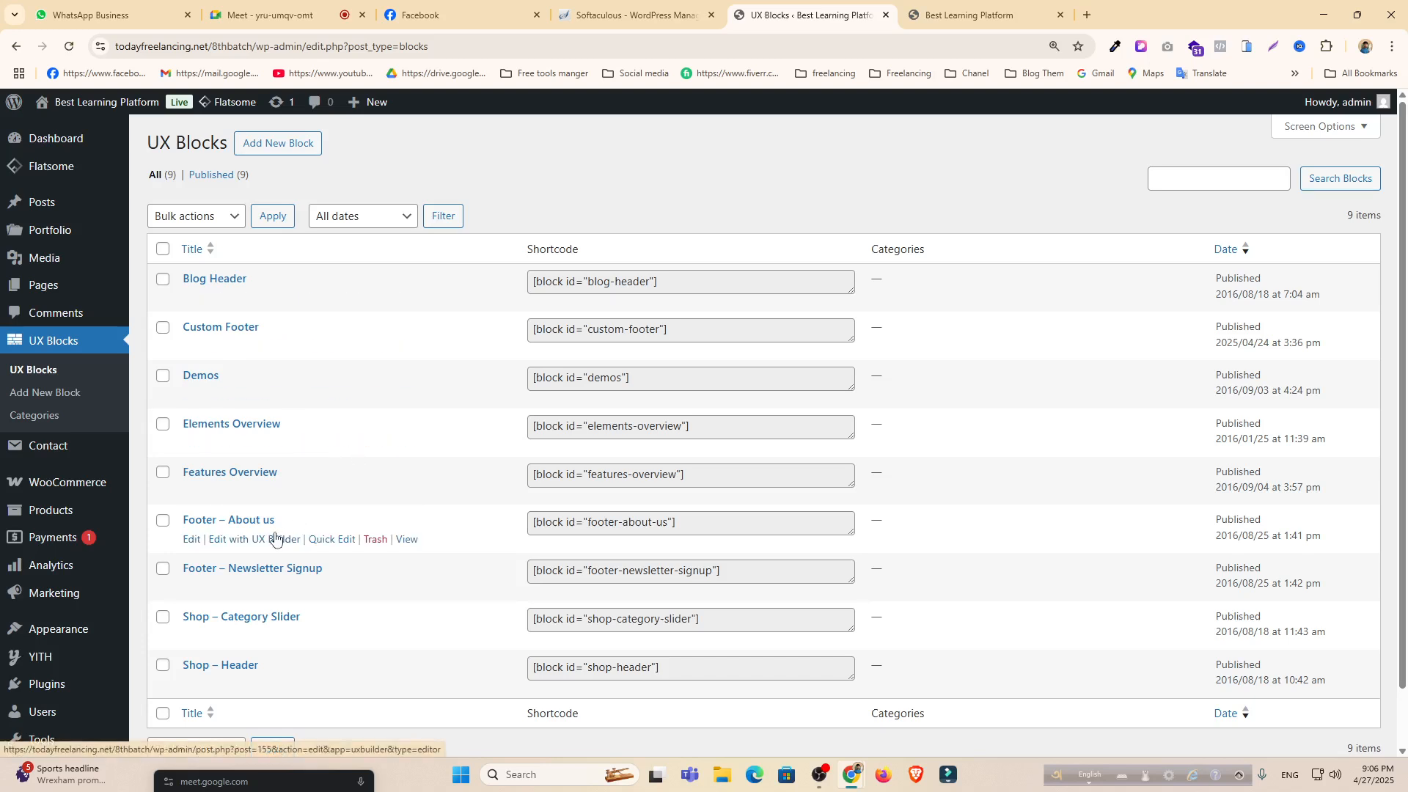
Open the Custom Footer block for editing with UX Builder in a separate browser tab.
{"action": "scroll", "coordinate": [275, 538], "scroll_direction": "down", "scroll_amount": 1}
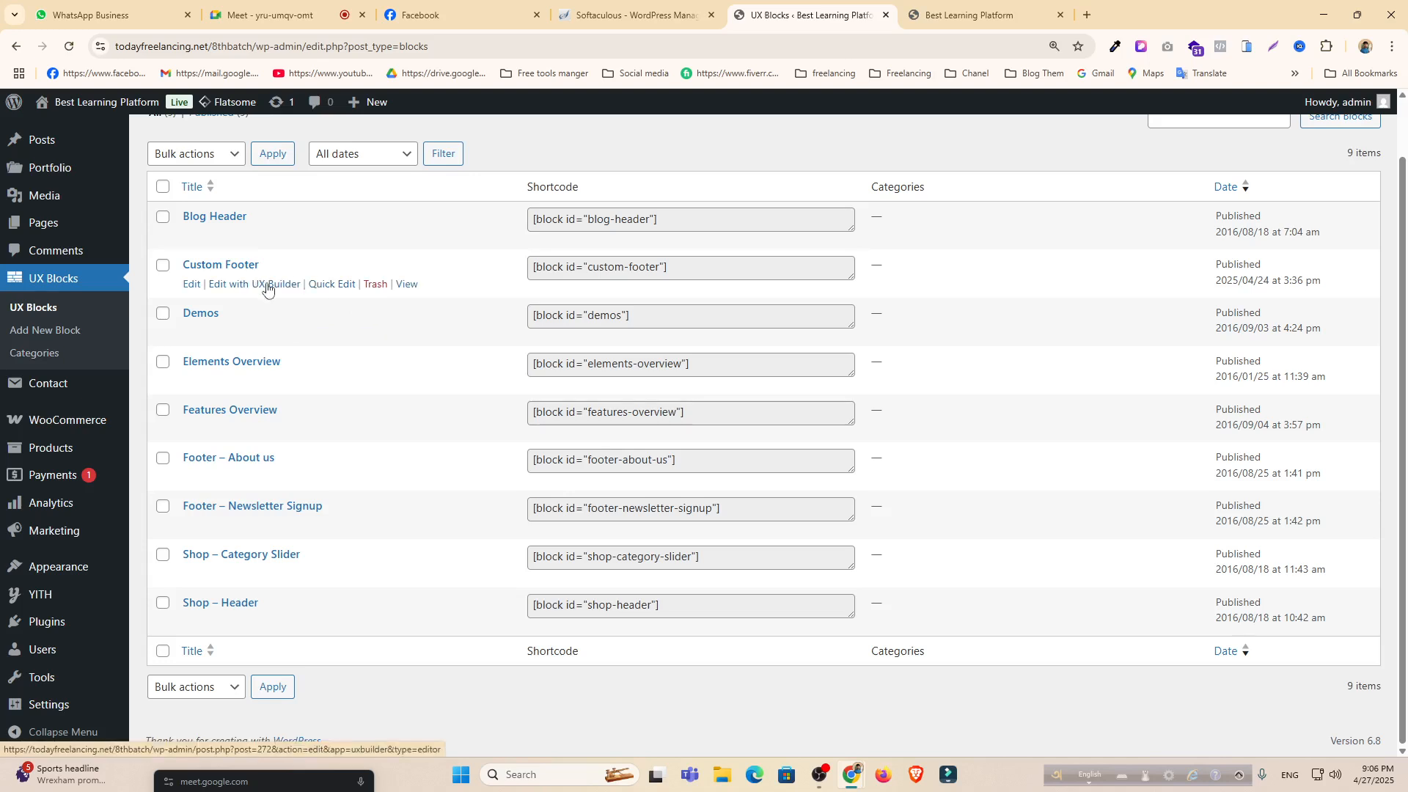
{"action": "left_click", "coordinate": [267, 288], "text": "ctrl"}
{"action": "left_click", "coordinate": [1014, 14]}
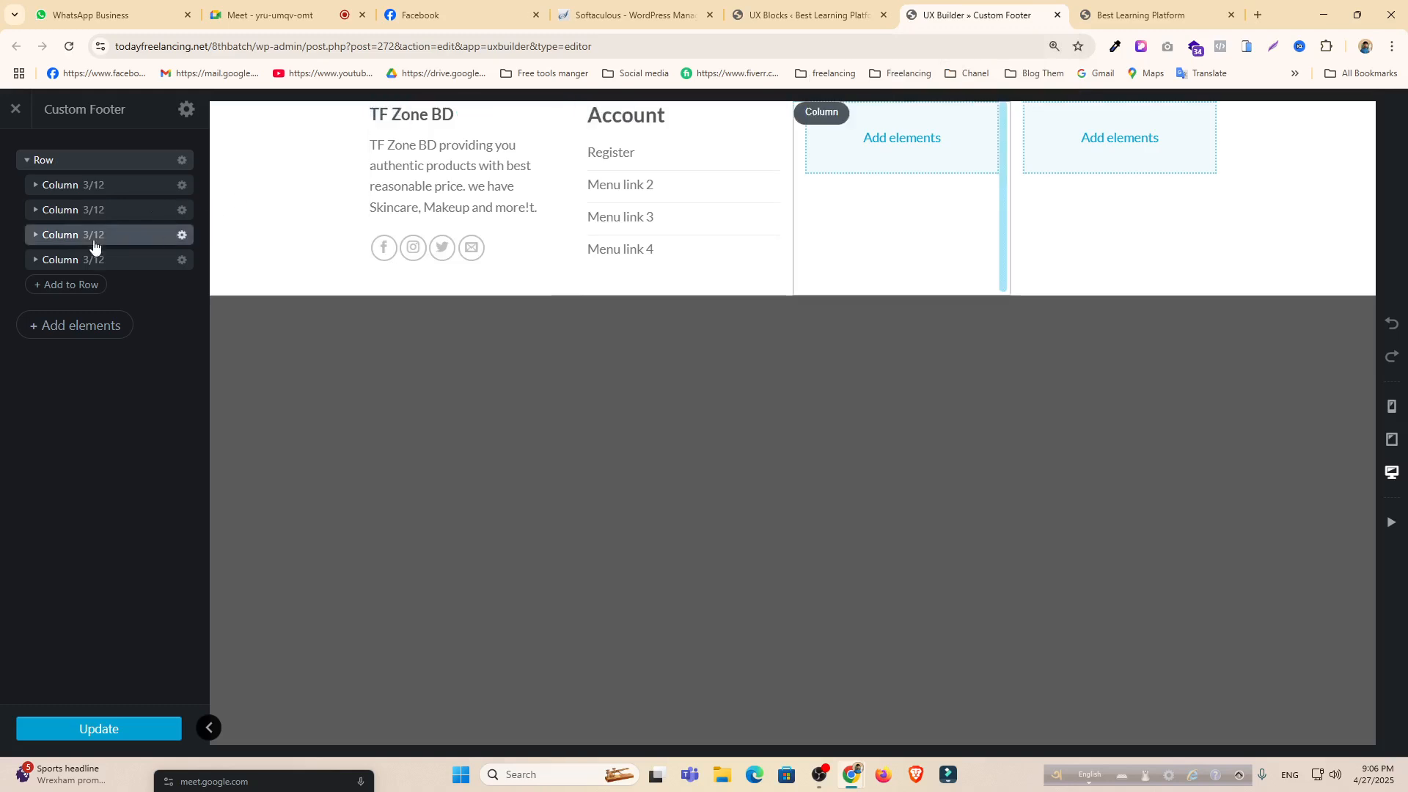
Duplicate the Account column in the footer row and delete the surplus empty column that wraps onto the second line.
{"action": "left_click", "coordinate": [81, 211]}
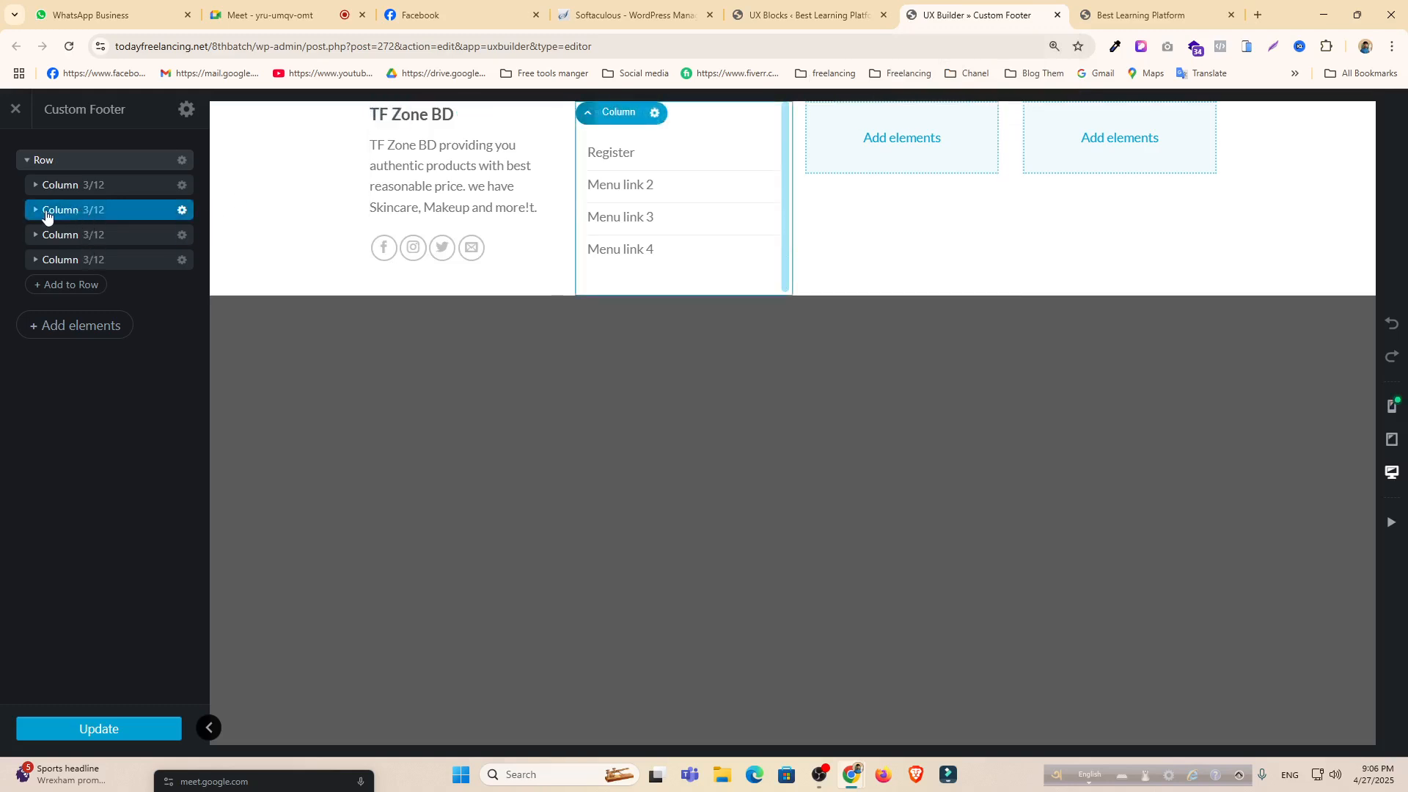
{"action": "right_click", "coordinate": [57, 214]}
{"action": "left_click", "coordinate": [18, 273]}
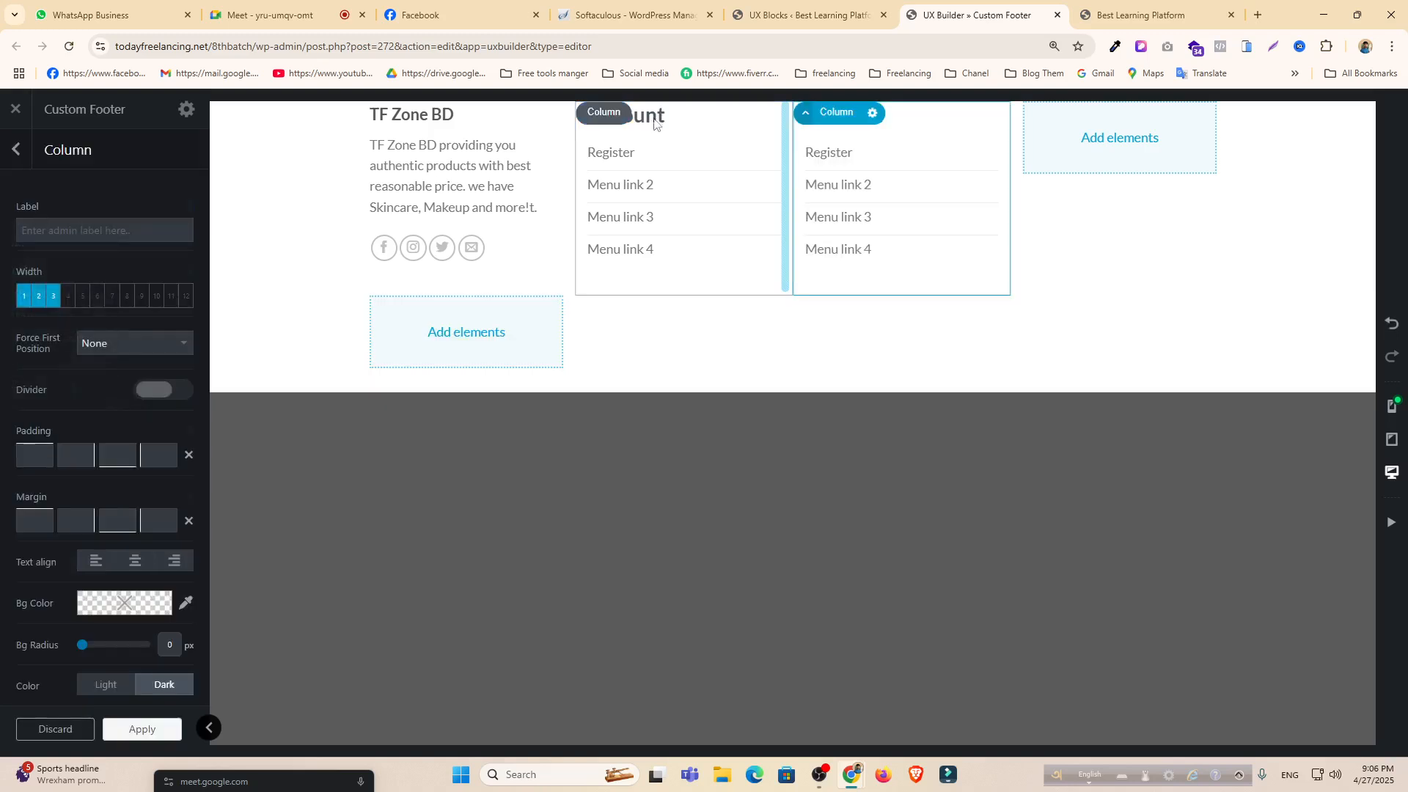
{"action": "right_click", "coordinate": [440, 334]}
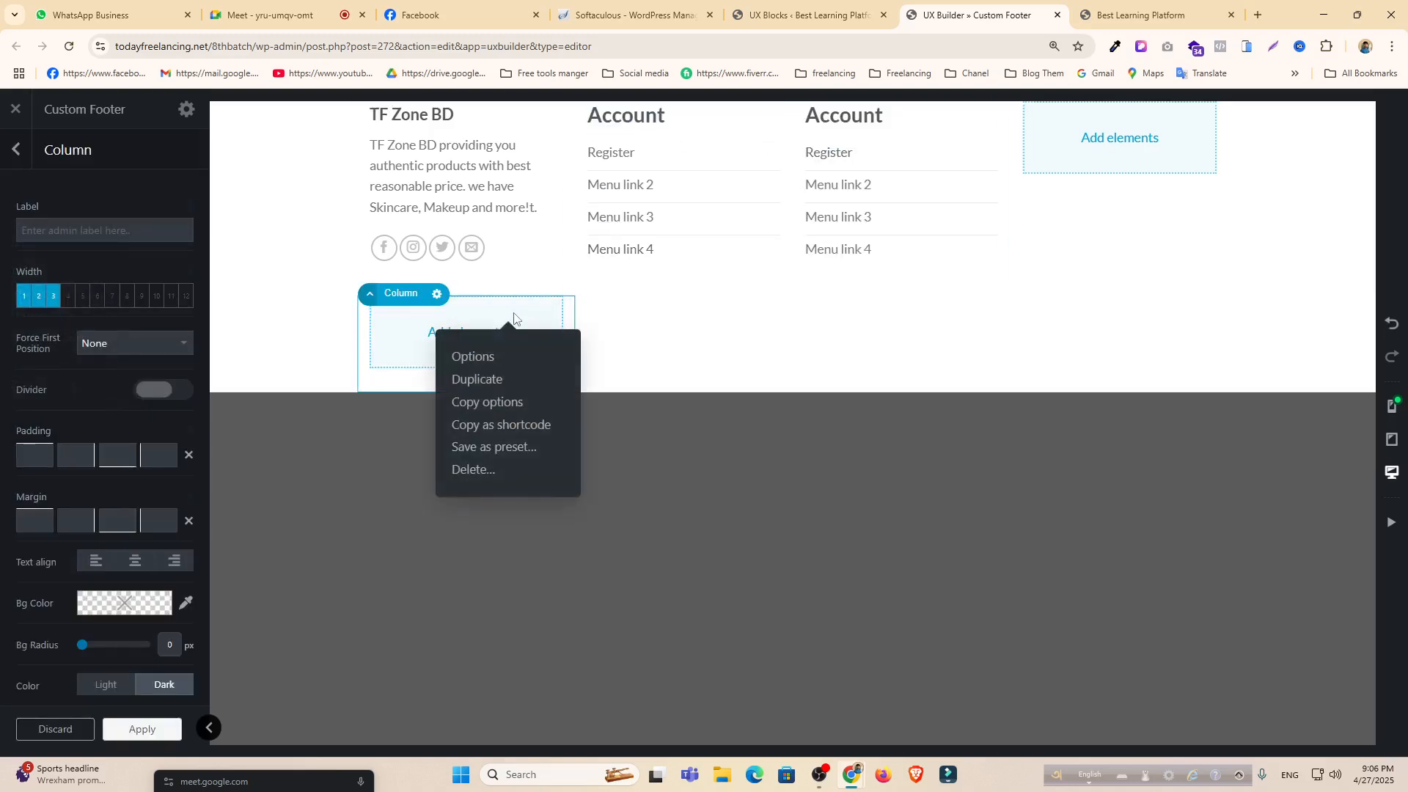
{"action": "left_click", "coordinate": [475, 467]}
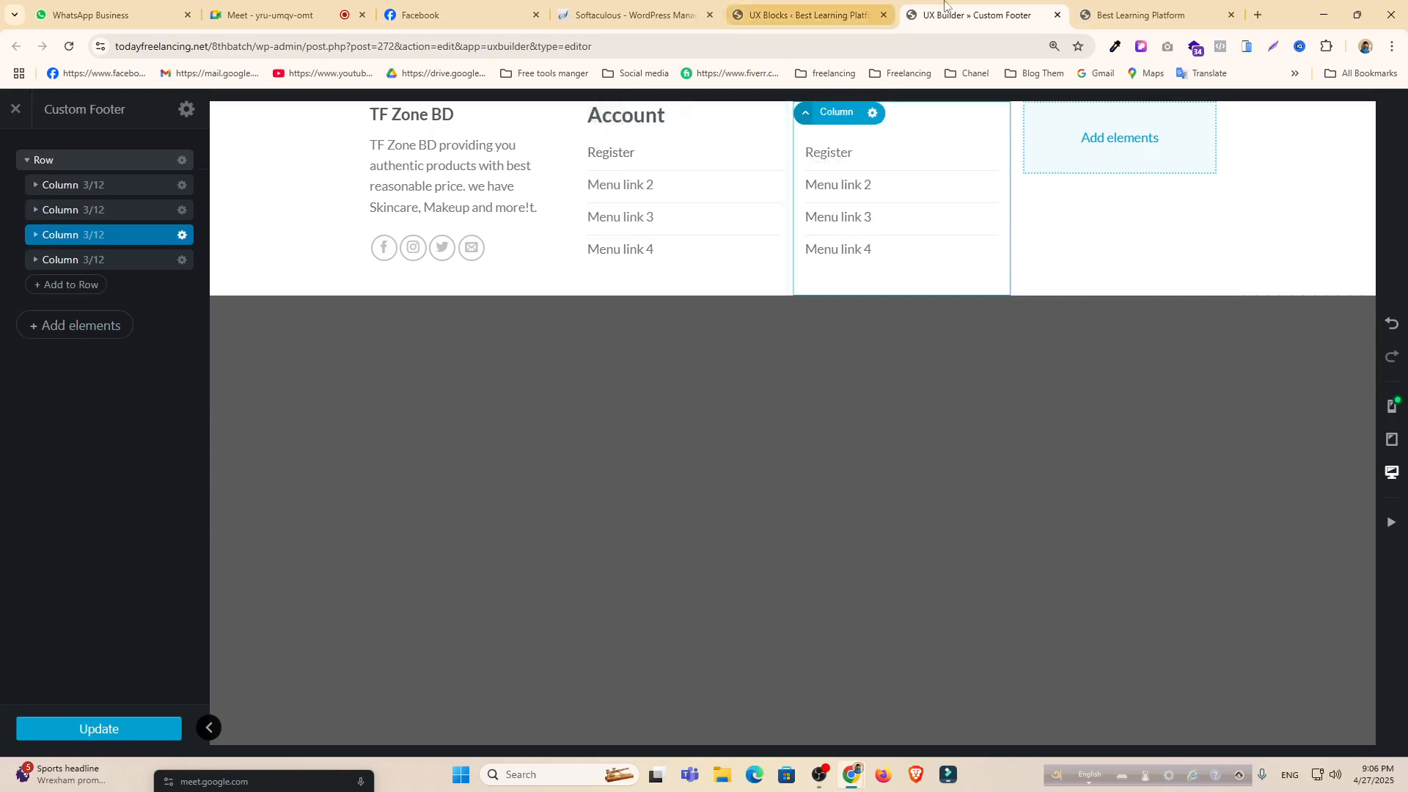
Open cloudshopbd.com in a new tab and examine its footer's Newsletter column, comparing it with the own site's footer.
{"action": "left_click", "coordinate": [1259, 13]}
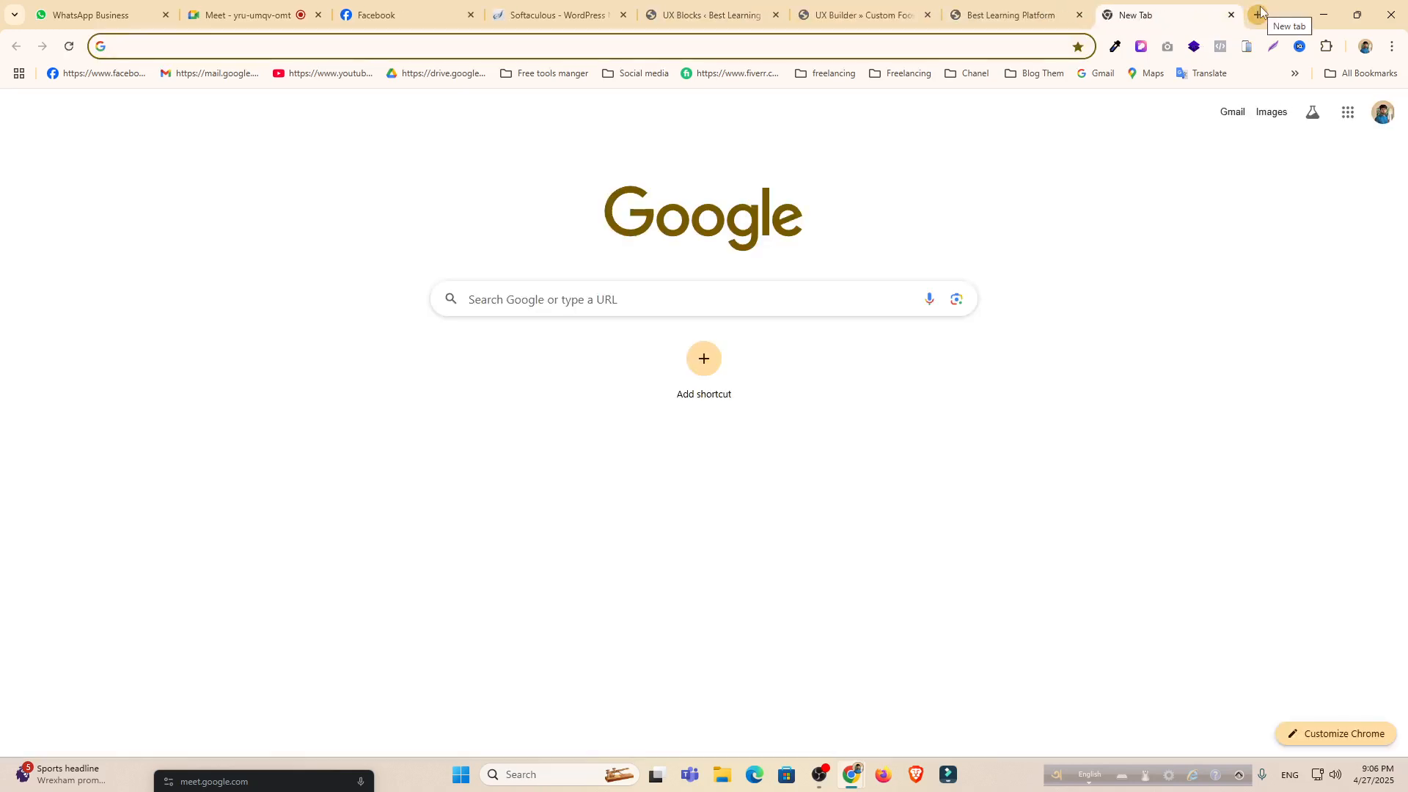
{"action": "type", "text": "cloudshopbd.com"}
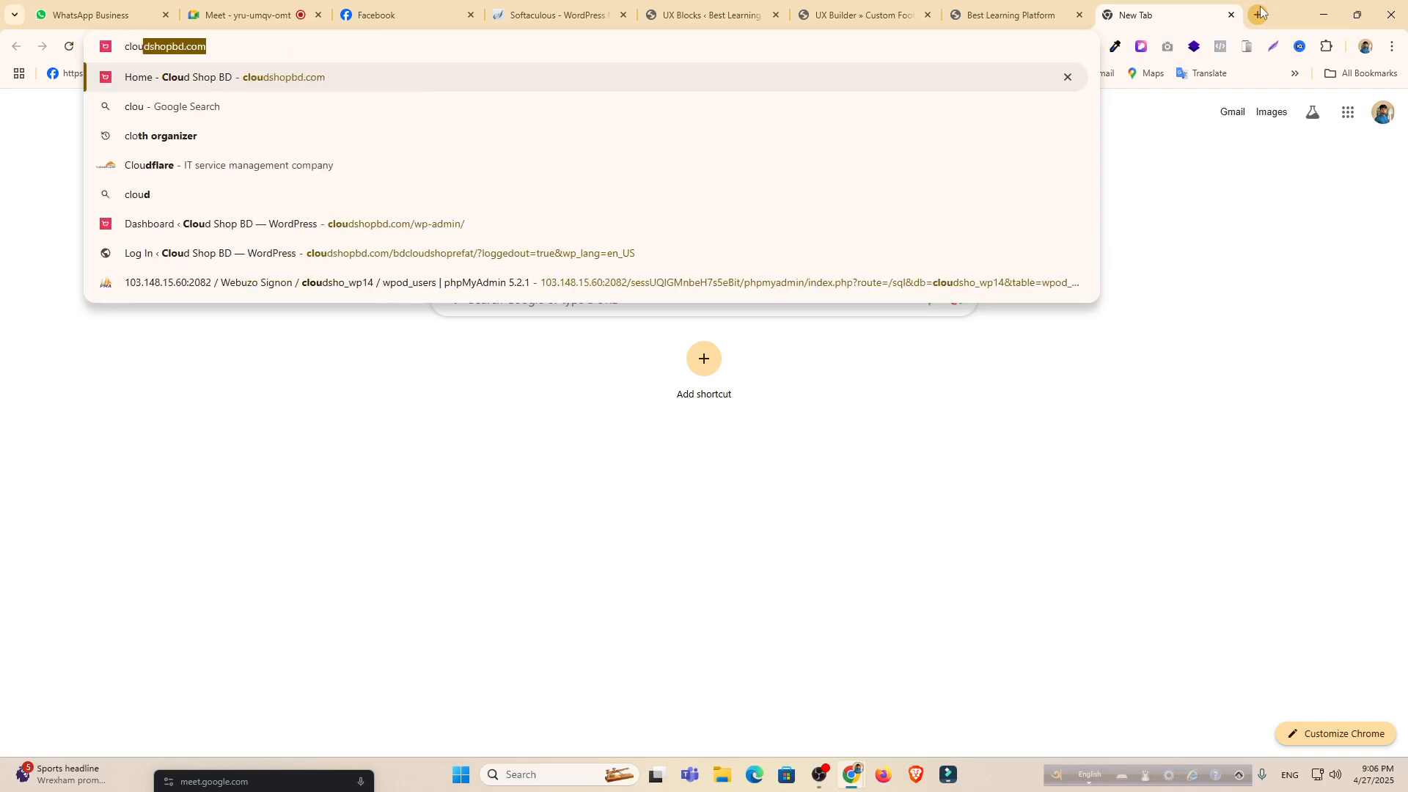
{"action": "key", "text": "Return"}
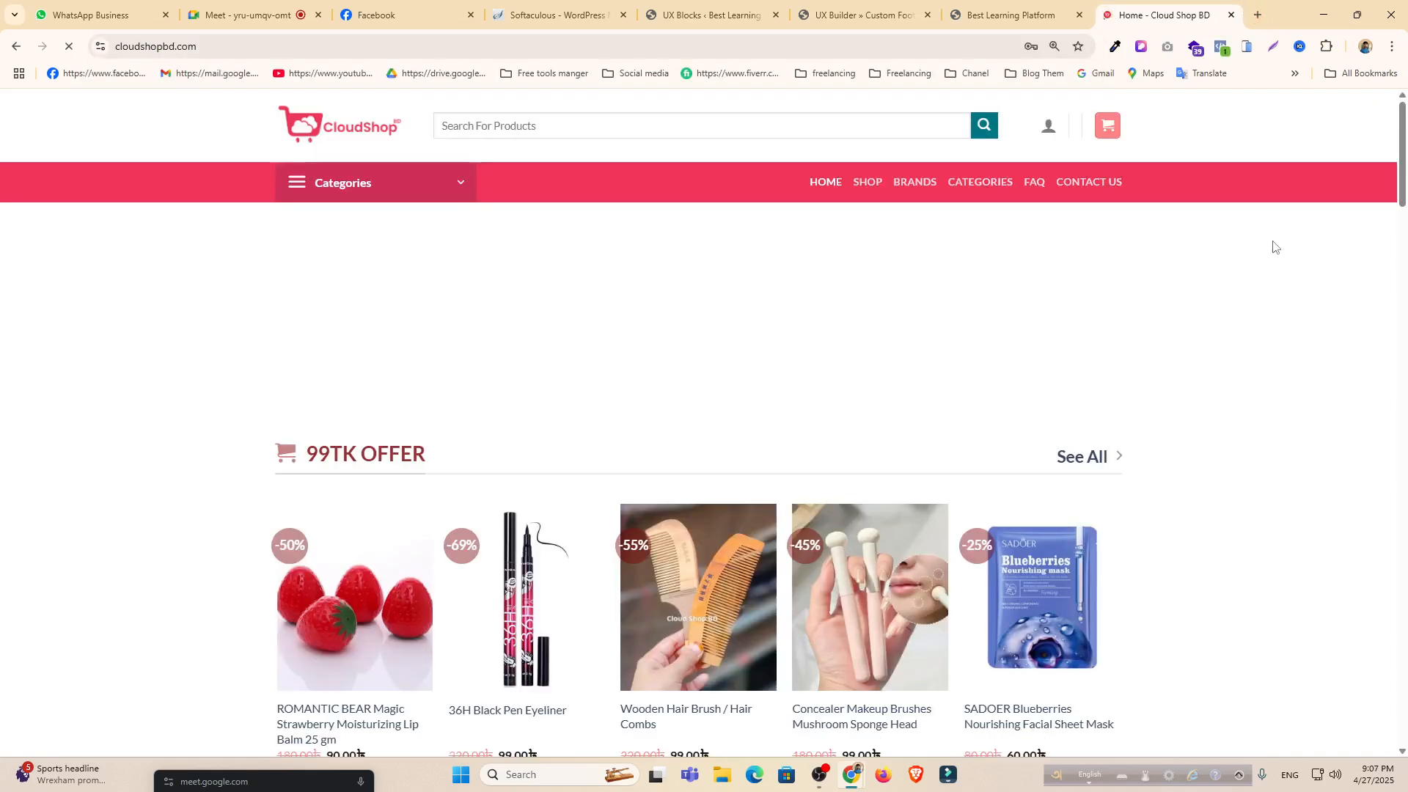
{"action": "scroll", "coordinate": [1118, 338], "scroll_direction": "down", "scroll_amount": 1}
{"action": "scroll", "coordinate": [1177, 316], "scroll_direction": "down", "scroll_amount": 20}
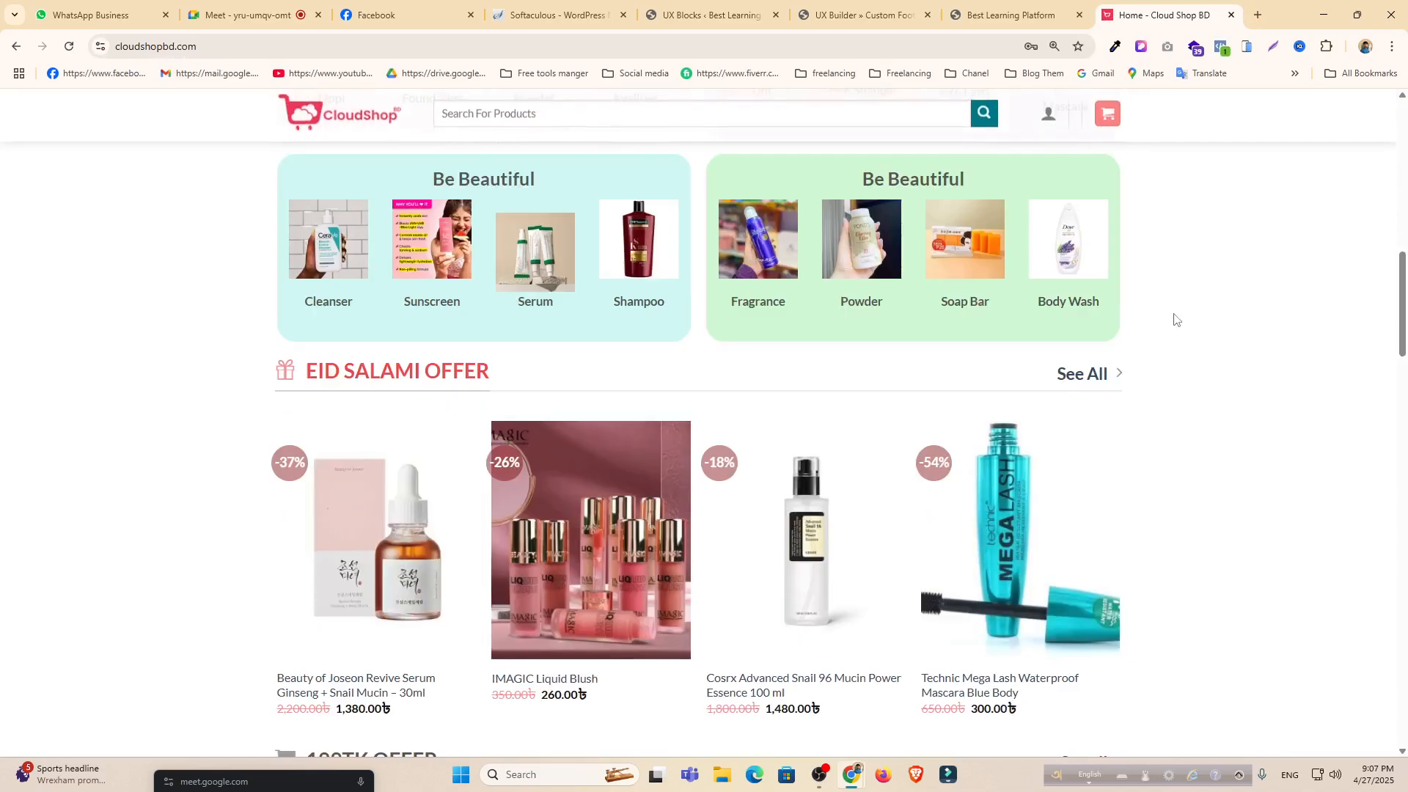
{"action": "scroll", "coordinate": [1182, 315], "scroll_direction": "down", "scroll_amount": 3}
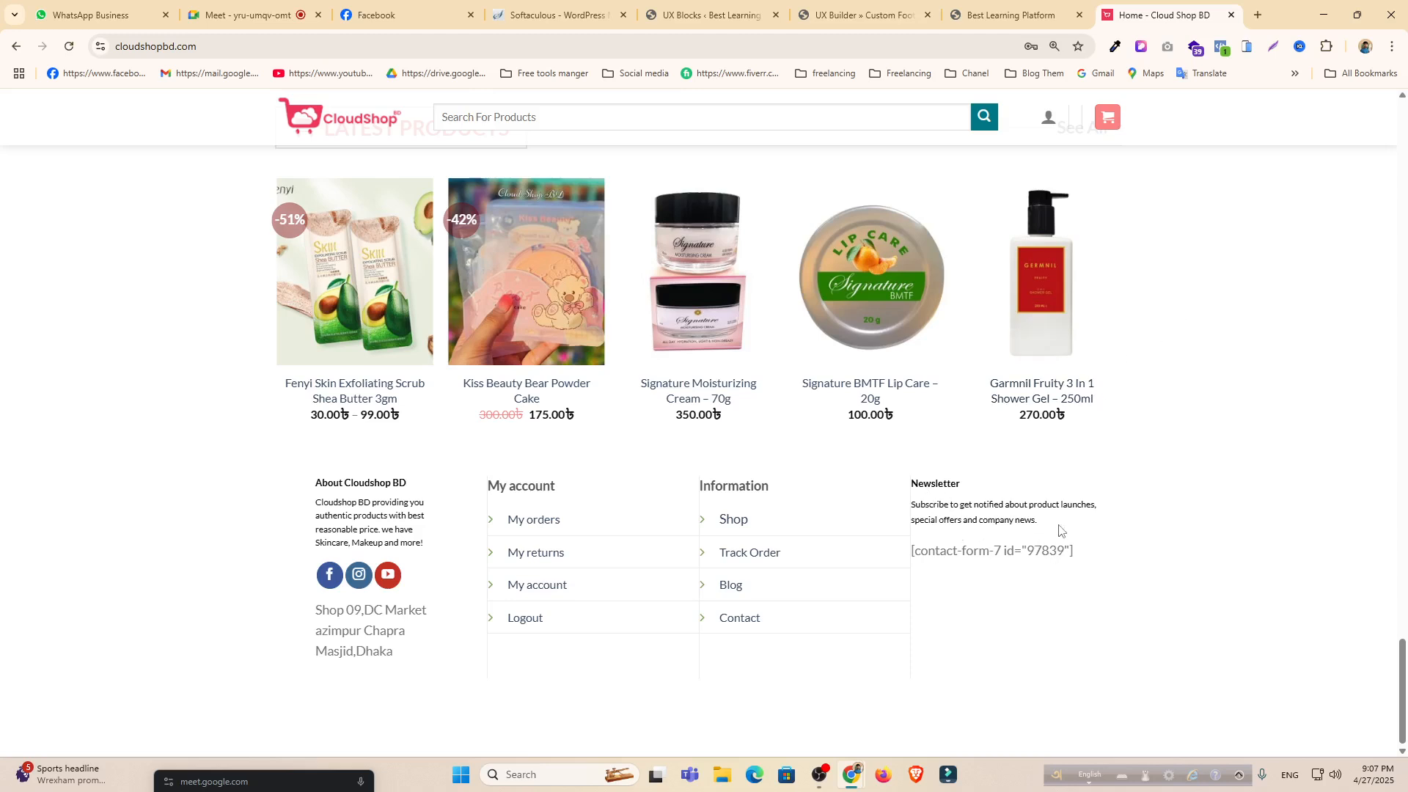
{"action": "left_click_drag", "start_coordinate": [1059, 530], "coordinate": [856, 478]}
{"action": "left_click_drag", "start_coordinate": [952, 515], "coordinate": [922, 478]}
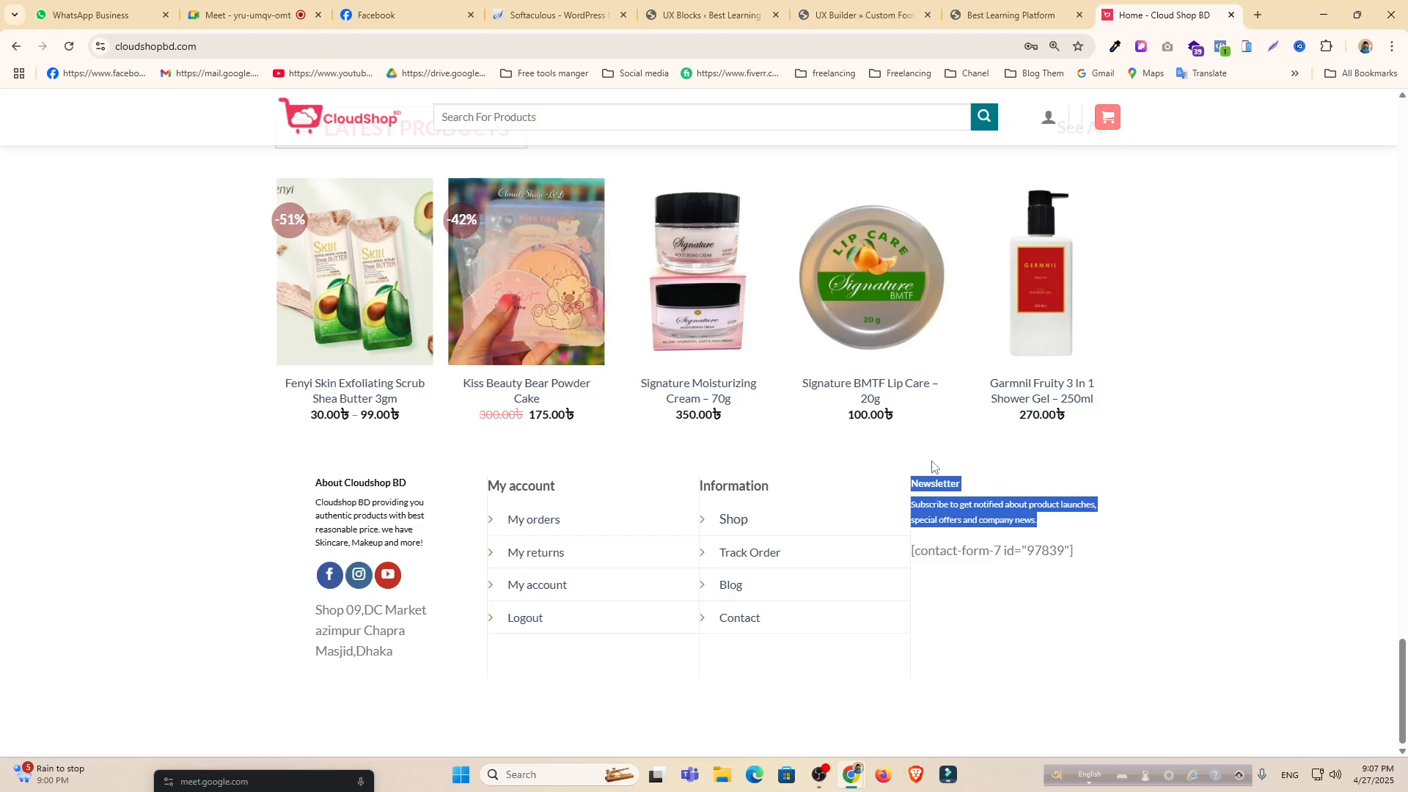
{"action": "left_click", "coordinate": [983, 8]}
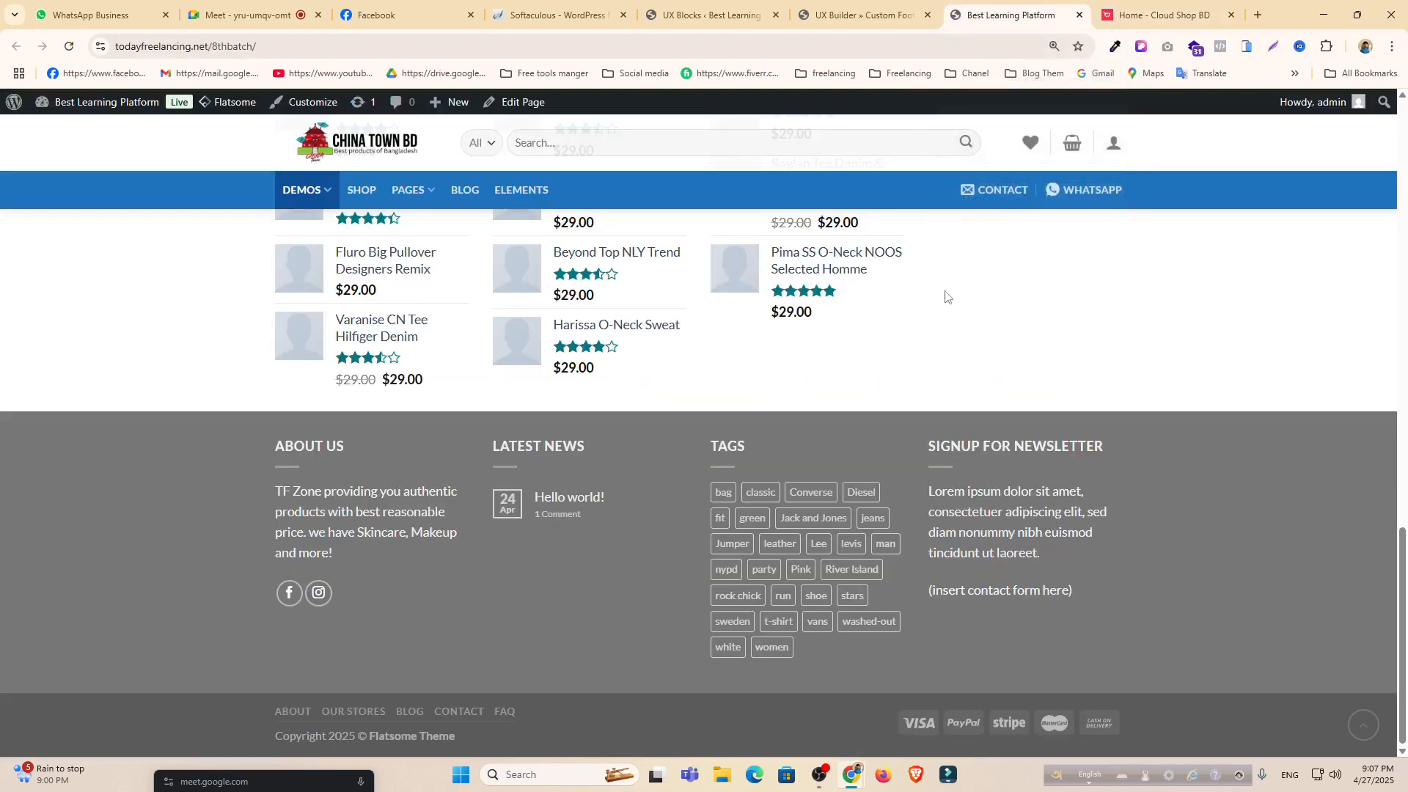
In the Custom Footer builder, add a Text element with the Paragraph with Headline preset to the empty fourth column.
{"action": "left_click", "coordinate": [850, 15]}
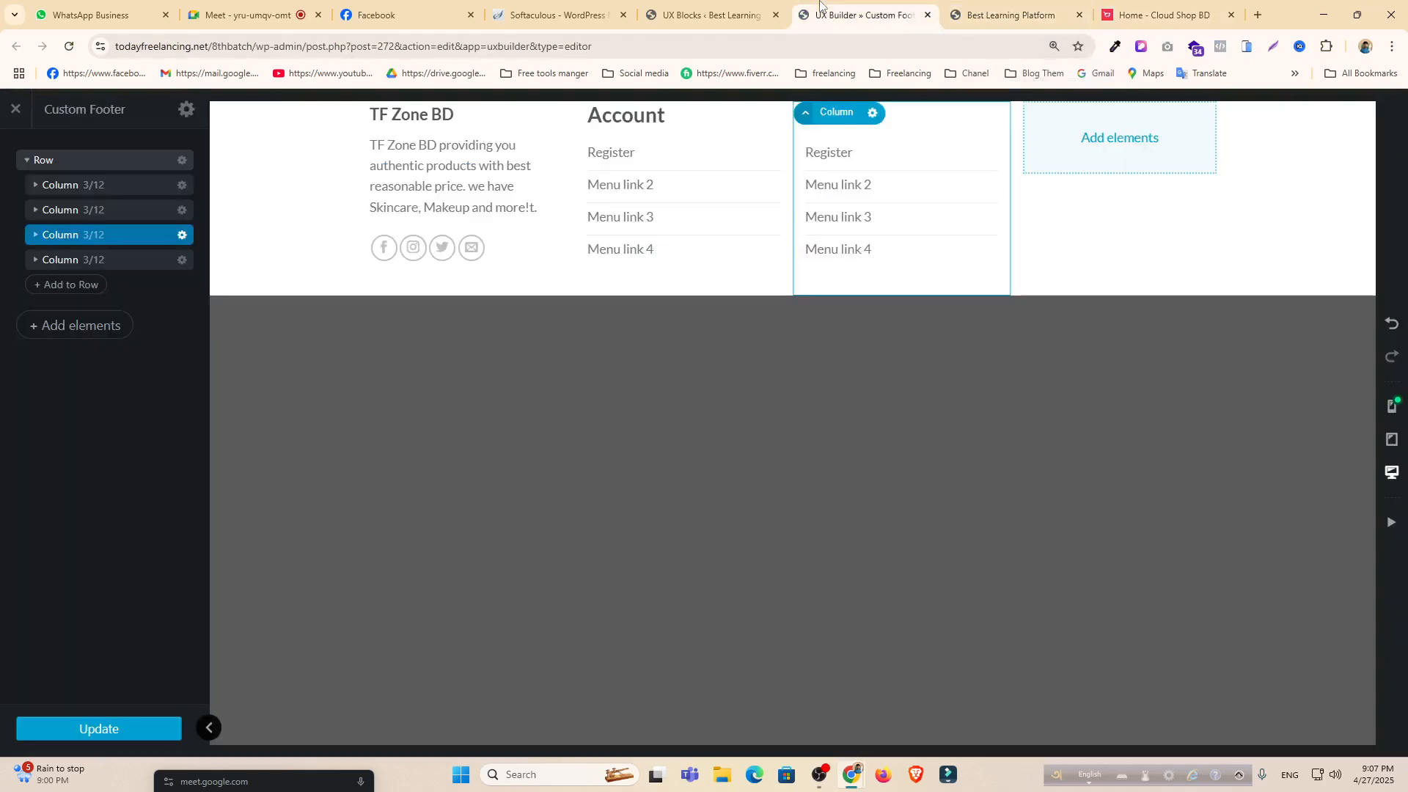
{"action": "left_click", "coordinate": [1117, 139]}
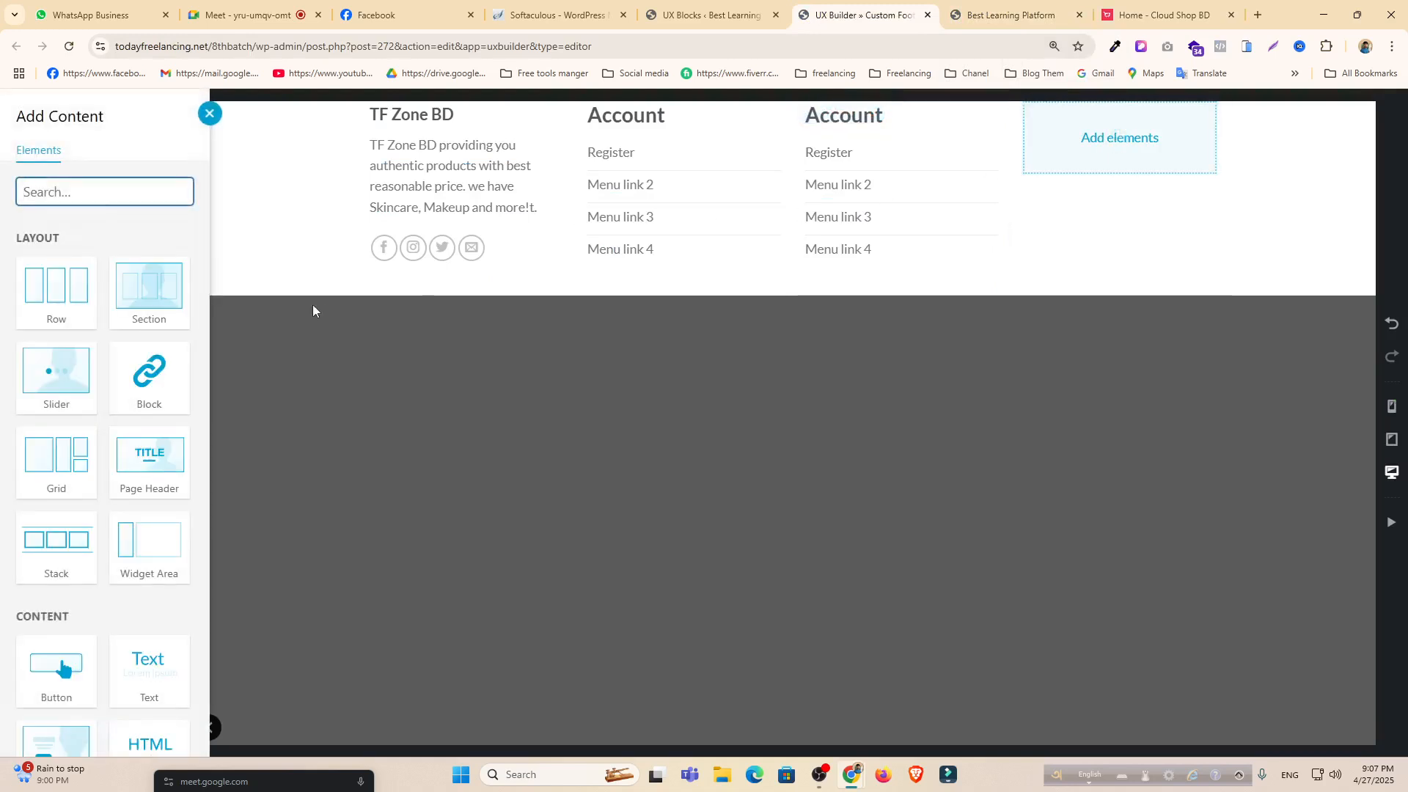
{"action": "scroll", "coordinate": [135, 440], "scroll_direction": "down", "scroll_amount": 2}
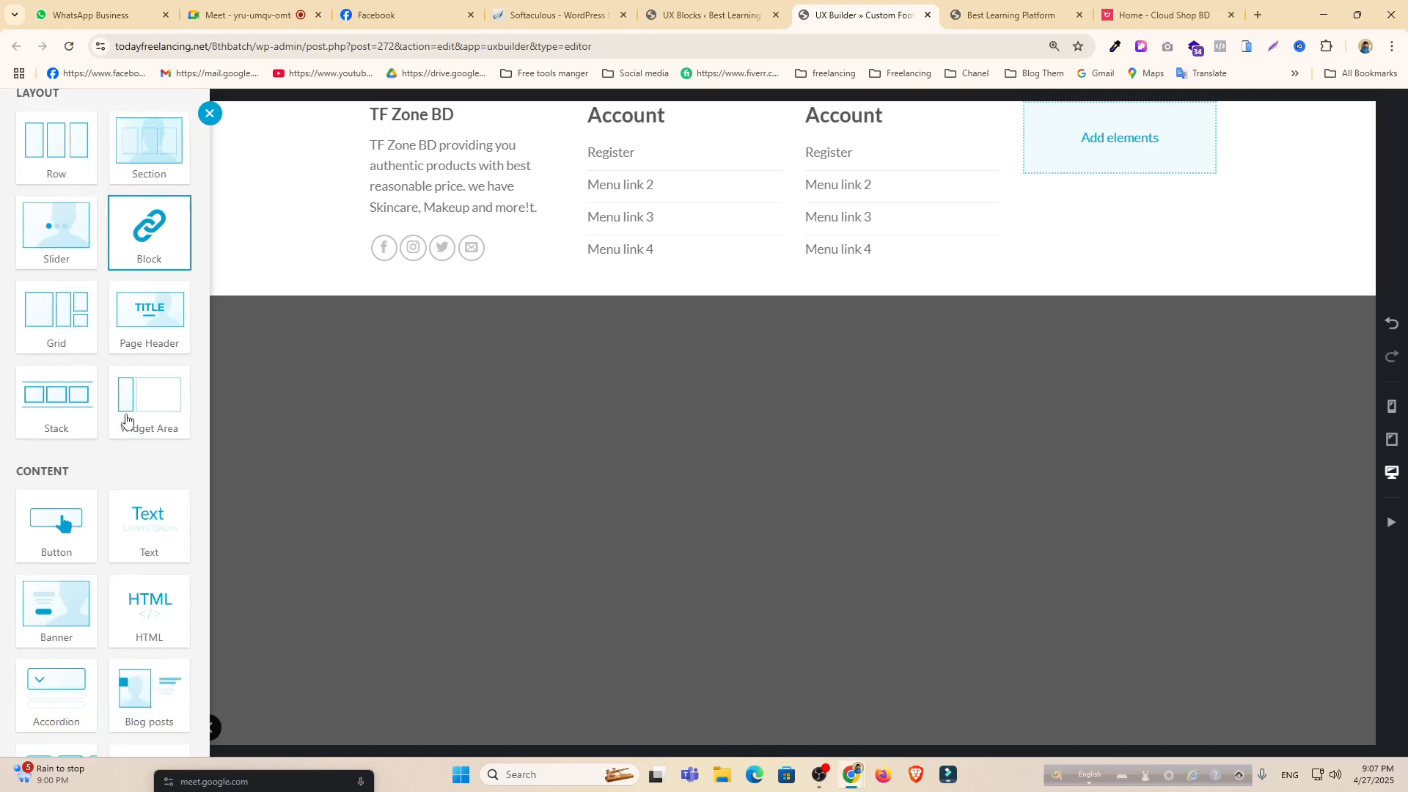
{"action": "left_click", "coordinate": [127, 533]}
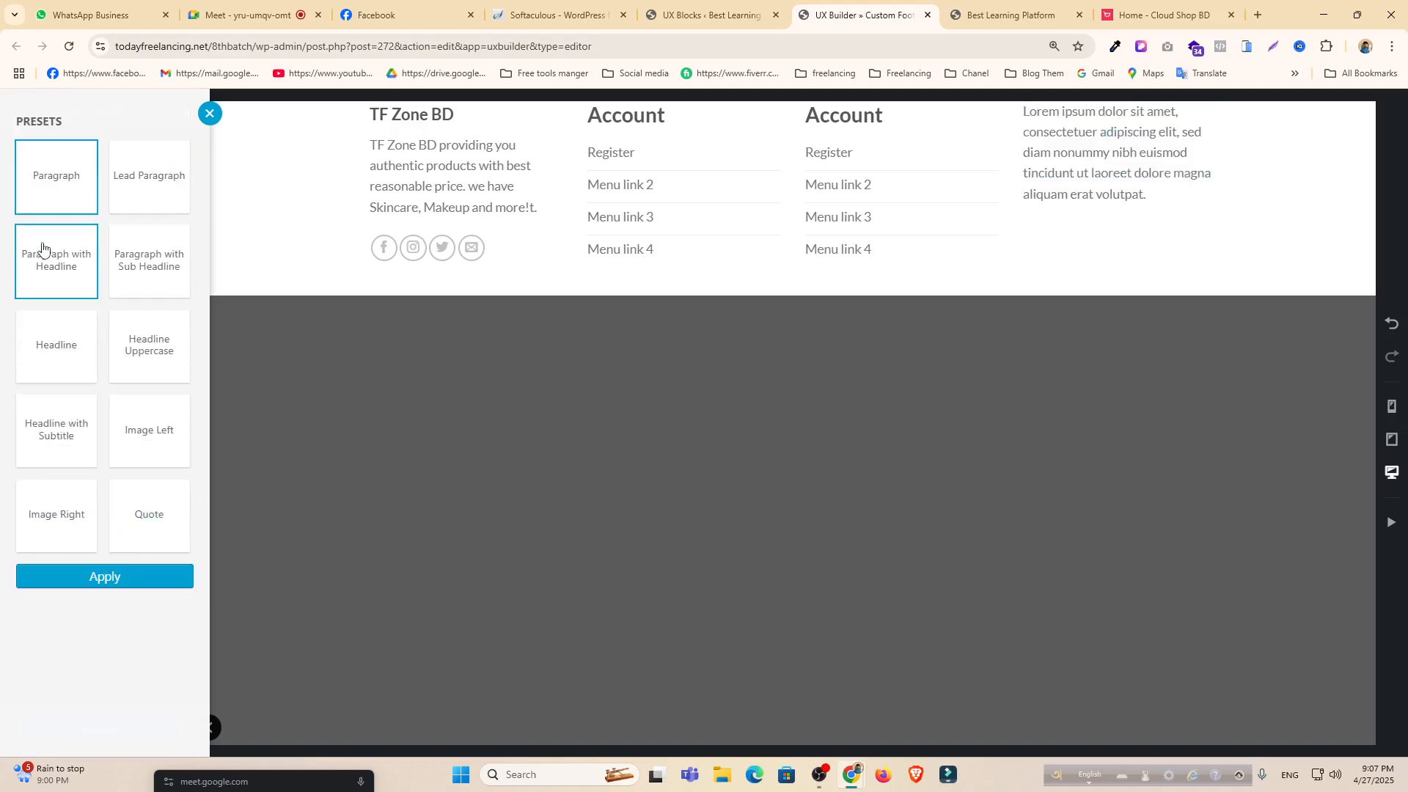
{"action": "left_click", "coordinate": [73, 275]}
{"action": "left_click", "coordinate": [104, 579]}
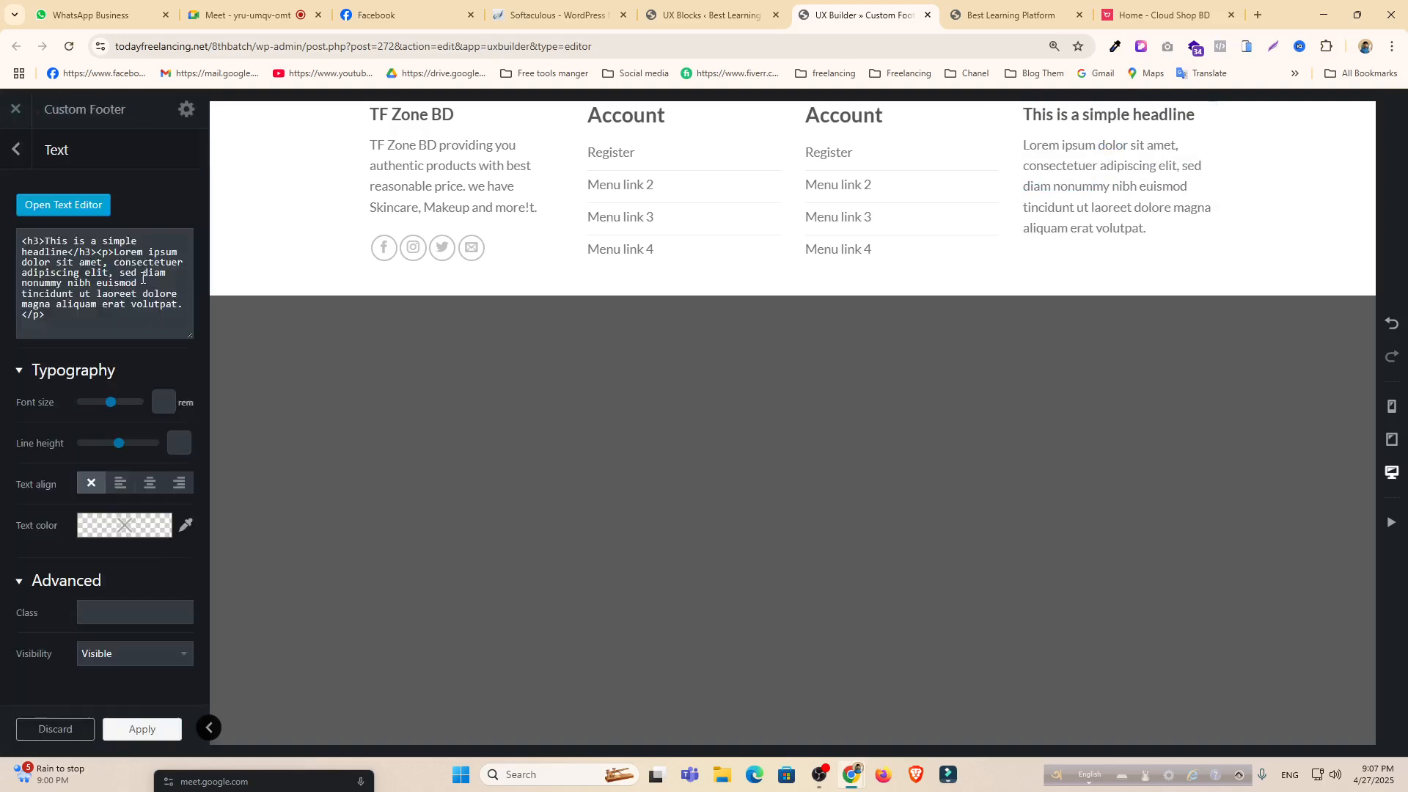
Replace the text element's placeholder paragraph with "Subscribe to get notified about product launches, special offers and company news." copied from the Cloud Shop BD footer.
{"action": "left_click", "coordinate": [82, 207]}
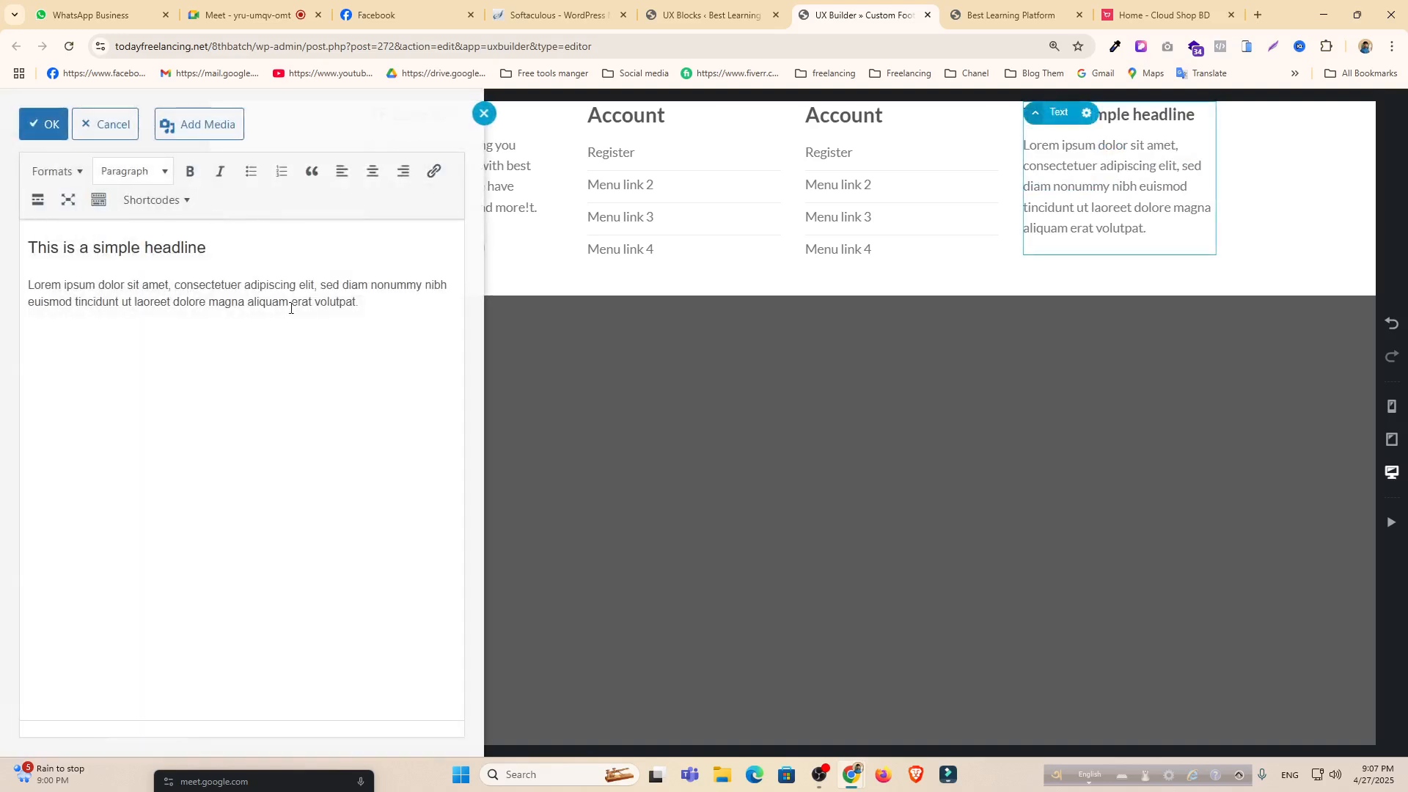
{"action": "left_click_drag", "start_coordinate": [359, 302], "coordinate": [31, 286]}
{"action": "type", "text": "আজকের ক্লাস লিঙ্কঃ https://meet.google.com/yru-umqv-omt"}
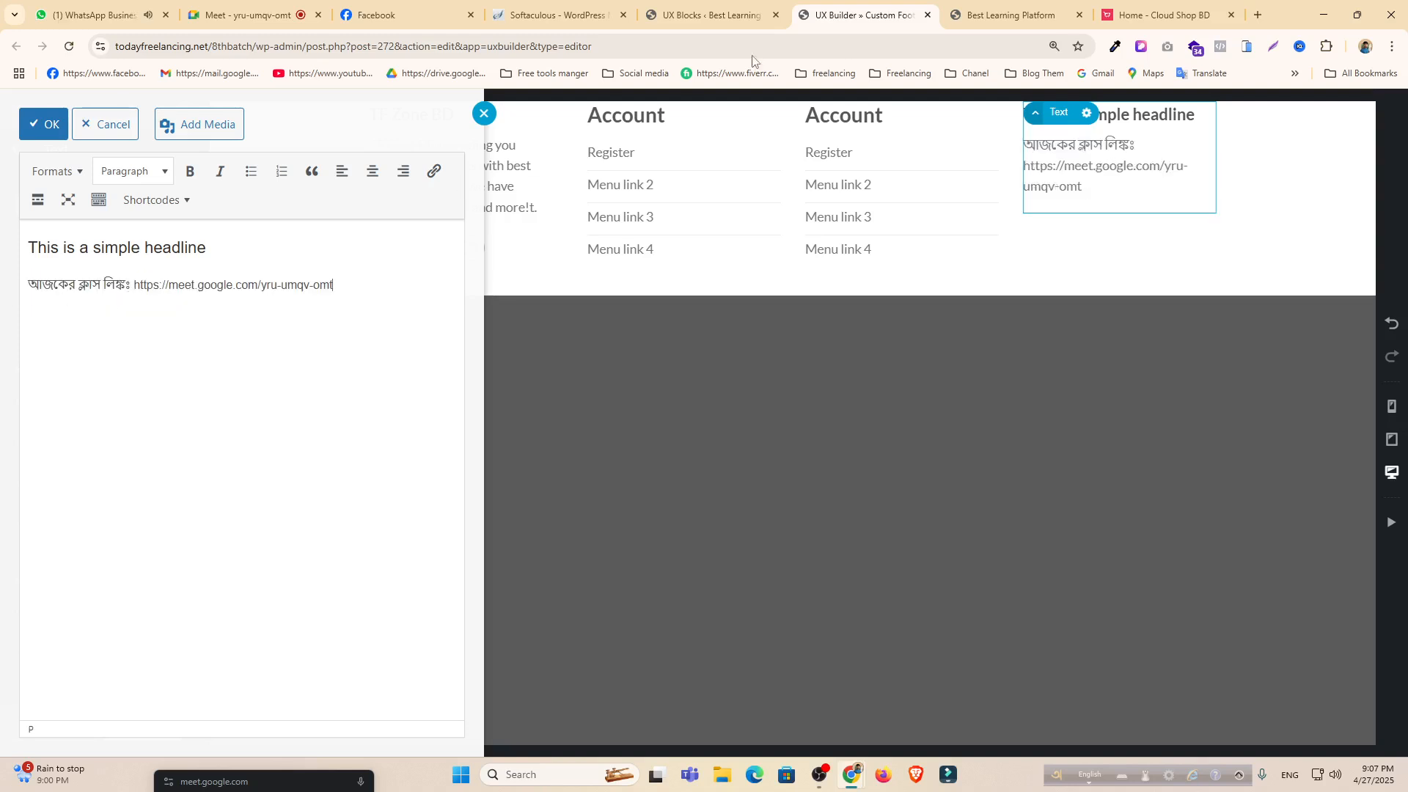
{"action": "left_click", "coordinate": [1173, 14]}
{"action": "left_click", "coordinate": [968, 499]}
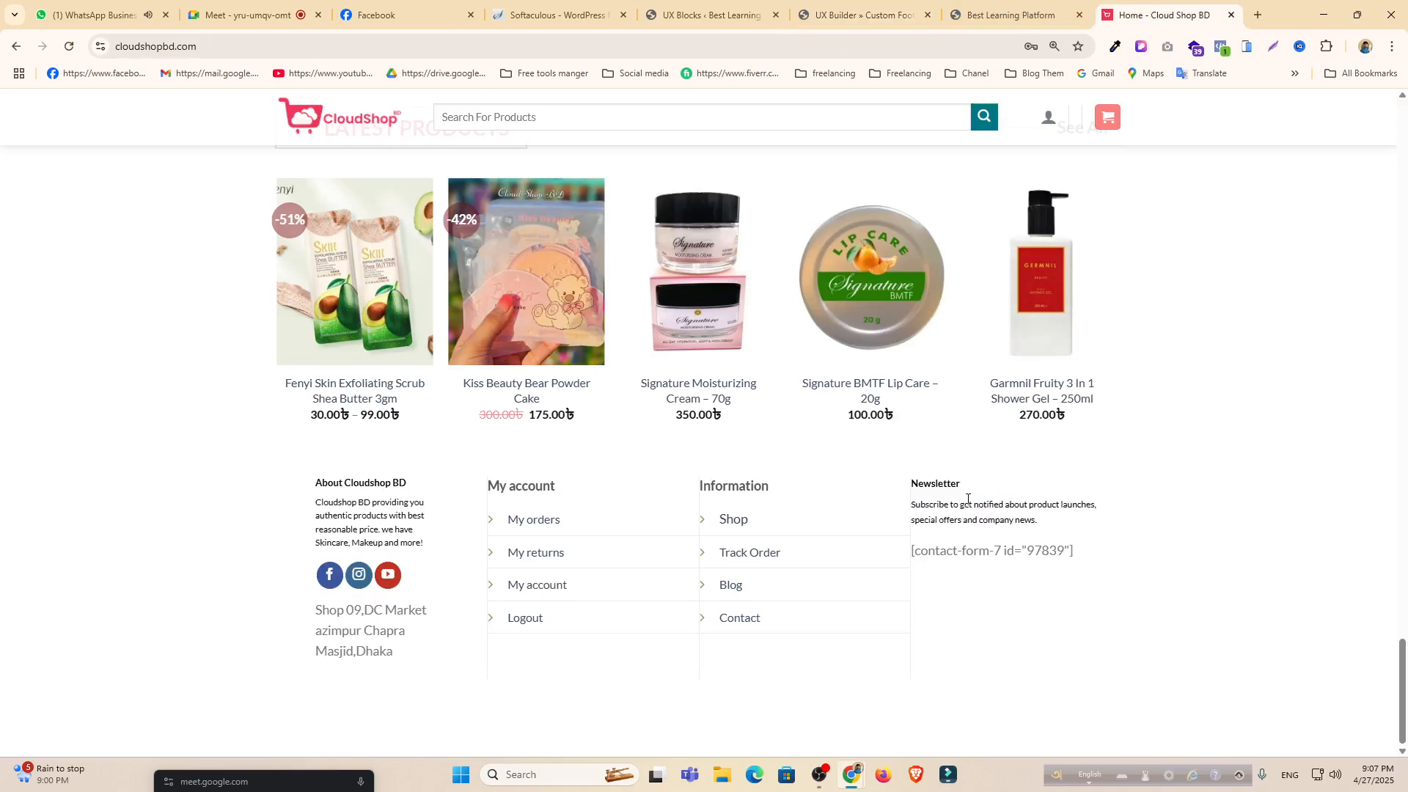
{"action": "triple_click", "coordinate": [971, 502]}
{"action": "key", "text": "ctrl+c"}
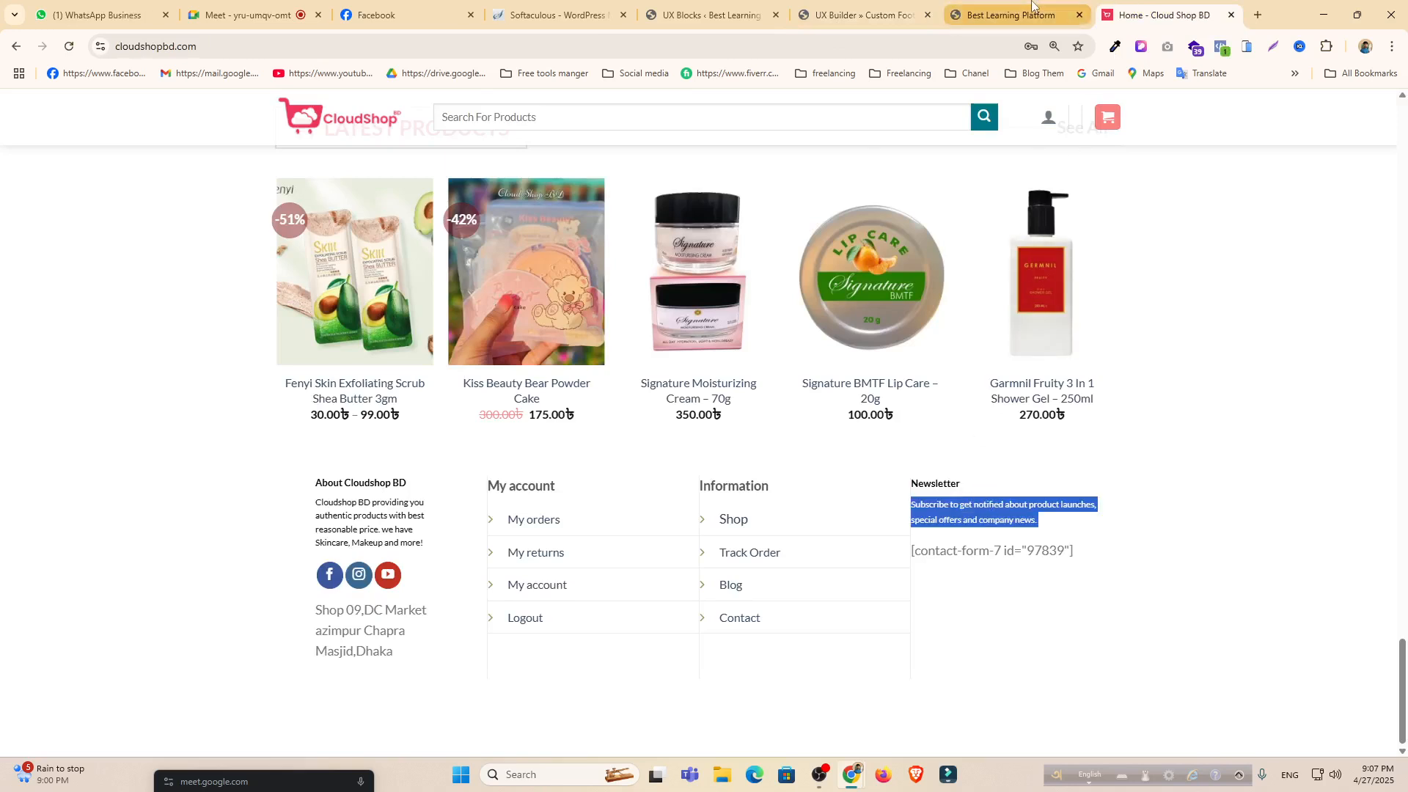
{"action": "left_click", "coordinate": [1011, 15]}
{"action": "left_click", "coordinate": [858, 15]}
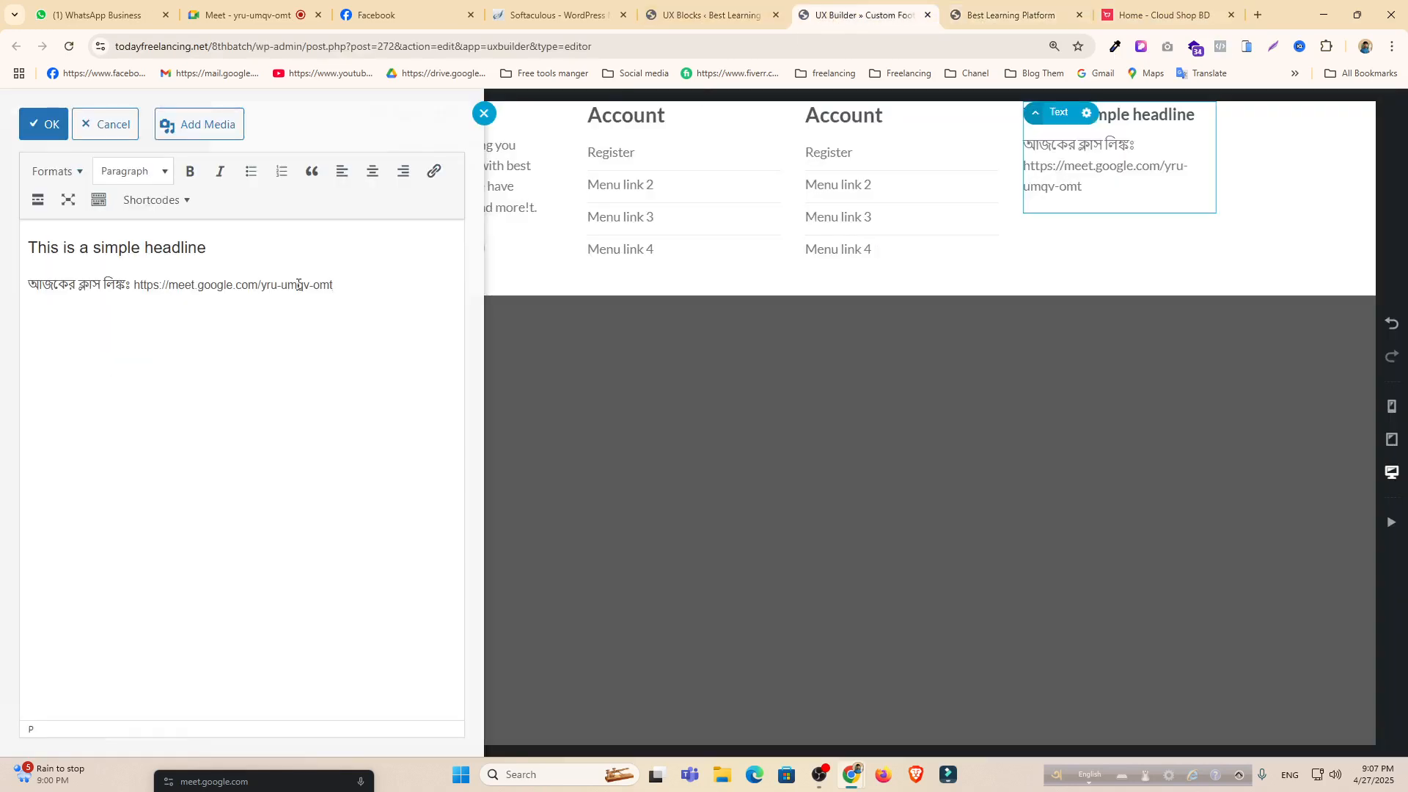
{"action": "left_click_drag", "start_coordinate": [302, 282], "coordinate": [0, 293]}
{"action": "key", "text": "ctrl+v"}
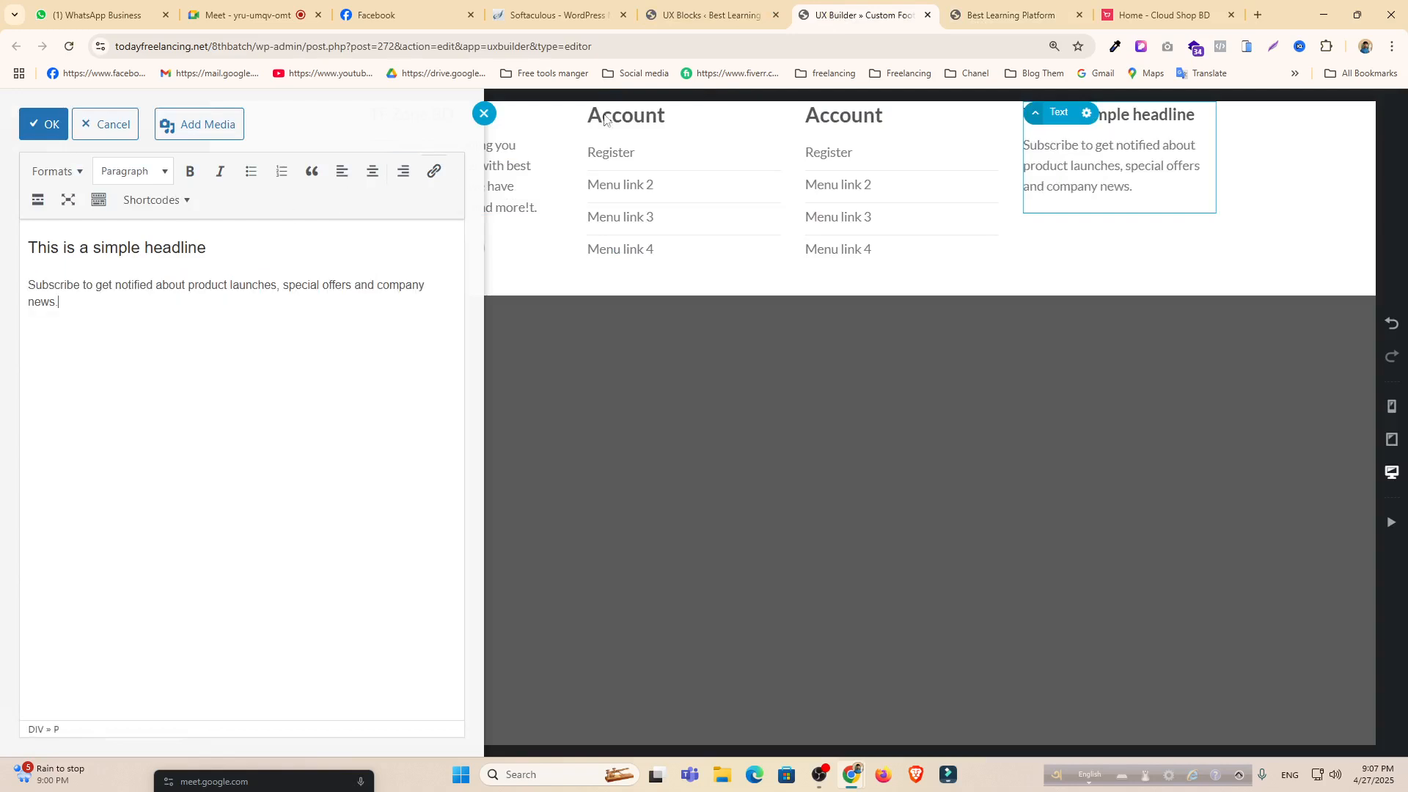
Replace the text element's placeholder headline with the "Newsletter" title copied from the Cloud Shop BD footer.
{"action": "left_click", "coordinate": [1166, 15]}
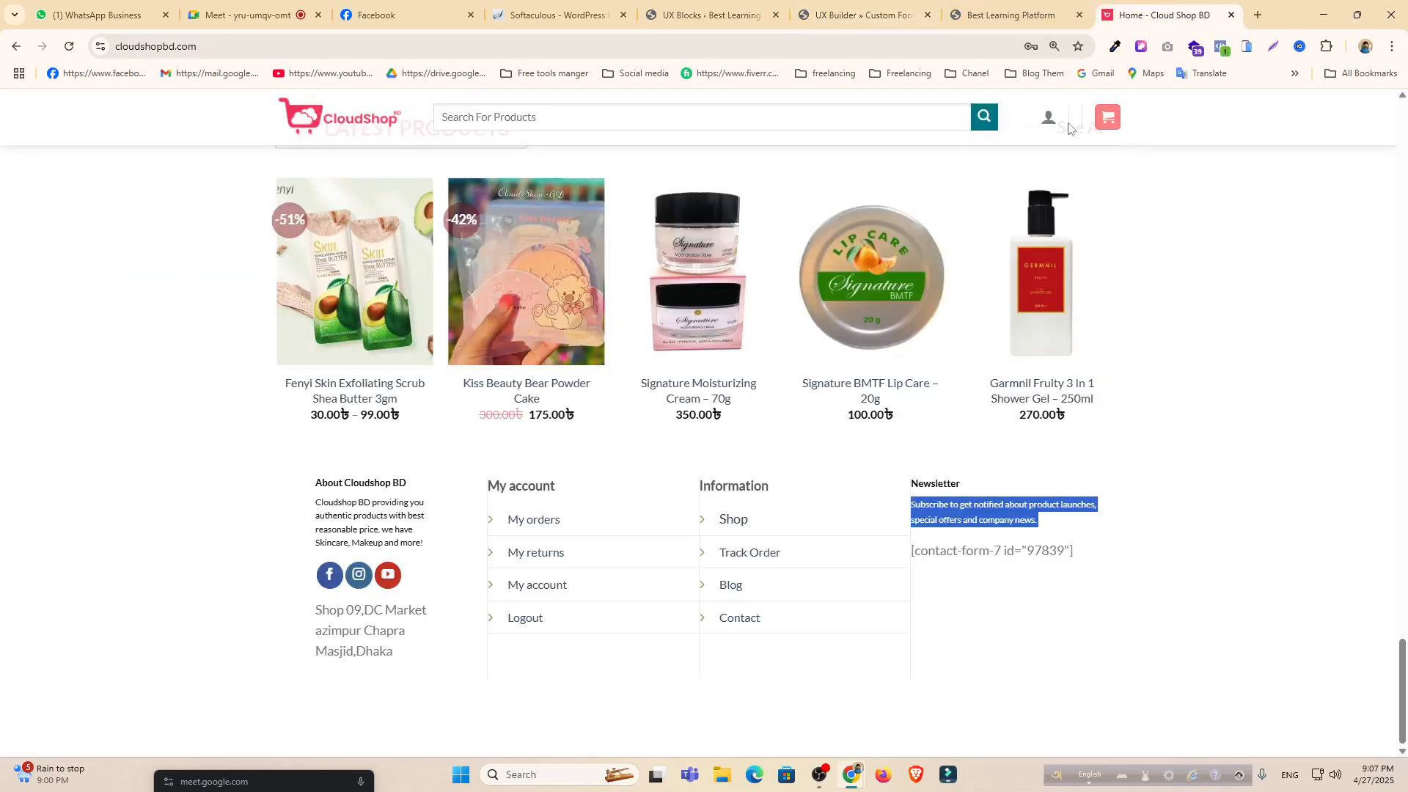
{"action": "double_click", "coordinate": [923, 485]}
{"action": "key", "text": "ctrl+c"}
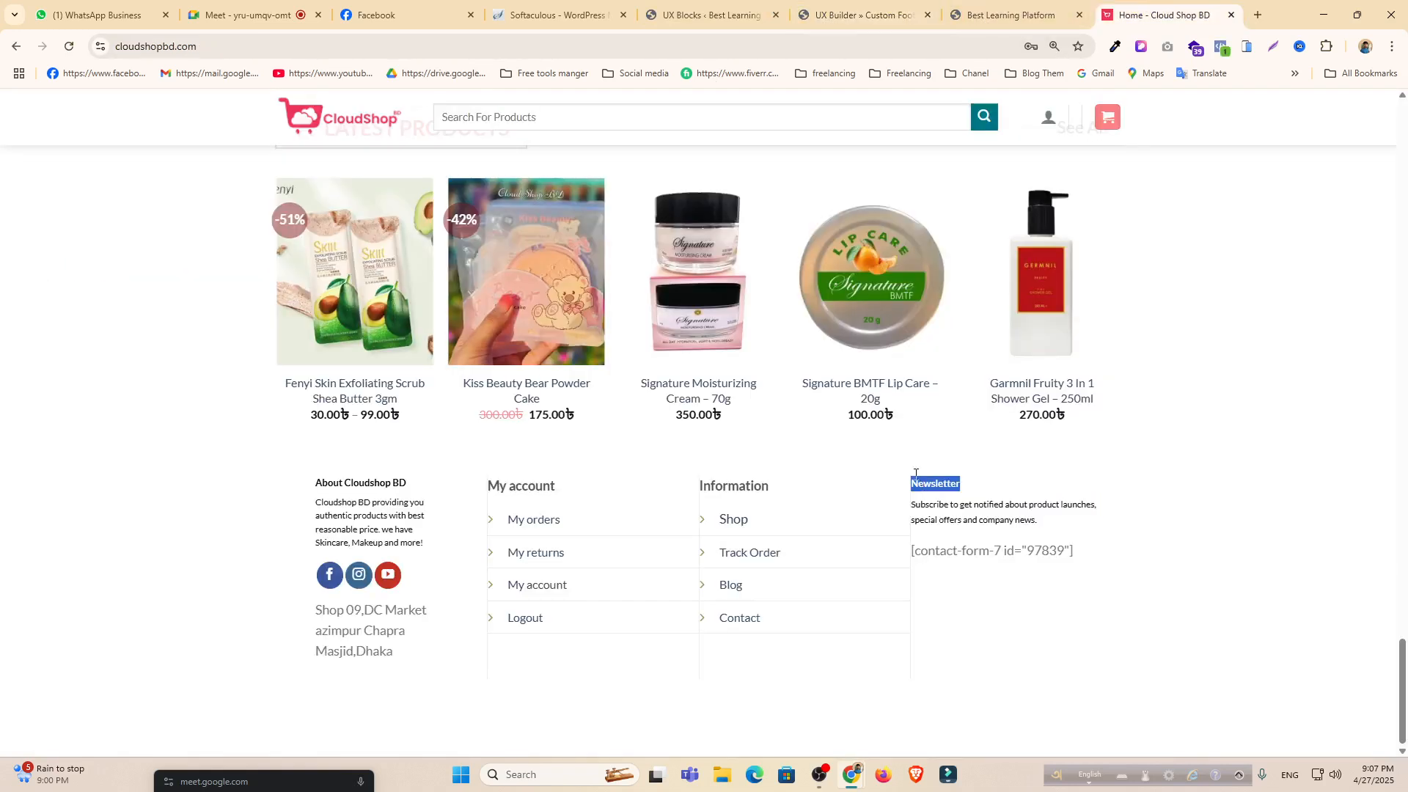
{"action": "left_click", "coordinate": [730, 15]}
{"action": "left_click", "coordinate": [884, 9]}
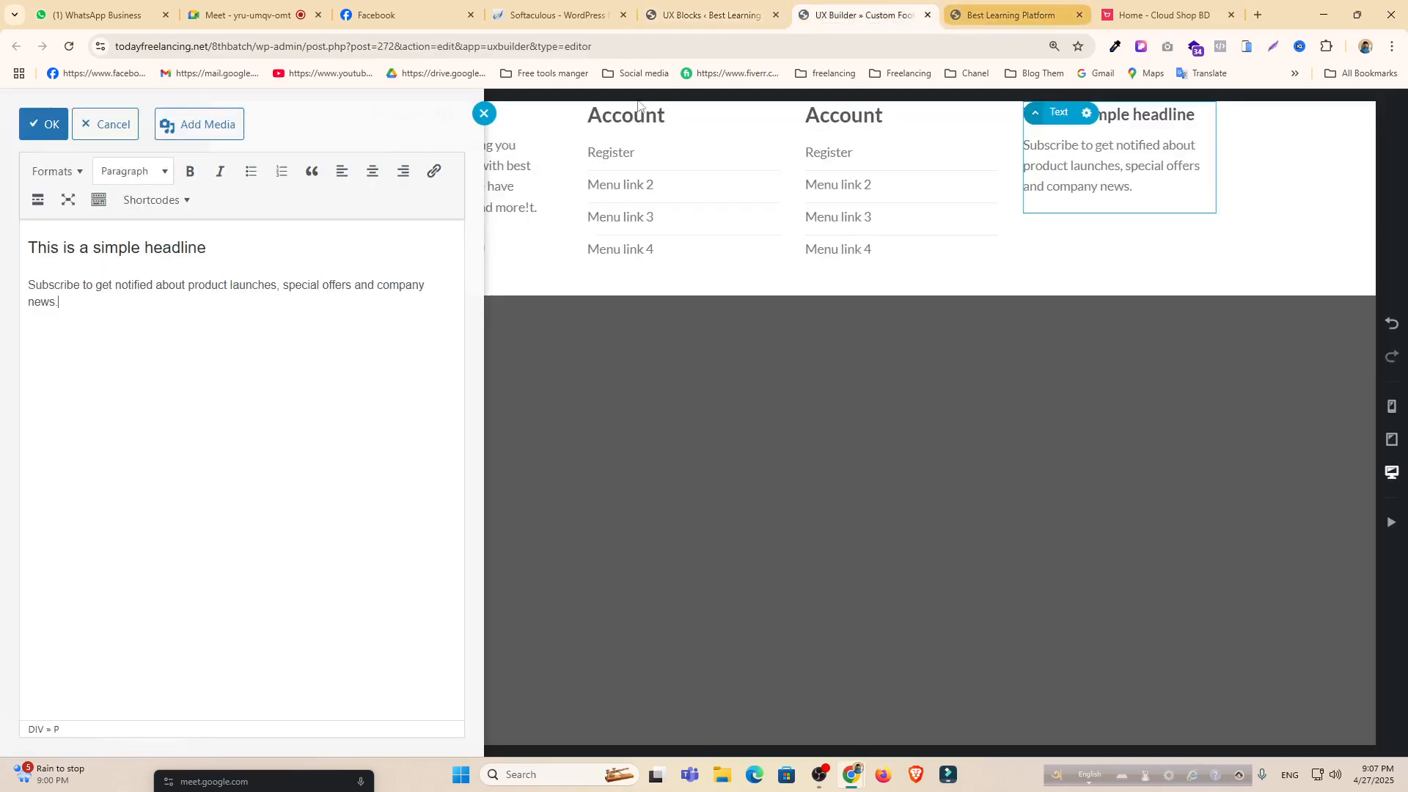
{"action": "left_click", "coordinate": [223, 241]}
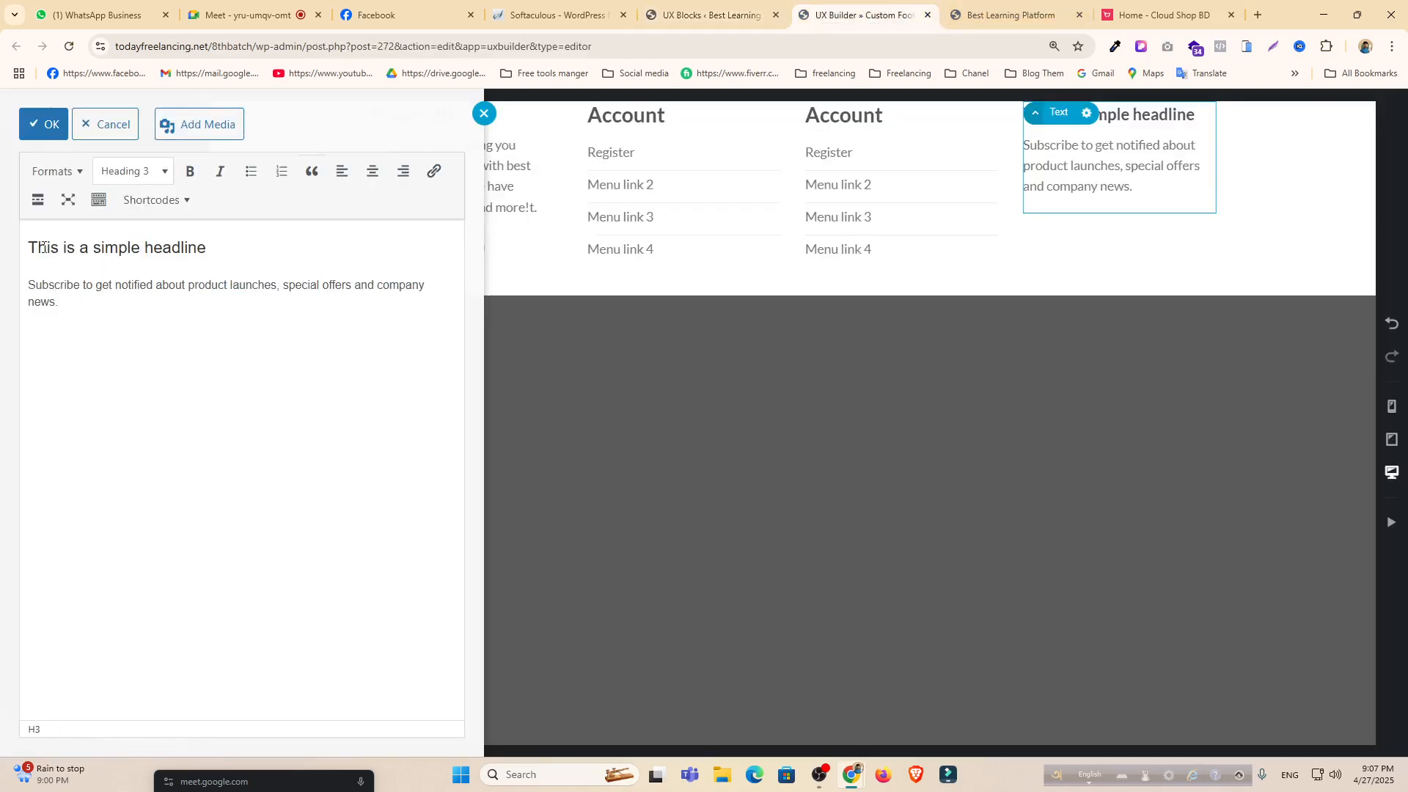
{"action": "left_click_drag", "start_coordinate": [218, 250], "coordinate": [11, 250]}
{"action": "key", "text": "ctrl+v"}
Format the Newsletter title as Heading 1 and apply the edited text to the fourth footer column.
{"action": "left_click", "coordinate": [132, 171]}
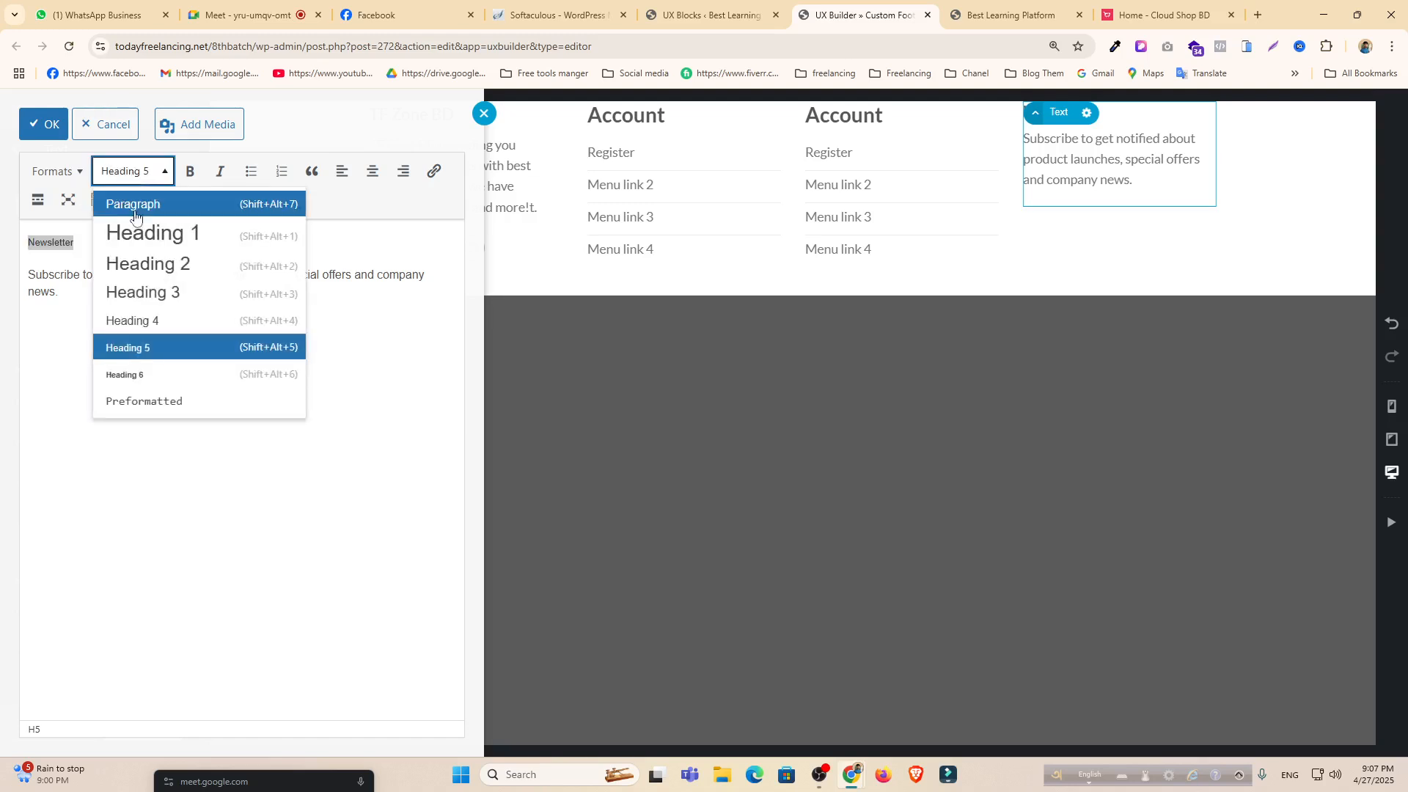
{"action": "left_click", "coordinate": [149, 233]}
{"action": "left_click", "coordinate": [139, 242]}
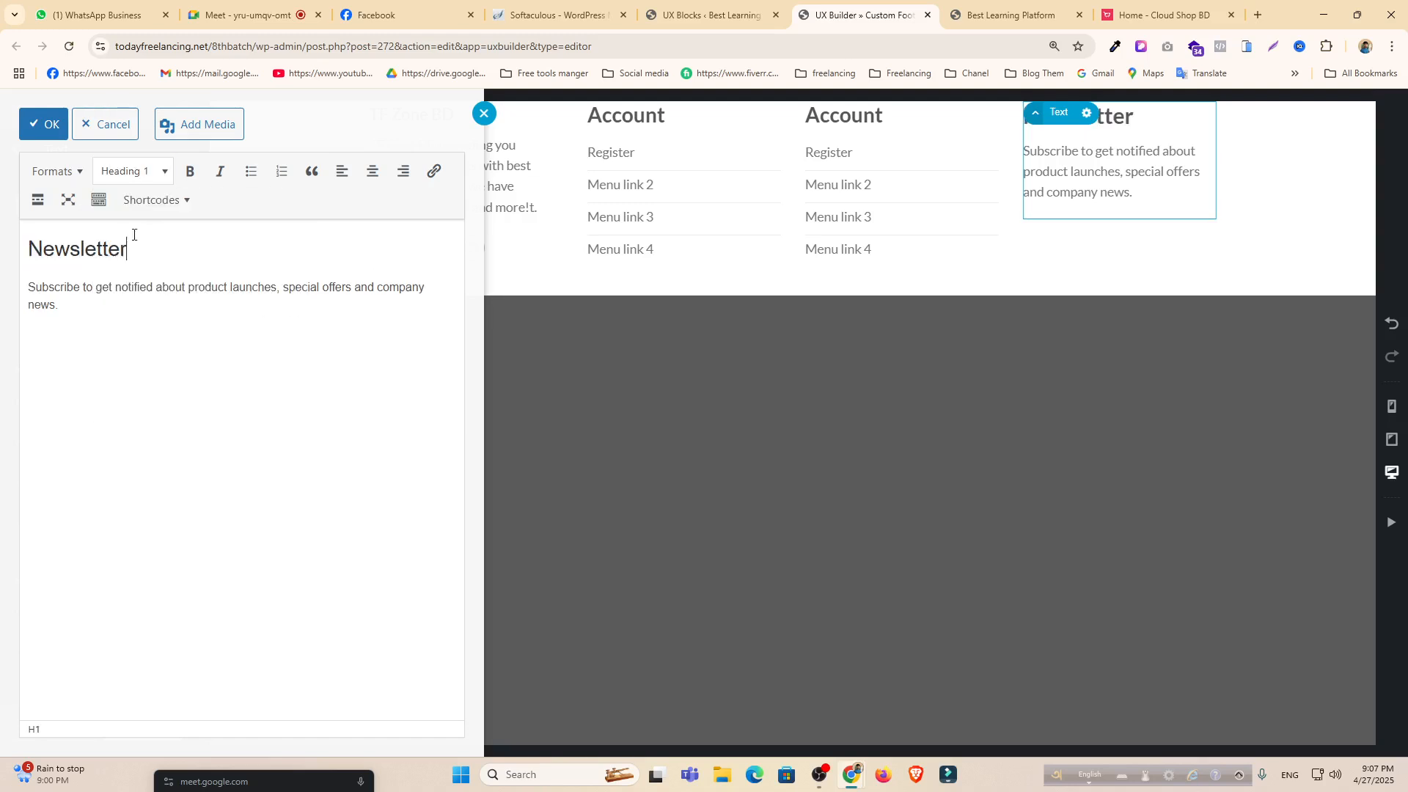
{"action": "left_click", "coordinate": [41, 129]}
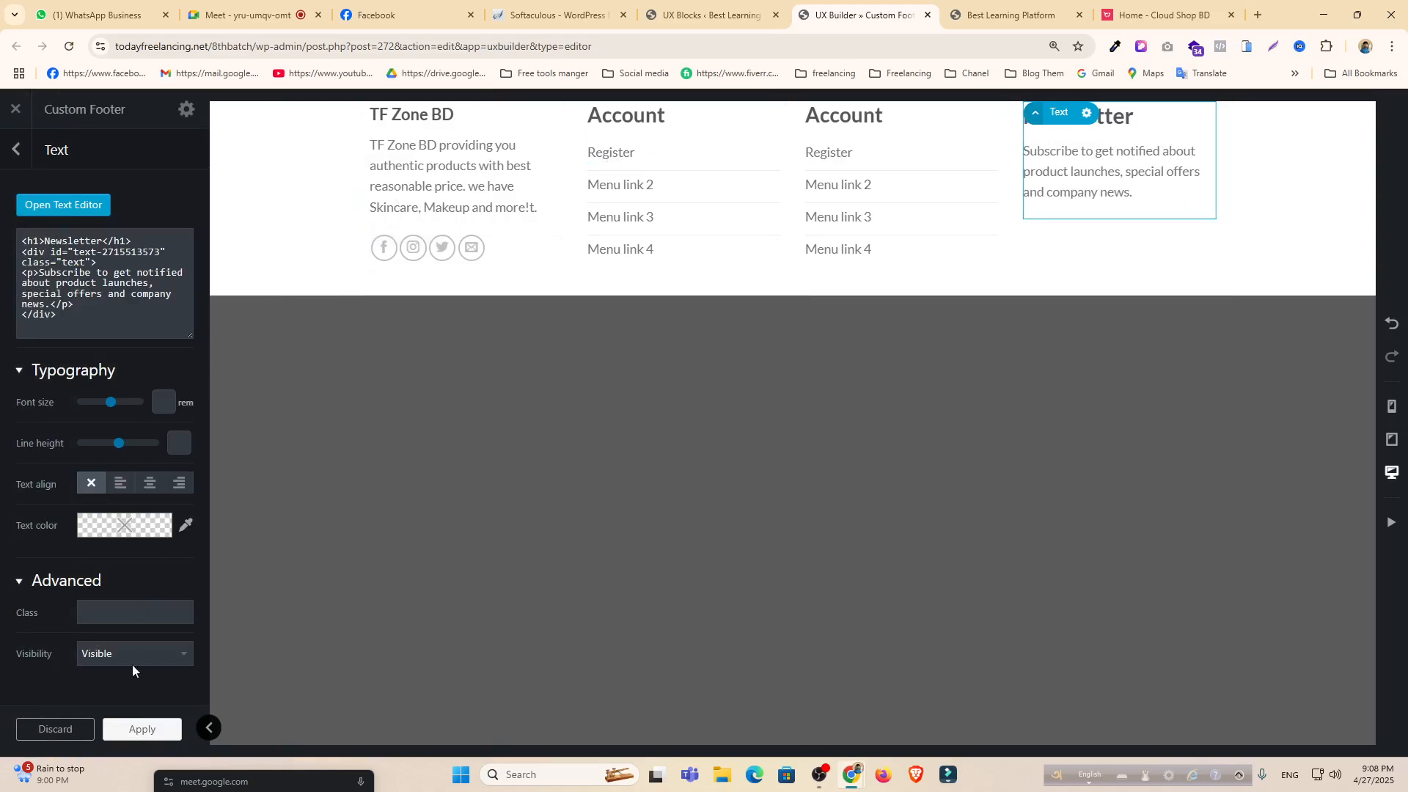
{"action": "left_click", "coordinate": [141, 729]}
{"action": "left_click", "coordinate": [139, 731]}
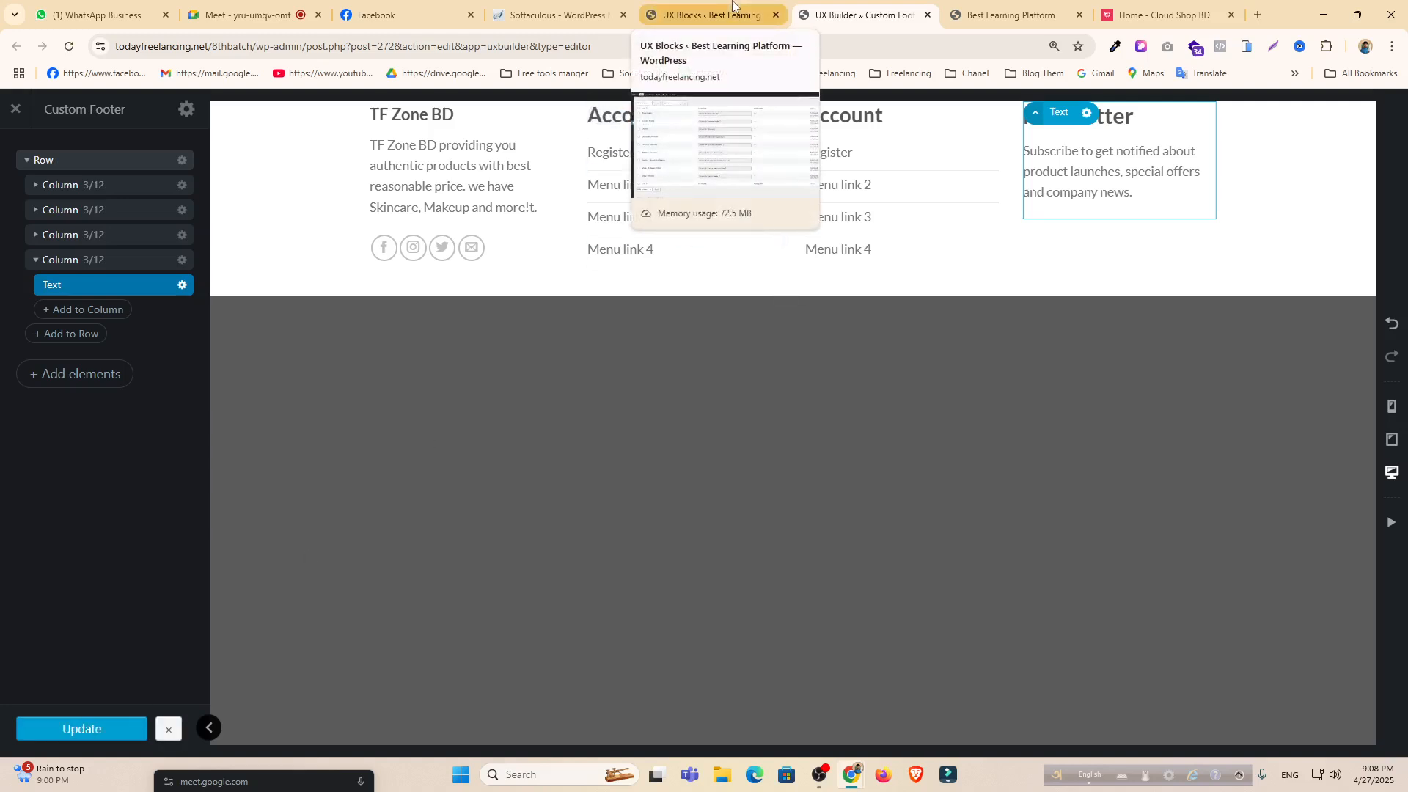
Return to the WordPress admin and review the list of installed plugins.
{"action": "left_click", "coordinate": [732, 4]}
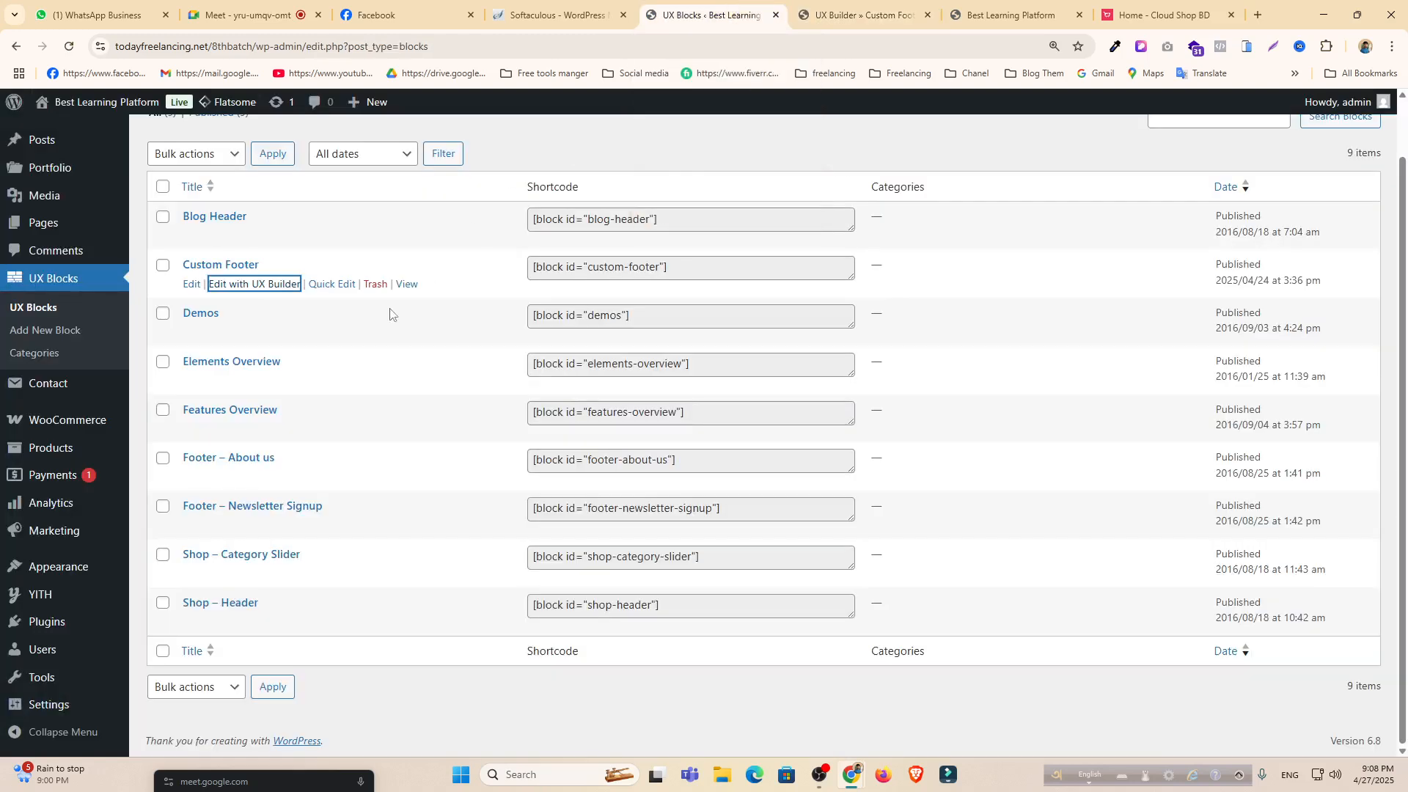
{"action": "left_click", "coordinate": [53, 627]}
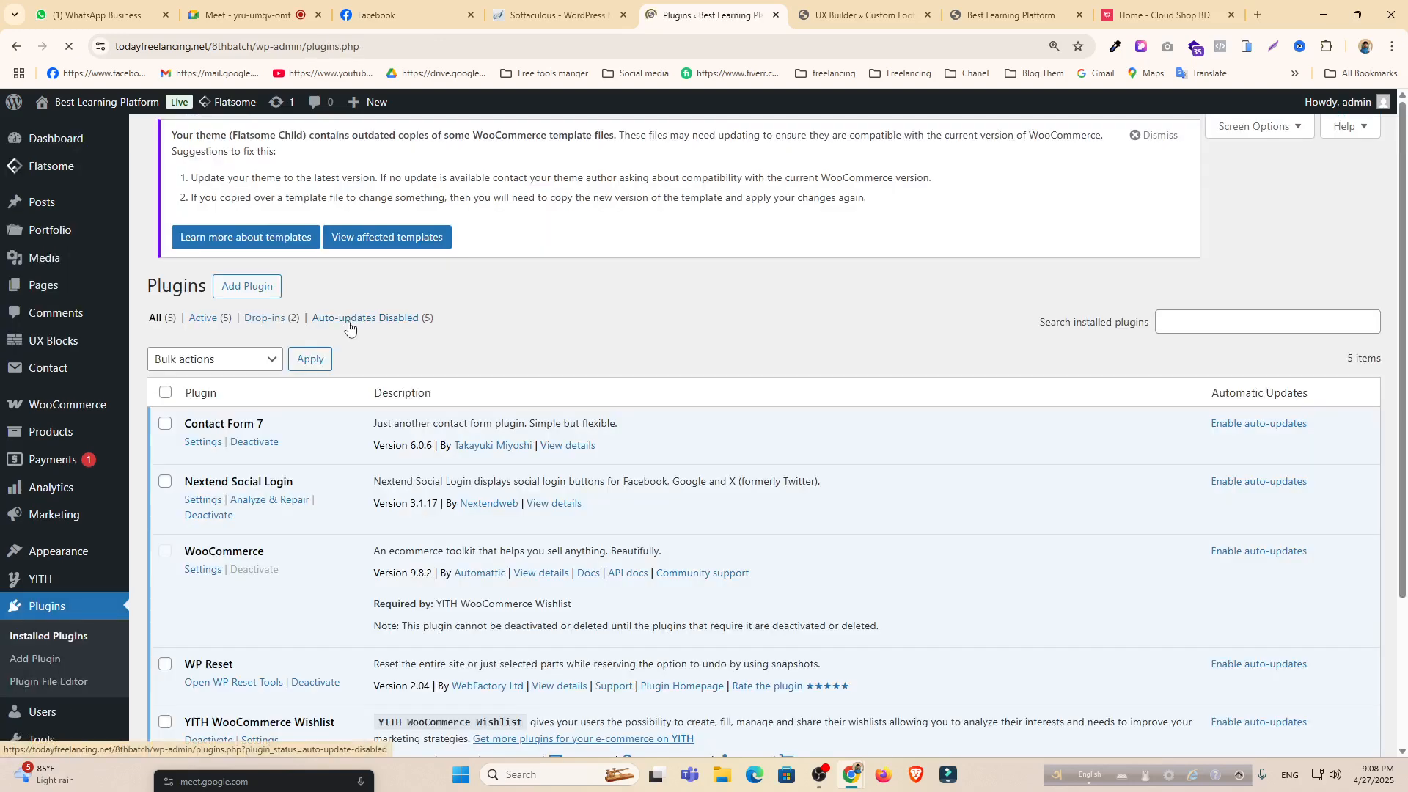
{"action": "scroll", "coordinate": [378, 414], "scroll_direction": "down", "scroll_amount": 3}
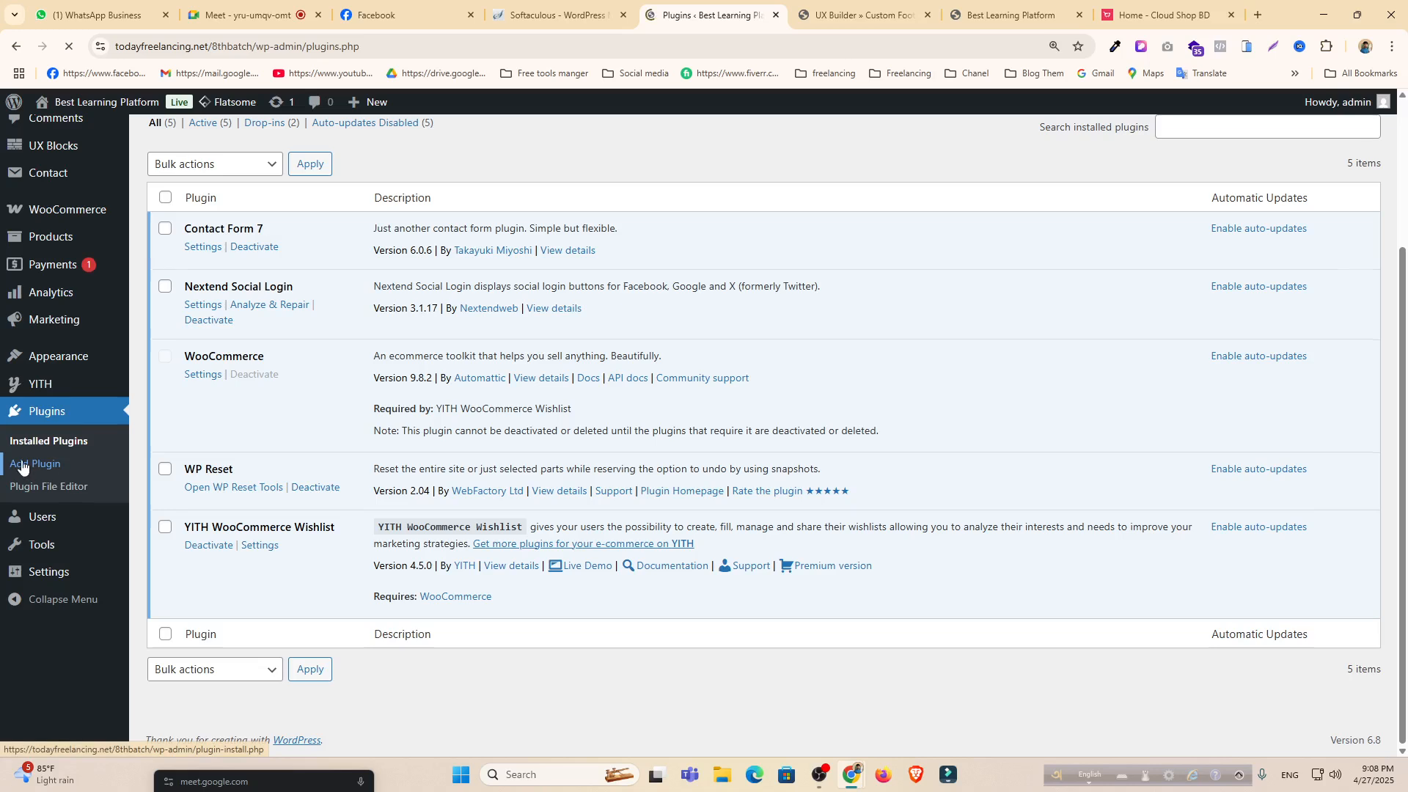
Open the Contact Form 7 form list and select the shortcode of the Newsletter Horizontal form.
{"action": "scroll", "coordinate": [24, 469], "scroll_direction": "up", "scroll_amount": 3}
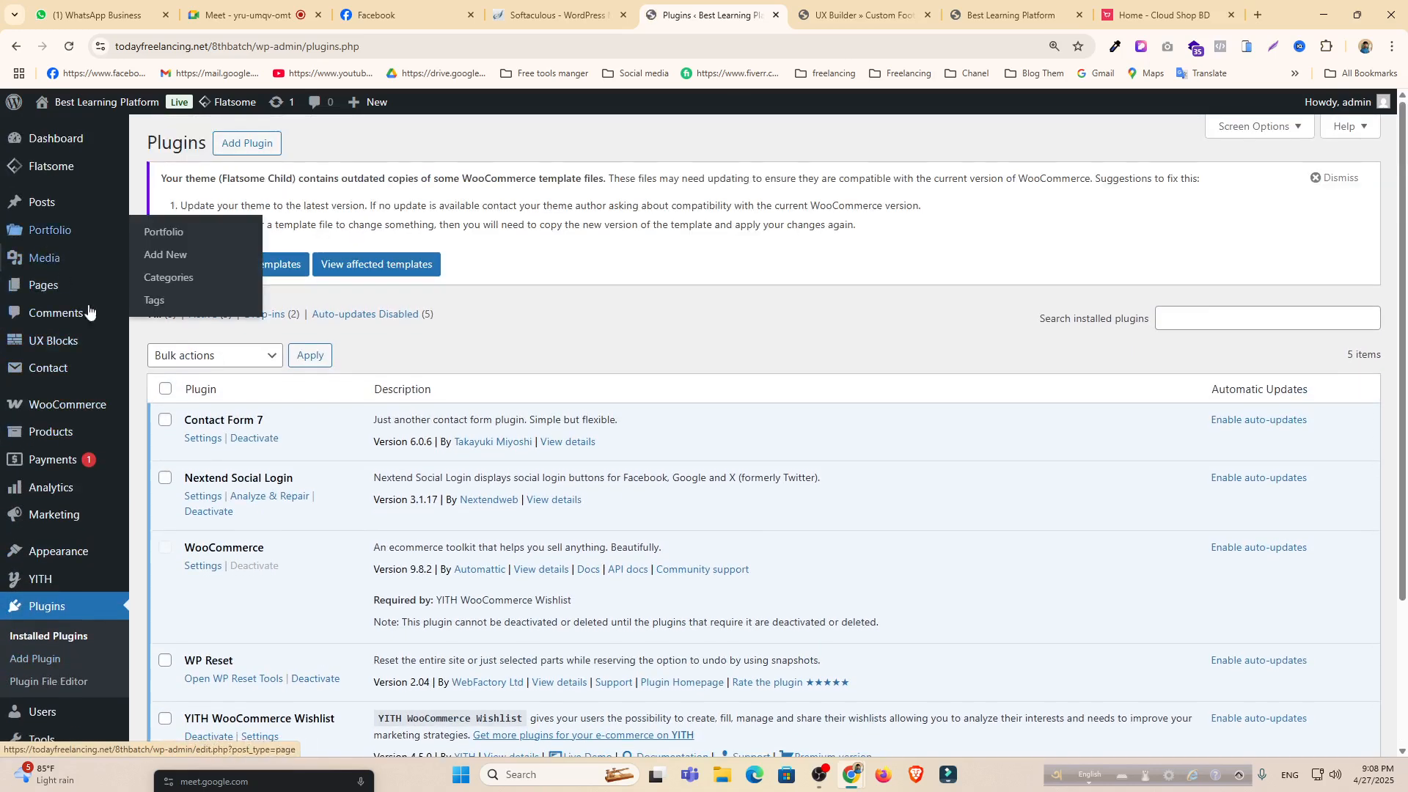
{"action": "left_click", "coordinate": [205, 440]}
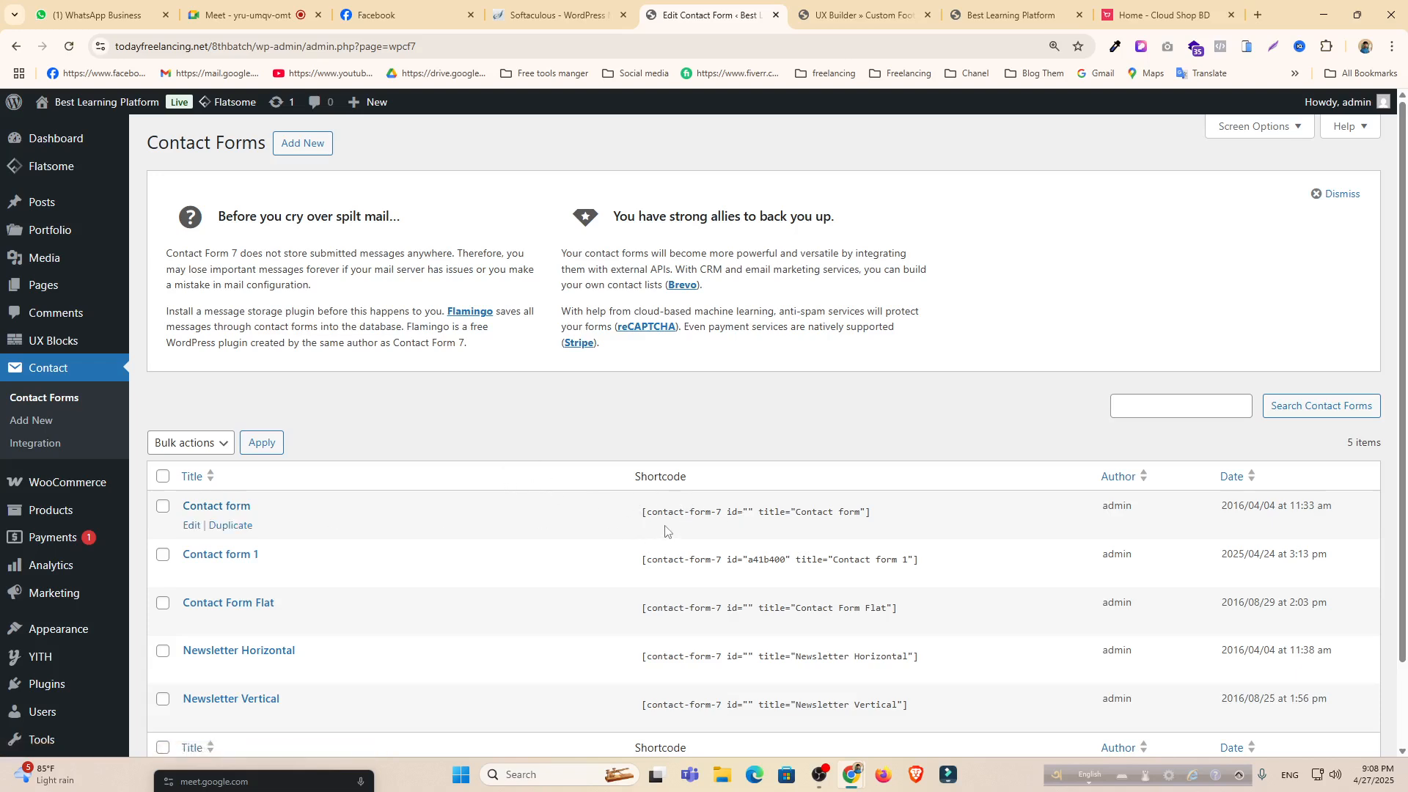
{"action": "scroll", "coordinate": [624, 528], "scroll_direction": "down", "scroll_amount": 2}
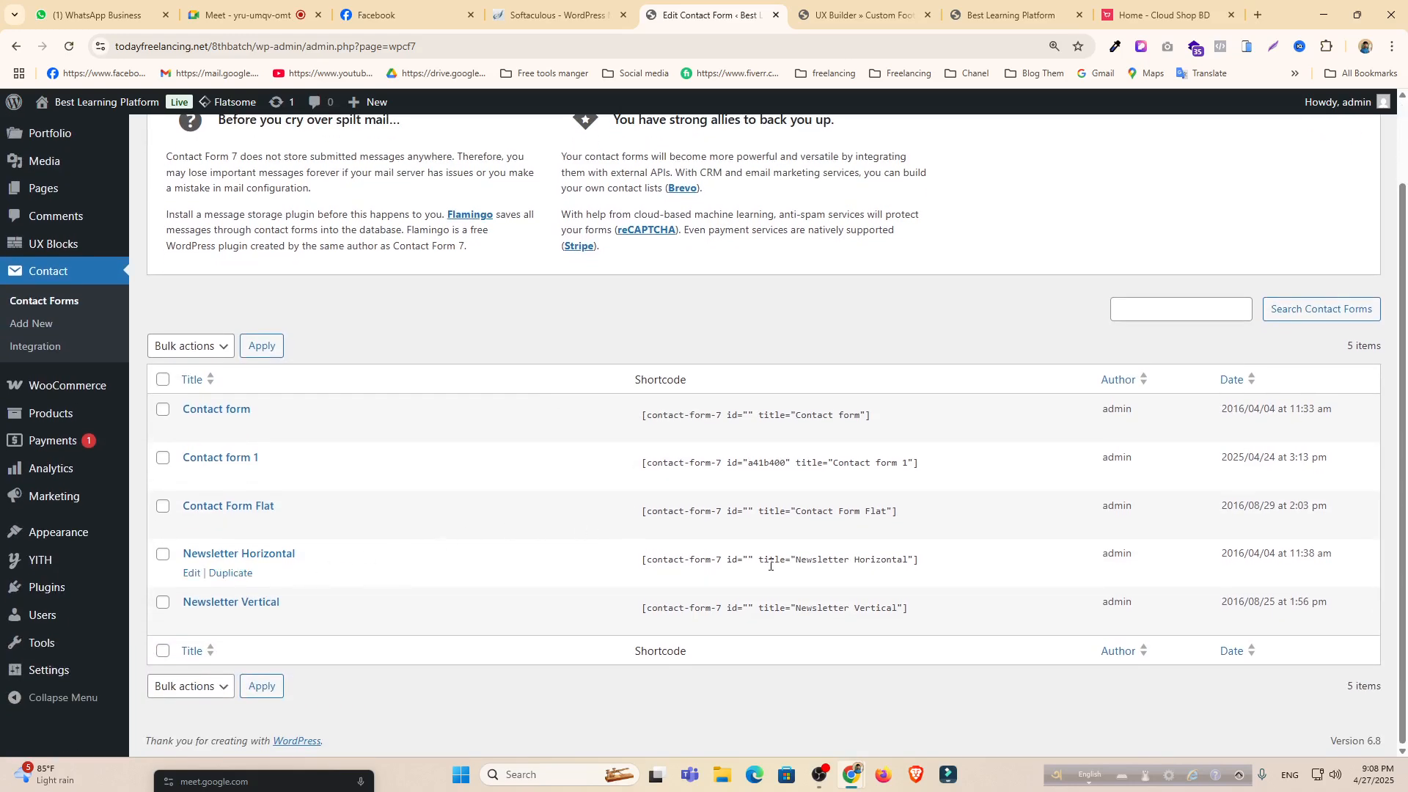
{"action": "left_click", "coordinate": [929, 557]}
{"action": "left_click_drag", "start_coordinate": [926, 557], "coordinate": [743, 555]}
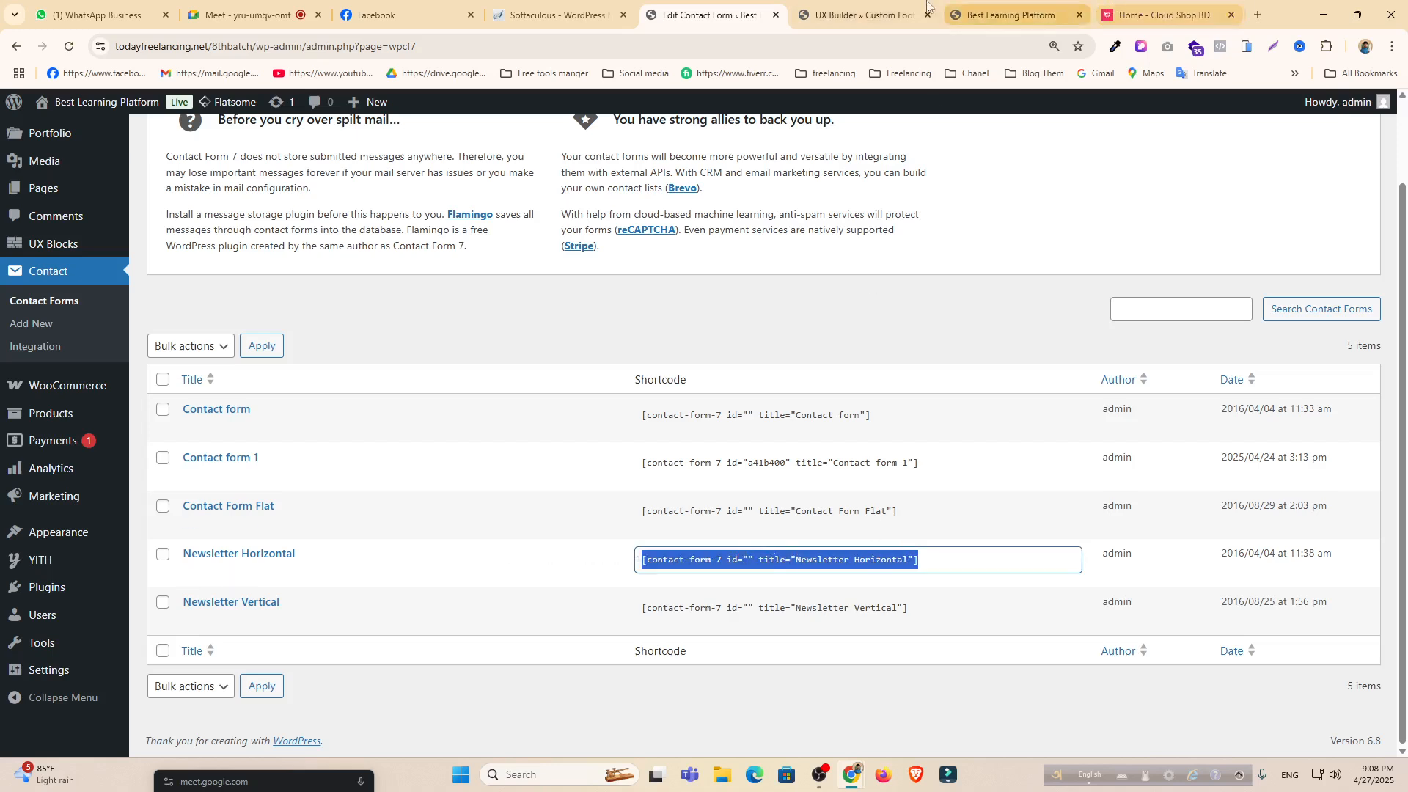
Return to the UX Builder and search the elements available for the fourth footer column for "new", "con" and "sho".
{"action": "left_click", "coordinate": [857, 15]}
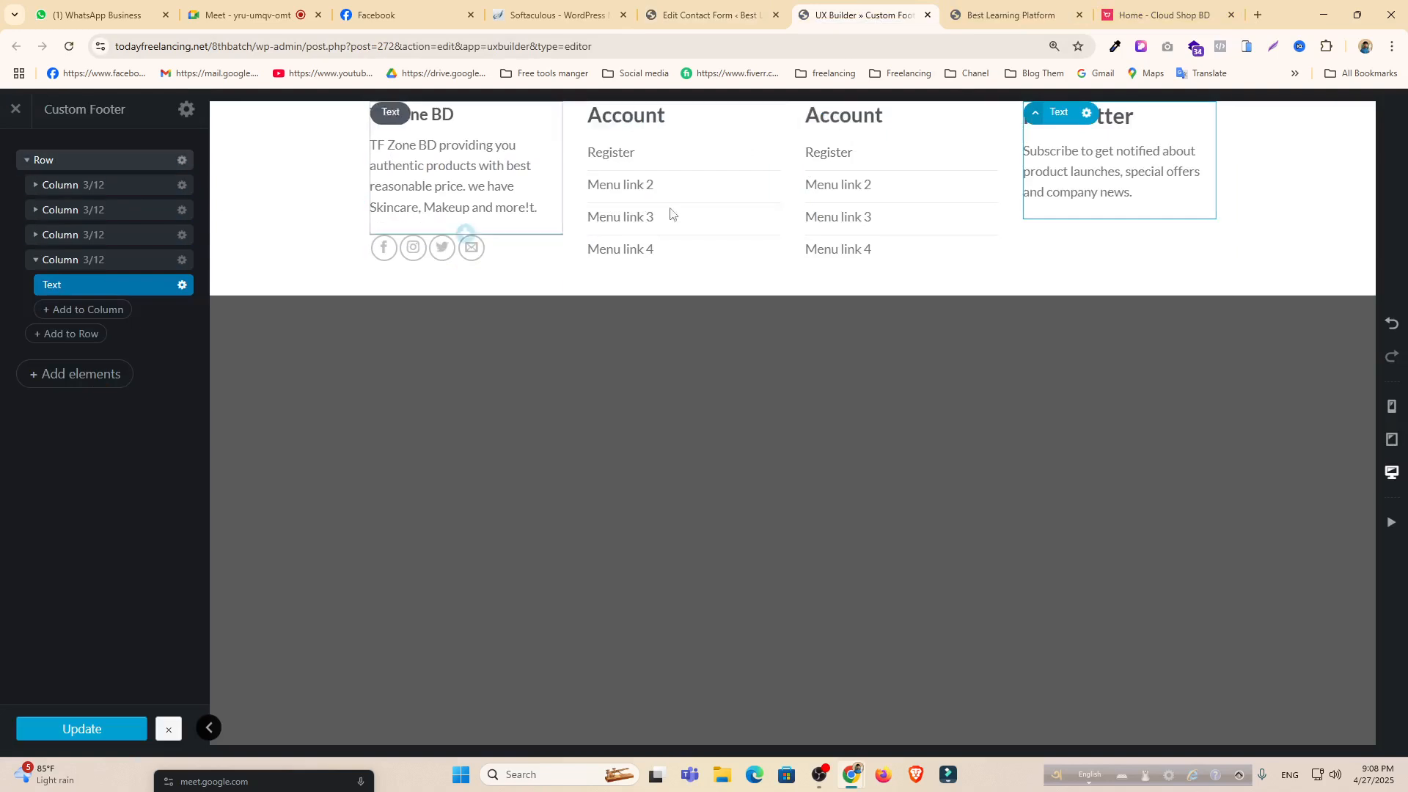
{"action": "left_click", "coordinate": [1124, 189]}
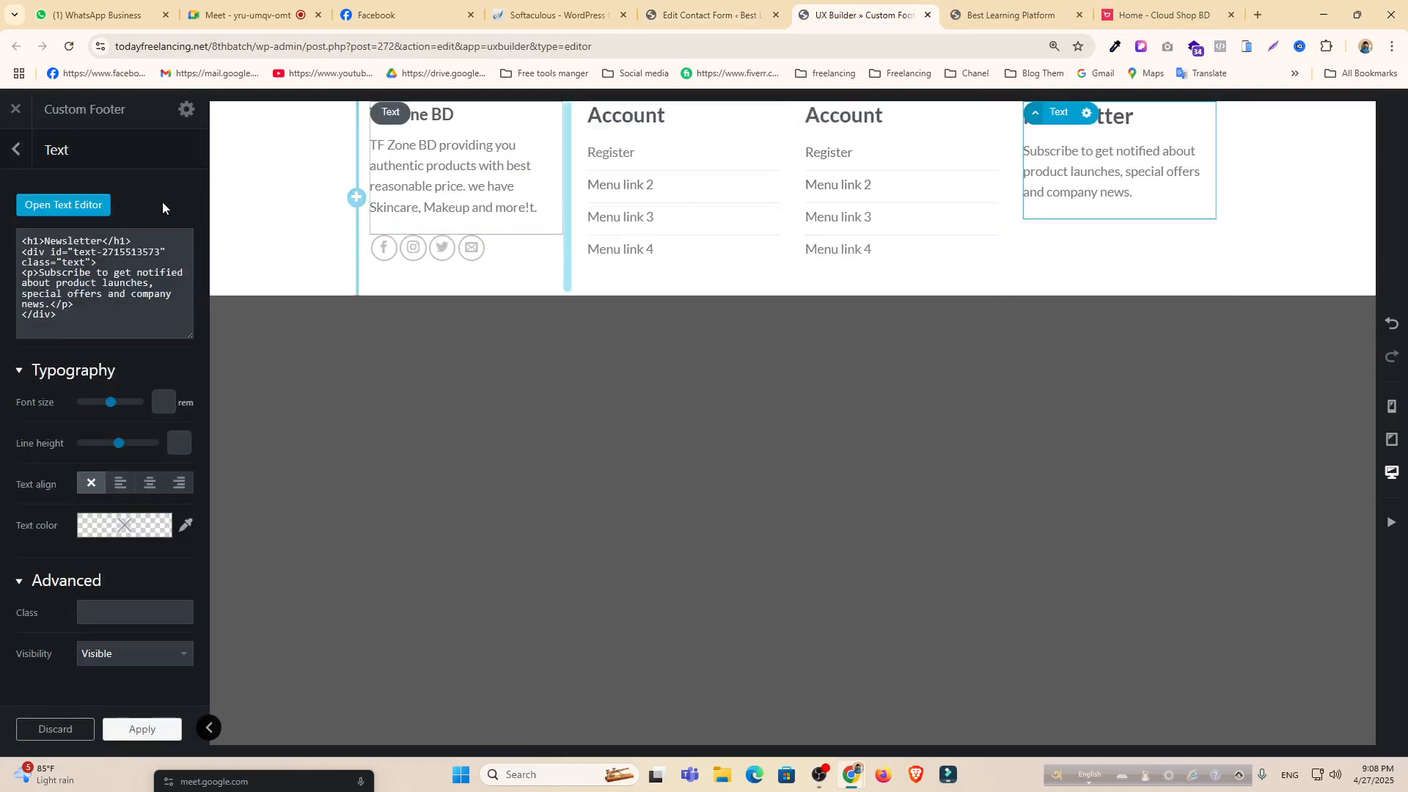
{"action": "left_click", "coordinate": [14, 151]}
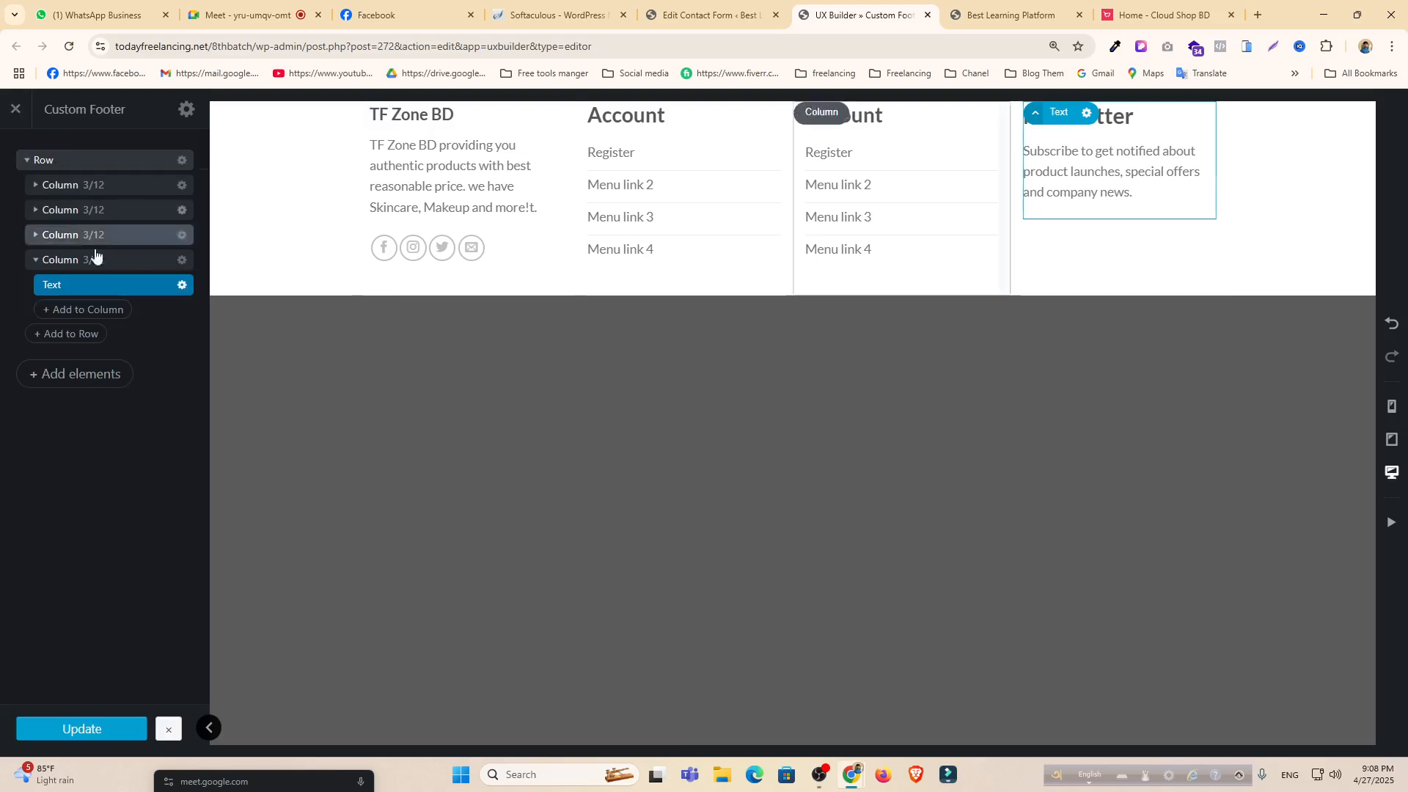
{"action": "left_click", "coordinate": [100, 311]}
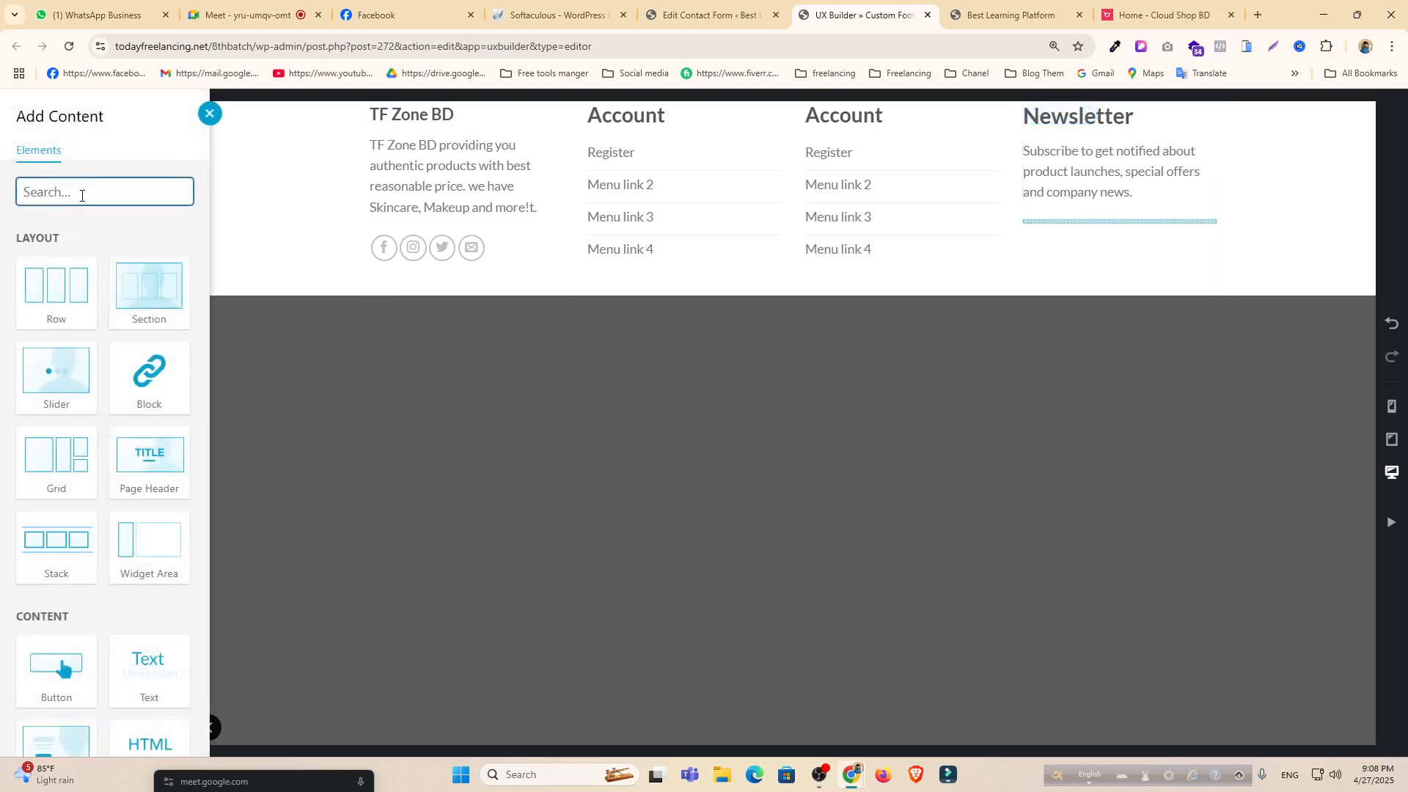
{"action": "type", "text": "new"}
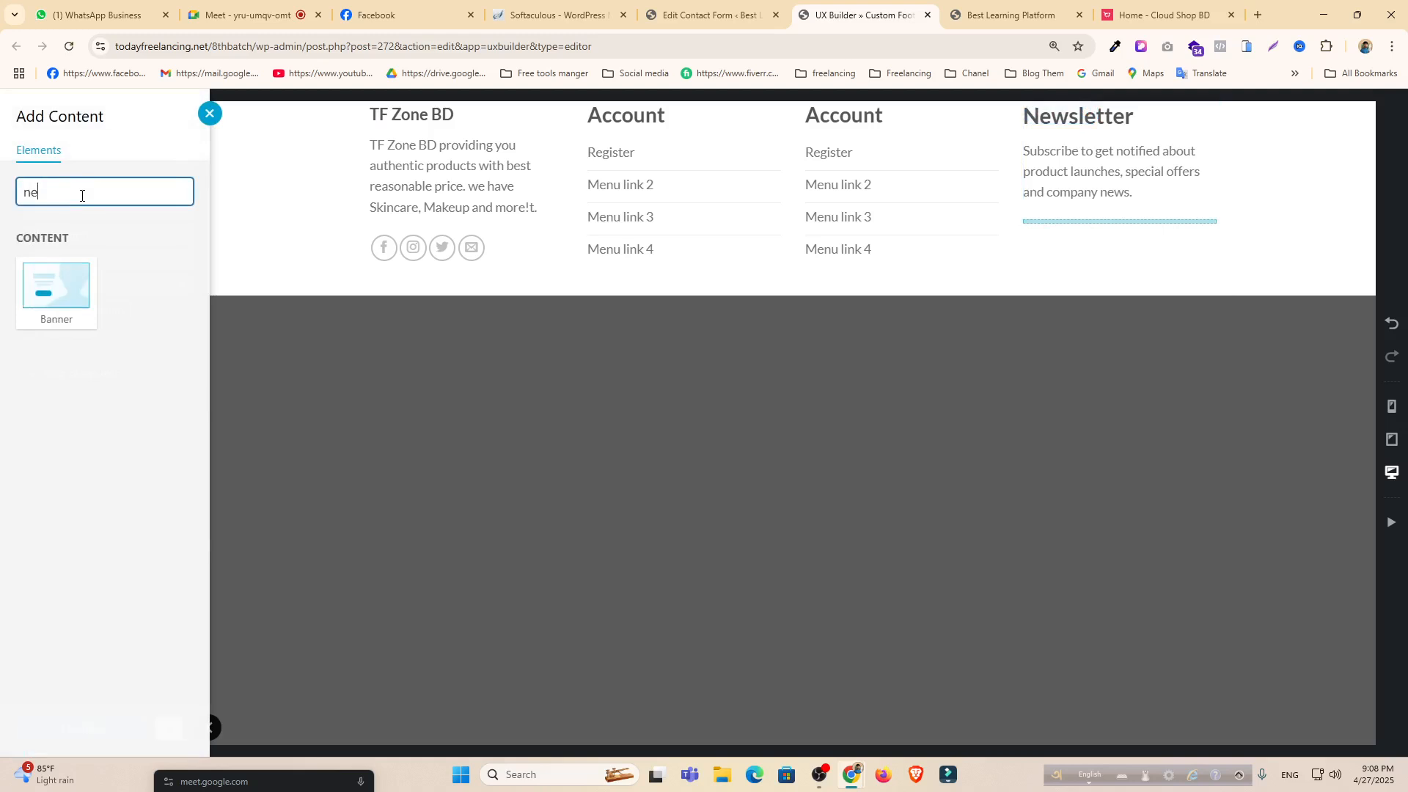
{"action": "key", "text": "BackSpace"}
{"action": "key", "text": "BackSpace"}
{"action": "key", "text": "BackSpace"}
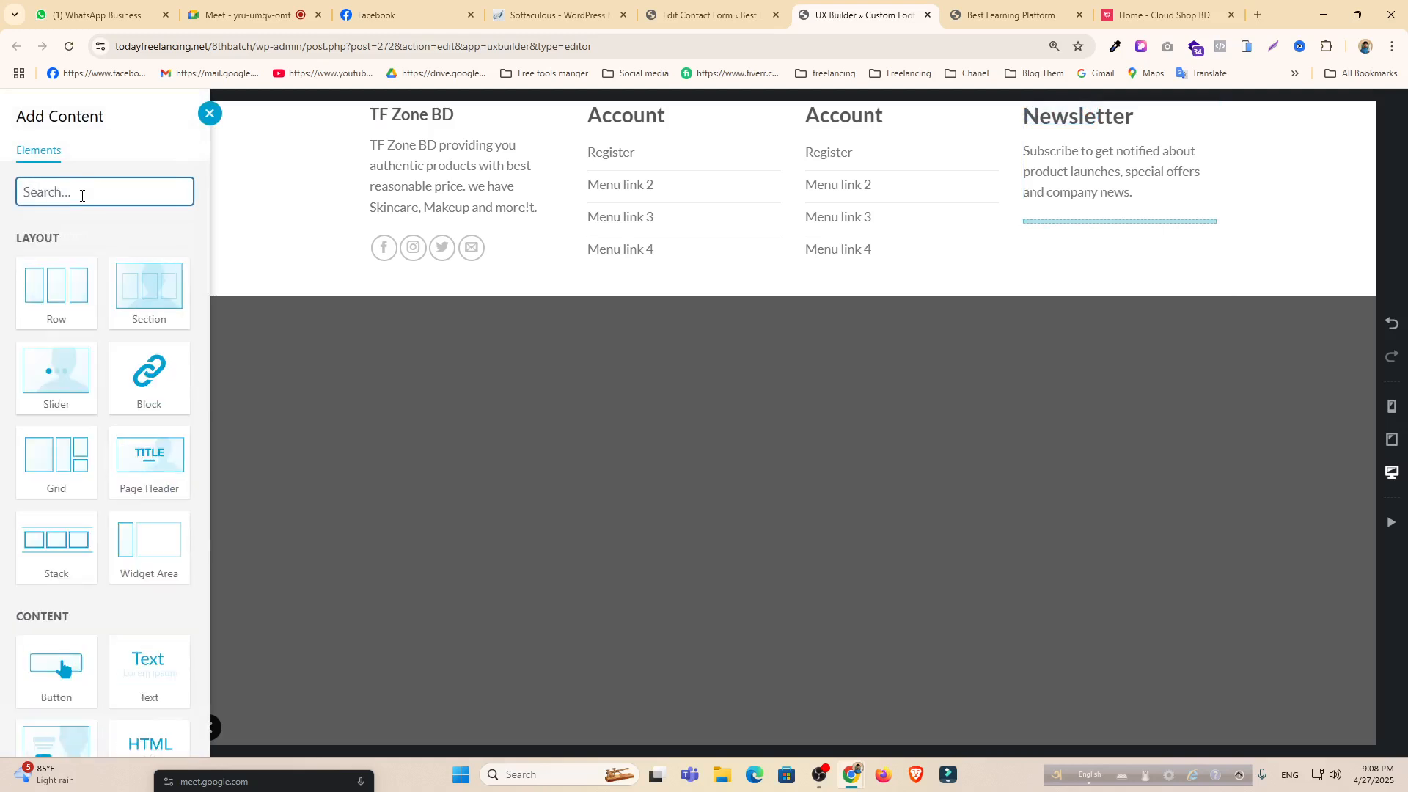
{"action": "type", "text": "con"}
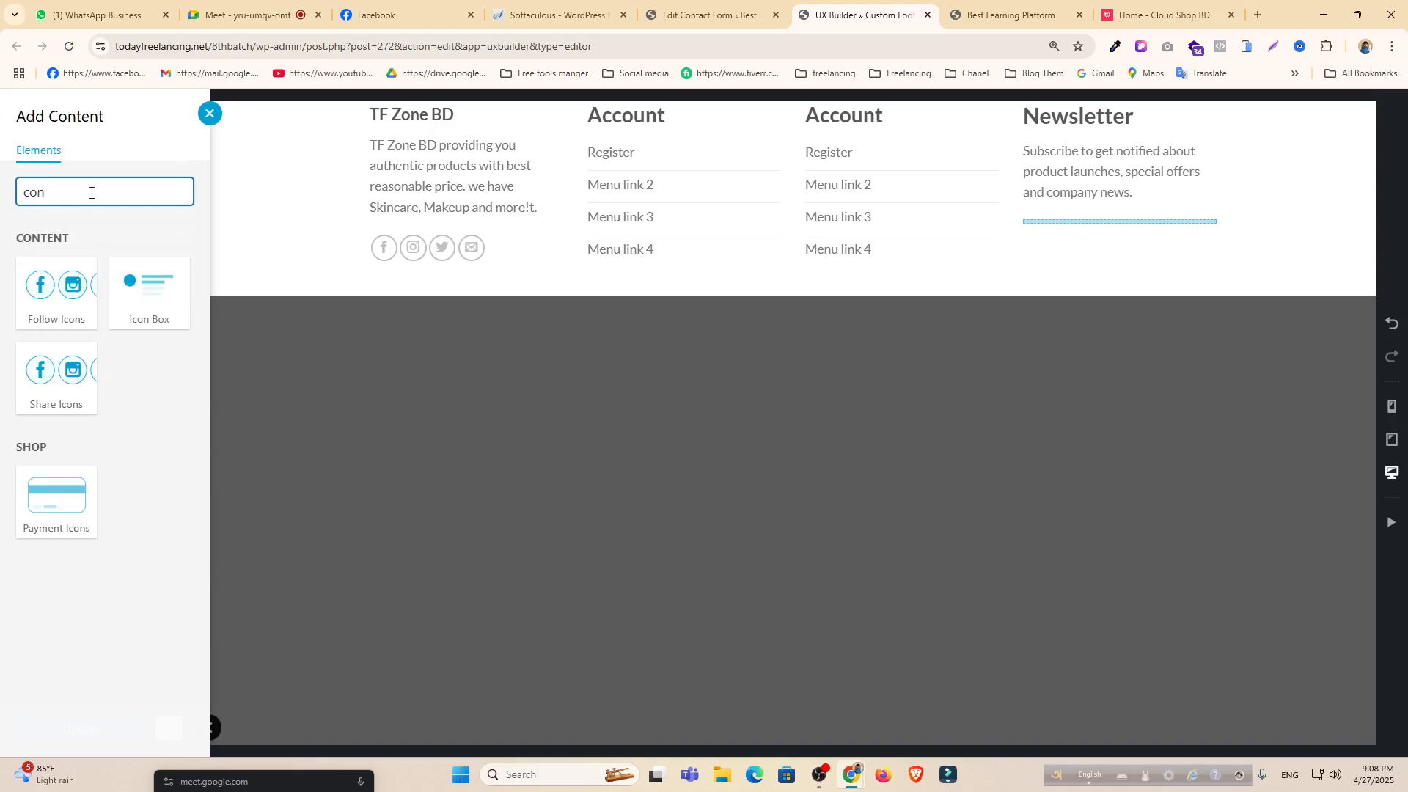
{"action": "double_click", "coordinate": [89, 189]}
{"action": "type", "text": "sho"}
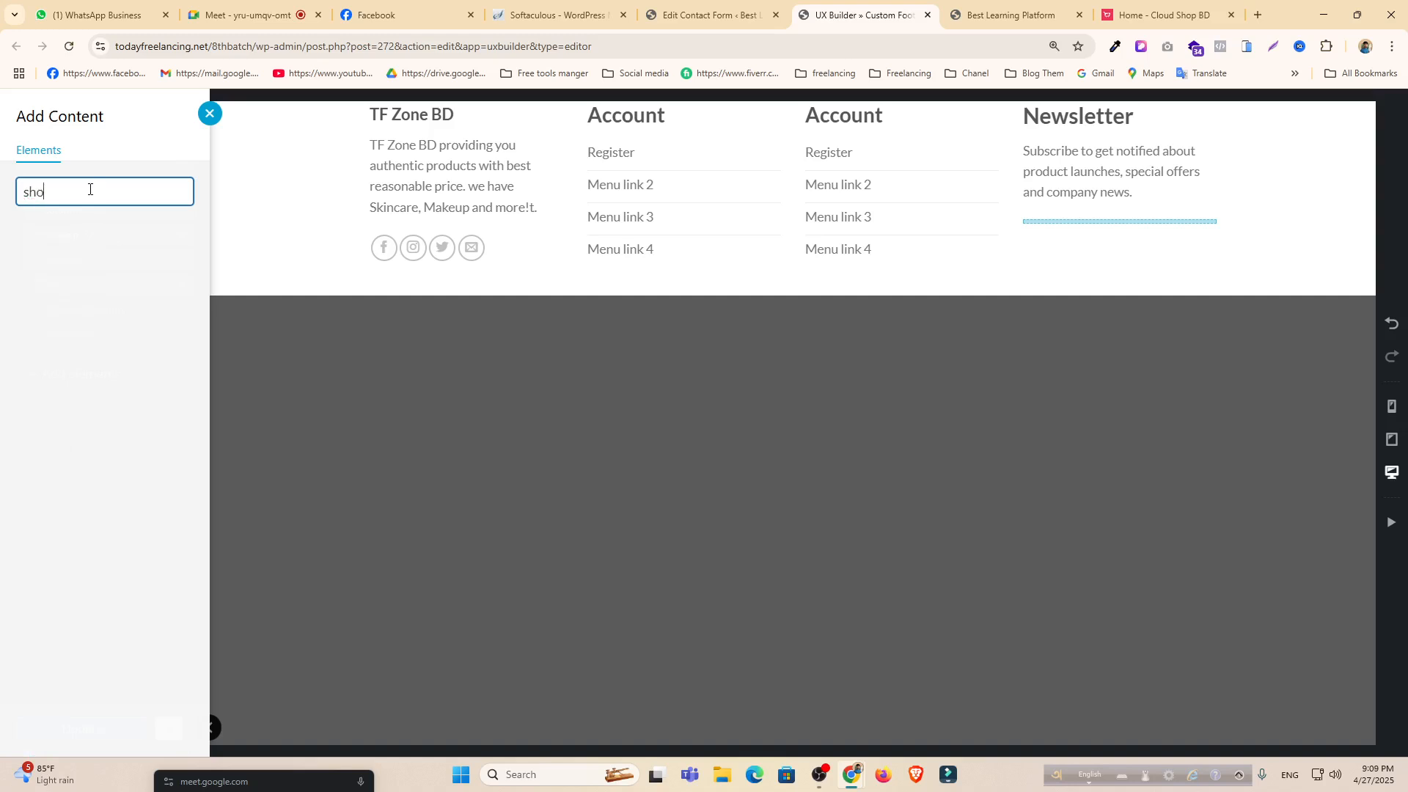
{"action": "key", "text": "BackSpace"}
{"action": "key", "text": "BackSpace"}
Search the elements for "for" and add a Form (CF7) element below the Newsletter text in the fourth column.
{"action": "type", "text": "fo"}
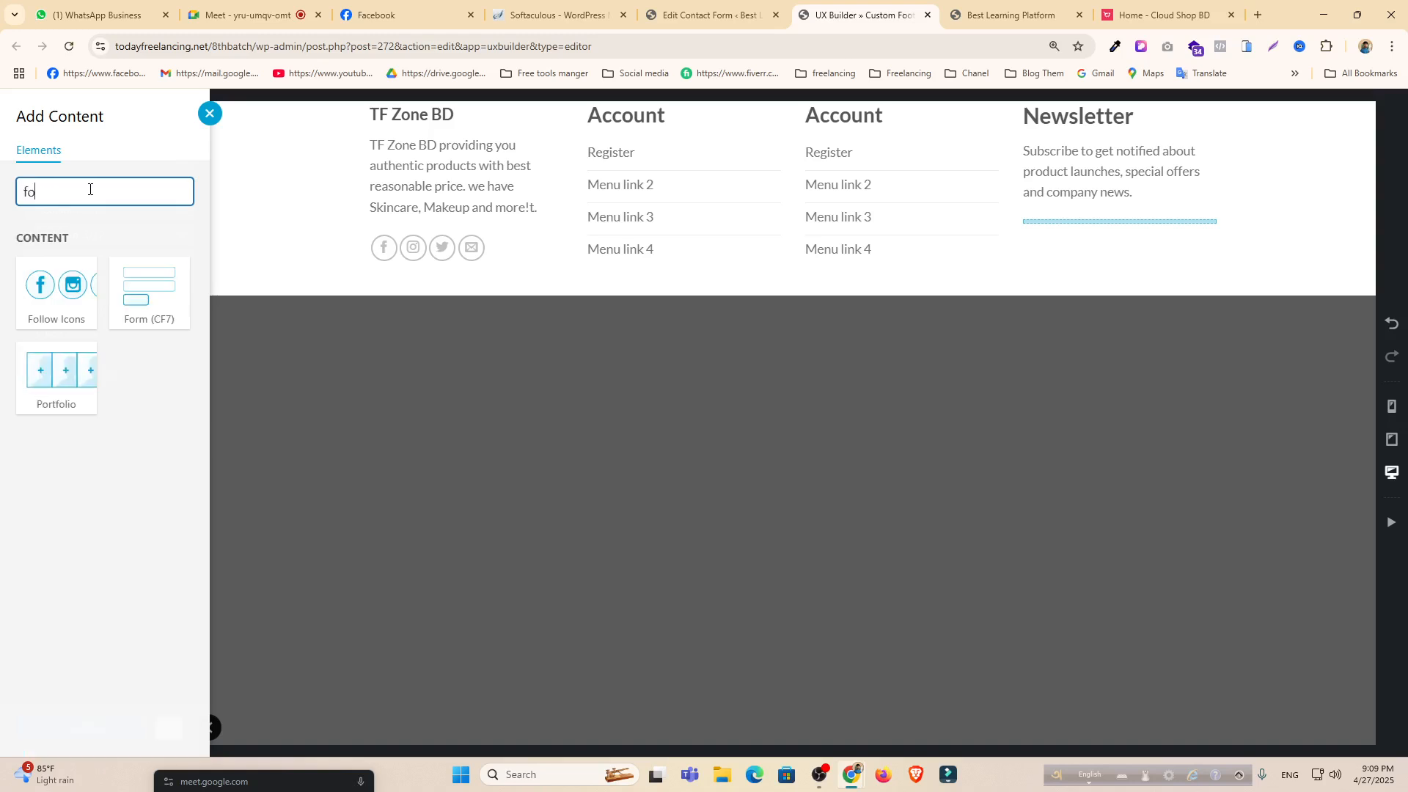
{"action": "type", "text": "r"}
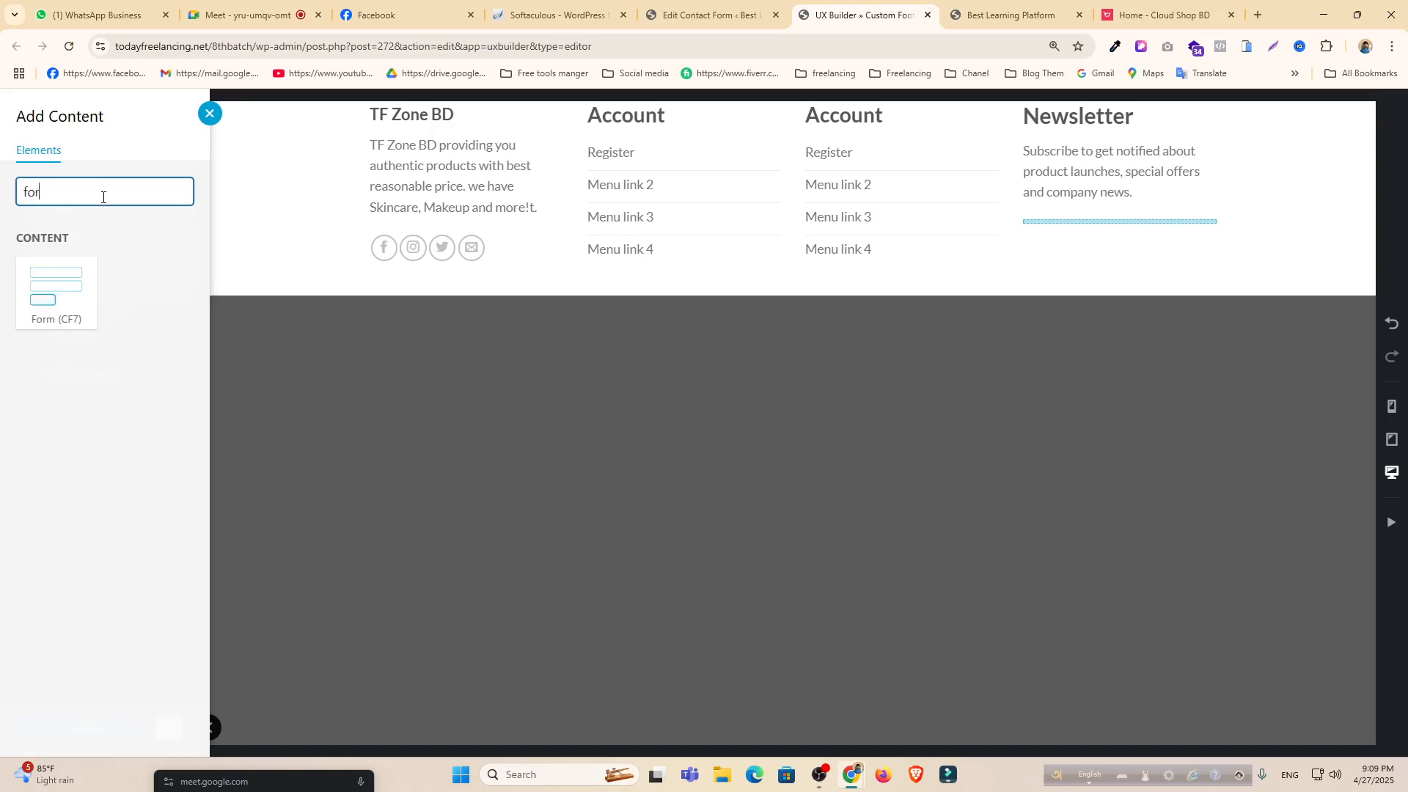
{"action": "left_click_drag", "start_coordinate": [59, 299], "coordinate": [651, 286]}
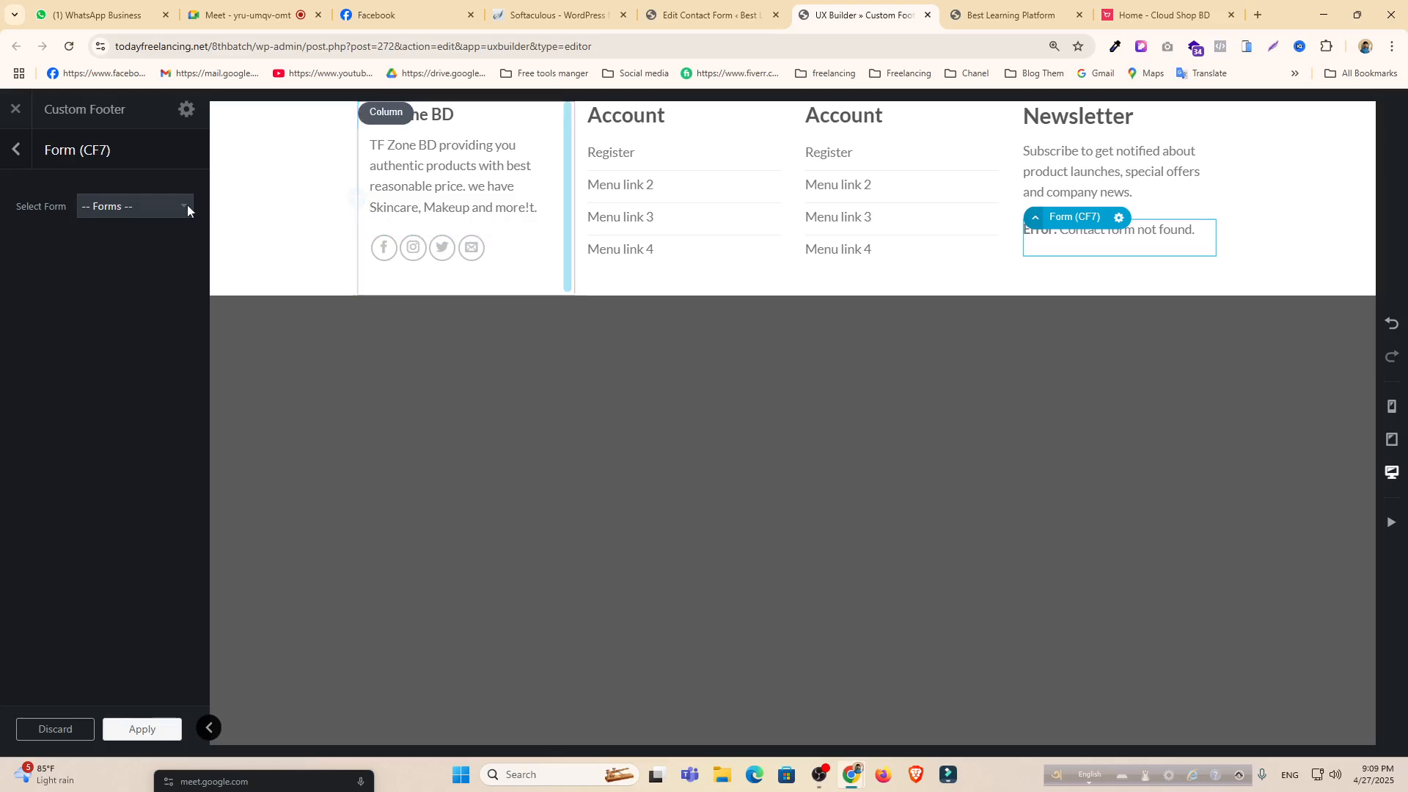
Try Contact form 1 and Contact Form Flat as the form shown in the fourth column's form element.
{"action": "left_click", "coordinate": [134, 205]}
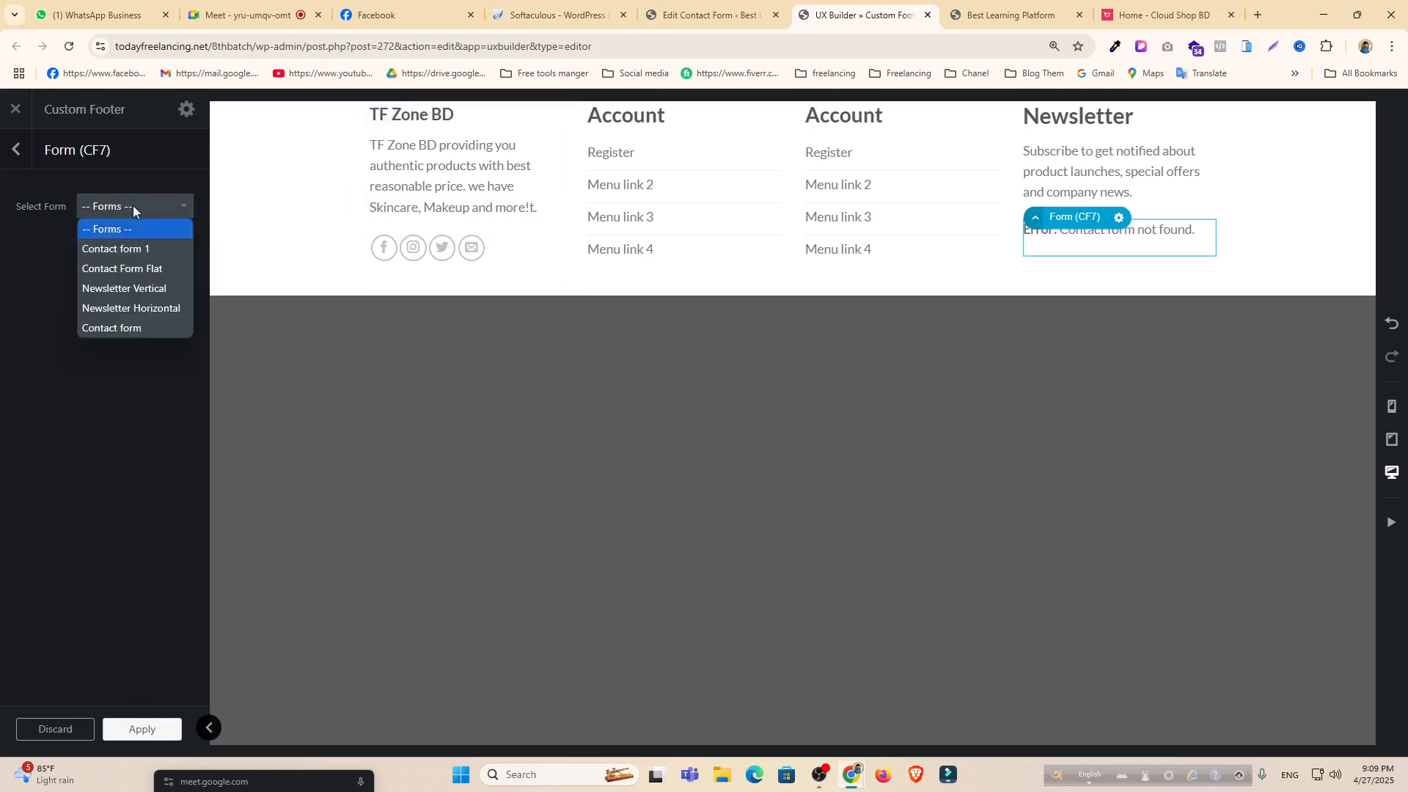
{"action": "left_click", "coordinate": [162, 250]}
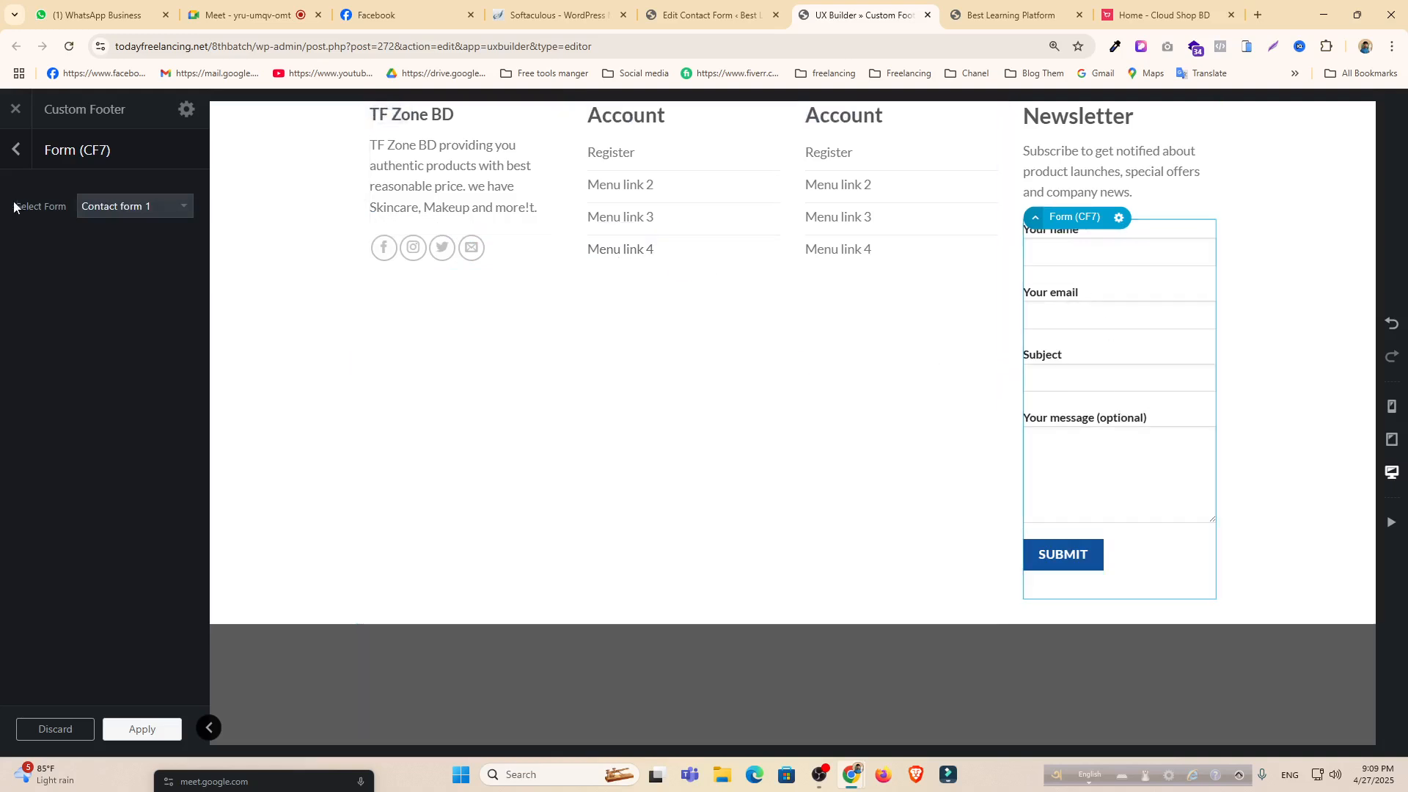
{"action": "left_click", "coordinate": [104, 208]}
{"action": "left_click", "coordinate": [115, 268]}
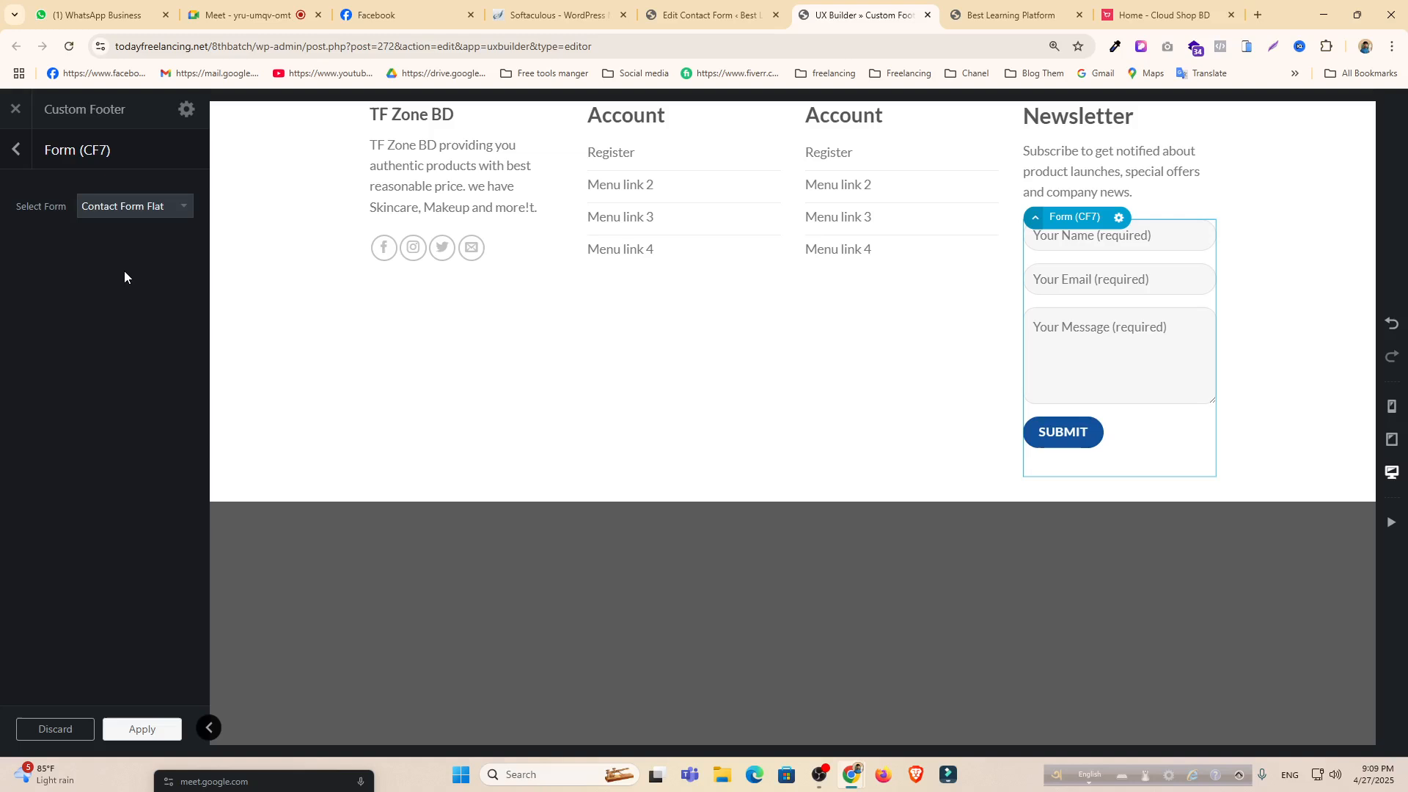
Set the fourth column's form element to the Newsletter Vertical form and apply the change.
{"action": "left_click", "coordinate": [123, 211]}
{"action": "left_click", "coordinate": [120, 286]}
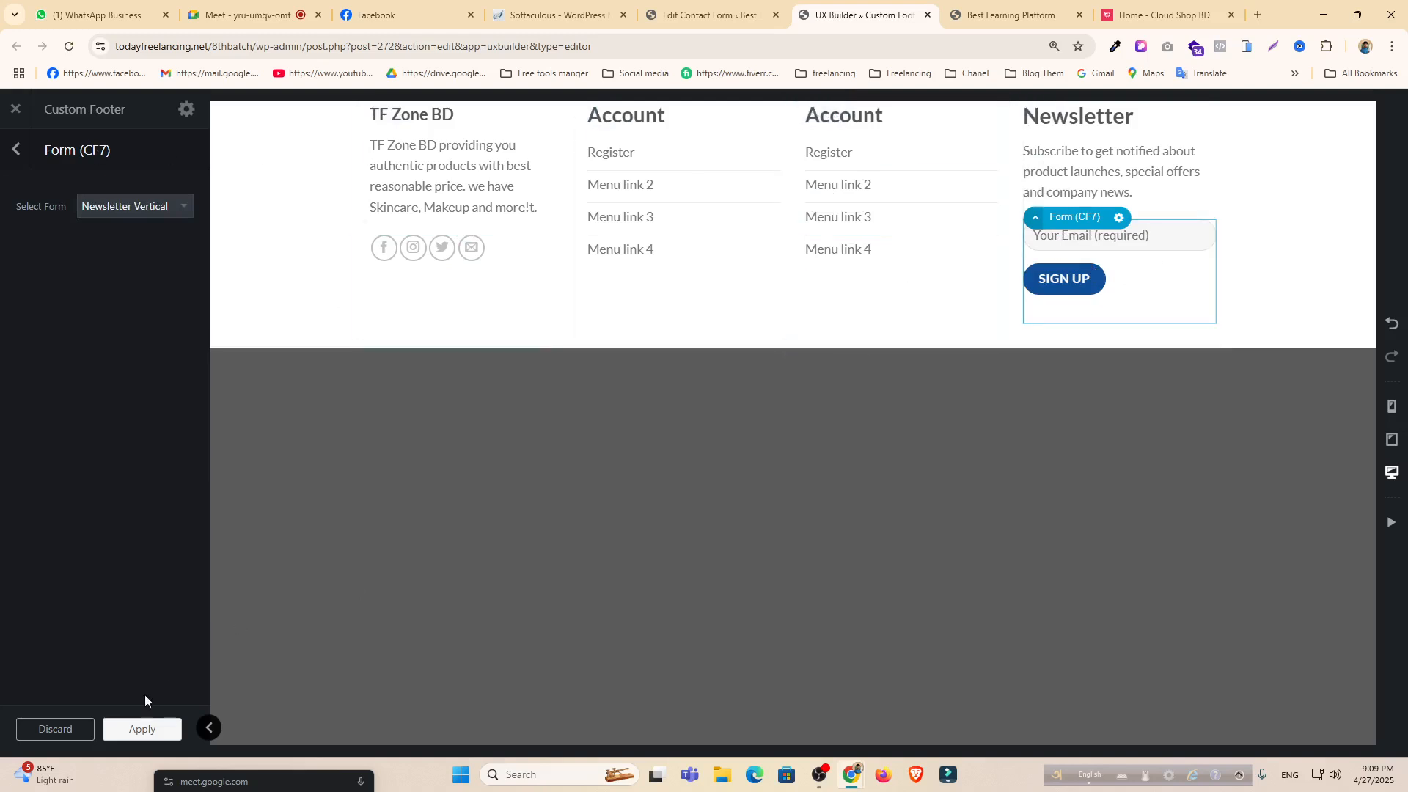
{"action": "left_click", "coordinate": [143, 730]}
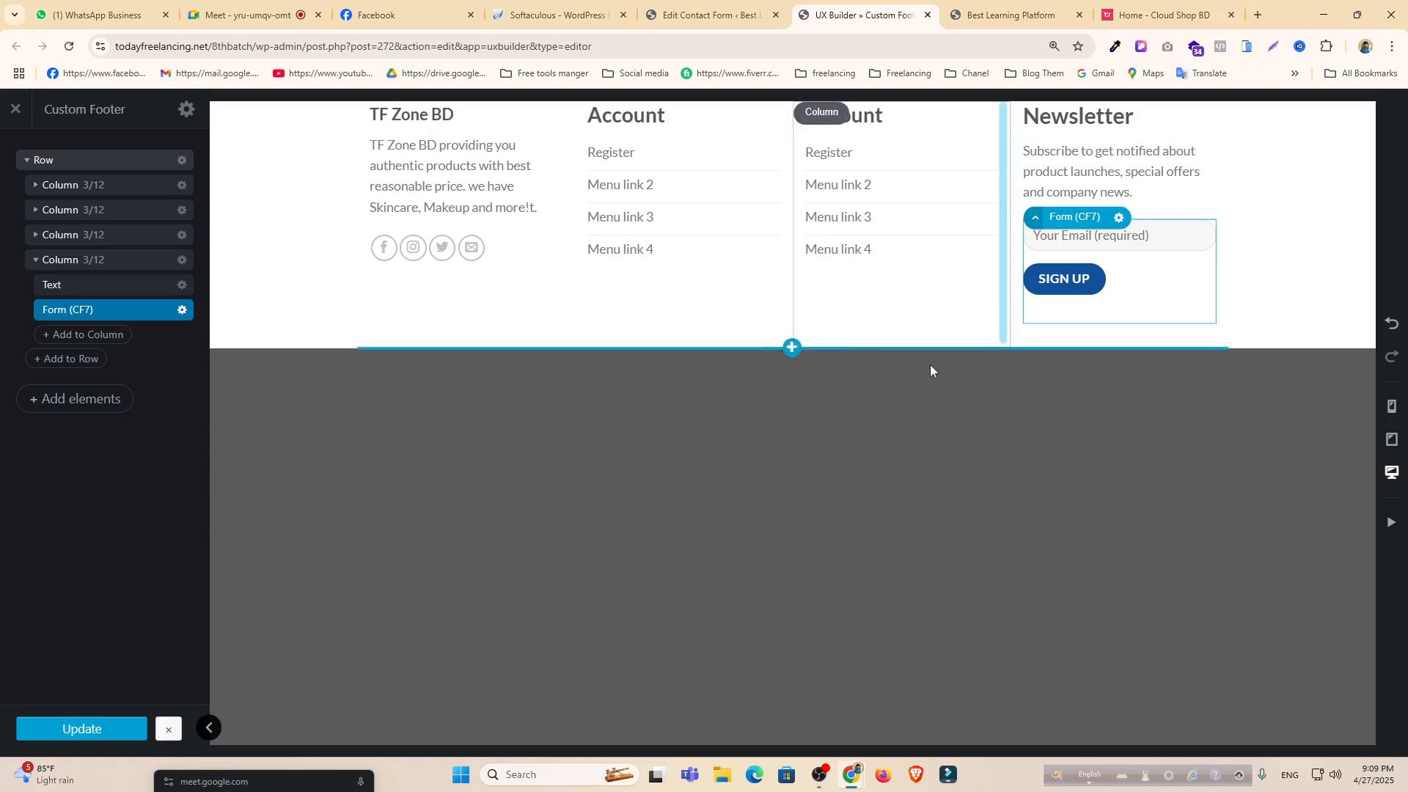
Reload the site's home page and check its footer.
{"action": "left_click", "coordinate": [980, 16]}
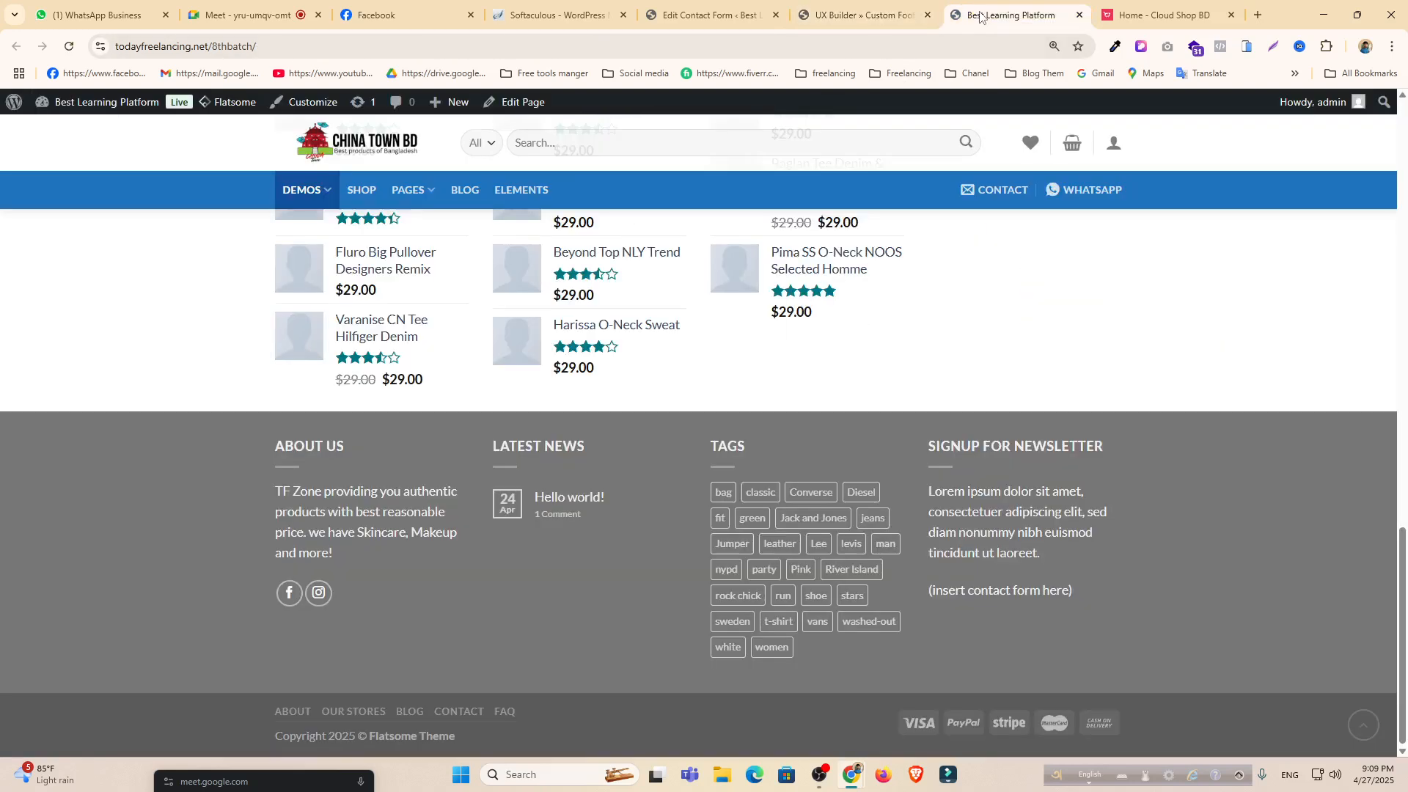
{"action": "key", "text": "F5"}
{"action": "mouse_move", "coordinate": [447, 560]}
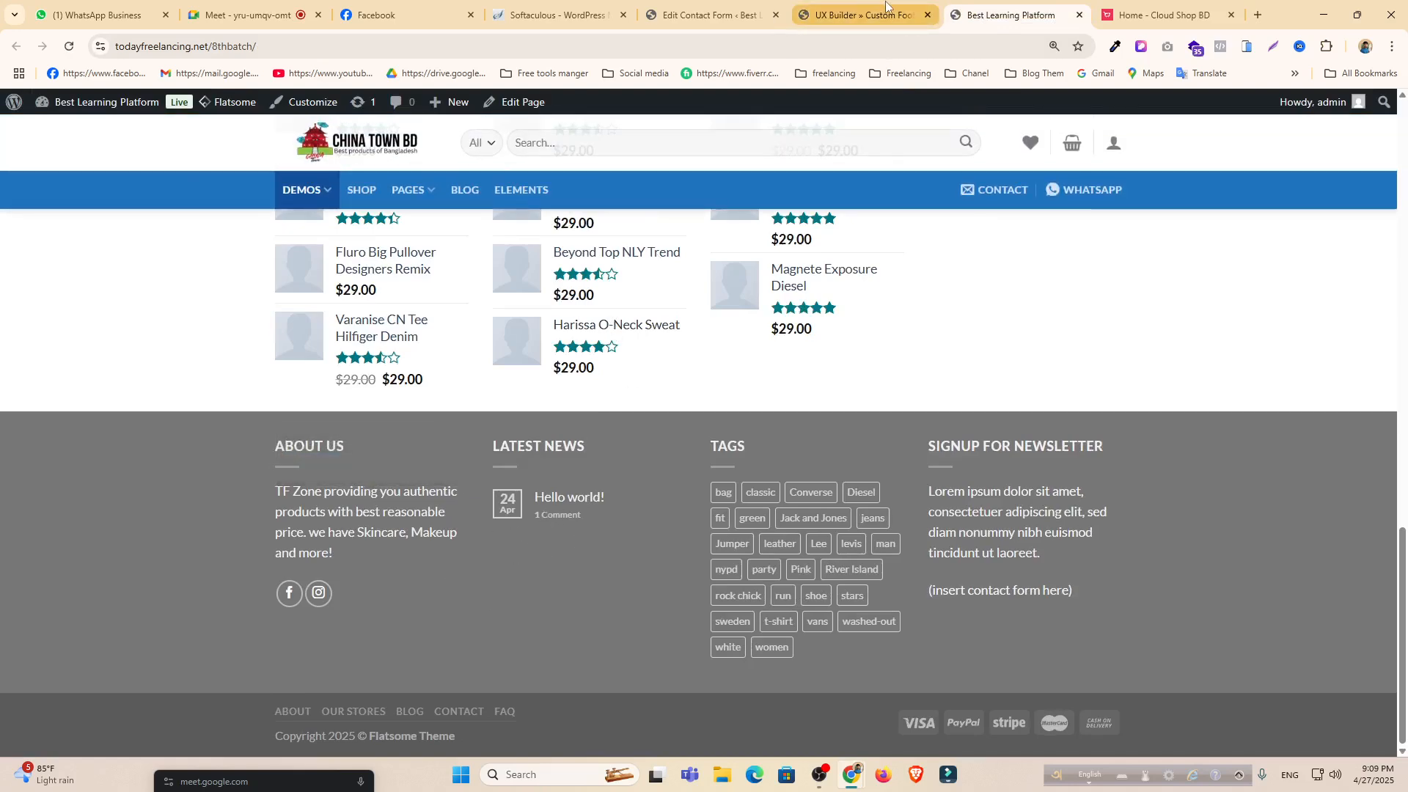
Return to the WordPress admin and open the Footer settings in the Flatsome theme options.
{"action": "left_click", "coordinate": [838, 10]}
{"action": "left_click", "coordinate": [708, 15]}
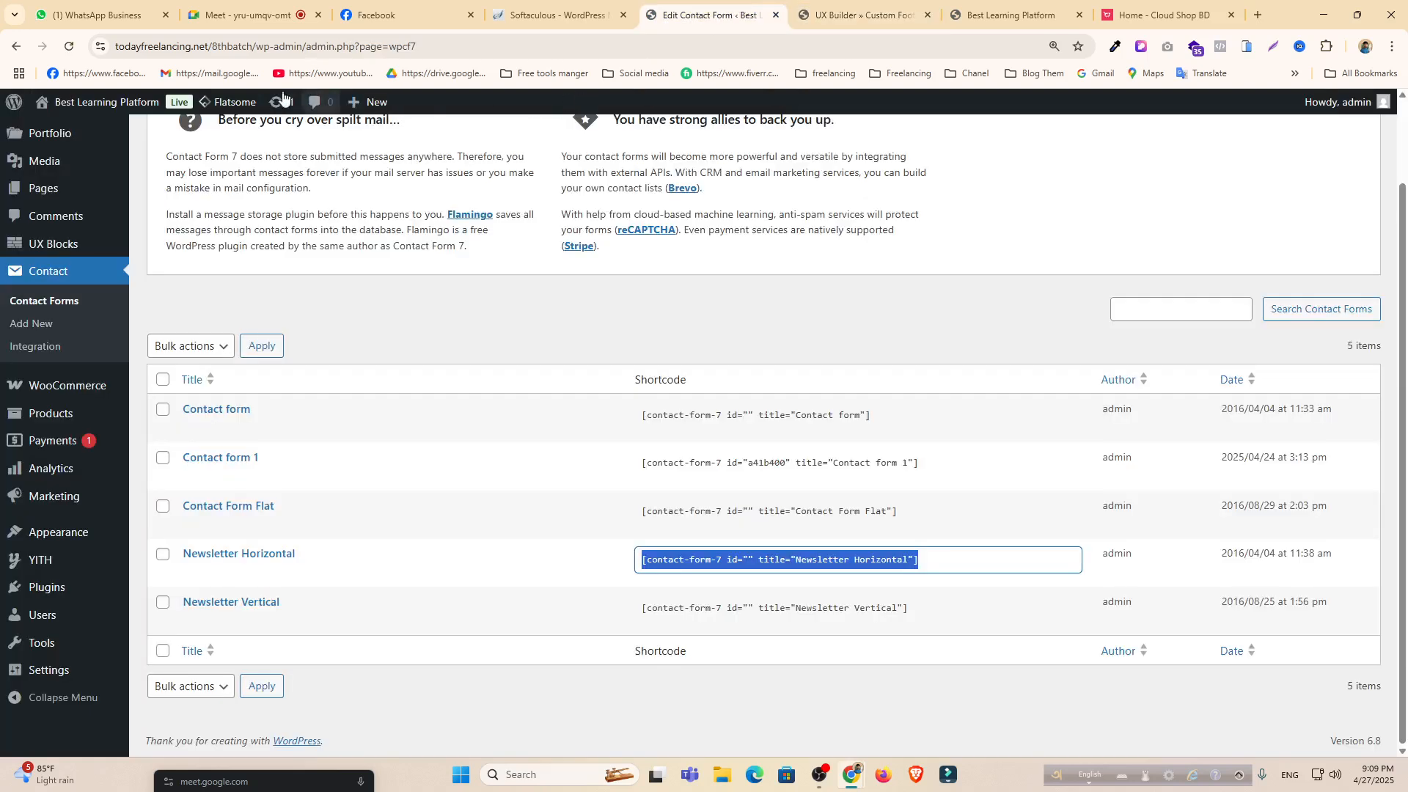
{"action": "mouse_move", "coordinate": [225, 105]}
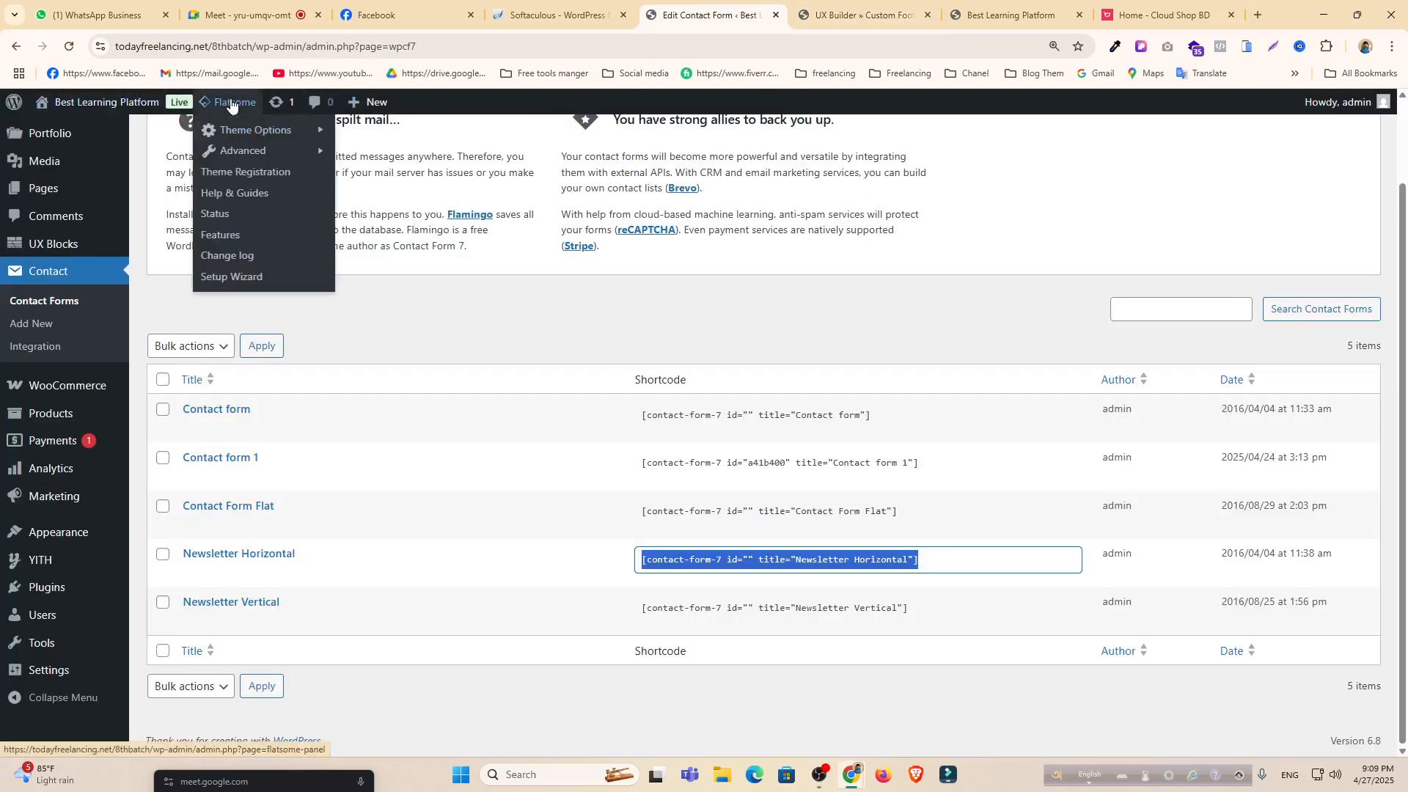
{"action": "mouse_move", "coordinate": [245, 130]}
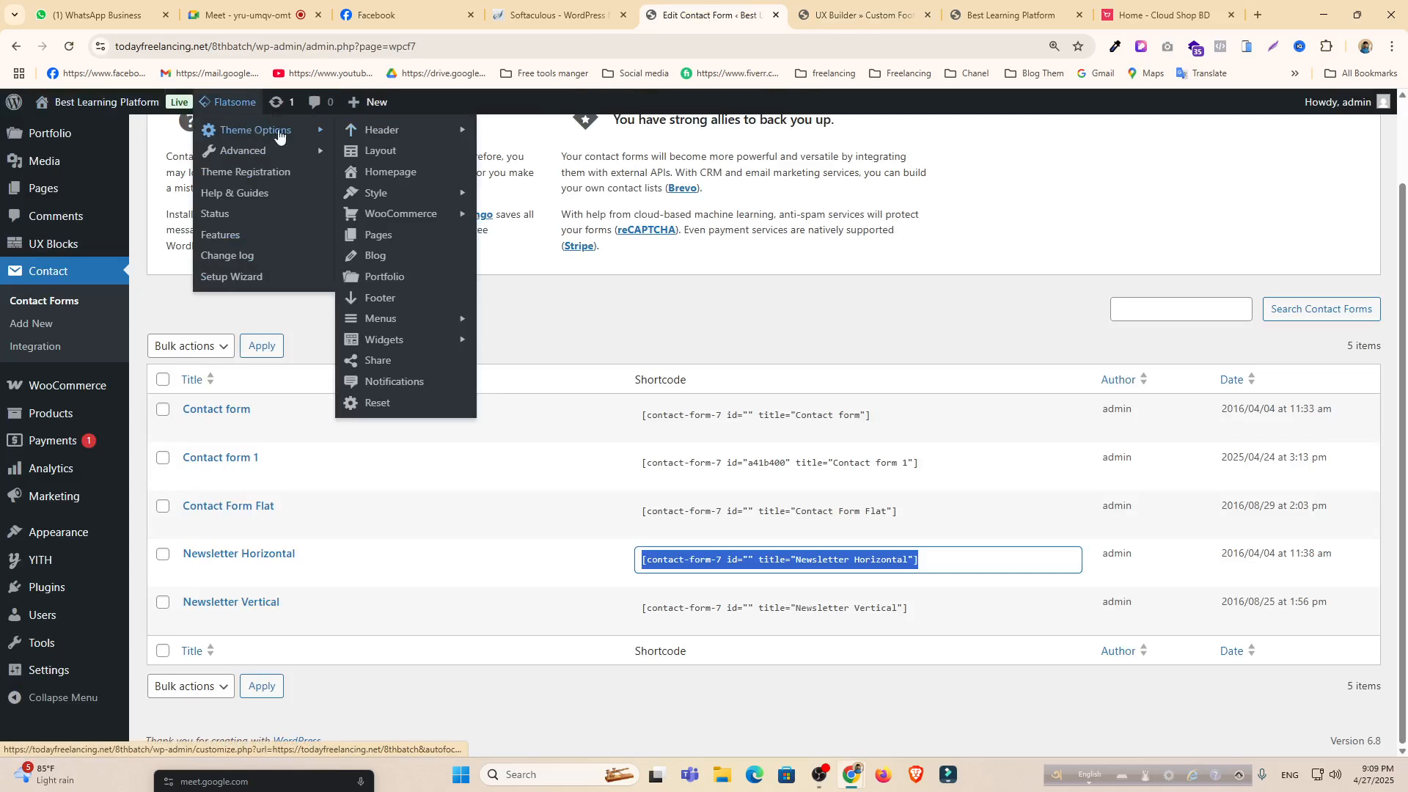
{"action": "mouse_move", "coordinate": [406, 137]}
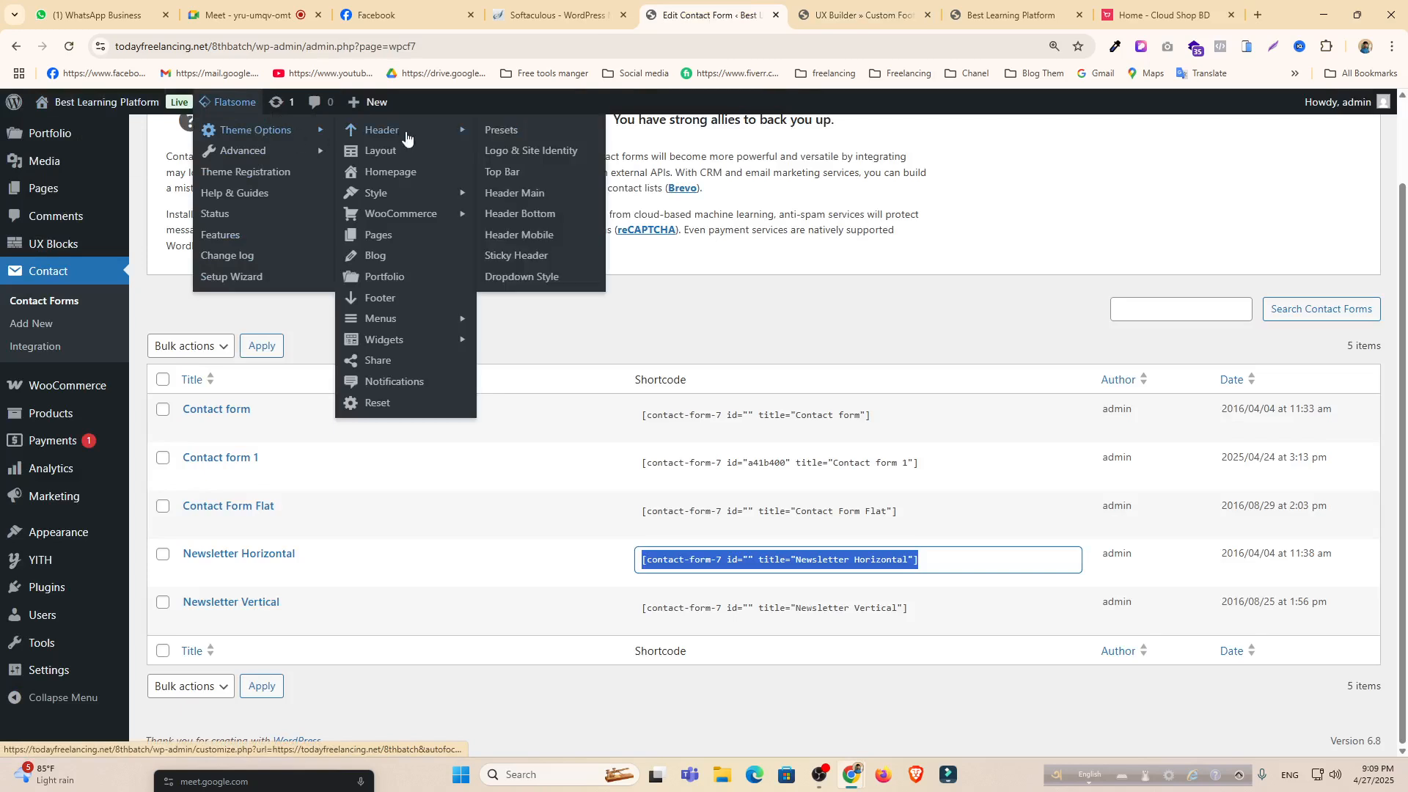
{"action": "left_click", "coordinate": [391, 305]}
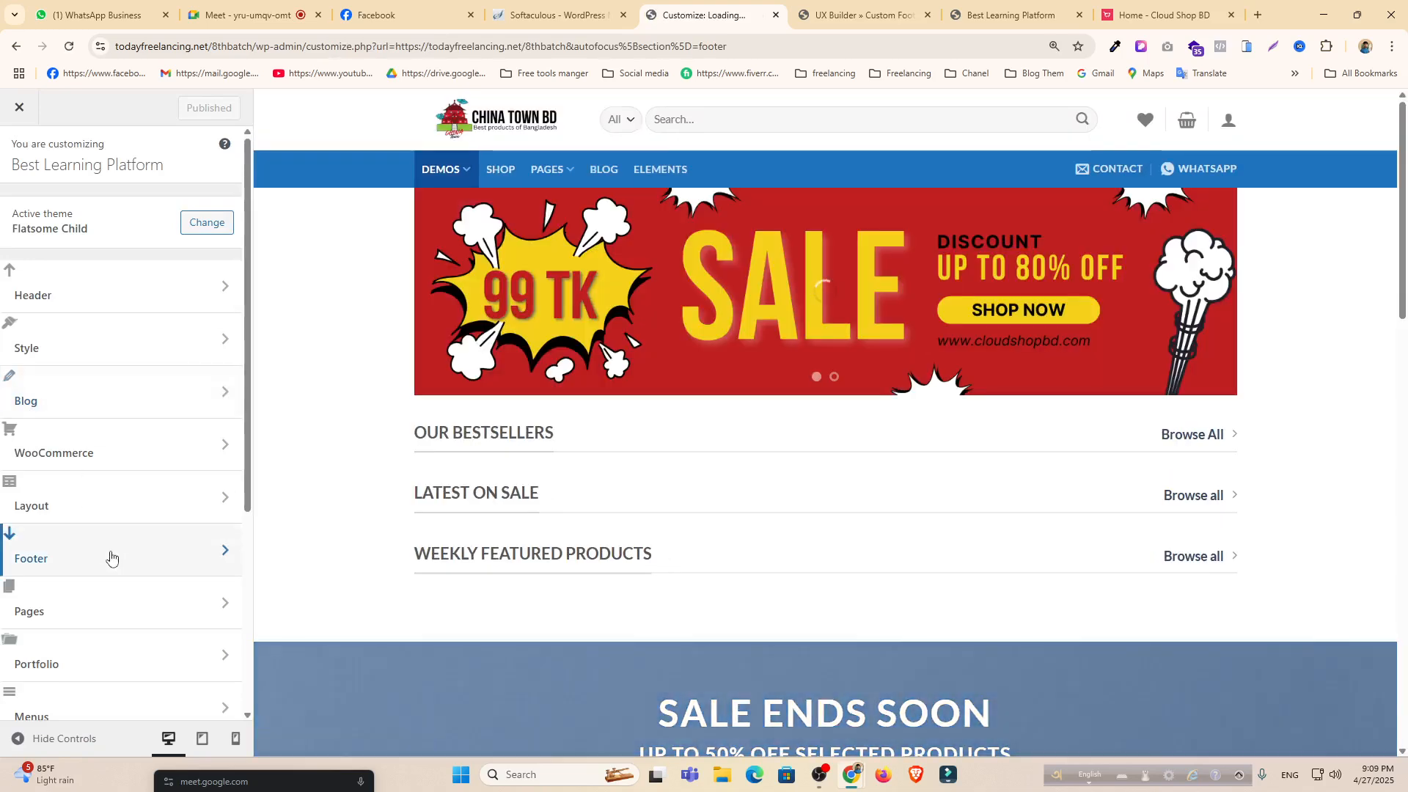
{"action": "left_click", "coordinate": [108, 556]}
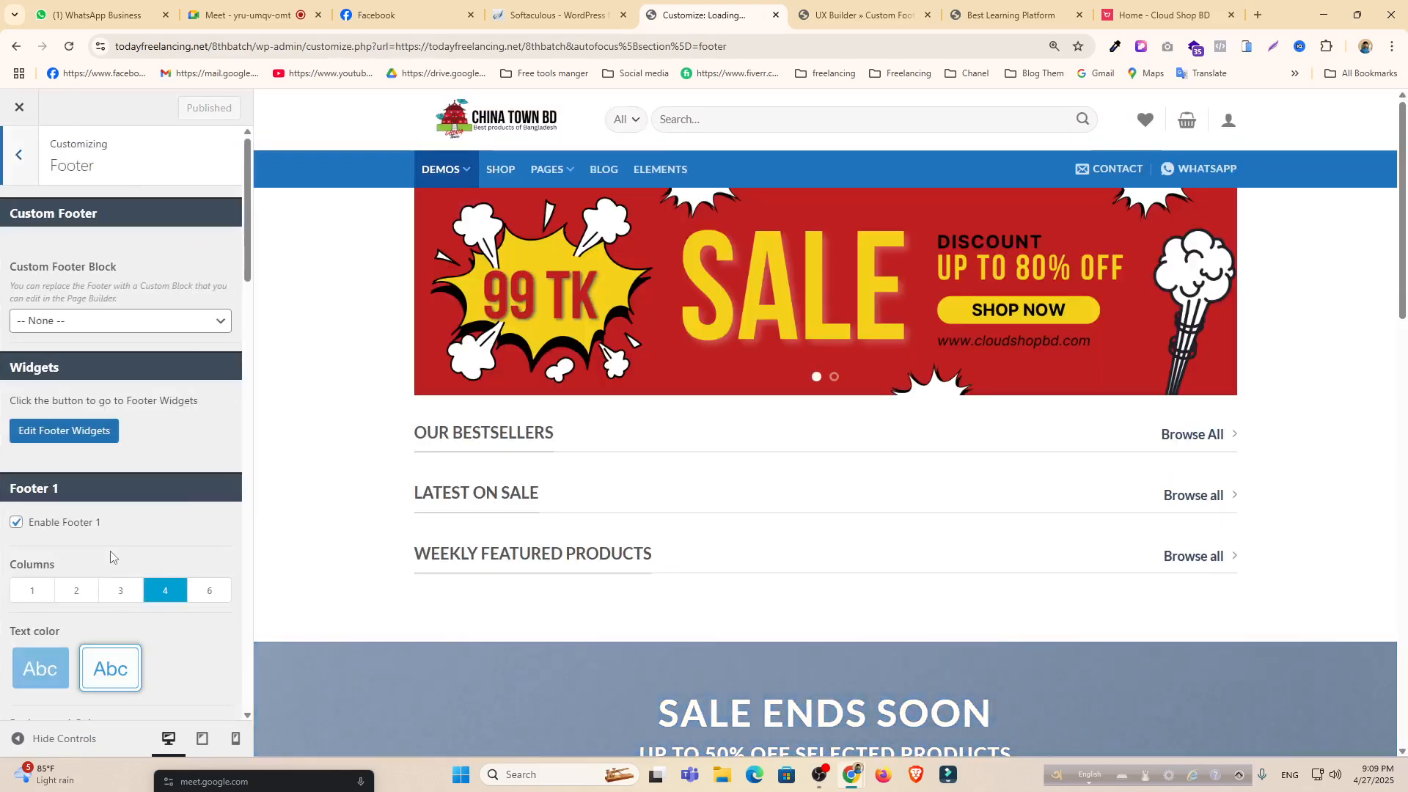
Assign the Custom Footer block as the site's Custom Footer Block, check it in the preview and publish the change.
{"action": "triple_click", "coordinate": [55, 270]}
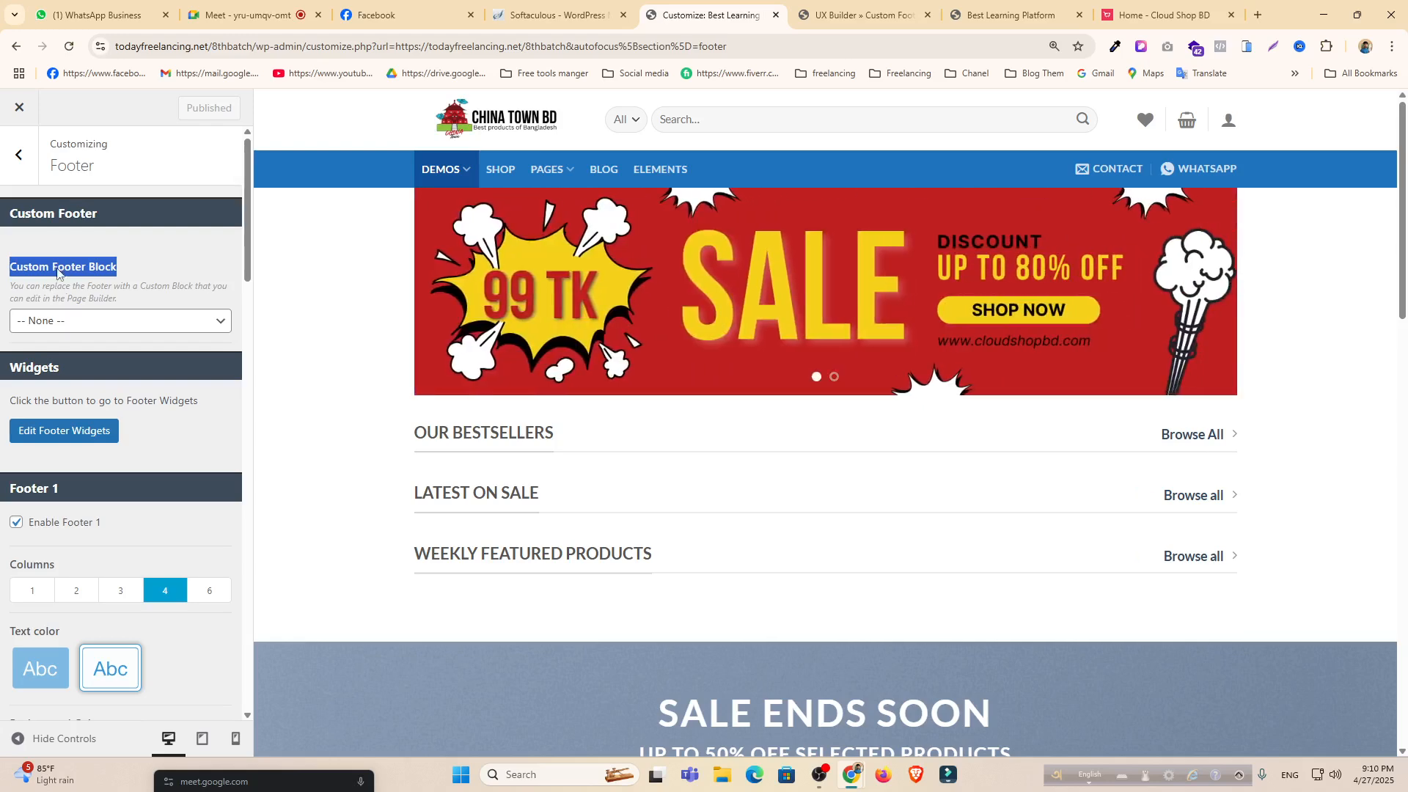
{"action": "left_click", "coordinate": [89, 327]}
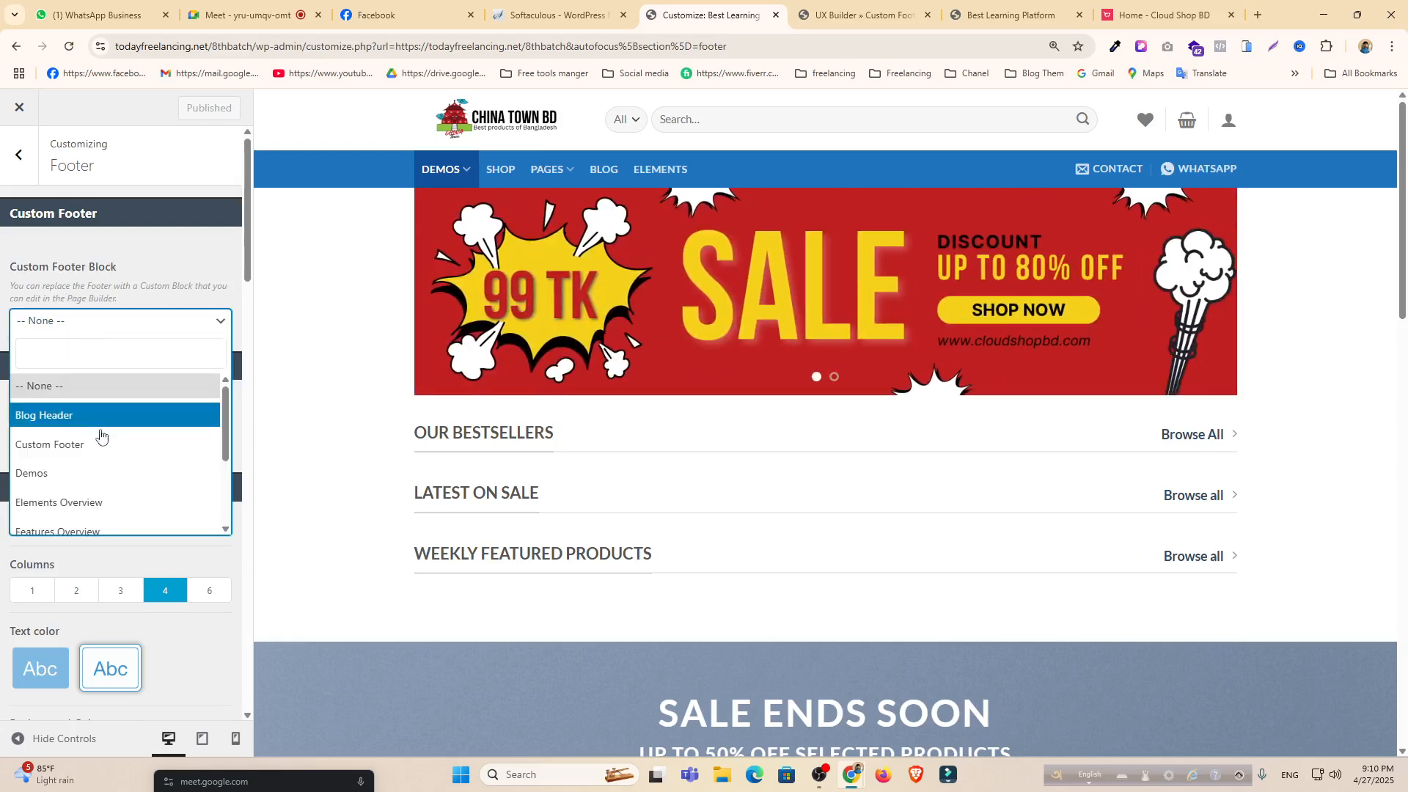
{"action": "left_click", "coordinate": [107, 447]}
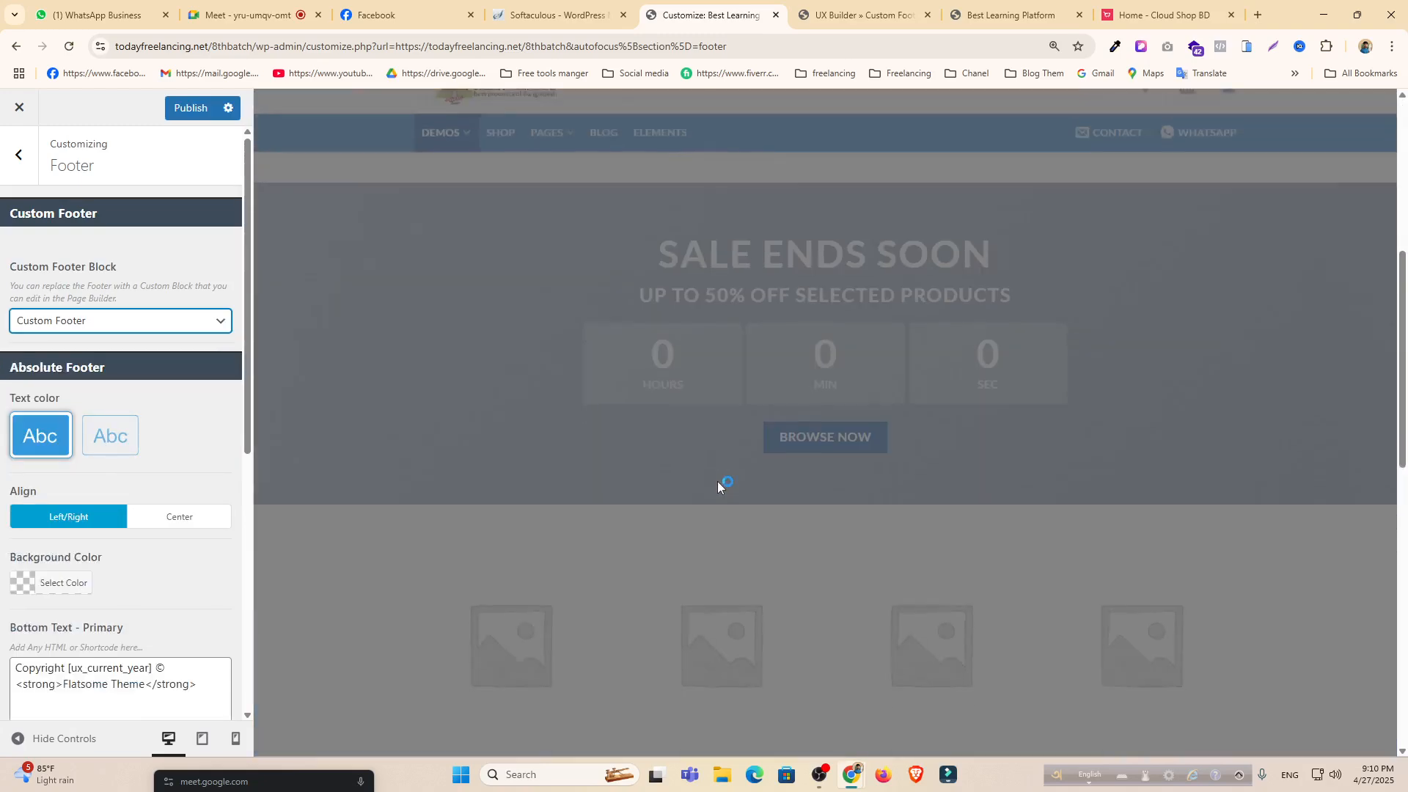
{"action": "scroll", "coordinate": [755, 545], "scroll_direction": "down", "scroll_amount": 12}
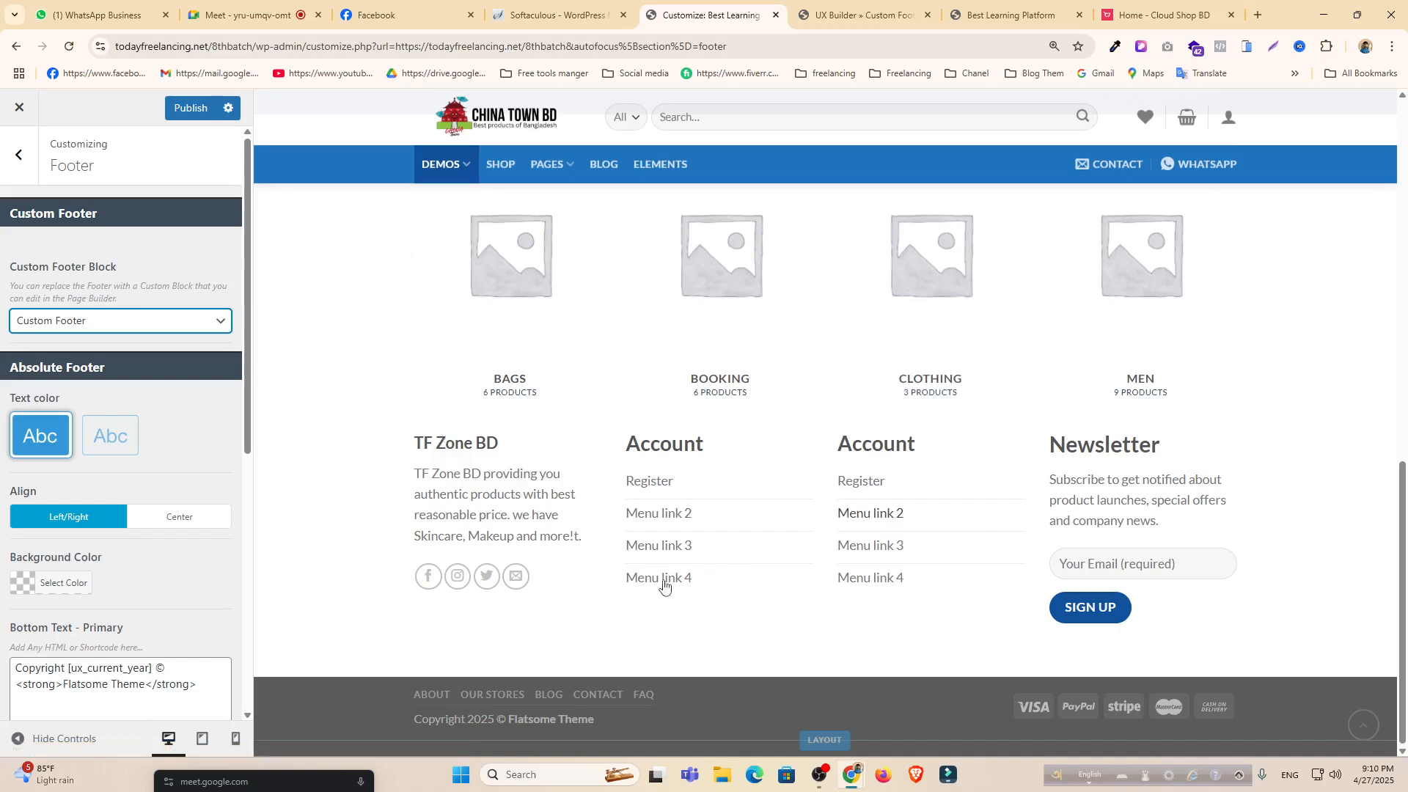
{"action": "left_click", "coordinate": [182, 112]}
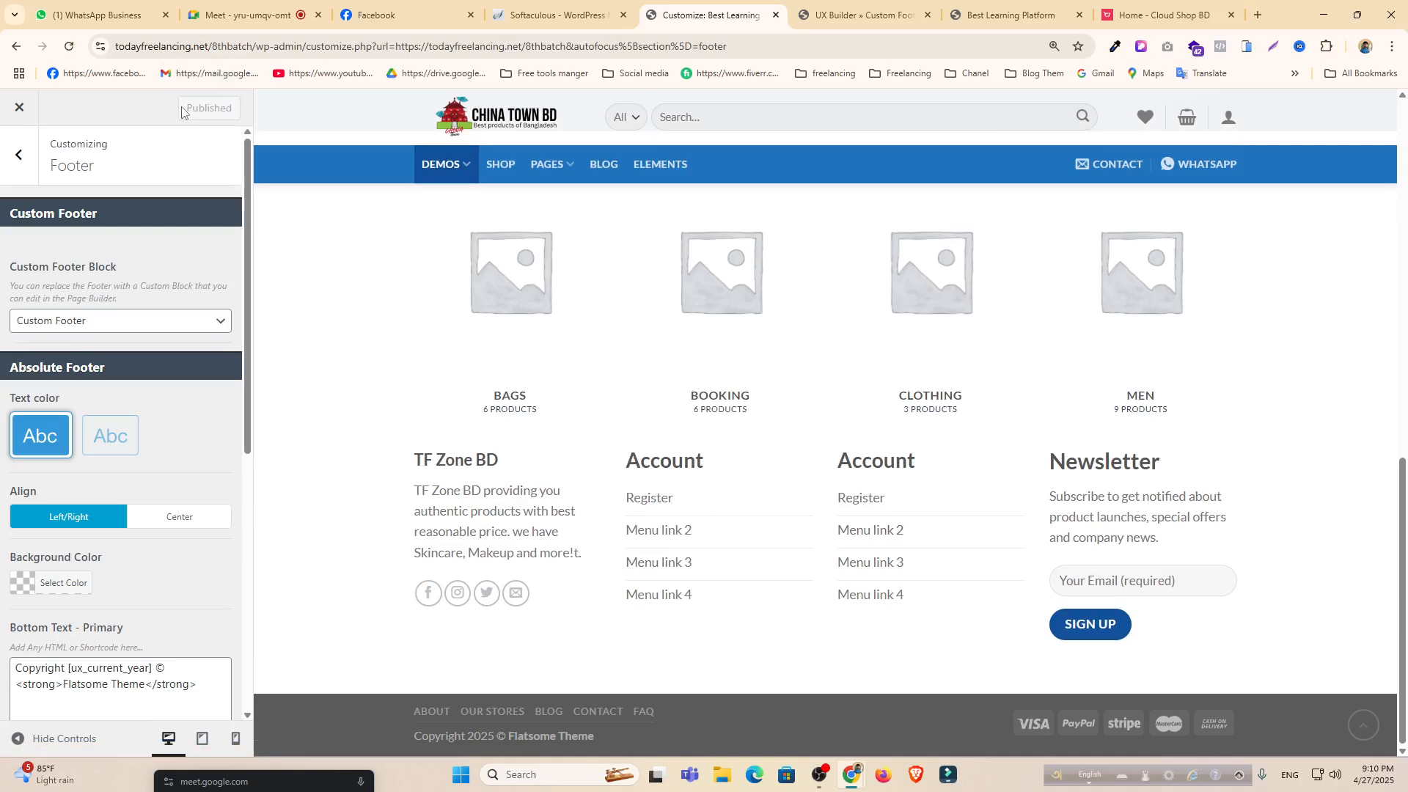
Look through the Footer settings for the absolute footer's text and the back-to-top button options.
{"action": "scroll", "coordinate": [124, 429], "scroll_direction": "down", "scroll_amount": 5}
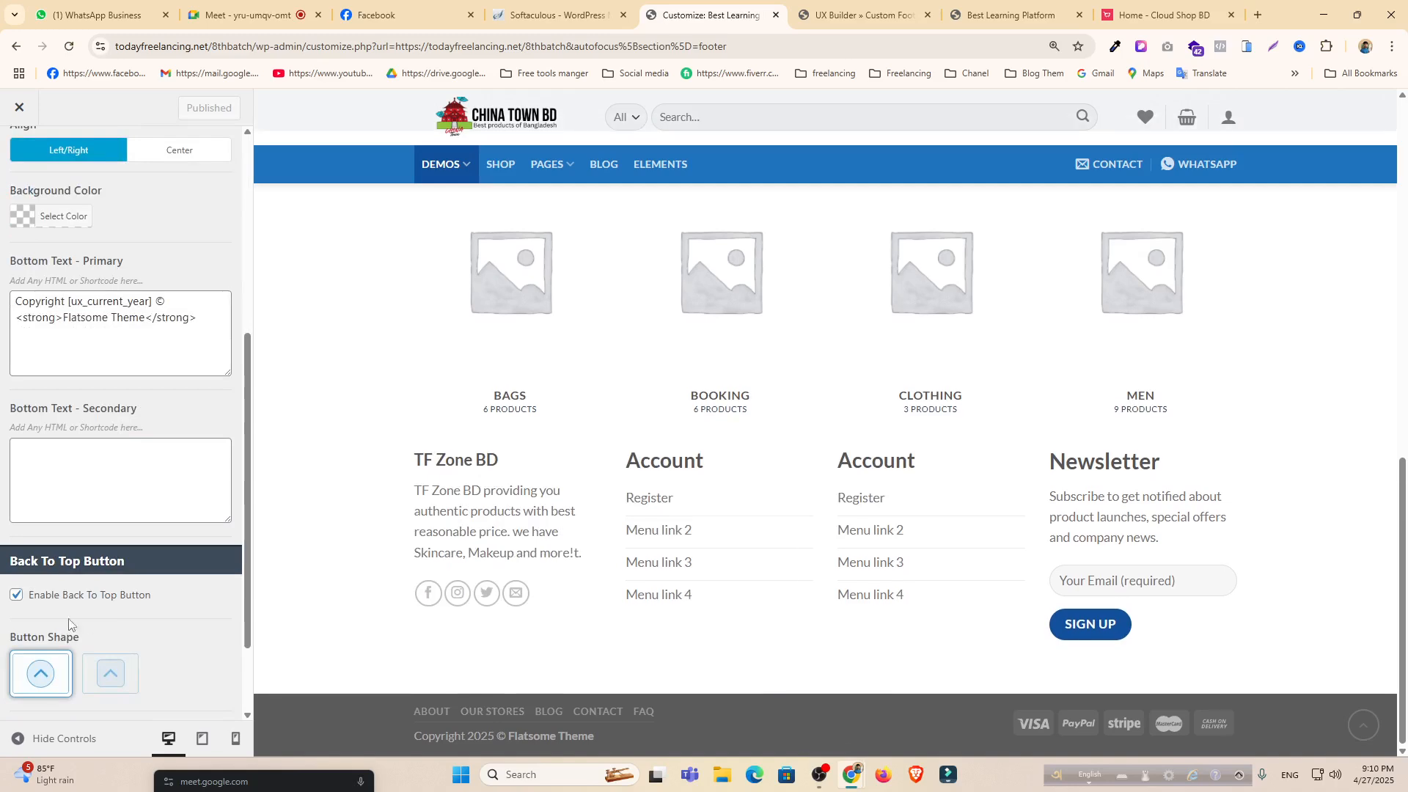
{"action": "scroll", "coordinate": [147, 506], "scroll_direction": "down", "scroll_amount": 2}
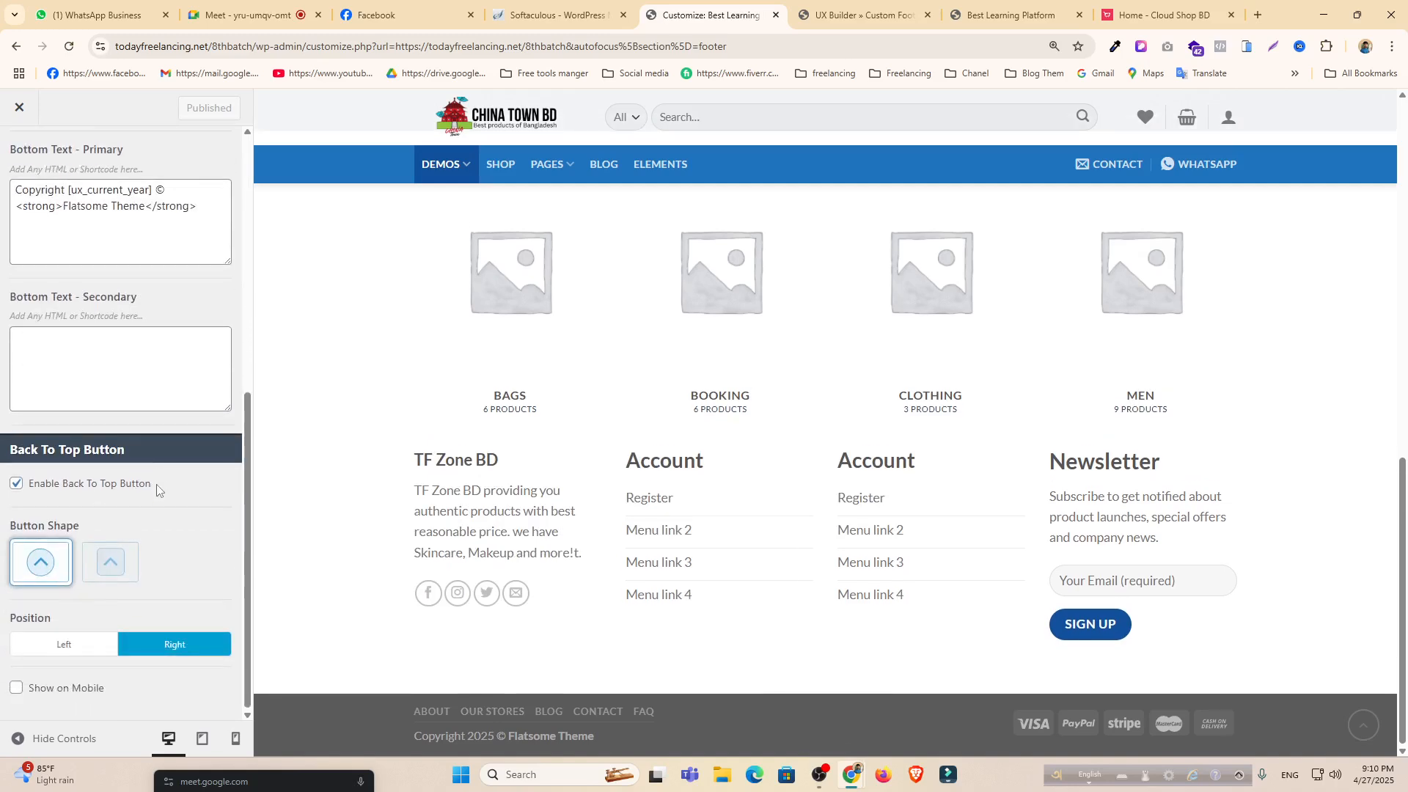
{"action": "scroll", "coordinate": [102, 539], "scroll_direction": "up", "scroll_amount": 5}
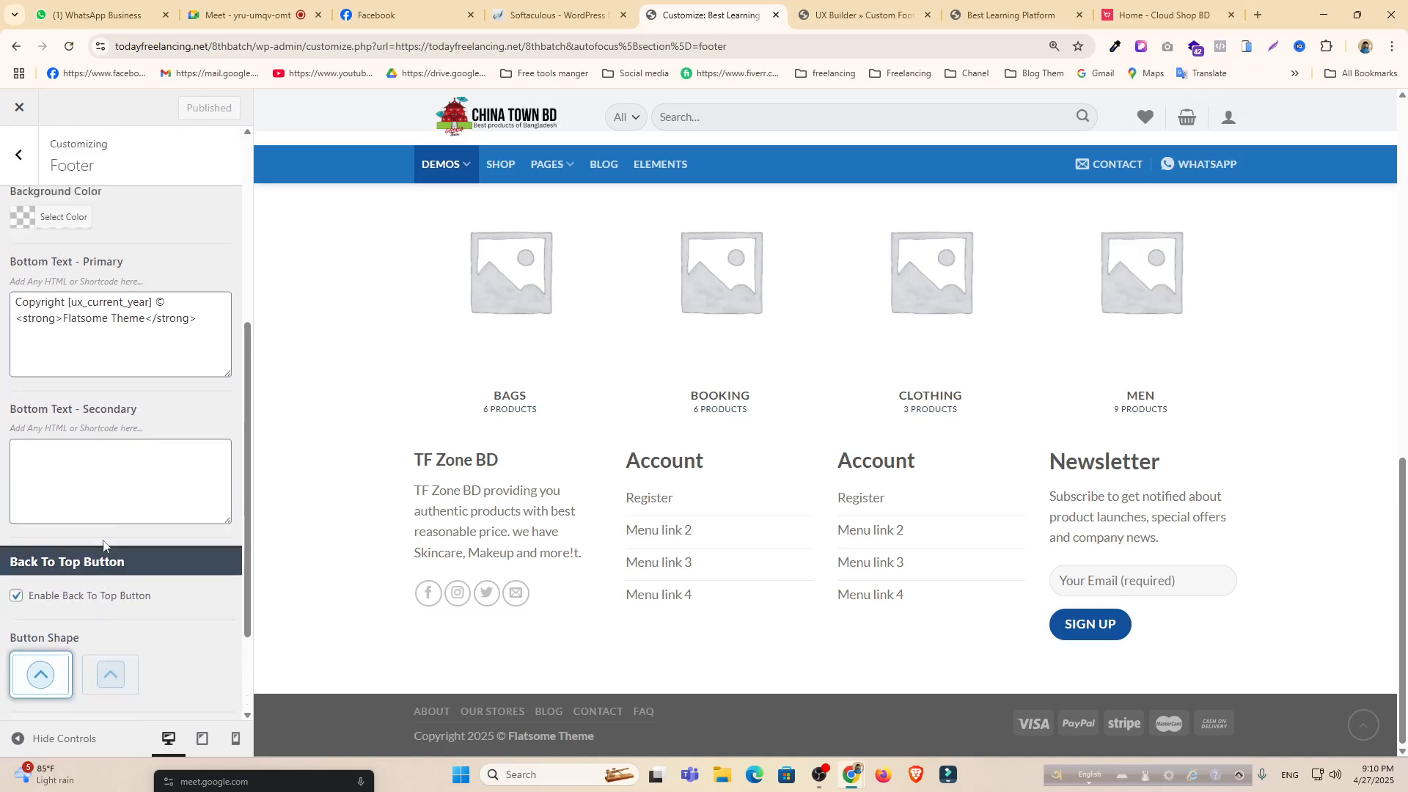
{"action": "scroll", "coordinate": [101, 534], "scroll_direction": "up", "scroll_amount": 2}
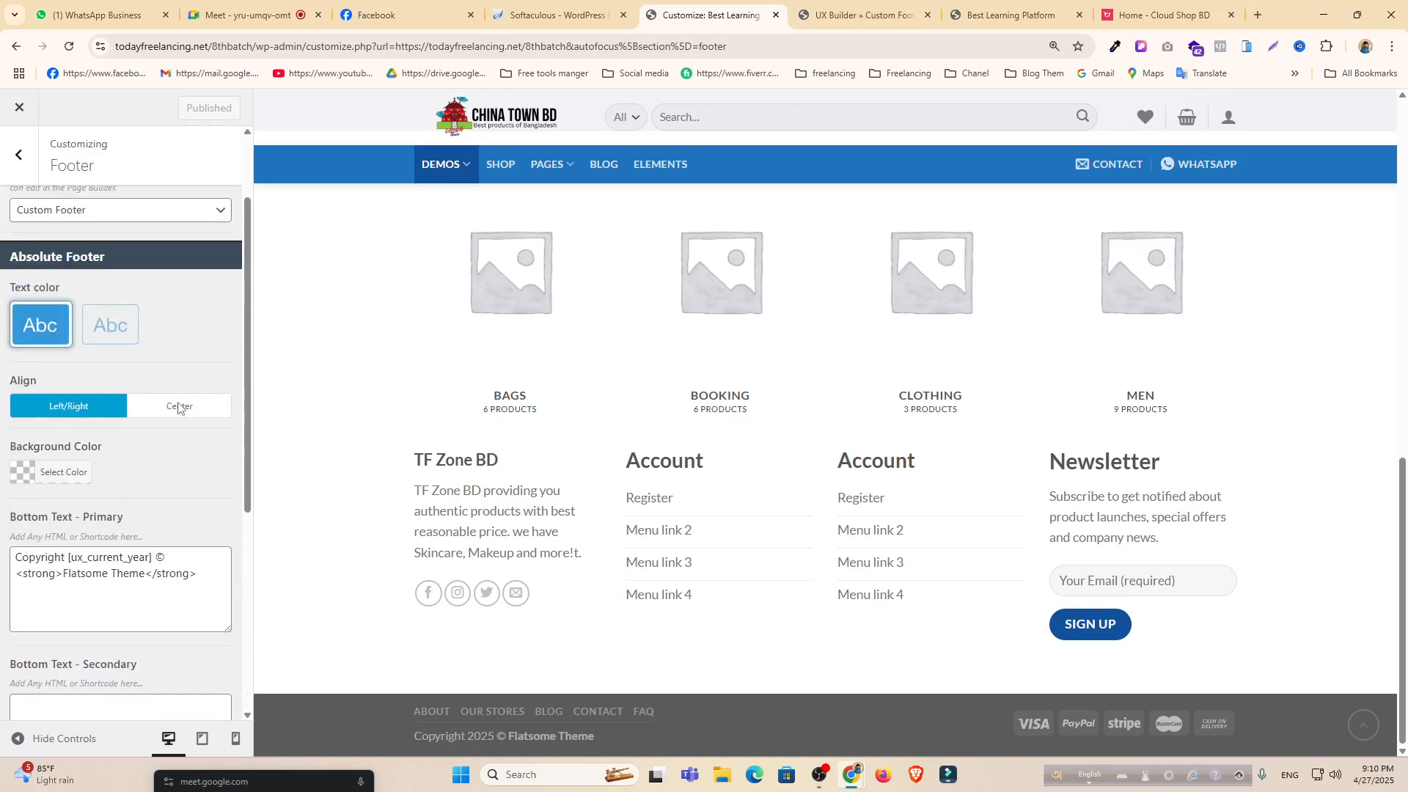
{"action": "scroll", "coordinate": [108, 476], "scroll_direction": "up", "scroll_amount": 2}
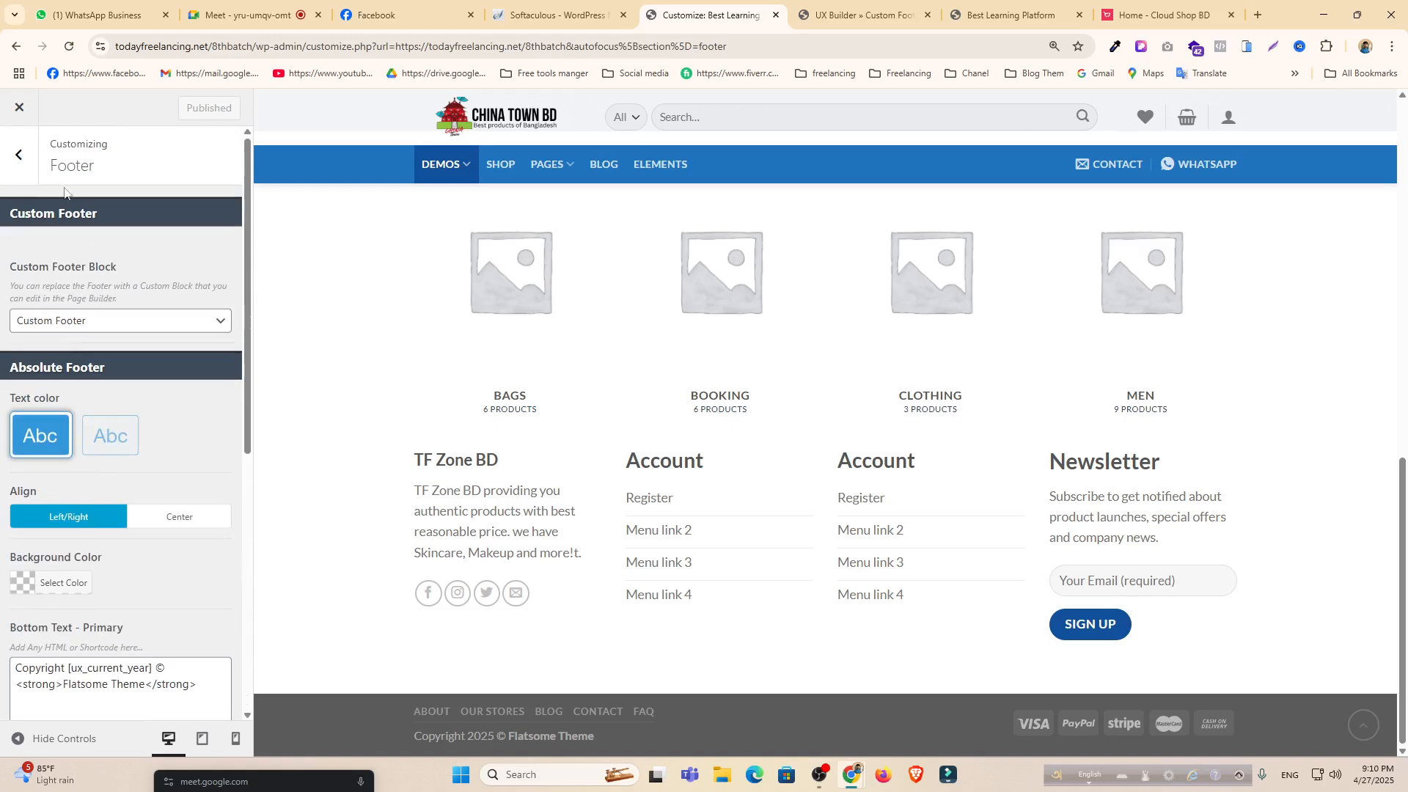
{"action": "left_click", "coordinate": [19, 154]}
{"action": "scroll", "coordinate": [103, 465], "scroll_direction": "down", "scroll_amount": 3}
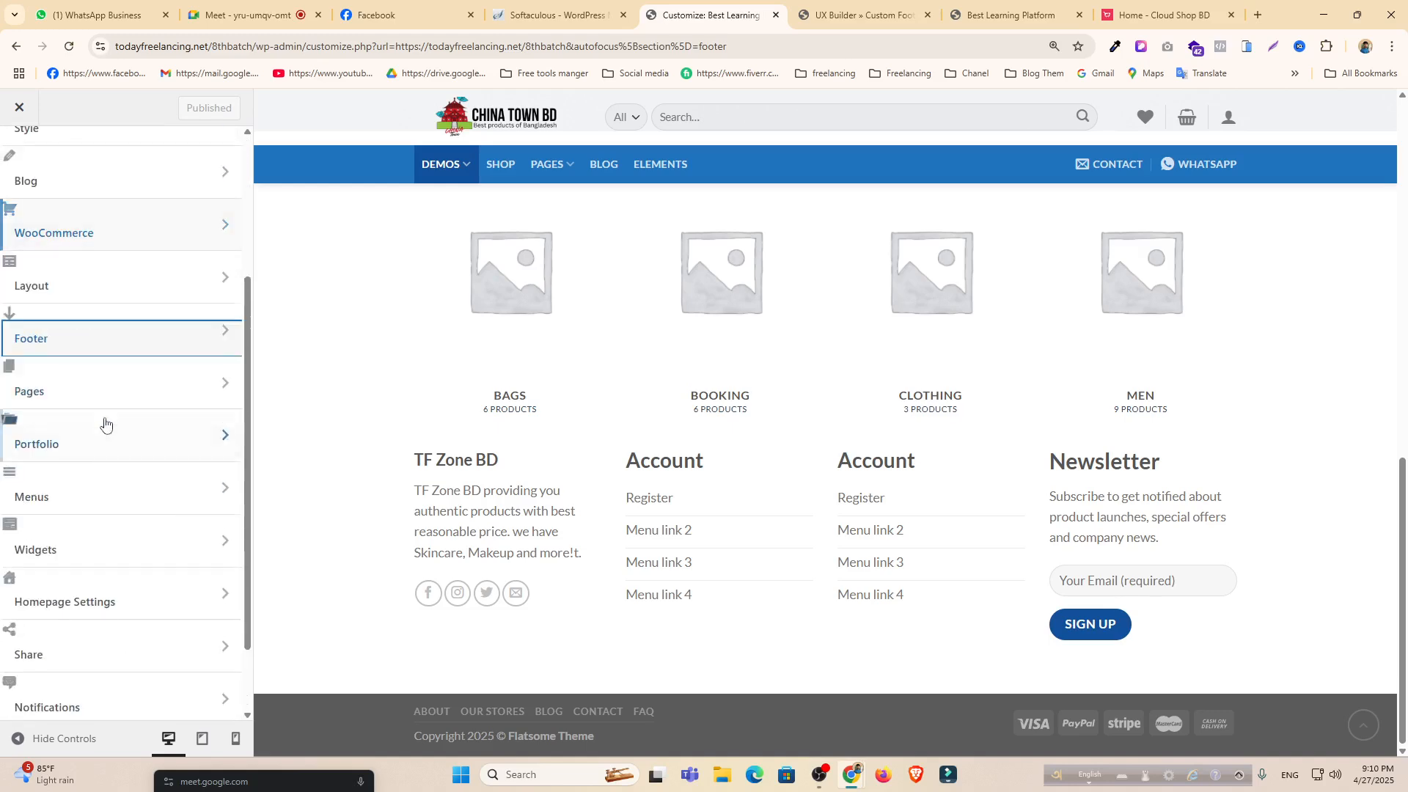
{"action": "left_click", "coordinate": [118, 348]}
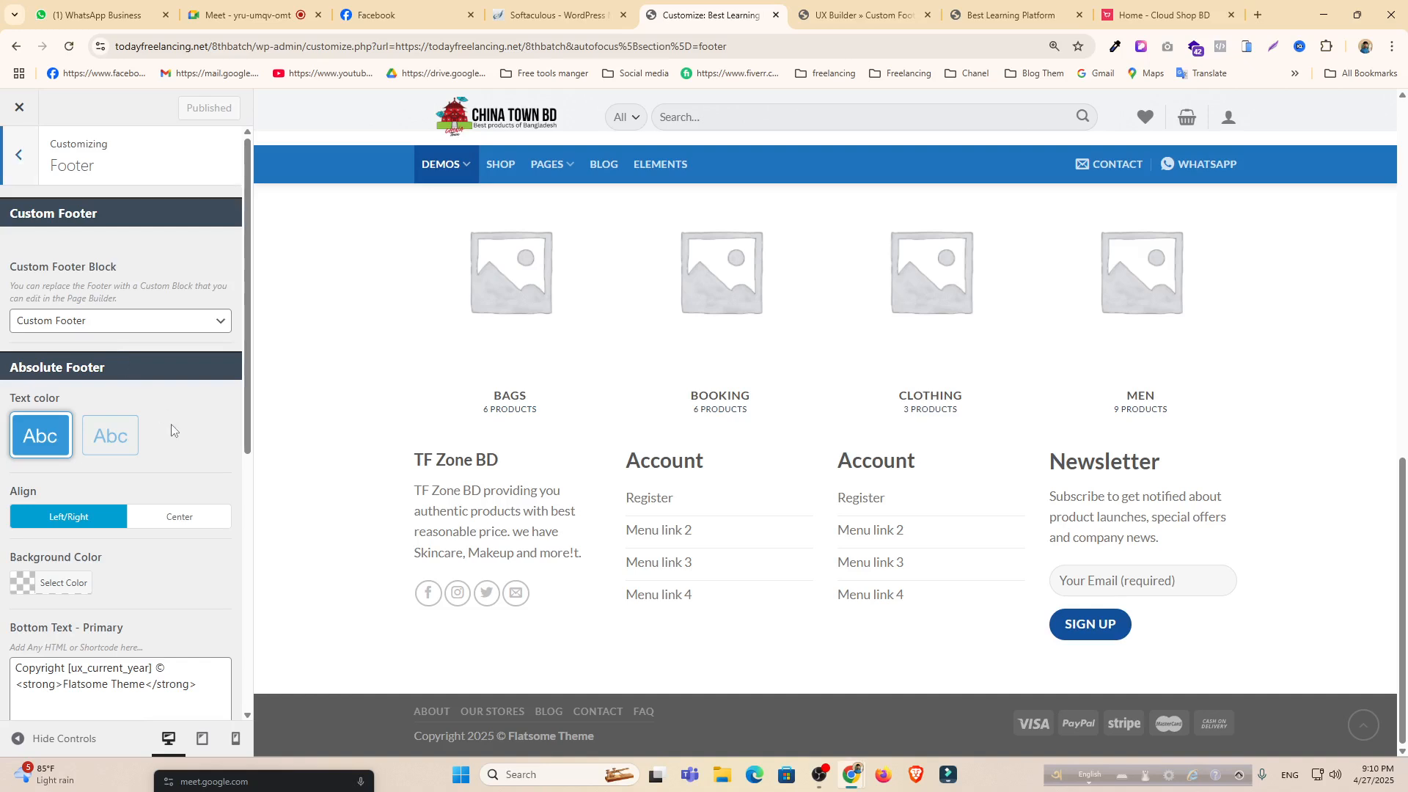
{"action": "scroll", "coordinate": [172, 430], "scroll_direction": "down", "scroll_amount": 4}
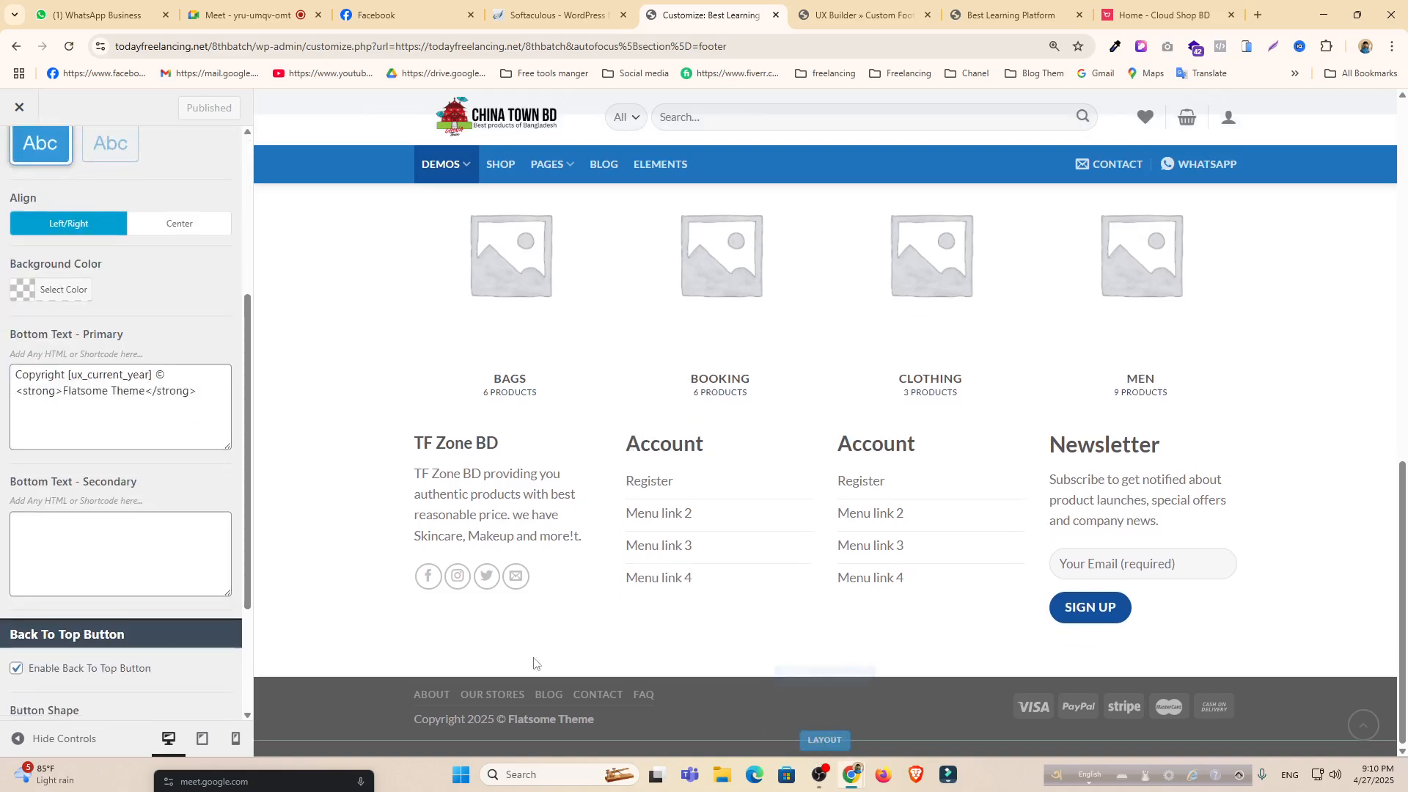
{"action": "scroll", "coordinate": [110, 562], "scroll_direction": "down", "scroll_amount": 3}
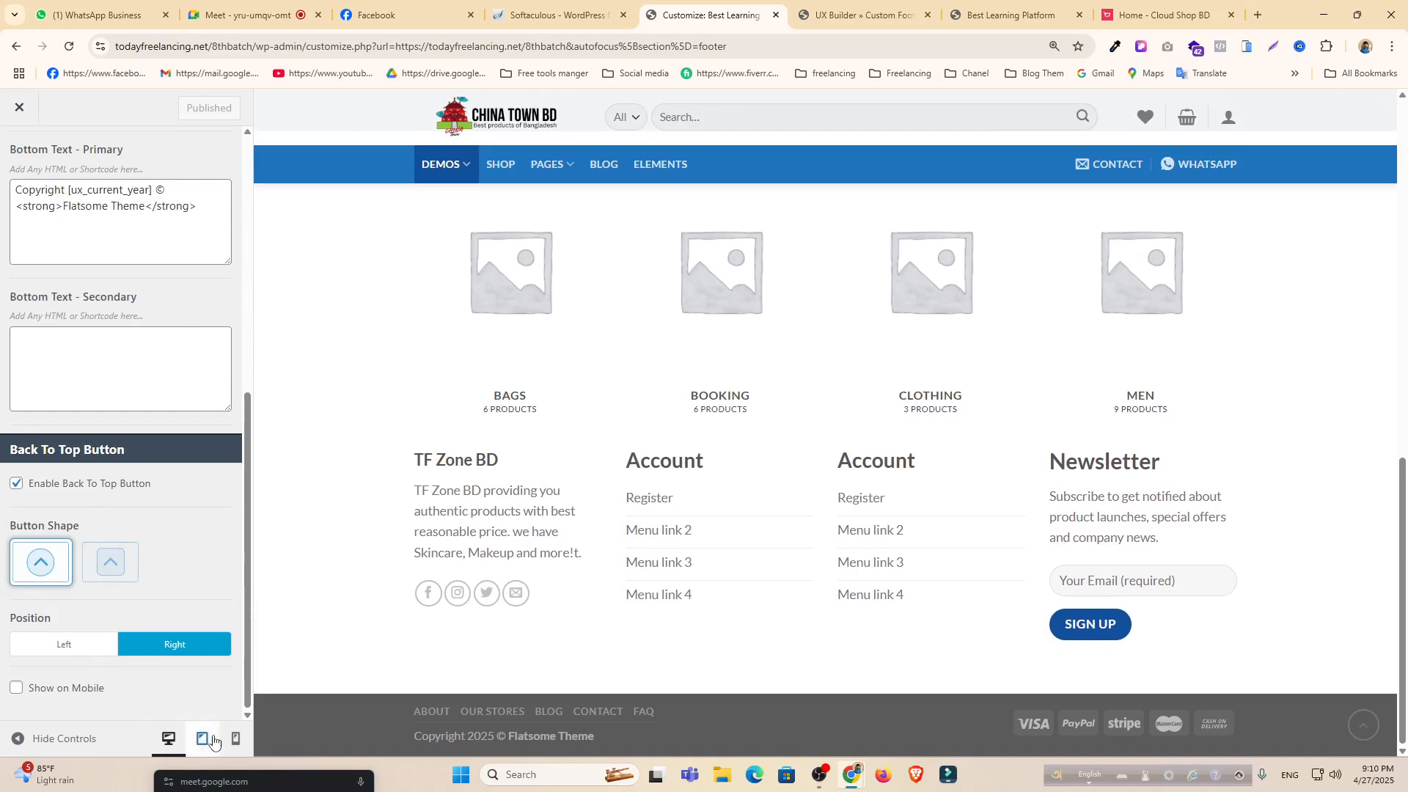
Replace "Flatsome Theme" with "TF Zone BD" in the absolute footer's primary bottom text and publish the change.
{"action": "scroll", "coordinate": [123, 355], "scroll_direction": "up", "scroll_amount": 3}
{"action": "left_click_drag", "start_coordinate": [211, 436], "coordinate": [2, 400]}
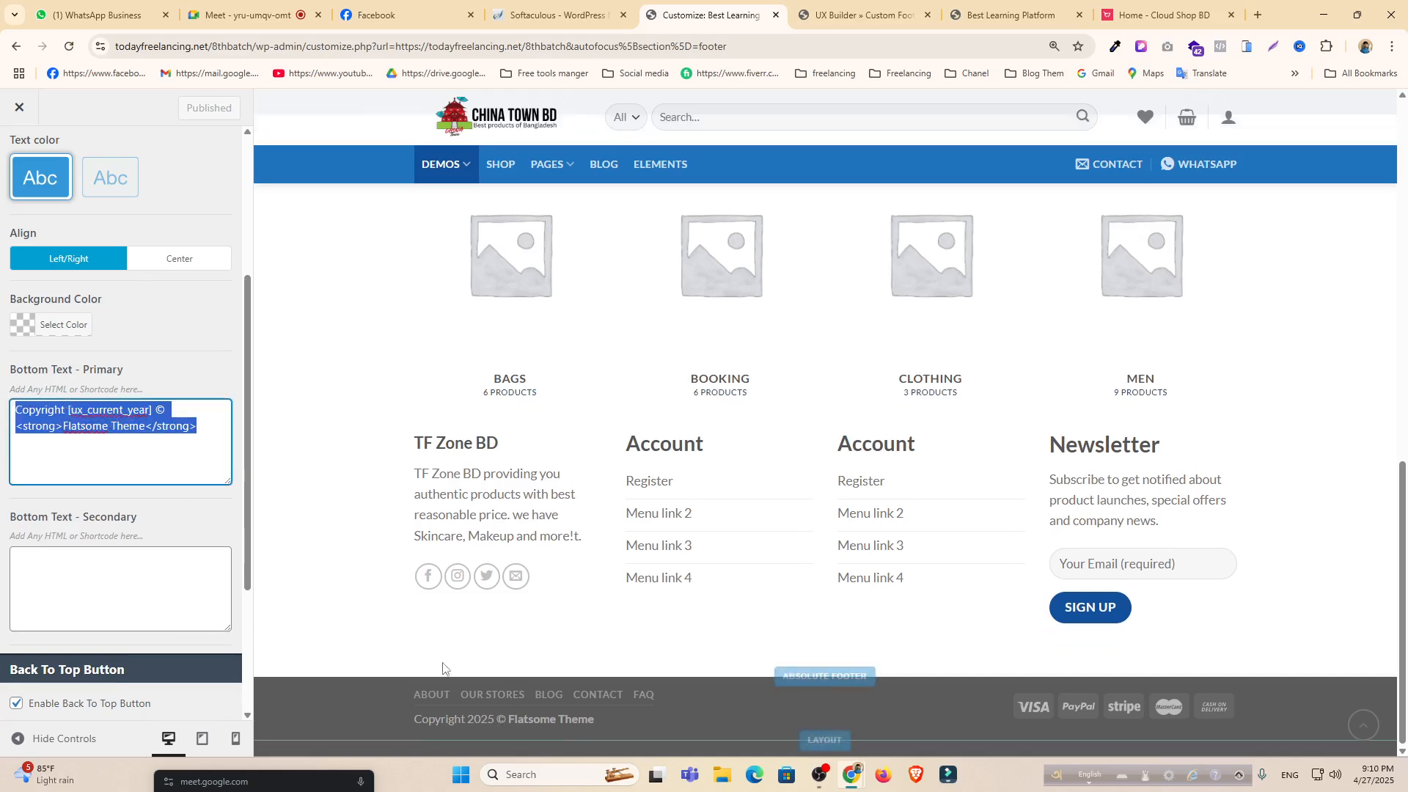
{"action": "left_click", "coordinate": [81, 438]}
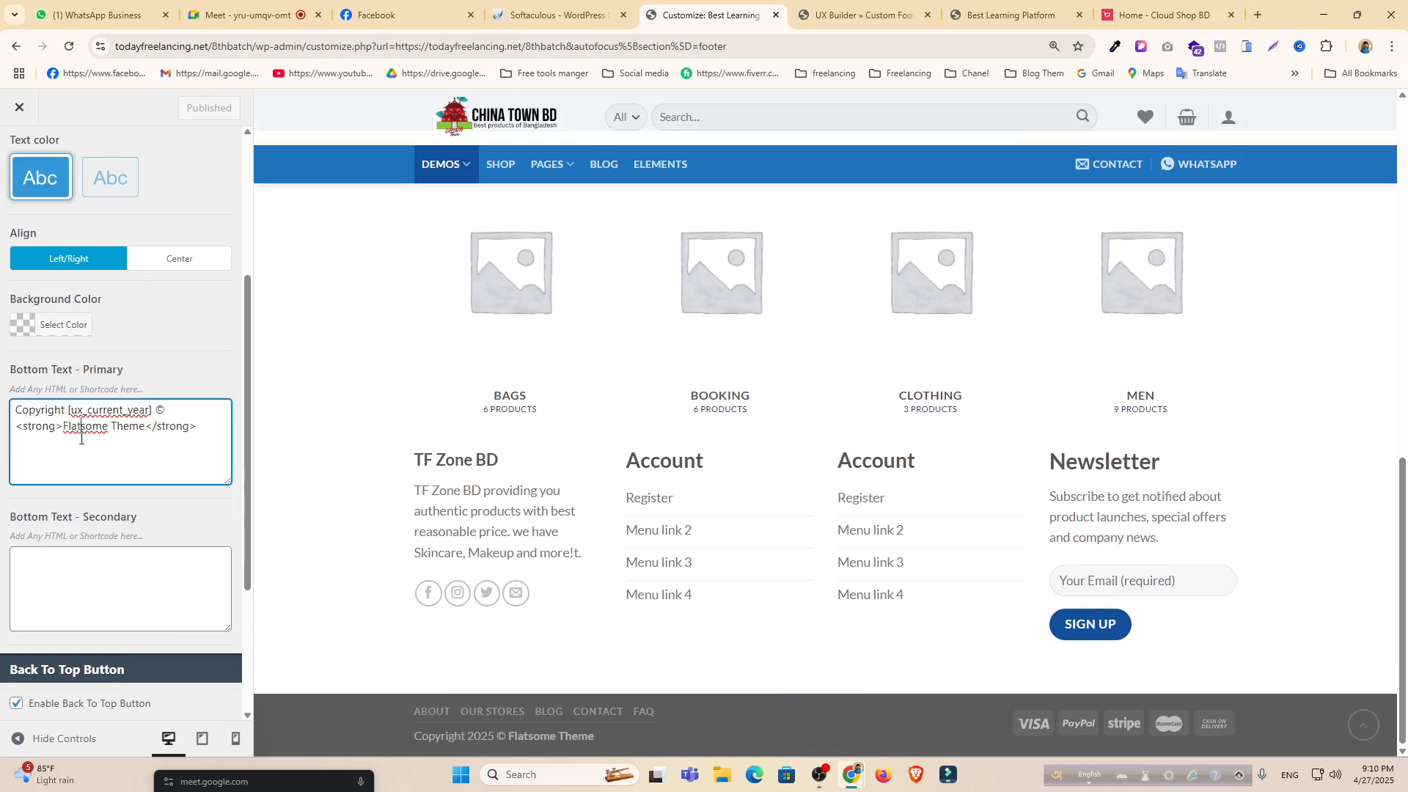
{"action": "left_click_drag", "start_coordinate": [144, 429], "coordinate": [63, 432]}
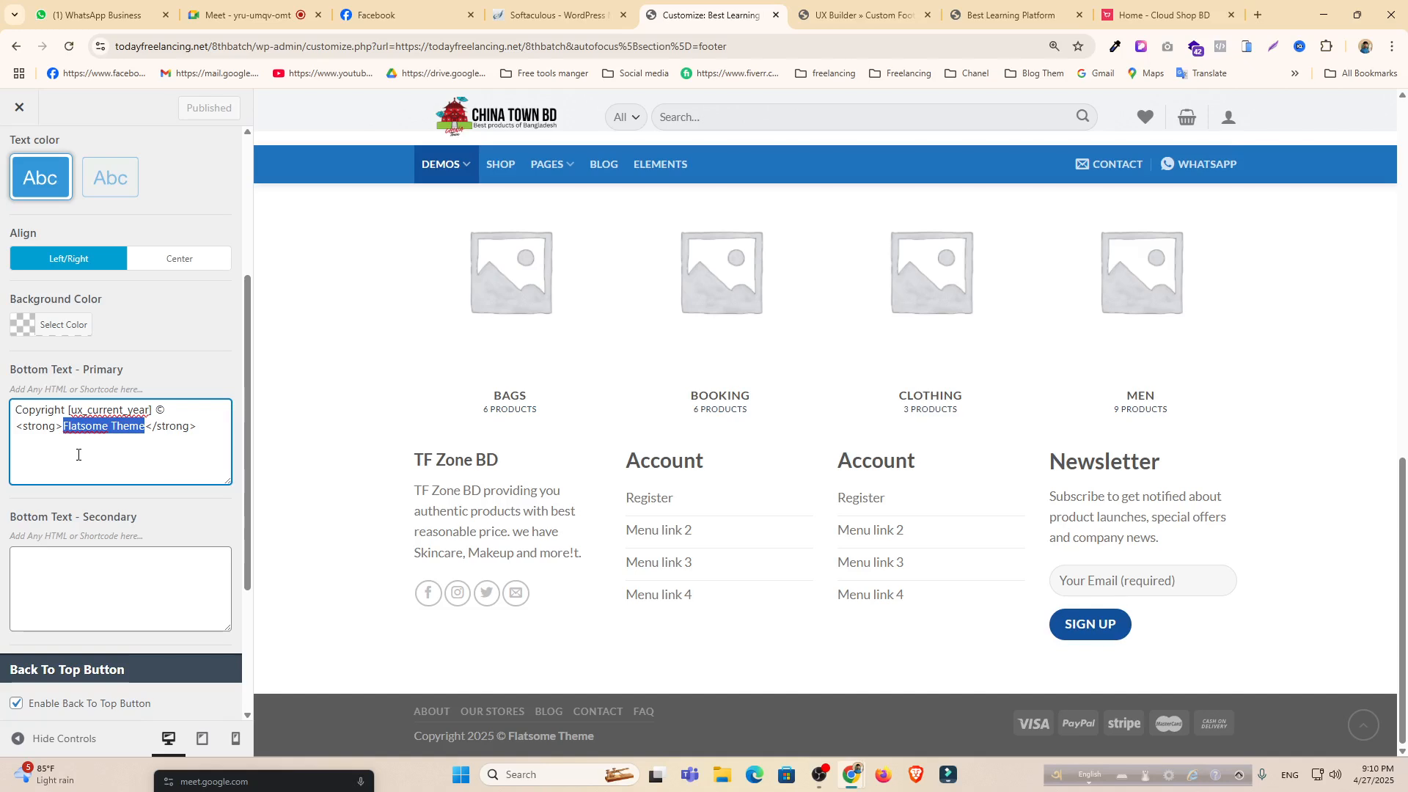
{"action": "type", "text": "TF "}
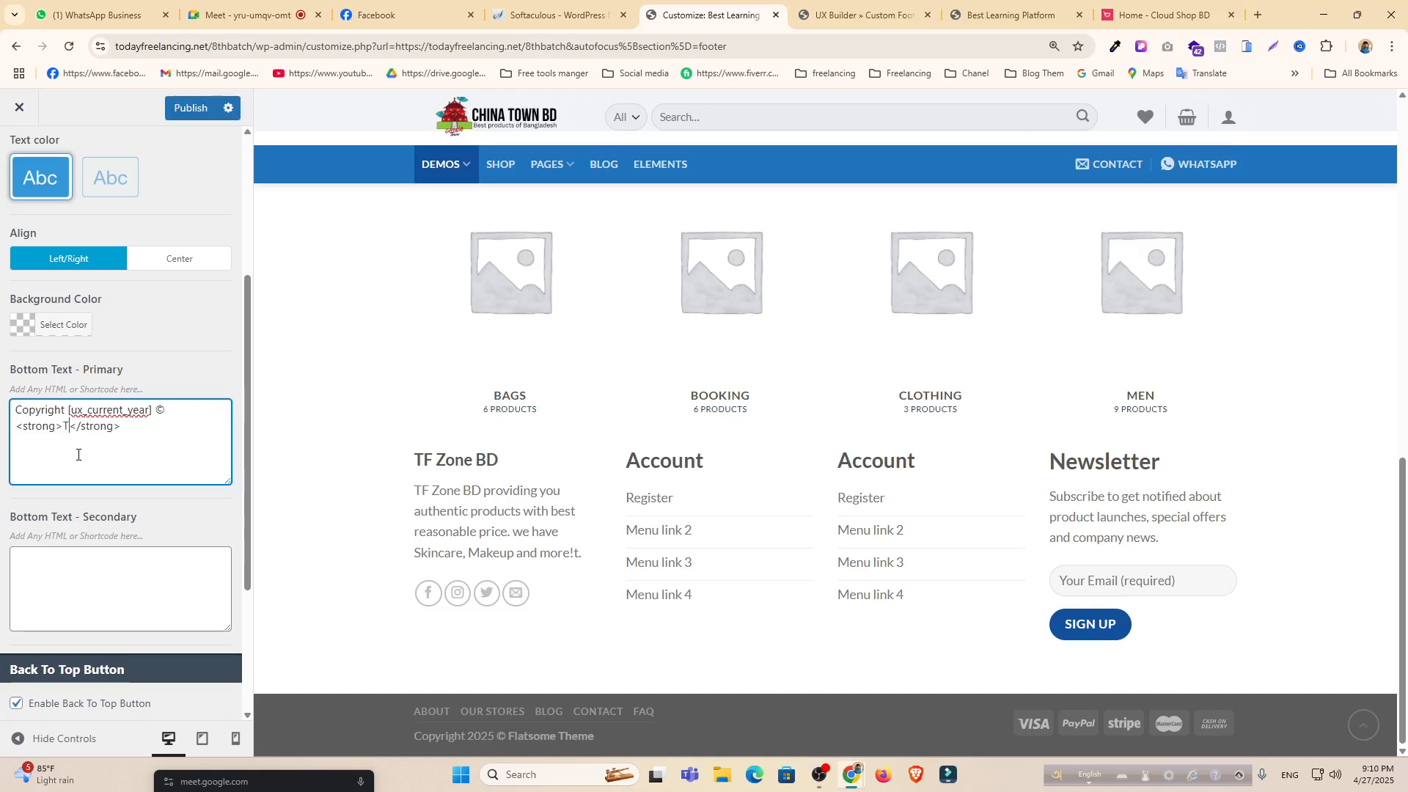
{"action": "type", "text": "Zone BD"}
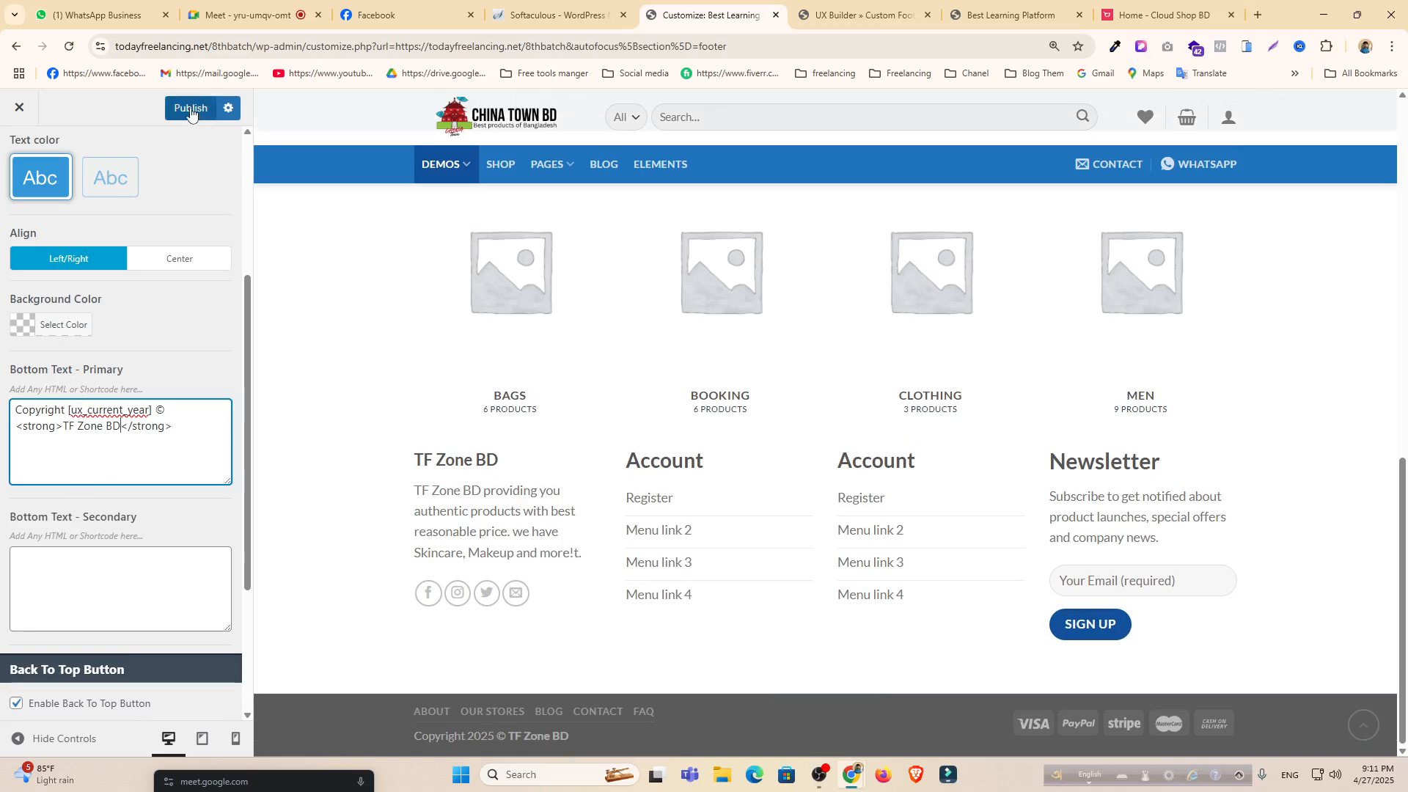
{"action": "left_click", "coordinate": [190, 108]}
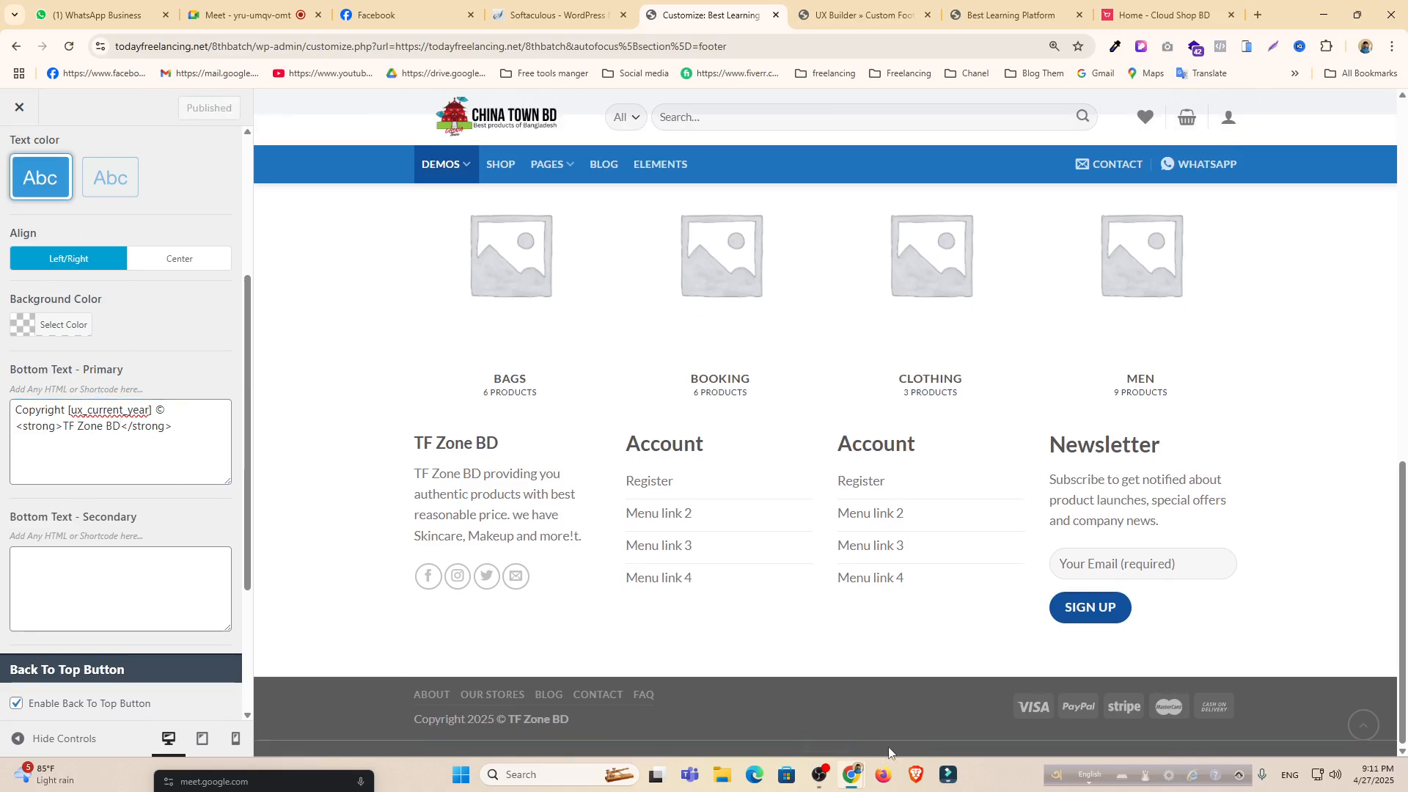
Try the other absolute footer text color, restore the original one, and set the alignment to Center.
{"action": "scroll", "coordinate": [176, 521], "scroll_direction": "down", "scroll_amount": 3}
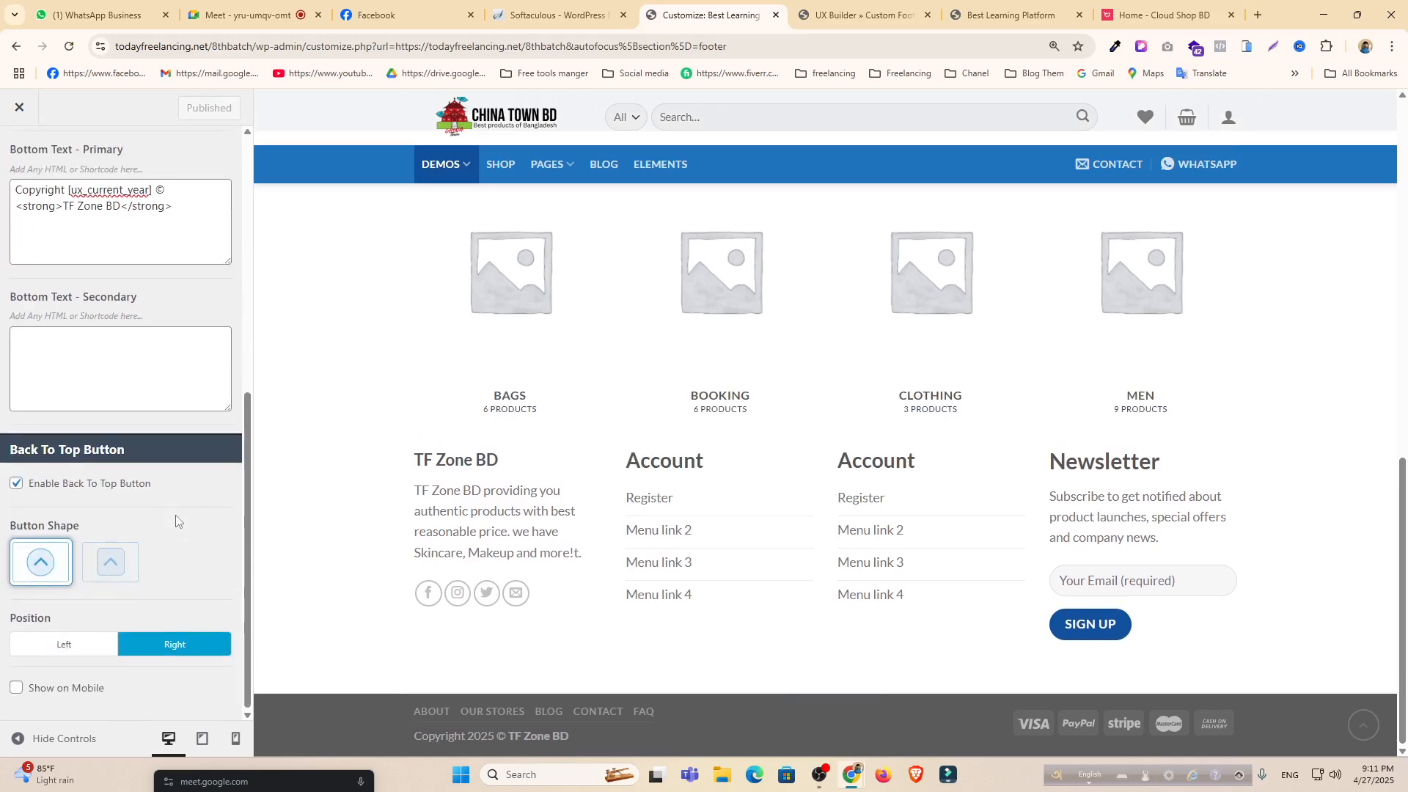
{"action": "scroll", "coordinate": [114, 574], "scroll_direction": "up", "scroll_amount": 6}
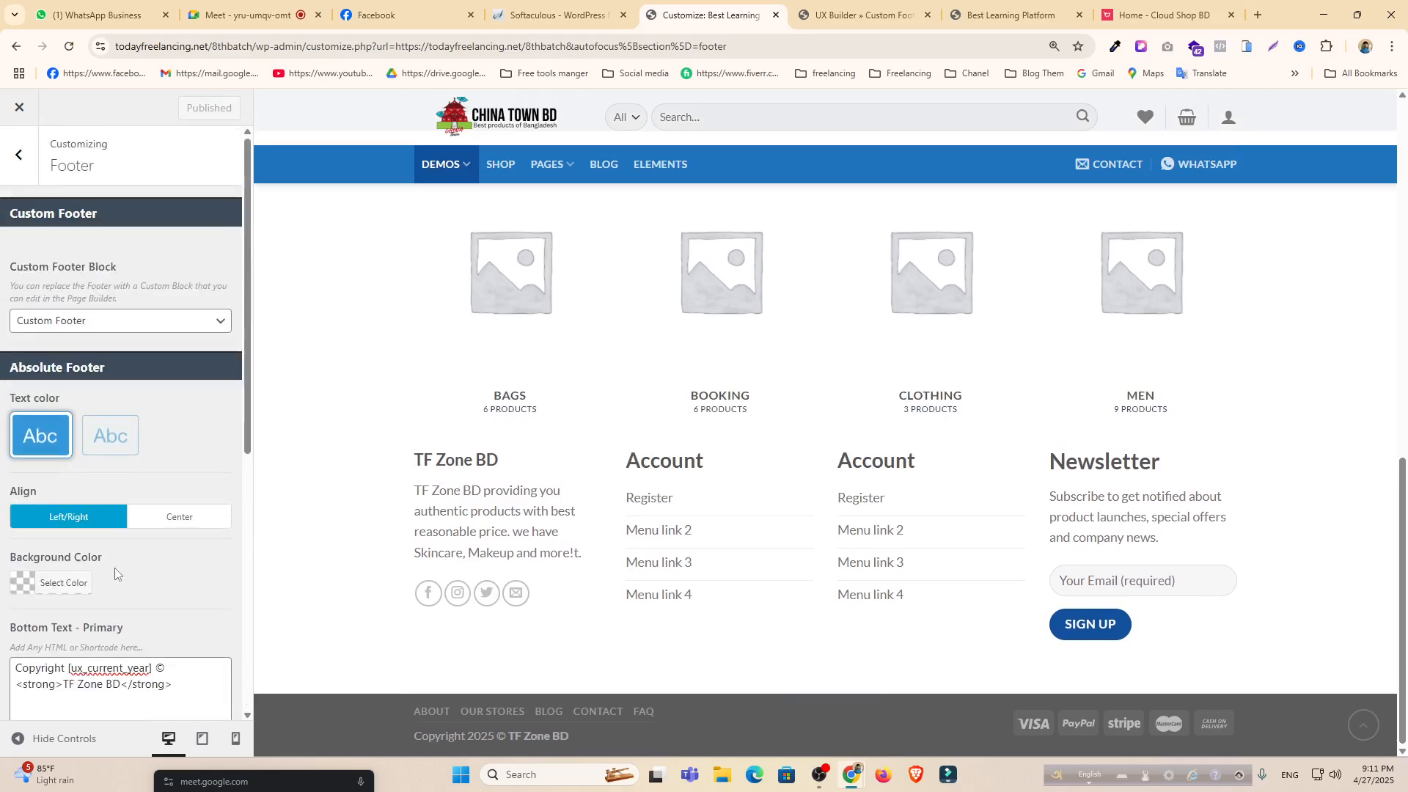
{"action": "left_click", "coordinate": [125, 440]}
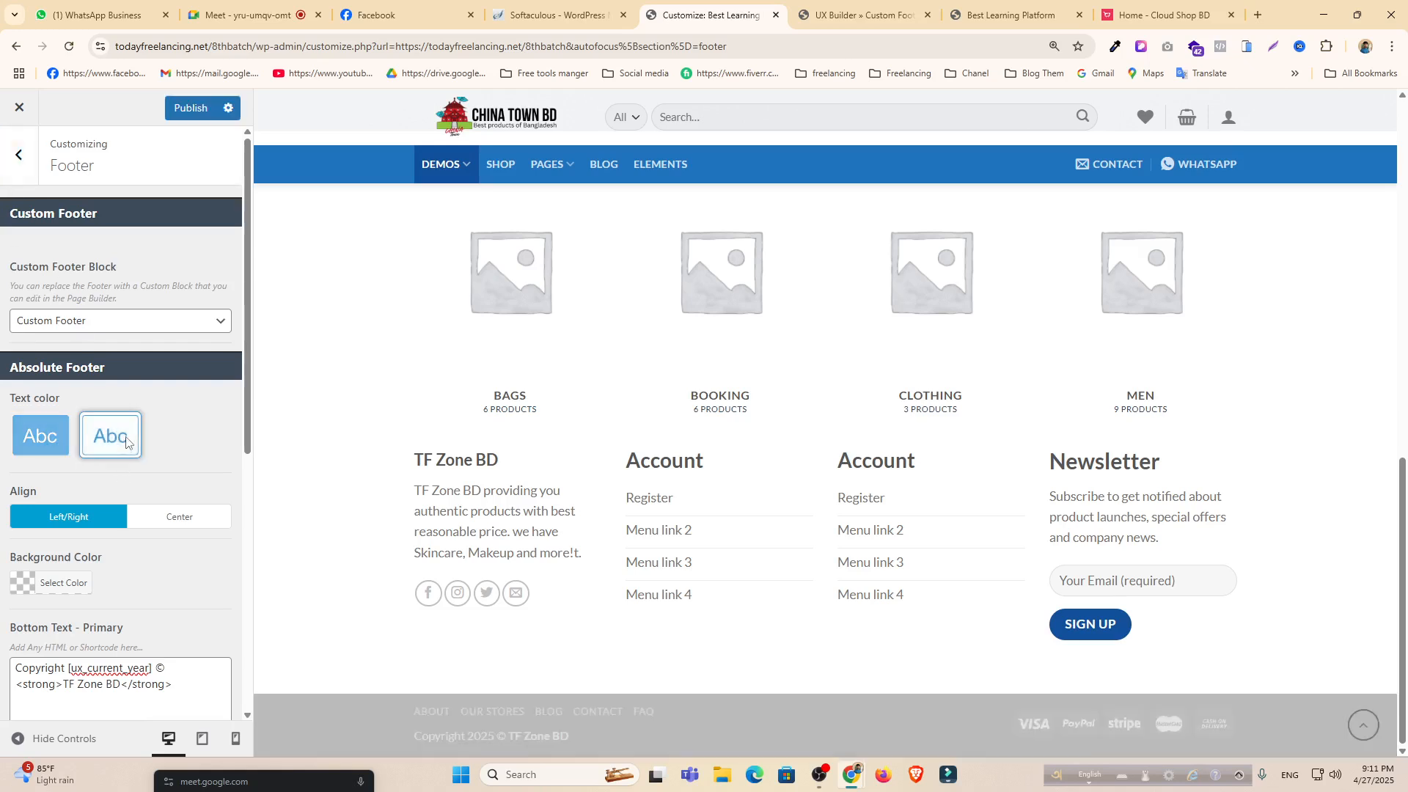
{"action": "left_click", "coordinate": [55, 426]}
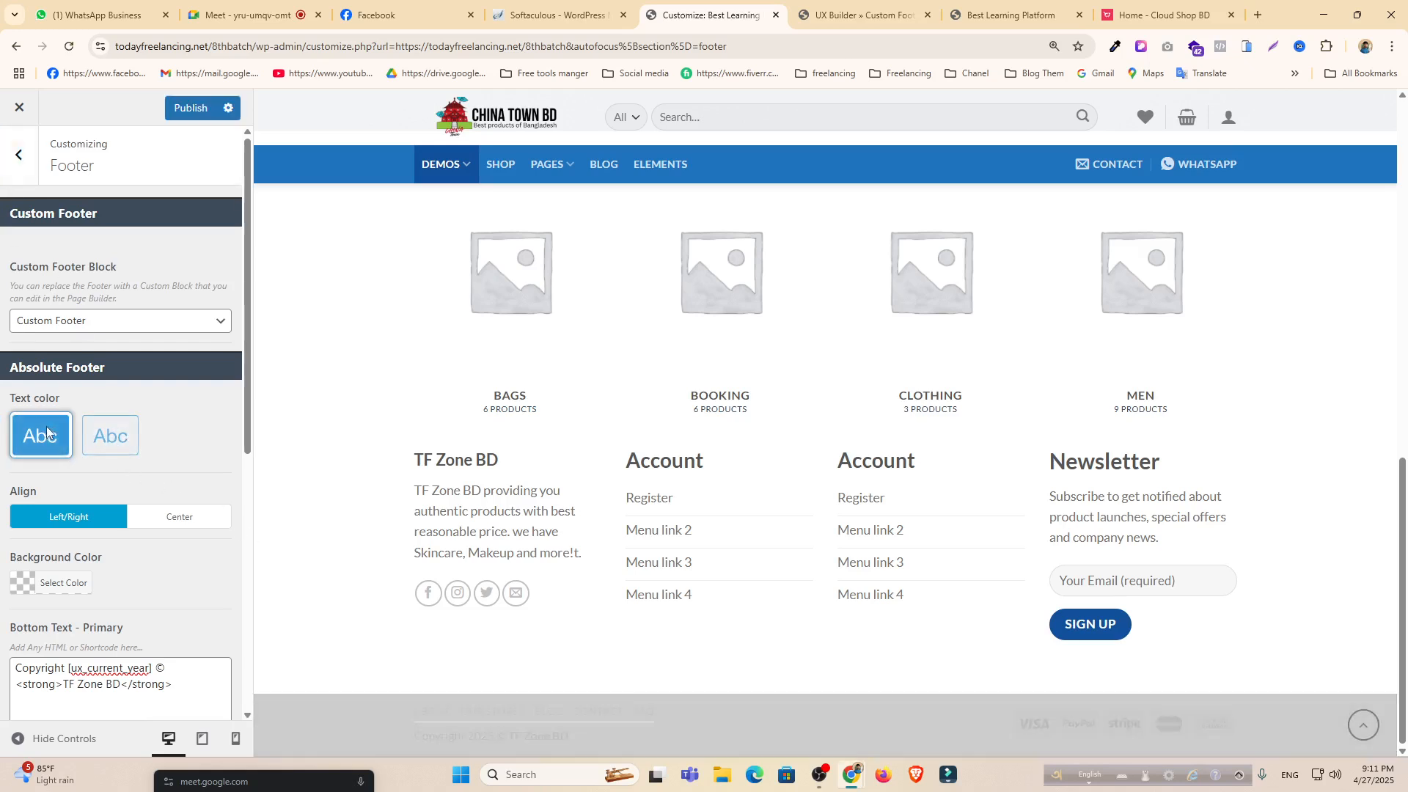
{"action": "left_click", "coordinate": [189, 522]}
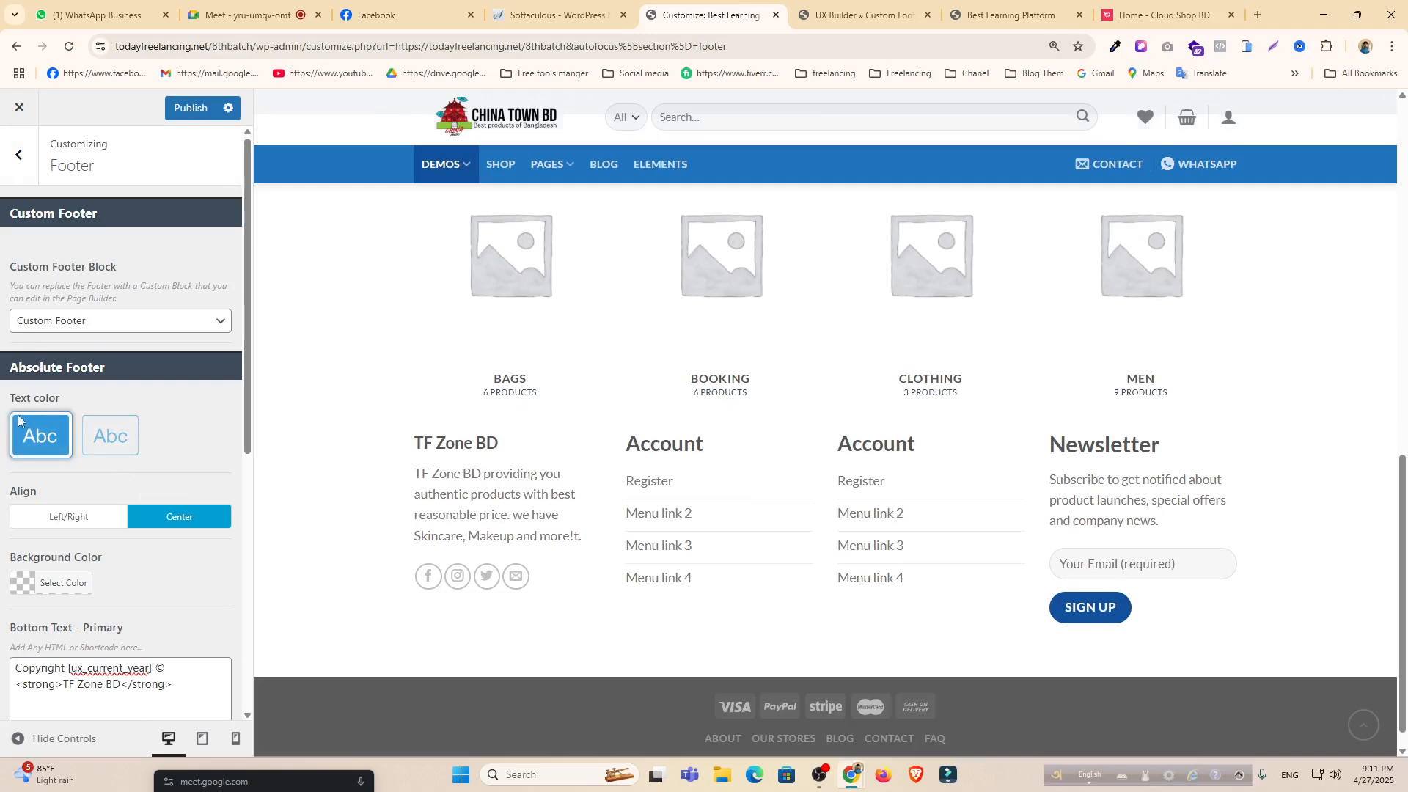
Preview the Boxed and Framed modes in the site's Layout settings, then return to Full Width and leave the settings.
{"action": "left_click", "coordinate": [18, 155]}
{"action": "scroll", "coordinate": [116, 468], "scroll_direction": "down", "scroll_amount": 1}
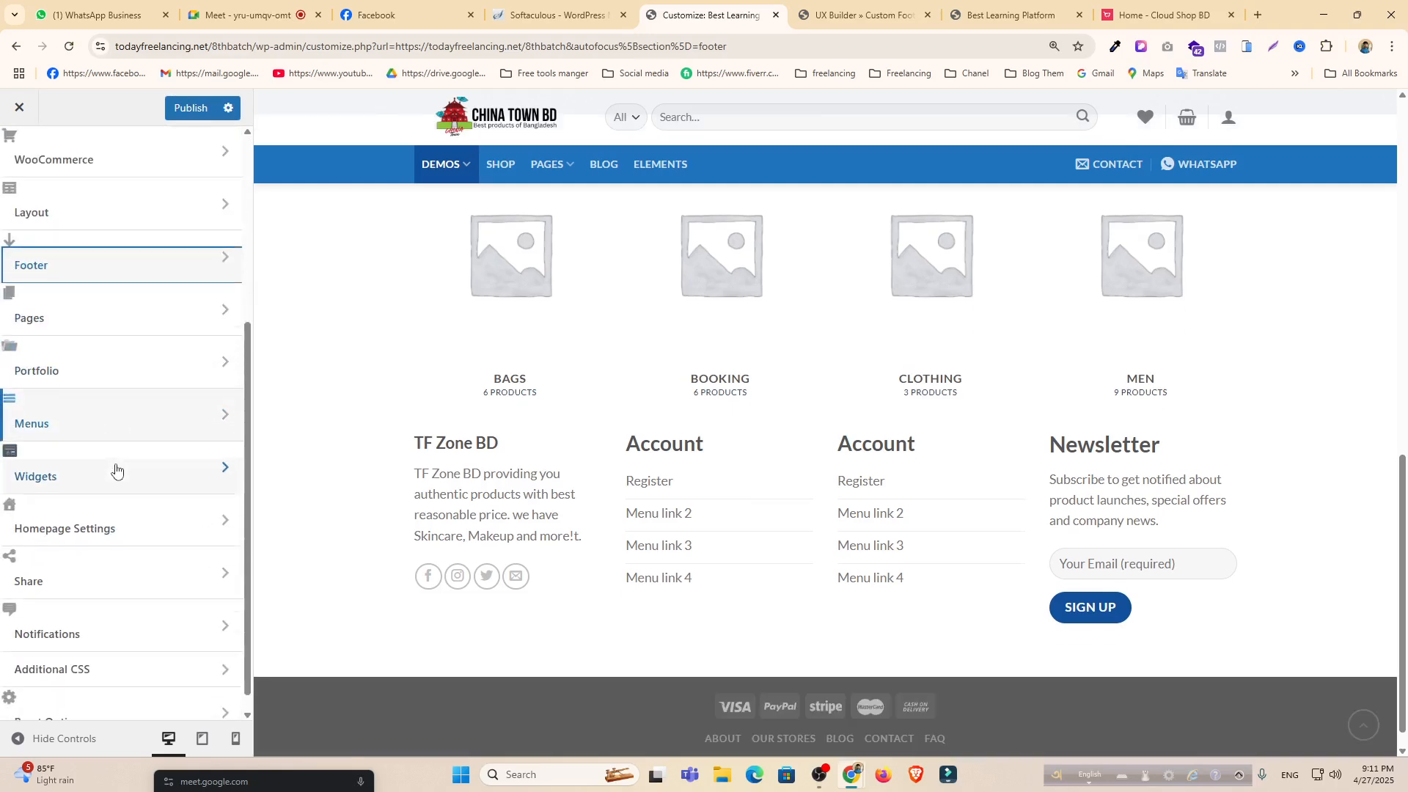
{"action": "scroll", "coordinate": [116, 468], "scroll_direction": "up", "scroll_amount": 4}
{"action": "left_click", "coordinate": [74, 499]}
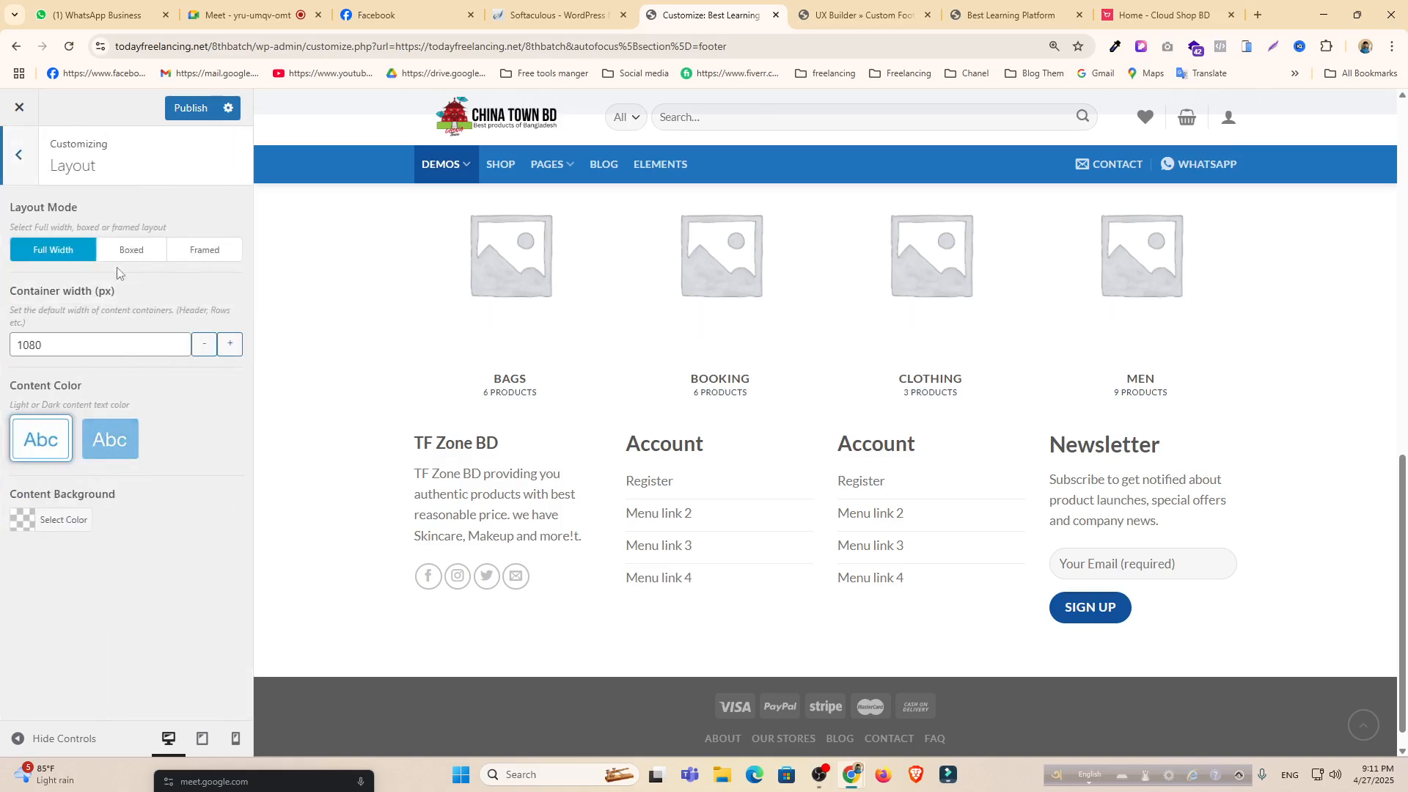
{"action": "left_click", "coordinate": [134, 252]}
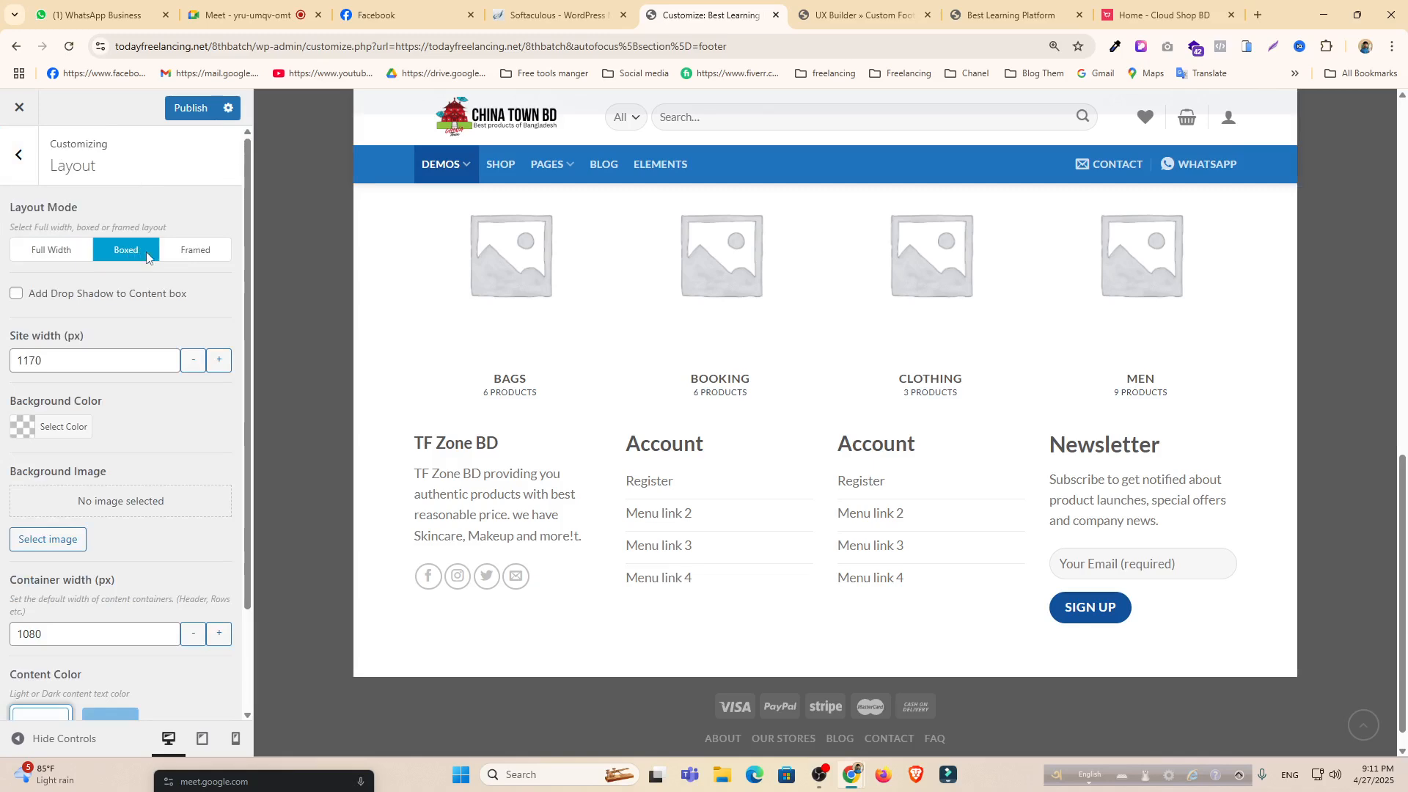
{"action": "left_click", "coordinate": [197, 257]}
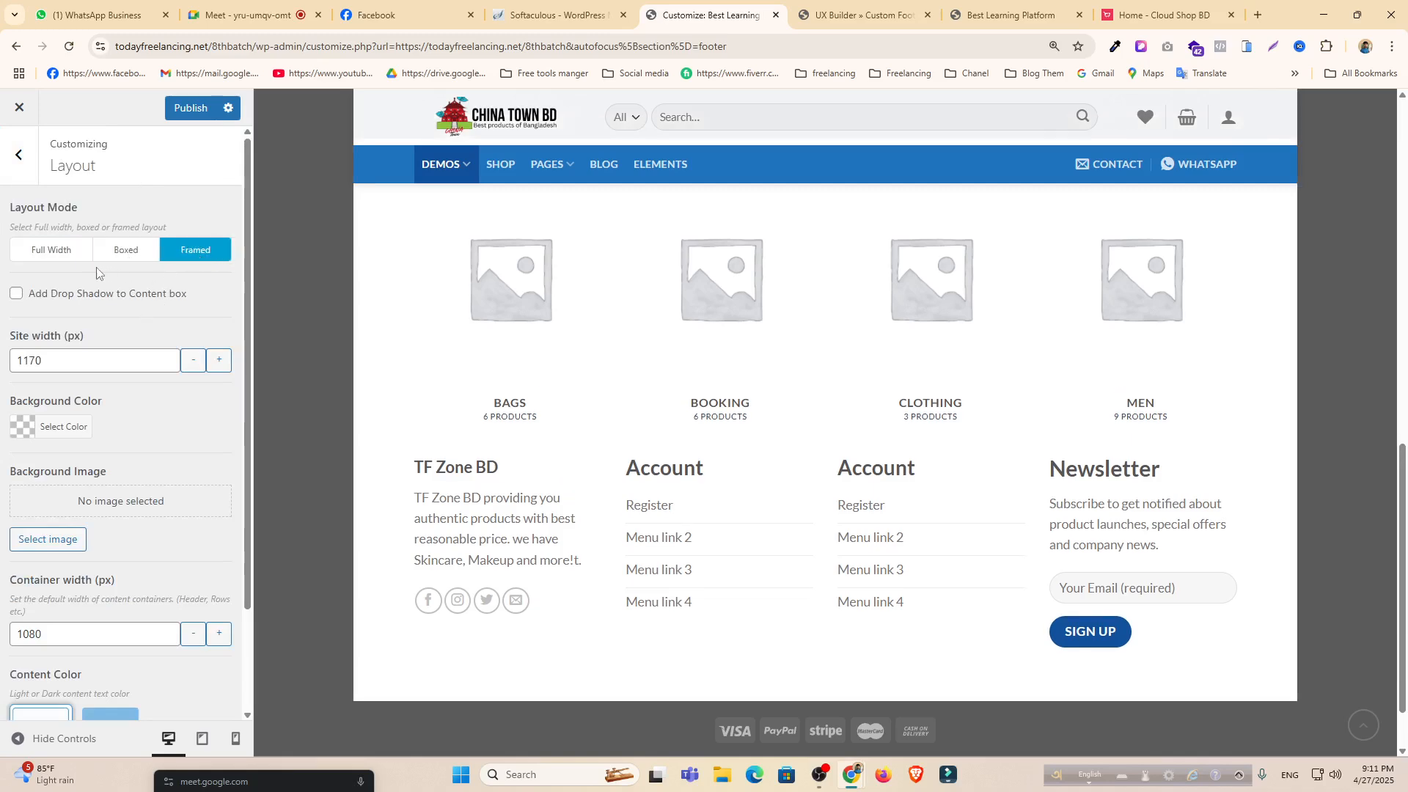
{"action": "left_click", "coordinate": [44, 250]}
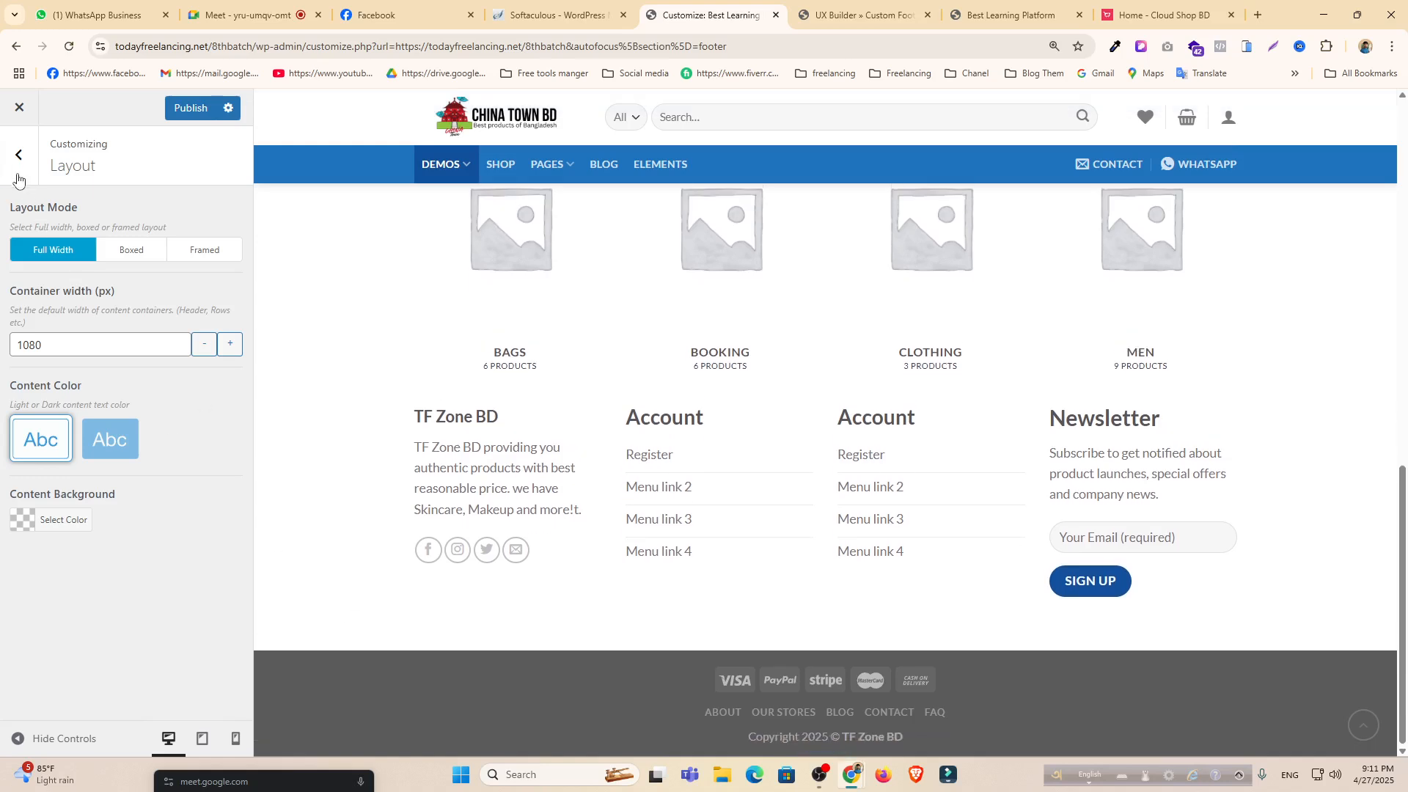
{"action": "left_click", "coordinate": [17, 176]}
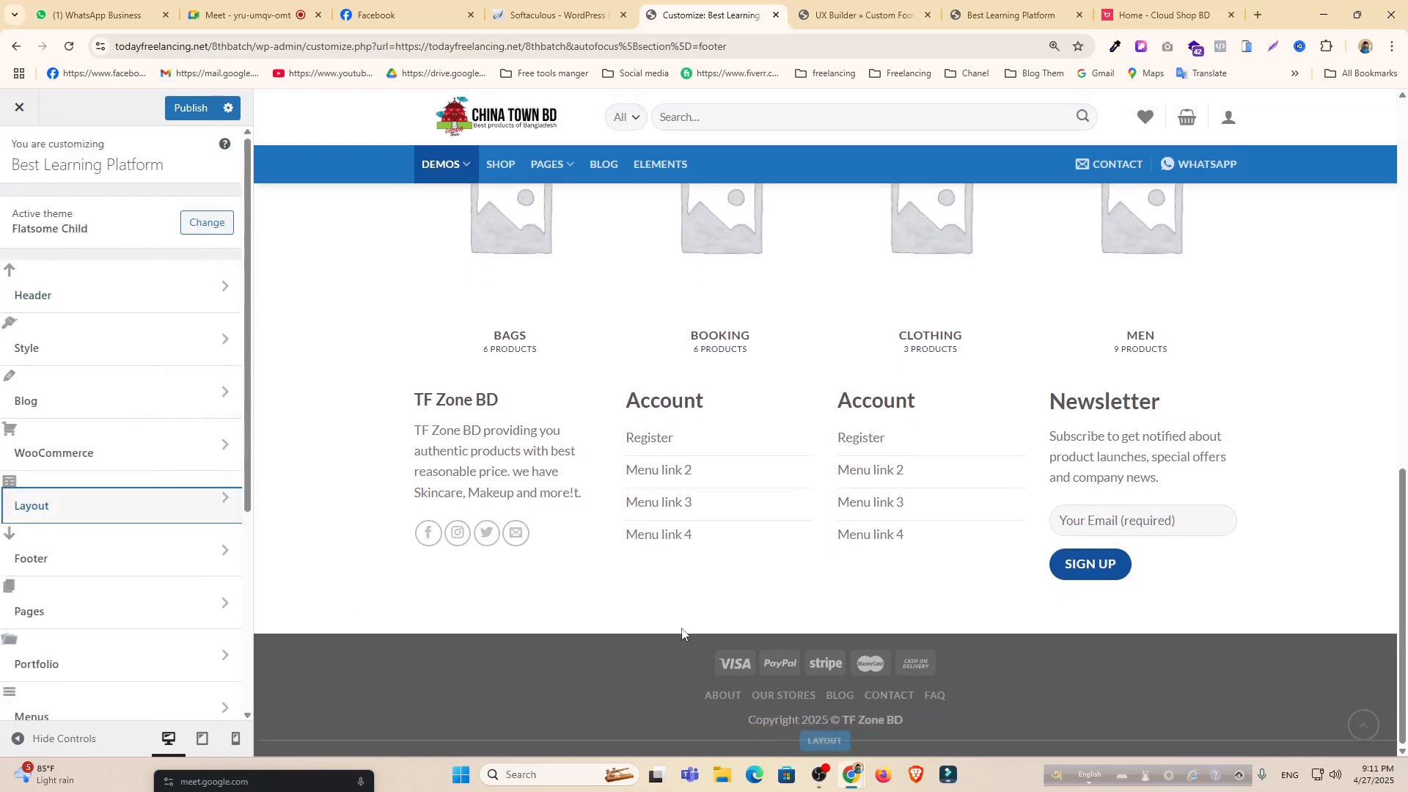
Reopen the Layout settings from the footer preview and set the container width to 0 px.
{"action": "left_click", "coordinate": [823, 742]}
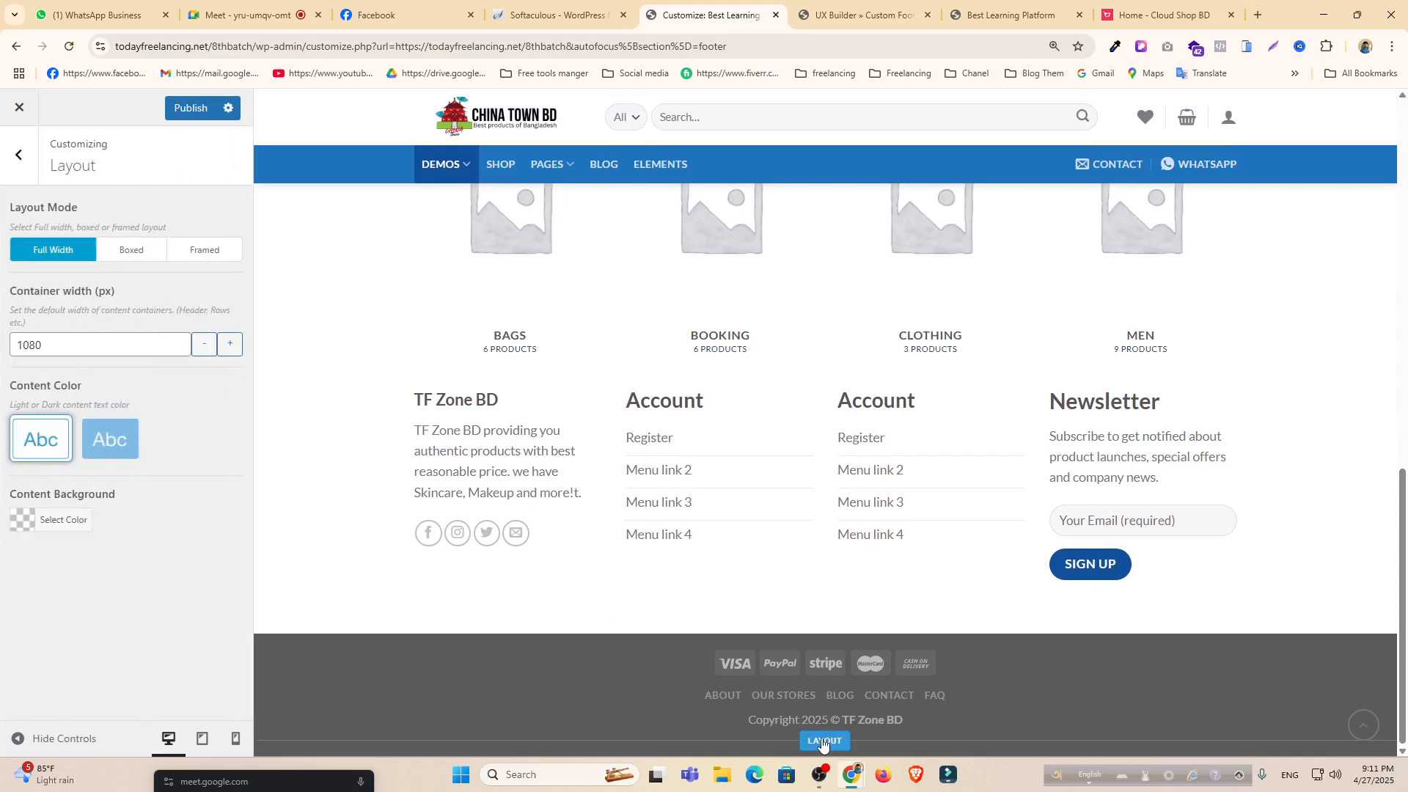
{"action": "left_click_drag", "start_coordinate": [66, 344], "coordinate": [0, 339]}
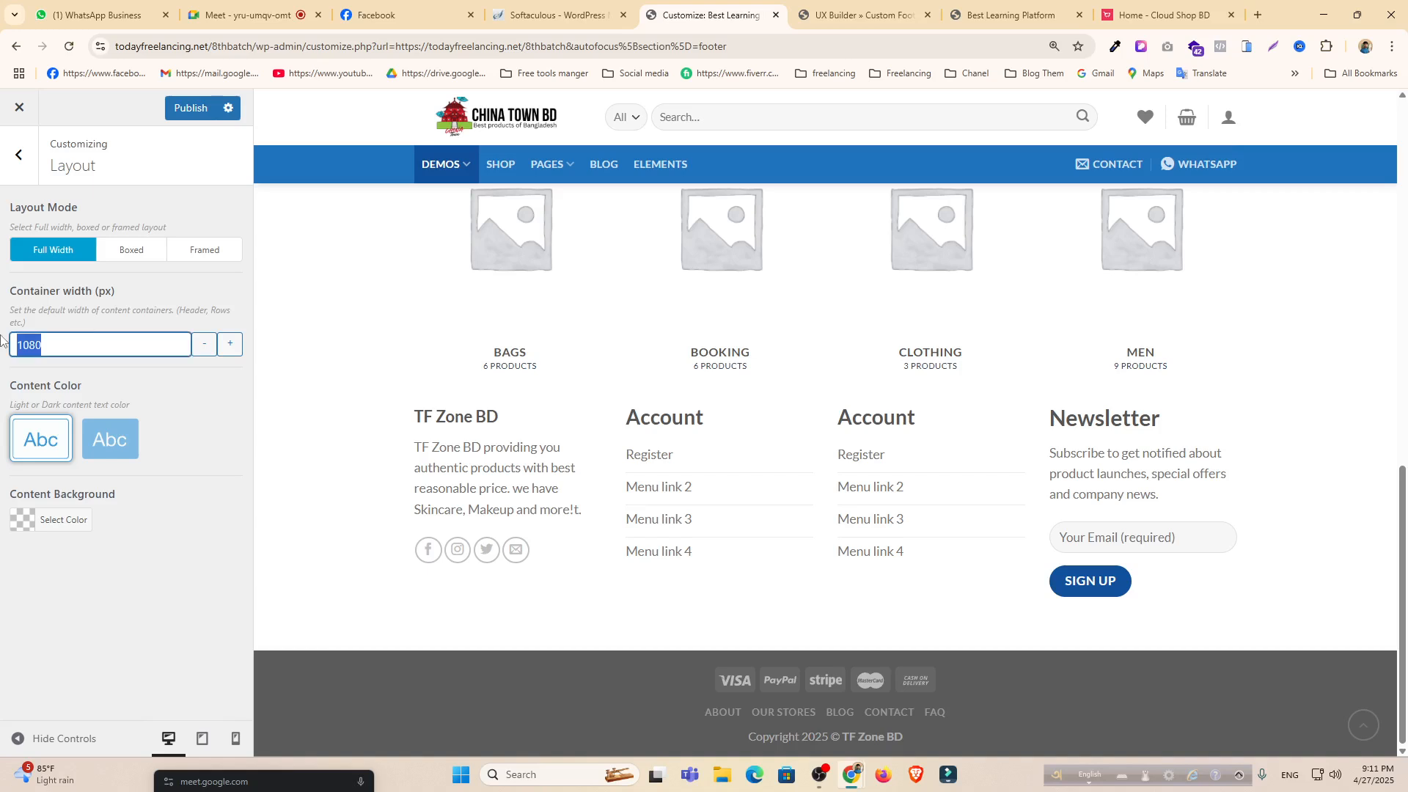
{"action": "type", "text": "0"}
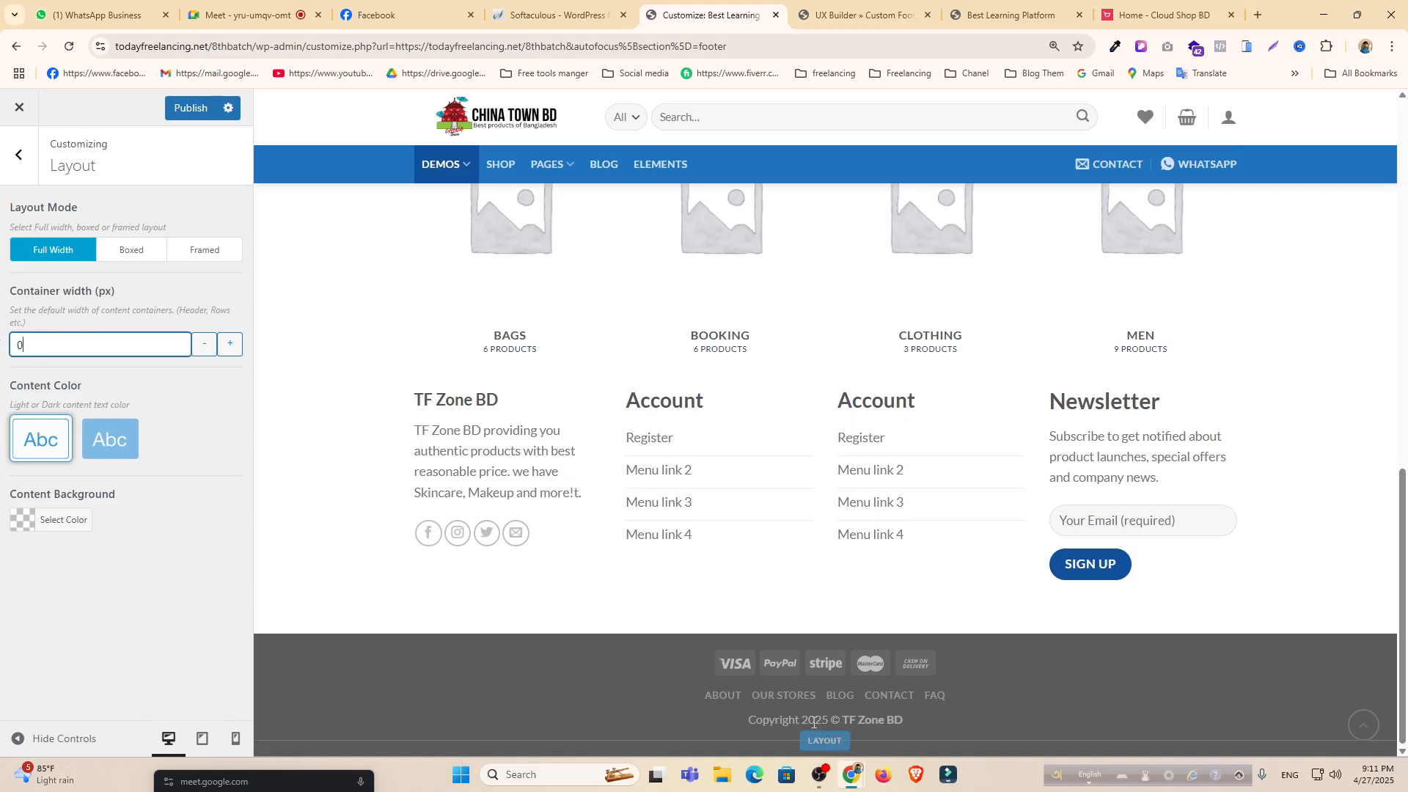
{"action": "left_click", "coordinate": [820, 745]}
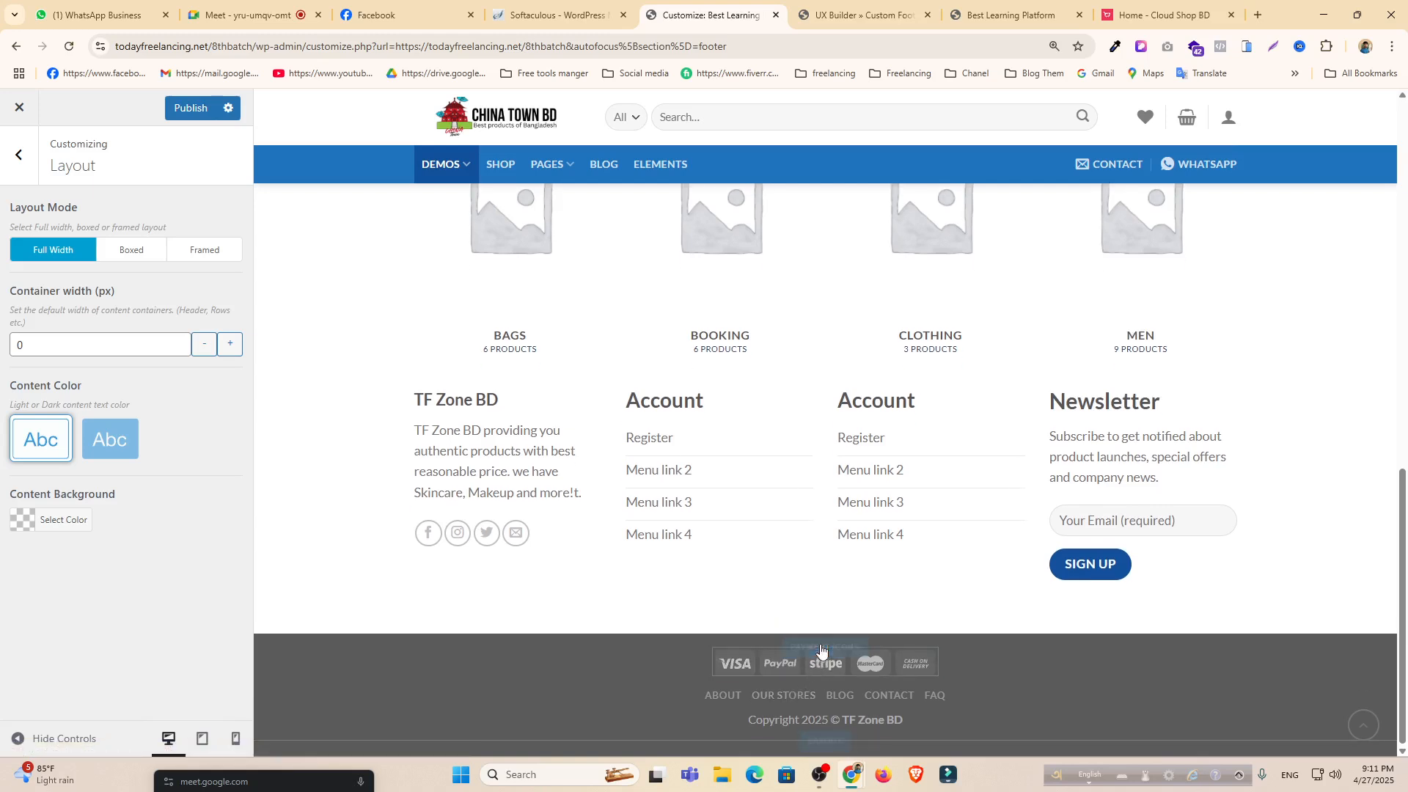
Open the footer's payment icon settings and hide the Visa, PayPal, Stripe, MasterCard and Cash On Delivery icons.
{"action": "left_click", "coordinate": [820, 662]}
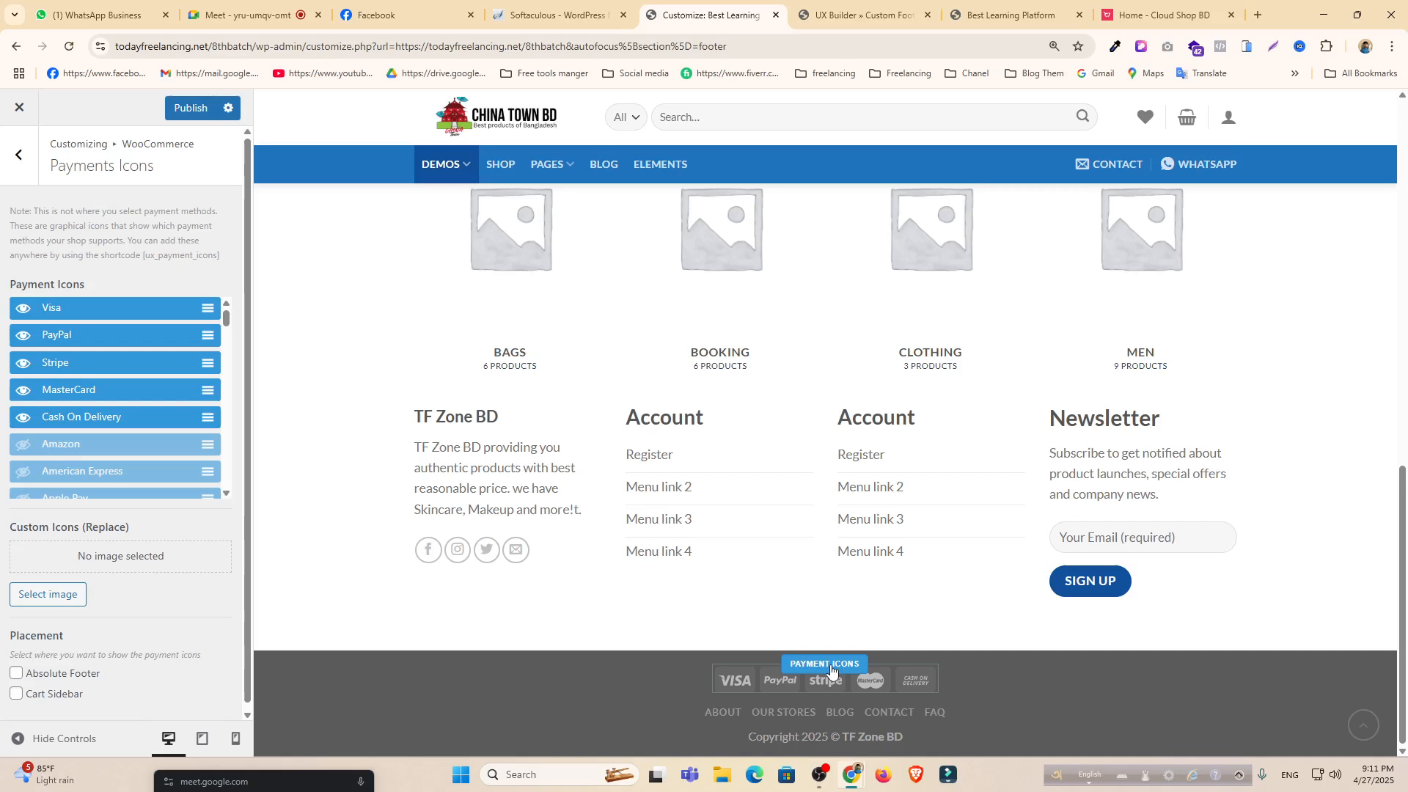
{"action": "left_click", "coordinate": [22, 309]}
{"action": "left_click", "coordinate": [23, 335]}
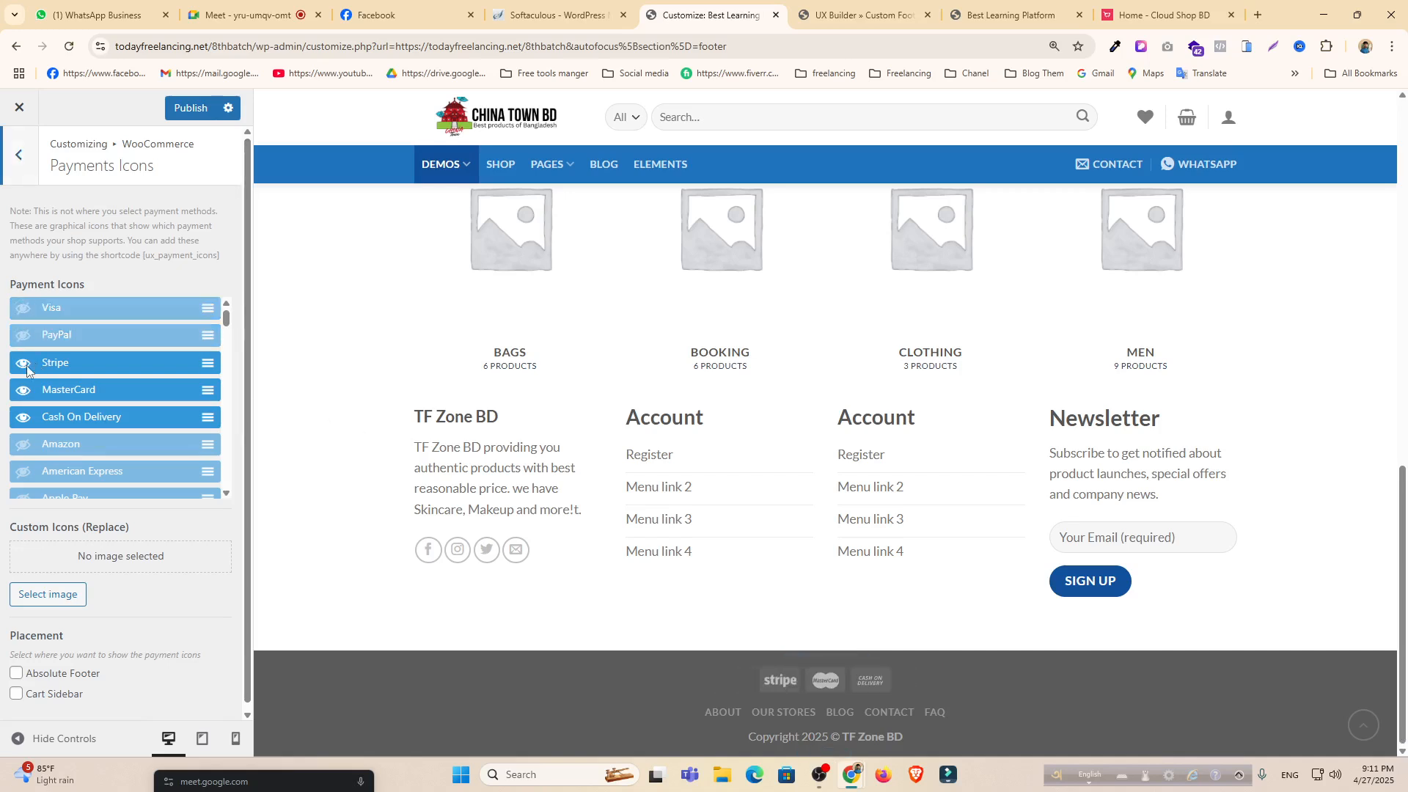
{"action": "left_click", "coordinate": [23, 391]}
{"action": "left_click", "coordinate": [23, 364]}
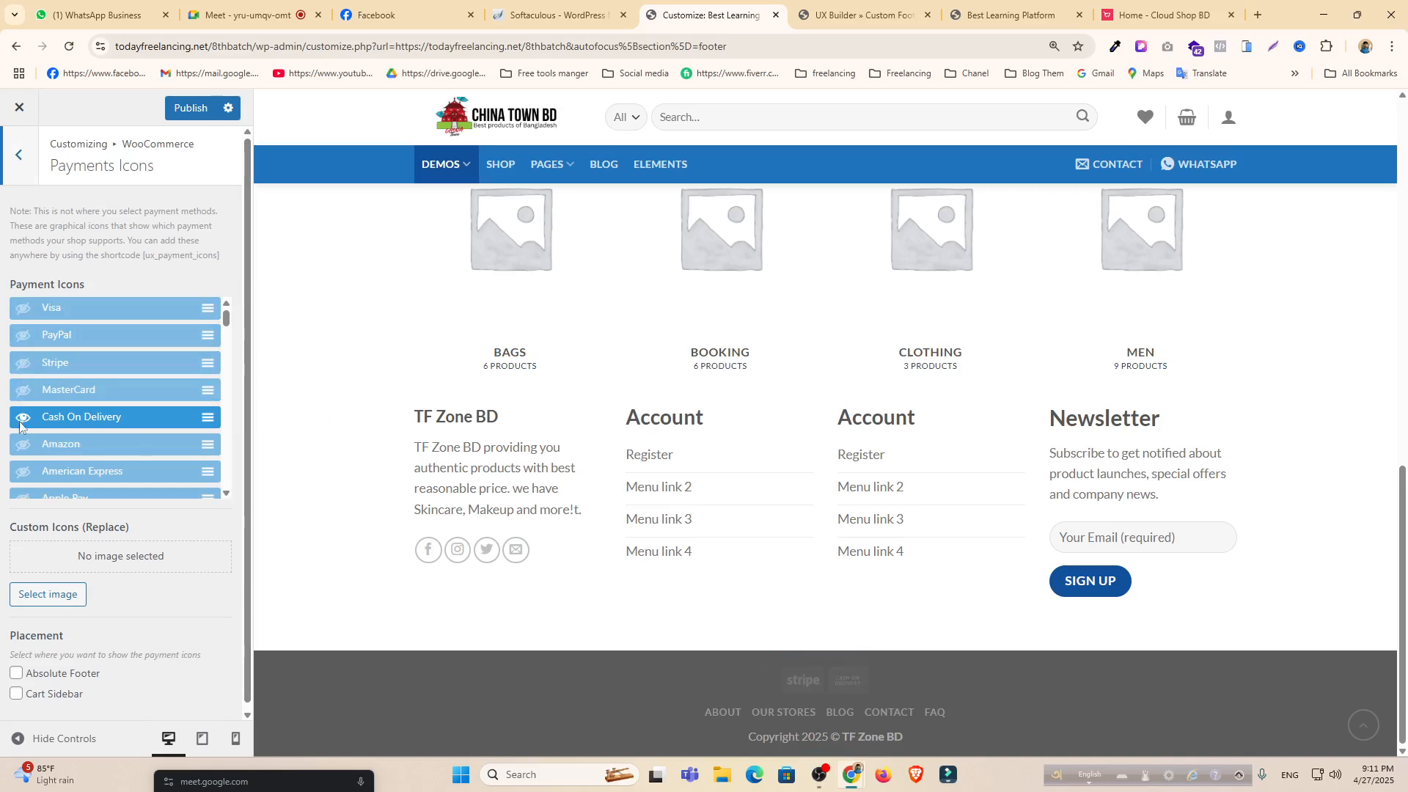
{"action": "left_click", "coordinate": [21, 419]}
{"action": "scroll", "coordinate": [96, 439], "scroll_direction": "down", "scroll_amount": 3}
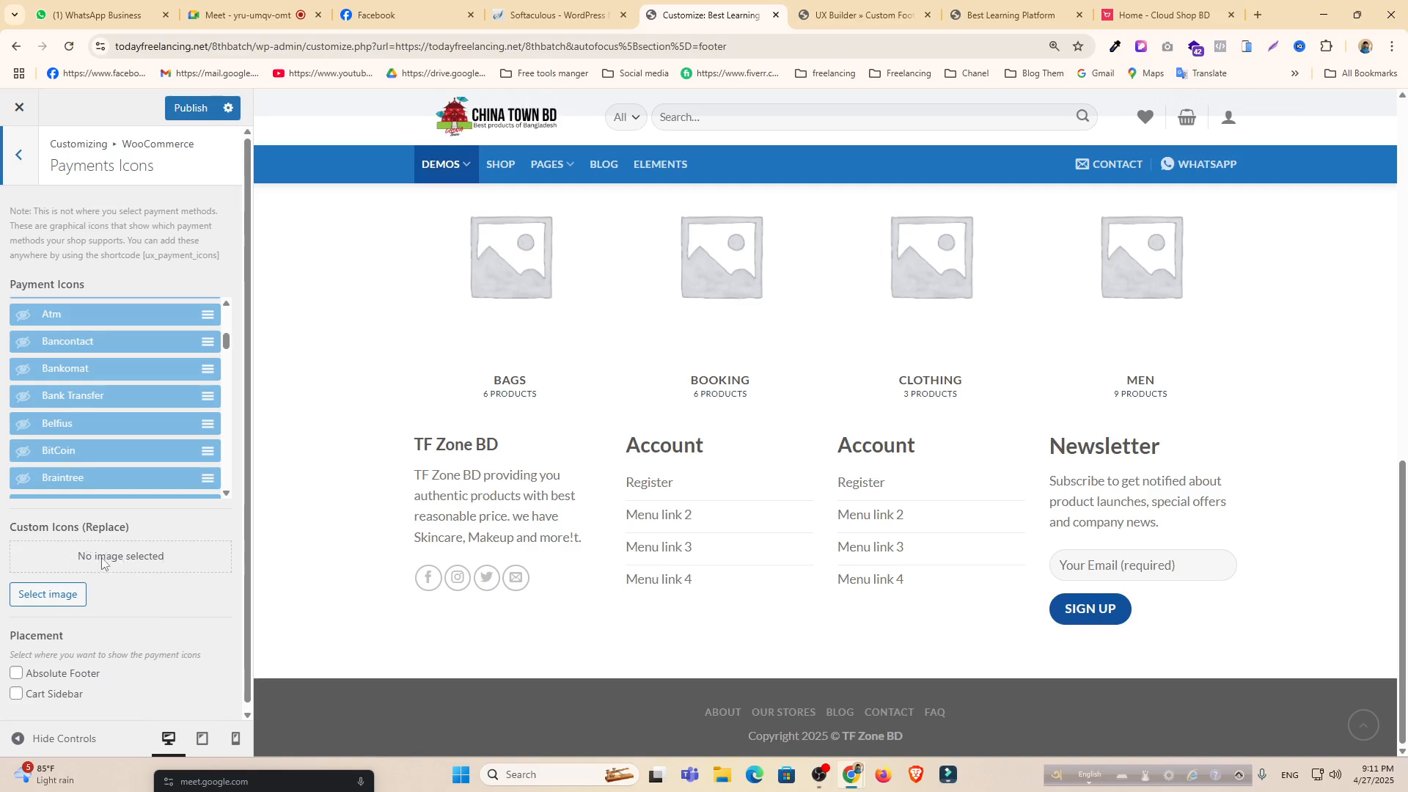
{"action": "scroll", "coordinate": [388, 701], "scroll_direction": "down", "scroll_amount": 1}
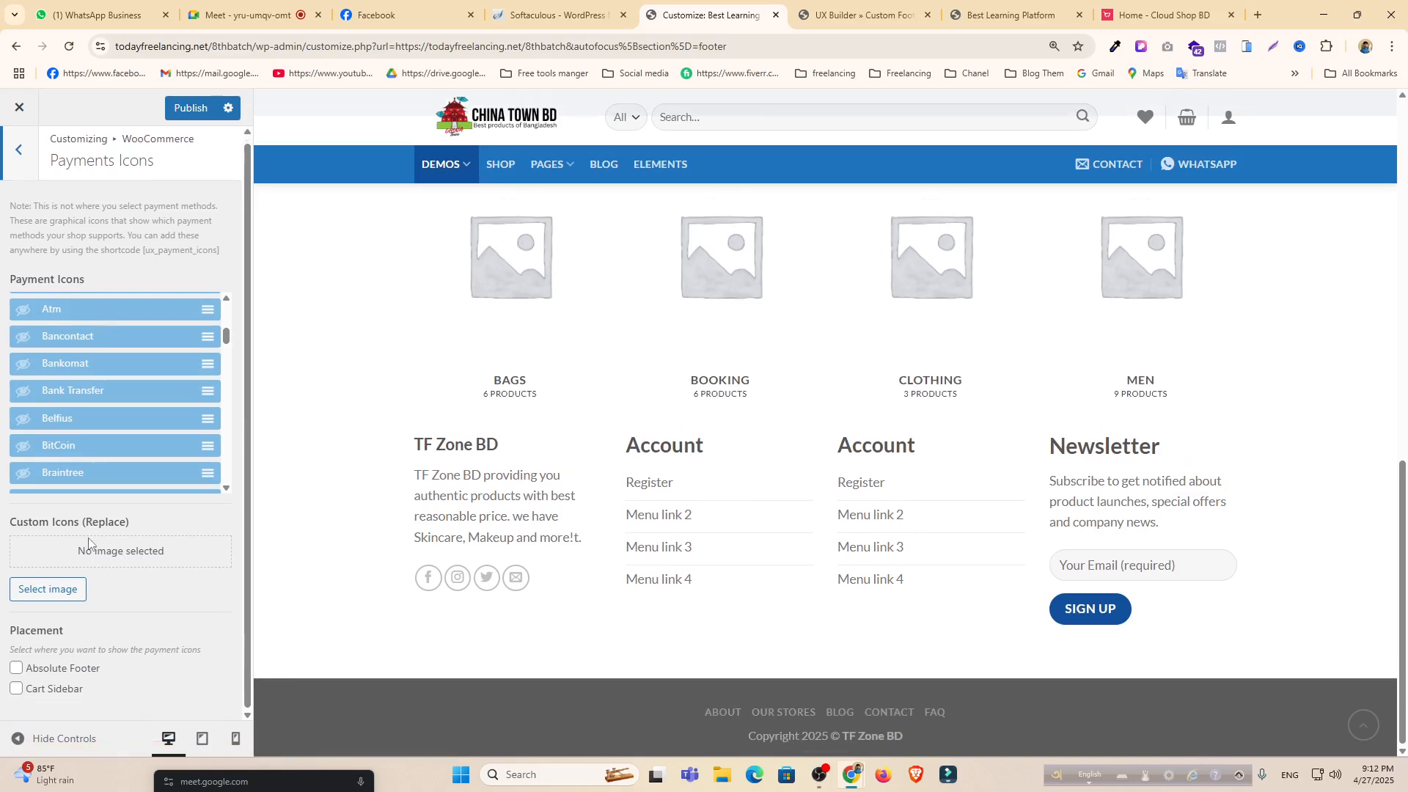
Follow the footer's Blog link in the preview and publish the pending changes.
{"action": "scroll", "coordinate": [660, 681], "scroll_direction": "down", "scroll_amount": 1}
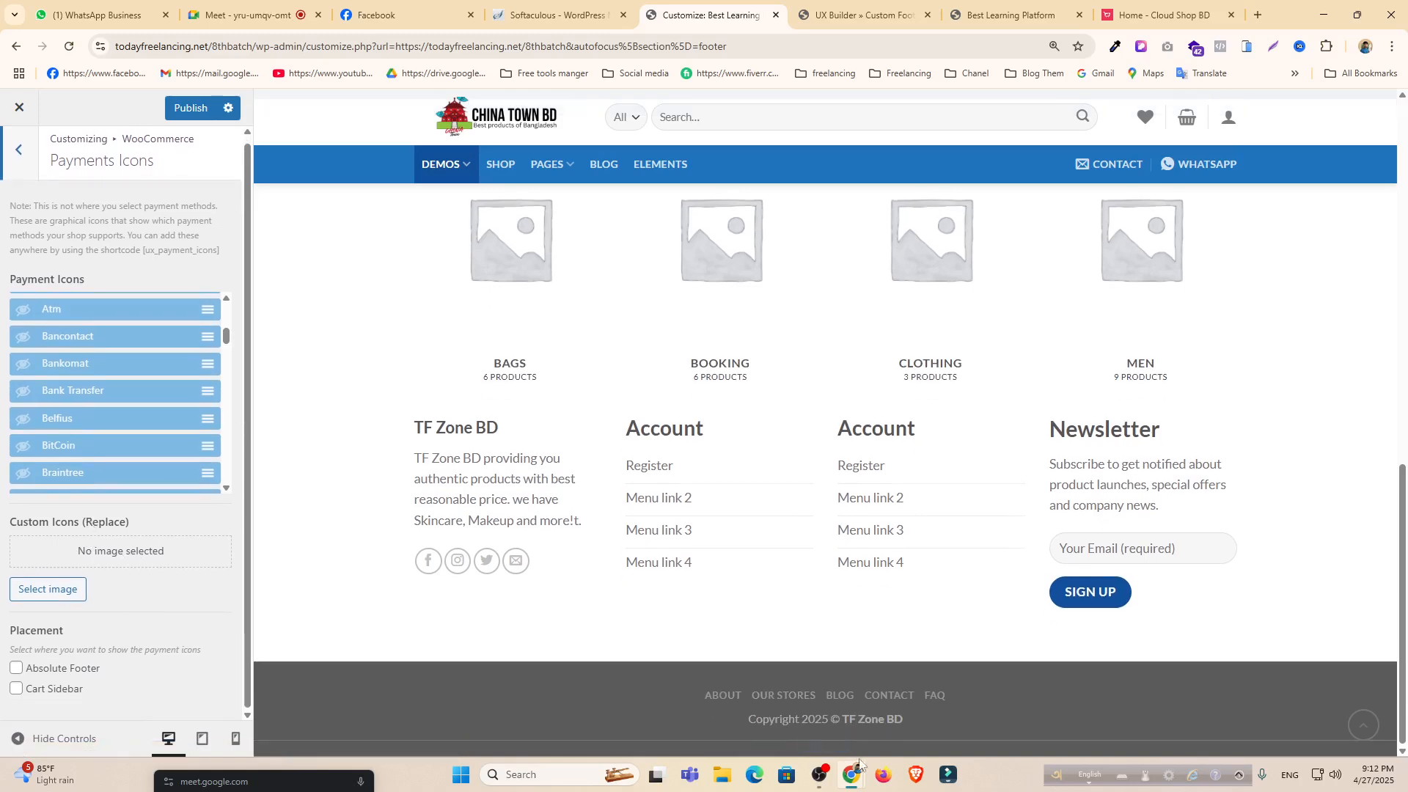
{"action": "left_click", "coordinate": [851, 698]}
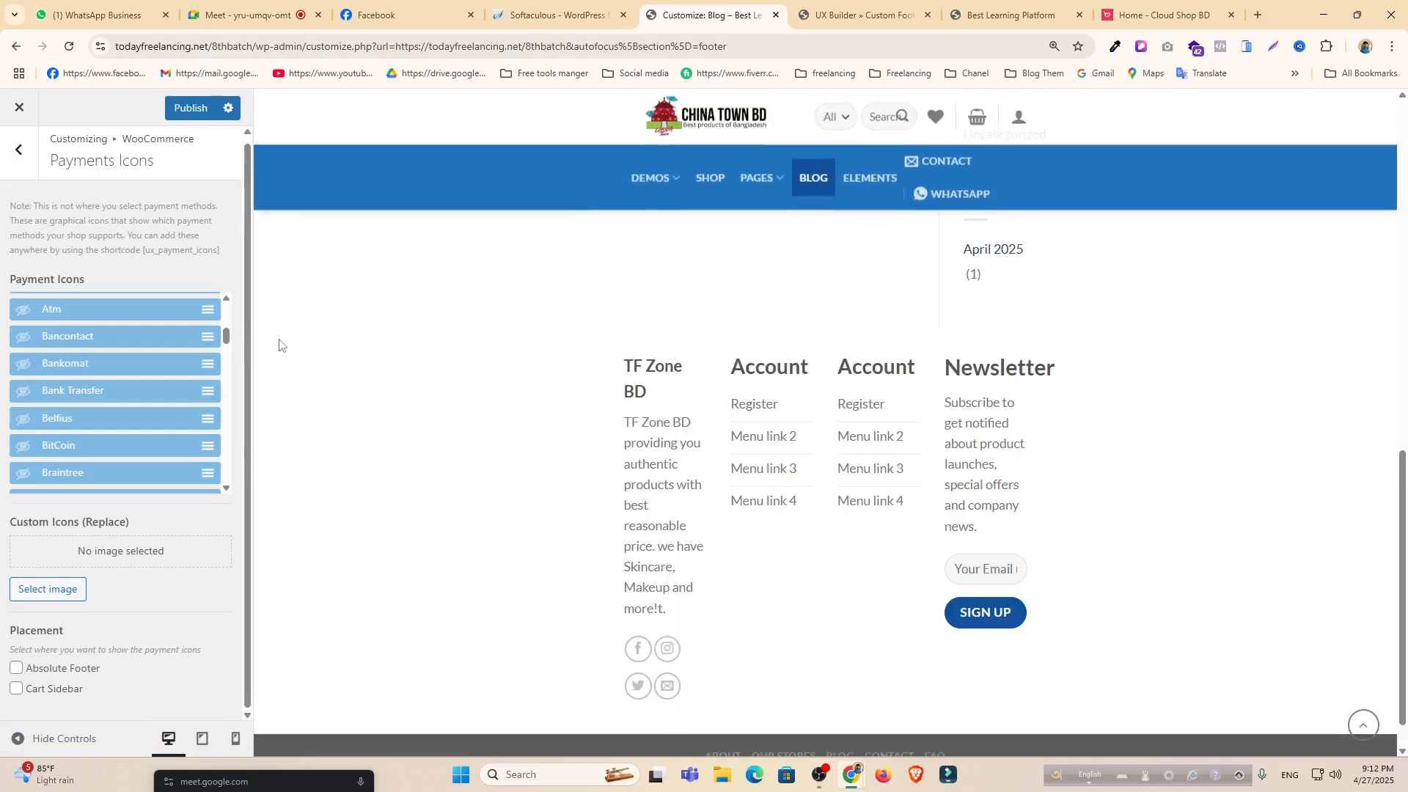
{"action": "left_click", "coordinate": [15, 47]}
{"action": "left_click", "coordinate": [822, 145]}
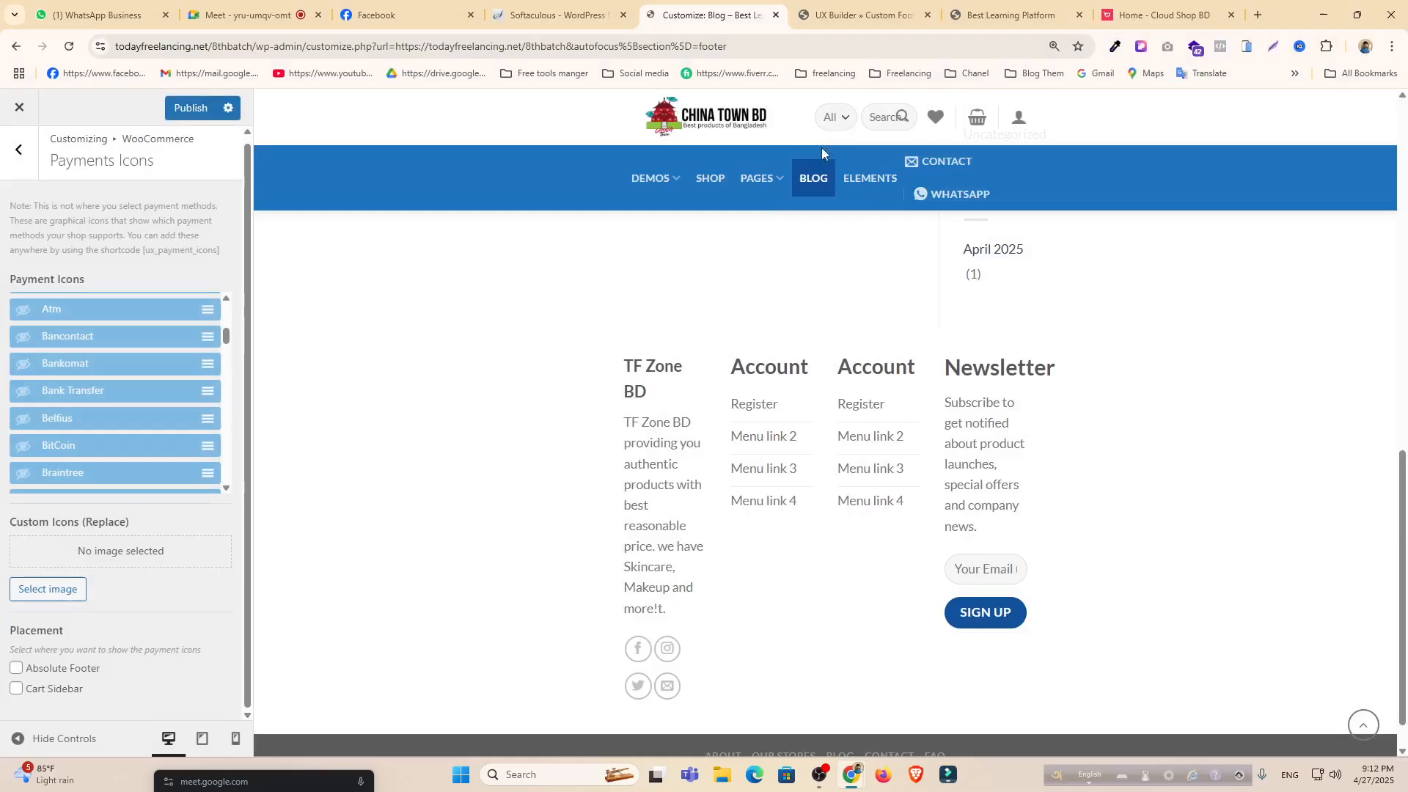
{"action": "scroll", "coordinate": [660, 528], "scroll_direction": "down", "scroll_amount": 1}
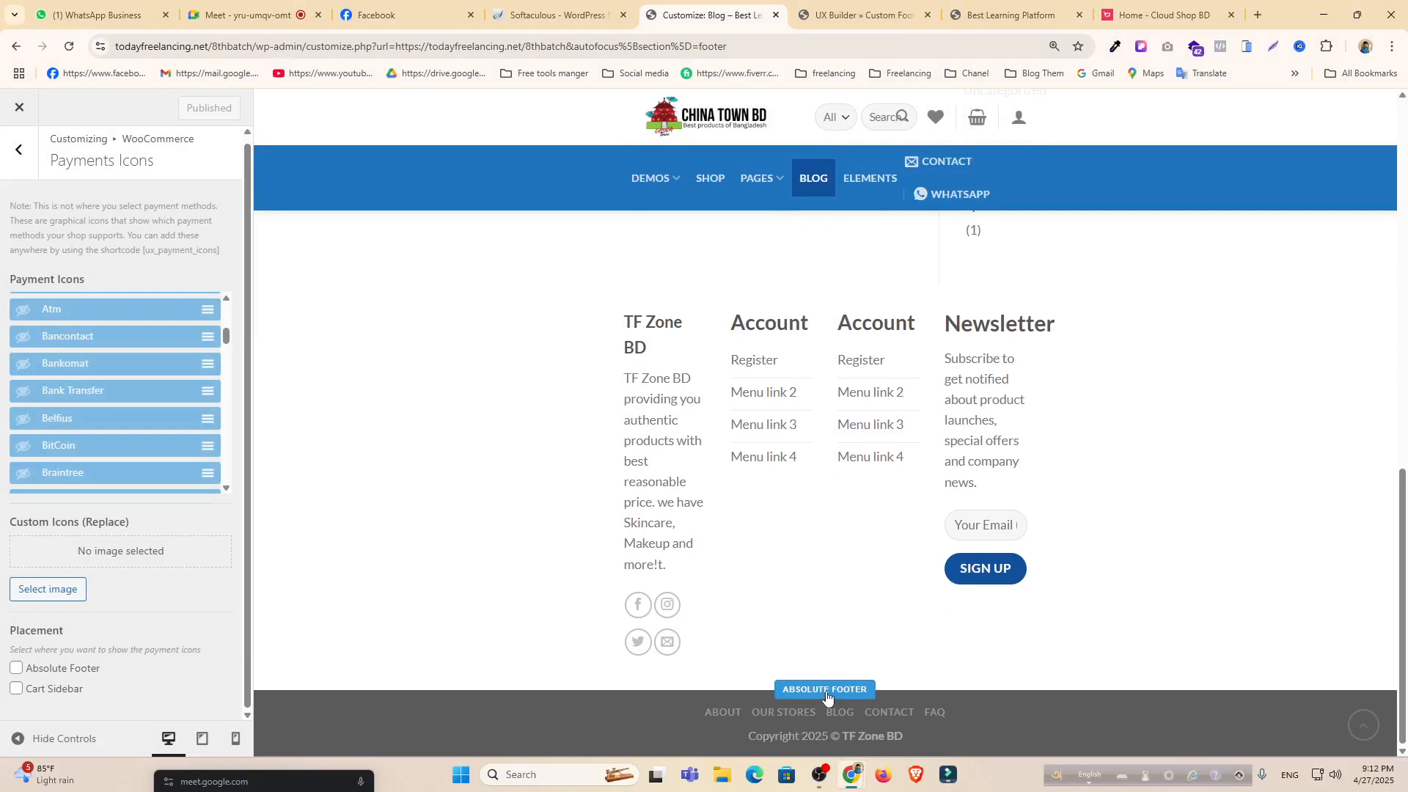
Open the Absolute Footer settings, try the other text color and restore the original one.
{"action": "left_click", "coordinate": [826, 697]}
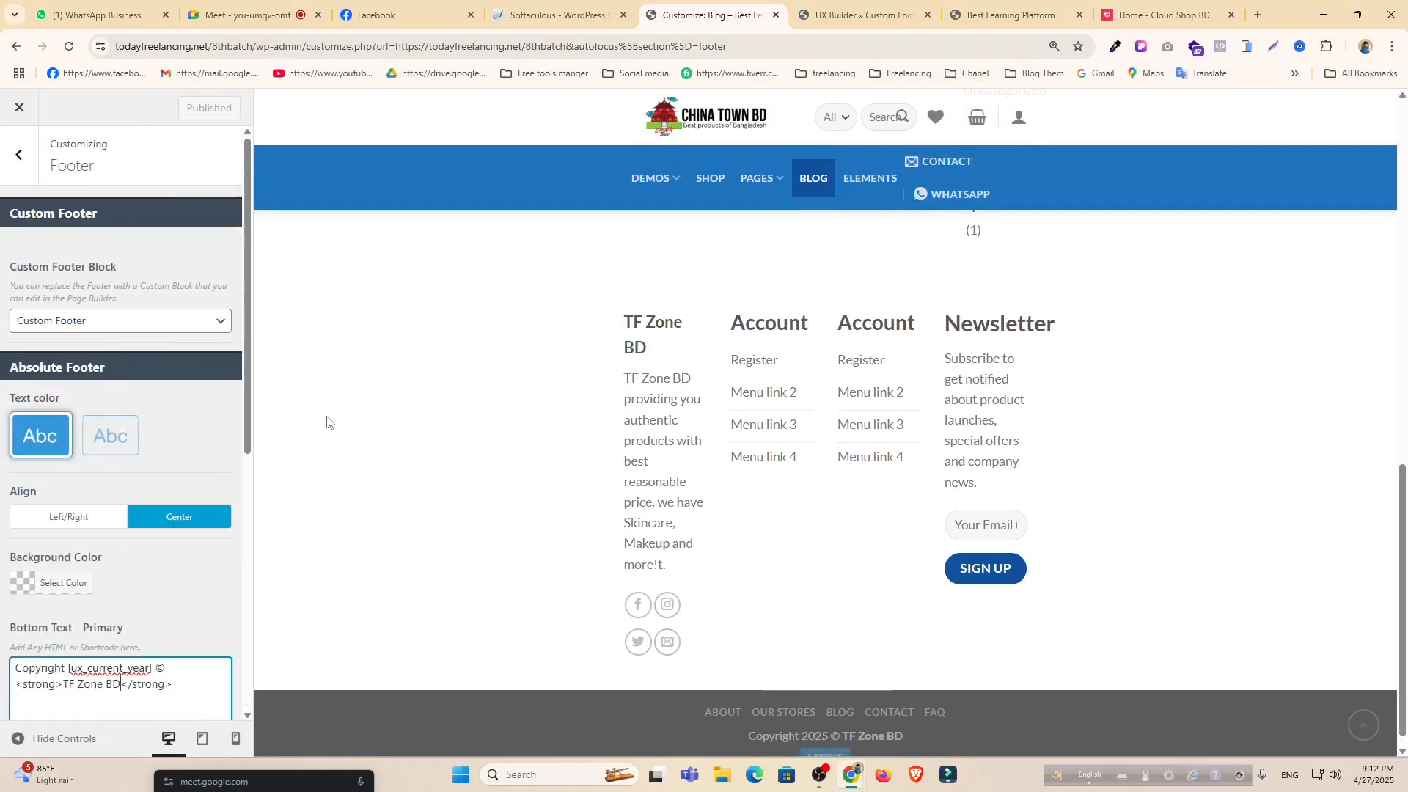
{"action": "scroll", "coordinate": [102, 470], "scroll_direction": "down", "scroll_amount": 2}
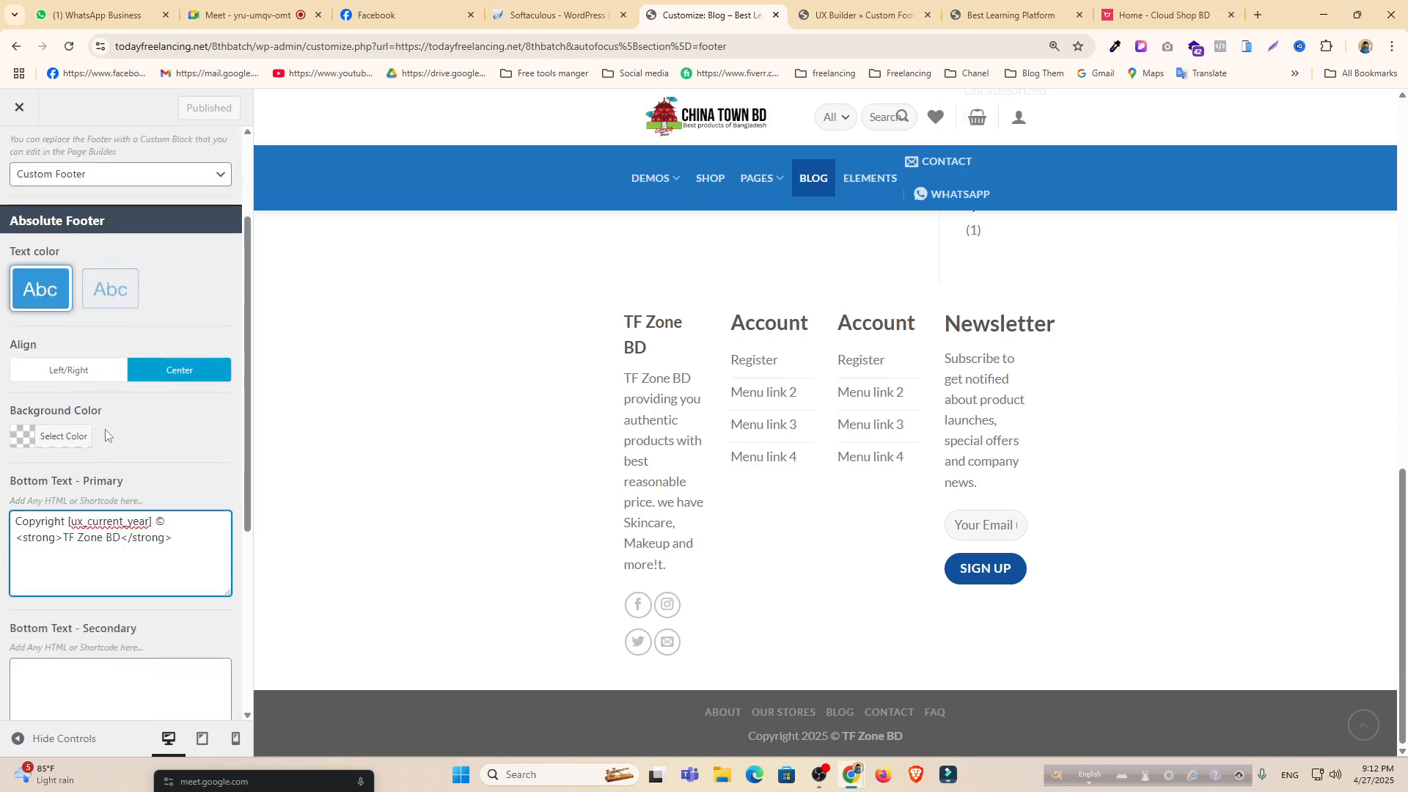
{"action": "left_click", "coordinate": [112, 302]}
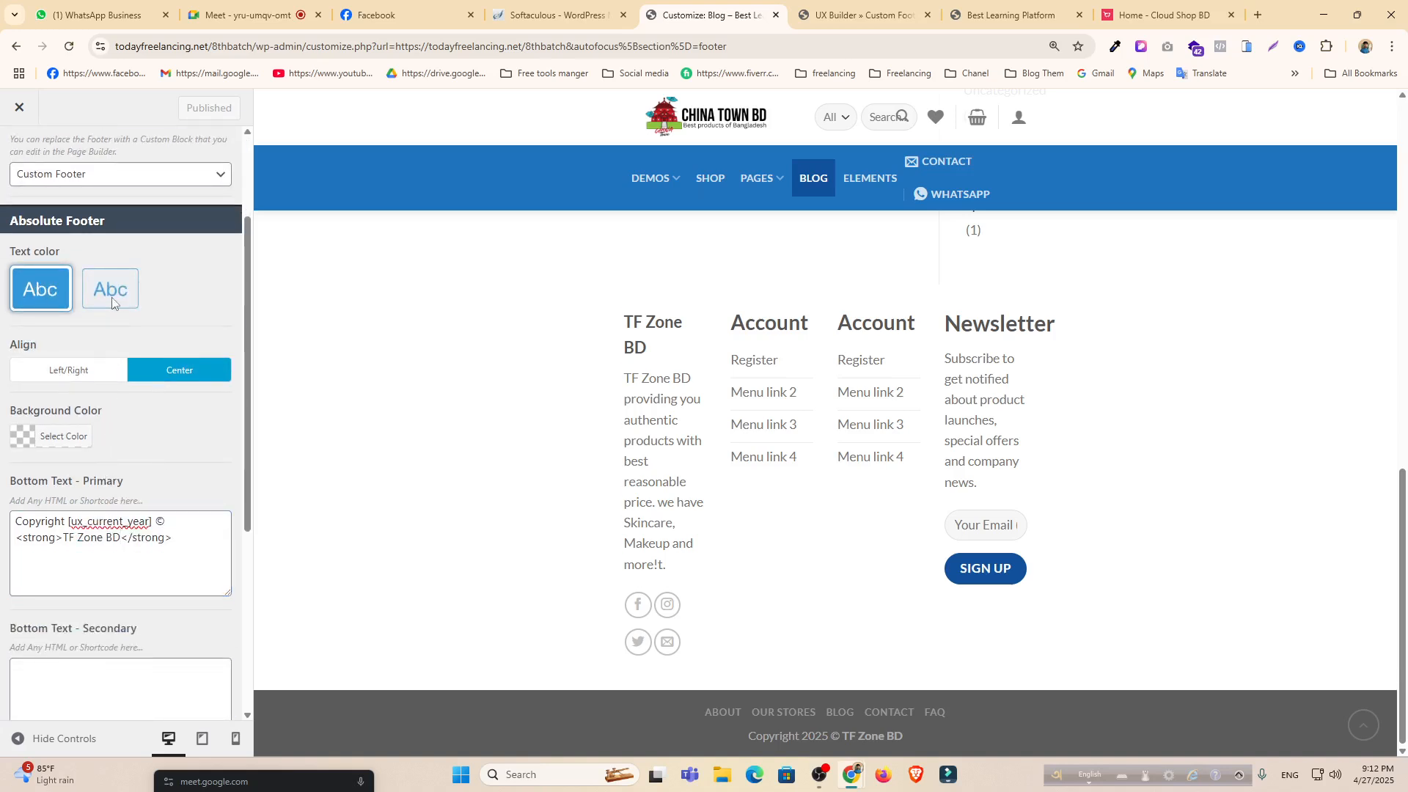
{"action": "left_click", "coordinate": [110, 294]}
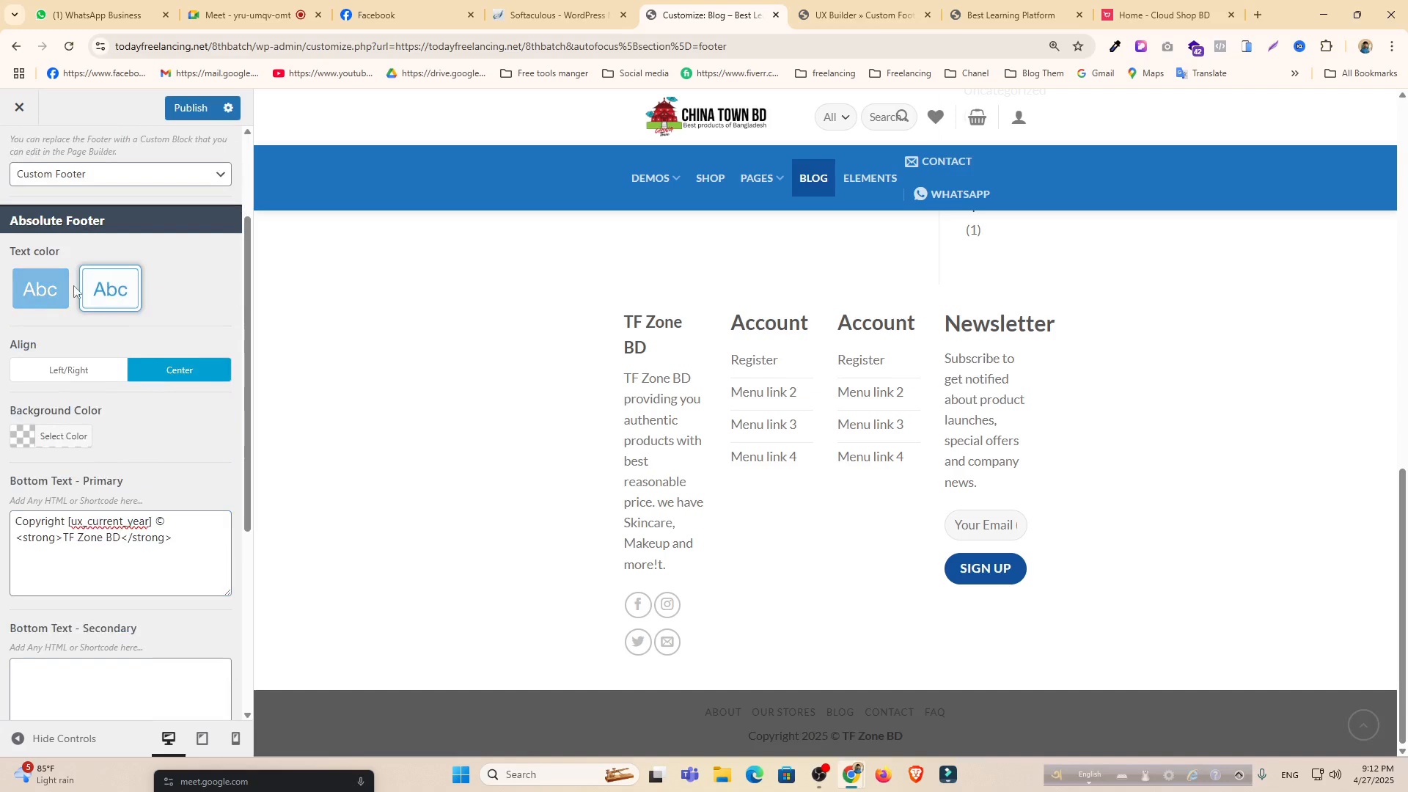
{"action": "left_click", "coordinate": [47, 293]}
Clear the absolute footer's primary bottom text and disable the Back To Top button.
{"action": "scroll", "coordinate": [136, 438], "scroll_direction": "down", "scroll_amount": 1}
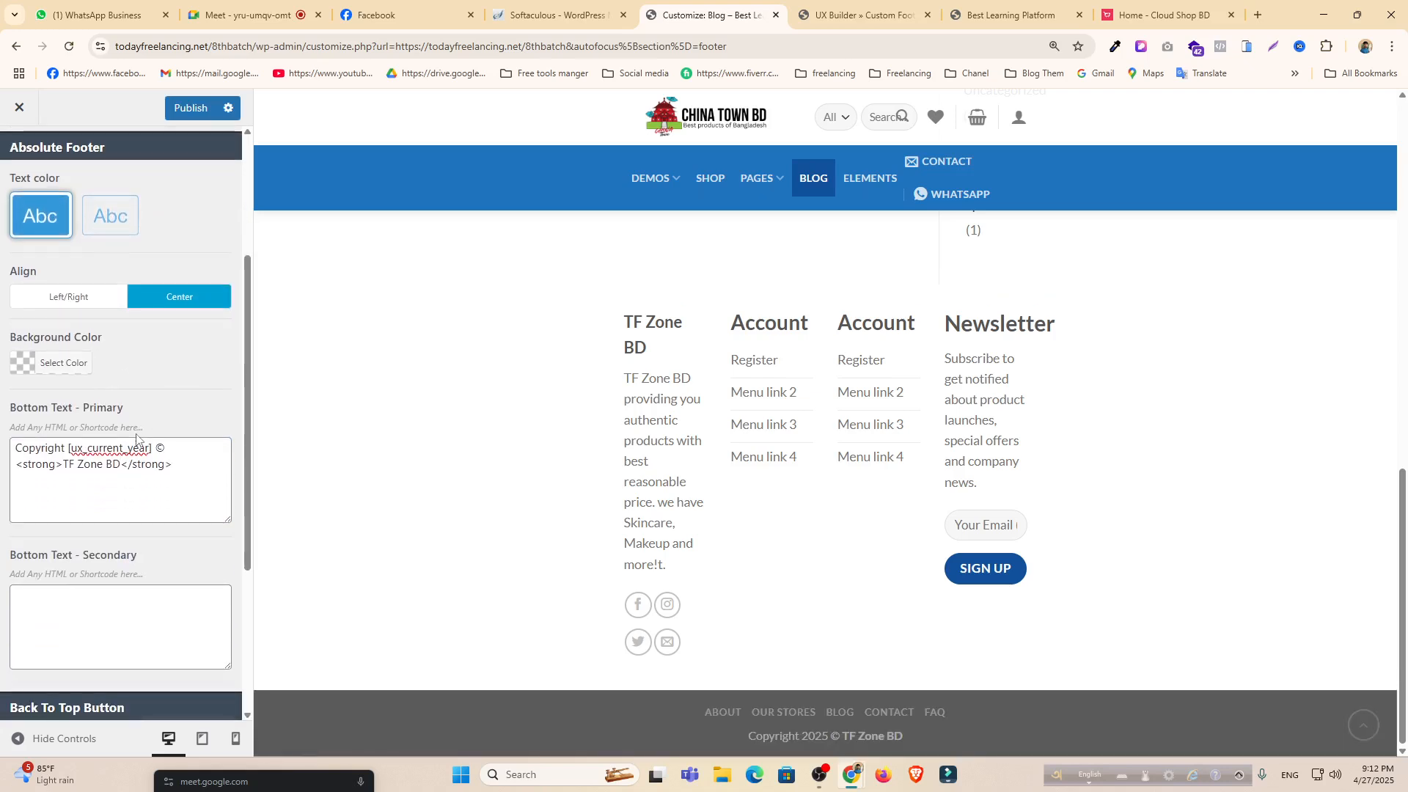
{"action": "left_click_drag", "start_coordinate": [175, 462], "coordinate": [0, 417]}
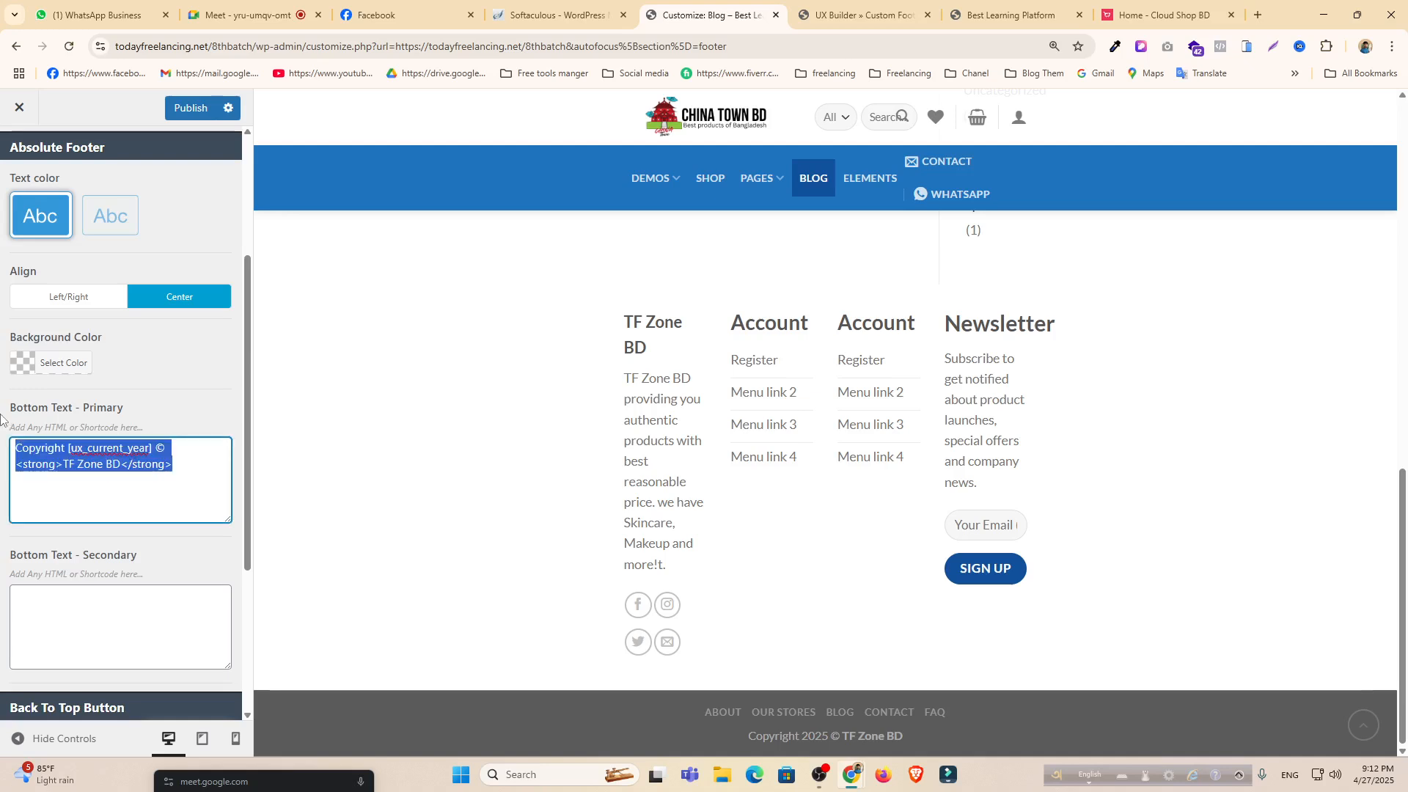
{"action": "key", "text": "BackSpace"}
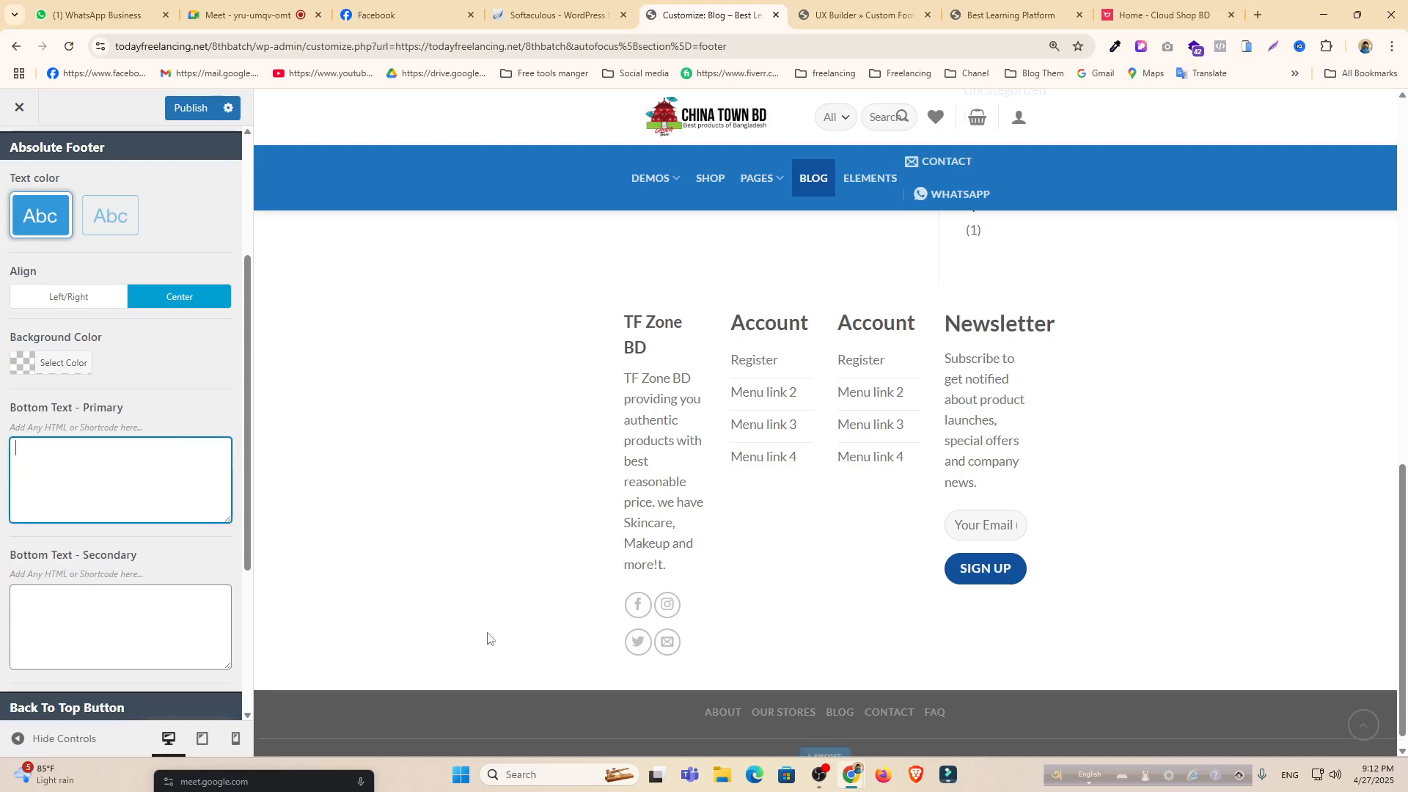
{"action": "scroll", "coordinate": [147, 418], "scroll_direction": "down", "scroll_amount": 3}
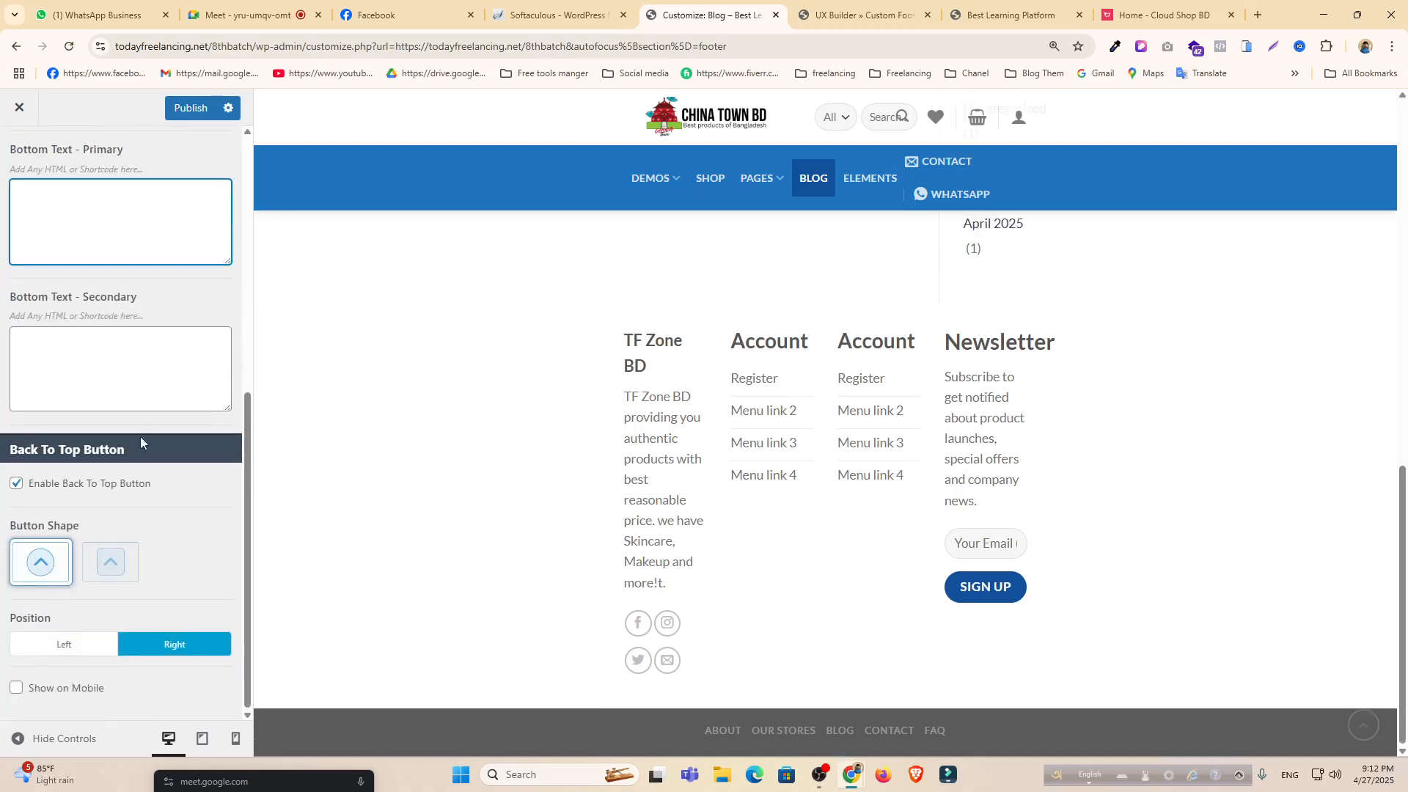
{"action": "left_click", "coordinate": [16, 483]}
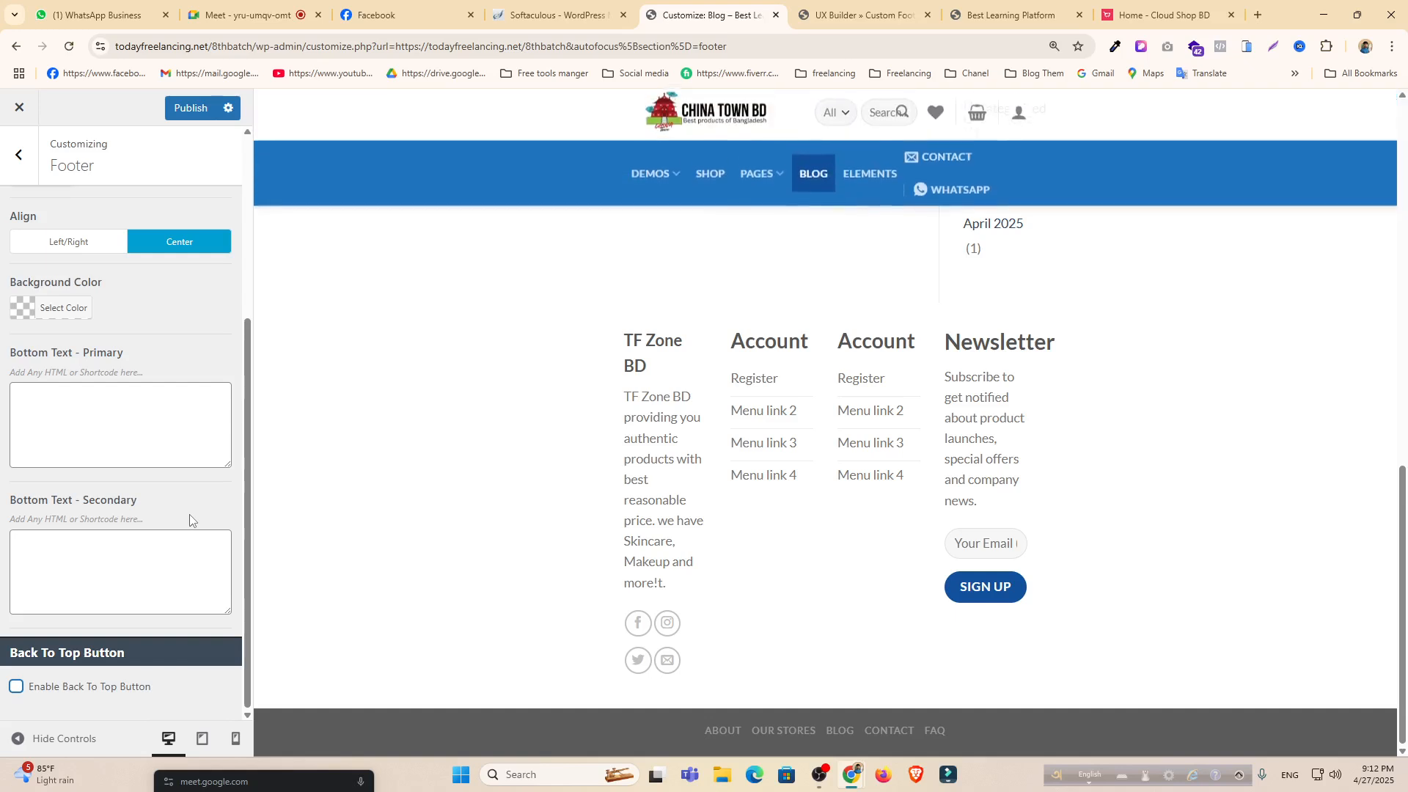
Review the custom footer block choices and the absolute footer's text, alignment and background settings.
{"action": "scroll", "coordinate": [179, 517], "scroll_direction": "up", "scroll_amount": 3}
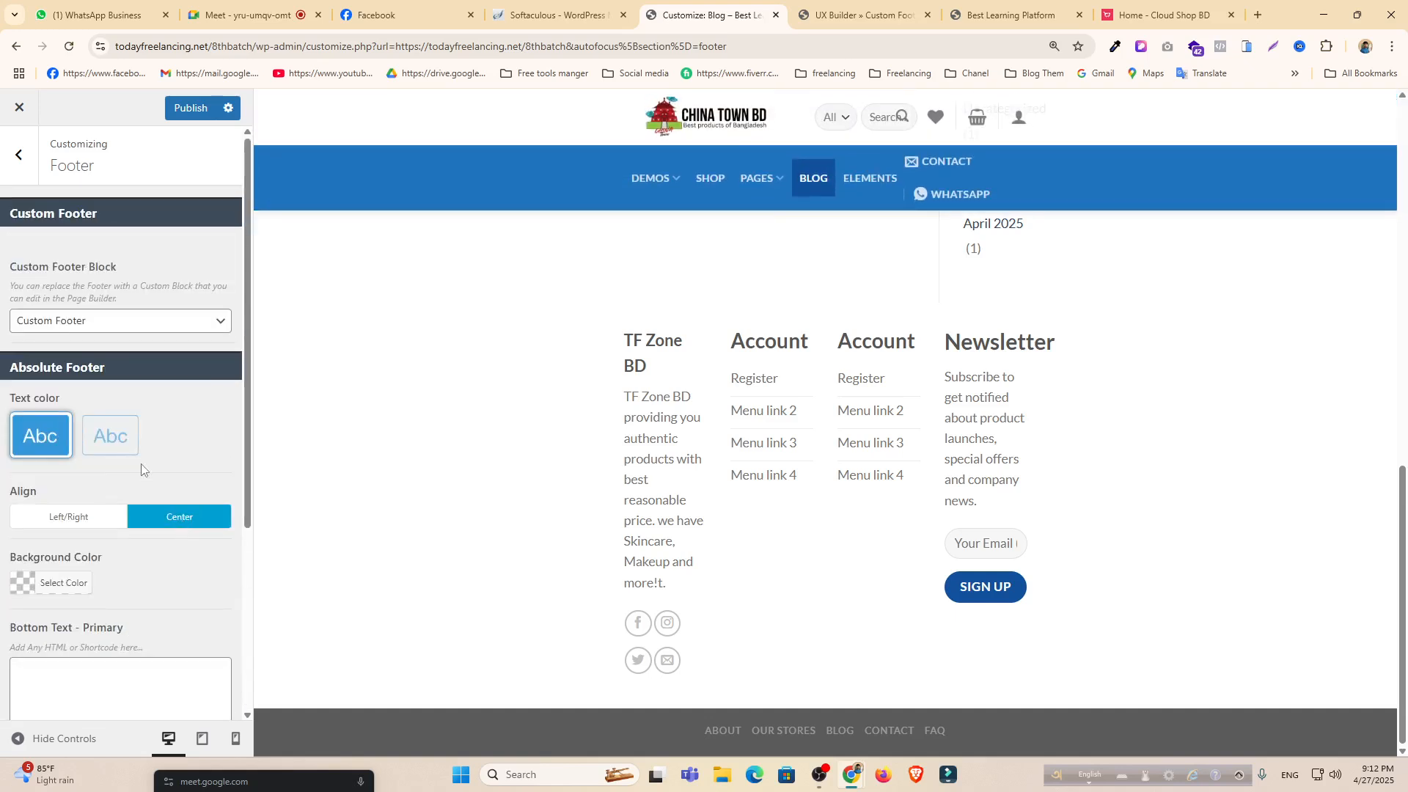
{"action": "left_click", "coordinate": [116, 323]}
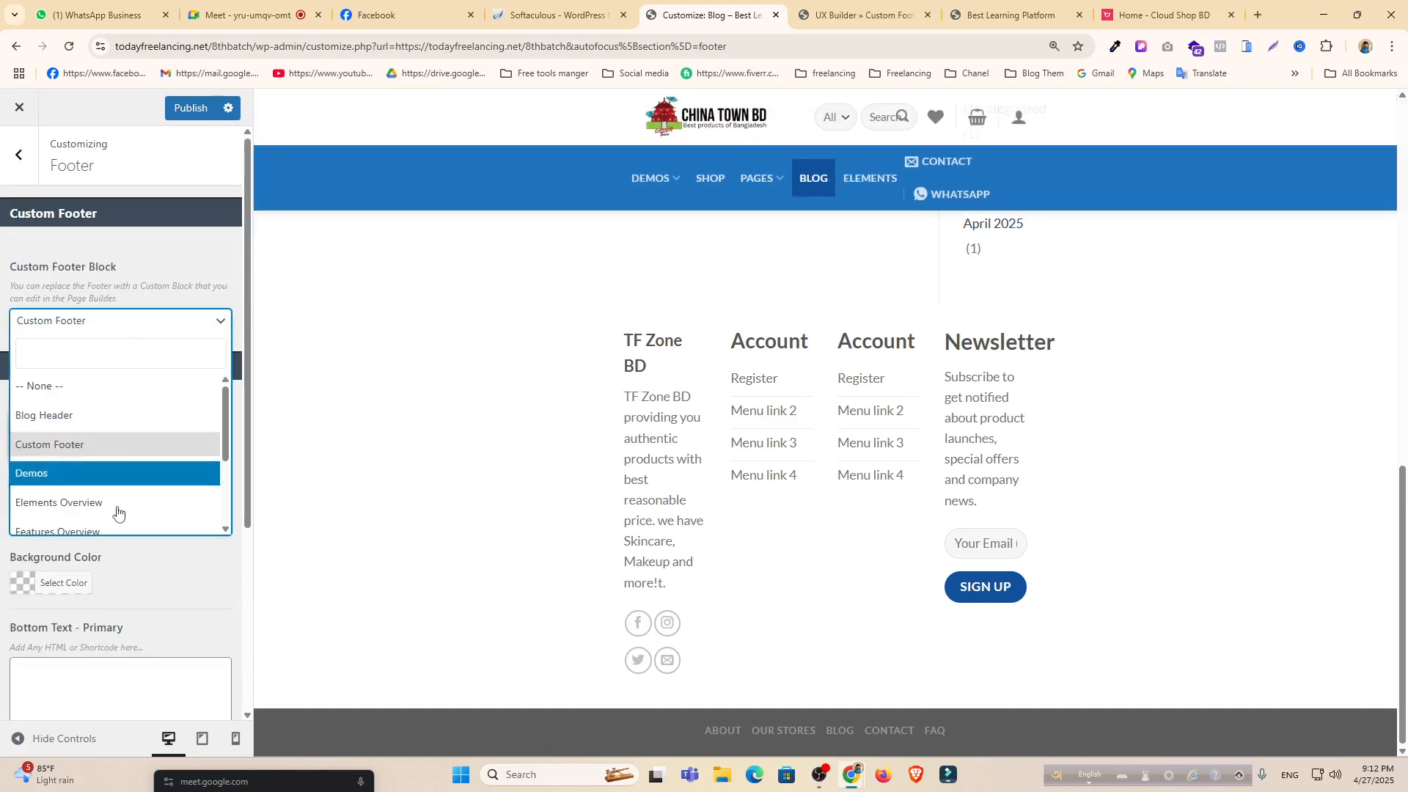
{"action": "left_click", "coordinate": [185, 587]}
{"action": "scroll", "coordinate": [154, 543], "scroll_direction": "down", "scroll_amount": 2}
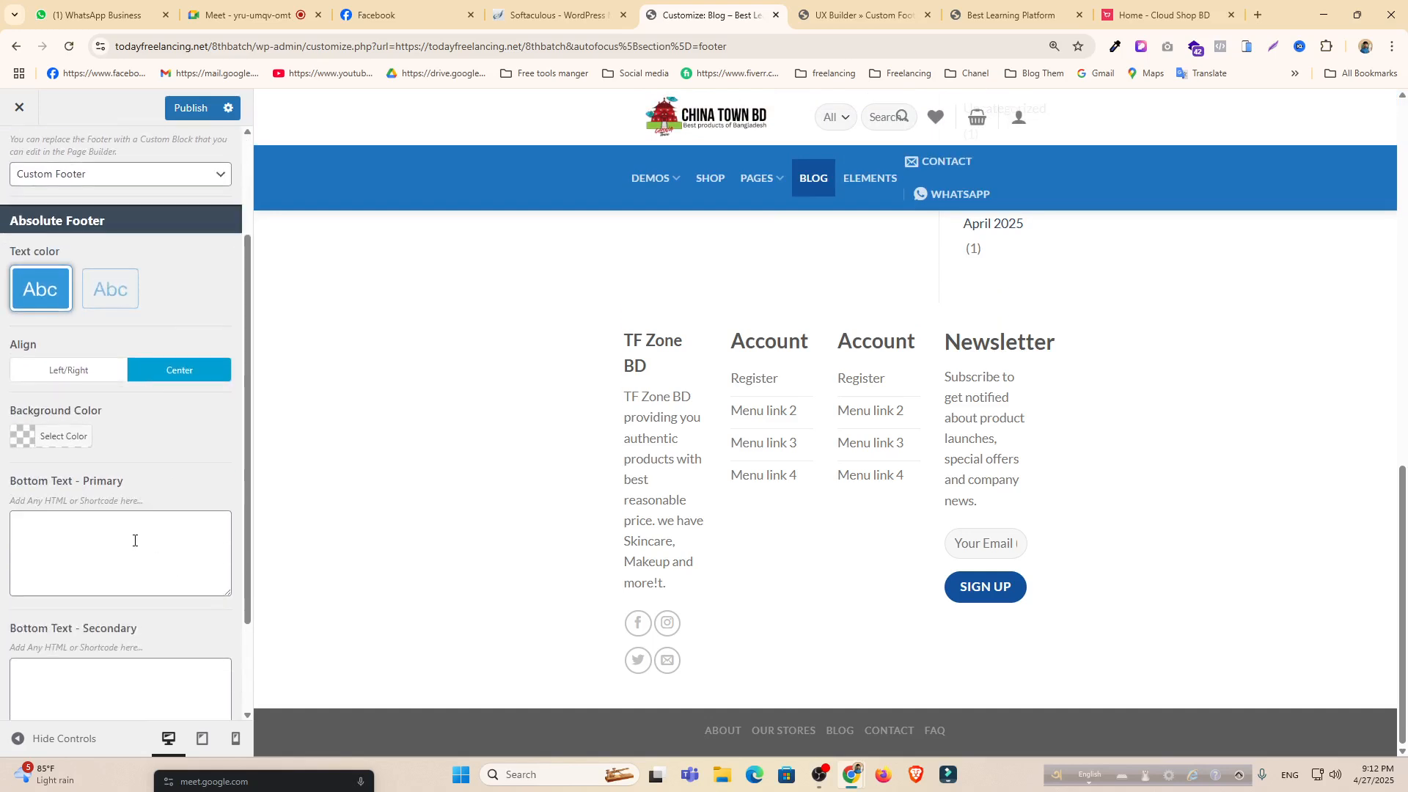
{"action": "scroll", "coordinate": [152, 484], "scroll_direction": "down", "scroll_amount": 2}
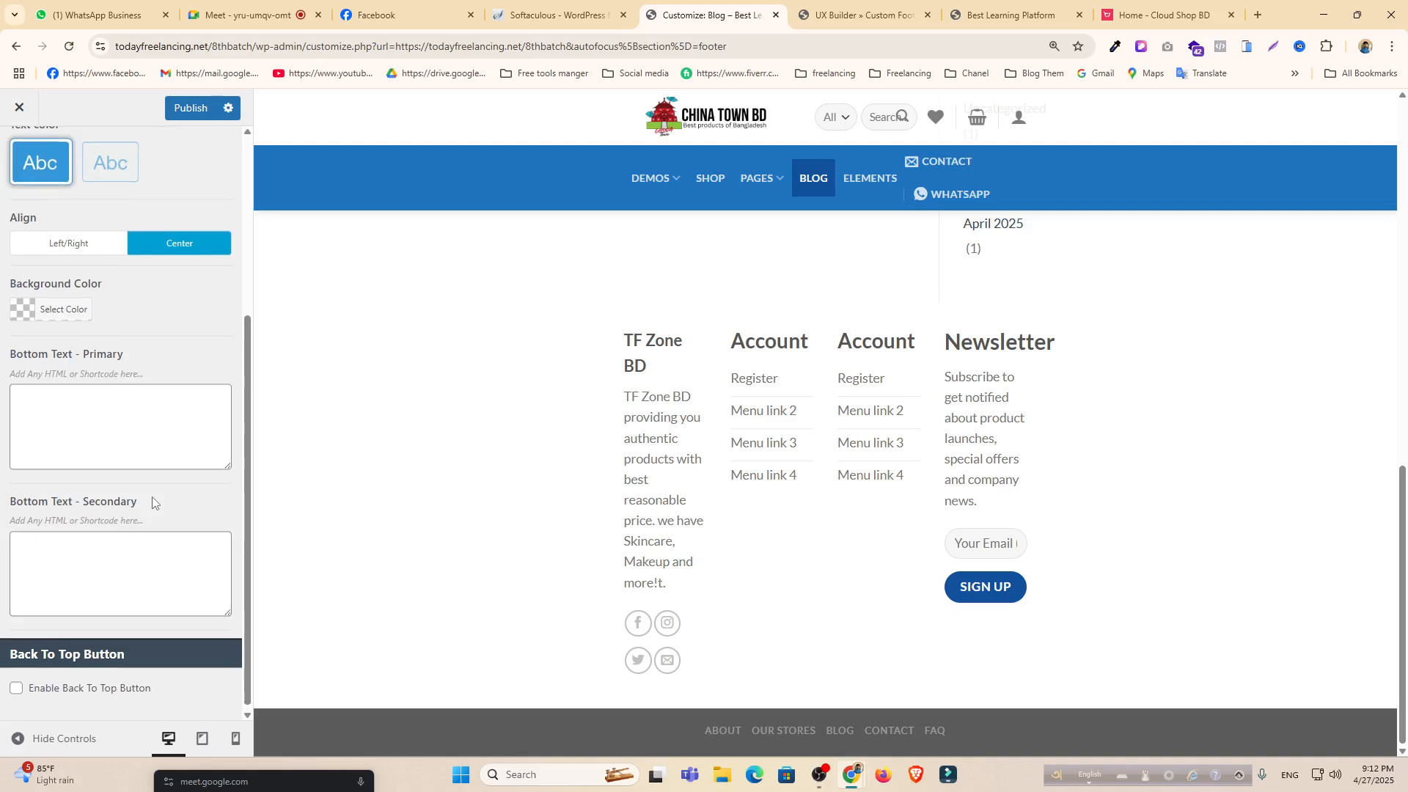
{"action": "scroll", "coordinate": [153, 491], "scroll_direction": "up", "scroll_amount": 3}
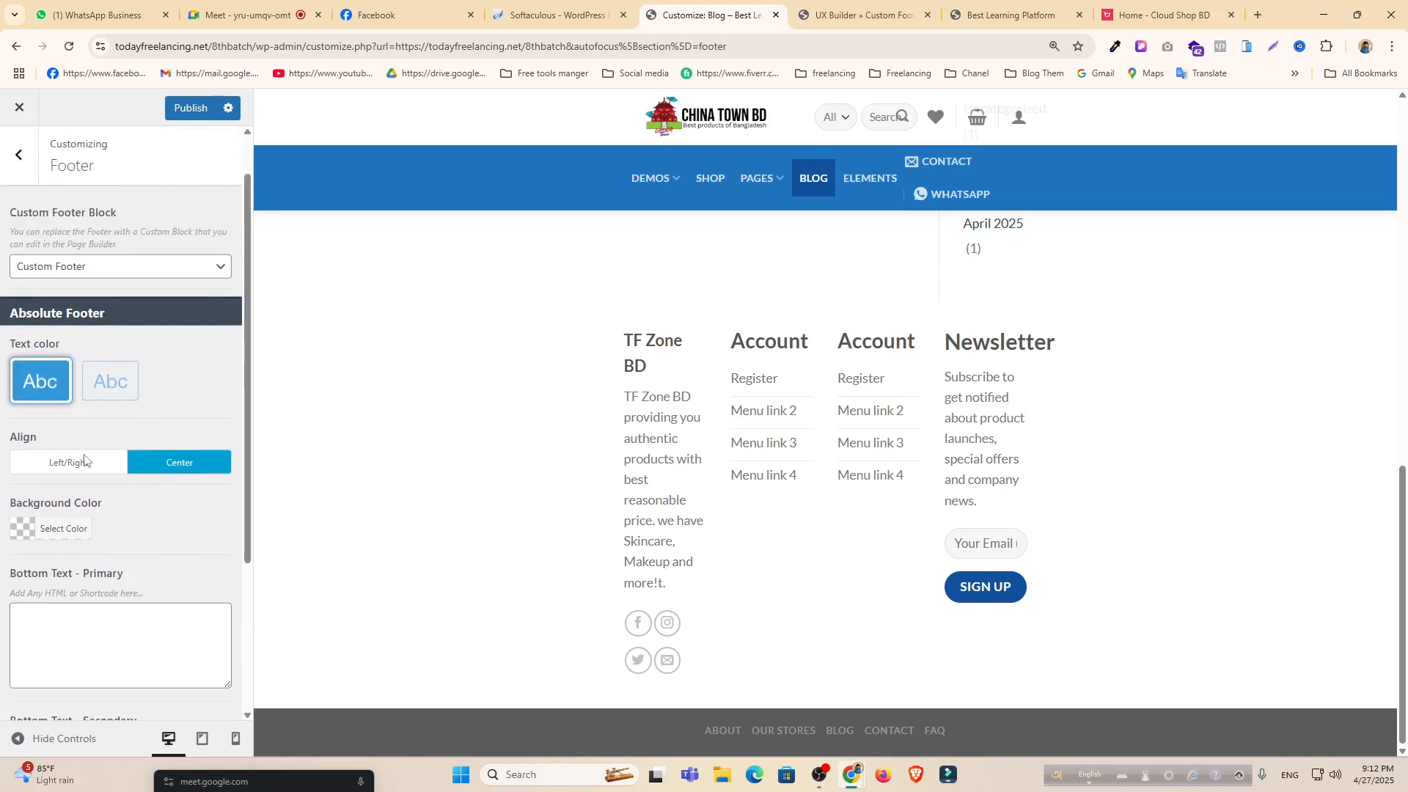
{"action": "scroll", "coordinate": [117, 321], "scroll_direction": "up", "scroll_amount": 1}
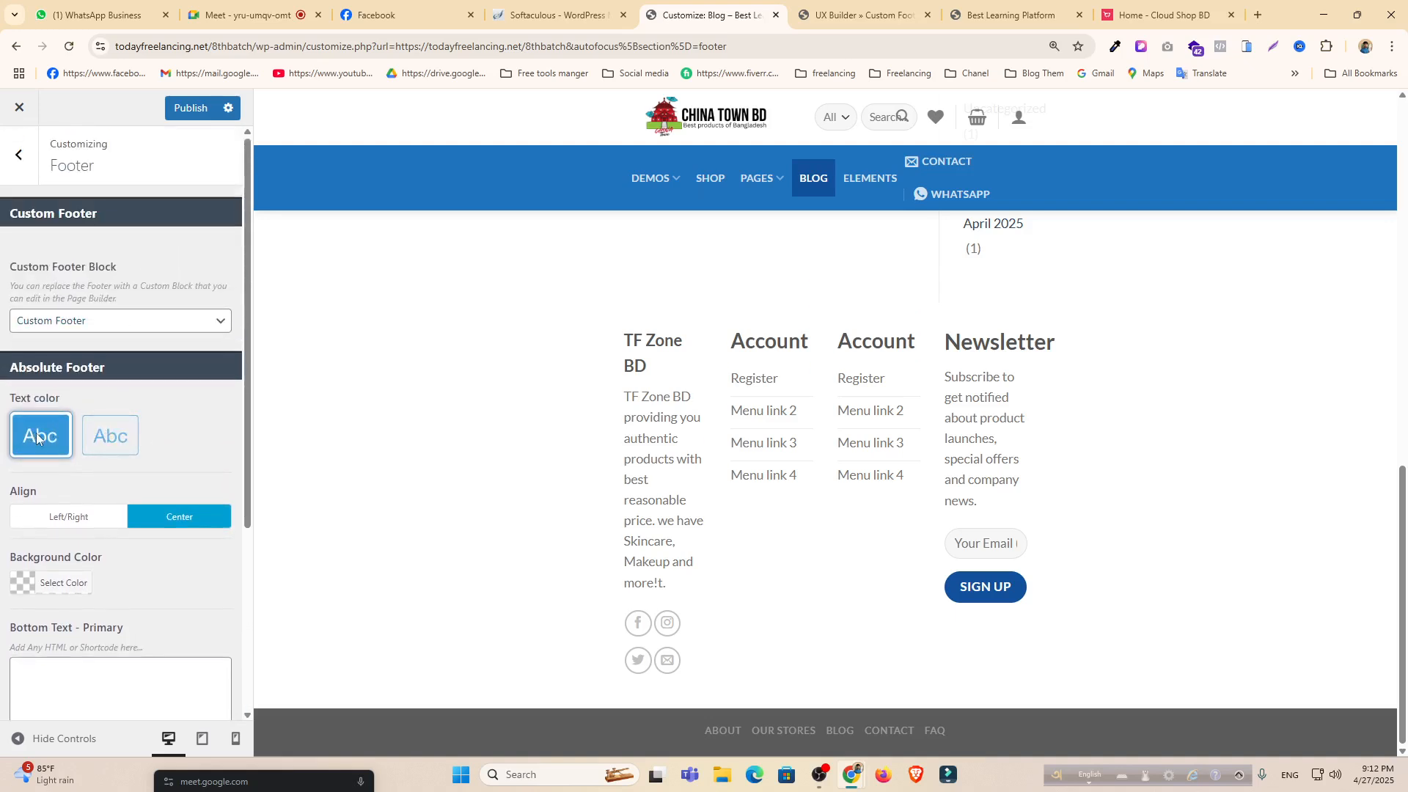
Set the absolute footer's background color to white (#ffffff) and publish the changes.
{"action": "scroll", "coordinate": [44, 579], "scroll_direction": "down", "scroll_amount": 1}
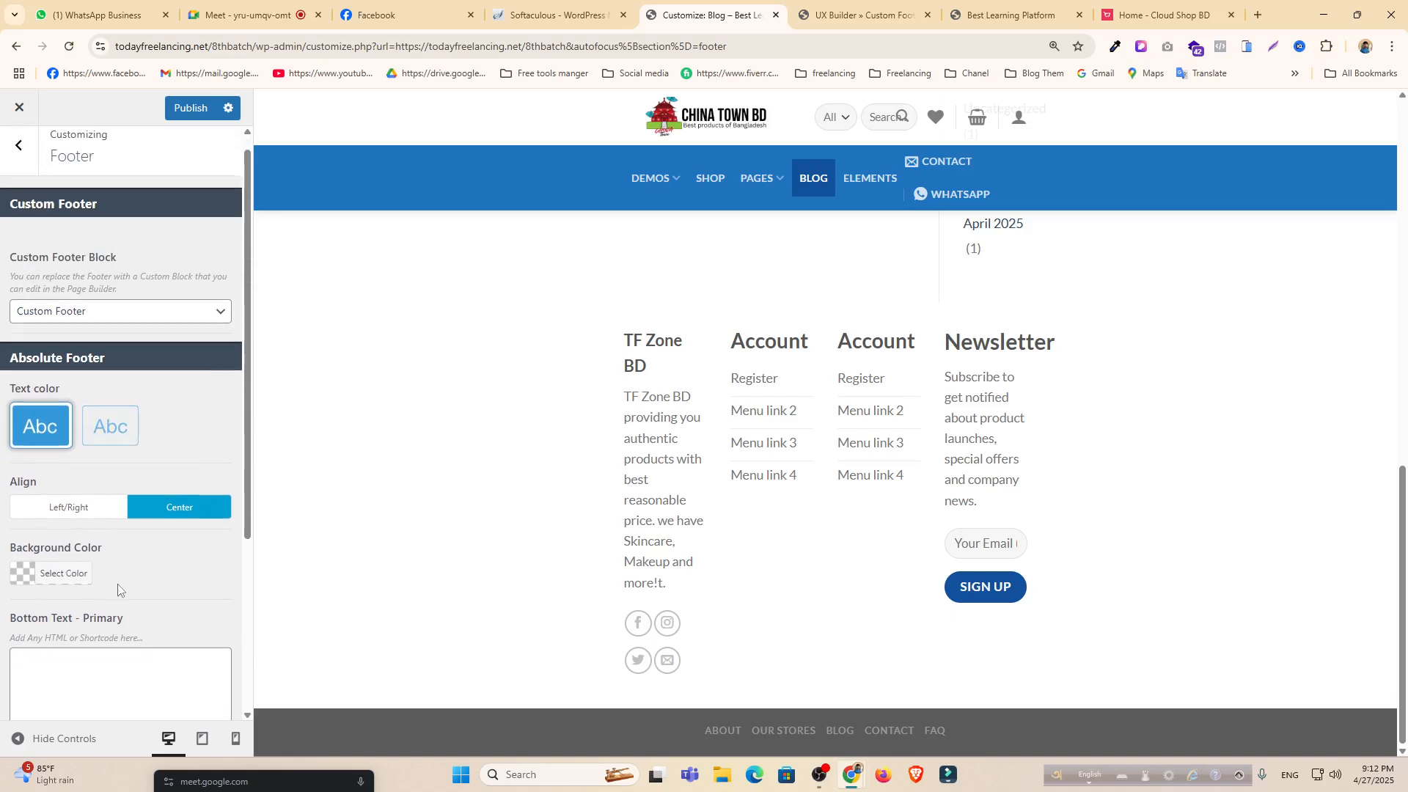
{"action": "left_click", "coordinate": [24, 514]}
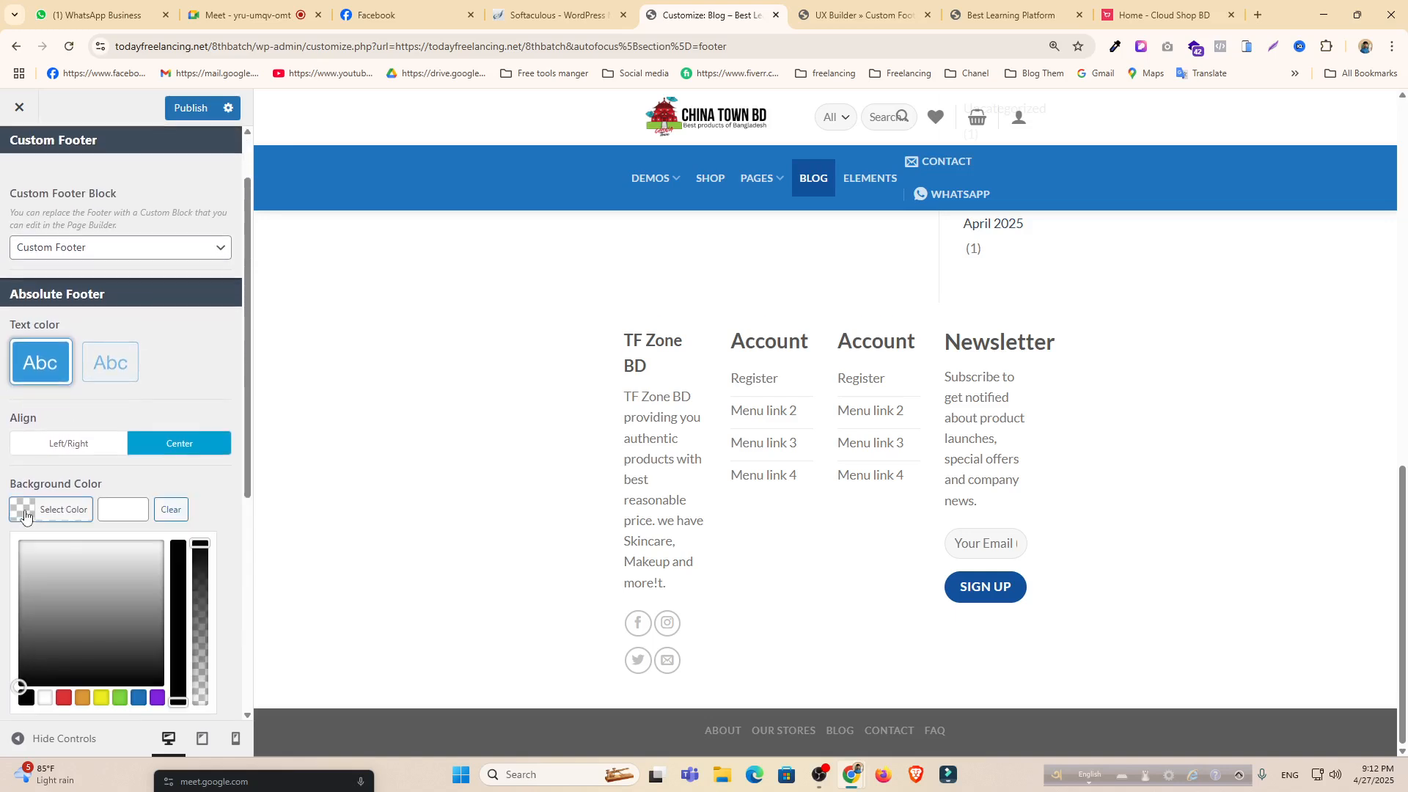
{"action": "left_click", "coordinate": [90, 560]}
{"action": "left_click", "coordinate": [201, 492]}
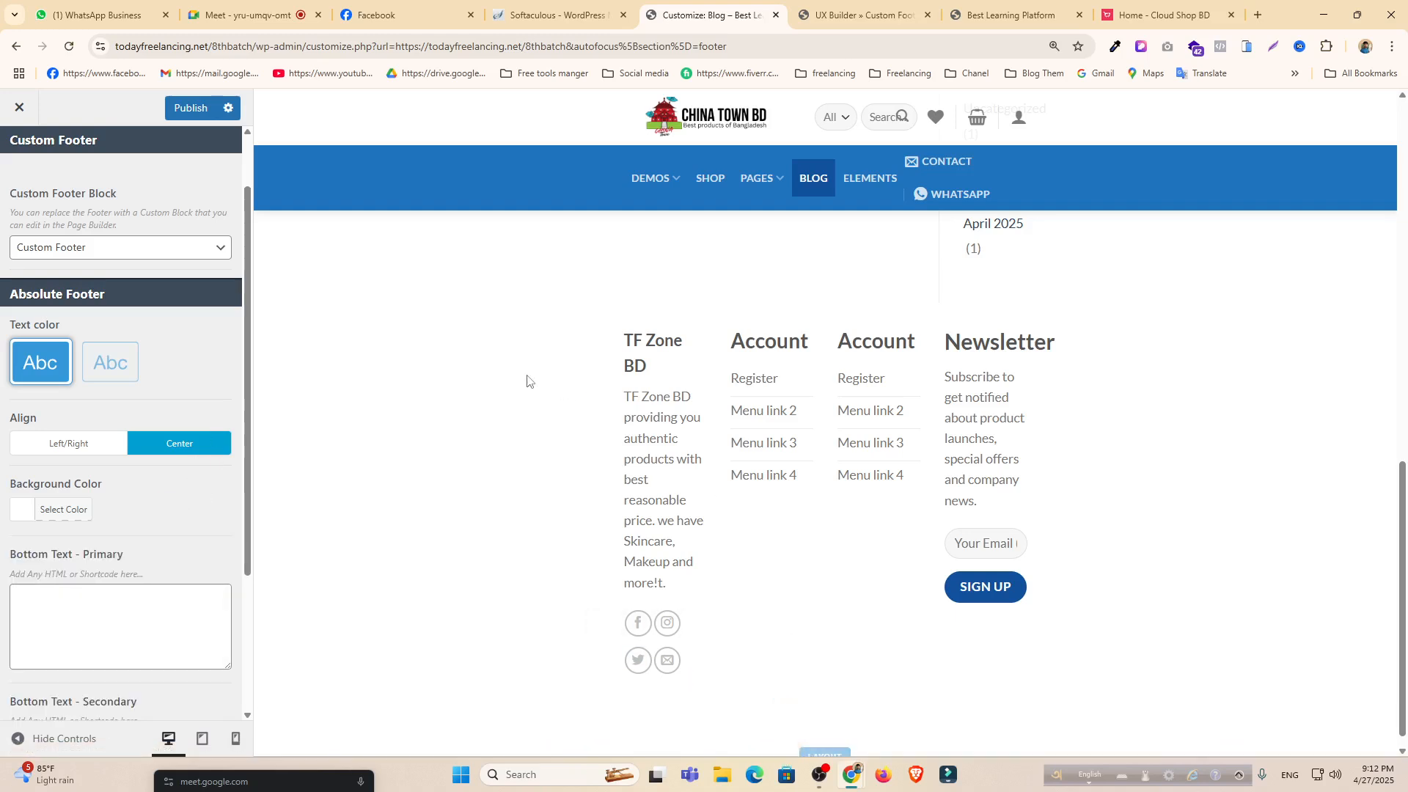
{"action": "left_click", "coordinate": [173, 115]}
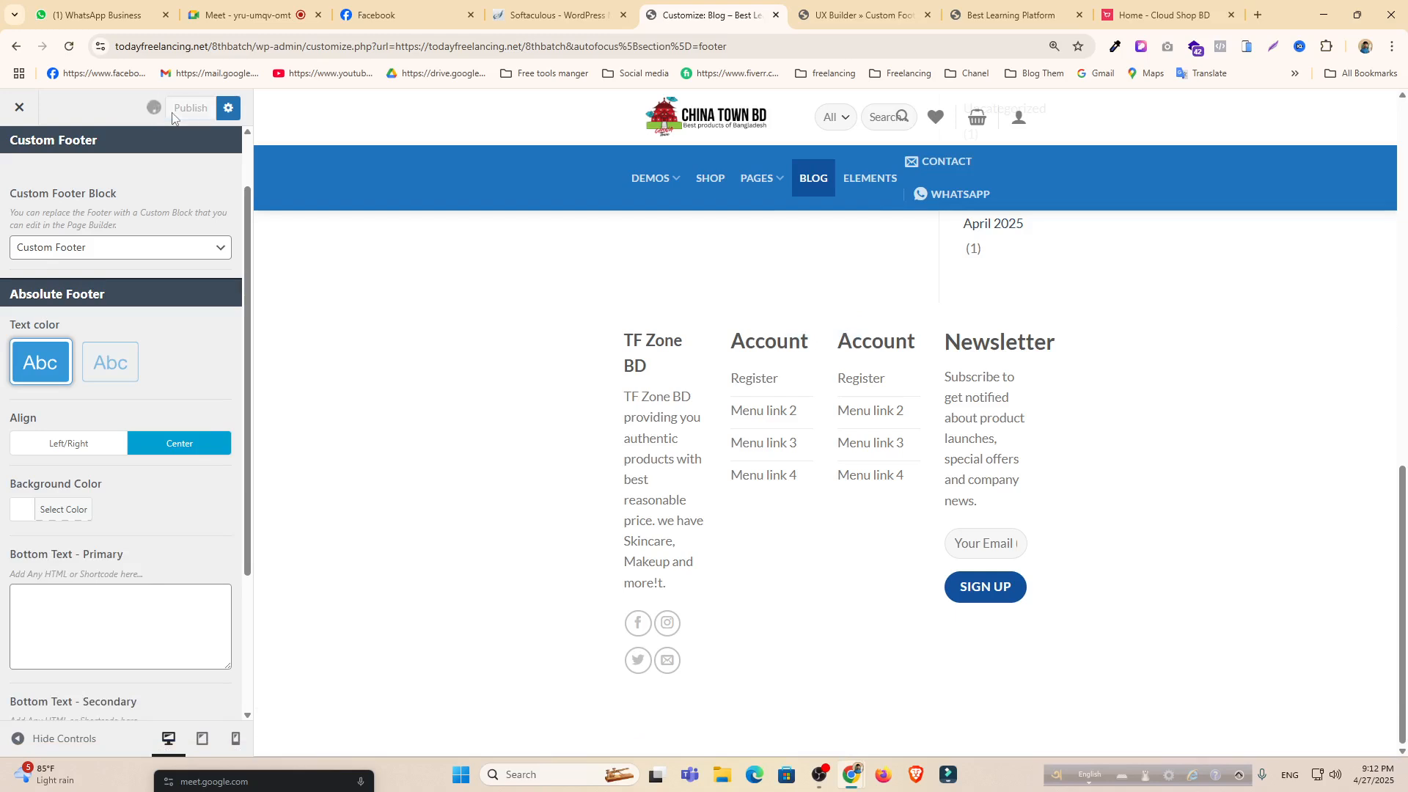
Reload the customizer and set the absolute footer's alignment to Left/Right.
{"action": "left_click", "coordinate": [69, 47]}
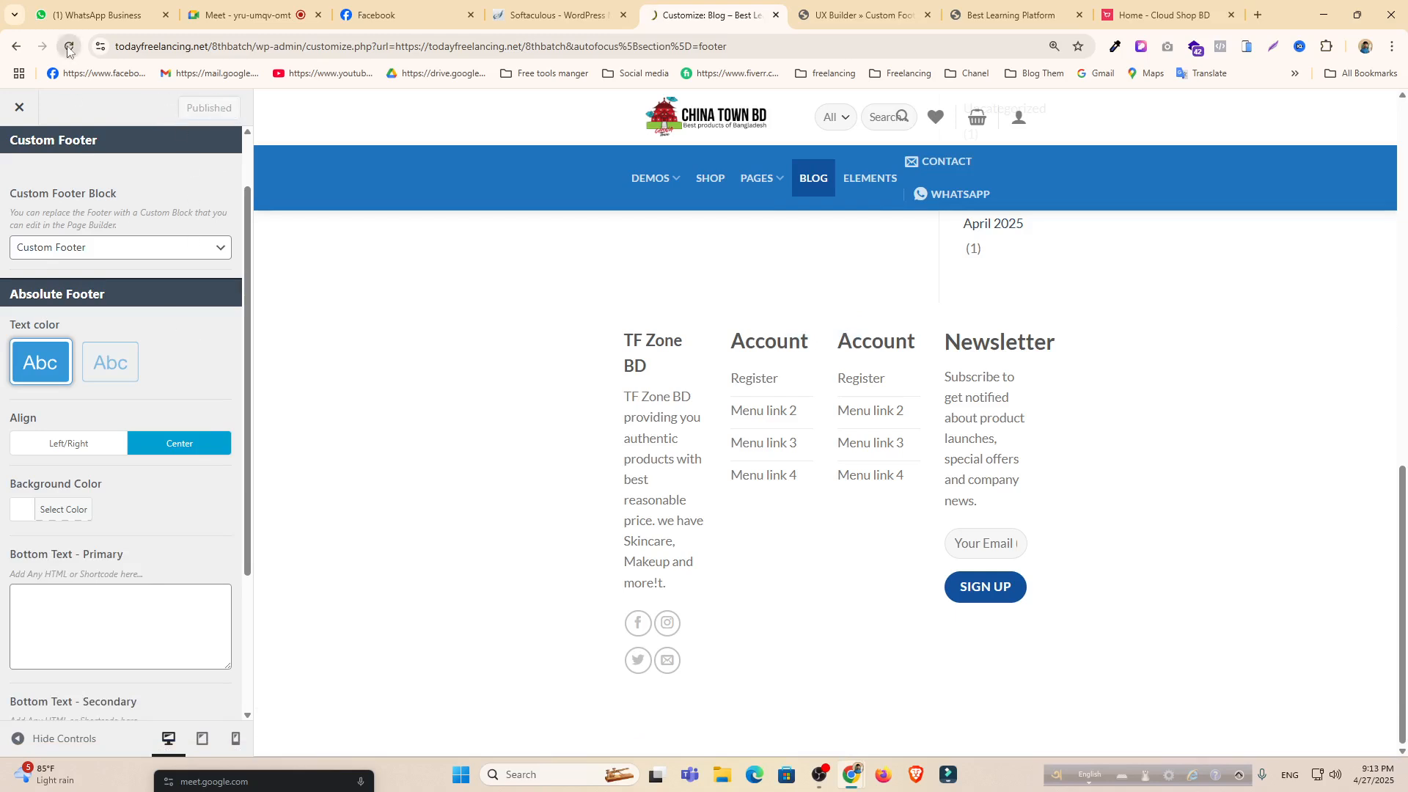
{"action": "left_click", "coordinate": [69, 49]}
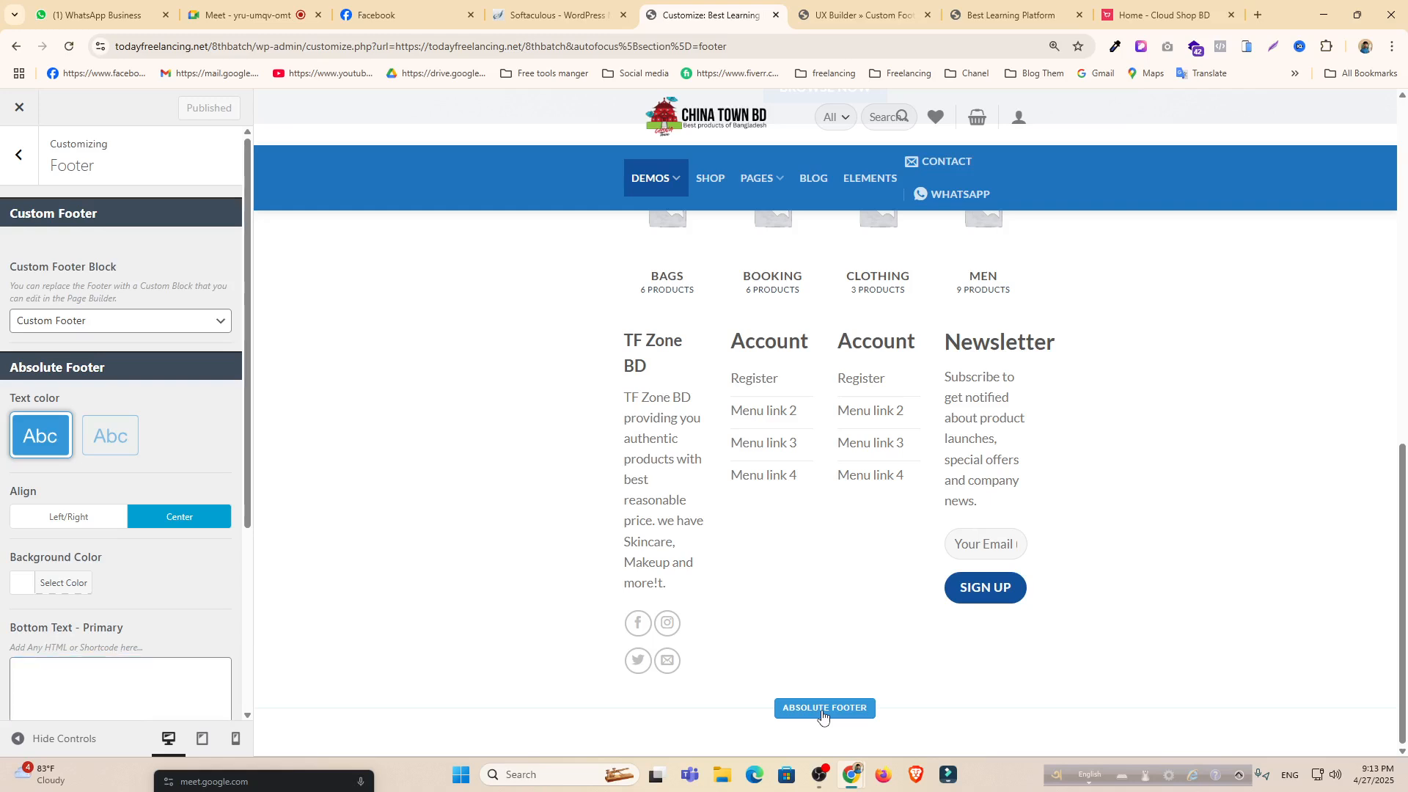
{"action": "left_click", "coordinate": [822, 715]}
{"action": "scroll", "coordinate": [86, 496], "scroll_direction": "down", "scroll_amount": 2}
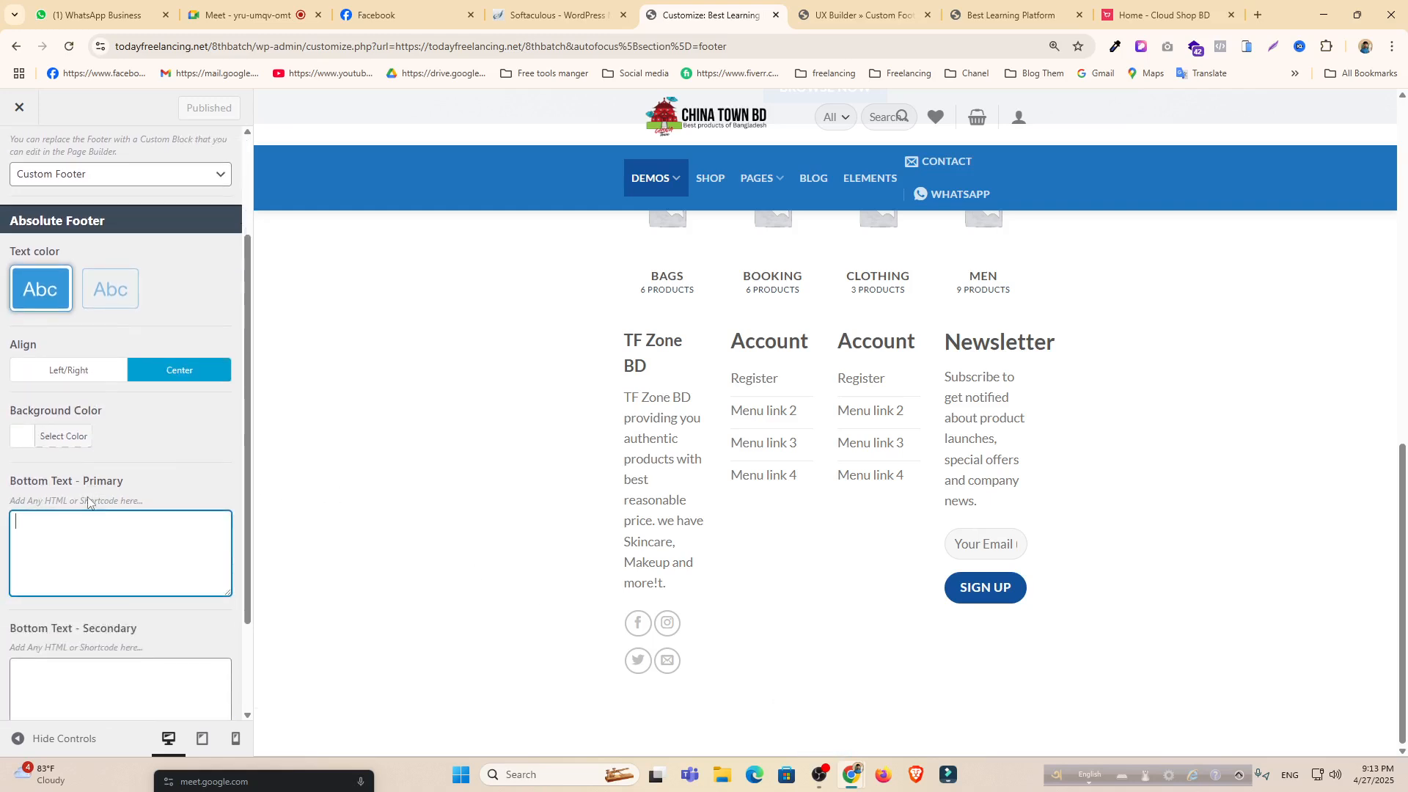
{"action": "left_click", "coordinate": [81, 374]}
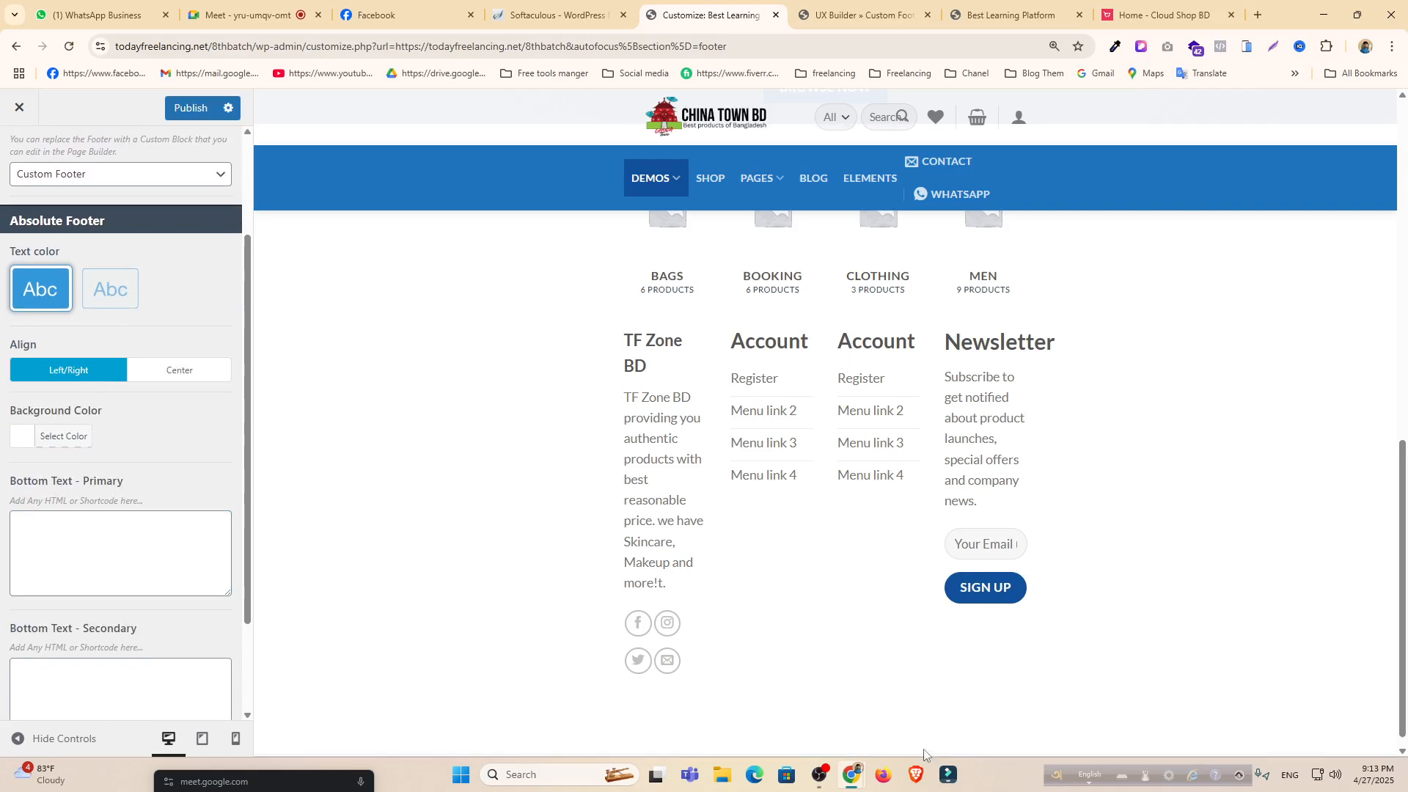
Make the absolute footer's background fully transparent with rgba(239,239,239,0) and publish the changes.
{"action": "left_click", "coordinate": [24, 435]}
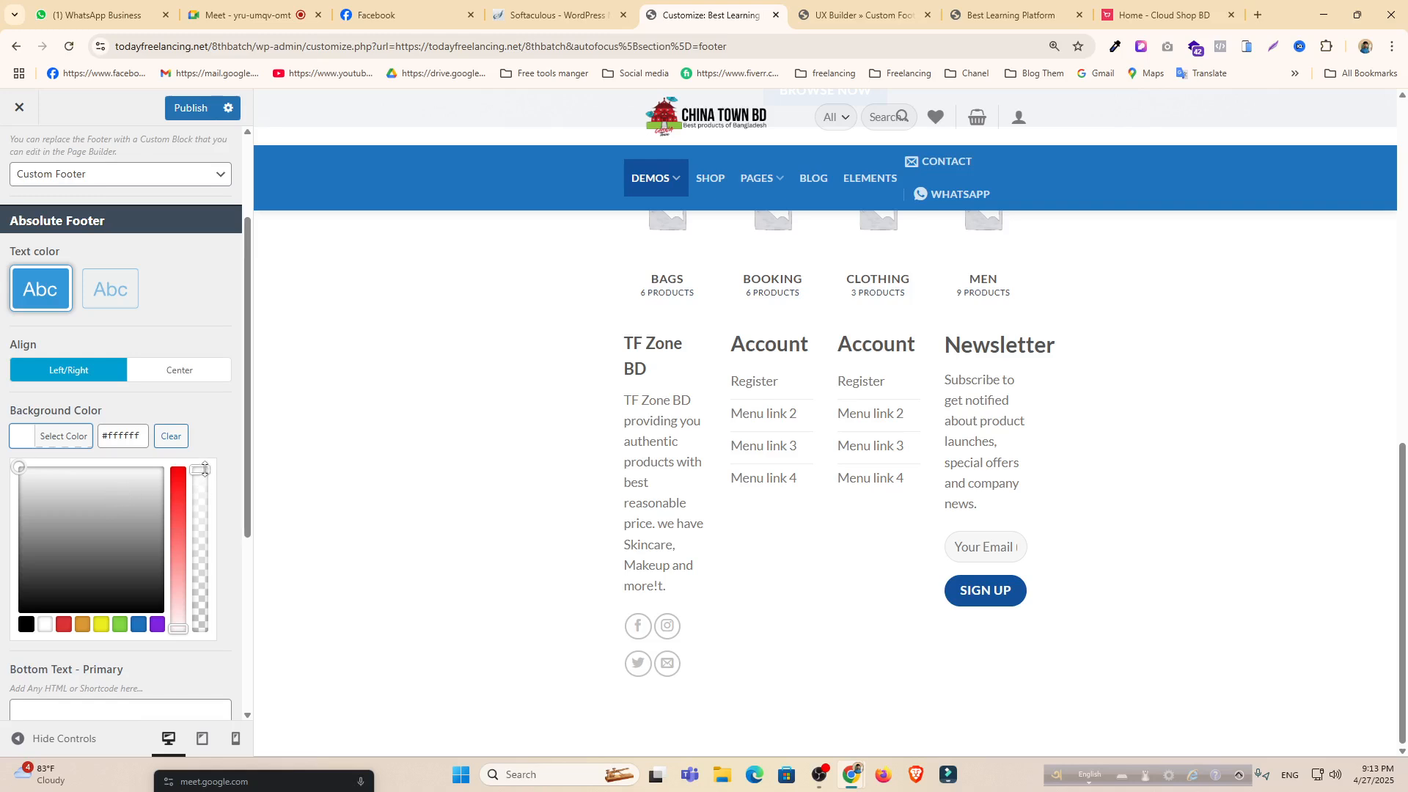
{"action": "left_click_drag", "start_coordinate": [205, 468], "coordinate": [227, 657]}
{"action": "scroll", "coordinate": [581, 601], "scroll_direction": "down", "scroll_amount": 2}
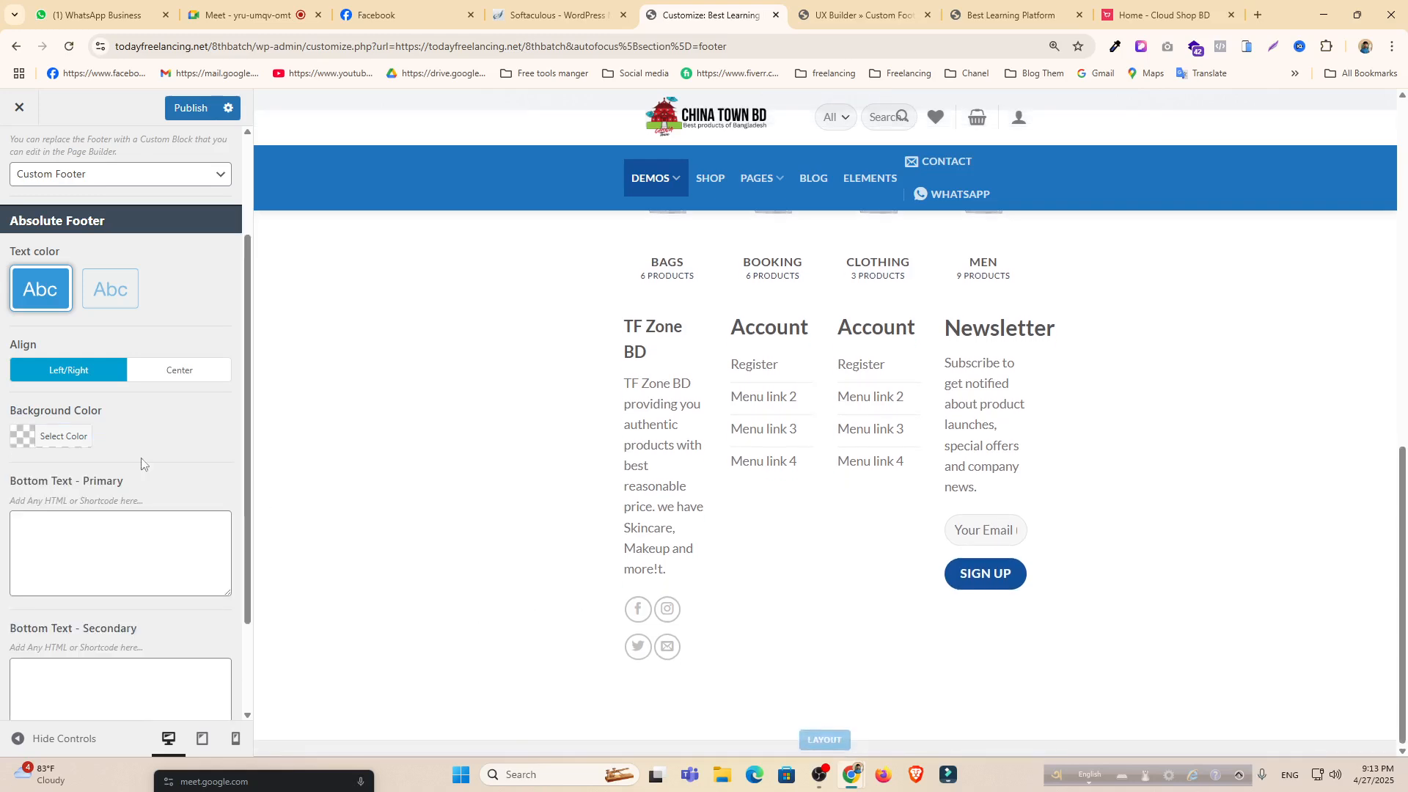
{"action": "left_click", "coordinate": [15, 440]}
{"action": "left_click_drag", "start_coordinate": [108, 589], "coordinate": [158, 586]}
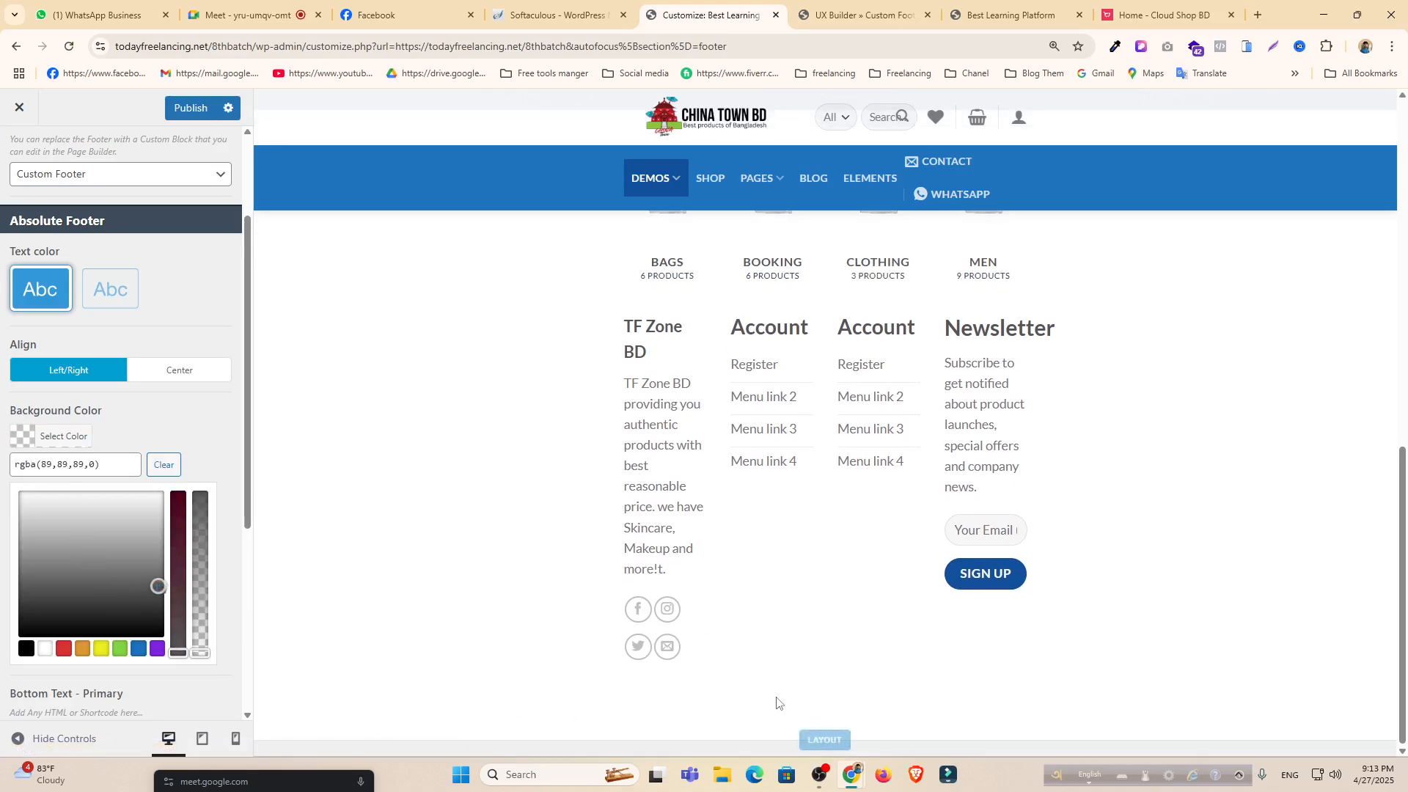
{"action": "left_click_drag", "start_coordinate": [142, 534], "coordinate": [146, 501]}
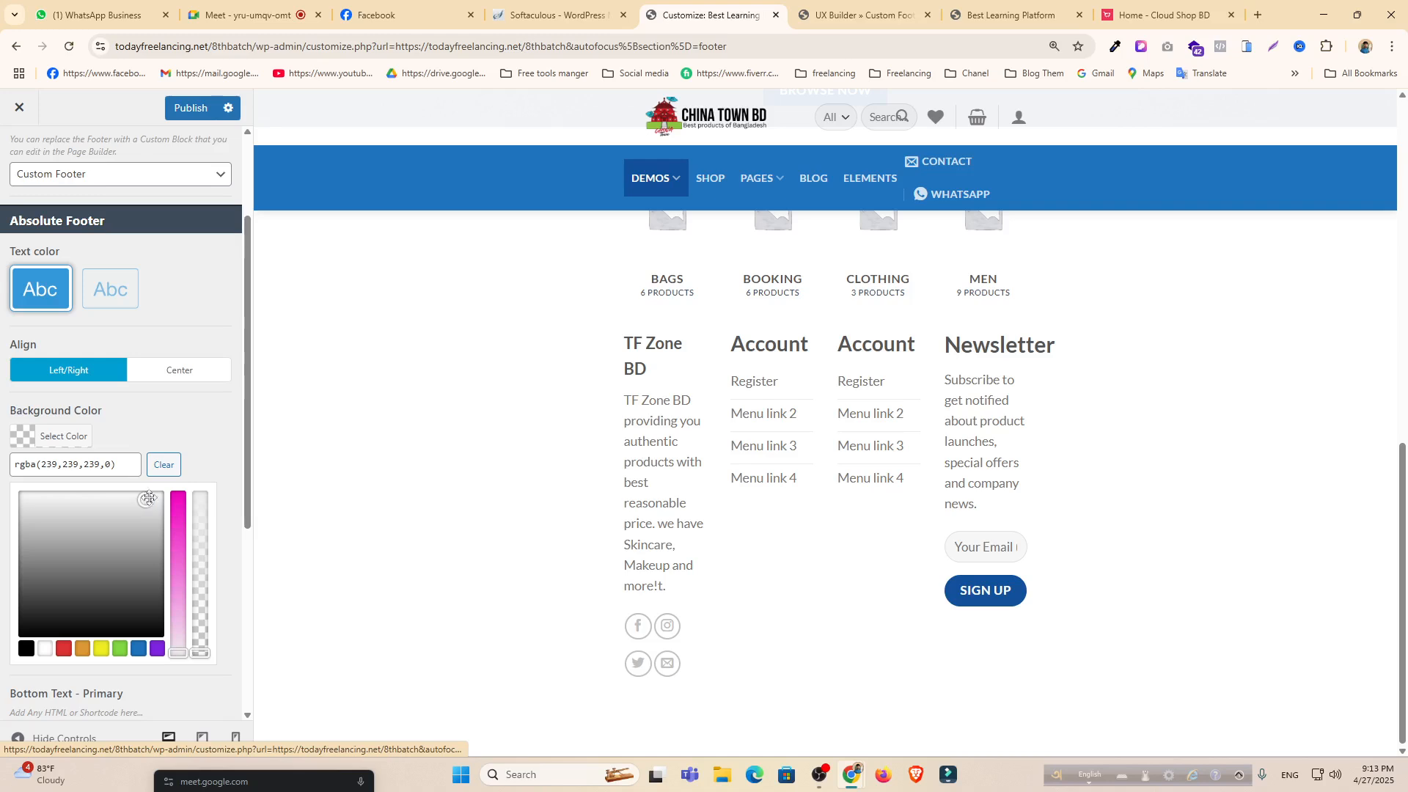
{"action": "left_click", "coordinate": [189, 109]}
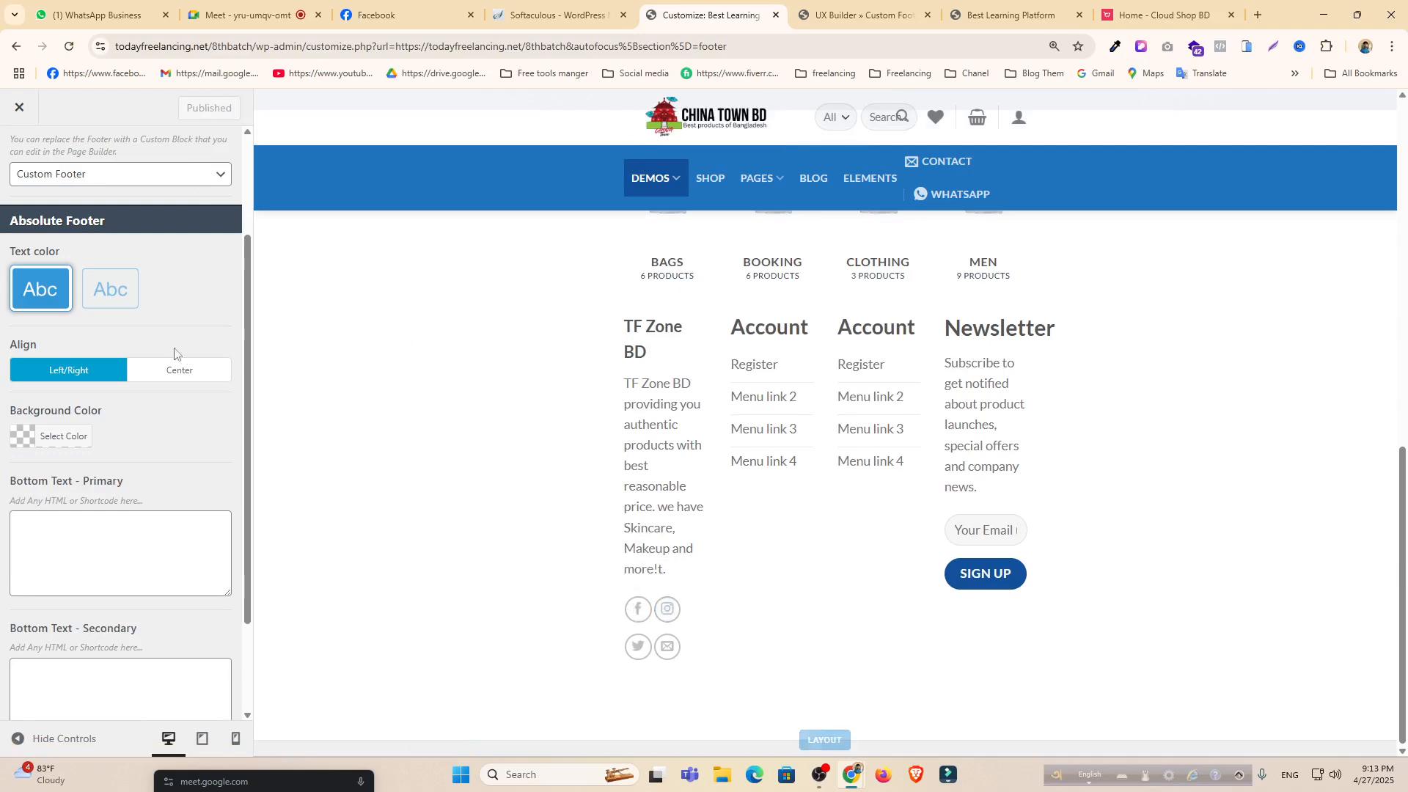
Open the site's Layout settings from the end of the page preview and select the container width value.
{"action": "scroll", "coordinate": [667, 380], "scroll_direction": "up", "scroll_amount": 10}
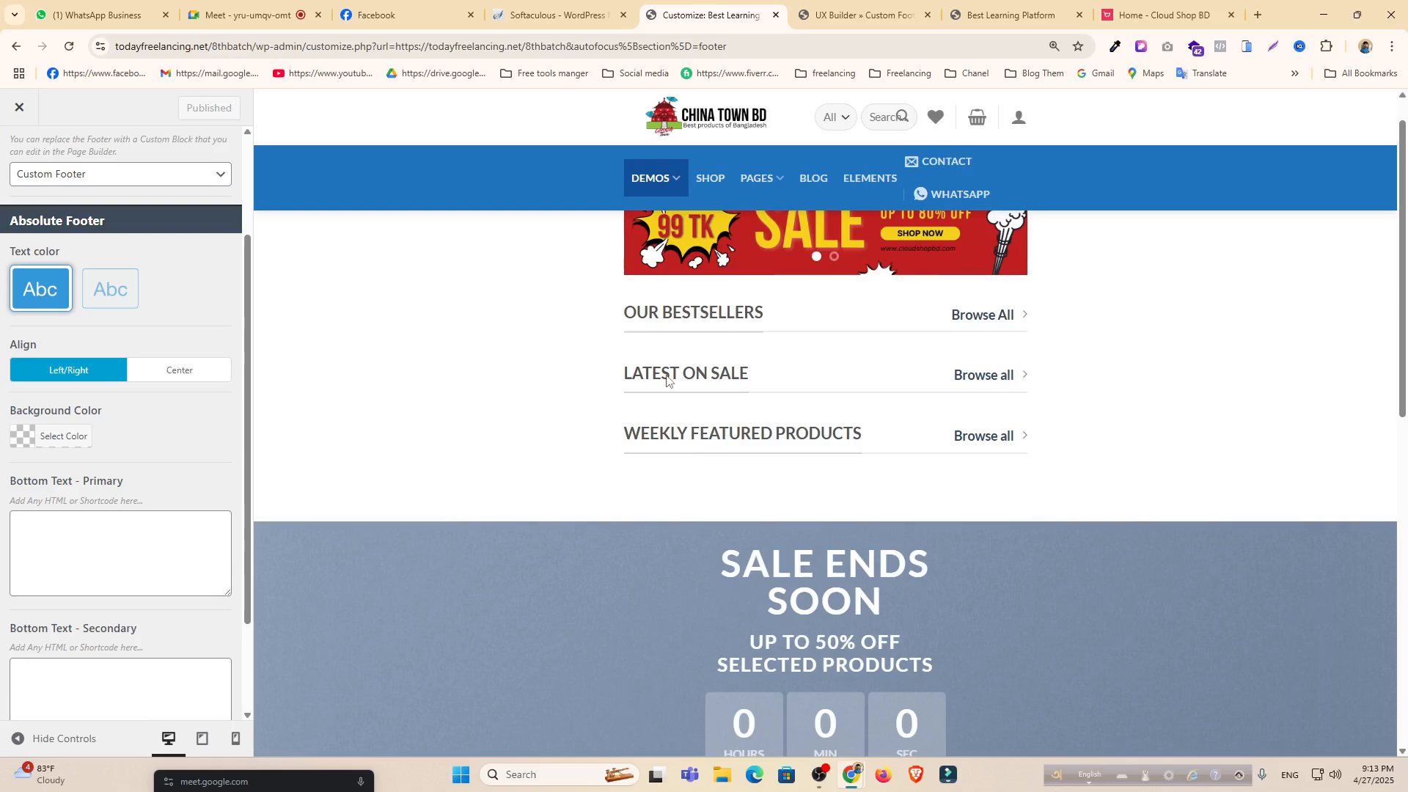
{"action": "scroll", "coordinate": [666, 379], "scroll_direction": "up", "scroll_amount": 1}
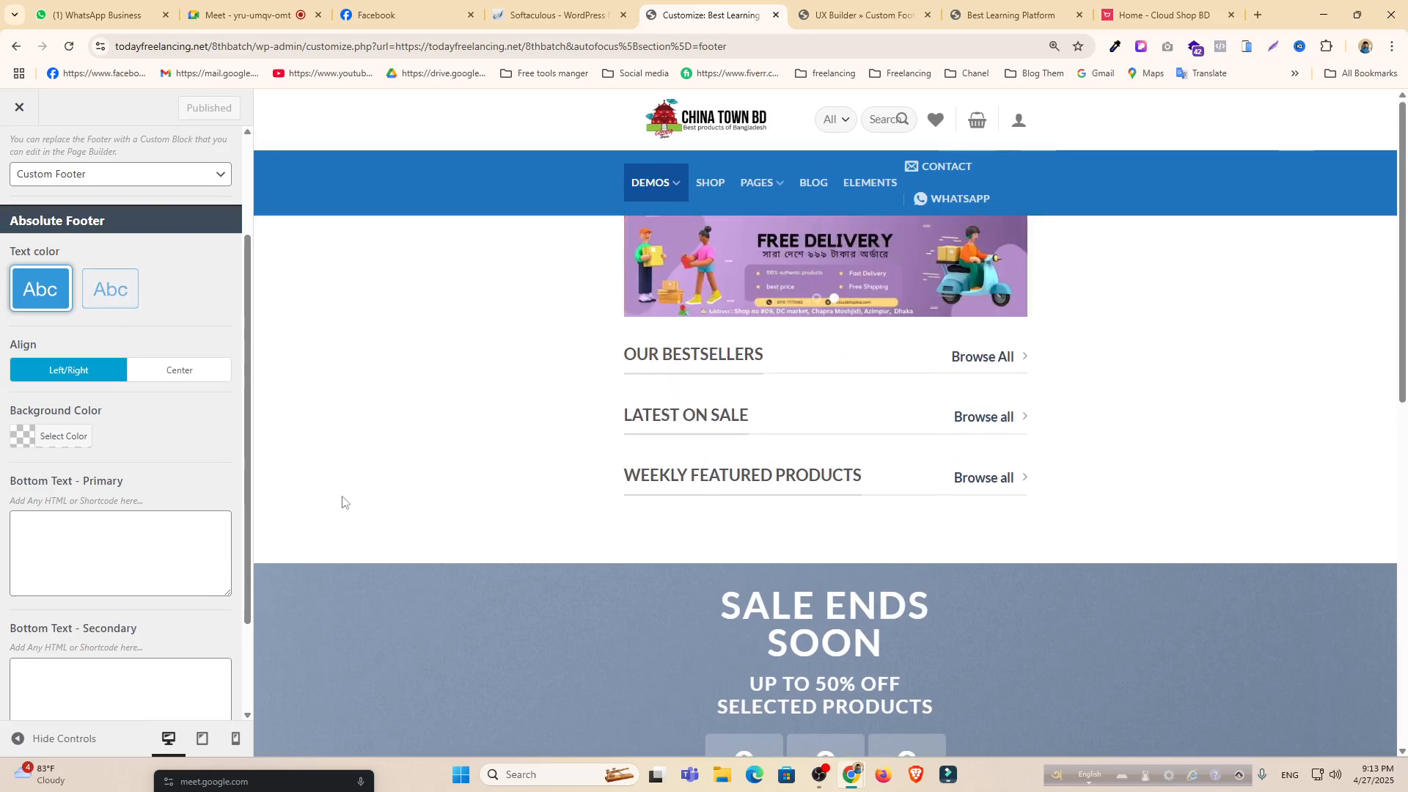
{"action": "scroll", "coordinate": [528, 525], "scroll_direction": "down", "scroll_amount": 10}
{"action": "left_click", "coordinate": [810, 738]}
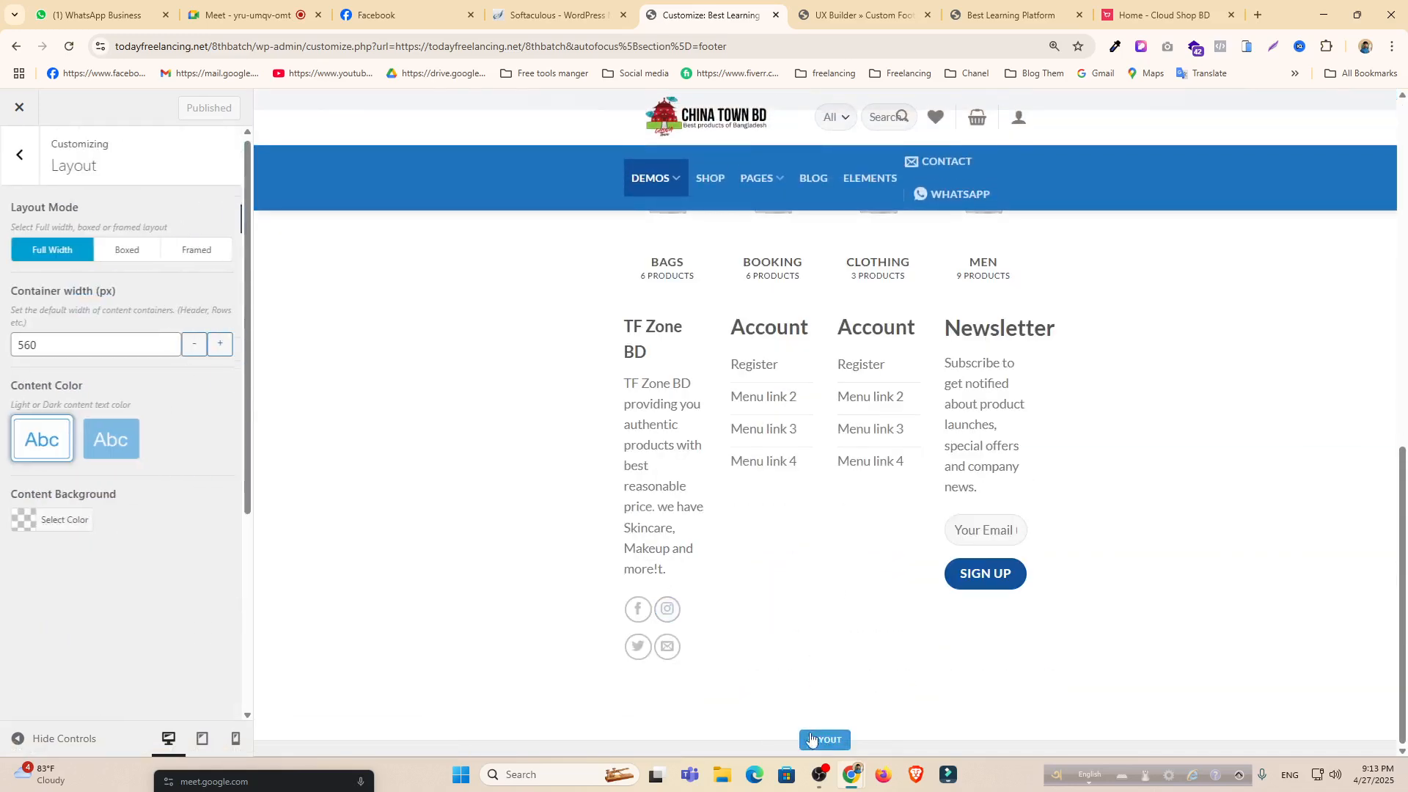
{"action": "left_click", "coordinate": [52, 334]}
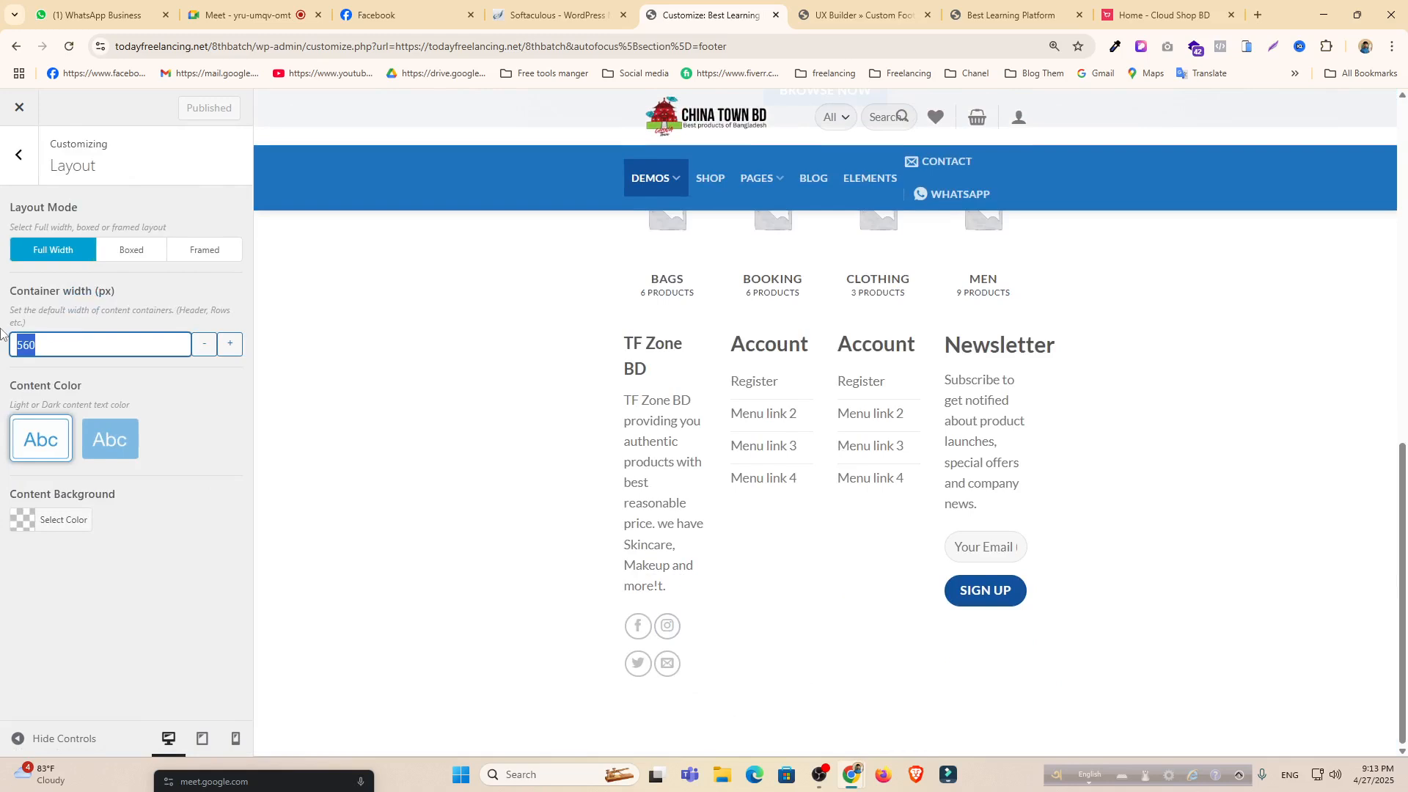
Raise the default content container width in increments to 620 px.
{"action": "left_click", "coordinate": [230, 344]}
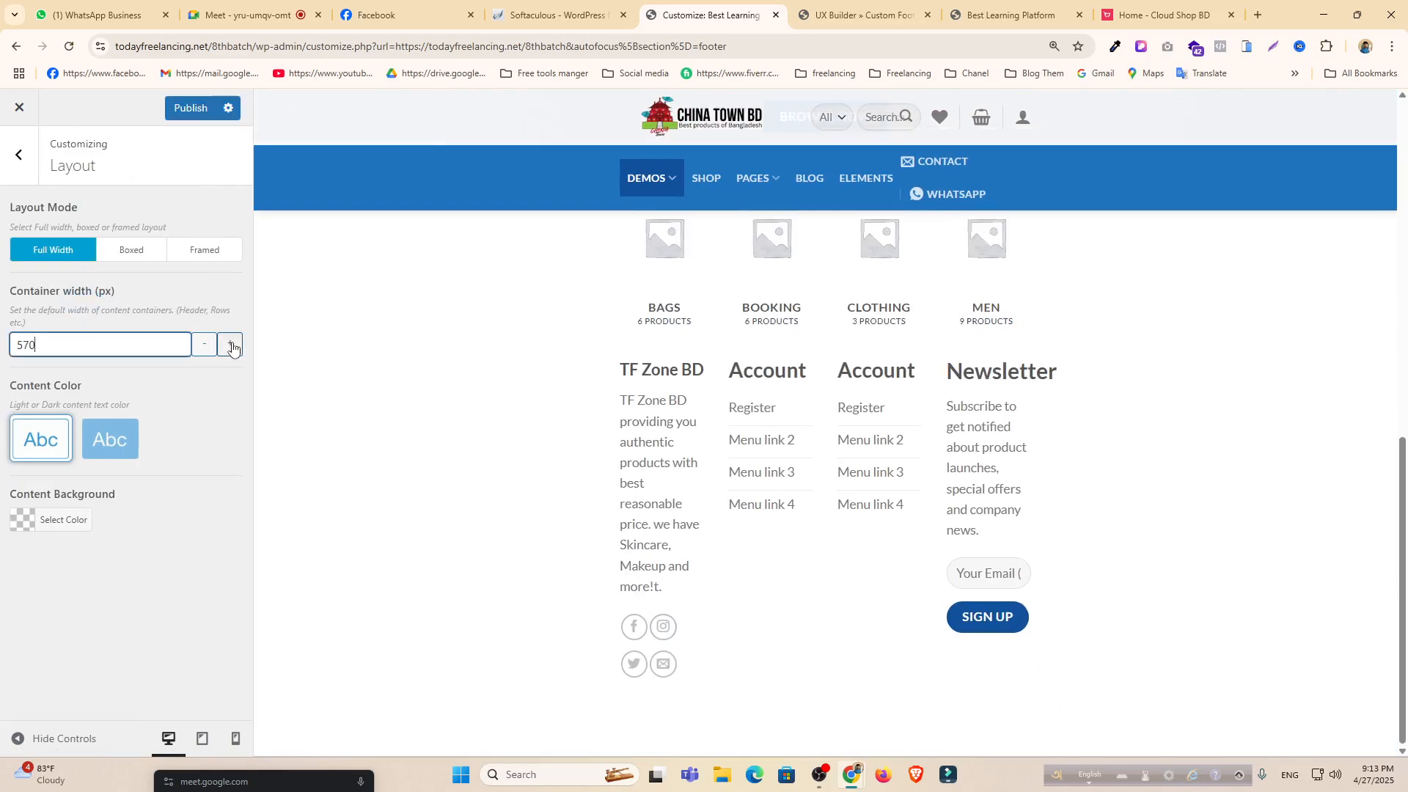
{"action": "left_click", "coordinate": [232, 345]}
{"action": "left_click", "coordinate": [232, 346]}
{"action": "left_click", "coordinate": [232, 345]}
{"action": "left_click", "coordinate": [232, 345]}
{"action": "left_click", "coordinate": [232, 345]}
Set the container width to 1080 px and publish the changes.
{"action": "left_click_drag", "start_coordinate": [108, 345], "coordinate": [27, 345]}
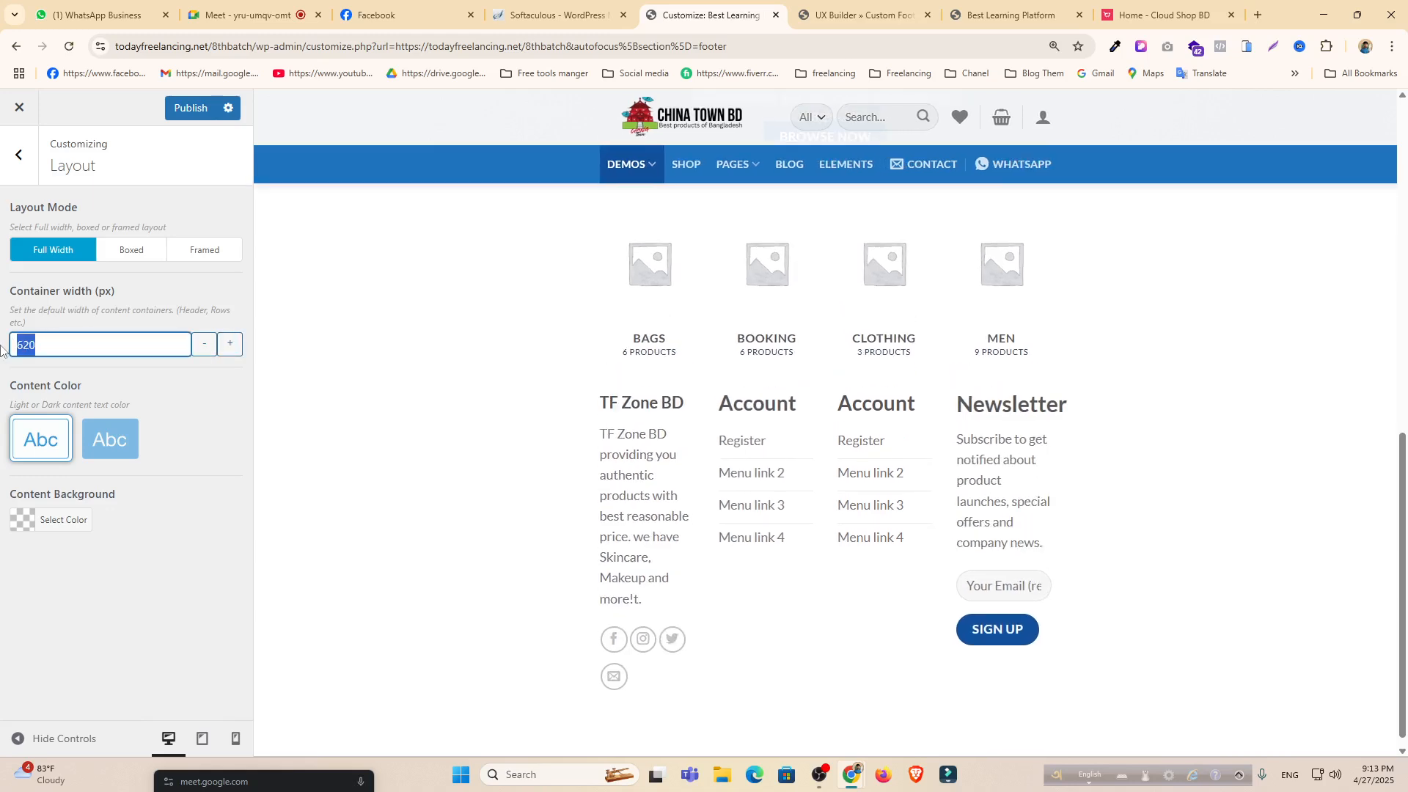
{"action": "type", "text": "1080"}
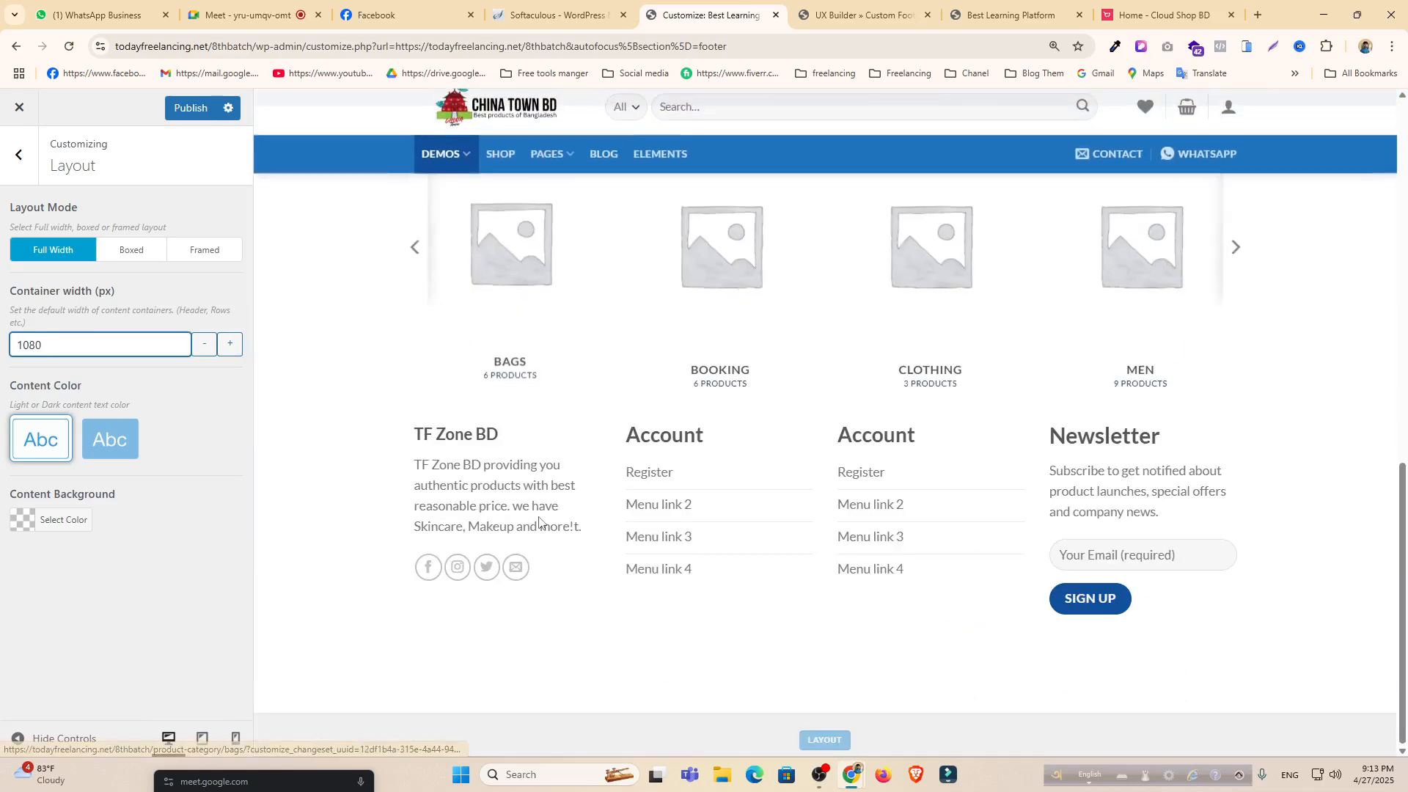
{"action": "left_click", "coordinate": [189, 108]}
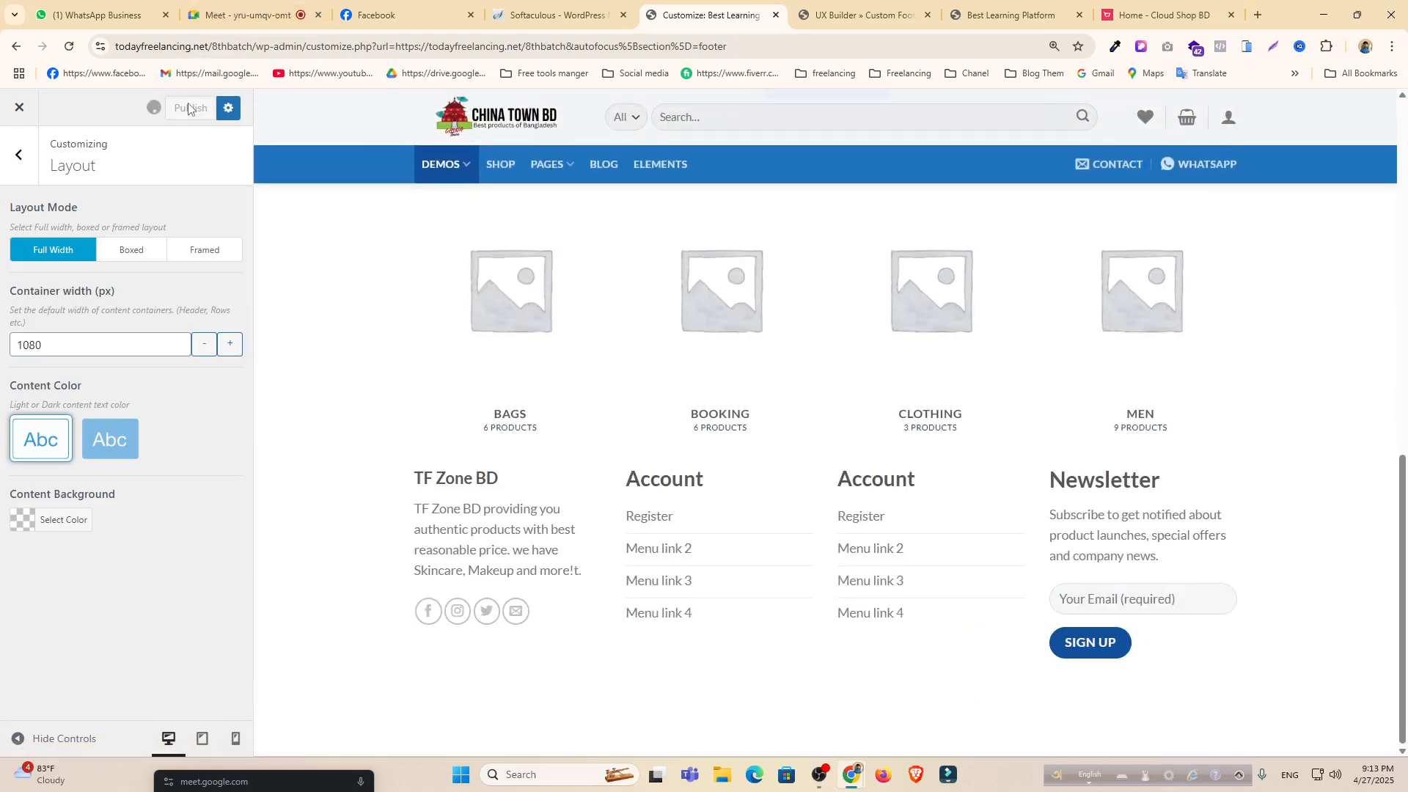
Close the custom footer's UX Builder page and leave the customizer for the WordPress dashboard.
{"action": "left_click", "coordinate": [833, 19]}
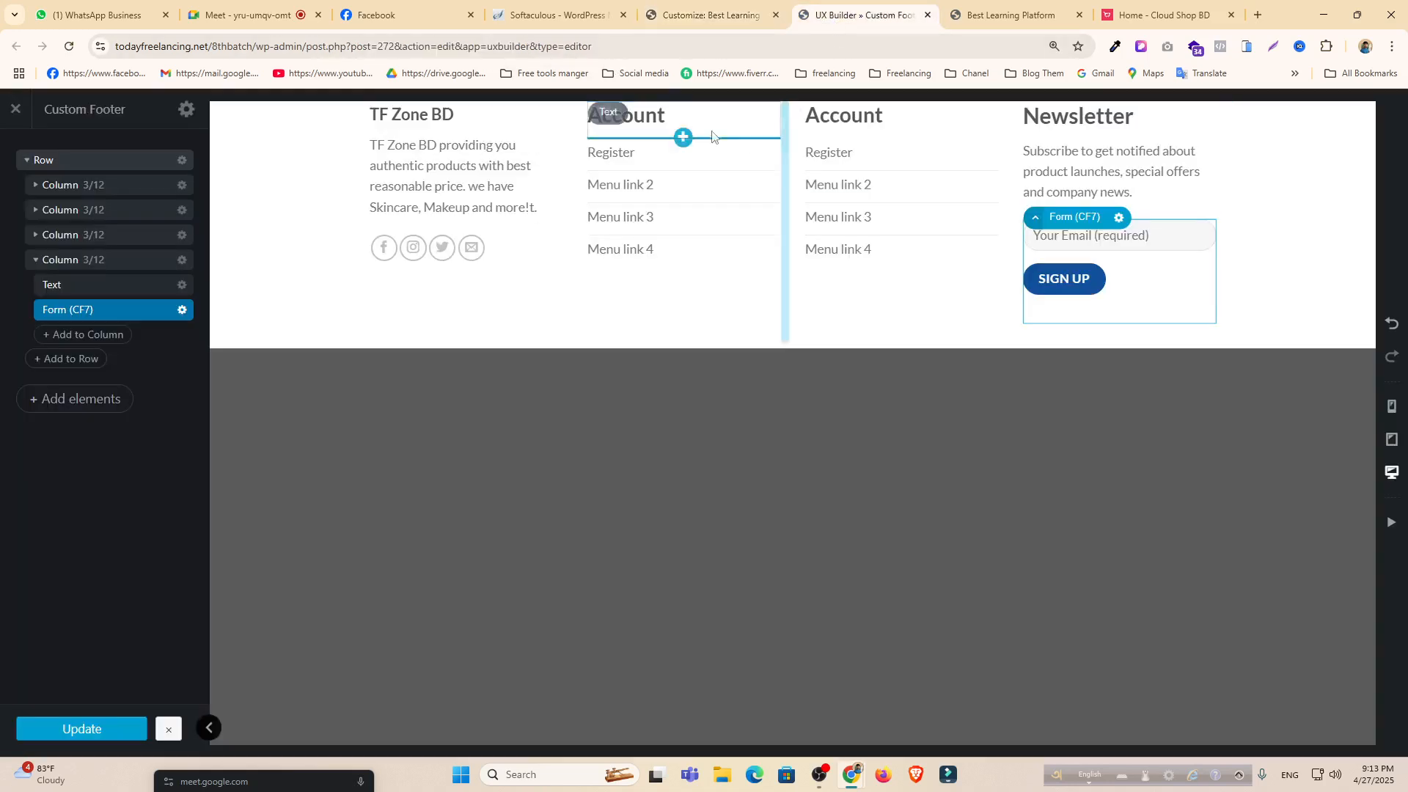
{"action": "left_click", "coordinate": [927, 15]}
{"action": "left_click", "coordinate": [707, 15]}
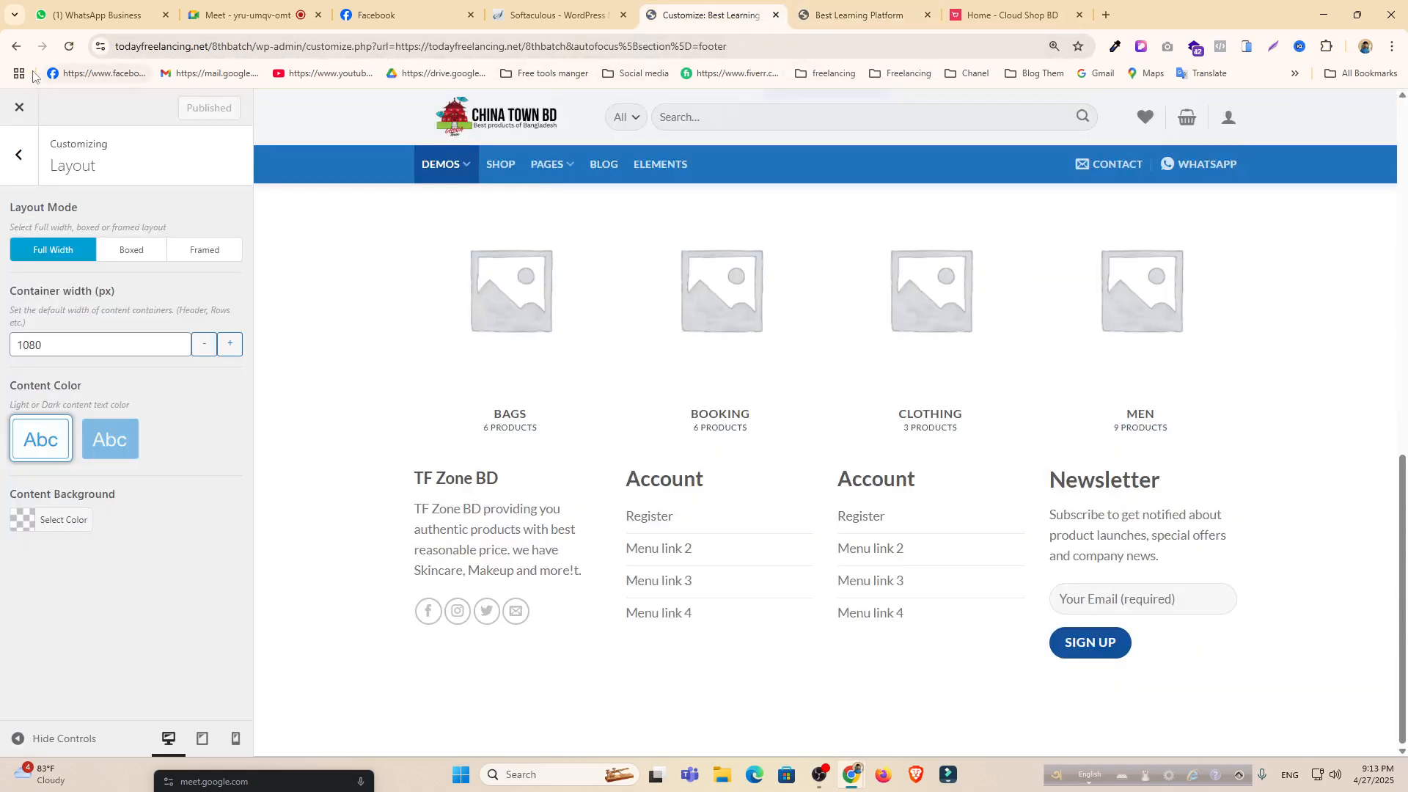
{"action": "left_click", "coordinate": [15, 47]}
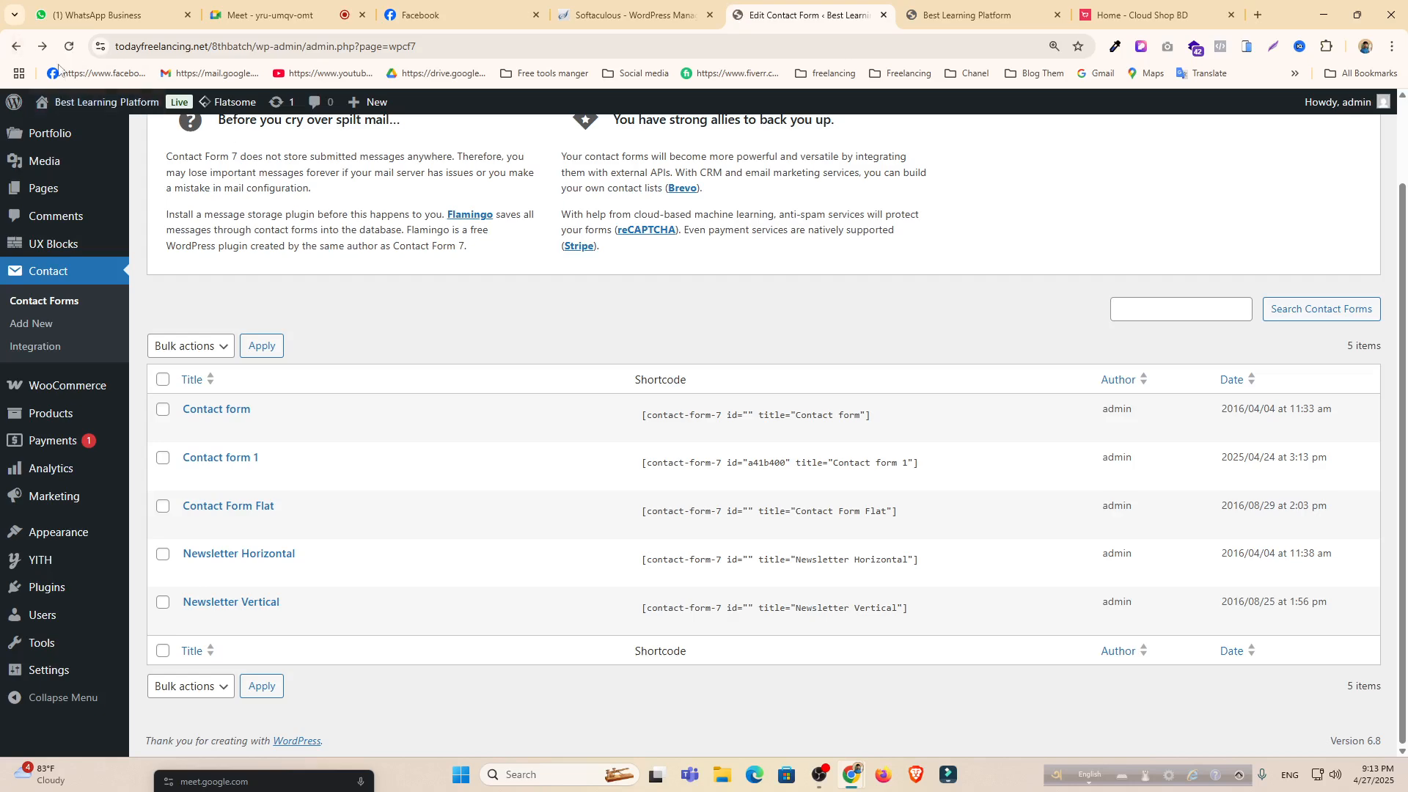
Check the live homepage's header, banner and product sections, and return to the dashboard.
{"action": "left_click", "coordinate": [954, 4]}
{"action": "scroll", "coordinate": [613, 420], "scroll_direction": "up", "scroll_amount": 15}
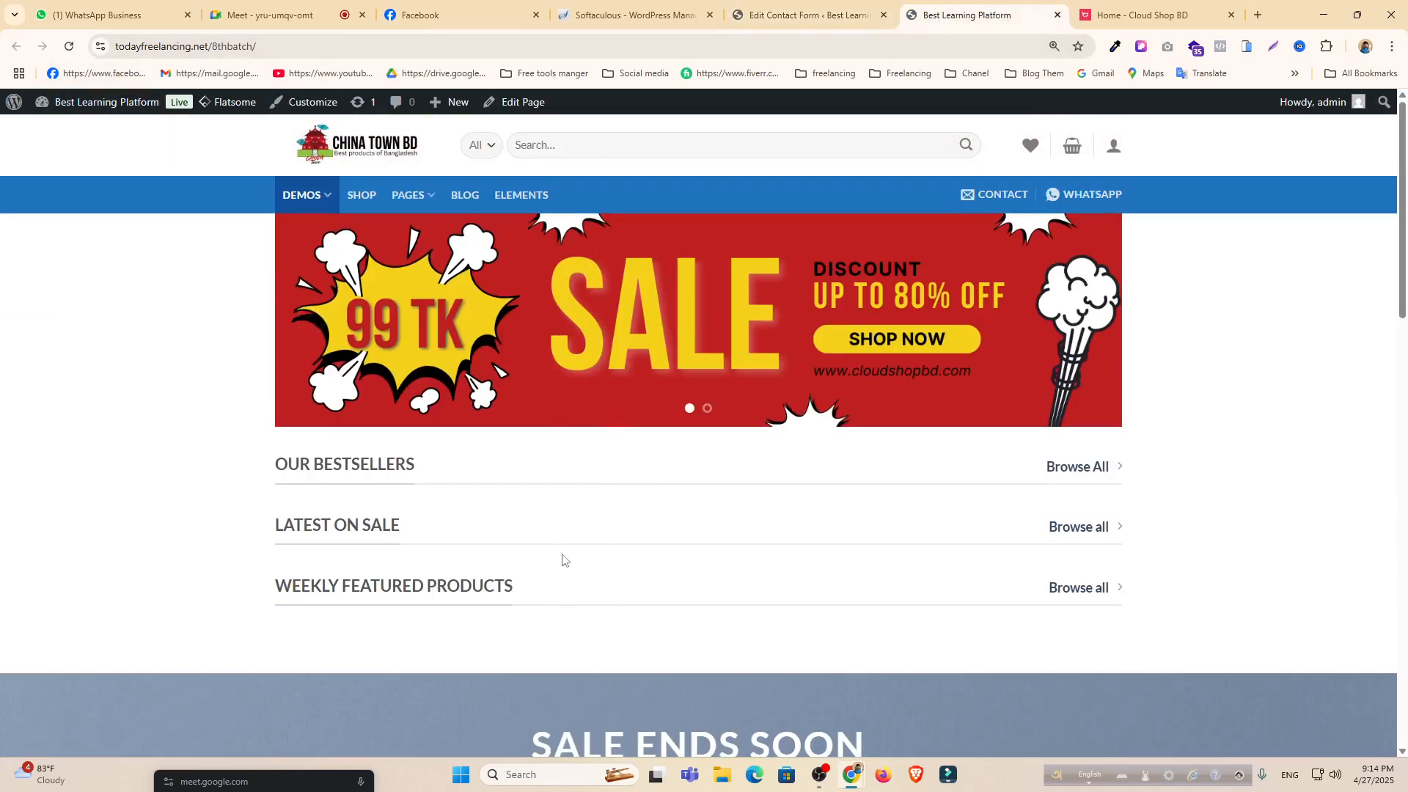
{"action": "left_click", "coordinate": [792, 5]}
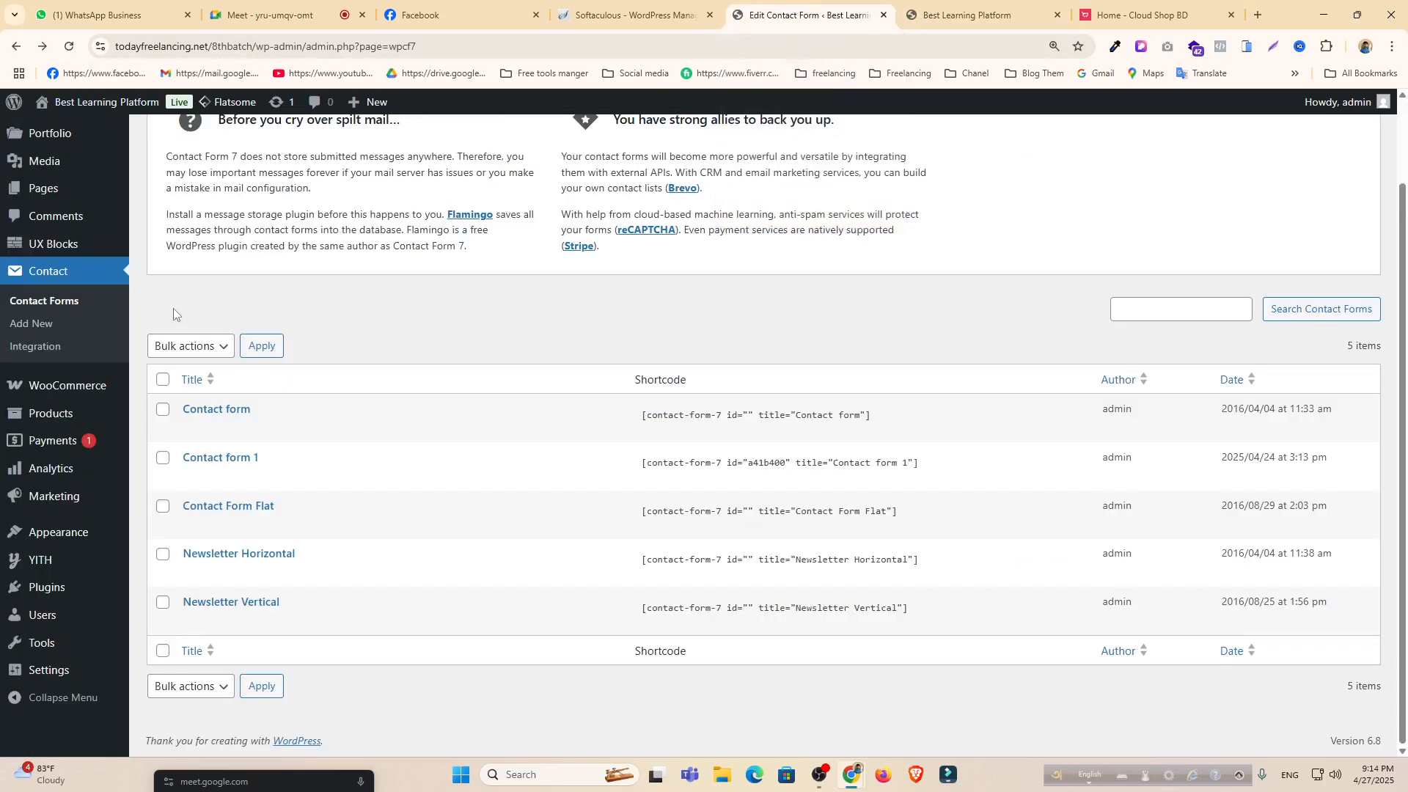
Open the Osaka Entry Tee Superdry product for editing from the list of all products.
{"action": "mouse_move", "coordinate": [51, 419]}
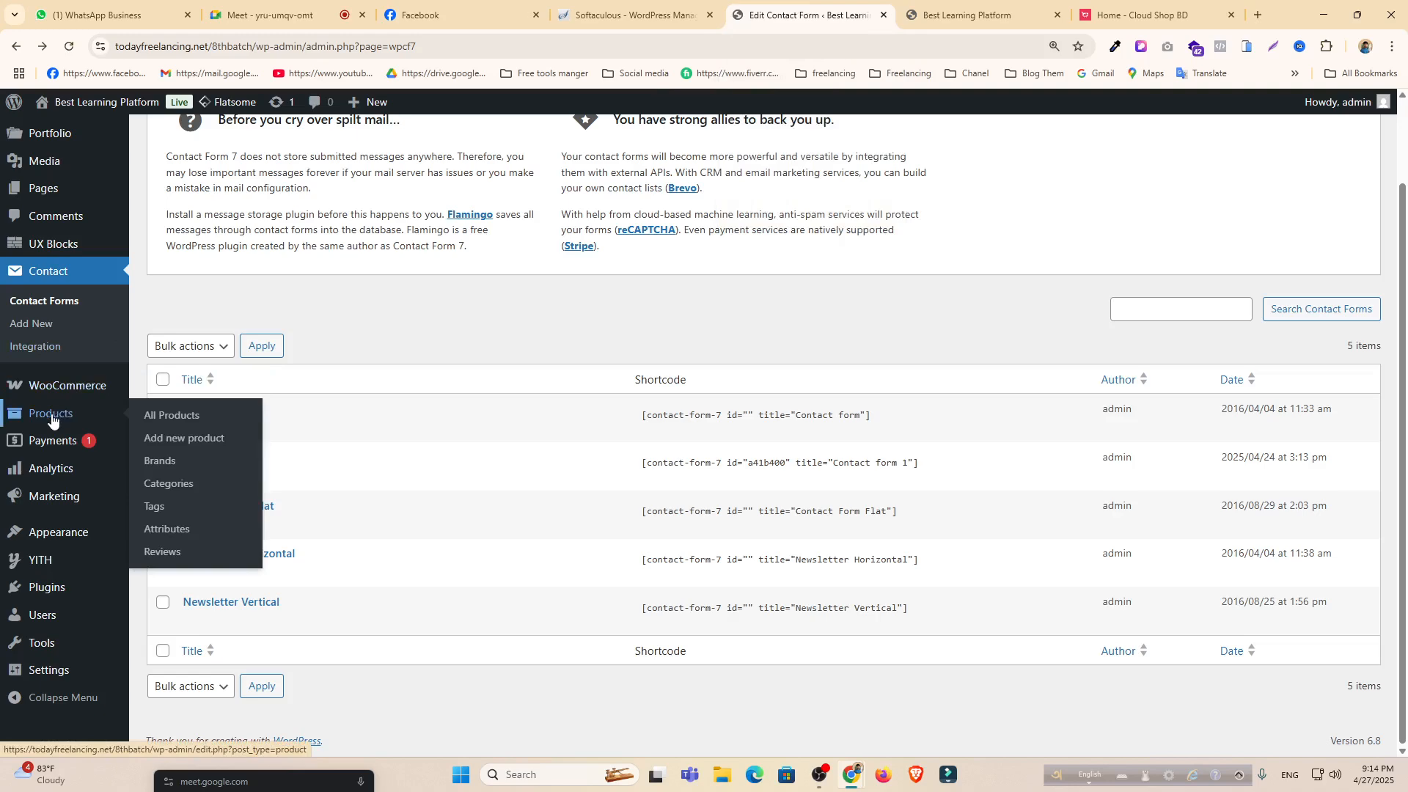
{"action": "left_click", "coordinate": [160, 417]}
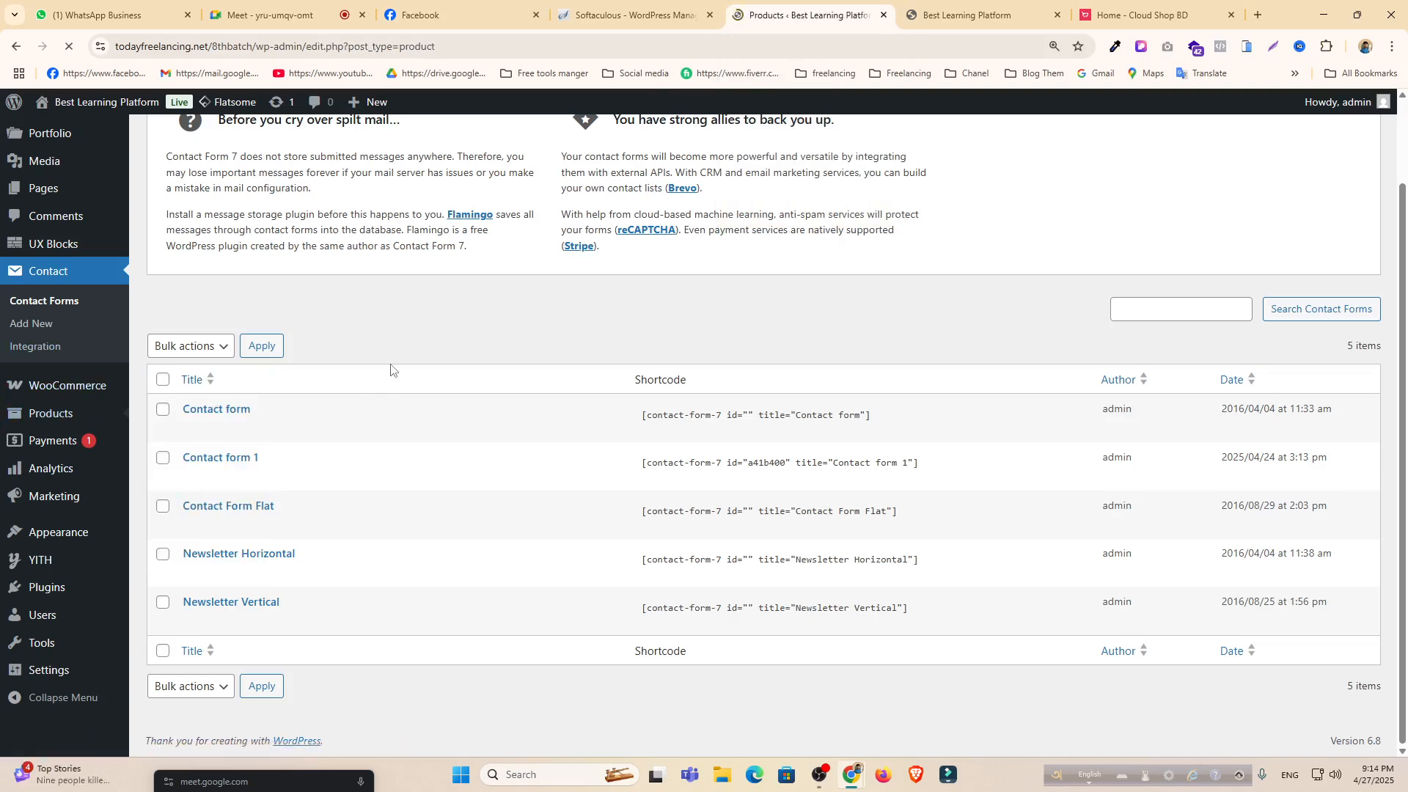
{"action": "scroll", "coordinate": [267, 396], "scroll_direction": "down", "scroll_amount": 3}
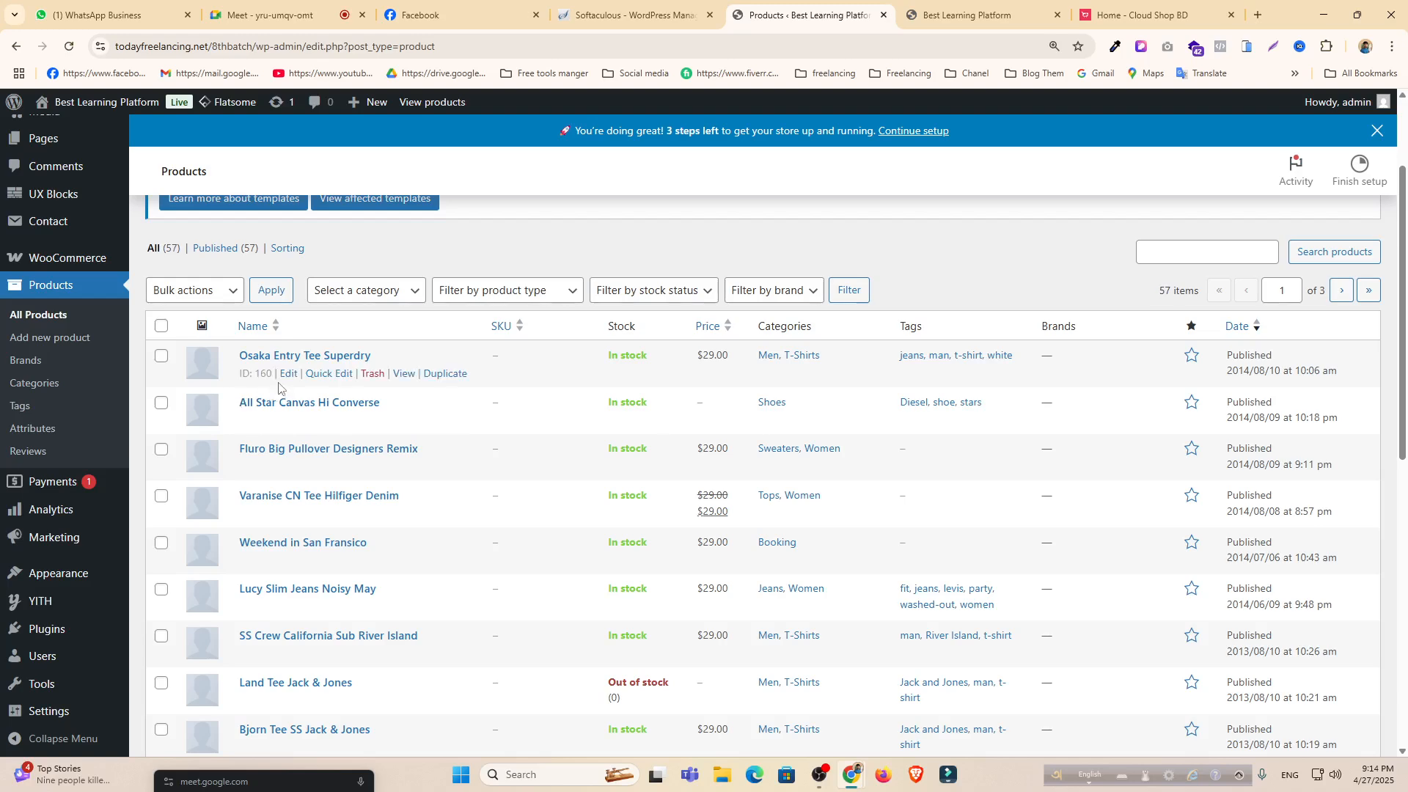
{"action": "left_click", "coordinate": [294, 378]}
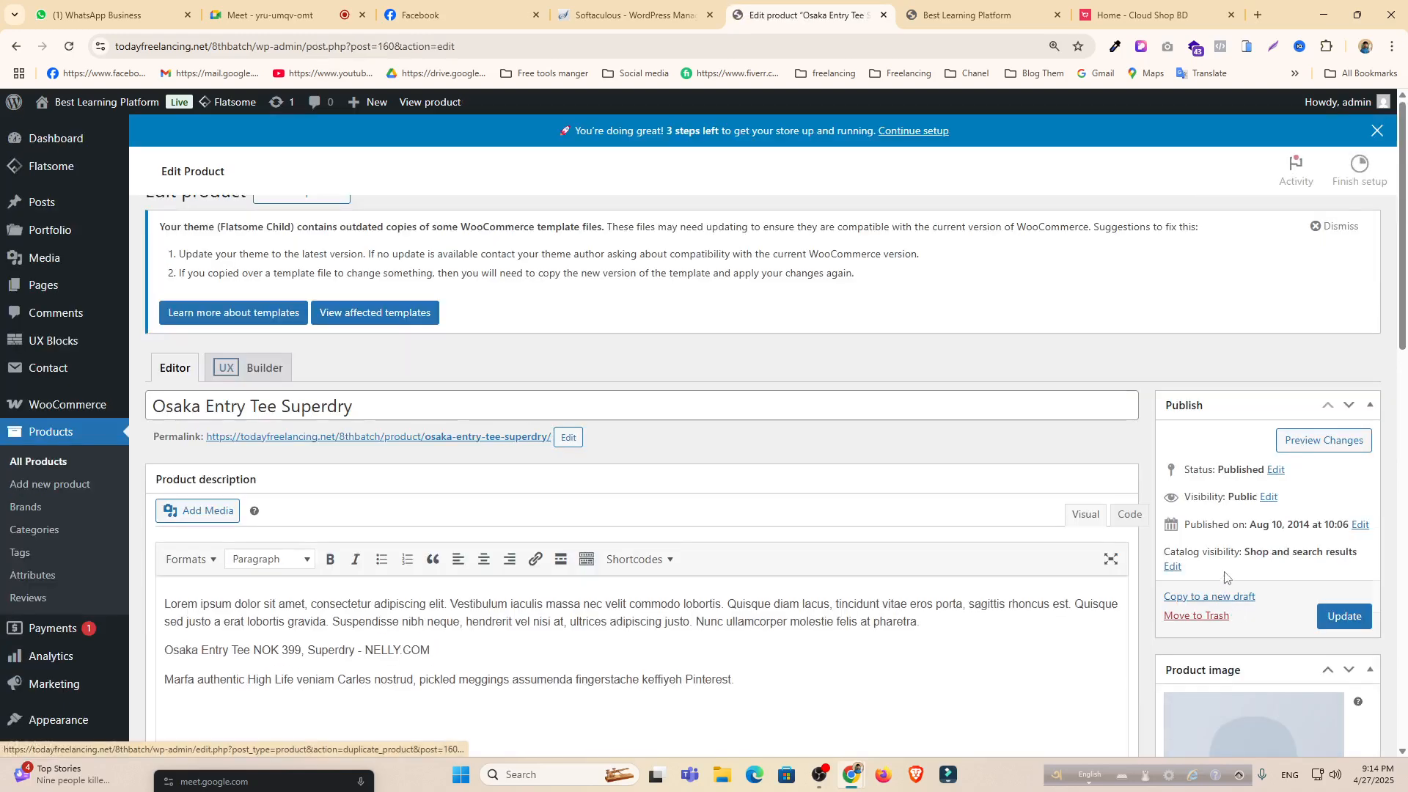
Upload Jump Stater (1) from Downloads as the product image of Osaka Entry Tee Superdry and update the product.
{"action": "scroll", "coordinate": [1229, 580], "scroll_direction": "down", "scroll_amount": 3}
{"action": "left_click", "coordinate": [1232, 585]}
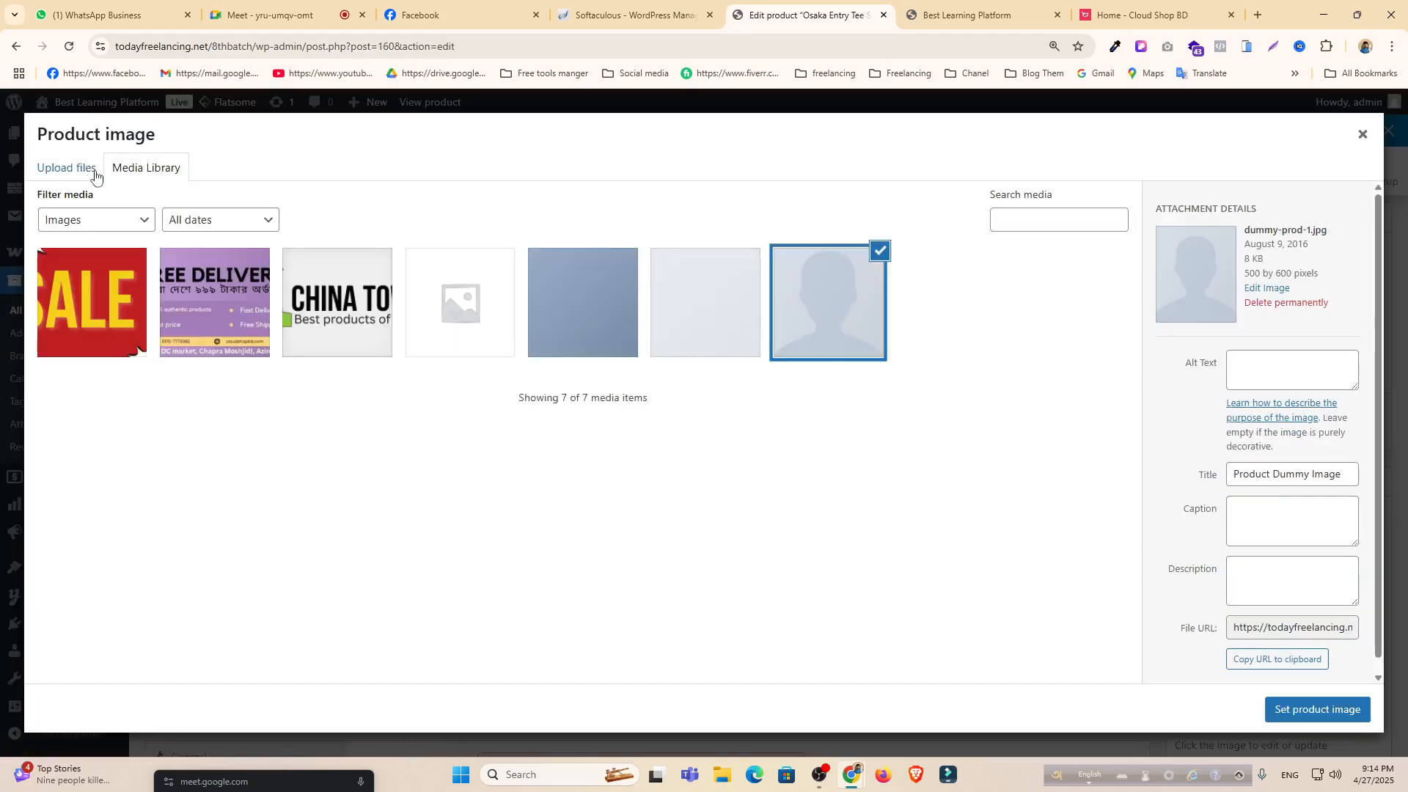
{"action": "left_click", "coordinate": [67, 168]}
{"action": "left_click", "coordinate": [721, 434]}
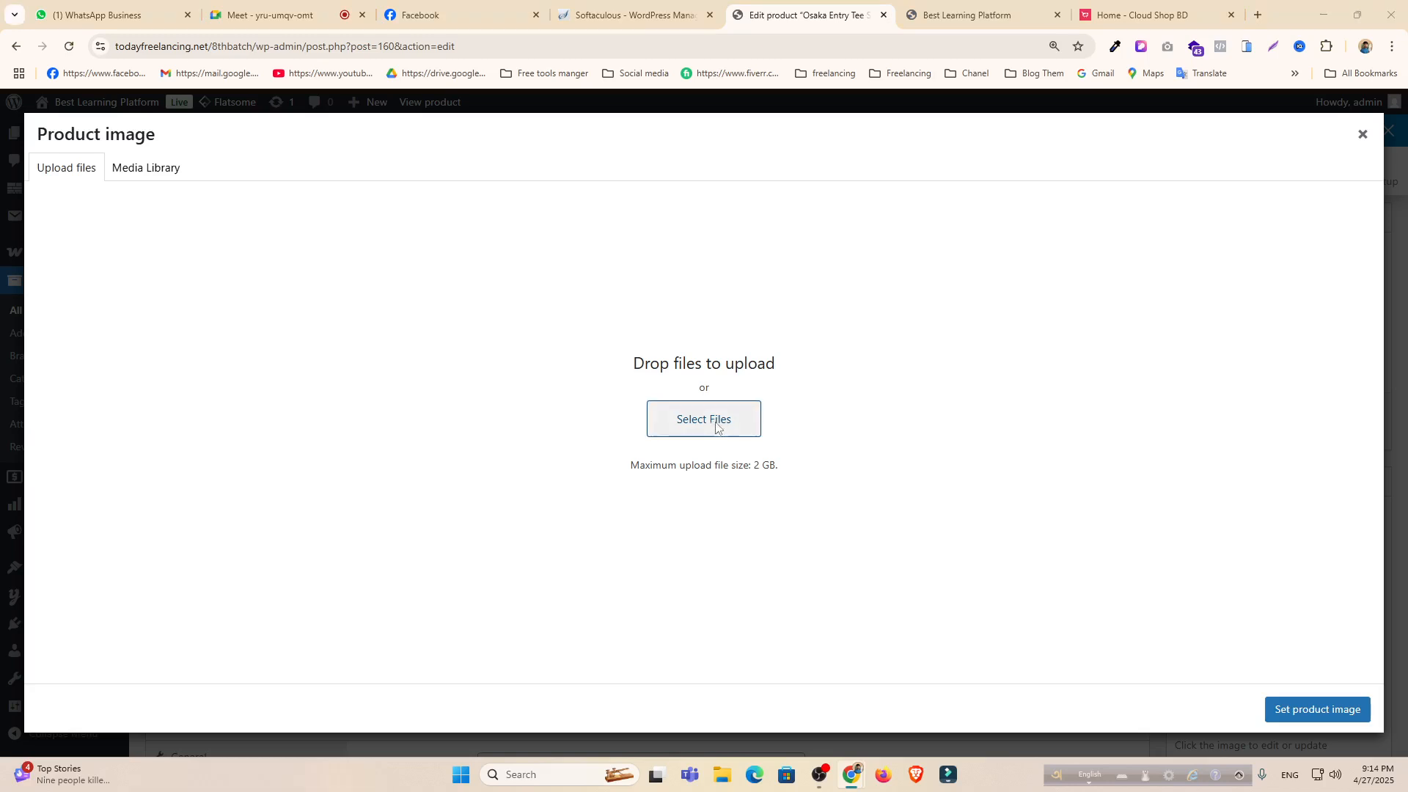
{"action": "double_click", "coordinate": [264, 144]}
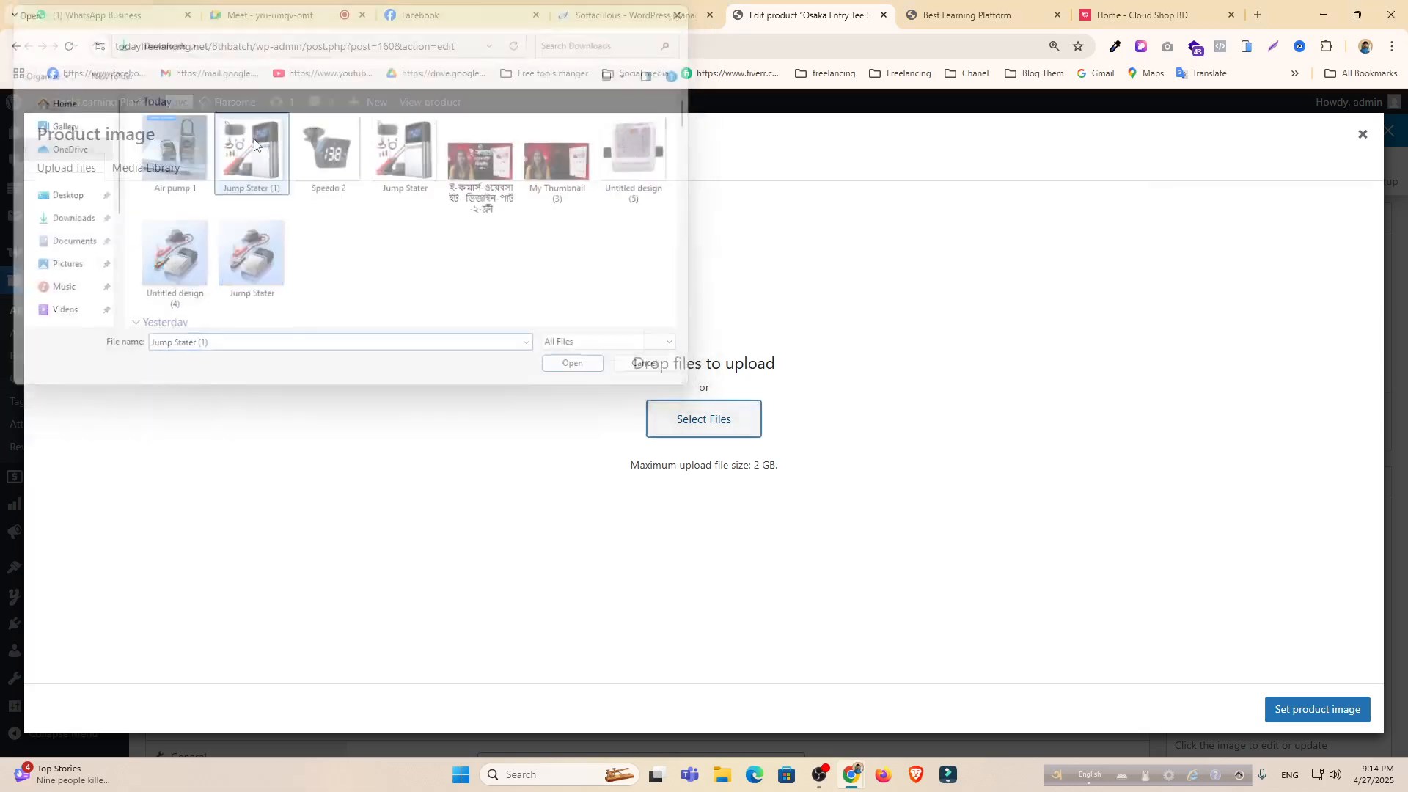
{"action": "left_click", "coordinate": [1298, 709]}
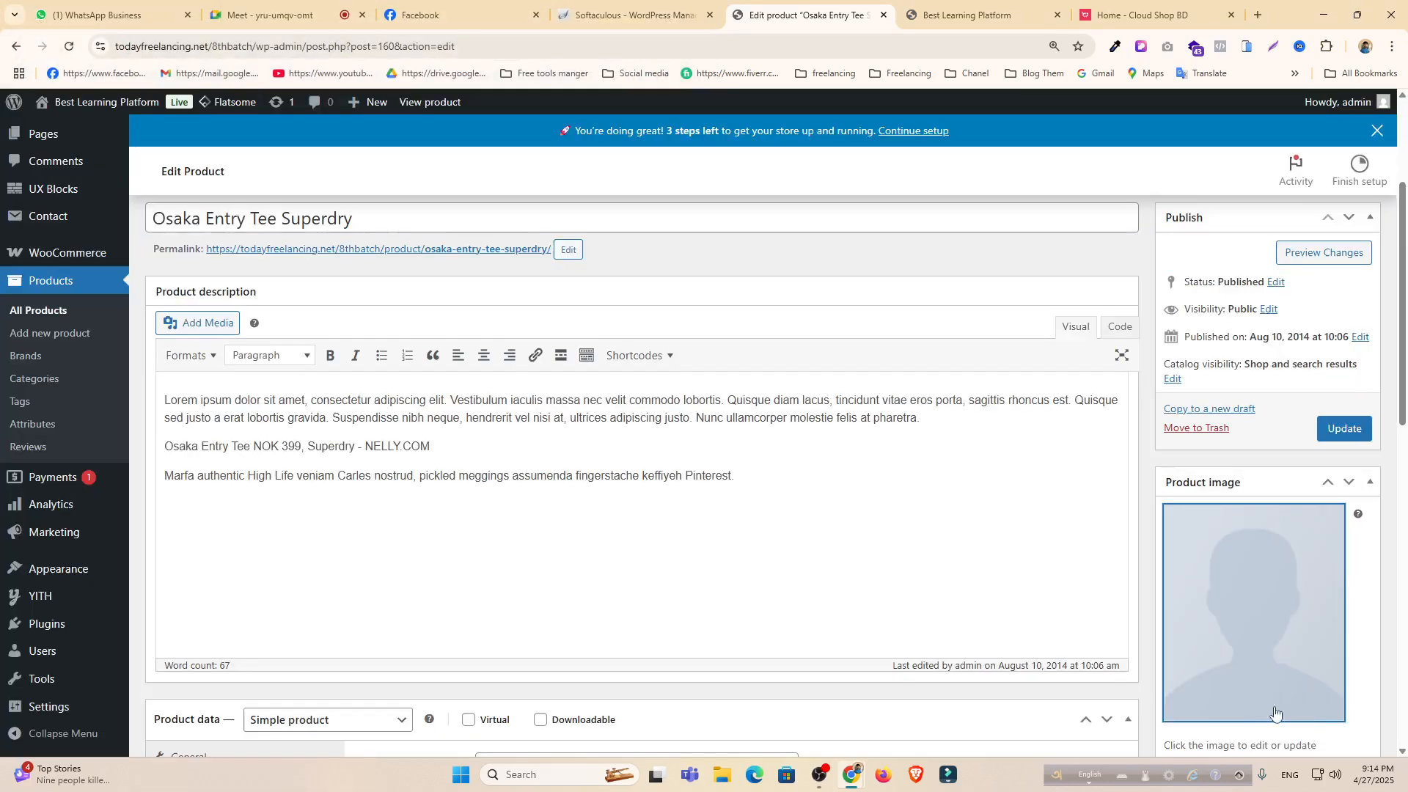
{"action": "left_click", "coordinate": [1342, 431]}
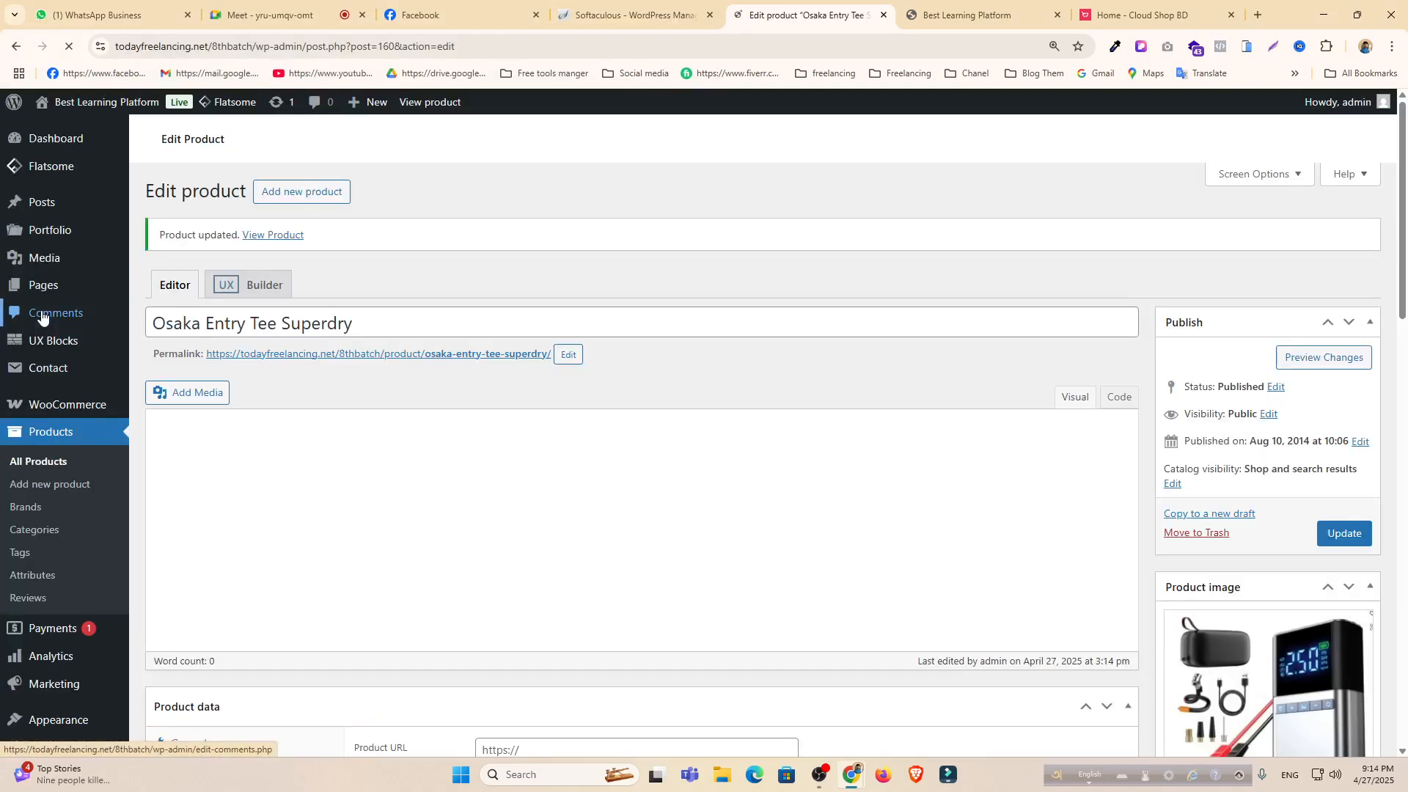
Return to the list of all products and open All Star Canvas Hi Converse for editing.
{"action": "left_click", "coordinate": [42, 315]}
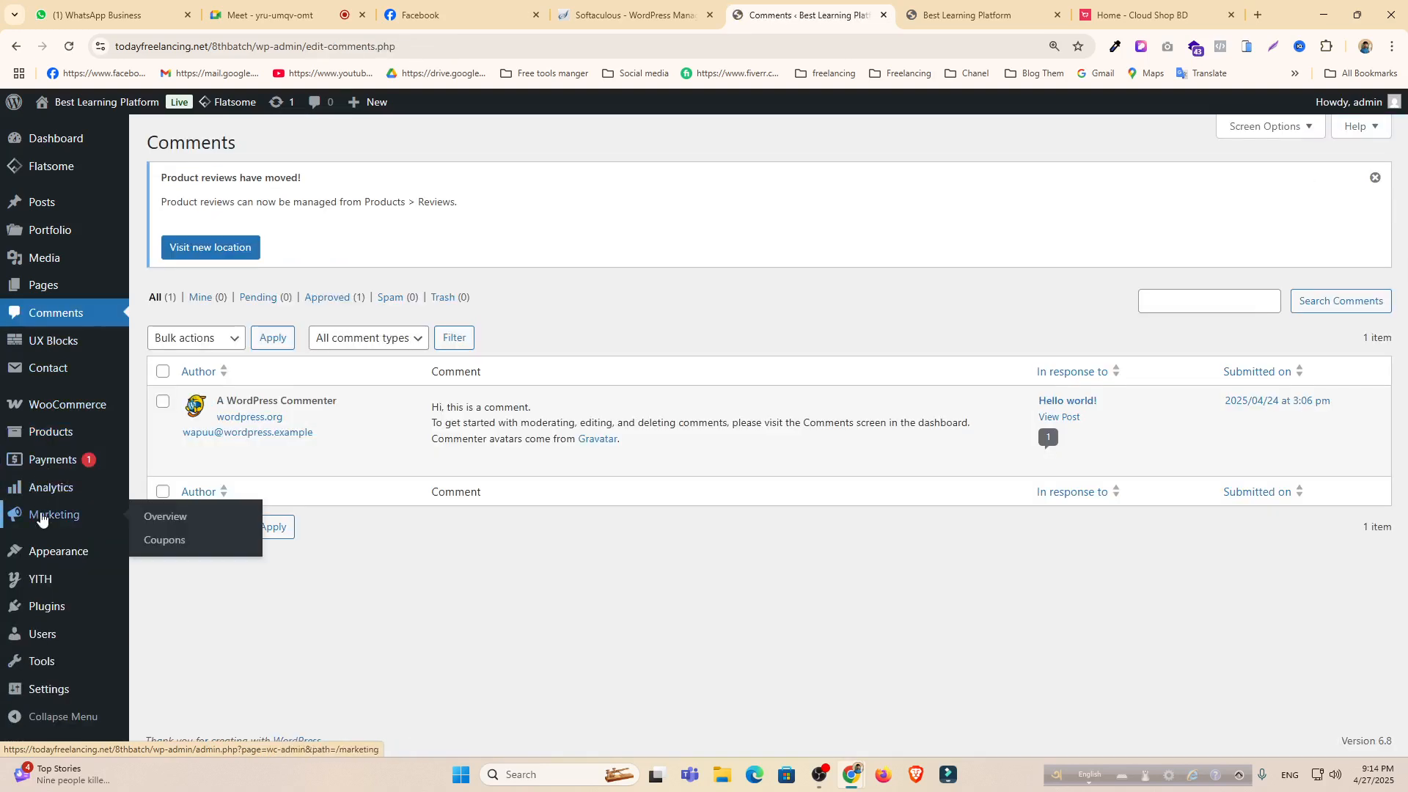
{"action": "mouse_move", "coordinate": [49, 565]}
{"action": "mouse_move", "coordinate": [50, 432]}
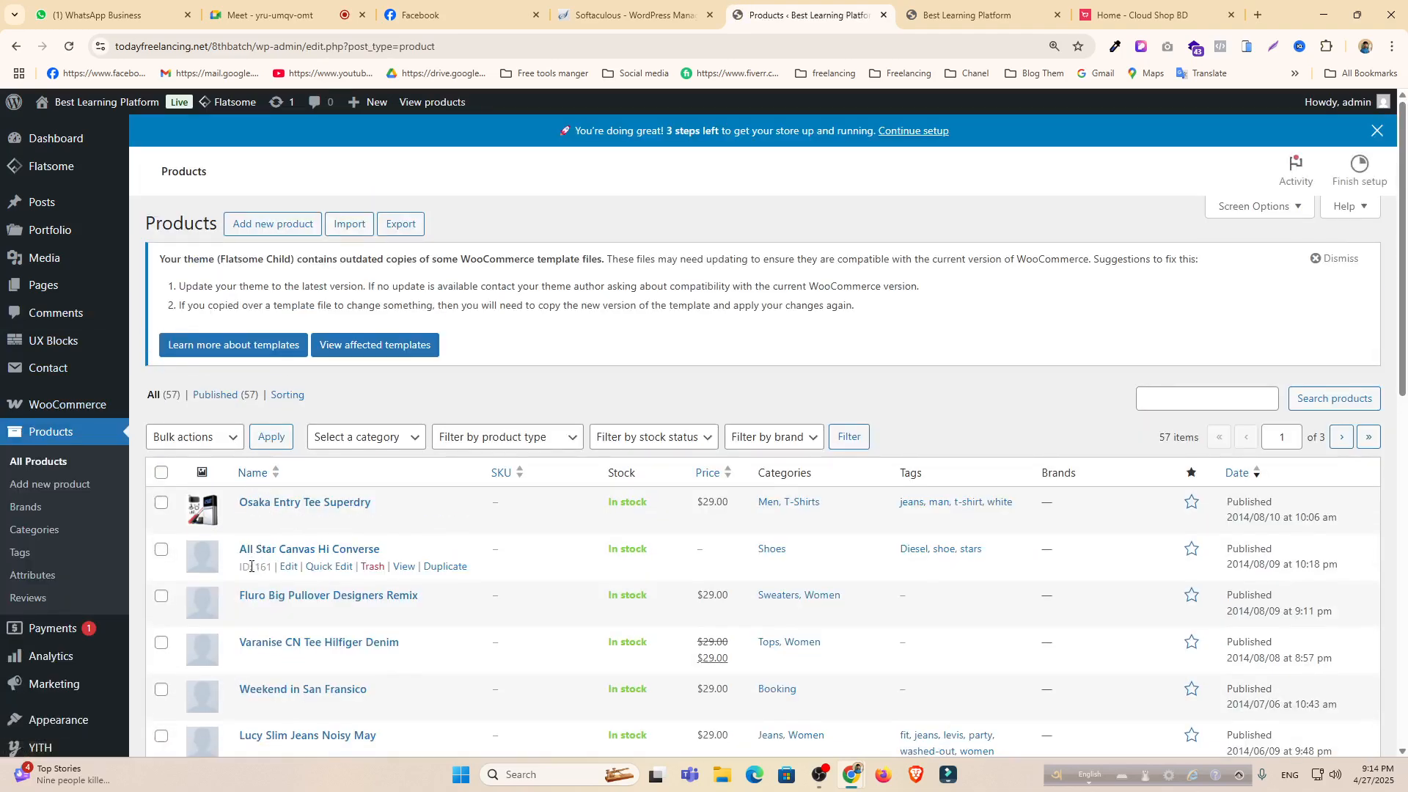
{"action": "left_click", "coordinate": [288, 567]}
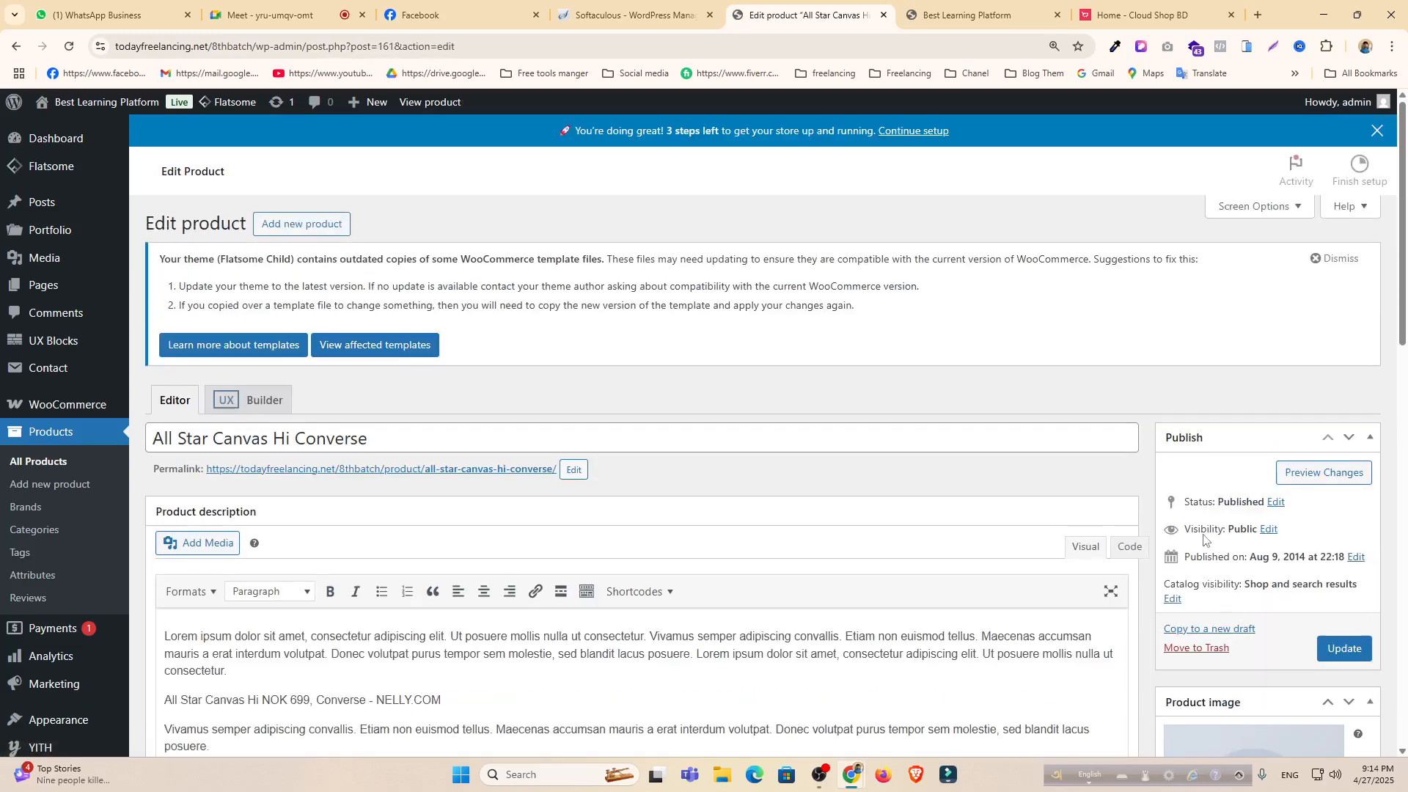
Upload five pump pictures from Downloads to the media library, including 61K8cGmK3TL, images and images (1), while choosing this product's image.
{"action": "scroll", "coordinate": [1242, 565], "scroll_direction": "down", "scroll_amount": 4}
{"action": "left_click", "coordinate": [1244, 566]}
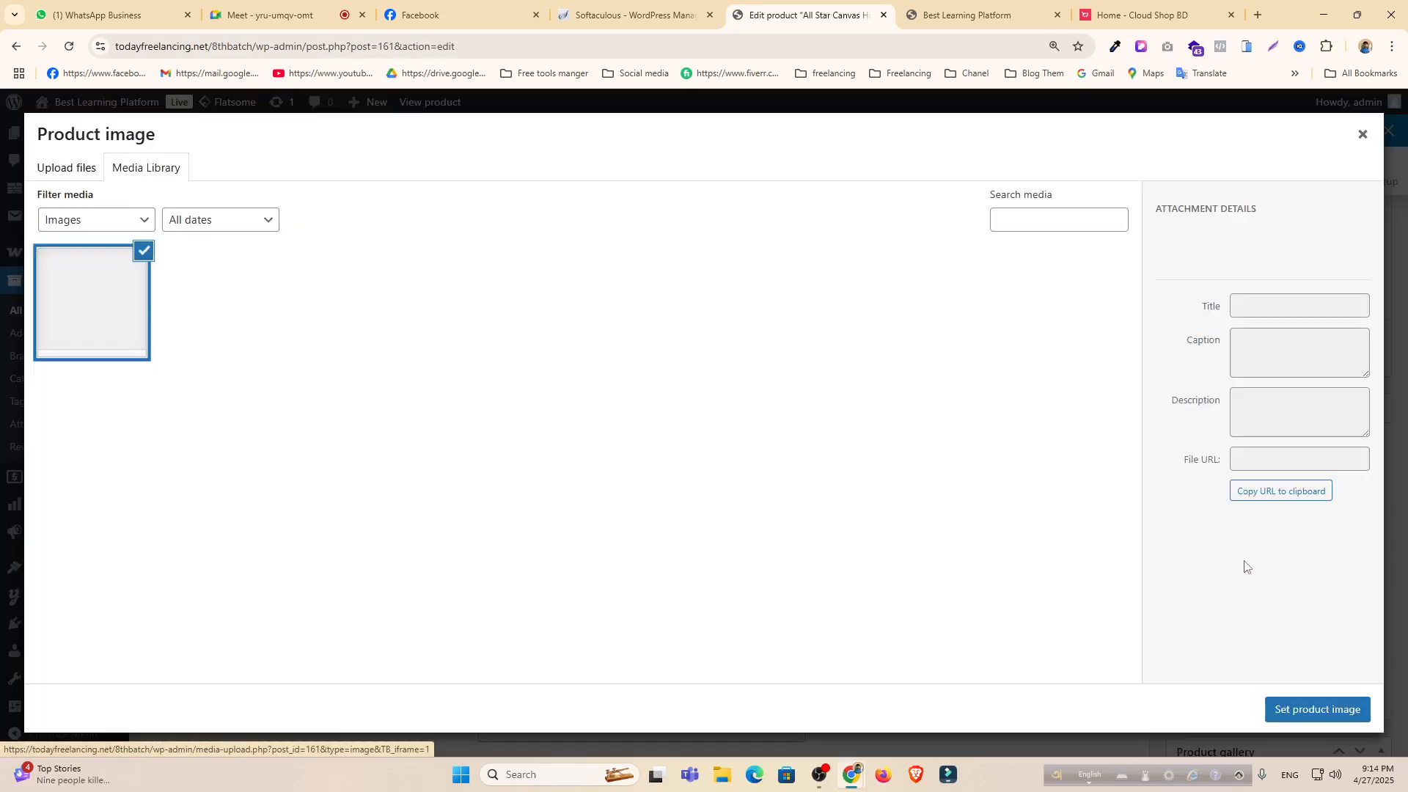
{"action": "left_click", "coordinate": [113, 278]}
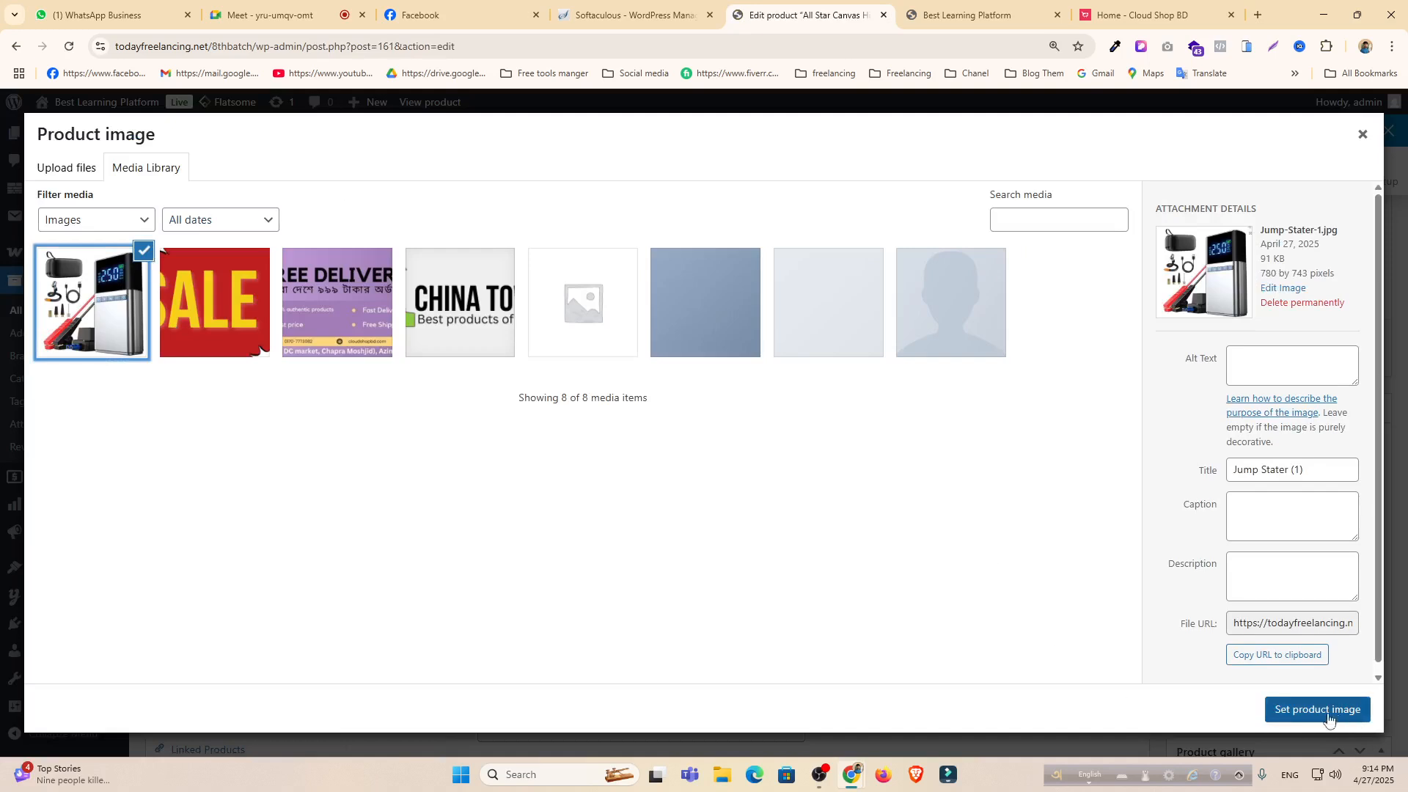
{"action": "left_click", "coordinate": [66, 169]}
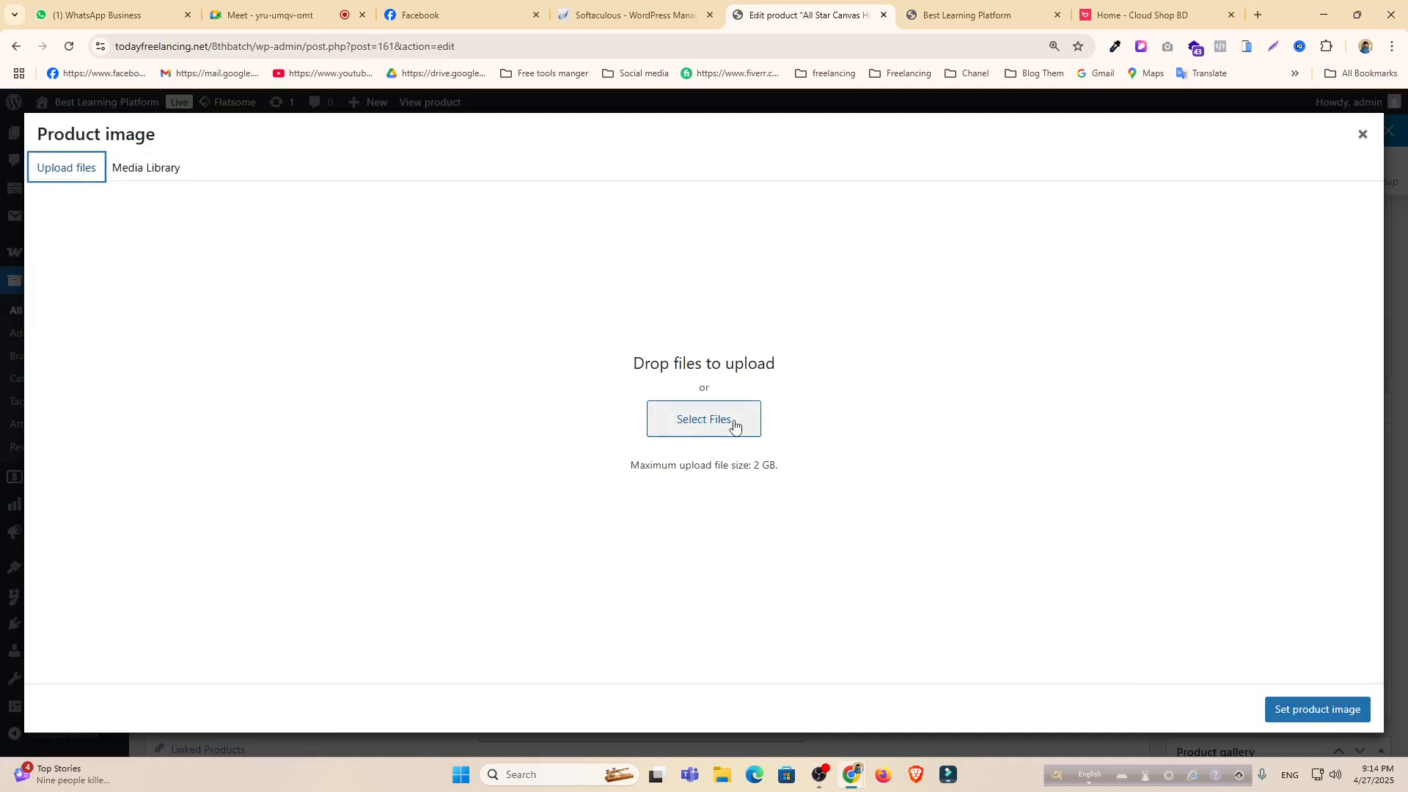
{"action": "left_click", "coordinate": [737, 425]}
{"action": "scroll", "coordinate": [381, 258], "scroll_direction": "down", "scroll_amount": 5}
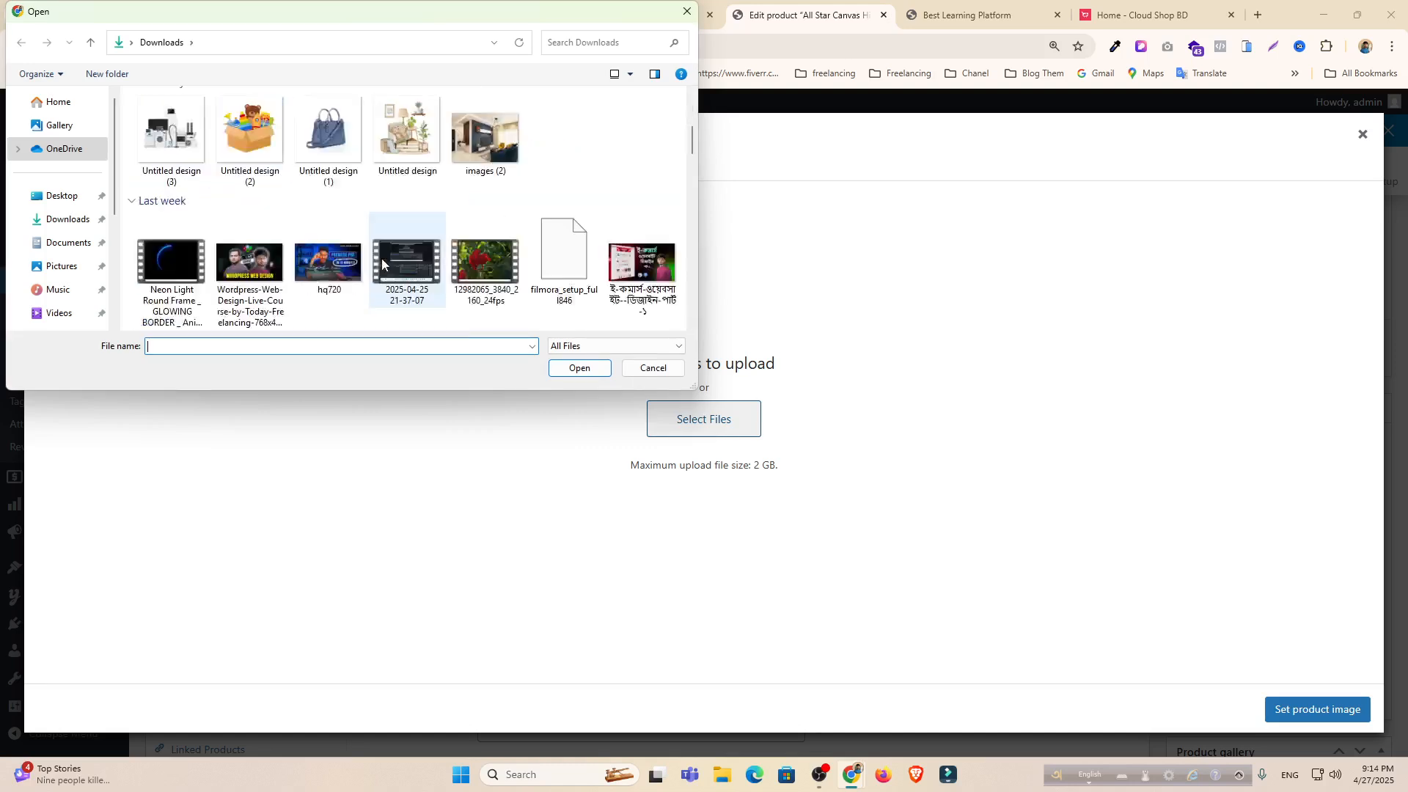
{"action": "scroll", "coordinate": [347, 206], "scroll_direction": "down", "scroll_amount": 1}
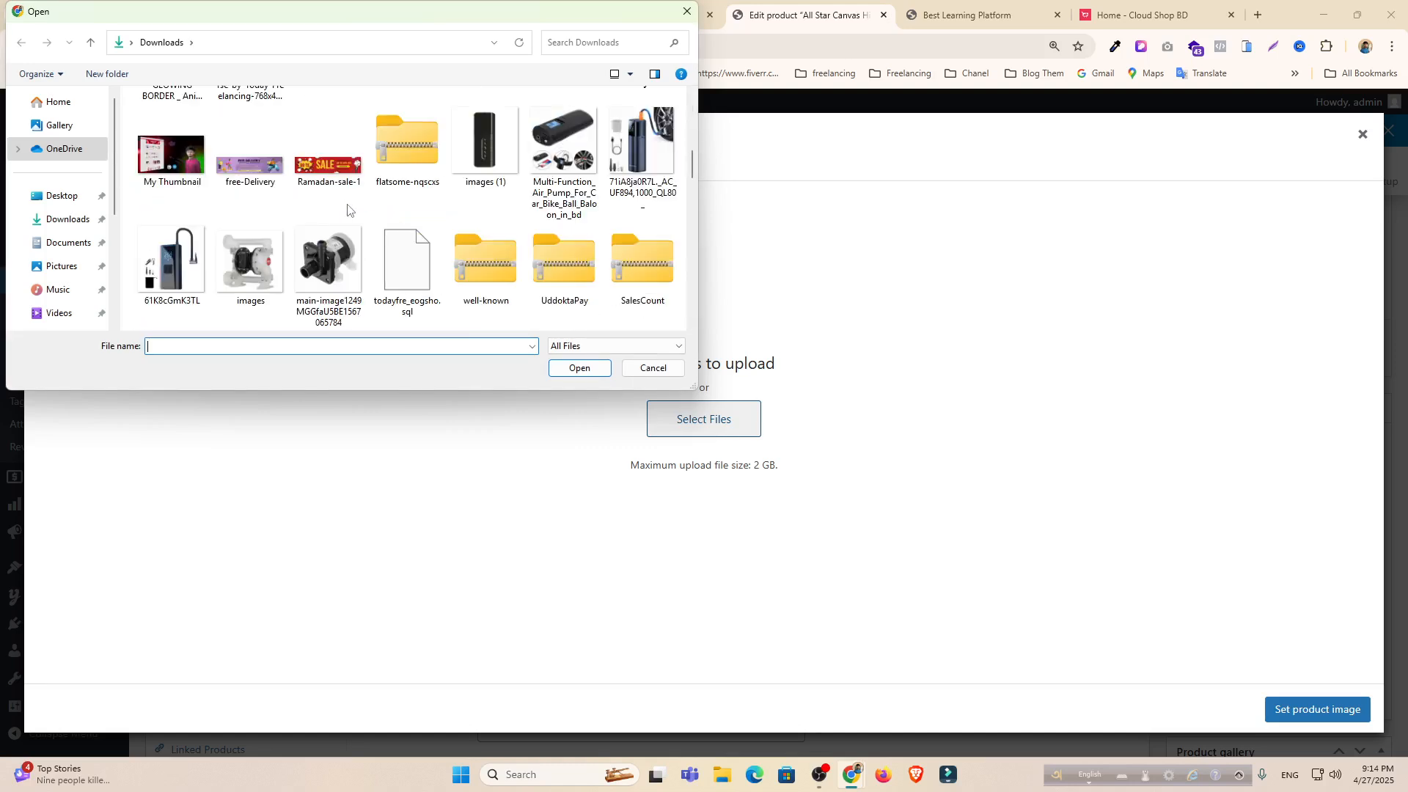
{"action": "left_click", "coordinate": [322, 269]}
{"action": "left_click", "coordinate": [249, 263], "text": "ctrl"}
{"action": "left_click", "coordinate": [170, 264], "text": "ctrl"}
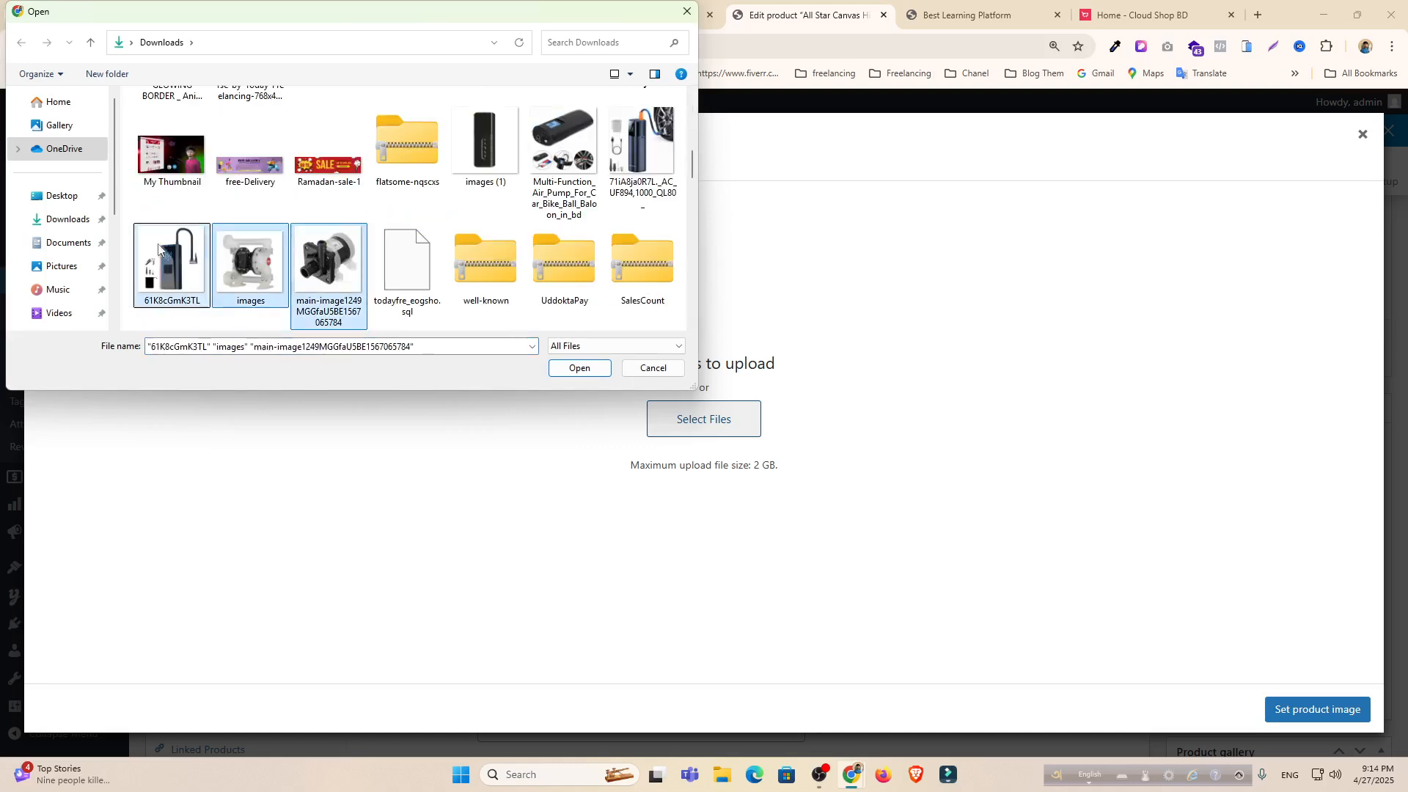
{"action": "left_click", "coordinate": [561, 146], "text": "ctrl"}
{"action": "left_click", "coordinate": [511, 141], "text": "ctrl"}
{"action": "left_click", "coordinate": [579, 368]}
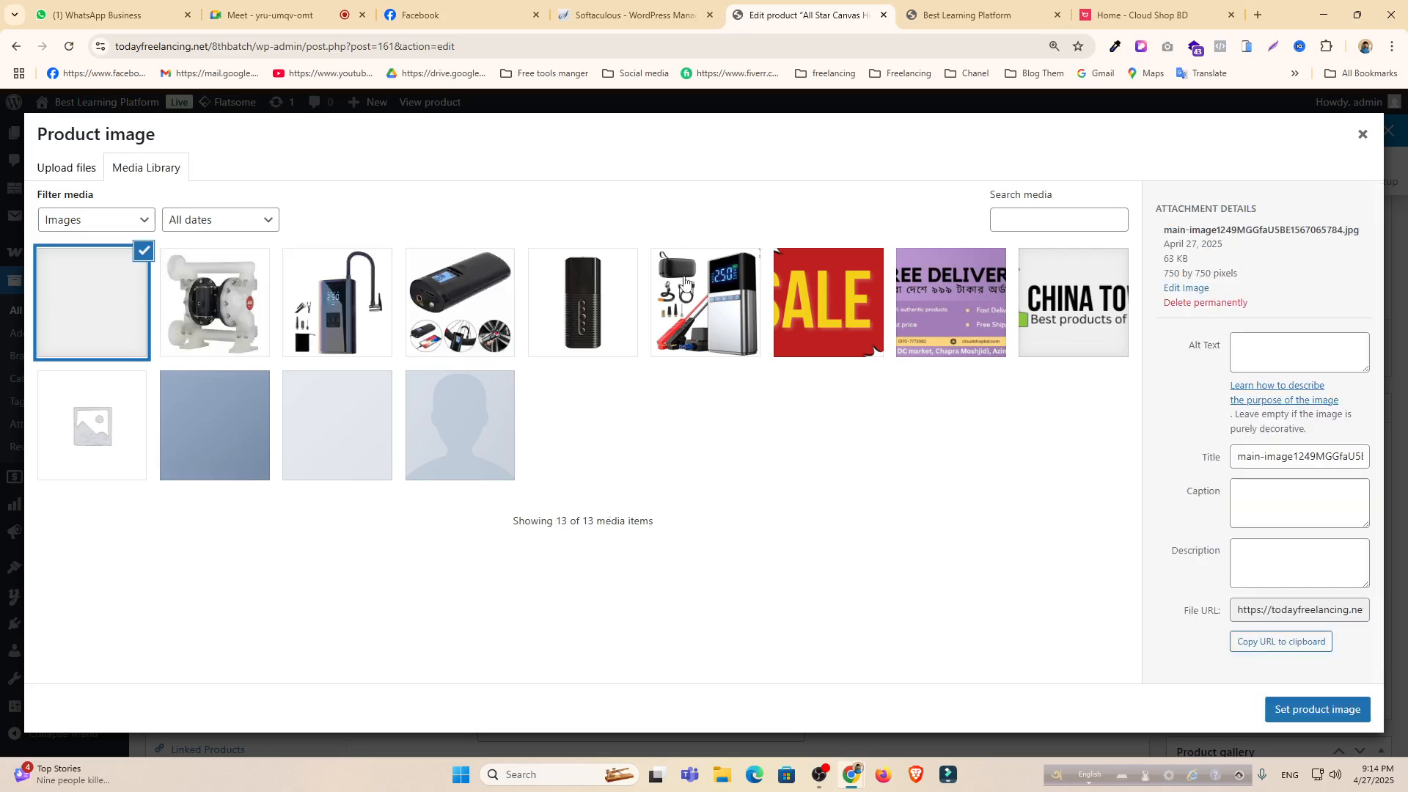
Set the uploaded picture of the upright black pump as the product image of All Star Canvas Hi Converse.
{"action": "left_click", "coordinate": [581, 304]}
{"action": "left_click", "coordinate": [1292, 709]}
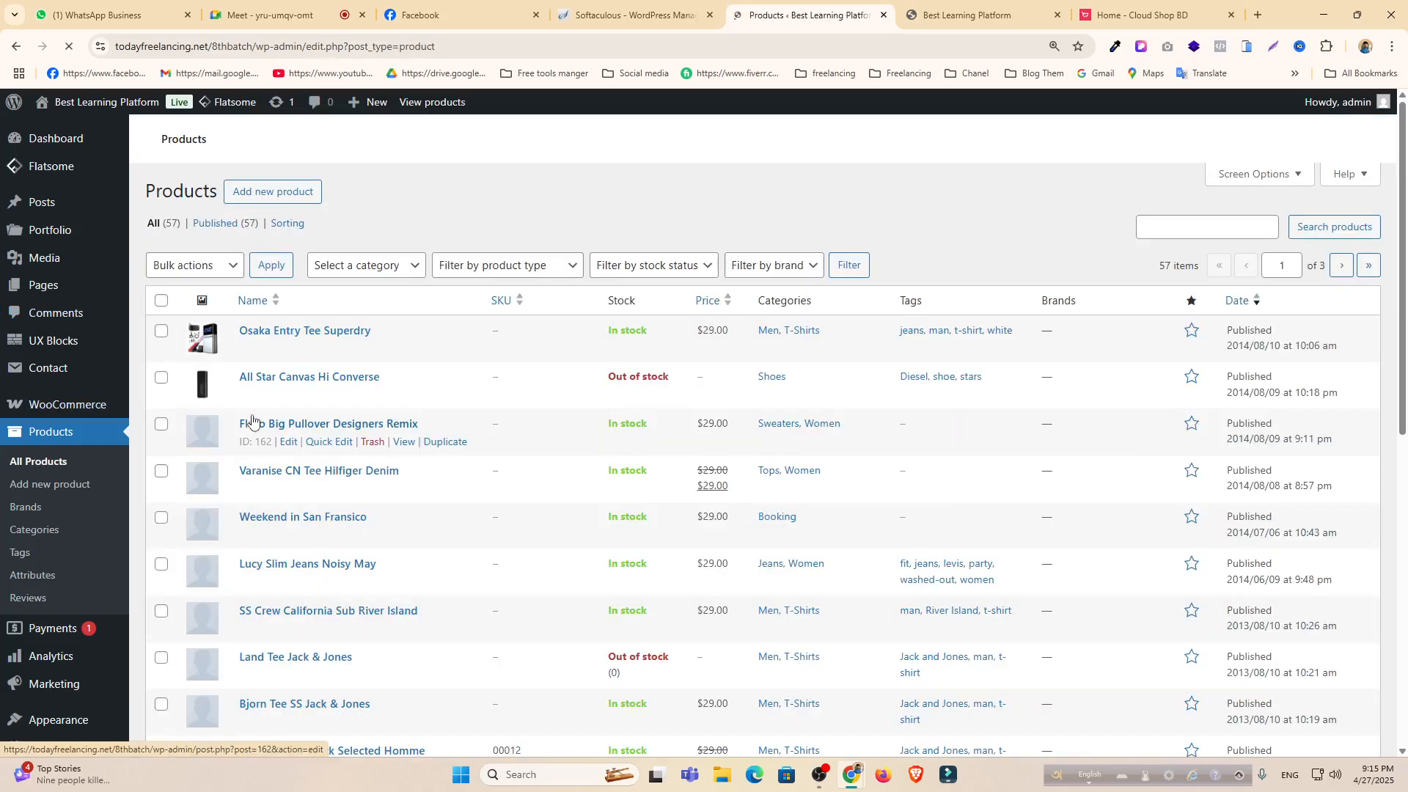
Set 61K8cGmK3TL from the media library as the product image of Fluro Big Pullover Designers Remix and update the product.
{"action": "scroll", "coordinate": [255, 564], "scroll_direction": "up", "scroll_amount": 1}
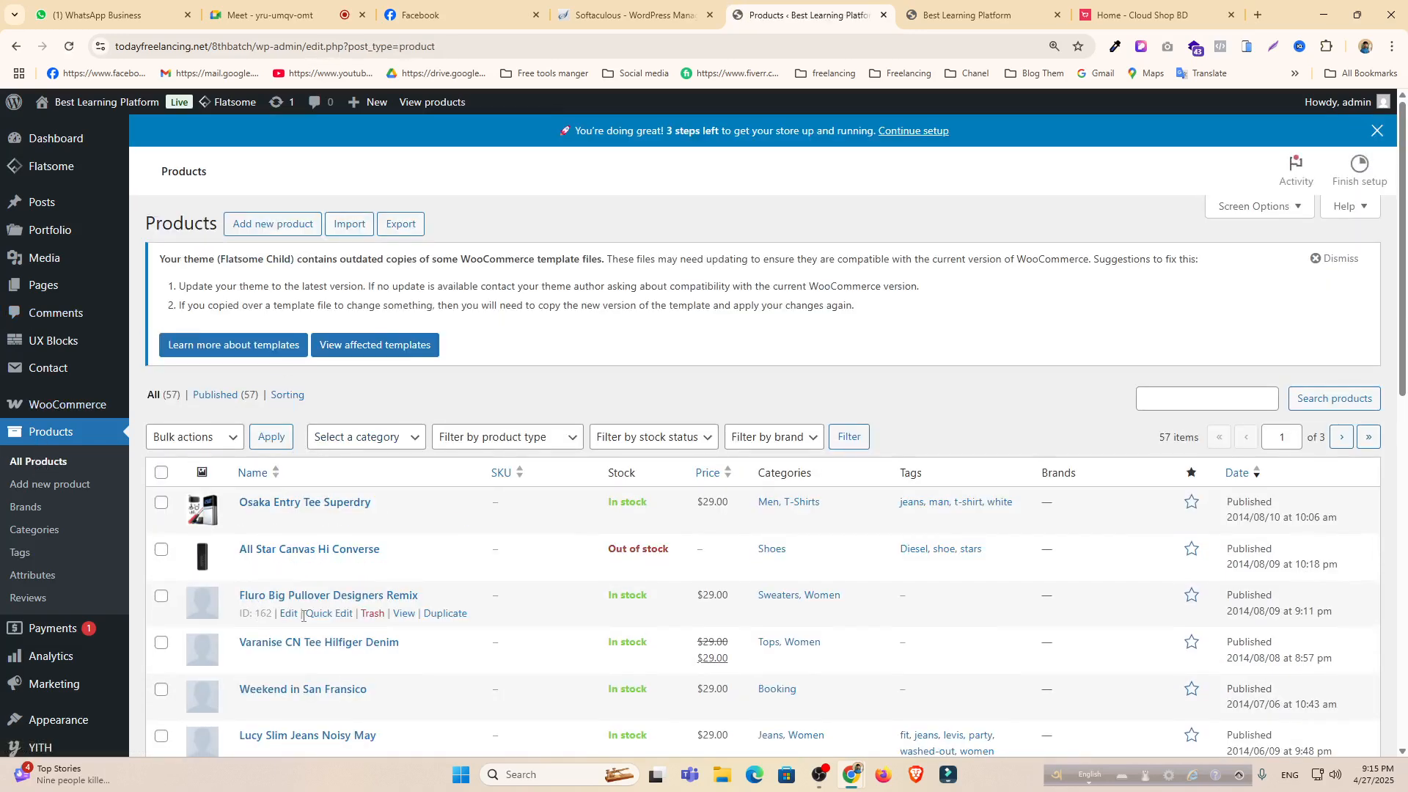
{"action": "left_click", "coordinate": [288, 614]}
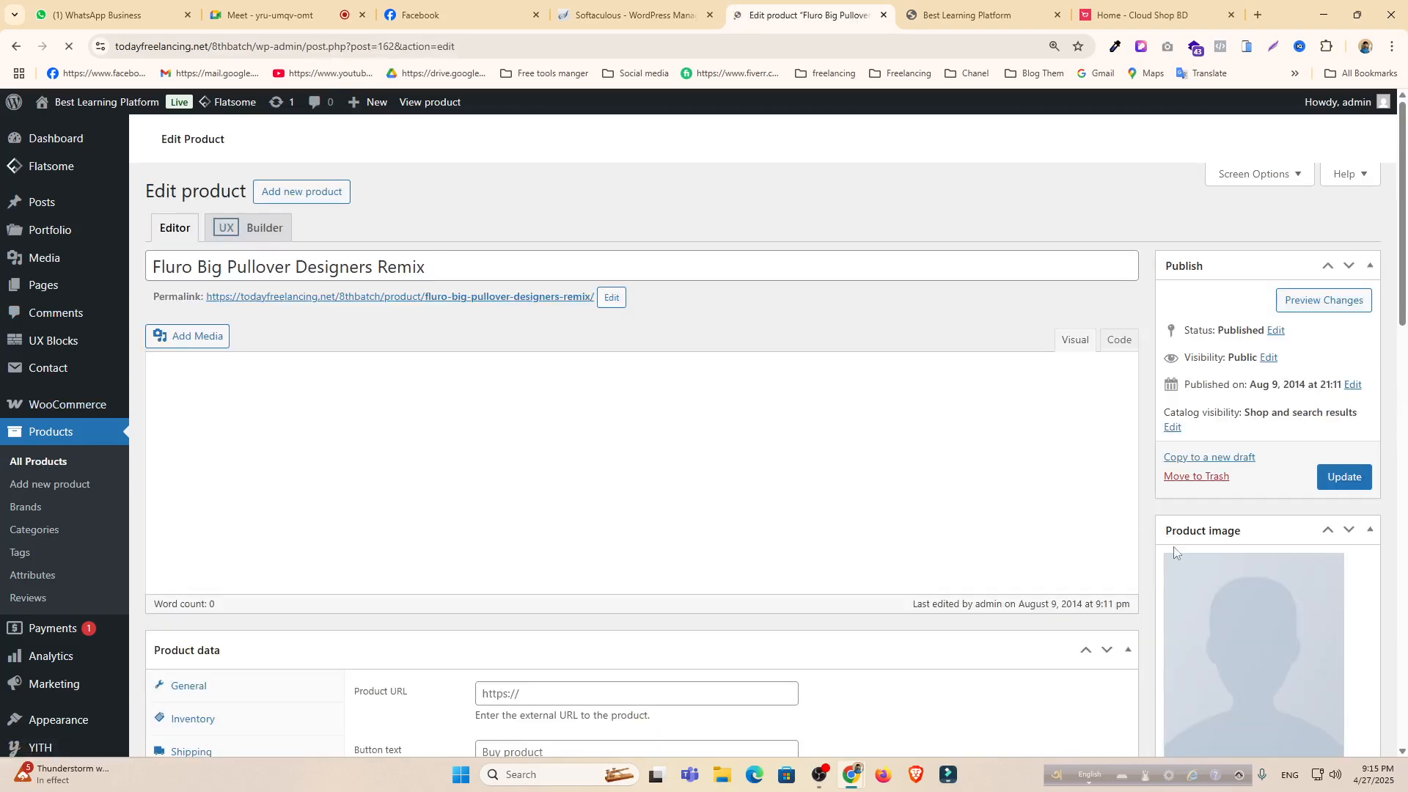
{"action": "scroll", "coordinate": [1269, 467], "scroll_direction": "down", "scroll_amount": 4}
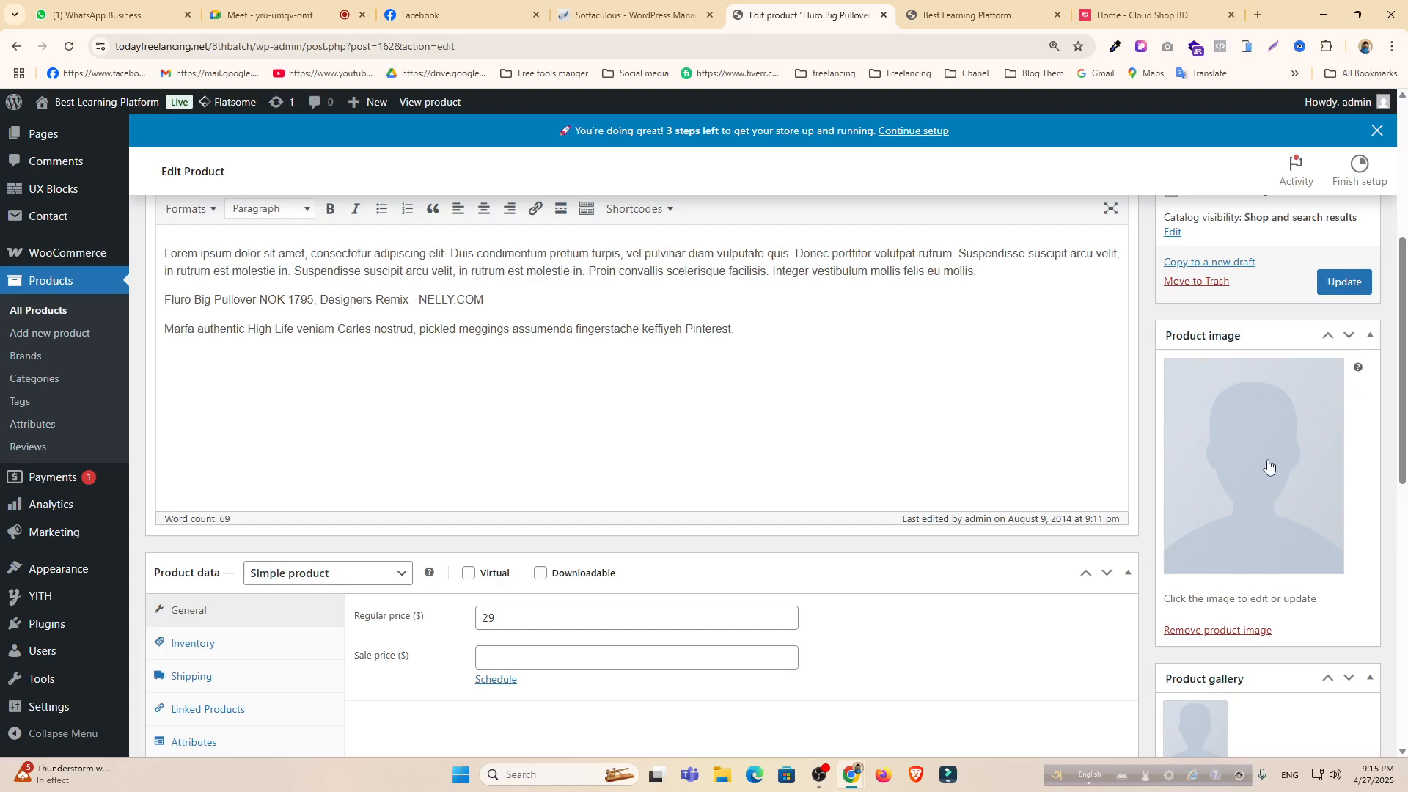
{"action": "left_click", "coordinate": [1268, 467]}
{"action": "left_click", "coordinate": [471, 291]}
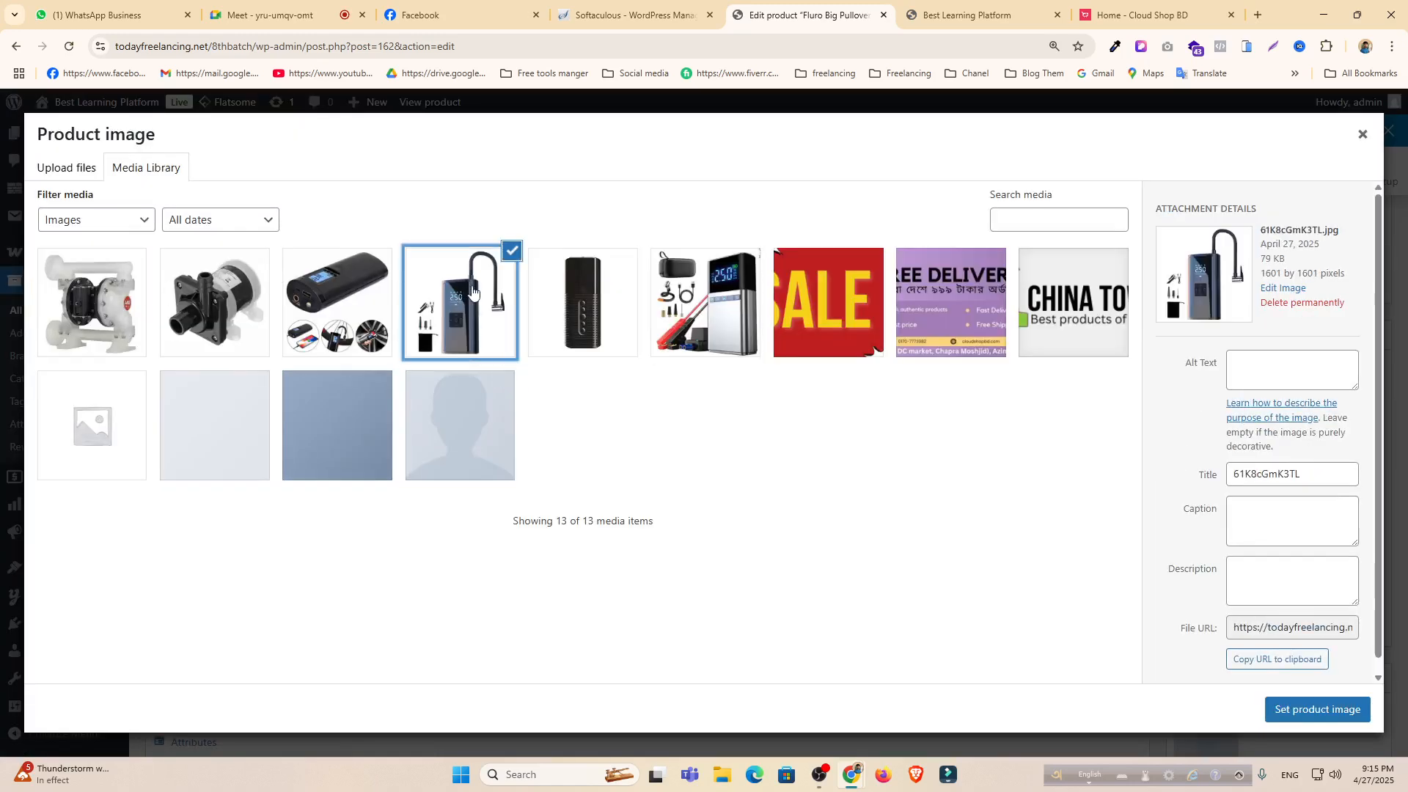
{"action": "left_click", "coordinate": [1298, 708]}
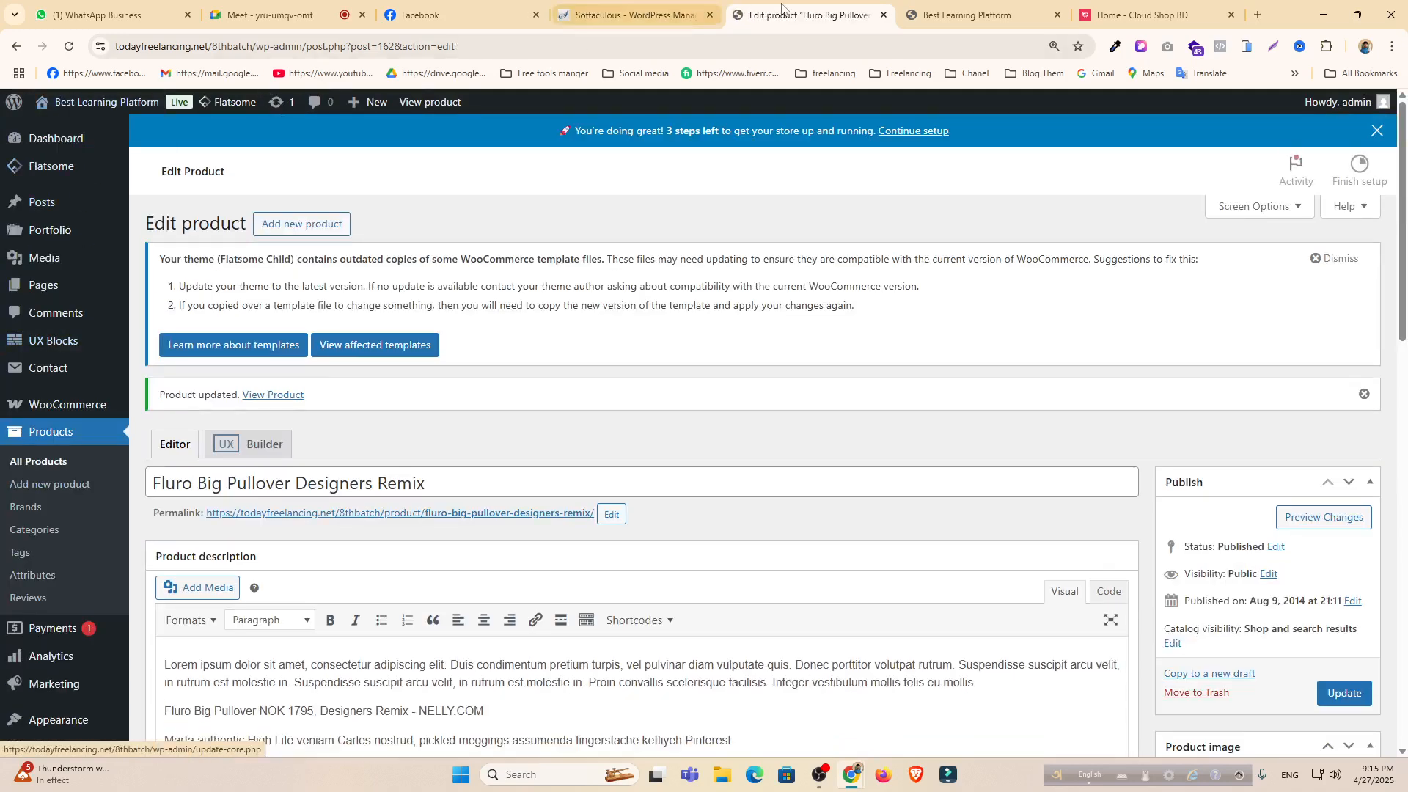
Review the site's home page and open it for editing in UX Builder.
{"action": "left_click", "coordinate": [941, 4]}
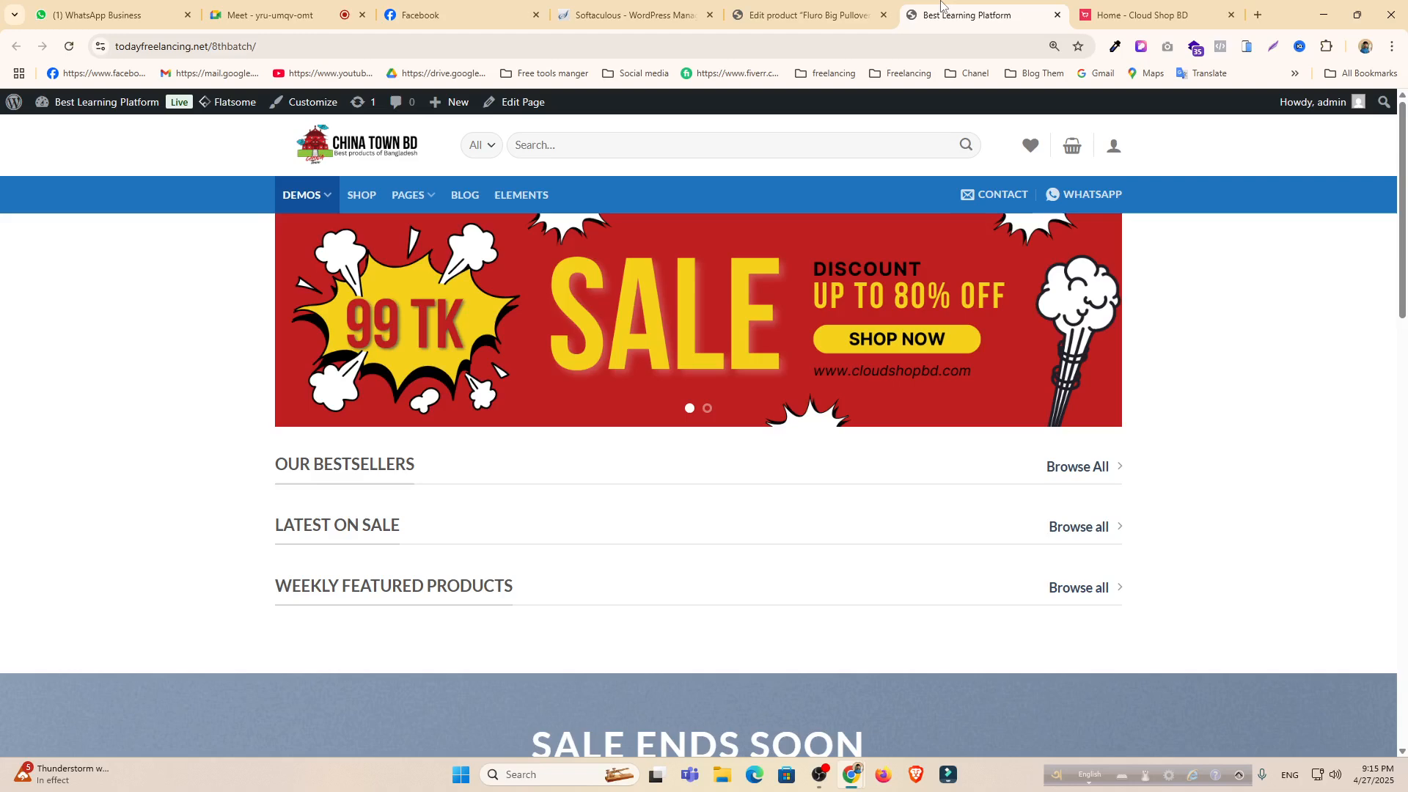
{"action": "scroll", "coordinate": [414, 506], "scroll_direction": "down", "scroll_amount": 10}
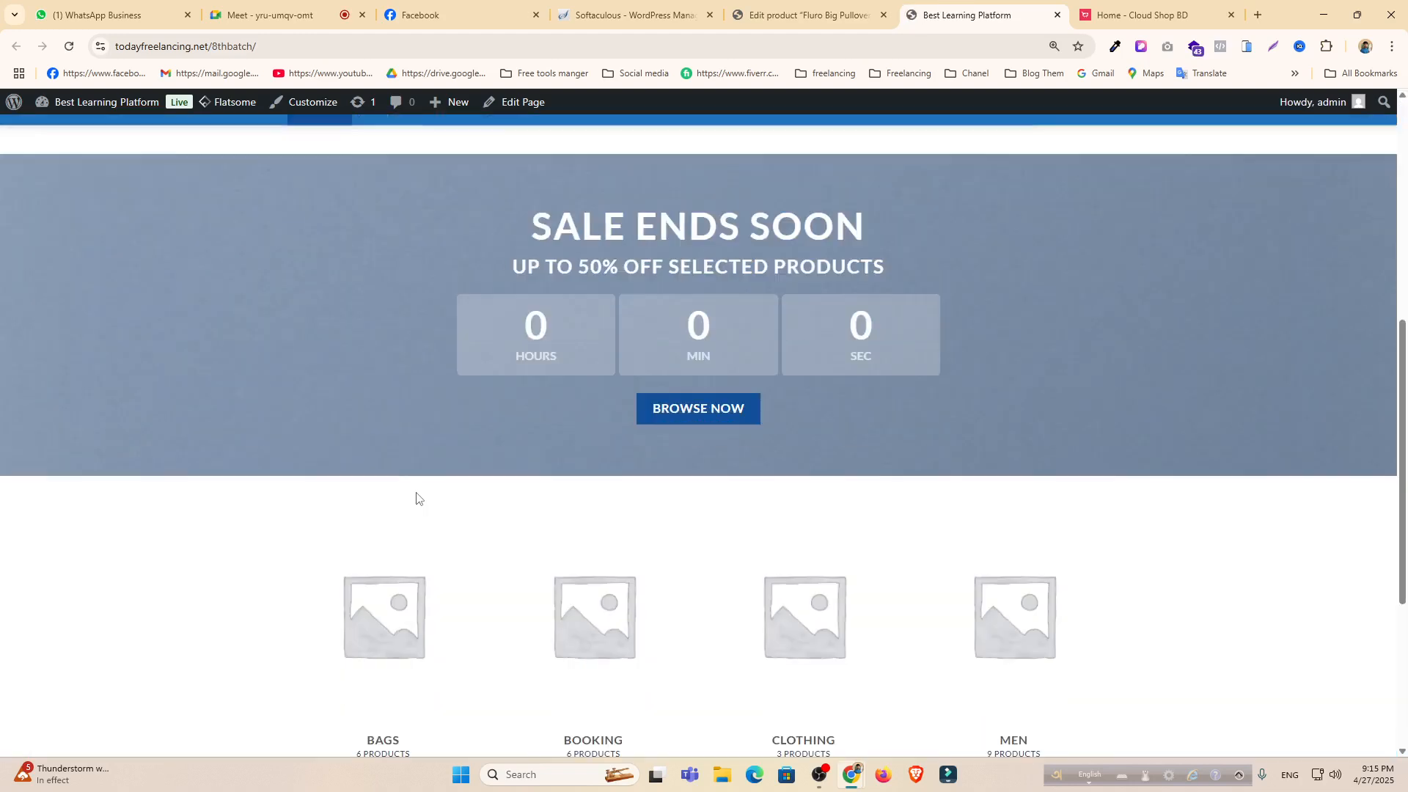
{"action": "scroll", "coordinate": [609, 541], "scroll_direction": "up", "scroll_amount": 10}
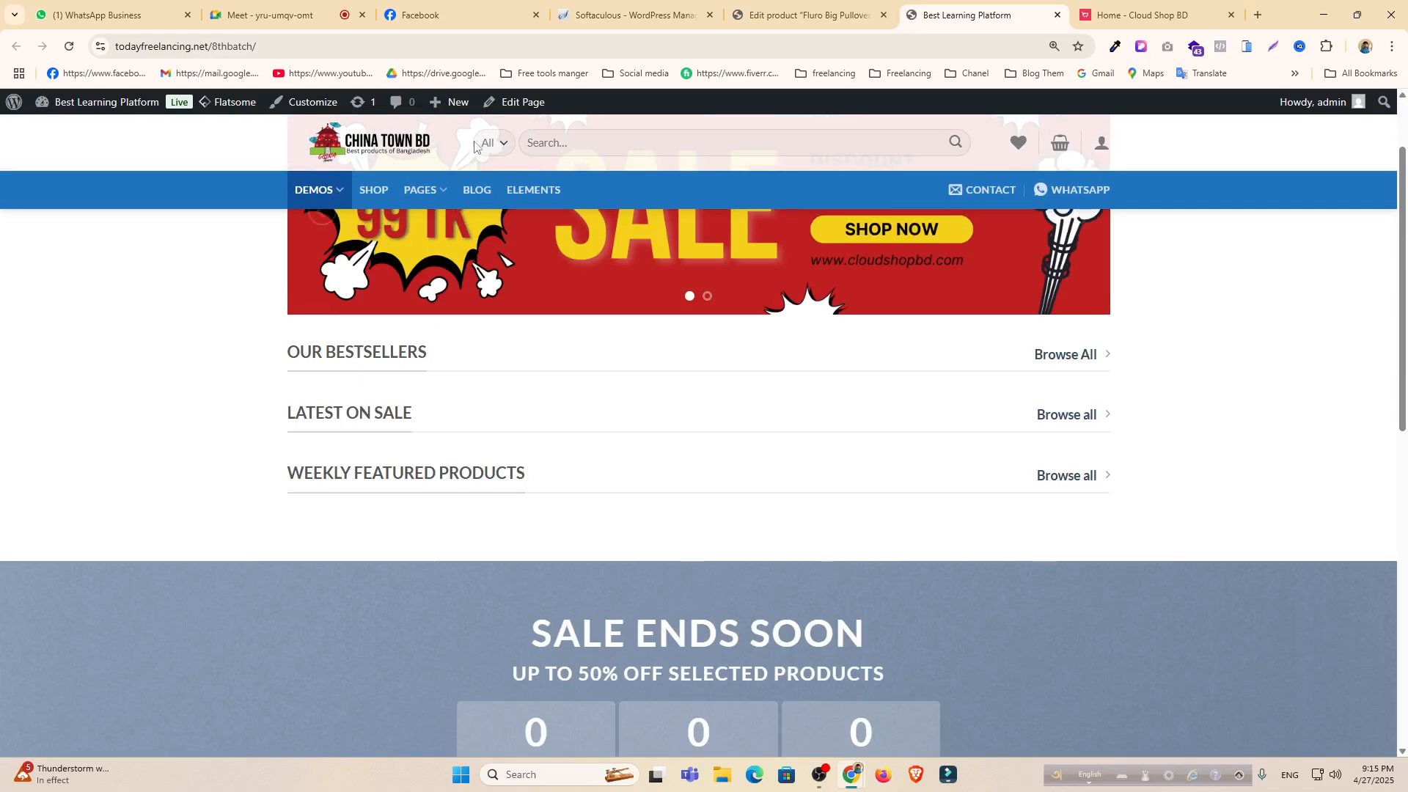
{"action": "mouse_move", "coordinate": [489, 102]}
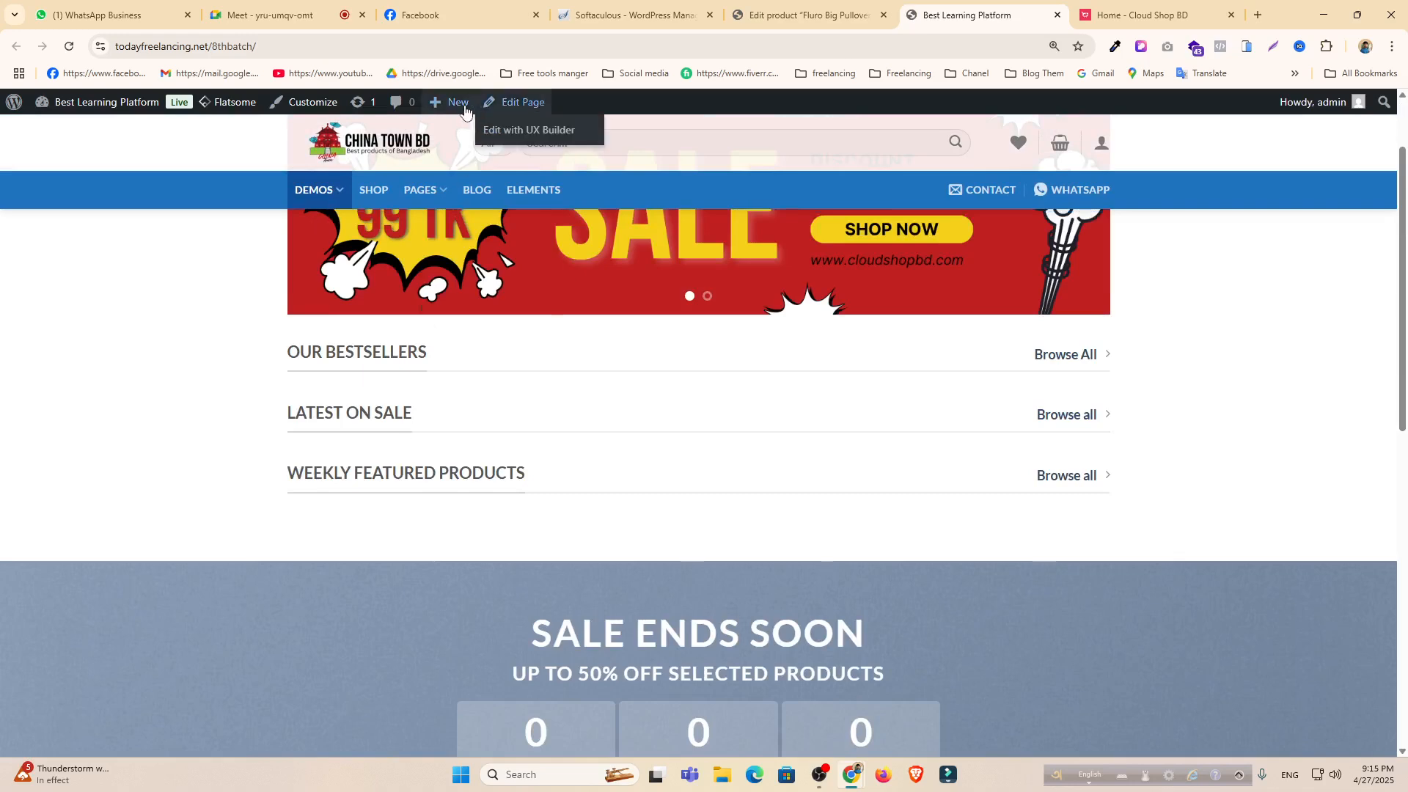
{"action": "left_click", "coordinate": [519, 130]}
Check the Google Meet call, return to UX Builder, and move the floating call window out of the way.
{"action": "left_click", "coordinate": [289, 9]}
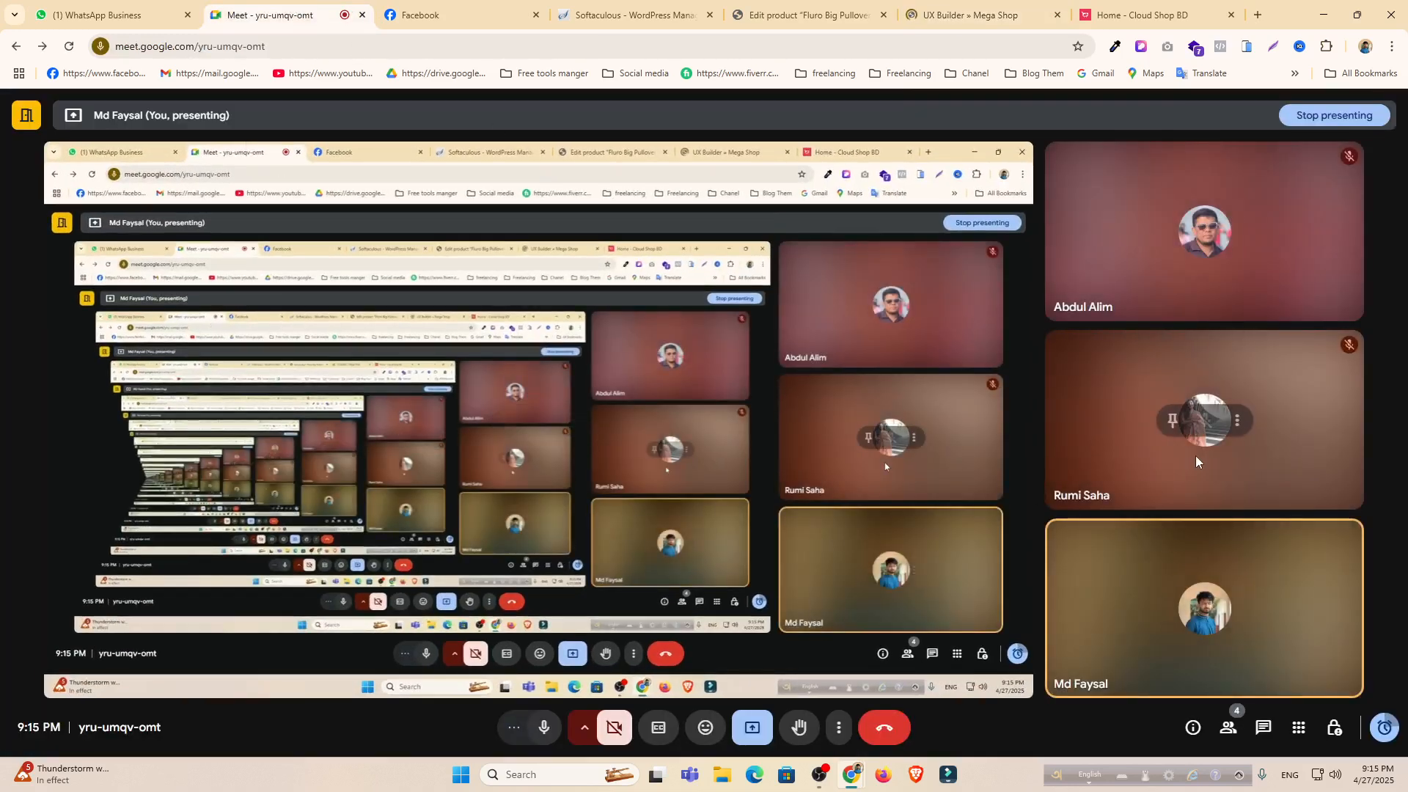
{"action": "left_click", "coordinate": [975, 15]}
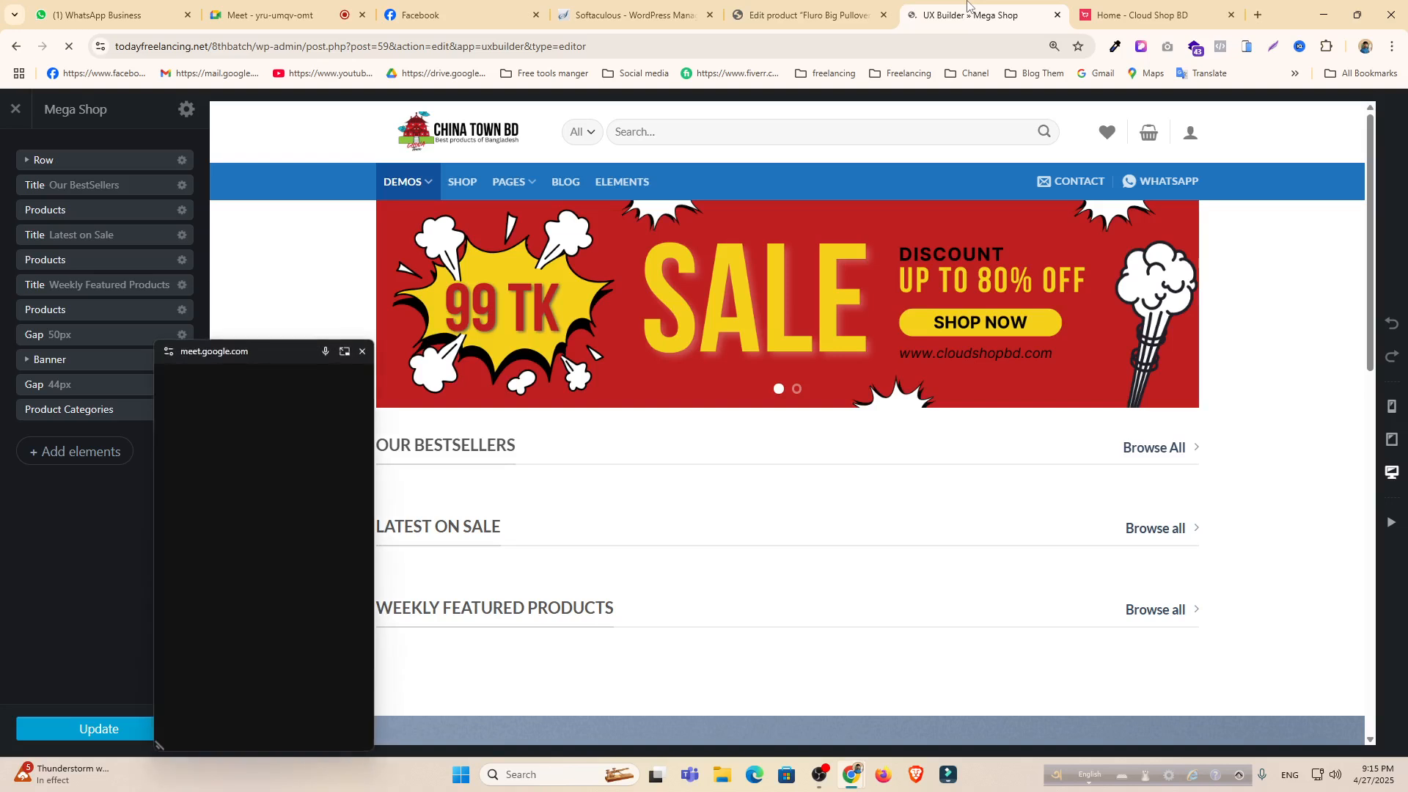
{"action": "left_click_drag", "start_coordinate": [283, 351], "coordinate": [331, 782]}
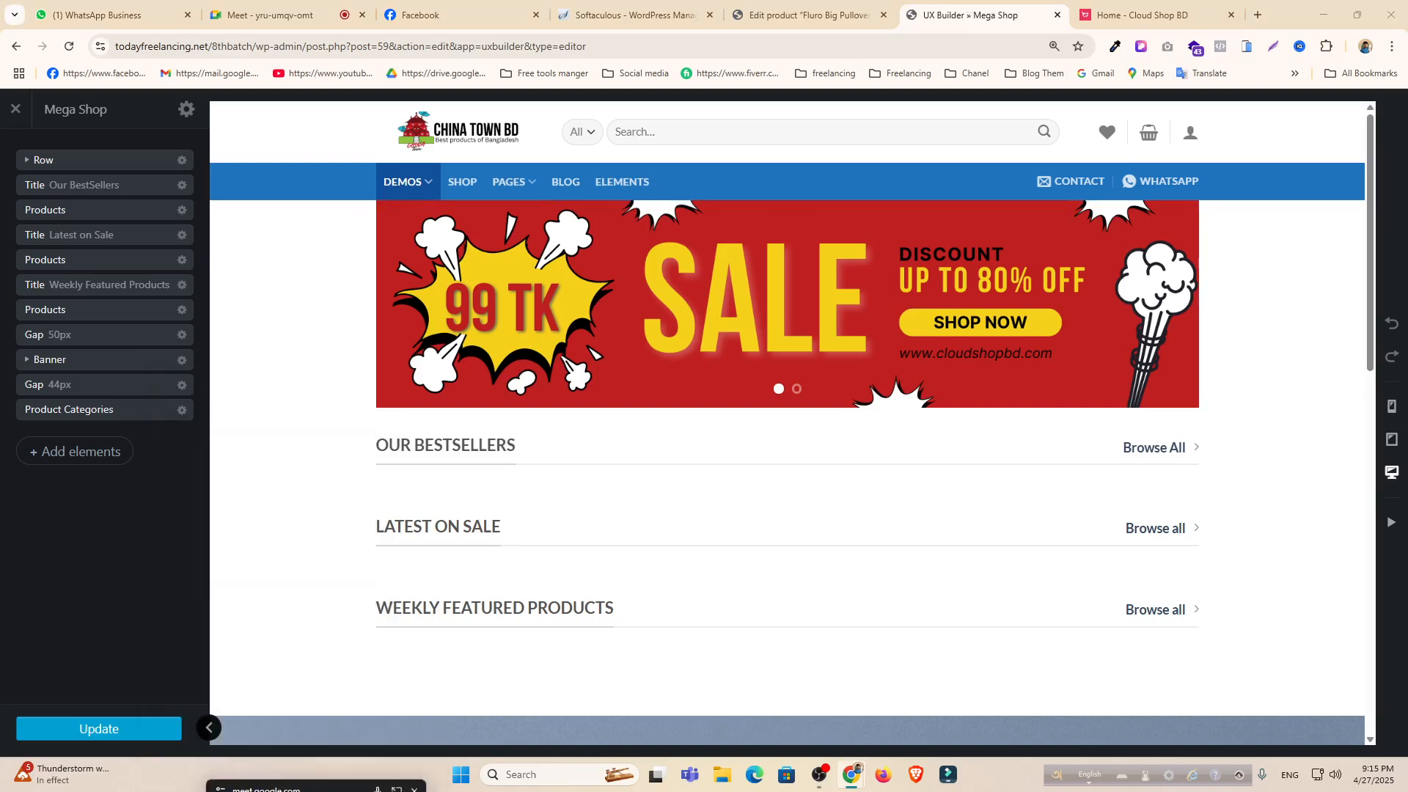
{"action": "left_click", "coordinate": [598, 459]}
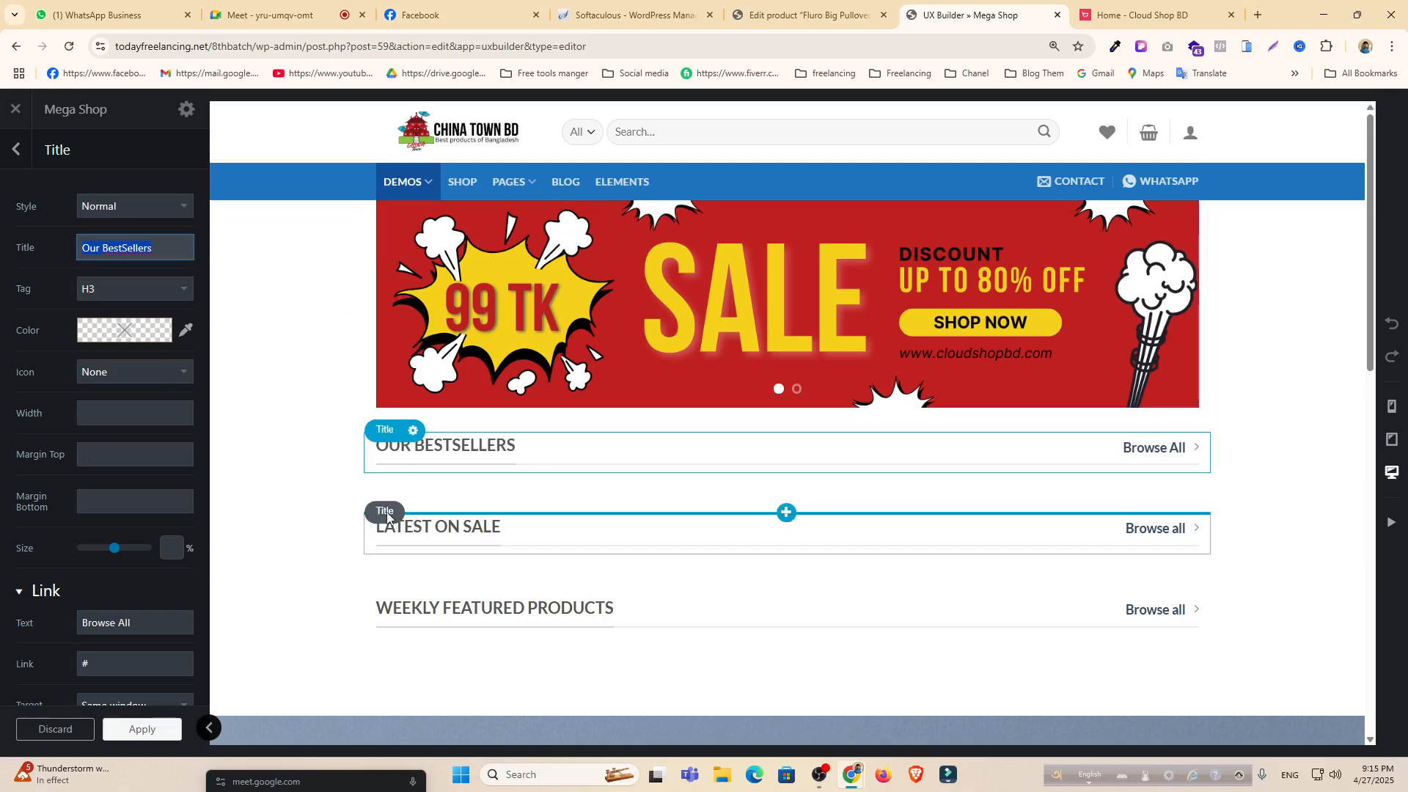
{"action": "key", "text": "Escape"}
{"action": "right_click", "coordinate": [389, 516]}
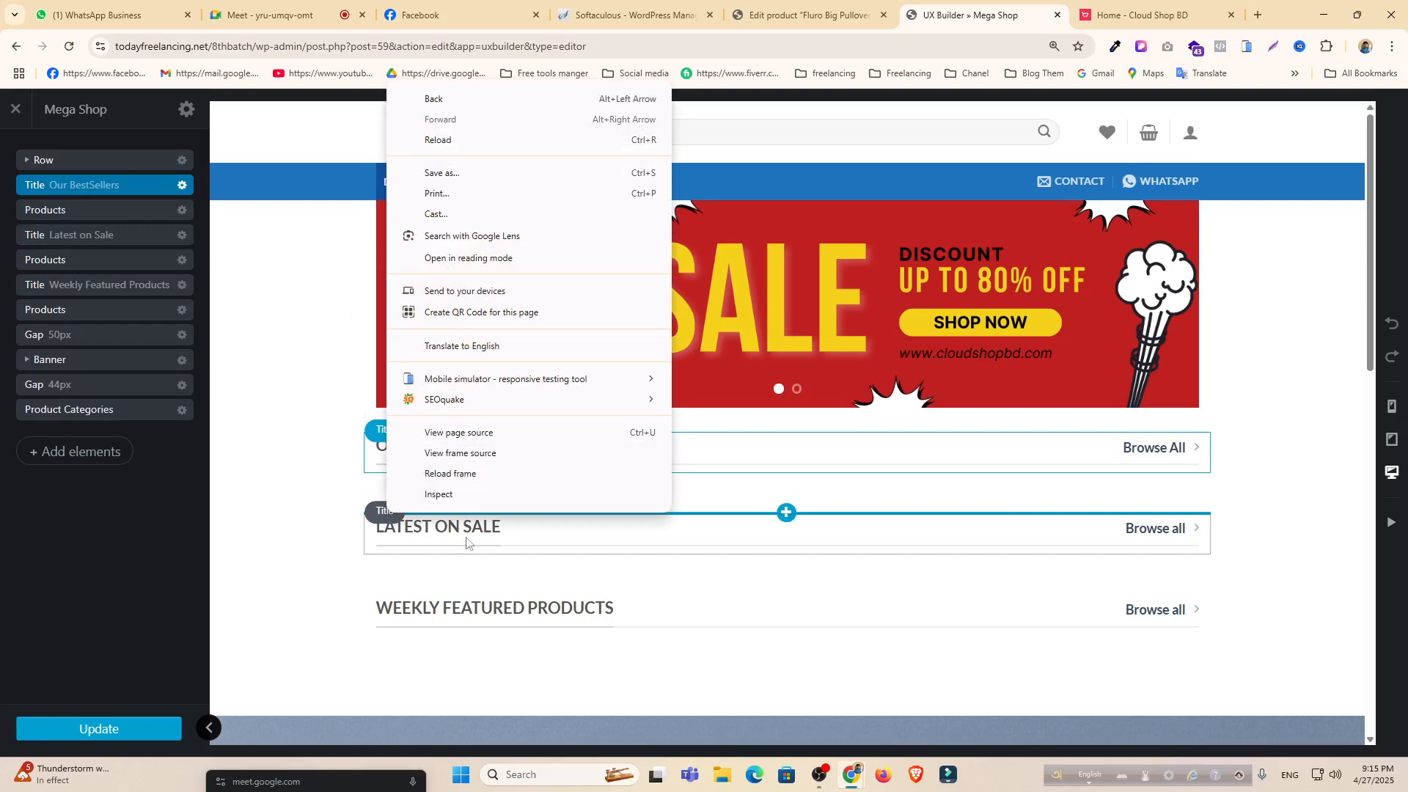
{"action": "left_click", "coordinate": [358, 536]}
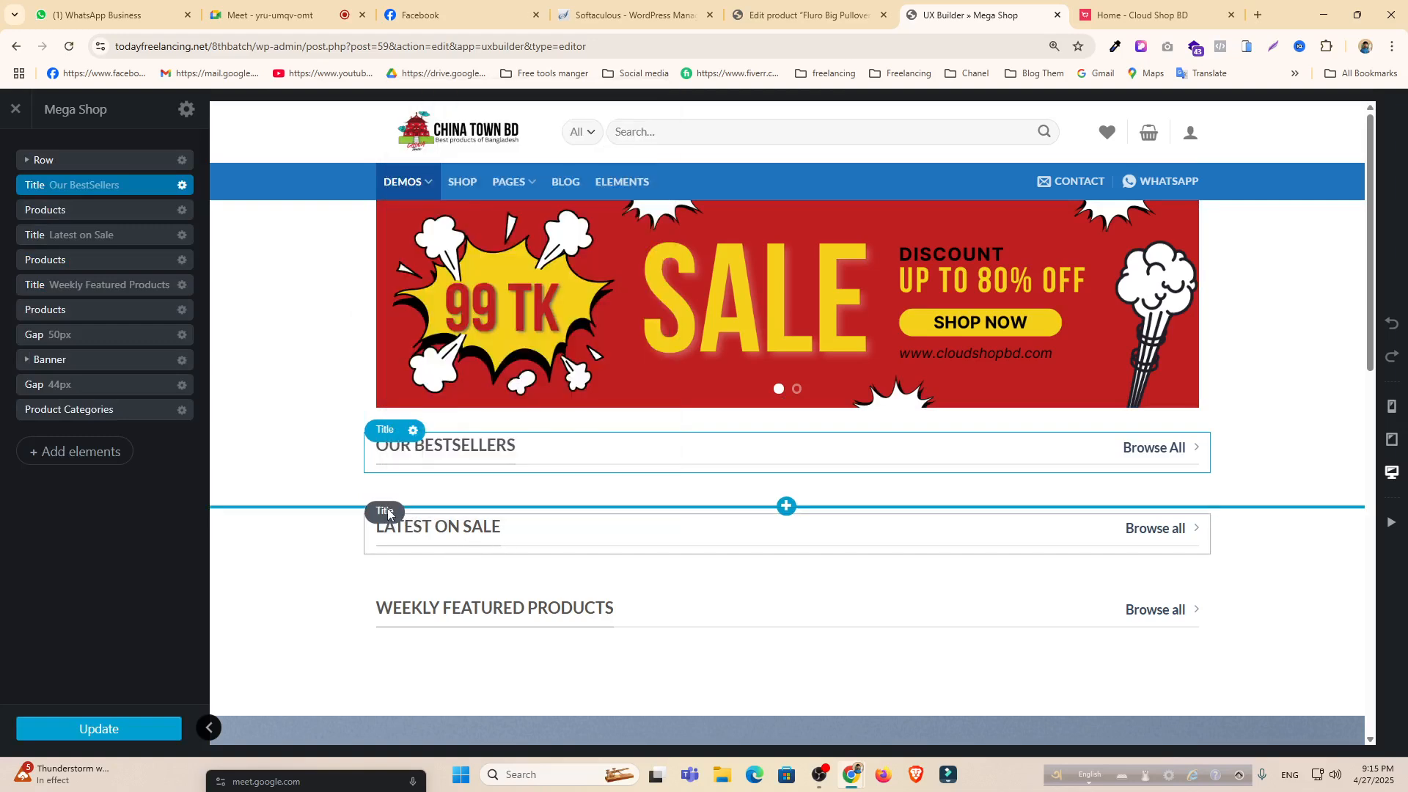
Delete the Our BestSellers title and the Products element directly below it from the Mega Shop page.
{"action": "left_click", "coordinate": [182, 186]}
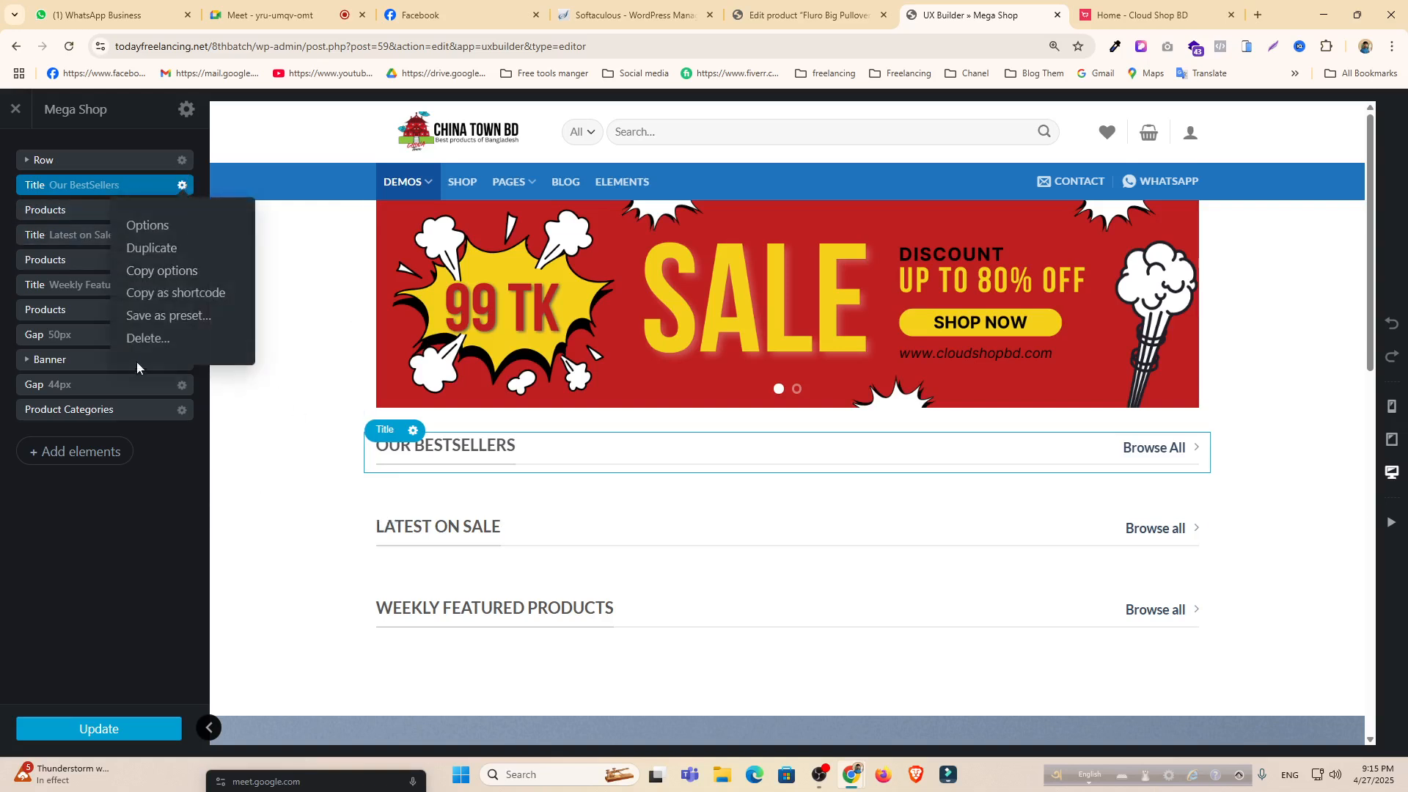
{"action": "left_click", "coordinate": [143, 343]}
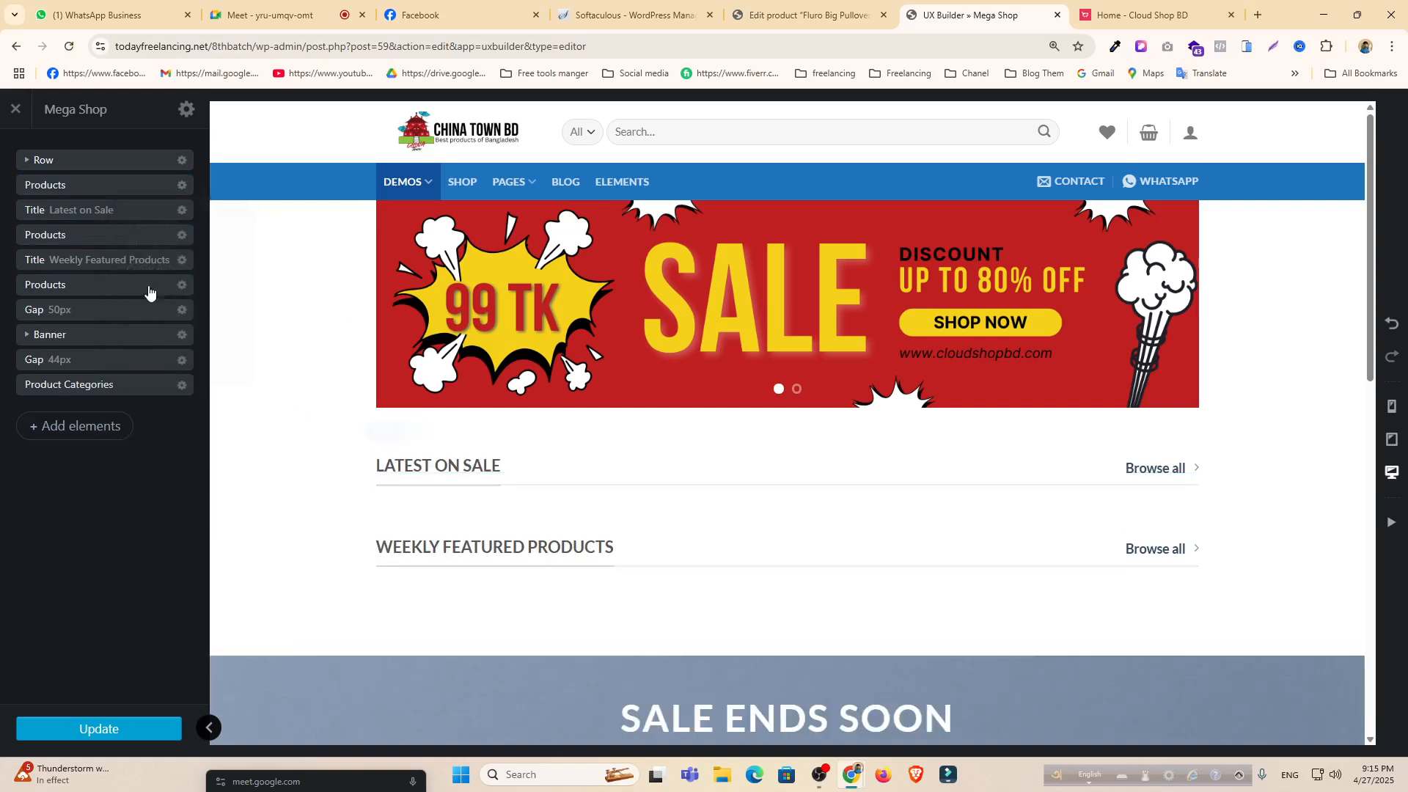
{"action": "left_click", "coordinate": [182, 185]}
{"action": "left_click", "coordinate": [156, 339]}
Delete the Latest on Sale title and the Products element below the Weekly Featured Products title.
{"action": "left_click", "coordinate": [182, 184]}
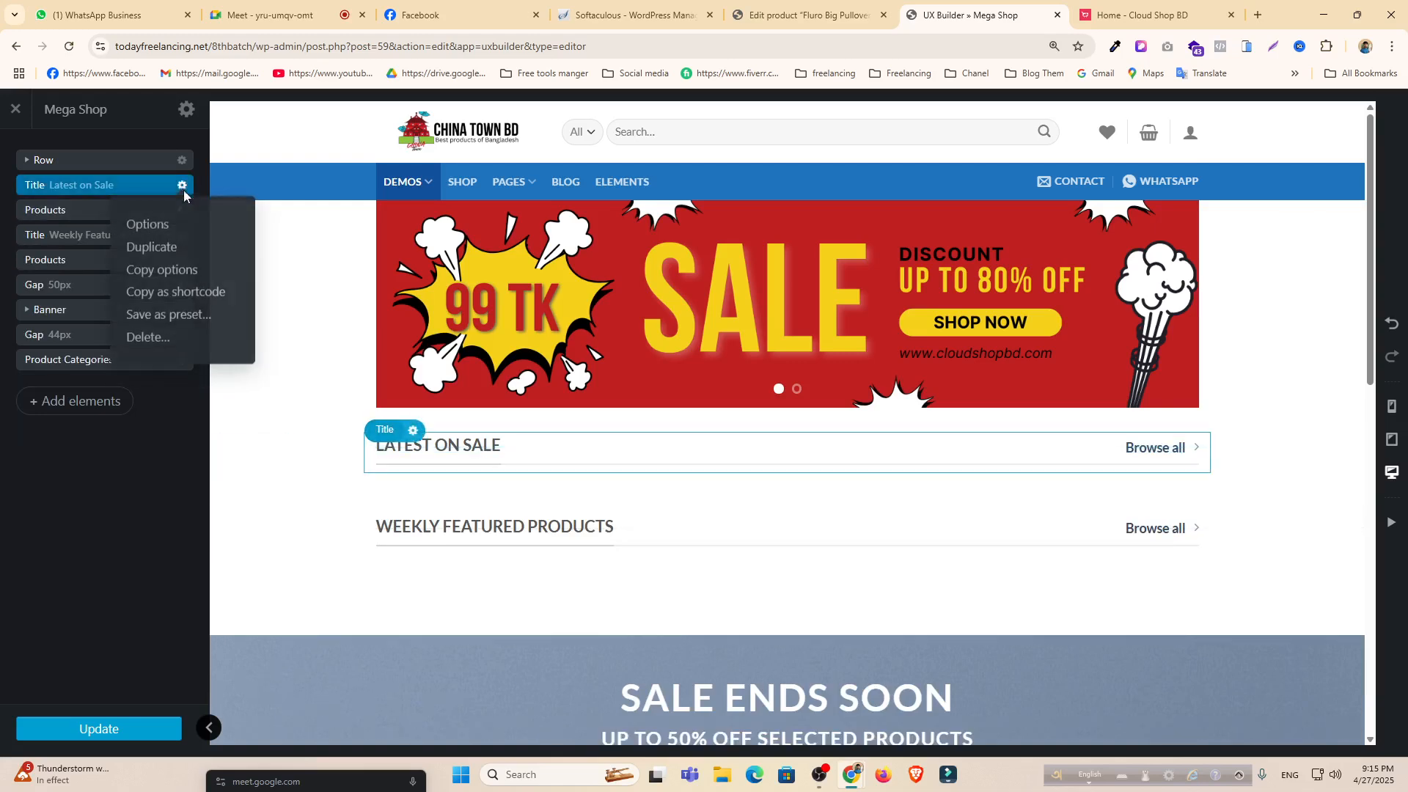
{"action": "left_click", "coordinate": [146, 339]}
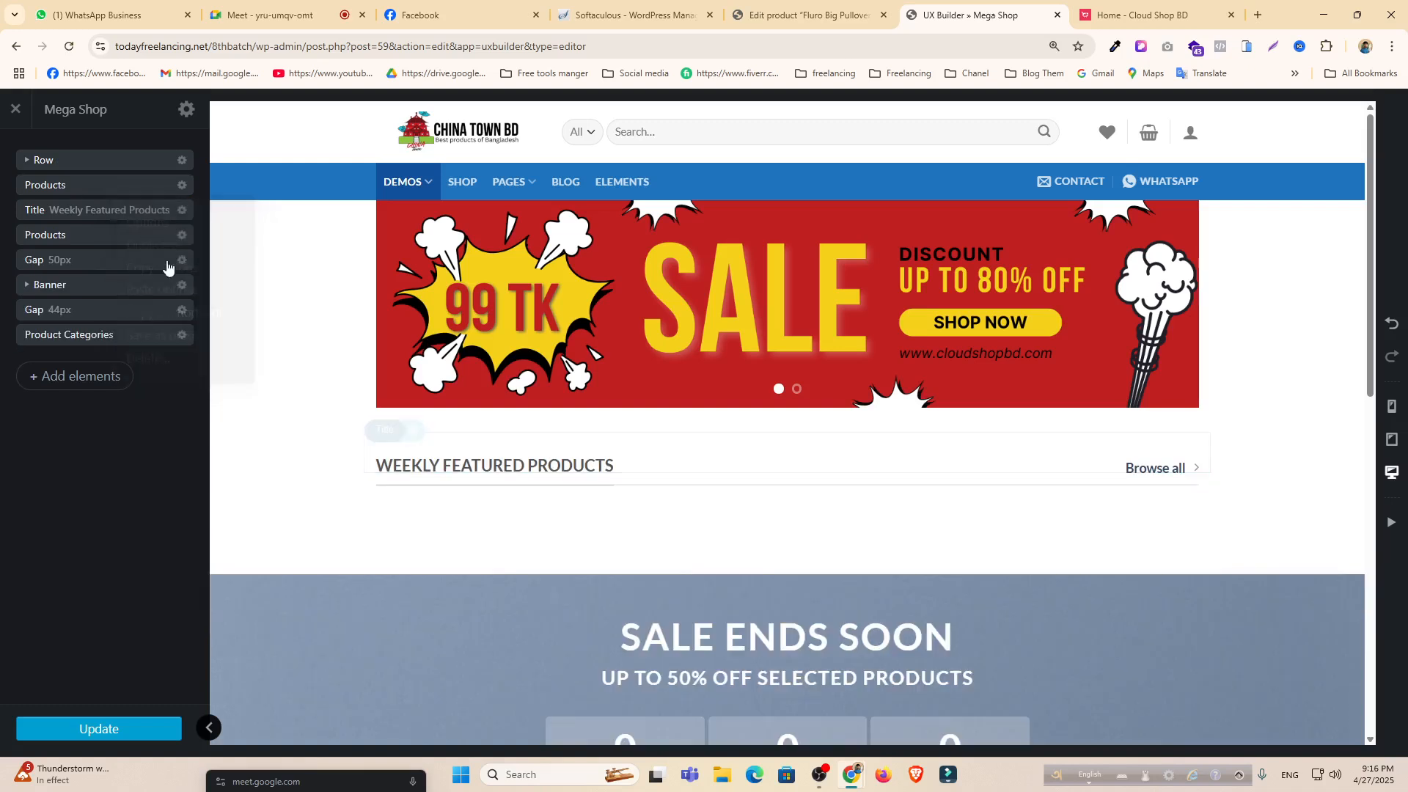
{"action": "left_click", "coordinate": [182, 211]}
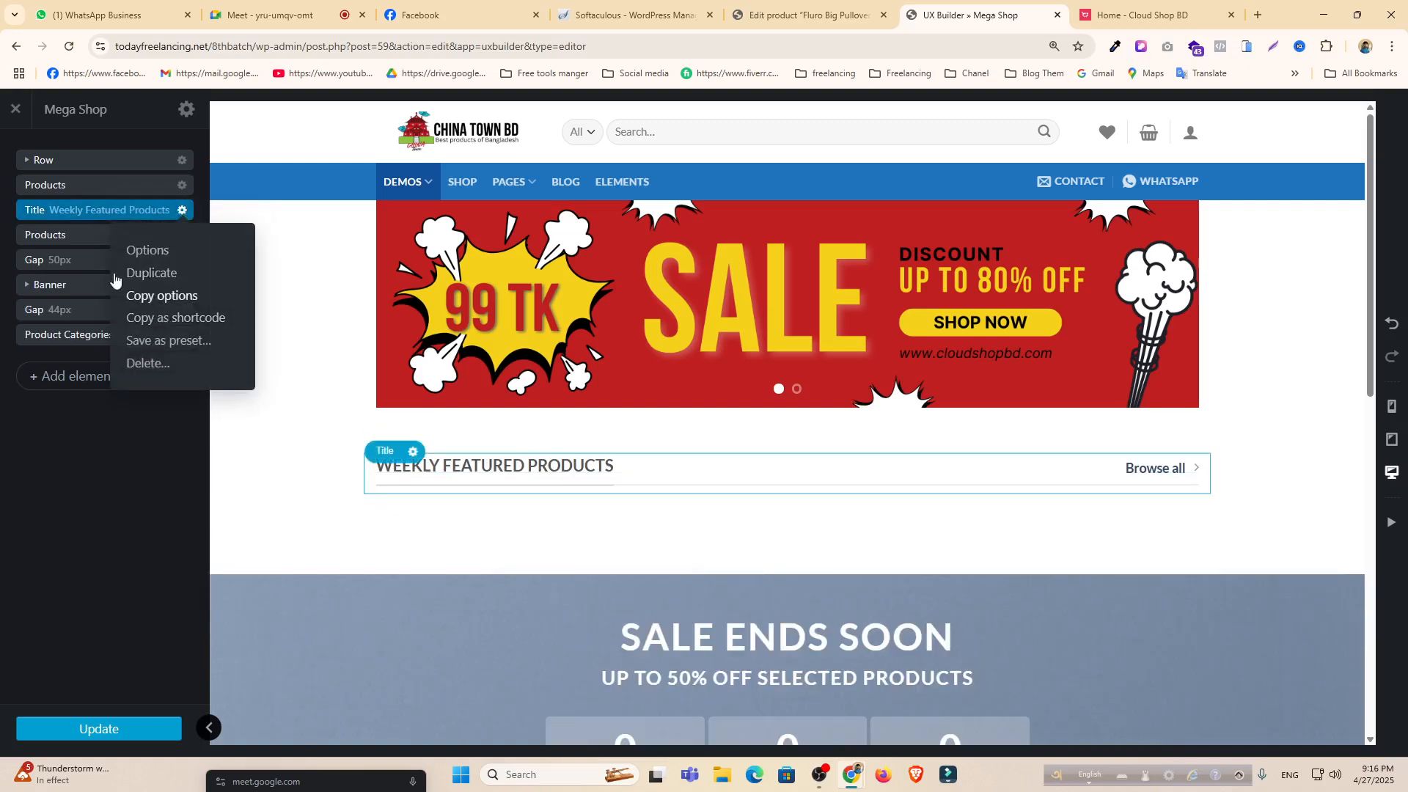
{"action": "left_click", "coordinate": [182, 235]}
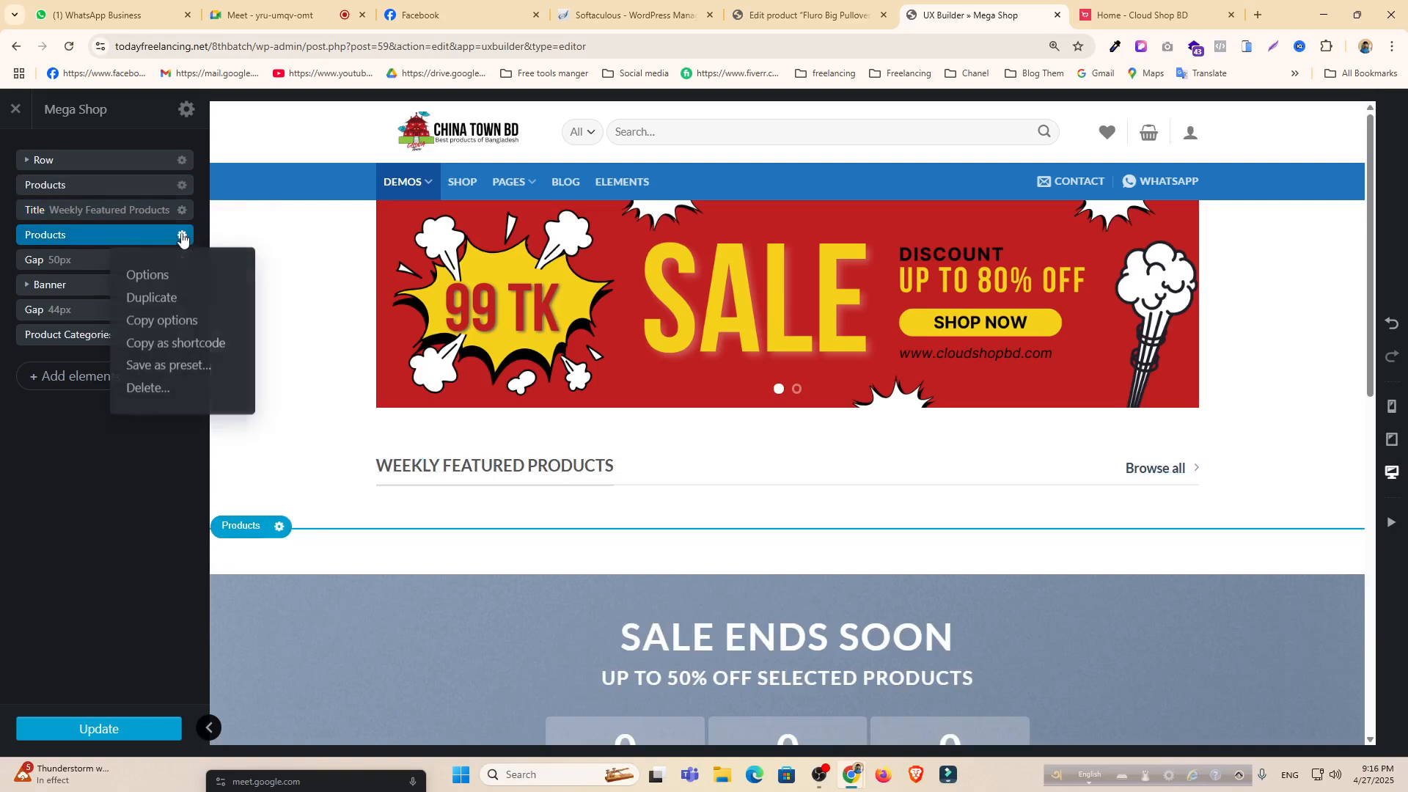
{"action": "left_click", "coordinate": [146, 389]}
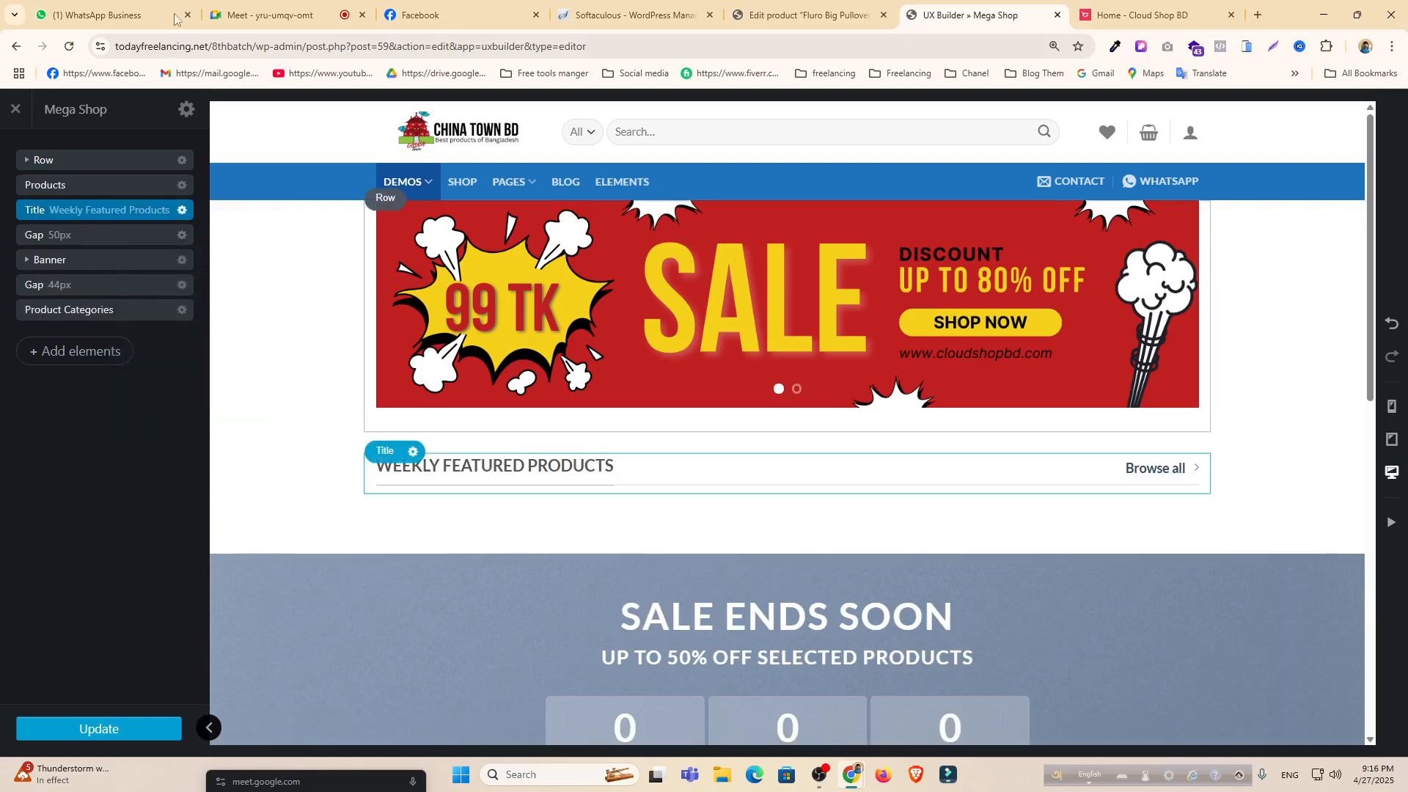
Look at the Google Meet call again, and clear its floating window from the page builder.
{"action": "left_click", "coordinate": [260, 8]}
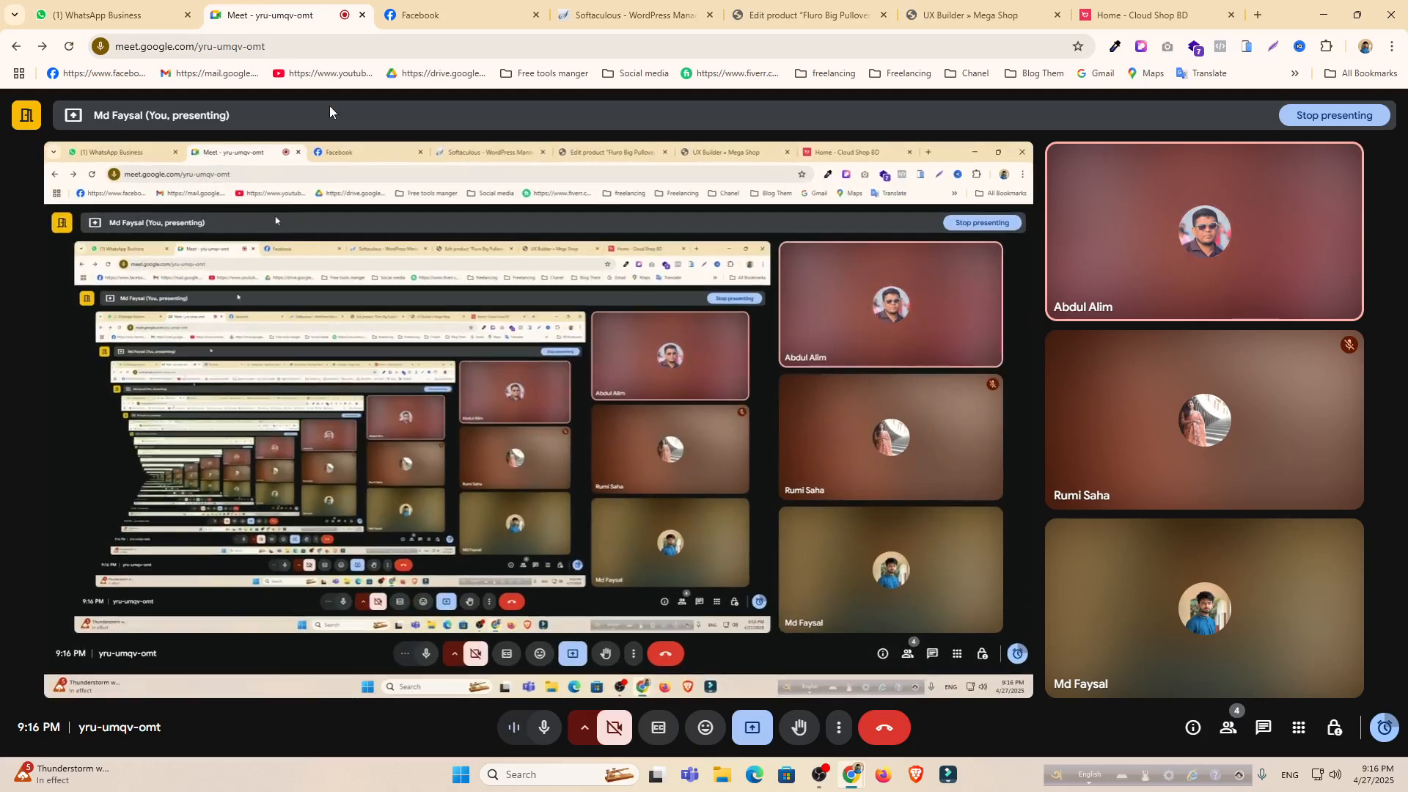
{"action": "left_click", "coordinate": [963, 18]}
{"action": "left_click_drag", "start_coordinate": [336, 373], "coordinate": [312, 786]}
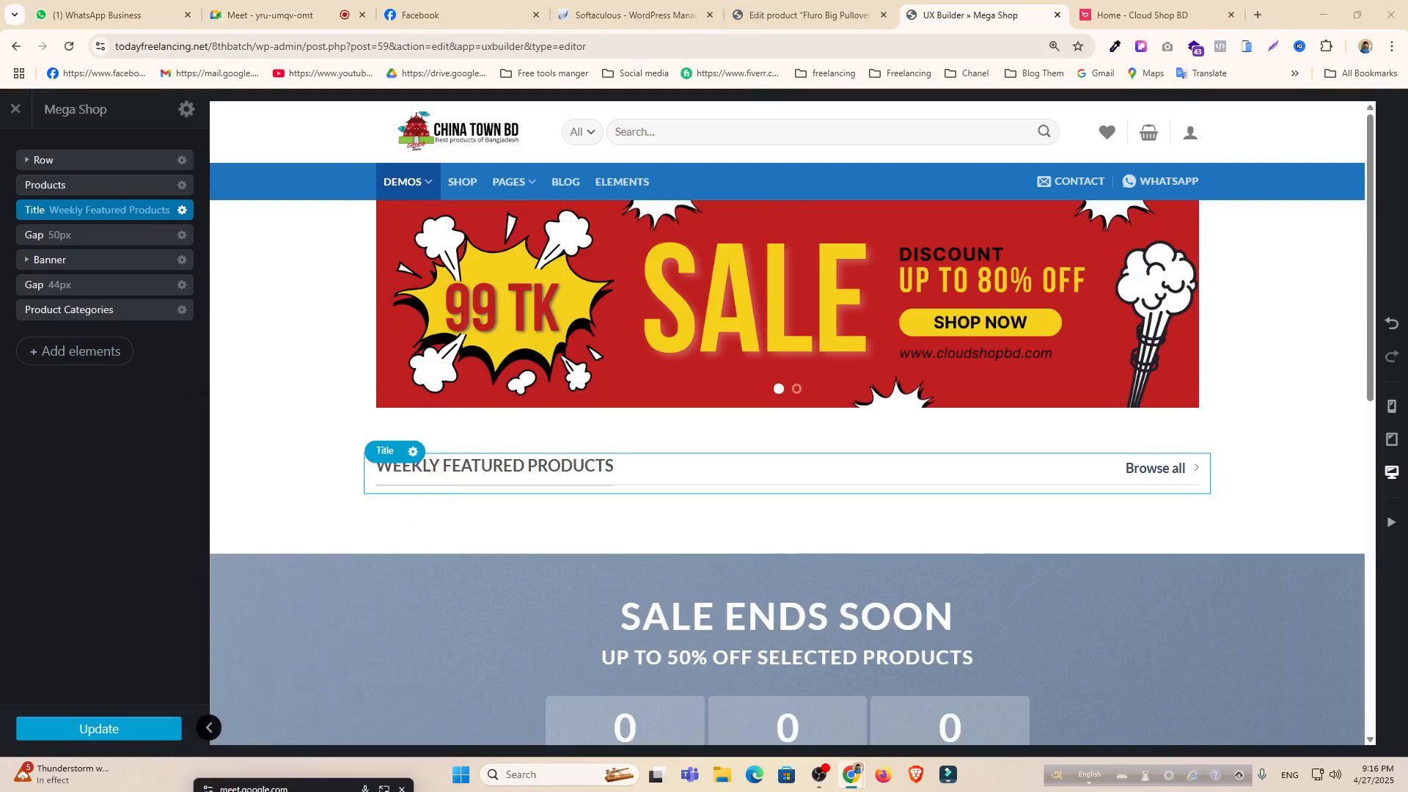
{"action": "left_click", "coordinate": [182, 261]}
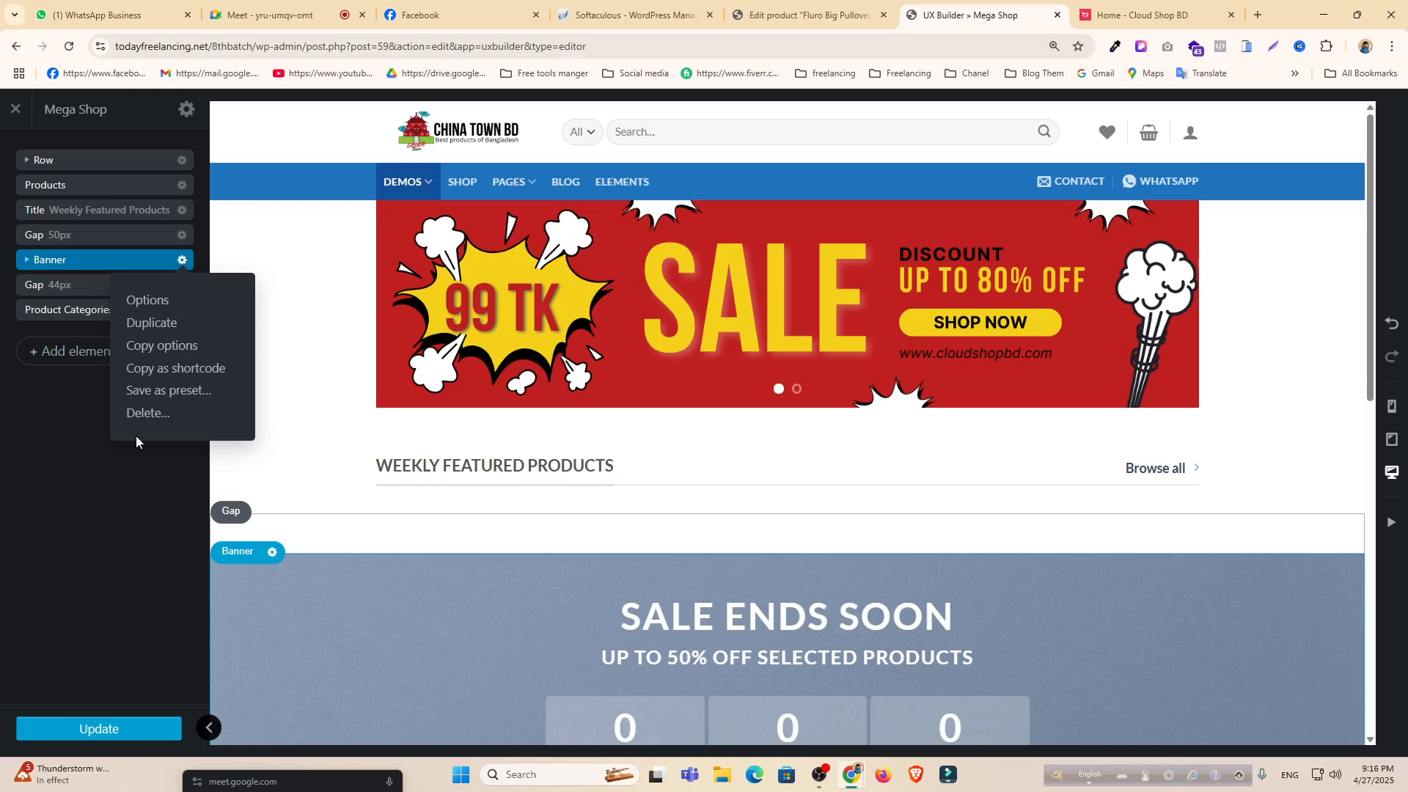
{"action": "left_click", "coordinate": [277, 465]}
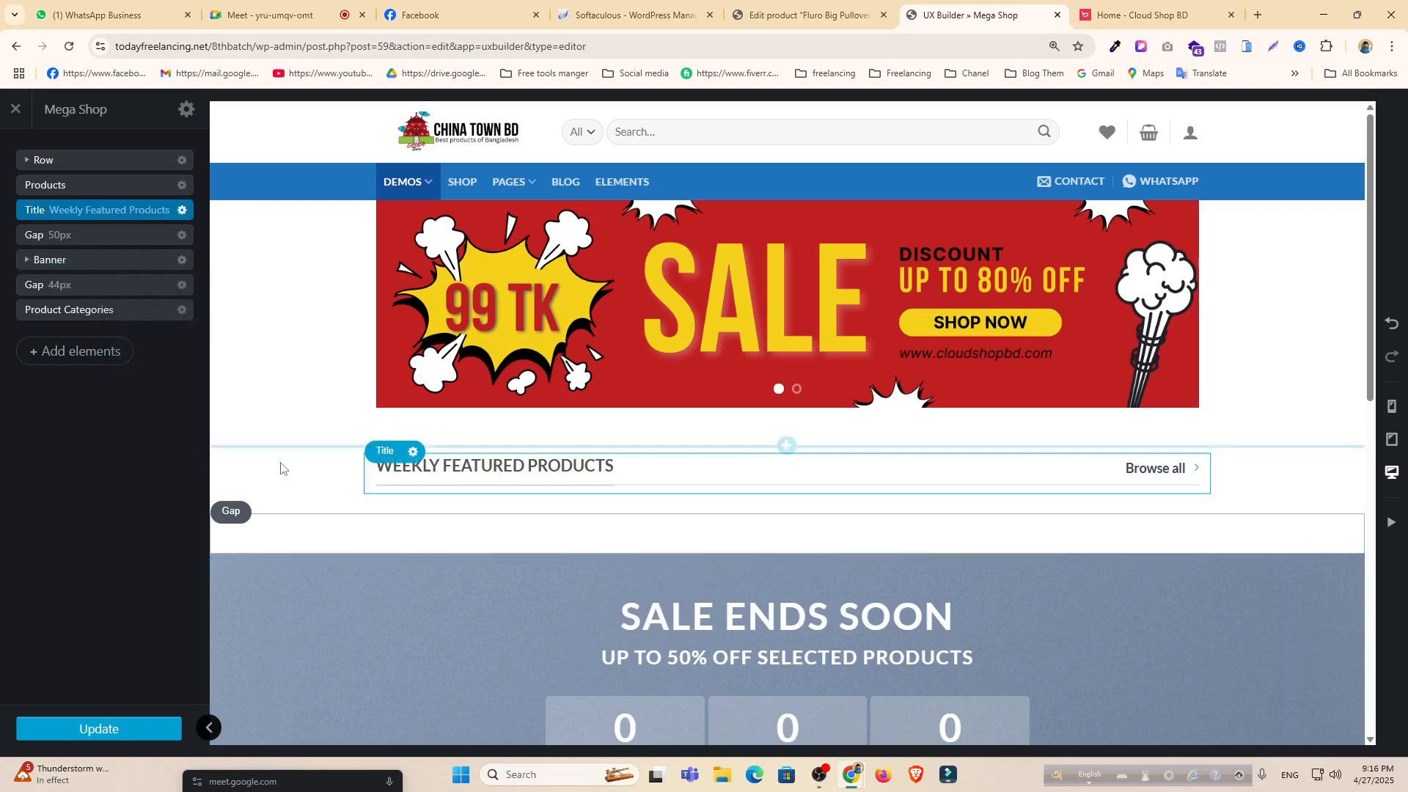
{"action": "scroll", "coordinate": [554, 675], "scroll_direction": "down", "scroll_amount": 5}
{"action": "left_click", "coordinate": [619, 371]}
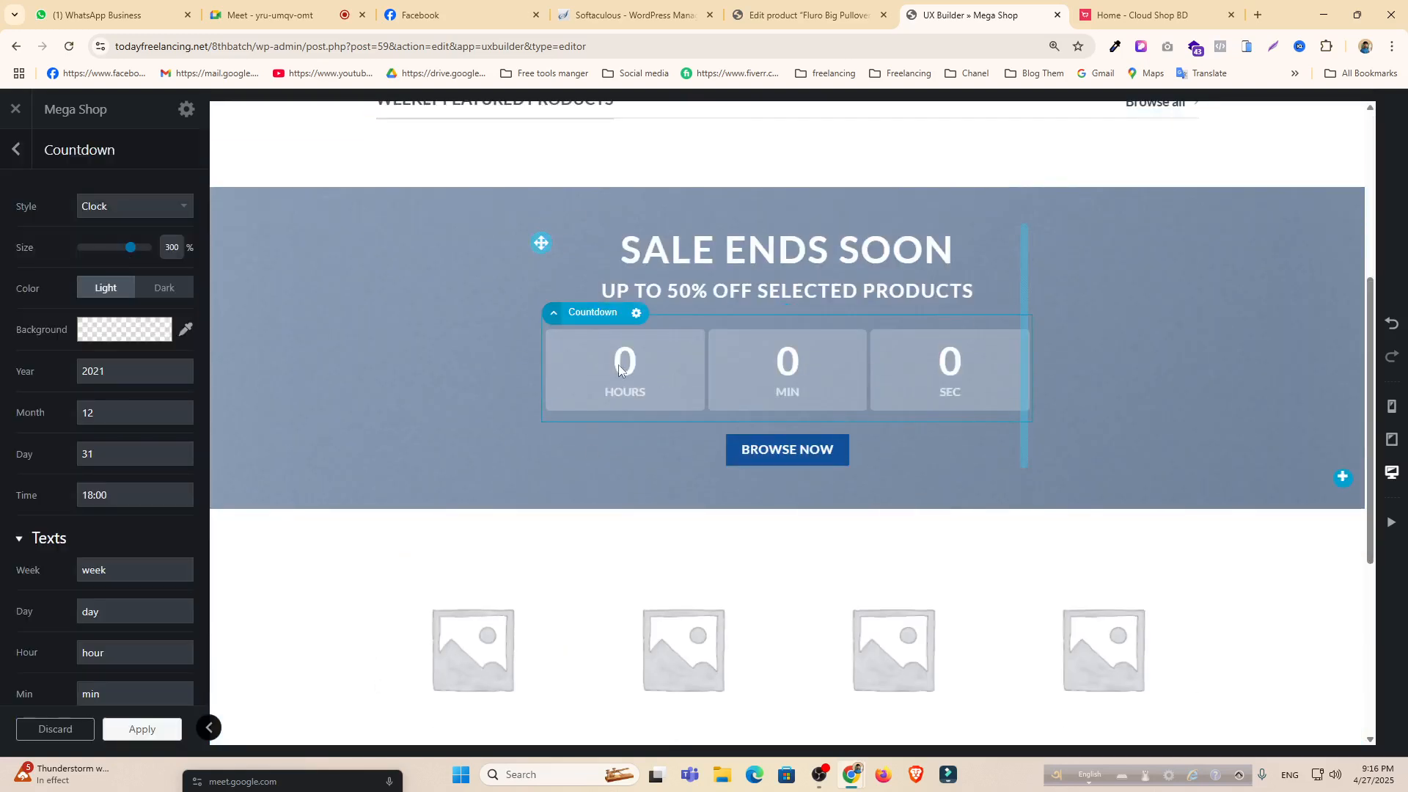
{"action": "left_click", "coordinate": [26, 148]}
{"action": "scroll", "coordinate": [443, 324], "scroll_direction": "up", "scroll_amount": 4}
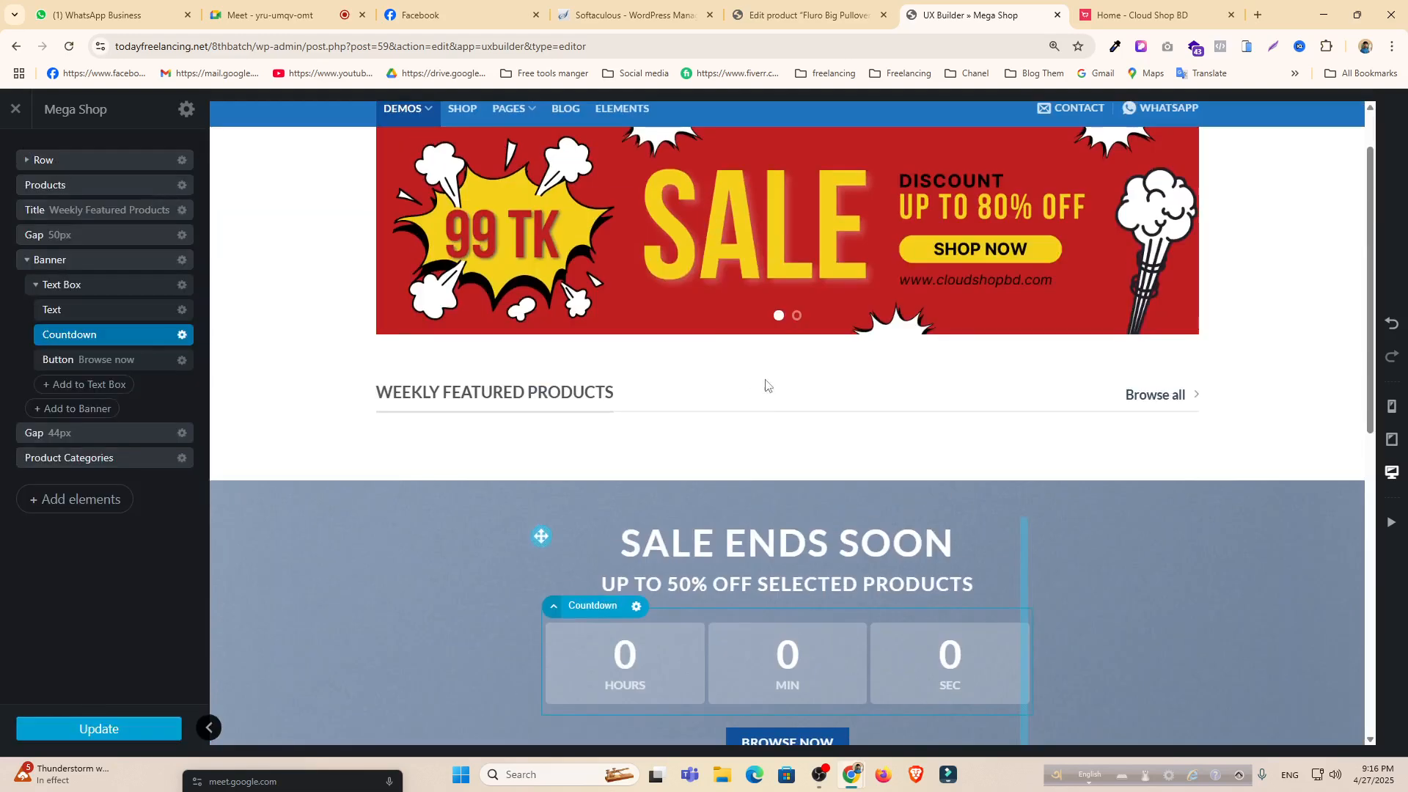
{"action": "left_click", "coordinate": [684, 409]}
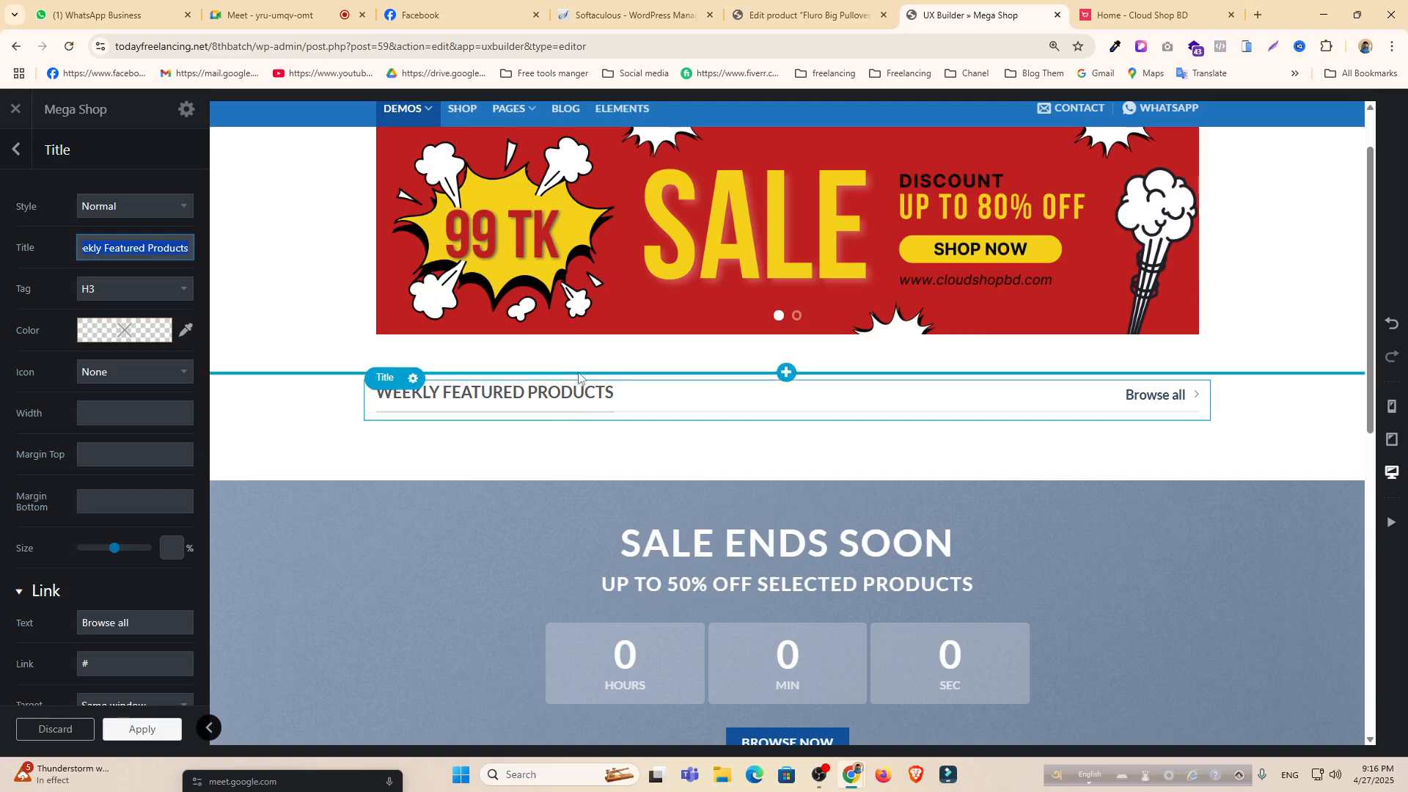
{"action": "left_click", "coordinate": [269, 15]}
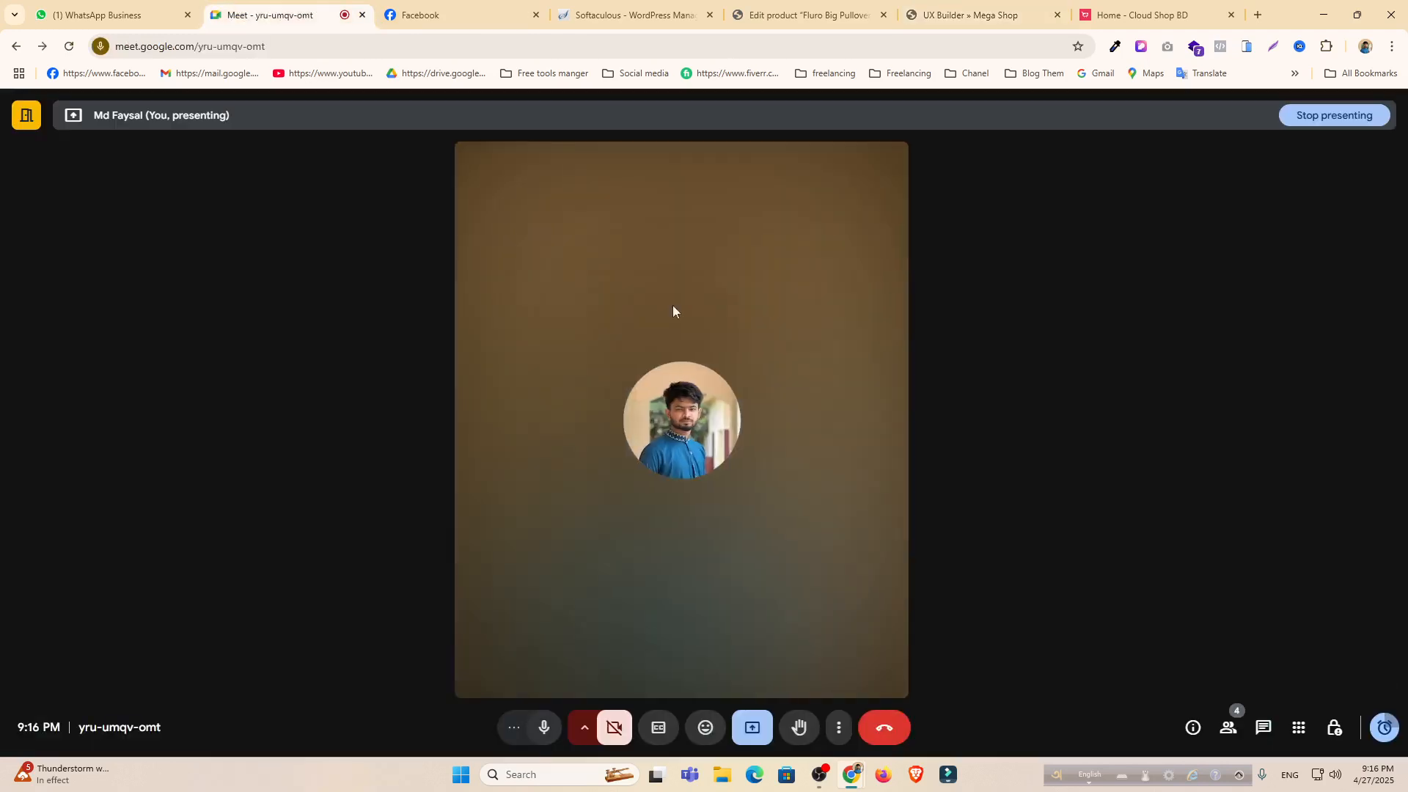
{"action": "left_click", "coordinate": [807, 15]}
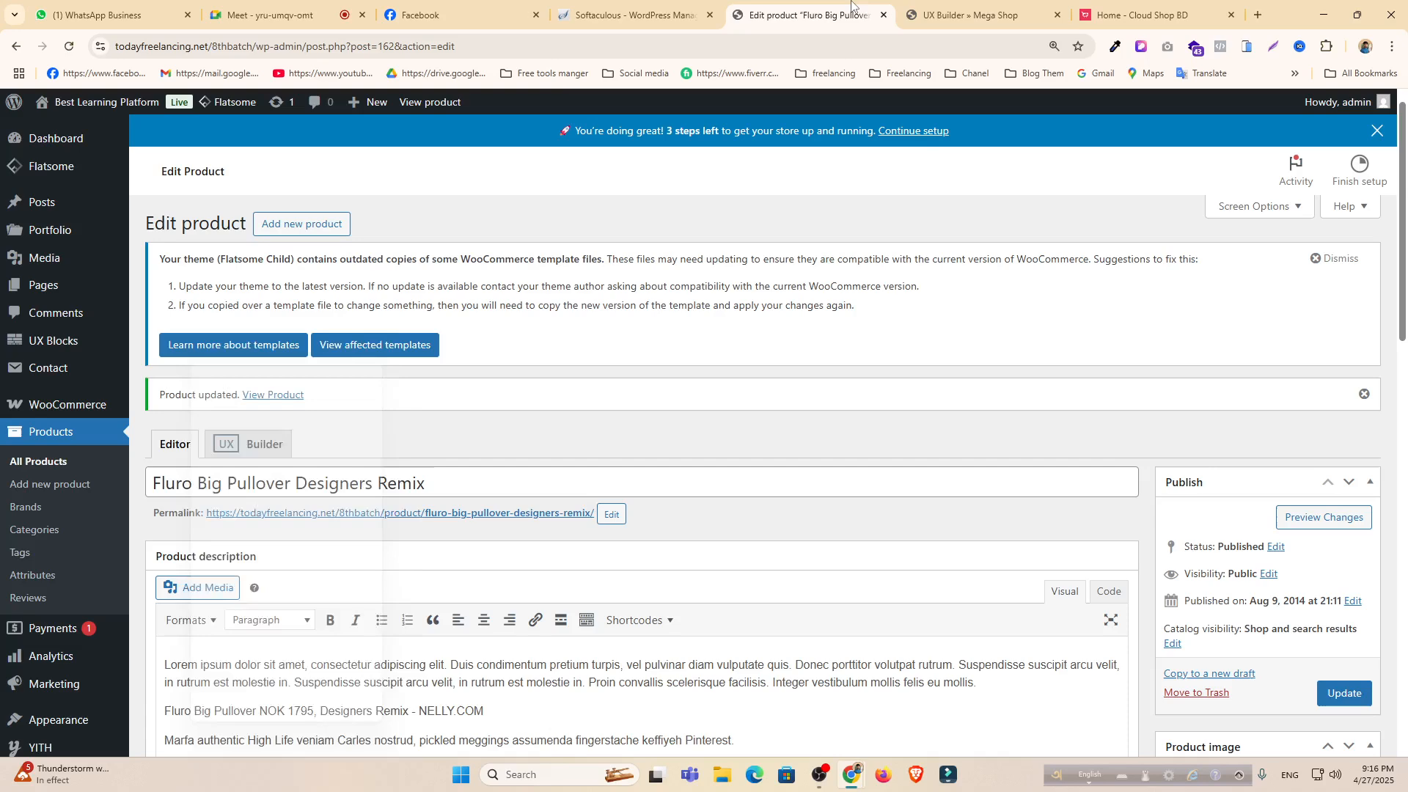
{"action": "left_click_drag", "start_coordinate": [320, 358], "coordinate": [322, 787]}
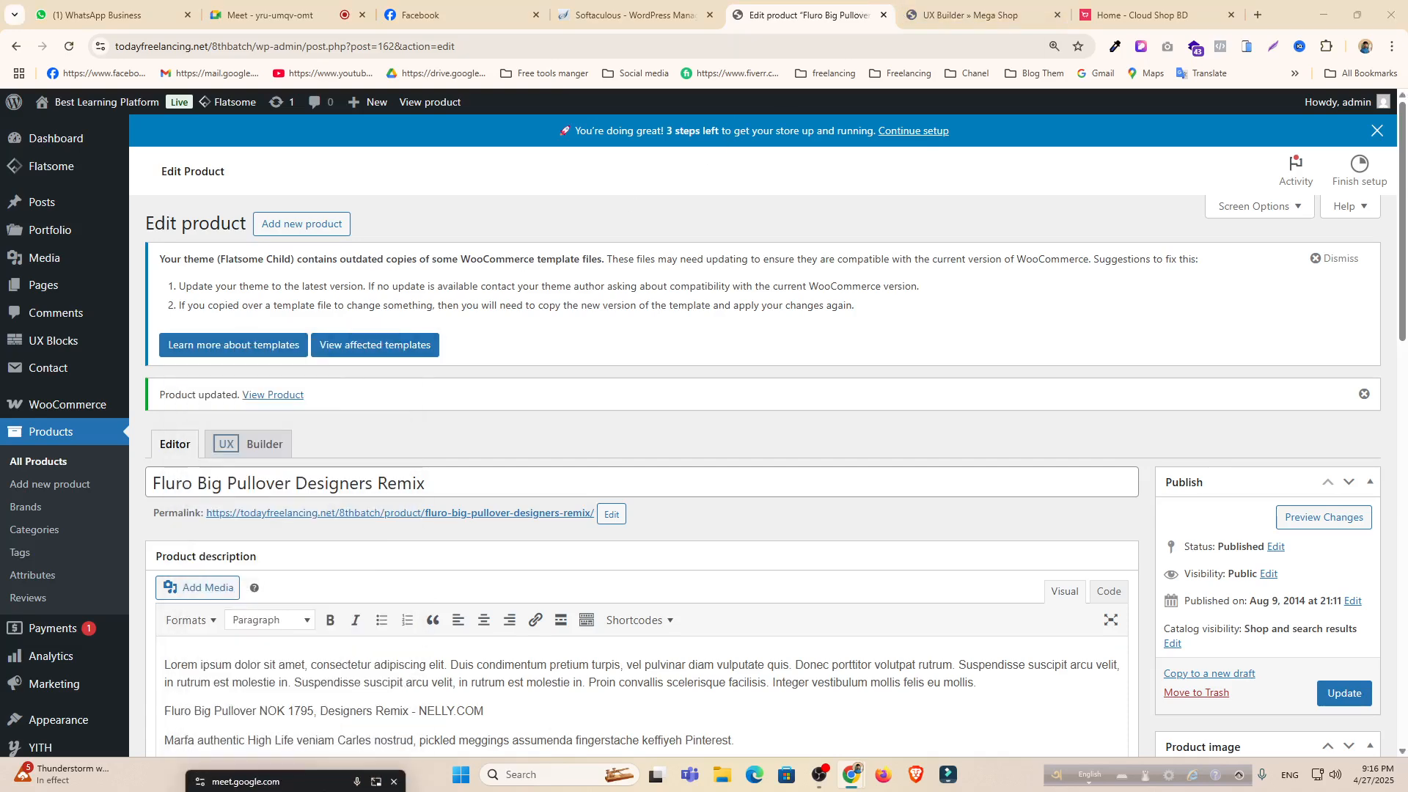
{"action": "left_click", "coordinate": [990, 7]}
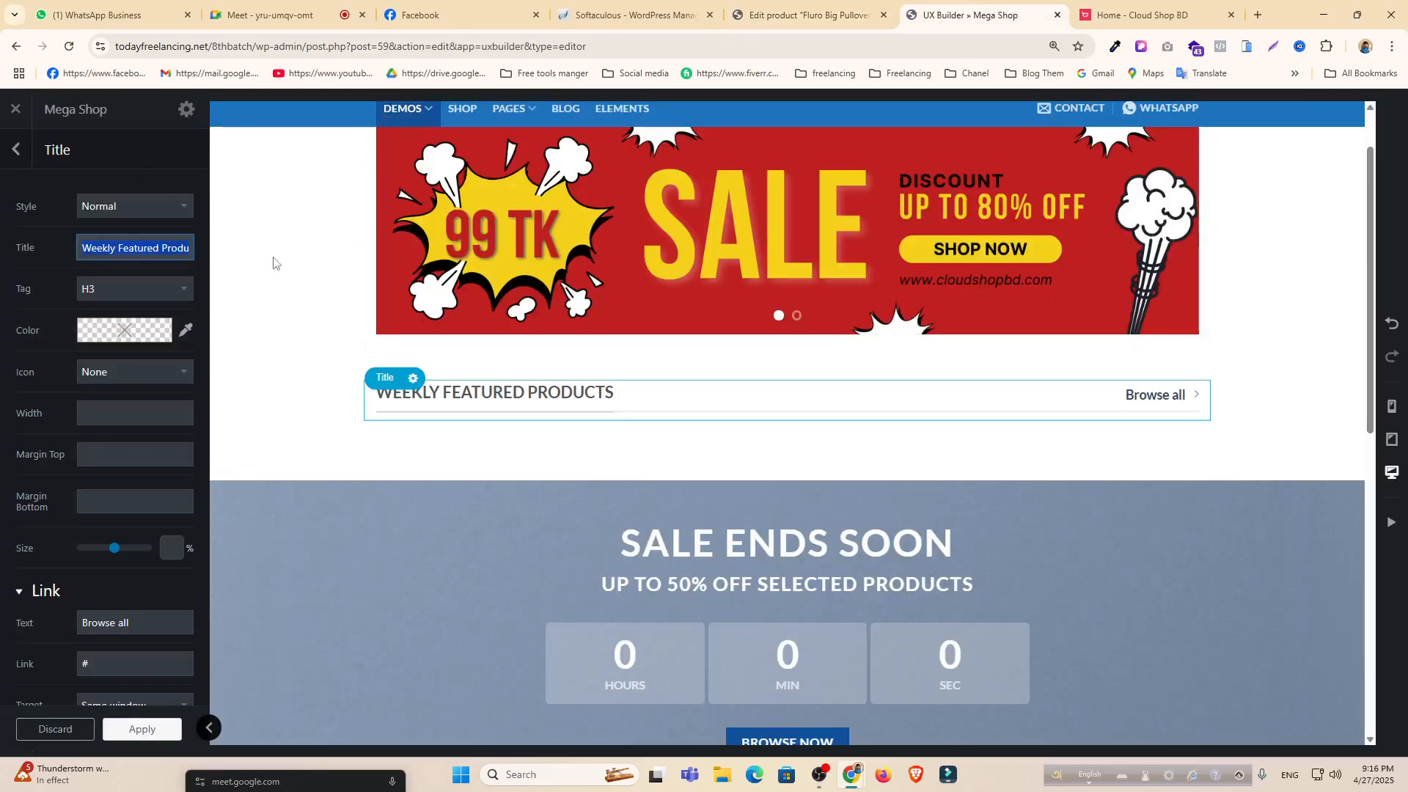
{"action": "left_click", "coordinate": [17, 155]}
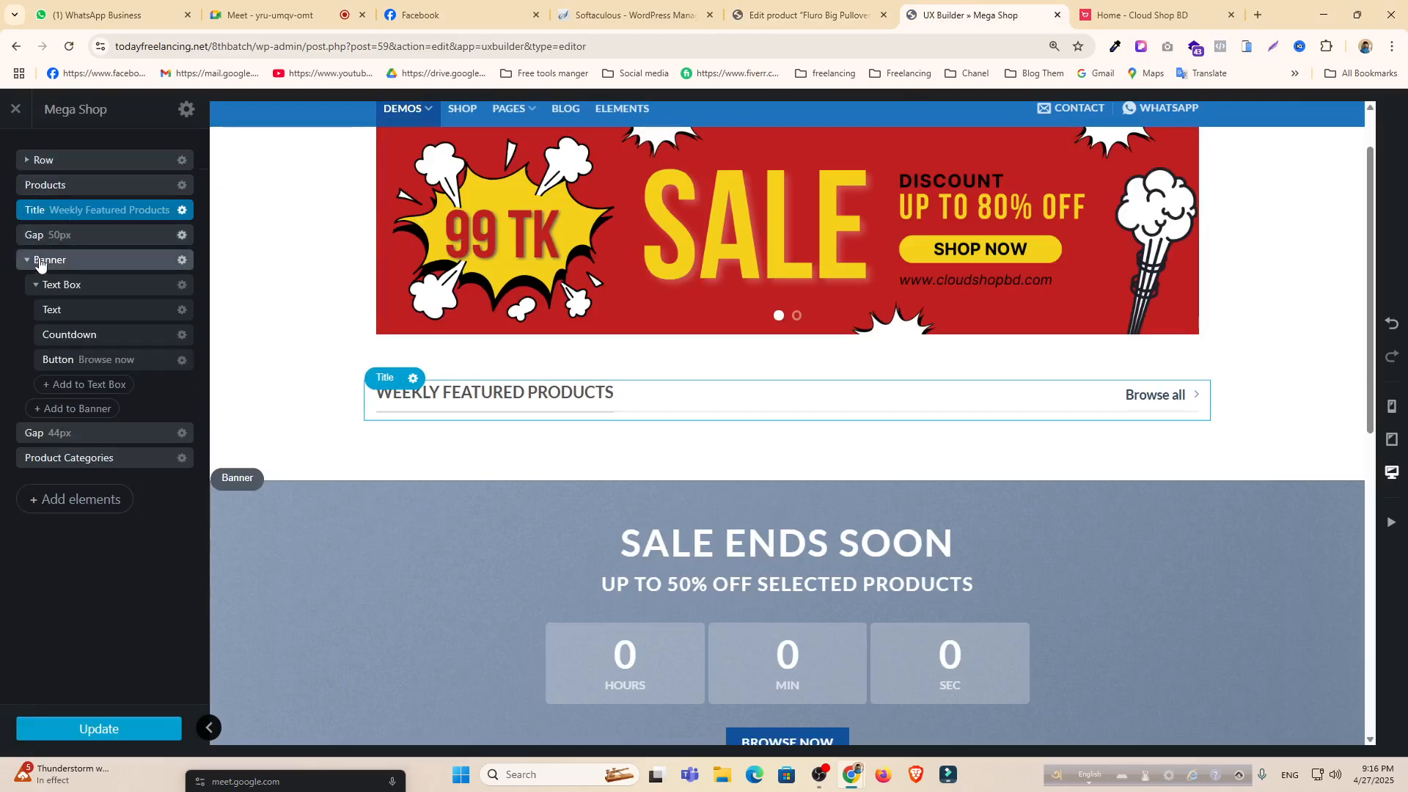
Delete the empty Products element and the Weekly Featured Products title above the countdown banner.
{"action": "left_click", "coordinate": [719, 408]}
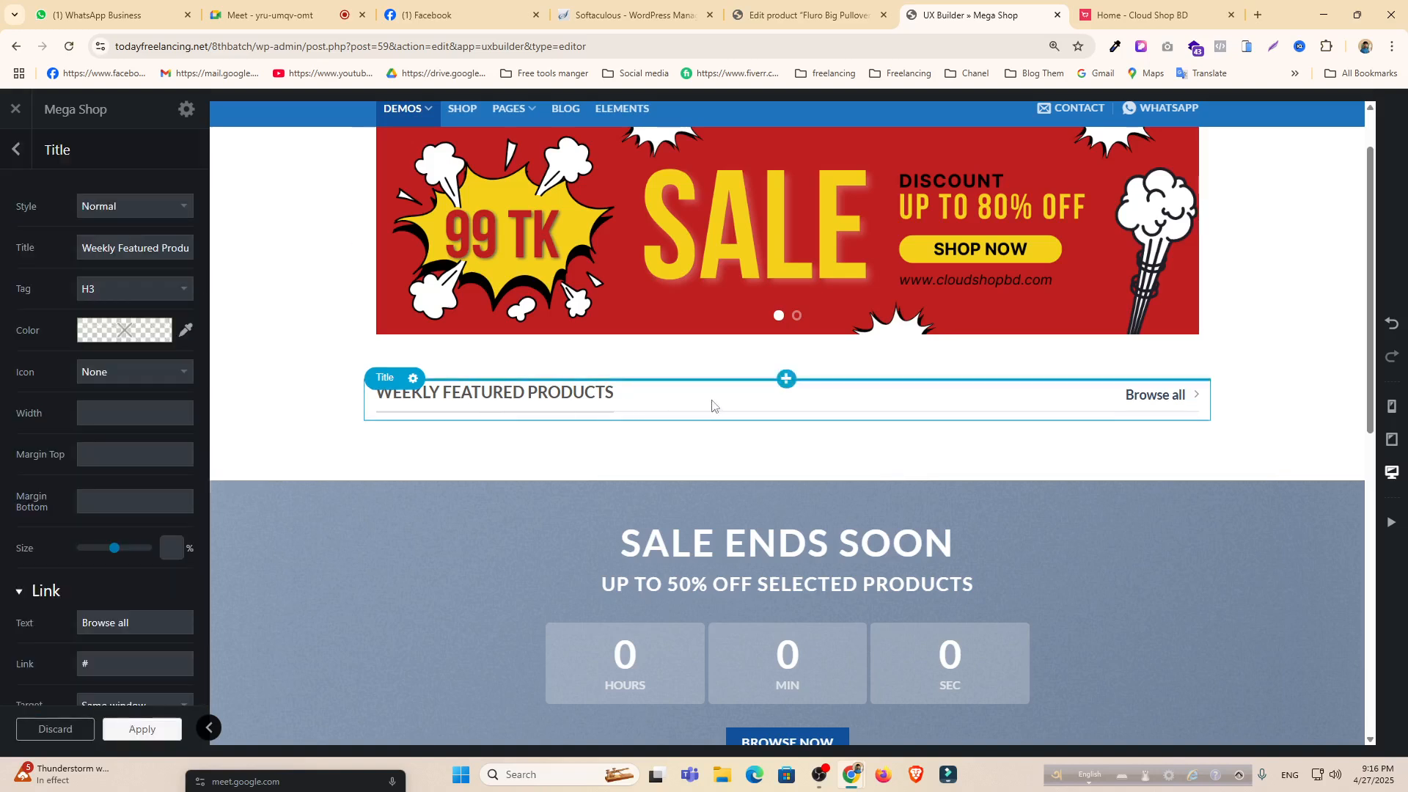
{"action": "left_click", "coordinate": [16, 155]}
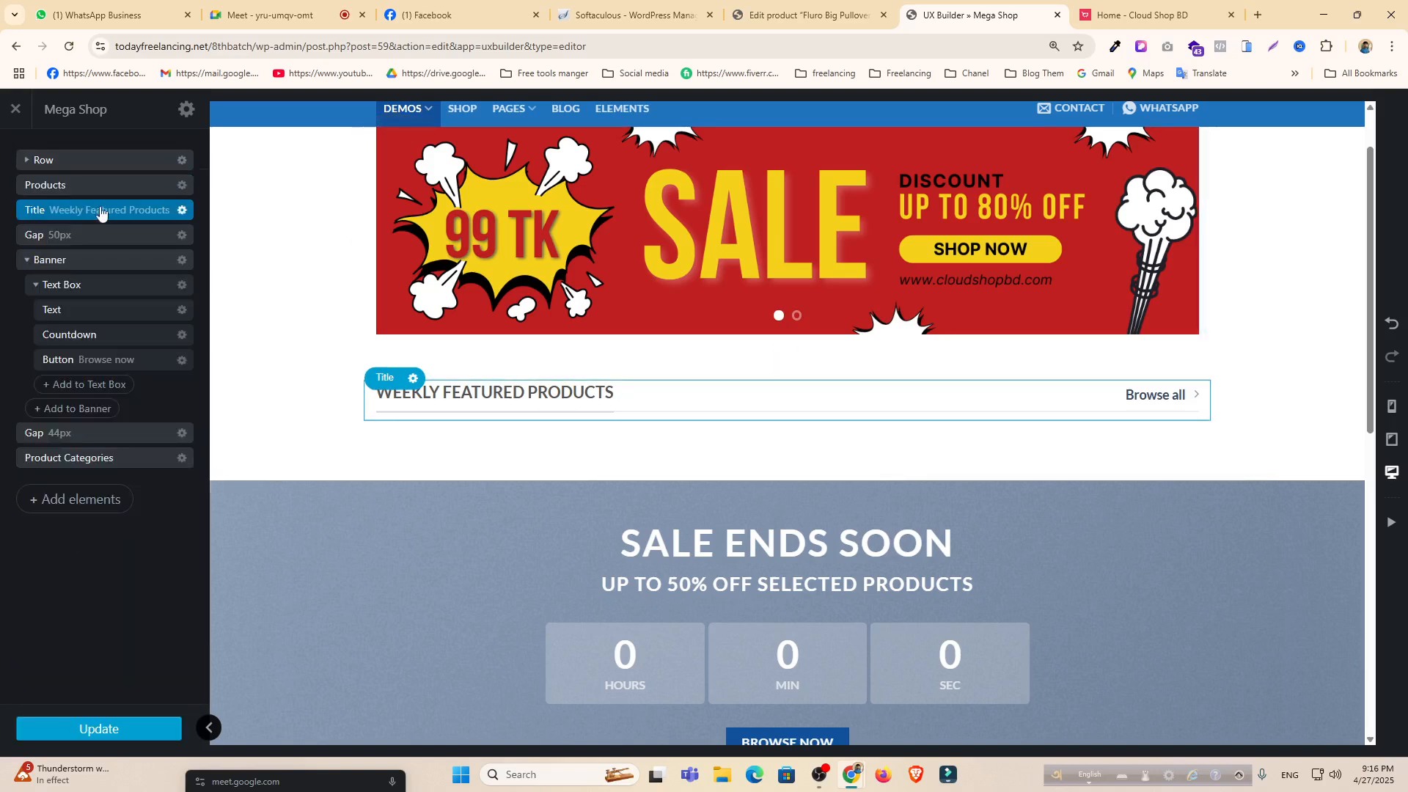
{"action": "left_click", "coordinate": [35, 192]}
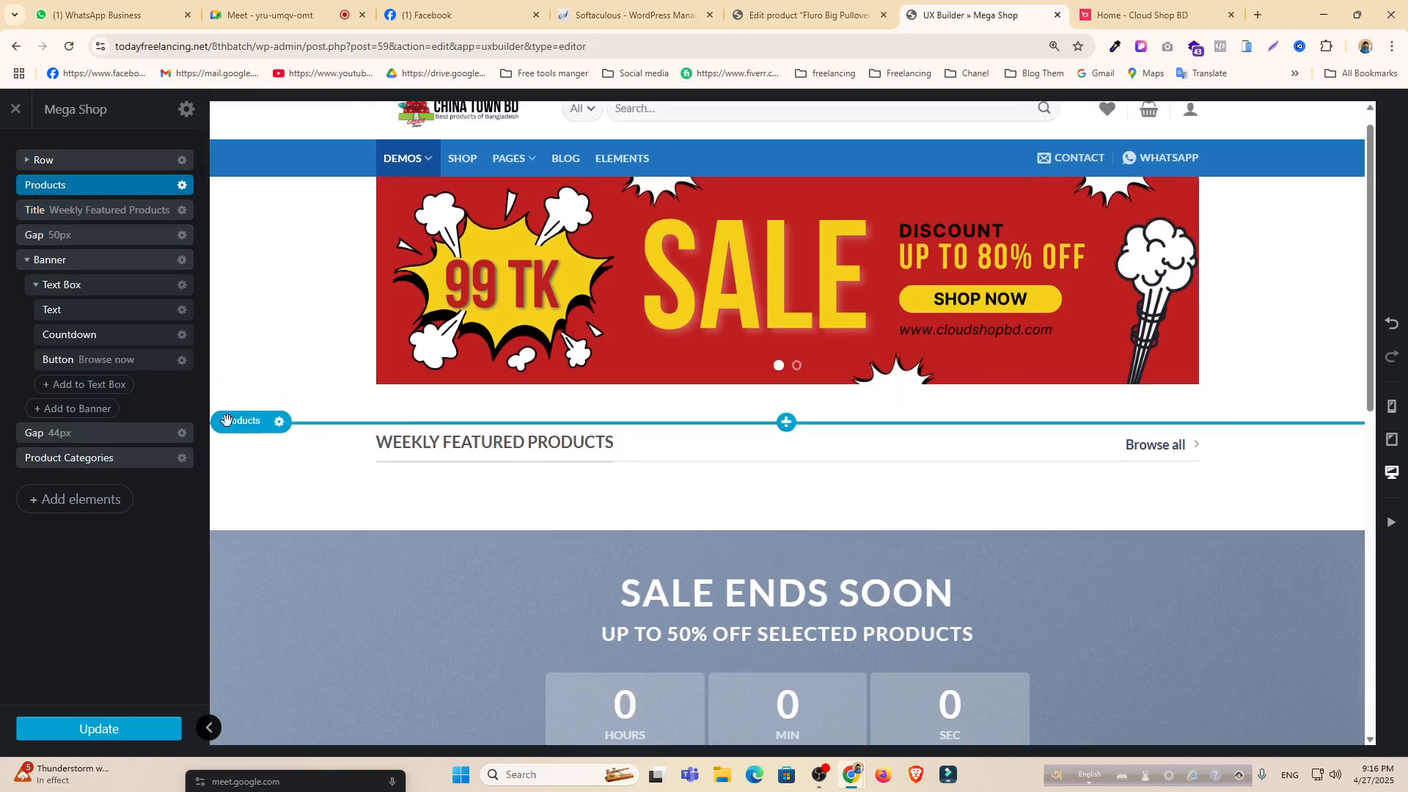
{"action": "right_click", "coordinate": [148, 186]}
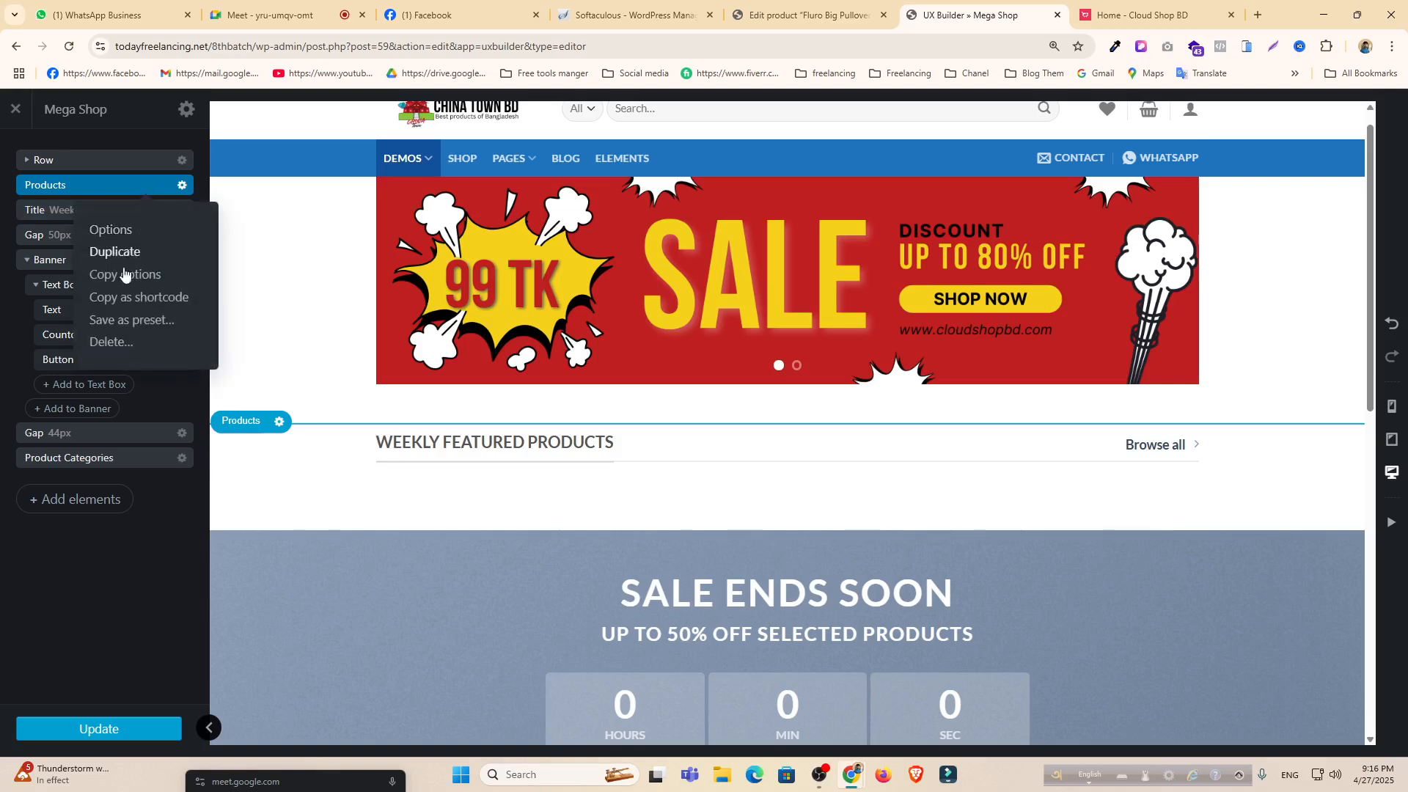
{"action": "left_click", "coordinate": [115, 339]}
{"action": "left_click", "coordinate": [103, 185]}
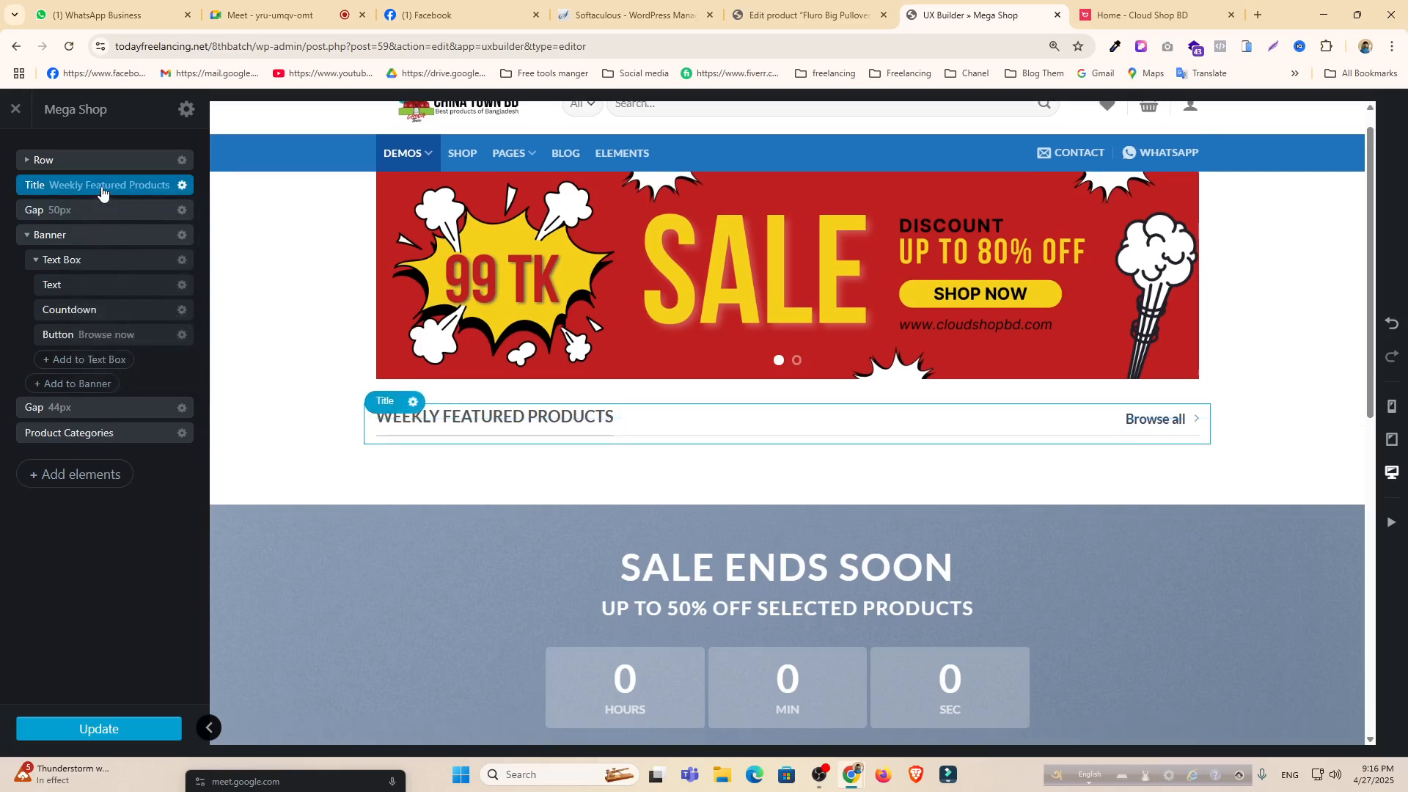
{"action": "right_click", "coordinate": [103, 186]}
{"action": "left_click", "coordinate": [75, 337]}
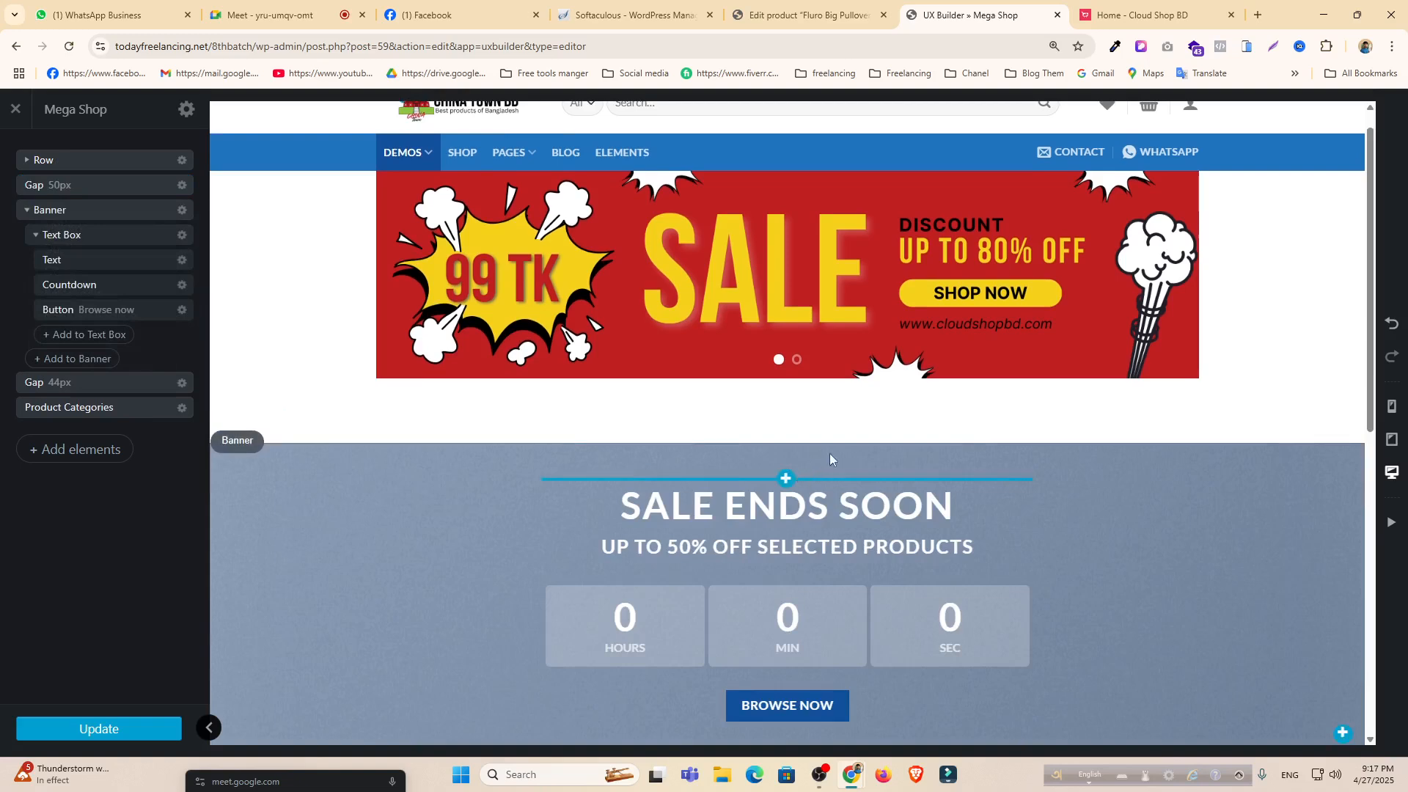
Add a one-column row between the sale slider and the Sale Ends Soon banner.
{"action": "left_click", "coordinate": [785, 403]}
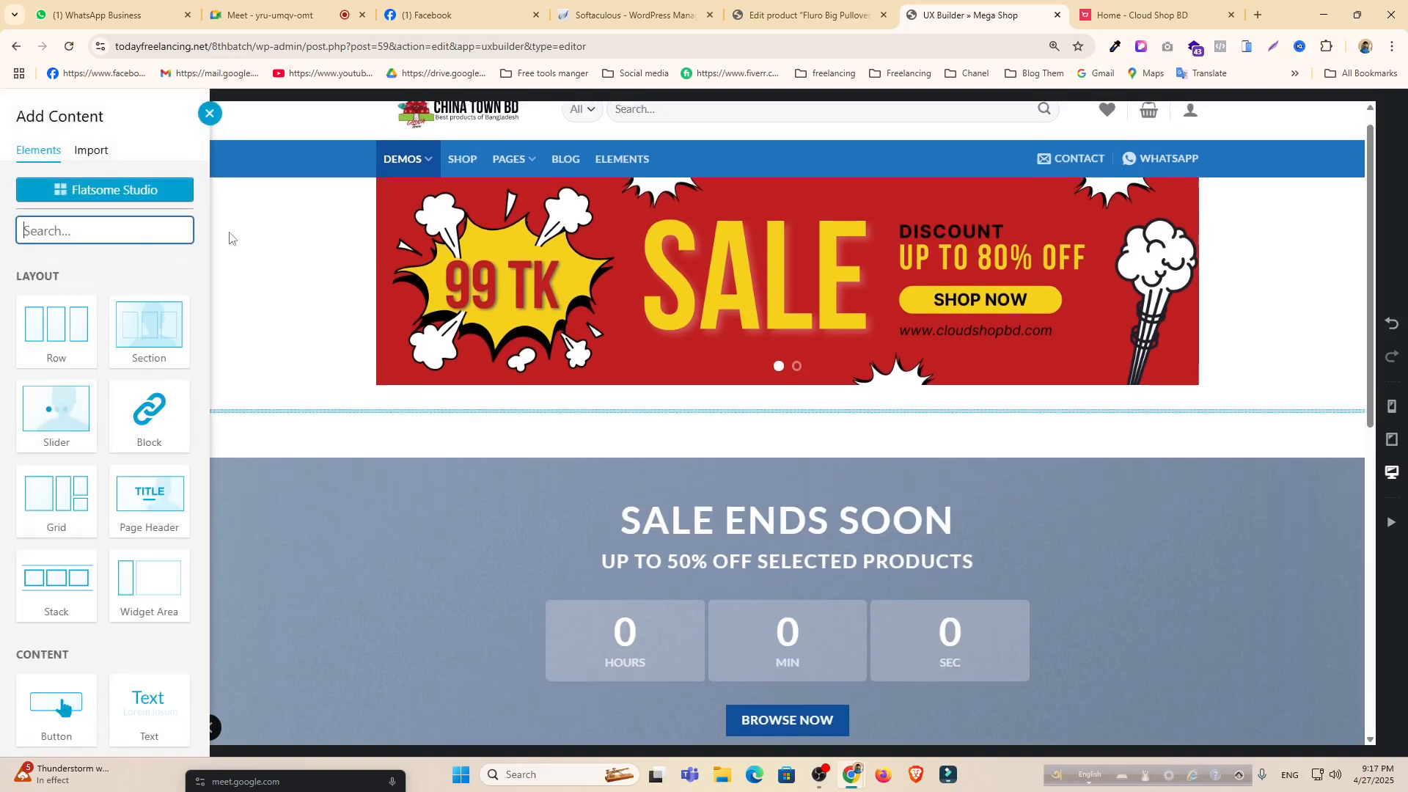
{"action": "left_click", "coordinate": [66, 329]}
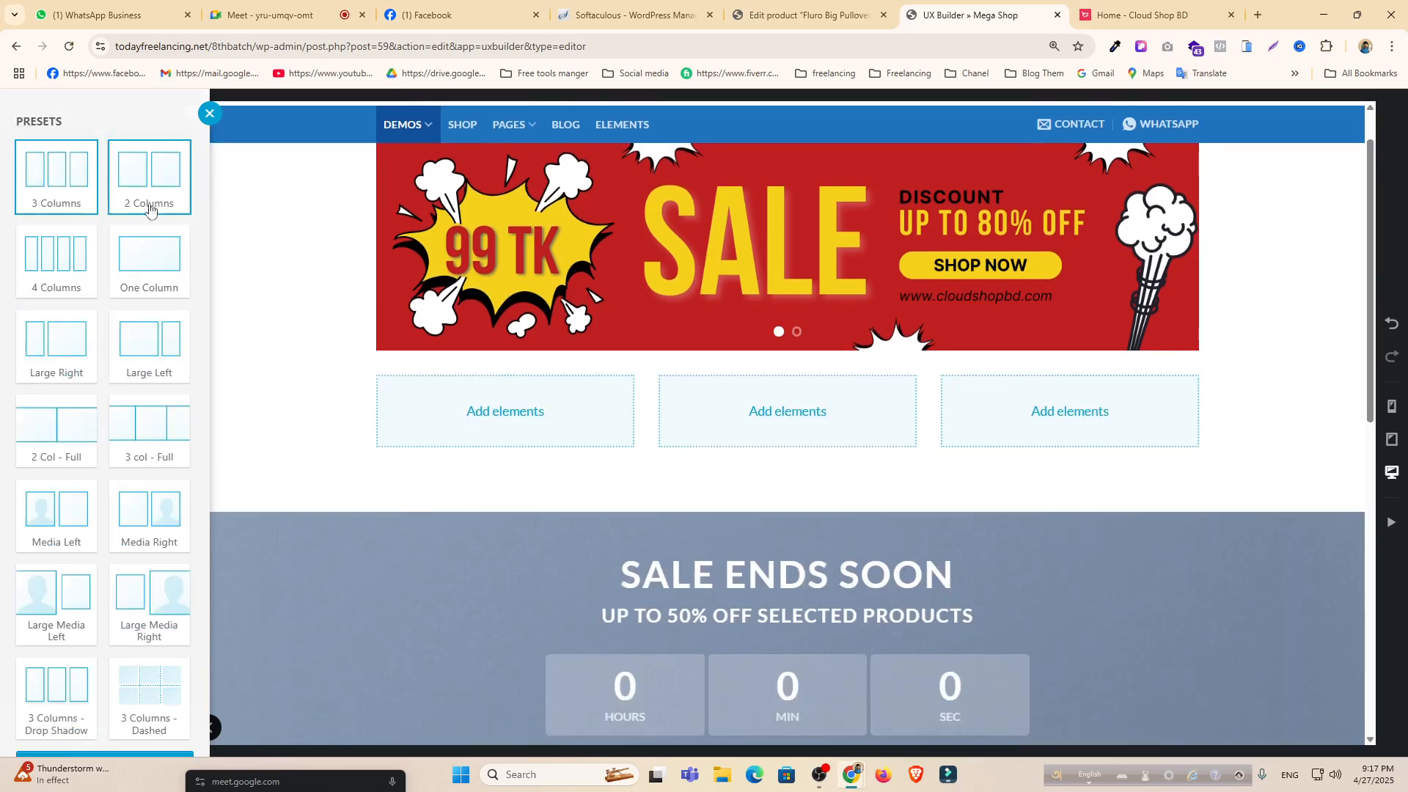
{"action": "left_click", "coordinate": [150, 257]}
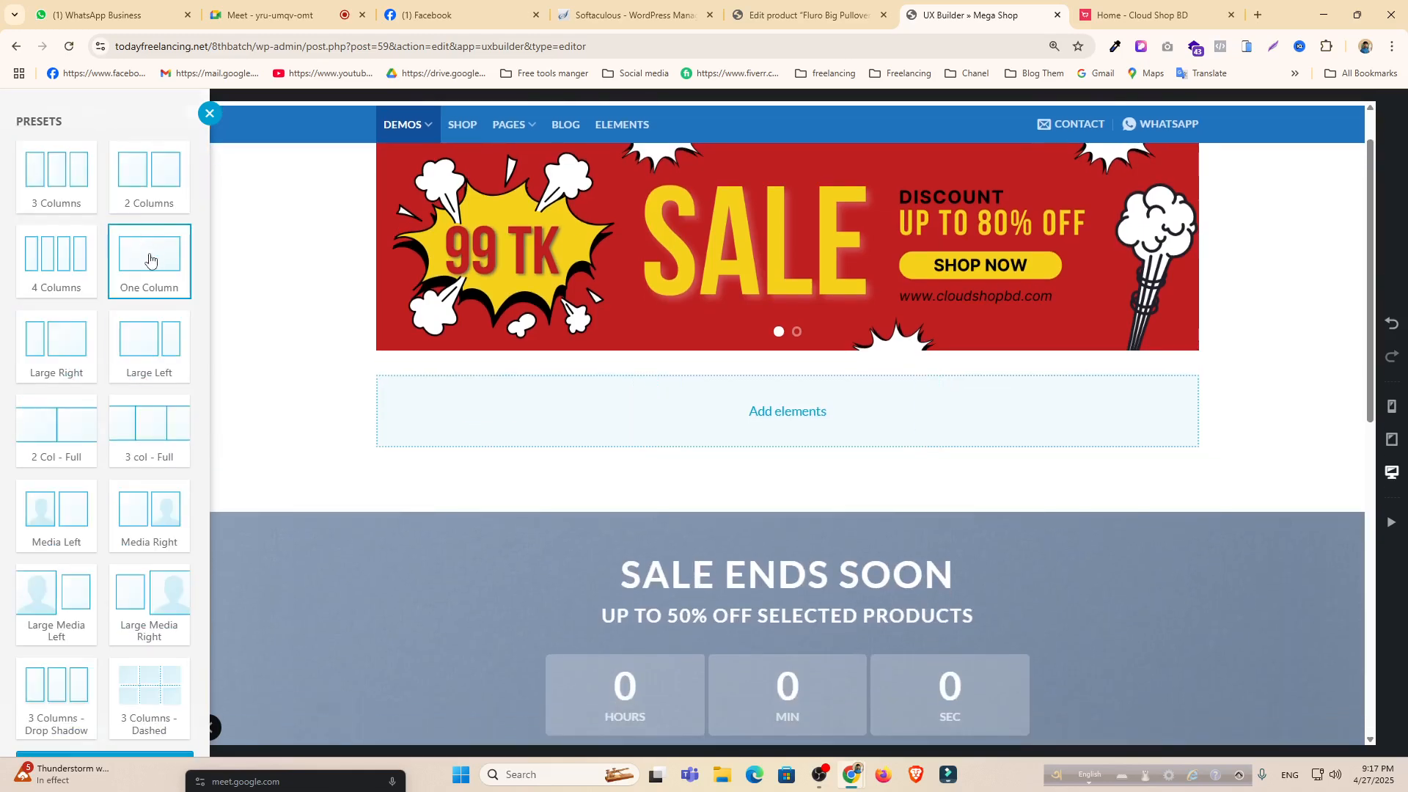
Find the Products element and insert it into the new row's empty column.
{"action": "left_click", "coordinate": [785, 412]}
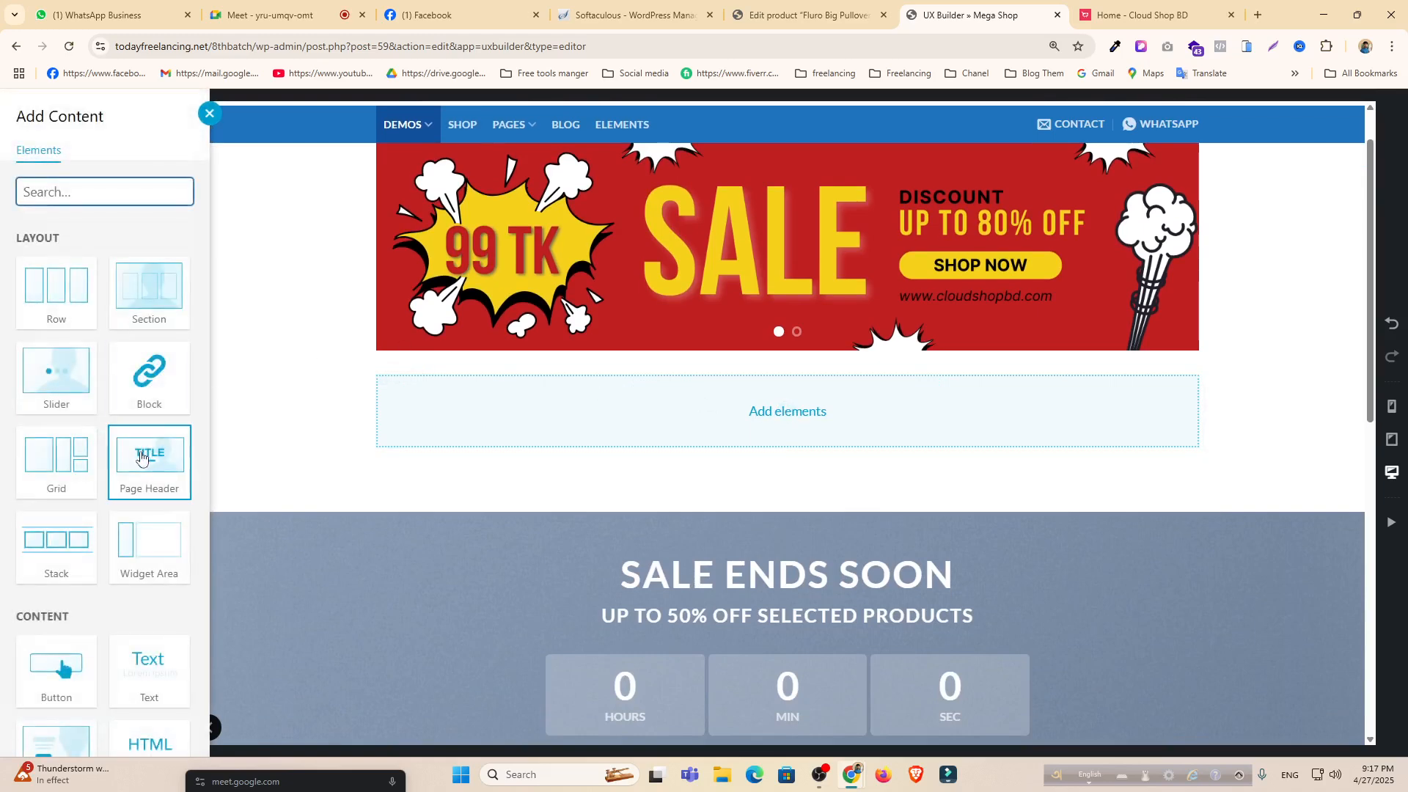
{"action": "scroll", "coordinate": [103, 456], "scroll_direction": "down", "scroll_amount": 3}
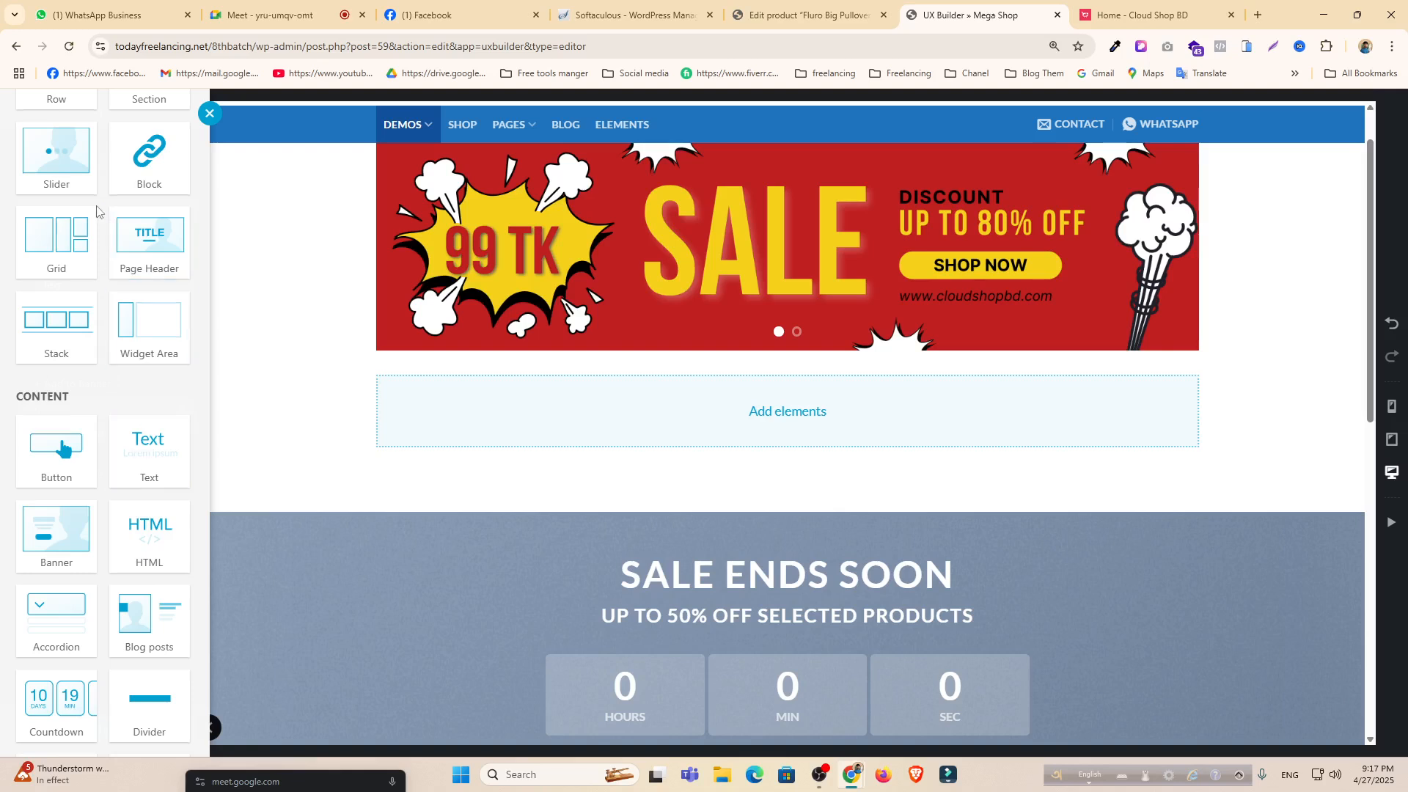
{"action": "scroll", "coordinate": [93, 191], "scroll_direction": "up", "scroll_amount": 3}
{"action": "type", "text": "produ"}
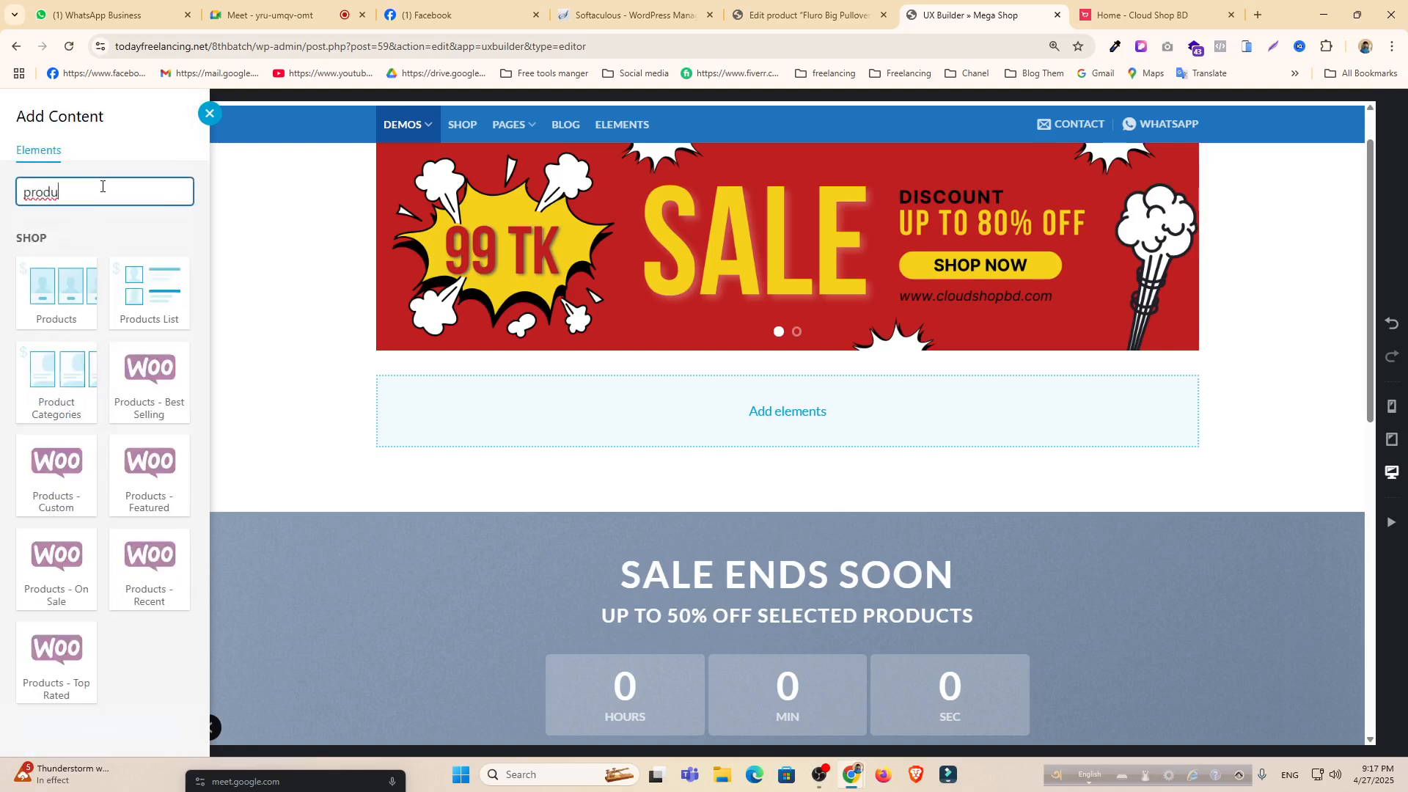
{"action": "left_click", "coordinate": [44, 303]}
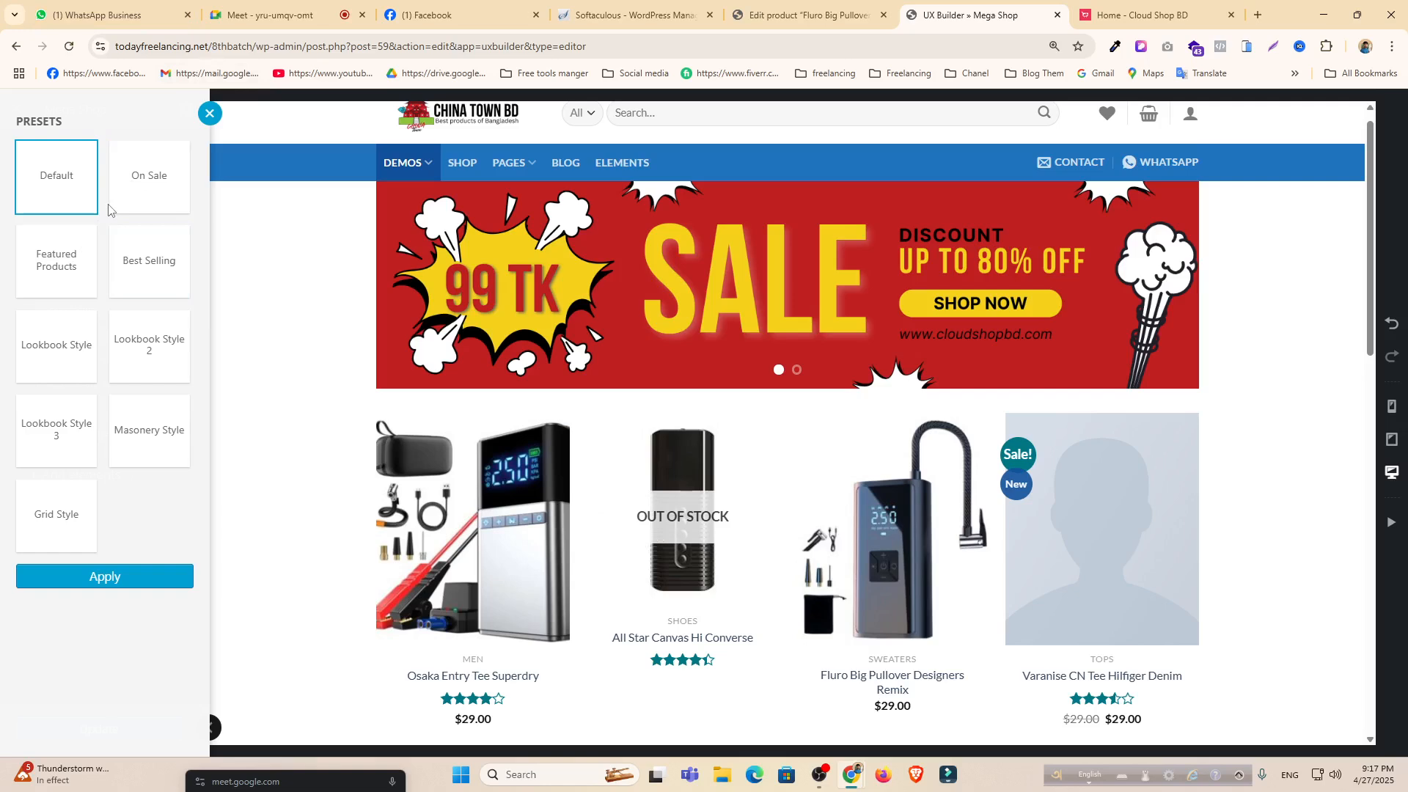
Try the On Sale, Featured Products, Best Selling, Lookbook and Grid Style presets on the Products element.
{"action": "left_click", "coordinate": [175, 202]}
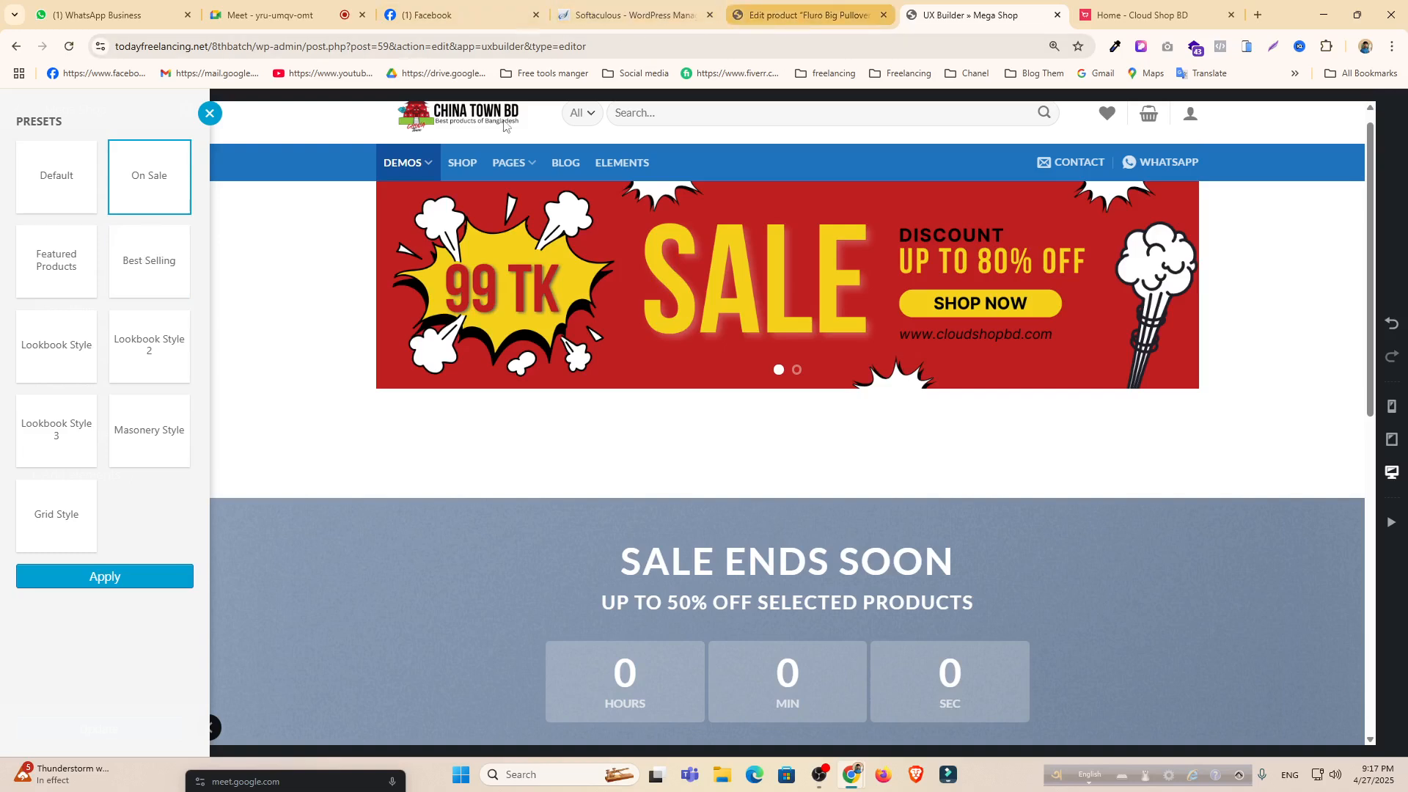
{"action": "left_click", "coordinate": [49, 272]}
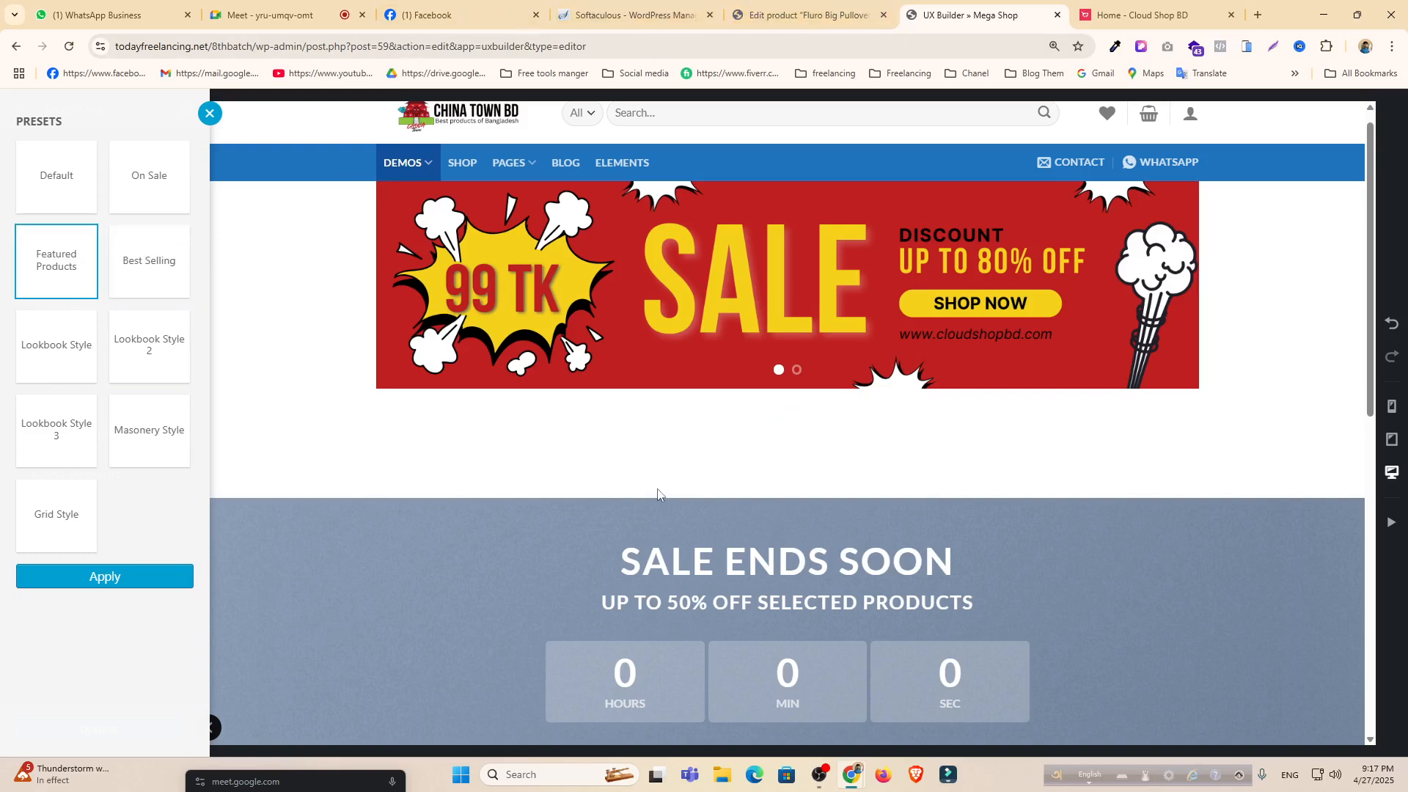
{"action": "left_click", "coordinate": [144, 270]}
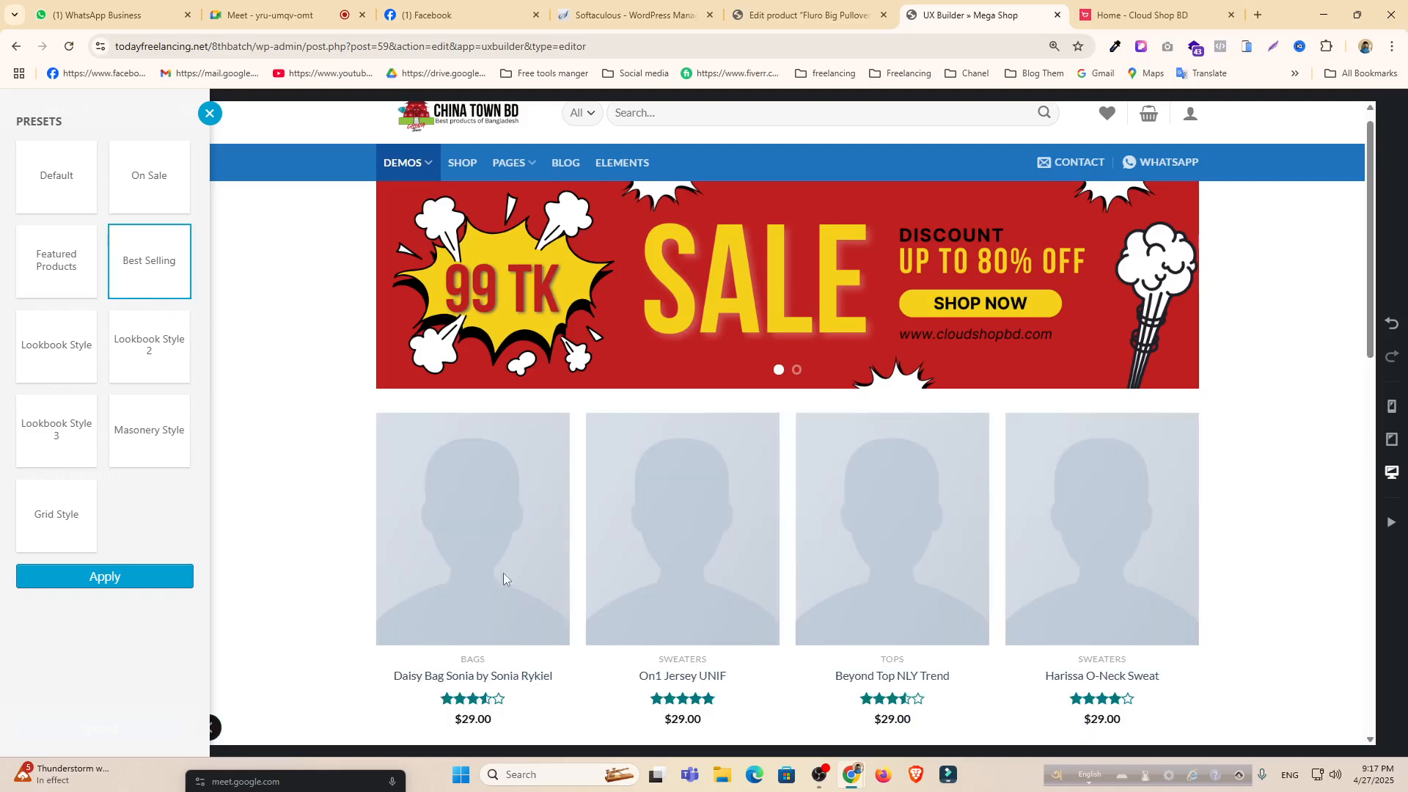
{"action": "left_click", "coordinate": [39, 369]}
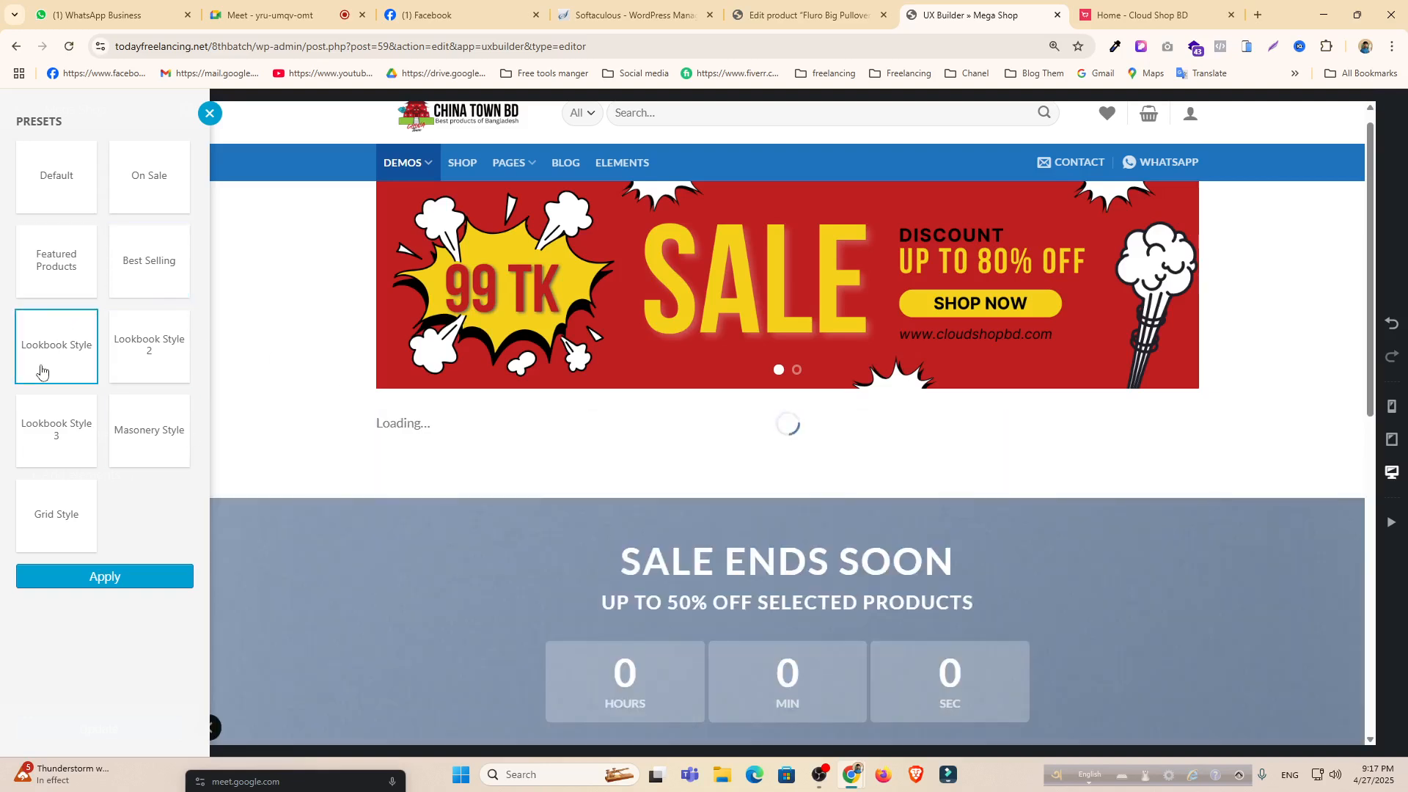
{"action": "left_click", "coordinate": [132, 355]}
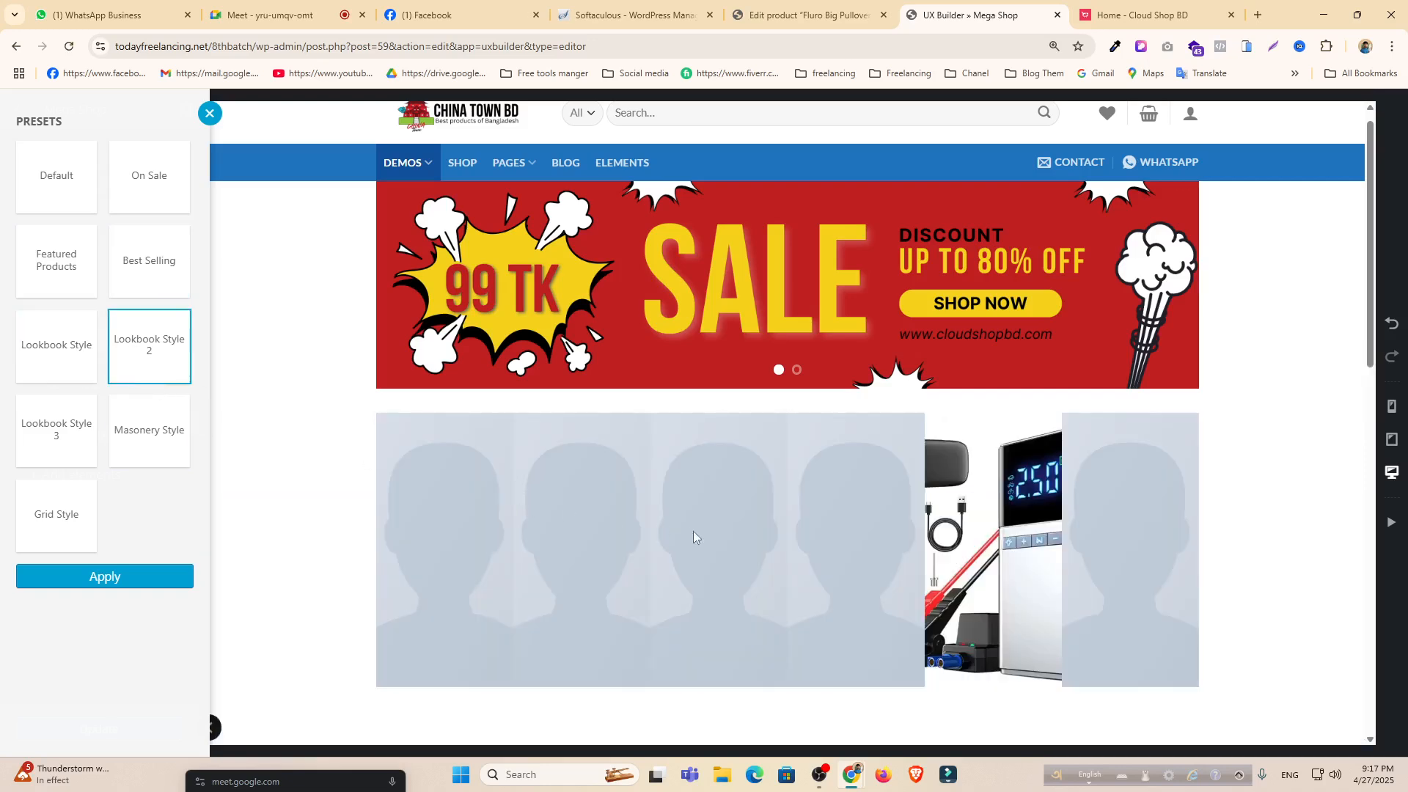
{"action": "left_click", "coordinate": [81, 428]}
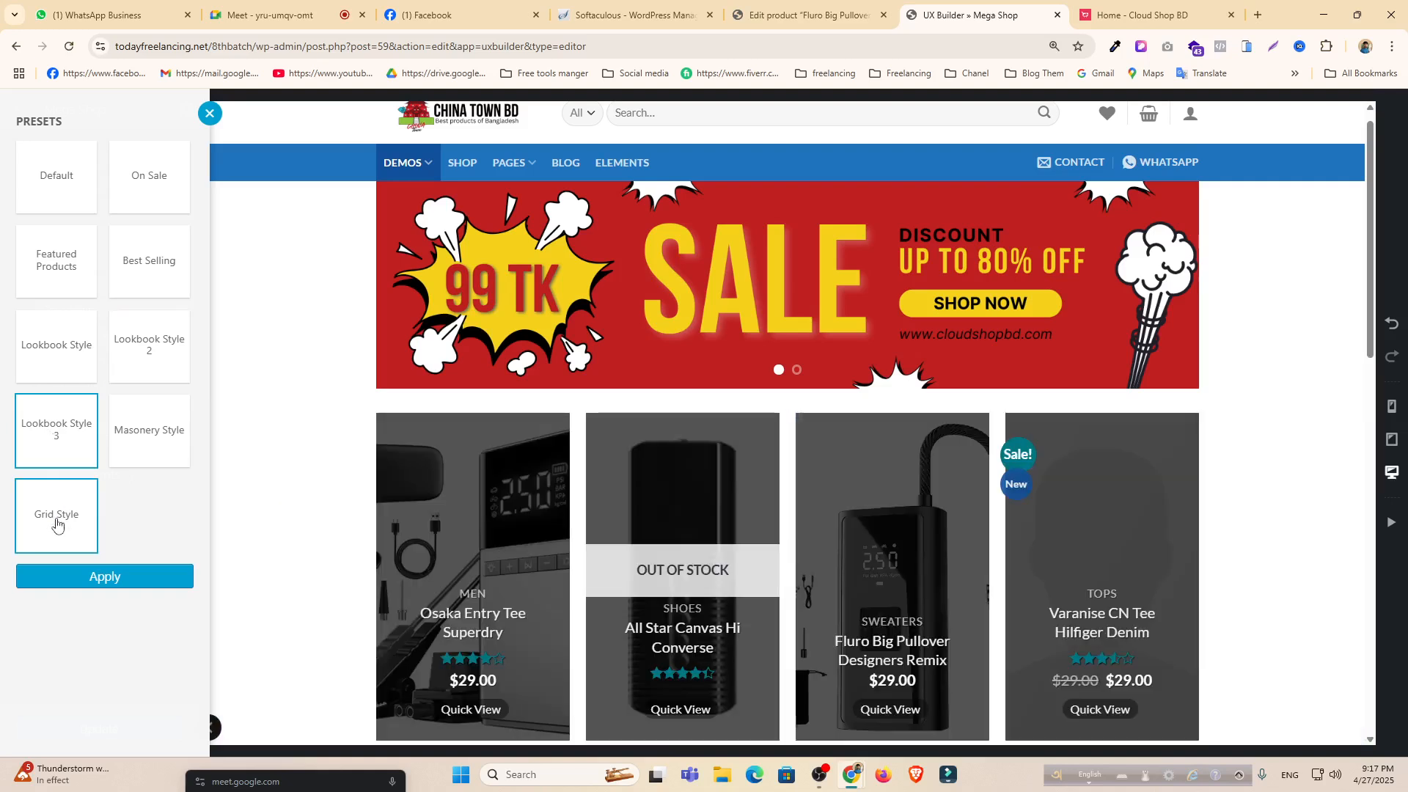
{"action": "left_click", "coordinate": [57, 522]}
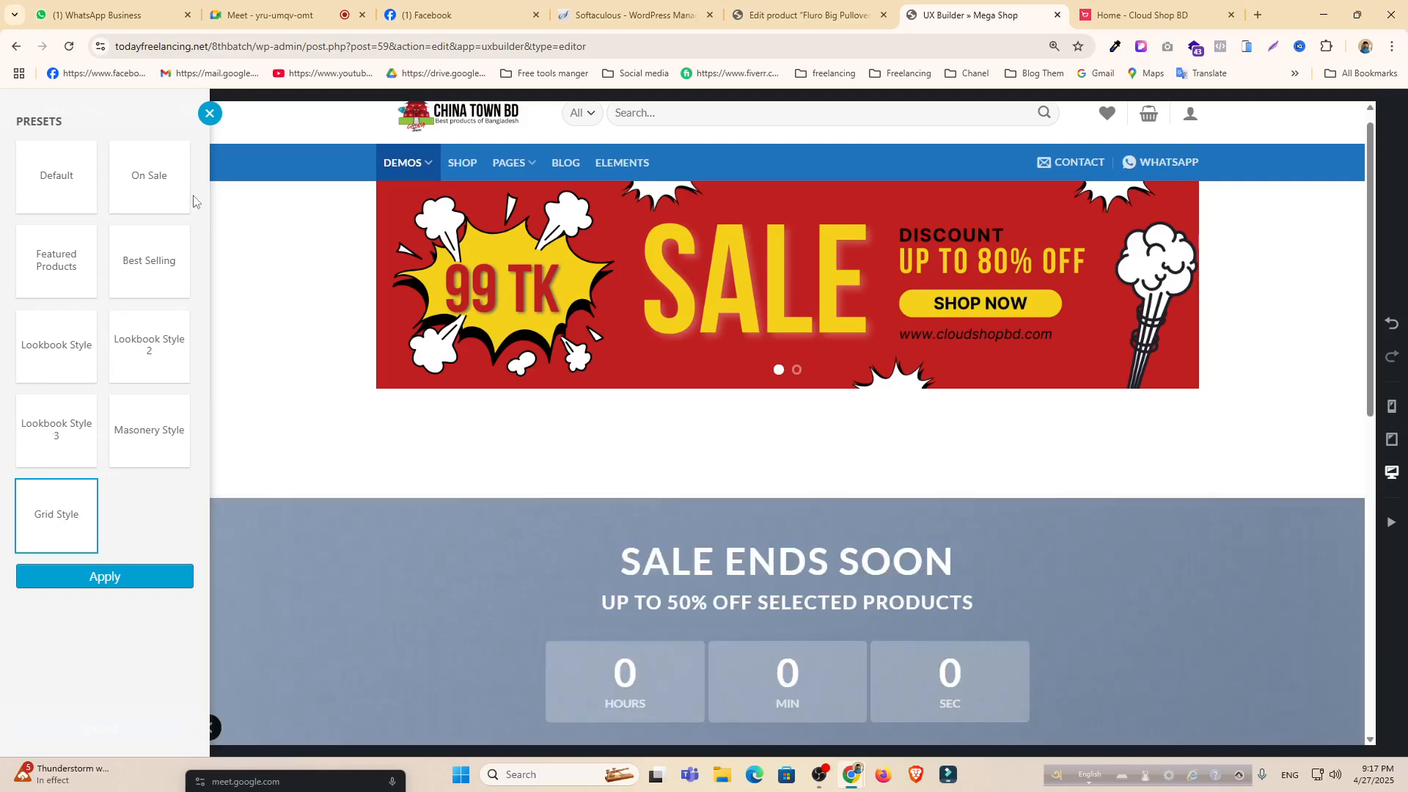
Apply the Default preset to the new Products element.
{"action": "left_click", "coordinate": [55, 193]}
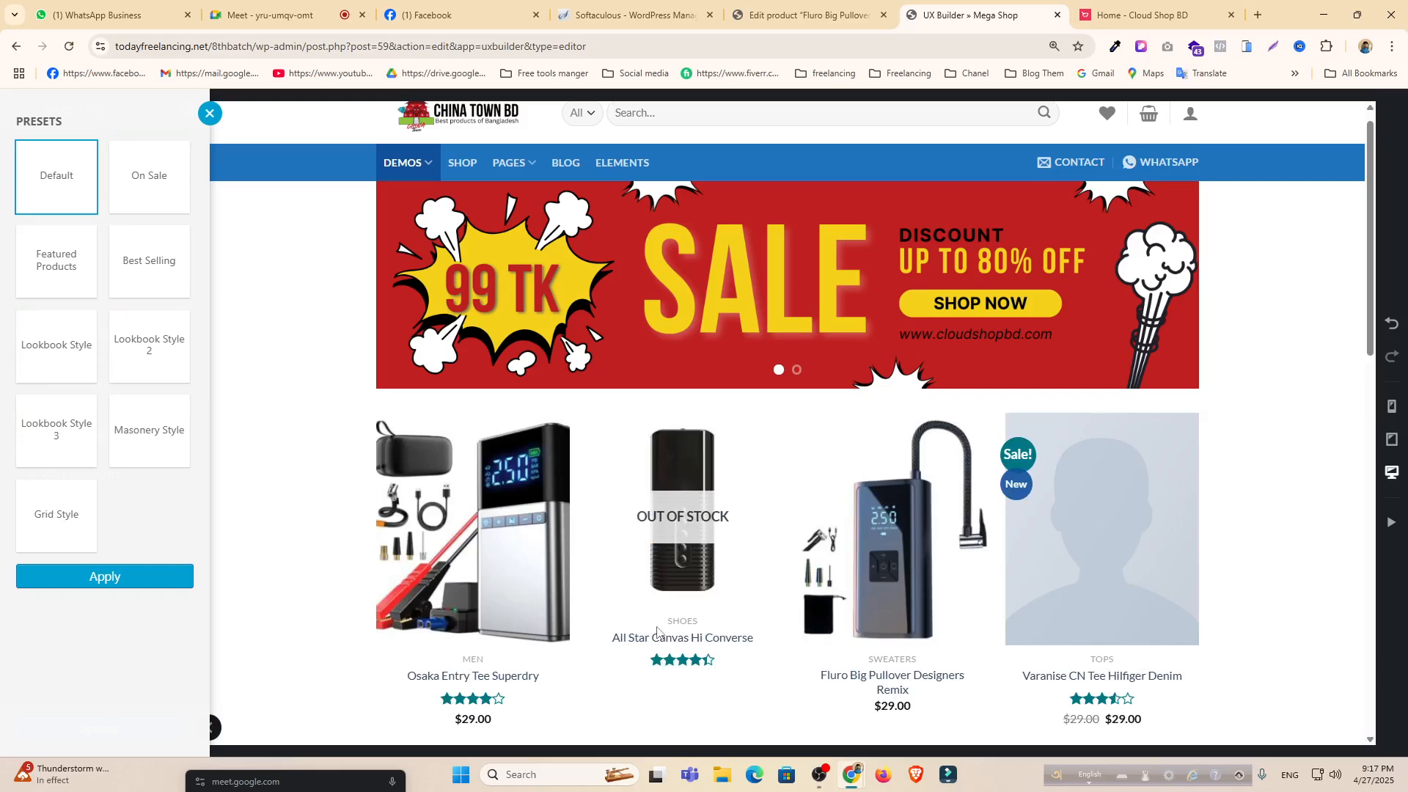
{"action": "left_click", "coordinate": [106, 579]}
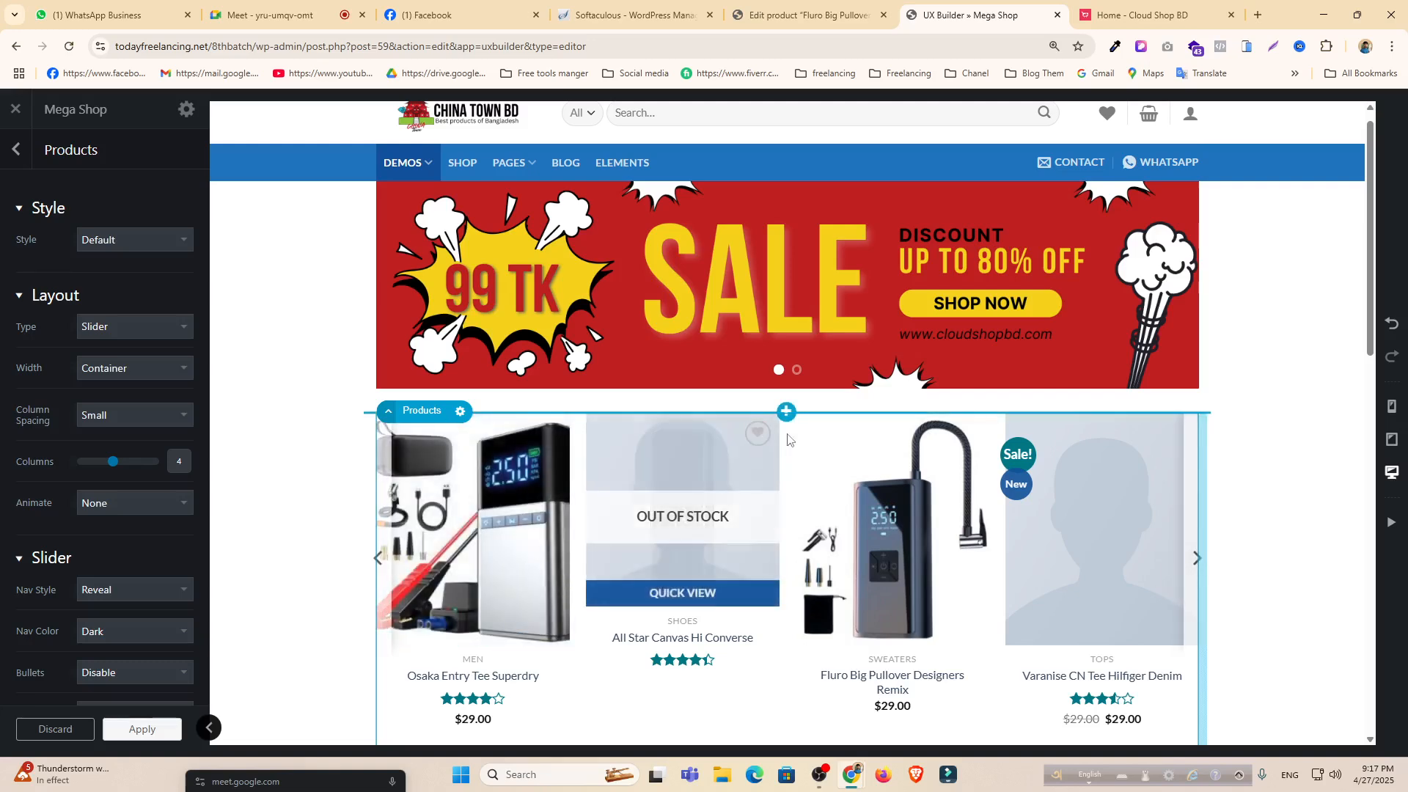
Try a Page Header element above the products row and delete it from the page.
{"action": "left_click", "coordinate": [787, 413]}
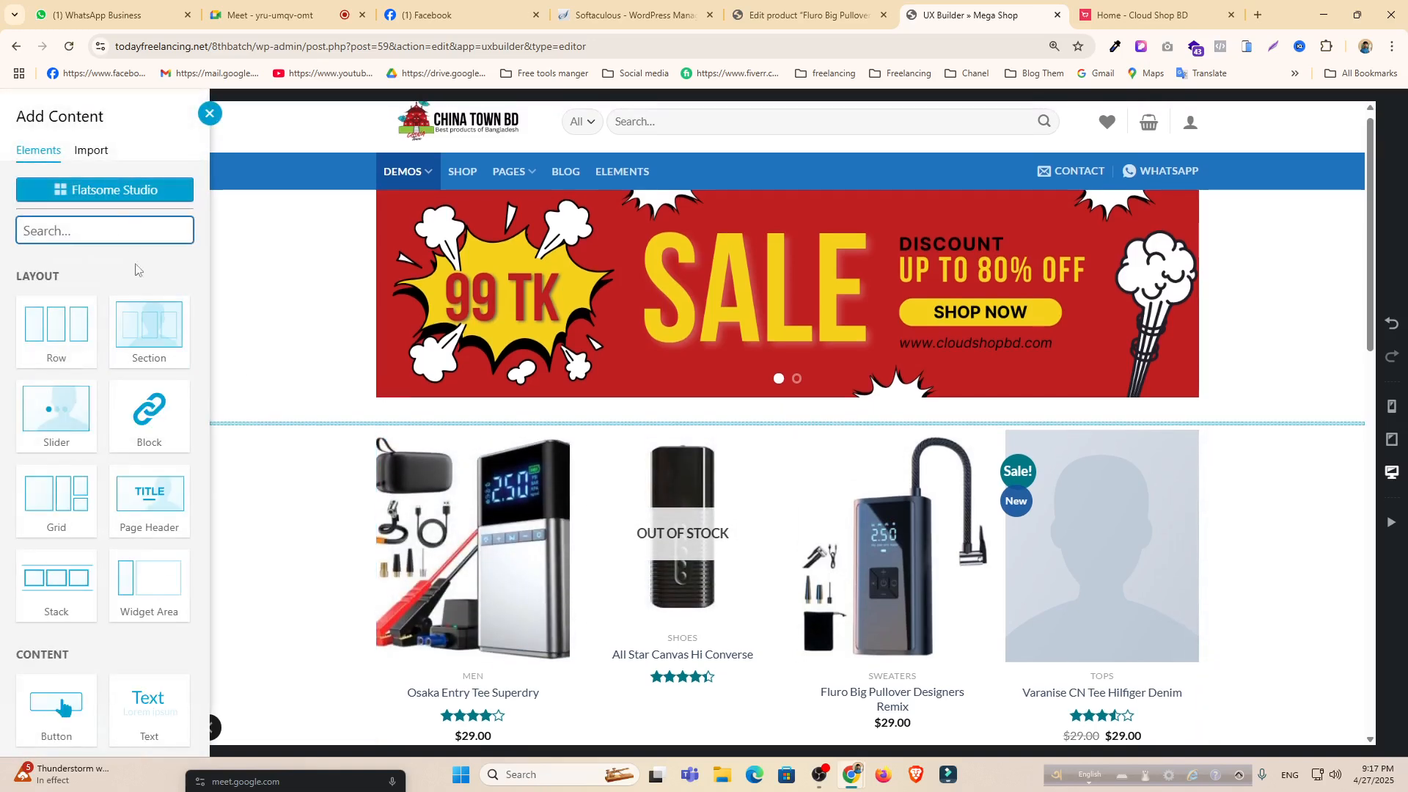
{"action": "left_click", "coordinate": [132, 508]}
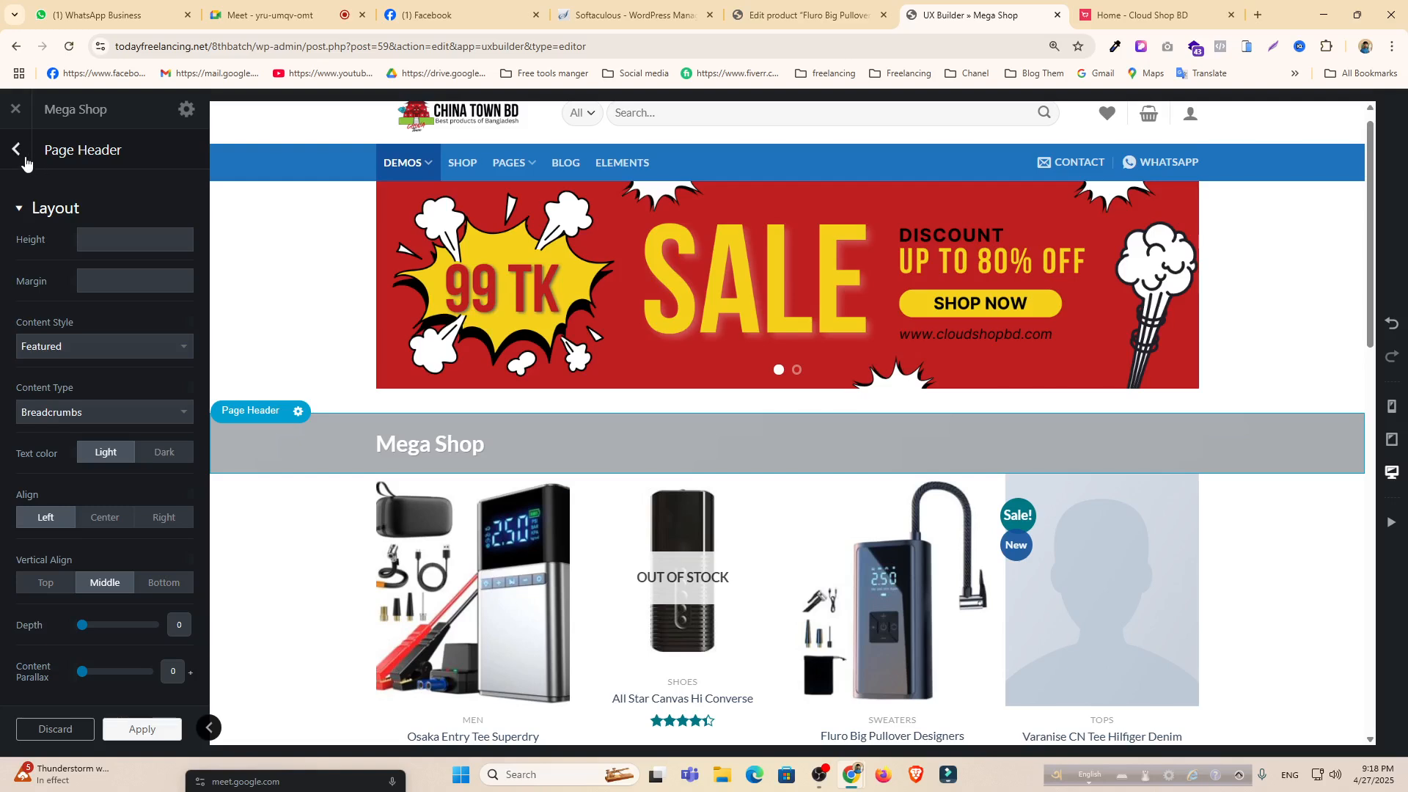
{"action": "left_click", "coordinate": [98, 240]}
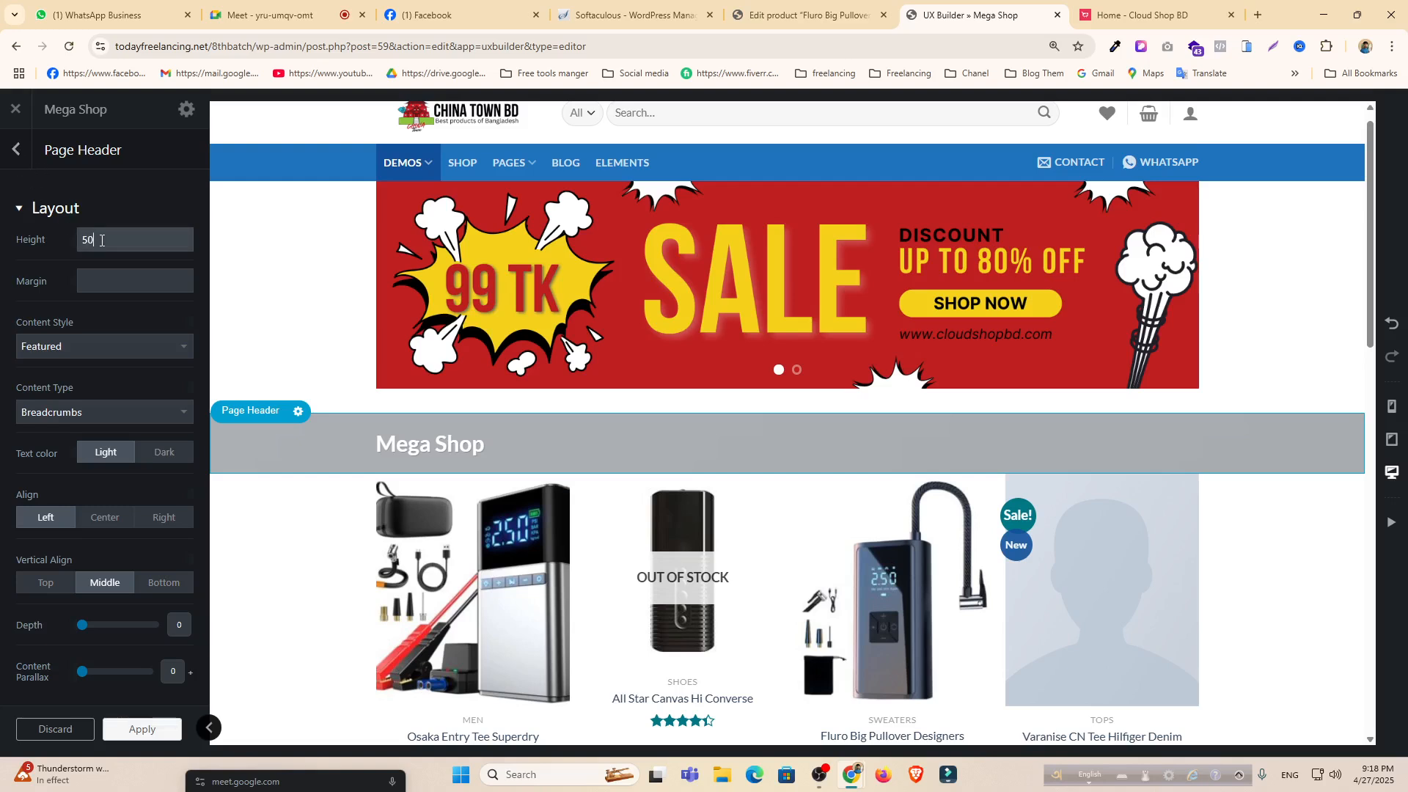
{"action": "key", "text": "BackSpace"}
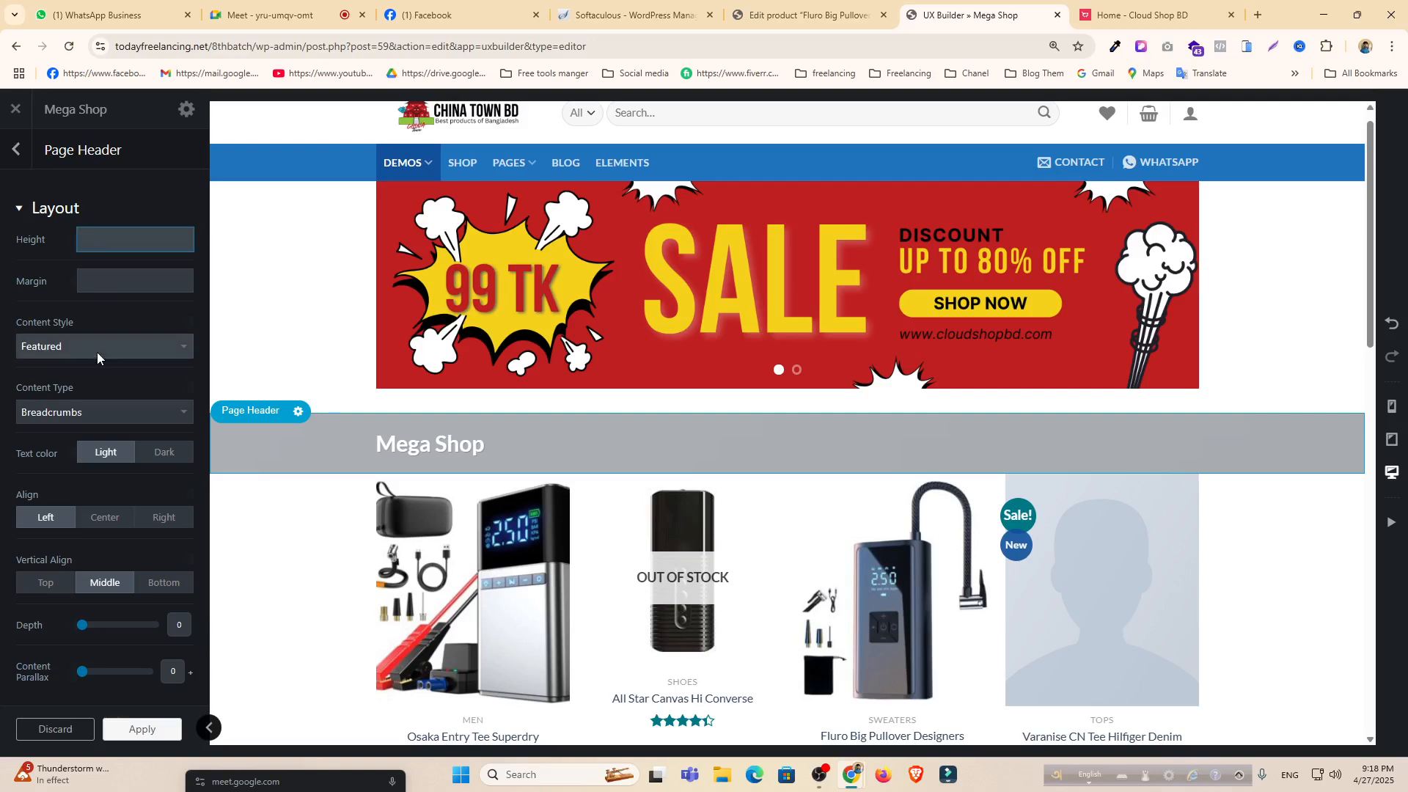
{"action": "left_click", "coordinate": [447, 447]}
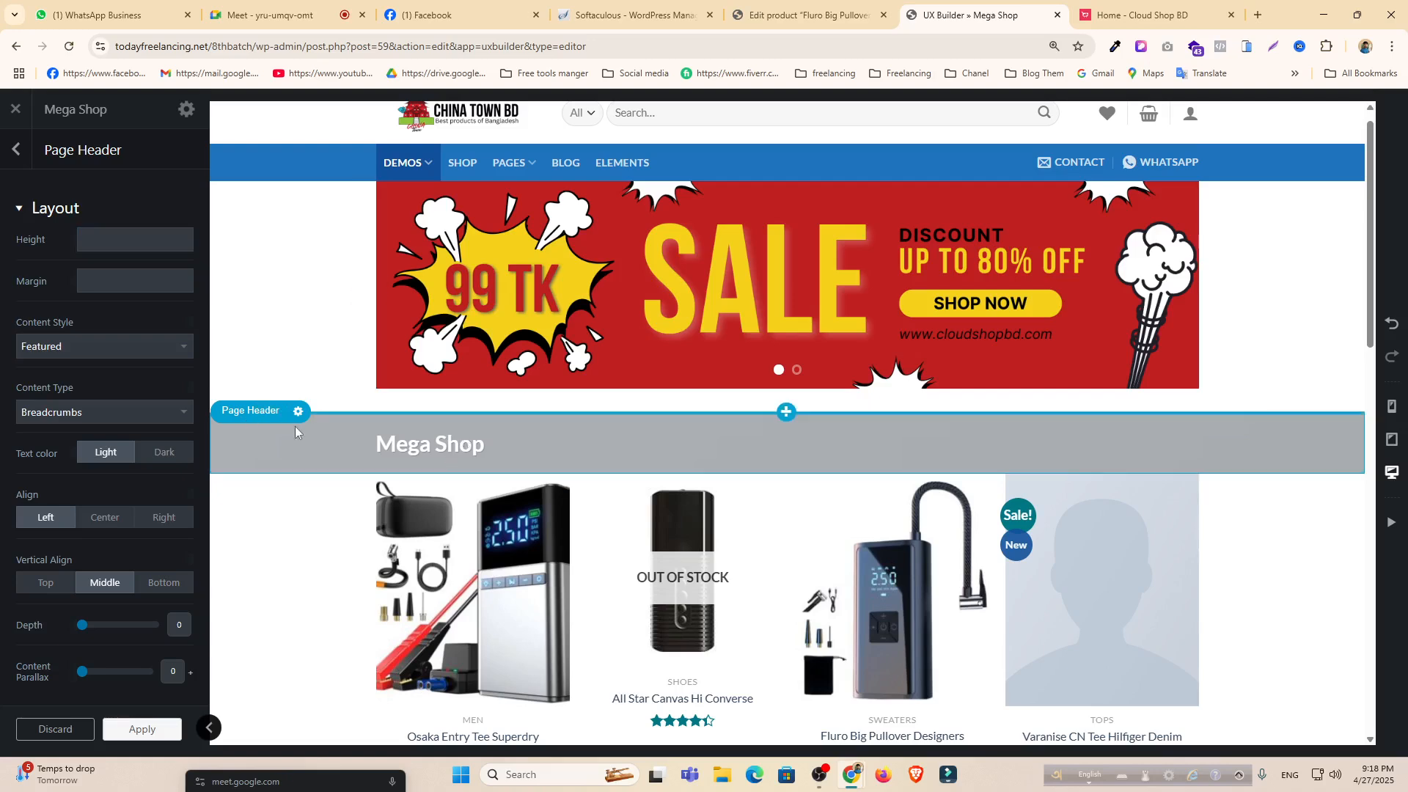
{"action": "right_click", "coordinate": [263, 411]}
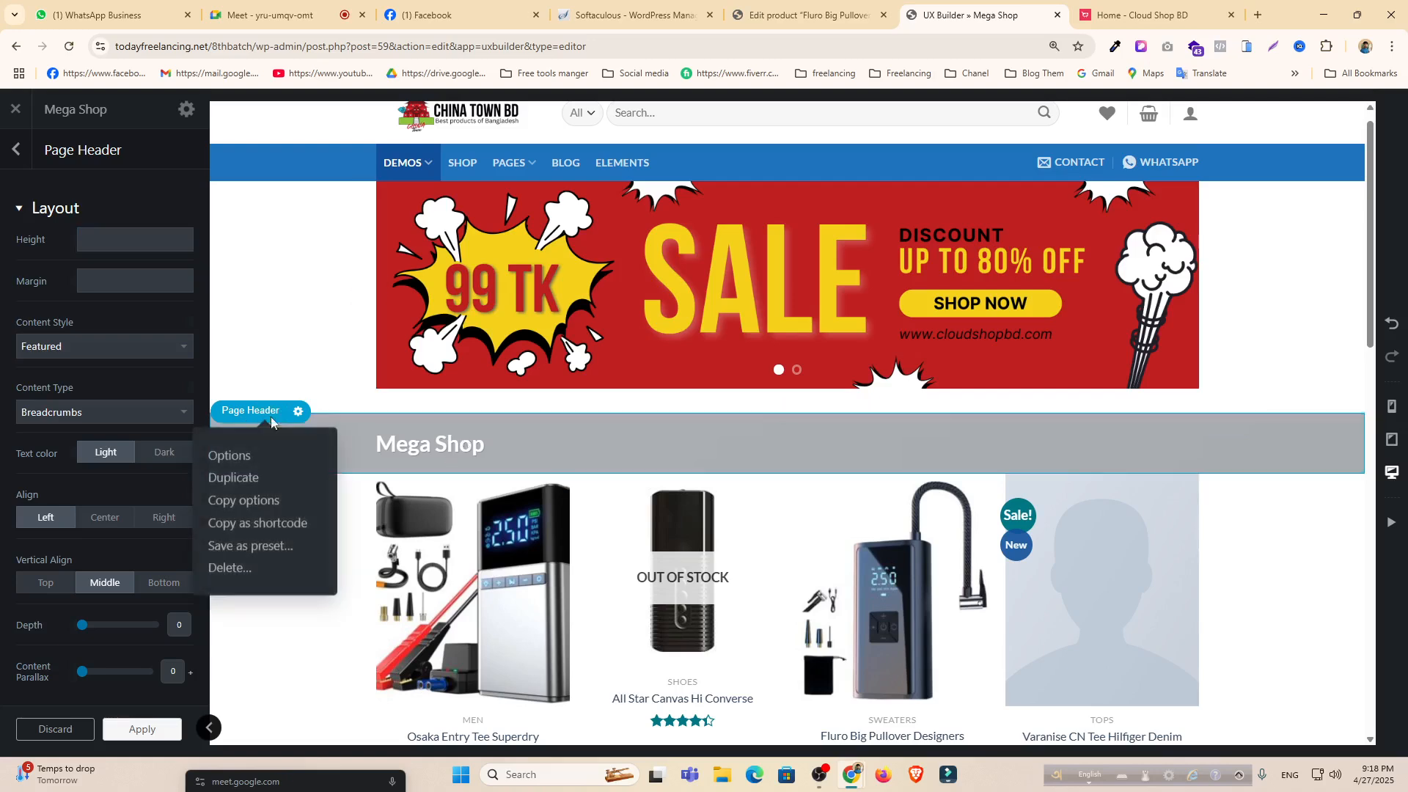
{"action": "left_click", "coordinate": [226, 565]}
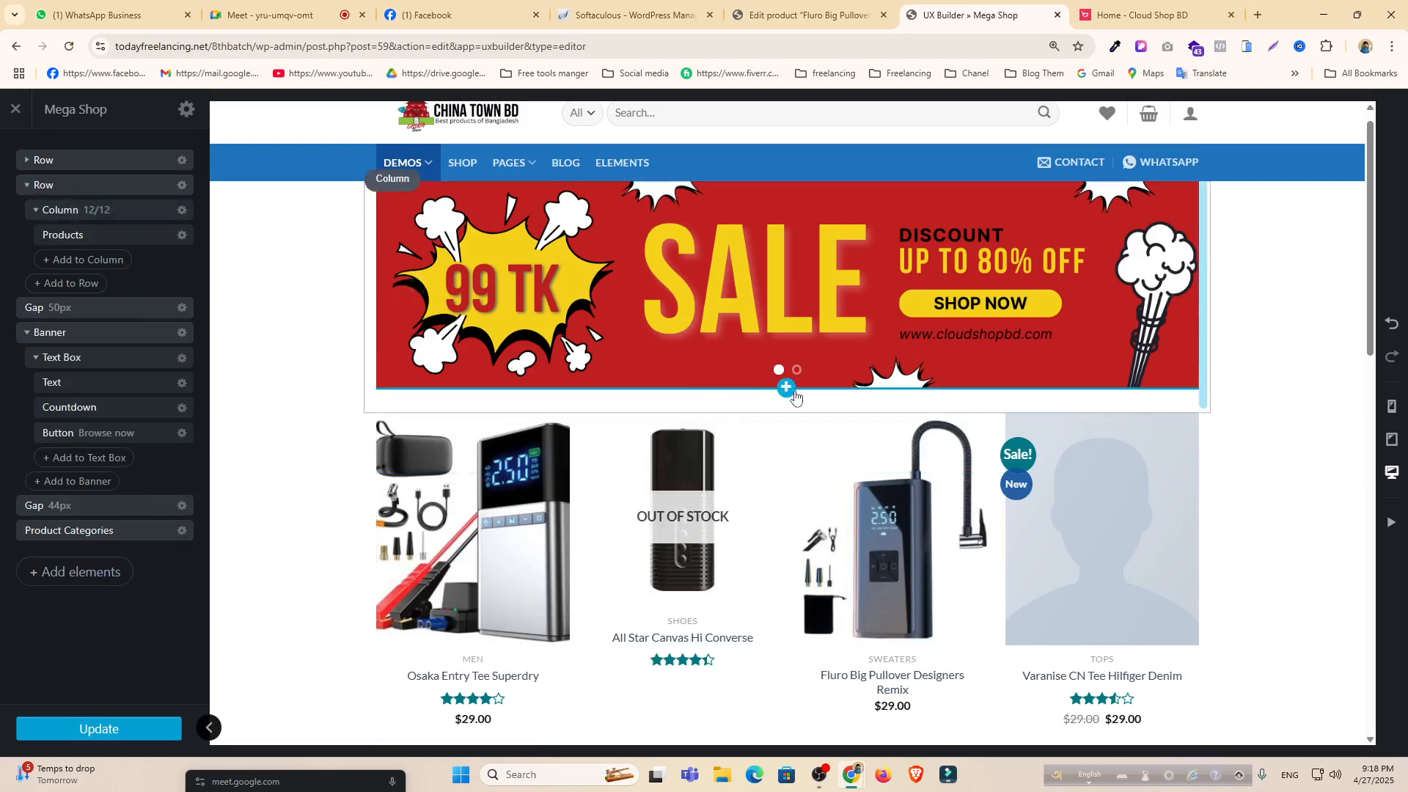
Find the Title element and insert it directly above the row of products.
{"action": "left_click", "coordinate": [785, 413]}
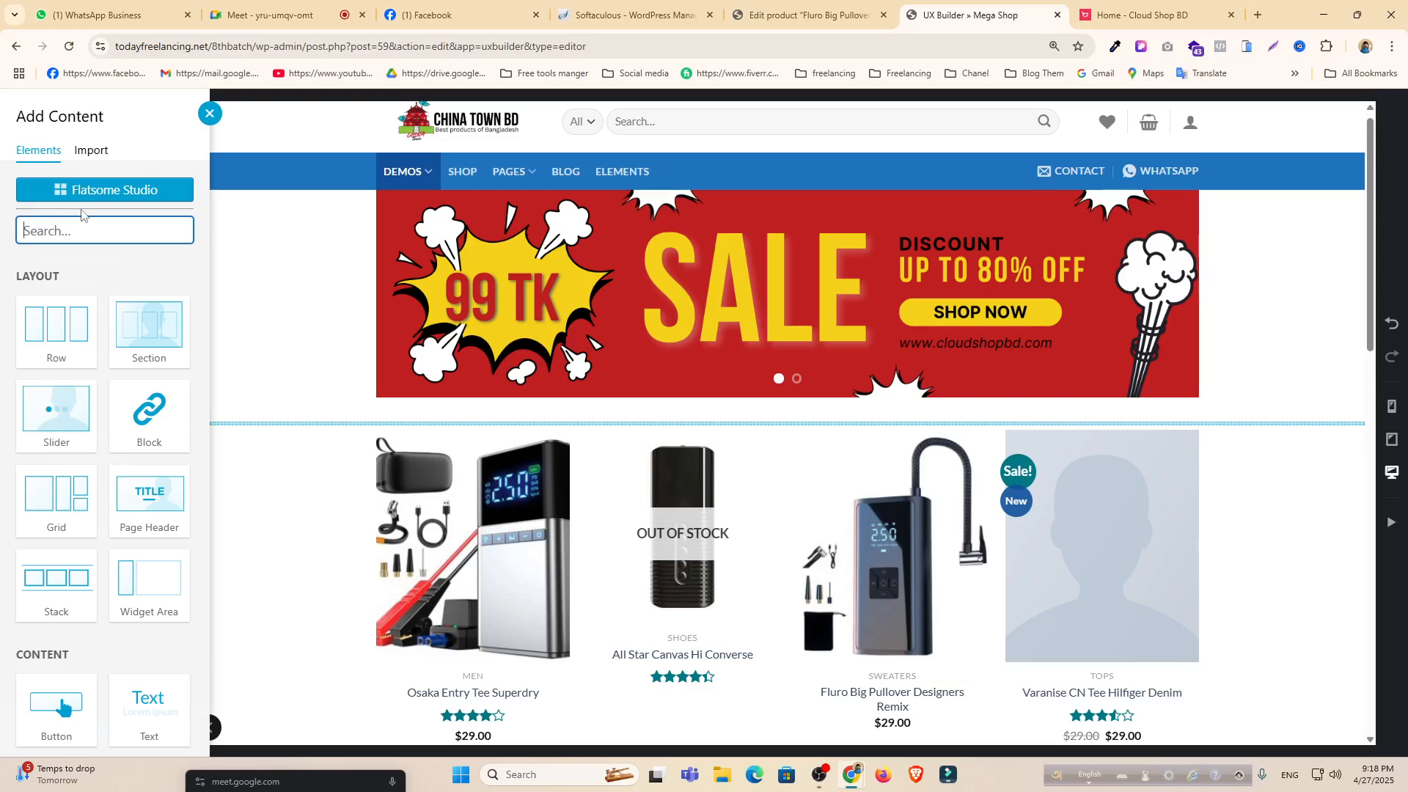
{"action": "scroll", "coordinate": [119, 449], "scroll_direction": "down", "scroll_amount": 3}
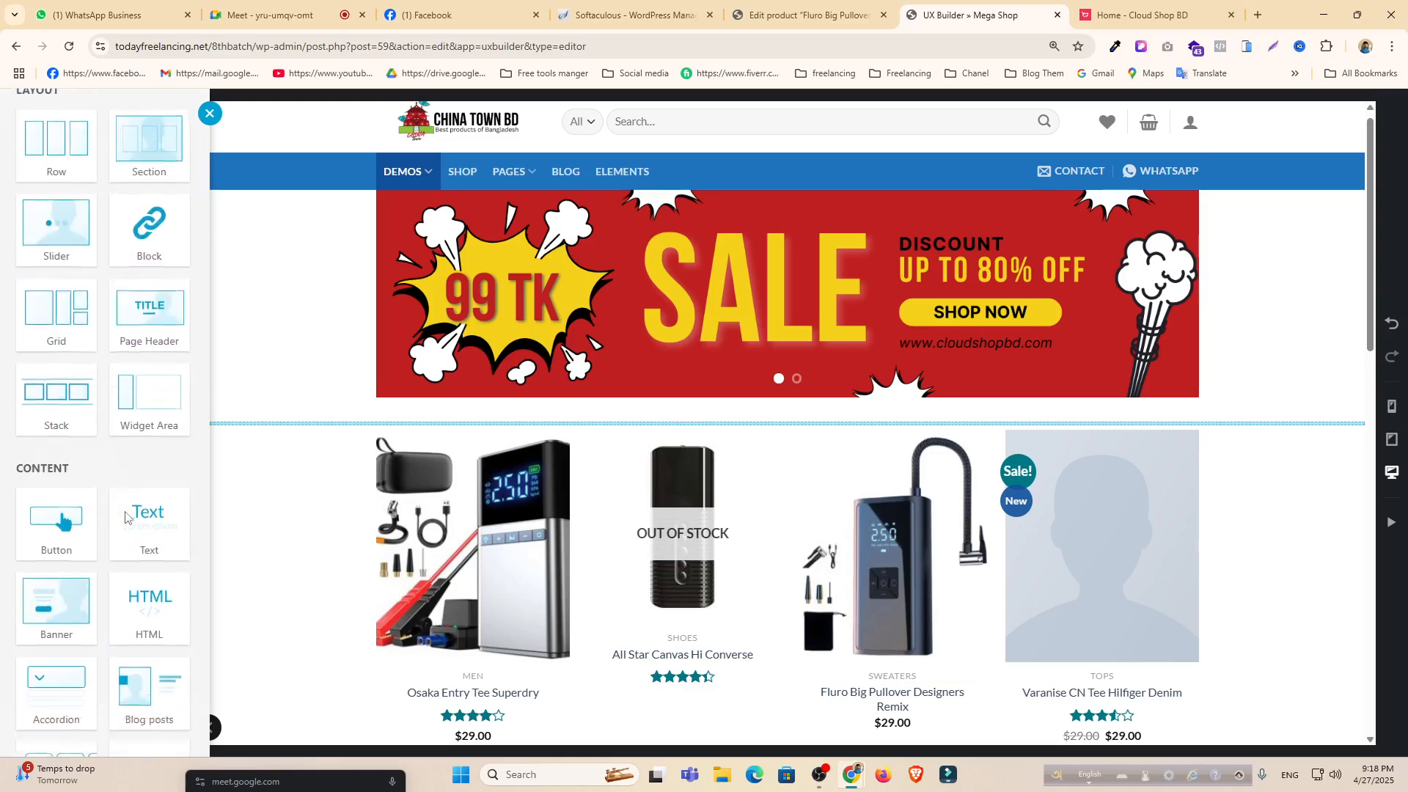
{"action": "scroll", "coordinate": [126, 518], "scroll_direction": "up", "scroll_amount": 3}
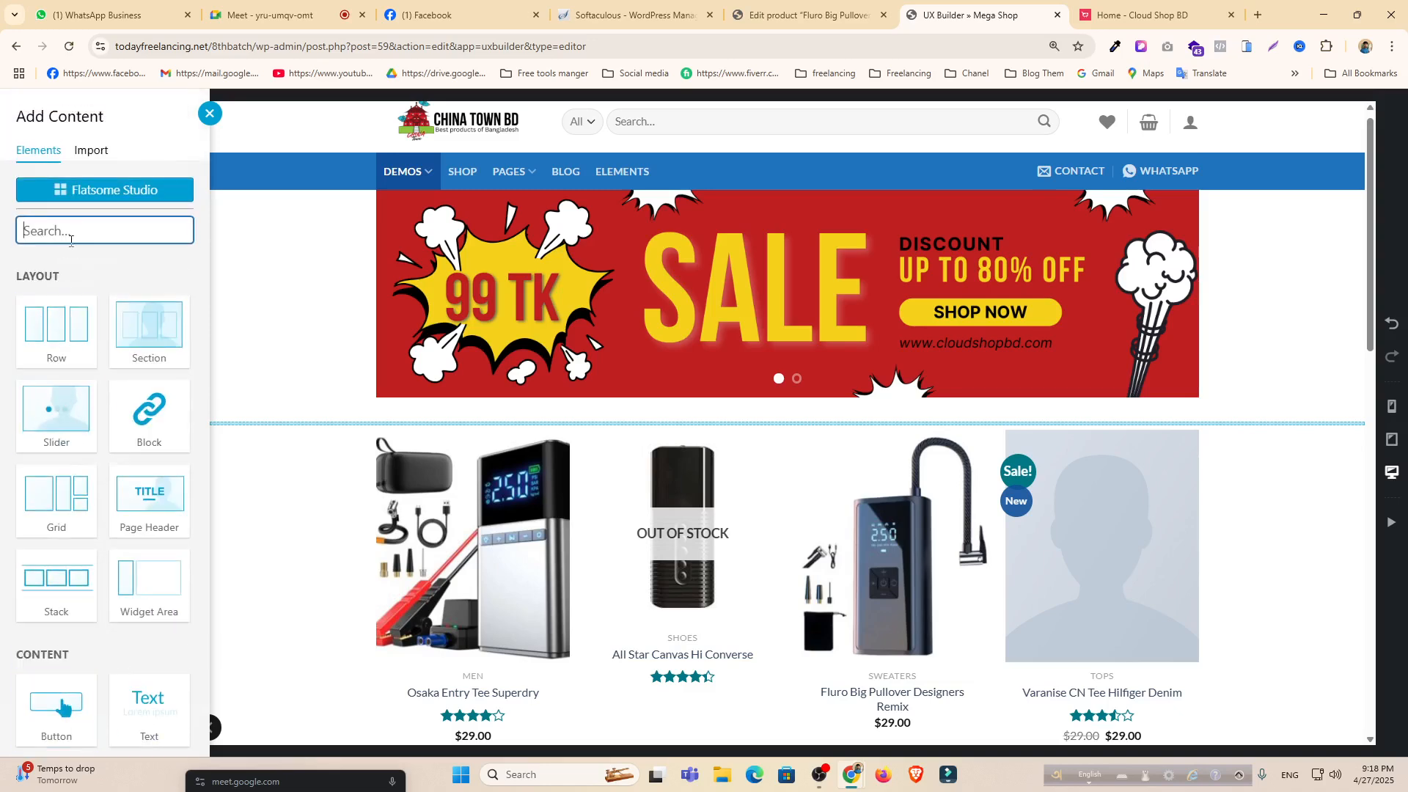
{"action": "type", "text": "tit"}
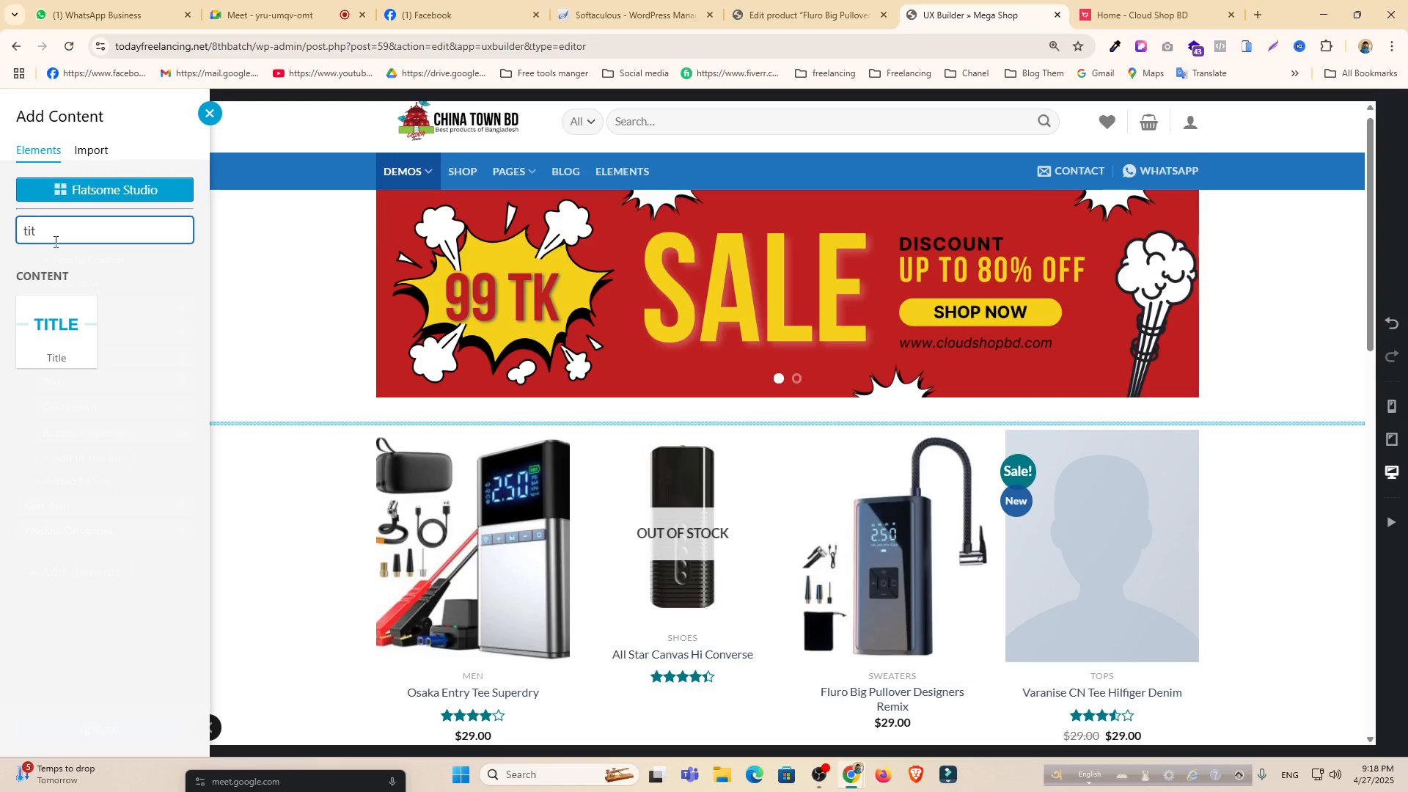
{"action": "left_click", "coordinate": [57, 329]}
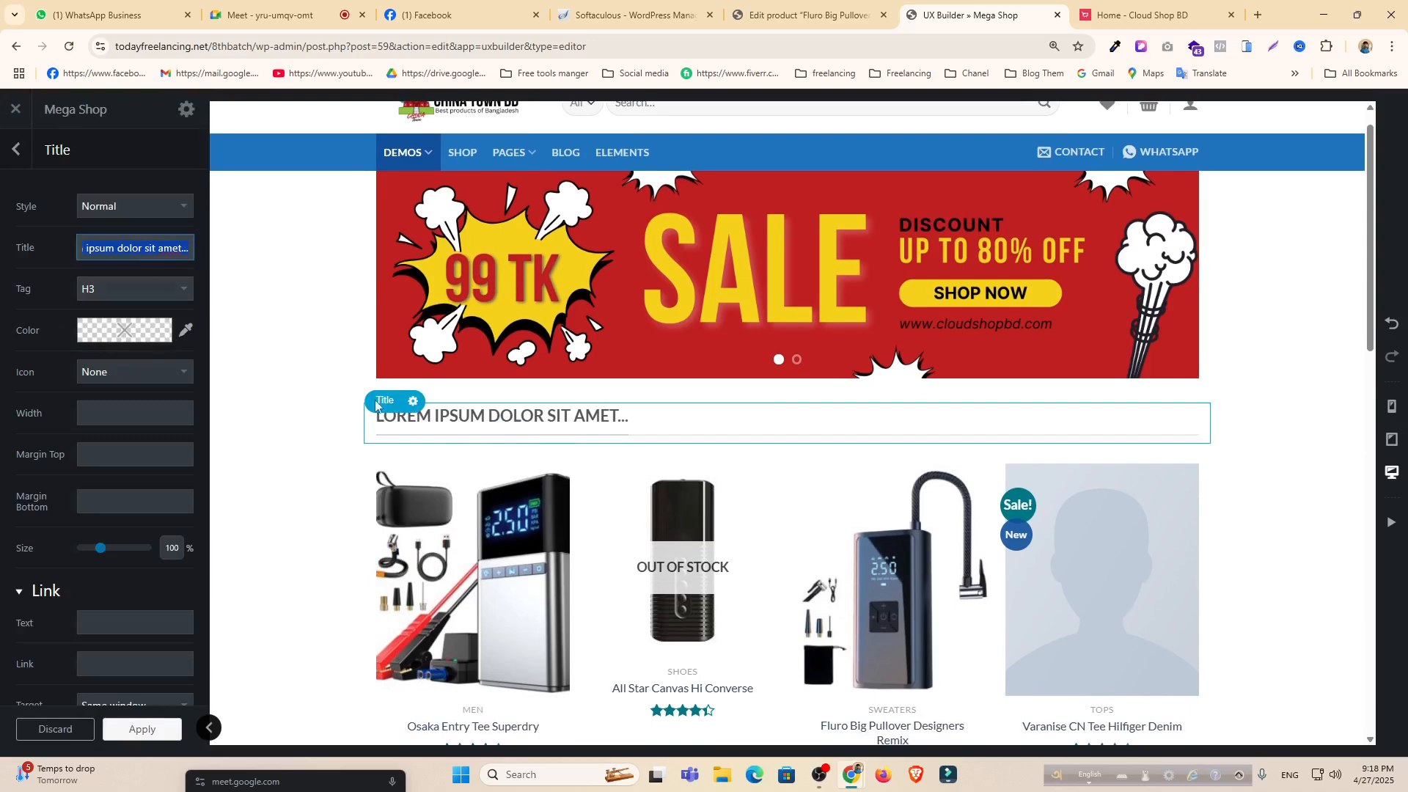
{"action": "scroll", "coordinate": [530, 543], "scroll_direction": "down", "scroll_amount": 3}
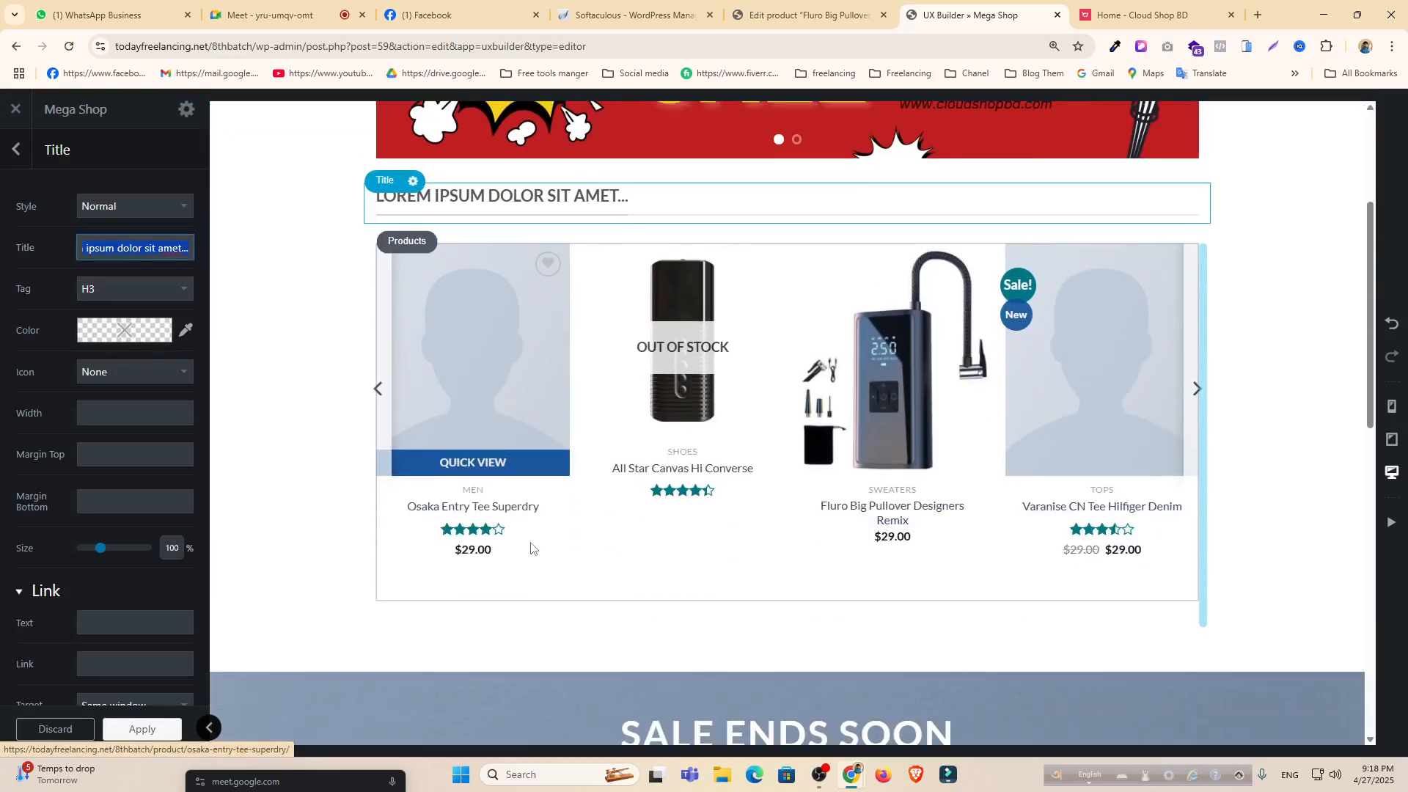
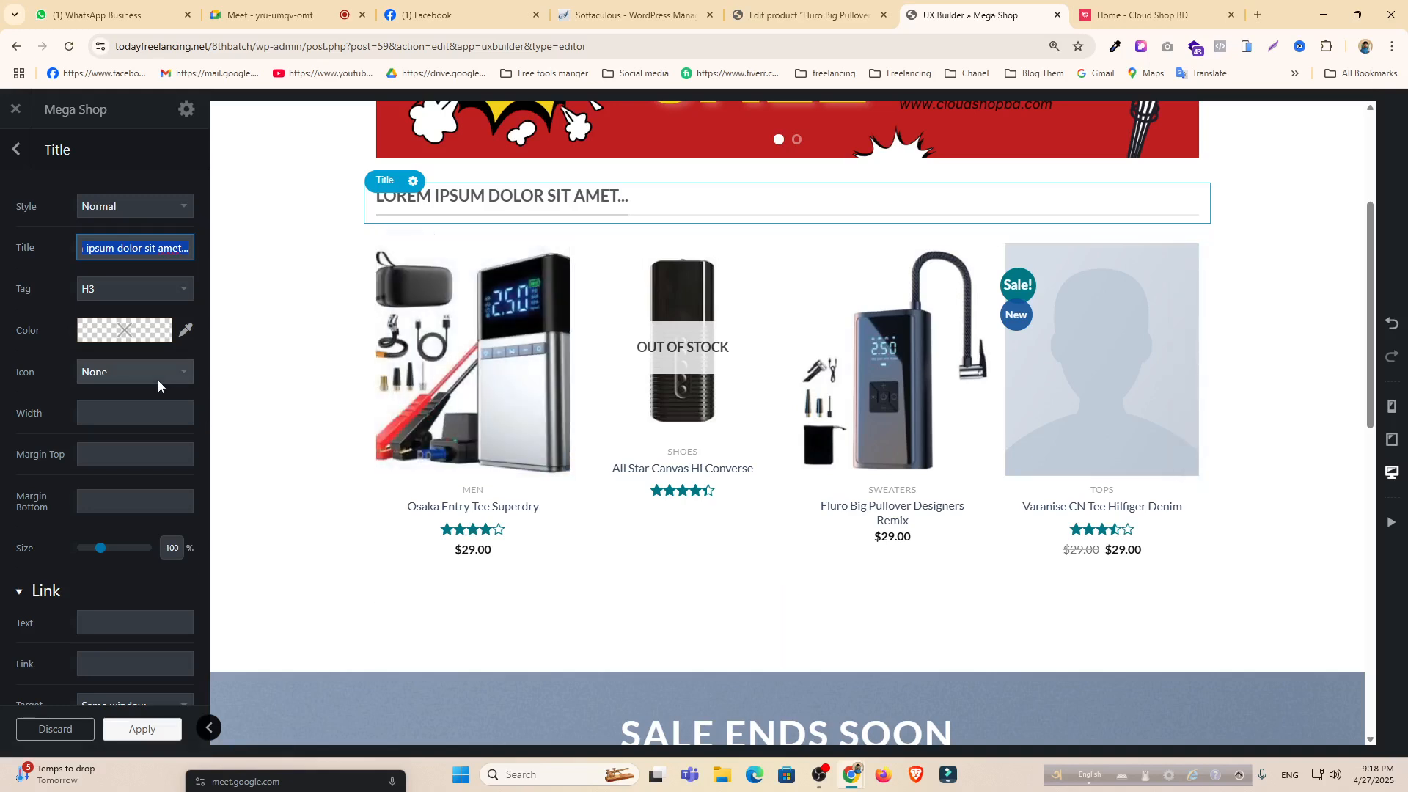
Look at the 99TK OFFER section heading on the Cloud Shop BD home page as the reference wording.
{"action": "left_click", "coordinate": [1144, 15]}
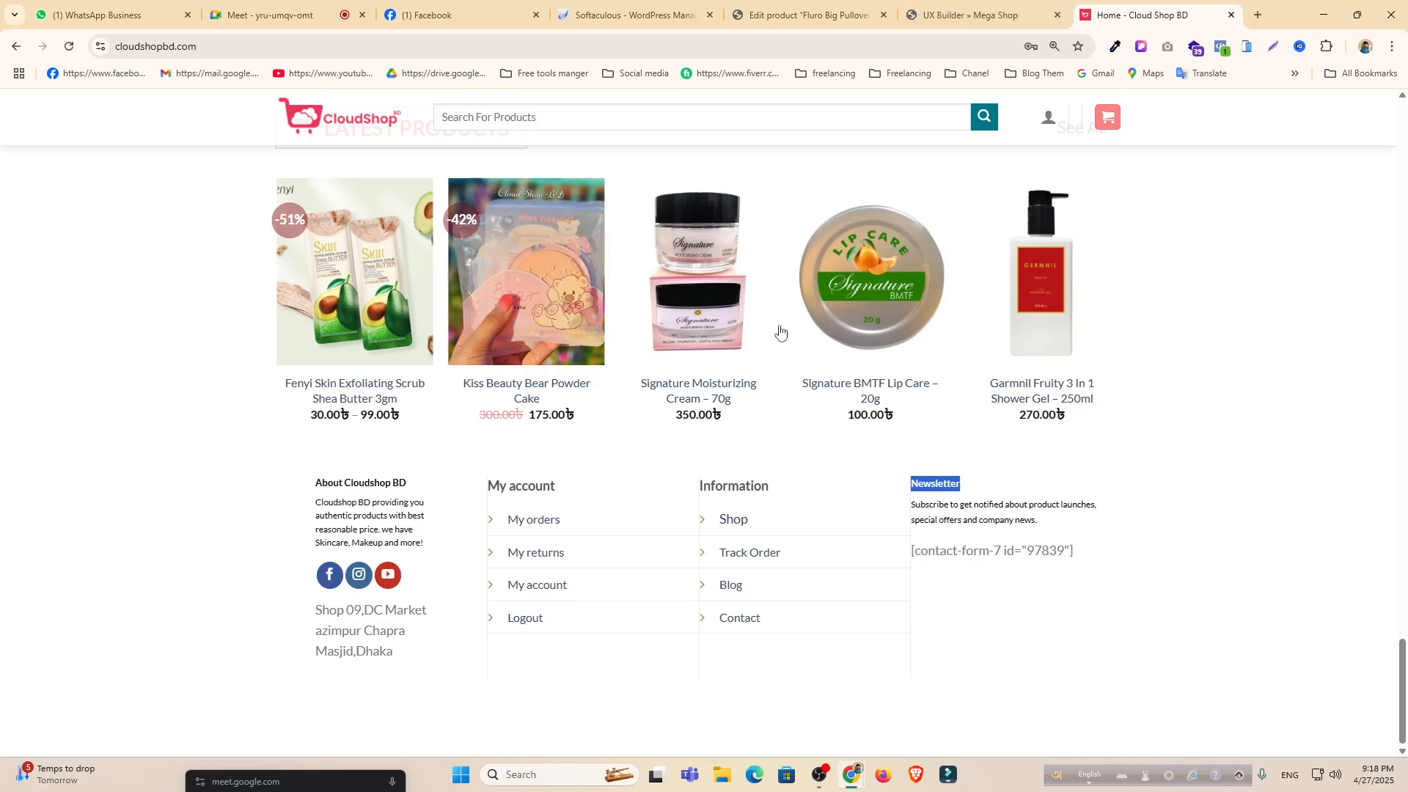
{"action": "scroll", "coordinate": [625, 401], "scroll_direction": "up", "scroll_amount": 20}
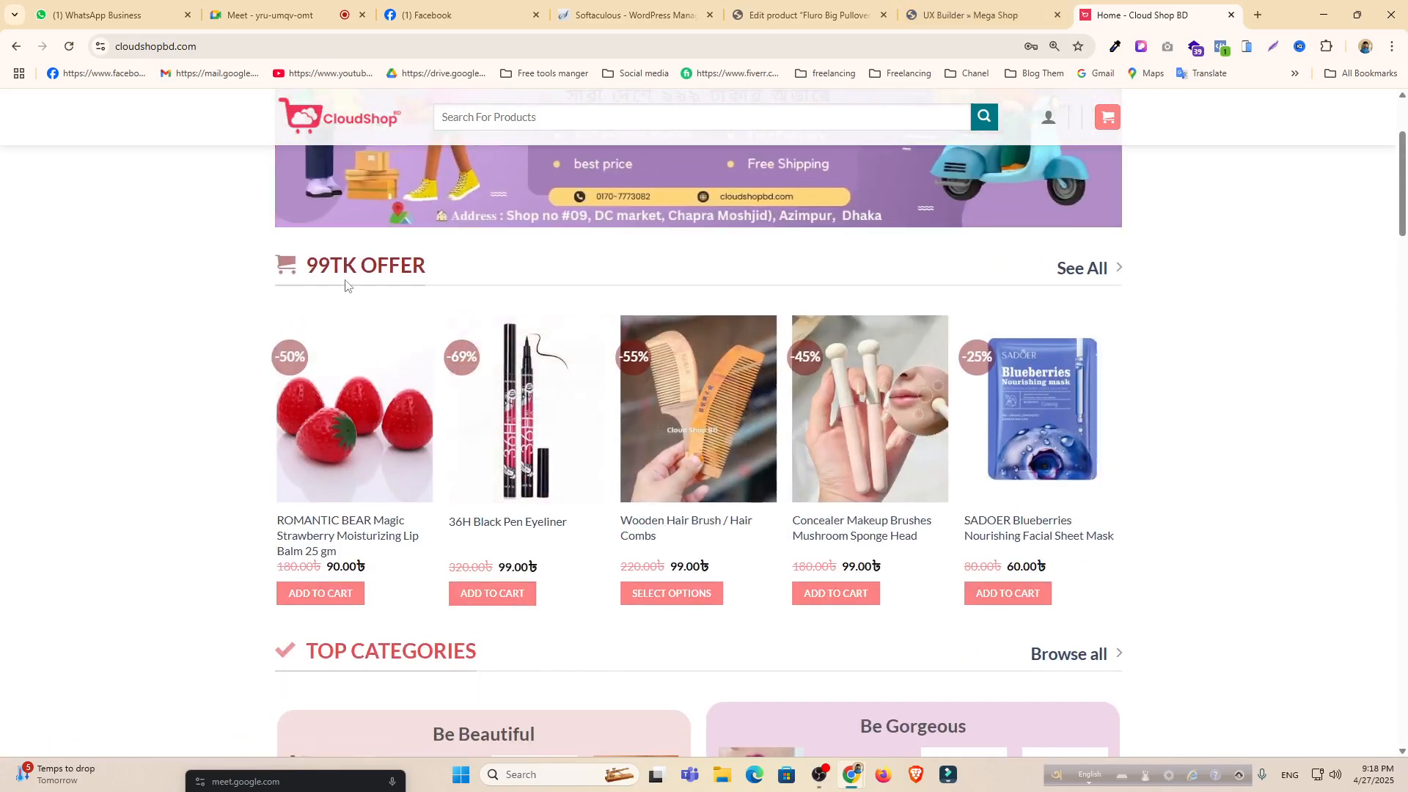
{"action": "left_click_drag", "start_coordinate": [441, 276], "coordinate": [304, 271]}
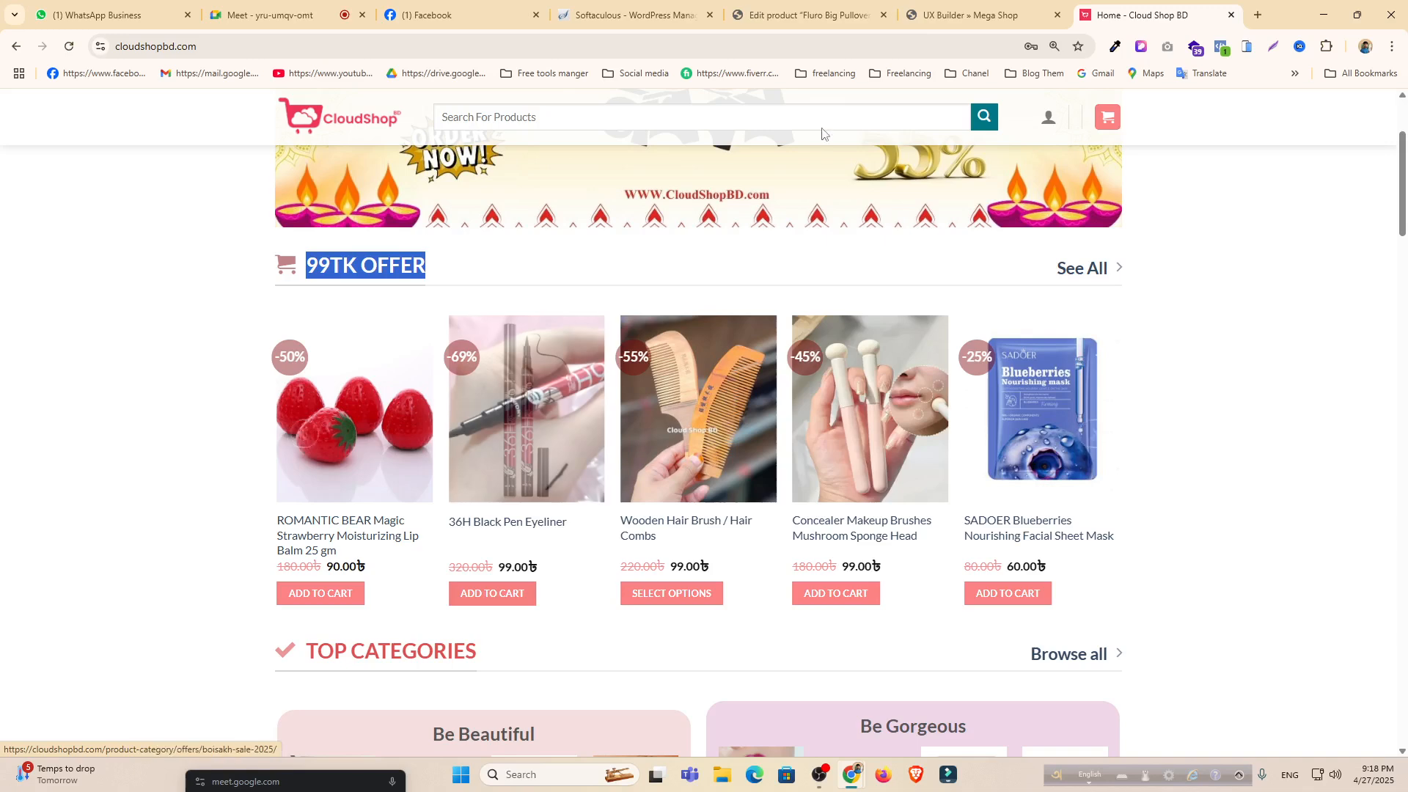
Return to UX Builder and set the text of the Title element above the products row to "99tk Offer".
{"action": "left_click", "coordinate": [964, 8]}
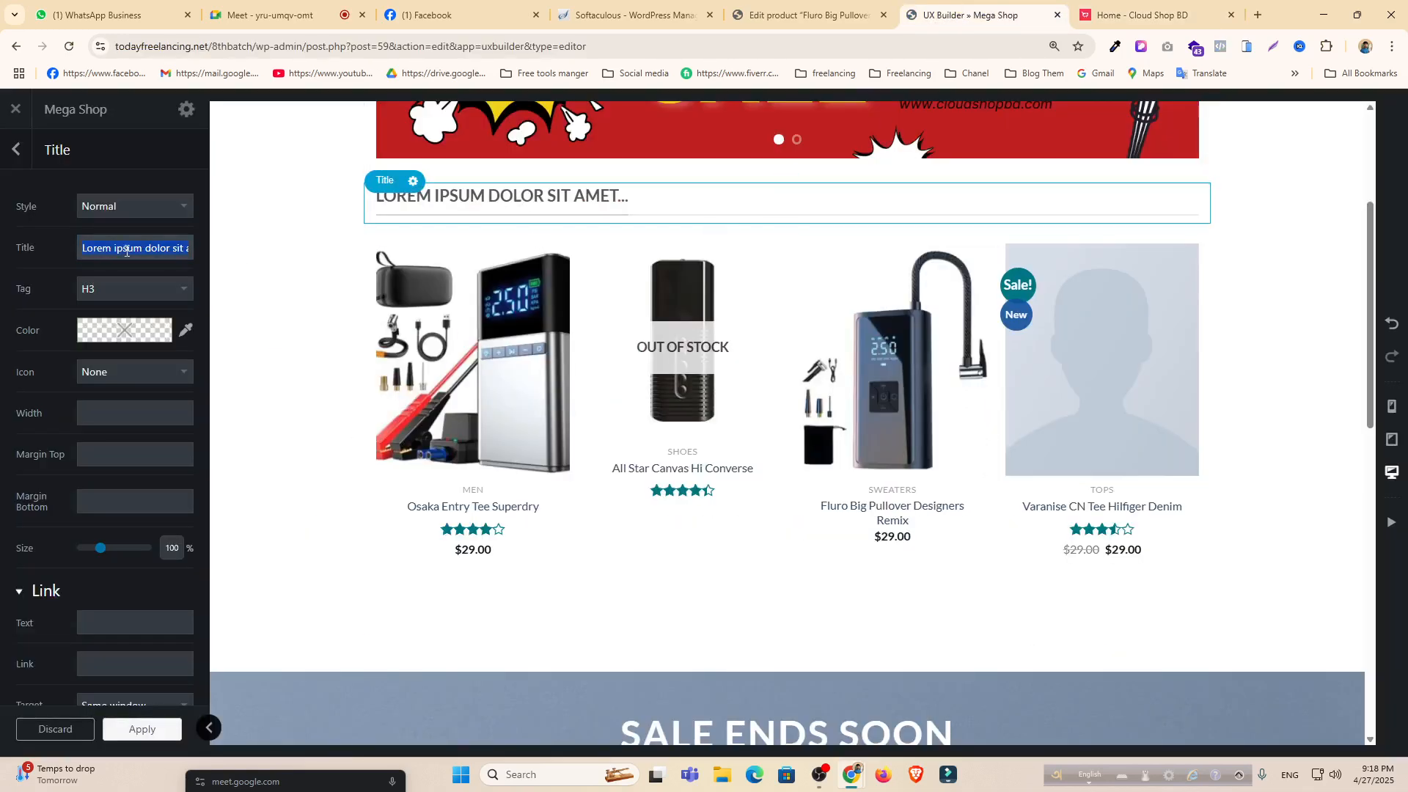
{"action": "type", "text": "99tk Offer"}
{"action": "key", "text": "ctrl+plus"}
{"action": "key", "text": "ctrl+plus"}
{"action": "key", "text": "ctrl+plus"}
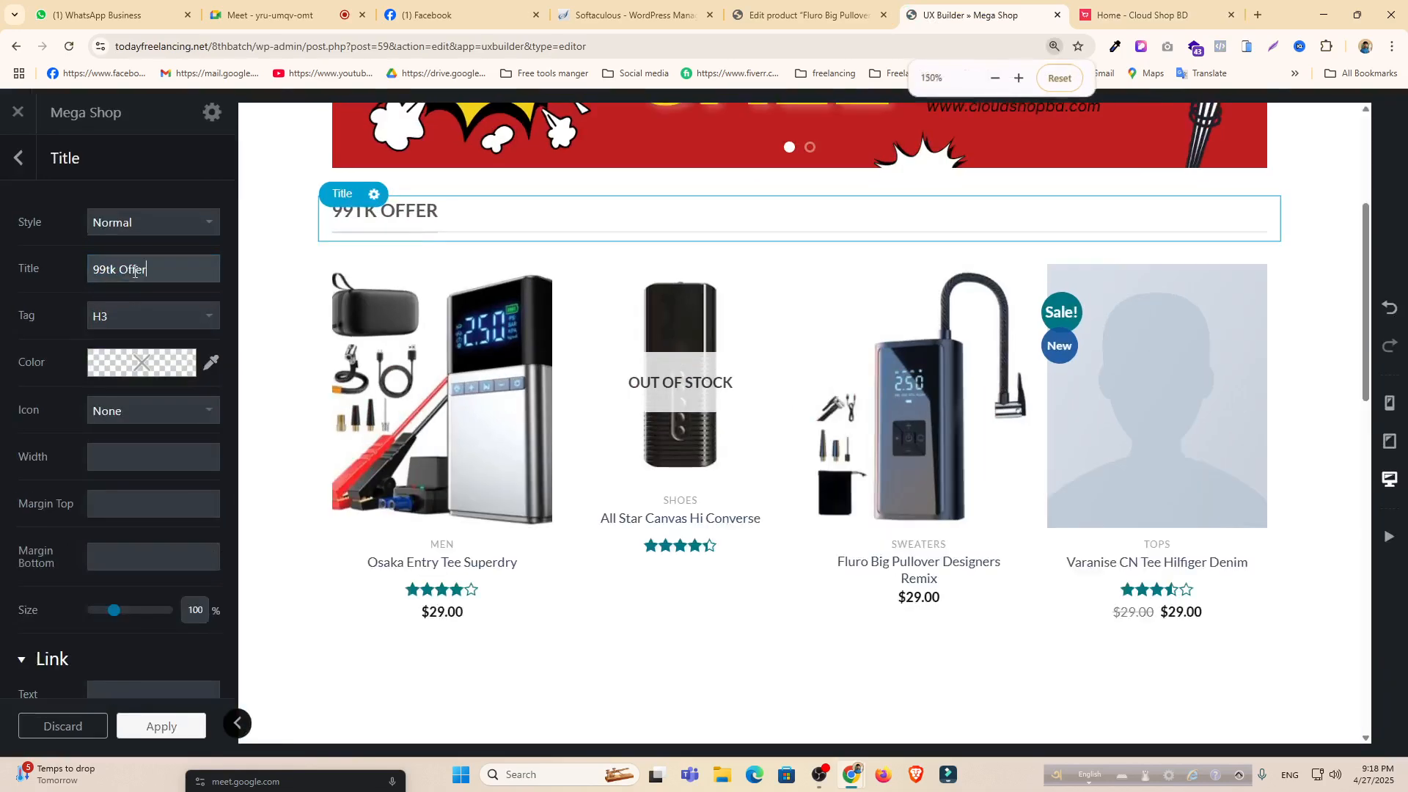
{"action": "left_click_drag", "start_coordinate": [119, 305], "coordinate": [200, 308]}
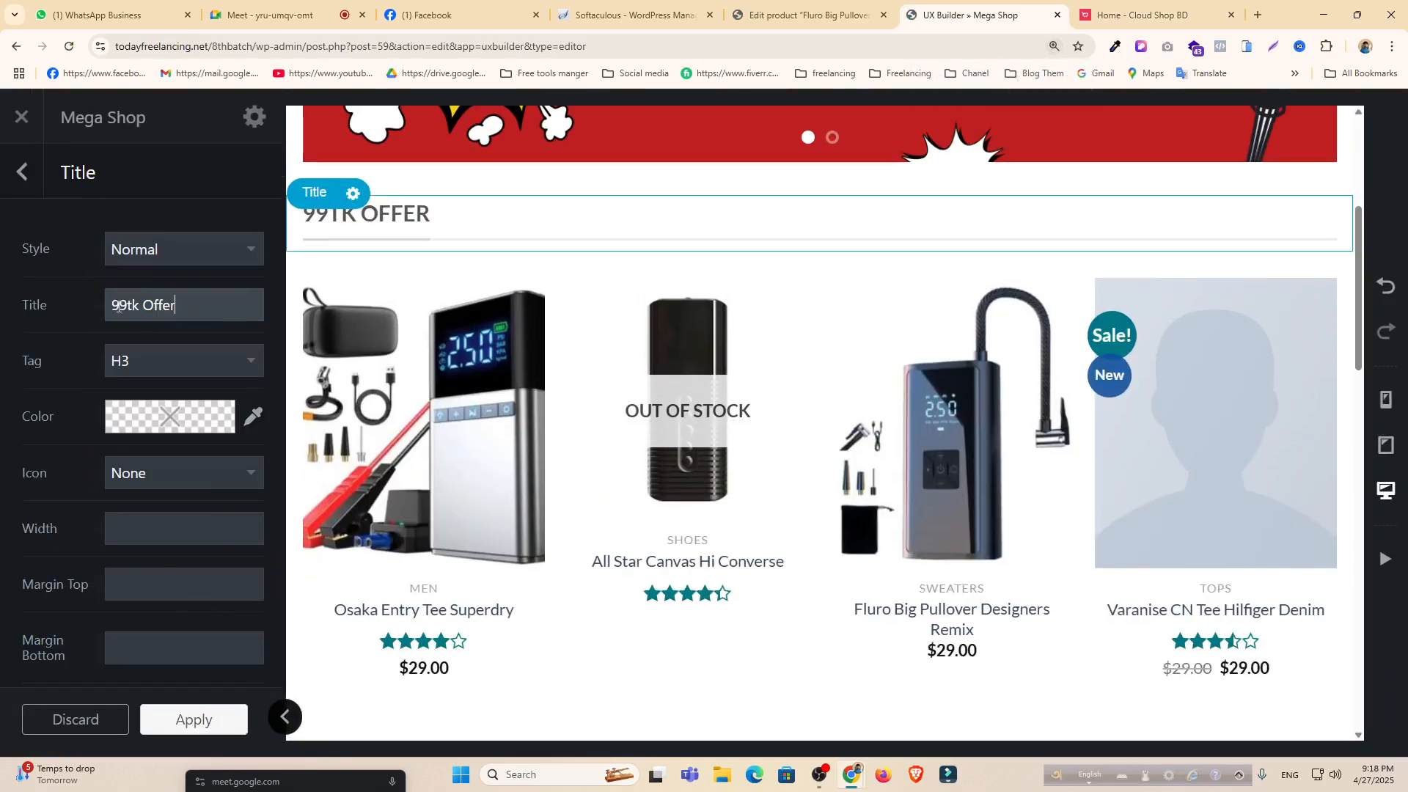
{"action": "key", "text": "ctrl+minus"}
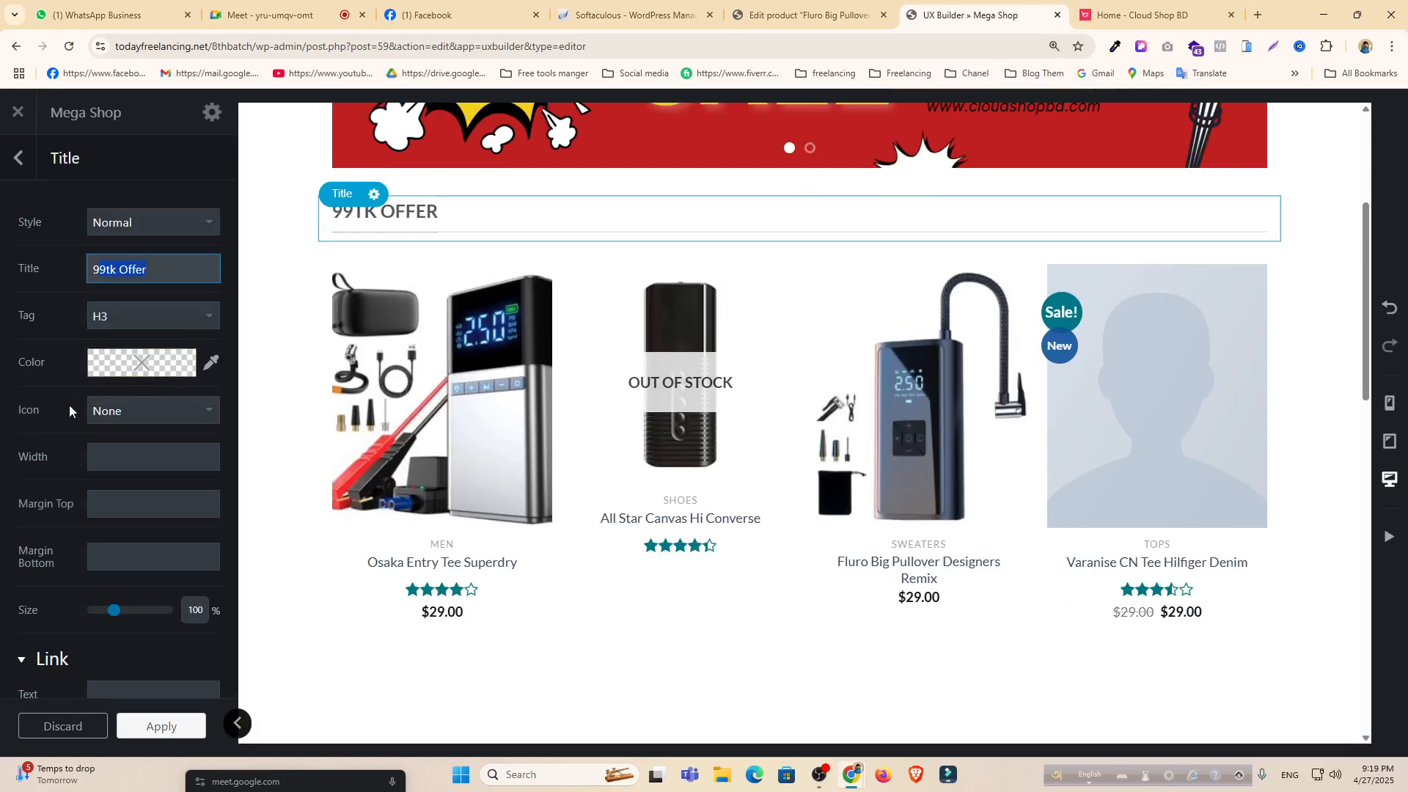
Try the 500px and Arrow Up icons on the 99tk Offer title and set its icon back to None.
{"action": "left_click", "coordinate": [127, 411]}
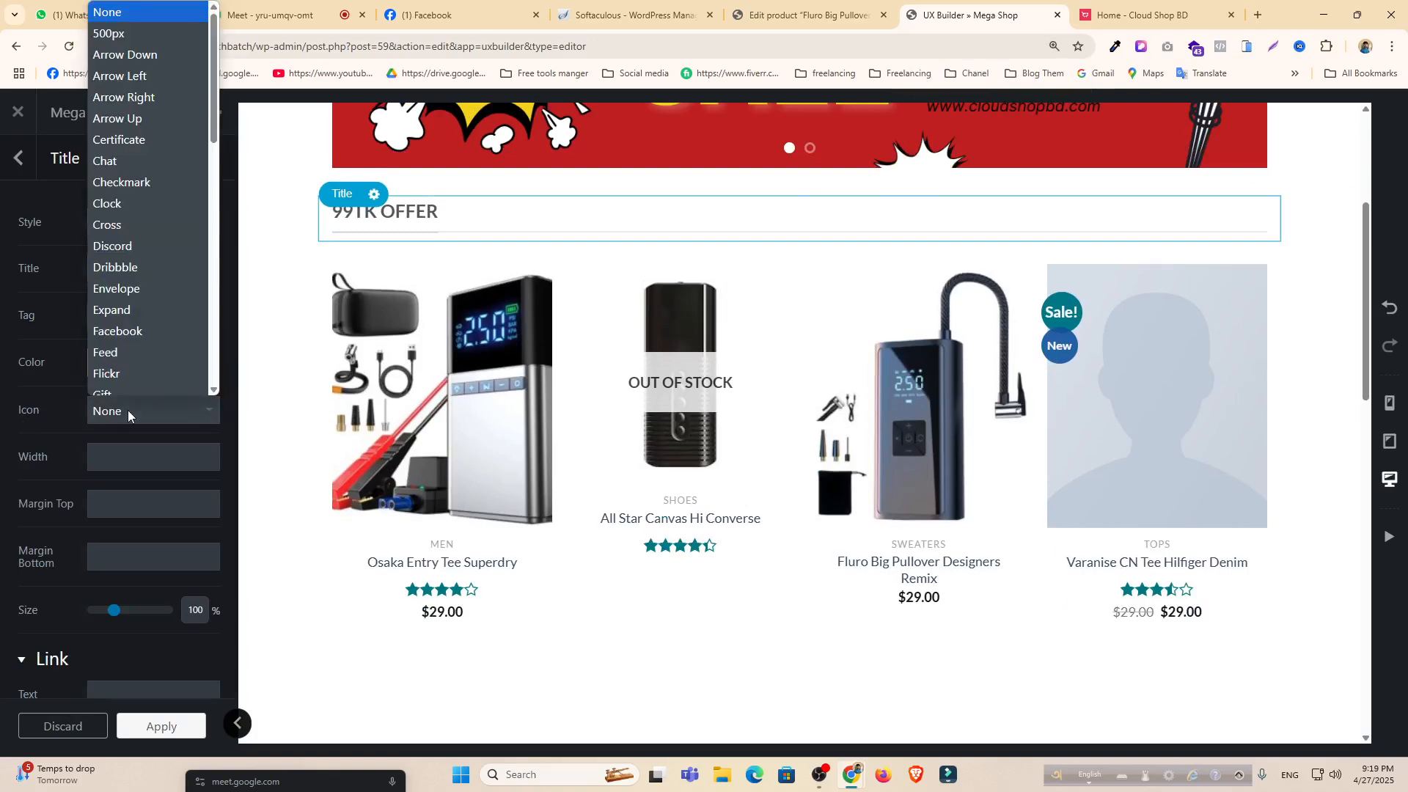
{"action": "left_click", "coordinate": [129, 26]}
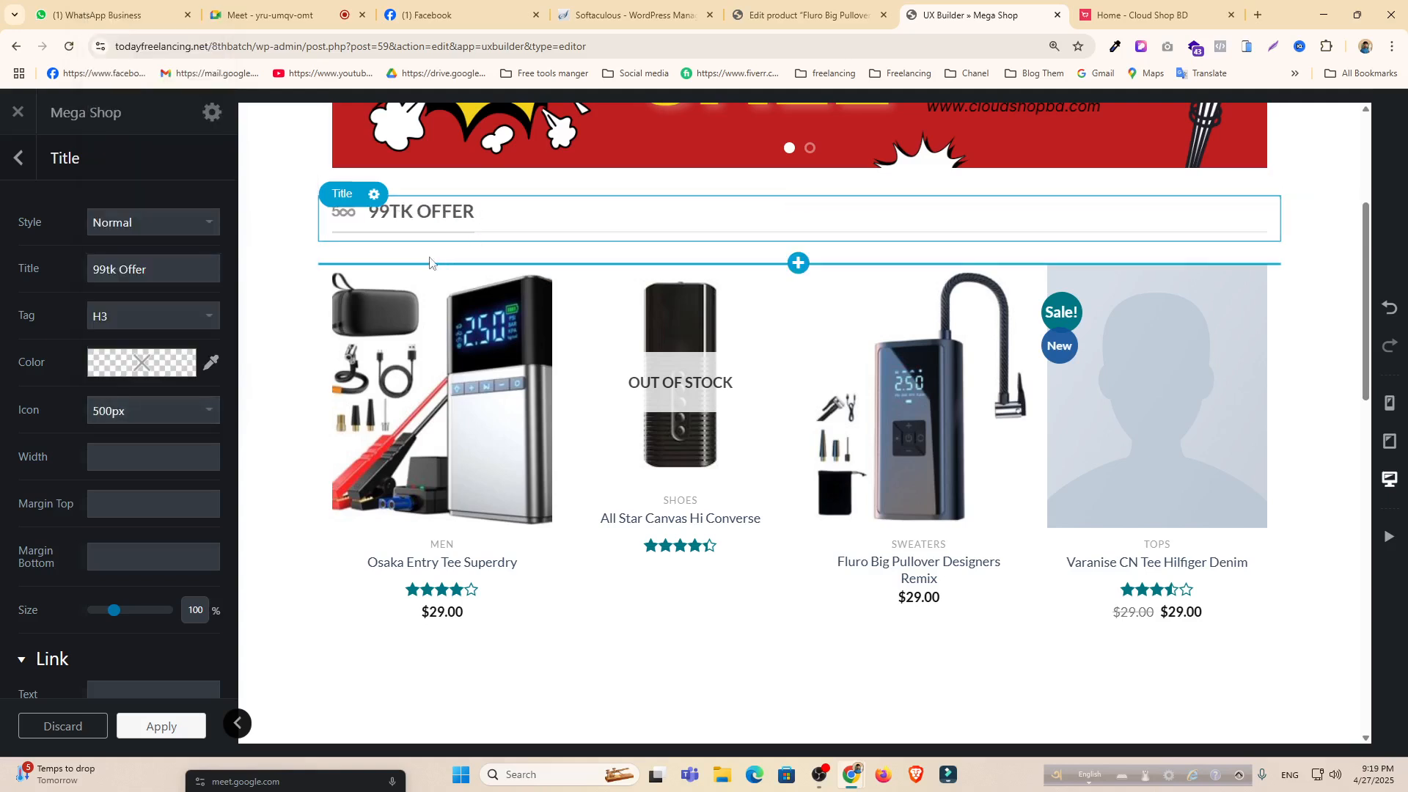
{"action": "left_click", "coordinate": [118, 416]}
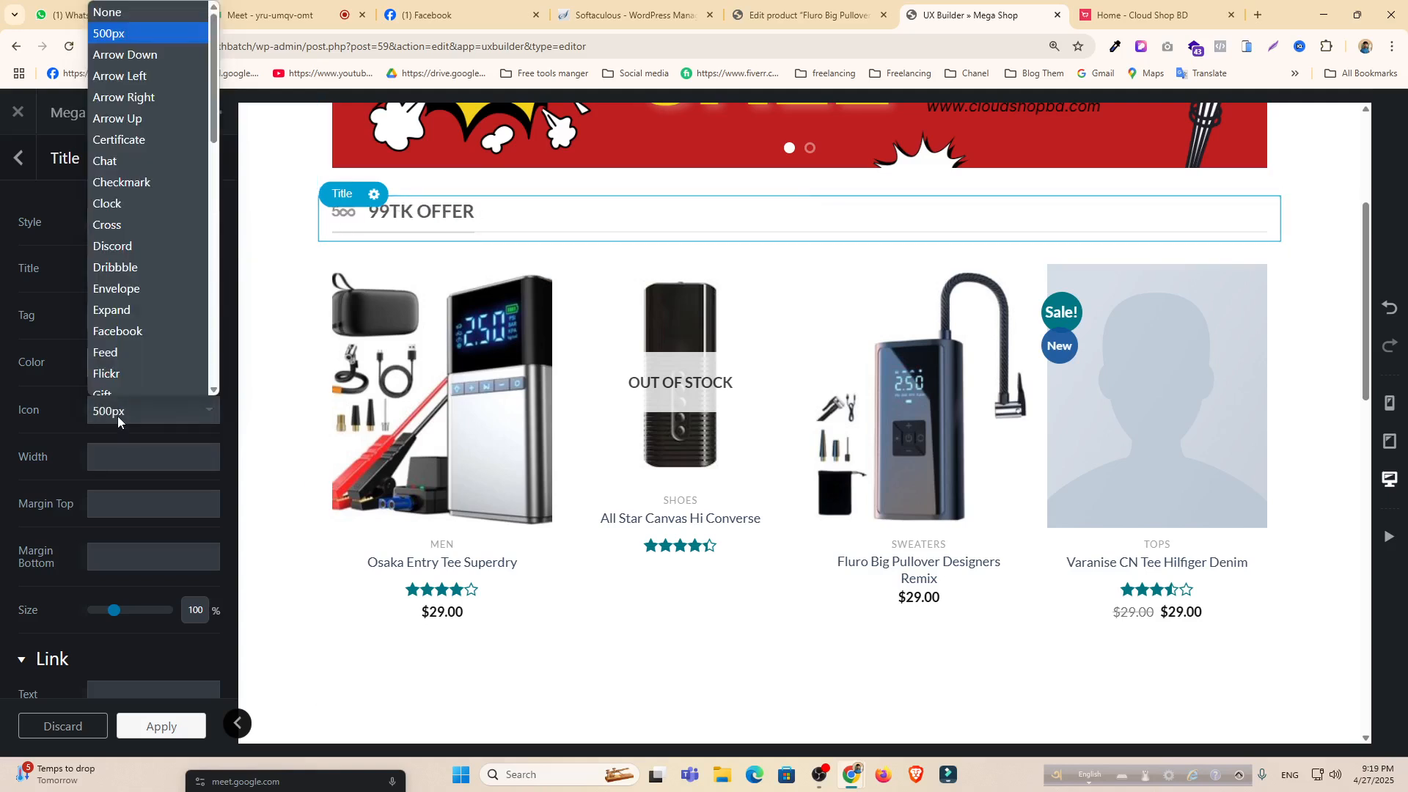
{"action": "left_click", "coordinate": [135, 110]}
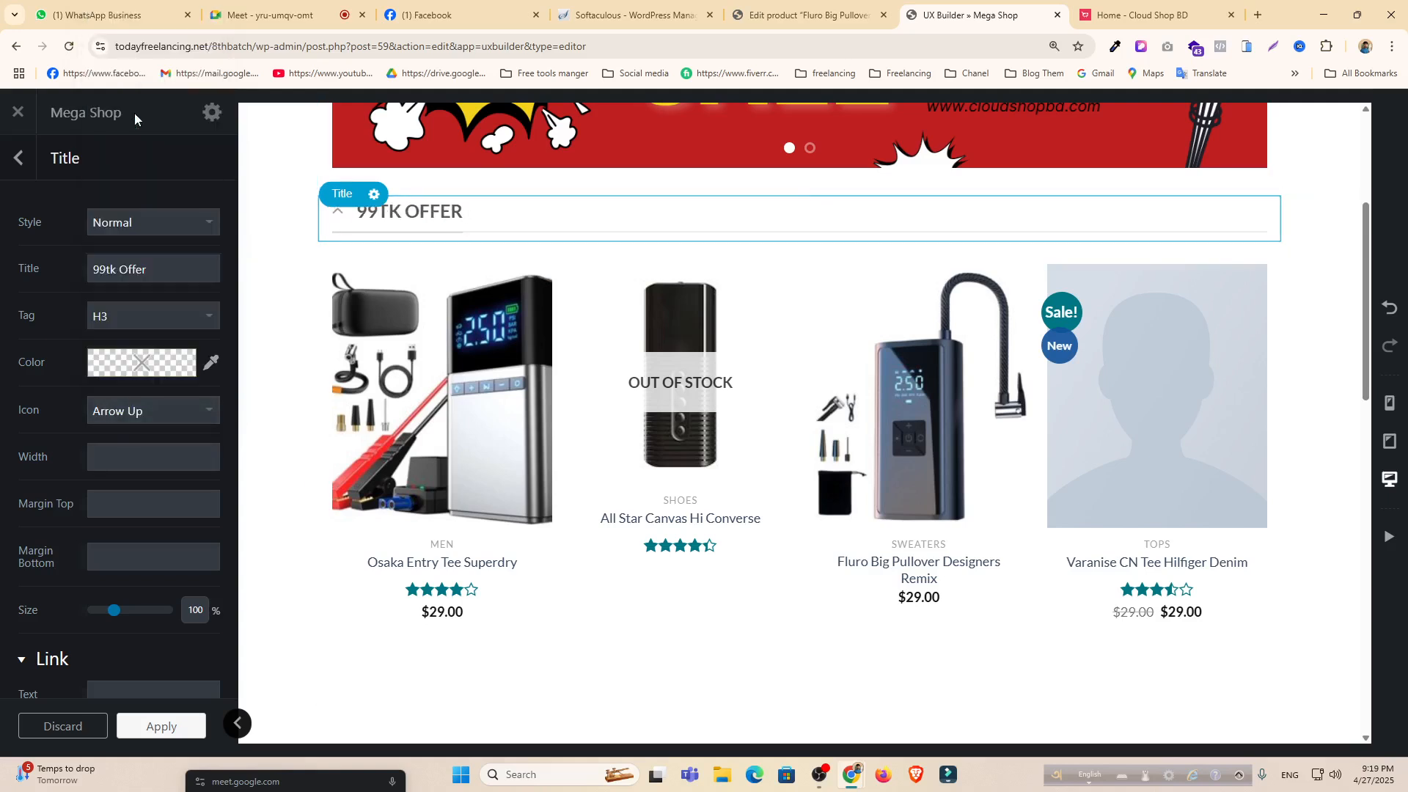
{"action": "left_click", "coordinate": [132, 411]}
{"action": "scroll", "coordinate": [130, 317], "scroll_direction": "down", "scroll_amount": 10}
{"action": "scroll", "coordinate": [136, 308], "scroll_direction": "up", "scroll_amount": 10}
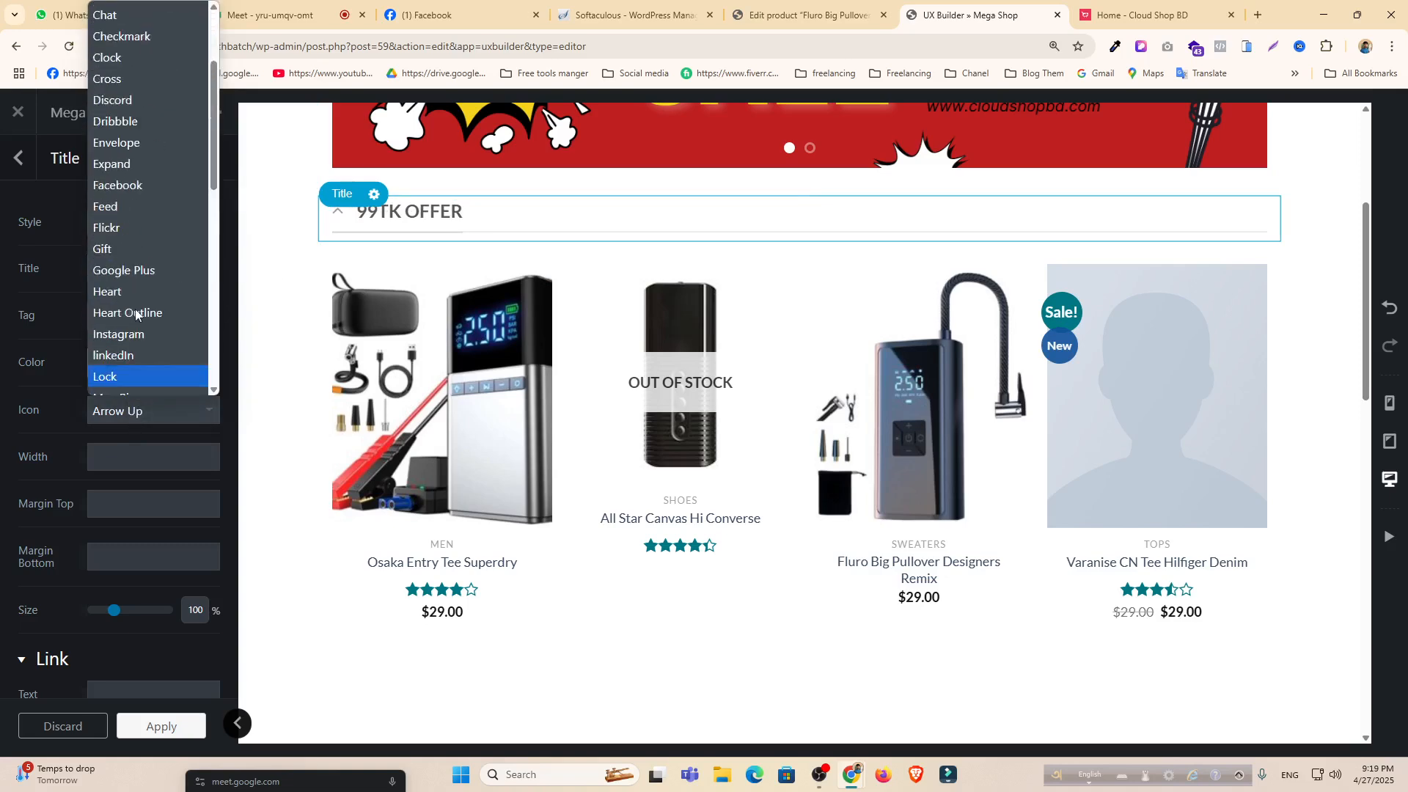
{"action": "left_click", "coordinate": [121, 12]}
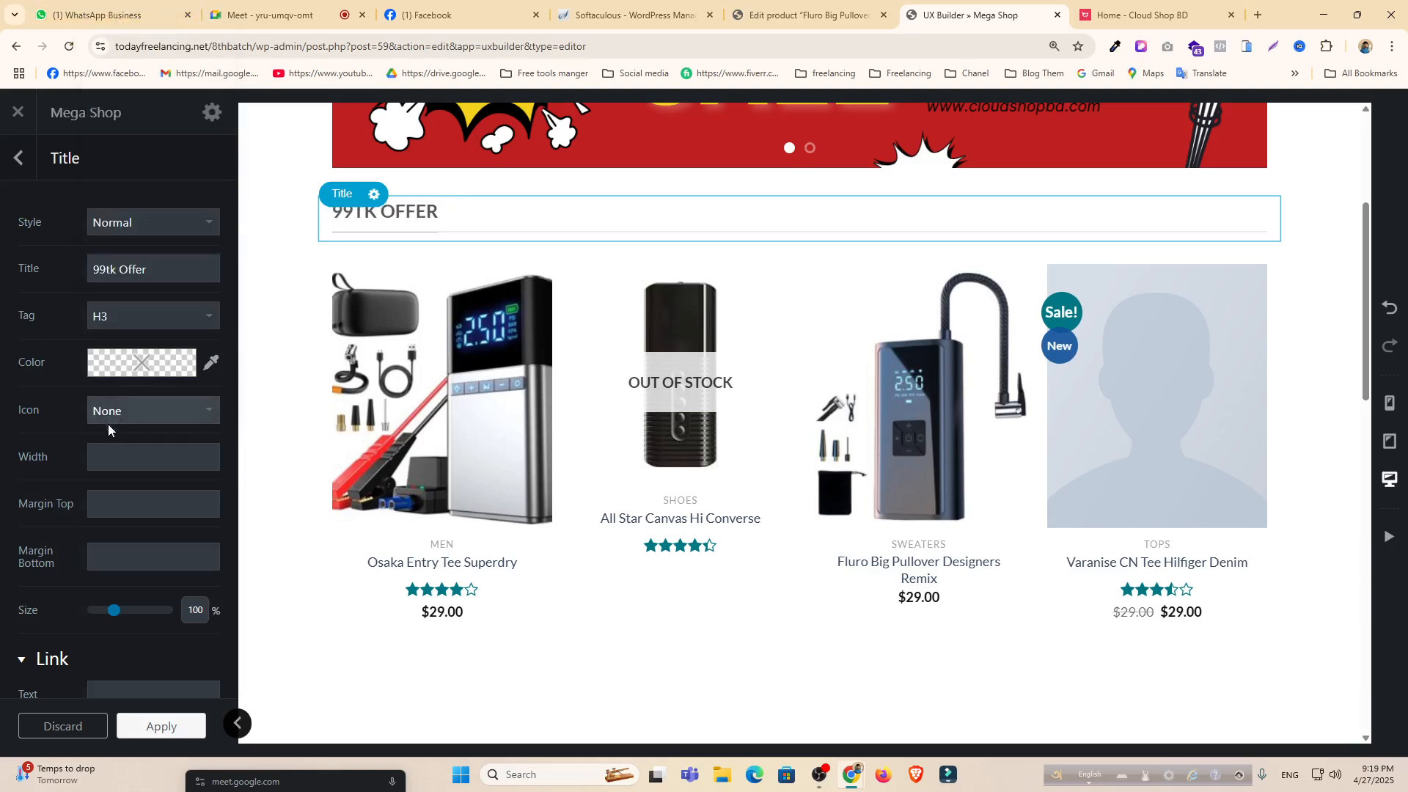
Review the Title element's width, margin, size and link settings, including the link text field.
{"action": "scroll", "coordinate": [69, 442], "scroll_direction": "down", "scroll_amount": 2}
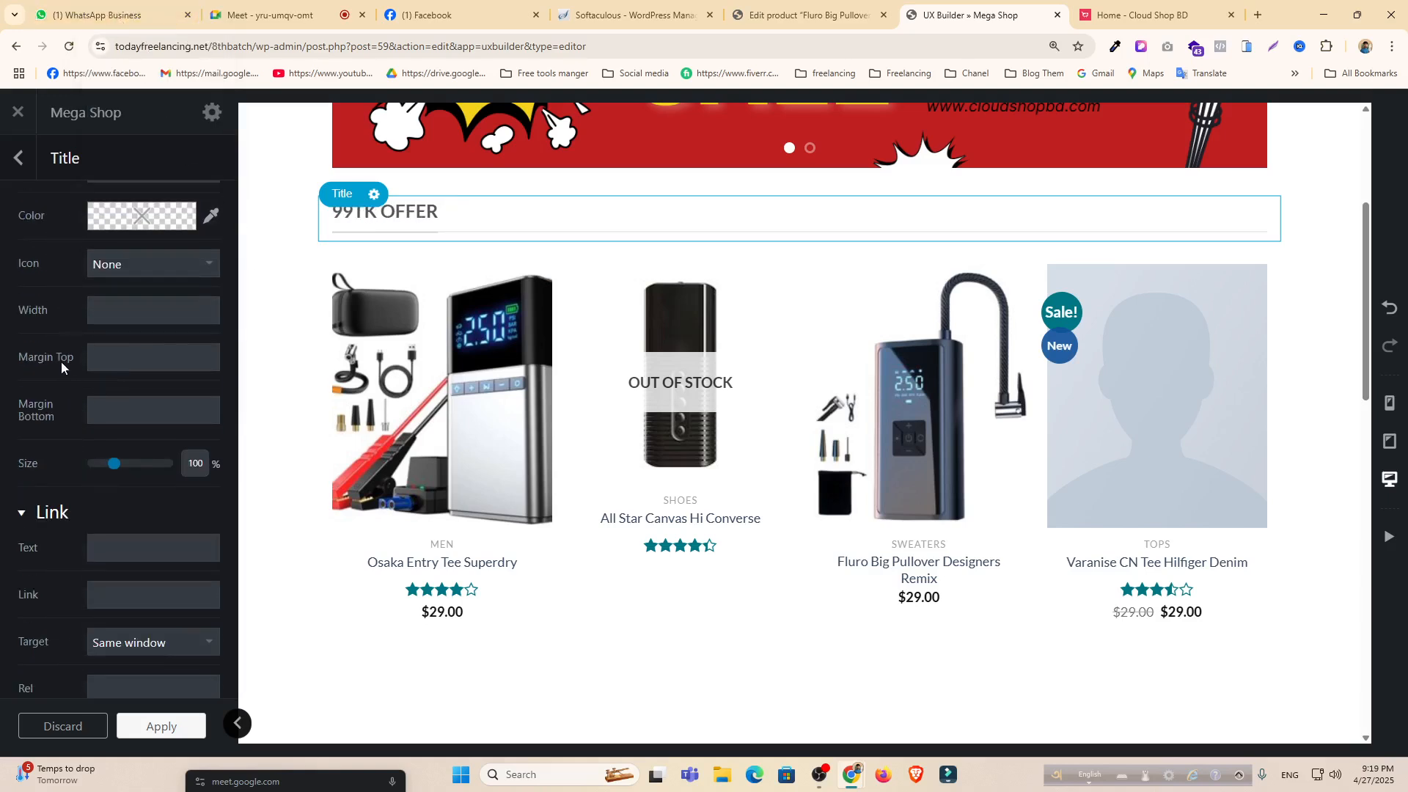
{"action": "scroll", "coordinate": [60, 362], "scroll_direction": "down", "scroll_amount": 2}
{"action": "scroll", "coordinate": [111, 399], "scroll_direction": "up", "scroll_amount": 4}
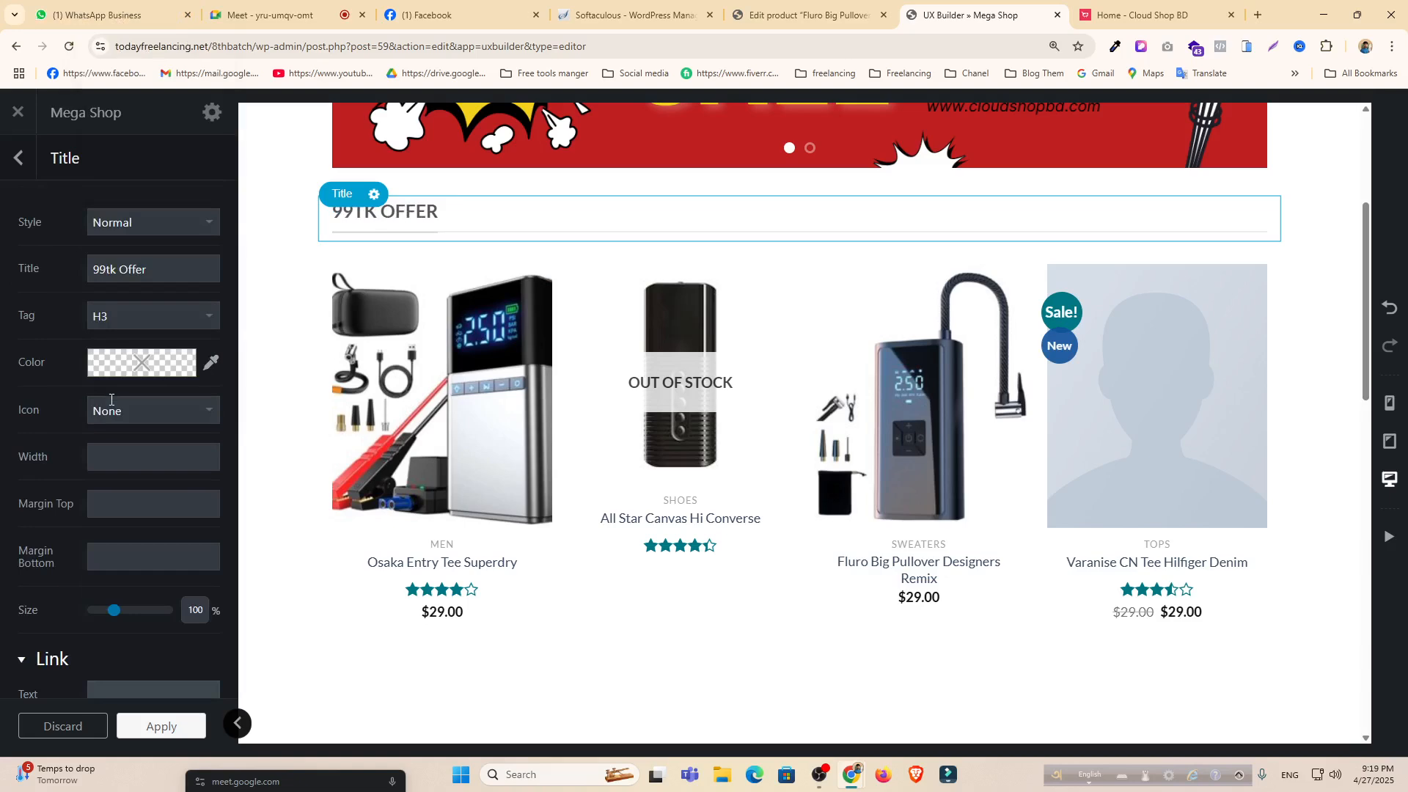
{"action": "scroll", "coordinate": [110, 411], "scroll_direction": "down", "scroll_amount": 1}
{"action": "scroll", "coordinate": [107, 503], "scroll_direction": "down", "scroll_amount": 1}
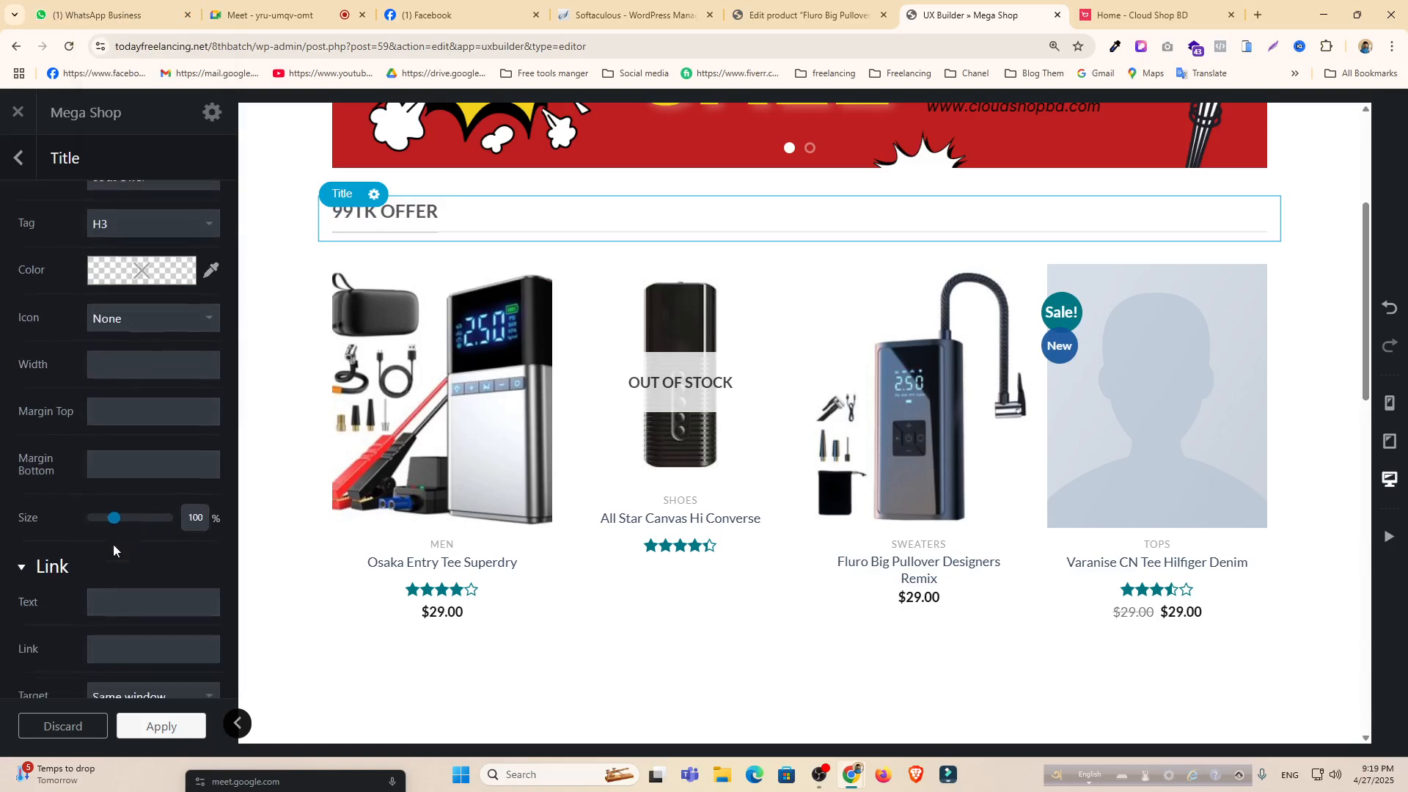
{"action": "scroll", "coordinate": [113, 544], "scroll_direction": "down", "scroll_amount": 2}
{"action": "left_click", "coordinate": [125, 474]}
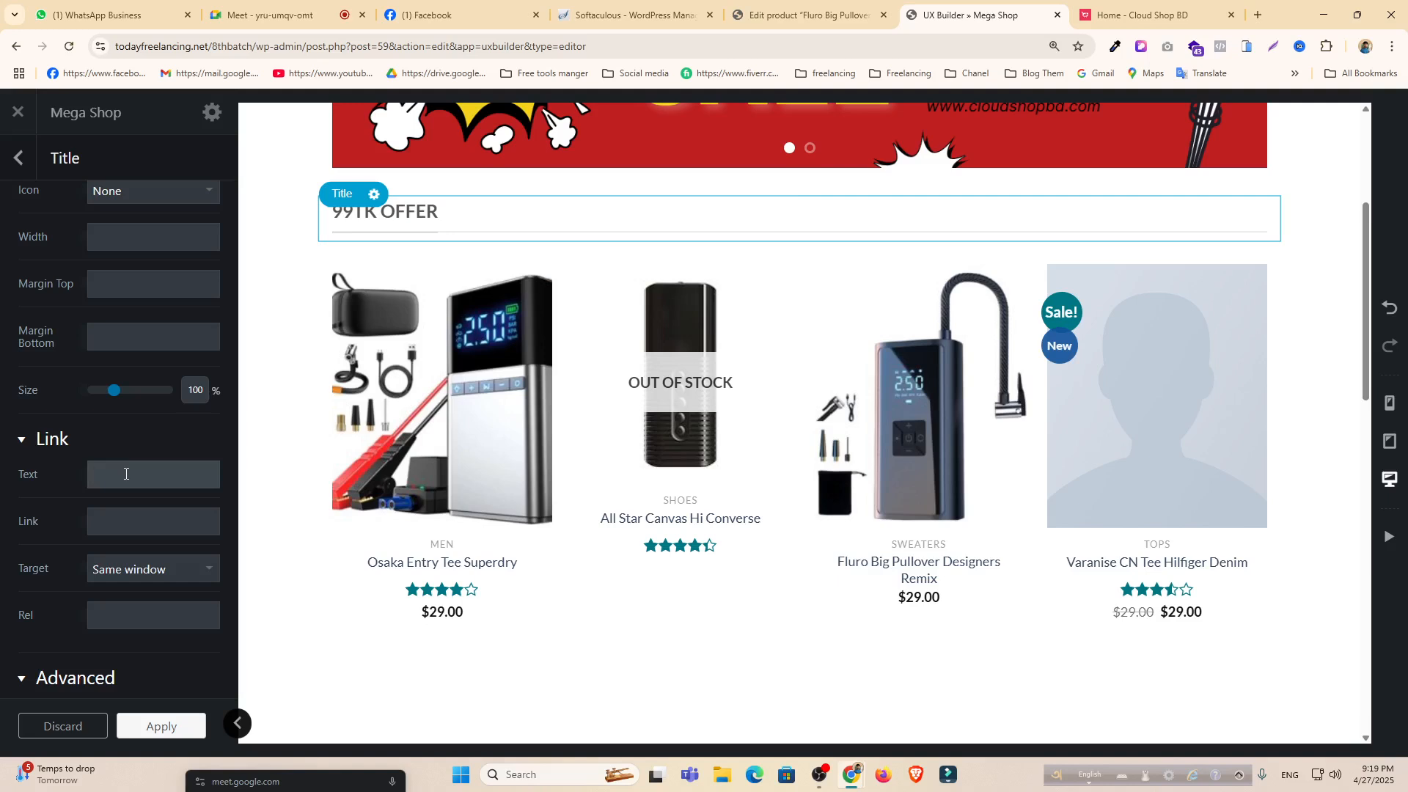
Check the store's product categories in the WordPress admin and open the All Products list in a separate tab.
{"action": "left_click", "coordinate": [806, 15]}
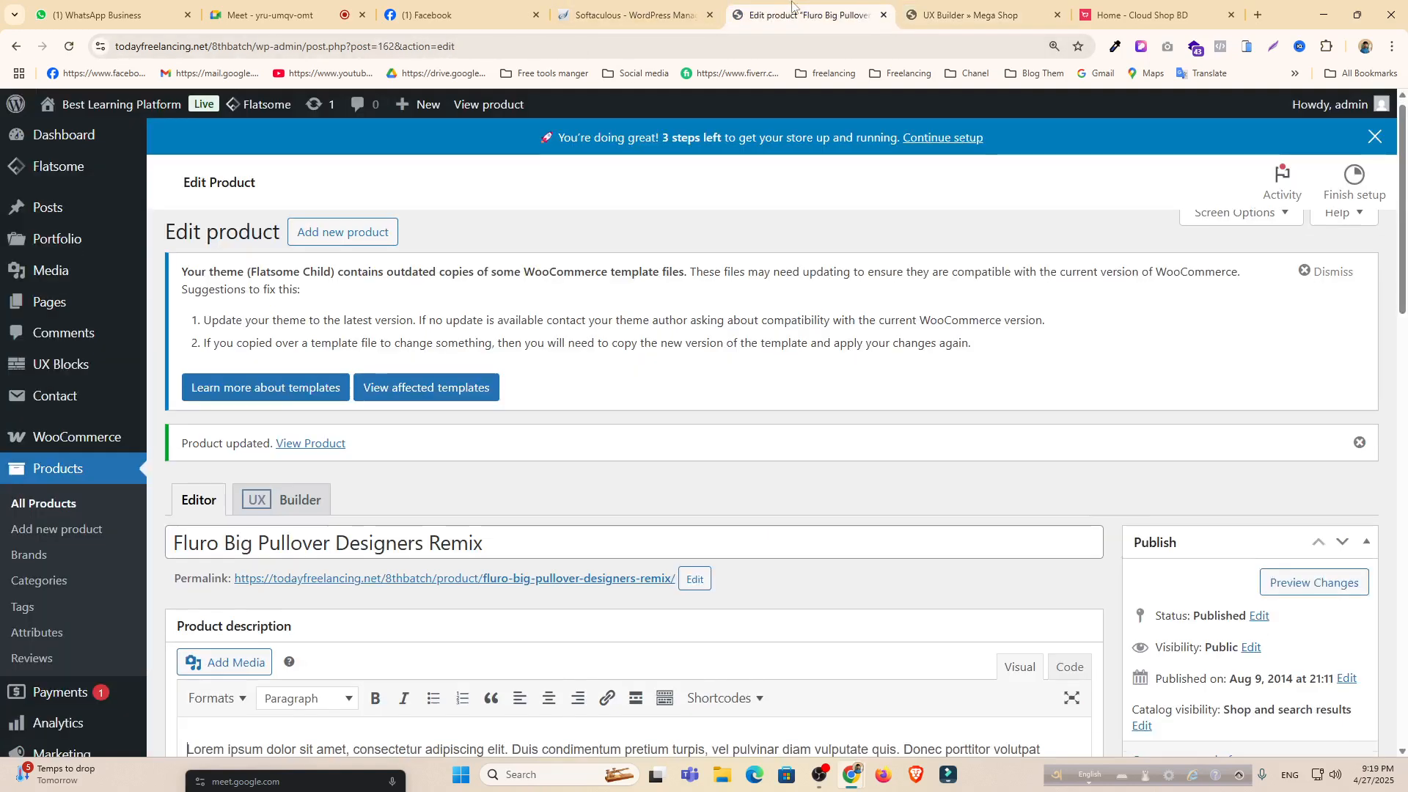
{"action": "left_click", "coordinate": [44, 582]}
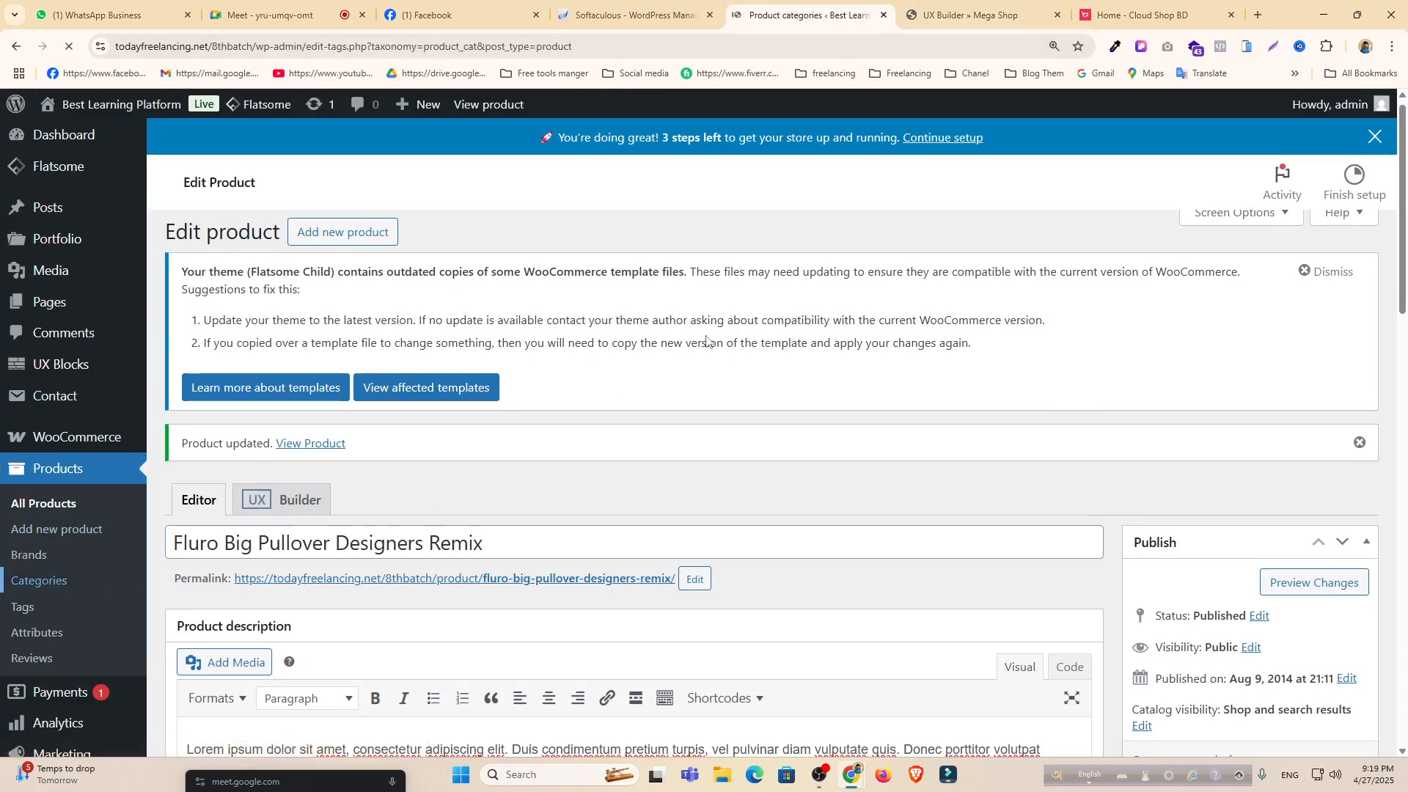
{"action": "scroll", "coordinate": [718, 396], "scroll_direction": "down", "scroll_amount": 3}
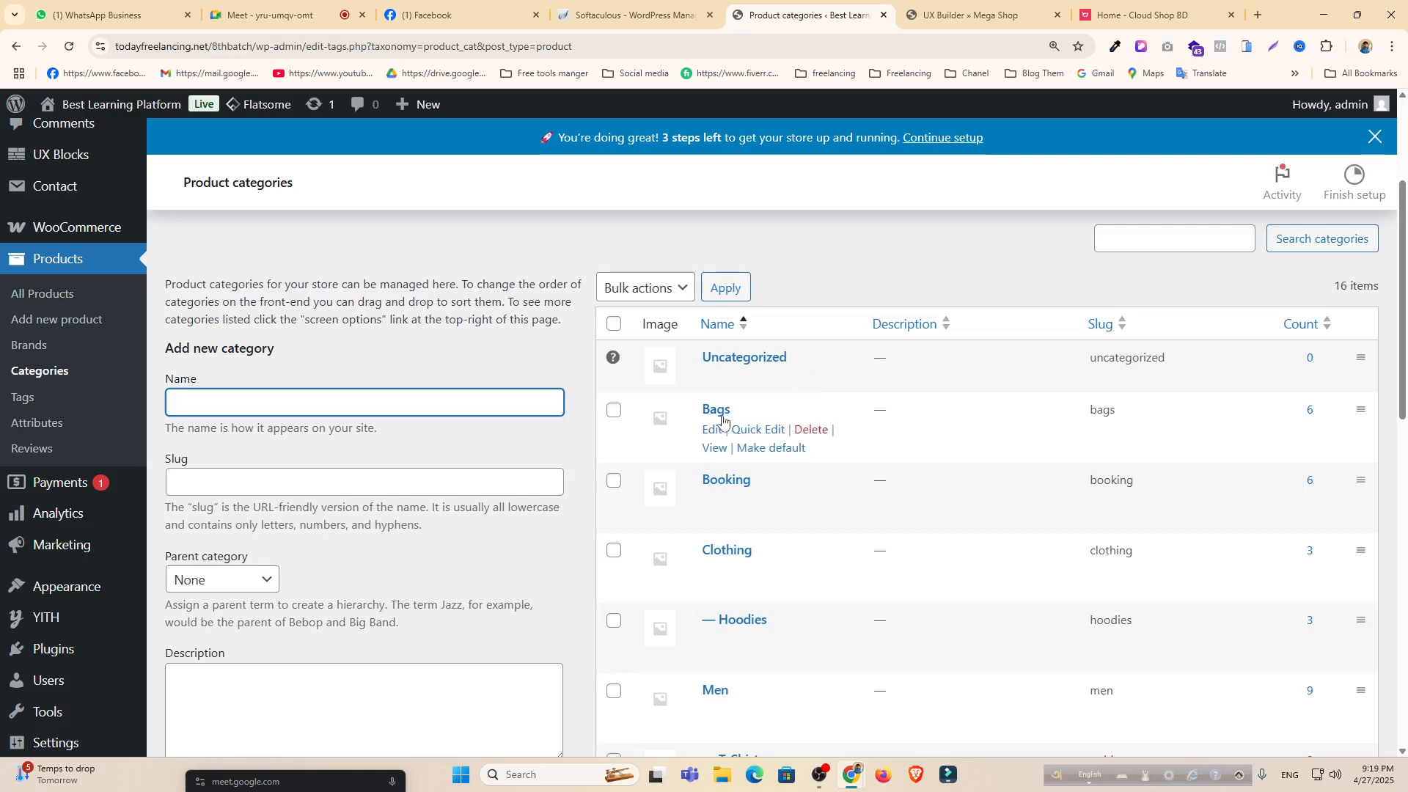
{"action": "middle_click", "coordinate": [32, 297]}
{"action": "left_click", "coordinate": [858, 15]}
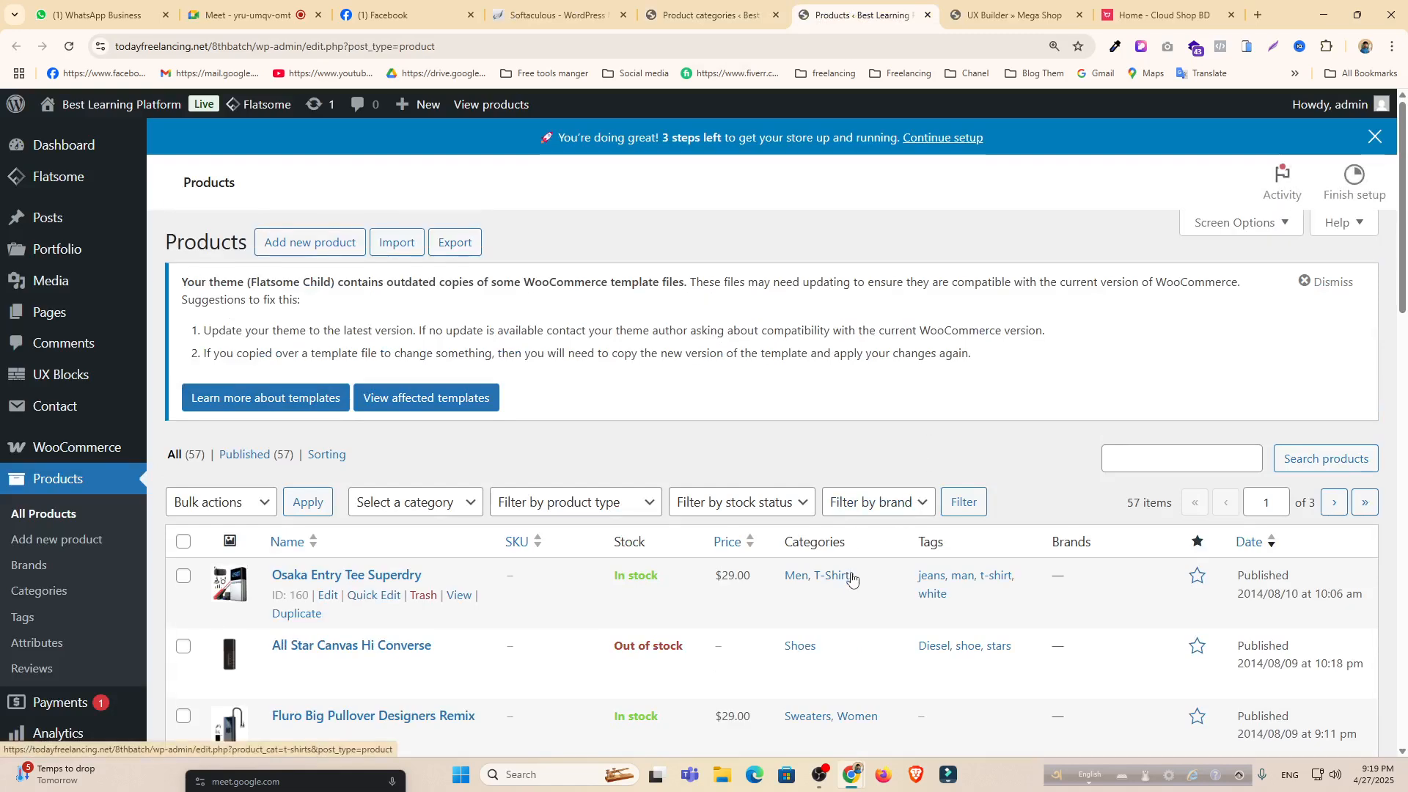
{"action": "scroll", "coordinate": [851, 577], "scroll_direction": "down", "scroll_amount": 1}
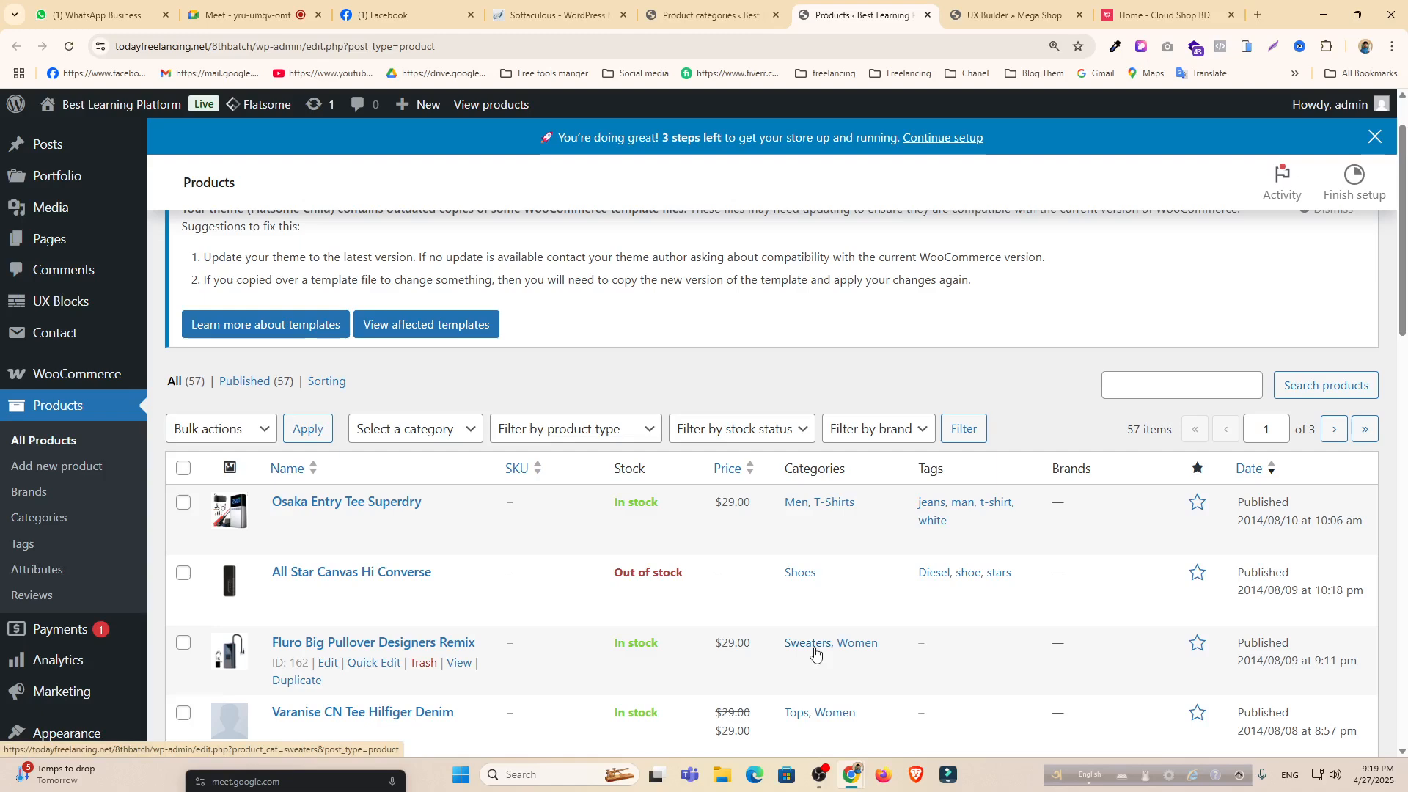
Quick-edit Fluro Big Pullover Designers Remix to add the Men and T-Shirts categories and update the product.
{"action": "left_click", "coordinate": [359, 663]}
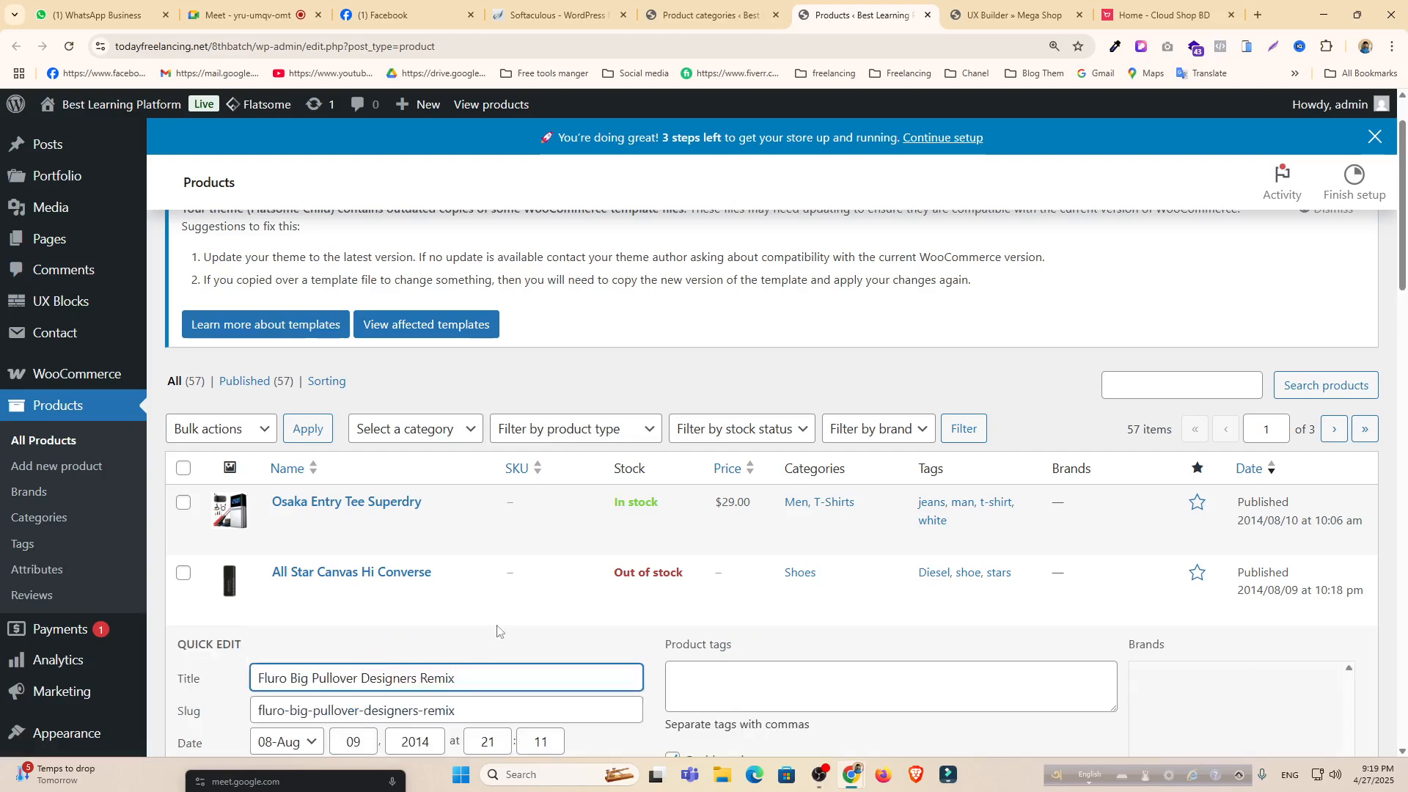
{"action": "scroll", "coordinate": [528, 616], "scroll_direction": "down", "scroll_amount": 2}
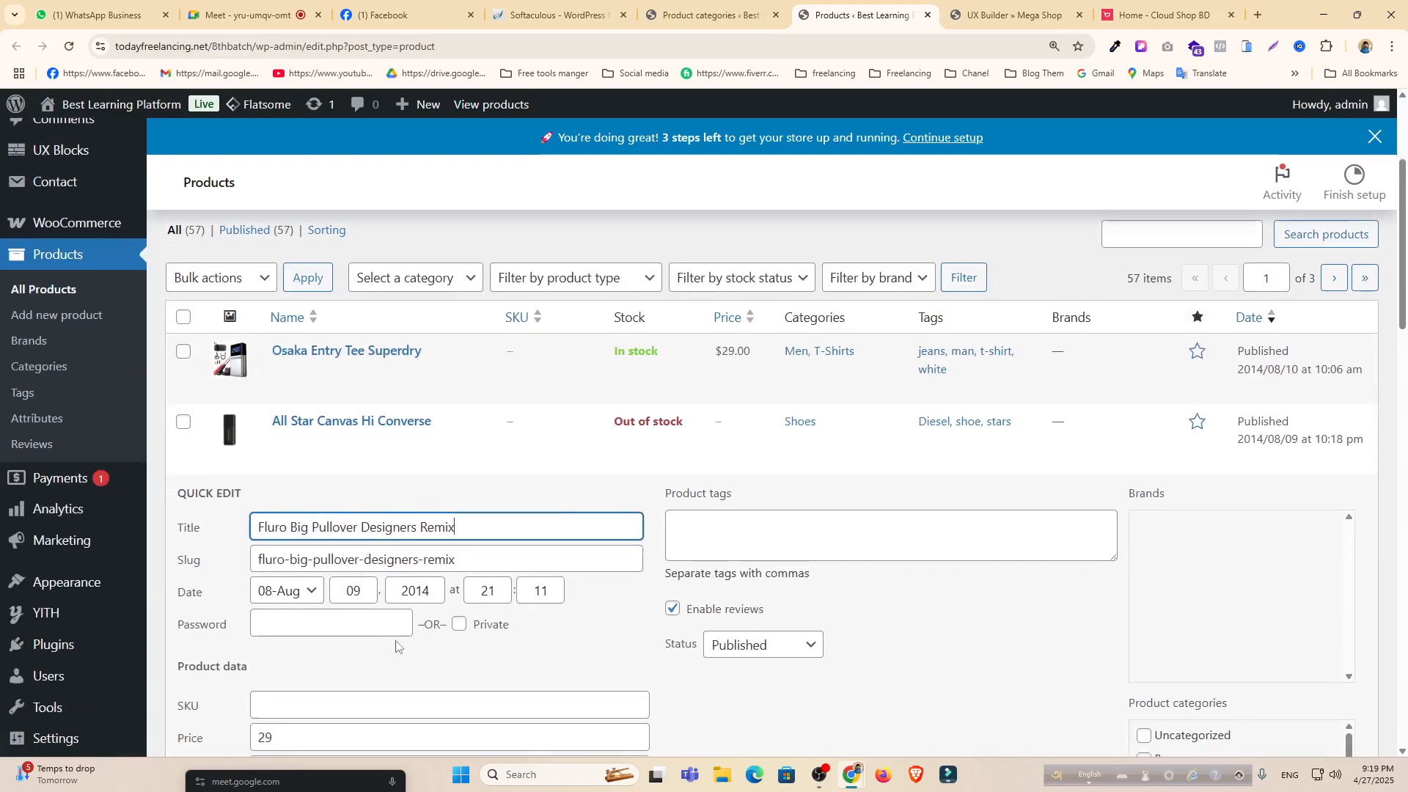
{"action": "scroll", "coordinate": [411, 640], "scroll_direction": "down", "scroll_amount": 4}
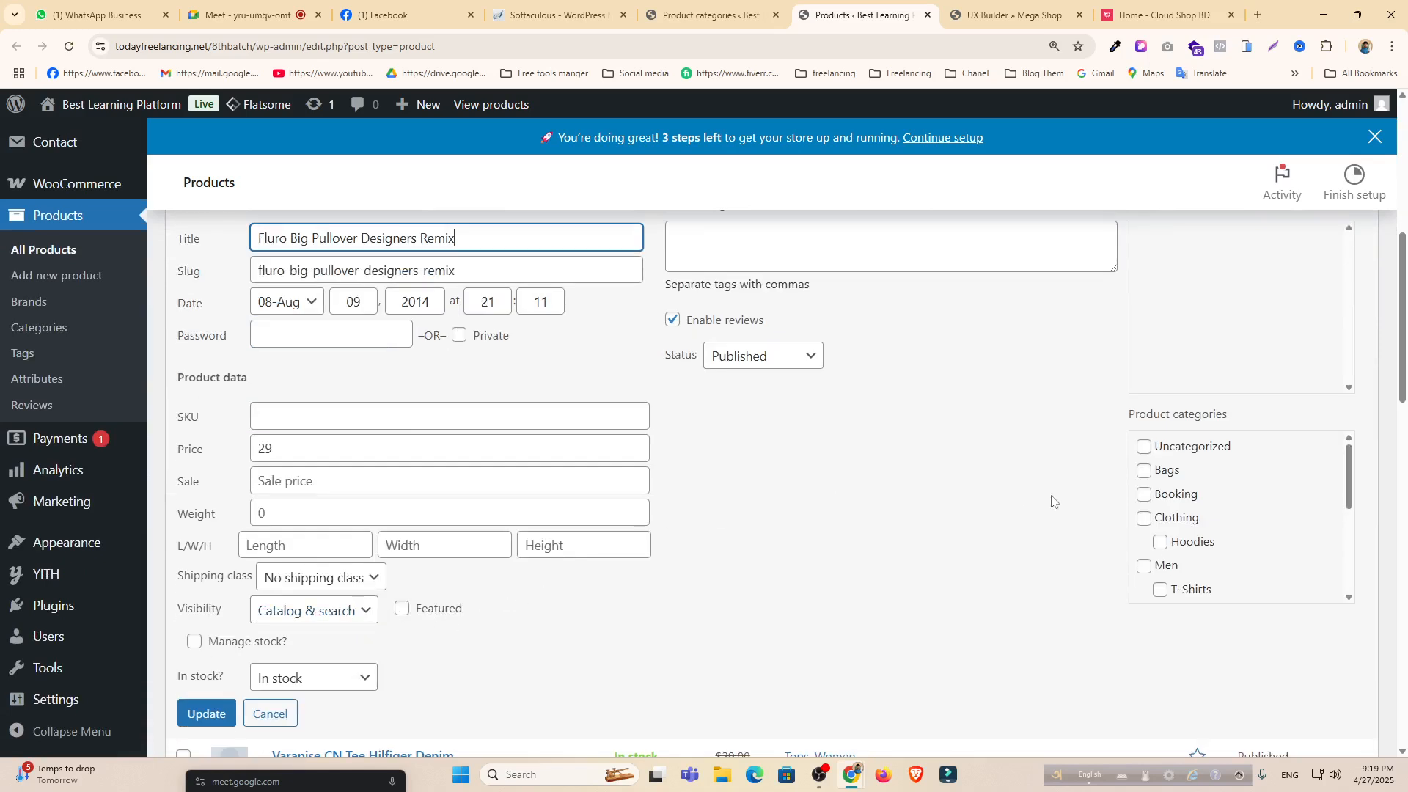
{"action": "scroll", "coordinate": [1212, 503], "scroll_direction": "down", "scroll_amount": 5}
{"action": "scroll", "coordinate": [1164, 511], "scroll_direction": "up", "scroll_amount": 5}
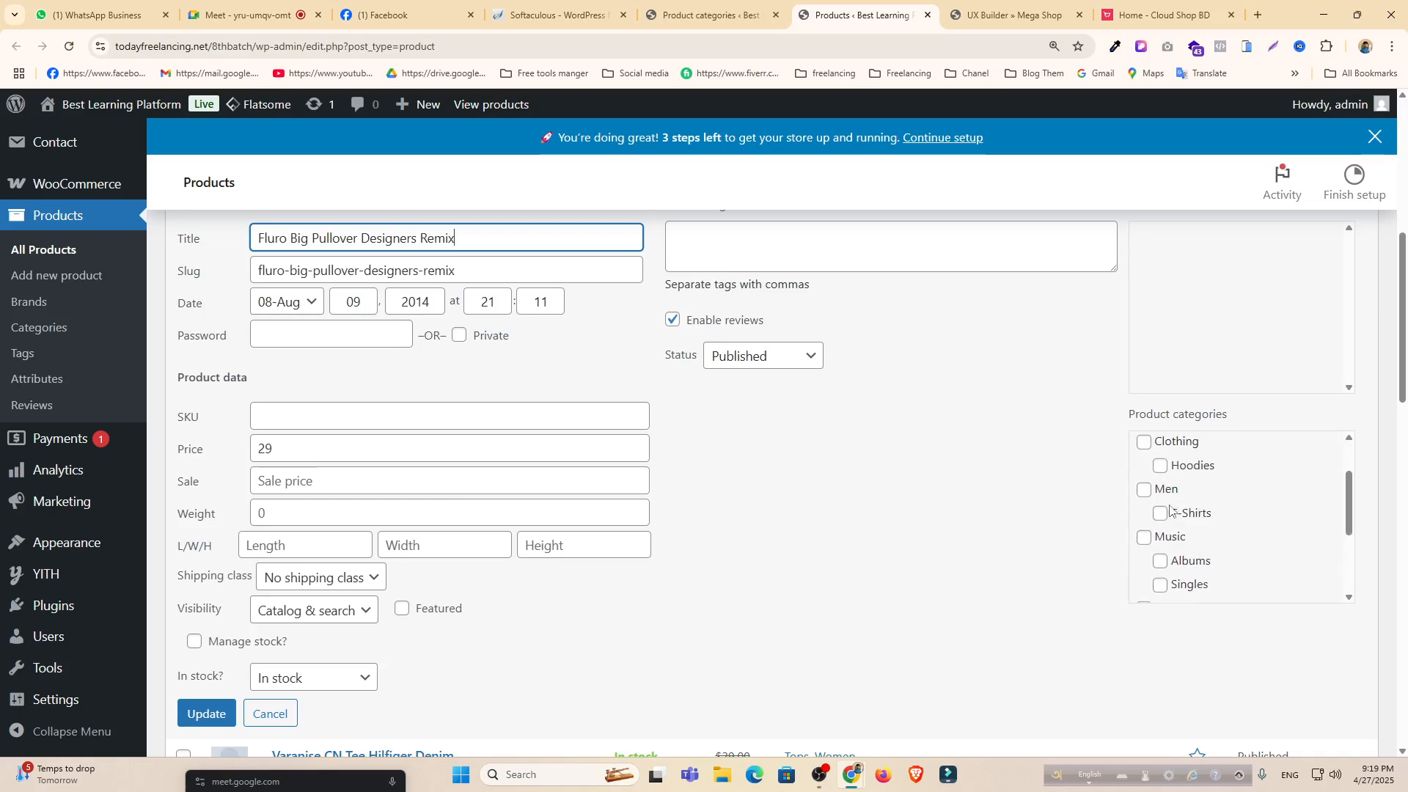
{"action": "scroll", "coordinate": [911, 489], "scroll_direction": "up", "scroll_amount": 5}
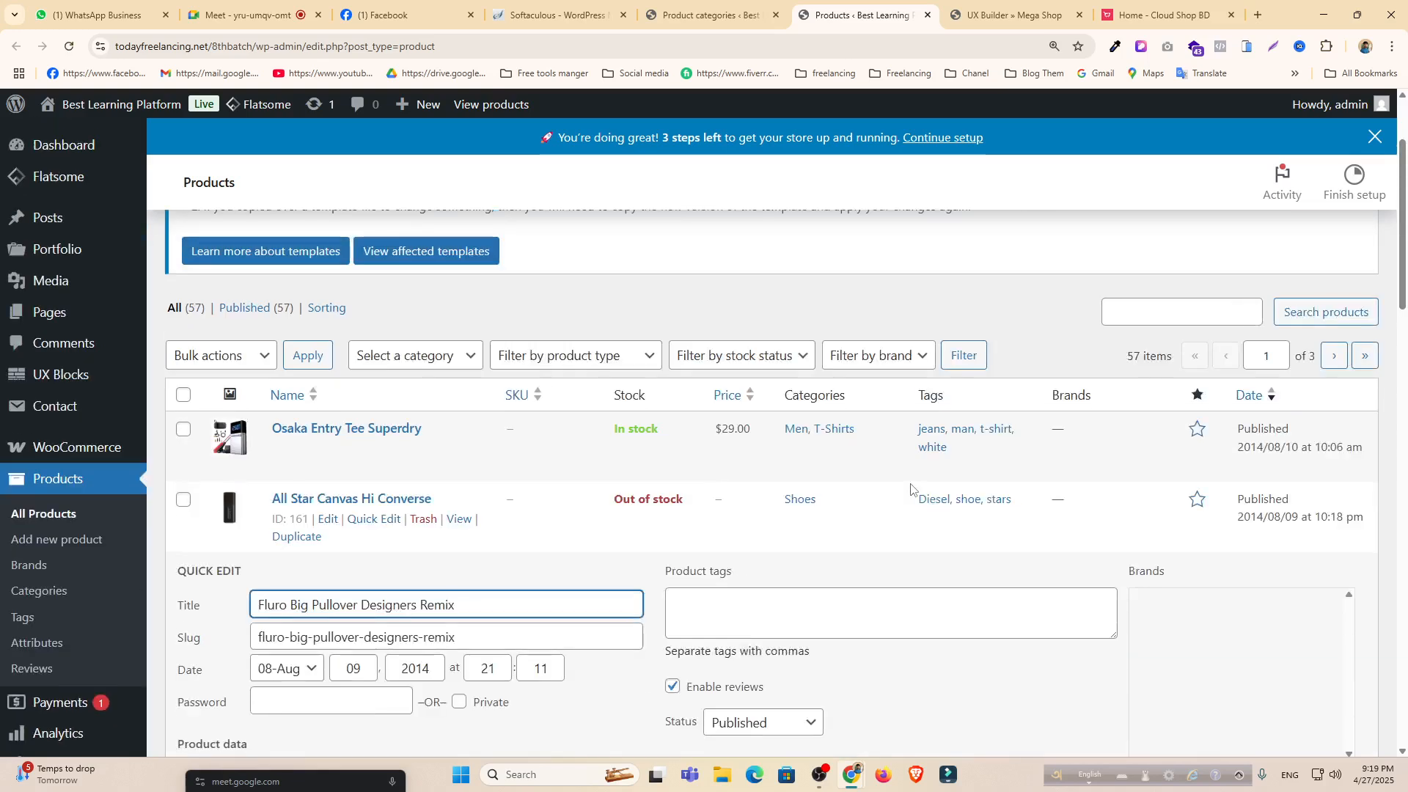
{"action": "scroll", "coordinate": [863, 445], "scroll_direction": "down", "scroll_amount": 5}
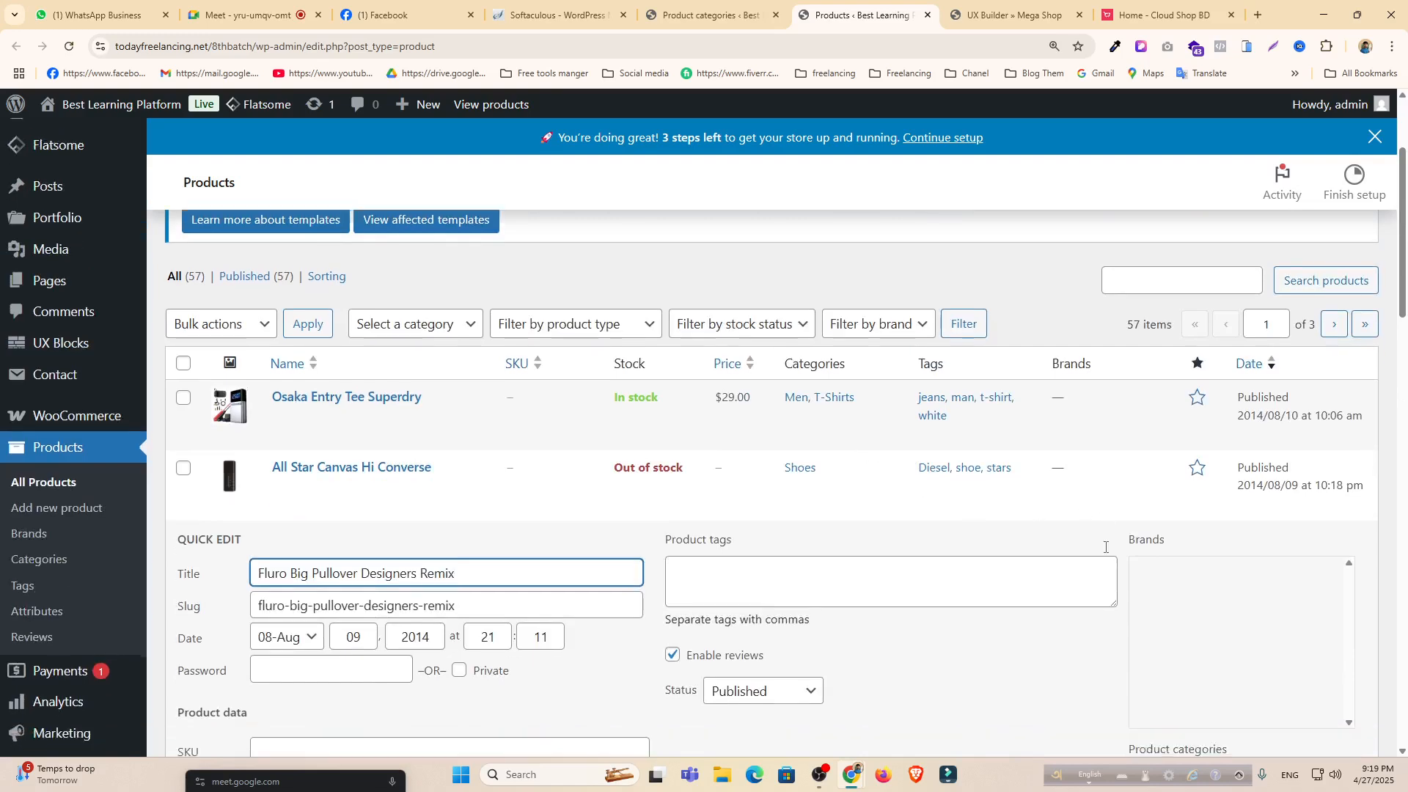
{"action": "left_click", "coordinate": [1161, 591]}
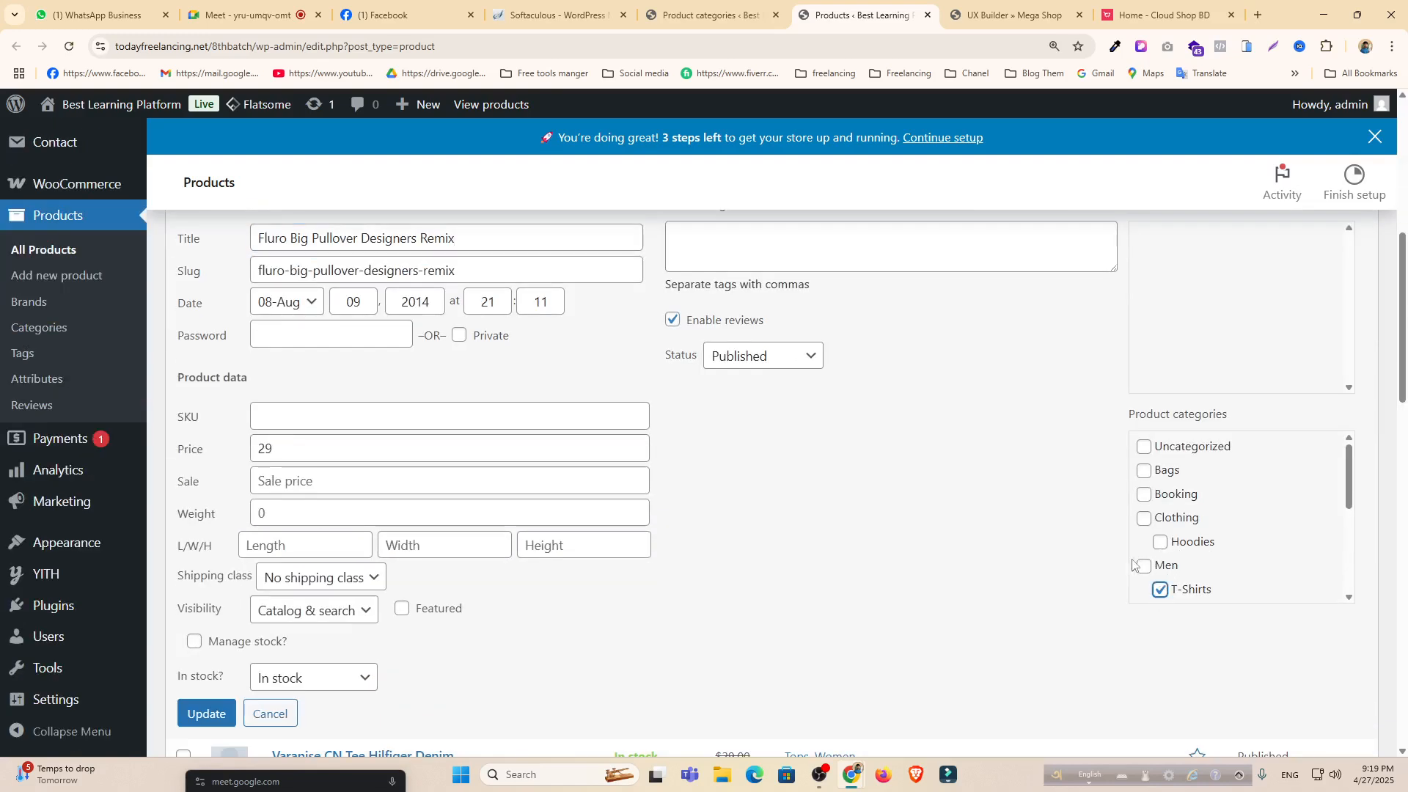
{"action": "left_click", "coordinate": [1144, 566]}
{"action": "left_click", "coordinate": [214, 712]}
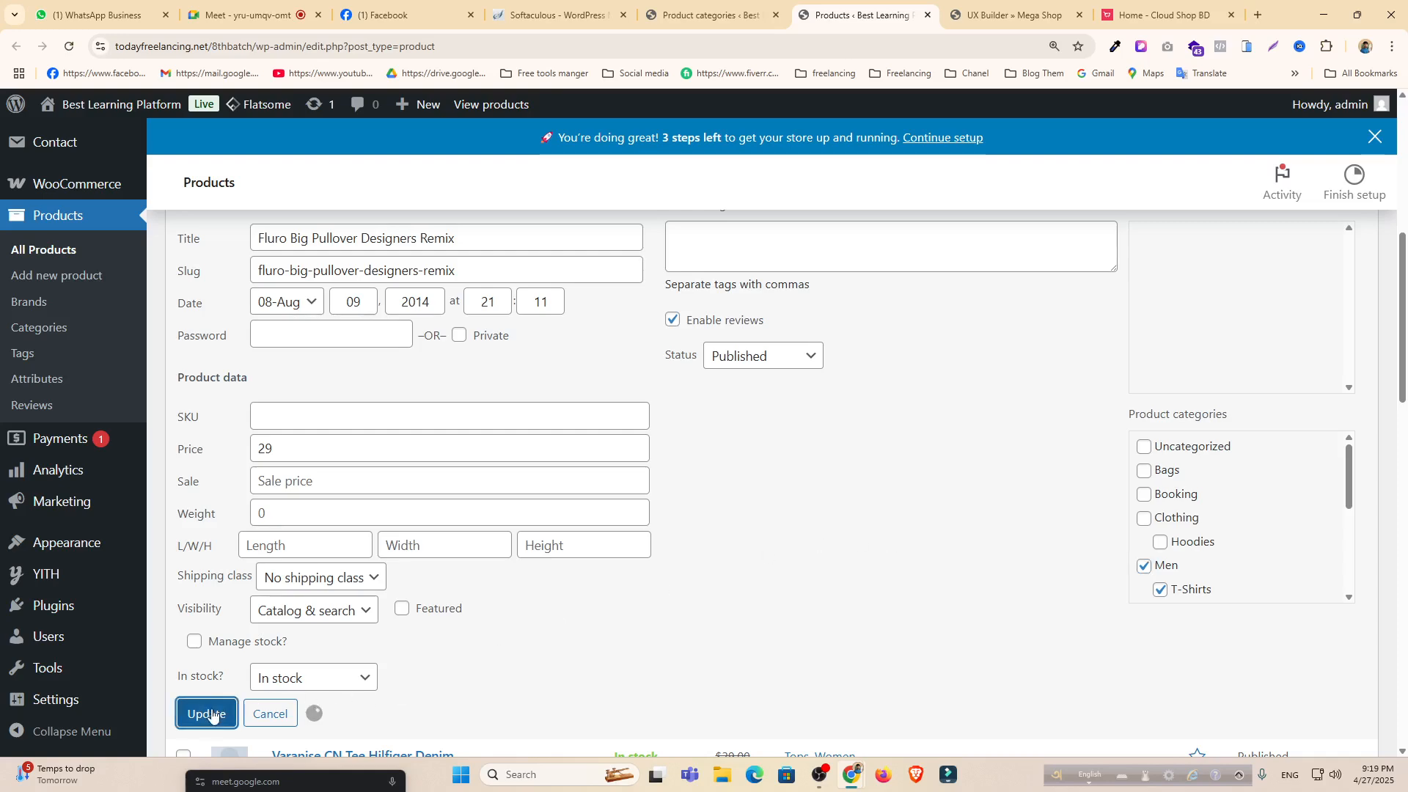
Quick-edit All Star Canvas Hi Converse to add the Men and T-Shirts categories and update the product.
{"action": "scroll", "coordinate": [673, 504], "scroll_direction": "up", "scroll_amount": 4}
{"action": "scroll", "coordinate": [604, 490], "scroll_direction": "up", "scroll_amount": 2}
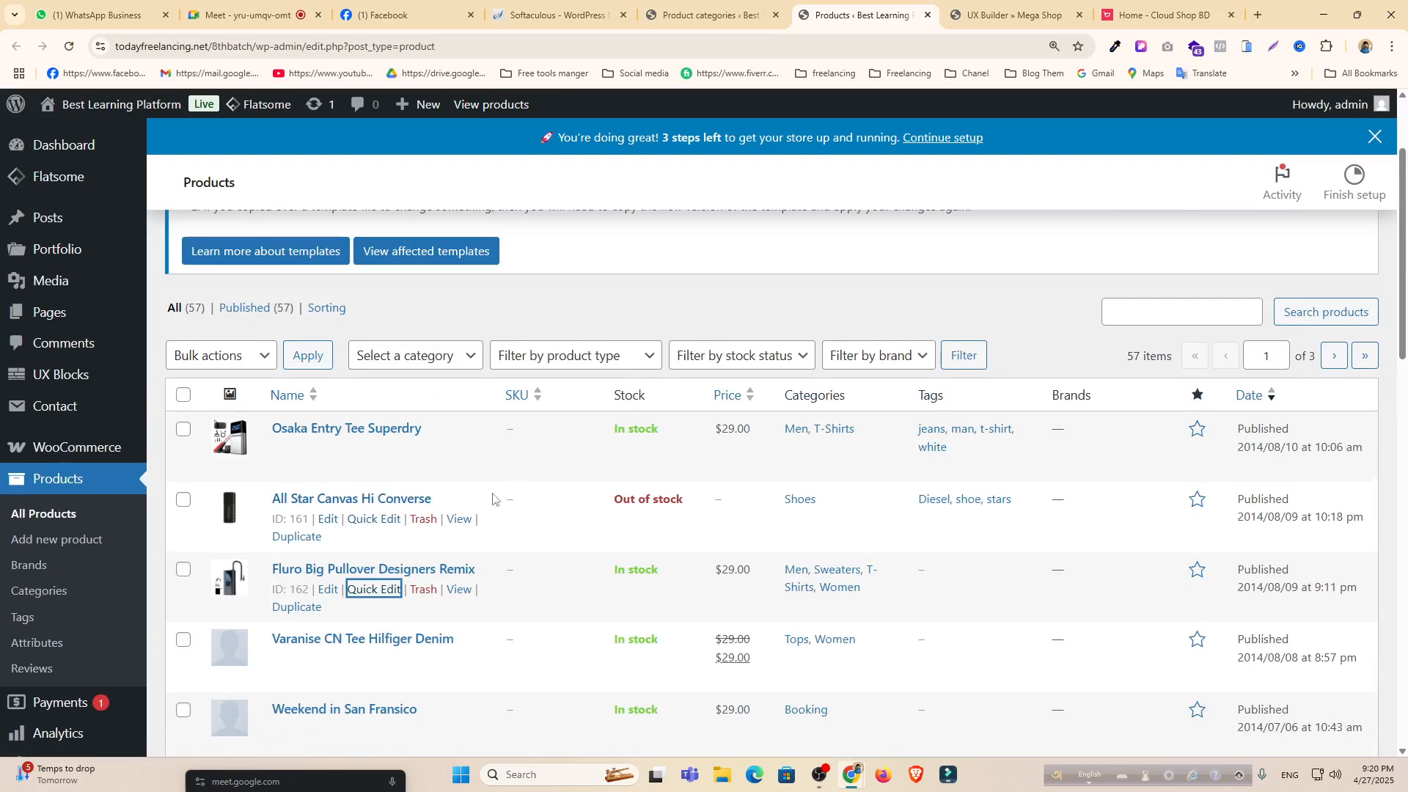
{"action": "left_click", "coordinate": [363, 518]}
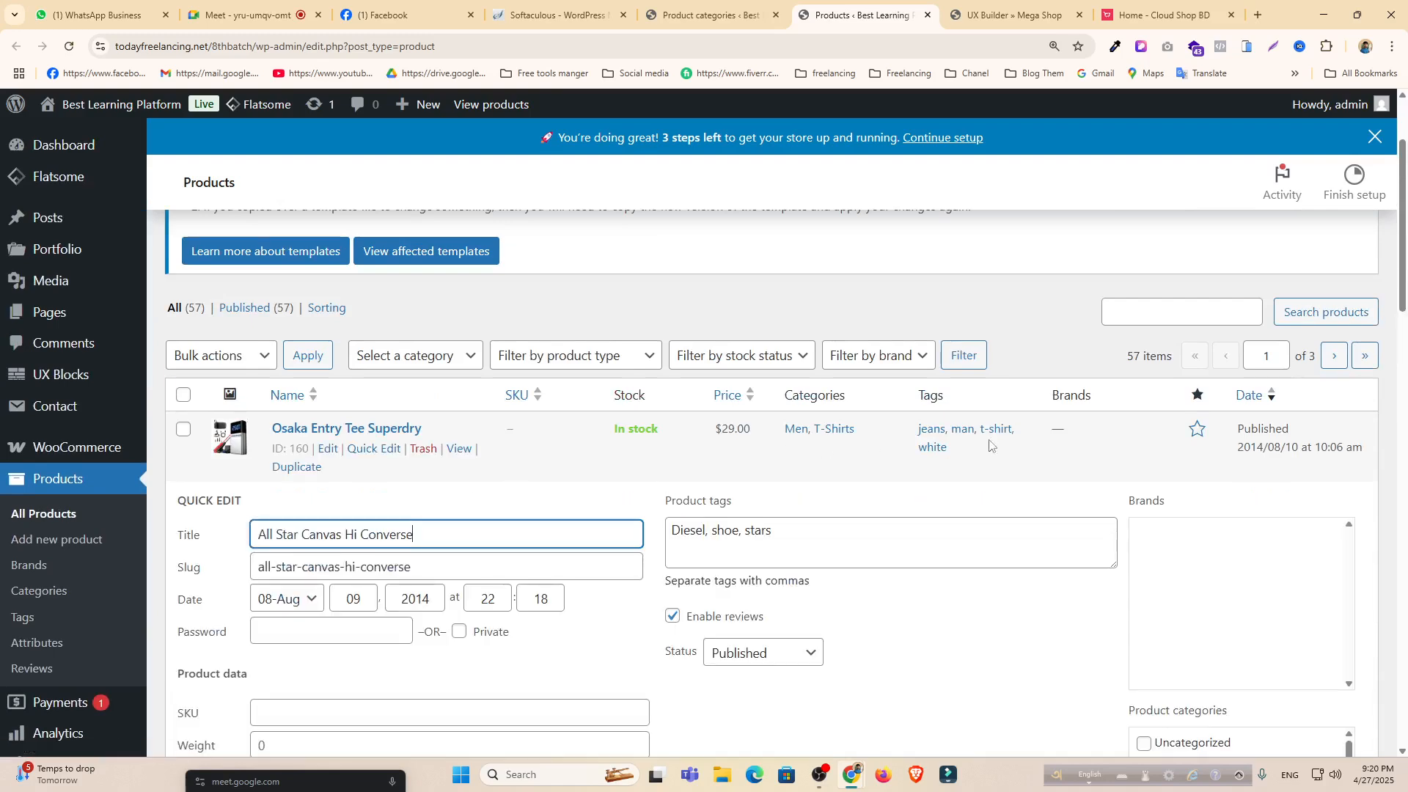
{"action": "scroll", "coordinate": [1007, 572], "scroll_direction": "down", "scroll_amount": 1}
{"action": "scroll", "coordinate": [1007, 571], "scroll_direction": "down", "scroll_amount": 6}
{"action": "scroll", "coordinate": [1171, 451], "scroll_direction": "up", "scroll_amount": 2}
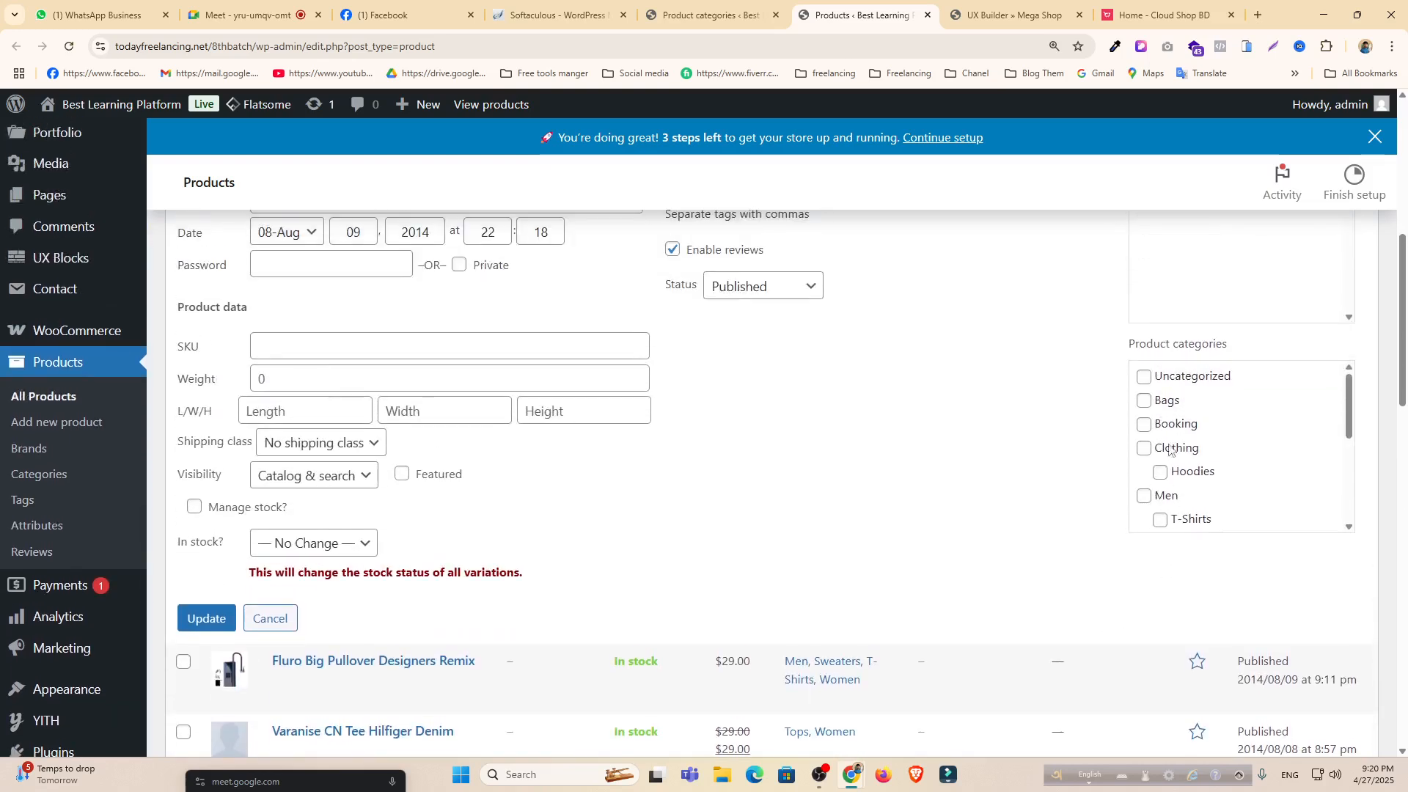
{"action": "left_click", "coordinate": [1159, 520]}
{"action": "left_click", "coordinate": [213, 618]}
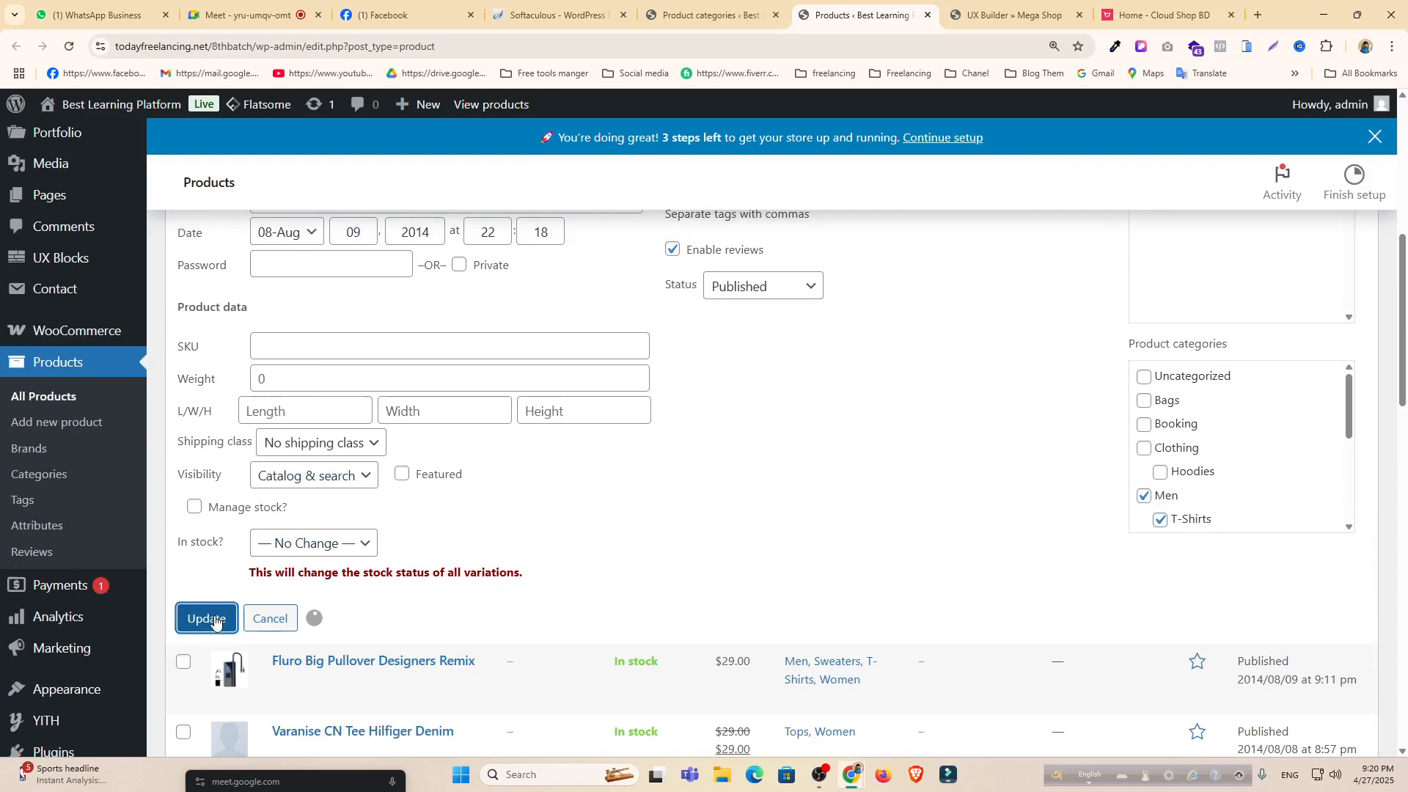
Open the product All Star Canvas Hi Converse in the full editor and find its inventory settings.
{"action": "scroll", "coordinate": [425, 410], "scroll_direction": "down", "scroll_amount": 4}
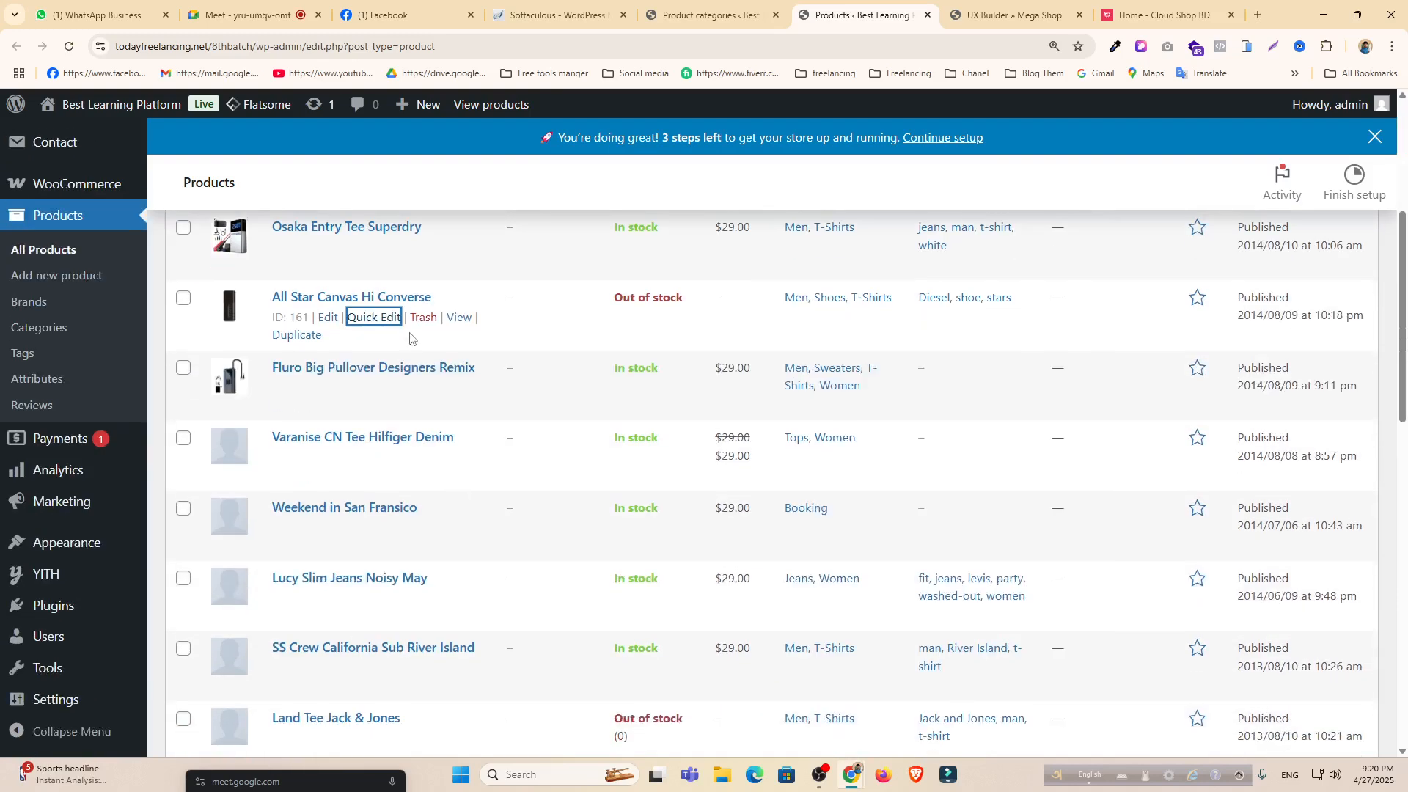
{"action": "left_click", "coordinate": [323, 320]}
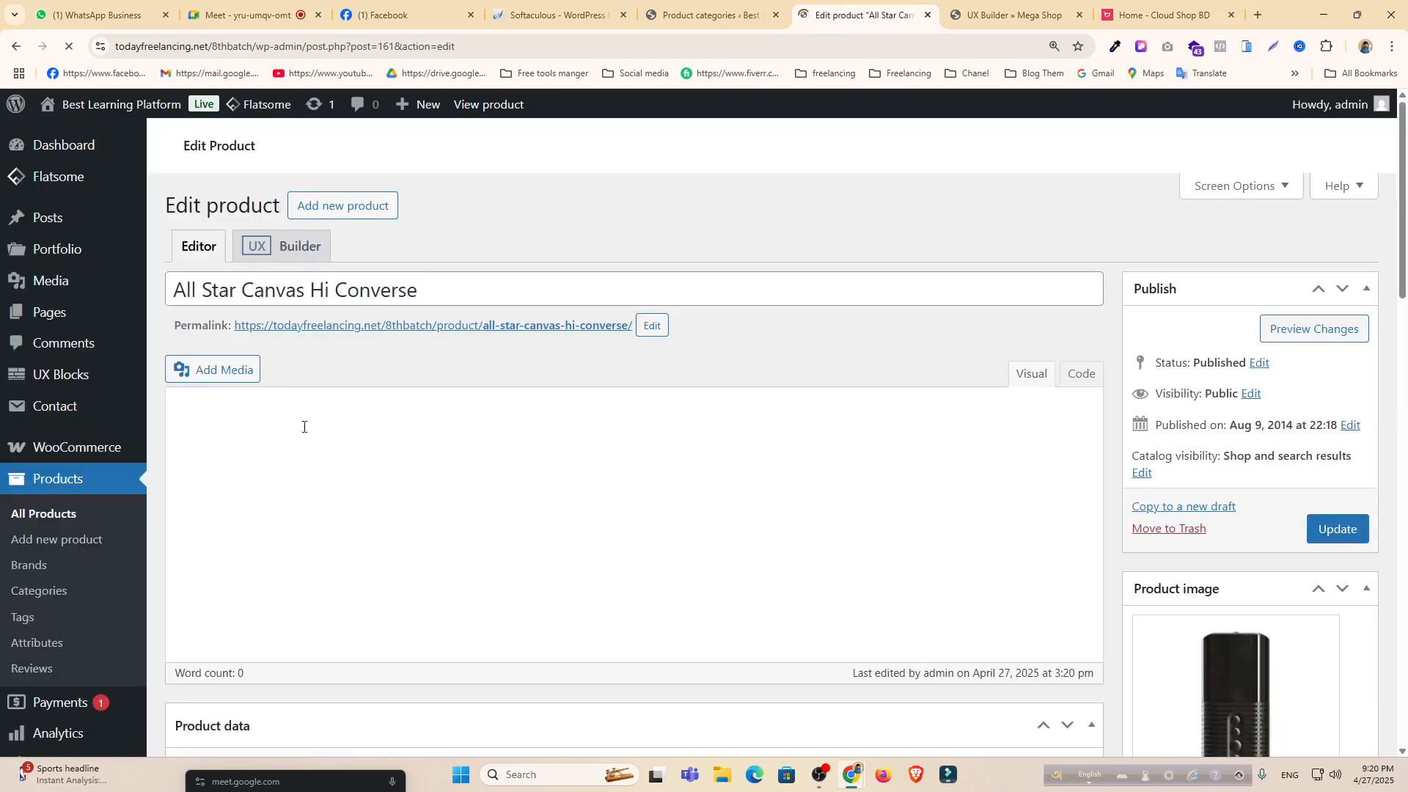
{"action": "scroll", "coordinate": [308, 469], "scroll_direction": "down", "scroll_amount": 5}
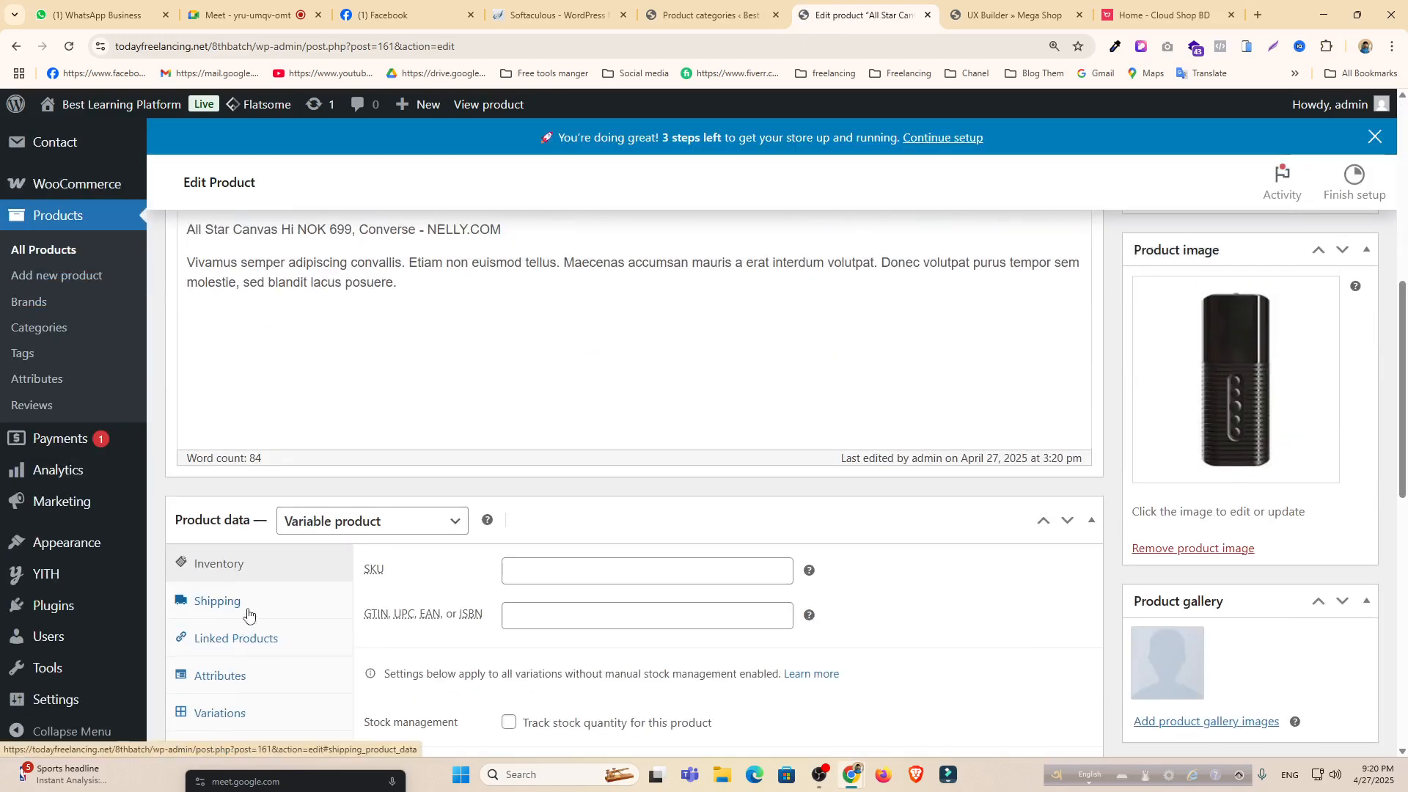
{"action": "scroll", "coordinate": [300, 603], "scroll_direction": "down", "scroll_amount": 1}
{"action": "scroll", "coordinate": [298, 602], "scroll_direction": "down", "scroll_amount": 5}
{"action": "scroll", "coordinate": [513, 455], "scroll_direction": "up", "scroll_amount": 3}
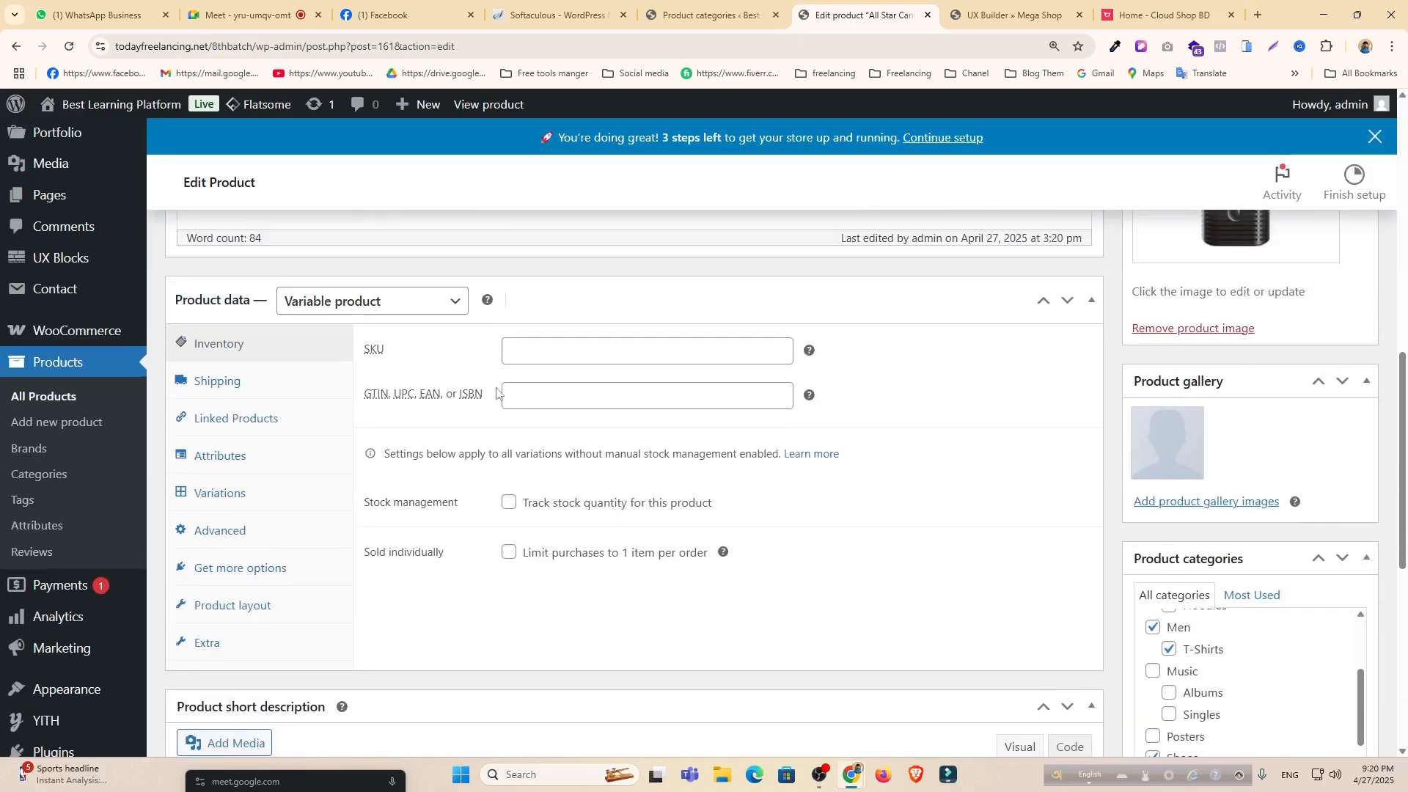
Enable stock quantity tracking for All Star Canvas Hi Converse with a quantity of 100 and update the product.
{"action": "left_click", "coordinate": [508, 505]}
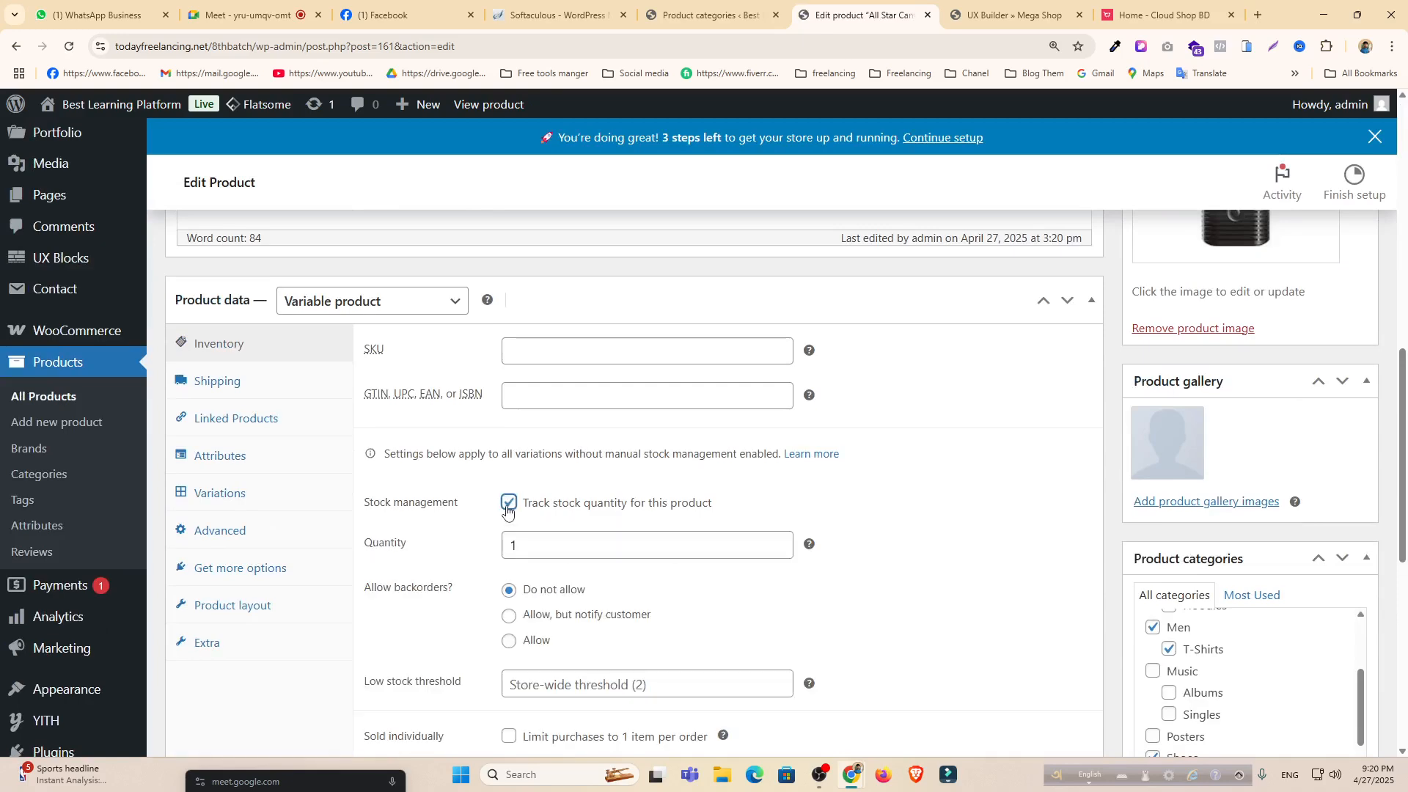
{"action": "left_click", "coordinate": [495, 544]}
{"action": "type", "text": "1"}
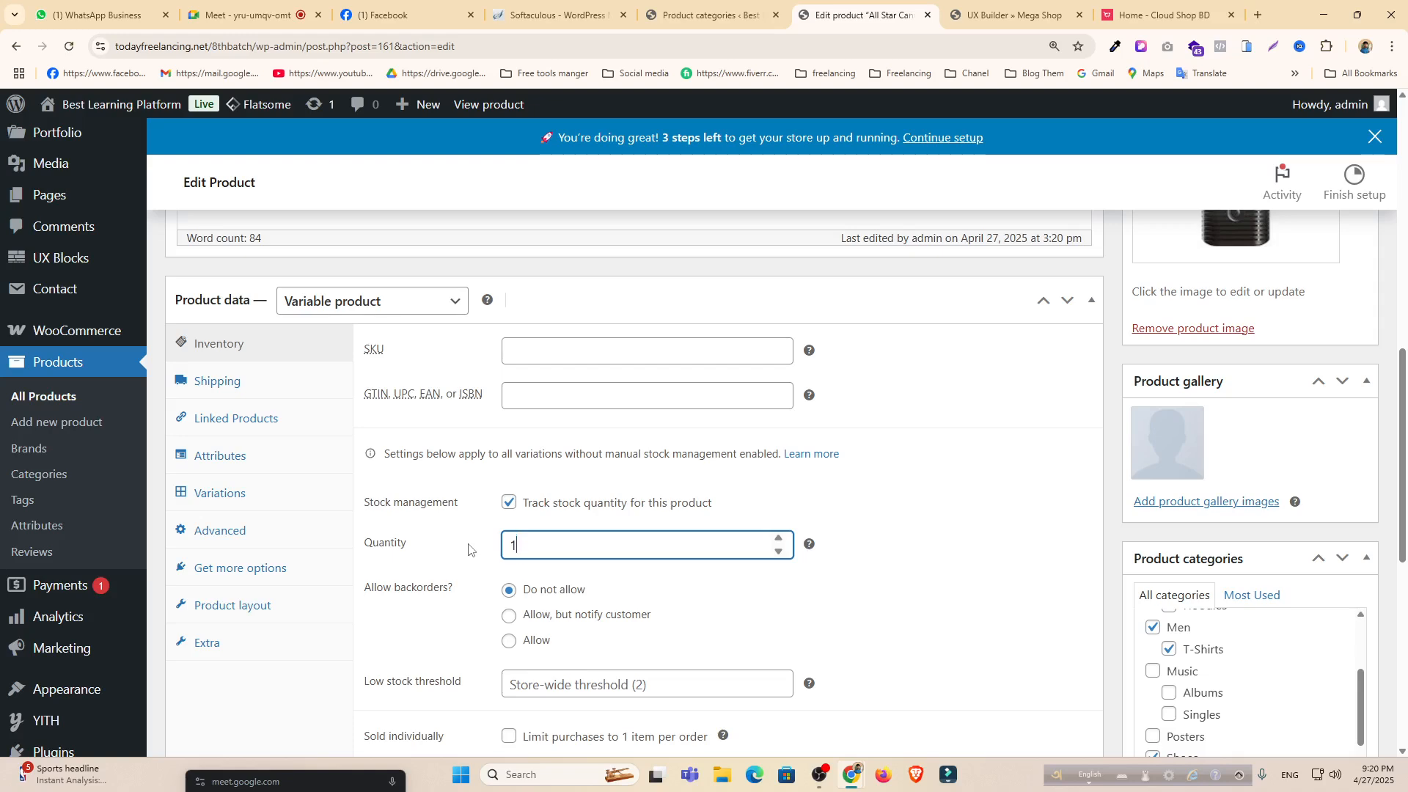
{"action": "type", "text": "00"}
{"action": "scroll", "coordinate": [1166, 575], "scroll_direction": "down", "scroll_amount": 7}
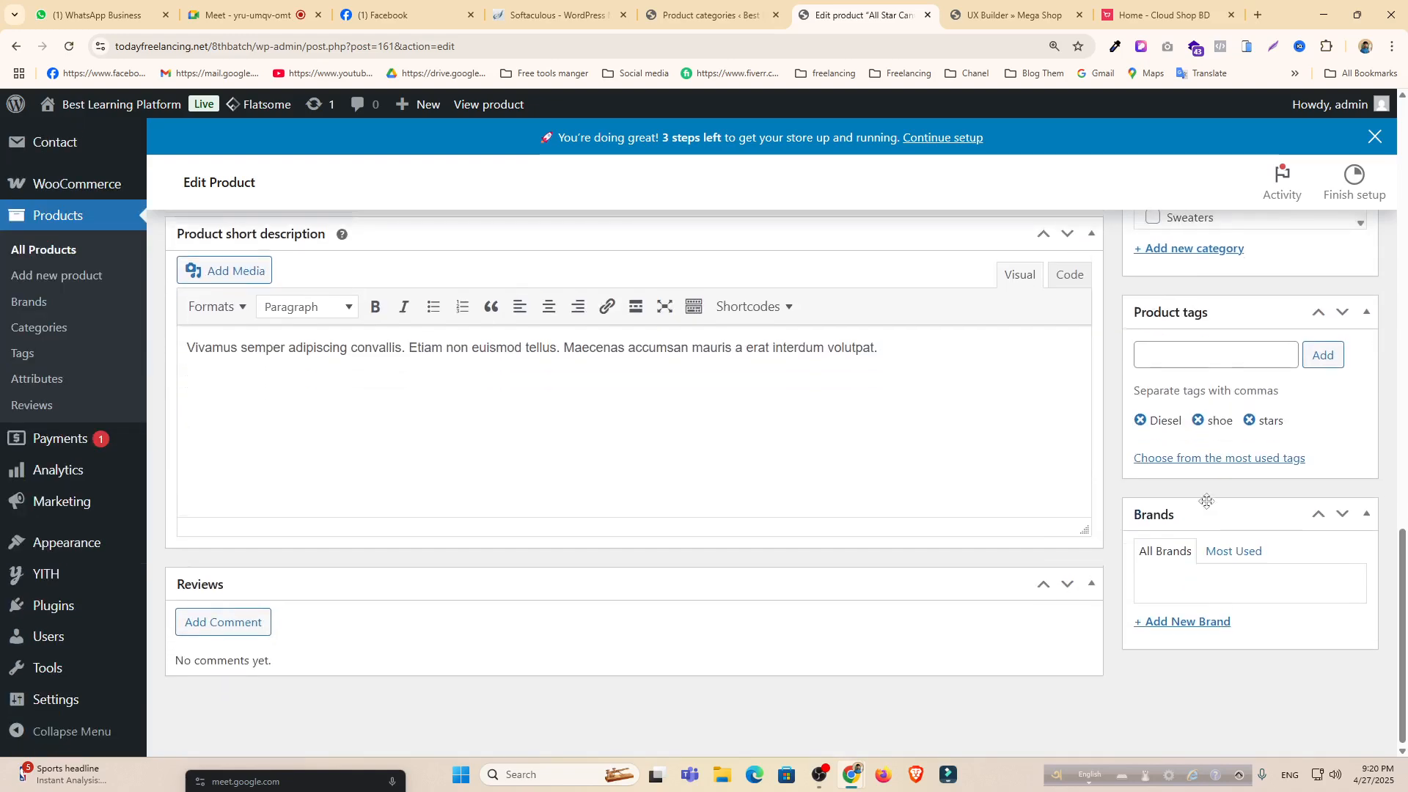
{"action": "scroll", "coordinate": [1232, 440], "scroll_direction": "up", "scroll_amount": 6}
{"action": "scroll", "coordinate": [1231, 438], "scroll_direction": "up", "scroll_amount": 6}
{"action": "left_click", "coordinate": [1337, 286]}
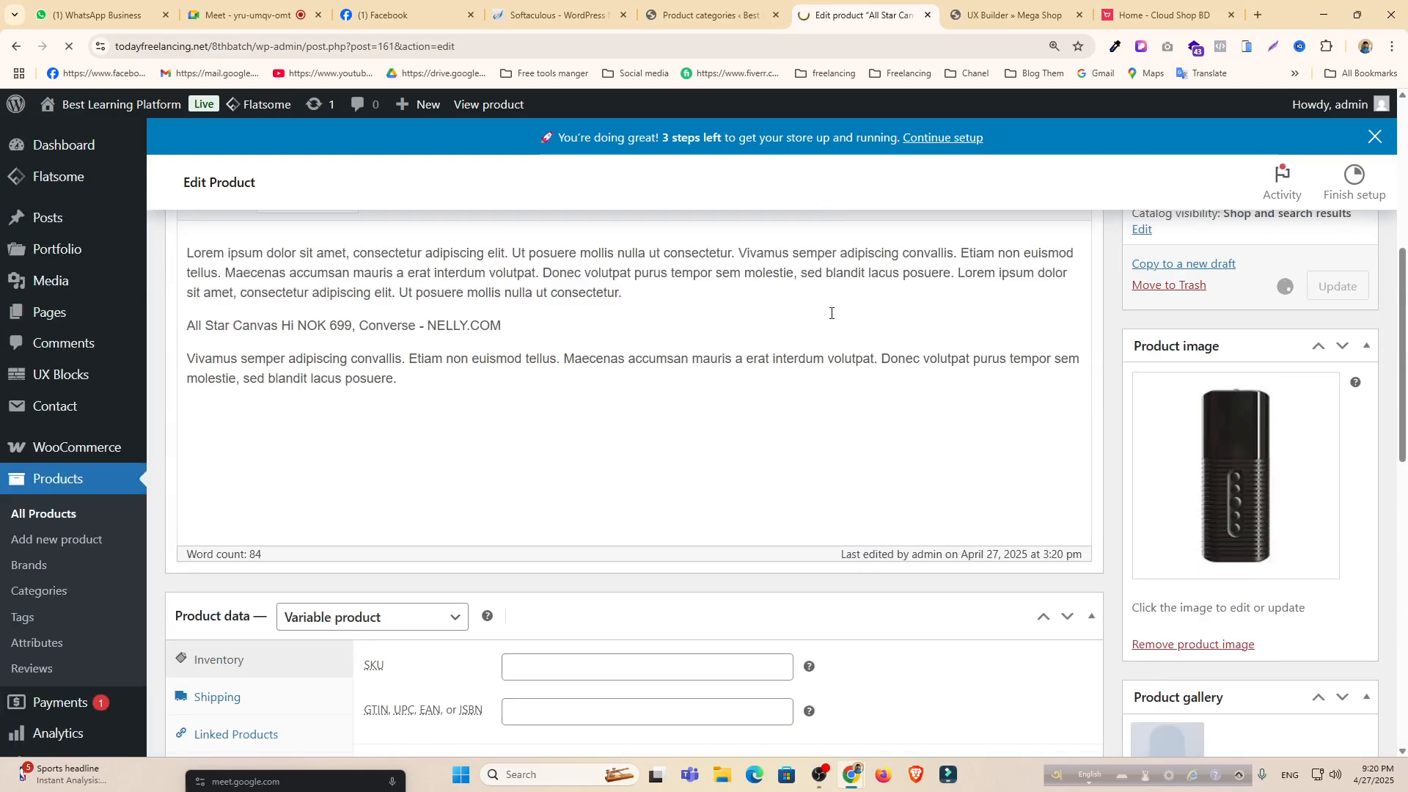
Copy the link address of the Men category's store page from the product categories list.
{"action": "left_click", "coordinate": [708, 14]}
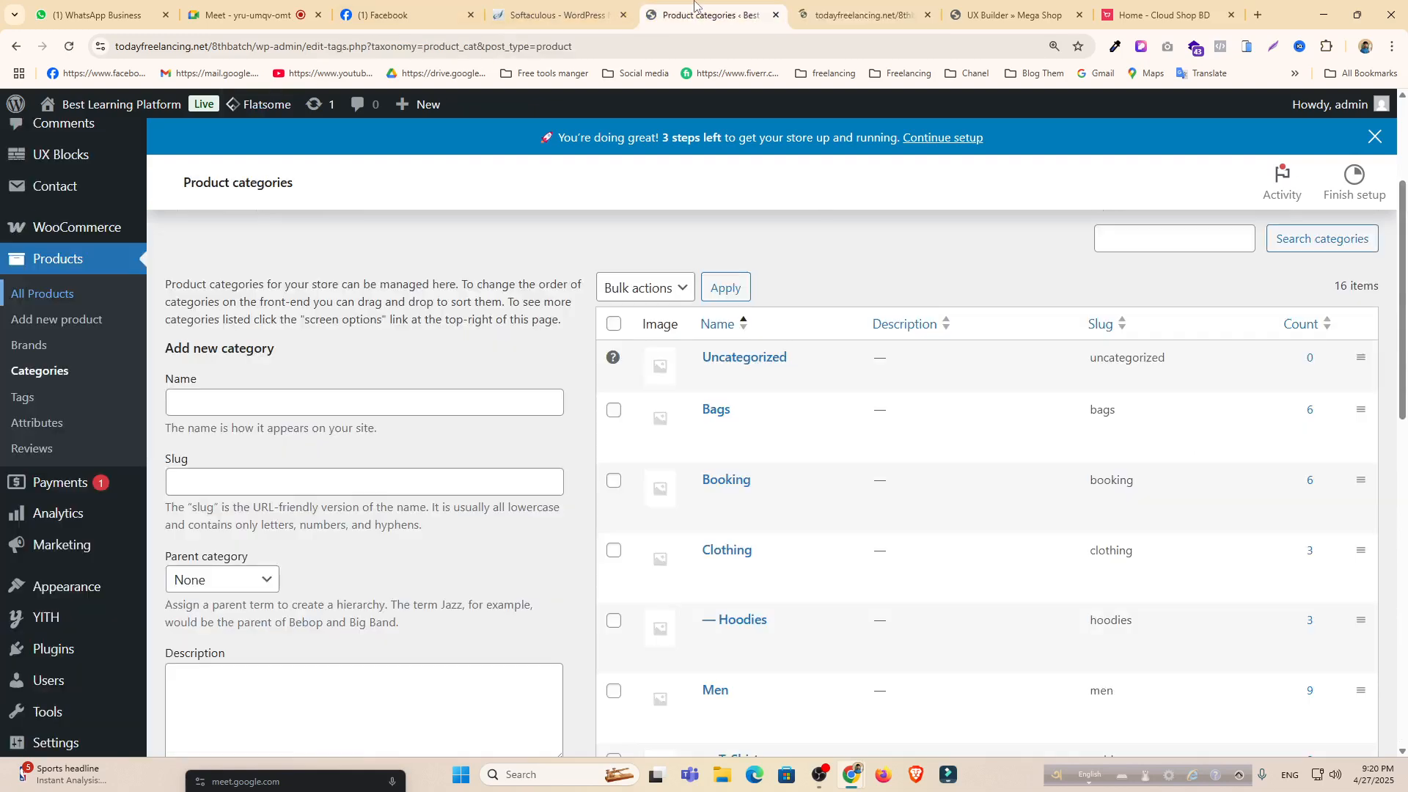
{"action": "scroll", "coordinate": [776, 506], "scroll_direction": "down", "scroll_amount": 3}
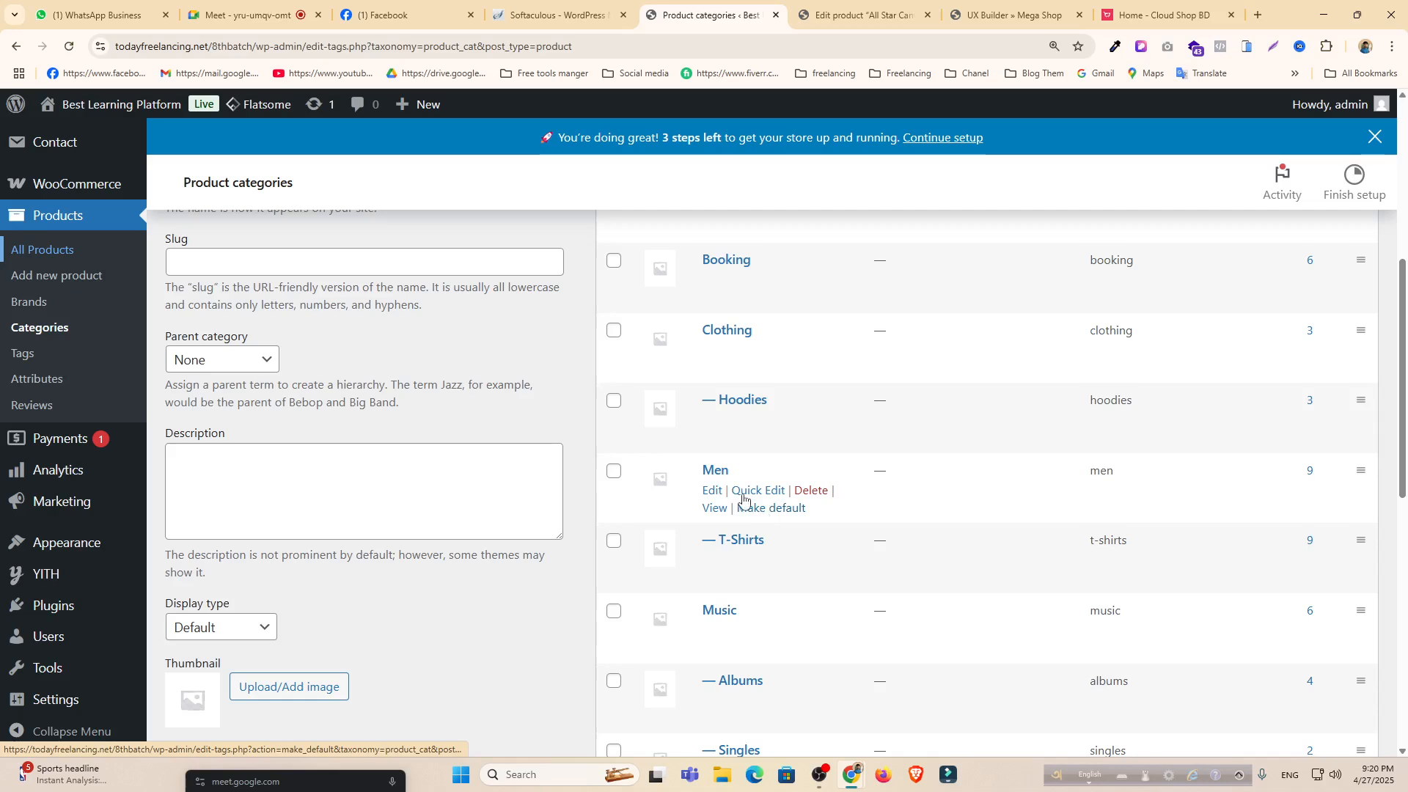
{"action": "right_click", "coordinate": [709, 507]}
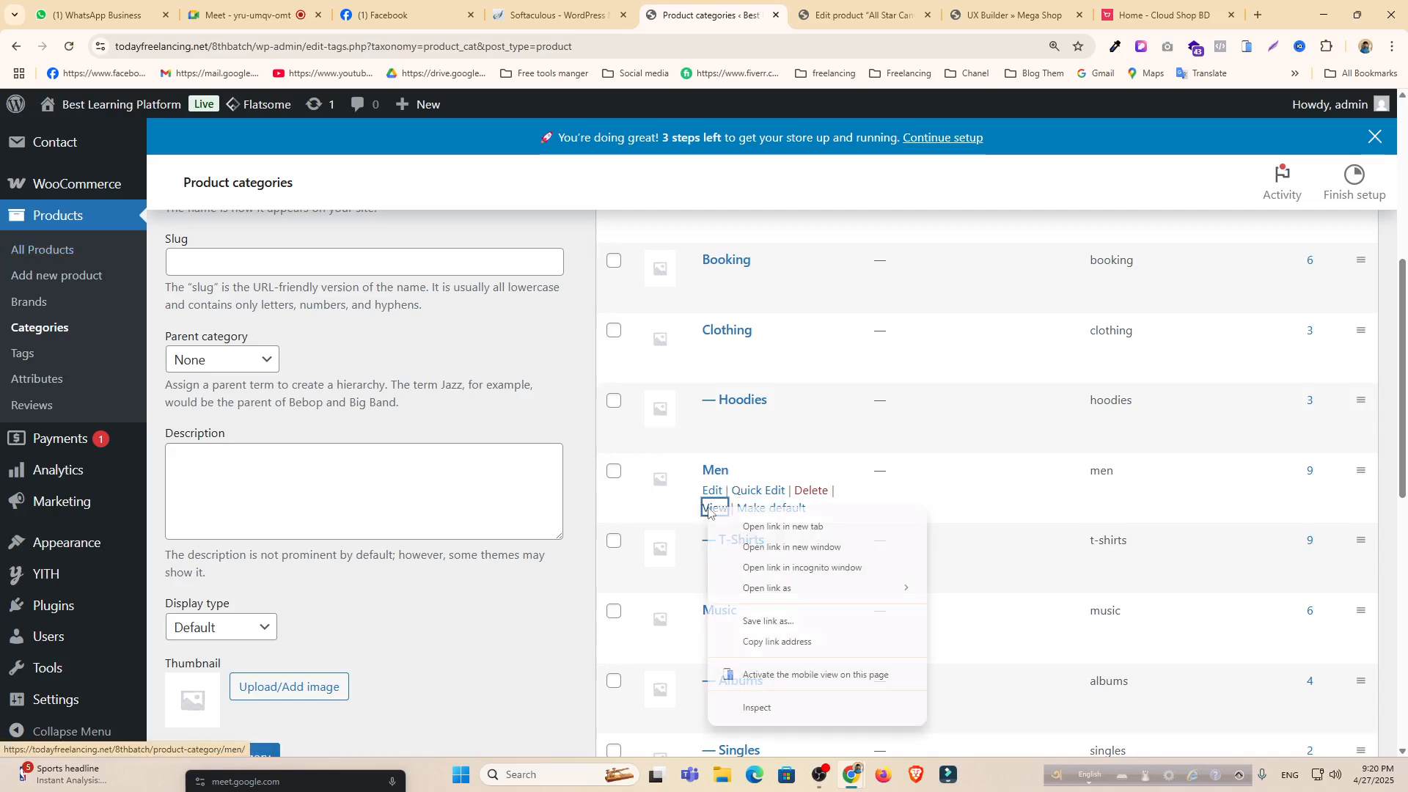
{"action": "left_click", "coordinate": [777, 642]}
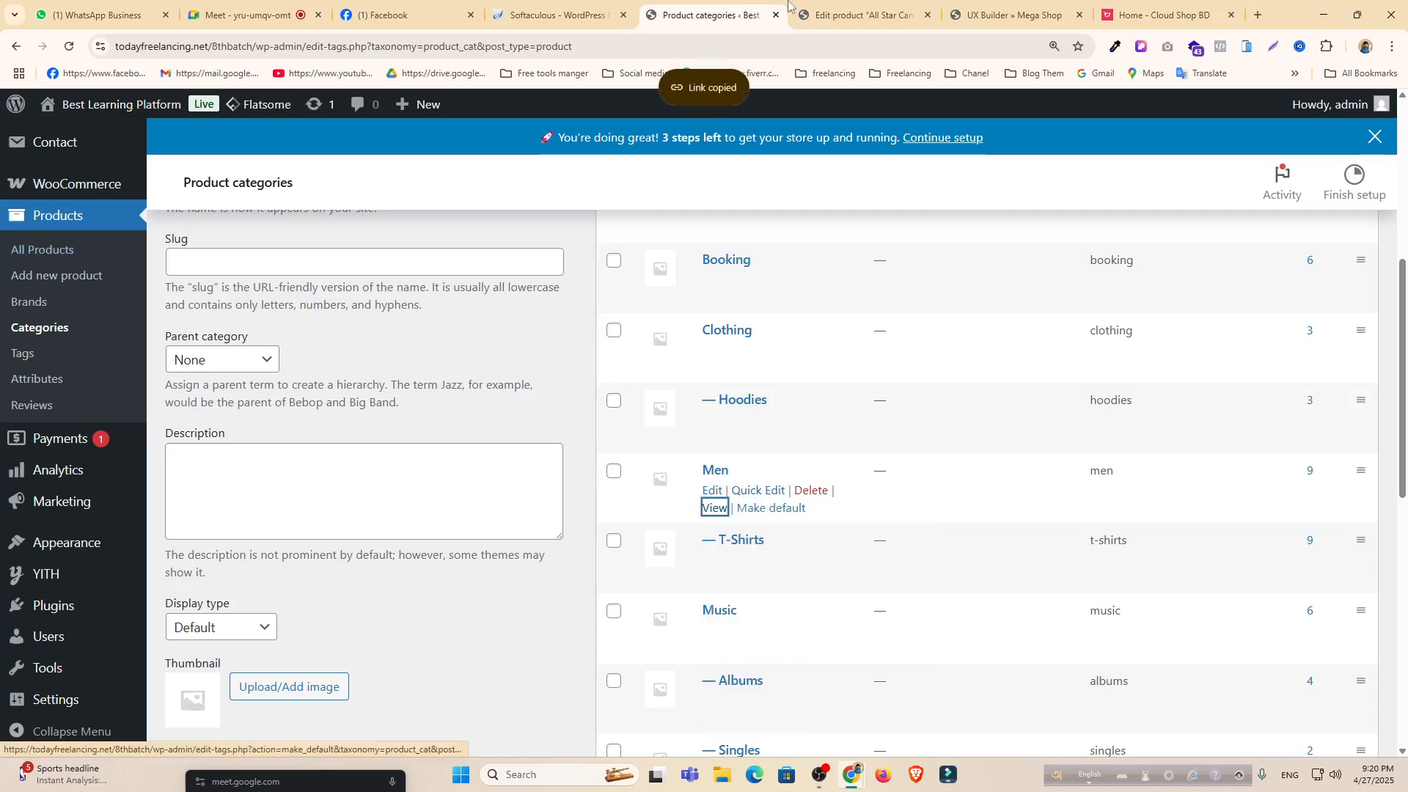
Return to the Mega Shop page in UX Builder and open the options of the 99tk Offer title.
{"action": "key", "text": "ctrl+Tab"}
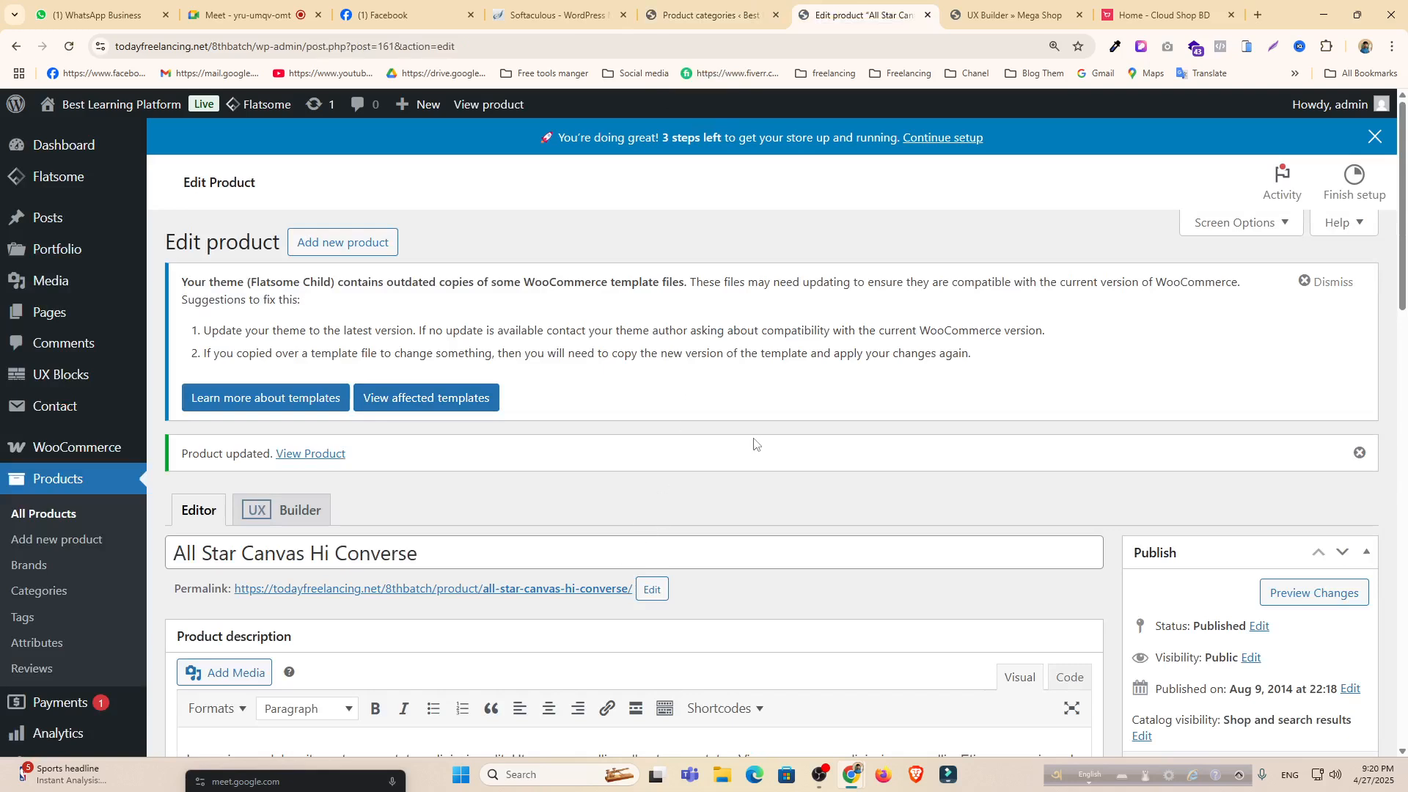
{"action": "left_click", "coordinate": [975, 13]}
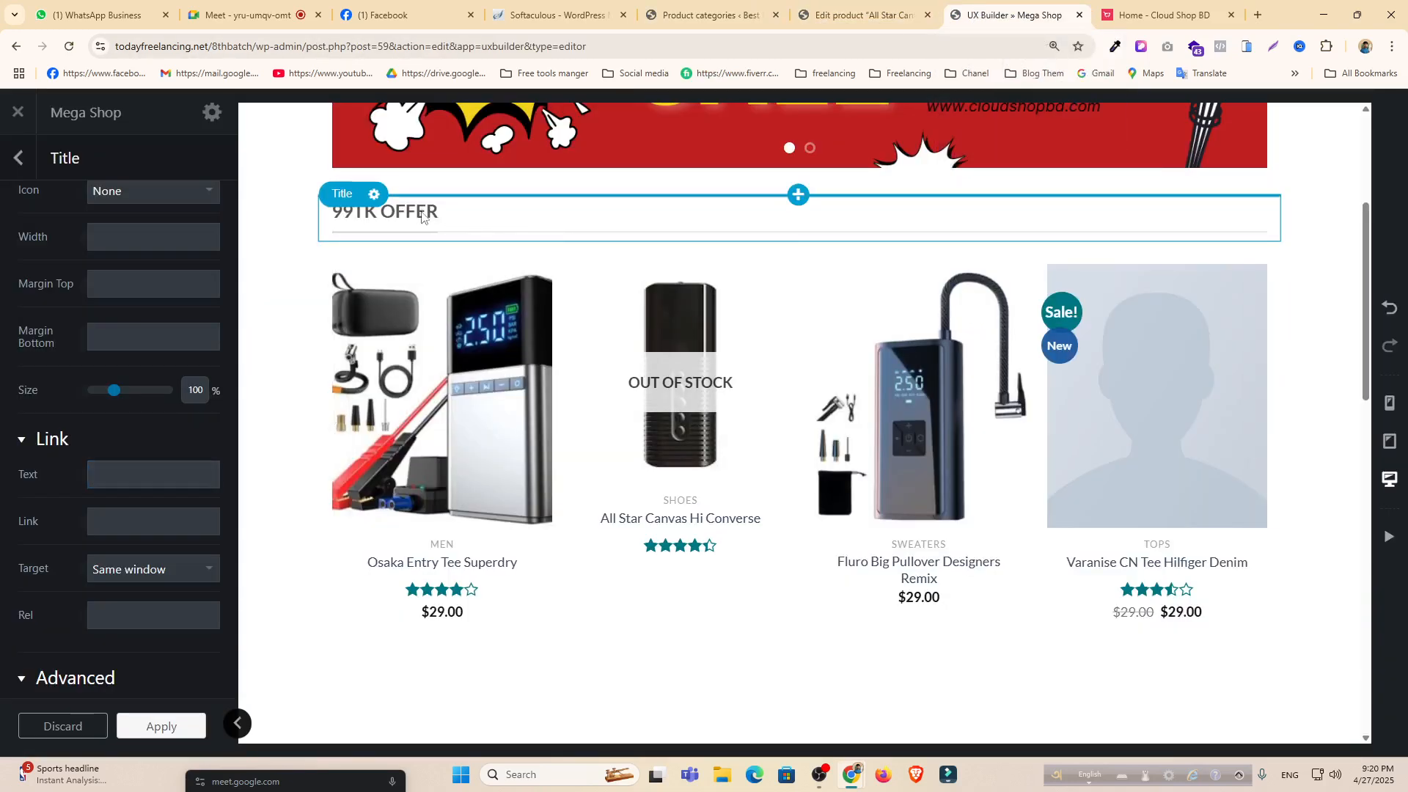
{"action": "left_click", "coordinate": [18, 159]}
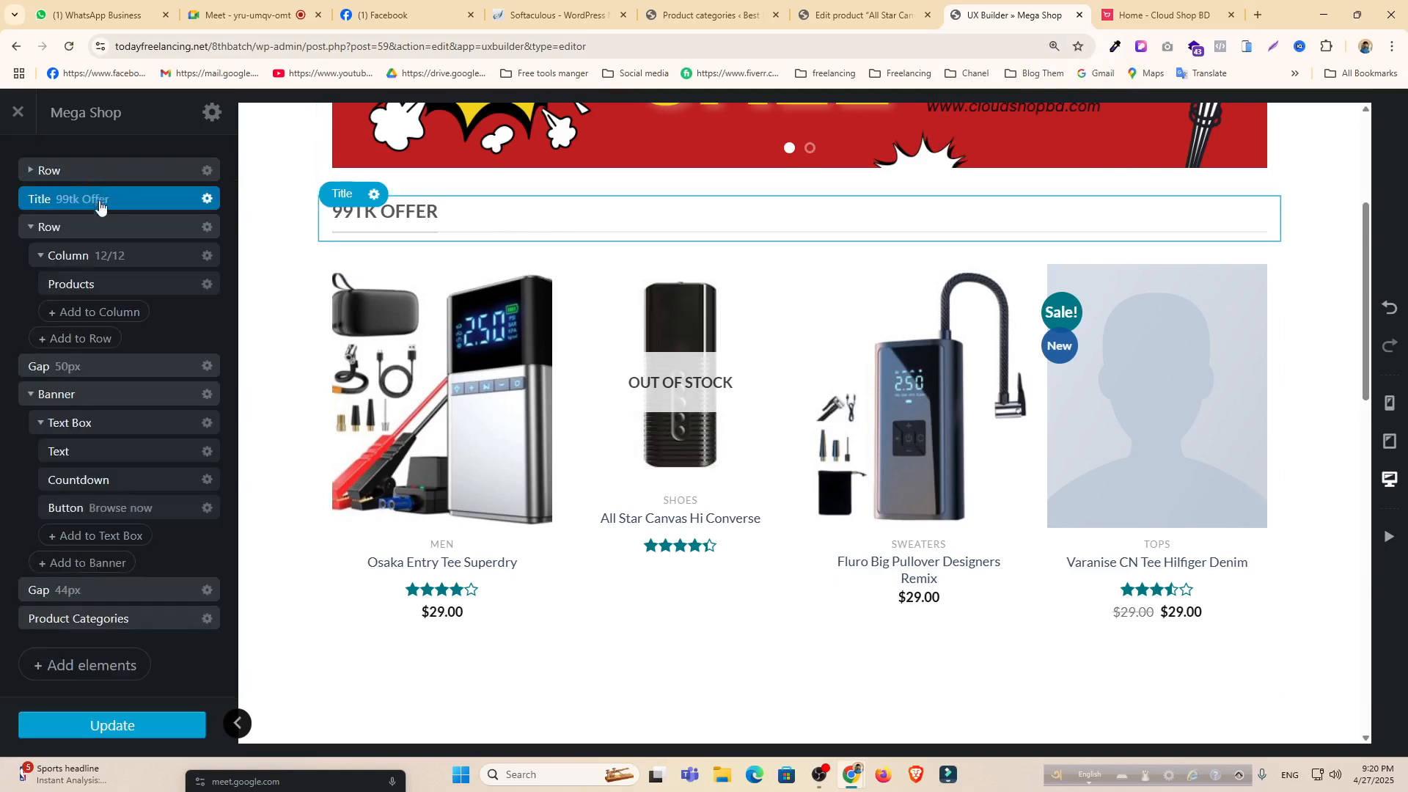
{"action": "left_click", "coordinate": [206, 199]}
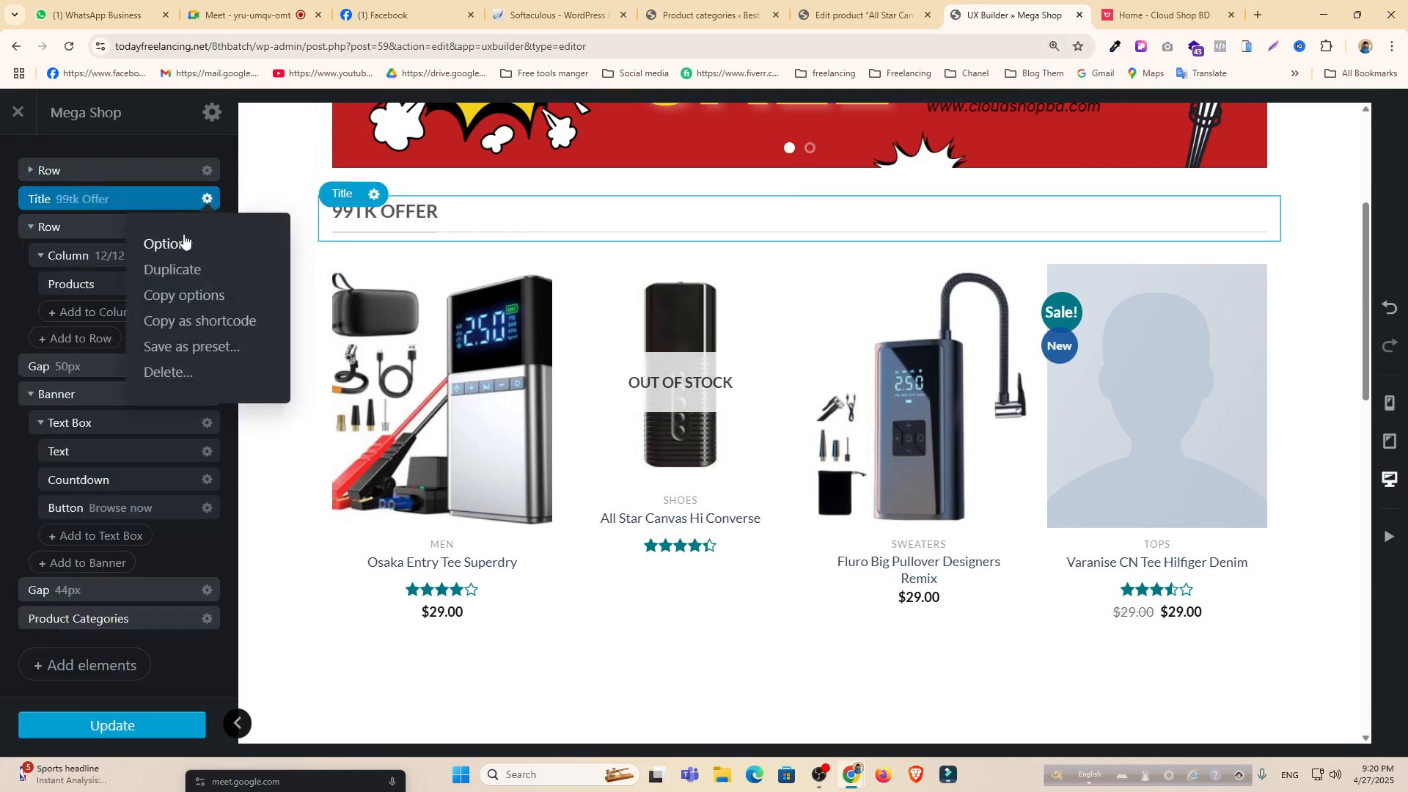
{"action": "left_click", "coordinate": [171, 251]}
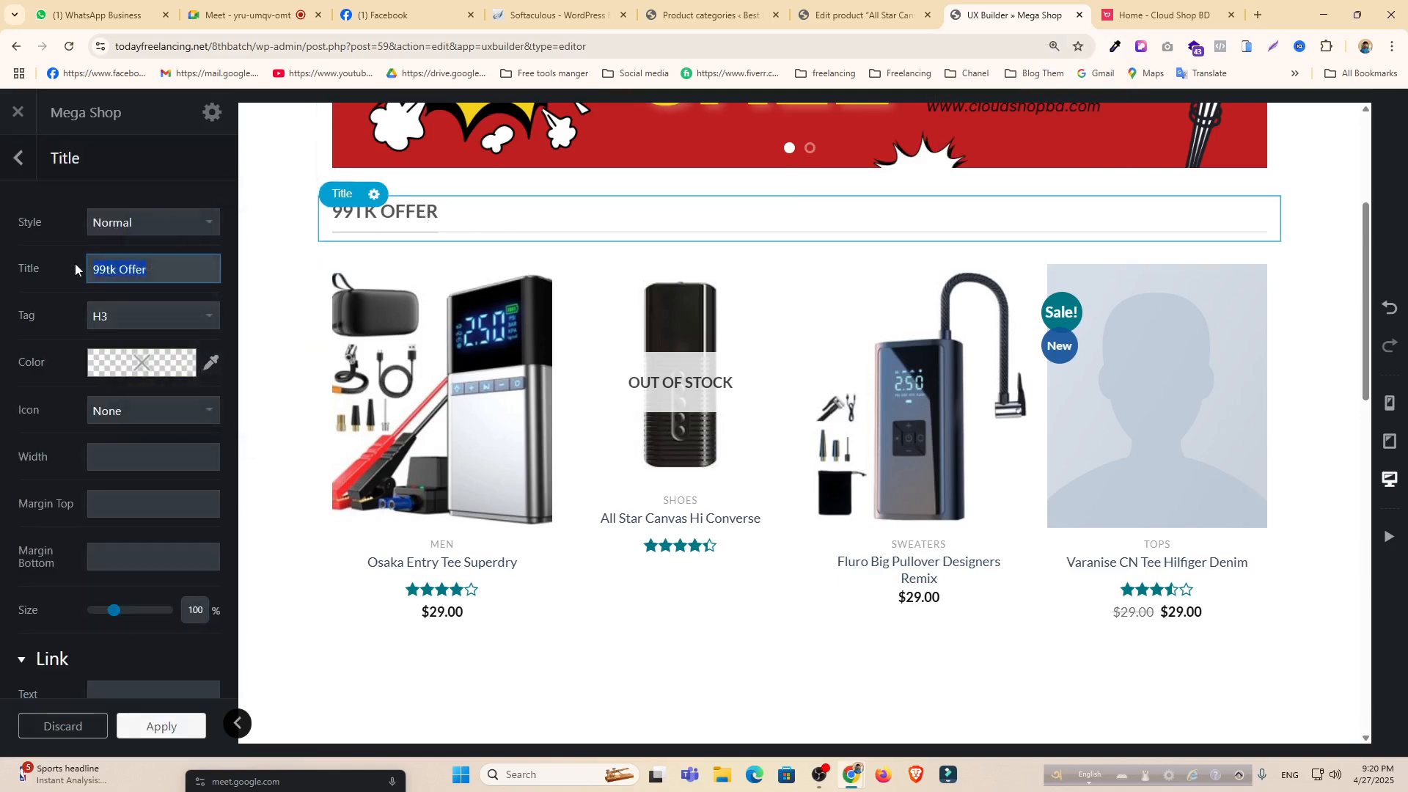
Try the Center, Left Bold and Center Bold styles on the 99tk Offer title.
{"action": "left_click", "coordinate": [134, 228]}
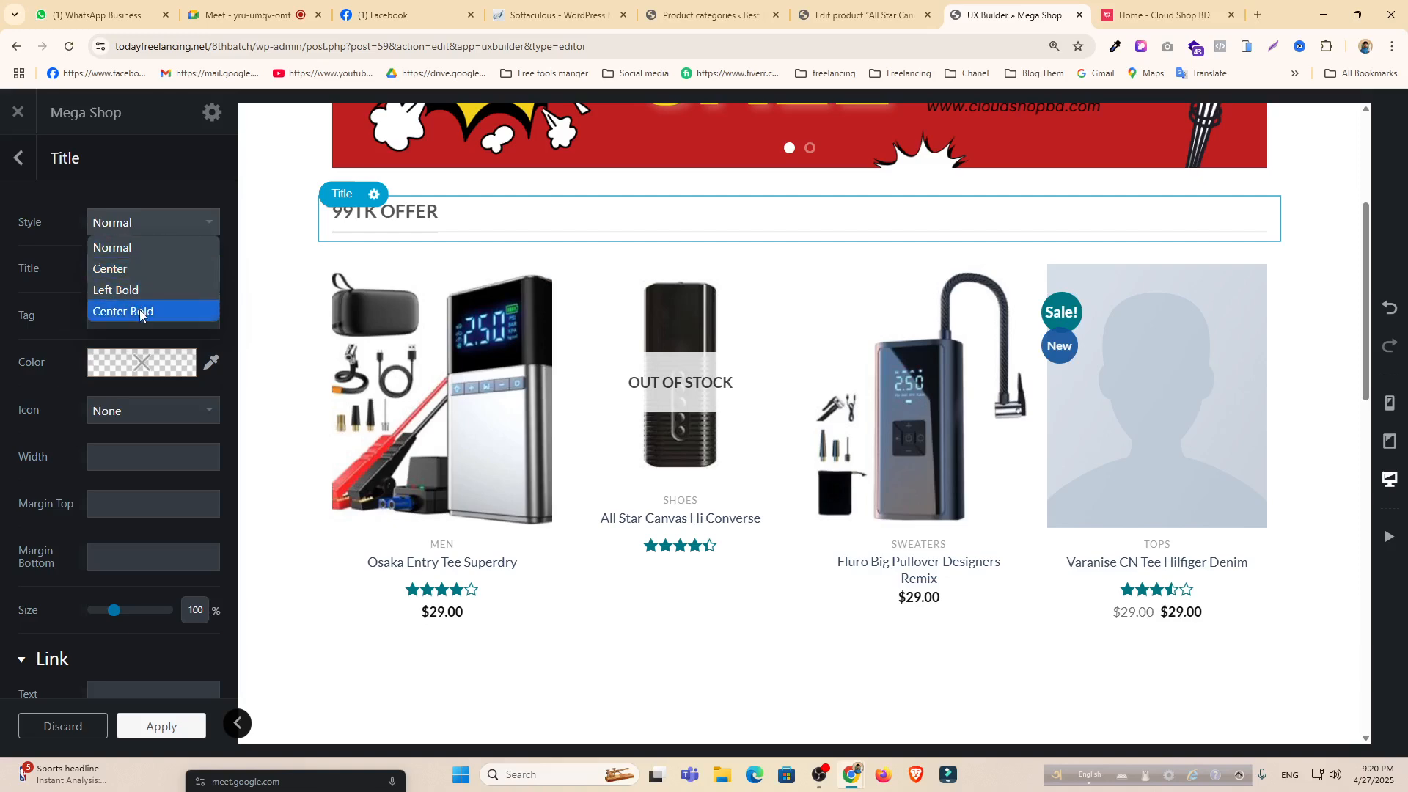
{"action": "left_click", "coordinate": [121, 269]}
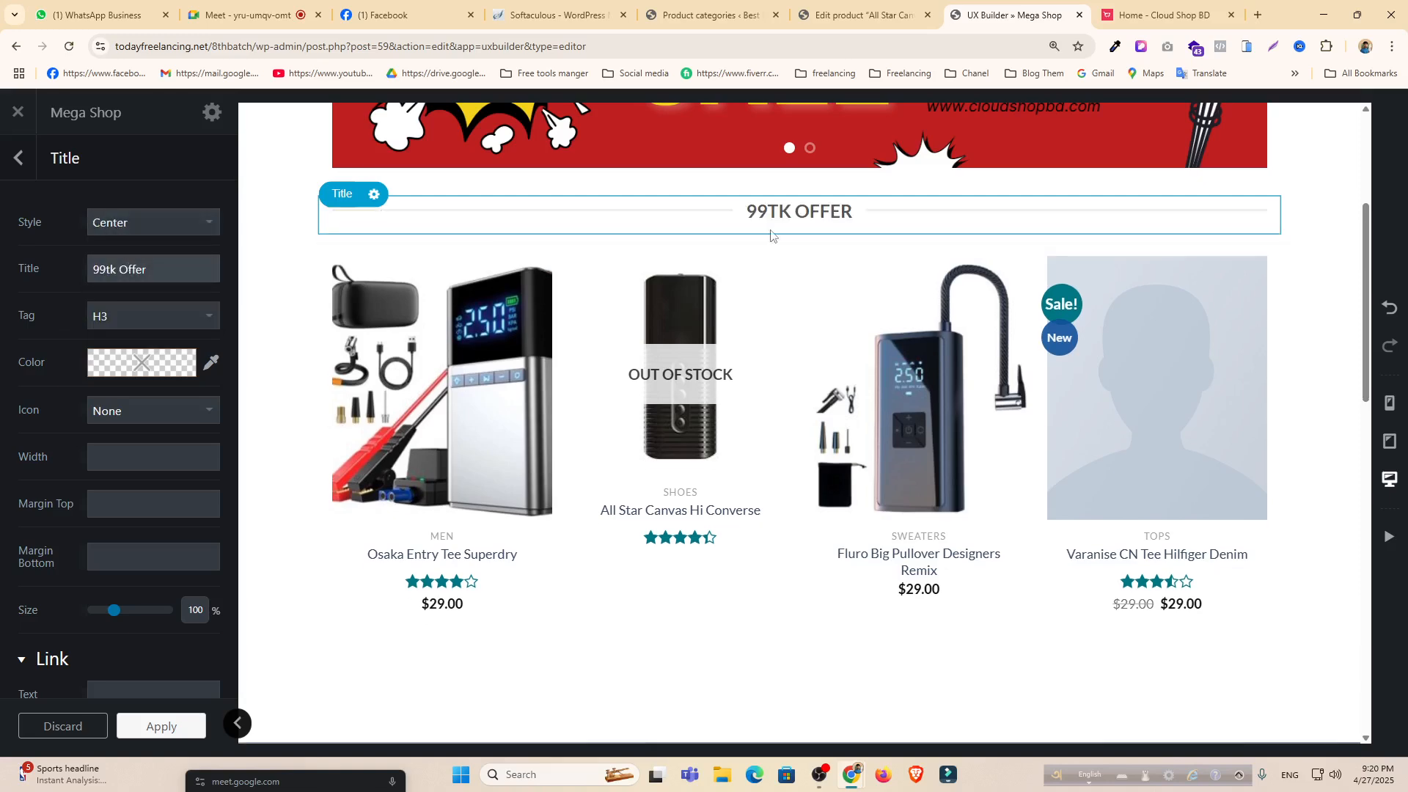
{"action": "left_click", "coordinate": [173, 231]}
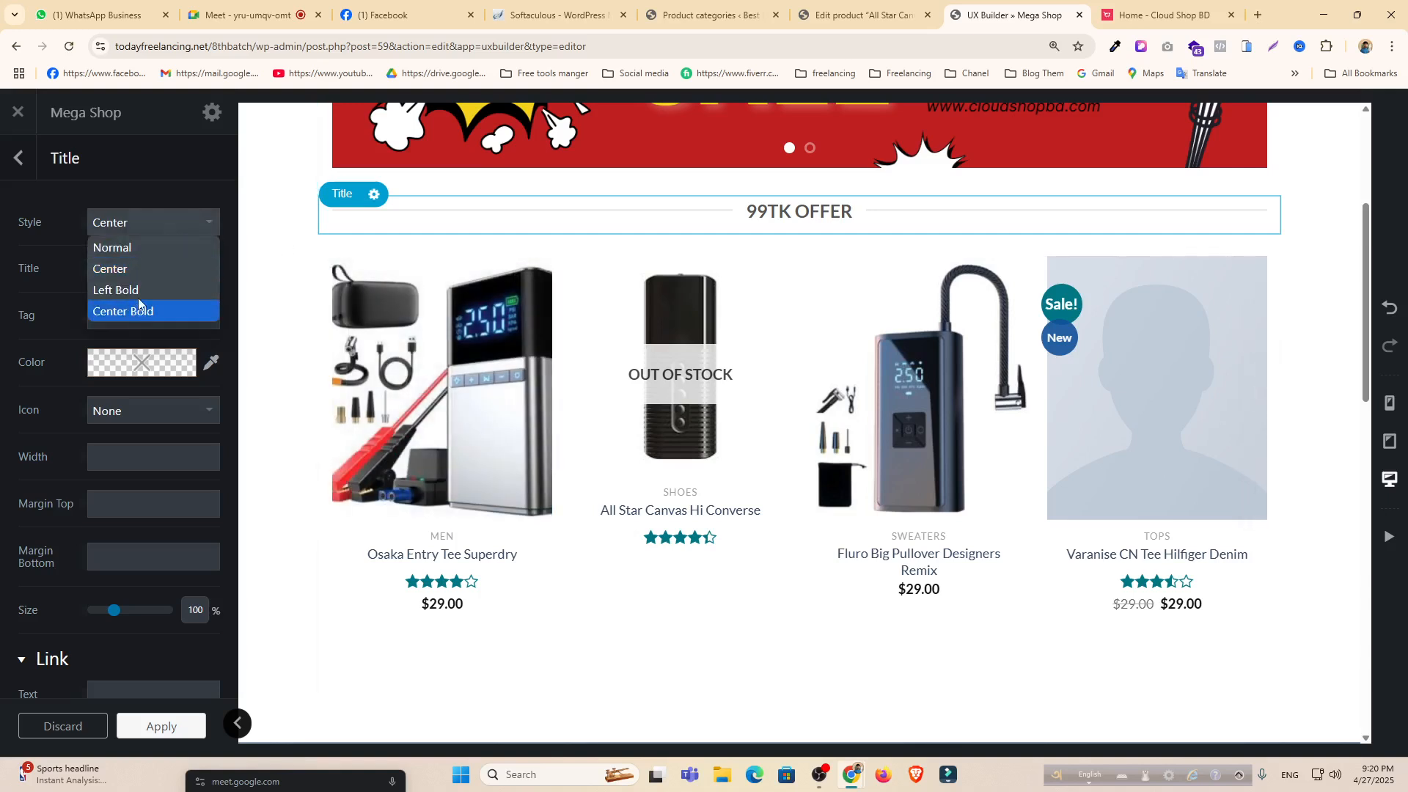
{"action": "left_click", "coordinate": [142, 292]}
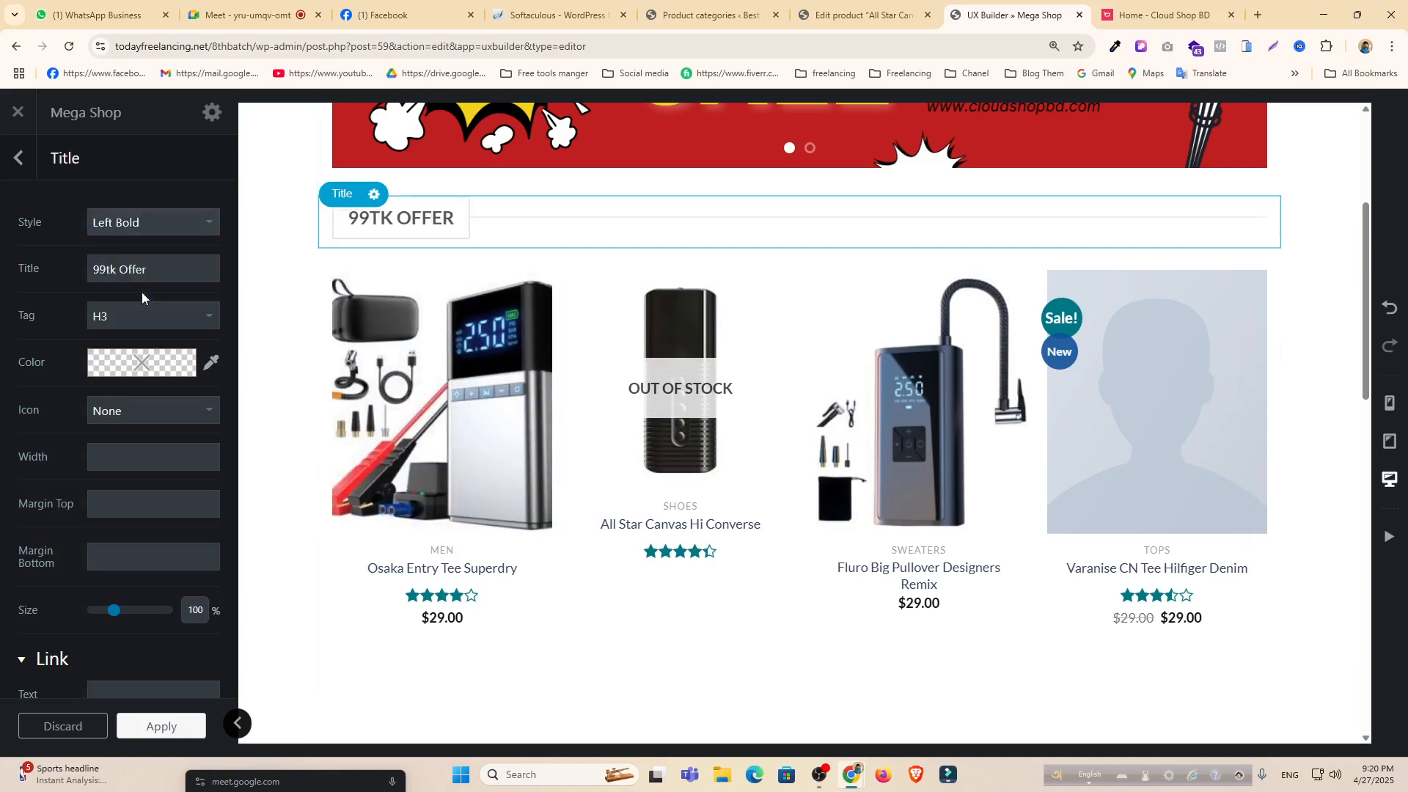
{"action": "left_click", "coordinate": [136, 223]}
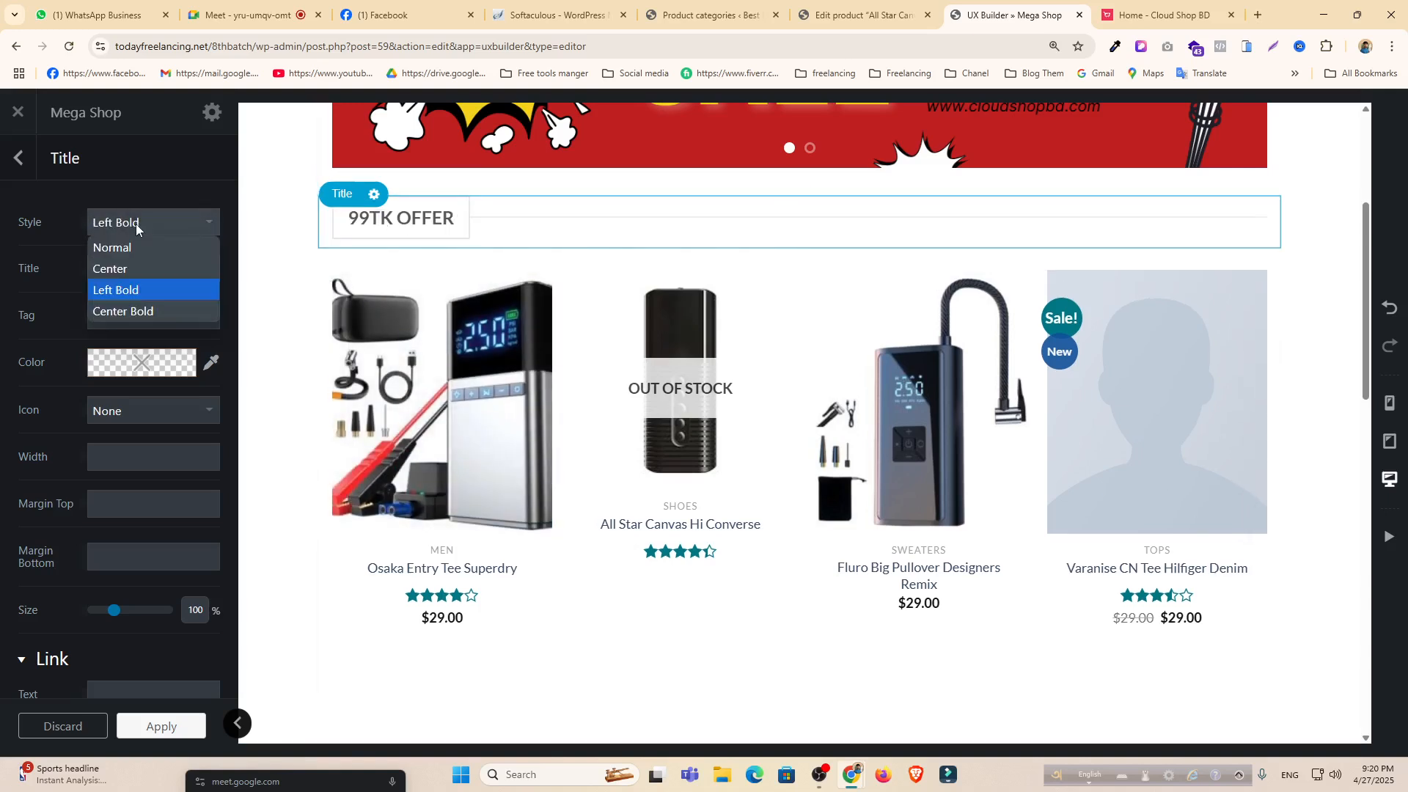
{"action": "left_click", "coordinate": [160, 314]}
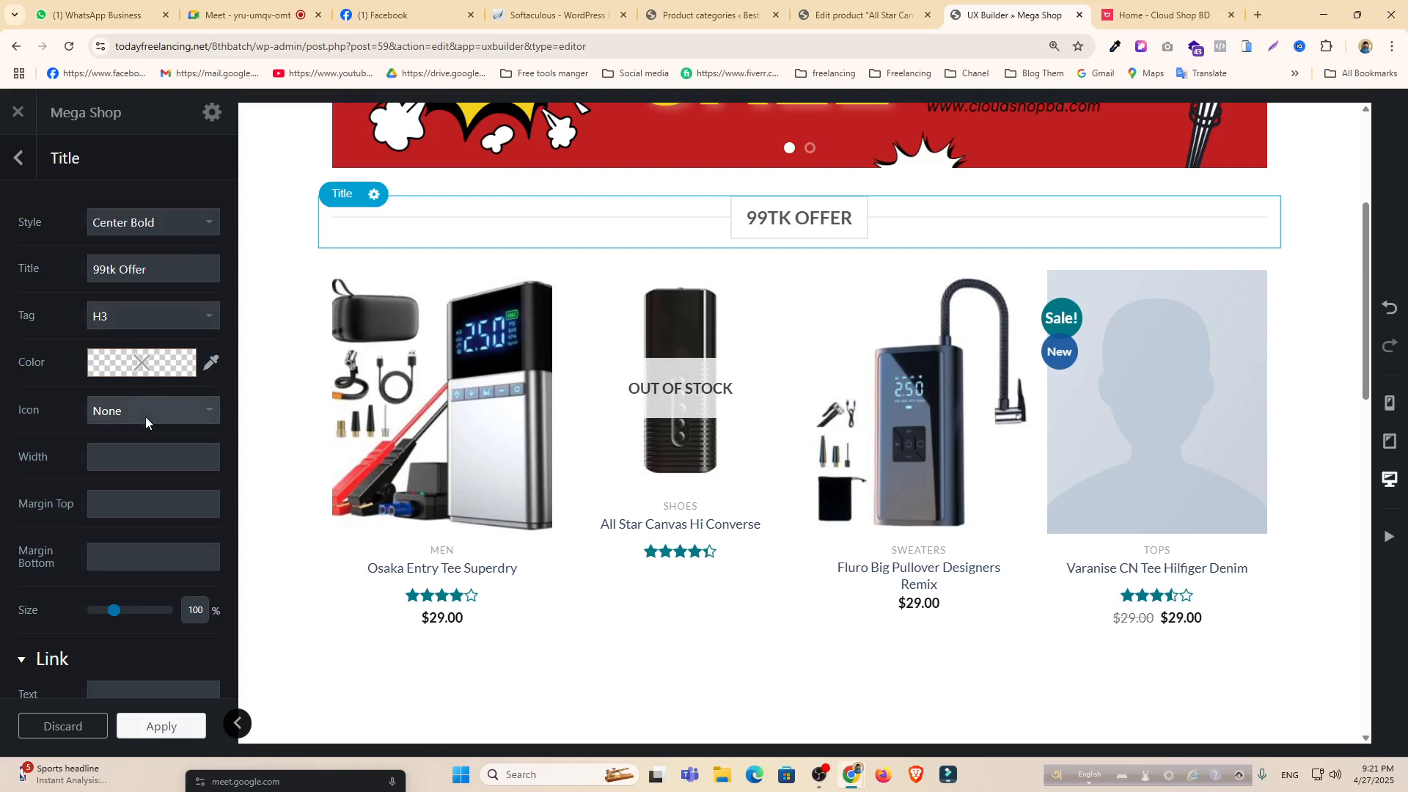
Set the title's link text to See All and paste the copied Men category address as its link.
{"action": "scroll", "coordinate": [143, 412], "scroll_direction": "down", "scroll_amount": 2}
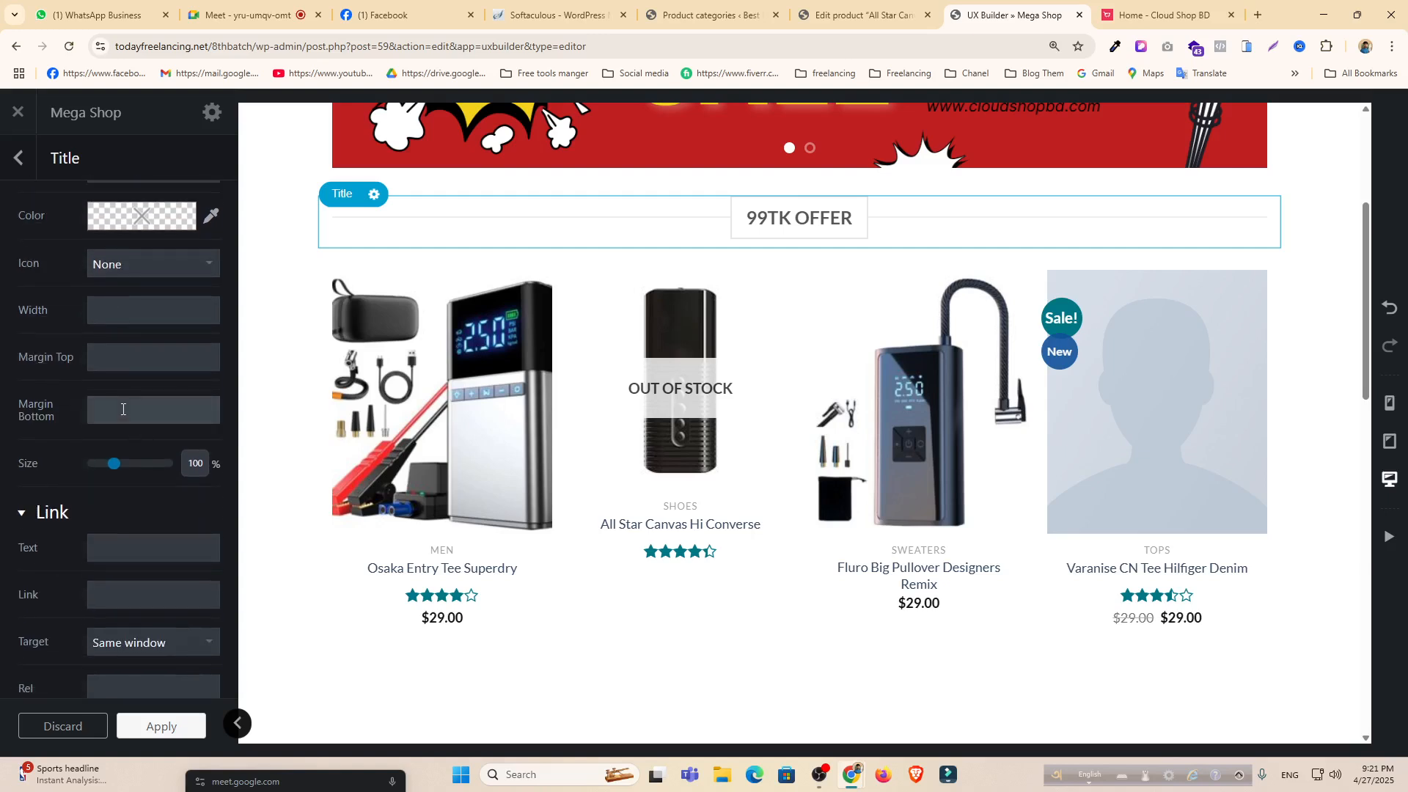
{"action": "scroll", "coordinate": [122, 410], "scroll_direction": "down", "scroll_amount": 3}
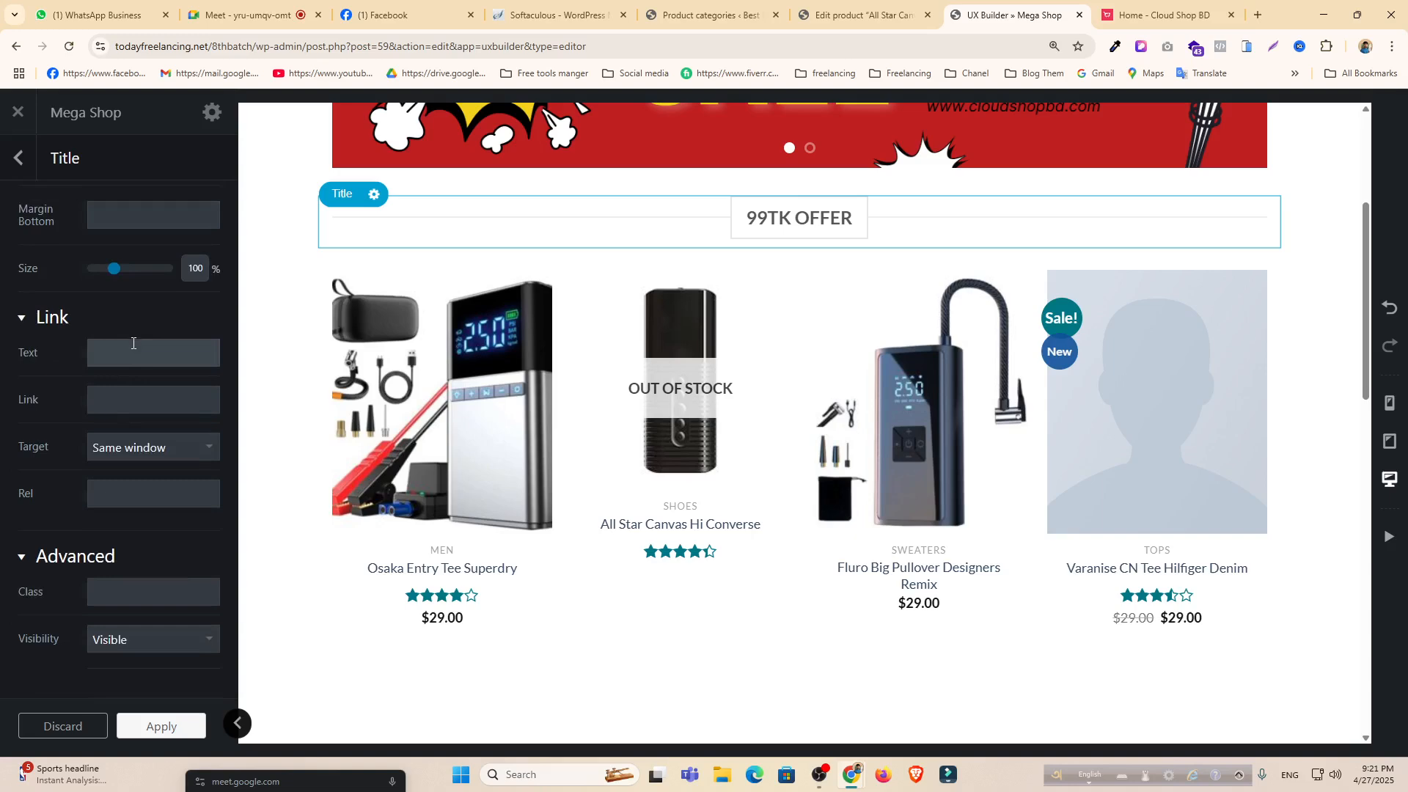
{"action": "left_click", "coordinate": [123, 450]}
{"action": "left_click", "coordinate": [125, 451]}
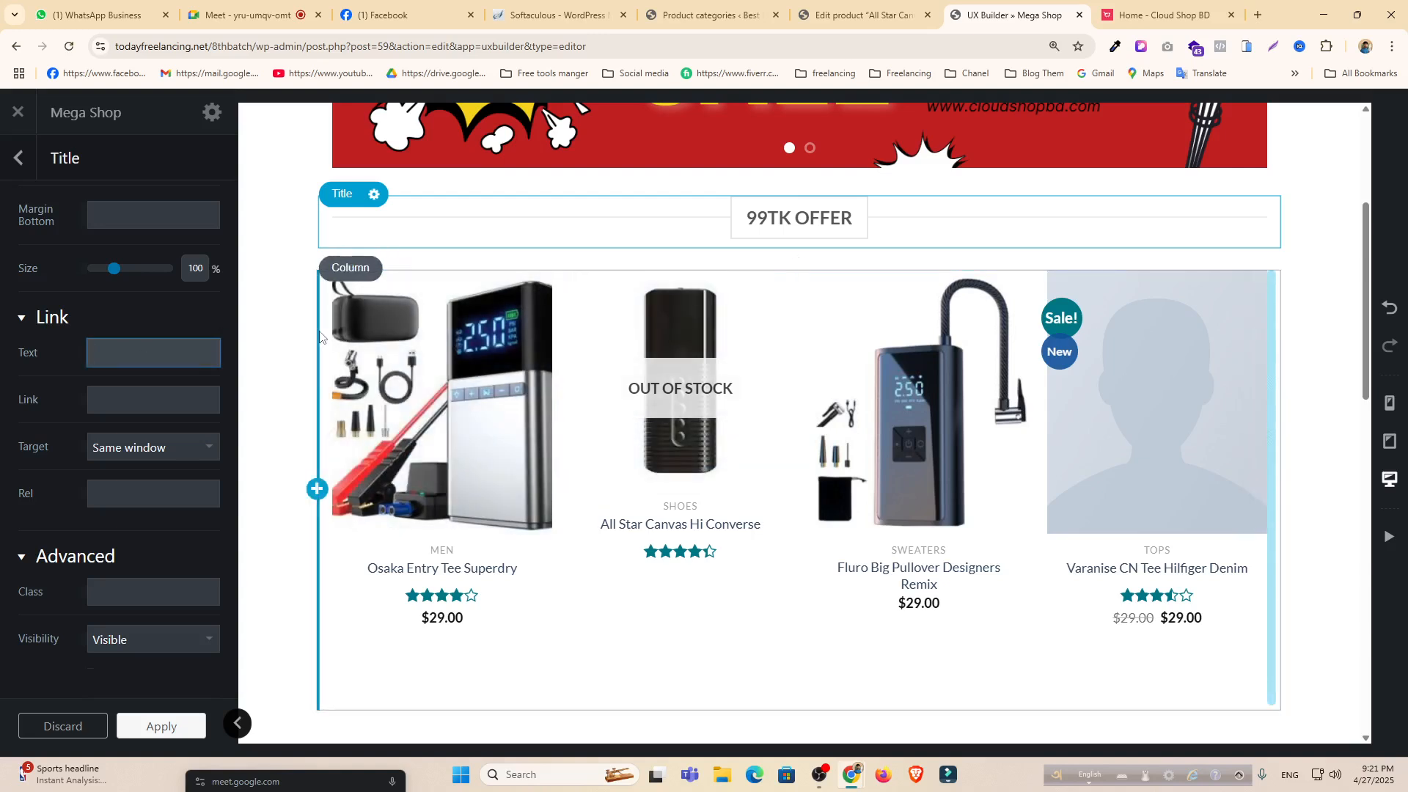
{"action": "type", "text": "Sea"}
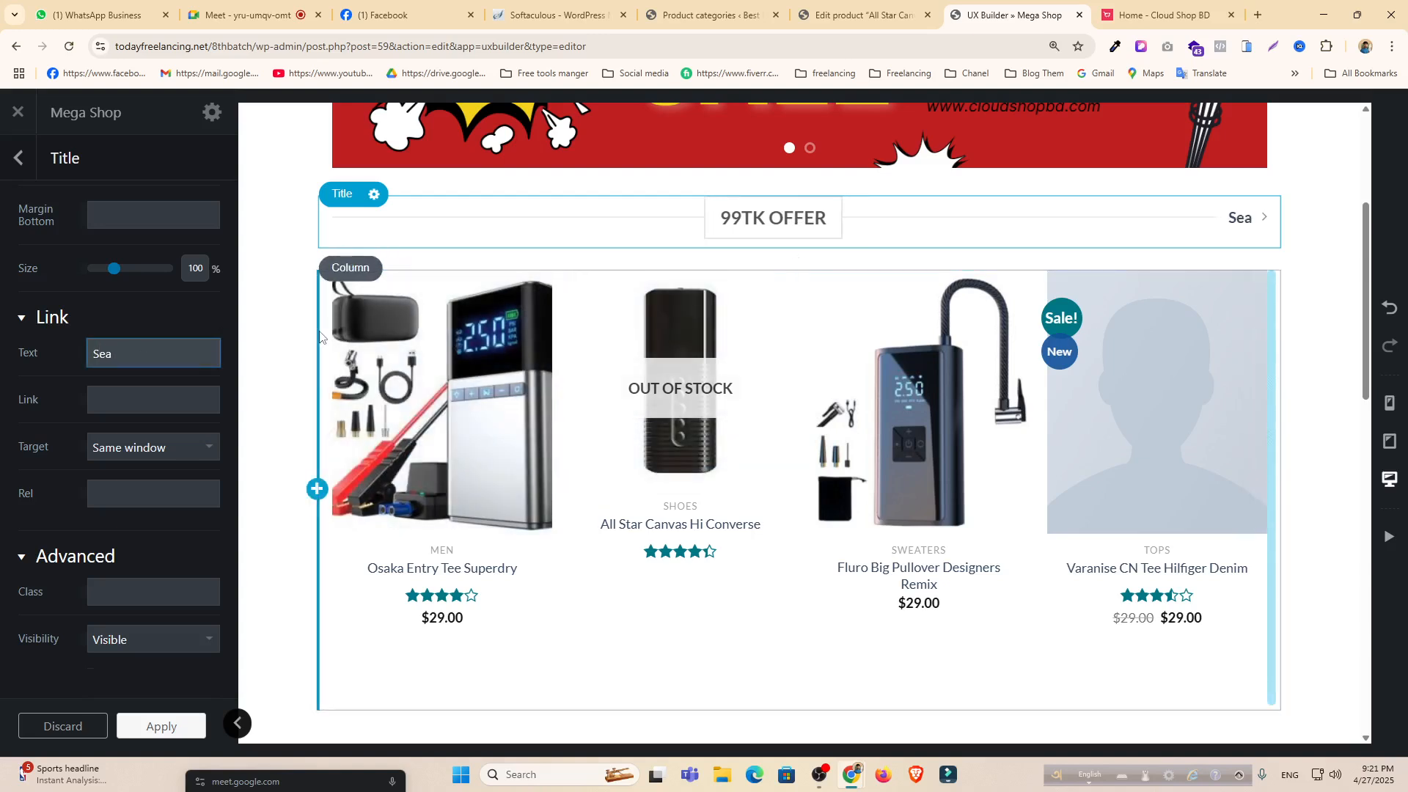
{"action": "key", "text": "BackSpace"}
{"action": "type", "text": "e All"}
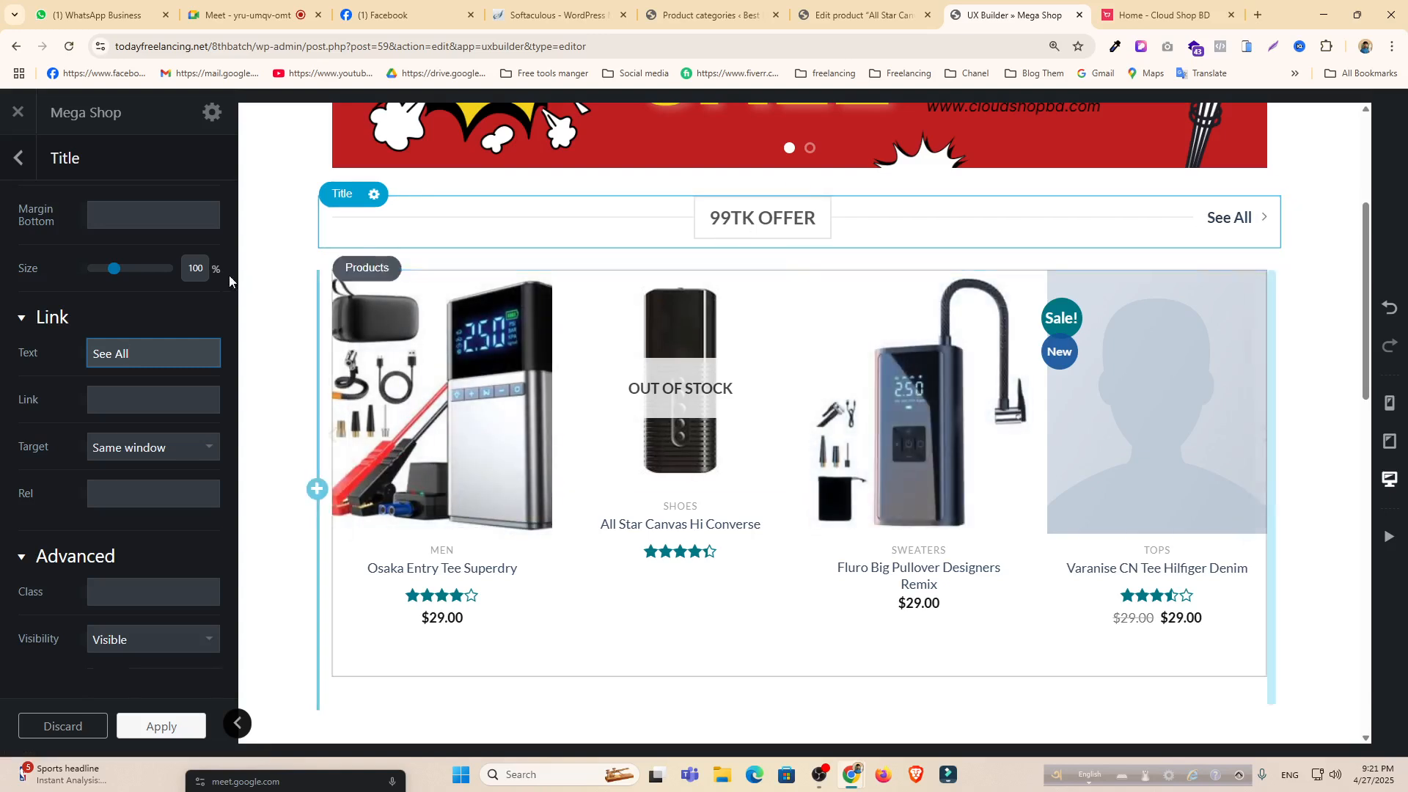
{"action": "left_click", "coordinate": [122, 400]}
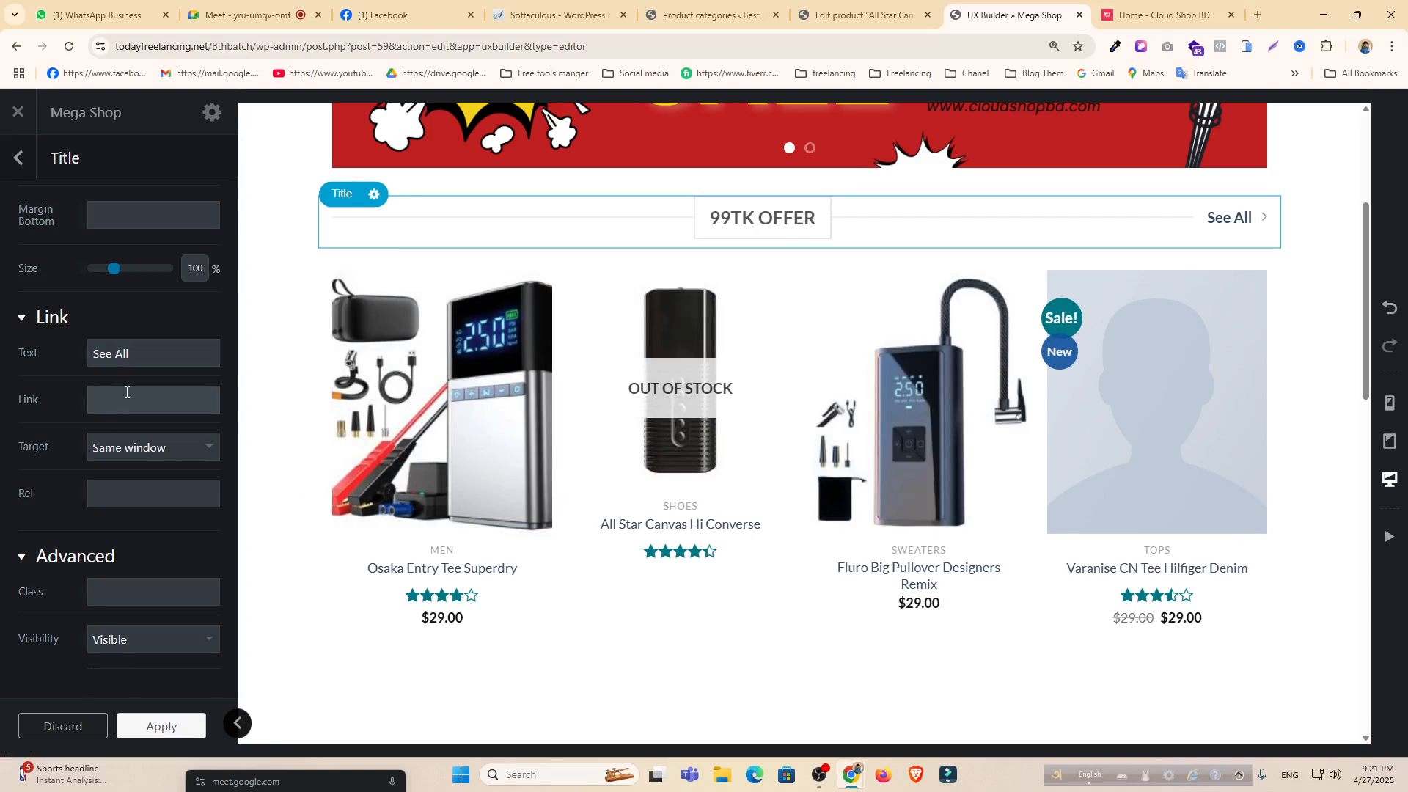
{"action": "key", "text": "ctrl+v"}
Set the 99tk Offer title's style to Normal and apply the title changes.
{"action": "scroll", "coordinate": [153, 252], "scroll_direction": "up", "scroll_amount": 5}
{"action": "left_click", "coordinate": [157, 227]}
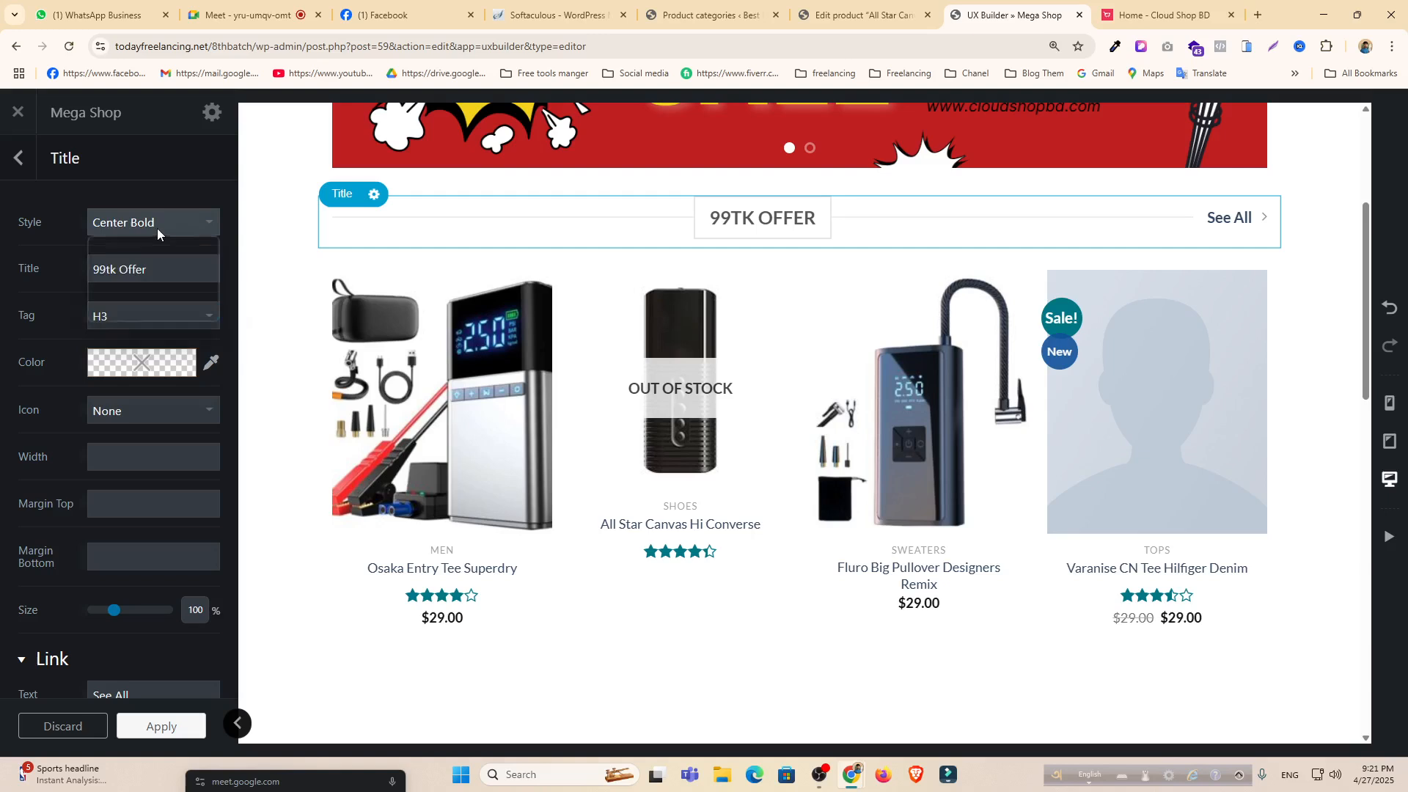
{"action": "left_click", "coordinate": [134, 248]}
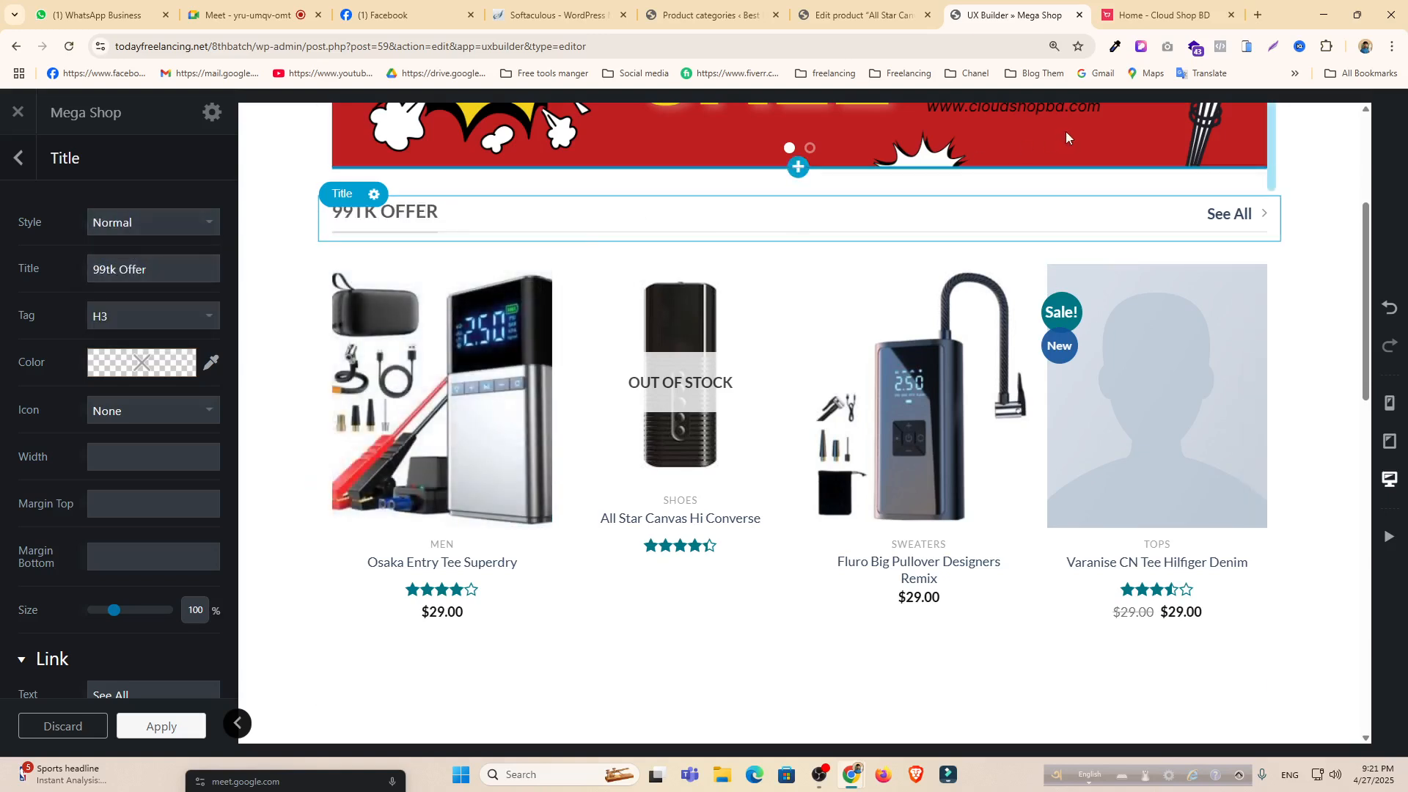
{"action": "left_click", "coordinate": [159, 727]}
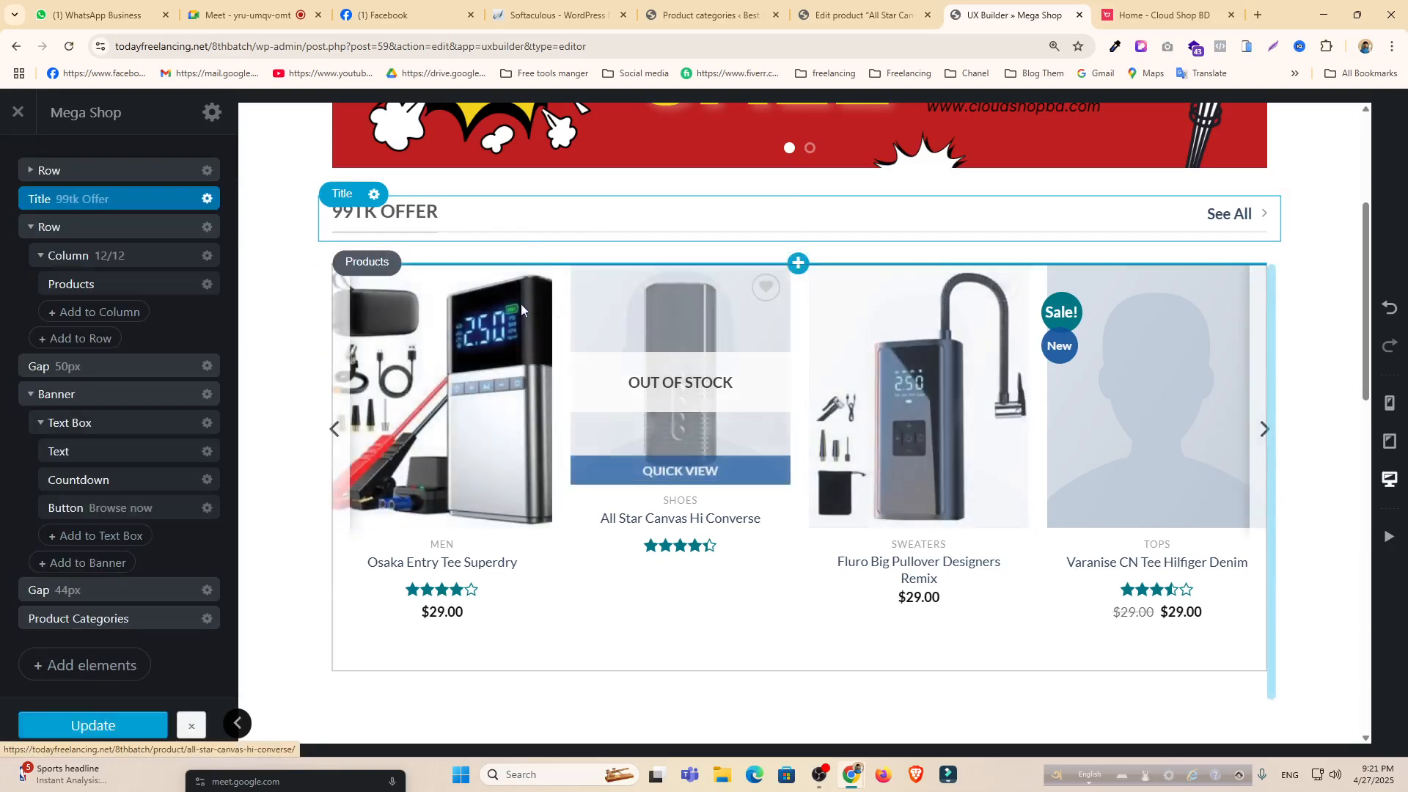
Change the title text above the product row to T Shirt and apply it.
{"action": "left_click", "coordinate": [374, 194]}
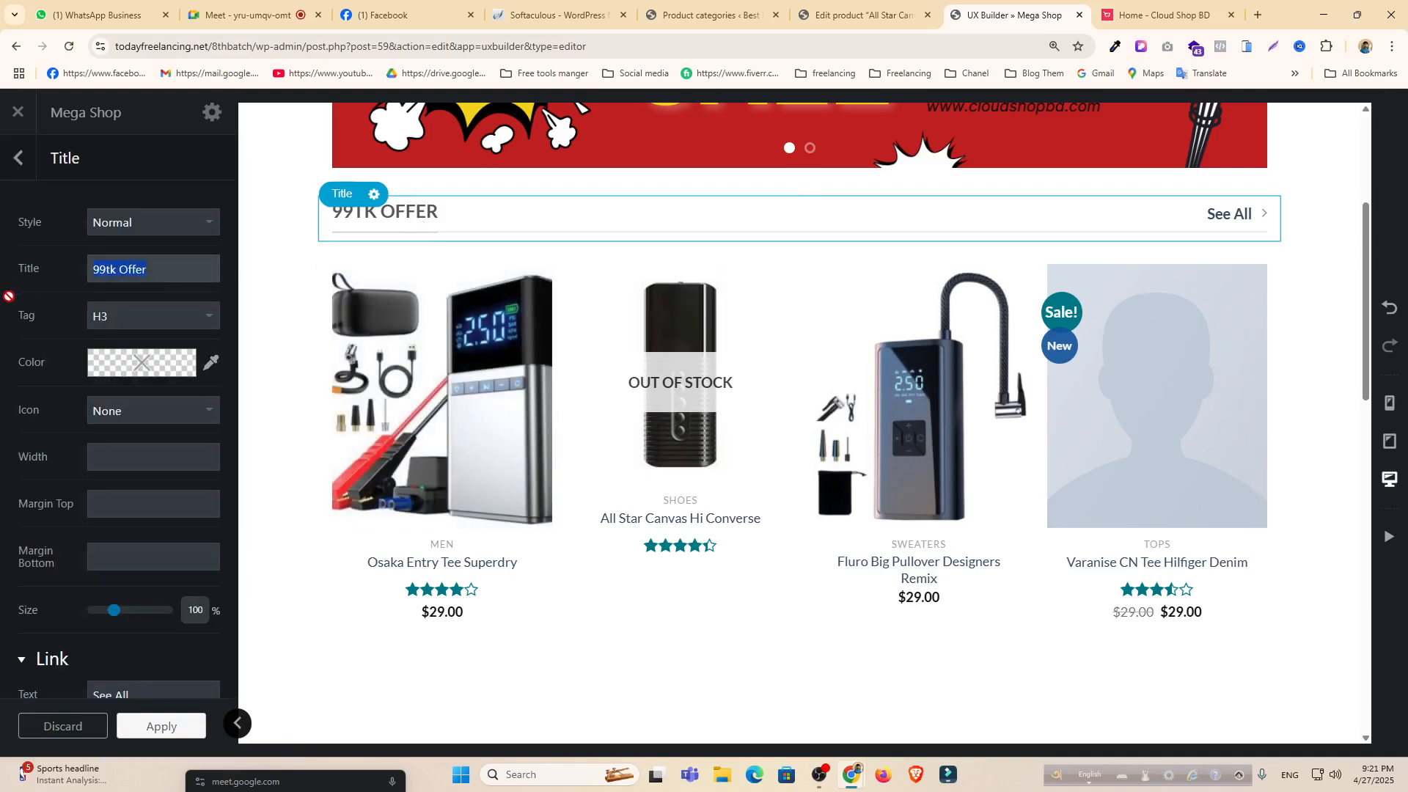
{"action": "type", "text": "T"}
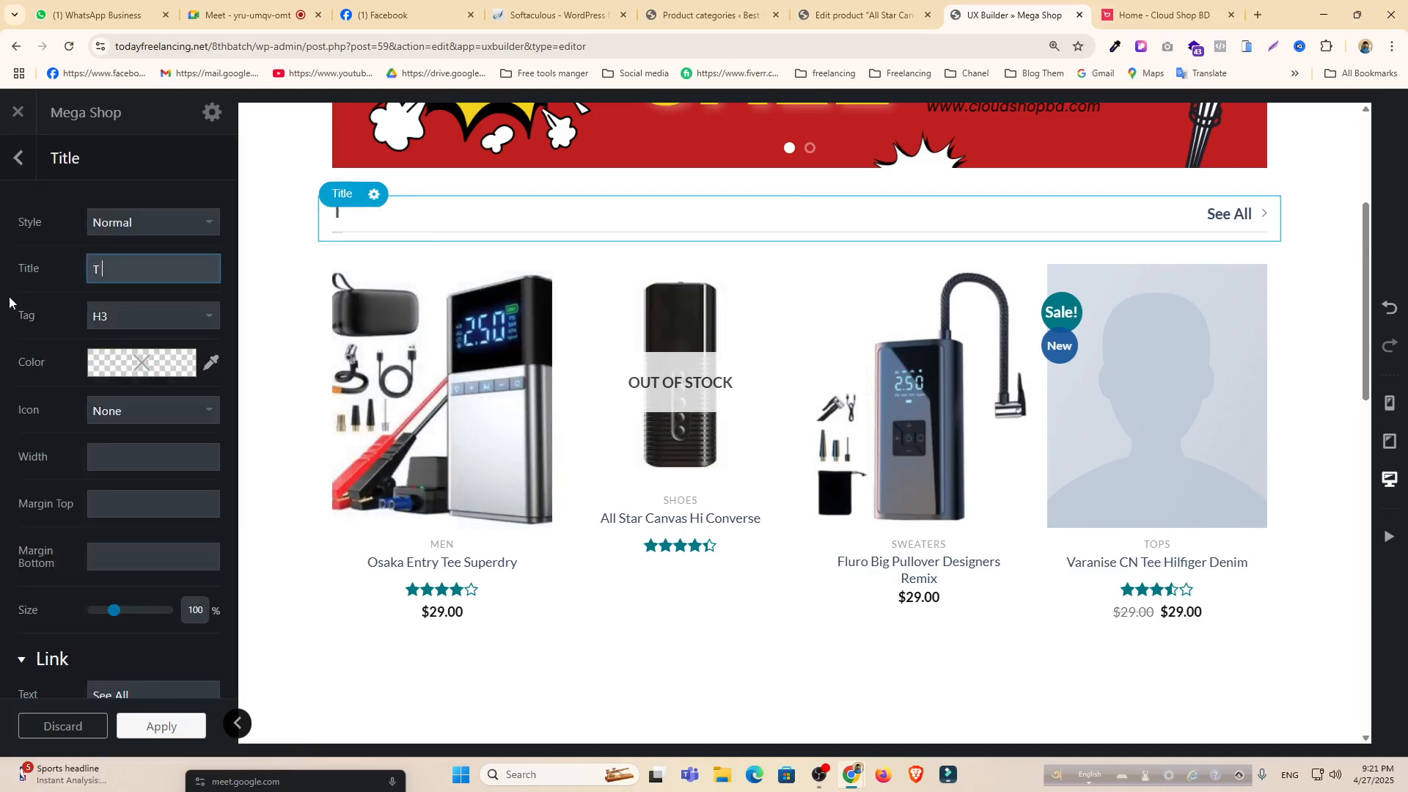
{"action": "type", "text": " SH"}
{"action": "right_click", "coordinate": [112, 272]}
{"action": "left_click", "coordinate": [155, 292]}
{"action": "left_click", "coordinate": [163, 725]}
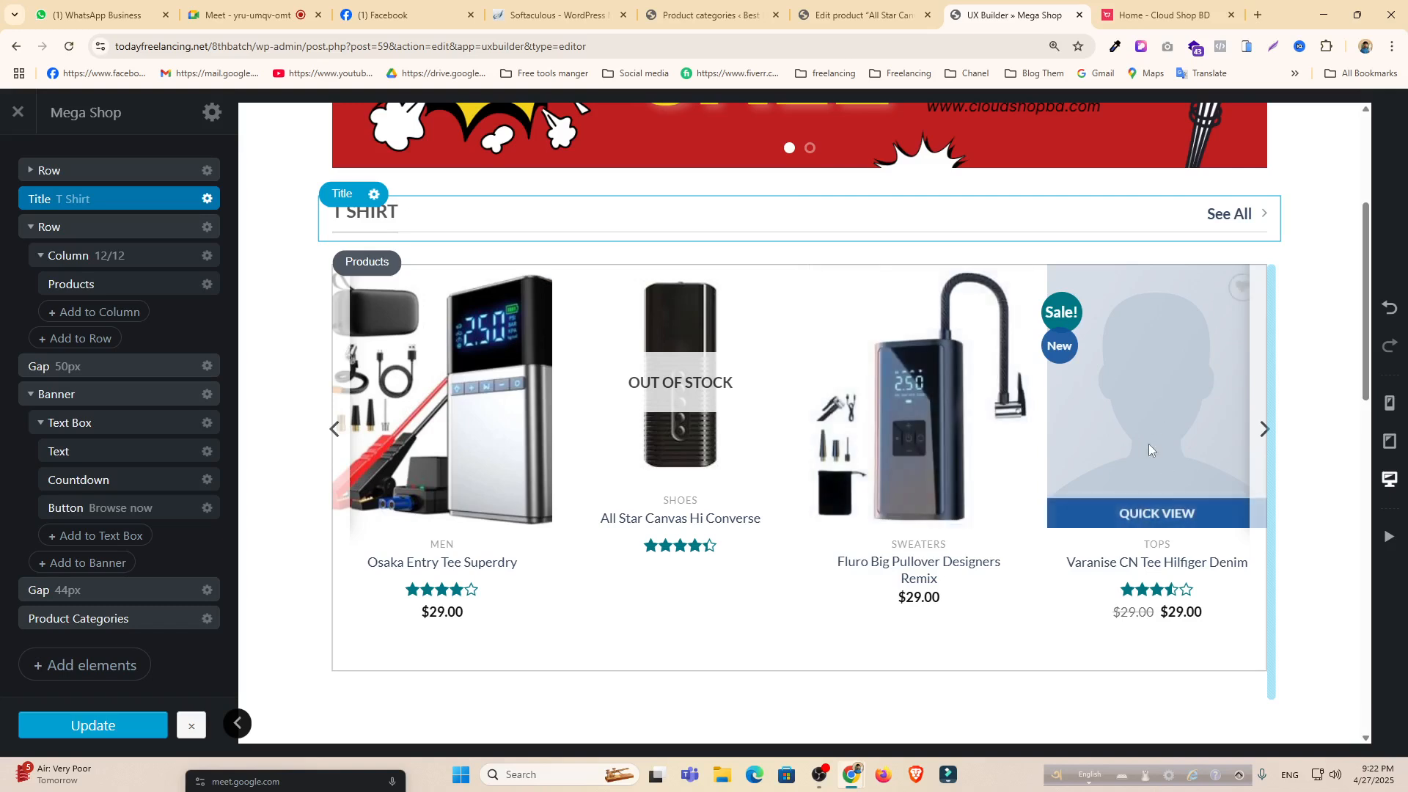
Update the page and open the options of the Products element below the T Shirt title.
{"action": "left_click", "coordinate": [94, 724]}
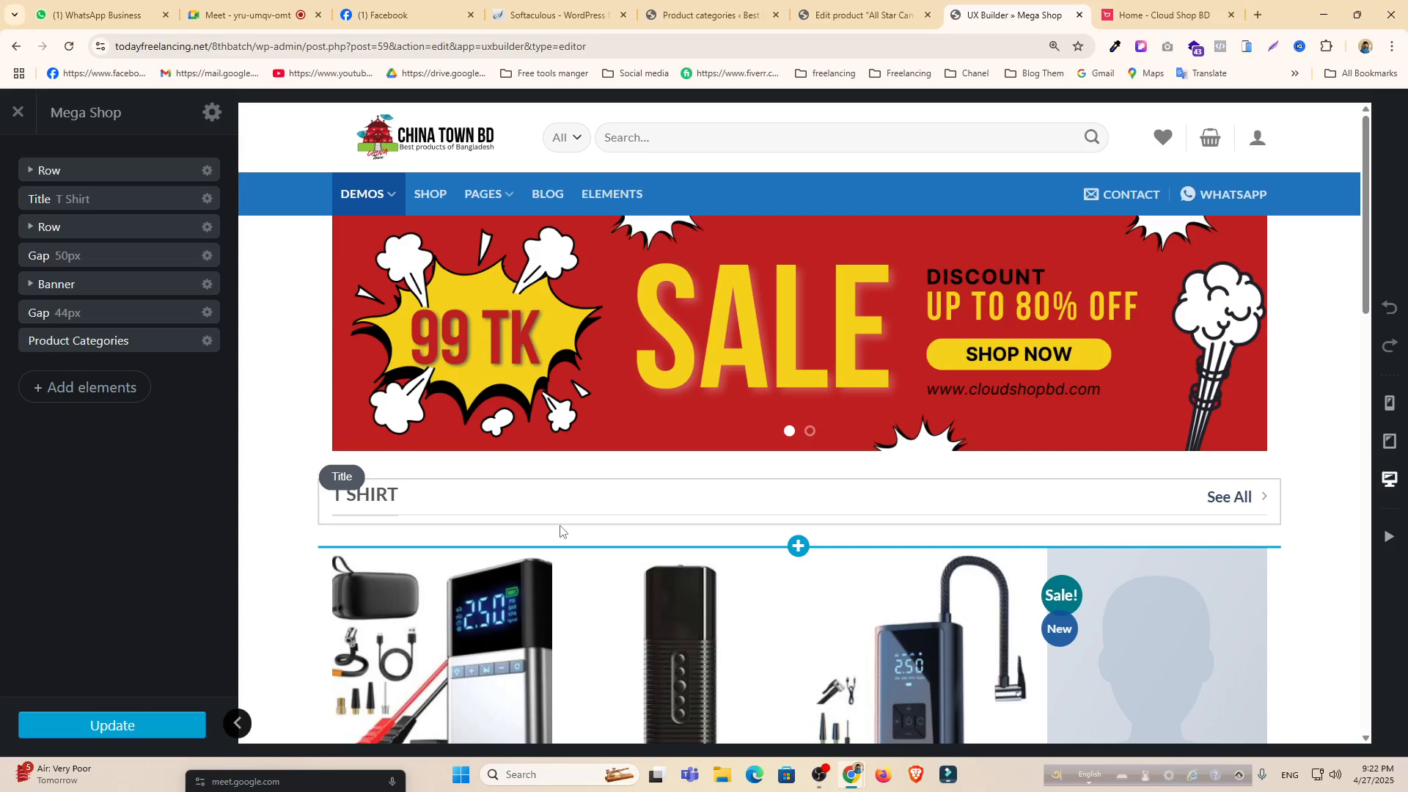
{"action": "scroll", "coordinate": [561, 528], "scroll_direction": "down", "scroll_amount": 5}
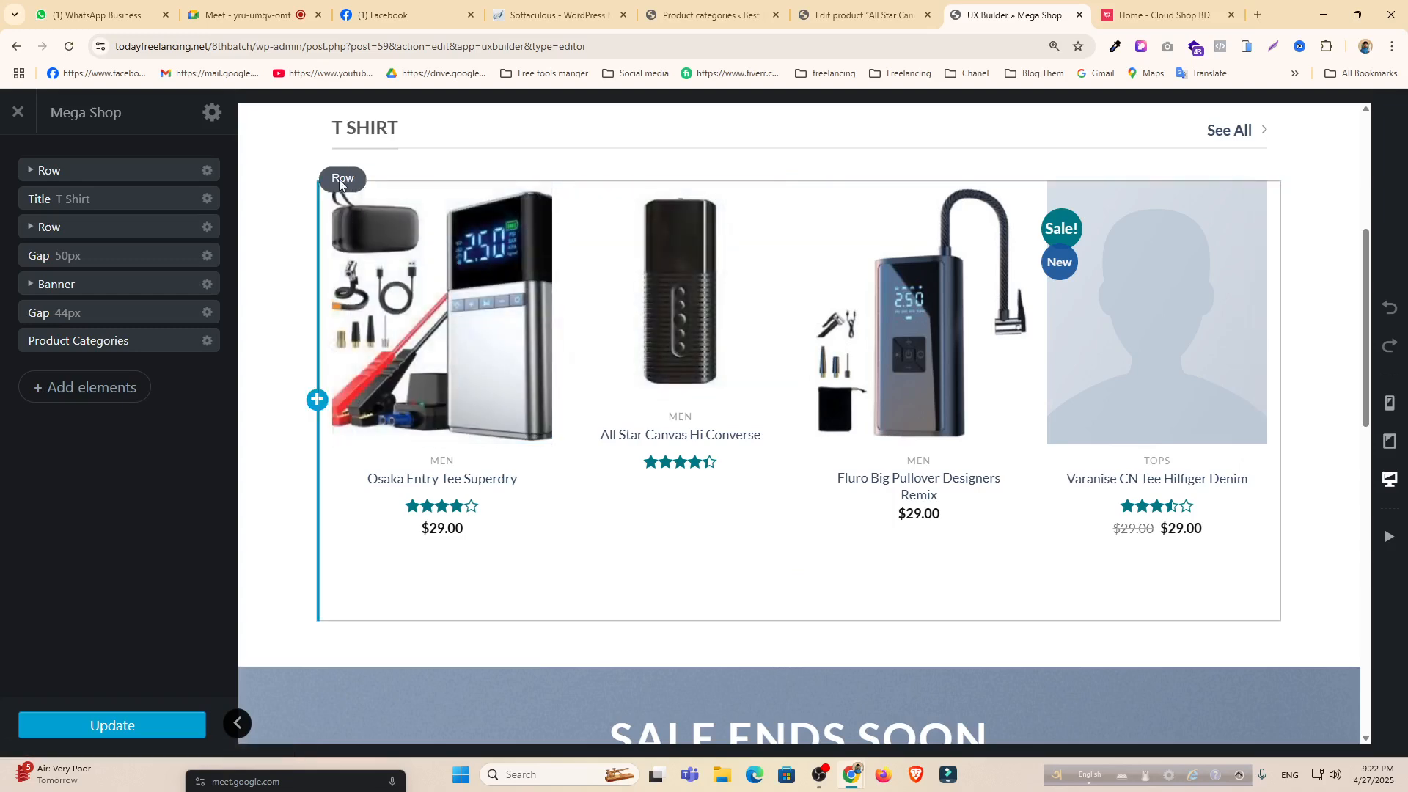
{"action": "left_click", "coordinate": [38, 228]}
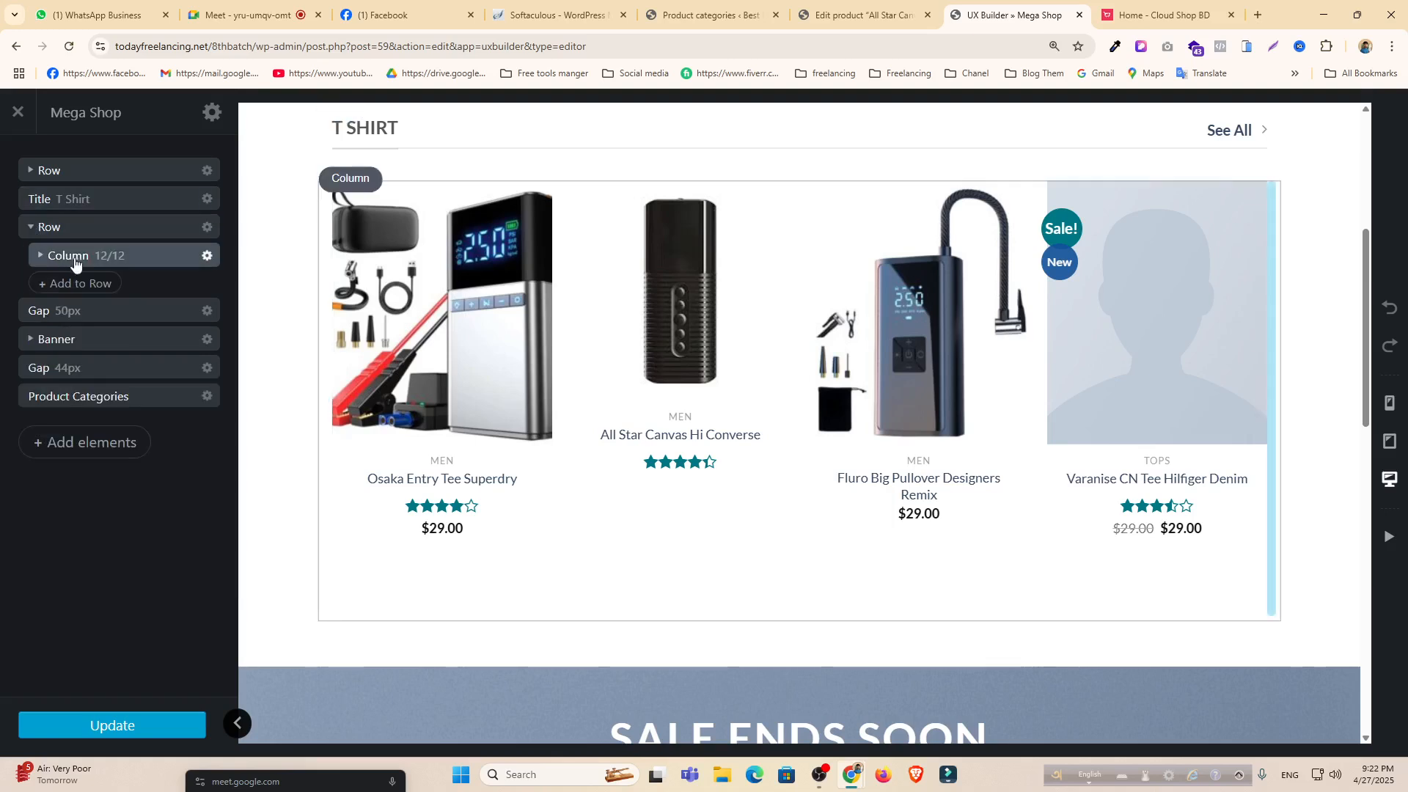
{"action": "left_click", "coordinate": [38, 256]}
{"action": "left_click", "coordinate": [190, 286]}
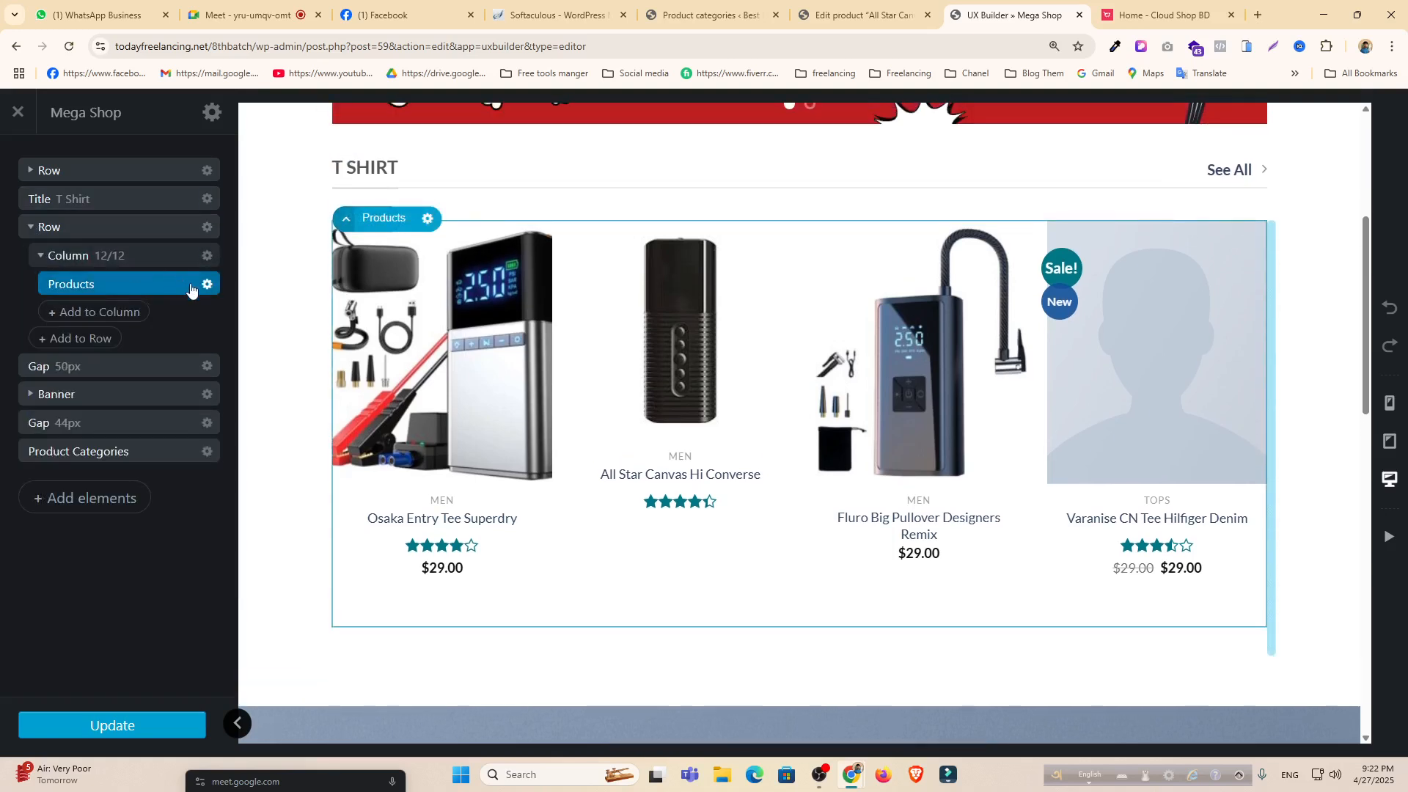
{"action": "left_click", "coordinate": [204, 287]}
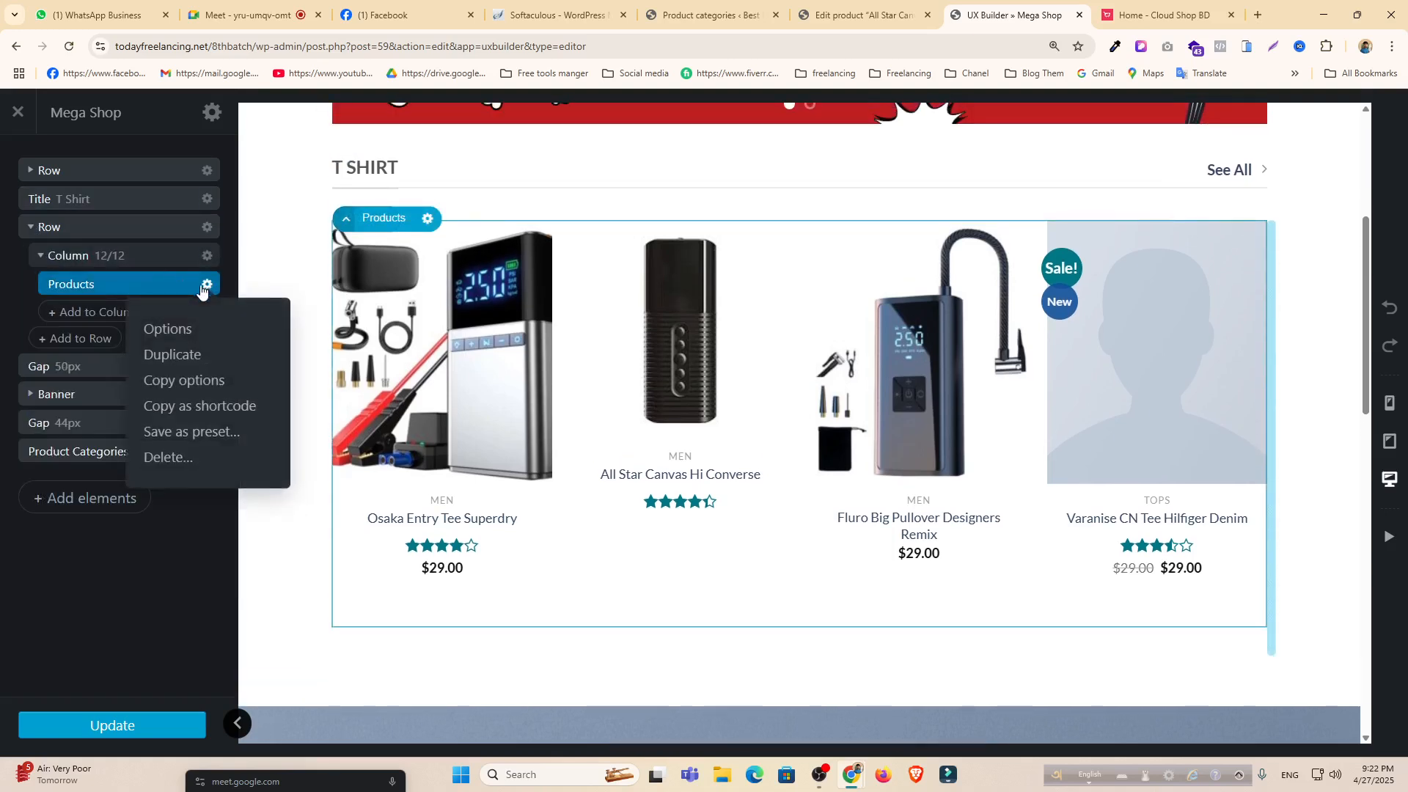
{"action": "left_click", "coordinate": [169, 330]}
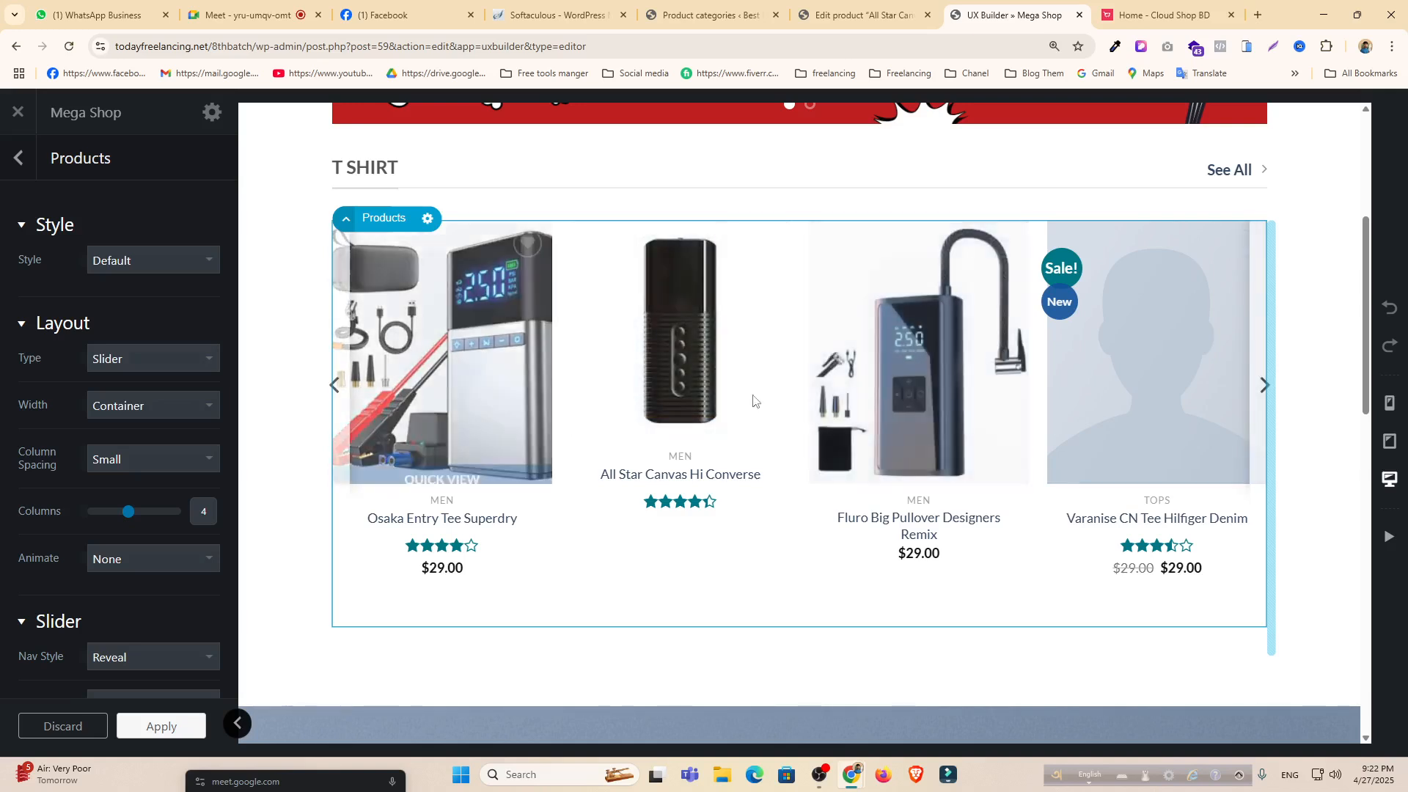
Review the layout type and width choices available for the Products element.
{"action": "left_click", "coordinate": [143, 362]}
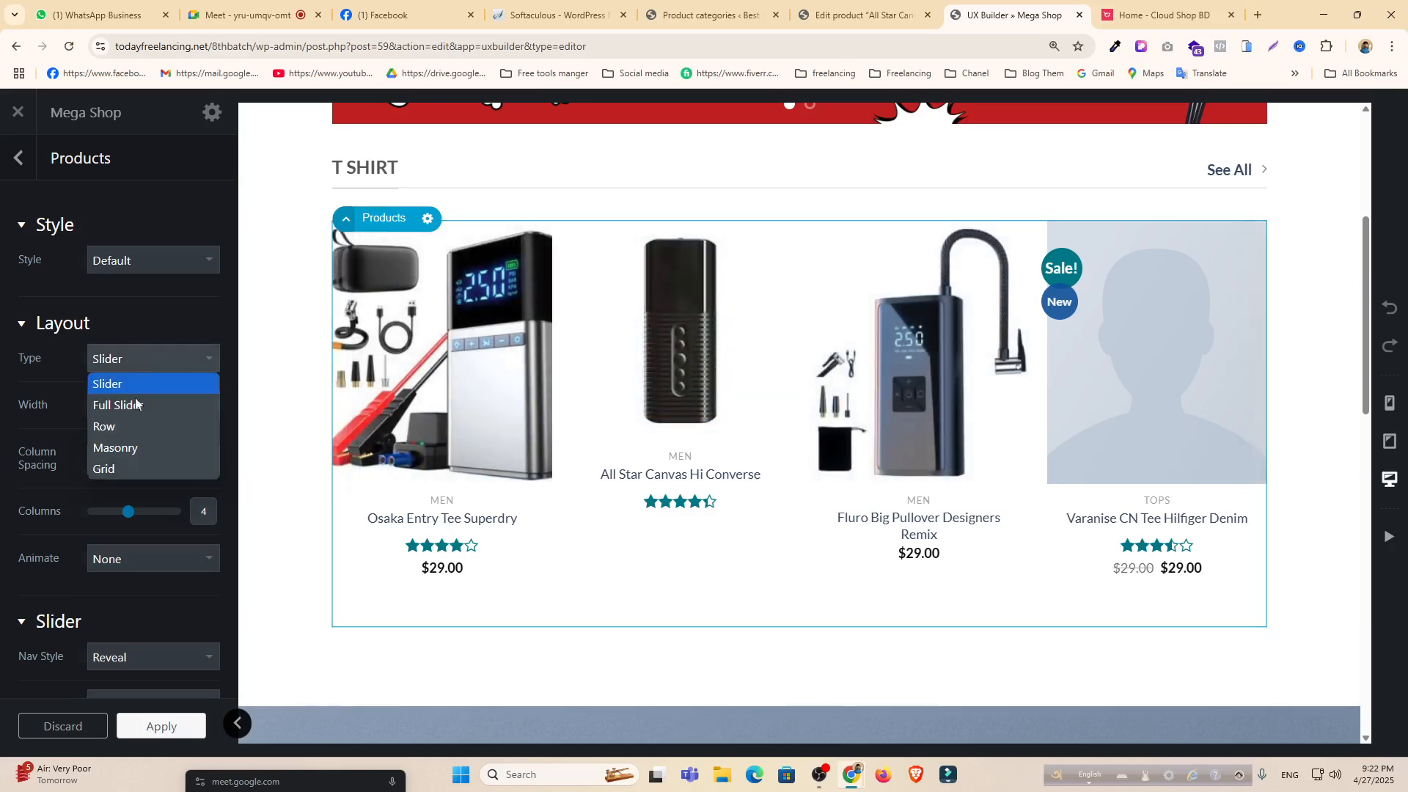
{"action": "left_click", "coordinate": [50, 357]}
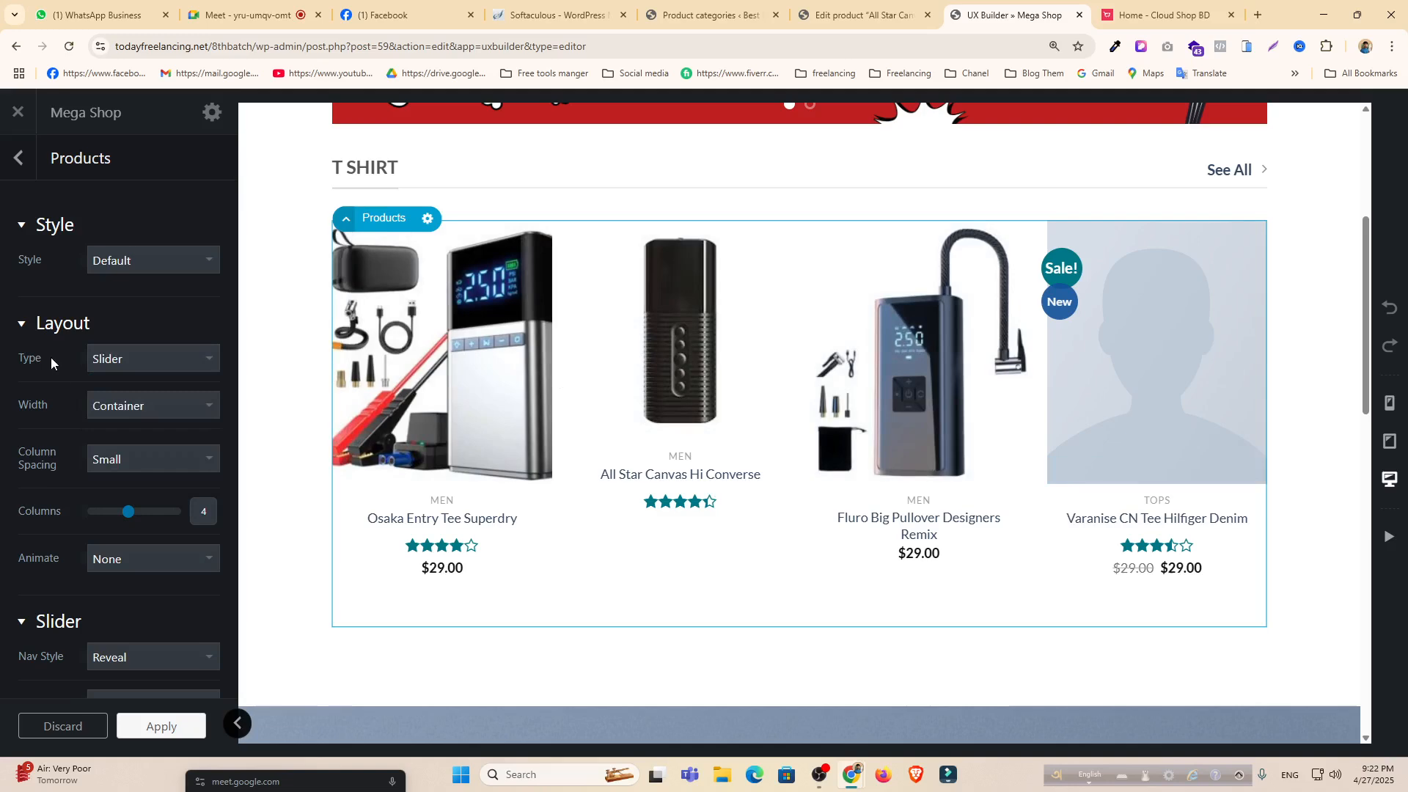
{"action": "left_click", "coordinate": [136, 408]}
{"action": "left_click", "coordinate": [137, 407]}
Try the Fade In Left animation on the product slider and return the setting to None.
{"action": "scroll", "coordinate": [73, 405], "scroll_direction": "down", "scroll_amount": 2}
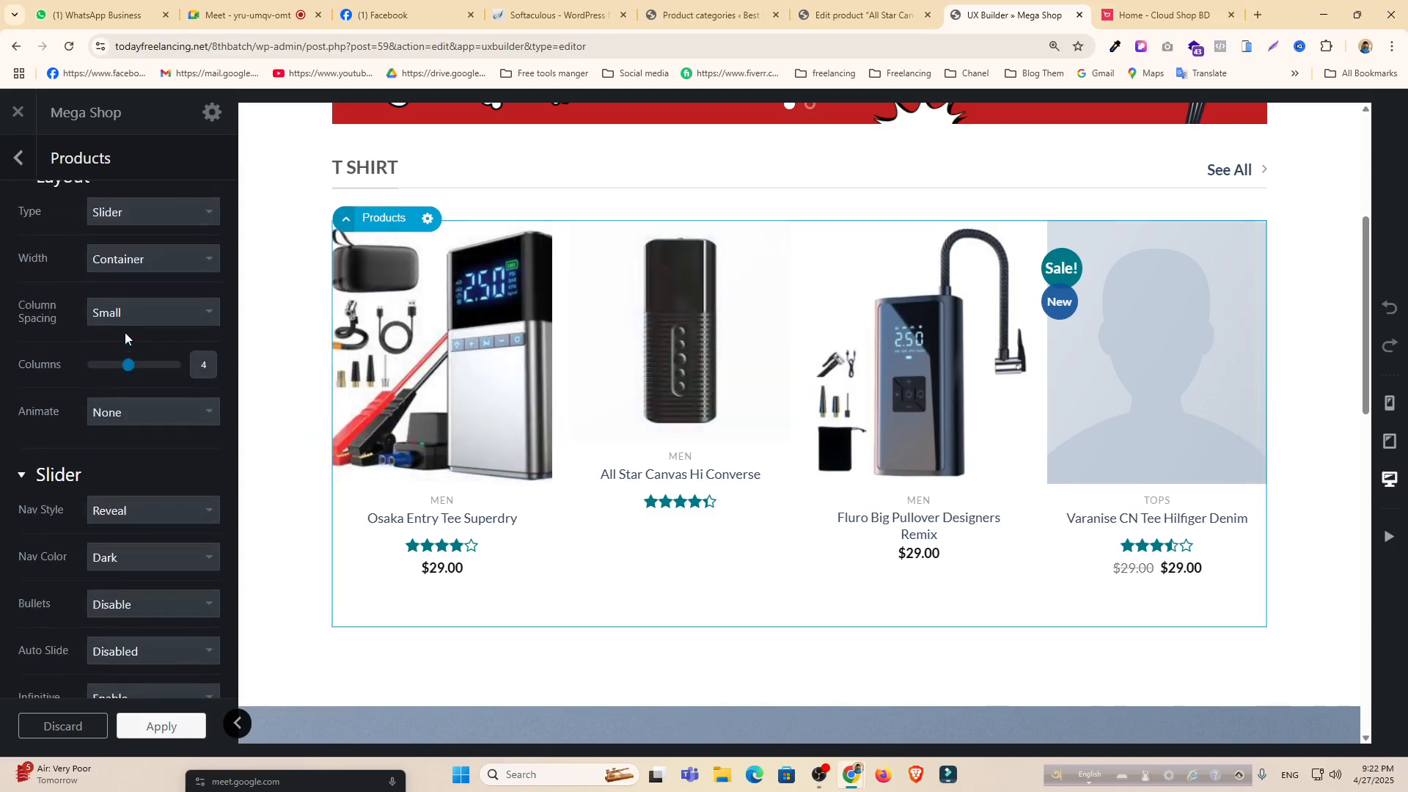
{"action": "left_click", "coordinate": [132, 415]}
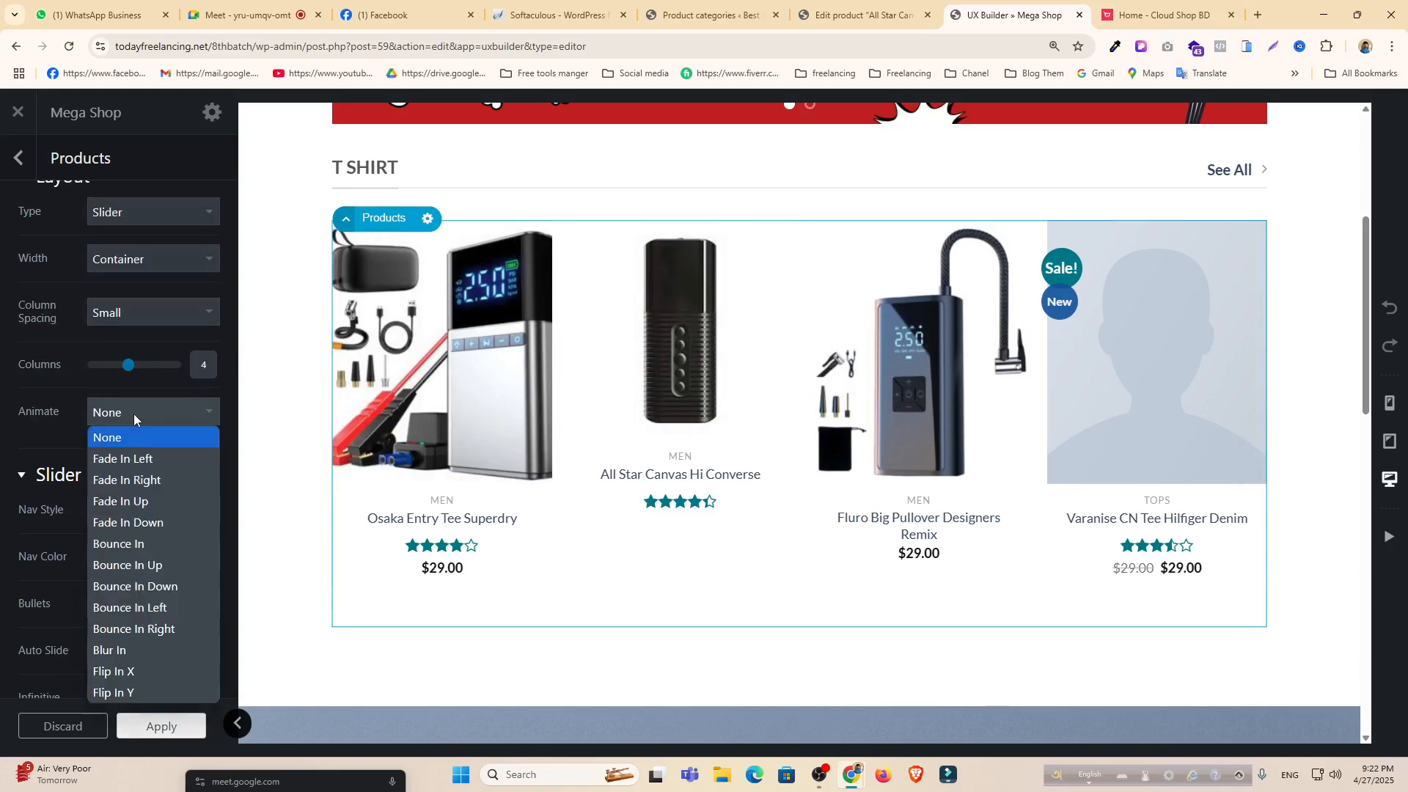
{"action": "left_click", "coordinate": [143, 458]}
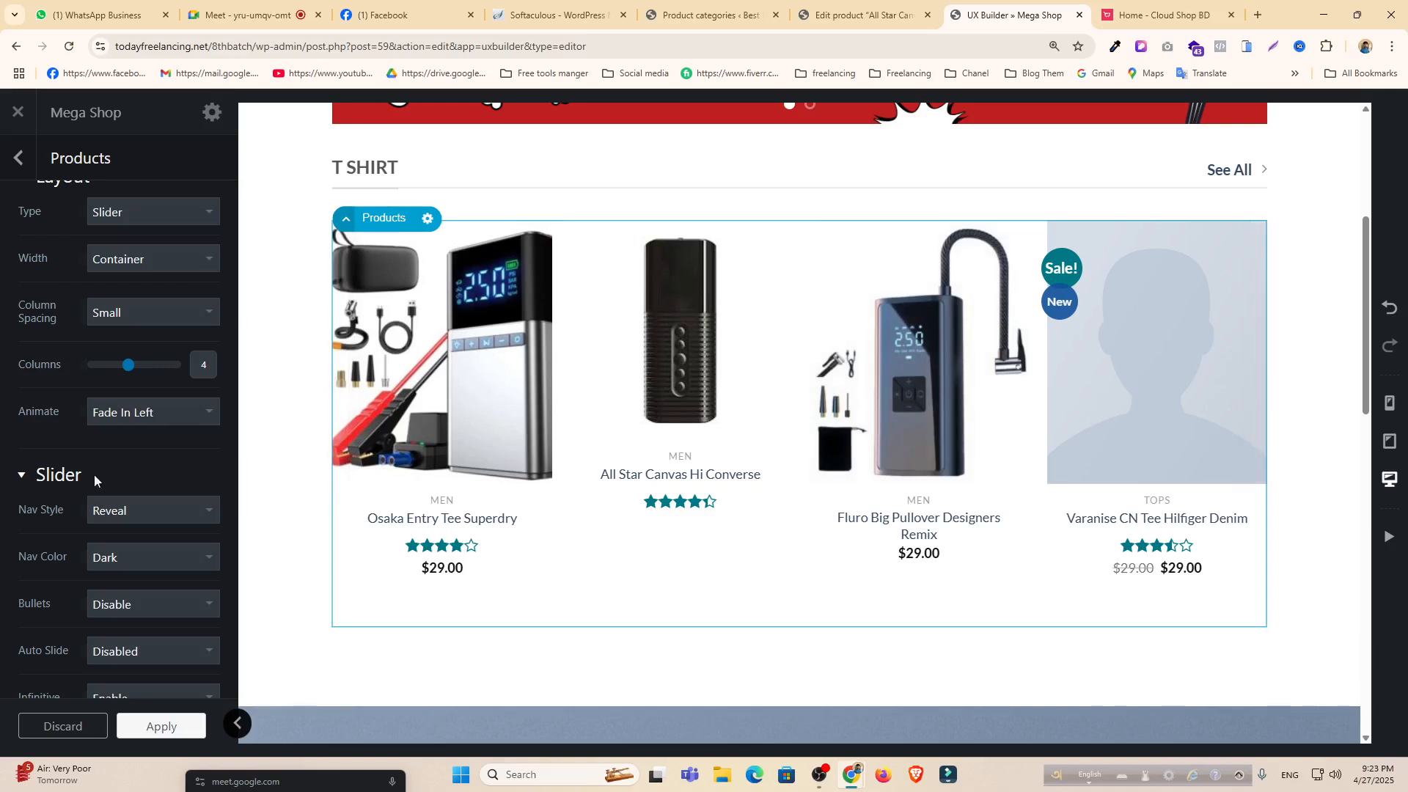
{"action": "left_click", "coordinate": [129, 416]}
{"action": "left_click", "coordinate": [124, 437]}
Try the Circle and Simple navigation styles on the product slider and return it to Reveal.
{"action": "scroll", "coordinate": [143, 464], "scroll_direction": "down", "scroll_amount": 2}
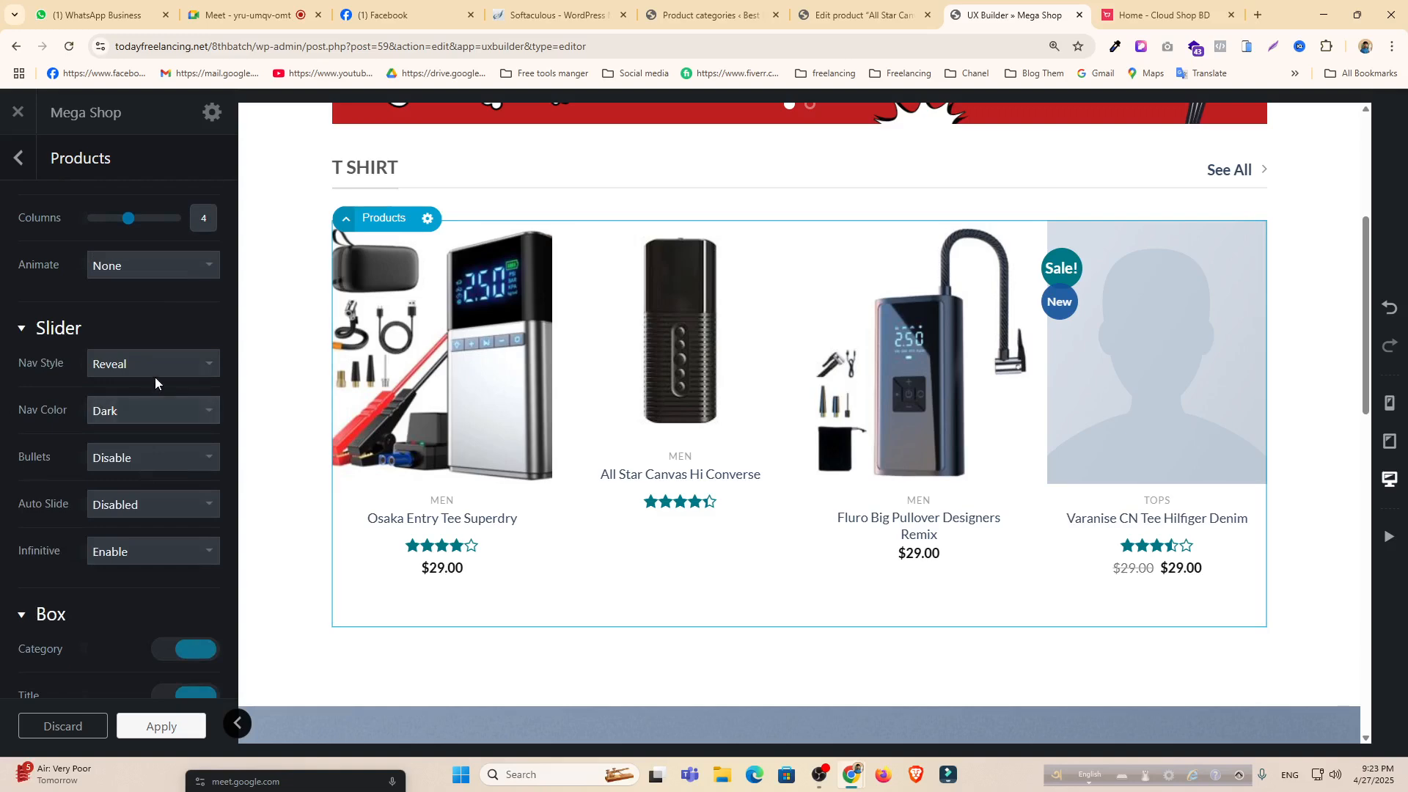
{"action": "left_click", "coordinate": [161, 363]}
{"action": "left_click", "coordinate": [117, 433]}
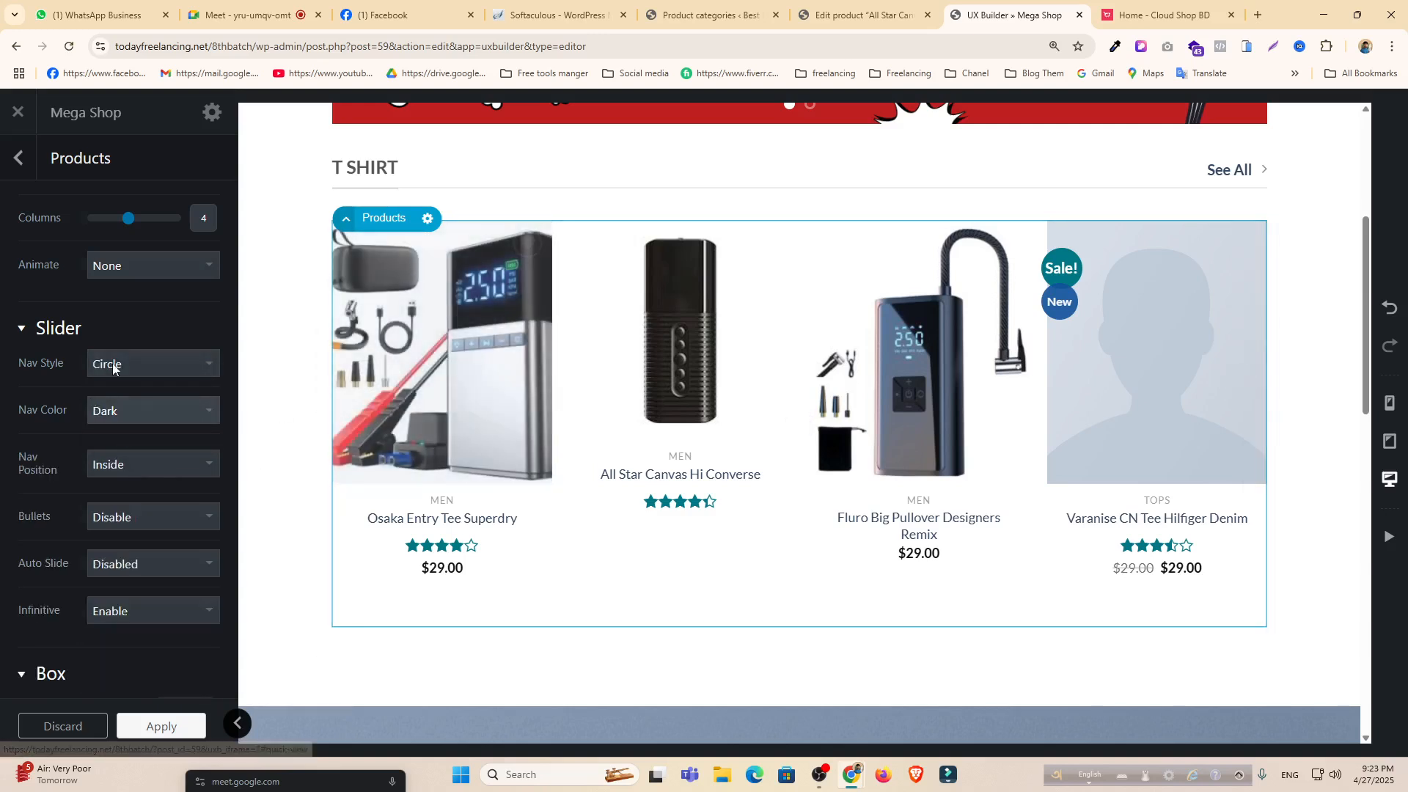
{"action": "left_click", "coordinate": [176, 364]}
{"action": "left_click", "coordinate": [123, 392]}
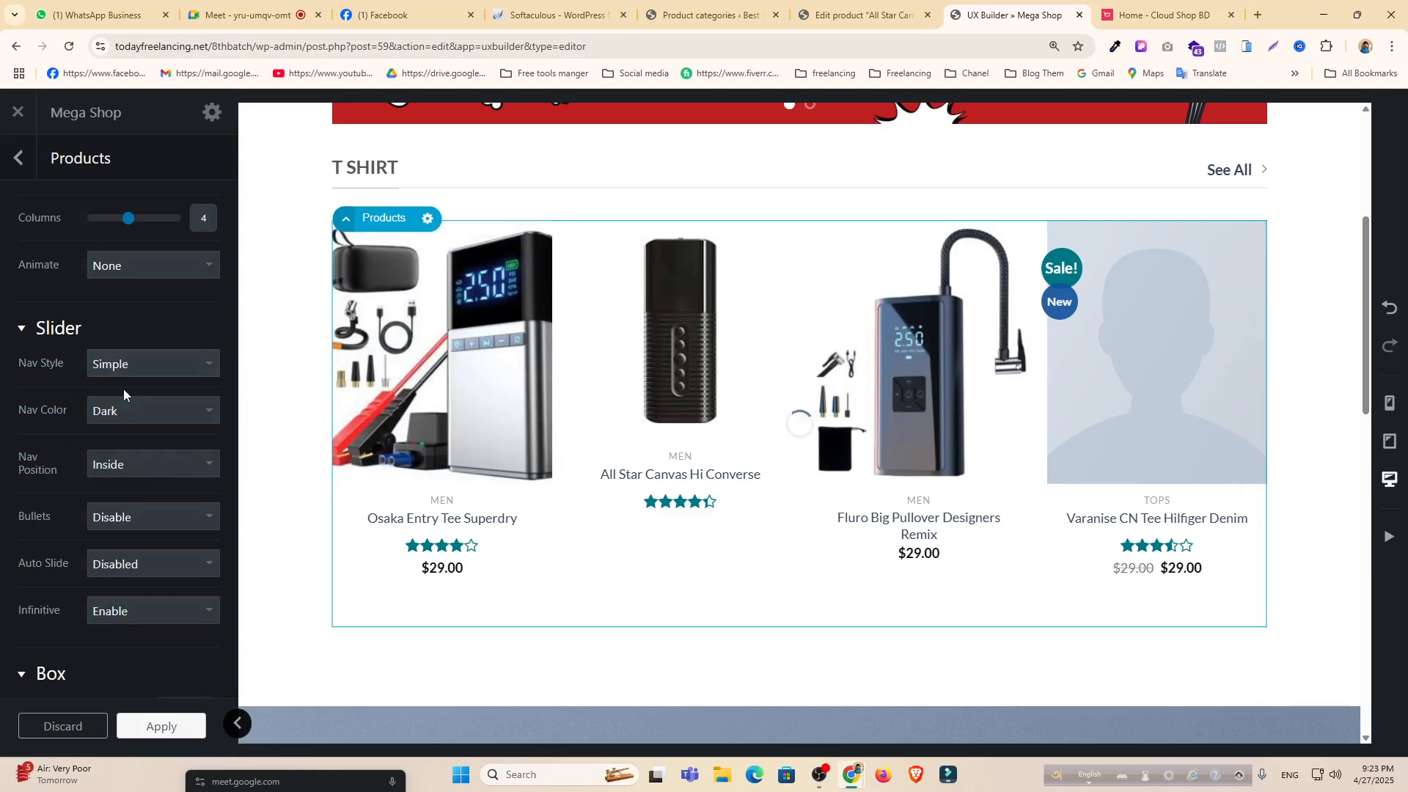
{"action": "left_click", "coordinate": [126, 367]}
{"action": "left_click", "coordinate": [126, 411]}
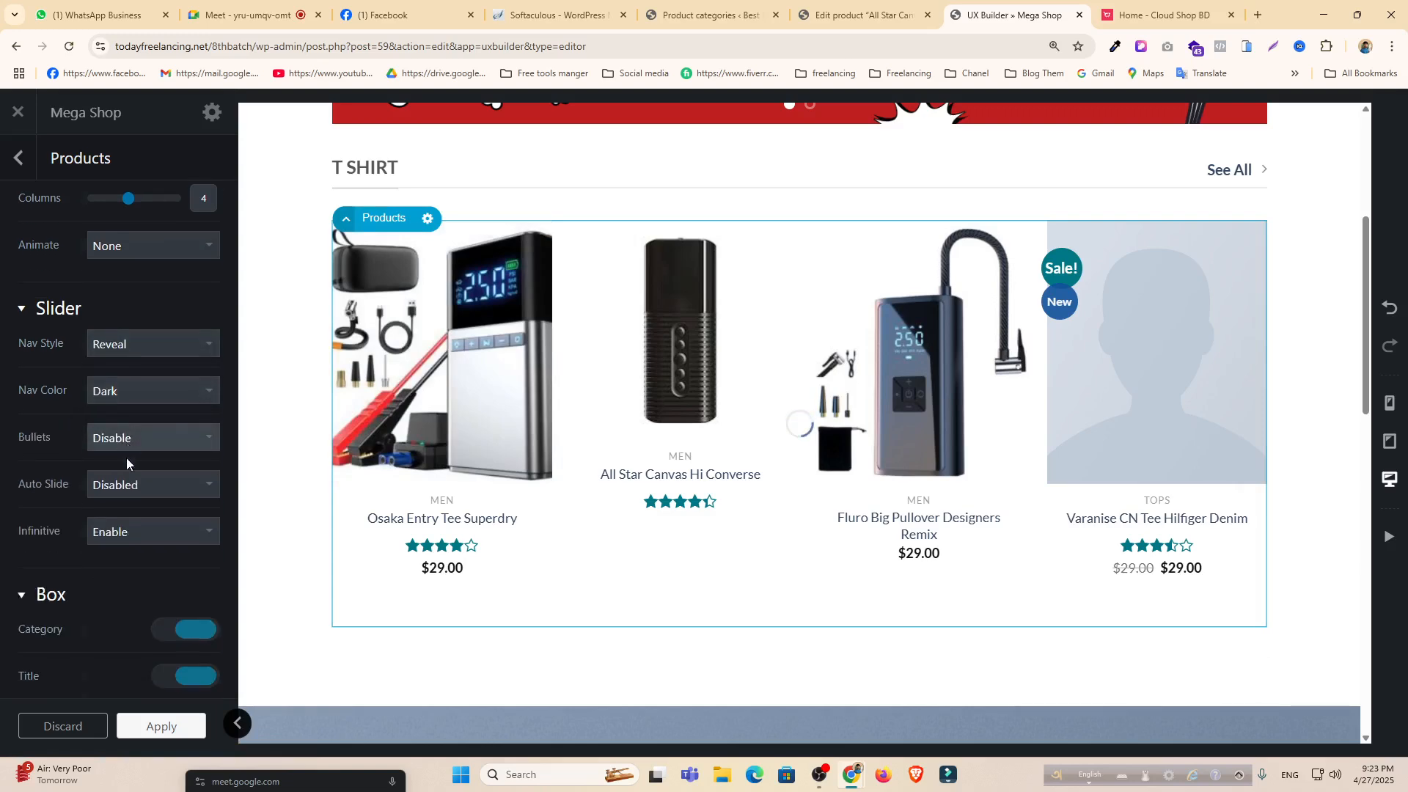
Hide the category and rating in the product boxes while keeping the title switched on.
{"action": "scroll", "coordinate": [126, 458], "scroll_direction": "down", "scroll_amount": 3}
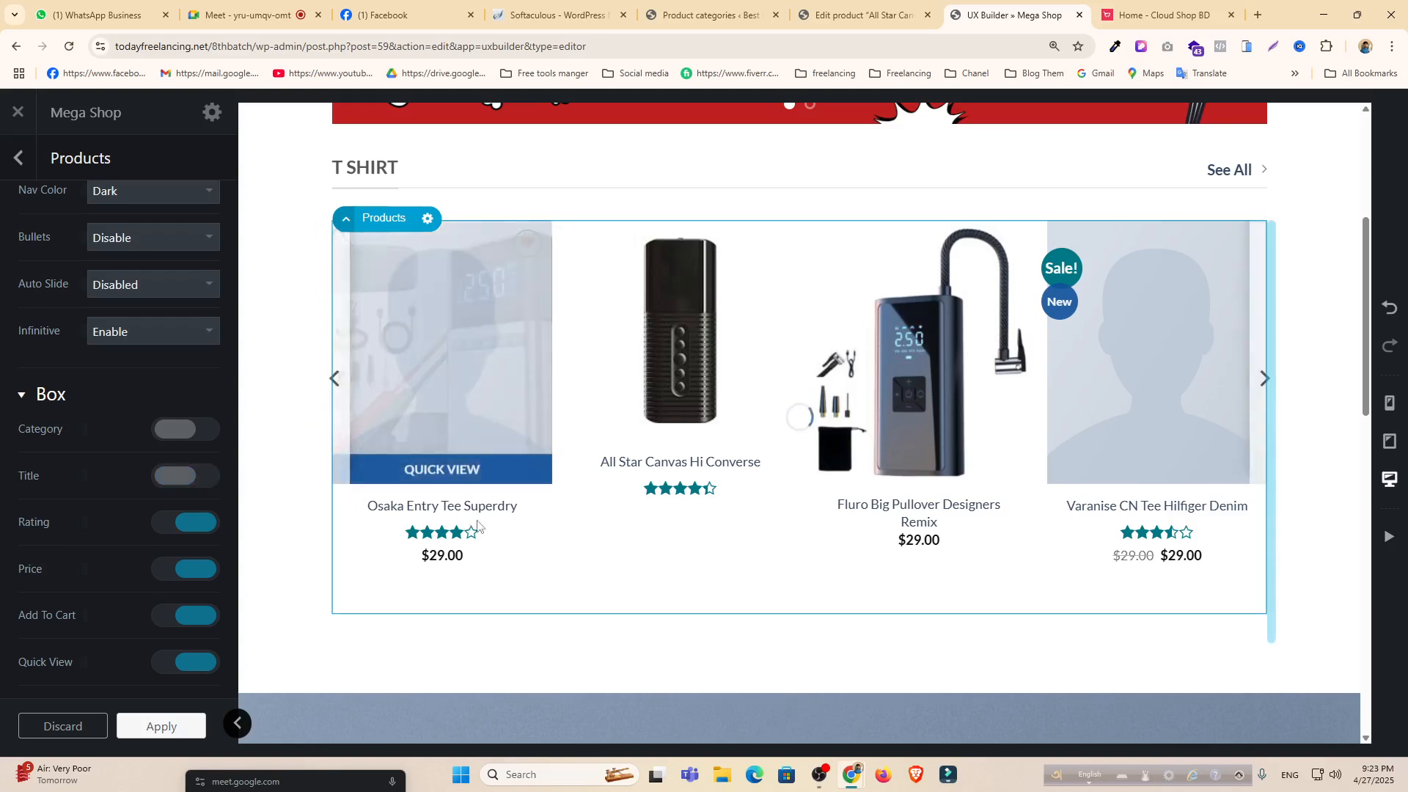
{"action": "left_click", "coordinate": [172, 475]}
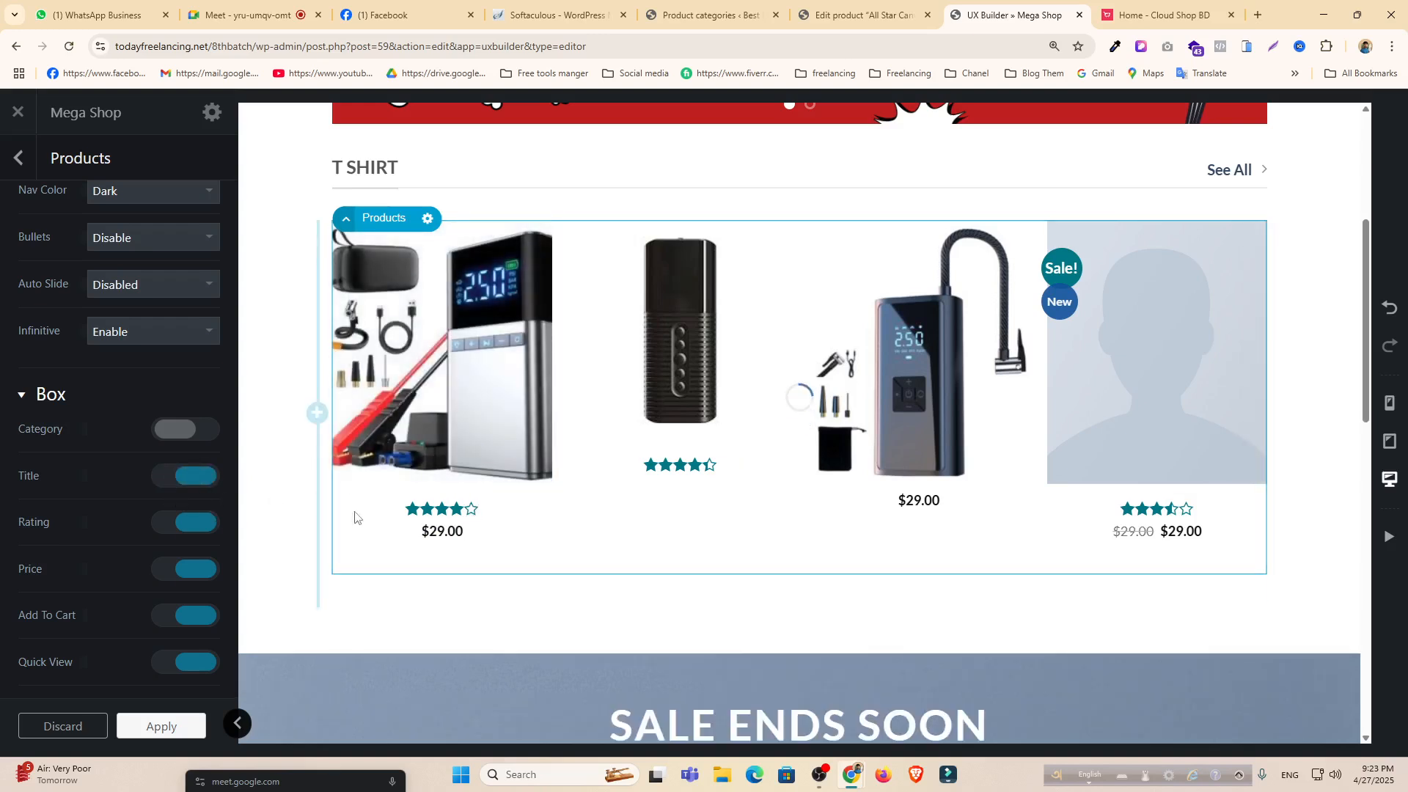
{"action": "left_click", "coordinate": [196, 522]}
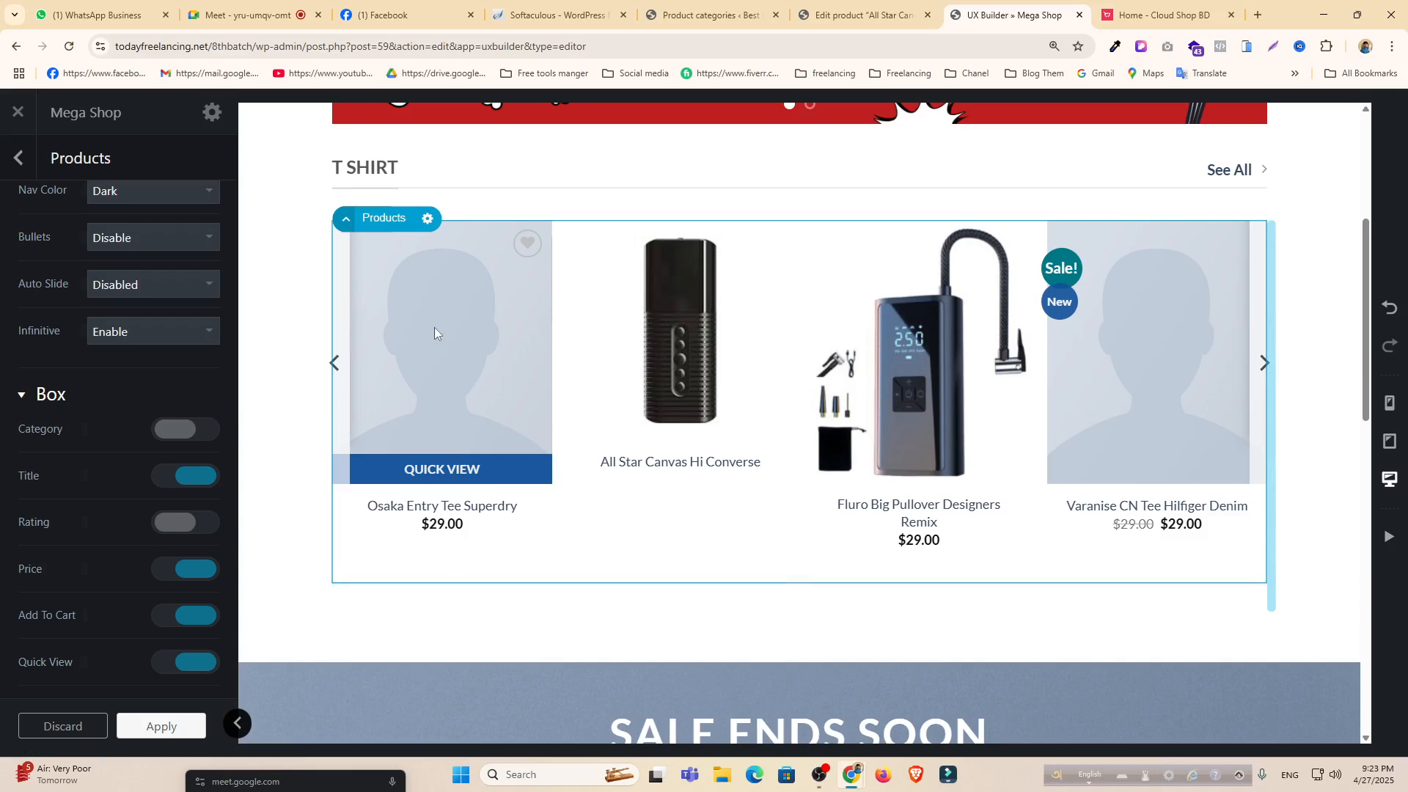
Limit the T Shirt row's products to the Men category and apply the element's changes.
{"action": "scroll", "coordinate": [65, 531], "scroll_direction": "down", "scroll_amount": 2}
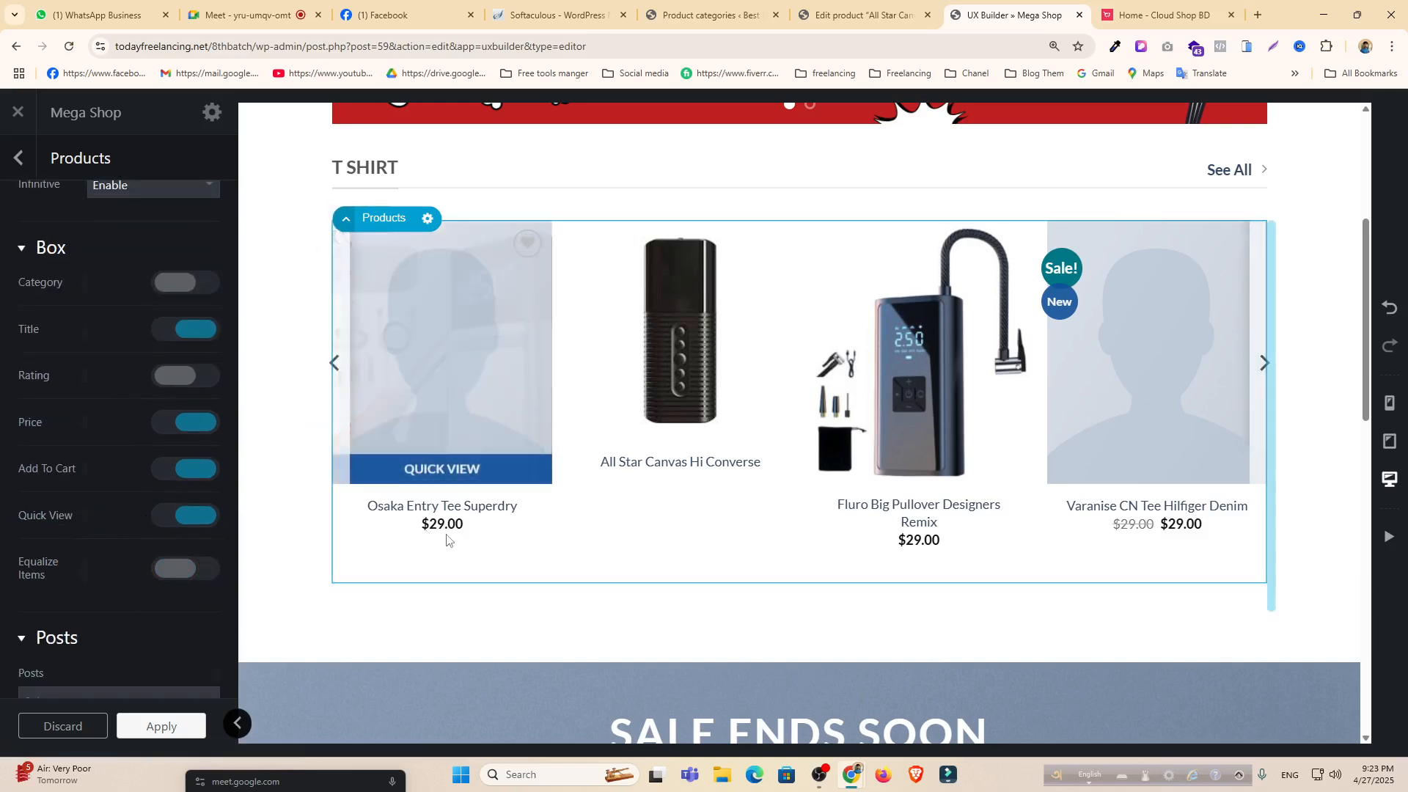
{"action": "scroll", "coordinate": [126, 539], "scroll_direction": "down", "scroll_amount": 3}
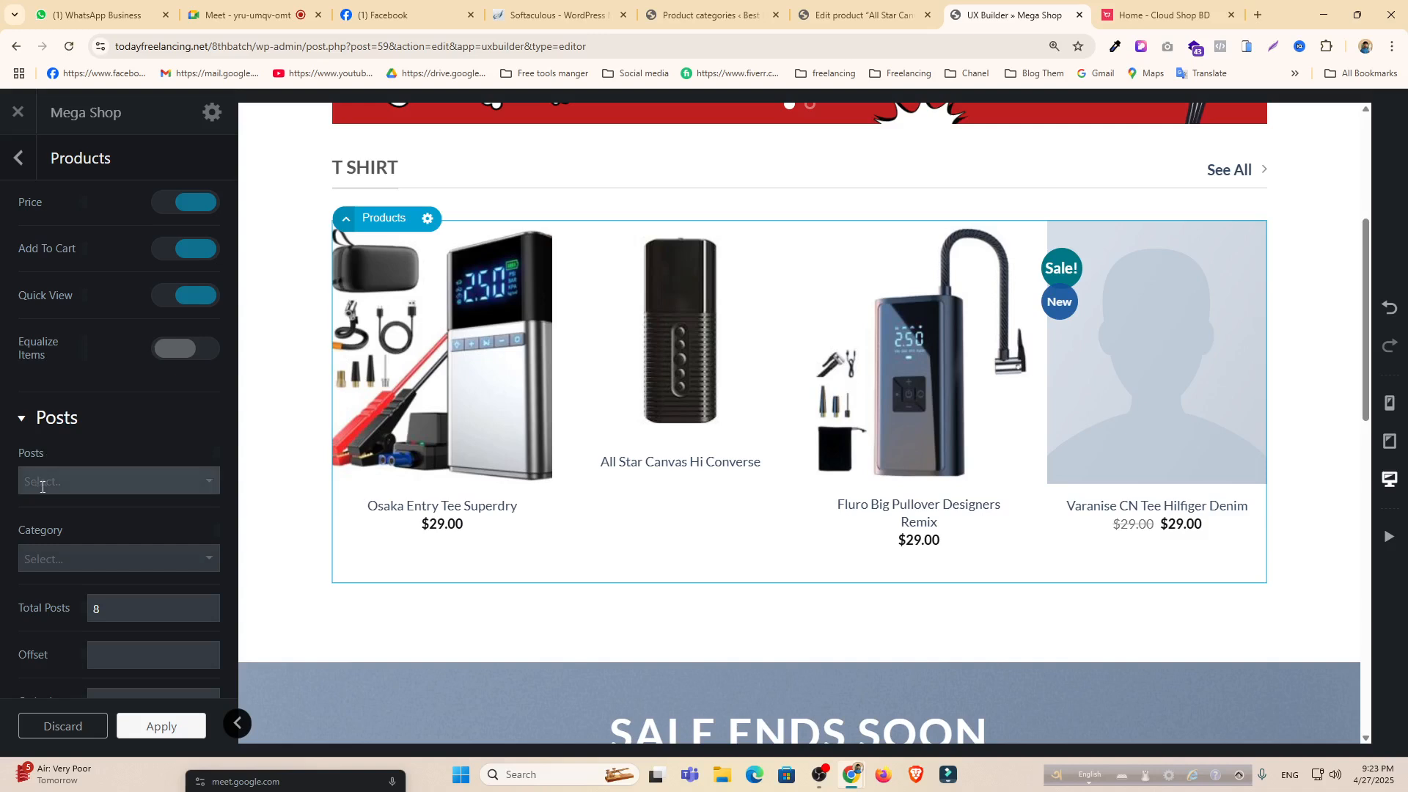
{"action": "left_click", "coordinate": [117, 477]}
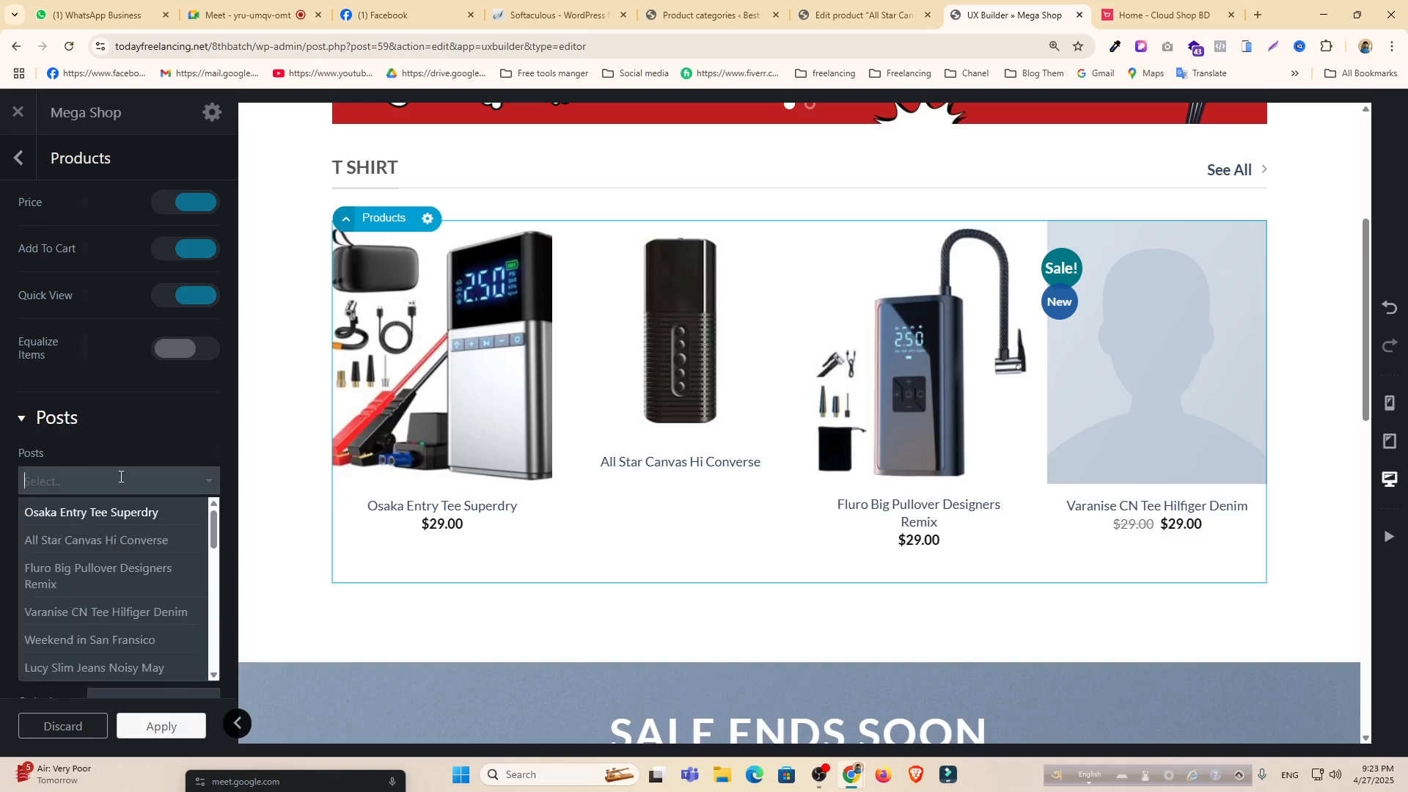
{"action": "left_click", "coordinate": [130, 455]}
{"action": "left_click", "coordinate": [85, 559]}
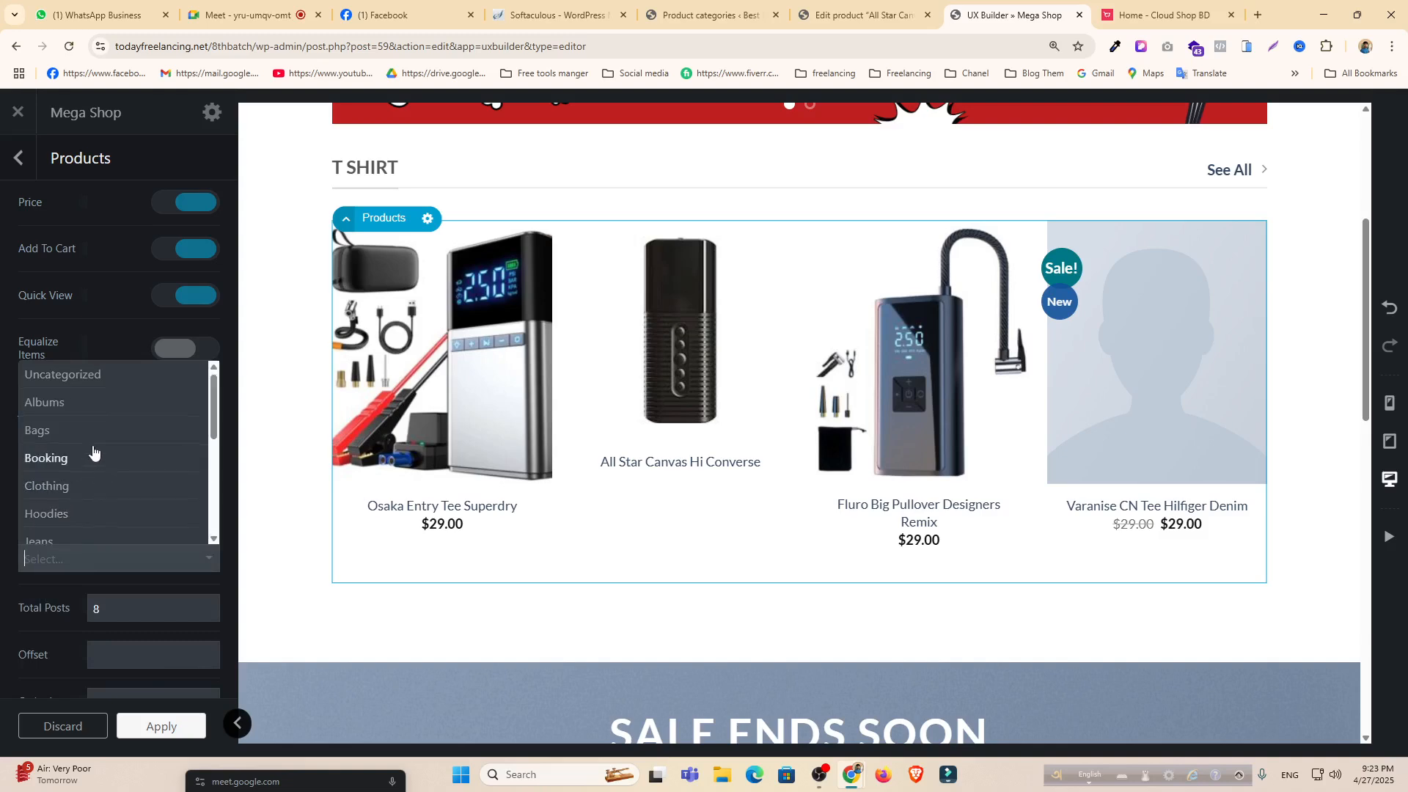
{"action": "scroll", "coordinate": [88, 451], "scroll_direction": "down", "scroll_amount": 2}
{"action": "left_click", "coordinate": [82, 422]}
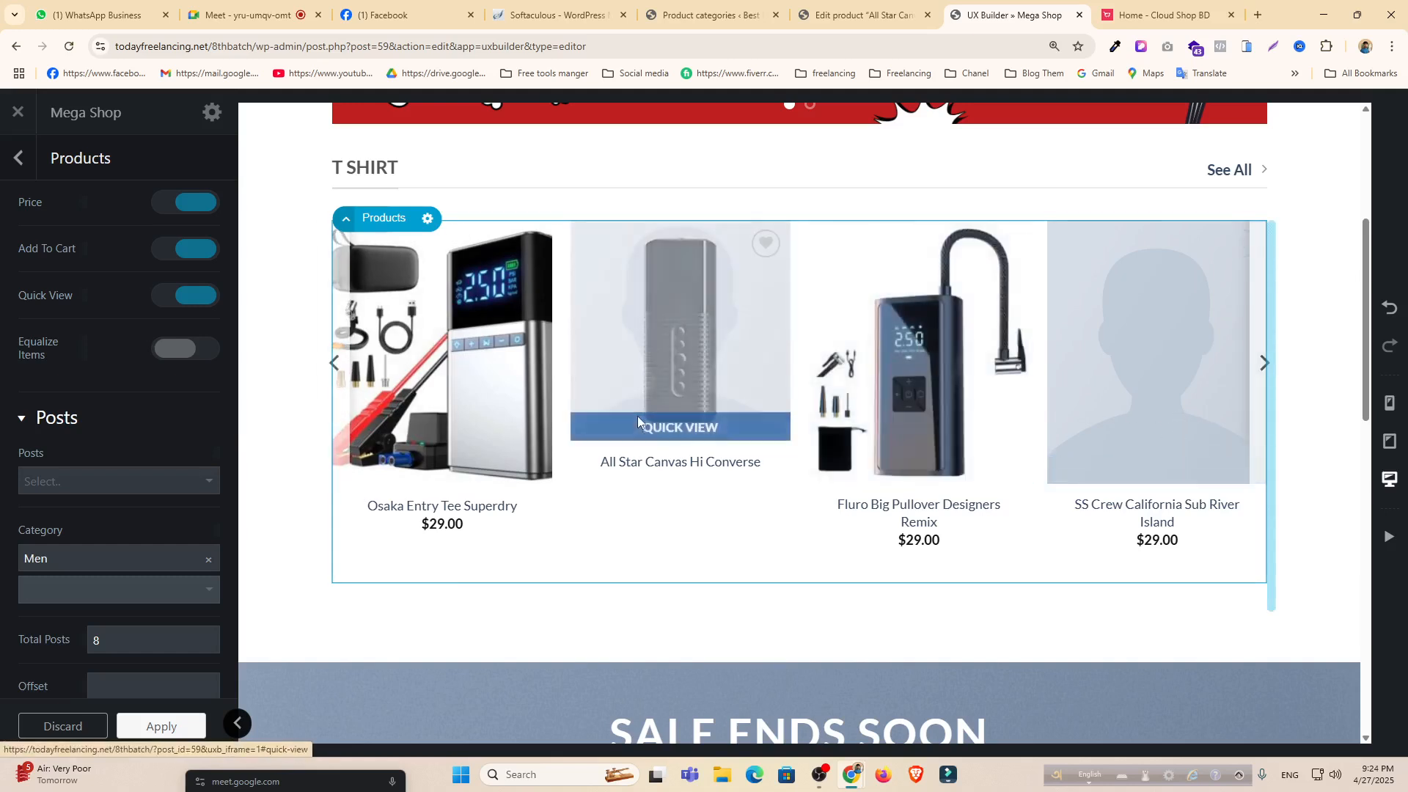
{"action": "left_click", "coordinate": [163, 726]}
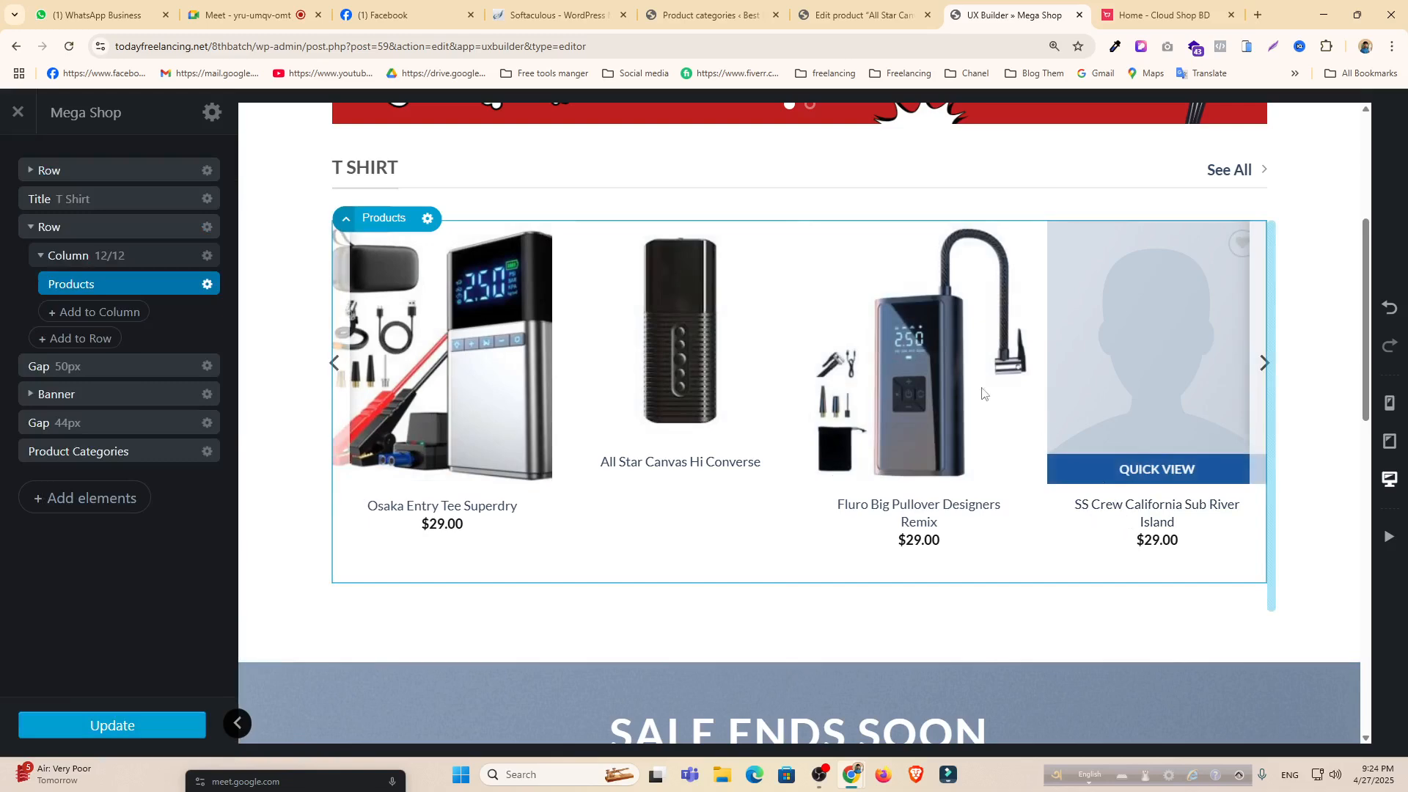
Examine the categories assigned to the items in the All Products list and return to the page builder.
{"action": "left_click", "coordinate": [700, 4]}
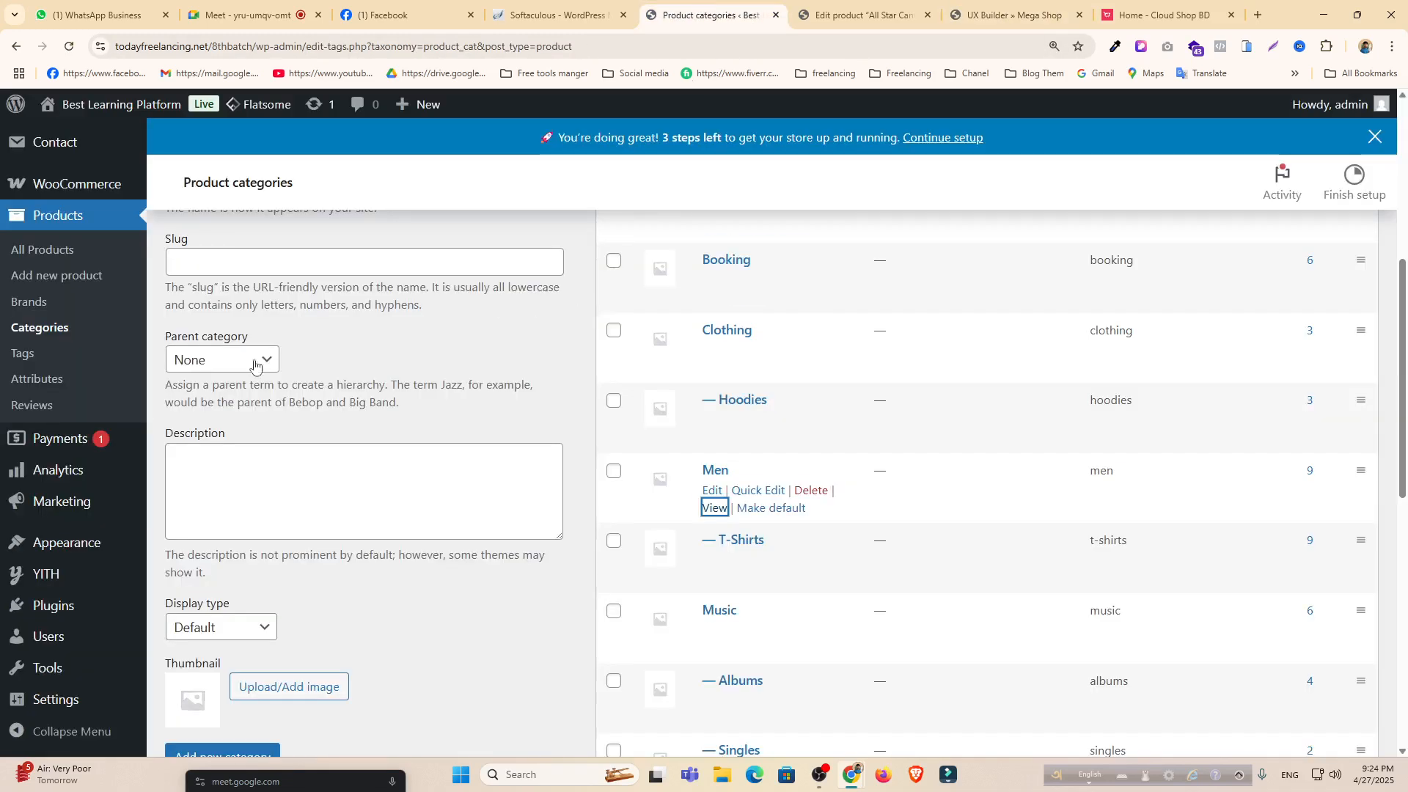
{"action": "key", "text": "ctrl+Tab"}
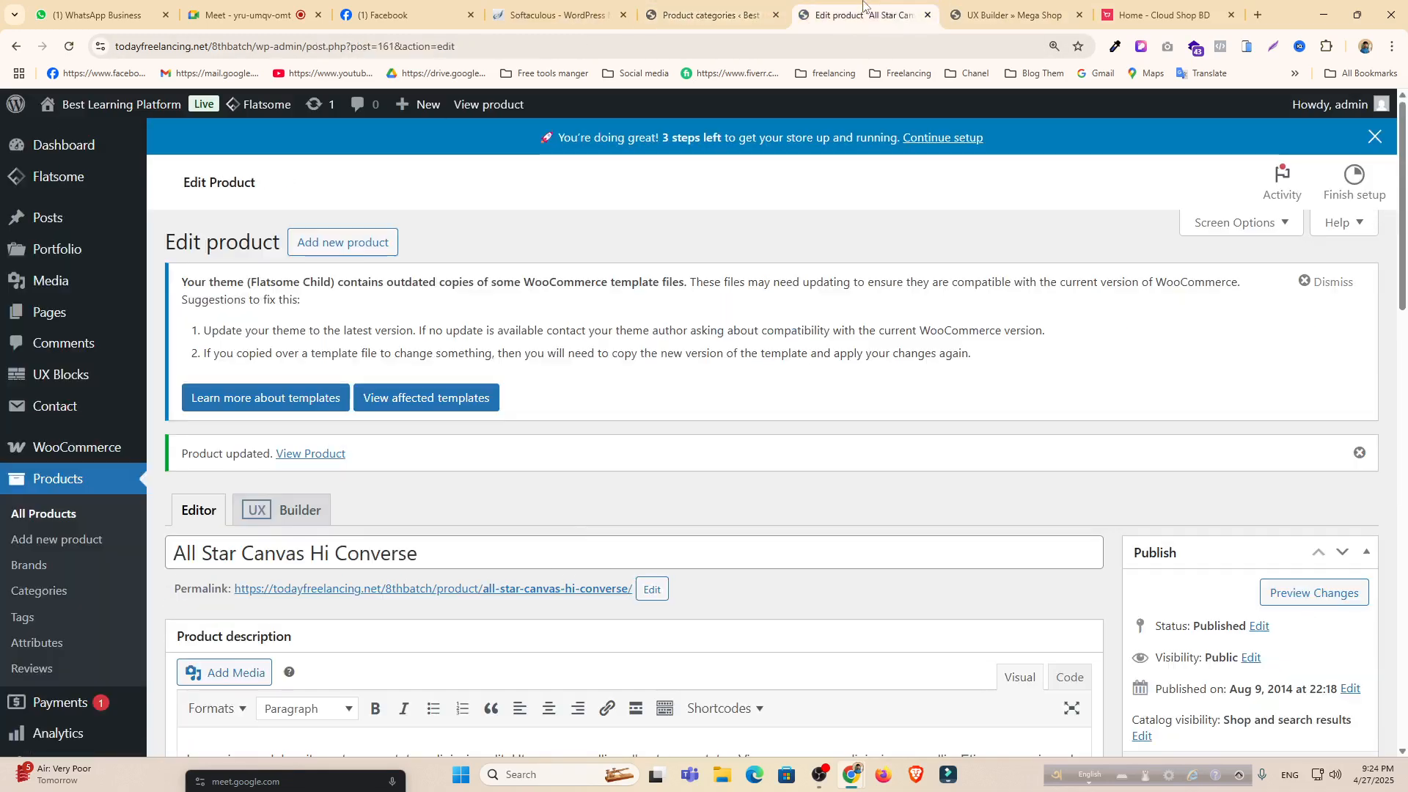
{"action": "left_click", "coordinate": [34, 513]}
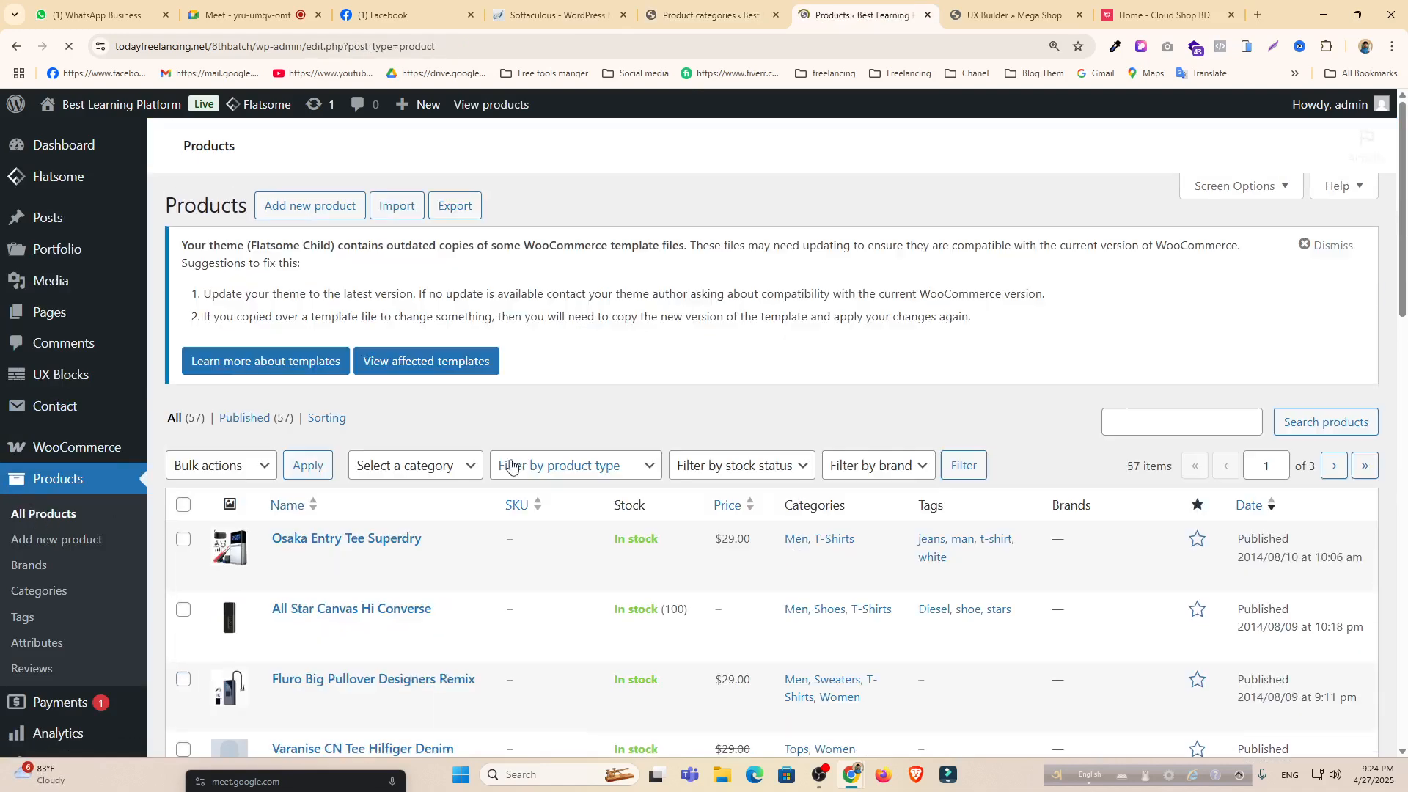
{"action": "scroll", "coordinate": [581, 442], "scroll_direction": "down", "scroll_amount": 3}
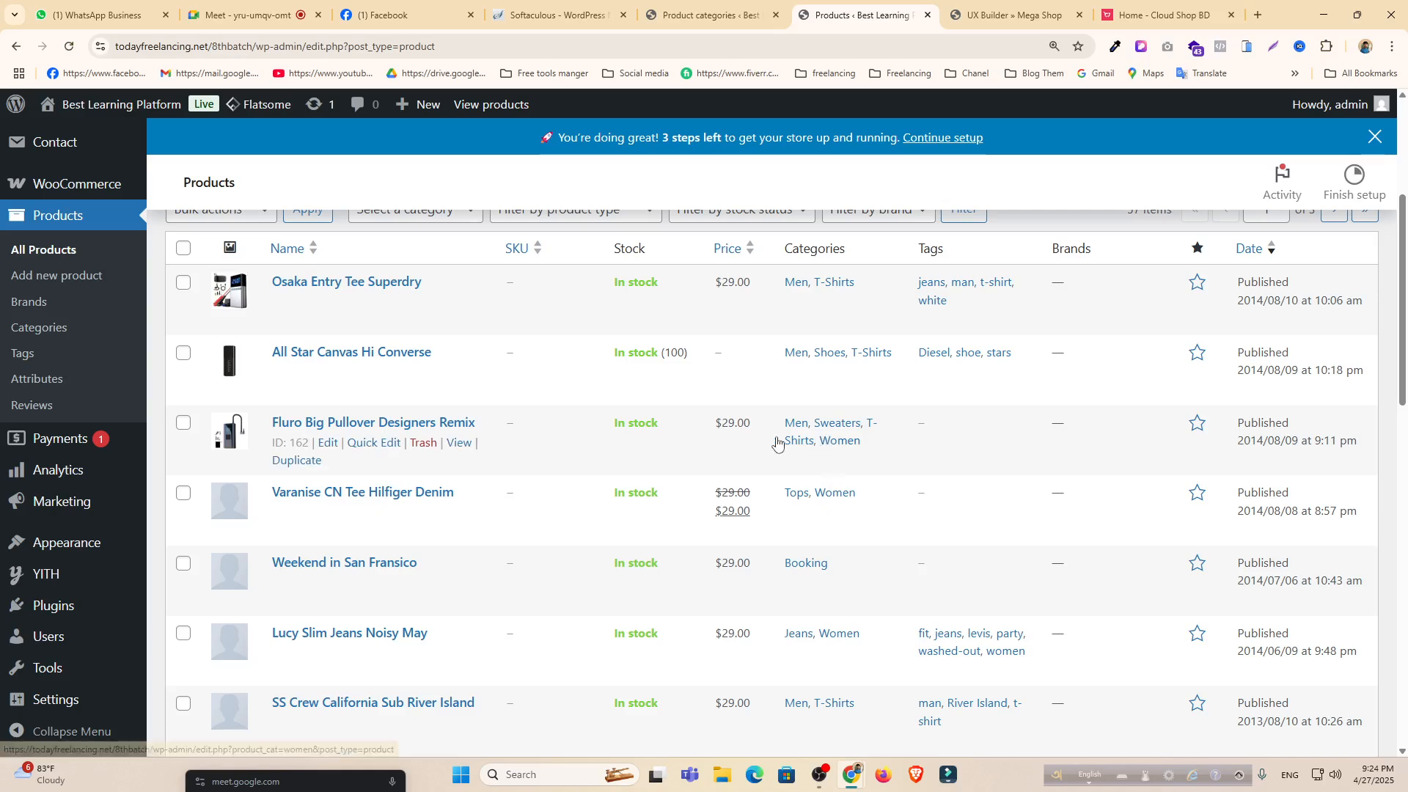
{"action": "scroll", "coordinate": [813, 612], "scroll_direction": "down", "scroll_amount": 2}
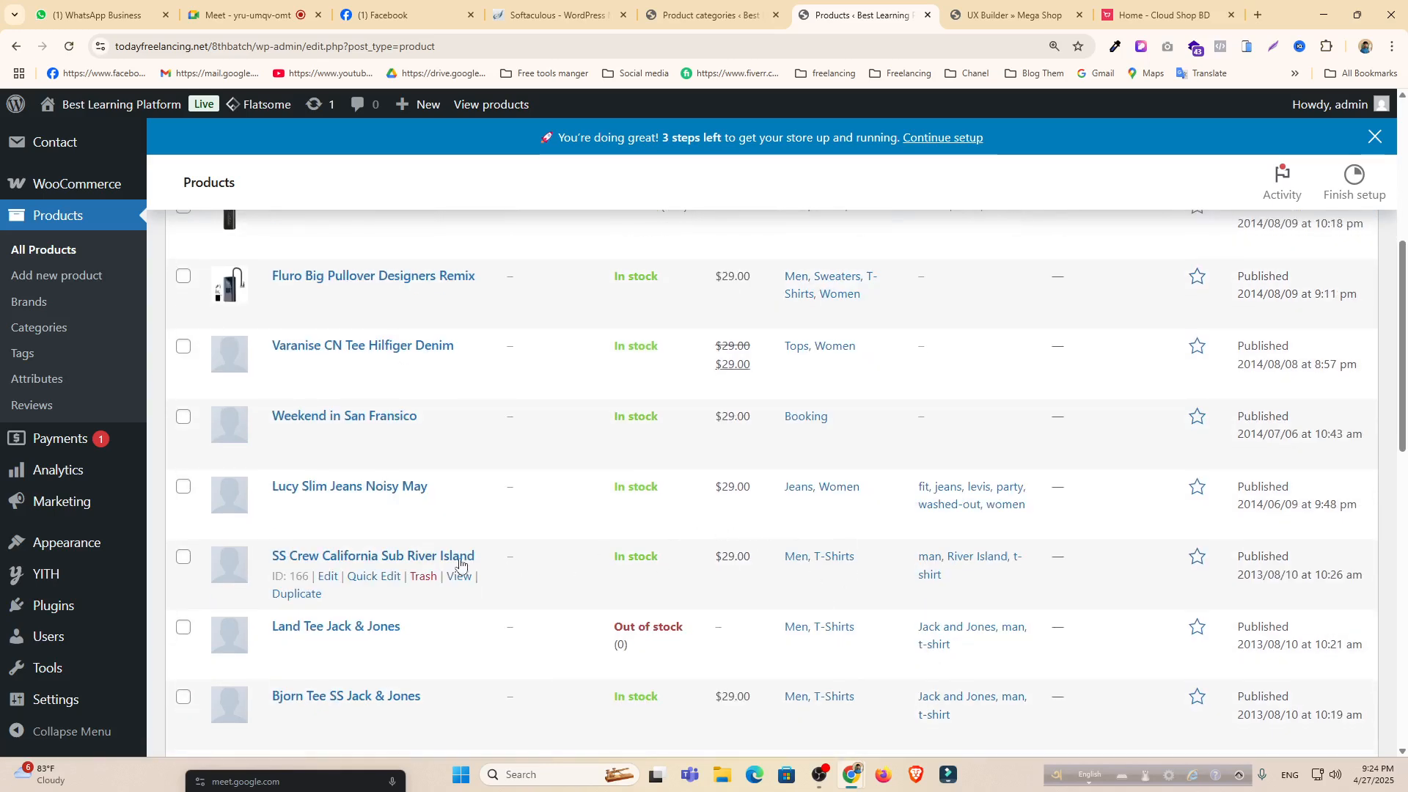
{"action": "left_click", "coordinate": [978, 3]}
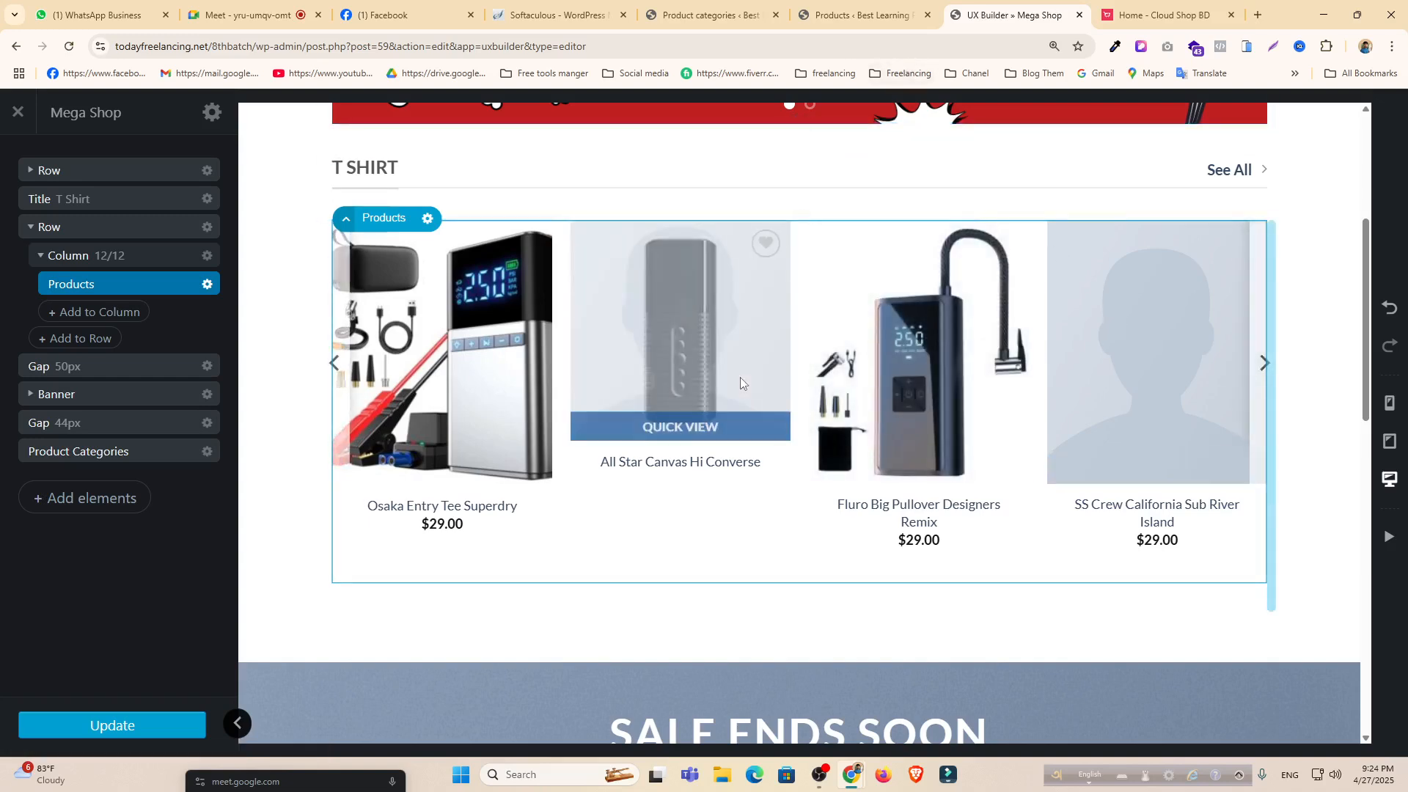
Check the section below the product row on the Cloud Shop BD reference home page and return to the page builder.
{"action": "left_click", "coordinate": [1109, 7]}
{"action": "scroll", "coordinate": [682, 408], "scroll_direction": "down", "scroll_amount": 5}
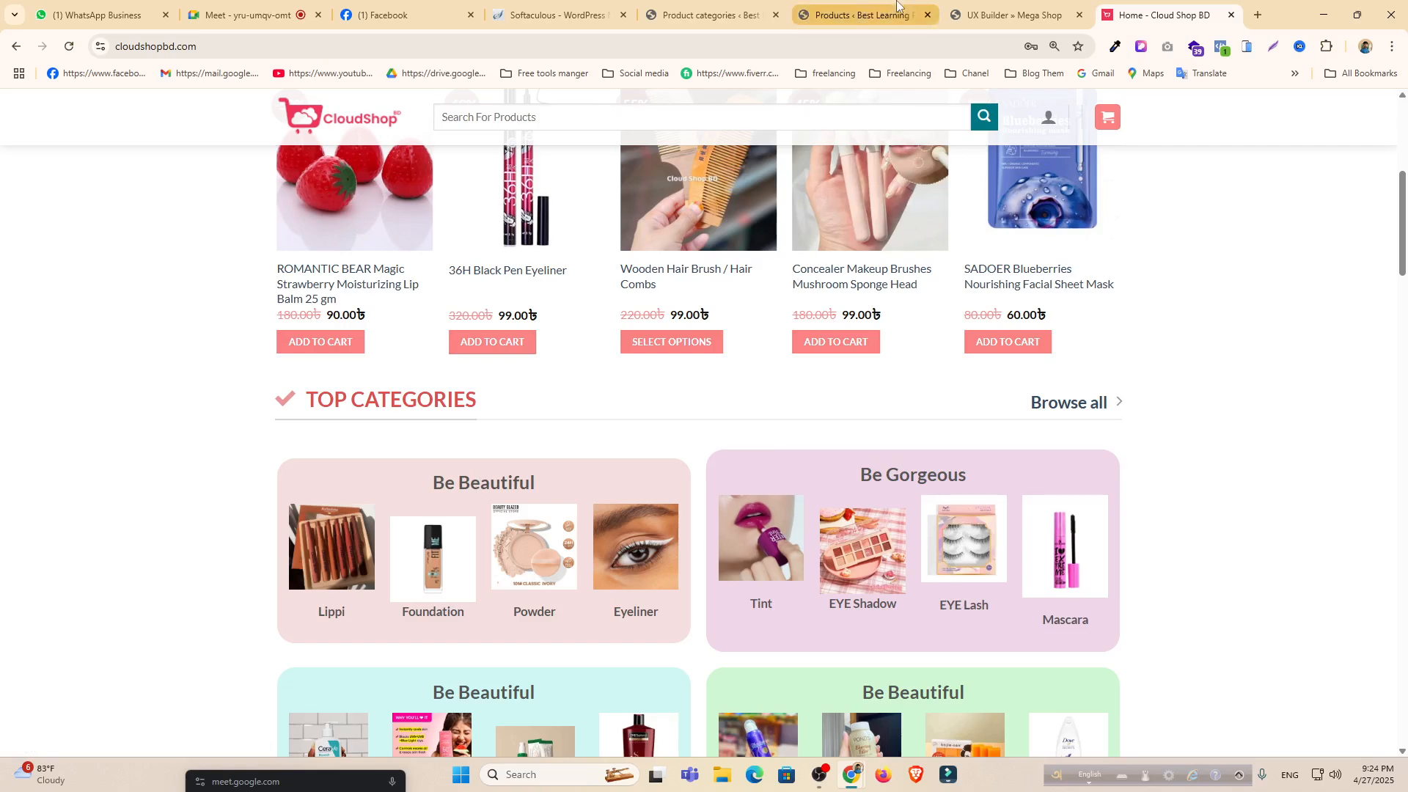
{"action": "left_click", "coordinate": [857, 15]}
{"action": "left_click", "coordinate": [1028, 6]}
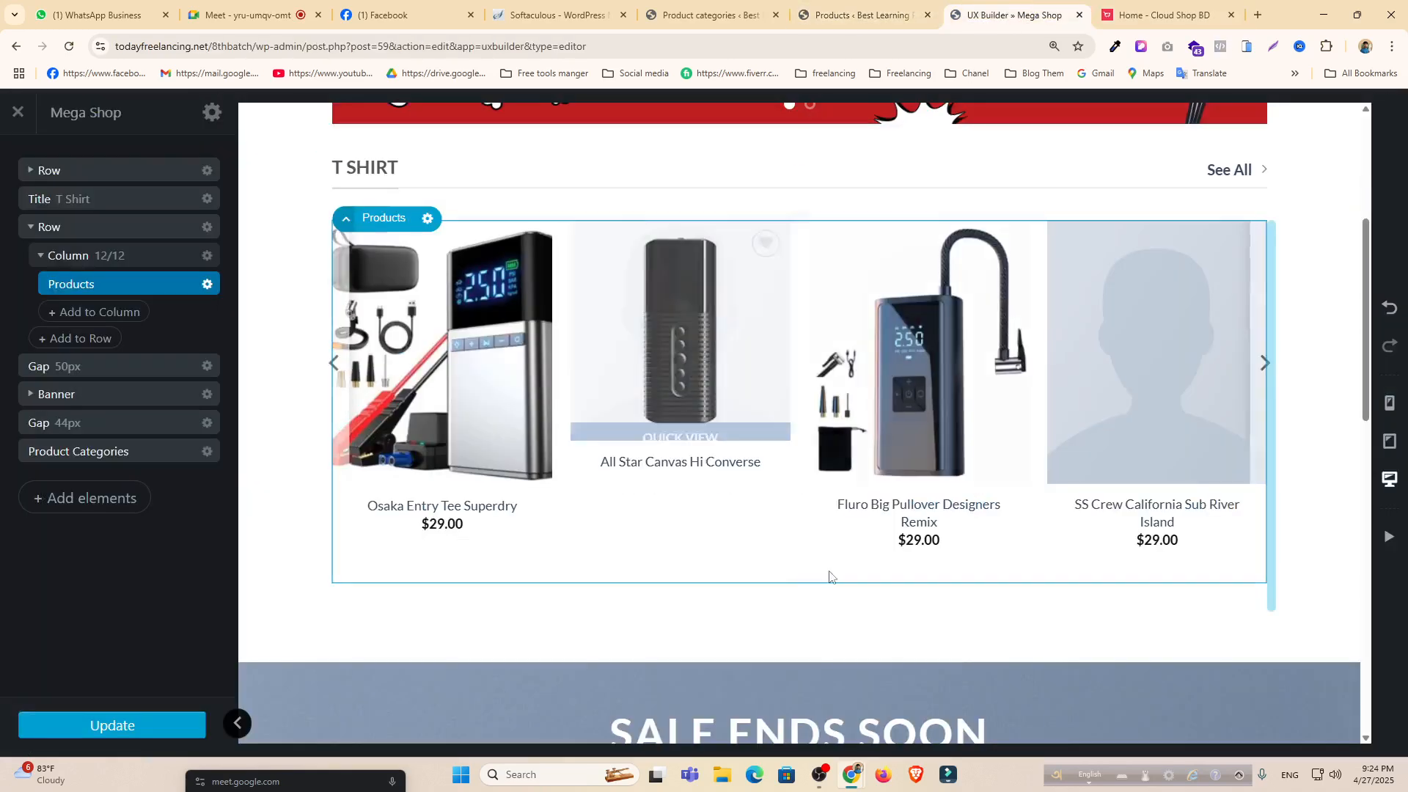
Insert a row with the 2 Columns preset directly below the T Shirt products.
{"action": "left_click", "coordinate": [798, 583]}
{"action": "scroll", "coordinate": [770, 578], "scroll_direction": "down", "scroll_amount": 2}
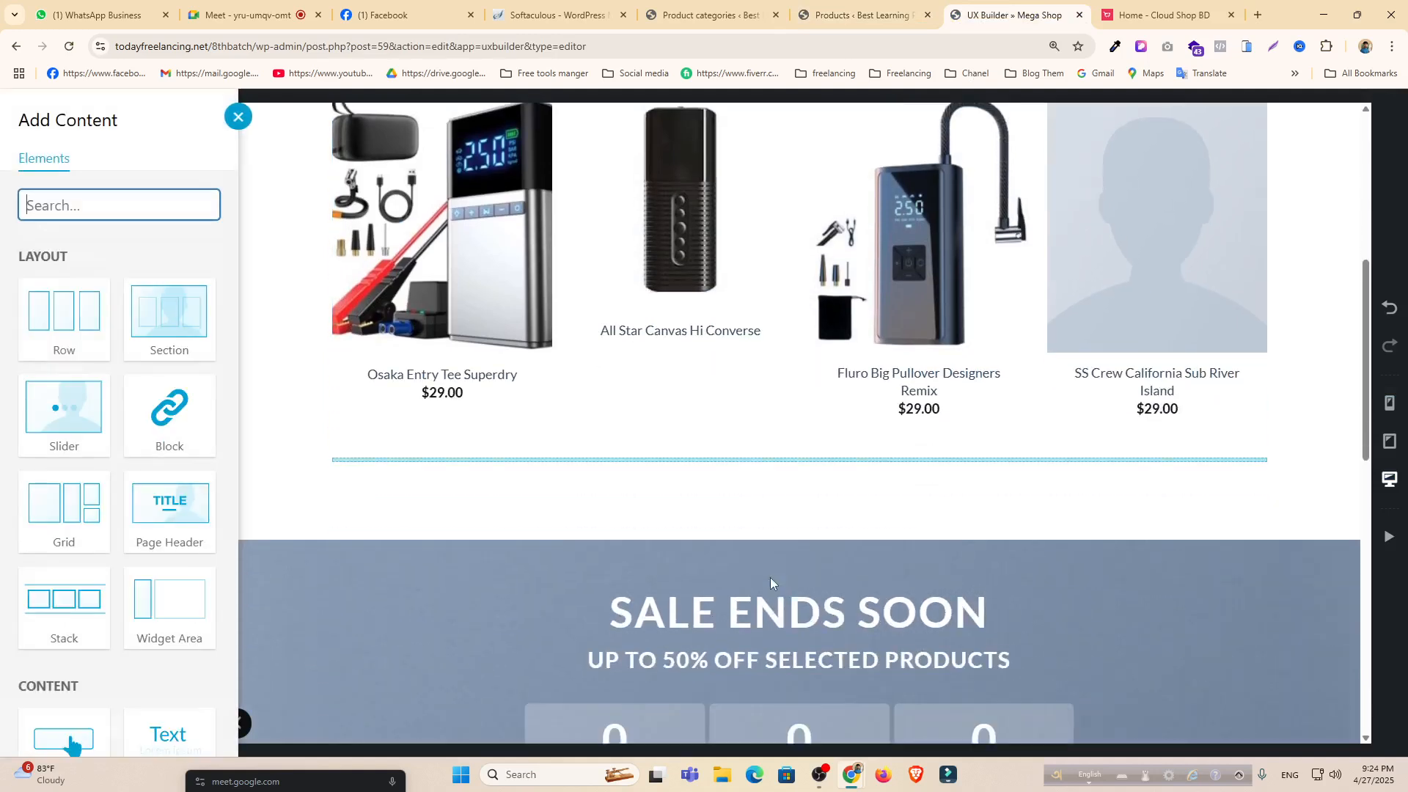
{"action": "left_click", "coordinate": [60, 311]}
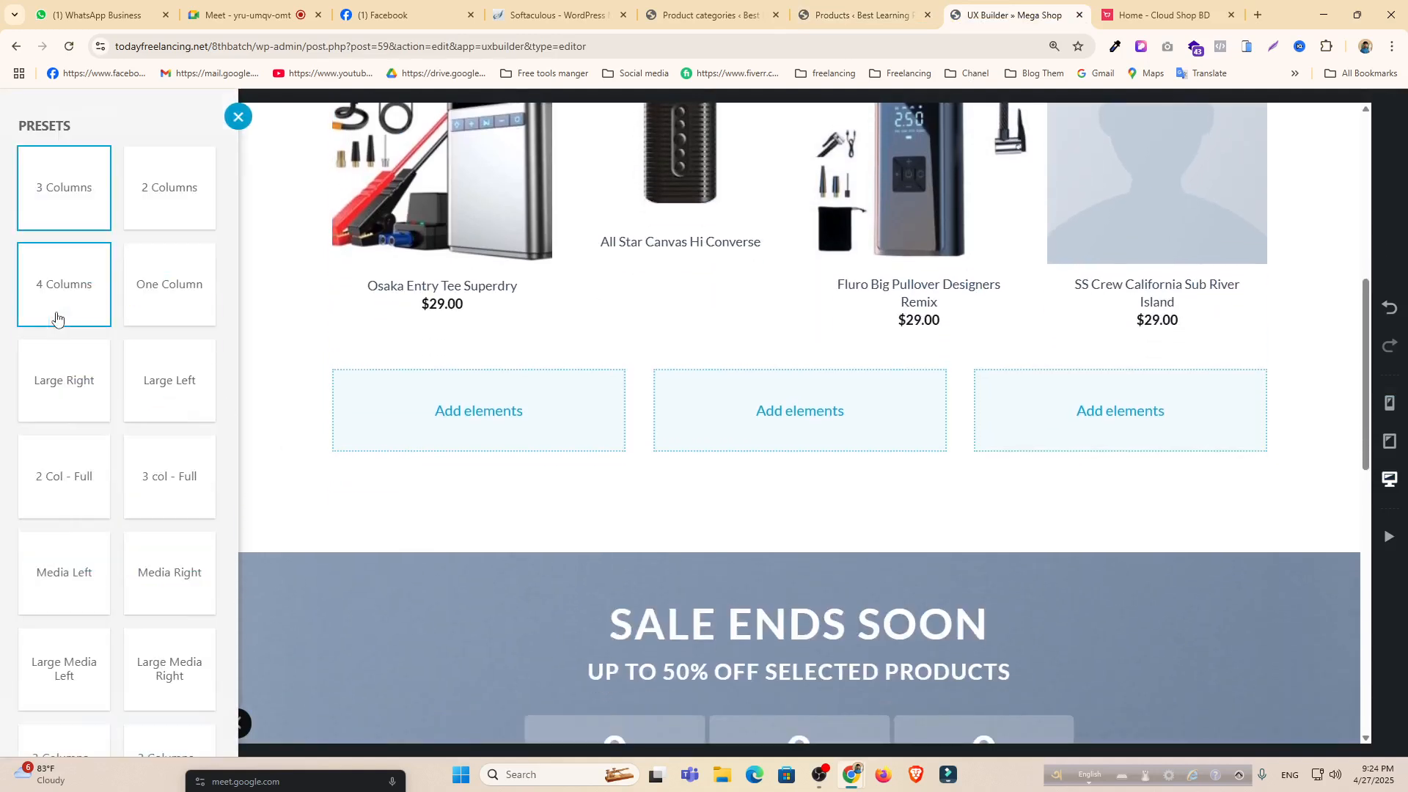
{"action": "left_click", "coordinate": [176, 192]}
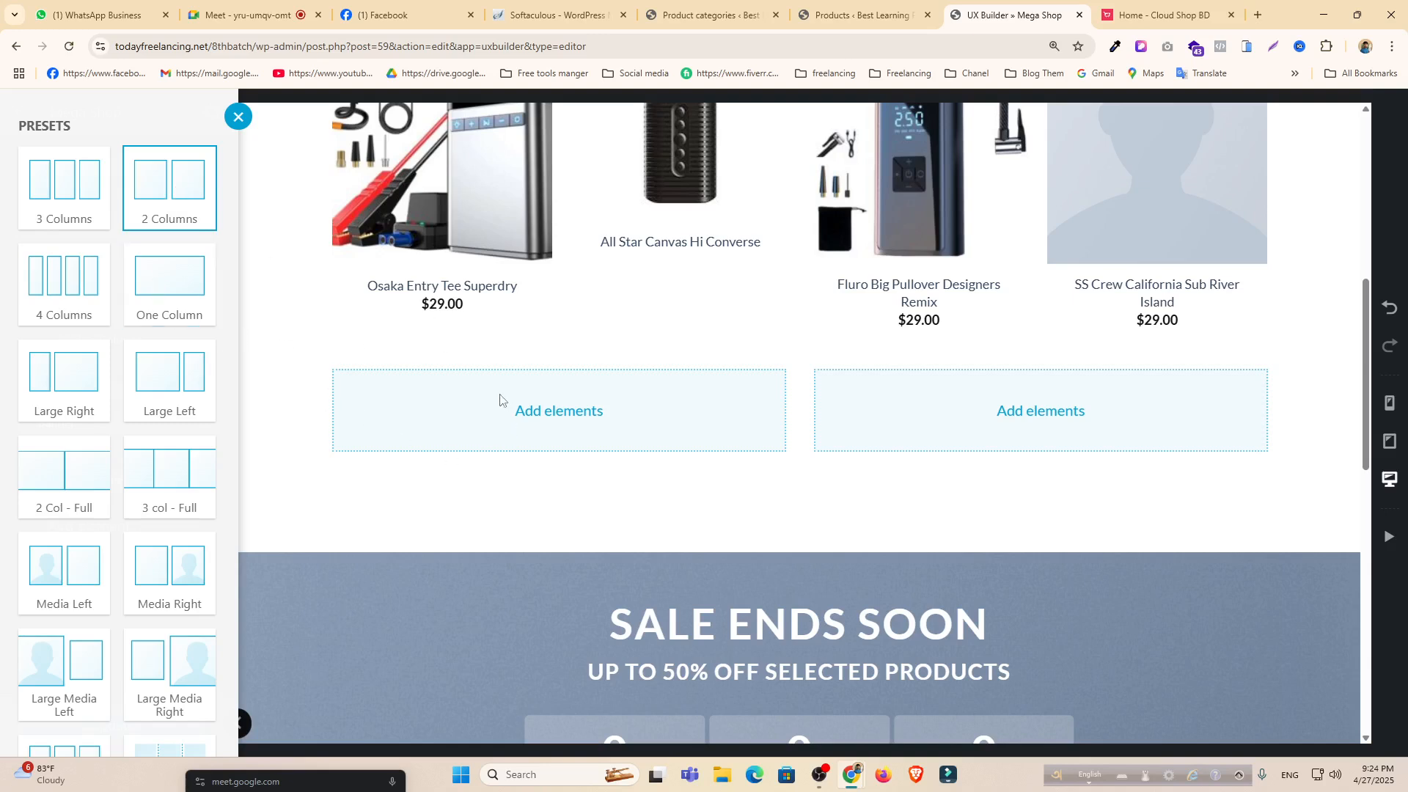
Open the options of the first column in the new two-column row and give it a light pink background, rgb(255, 223, 223).
{"action": "left_click", "coordinate": [519, 434]}
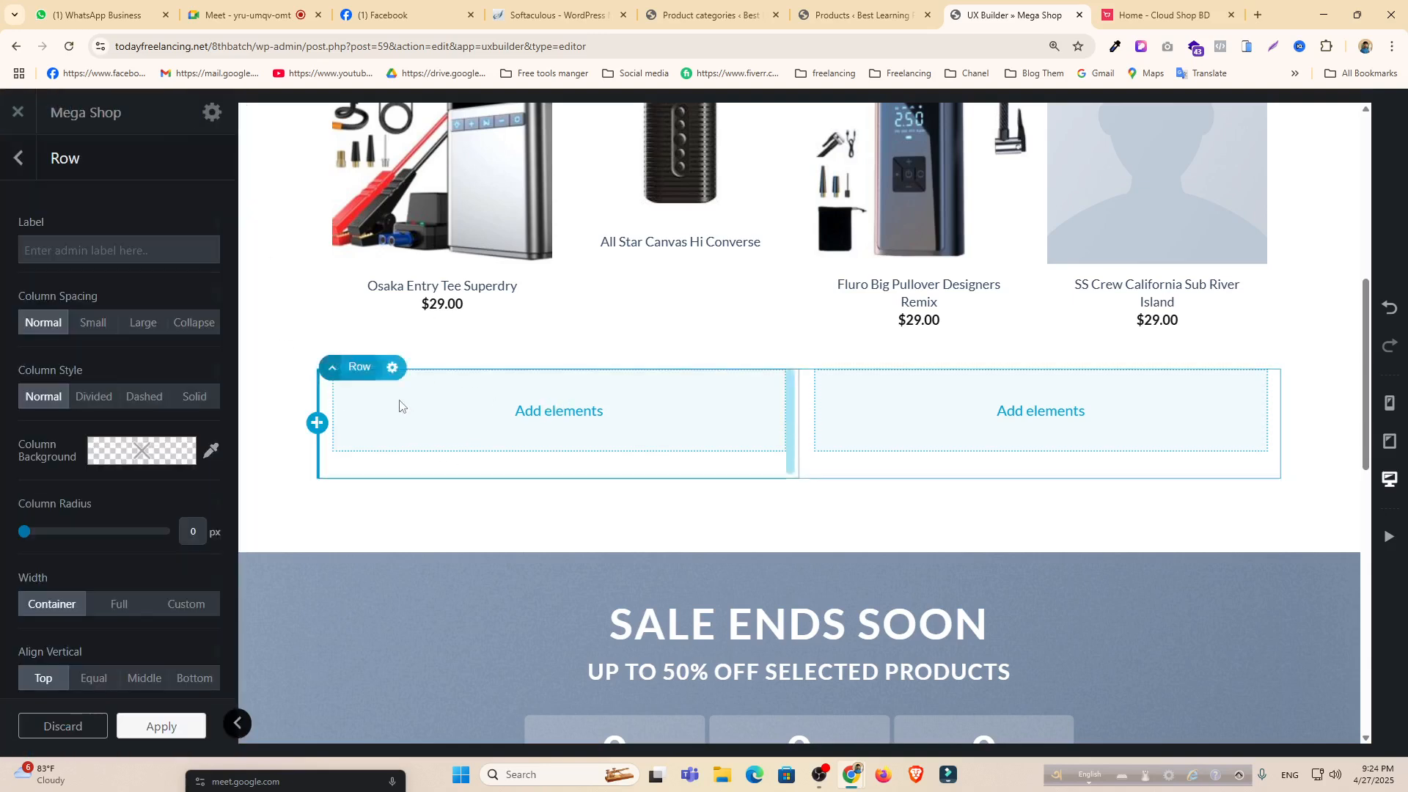
{"action": "left_click", "coordinate": [24, 166]}
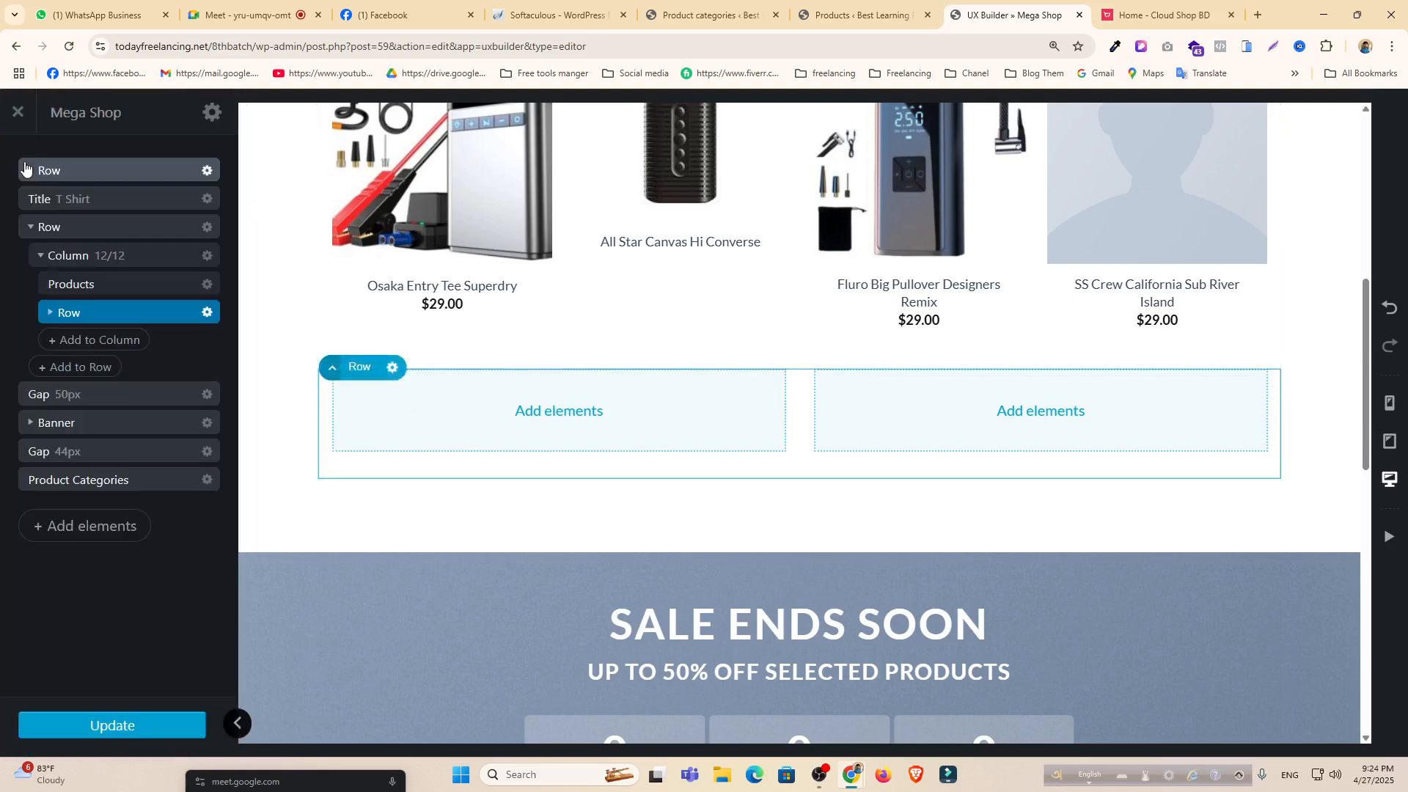
{"action": "left_click", "coordinate": [52, 313]}
{"action": "left_click", "coordinate": [205, 341]}
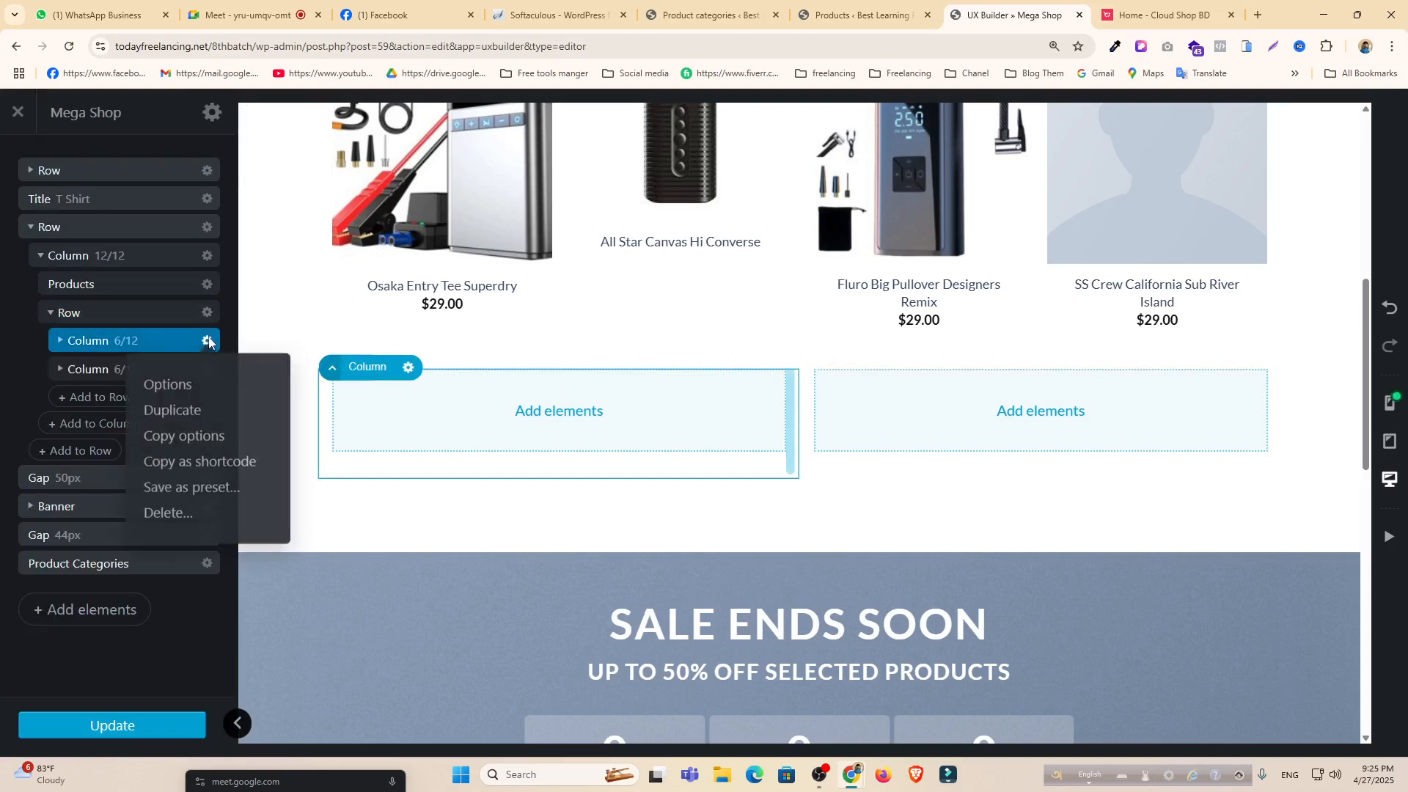
{"action": "left_click", "coordinate": [172, 388]}
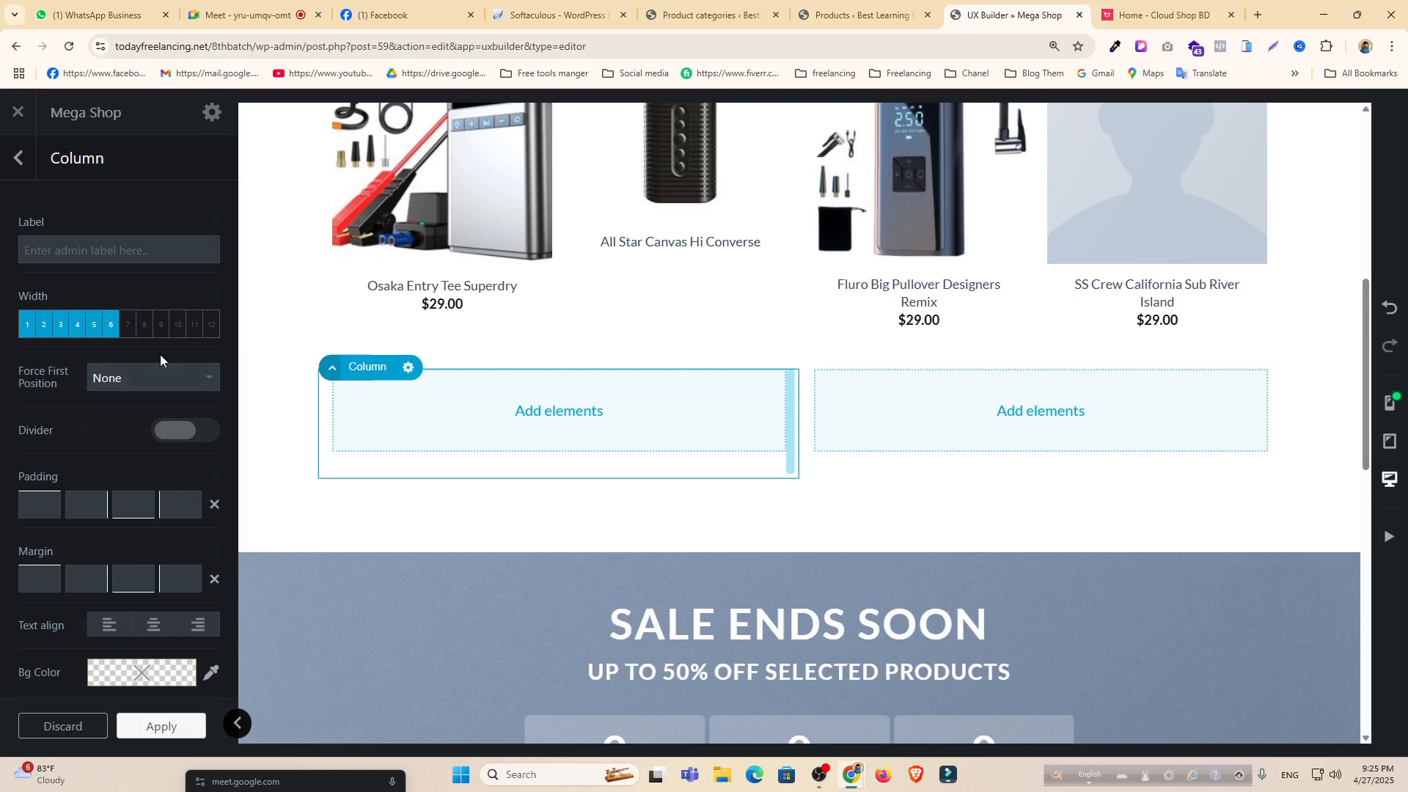
{"action": "scroll", "coordinate": [160, 355], "scroll_direction": "down", "scroll_amount": 2}
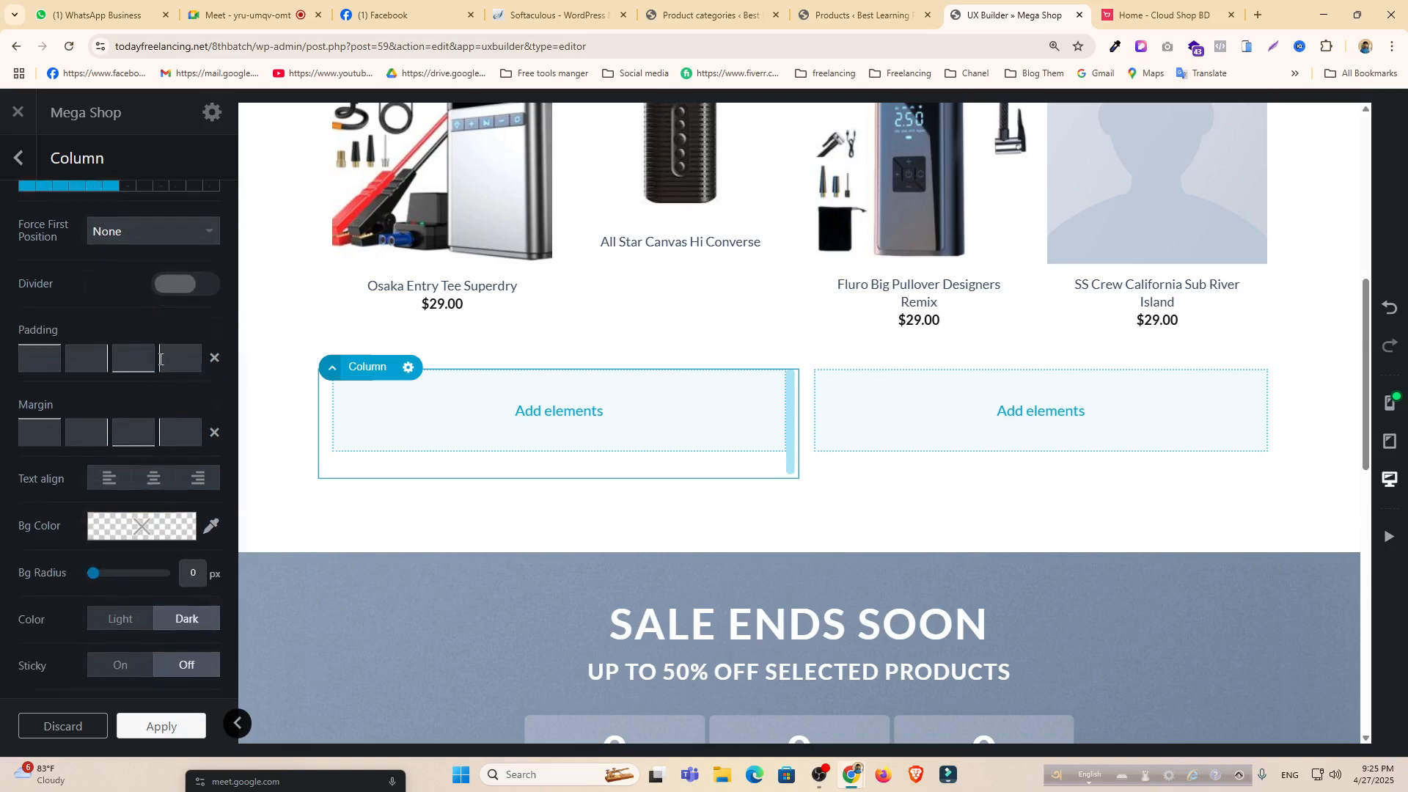
{"action": "left_click", "coordinate": [150, 528]}
{"action": "left_click", "coordinate": [122, 307]}
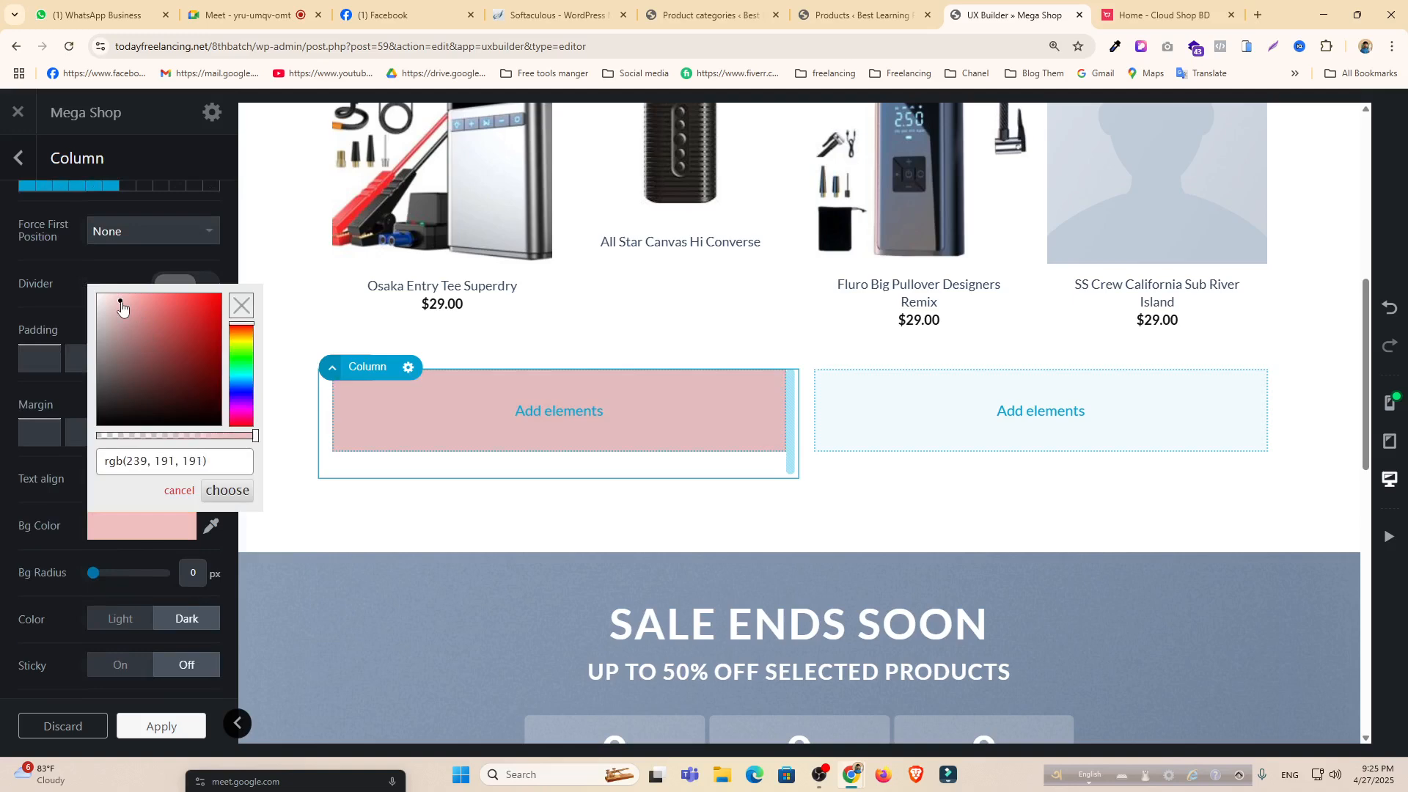
{"action": "left_click_drag", "start_coordinate": [122, 306], "coordinate": [114, 294]}
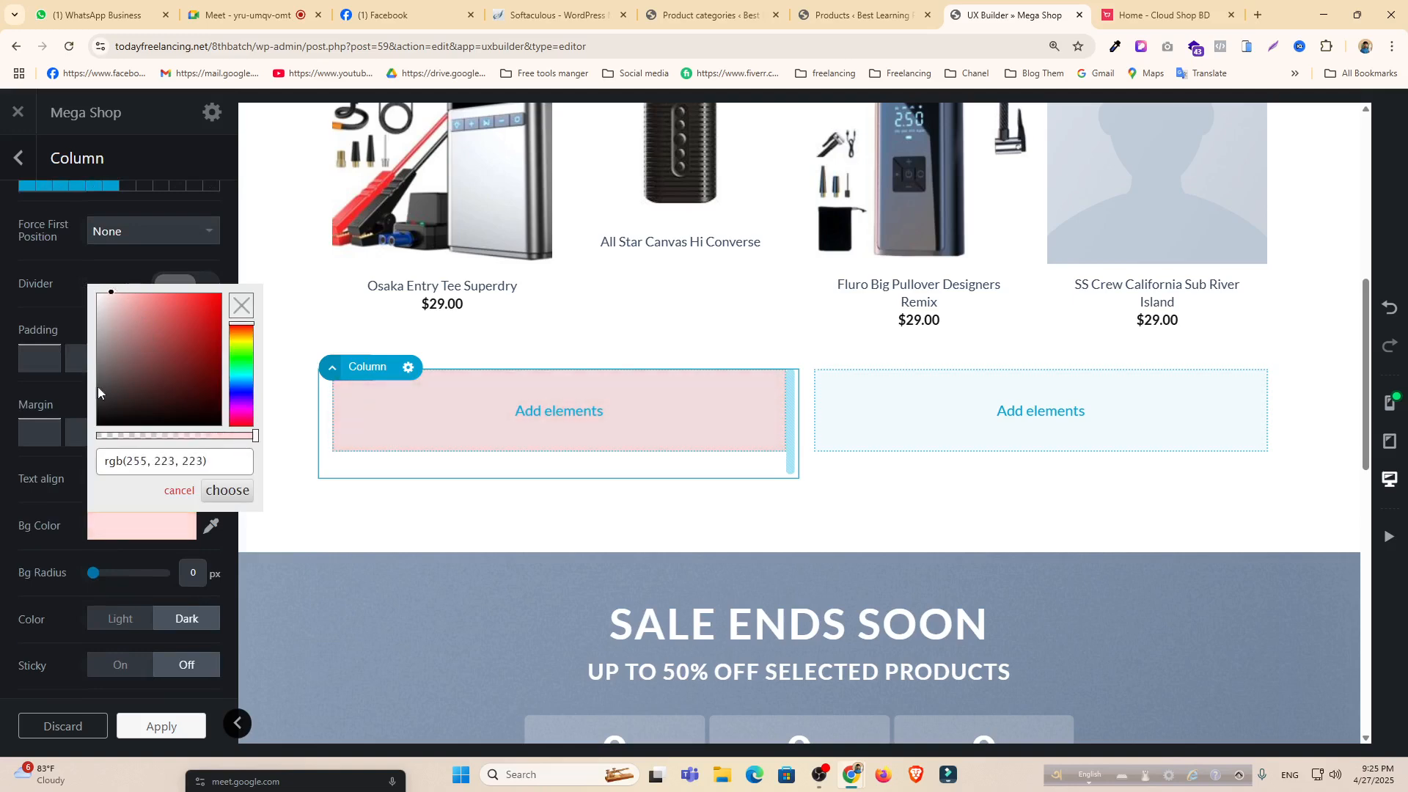
Sample the pink #F5DEDE of the first Be Beautiful card on Cloud Shop BD as the first column's background and set its background radius to 10 px.
{"action": "left_click", "coordinate": [1166, 15]}
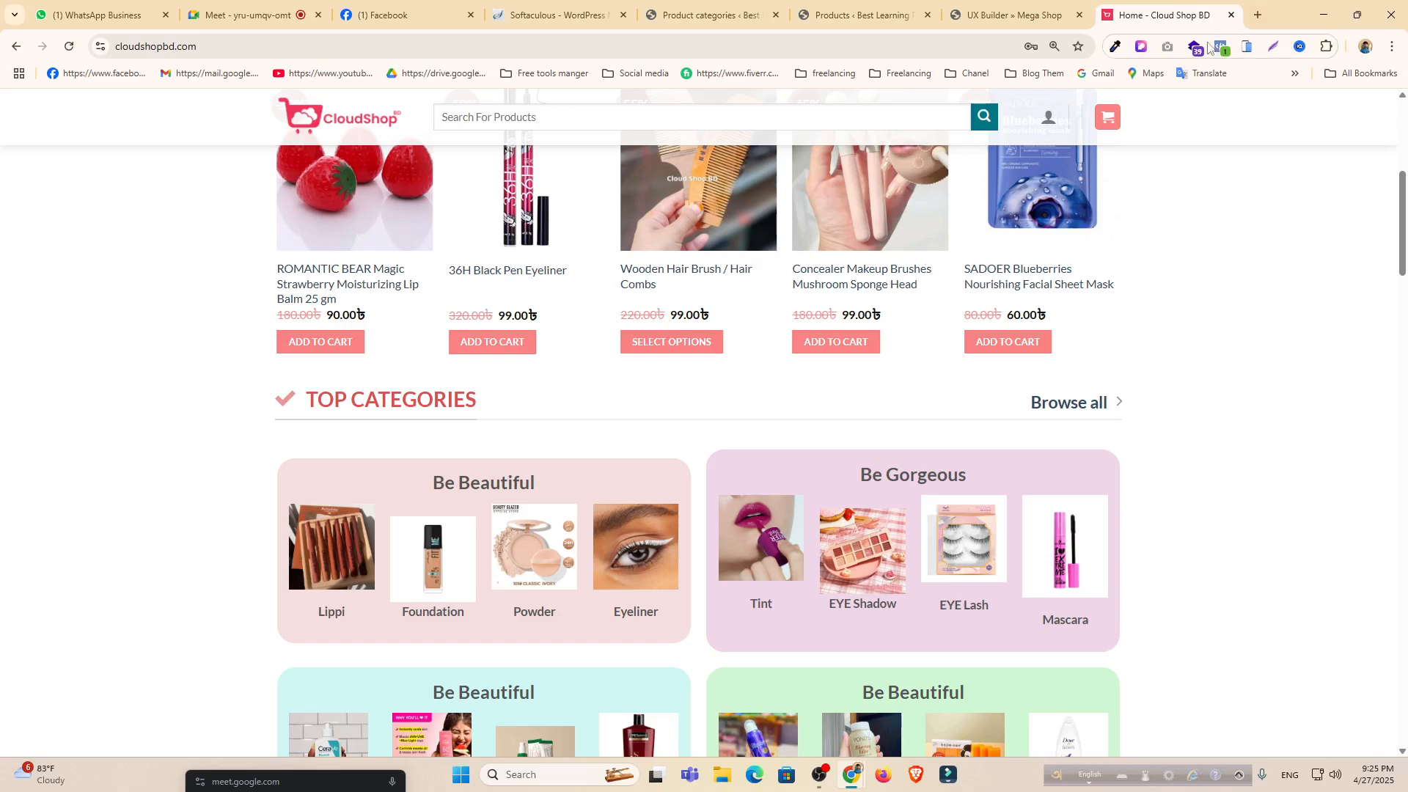
{"action": "left_click", "coordinate": [1114, 48]}
{"action": "left_click", "coordinate": [631, 518]}
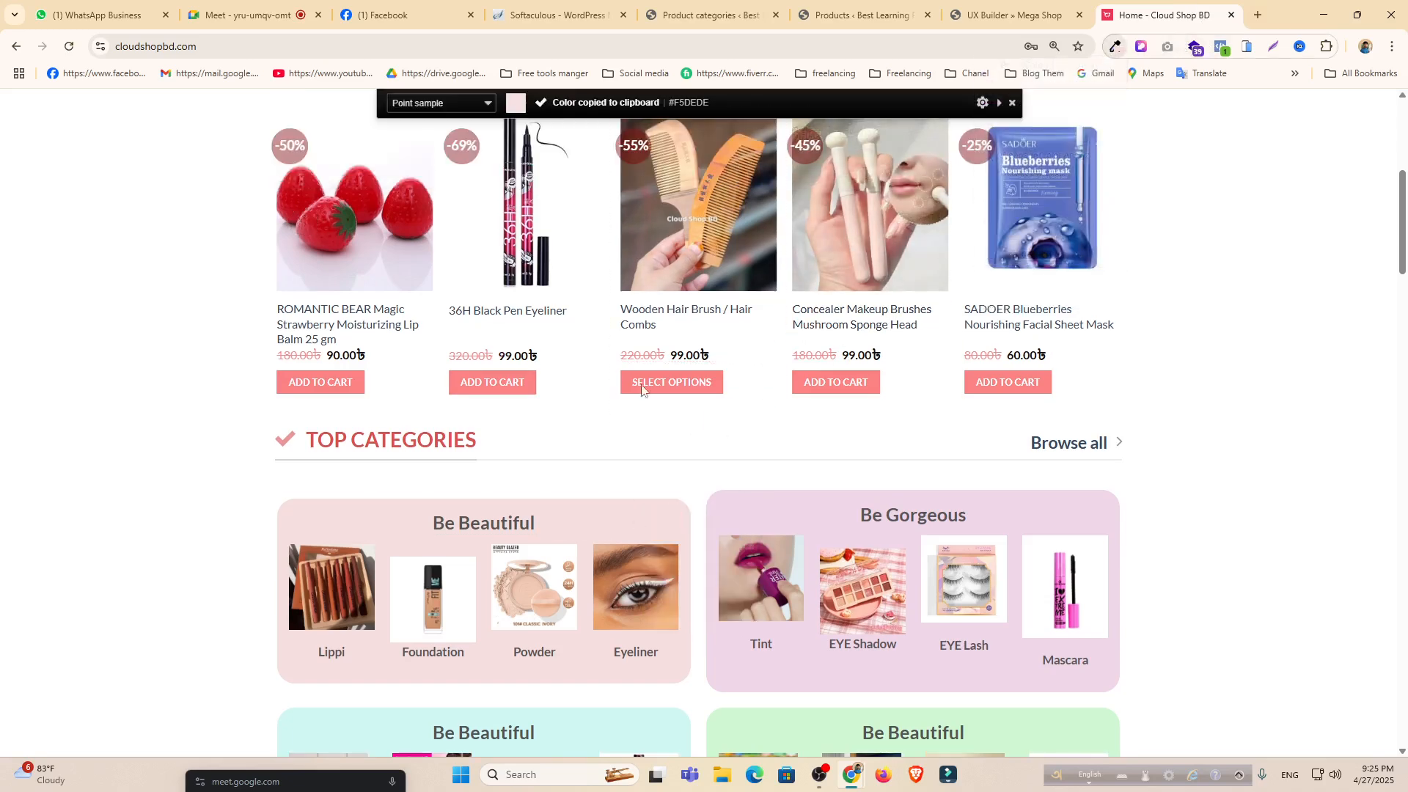
{"action": "left_click", "coordinate": [1008, 15]}
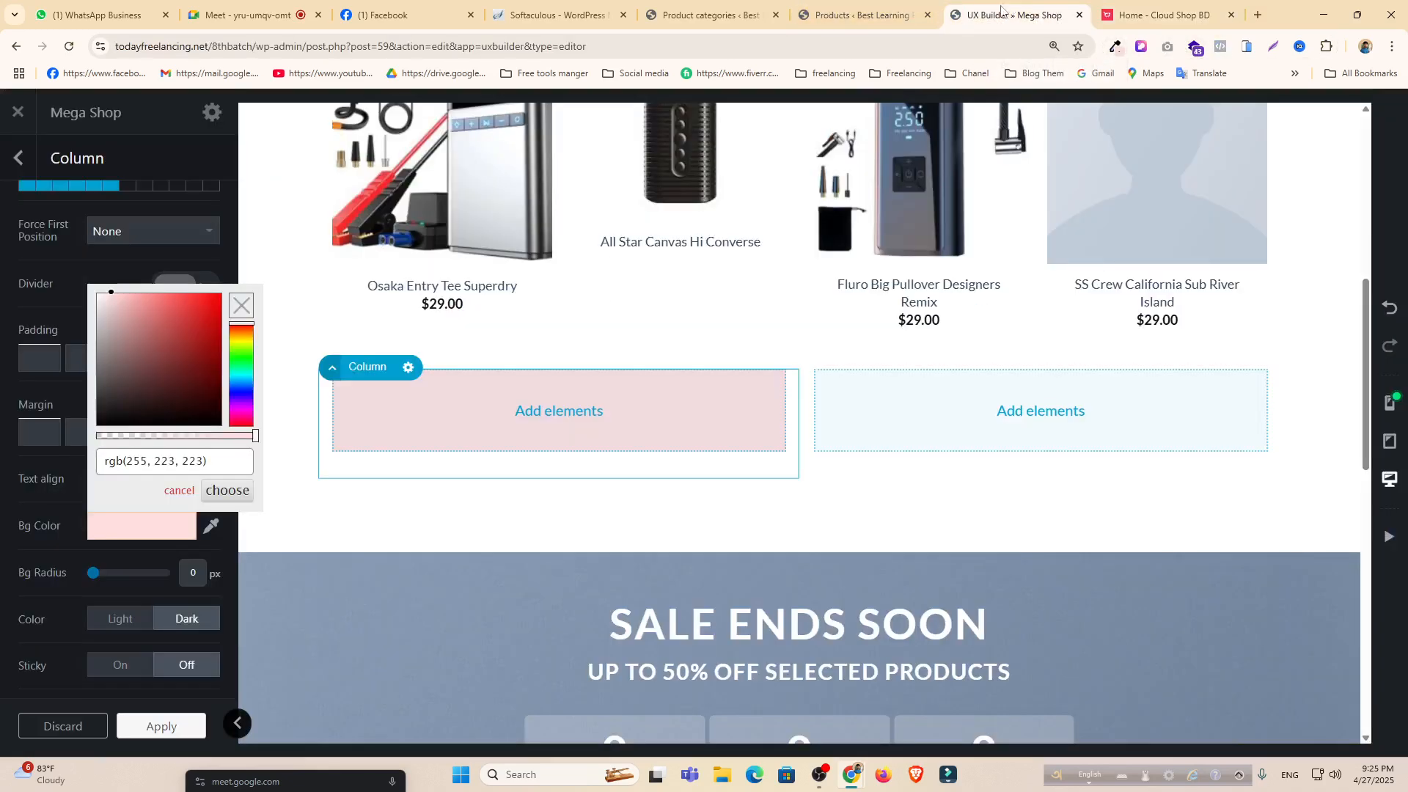
{"action": "left_click", "coordinate": [193, 460]}
{"action": "key", "text": "ctrl+a"}
{"action": "key", "text": "ctrl+v"}
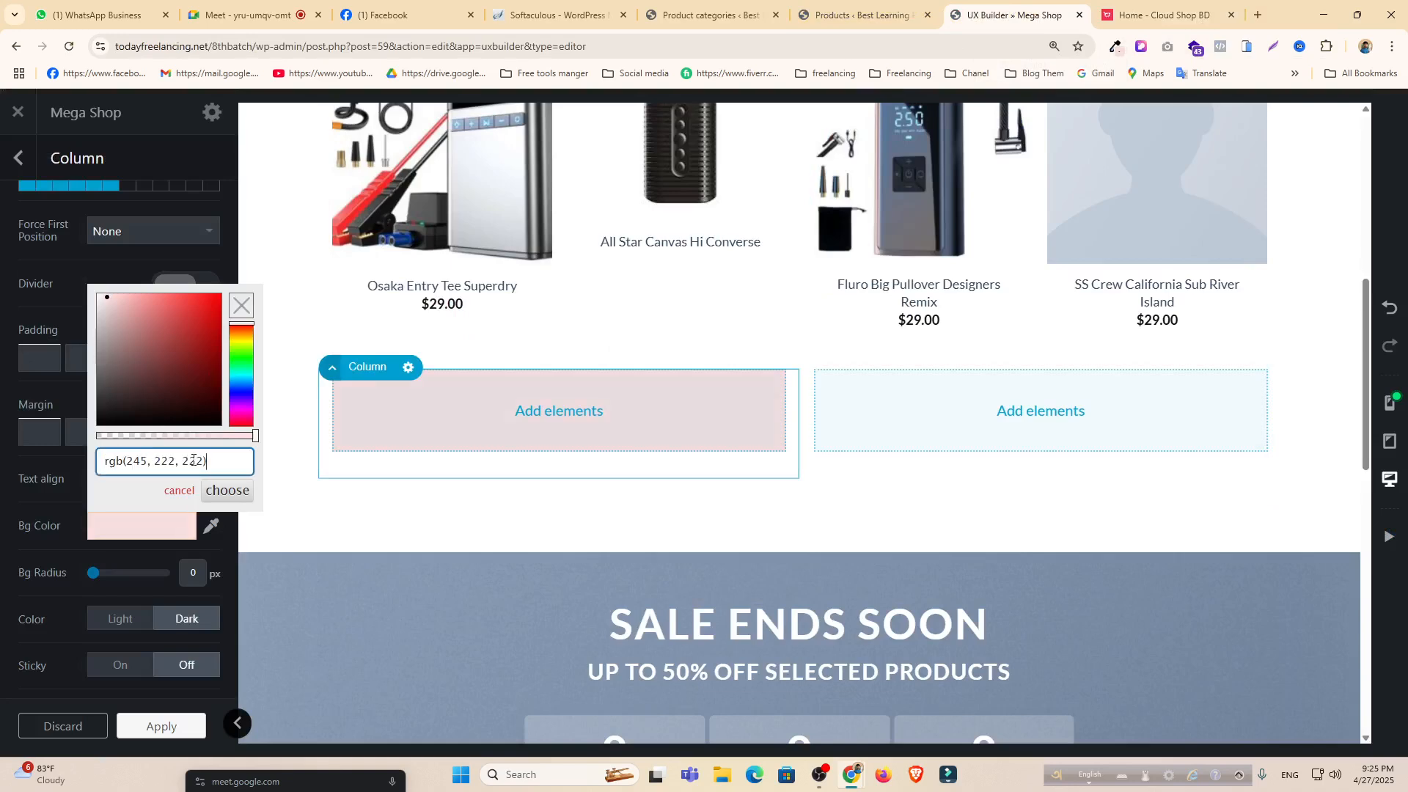
{"action": "left_click", "coordinate": [50, 504]}
{"action": "scroll", "coordinate": [103, 507], "scroll_direction": "down", "scroll_amount": 1}
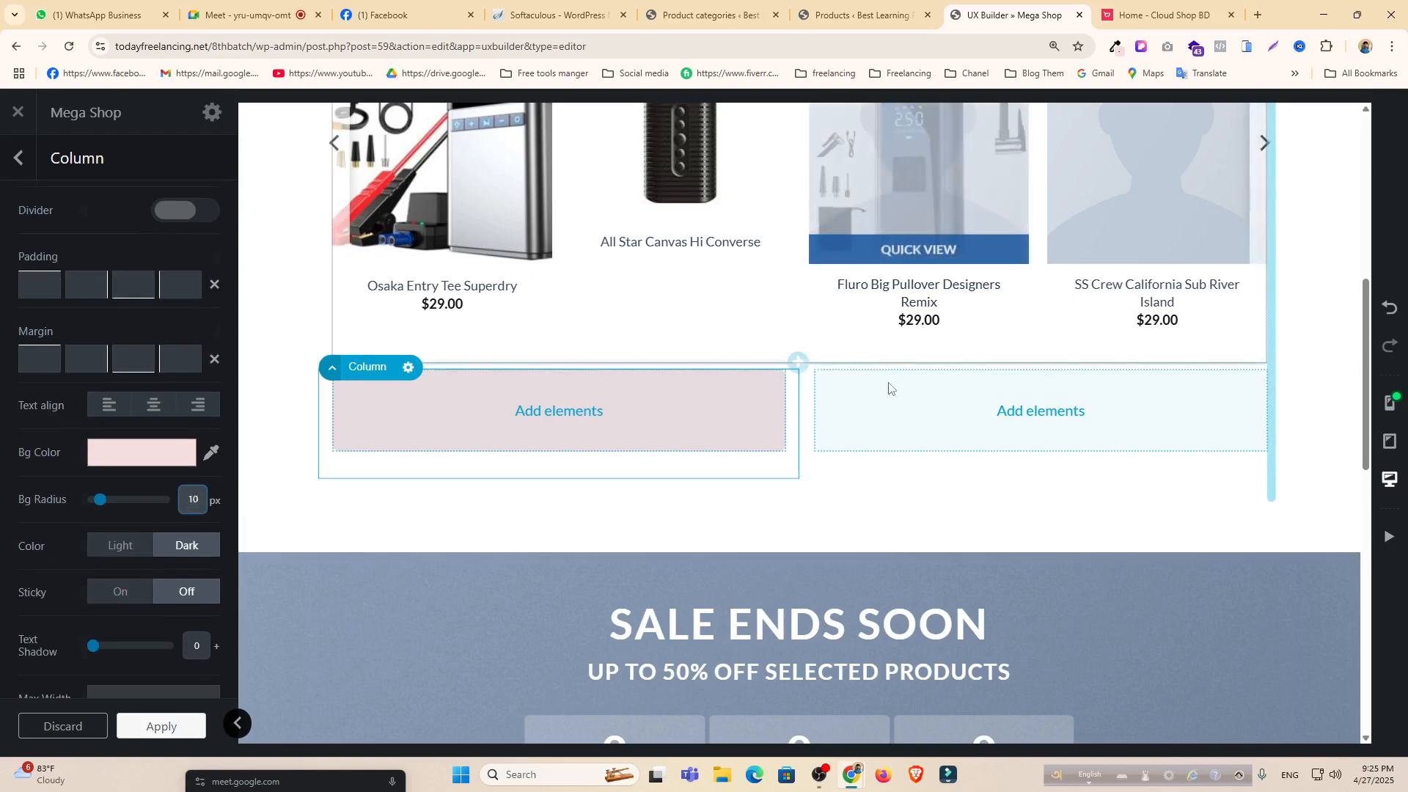
Copy the options of the pink column and paste them onto the empty second column beside it.
{"action": "left_click", "coordinate": [901, 420]}
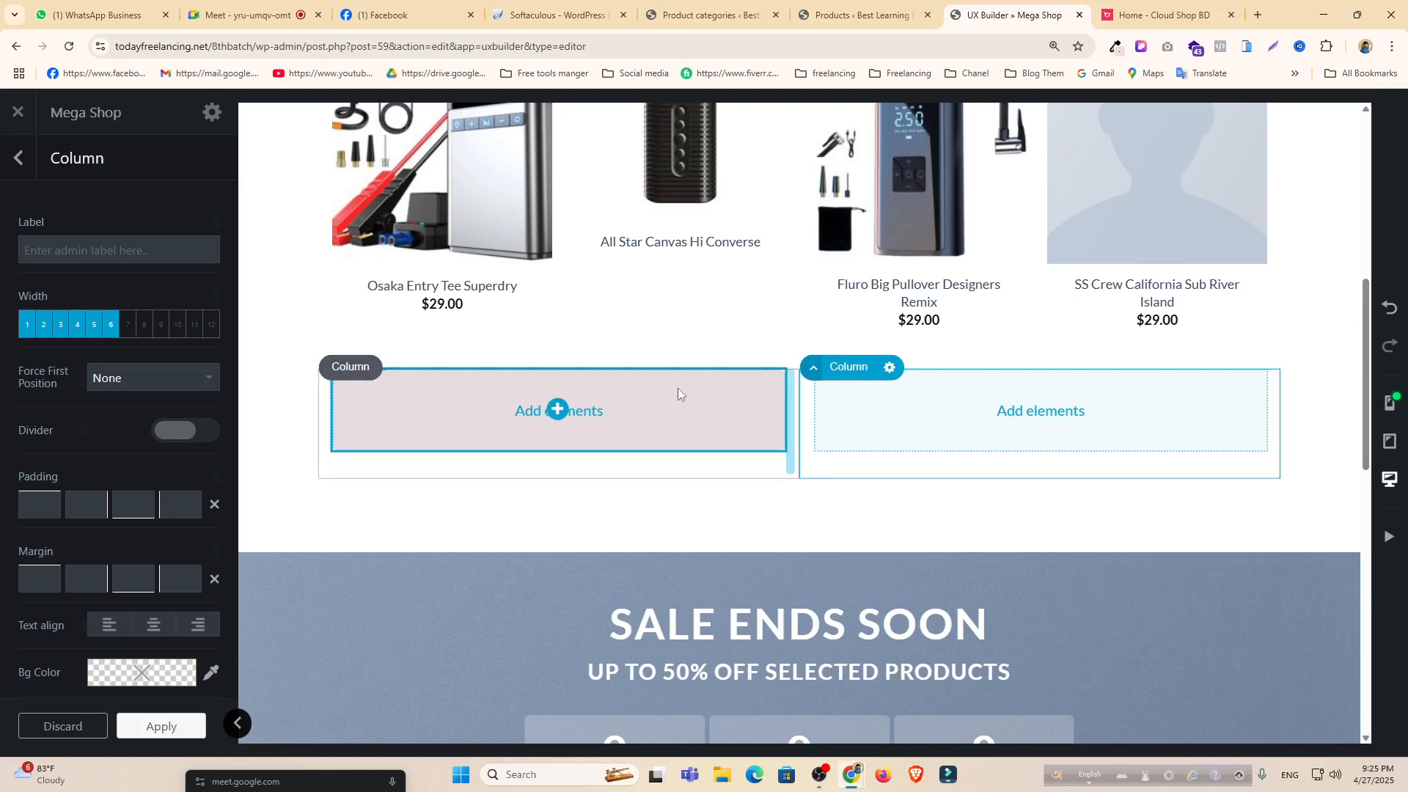
{"action": "right_click", "coordinate": [620, 421]}
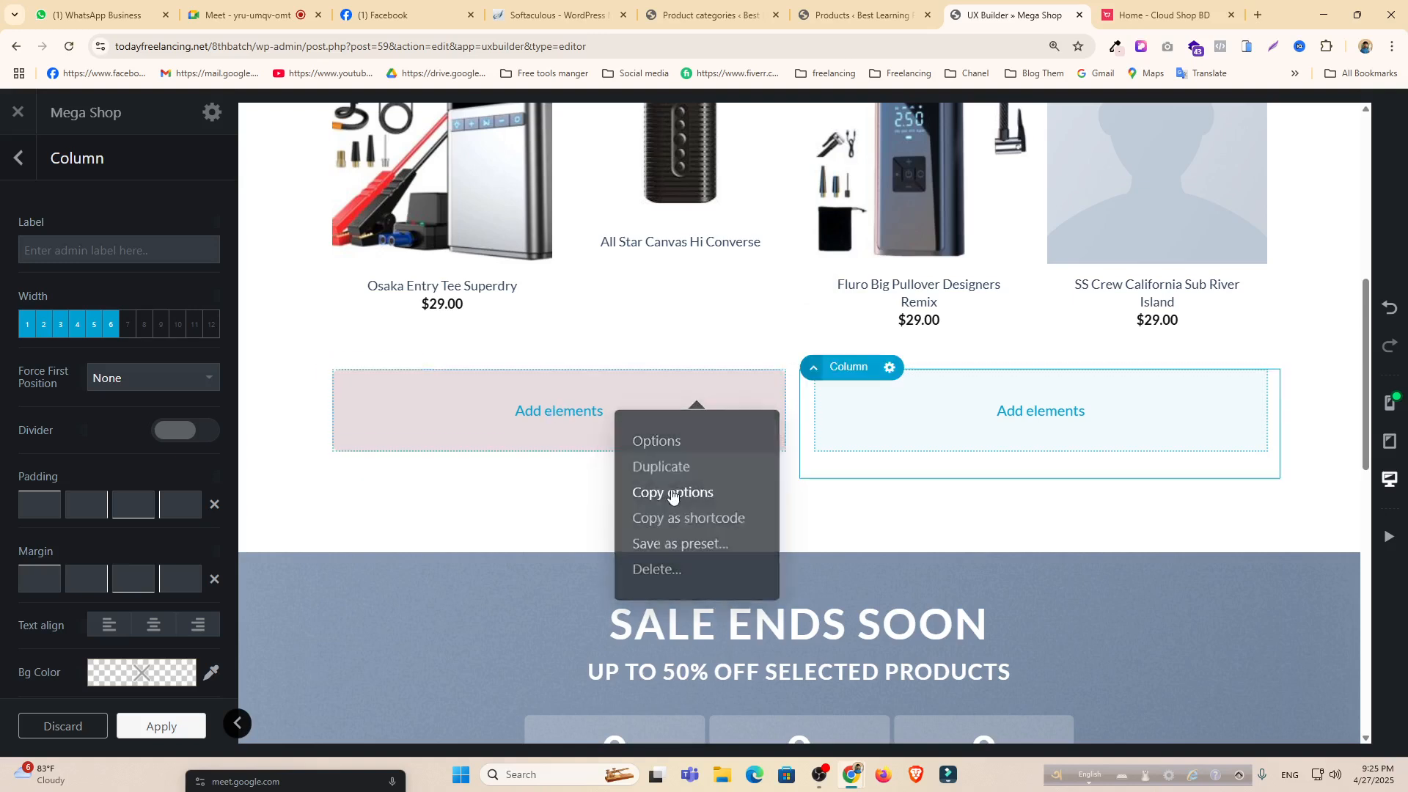
{"action": "left_click", "coordinate": [879, 427]}
{"action": "right_click", "coordinate": [880, 427]}
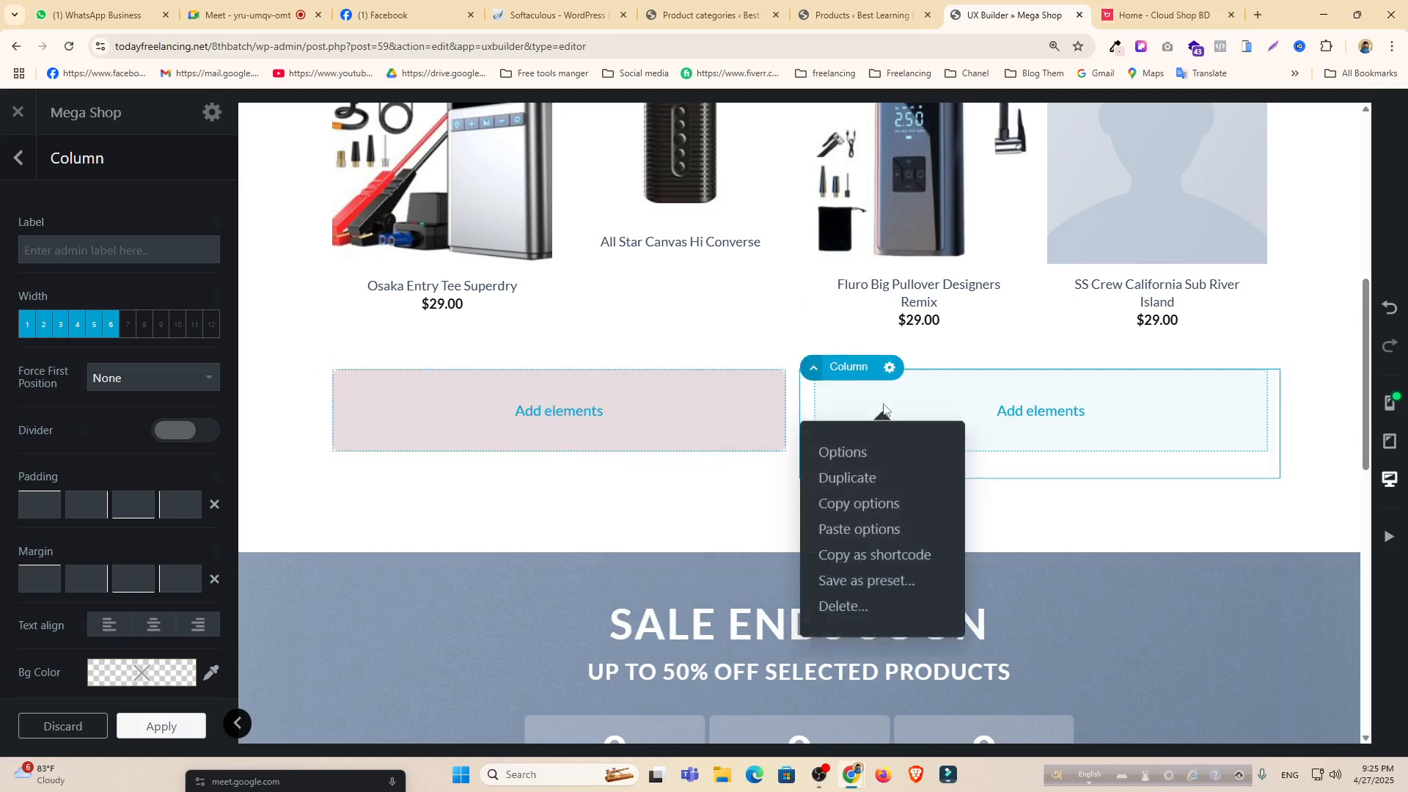
{"action": "left_click", "coordinate": [884, 530]}
Change the second column's background colour to light green, rgb(222, 245, 228).
{"action": "scroll", "coordinate": [152, 506], "scroll_direction": "down", "scroll_amount": 2}
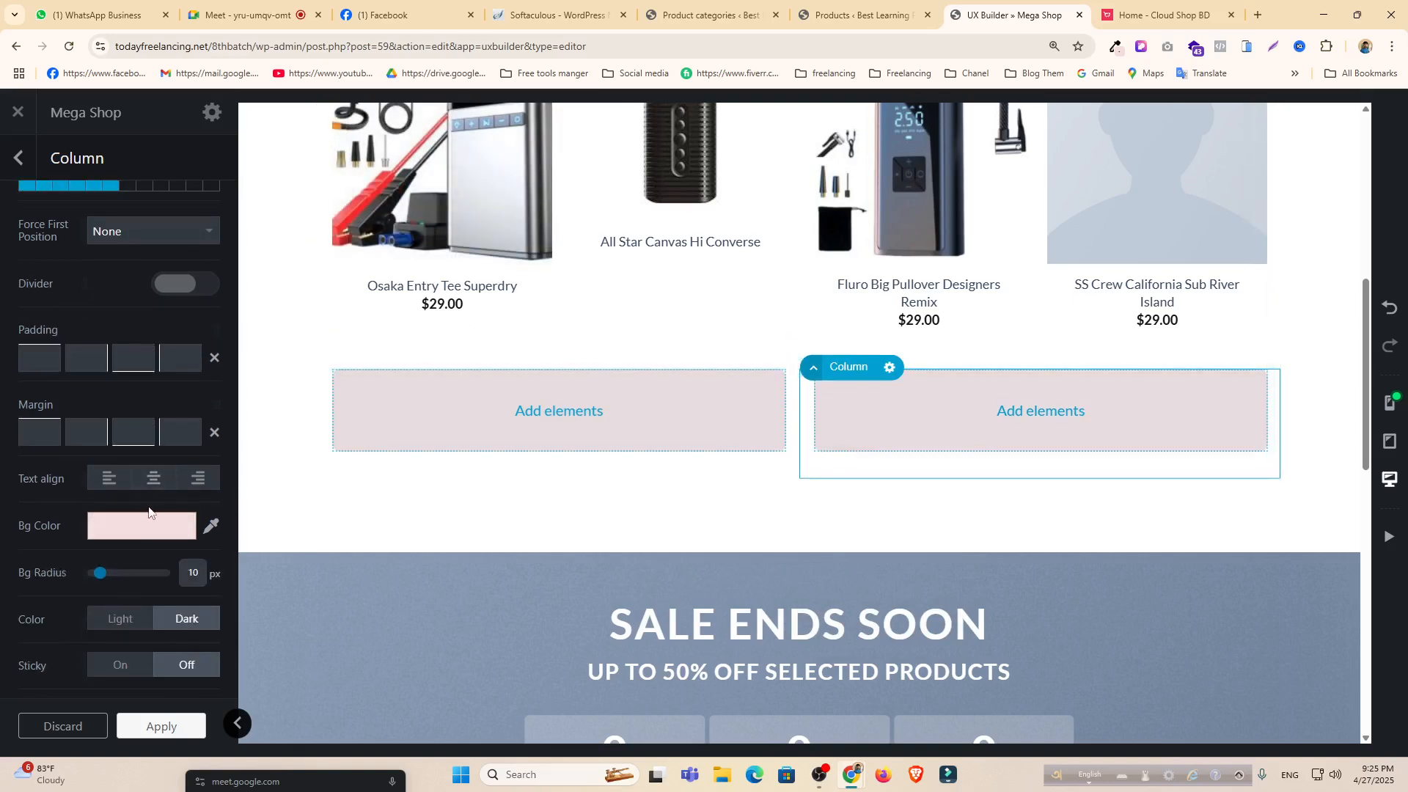
{"action": "left_click", "coordinate": [151, 528]}
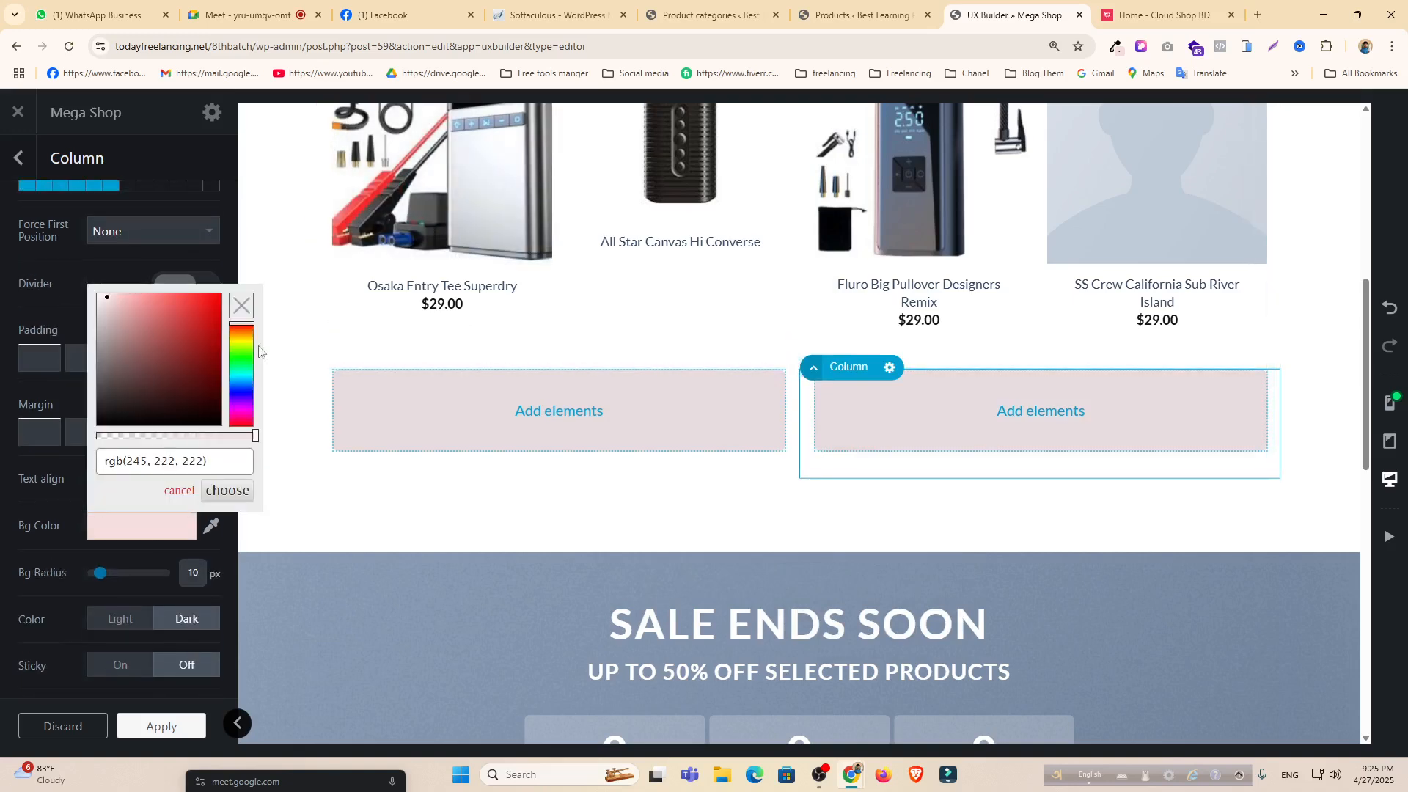
{"action": "mouse_move", "coordinate": [242, 350]}
{"action": "left_mouse_down"}
{"action": "mouse_move", "coordinate": [246, 394]}
{"action": "mouse_move", "coordinate": [244, 361]}
{"action": "left_mouse_up"}
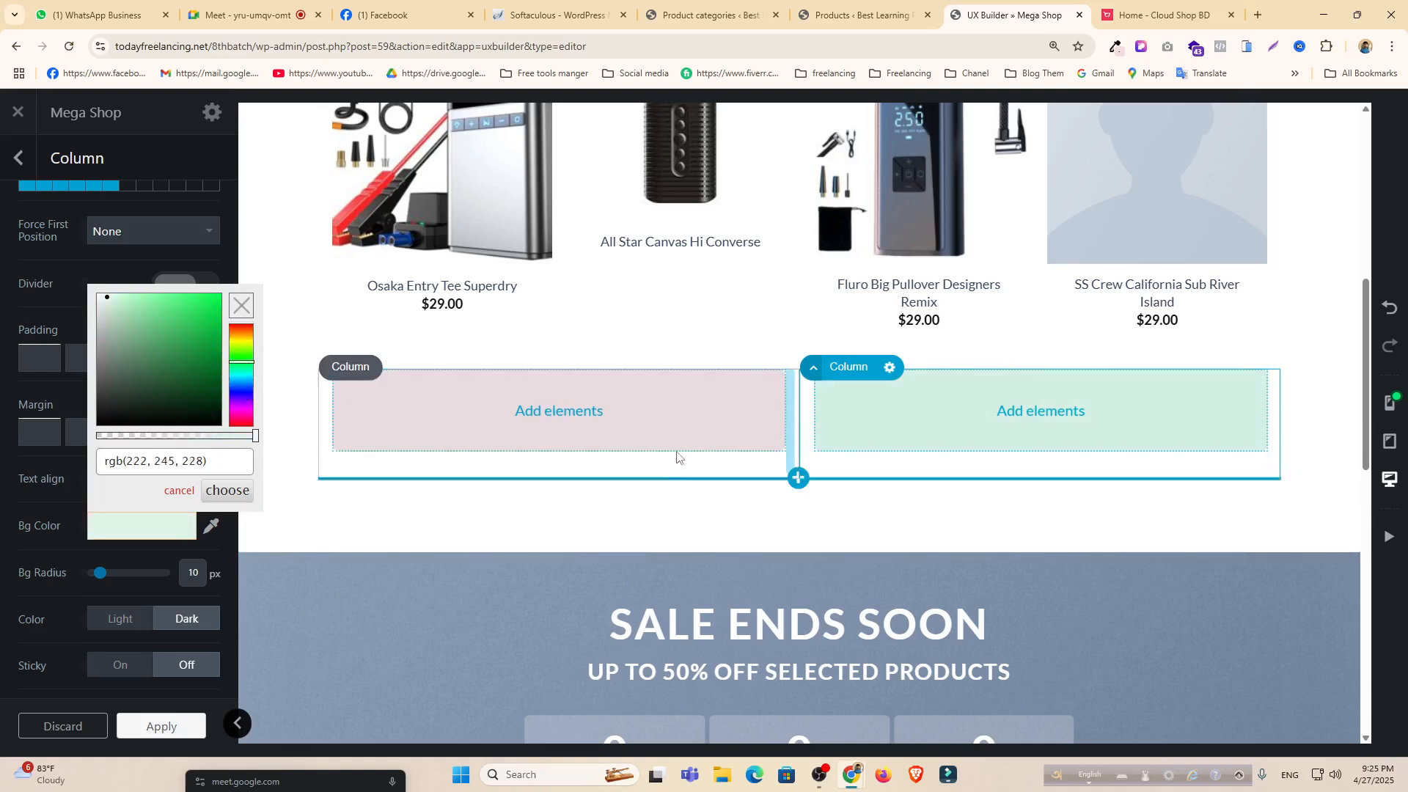
Check the layout of the Top Categories cards on the Cloud Shop BD home page and return to the page builder.
{"action": "left_click", "coordinate": [1128, 7]}
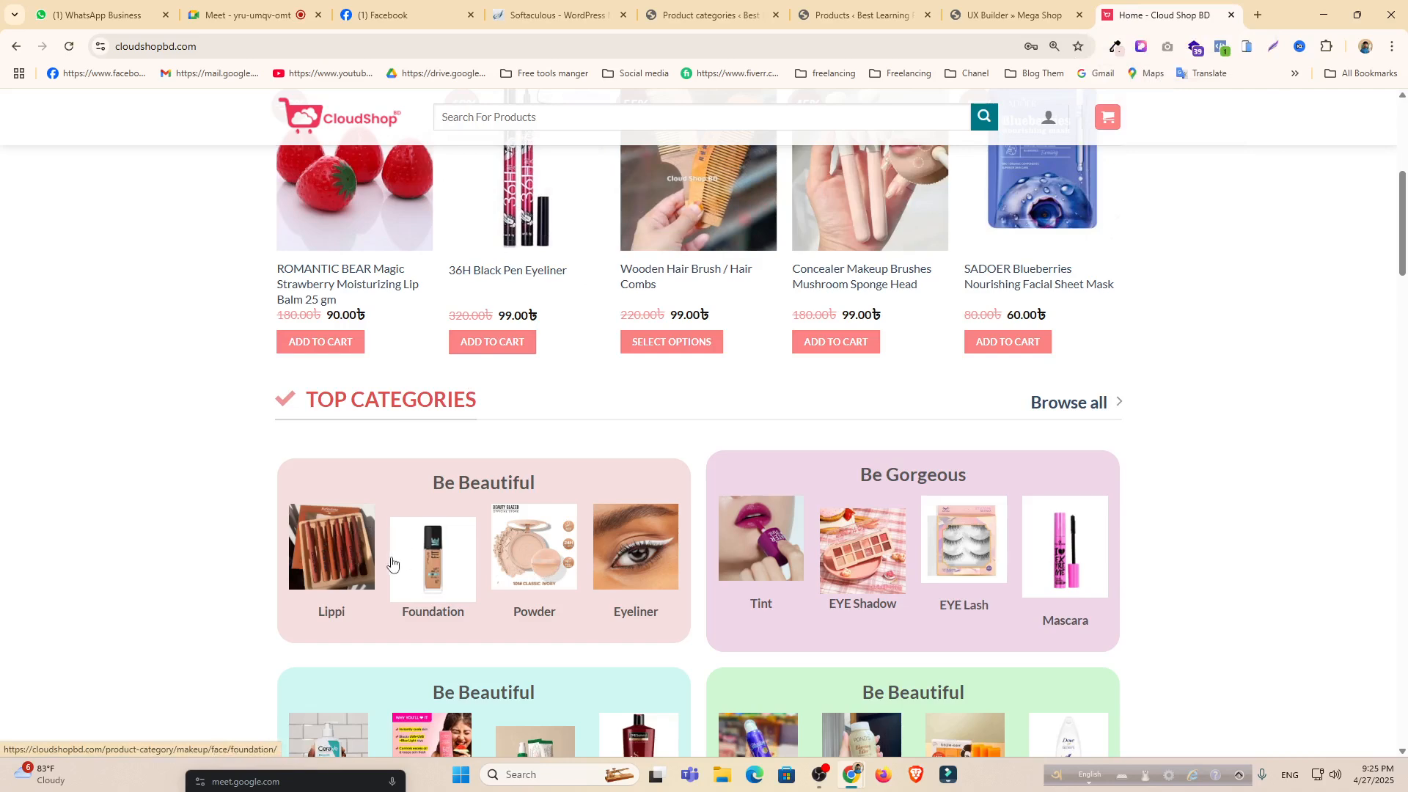
{"action": "left_click", "coordinate": [899, 14]}
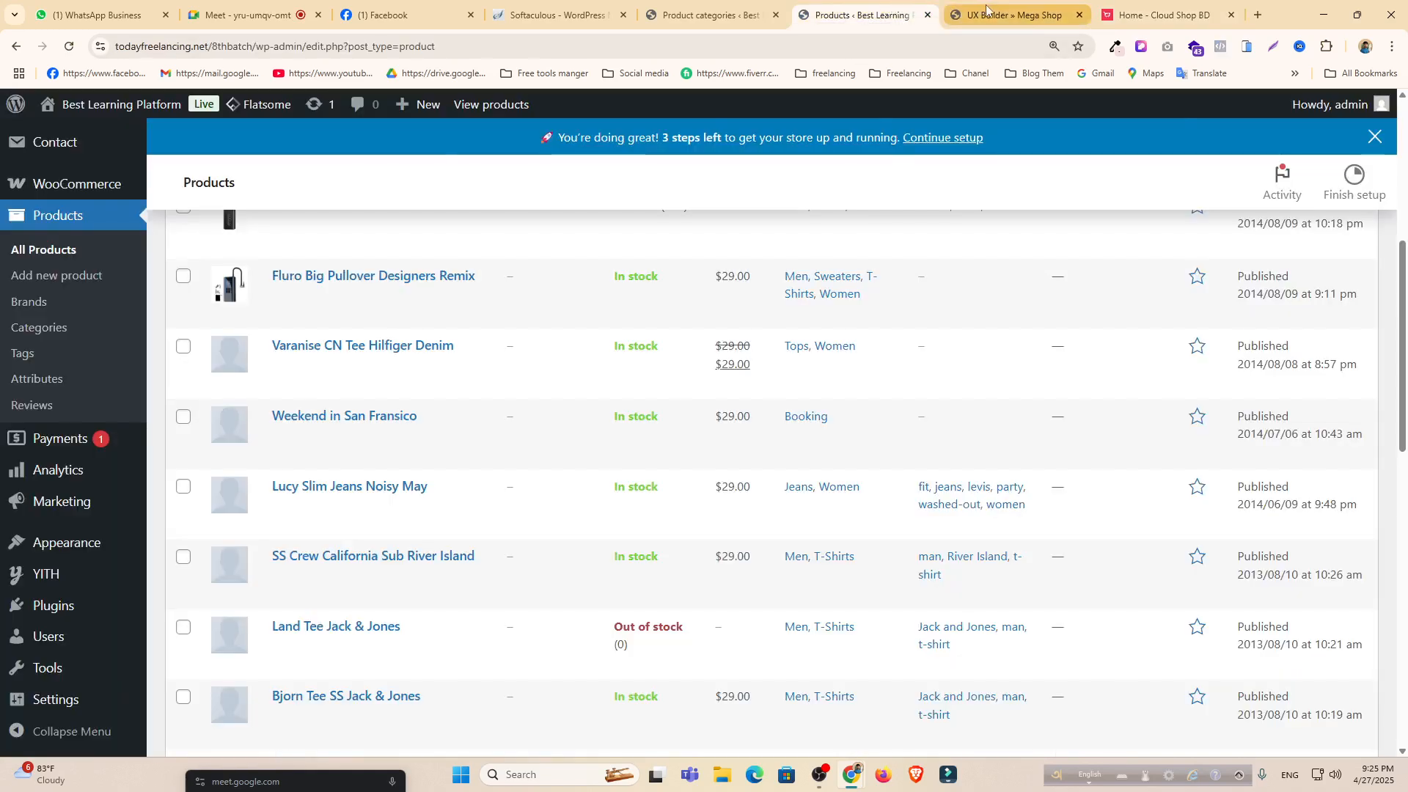
{"action": "left_click", "coordinate": [979, 11]}
Insert a nested row with the 4 Columns preset inside the pink column and return to the page's element structure.
{"action": "left_click", "coordinate": [561, 410]}
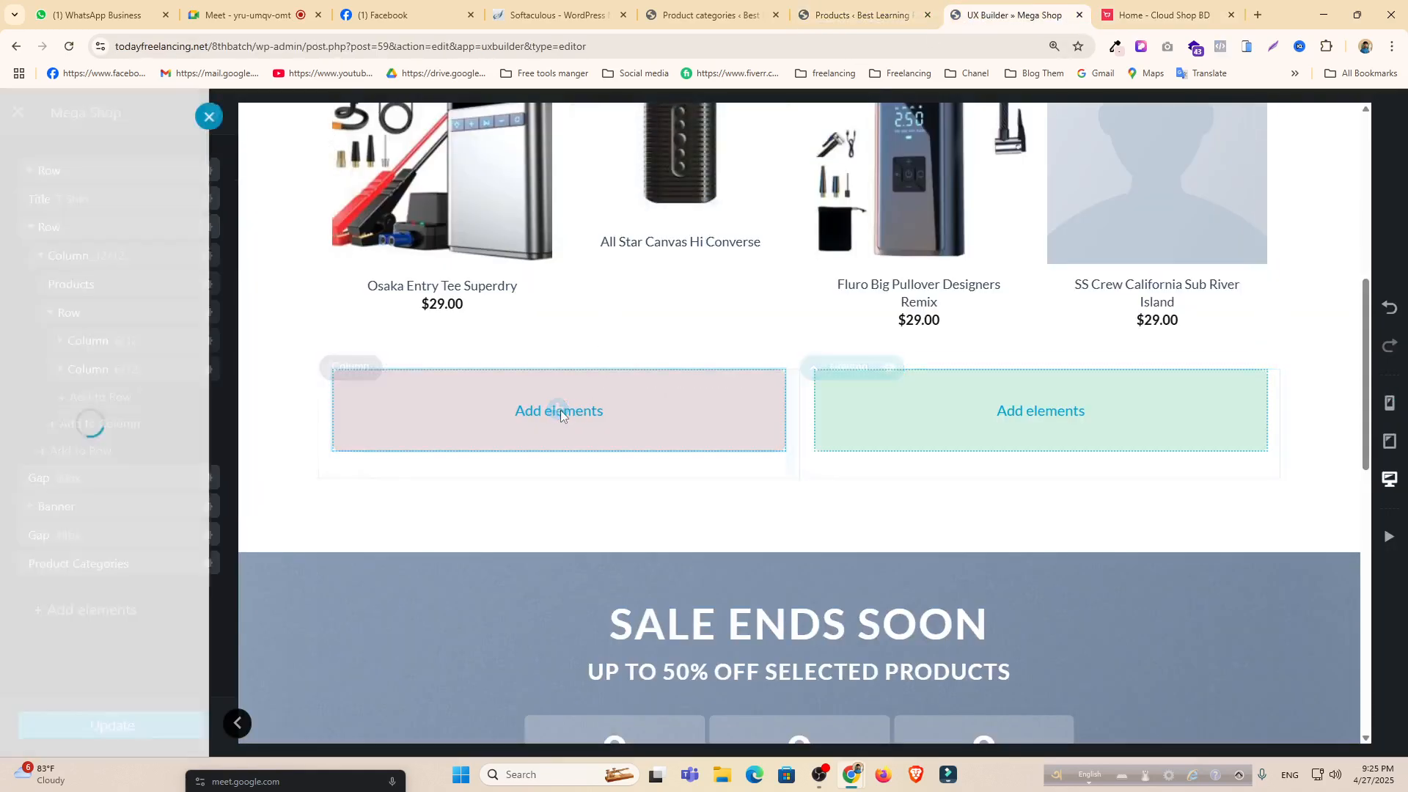
{"action": "left_click", "coordinate": [43, 345]}
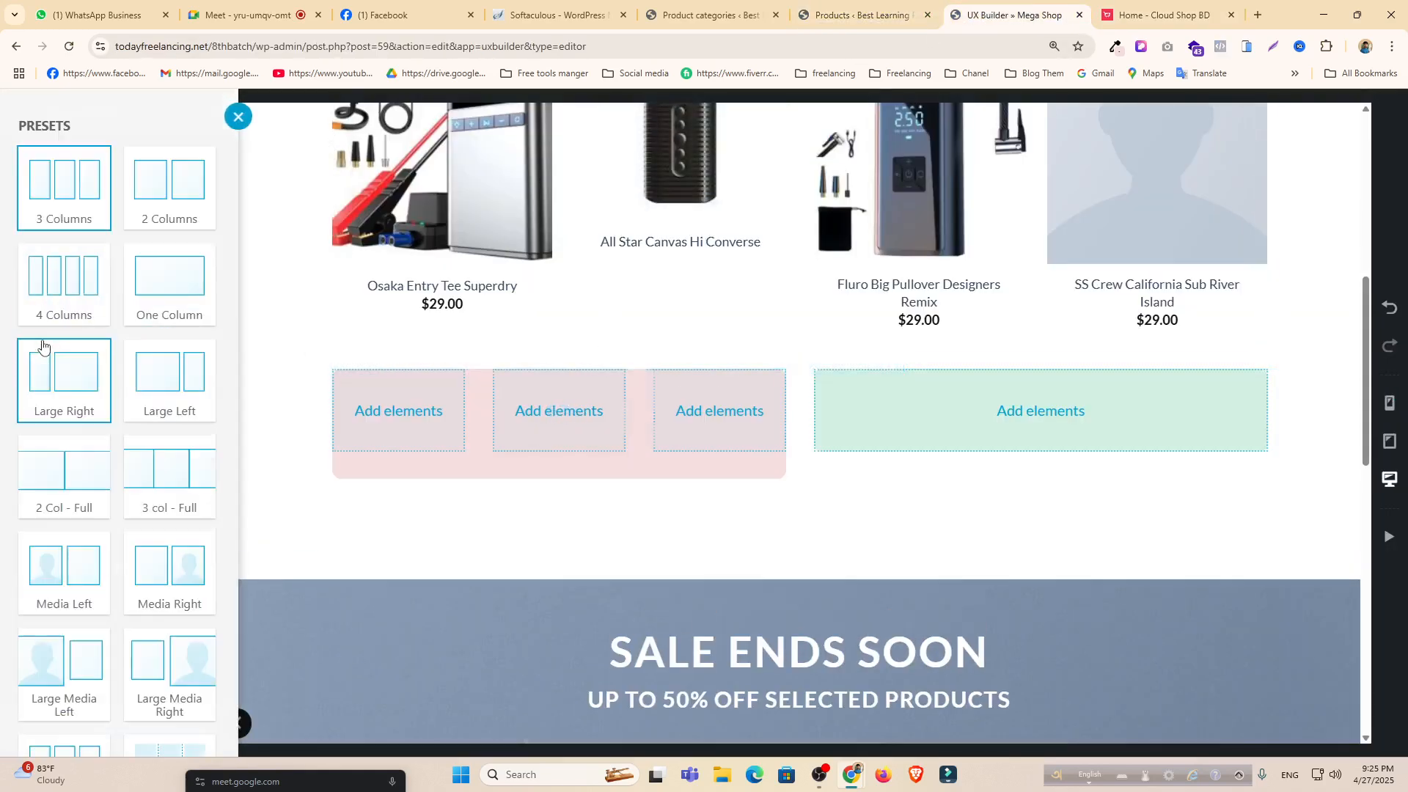
{"action": "left_click", "coordinate": [50, 292]}
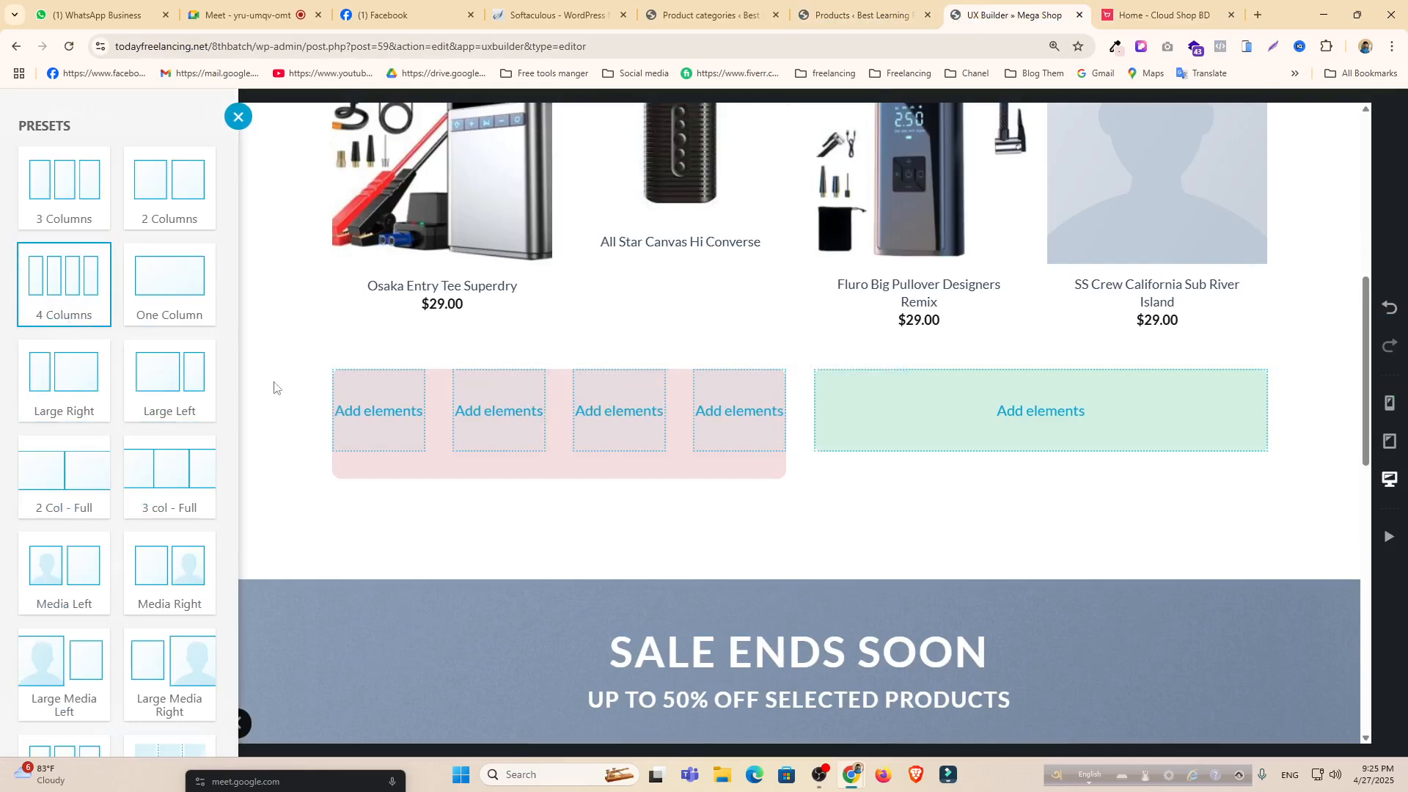
{"action": "left_click", "coordinate": [447, 477]}
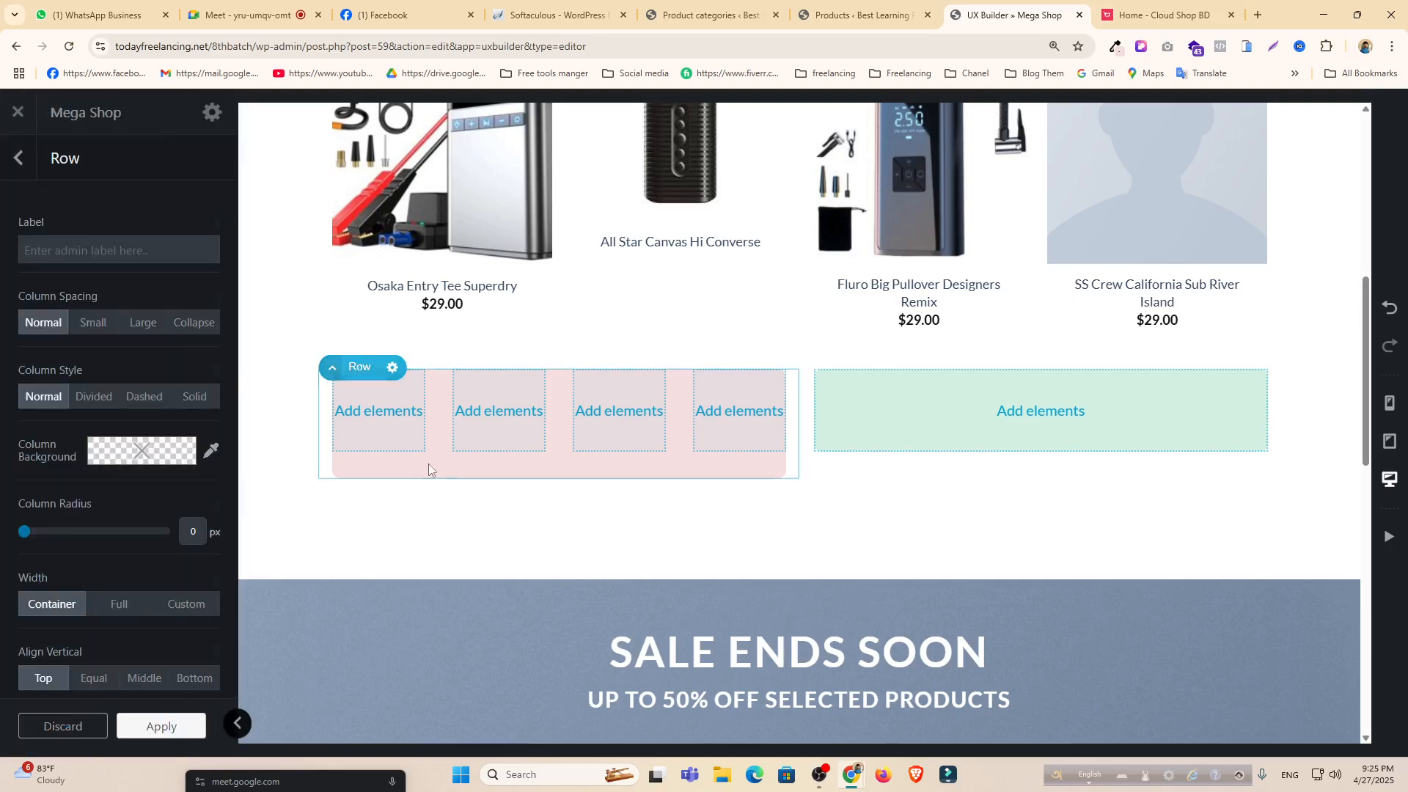
{"action": "left_click", "coordinate": [19, 152]}
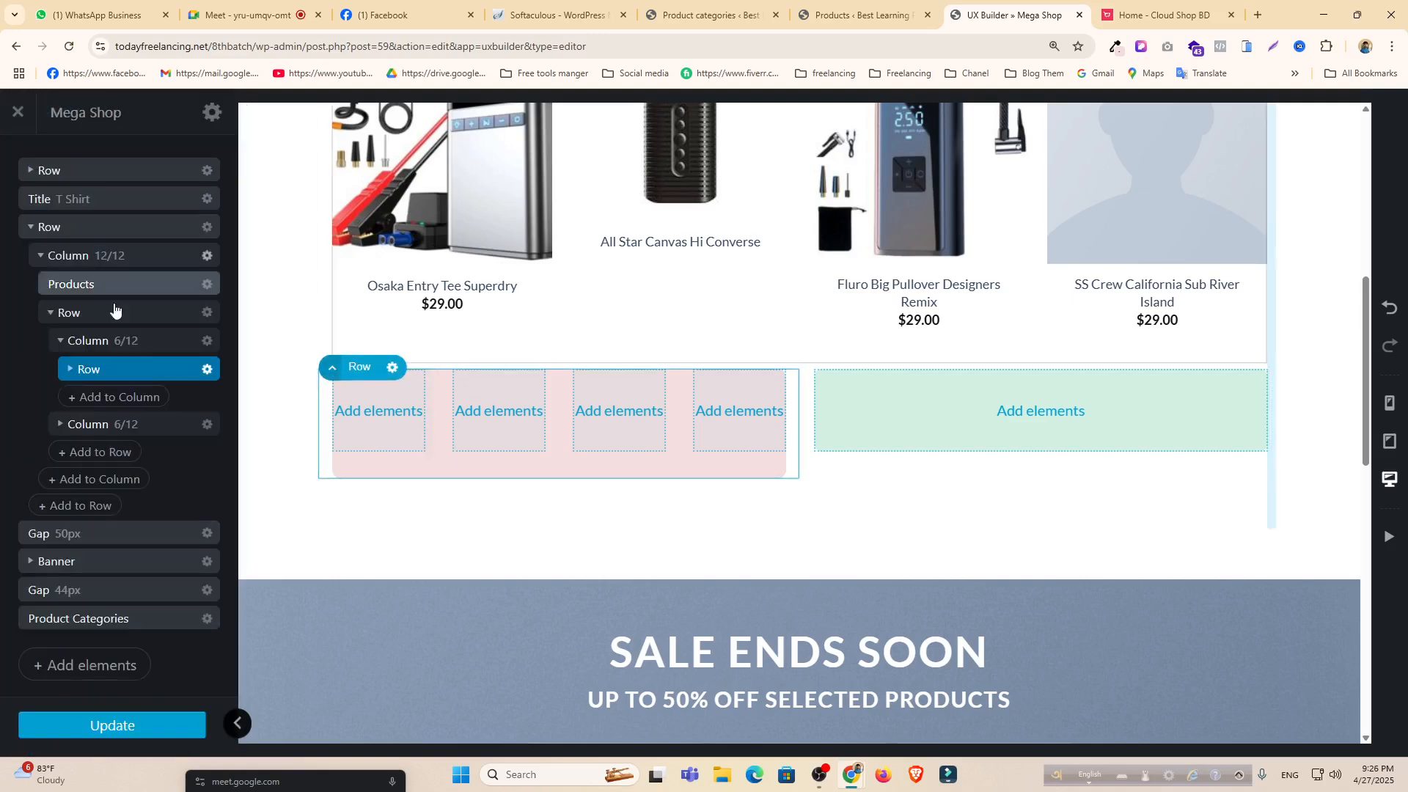
Set the row below the product list, holding two 6/12 columns, to Middle vertical and Center horizontal alignment.
{"action": "left_click", "coordinate": [207, 313]}
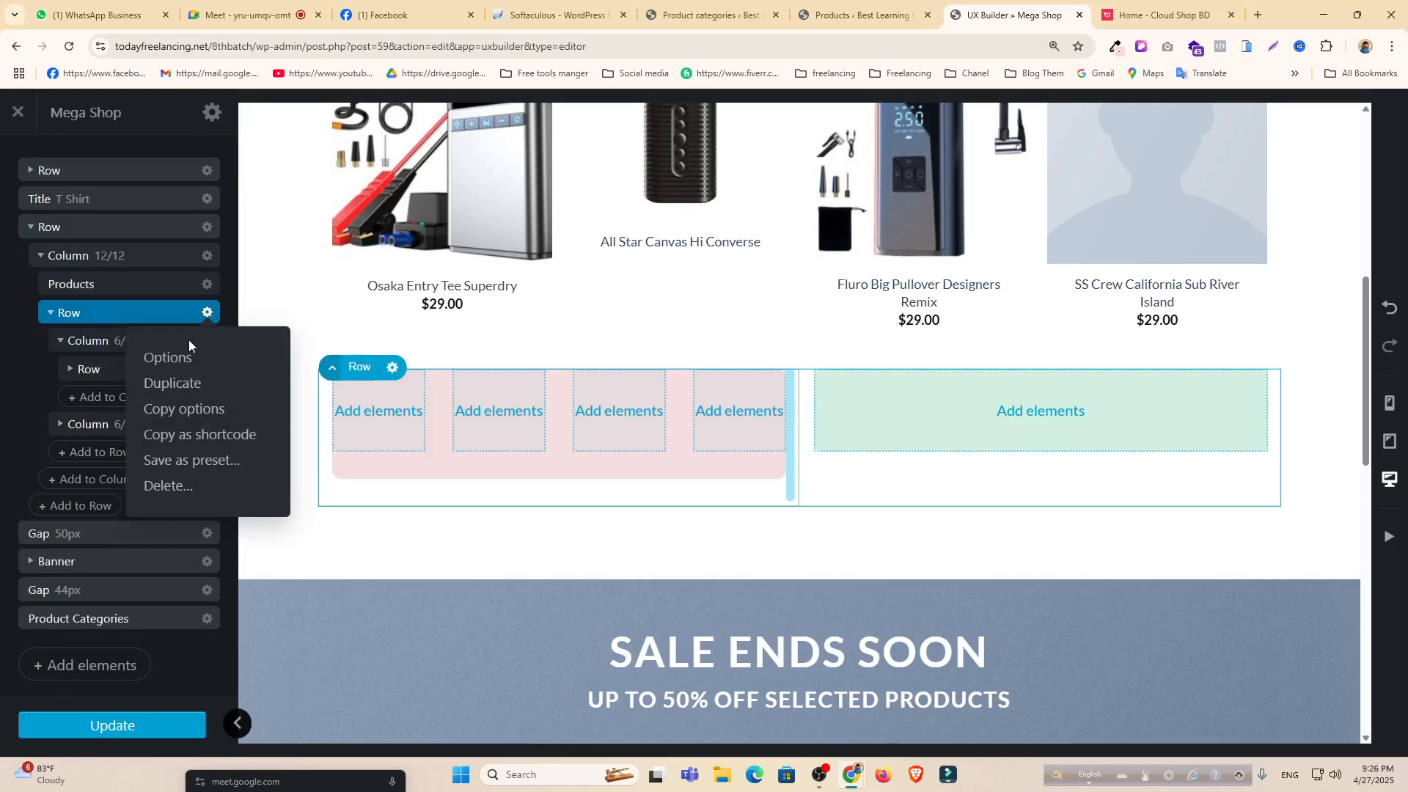
{"action": "left_click", "coordinate": [168, 358]}
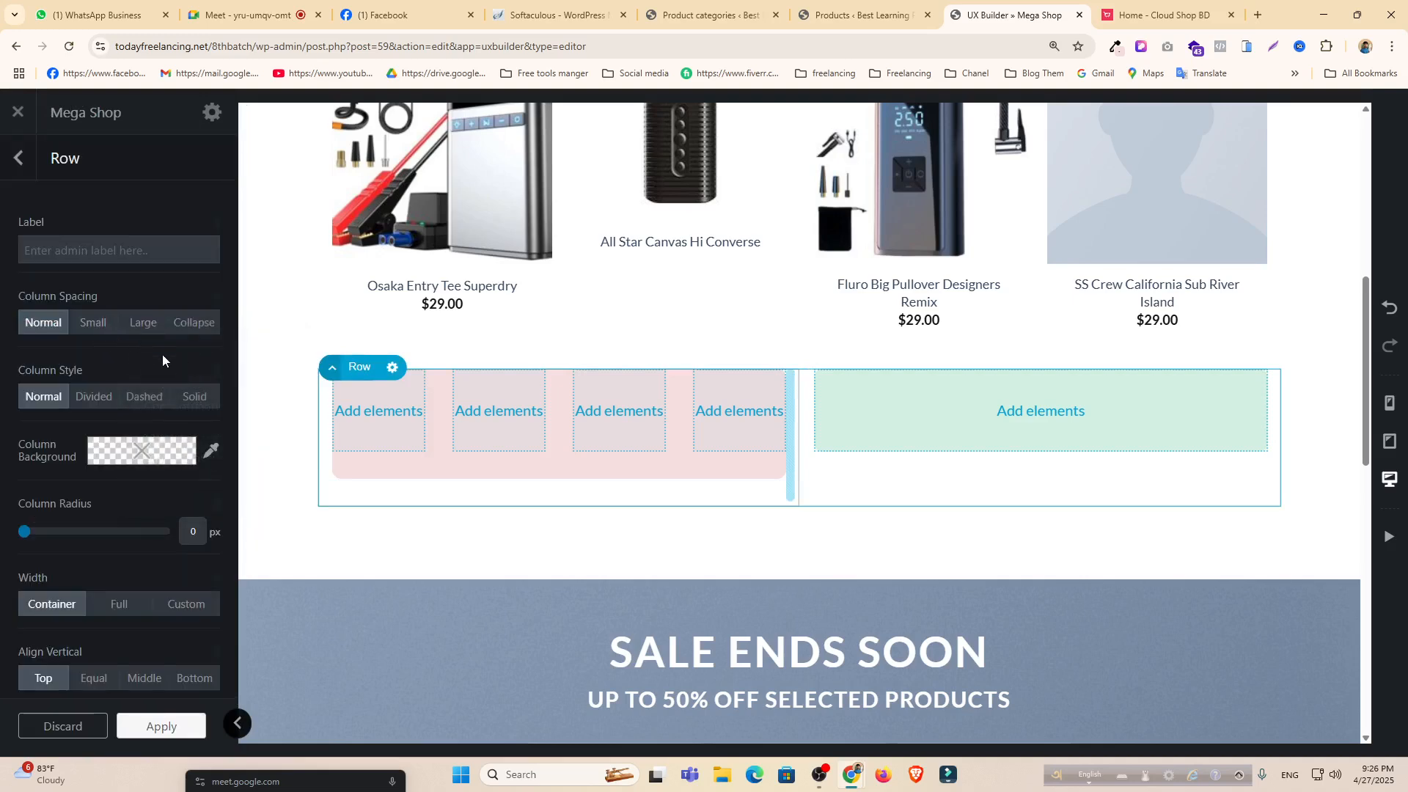
{"action": "scroll", "coordinate": [162, 359], "scroll_direction": "down", "scroll_amount": 1}
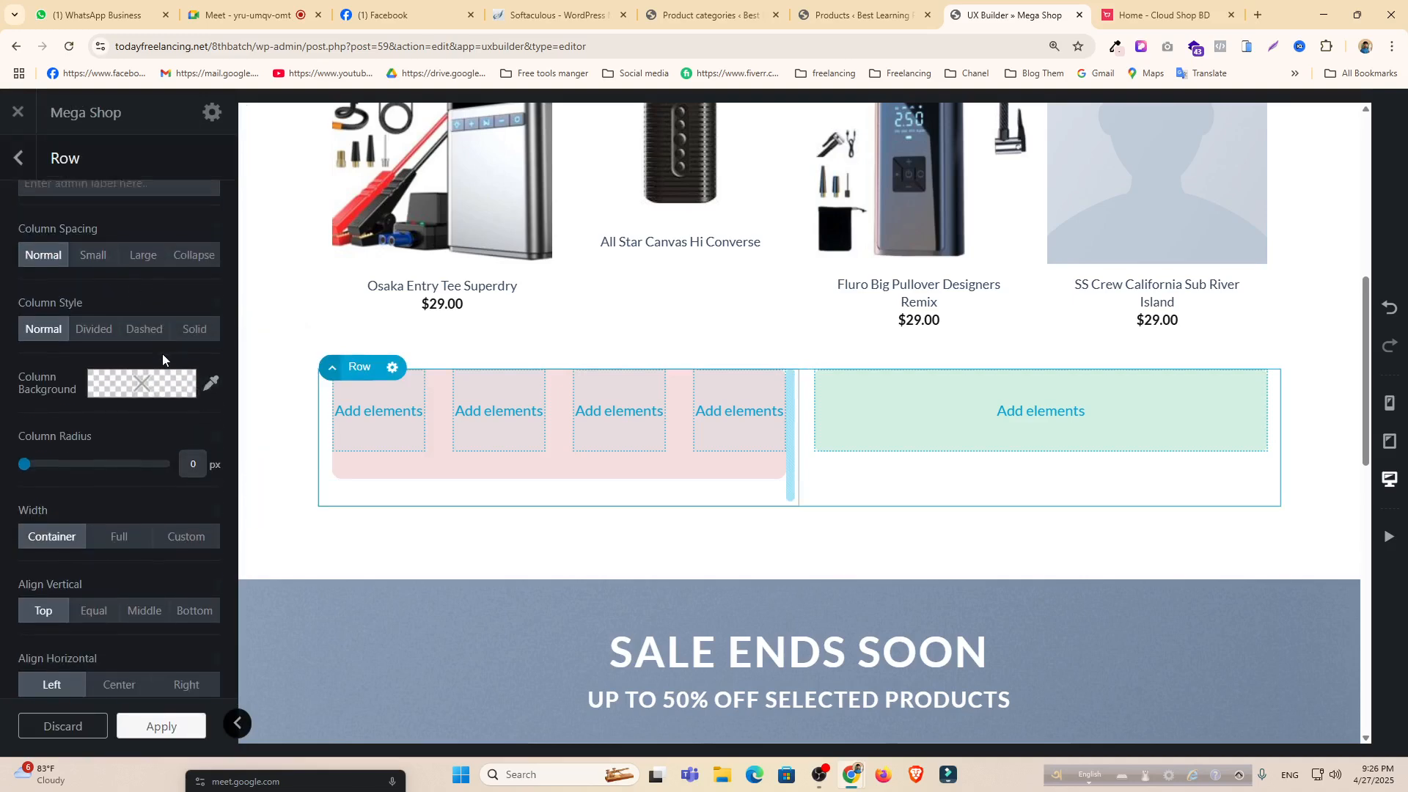
{"action": "left_click", "coordinate": [146, 604]}
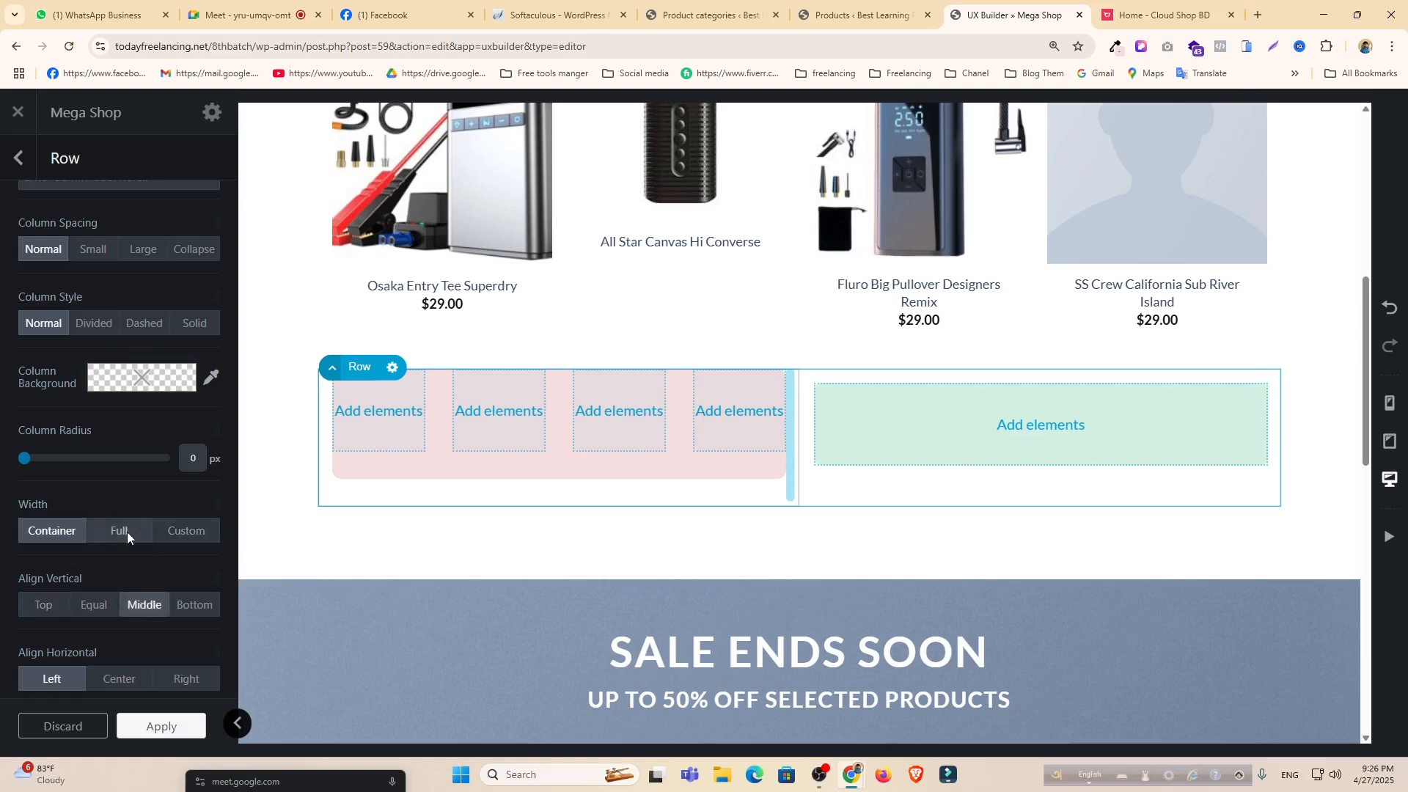
{"action": "scroll", "coordinate": [99, 522], "scroll_direction": "down", "scroll_amount": 1}
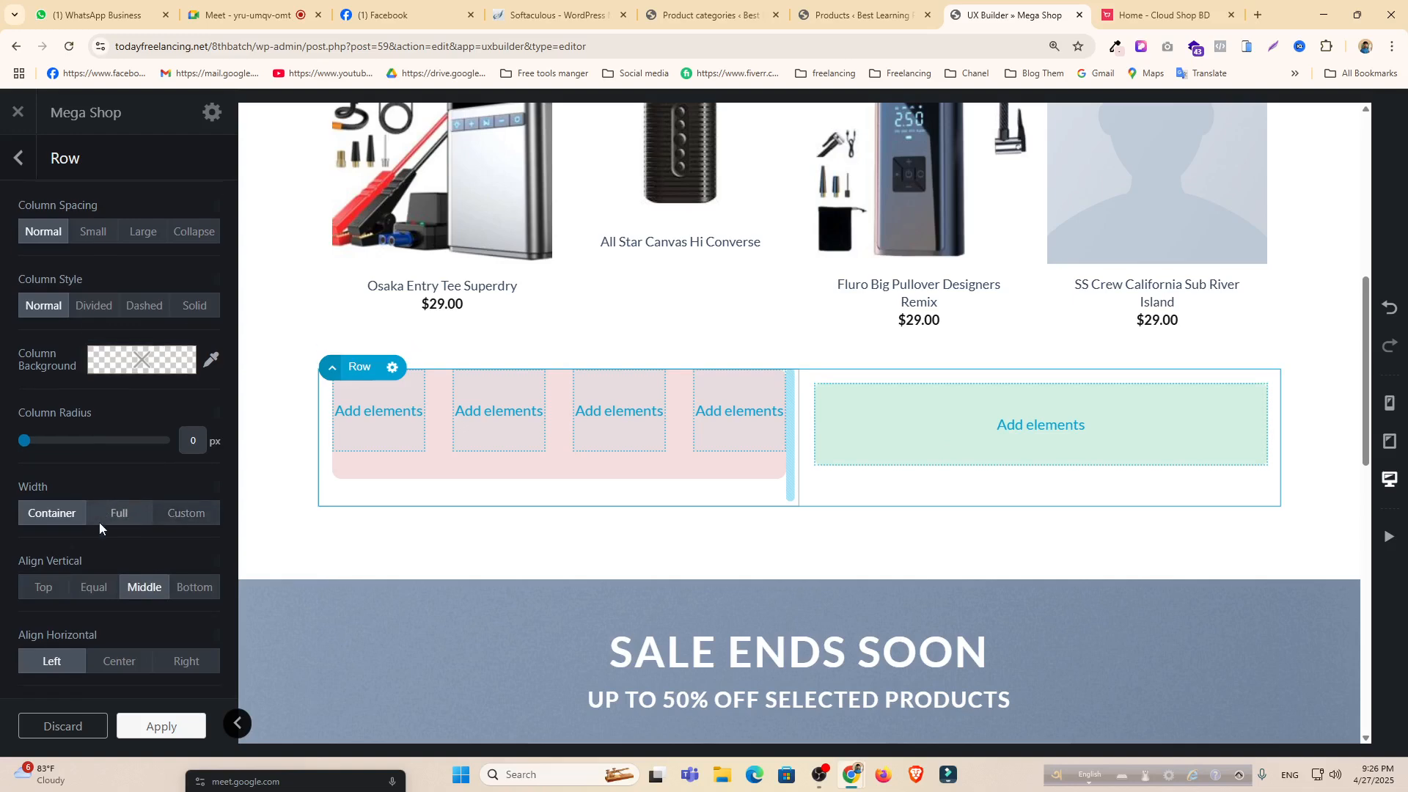
{"action": "left_click", "coordinate": [135, 604]}
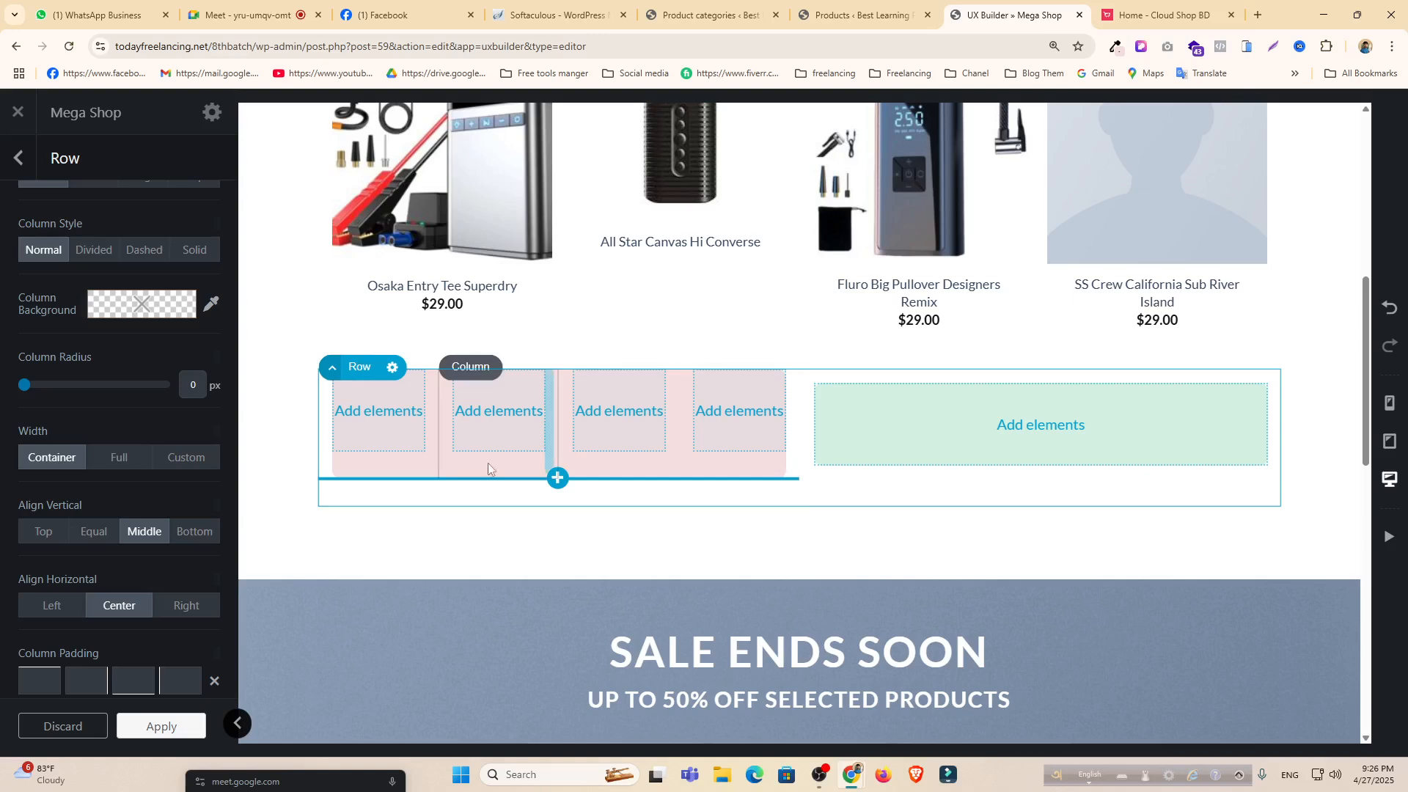
{"action": "left_click", "coordinate": [26, 154]}
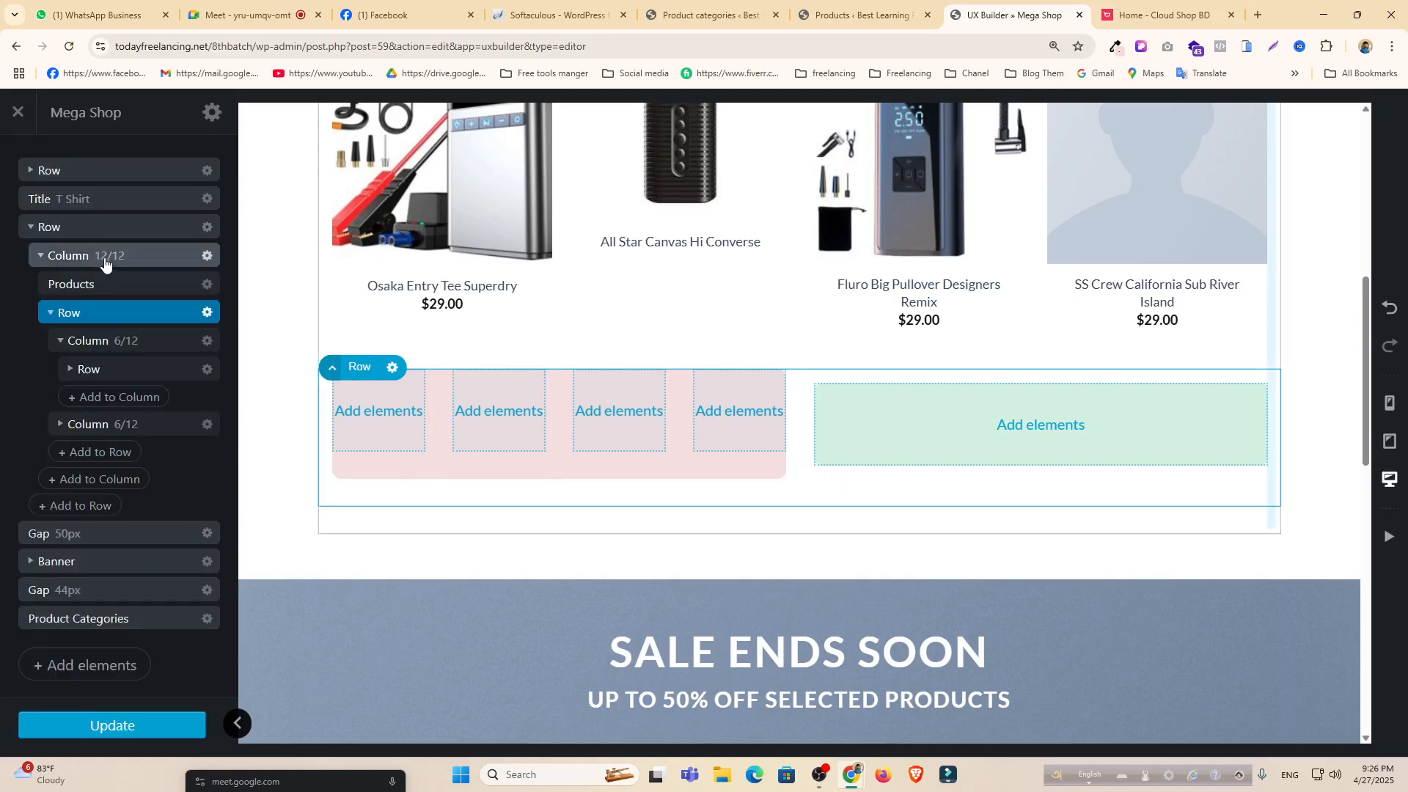
Expand the row nested in the first 6/12 column and inspect its 3/12 columns.
{"action": "left_click", "coordinate": [46, 314]}
{"action": "left_click", "coordinate": [46, 314]}
{"action": "left_click", "coordinate": [71, 342]}
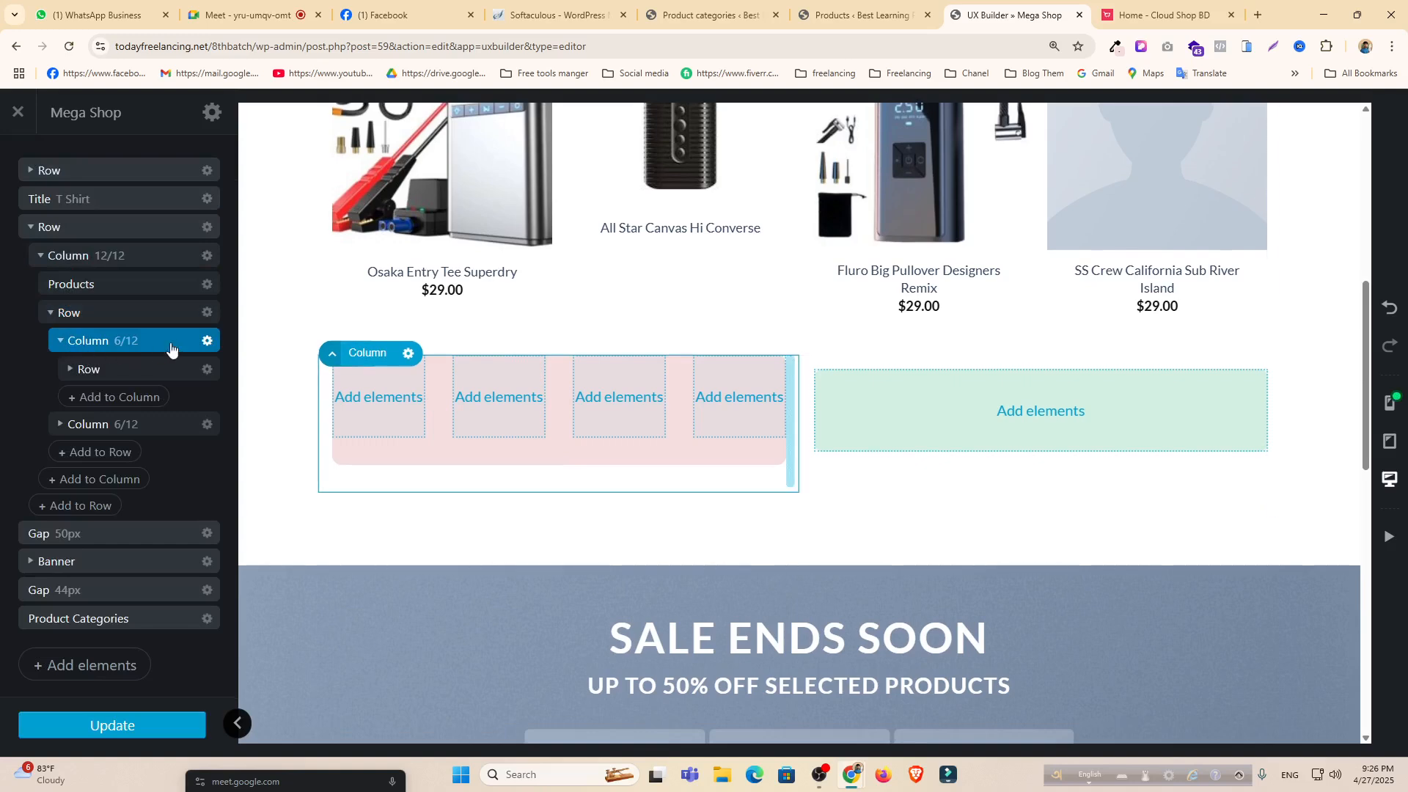
{"action": "left_click", "coordinate": [207, 340]}
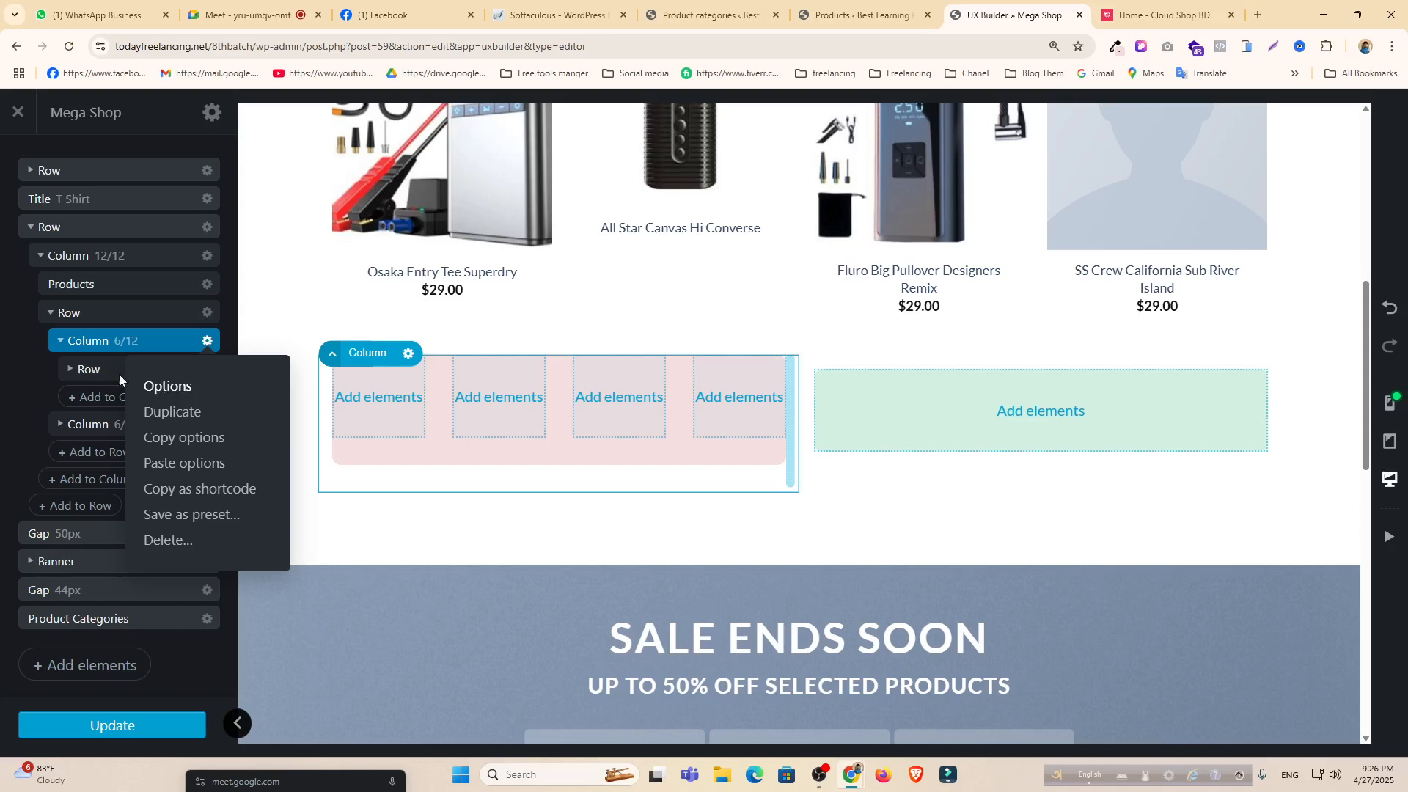
{"action": "left_click", "coordinate": [85, 371]}
{"action": "left_click", "coordinate": [71, 371]}
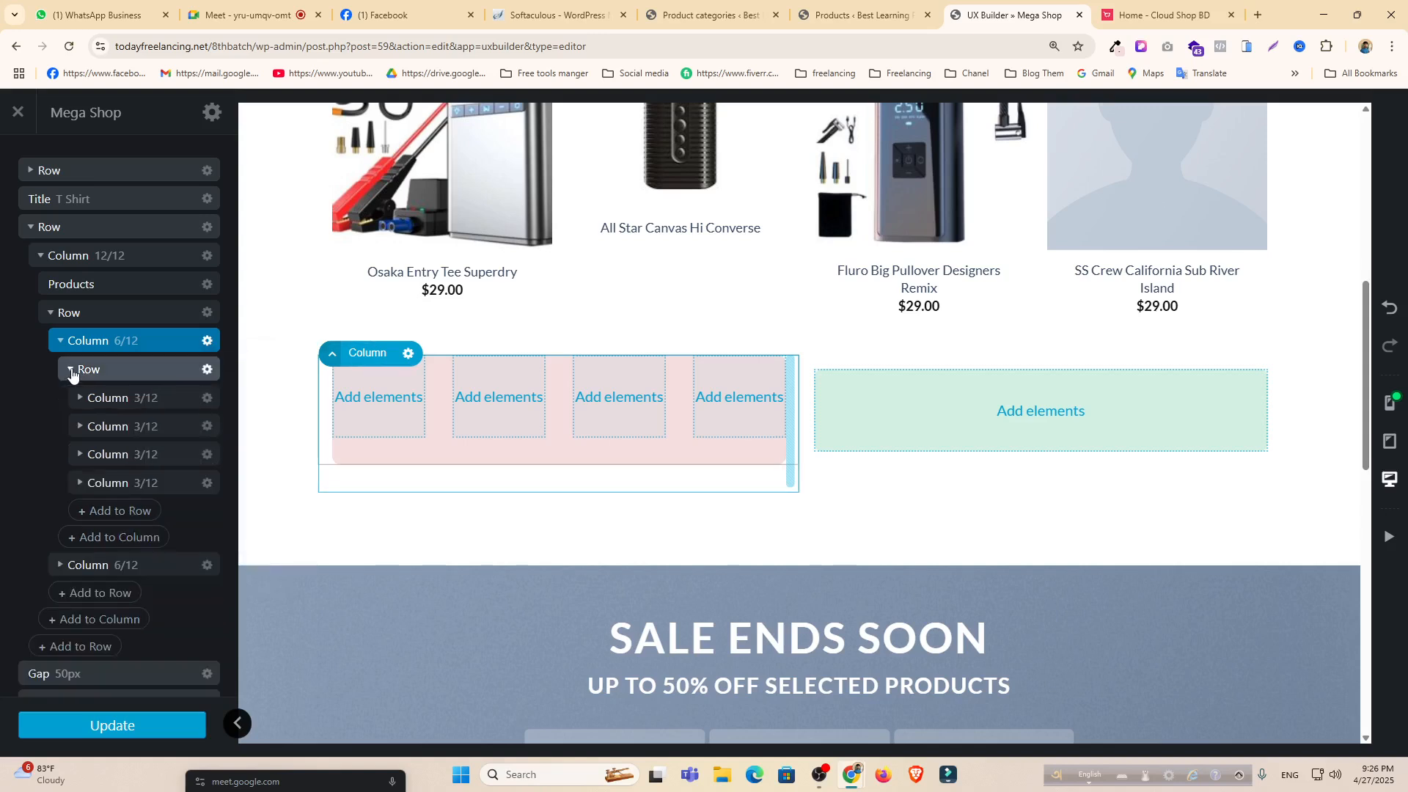
{"action": "left_click", "coordinate": [81, 397]}
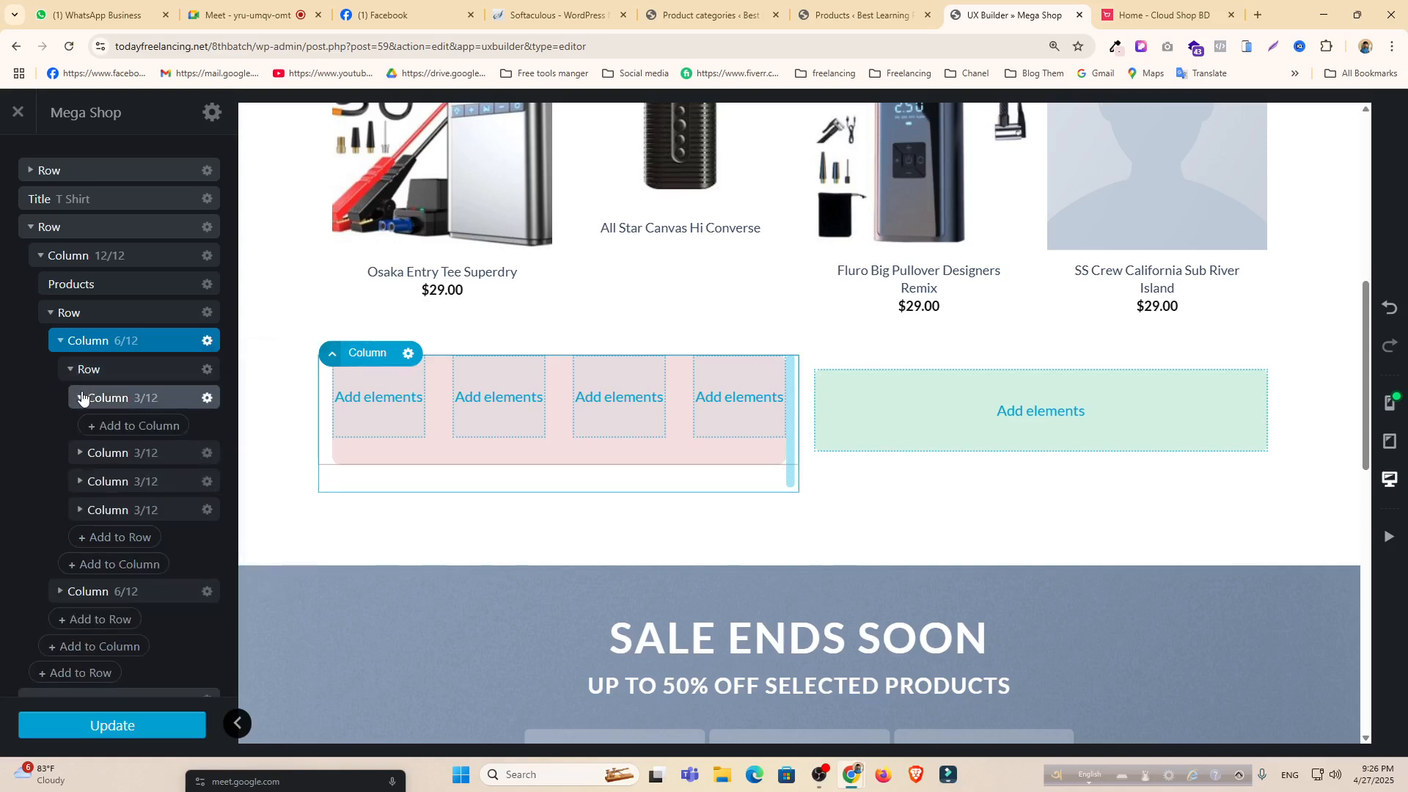
{"action": "left_click", "coordinate": [82, 397]}
Set the nested four-column row to Middle vertical and Center horizontal alignment.
{"action": "left_click", "coordinate": [132, 370]}
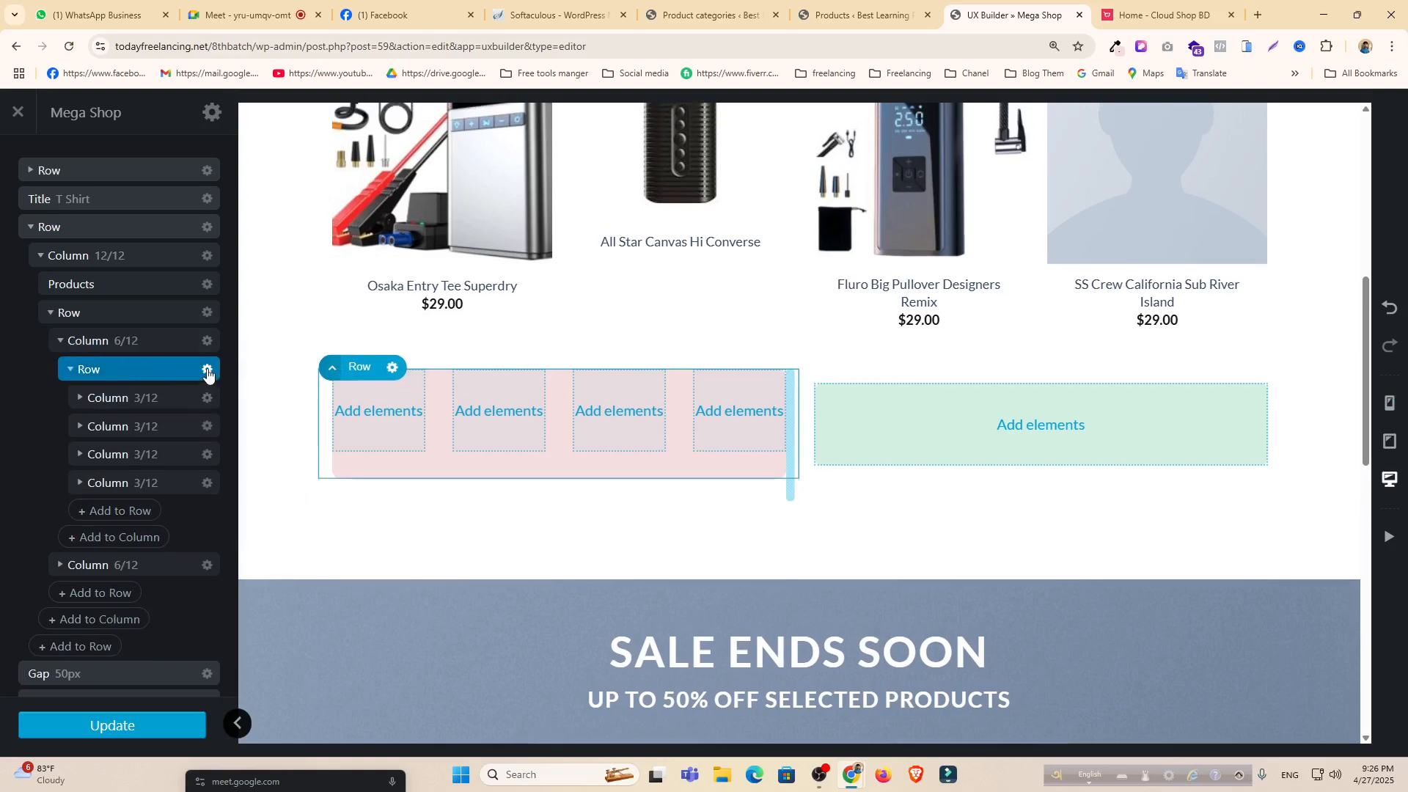
{"action": "left_click", "coordinate": [207, 373]}
{"action": "left_click", "coordinate": [162, 414]}
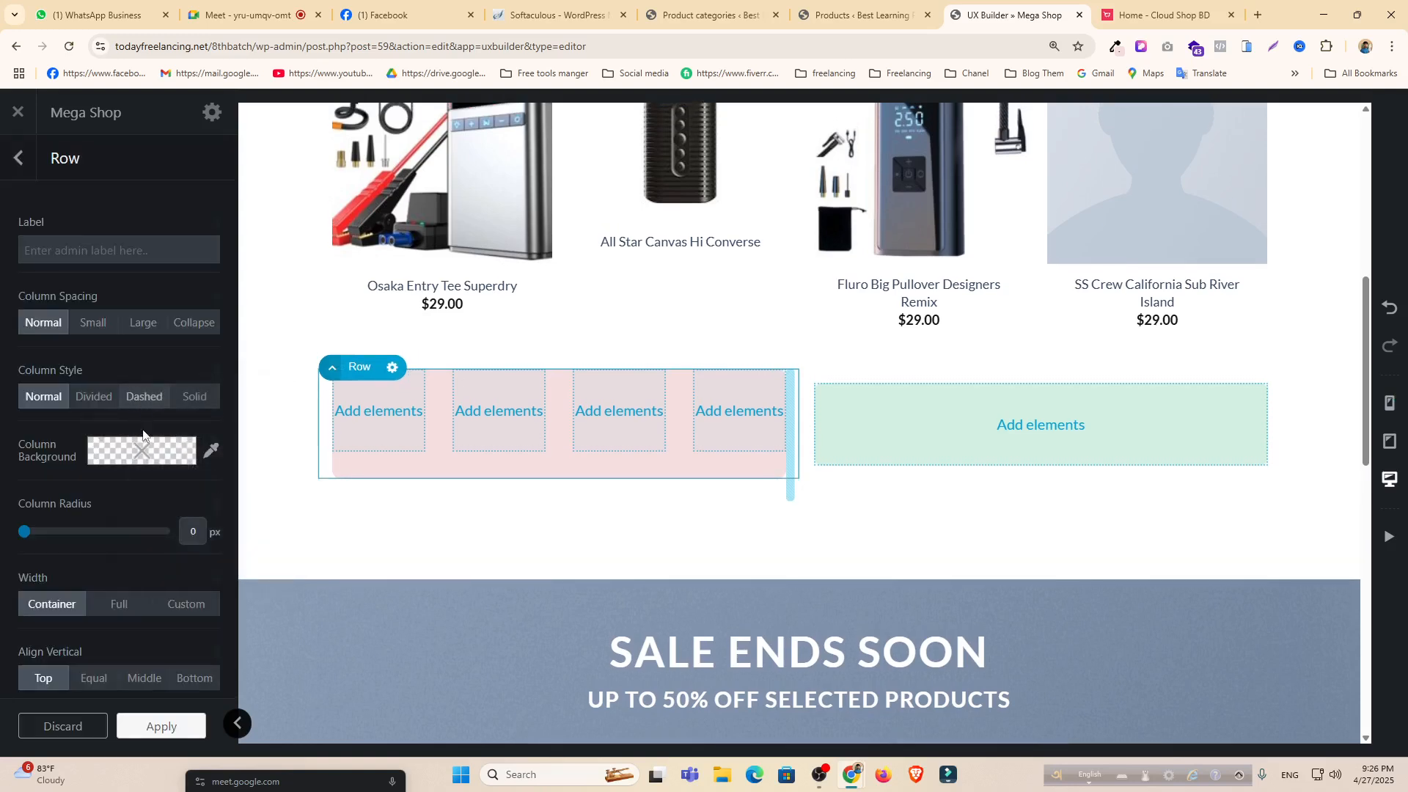
{"action": "scroll", "coordinate": [147, 454], "scroll_direction": "down", "scroll_amount": 2}
{"action": "left_click", "coordinate": [141, 530]}
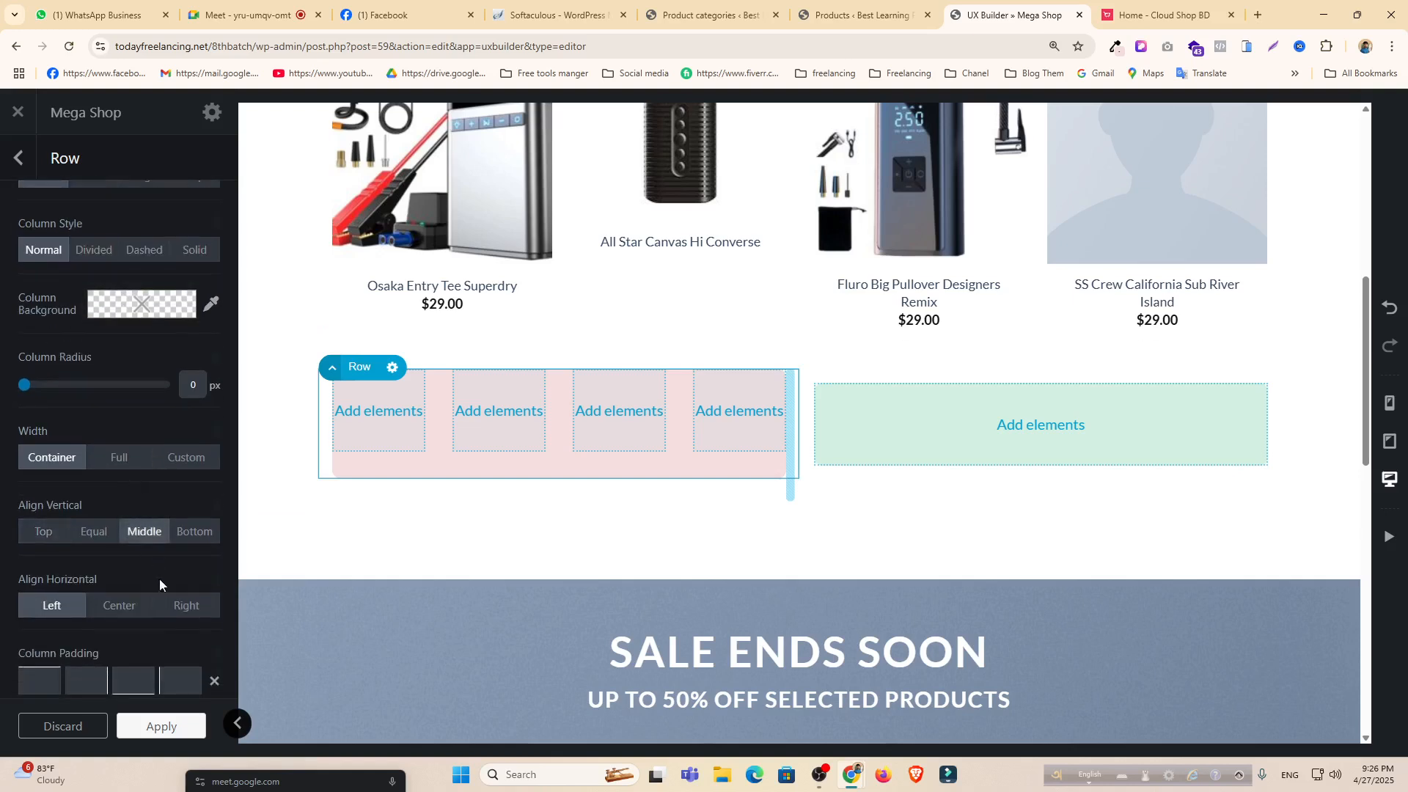
{"action": "left_click", "coordinate": [118, 606]}
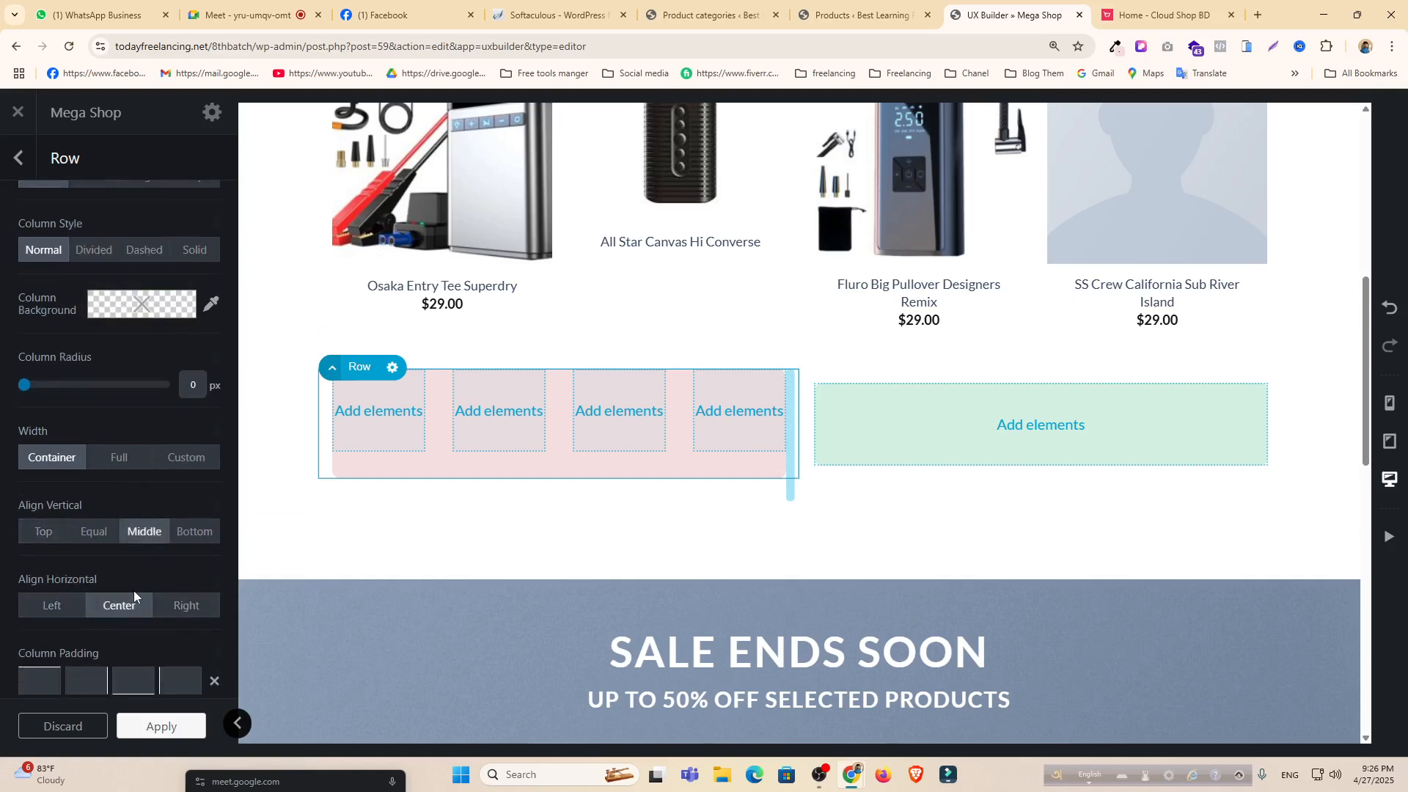
{"action": "left_click", "coordinate": [357, 366]}
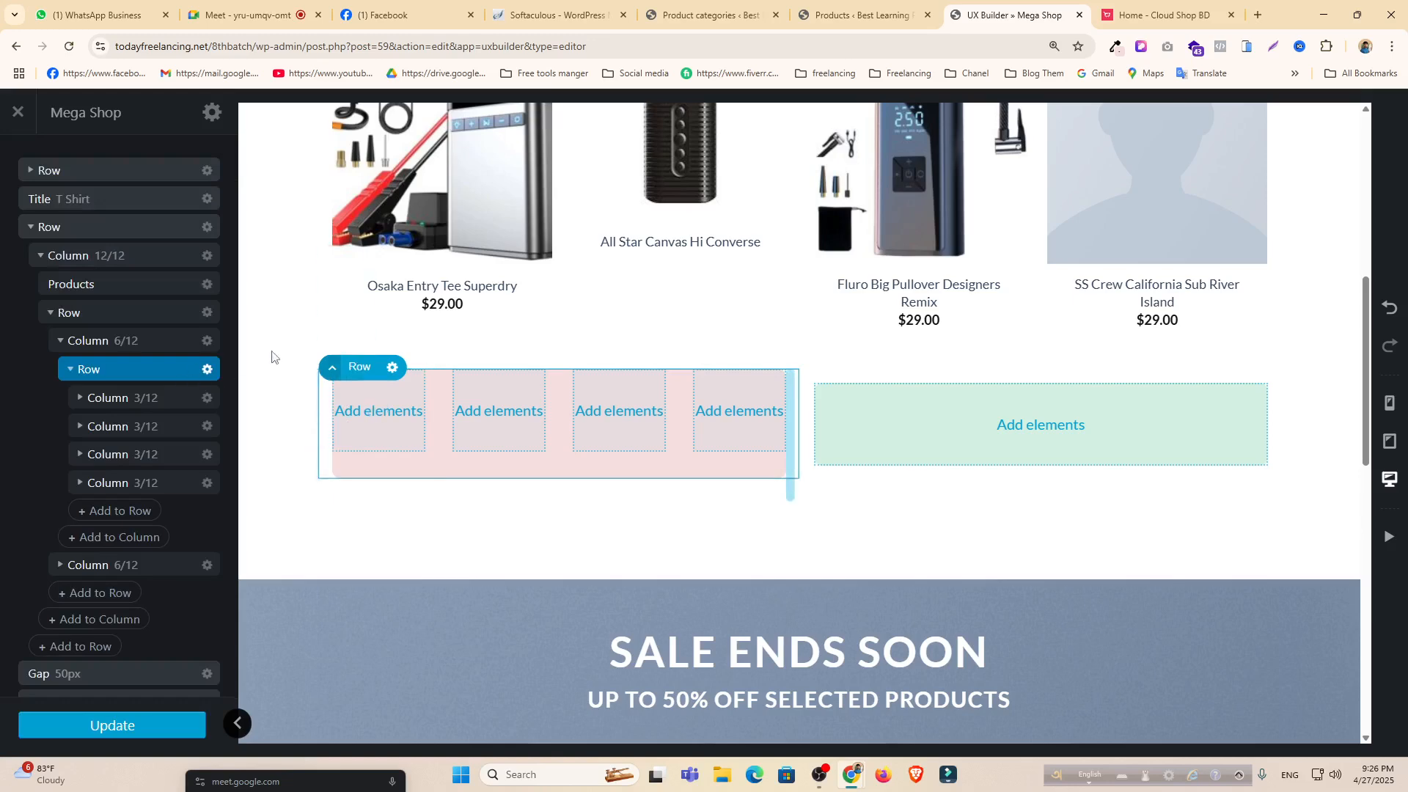
Try Right and Left horizontal alignment on the nested four-column row, then return it to Center.
{"action": "left_click", "coordinate": [392, 366]}
{"action": "left_click", "coordinate": [355, 416]}
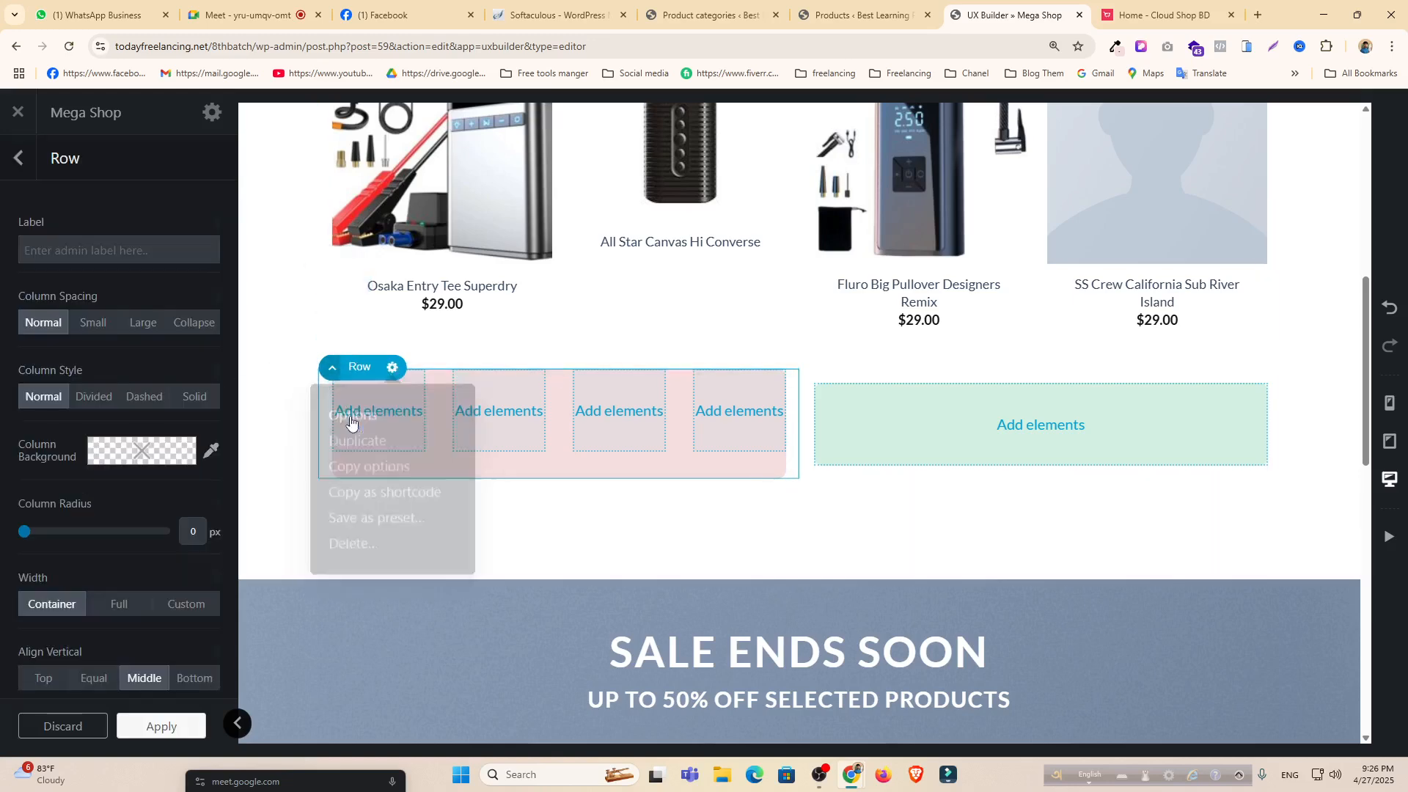
{"action": "scroll", "coordinate": [156, 491], "scroll_direction": "down", "scroll_amount": 3}
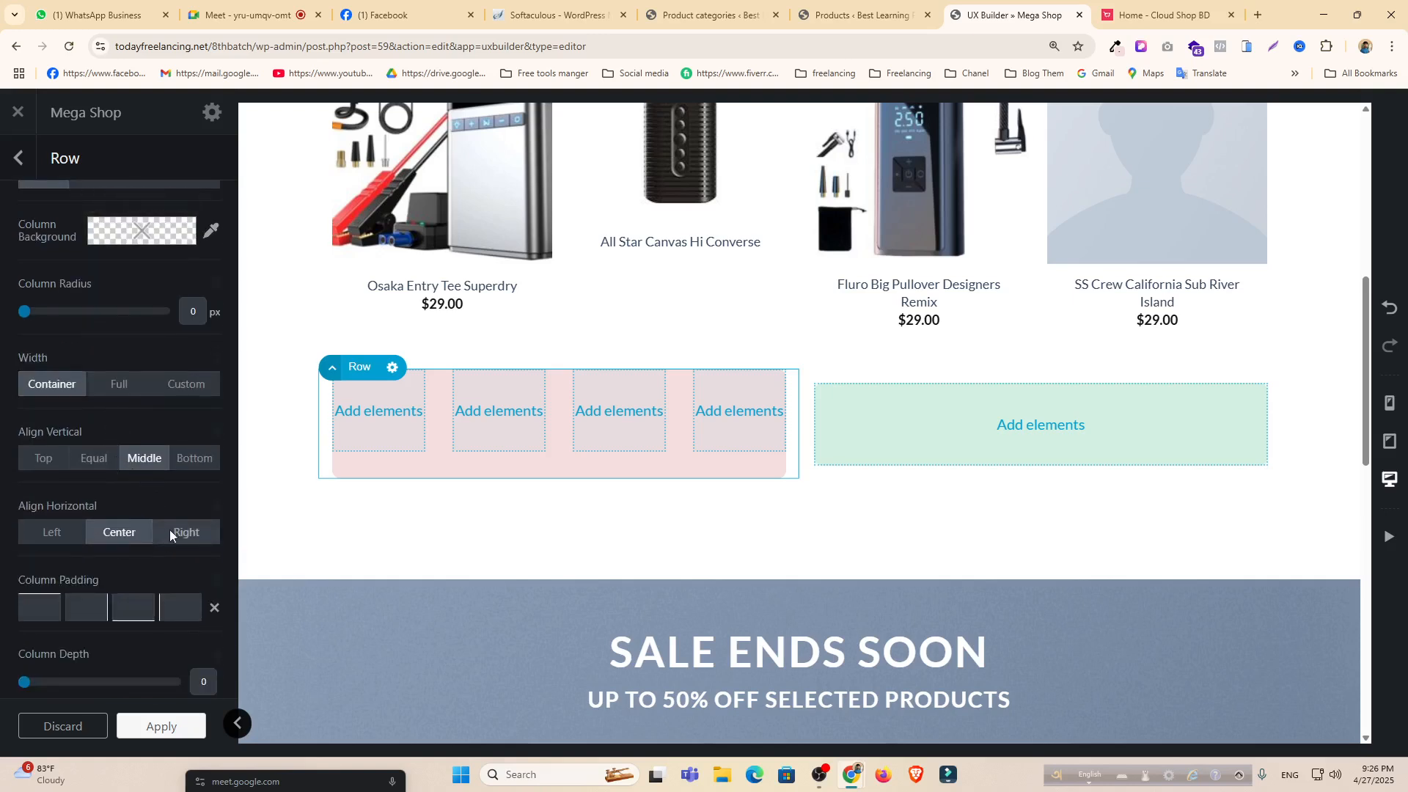
{"action": "scroll", "coordinate": [157, 469], "scroll_direction": "down", "scroll_amount": 2}
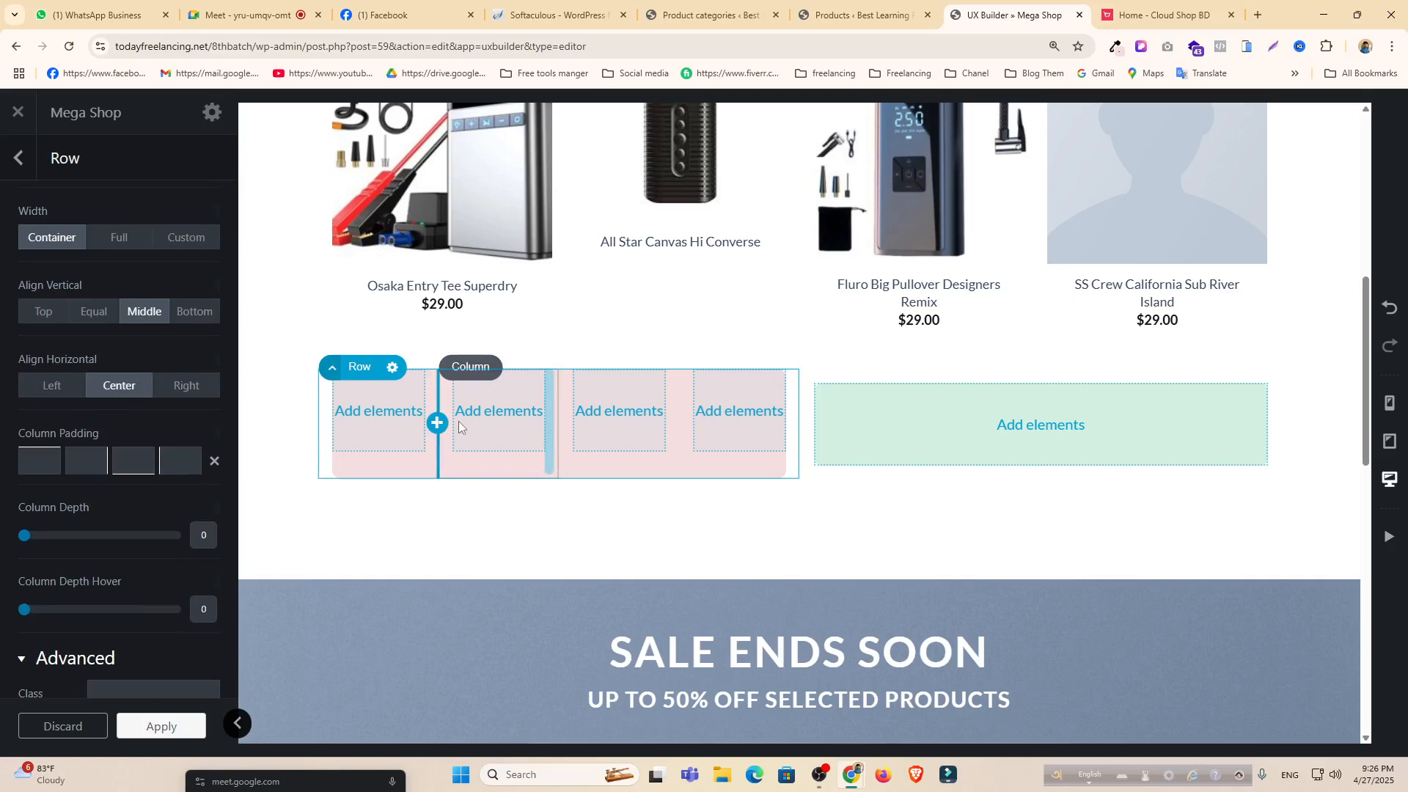
{"action": "scroll", "coordinate": [116, 464], "scroll_direction": "down", "scroll_amount": 2}
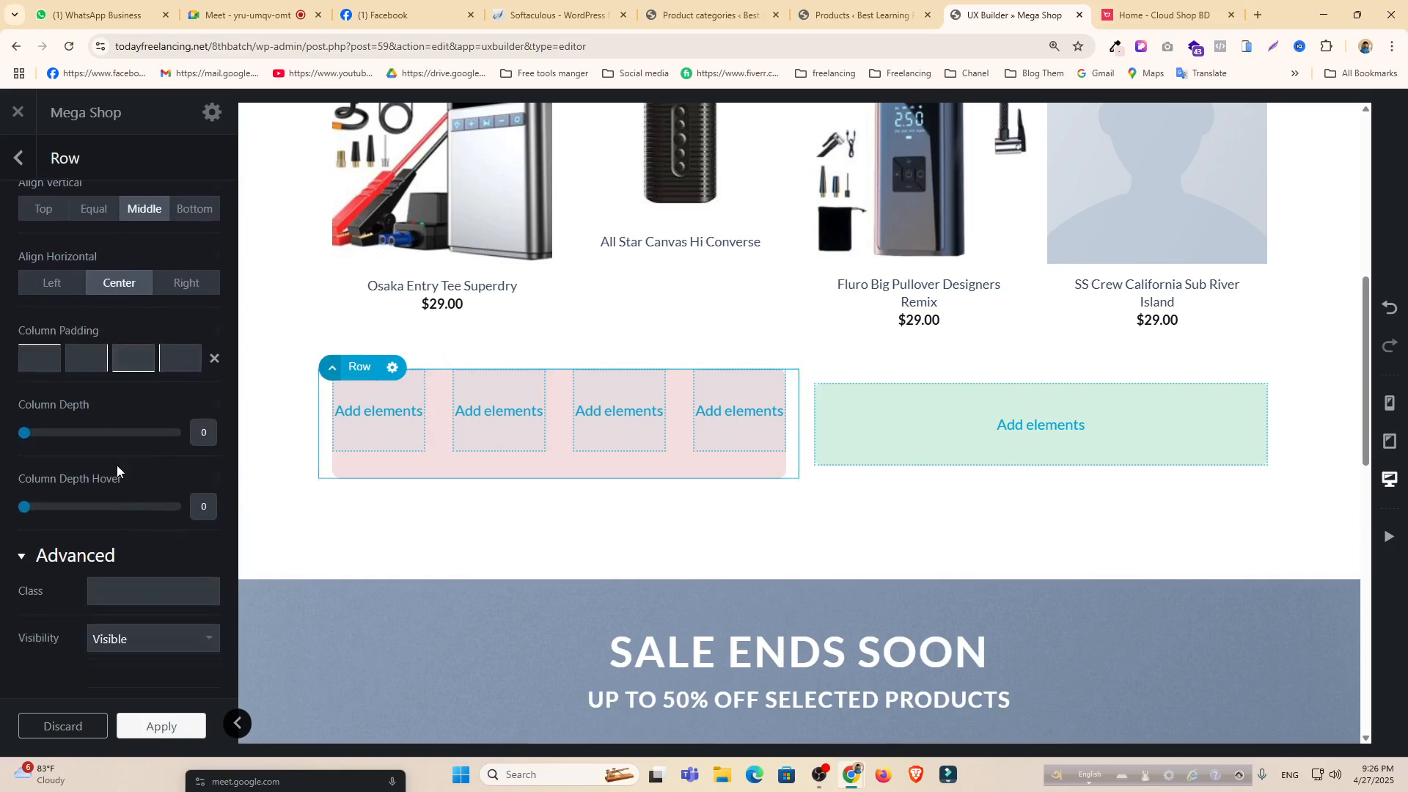
{"action": "left_click", "coordinate": [394, 369]}
{"action": "left_click", "coordinate": [353, 413]}
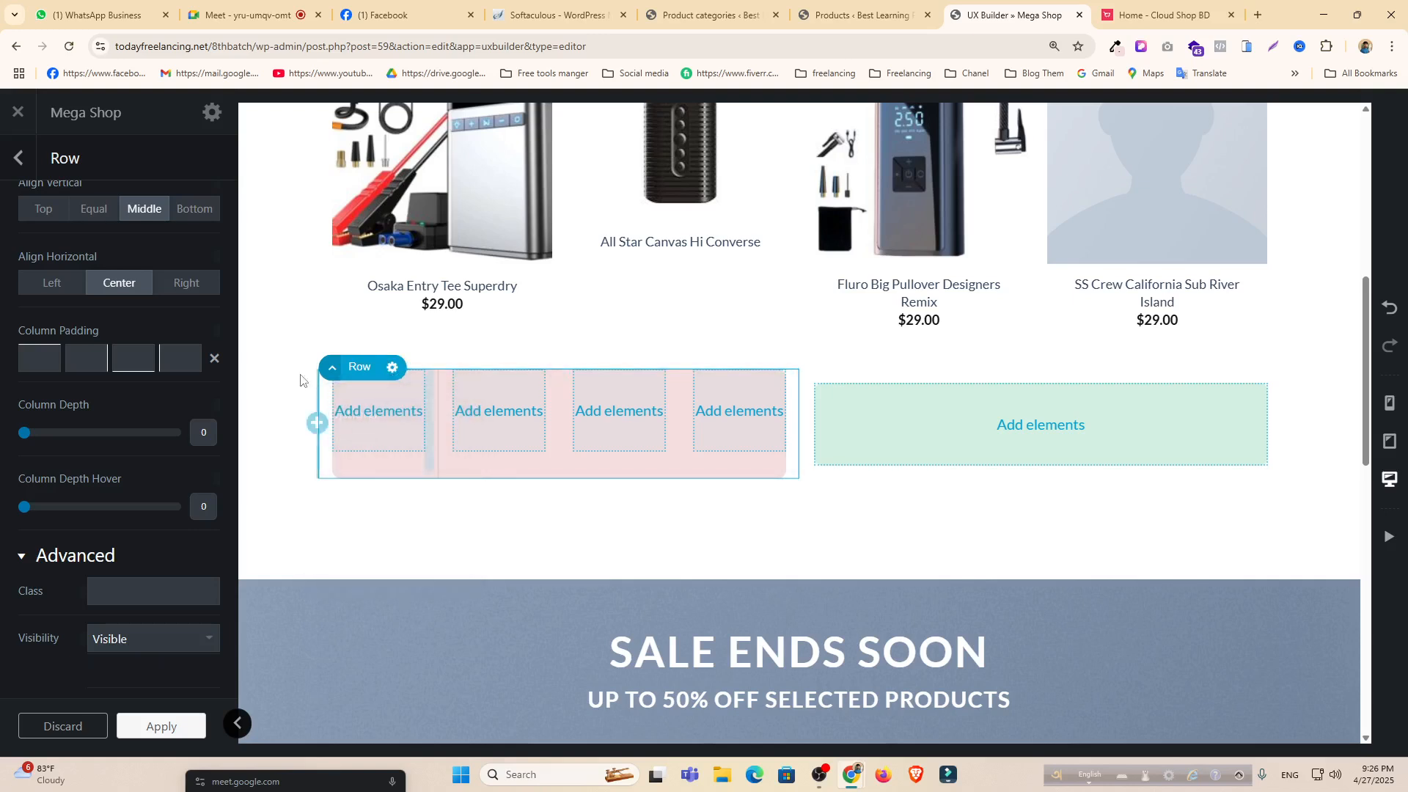
{"action": "left_click", "coordinate": [186, 283]}
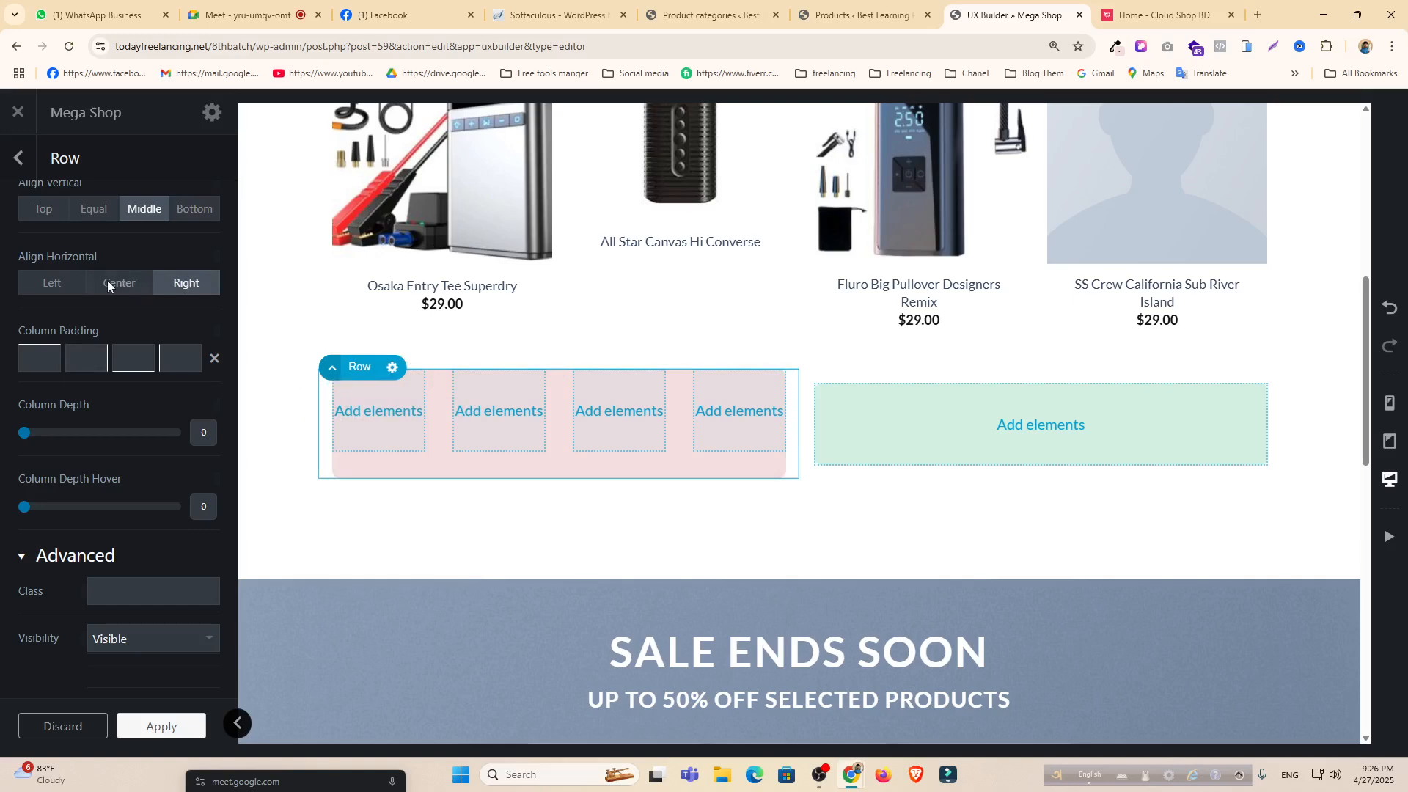
{"action": "left_click", "coordinate": [66, 284]}
{"action": "left_click", "coordinate": [116, 280]}
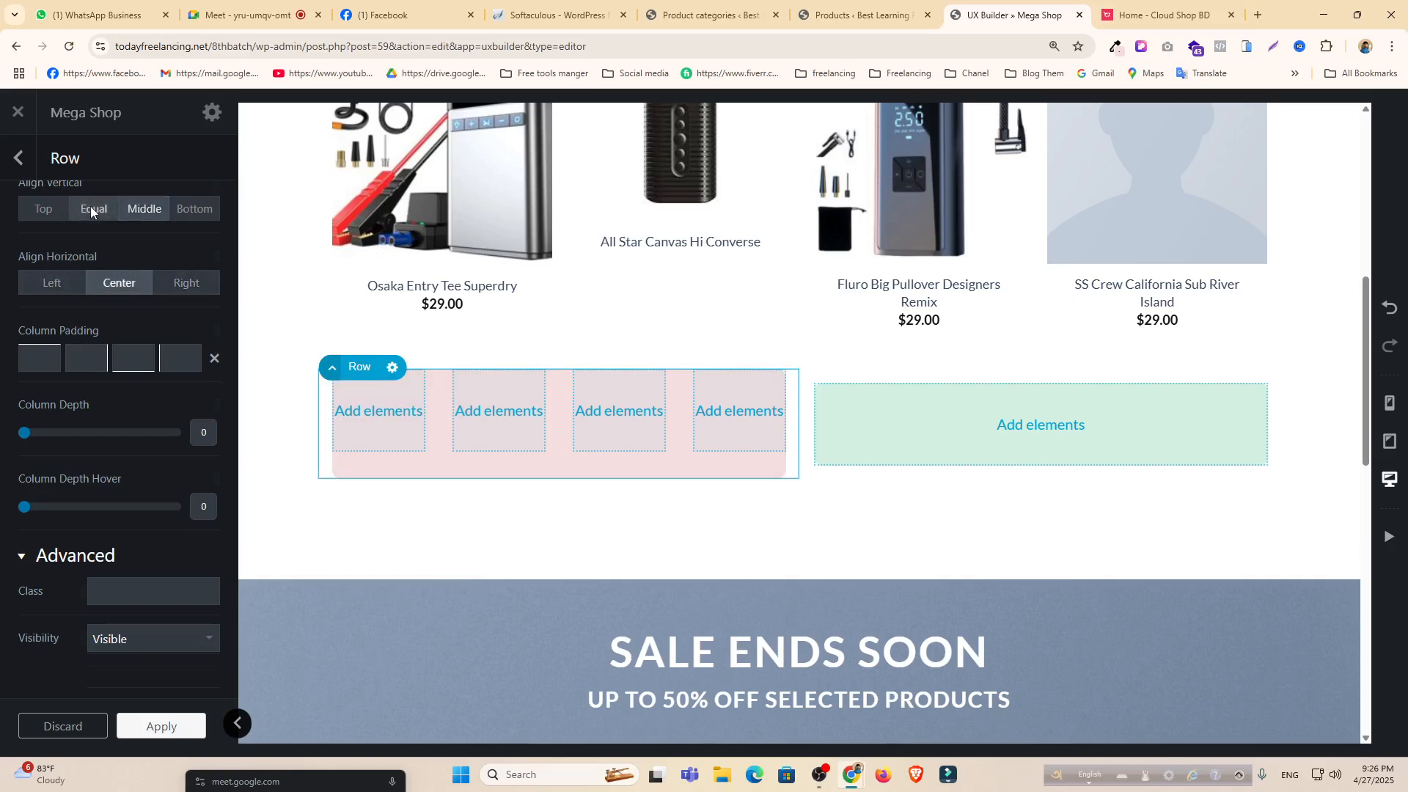
Try Equal and Bottom vertical alignment on the nested four-column row, then return it to Middle.
{"action": "left_click", "coordinate": [91, 210]}
{"action": "left_click", "coordinate": [188, 206]}
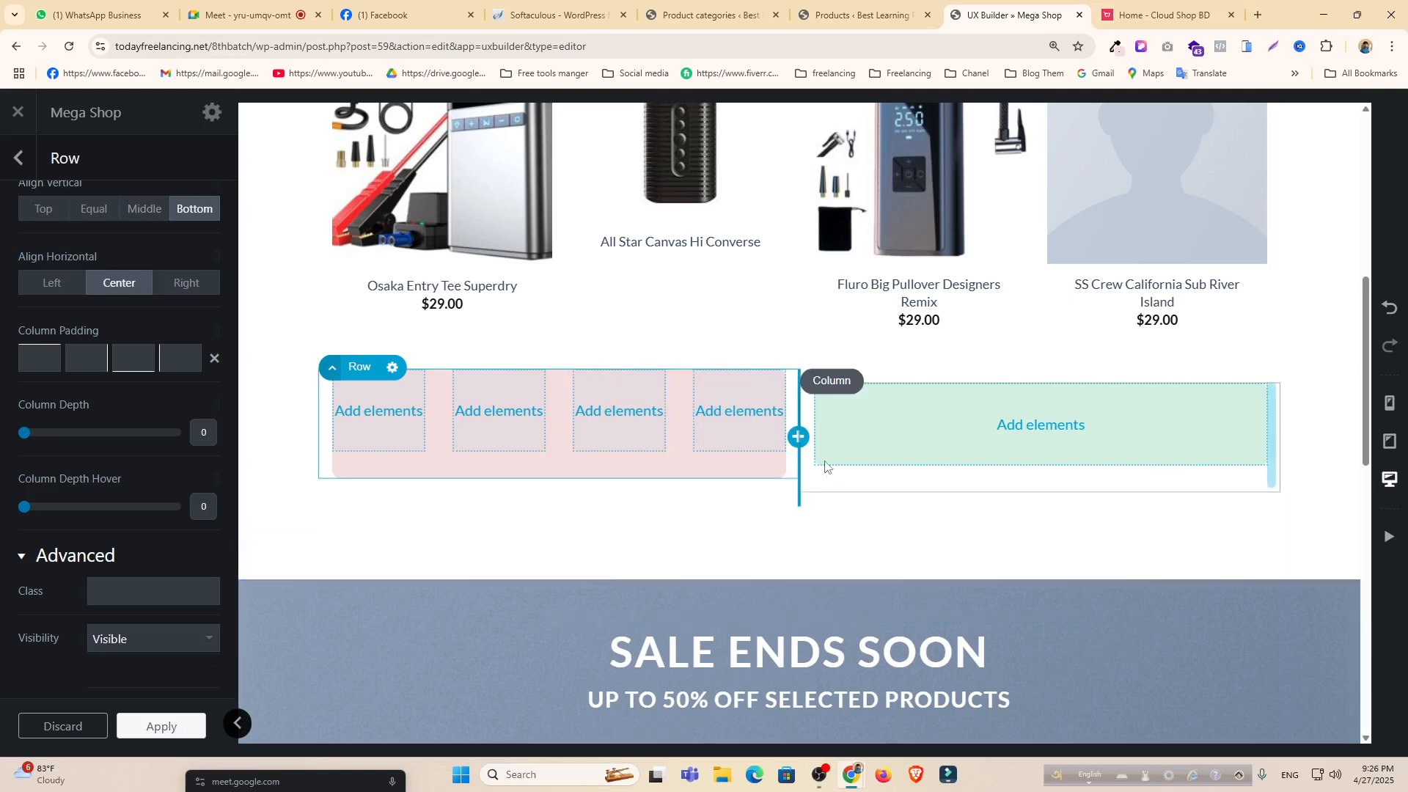
{"action": "left_click", "coordinate": [144, 215]}
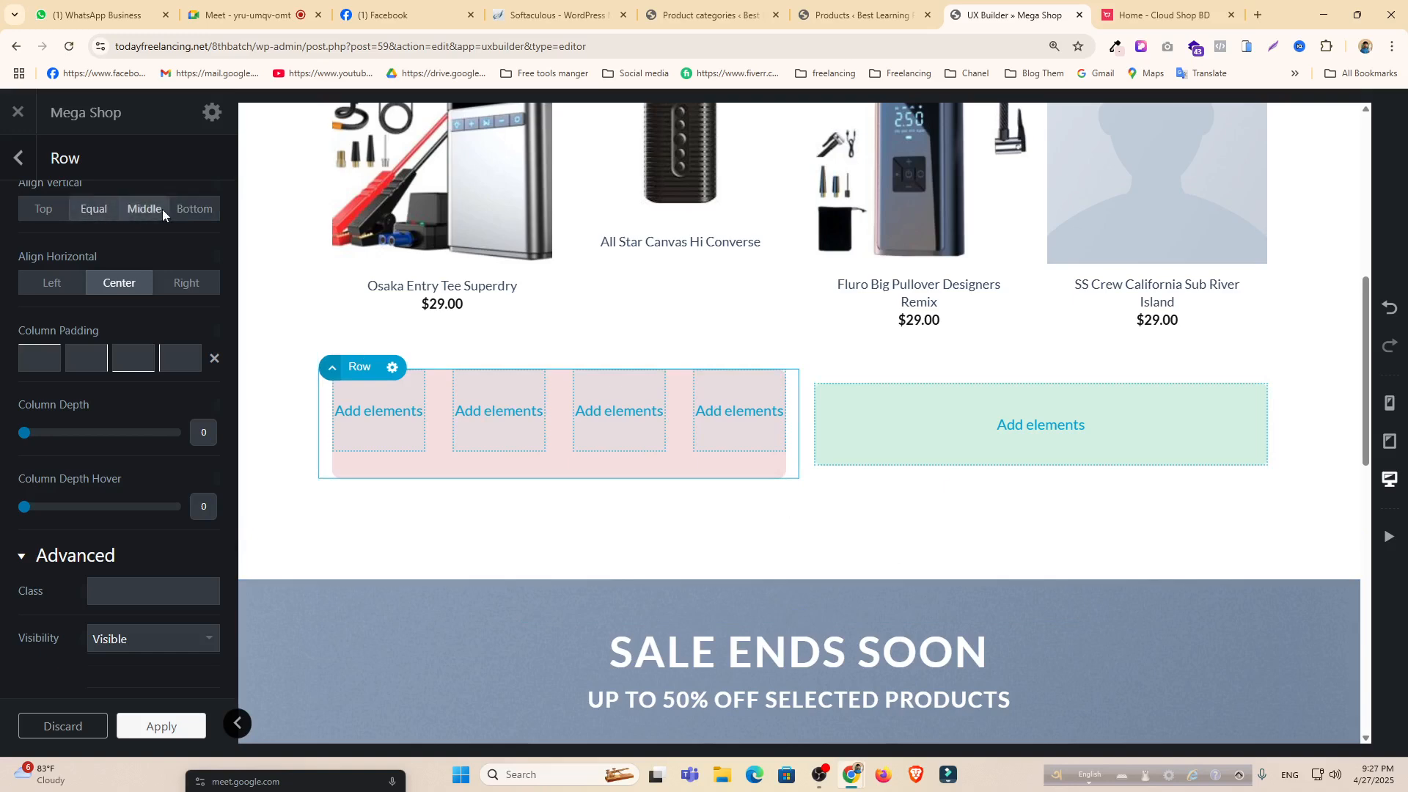
Add an Image Box element to the first 3/12 column of the nested row, consulting the Cloud Shop BD reference page.
{"action": "left_click", "coordinate": [376, 409]}
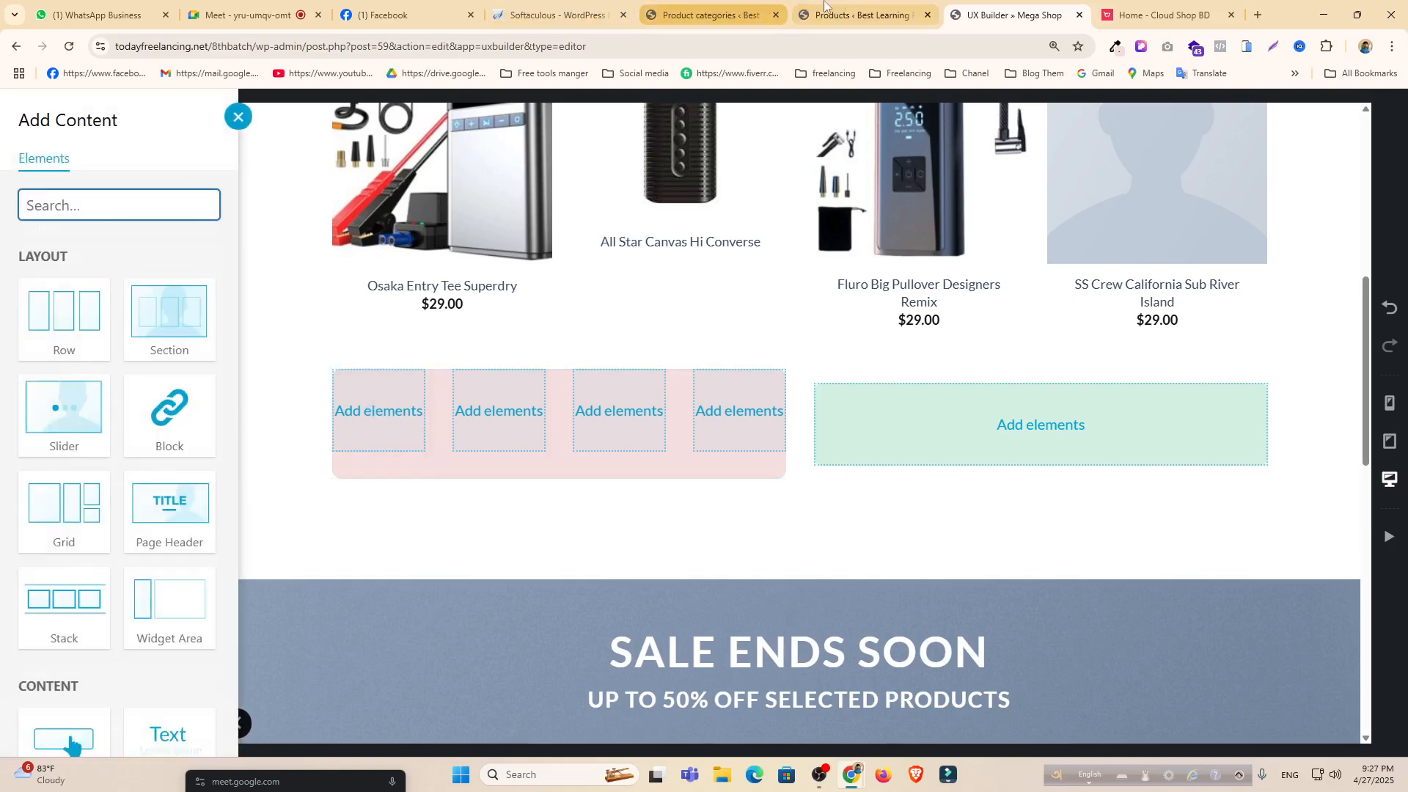
{"action": "left_click", "coordinate": [855, 5]}
{"action": "left_click", "coordinate": [1005, 13]}
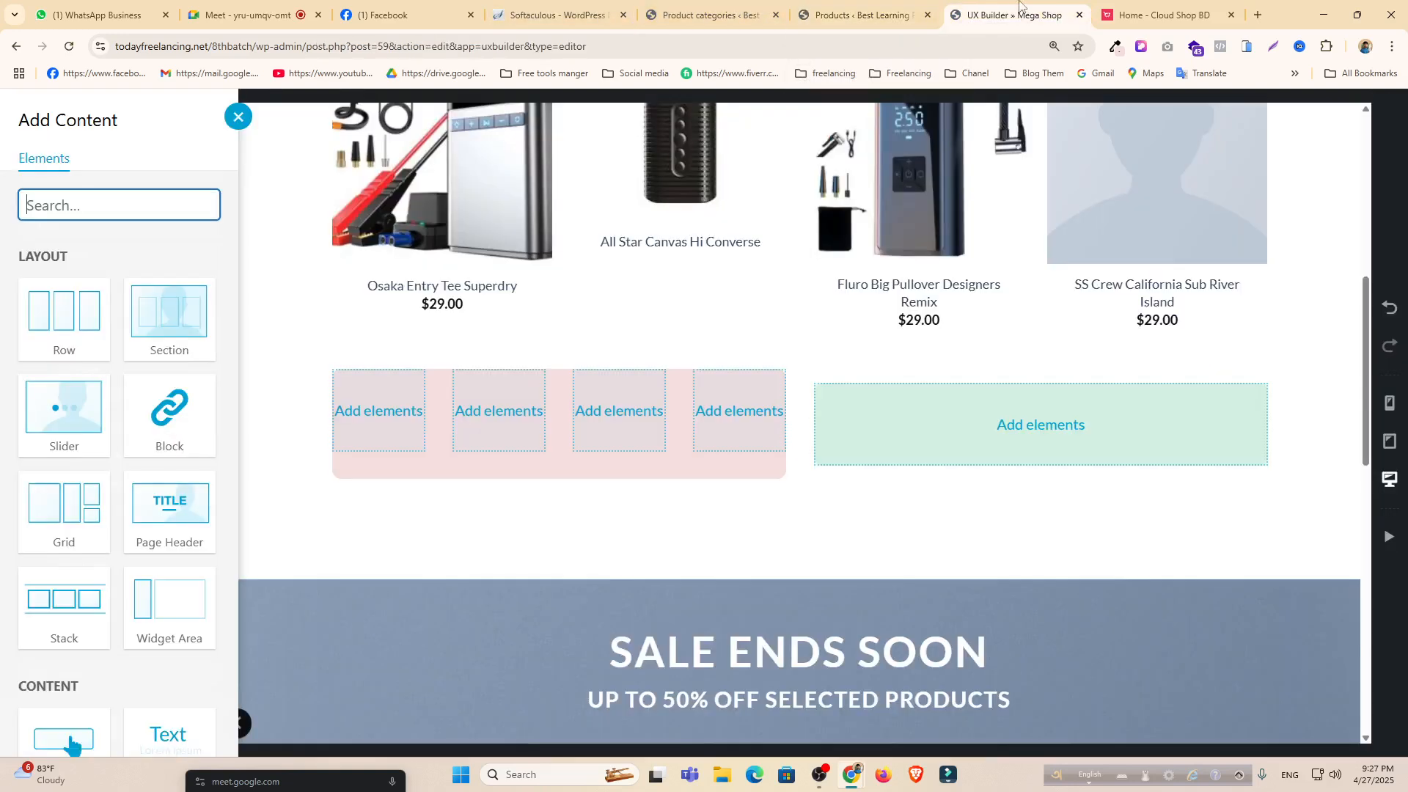
{"action": "left_click", "coordinate": [1159, 15]}
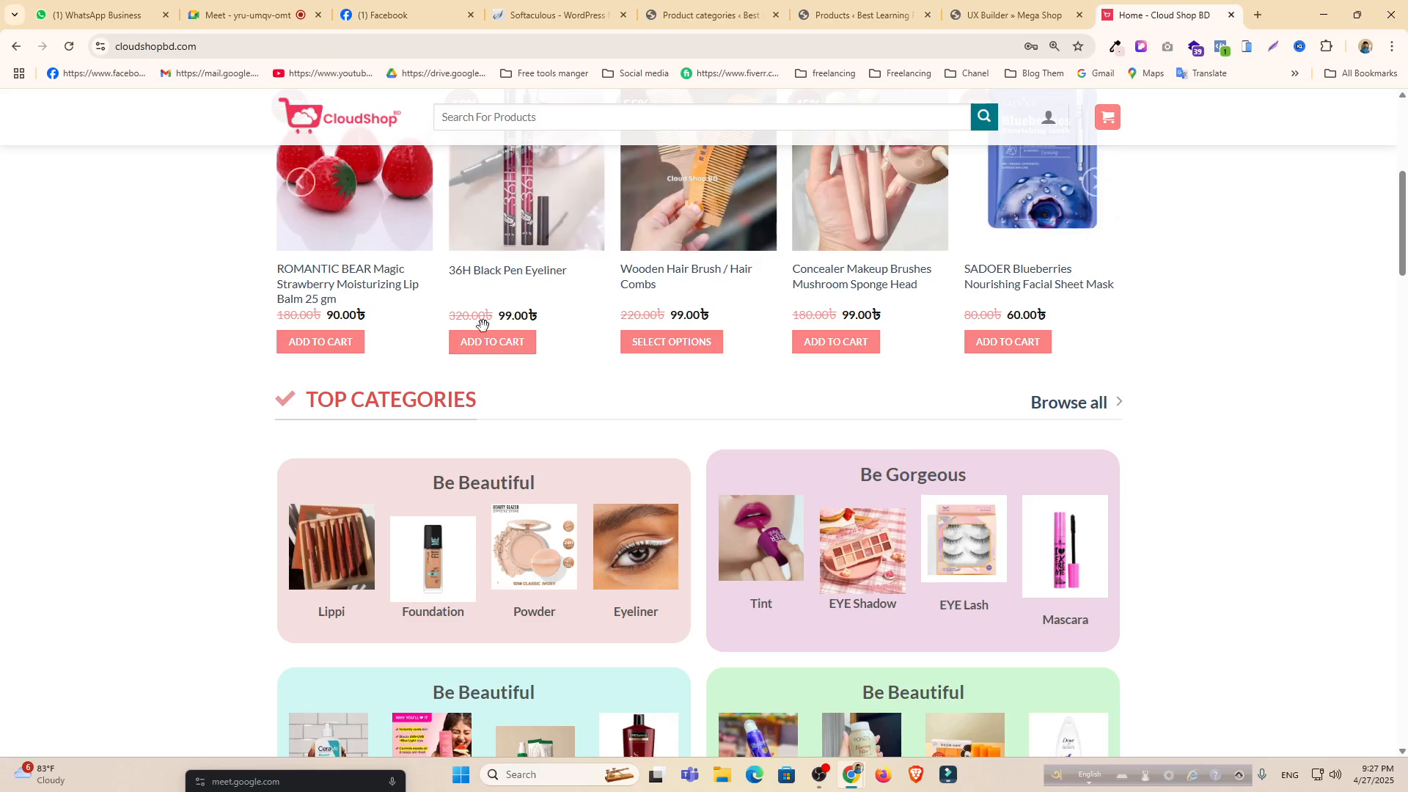
{"action": "left_click", "coordinate": [1001, 4]}
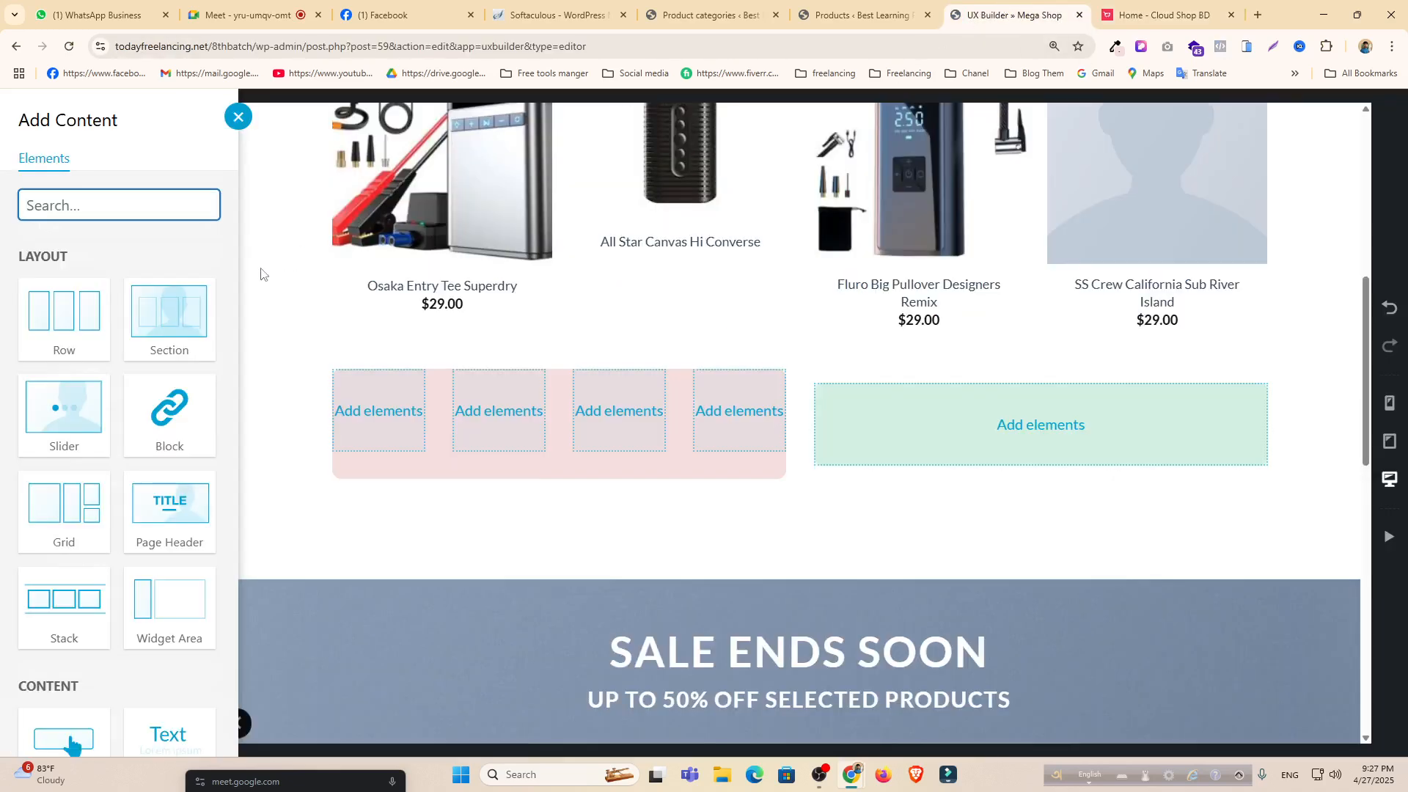
{"action": "type", "text": "ima"}
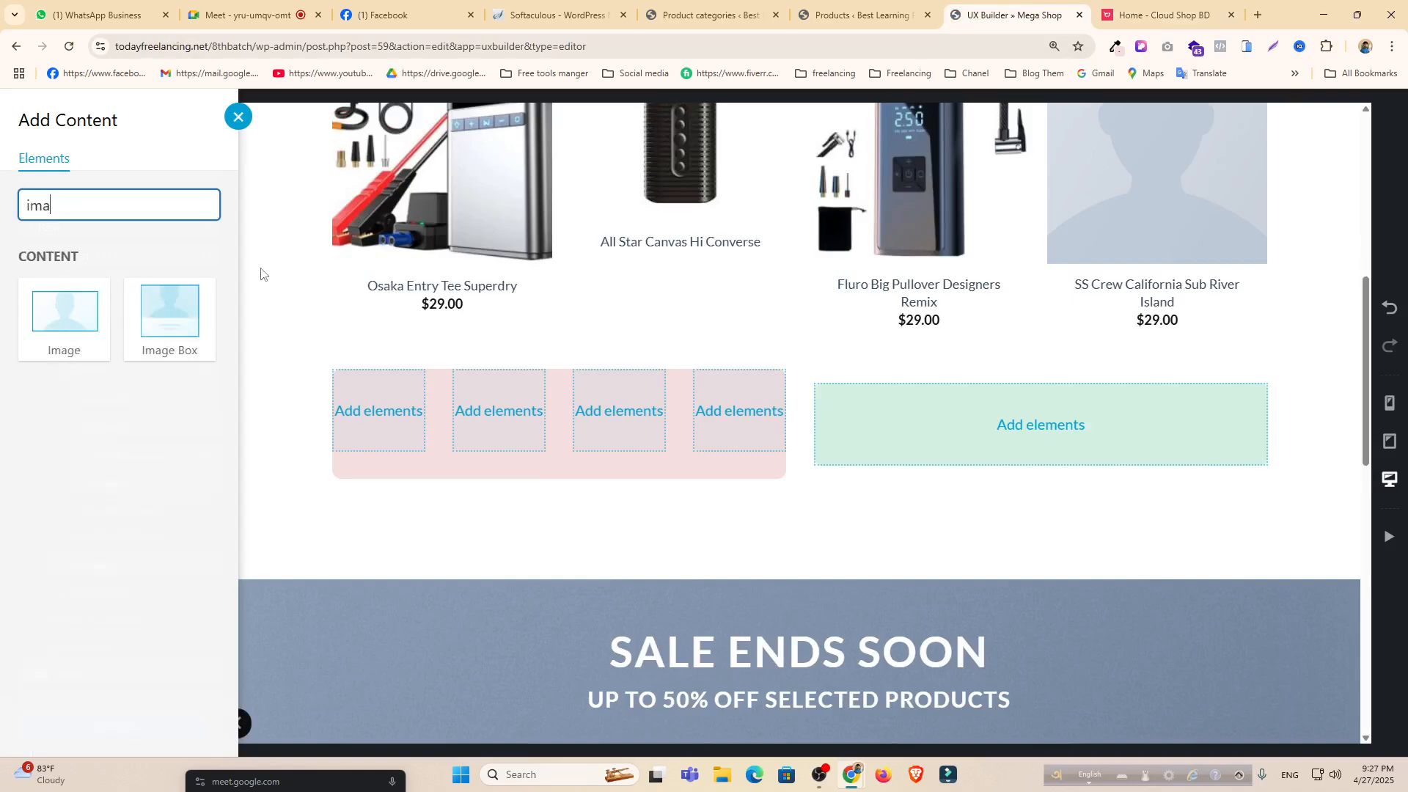
{"action": "left_click", "coordinate": [176, 311]}
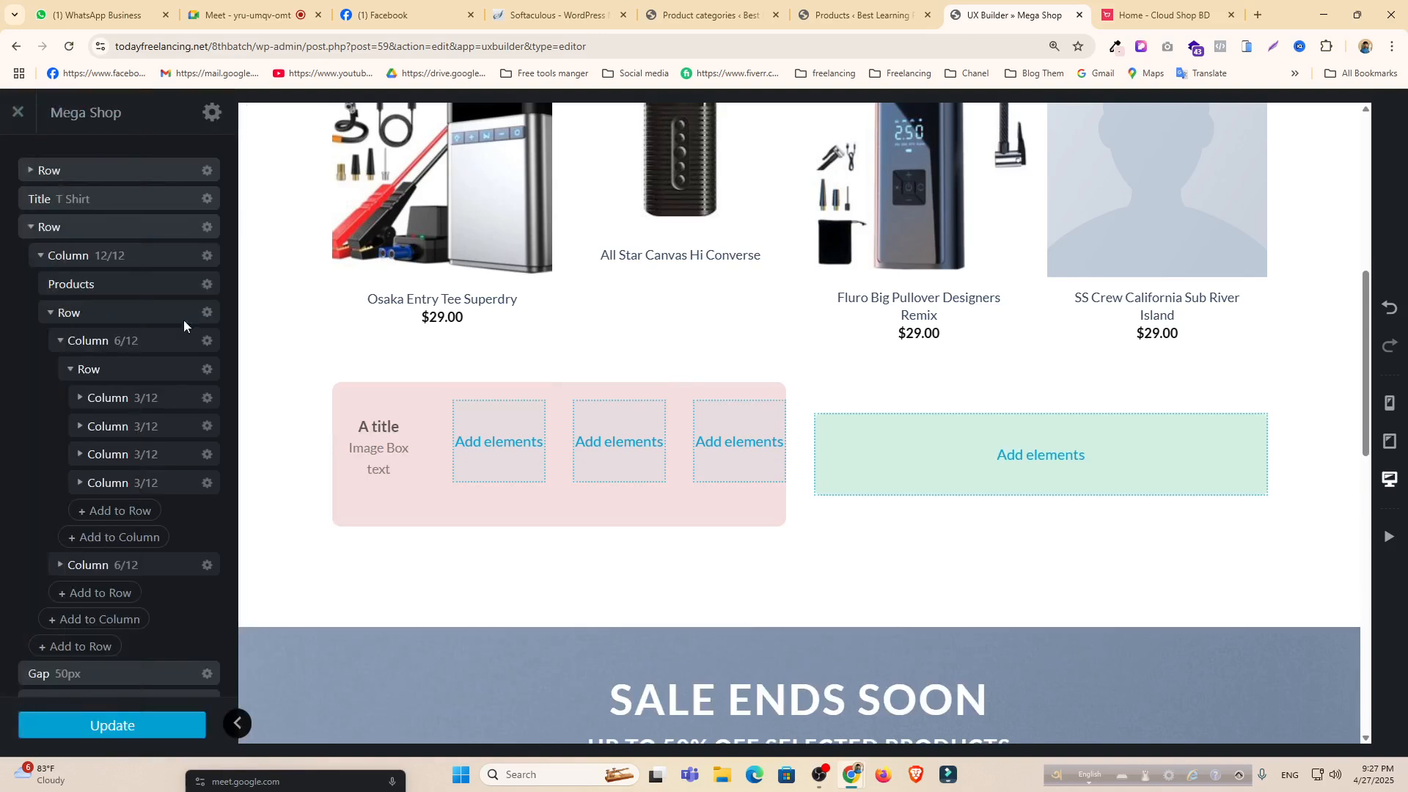
Delete the "Image Box text" paragraph from the new image box's text, keeping only its Heading 4 title.
{"action": "left_click", "coordinate": [383, 521]}
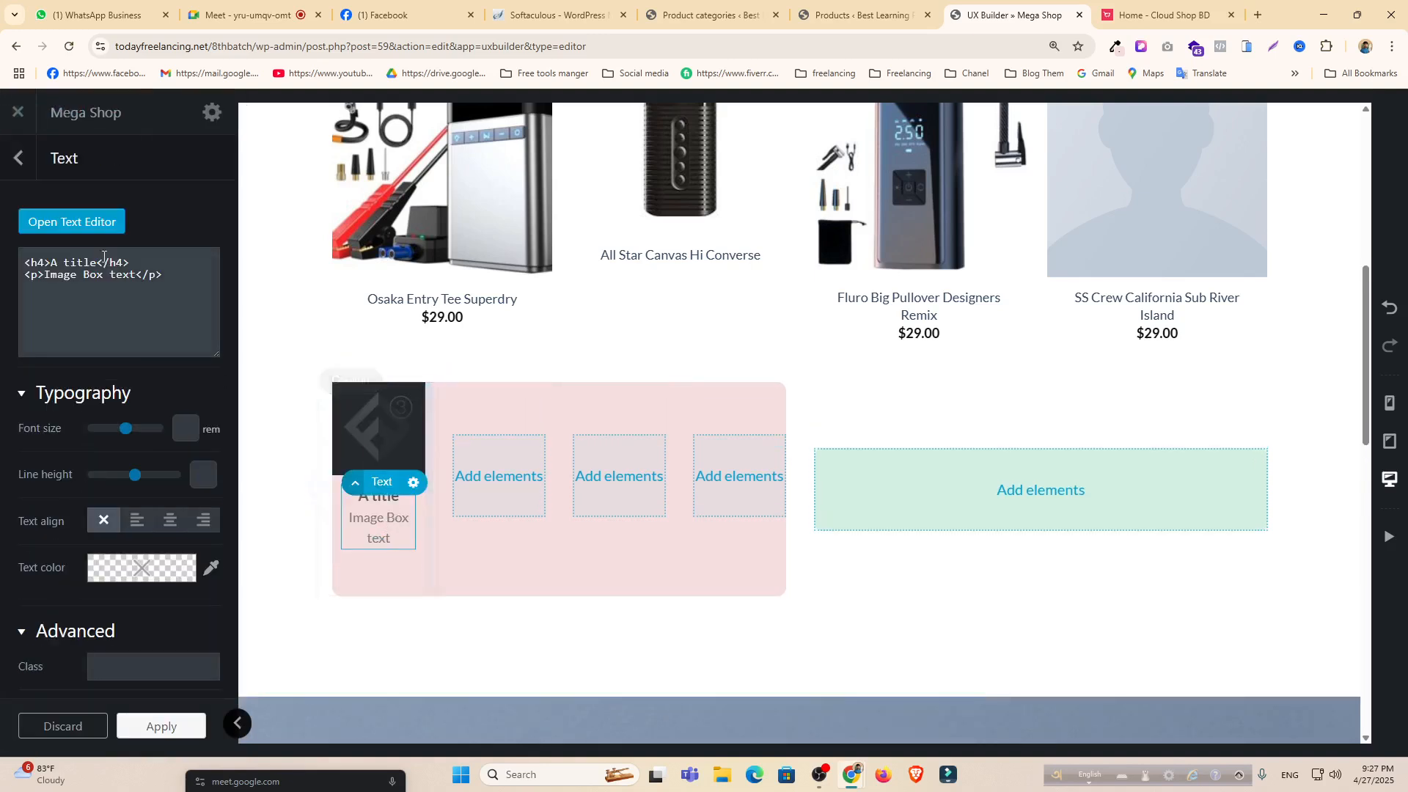
{"action": "left_click", "coordinate": [71, 228]}
{"action": "left_click_drag", "start_coordinate": [121, 302], "coordinate": [16, 307]}
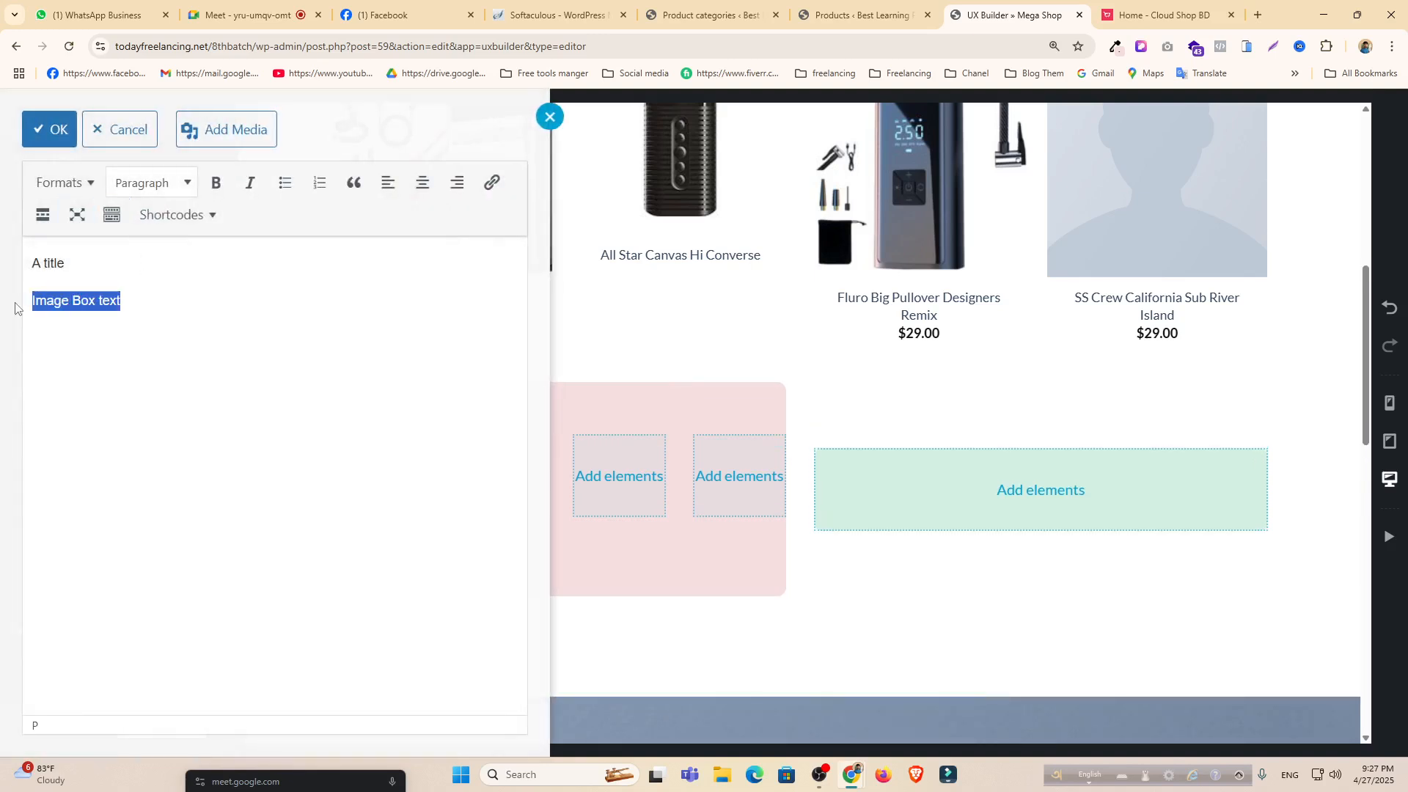
{"action": "key", "text": "BackSpace"}
{"action": "key", "text": "BackSpace"}
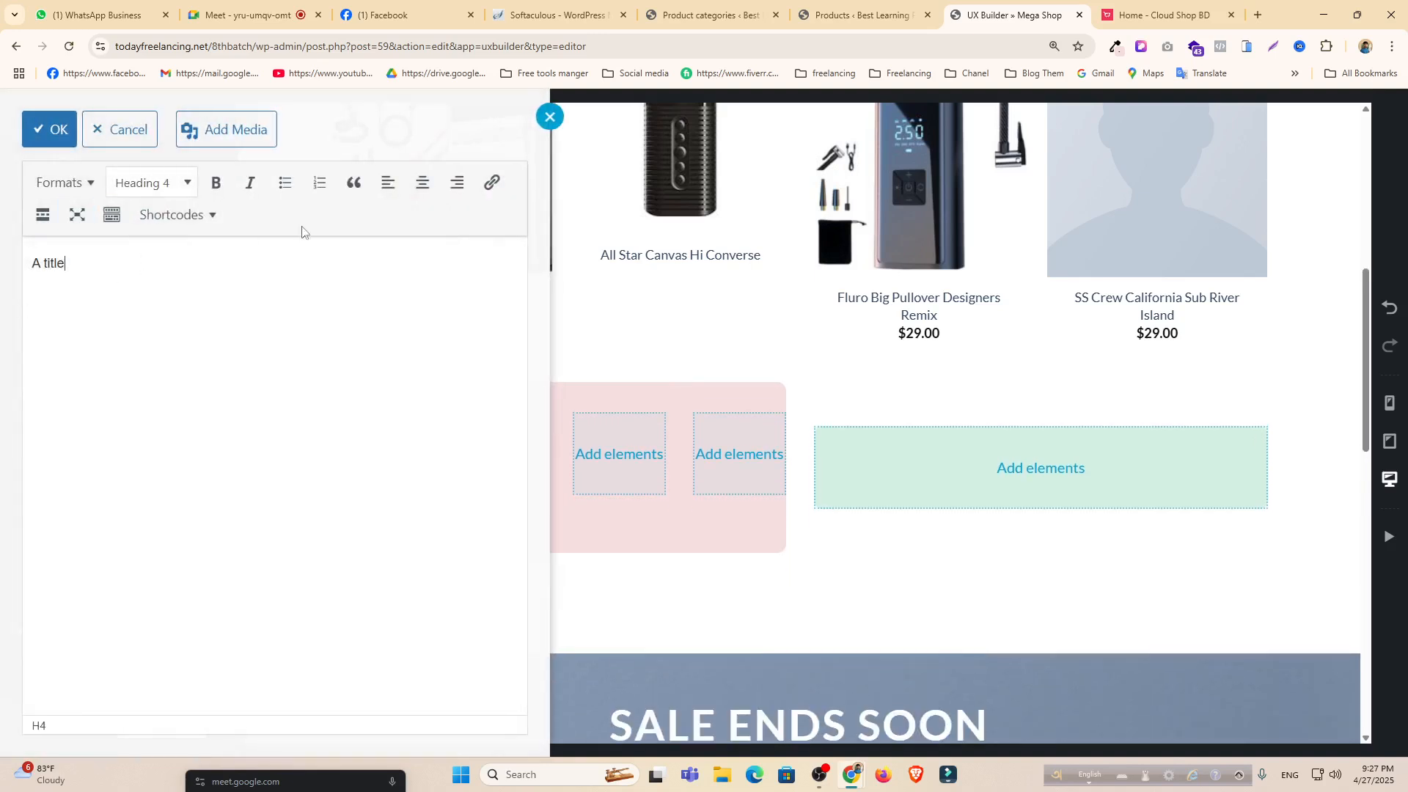
Replace the first image box's Heading 4 title with "Med", checking the category labels on the Cloud Shop BD reference page.
{"action": "left_click", "coordinate": [1105, 27]}
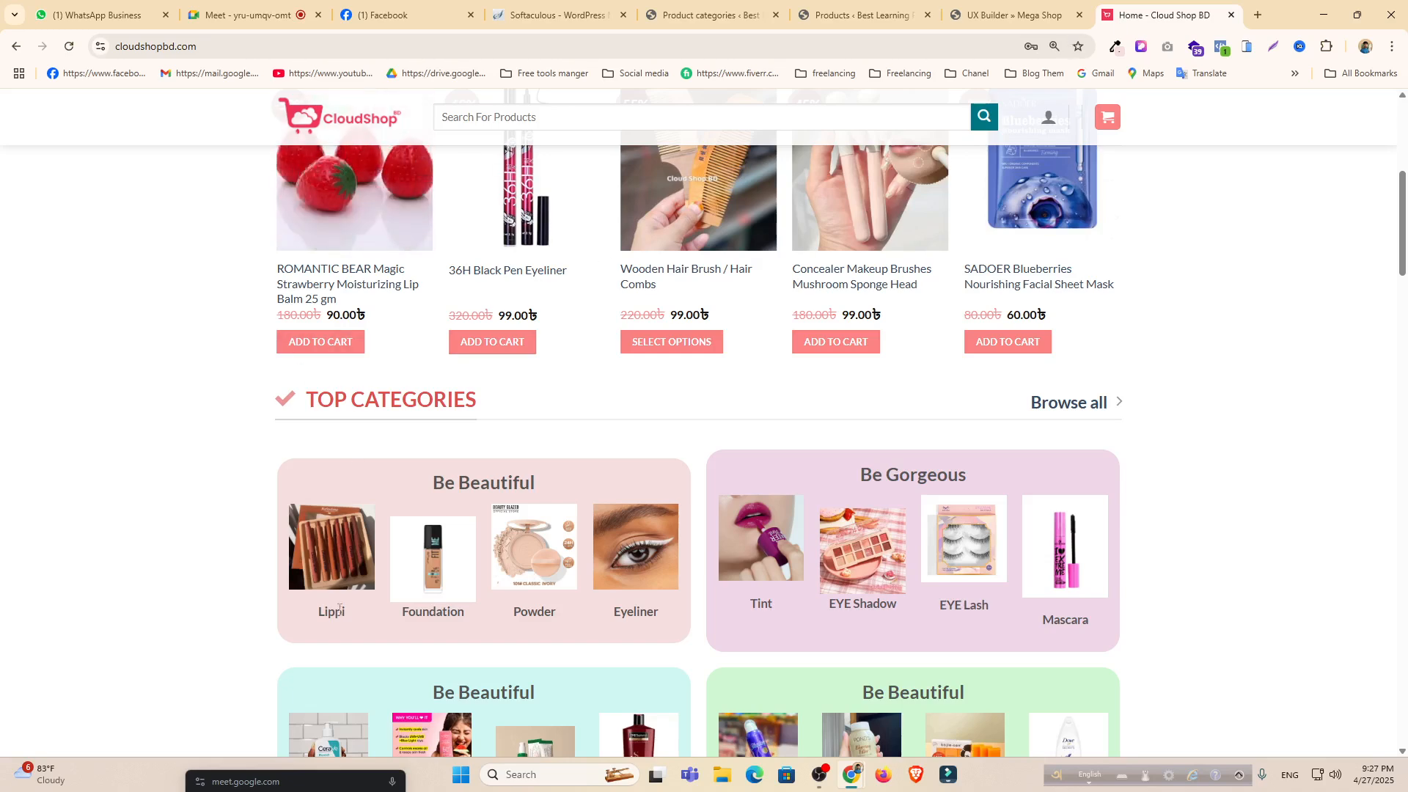
{"action": "left_click", "coordinate": [992, 6]}
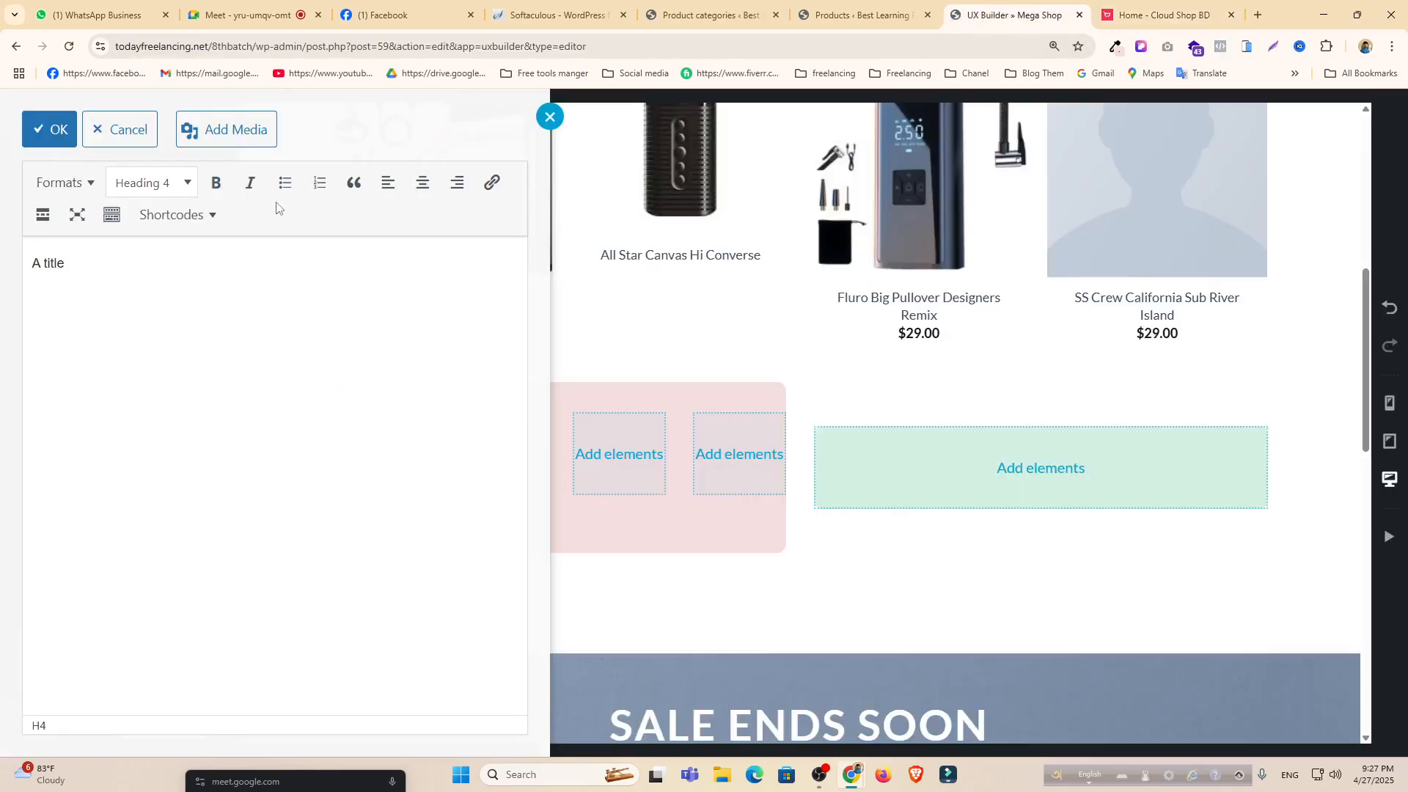
{"action": "left_click_drag", "start_coordinate": [70, 262], "coordinate": [0, 267]}
{"action": "type", "text": "Med"}
{"action": "left_click", "coordinate": [47, 121]}
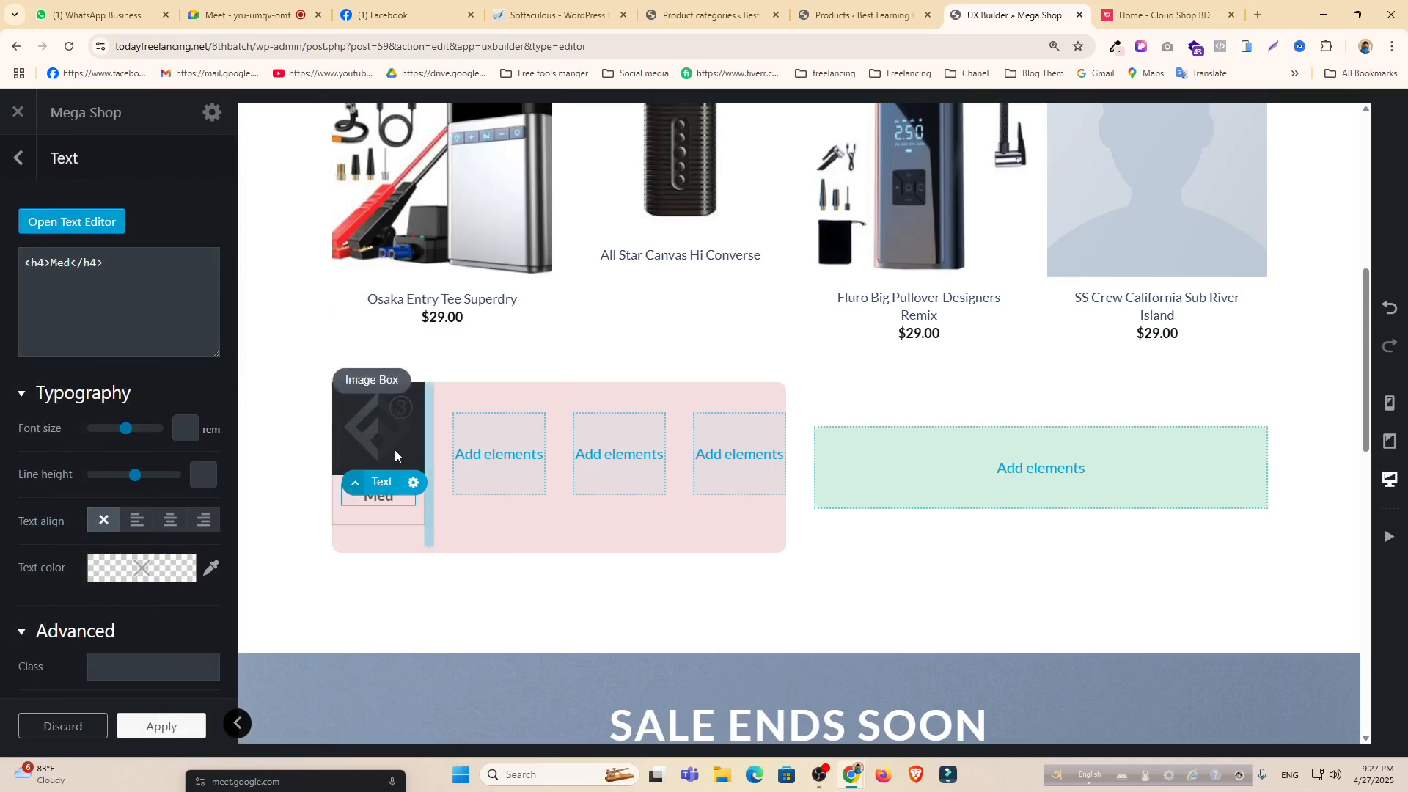
Upload the round portrait photo from the Downloads folder and use it as the first image box's image.
{"action": "left_click", "coordinate": [384, 433]}
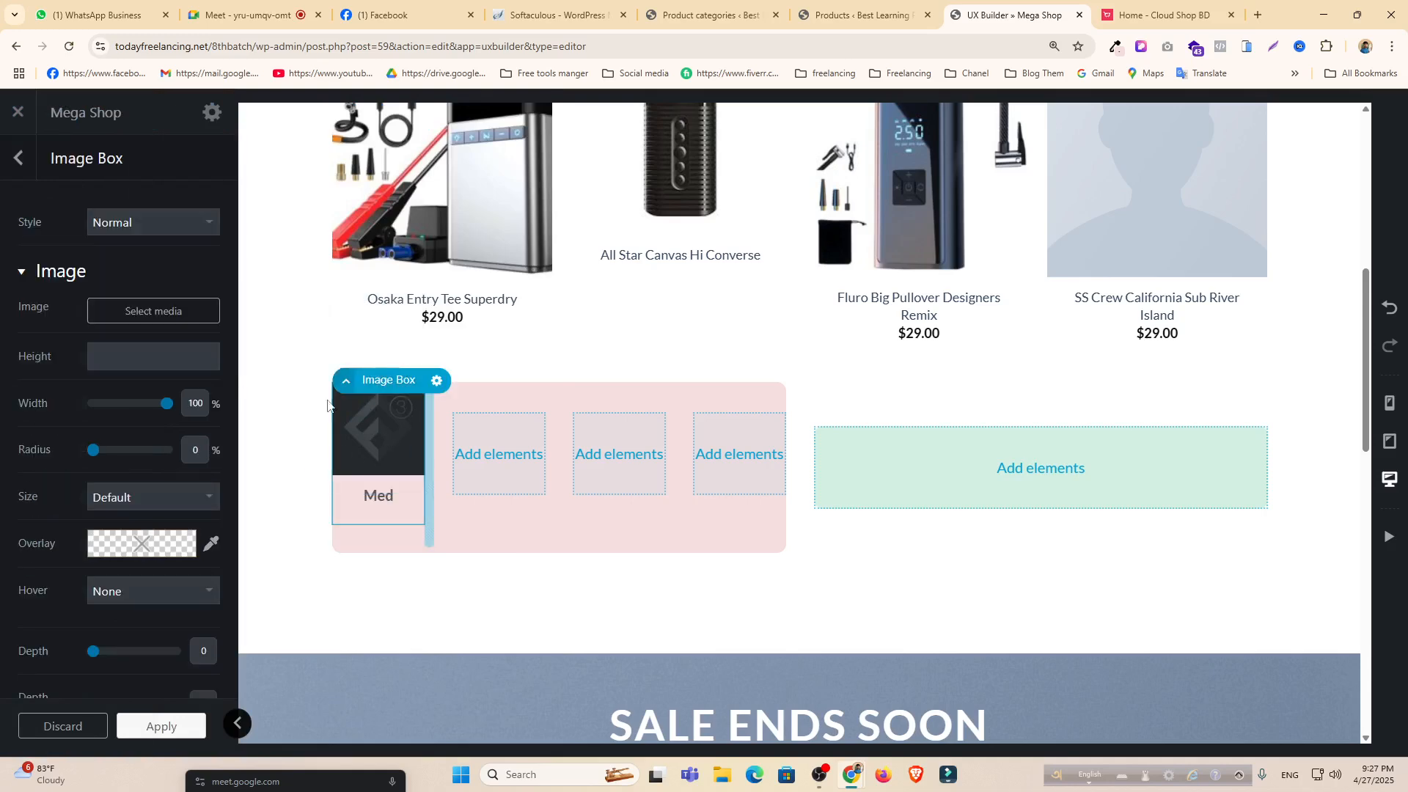
{"action": "left_click", "coordinate": [171, 310]}
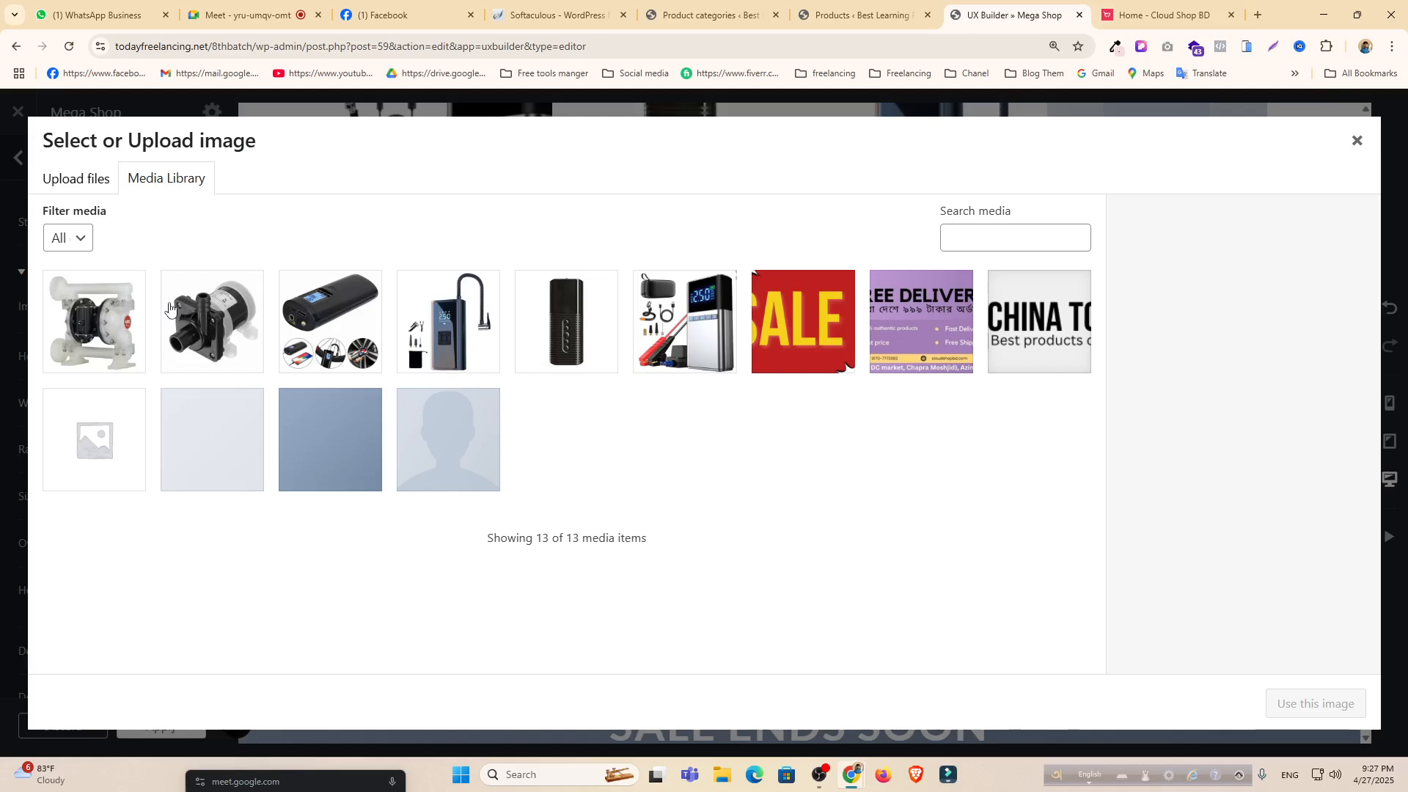
{"action": "left_click", "coordinate": [73, 181]}
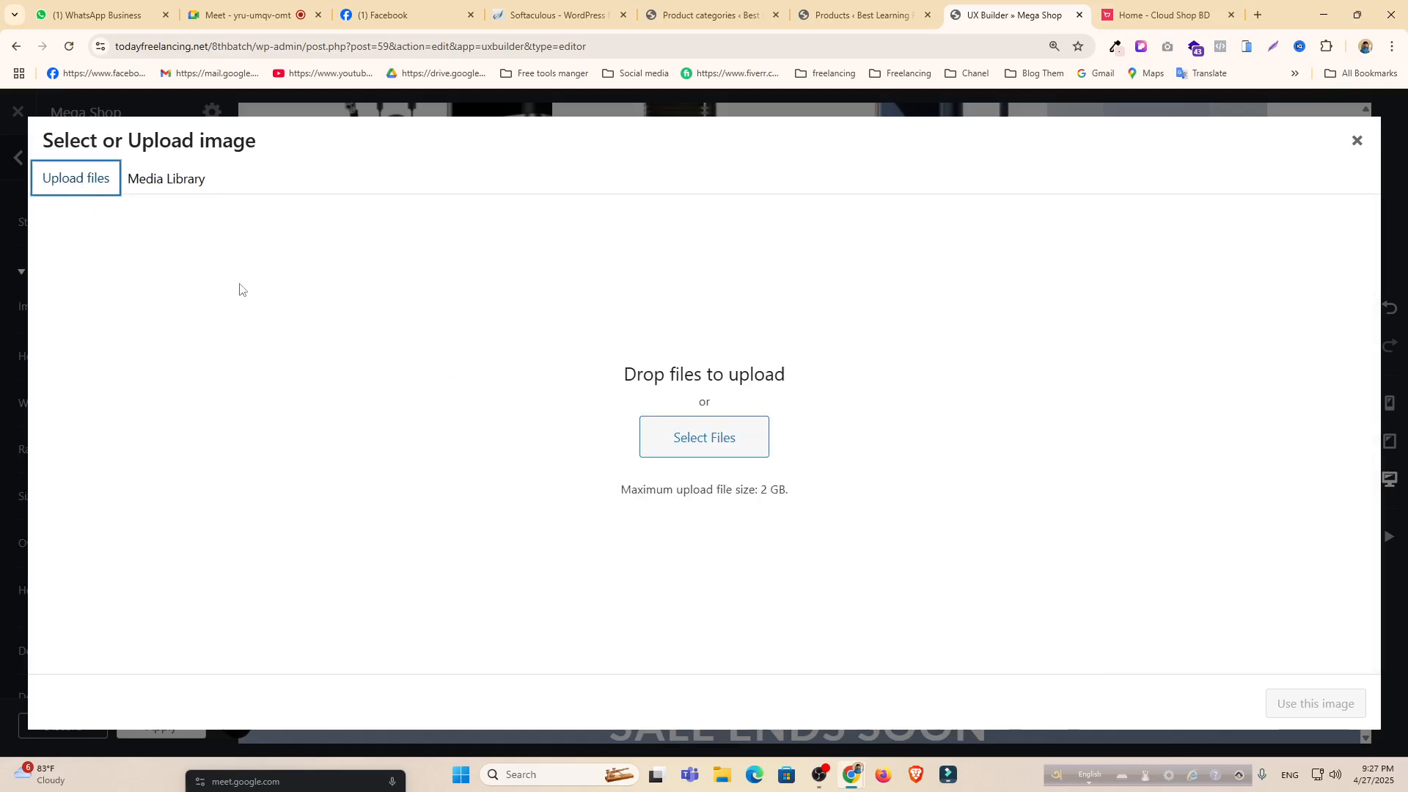
{"action": "left_click", "coordinate": [713, 433]}
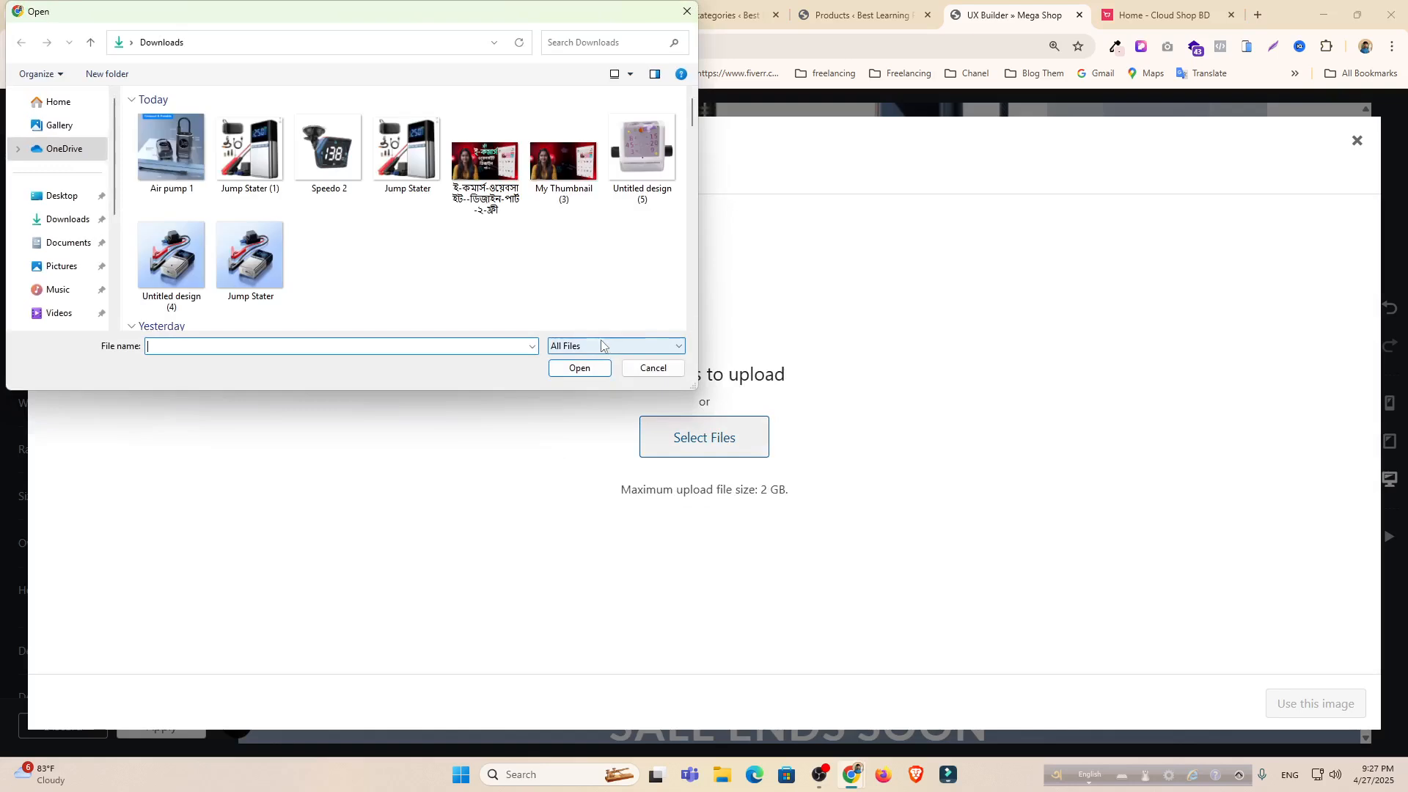
{"action": "scroll", "coordinate": [559, 273], "scroll_direction": "down", "scroll_amount": 5}
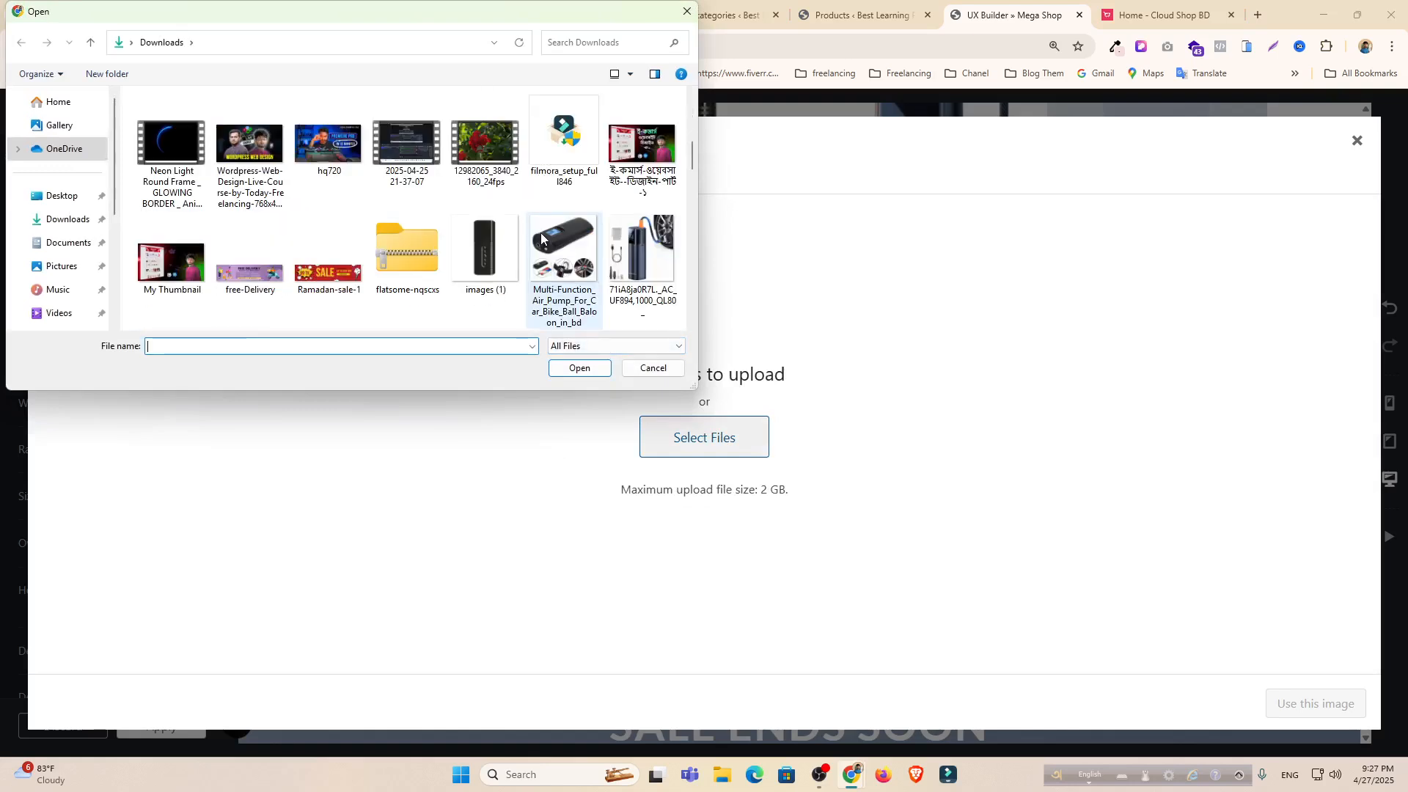
{"action": "scroll", "coordinate": [541, 235], "scroll_direction": "down", "scroll_amount": 10}
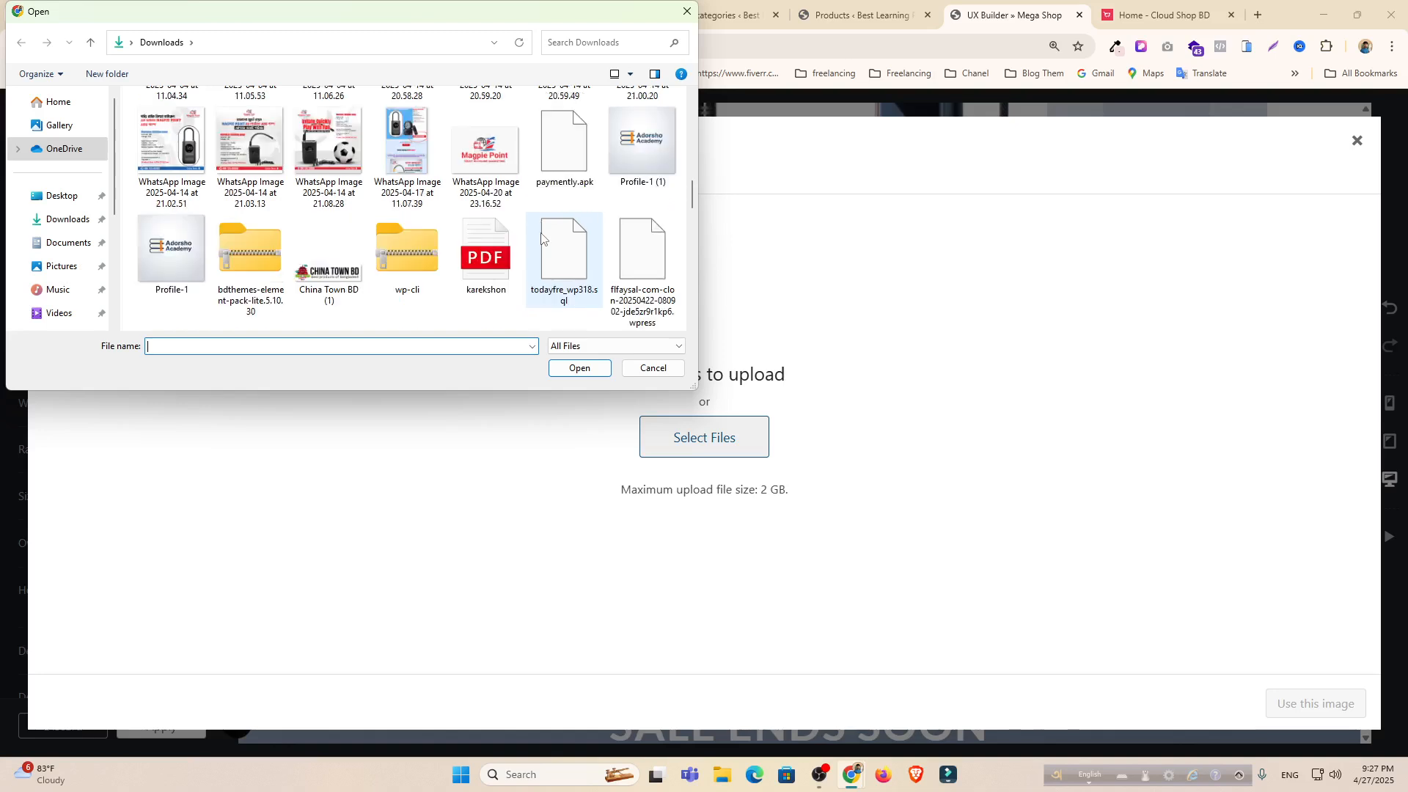
{"action": "scroll", "coordinate": [544, 233], "scroll_direction": "down", "scroll_amount": 3}
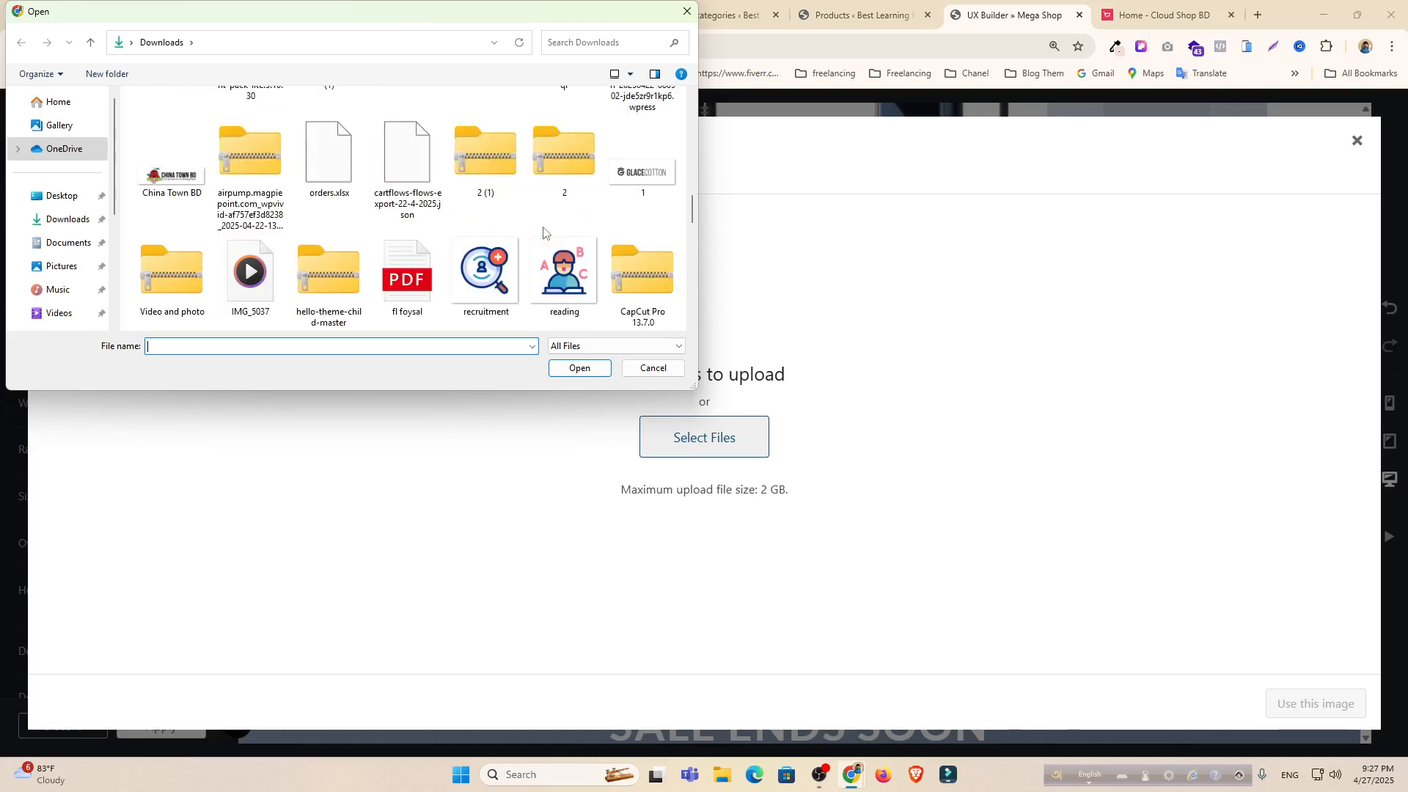
{"action": "left_click", "coordinate": [564, 273]}
{"action": "scroll", "coordinate": [483, 215], "scroll_direction": "down", "scroll_amount": 5}
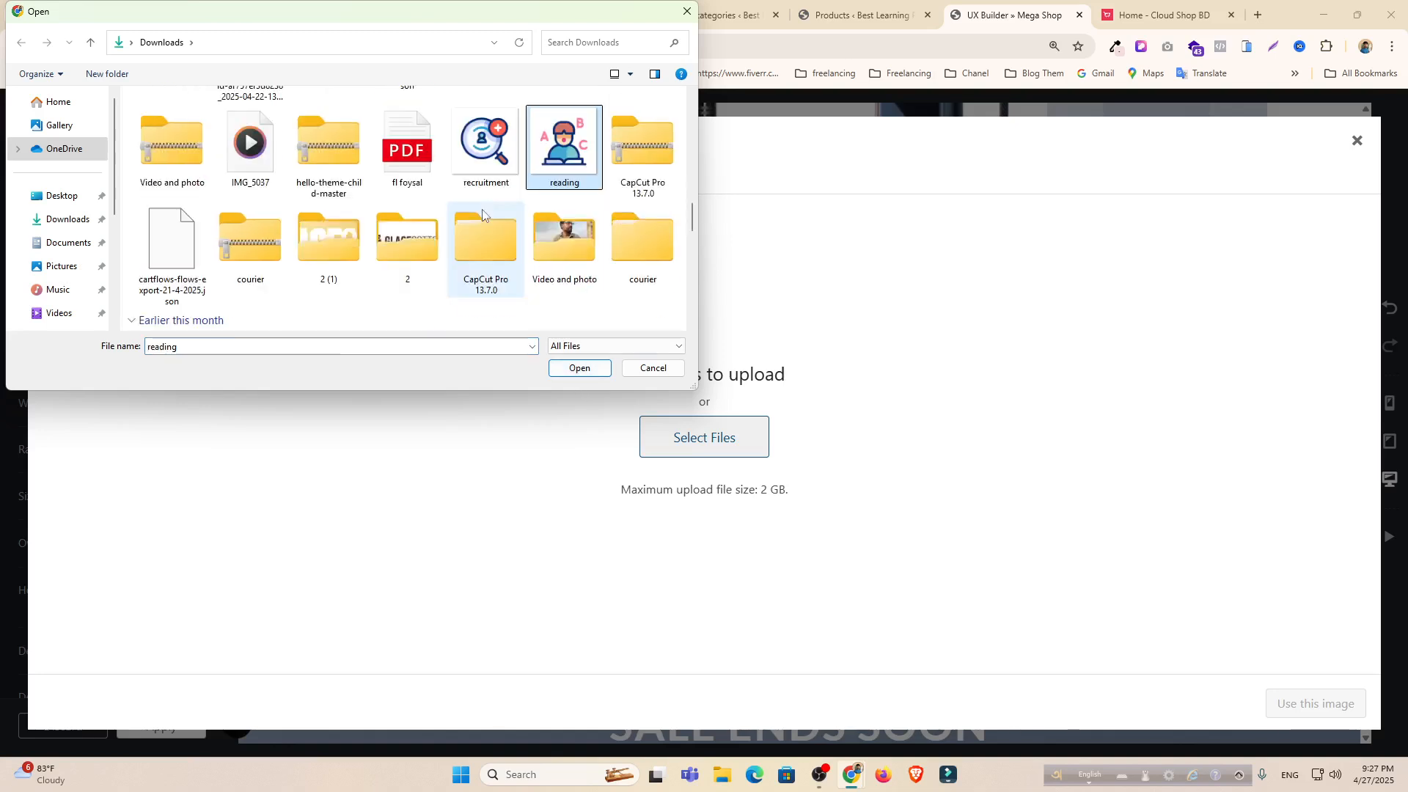
{"action": "scroll", "coordinate": [482, 215], "scroll_direction": "down", "scroll_amount": 5}
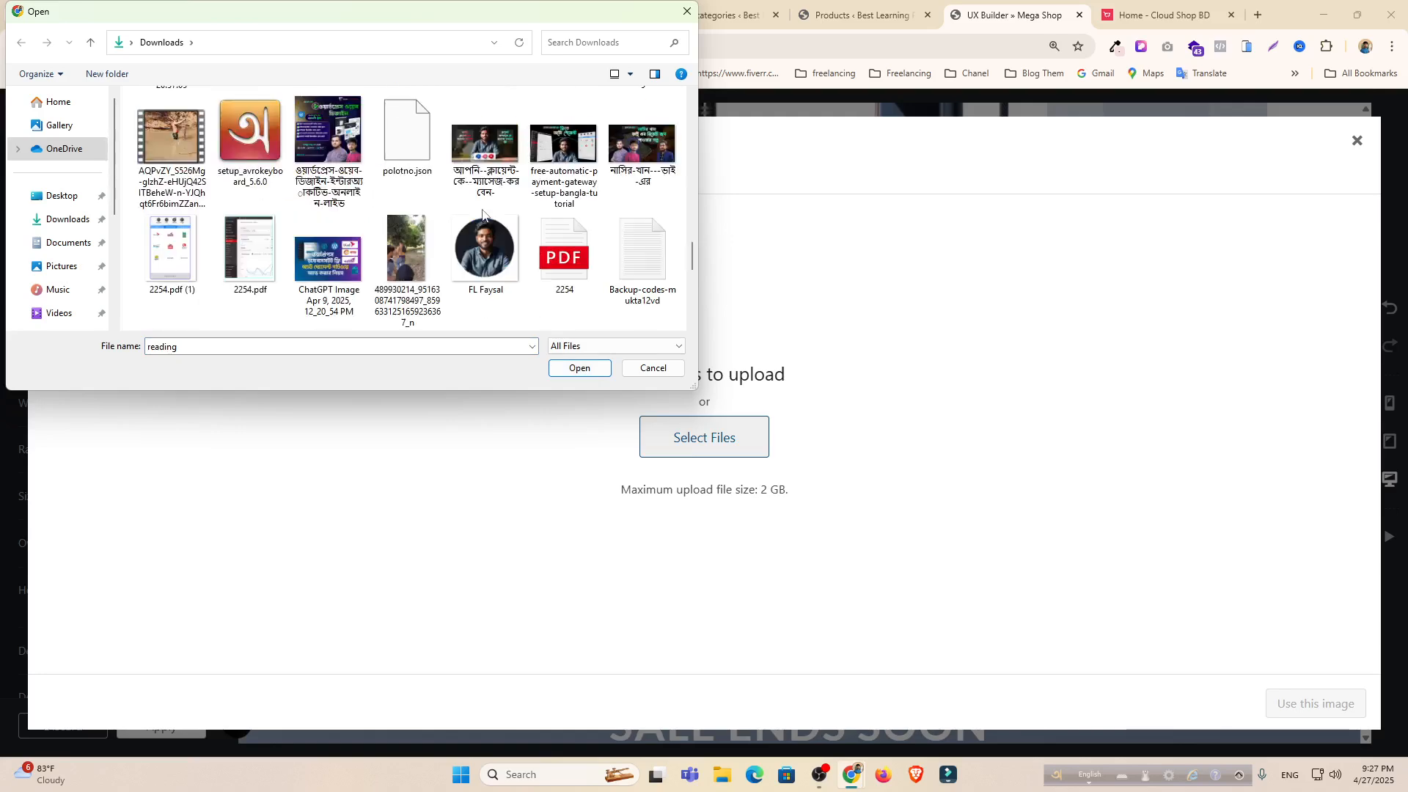
{"action": "scroll", "coordinate": [482, 214], "scroll_direction": "down", "scroll_amount": 5}
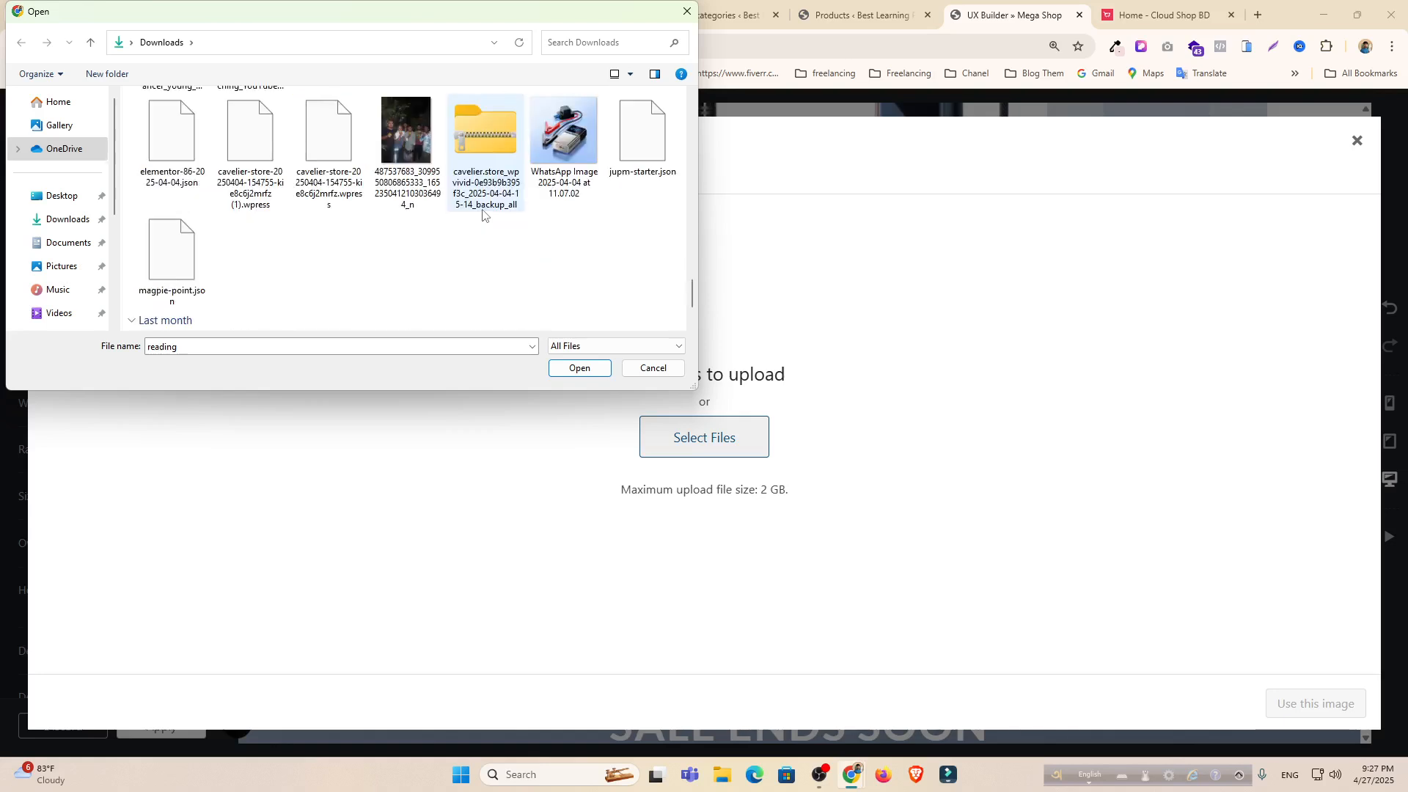
{"action": "scroll", "coordinate": [483, 215], "scroll_direction": "down", "scroll_amount": 3}
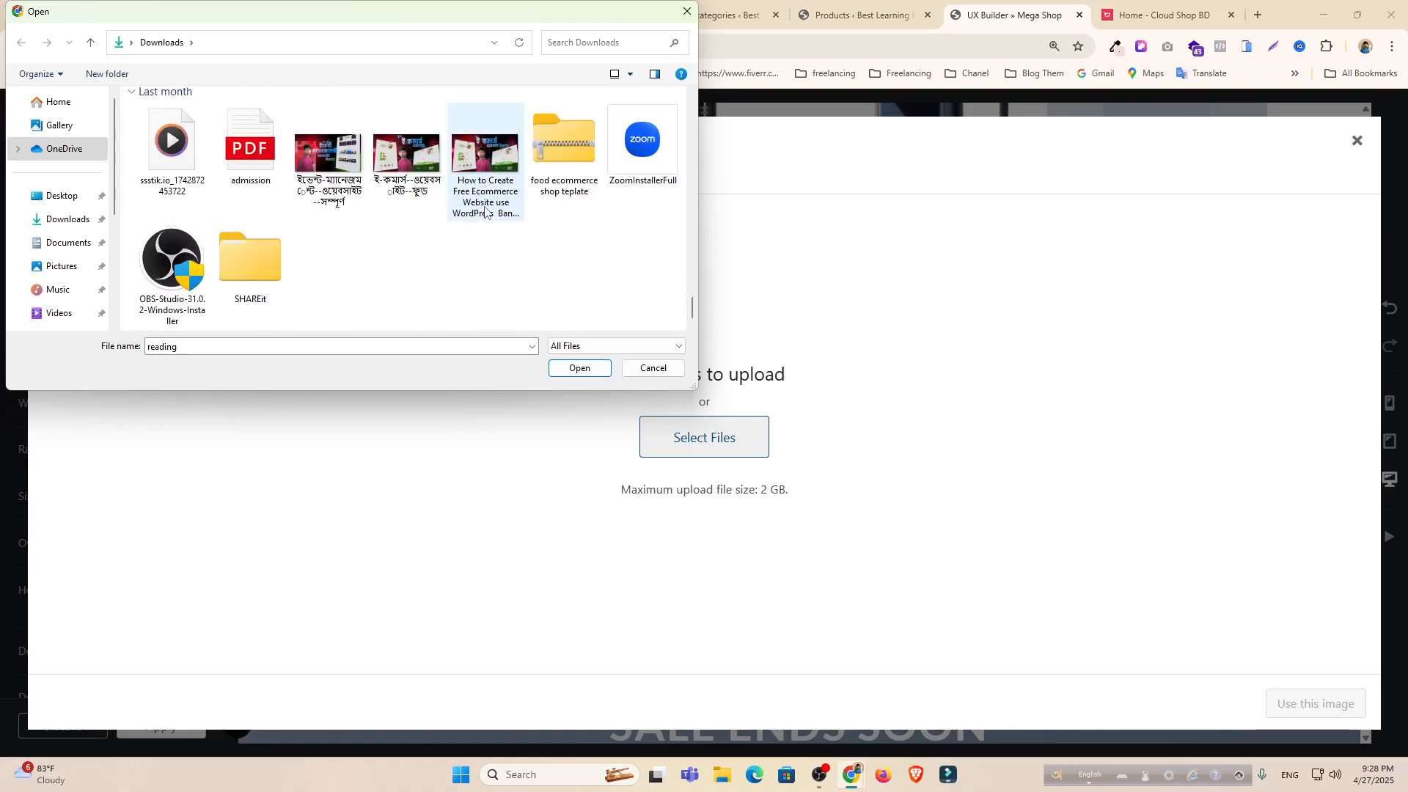
{"action": "scroll", "coordinate": [485, 212], "scroll_direction": "up", "scroll_amount": 5}
{"action": "left_click", "coordinate": [486, 245]}
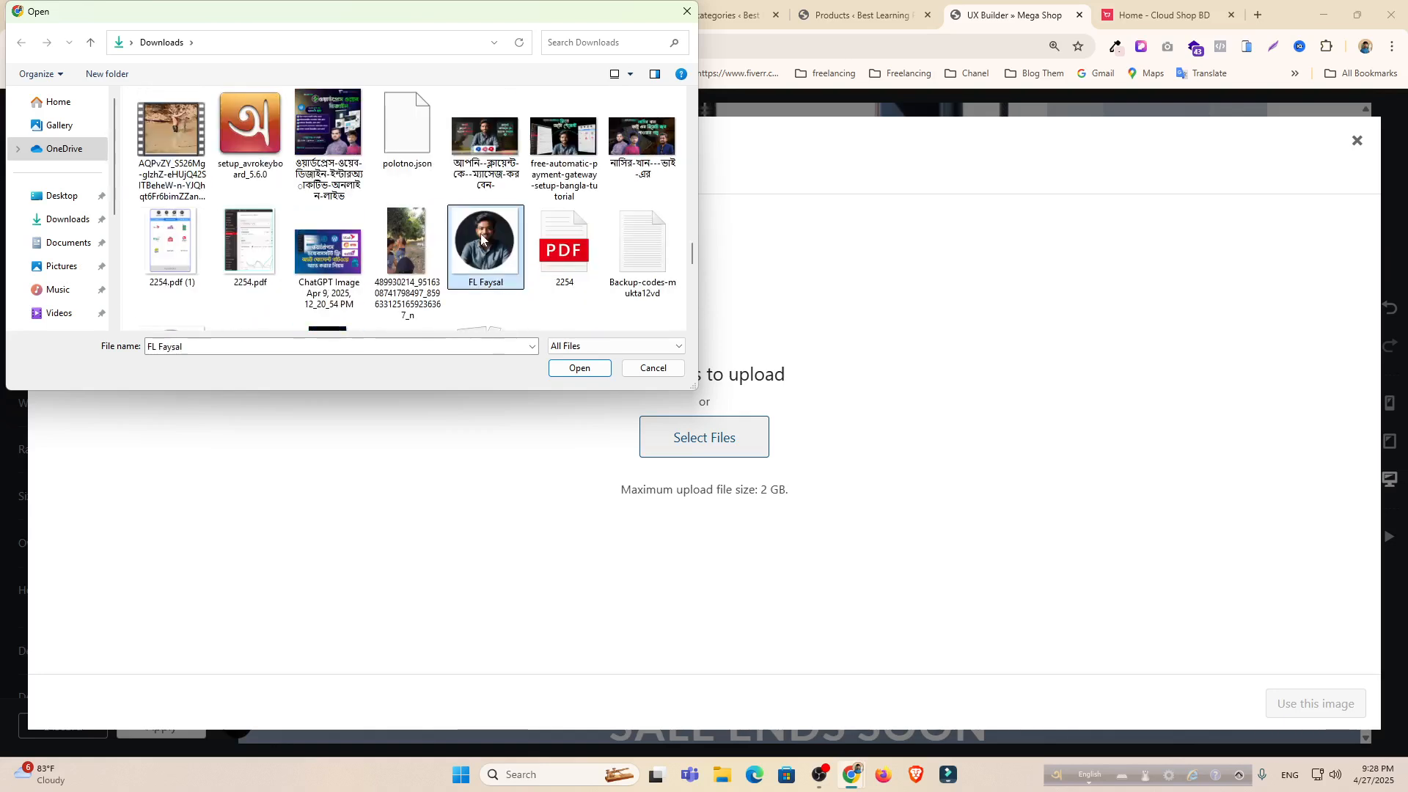
{"action": "left_click", "coordinate": [557, 368]}
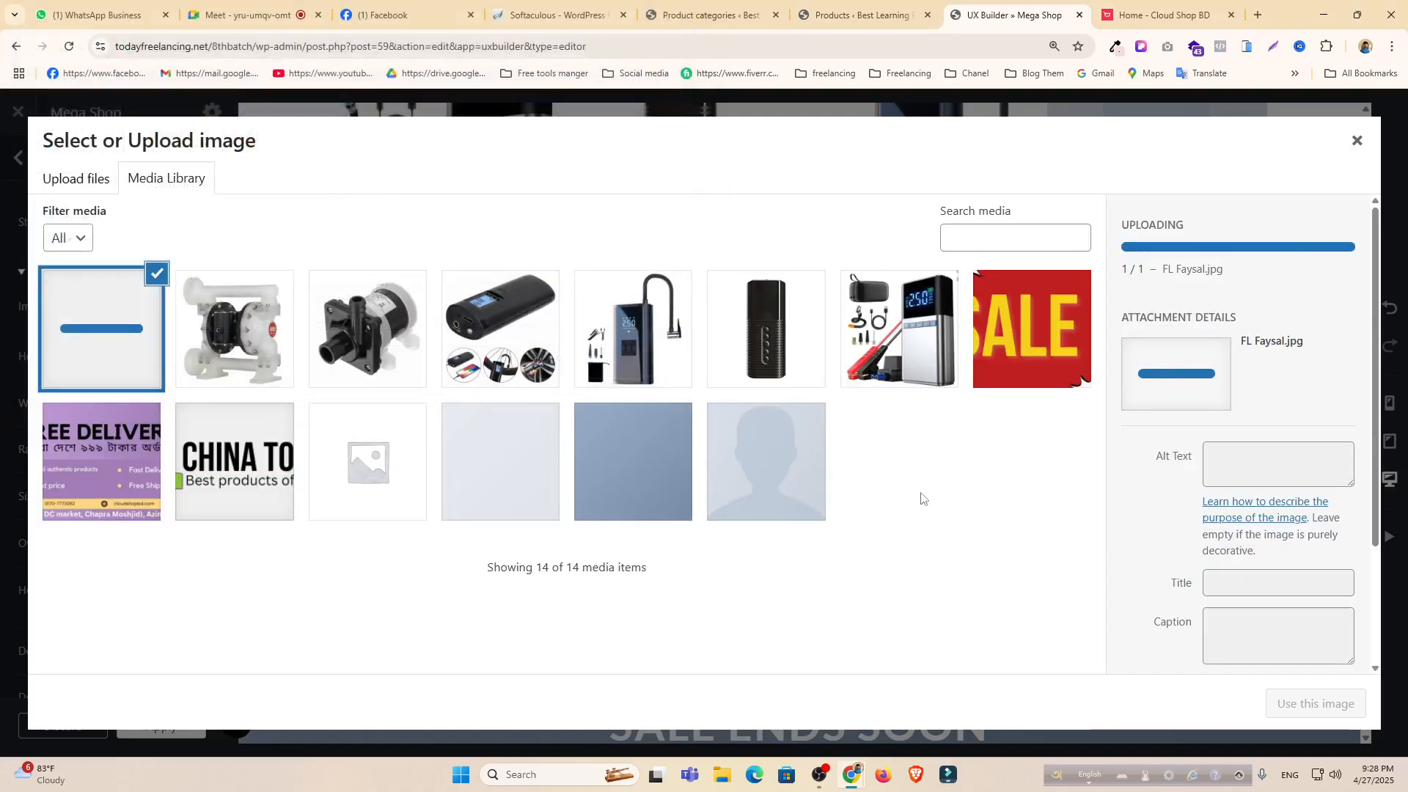
{"action": "left_click", "coordinate": [1276, 705]}
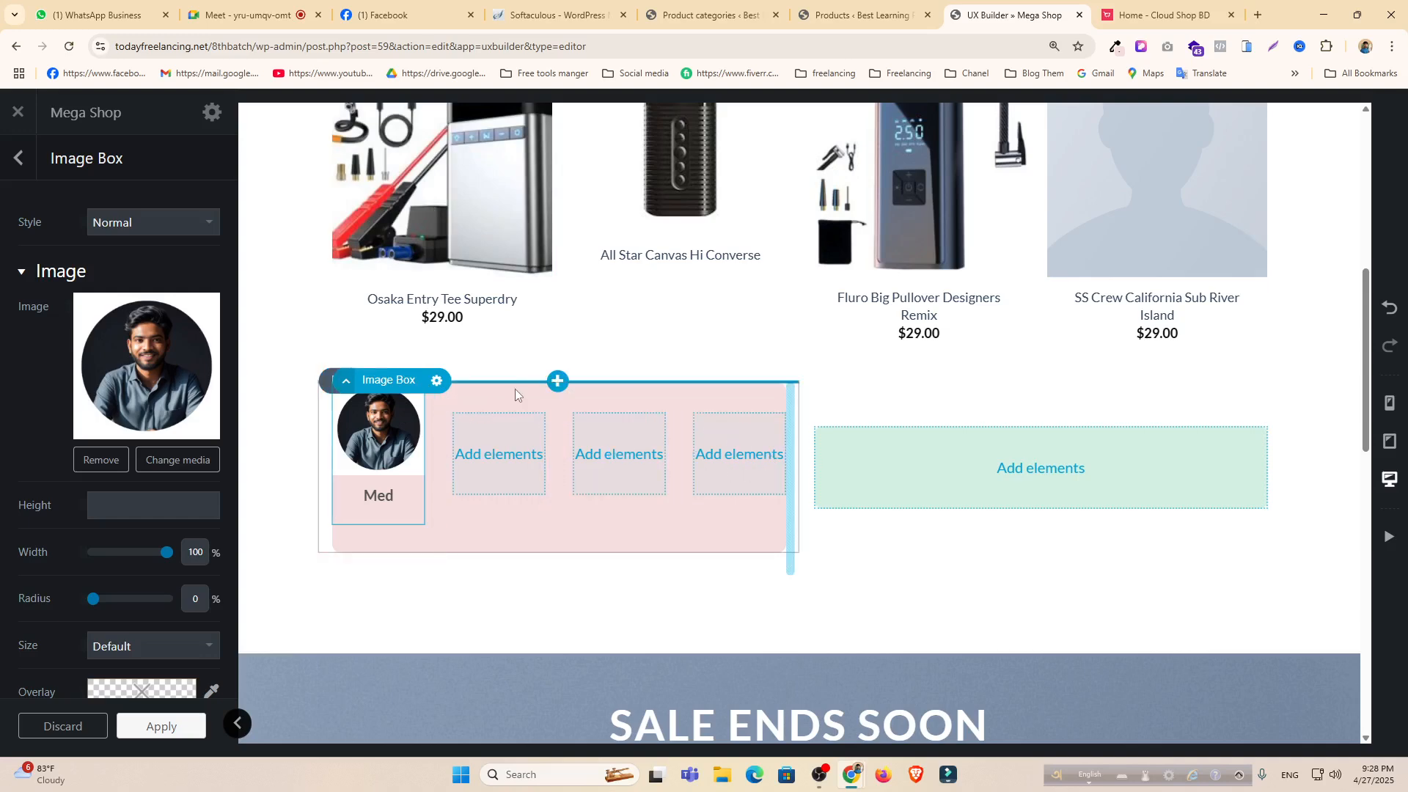
{"action": "right_click", "coordinate": [390, 419]}
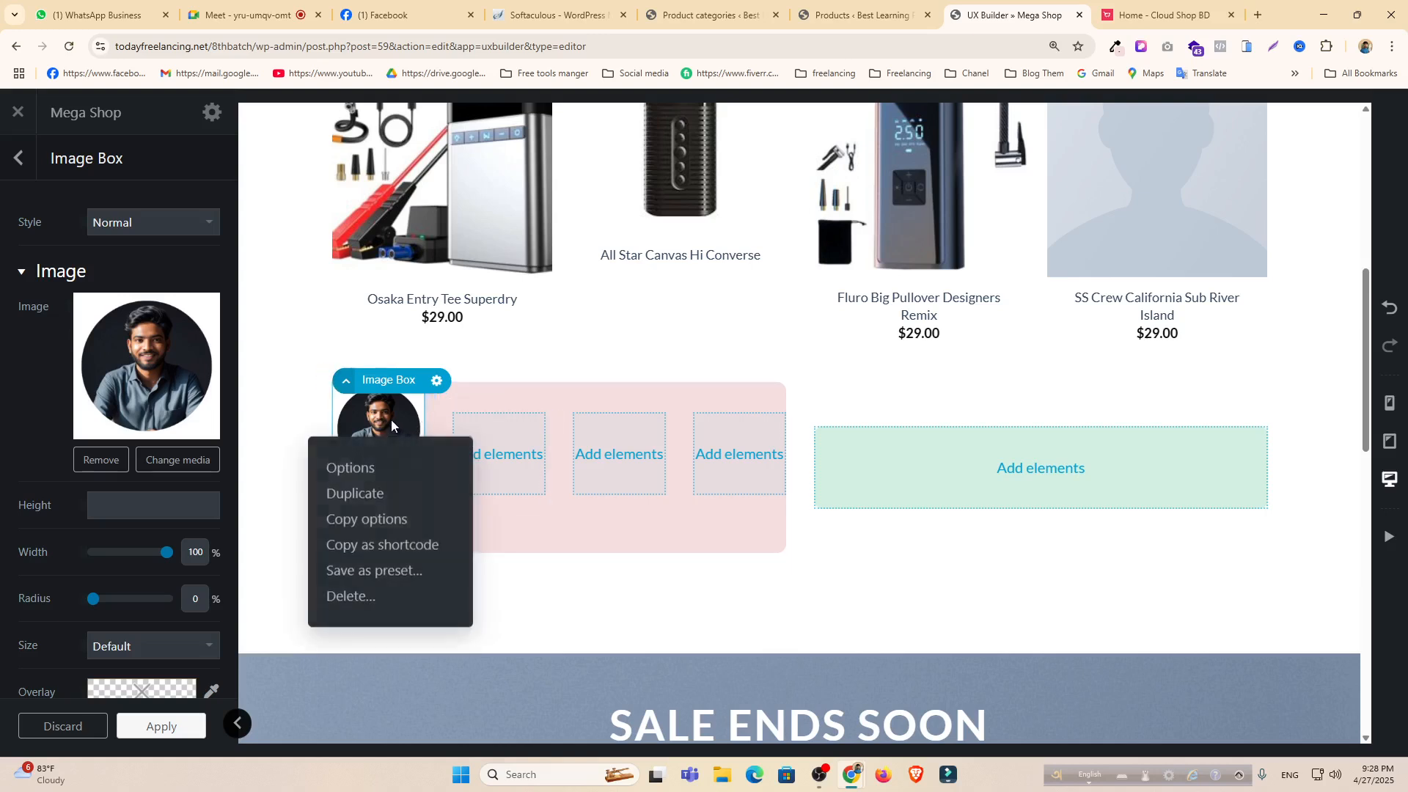
{"action": "left_click", "coordinate": [480, 393]}
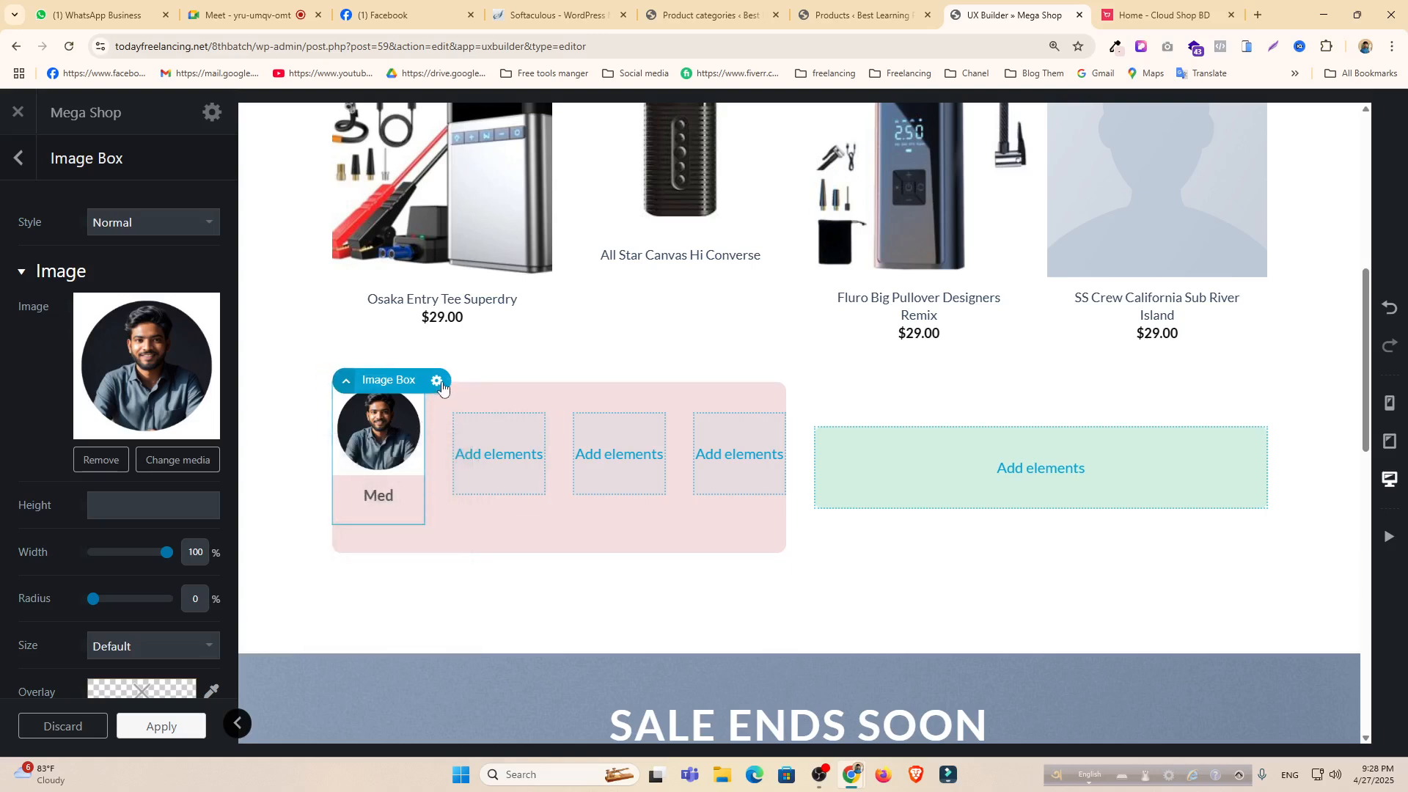
{"action": "left_click", "coordinate": [483, 411]}
Set the top column padding of the nested four-column row to 5px in the row's options.
{"action": "left_click", "coordinate": [565, 529]}
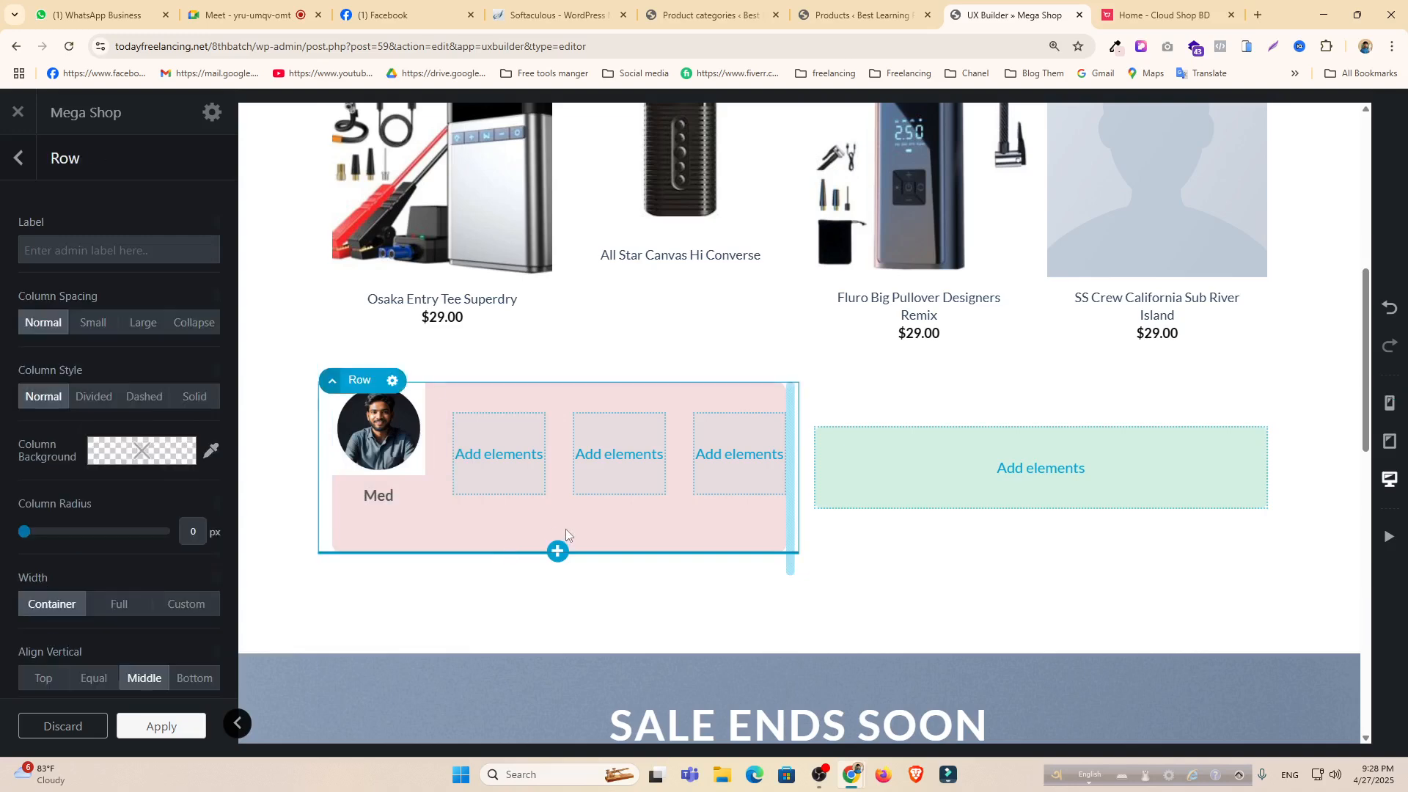
{"action": "left_click", "coordinate": [393, 381]}
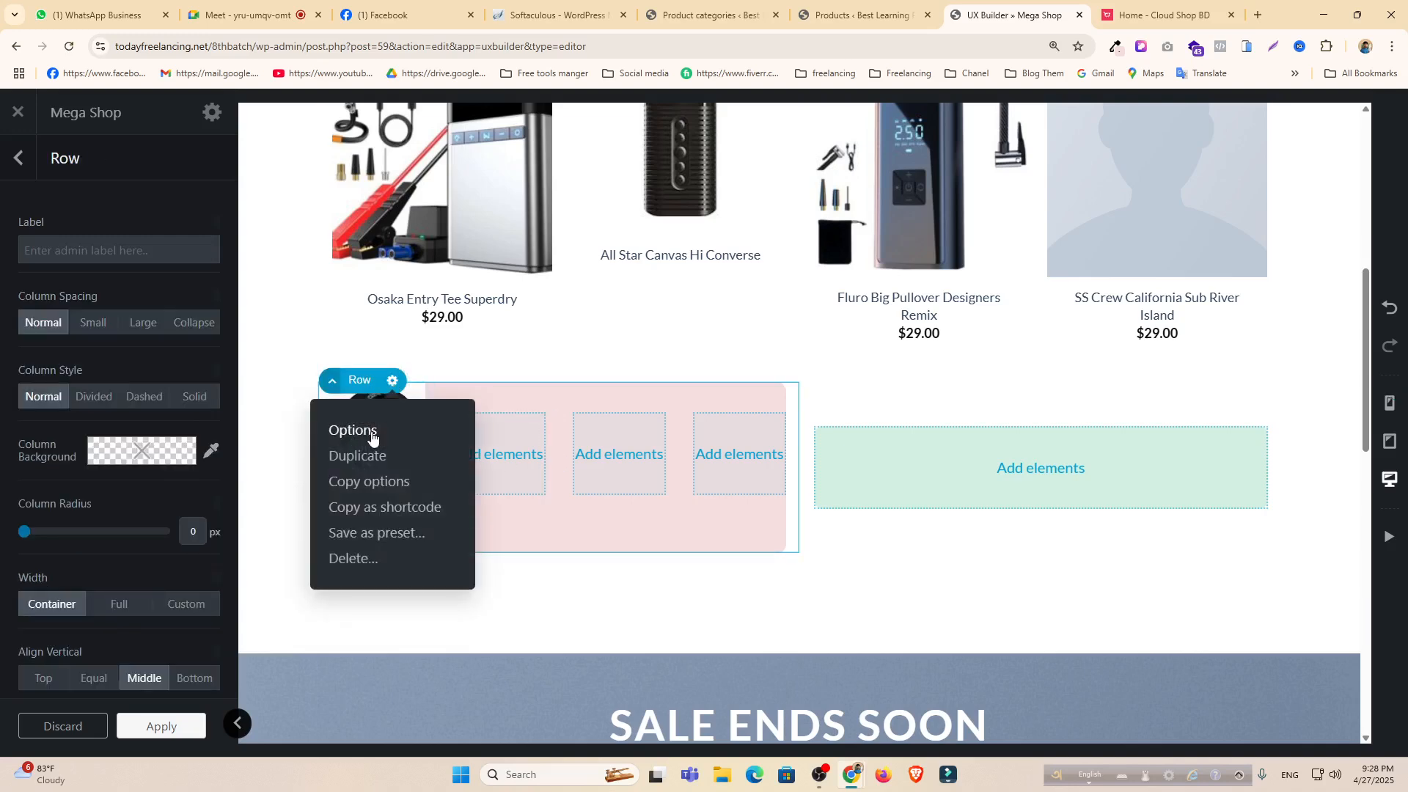
{"action": "left_click", "coordinate": [350, 438]}
{"action": "scroll", "coordinate": [149, 398], "scroll_direction": "down", "scroll_amount": 5}
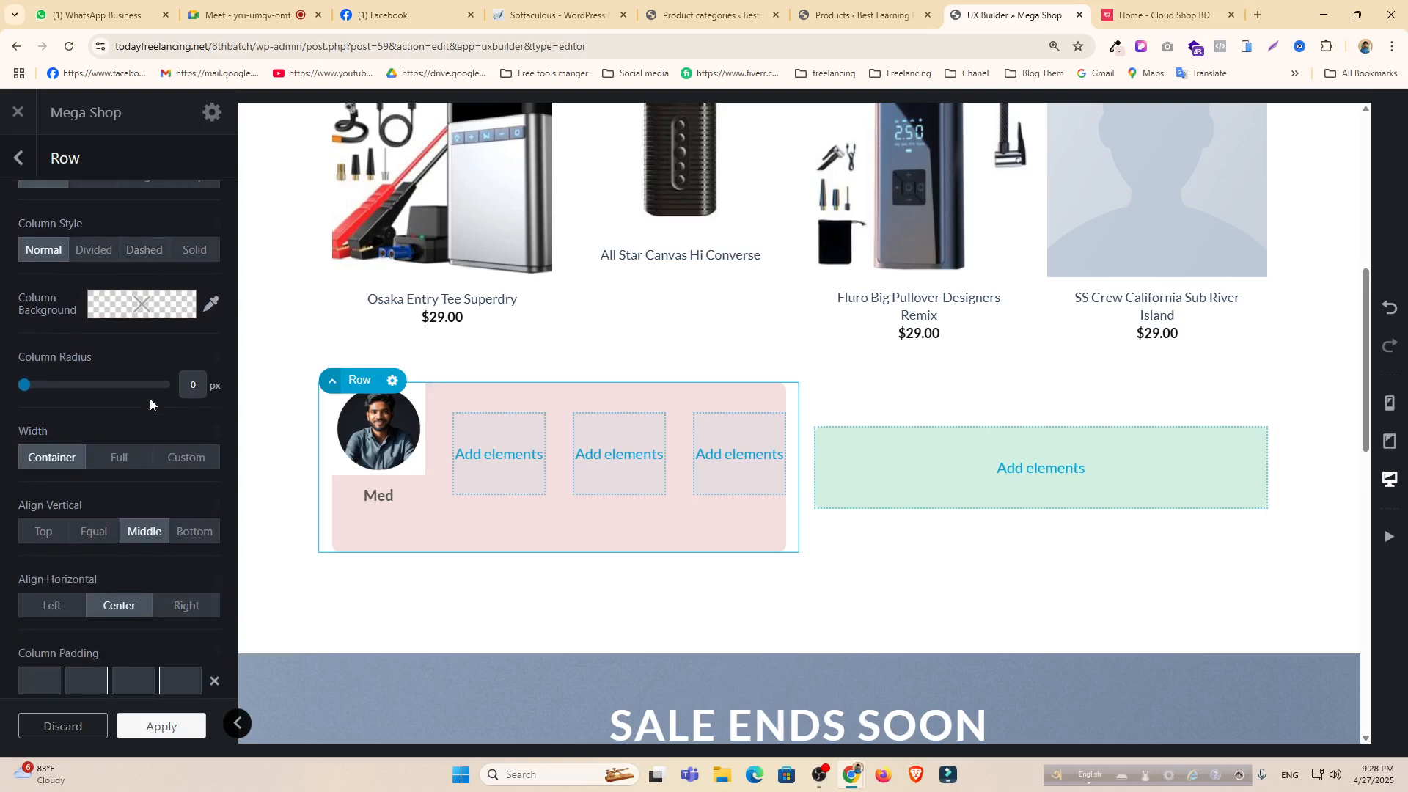
{"action": "scroll", "coordinate": [149, 398], "scroll_direction": "down", "scroll_amount": 1}
{"action": "left_click", "coordinate": [45, 464]}
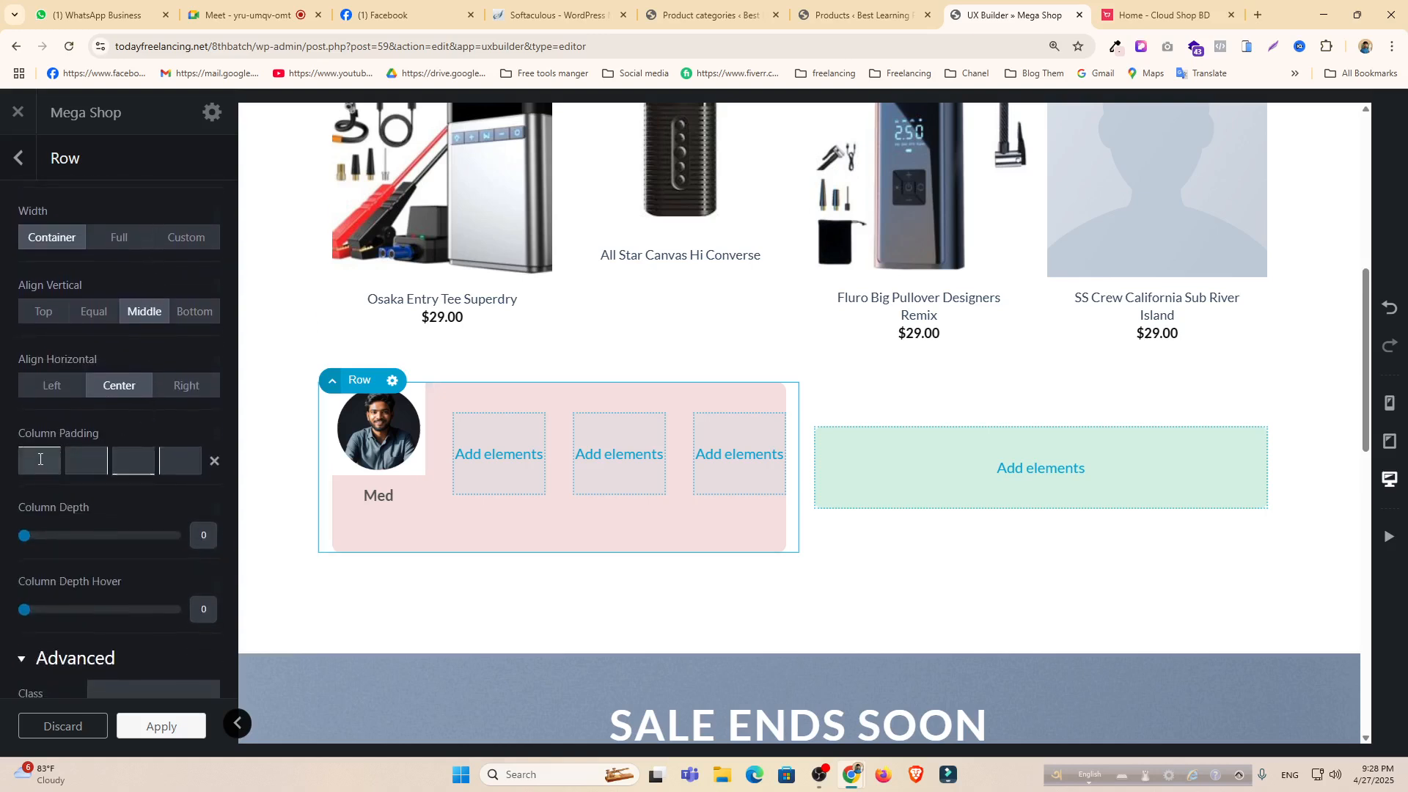
{"action": "left_click", "coordinate": [39, 460]}
{"action": "type", "text": "5"}
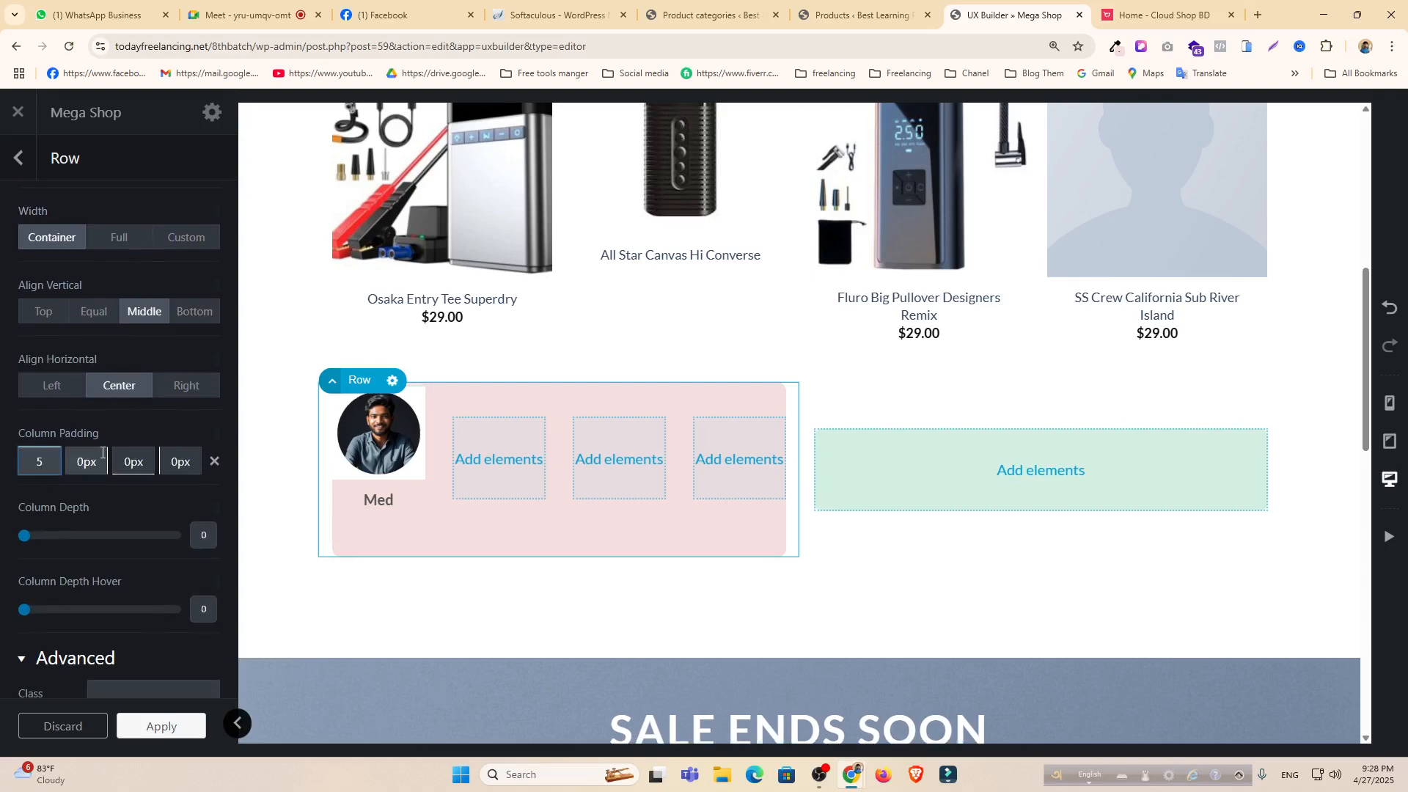
Set the nested row's right, bottom and left column padding to 5px each.
{"action": "key", "text": "Tab"}
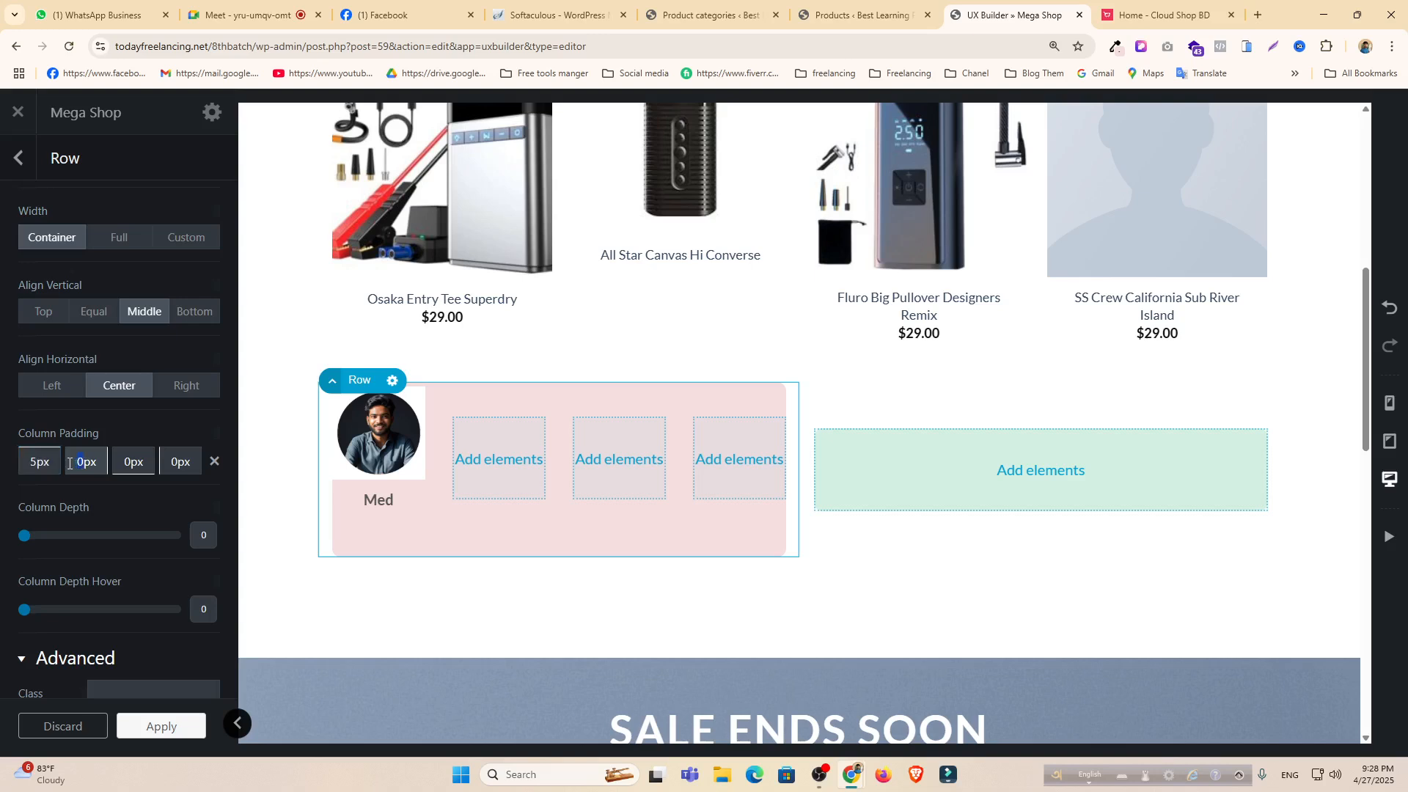
{"action": "type", "text": "5"}
{"action": "left_click", "coordinate": [82, 462]}
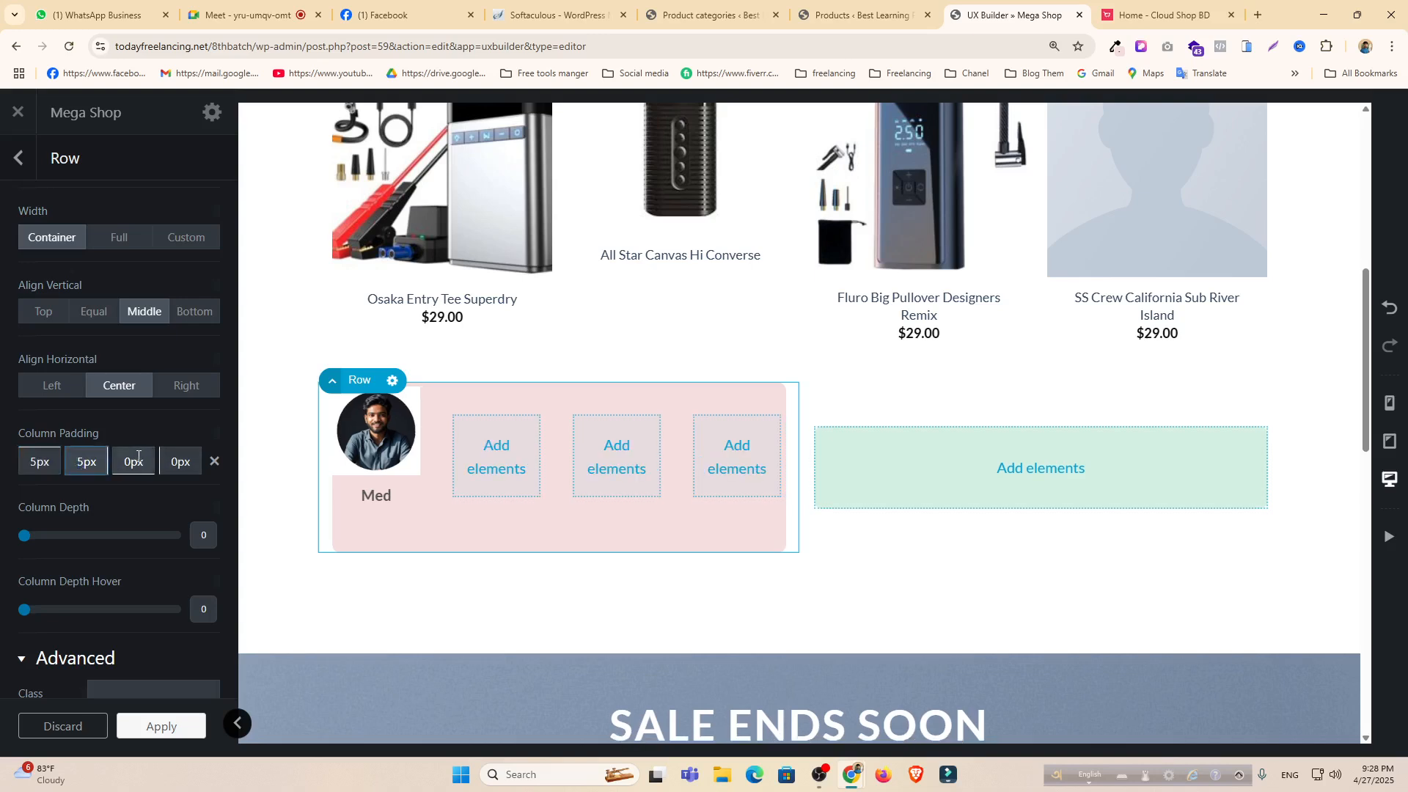
{"action": "key", "text": "Tab"}
{"action": "type", "text": "5"}
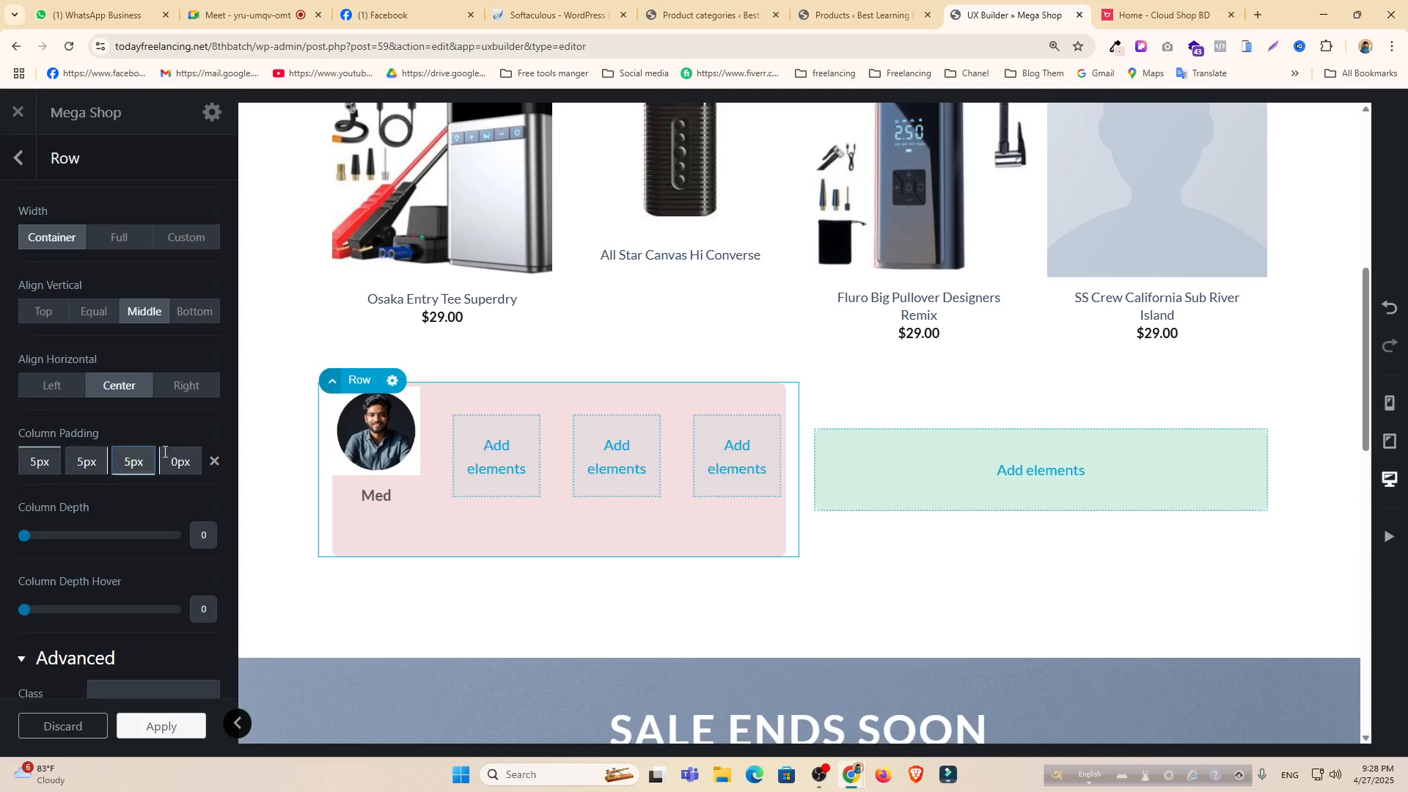
{"action": "left_click", "coordinate": [161, 455]}
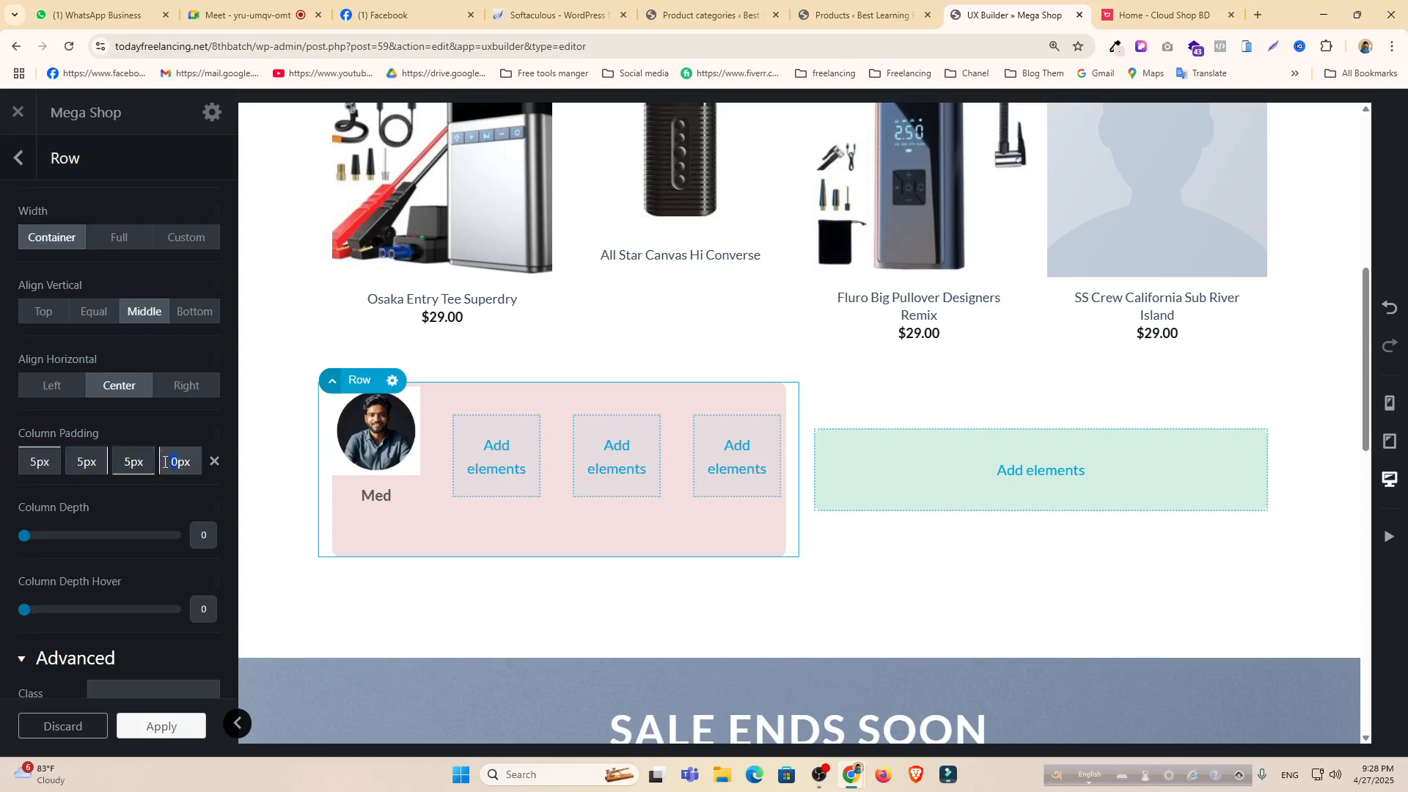
{"action": "type", "text": "5"}
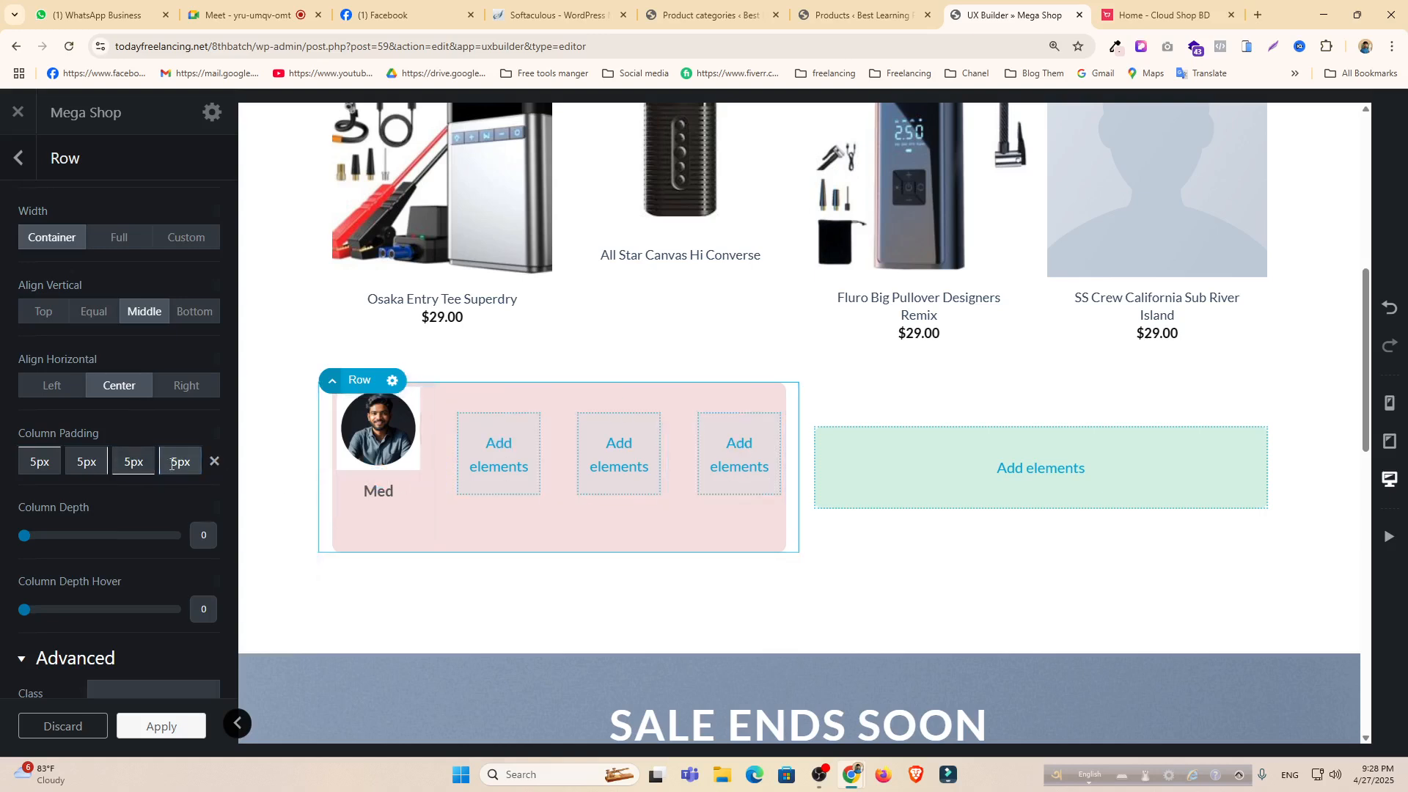
Set the nested row's bottom column padding to 0px, then clear the top padding and return it to 5px.
{"action": "left_click", "coordinate": [121, 461]}
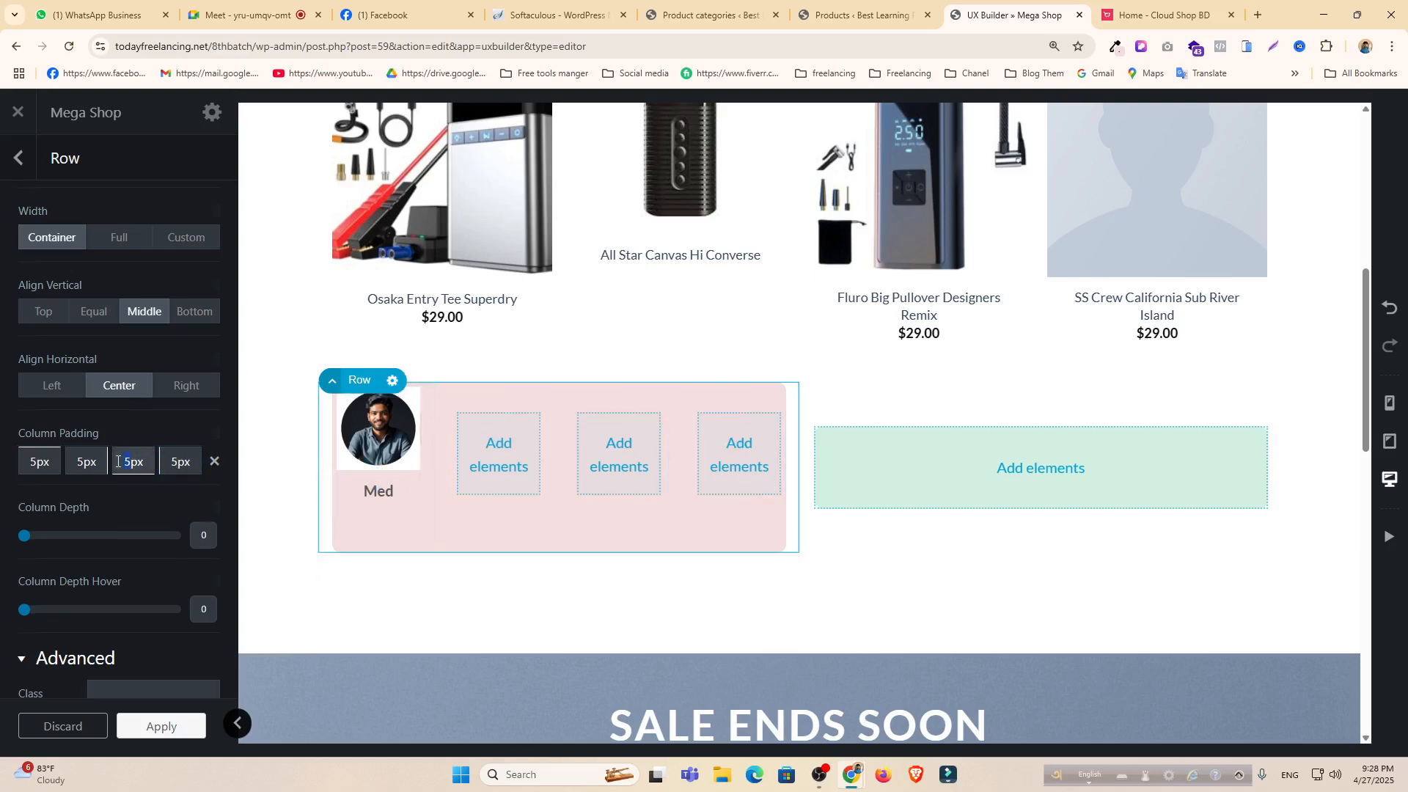
{"action": "type", "text": "0"}
{"action": "left_click_drag", "start_coordinate": [40, 461], "coordinate": [18, 461]}
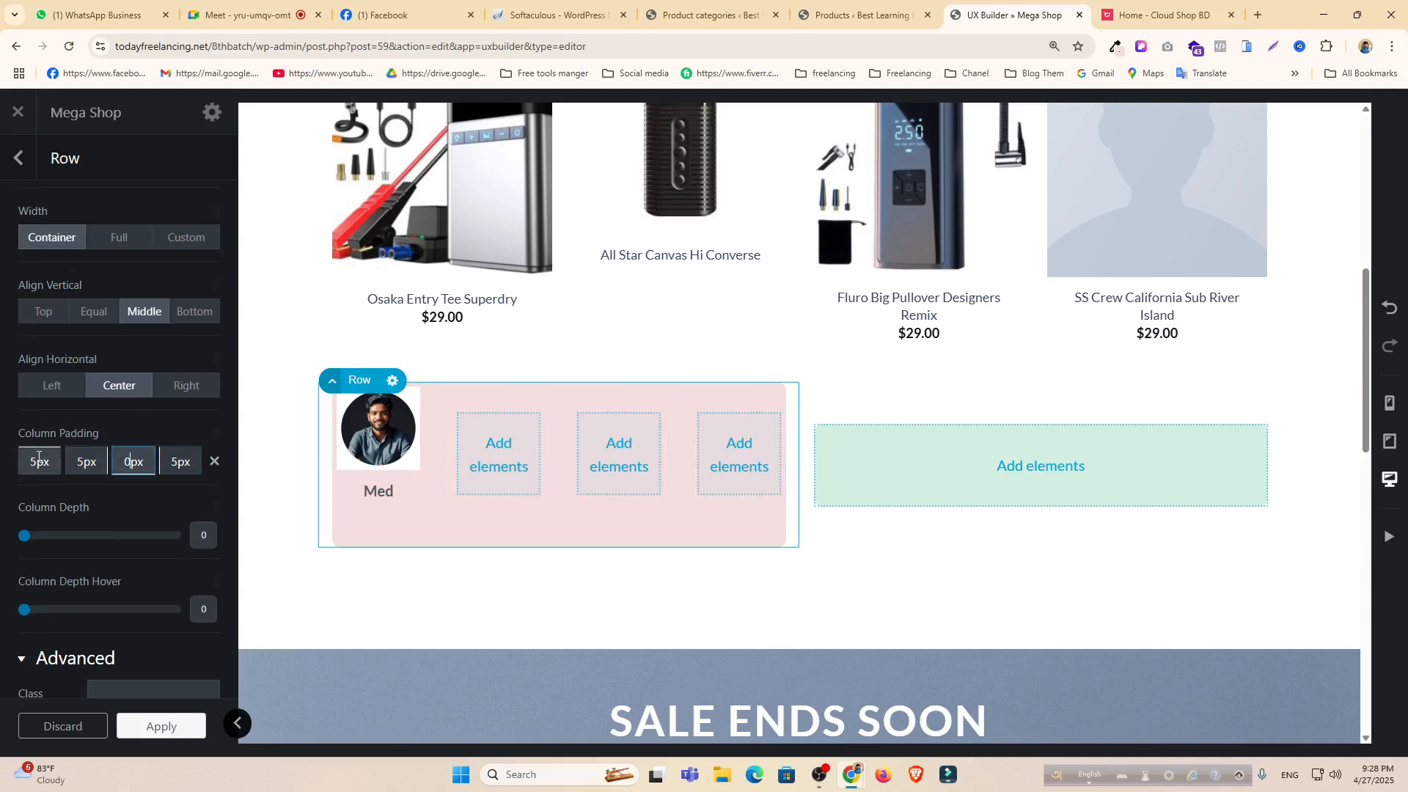
{"action": "key", "text": "BackSpace"}
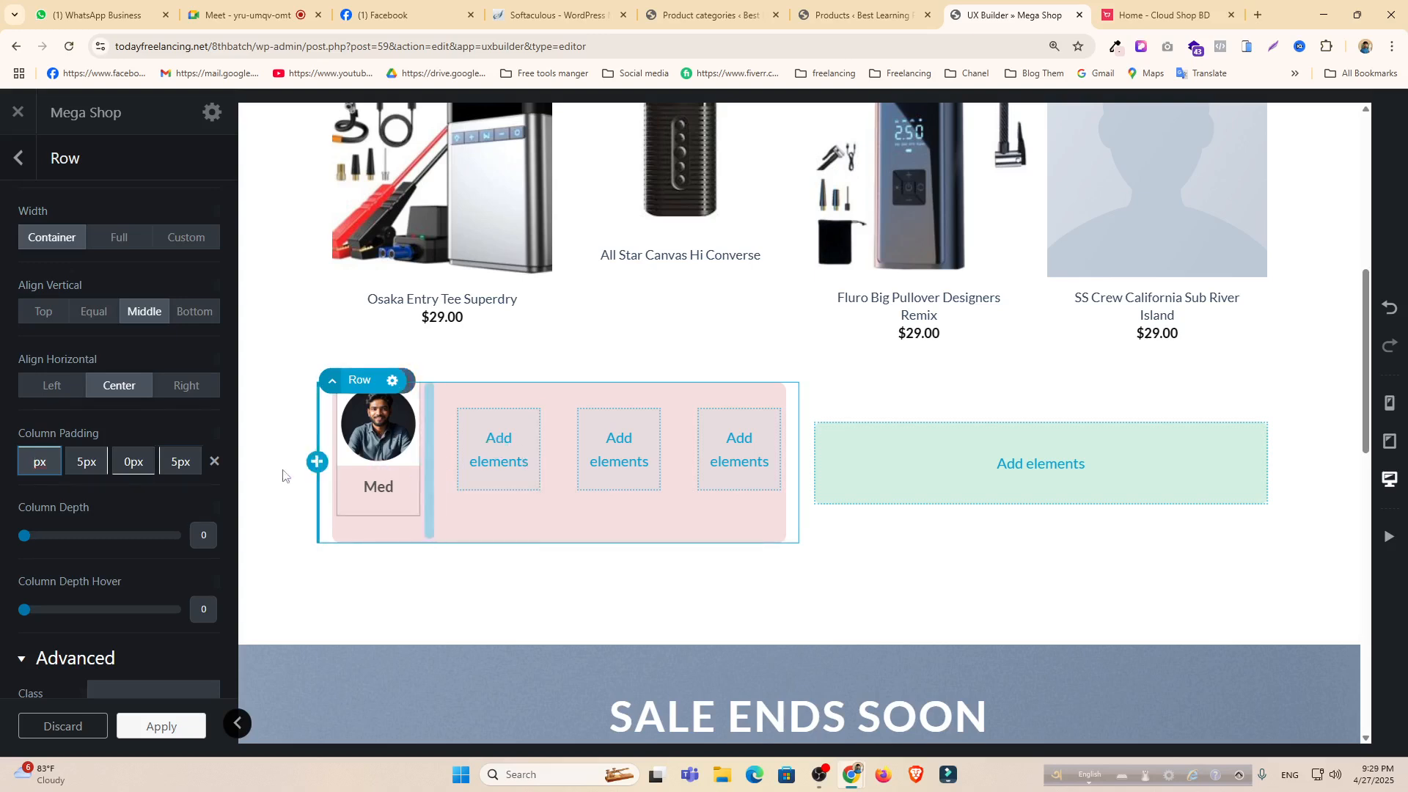
{"action": "type", "text": "5"}
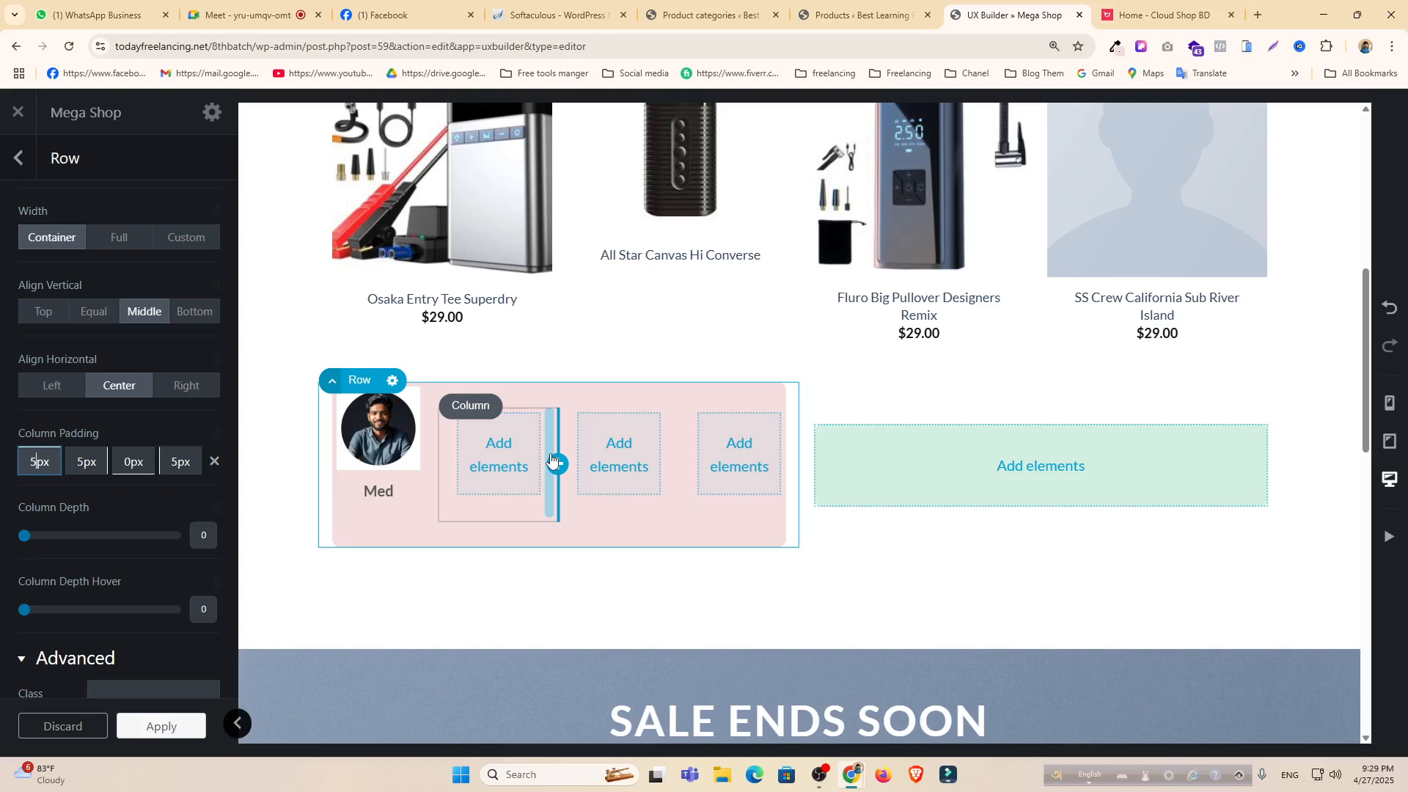
Add an Image Box element to the empty second column of the nested four-column row.
{"action": "left_click", "coordinate": [501, 458]}
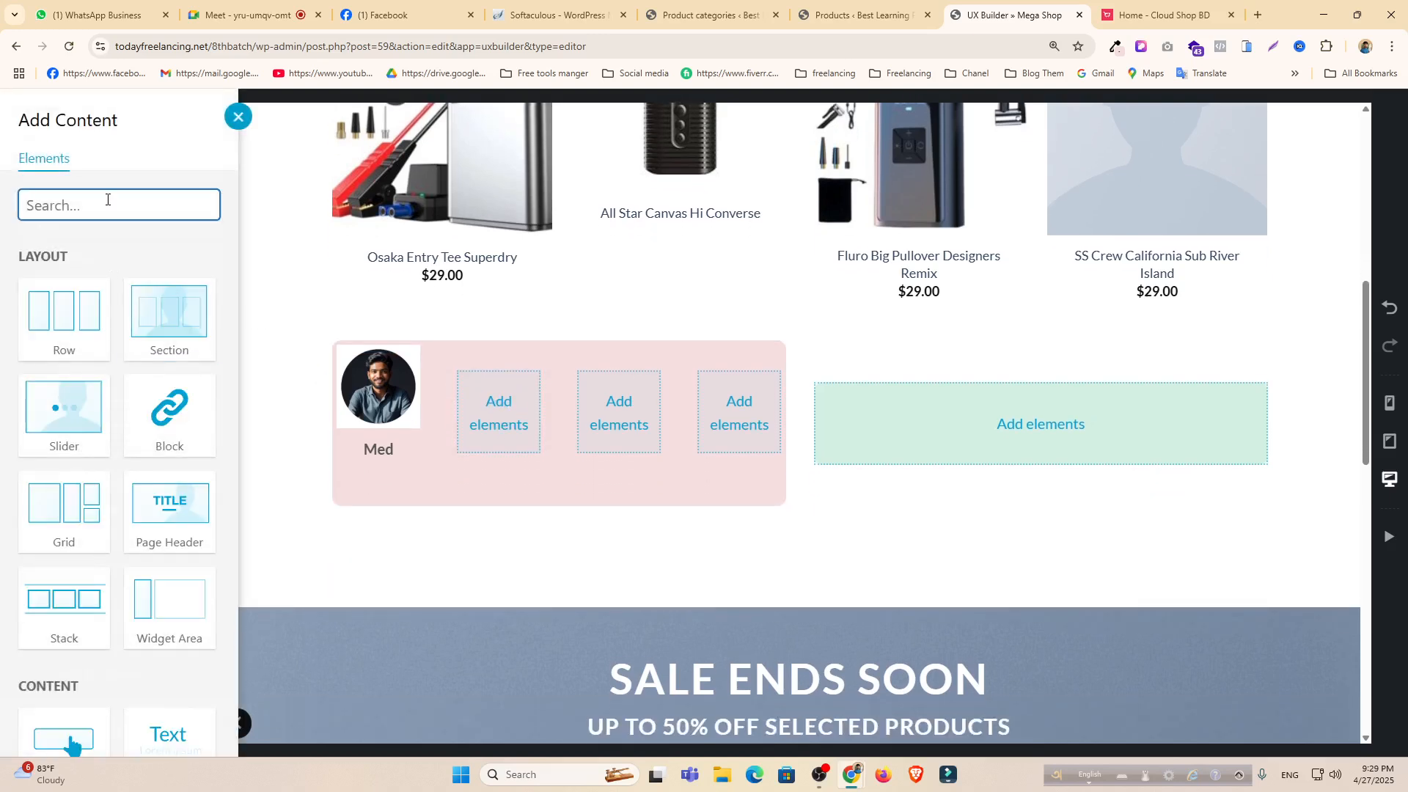
{"action": "type", "text": "imag"}
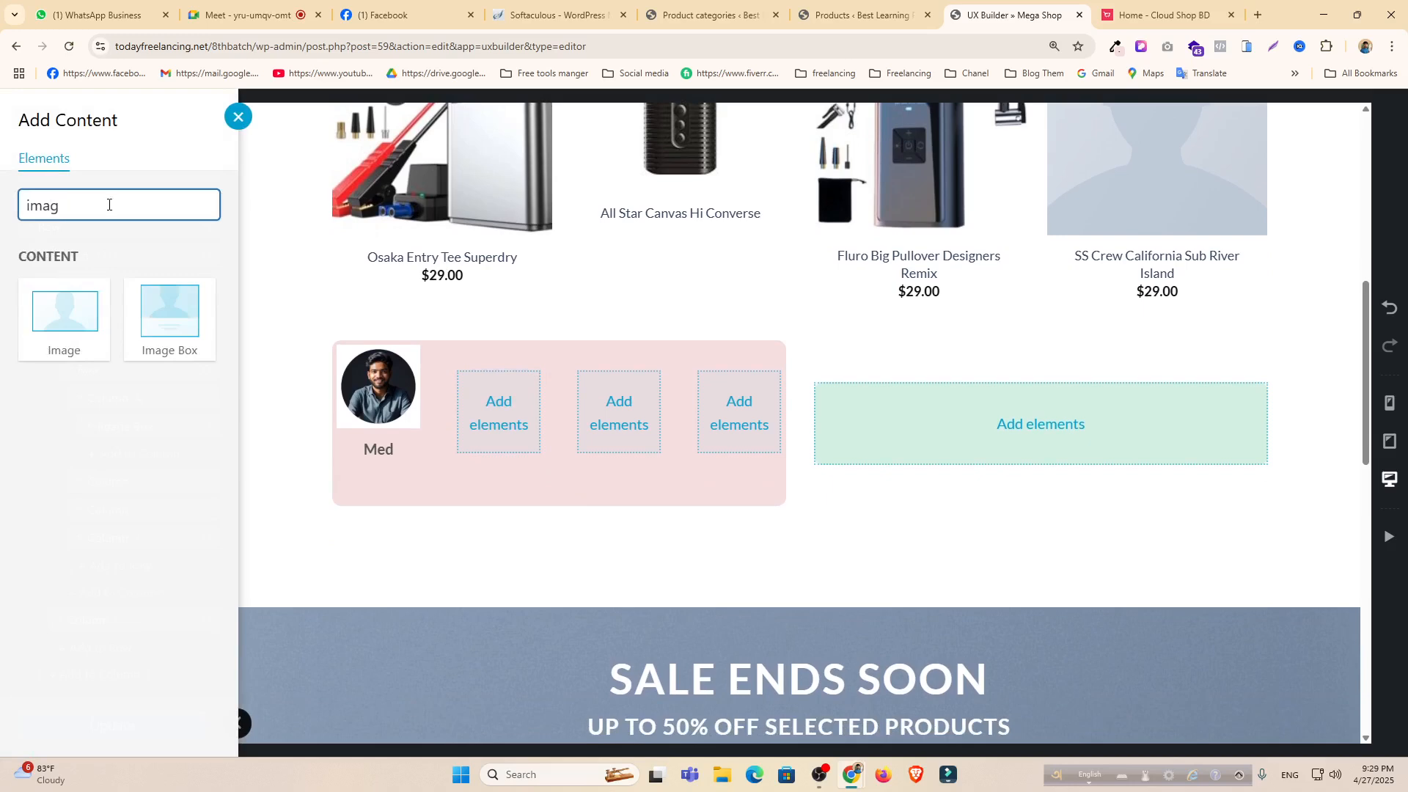
{"action": "left_click", "coordinate": [152, 333]}
Delete the placeholder image box from the nested row's second column.
{"action": "right_click", "coordinate": [357, 438]}
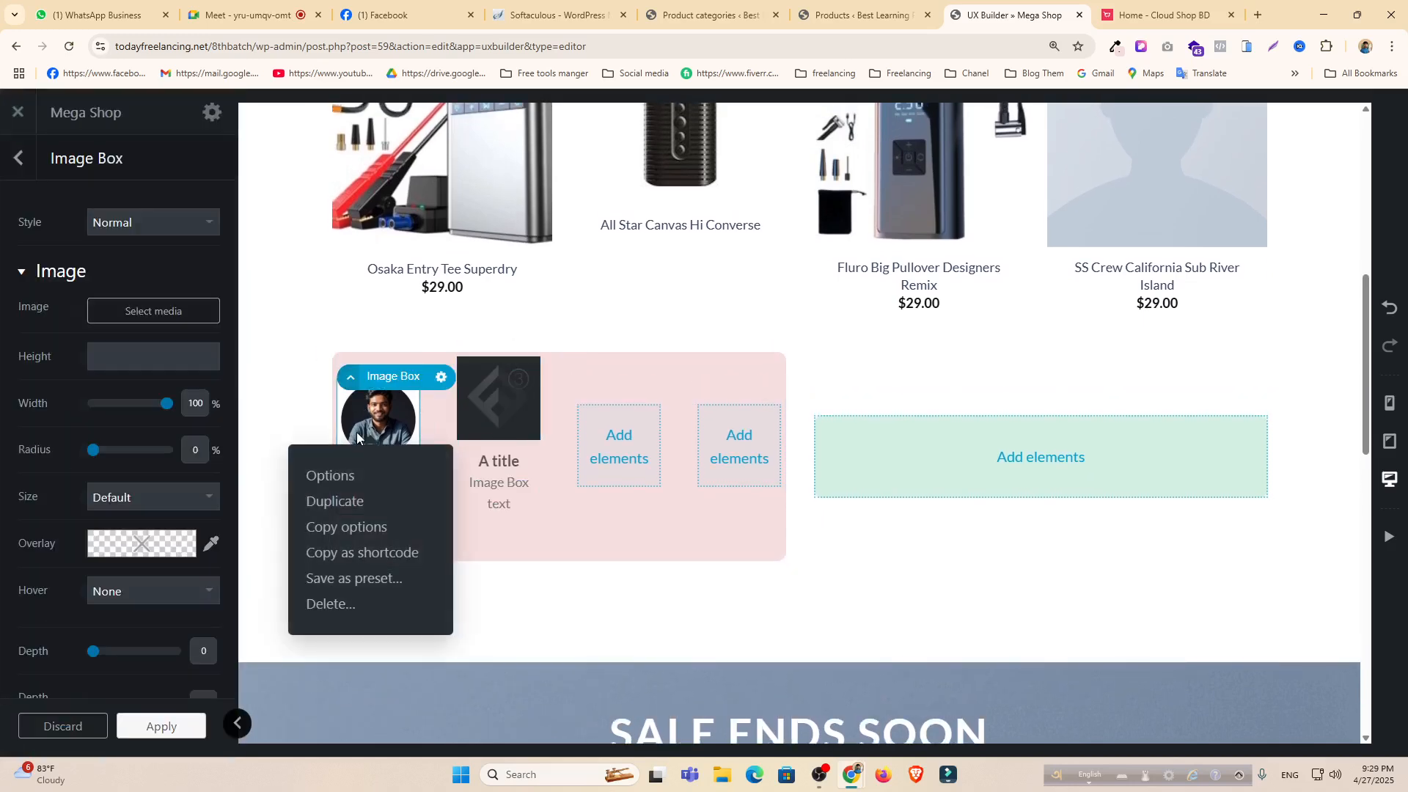
{"action": "left_click", "coordinate": [335, 500]}
{"action": "right_click", "coordinate": [396, 408]}
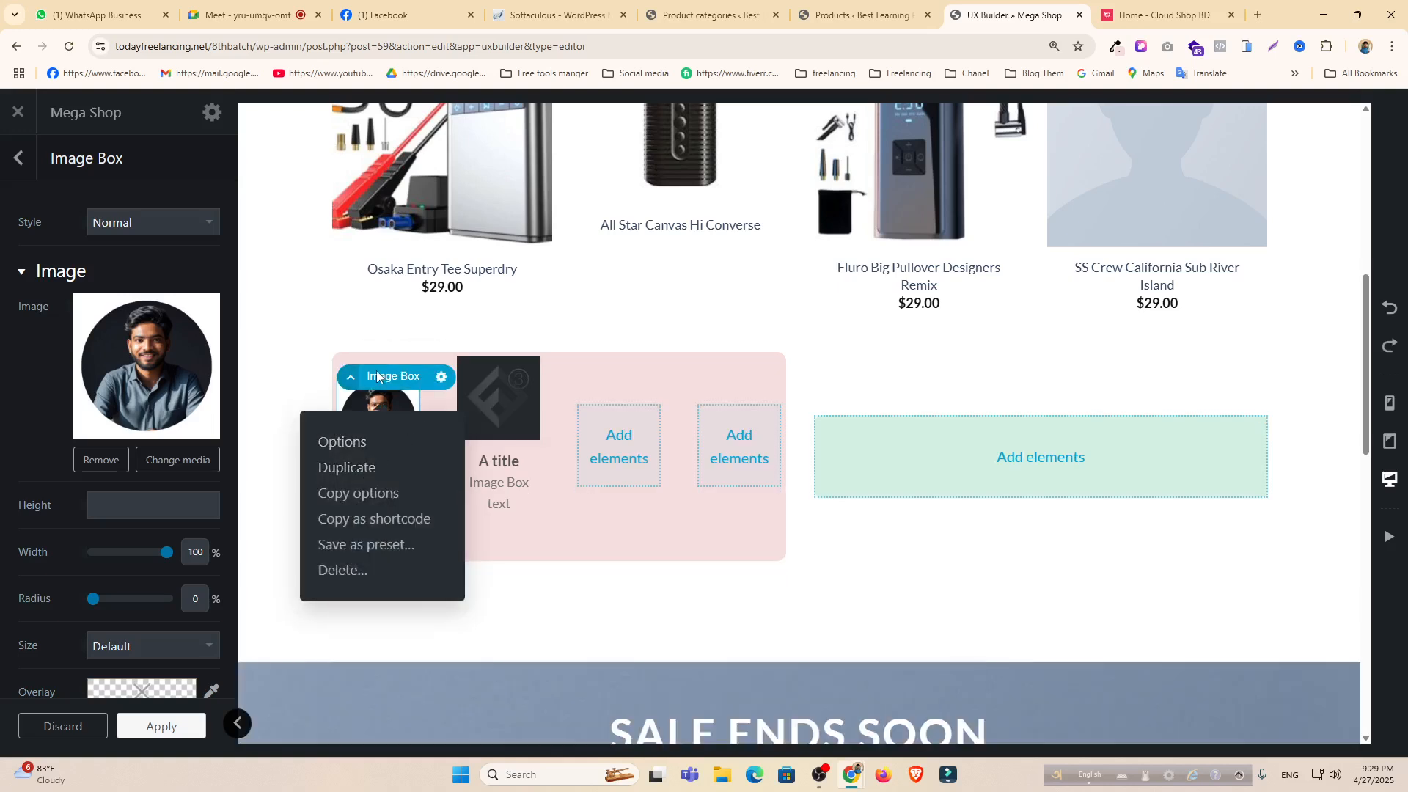
{"action": "left_click", "coordinate": [10, 169]}
{"action": "left_click", "coordinate": [15, 163]}
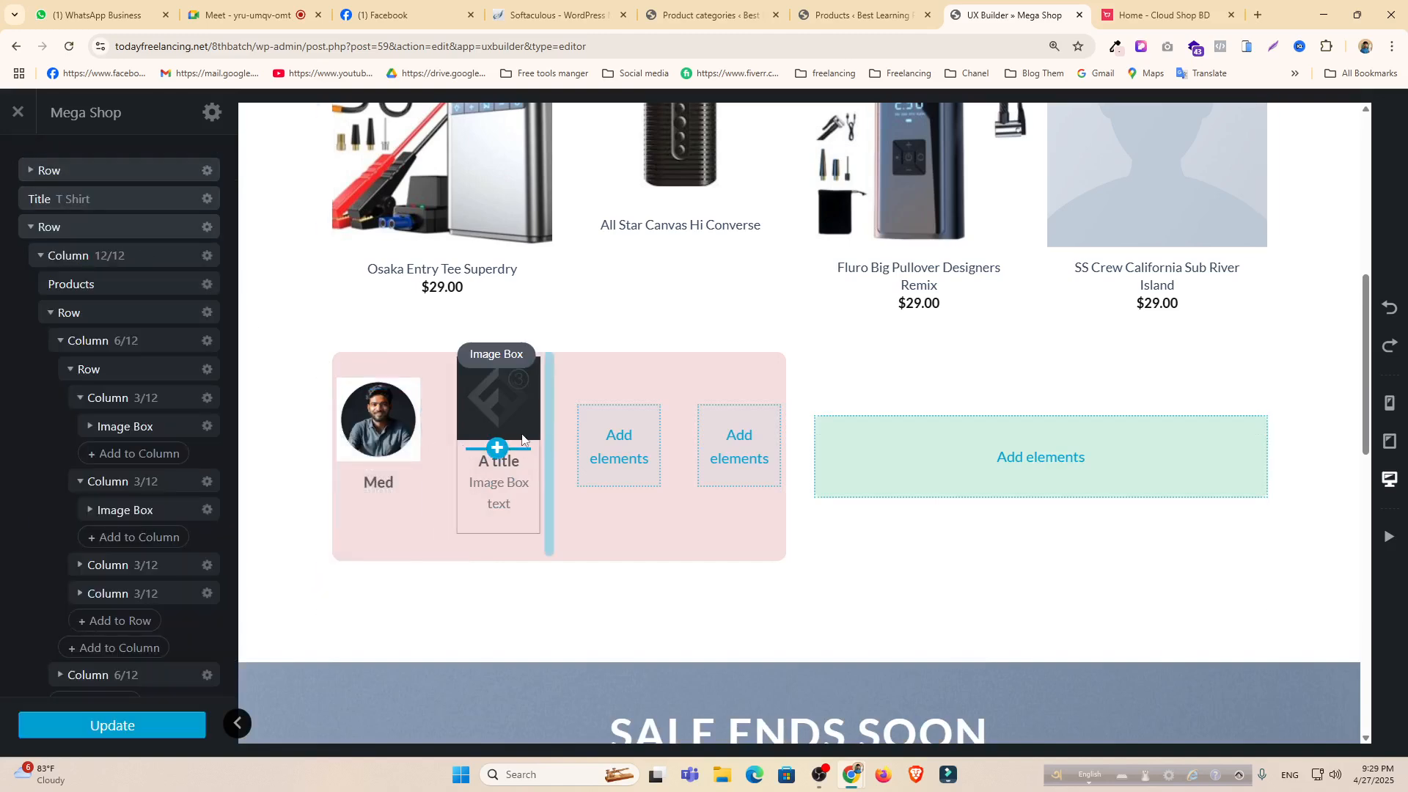
{"action": "right_click", "coordinate": [491, 406]}
{"action": "left_click", "coordinate": [462, 581]}
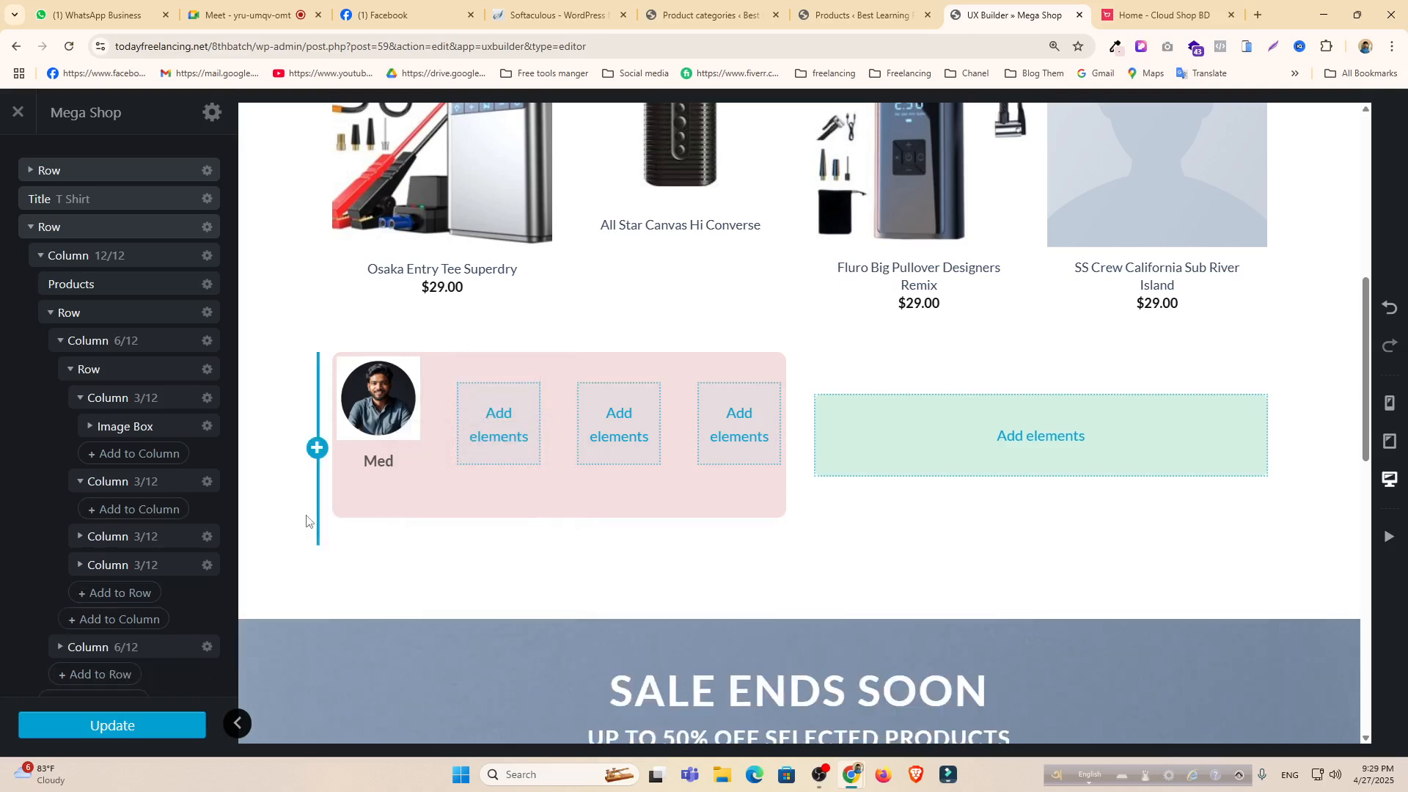
Duplicate the nested row's portrait image box column three times, giving four filled columns side by side.
{"action": "left_click", "coordinate": [80, 398]}
{"action": "left_click", "coordinate": [81, 425]}
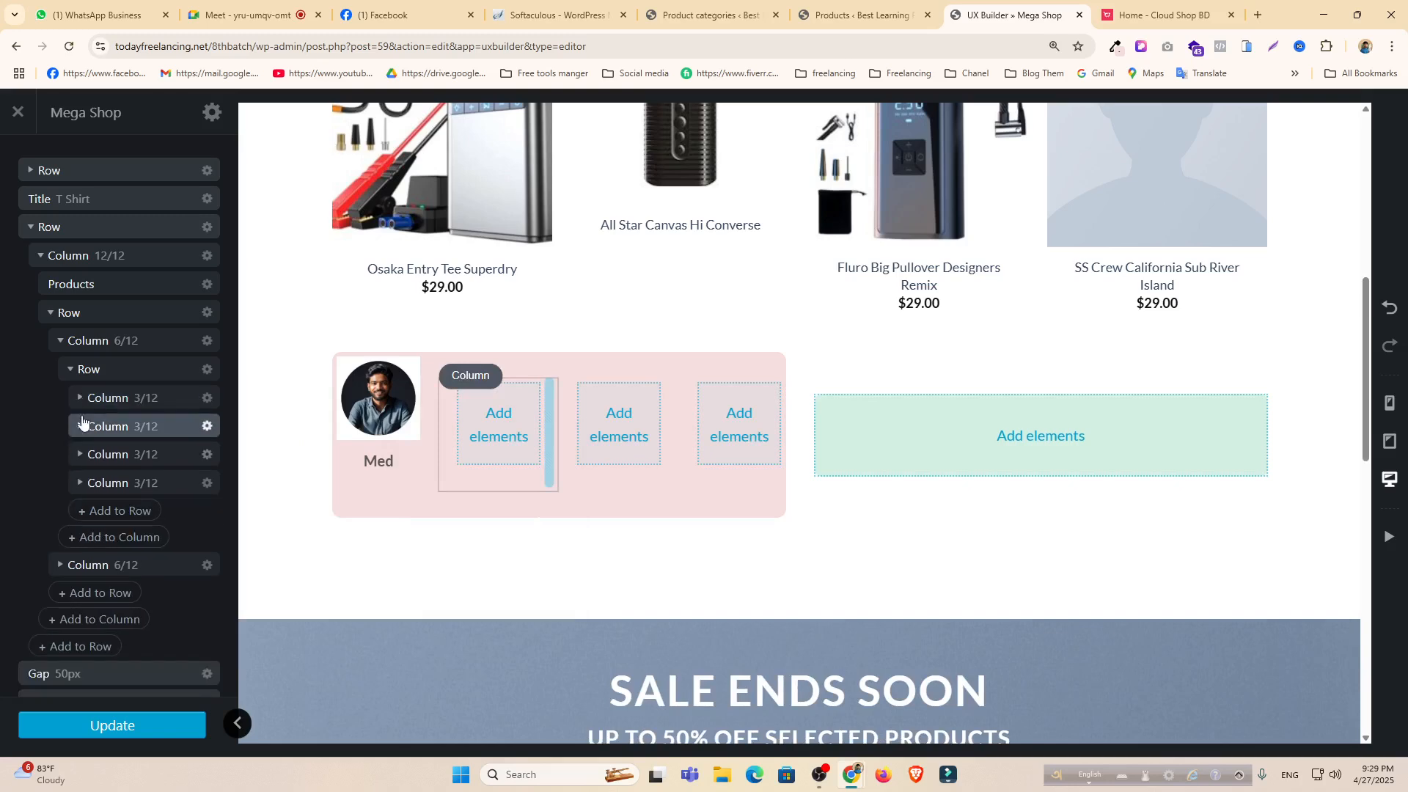
{"action": "left_click", "coordinate": [102, 402]}
{"action": "right_click", "coordinate": [102, 404]}
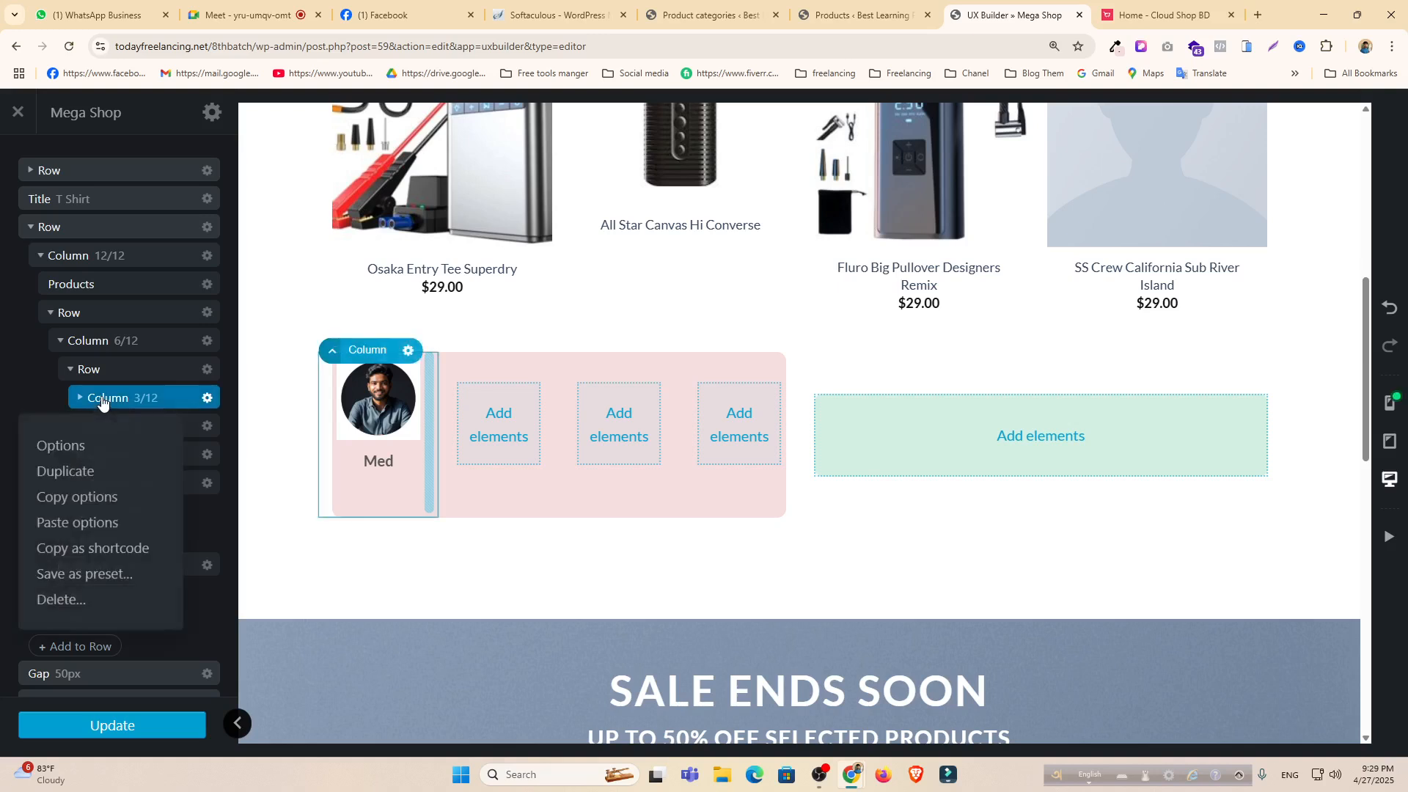
{"action": "left_click", "coordinate": [85, 471]}
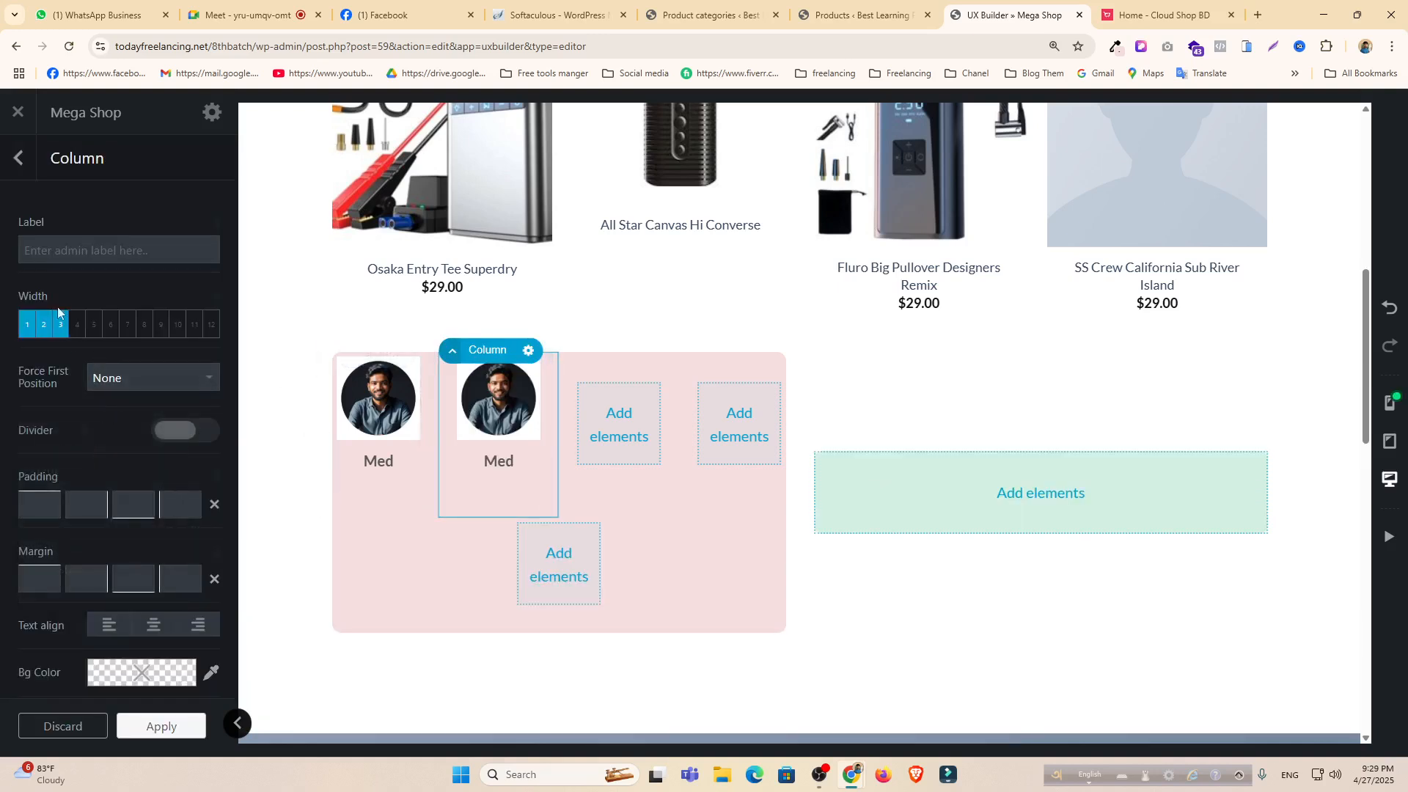
{"action": "left_click", "coordinate": [20, 160]}
{"action": "right_click", "coordinate": [108, 430]}
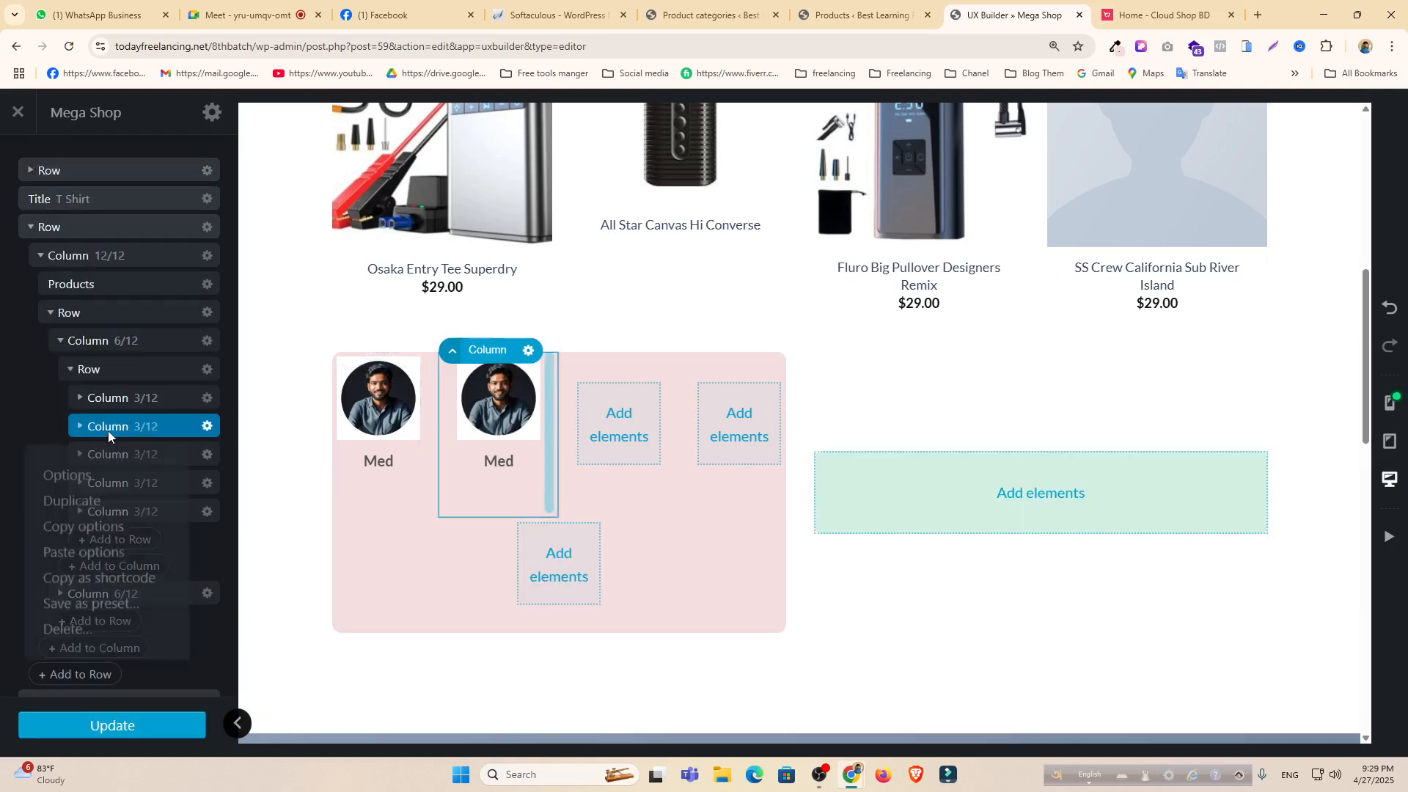
{"action": "left_click", "coordinate": [44, 506]}
{"action": "left_click", "coordinate": [20, 157]}
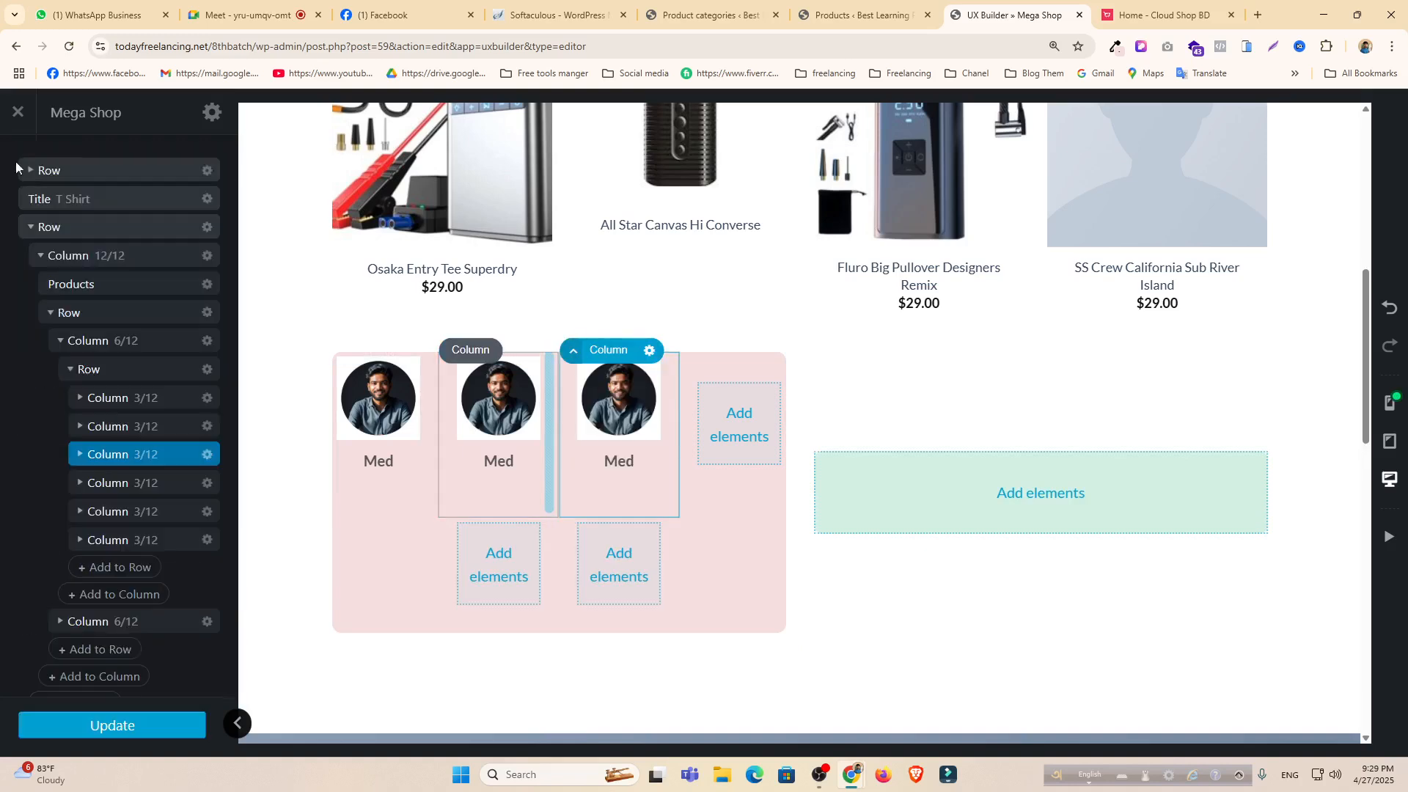
{"action": "right_click", "coordinate": [98, 453]}
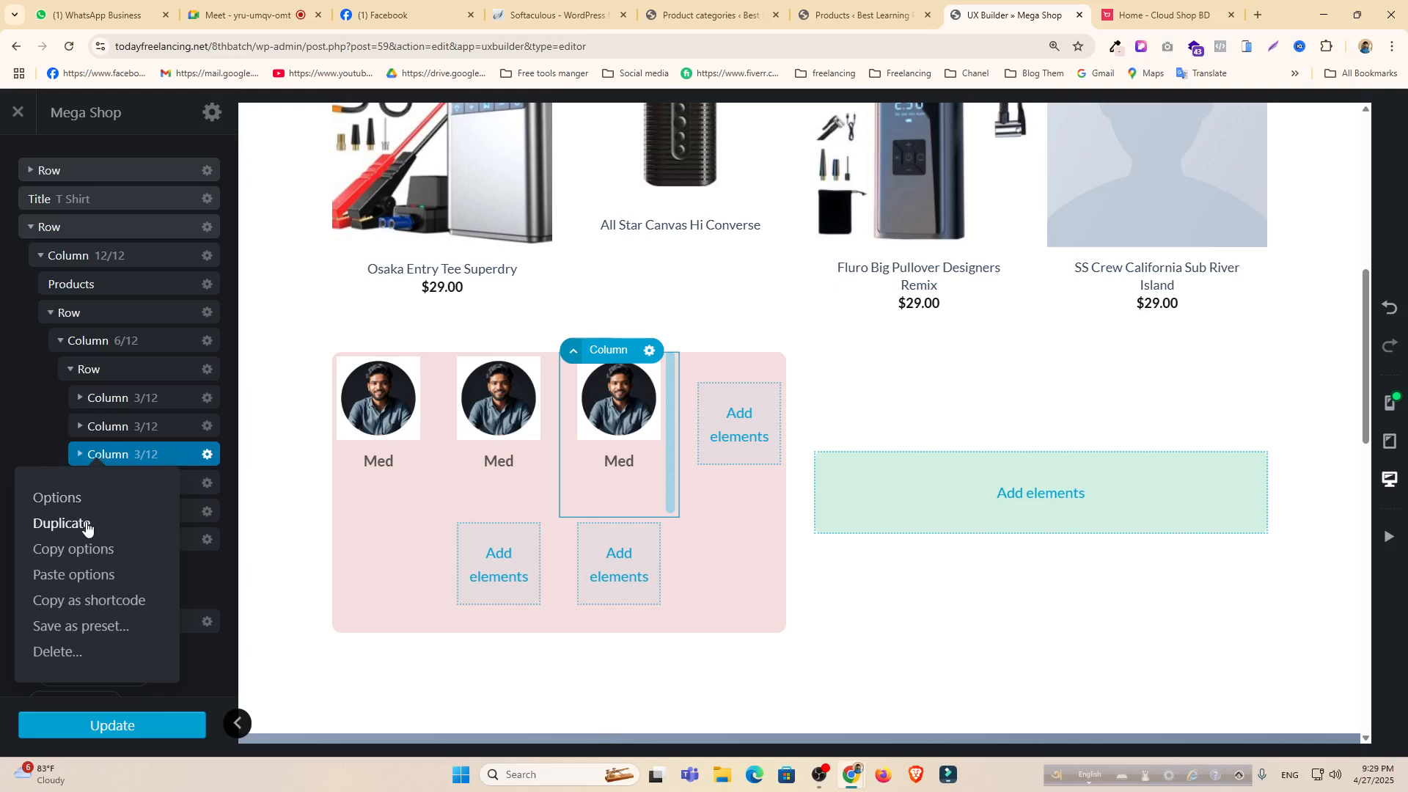
{"action": "left_click", "coordinate": [83, 522]}
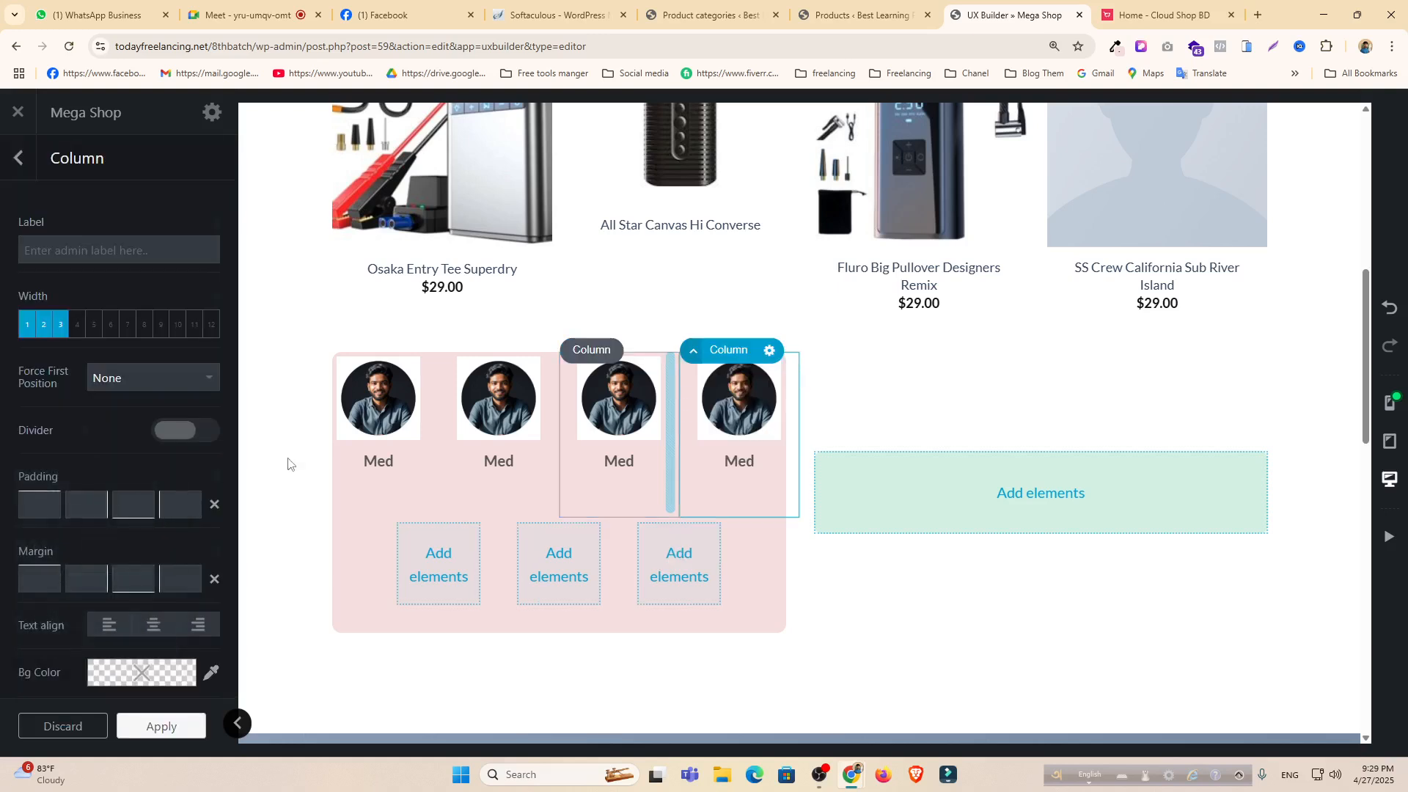
{"action": "left_click", "coordinate": [20, 158]}
Delete the three leftover empty columns from the nested row, keeping the four image box columns.
{"action": "right_click", "coordinate": [99, 516]}
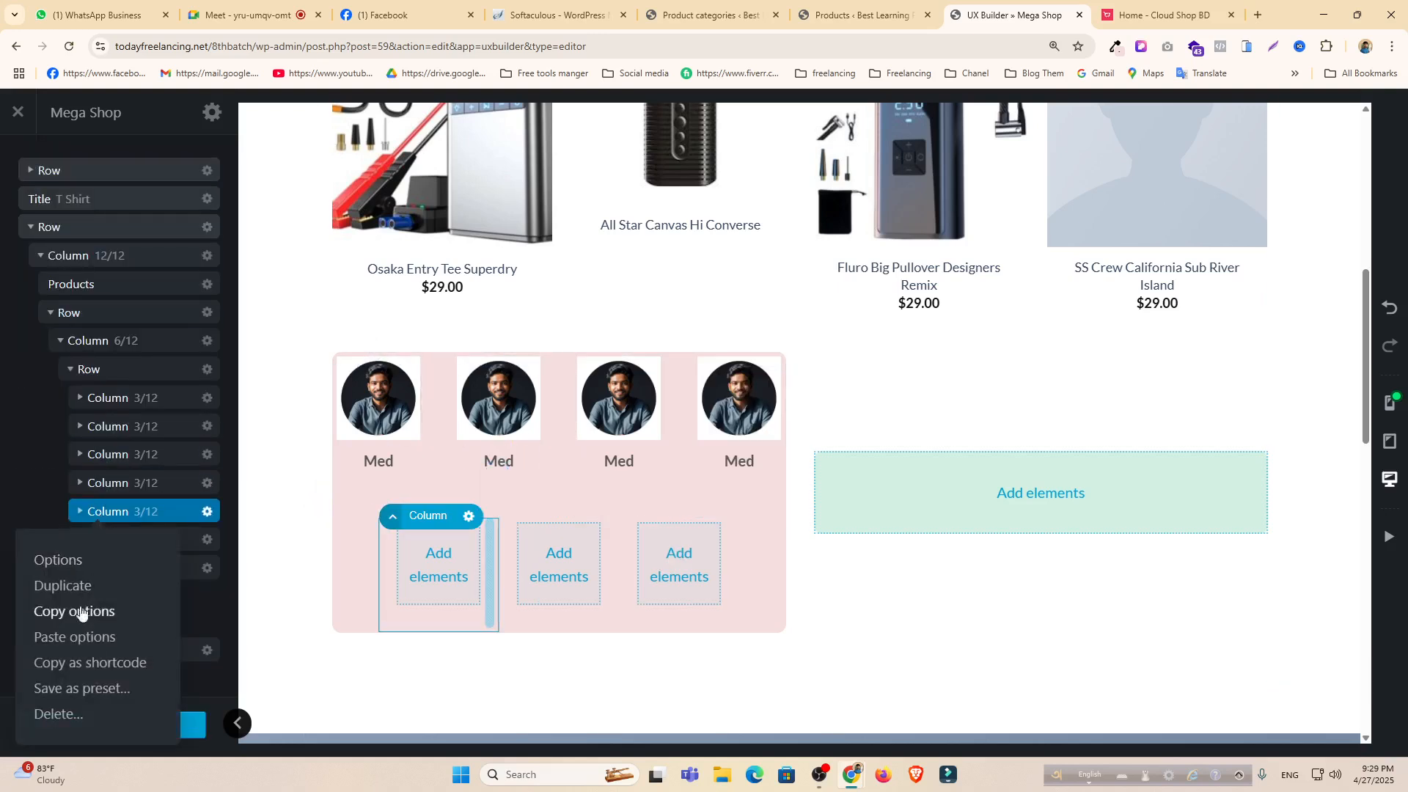
{"action": "left_click", "coordinate": [67, 715]}
{"action": "right_click", "coordinate": [113, 522]}
{"action": "left_click", "coordinate": [94, 720]}
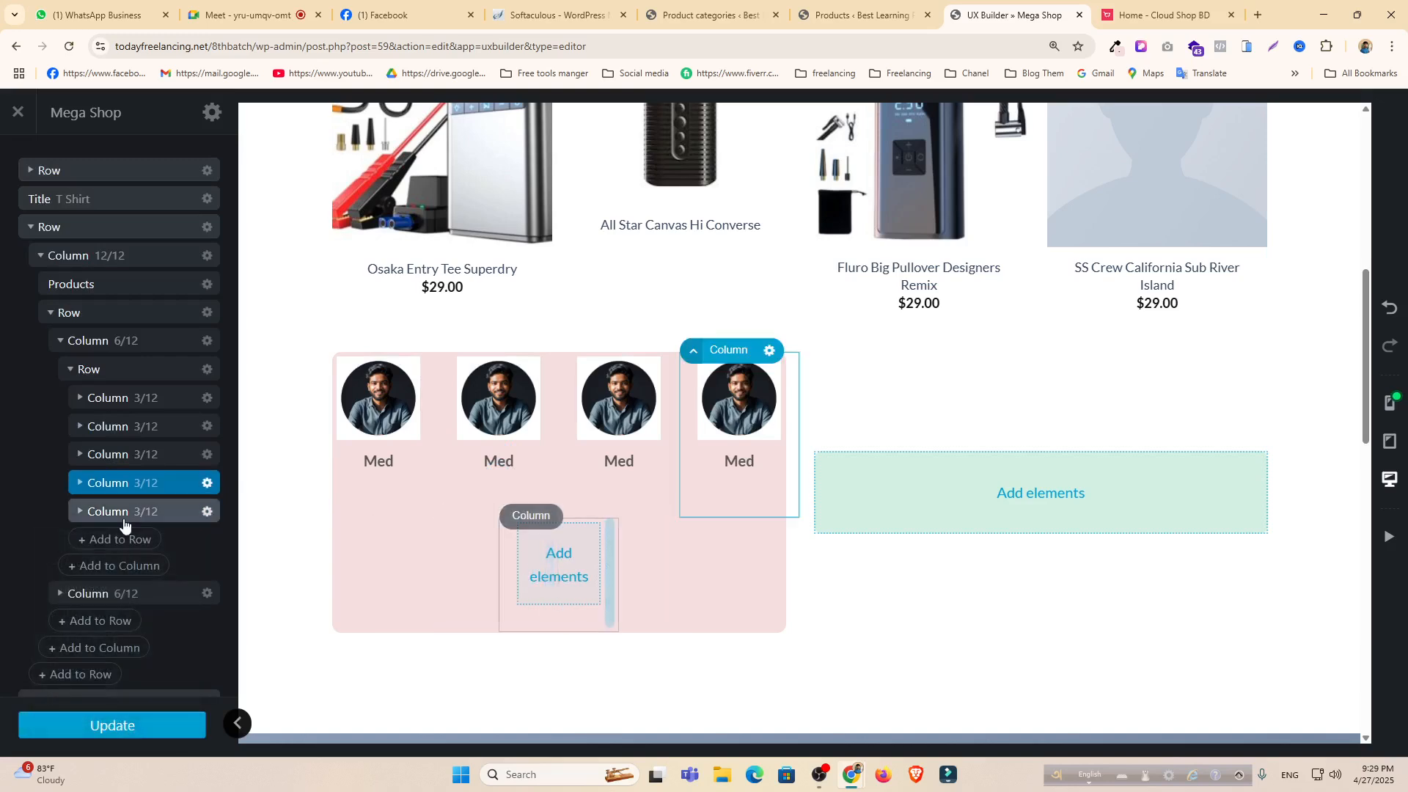
{"action": "right_click", "coordinate": [118, 512]}
{"action": "left_click", "coordinate": [94, 719]}
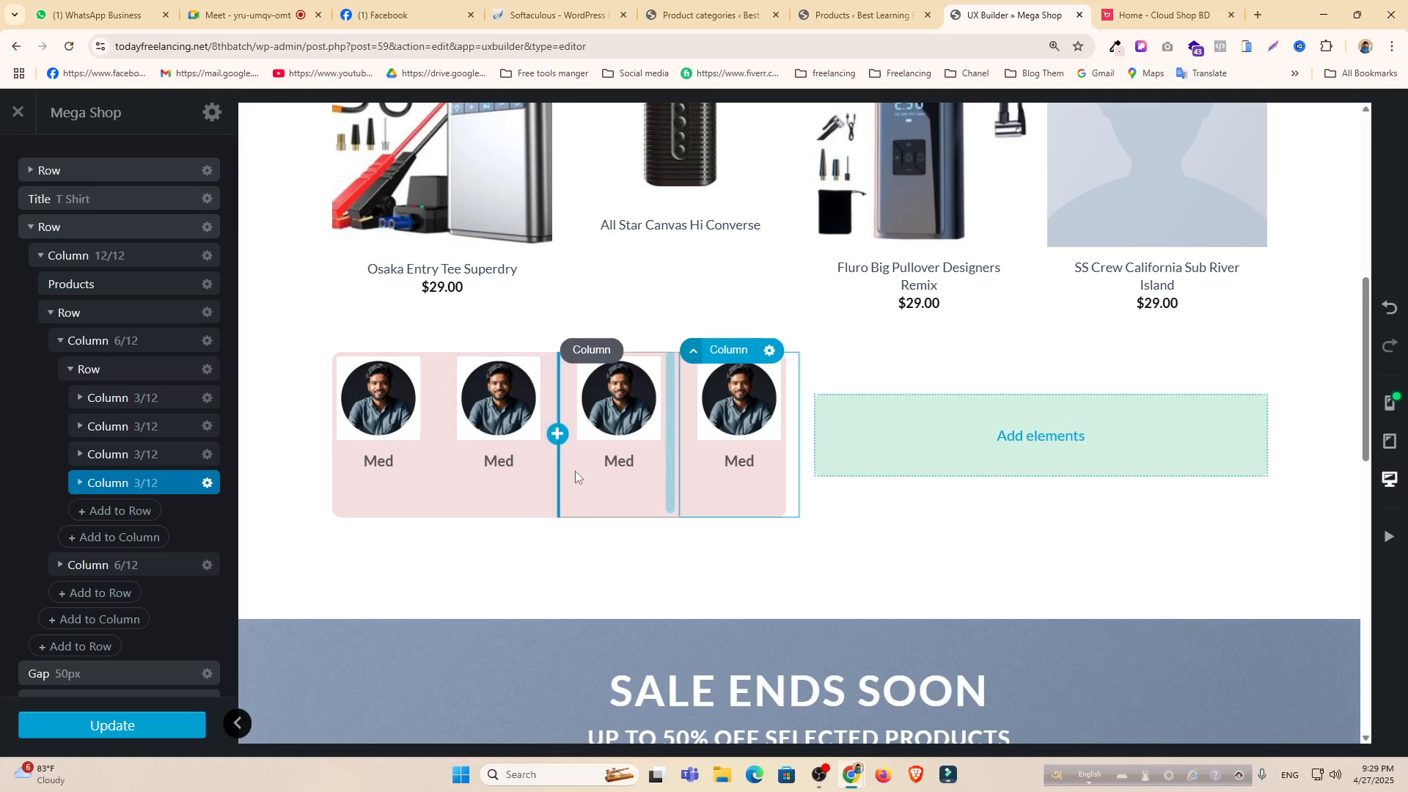
Set the first image box's link to the copied product-category/men/ URL, replacing the wrongly pasted colour code #F5DEDE.
{"action": "left_click", "coordinate": [393, 408]}
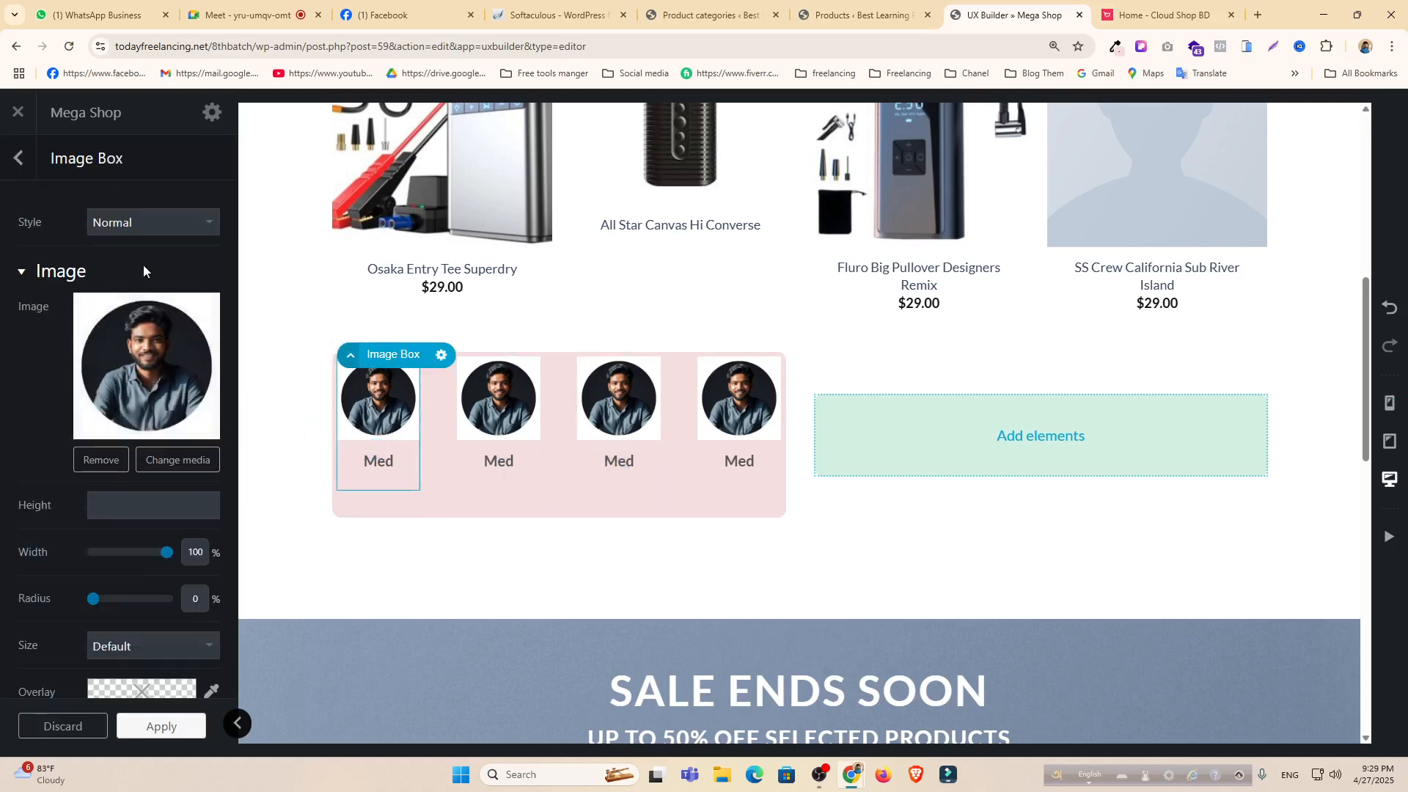
{"action": "scroll", "coordinate": [140, 352], "scroll_direction": "down", "scroll_amount": 4}
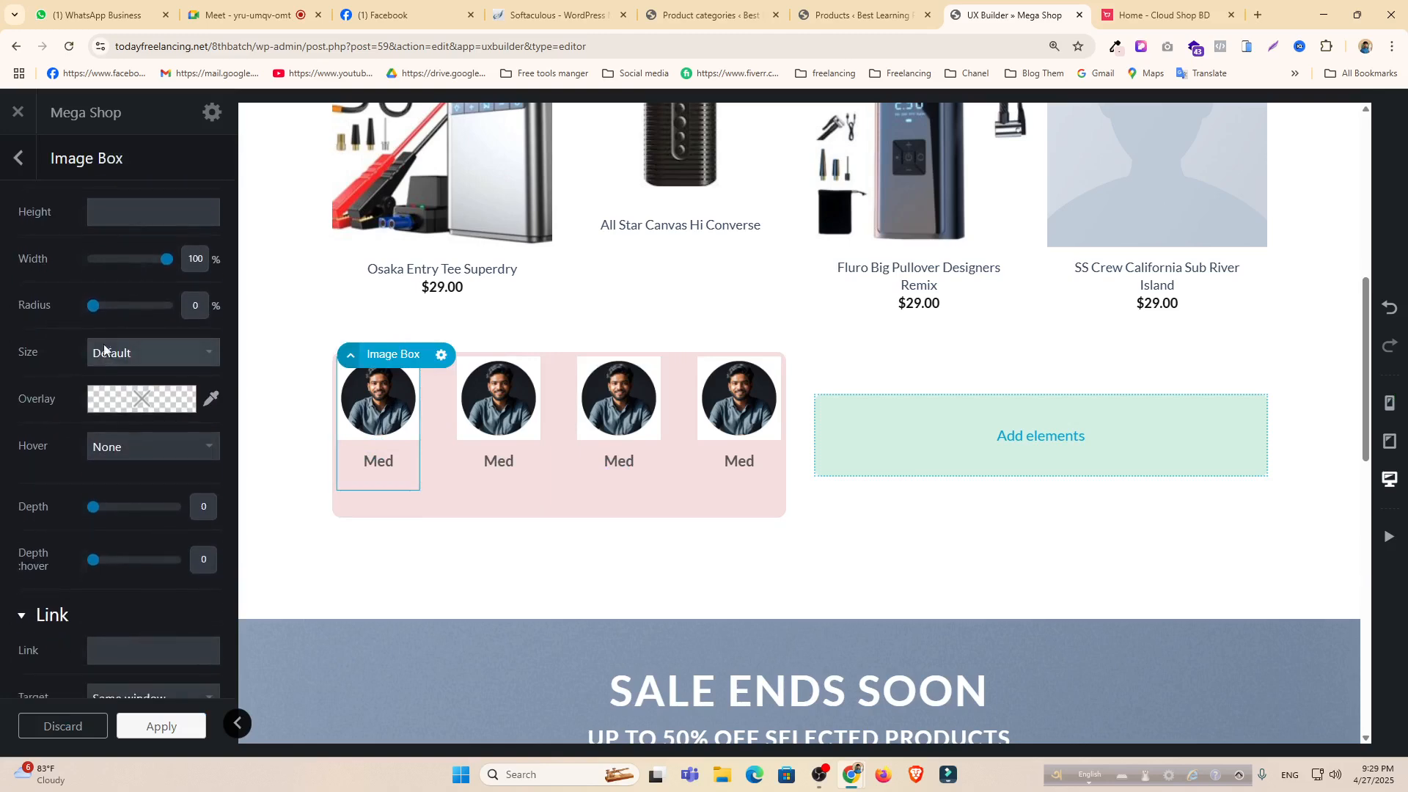
{"action": "left_click", "coordinate": [127, 353]}
{"action": "left_click", "coordinate": [128, 353]}
{"action": "scroll", "coordinate": [135, 482], "scroll_direction": "down", "scroll_amount": 3}
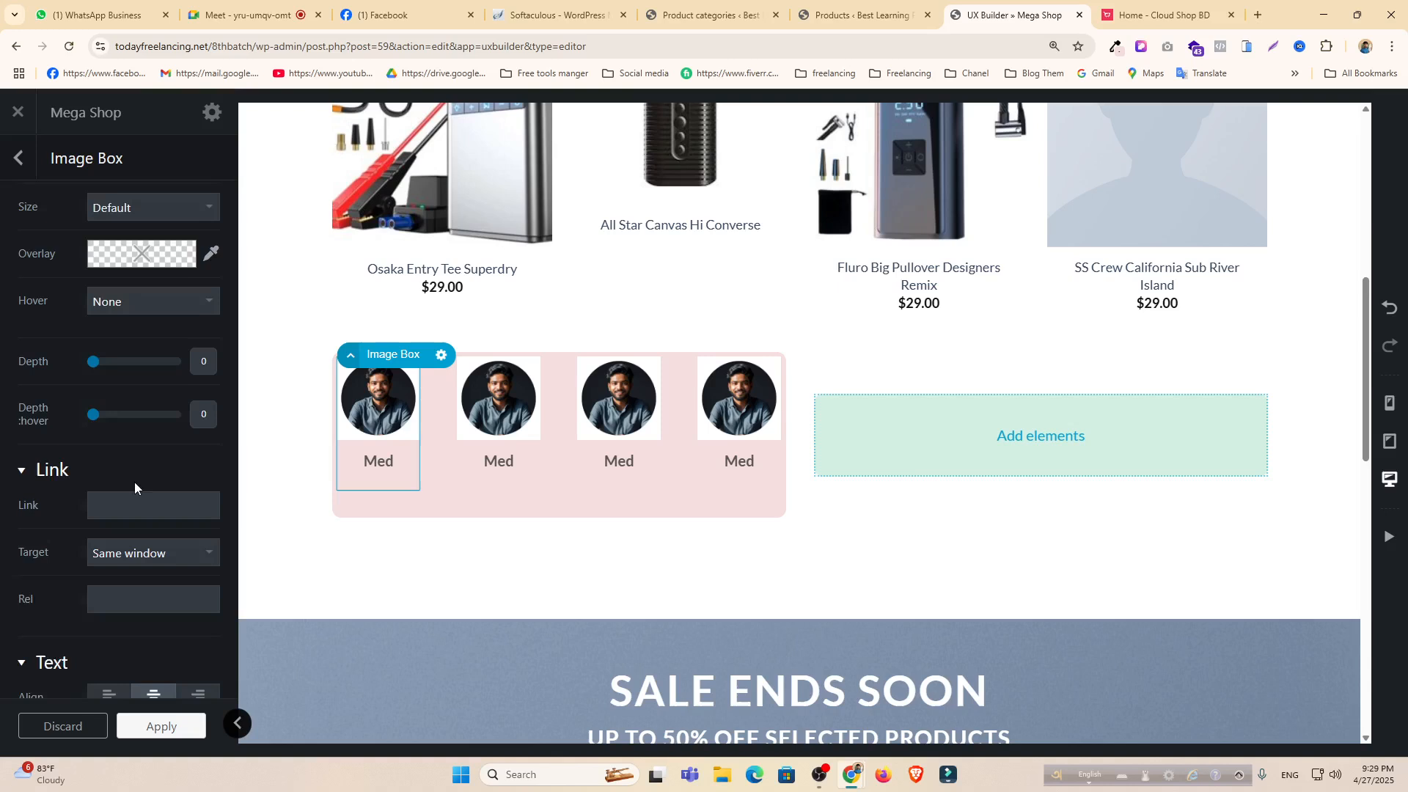
{"action": "left_click", "coordinate": [136, 433]}
{"action": "type", "text": "#F5DEDE"}
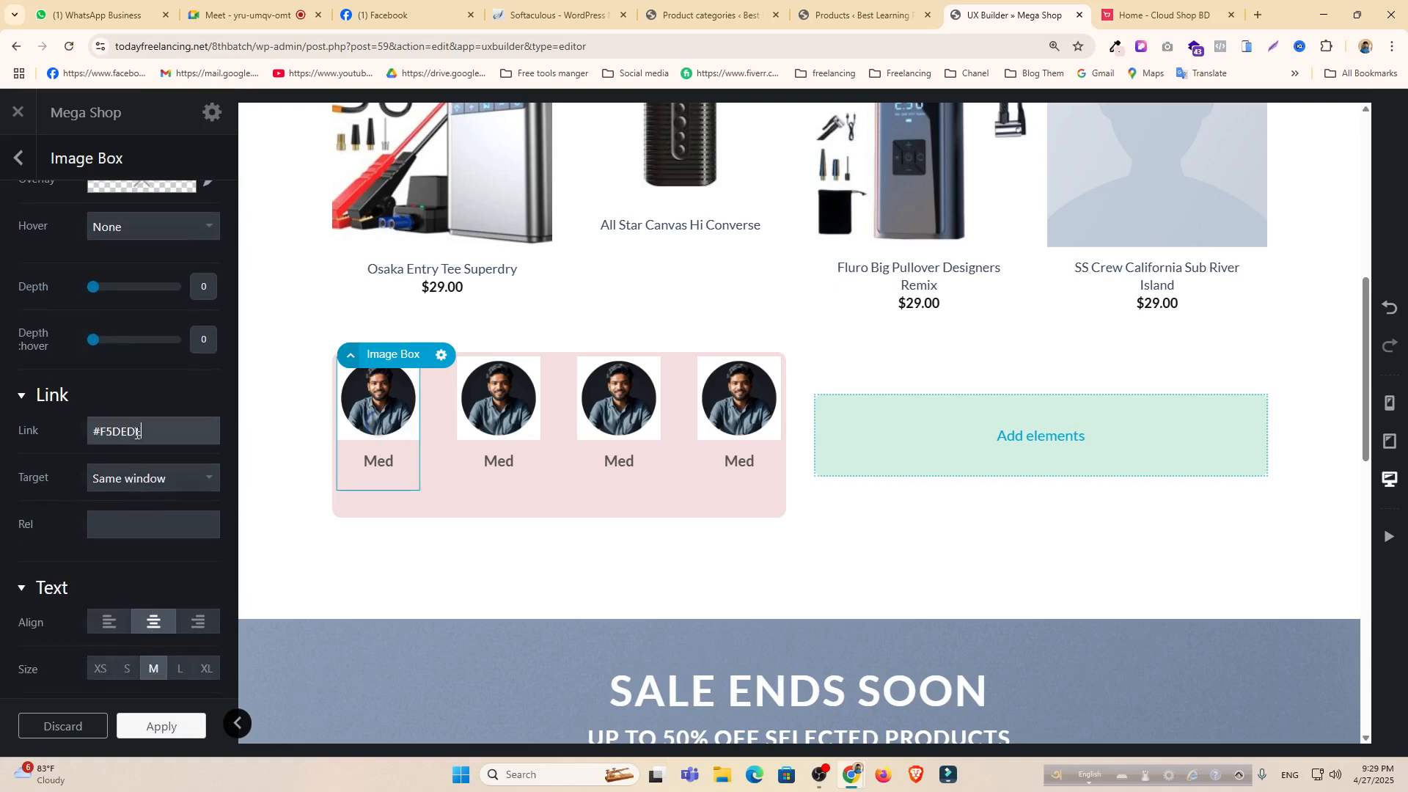
{"action": "key", "text": "super+v"}
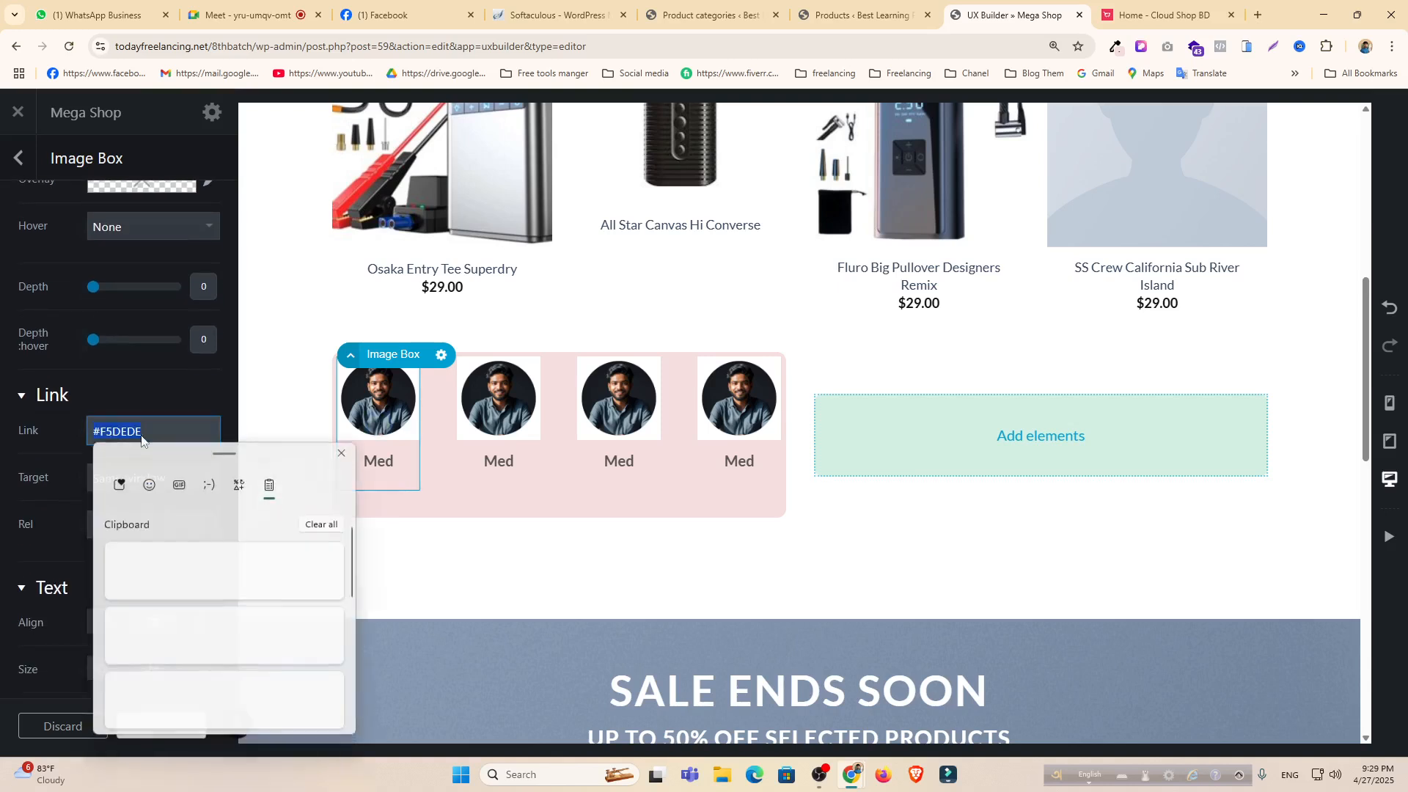
{"action": "left_click", "coordinate": [226, 637]}
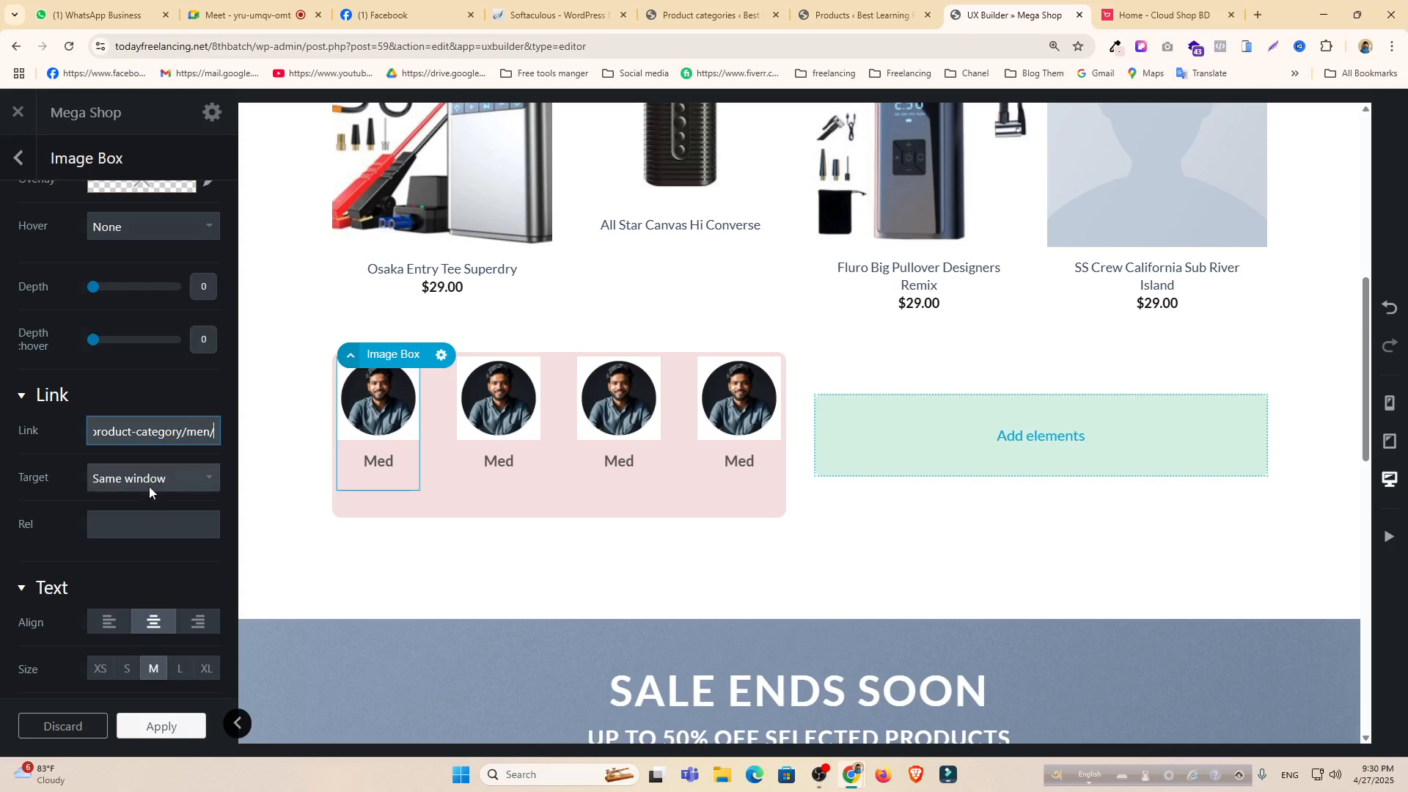
Replace the first image box's title text with Men in the text editor.
{"action": "left_click", "coordinate": [394, 465]}
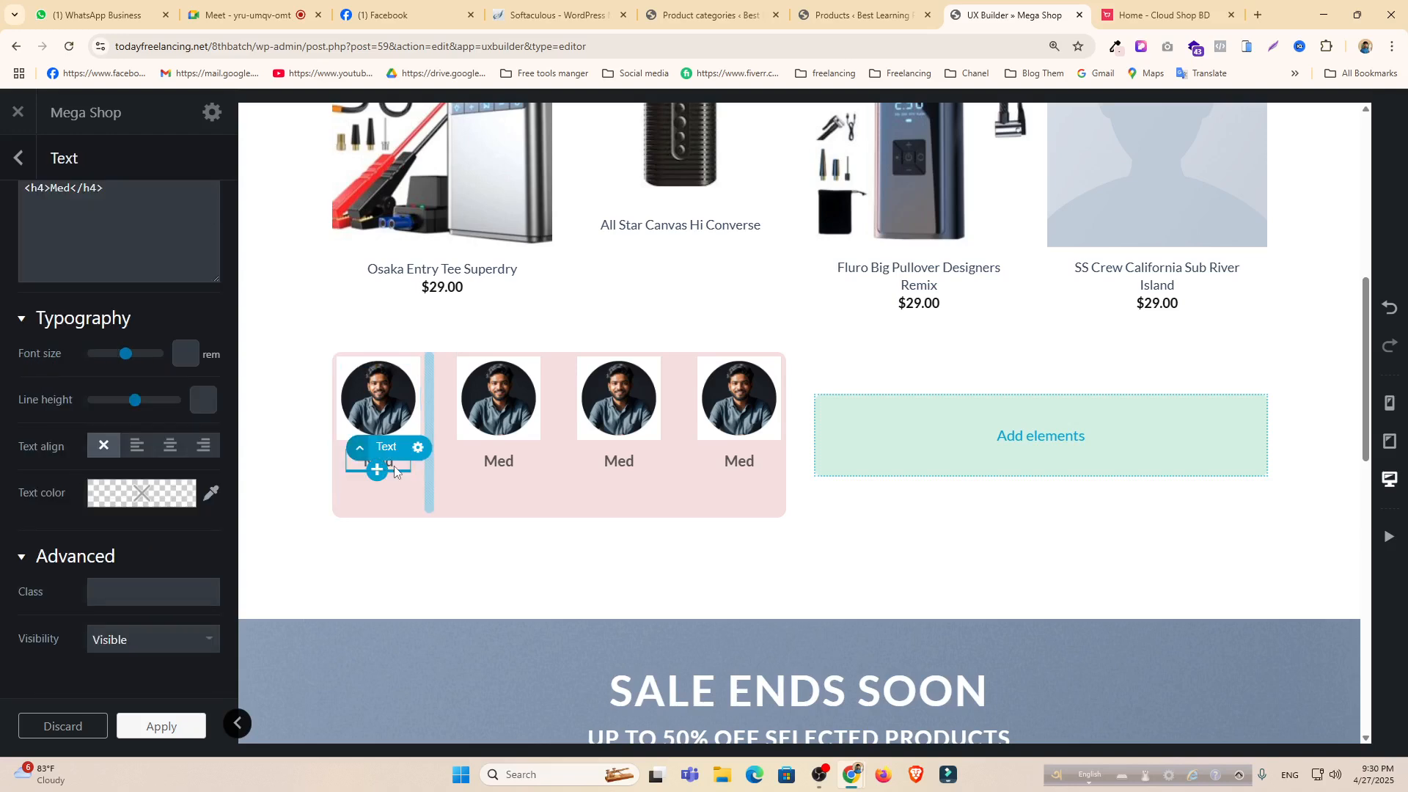
{"action": "left_click", "coordinate": [110, 224]}
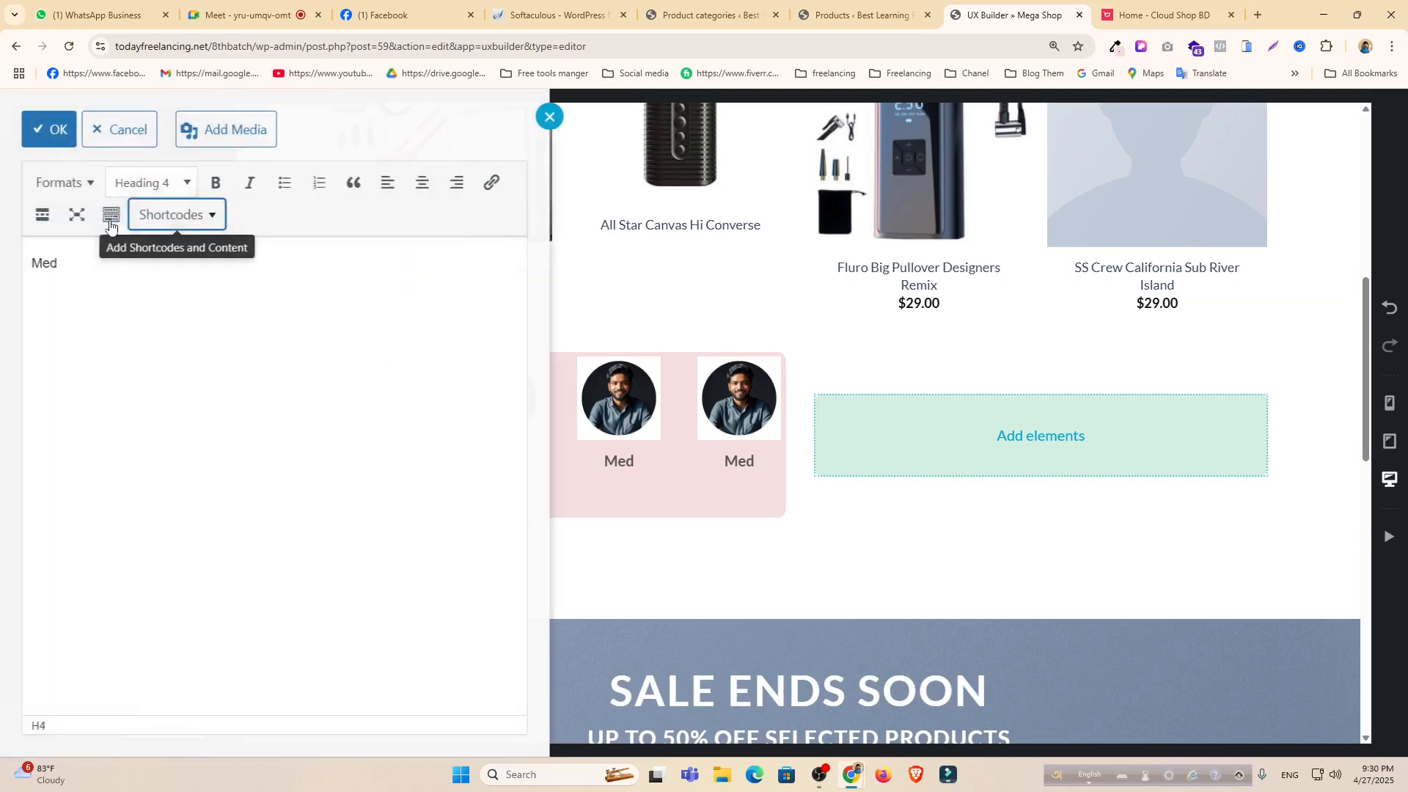
{"action": "left_click_drag", "start_coordinate": [101, 269], "coordinate": [42, 270]}
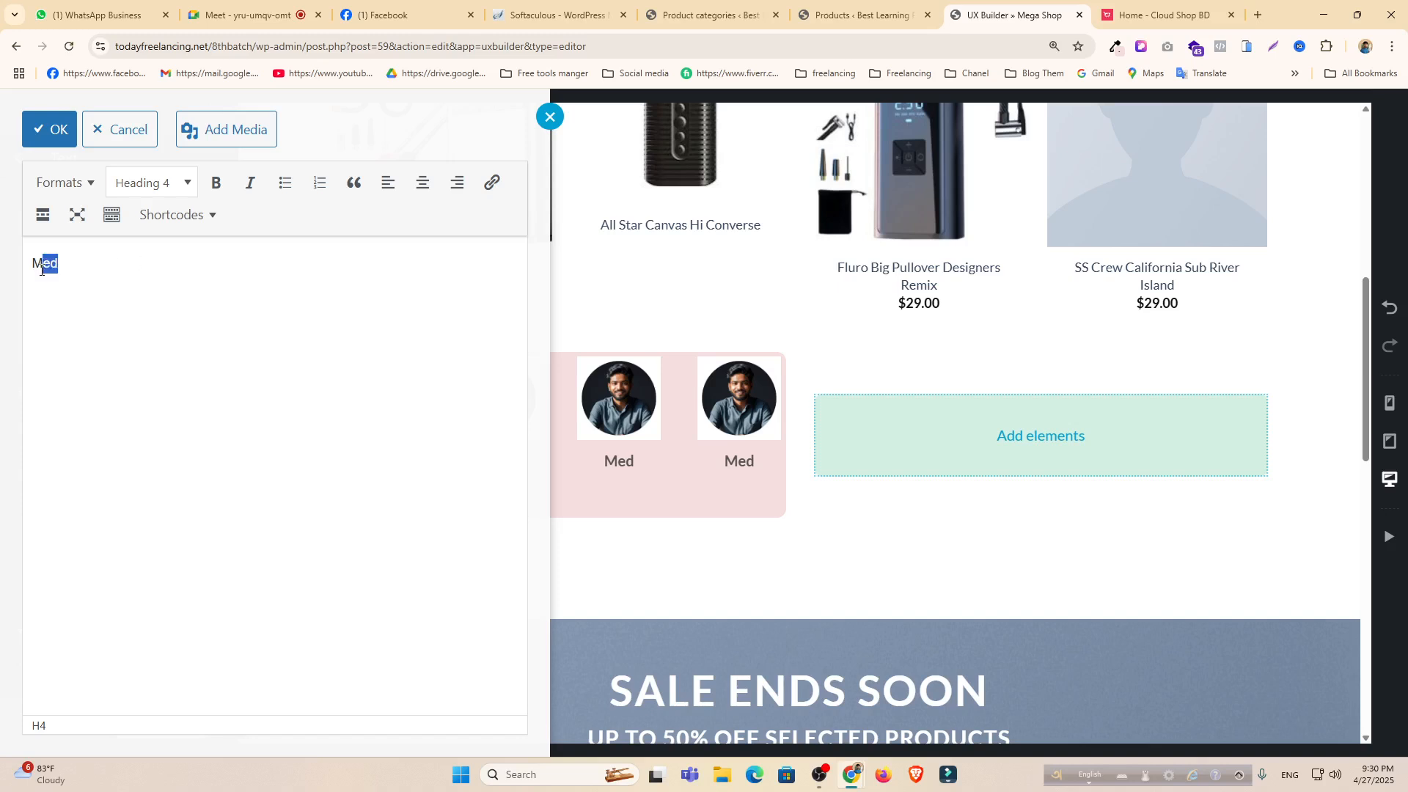
{"action": "left_click", "coordinate": [133, 267]}
{"action": "left_click_drag", "start_coordinate": [156, 265], "coordinate": [0, 266]}
{"action": "left_click", "coordinate": [492, 183]}
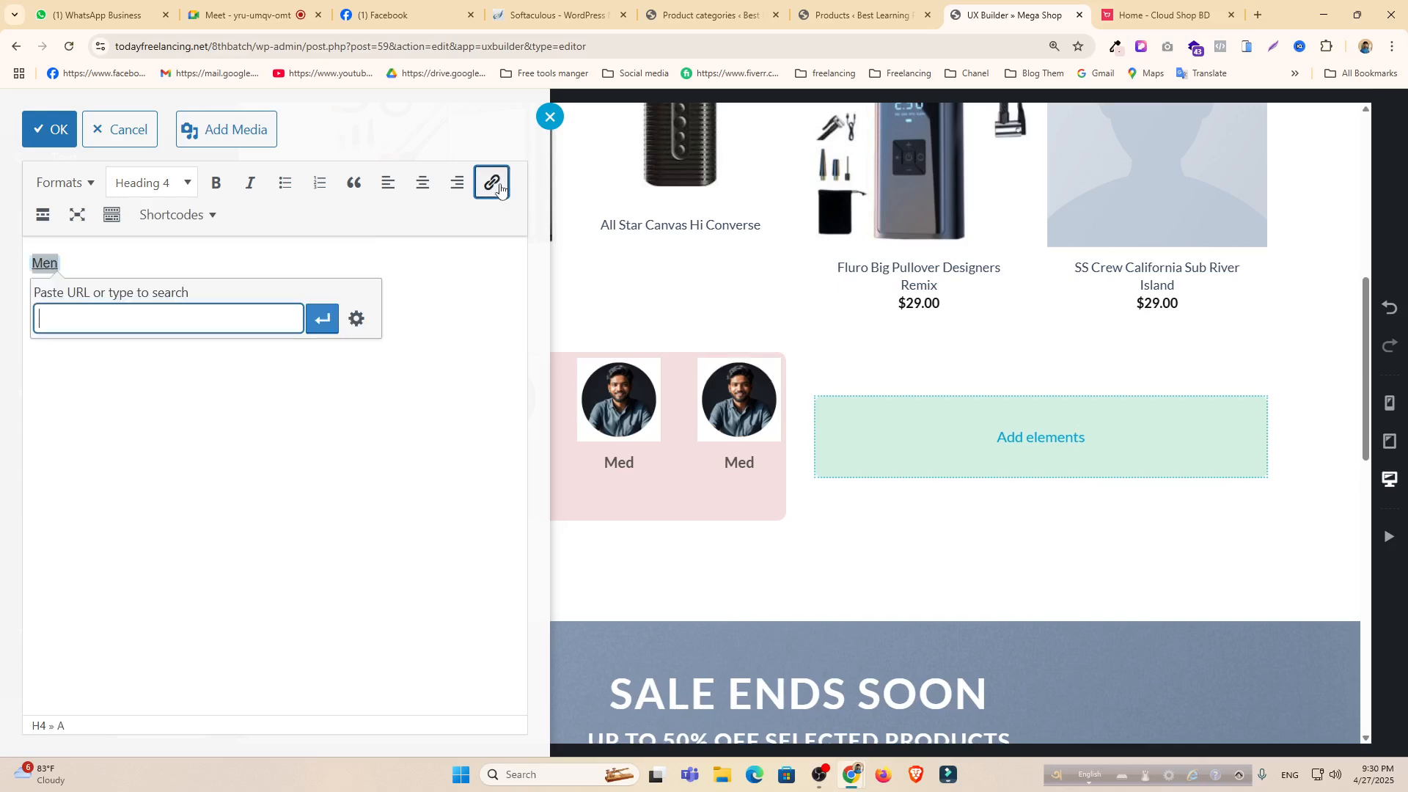
{"action": "type", "text": "https://todayfreelancing.net/8thbatch/product-category/men/"}
{"action": "left_click", "coordinate": [320, 320]}
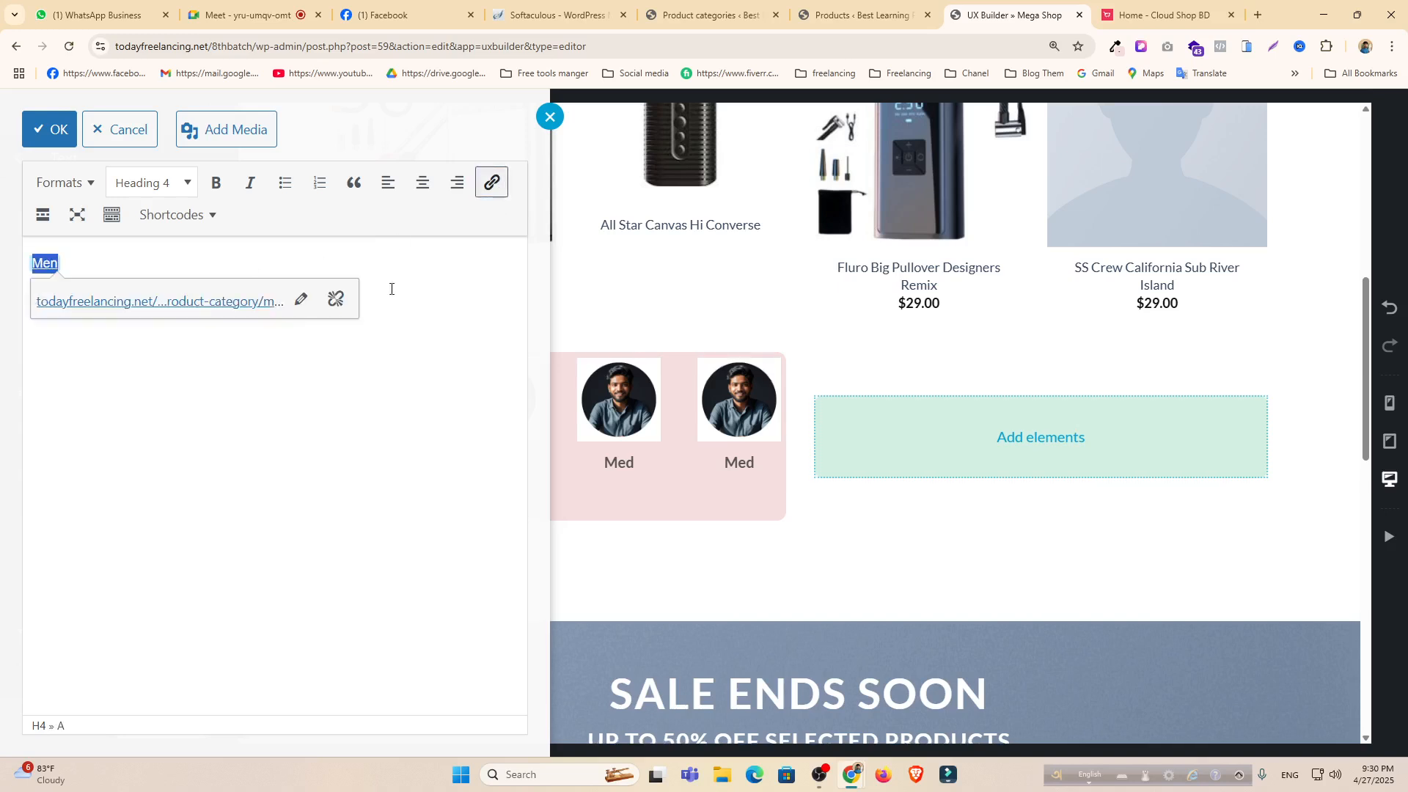
{"action": "left_click", "coordinate": [52, 131]}
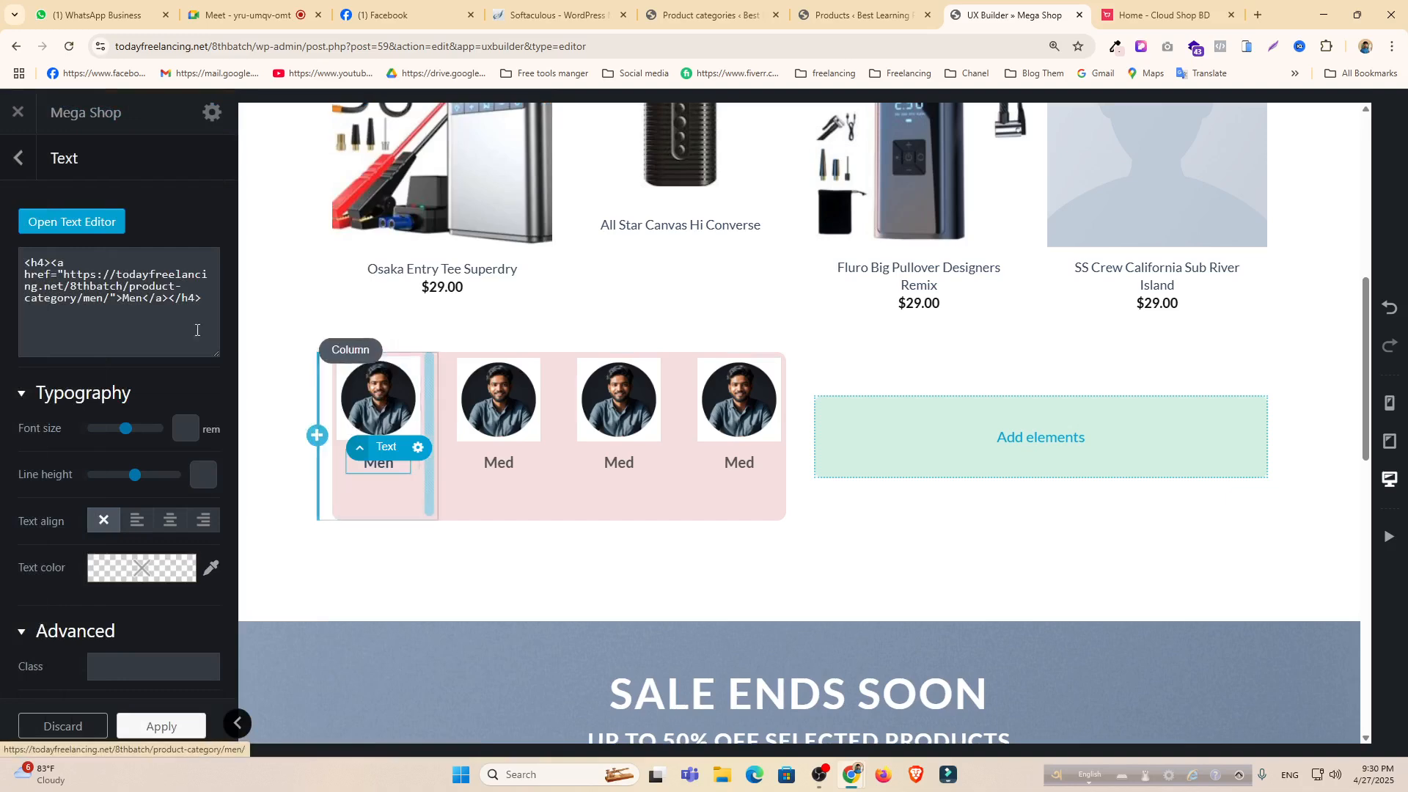
{"action": "left_click", "coordinate": [159, 727]}
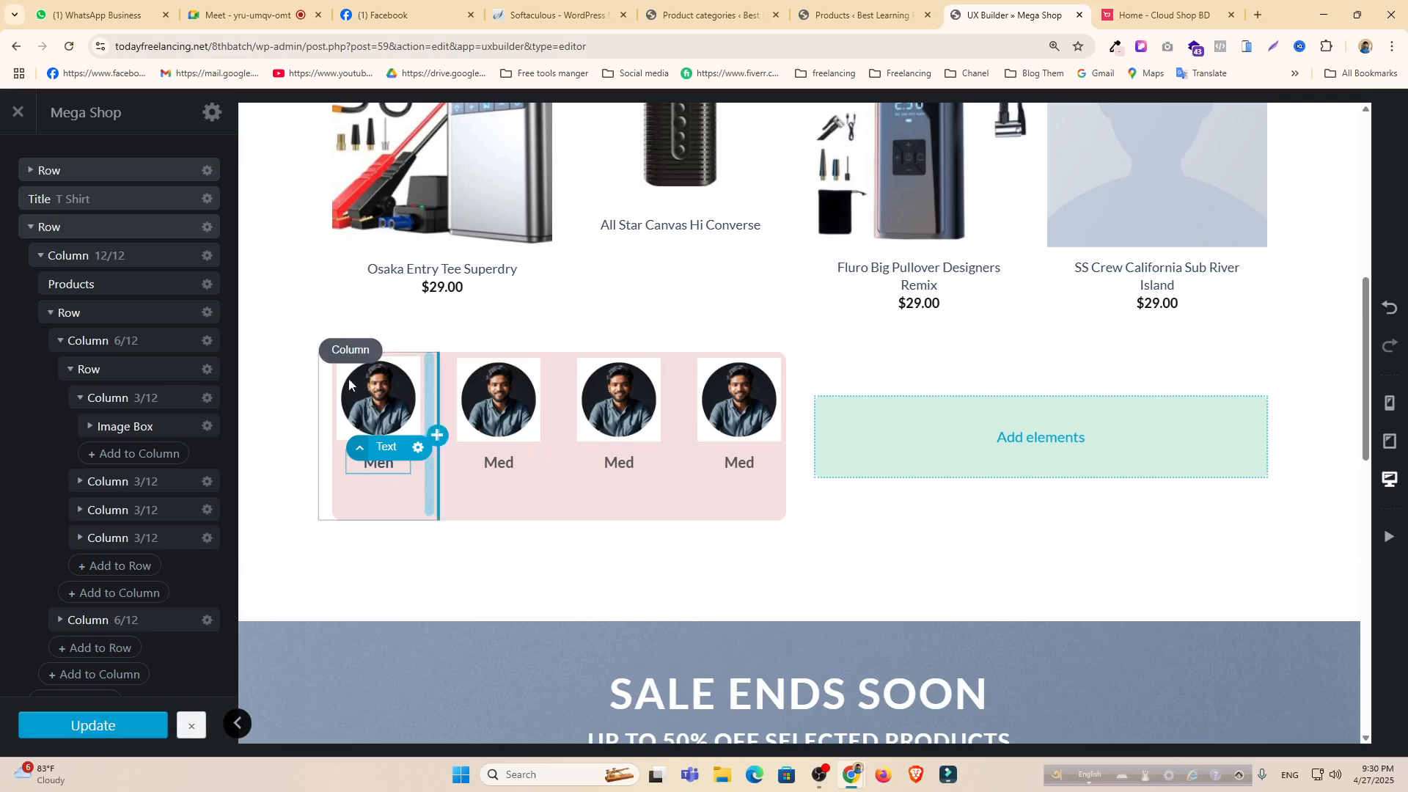
Open the live site in place of the products list, examine the category row, and return to the Mega Shop builder.
{"action": "left_click", "coordinate": [880, 4]}
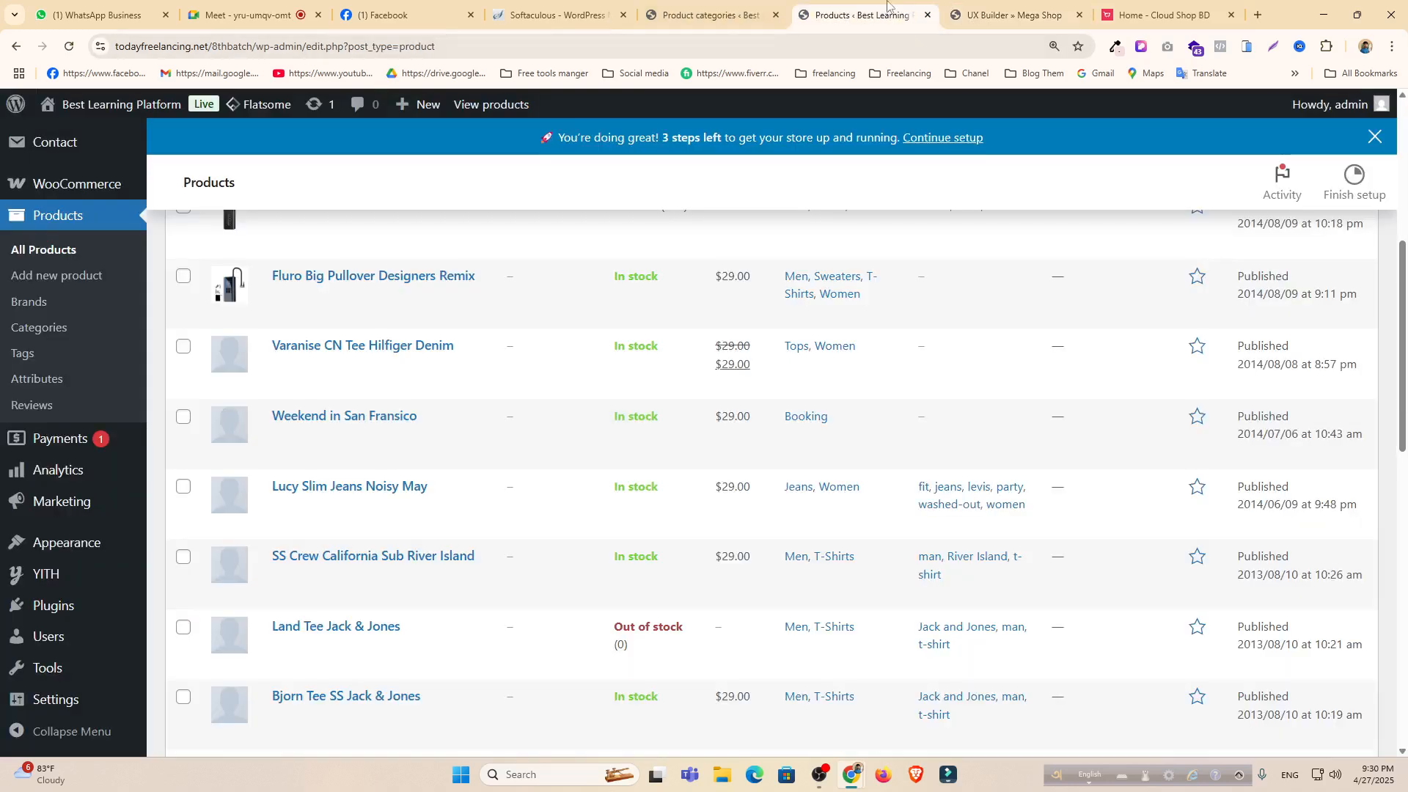
{"action": "middle_click", "coordinate": [118, 104]}
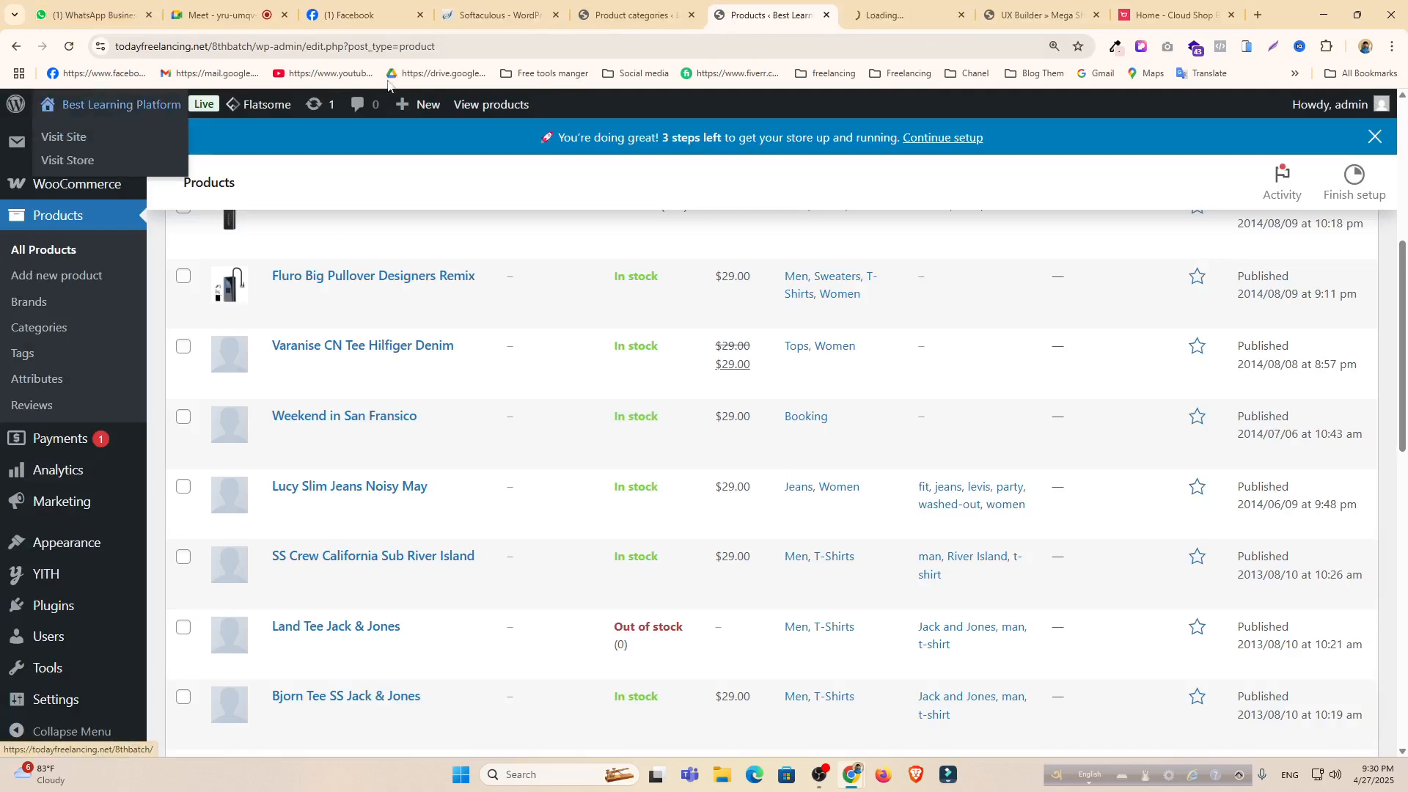
{"action": "left_click", "coordinate": [826, 15]}
{"action": "scroll", "coordinate": [612, 431], "scroll_direction": "down", "scroll_amount": 6}
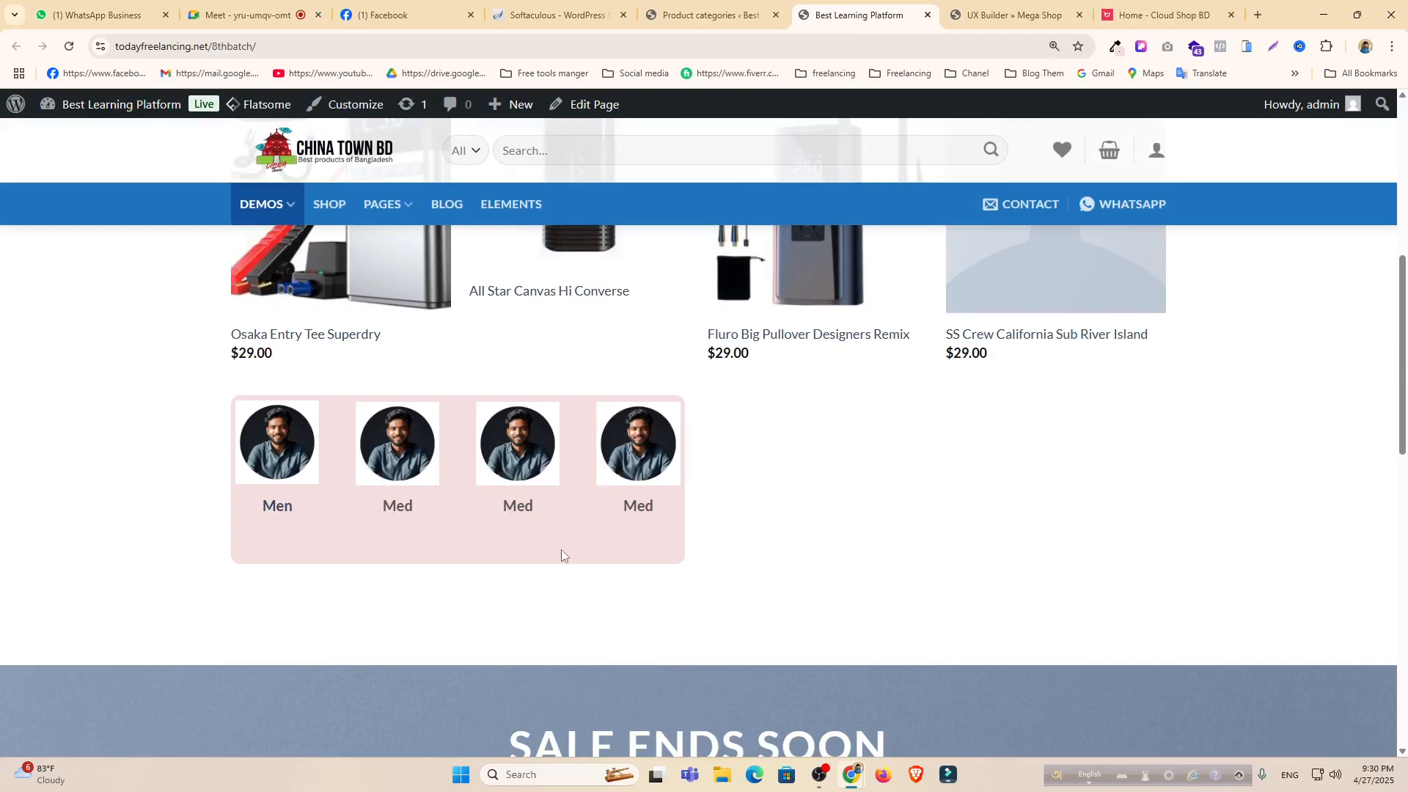
{"action": "left_click", "coordinate": [756, 11]}
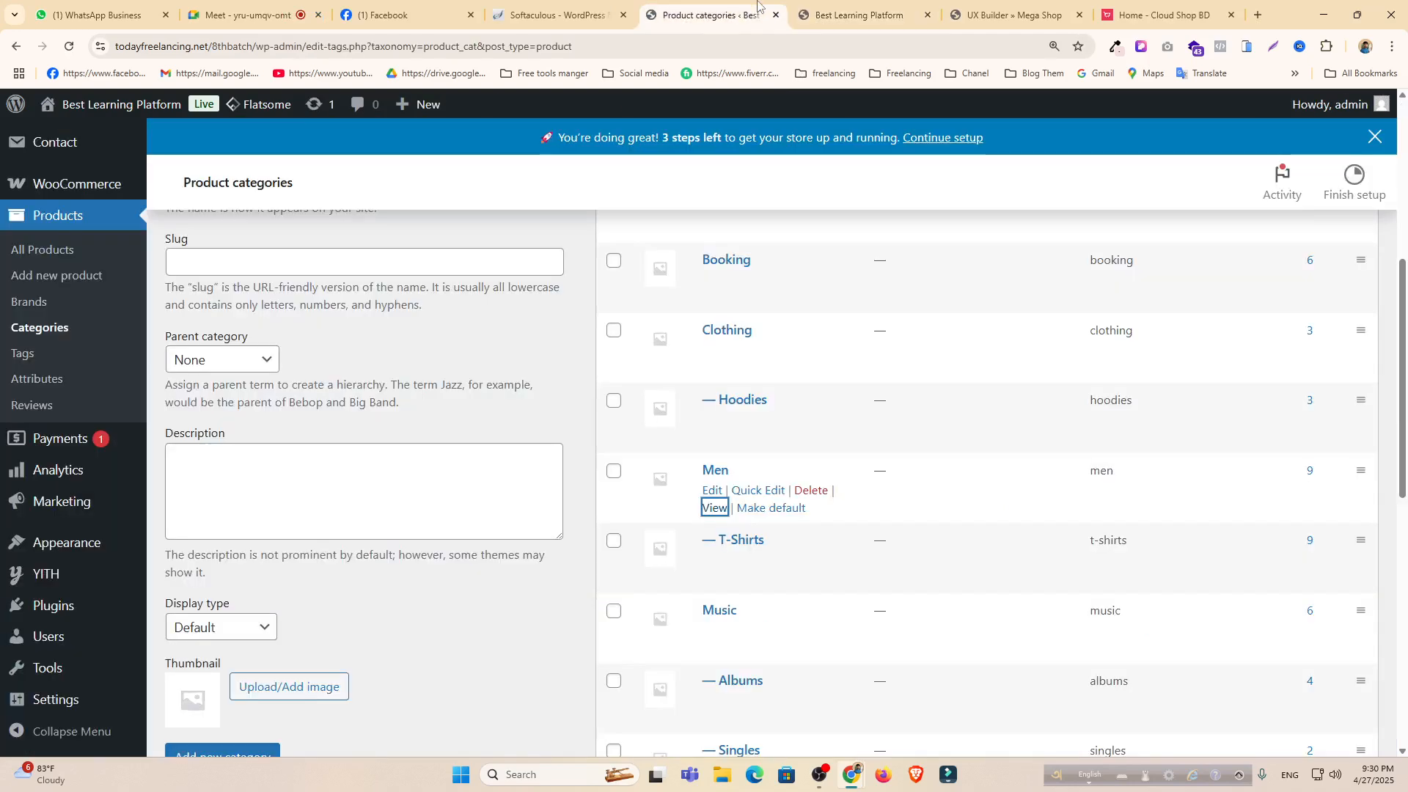
{"action": "left_click", "coordinate": [899, 18]}
{"action": "left_click", "coordinate": [988, 11]}
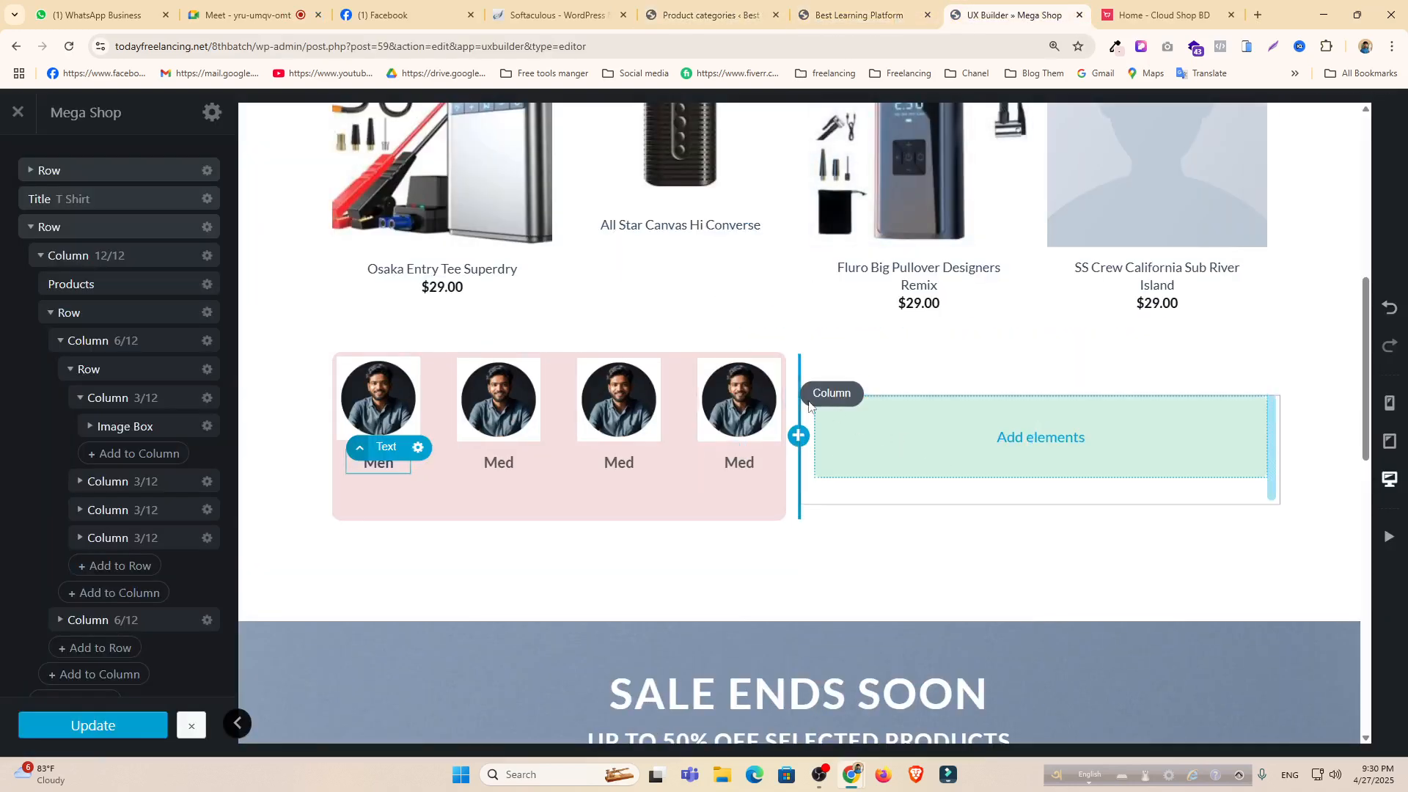
{"action": "right_click", "coordinate": [342, 515]}
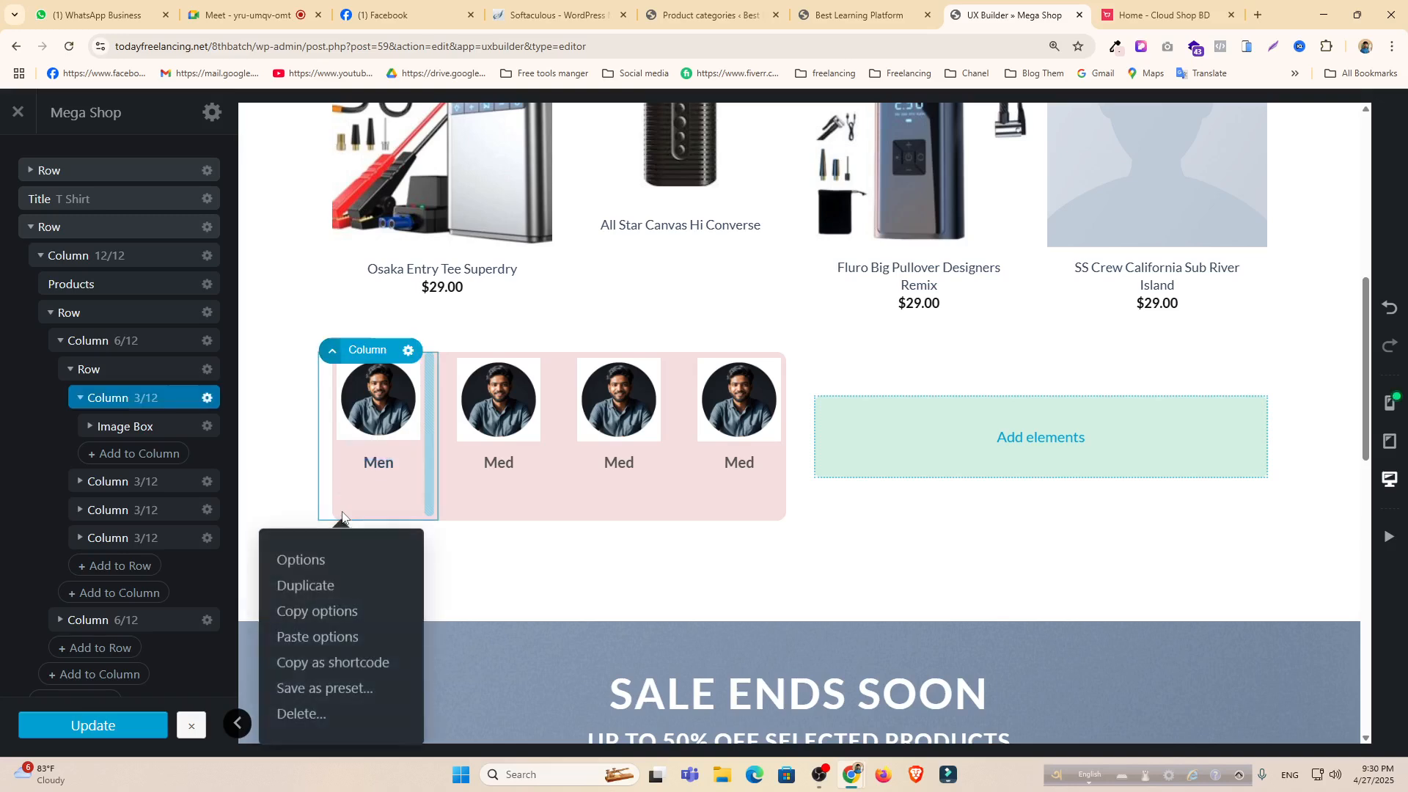
{"action": "left_click", "coordinate": [320, 585]}
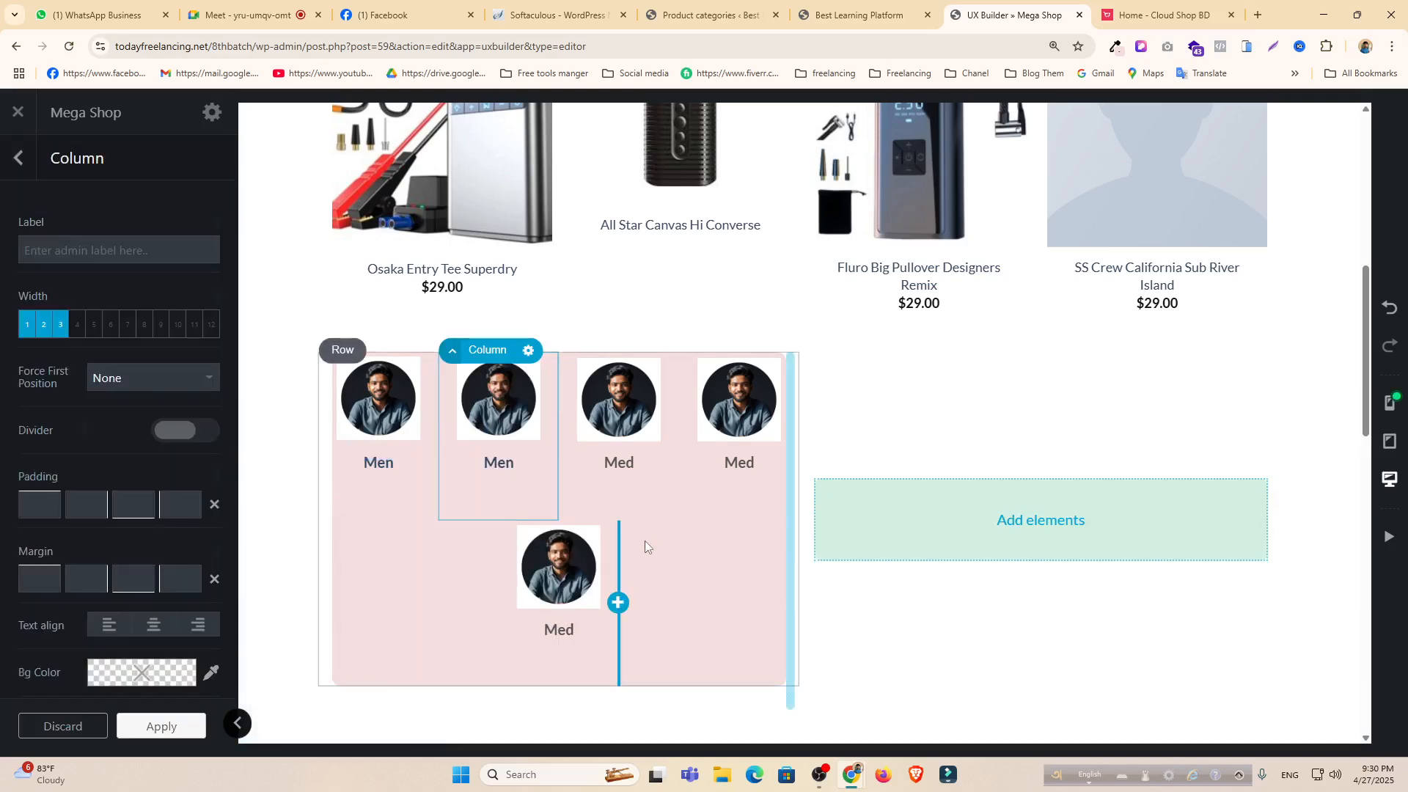
{"action": "key", "text": "ctrl+z"}
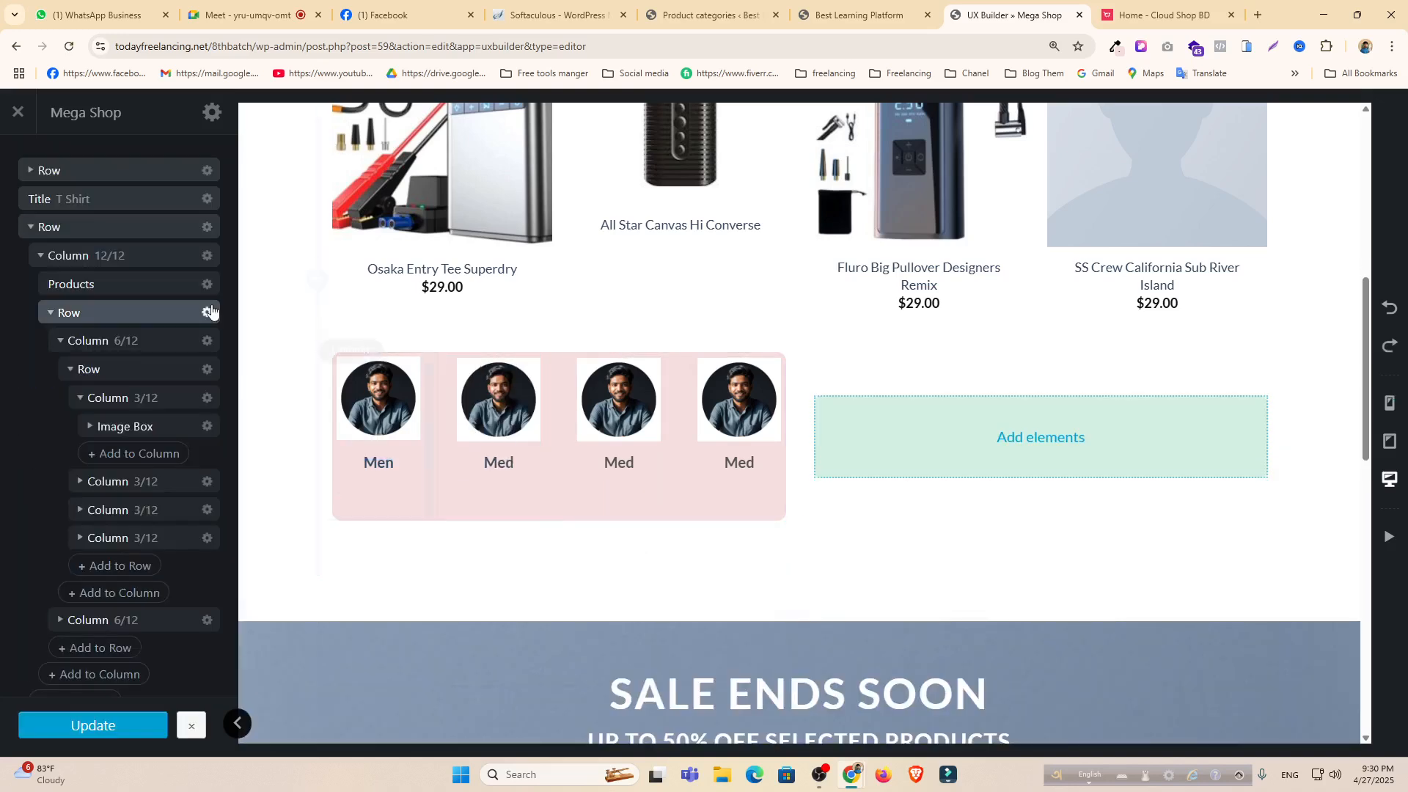
Duplicate the row of four image boxes inside the pink 6/12 column and return to the element list.
{"action": "left_click", "coordinate": [70, 369]}
{"action": "left_click", "coordinate": [132, 376]}
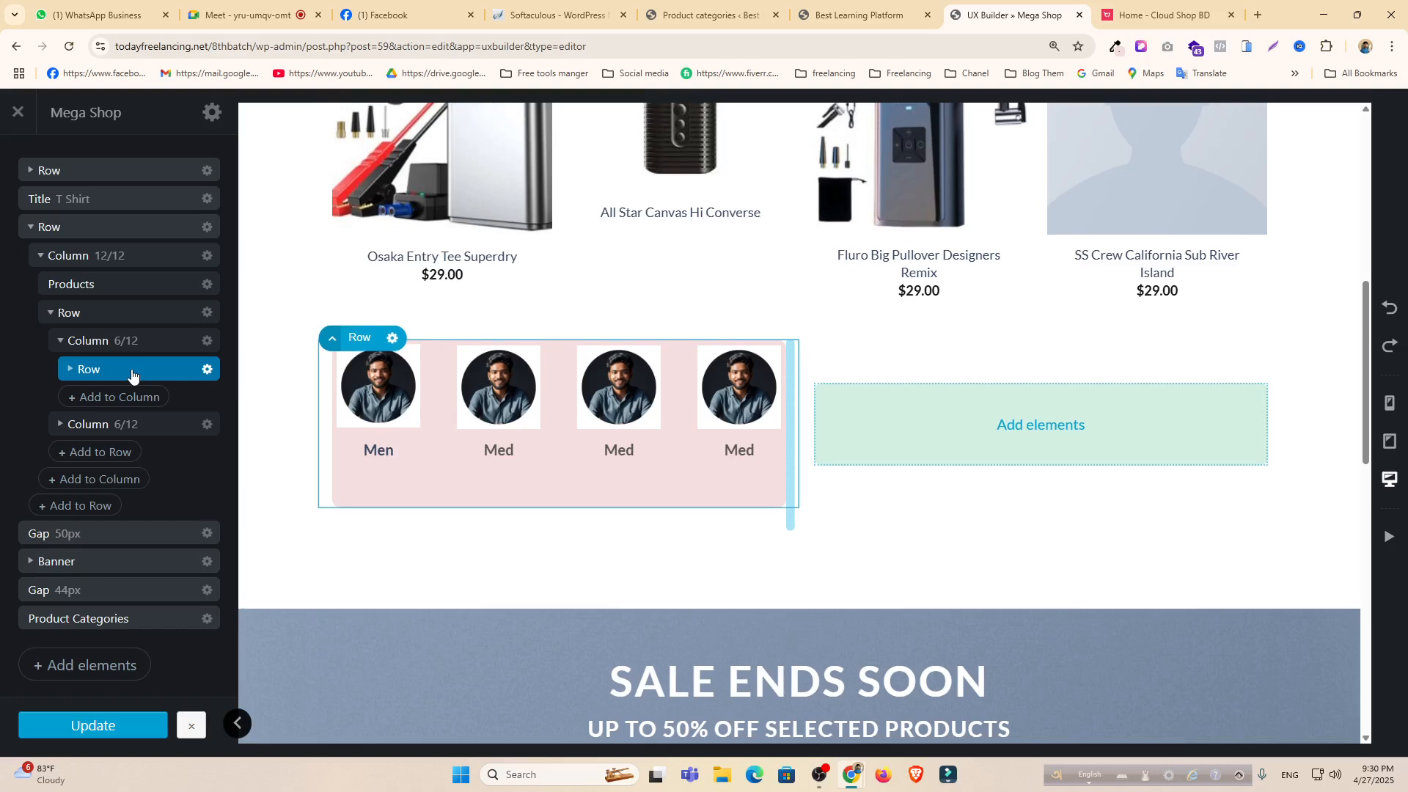
{"action": "left_click", "coordinate": [87, 429]}
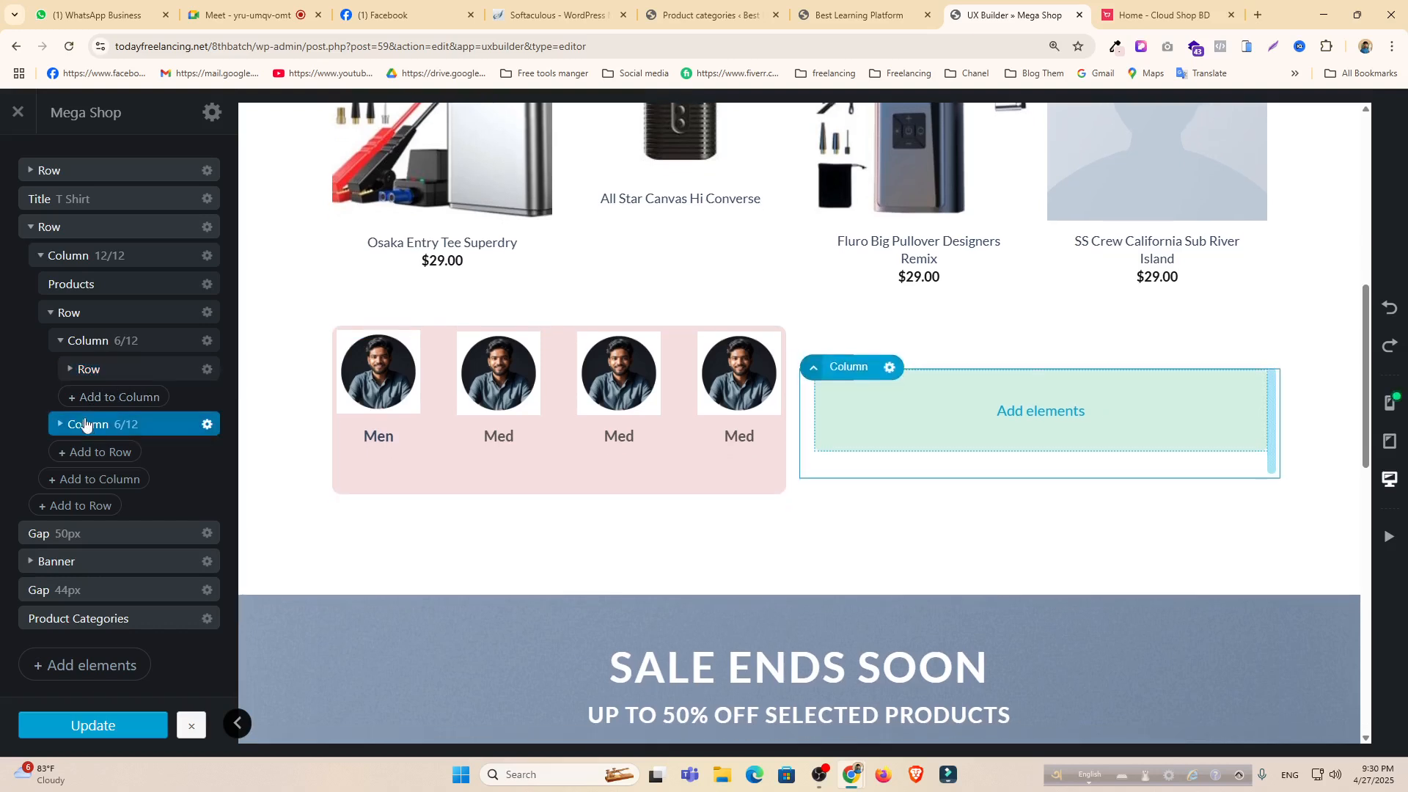
{"action": "right_click", "coordinate": [99, 368]}
{"action": "left_click", "coordinate": [82, 445]}
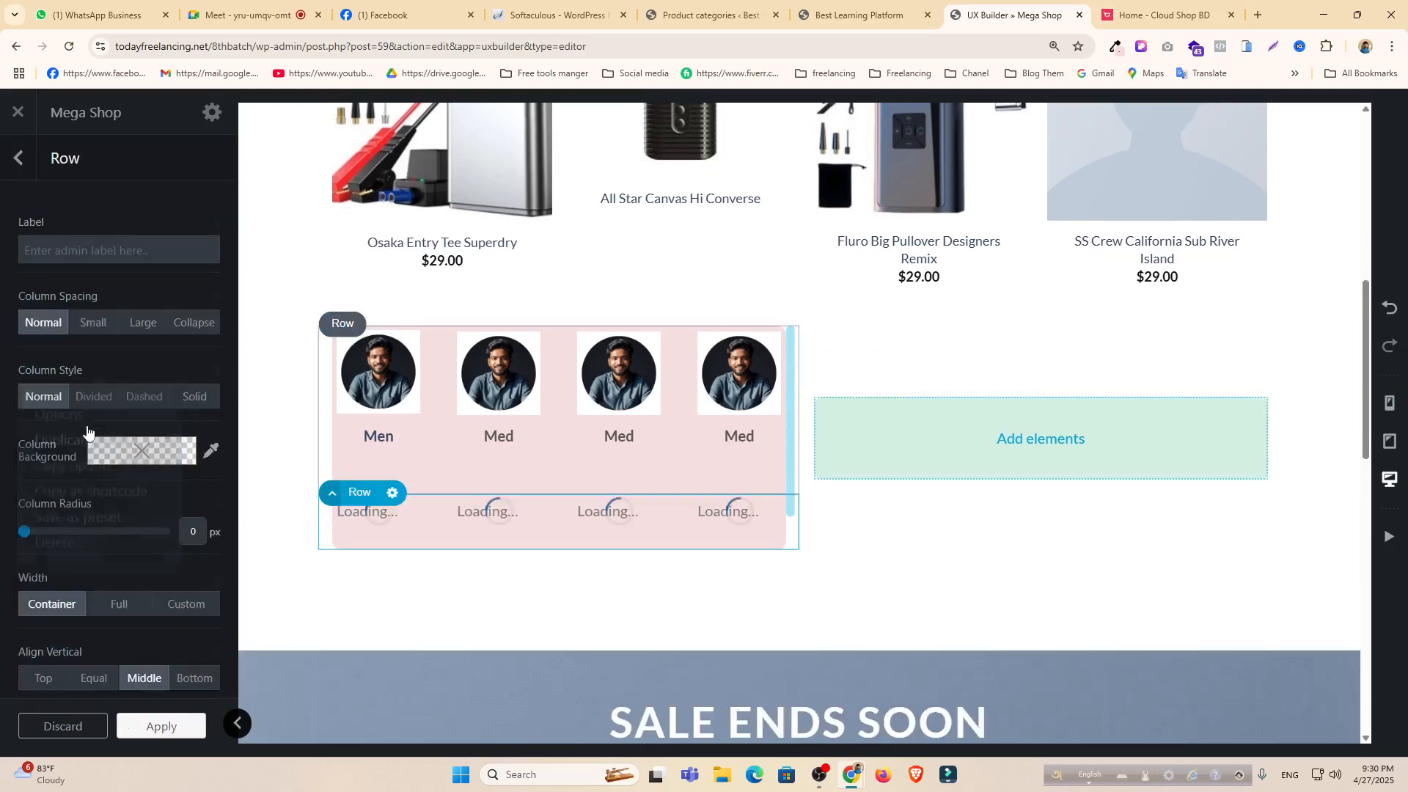
{"action": "left_click", "coordinate": [25, 165]}
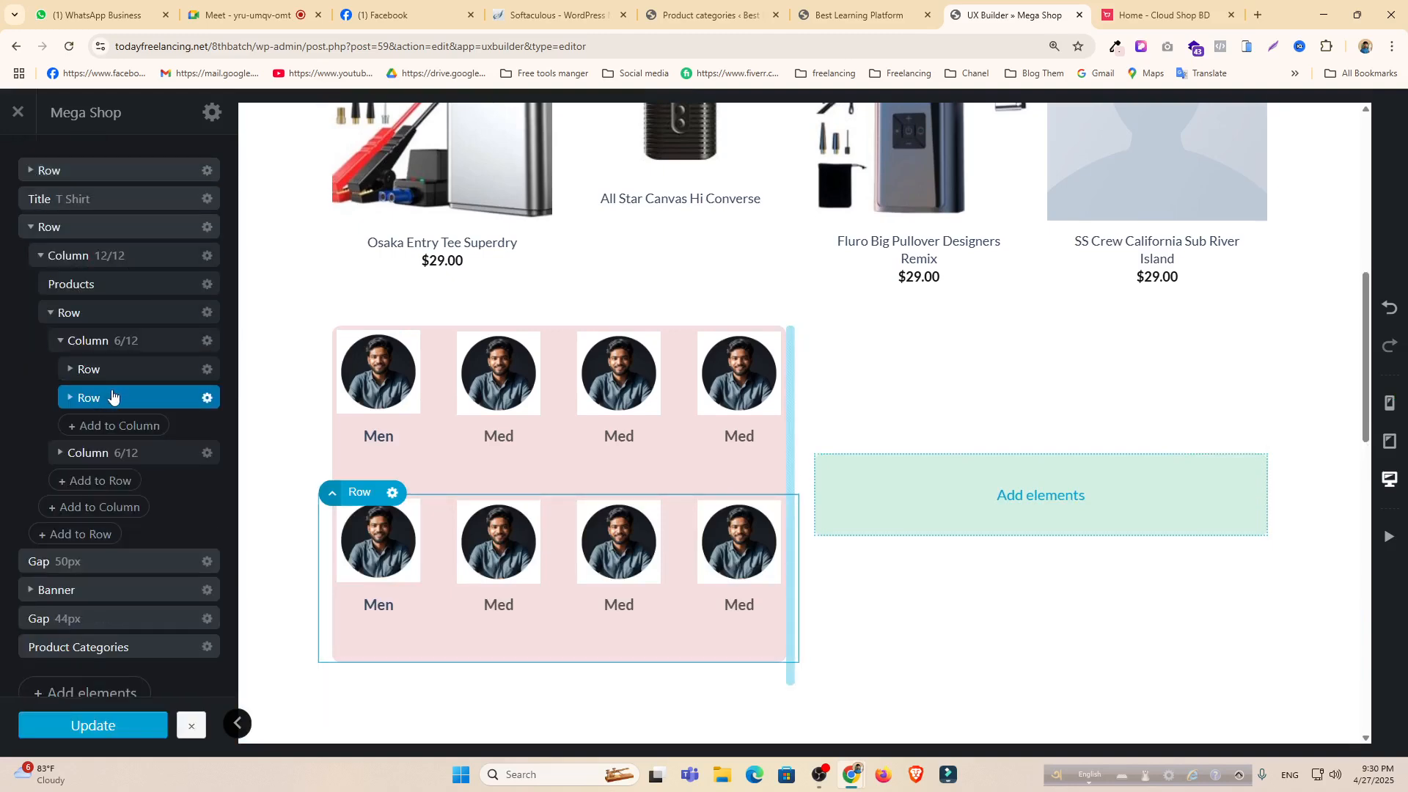
Move the duplicated row of image boxes out of the pink column into the empty green 6/12 column.
{"action": "left_click", "coordinate": [71, 371]}
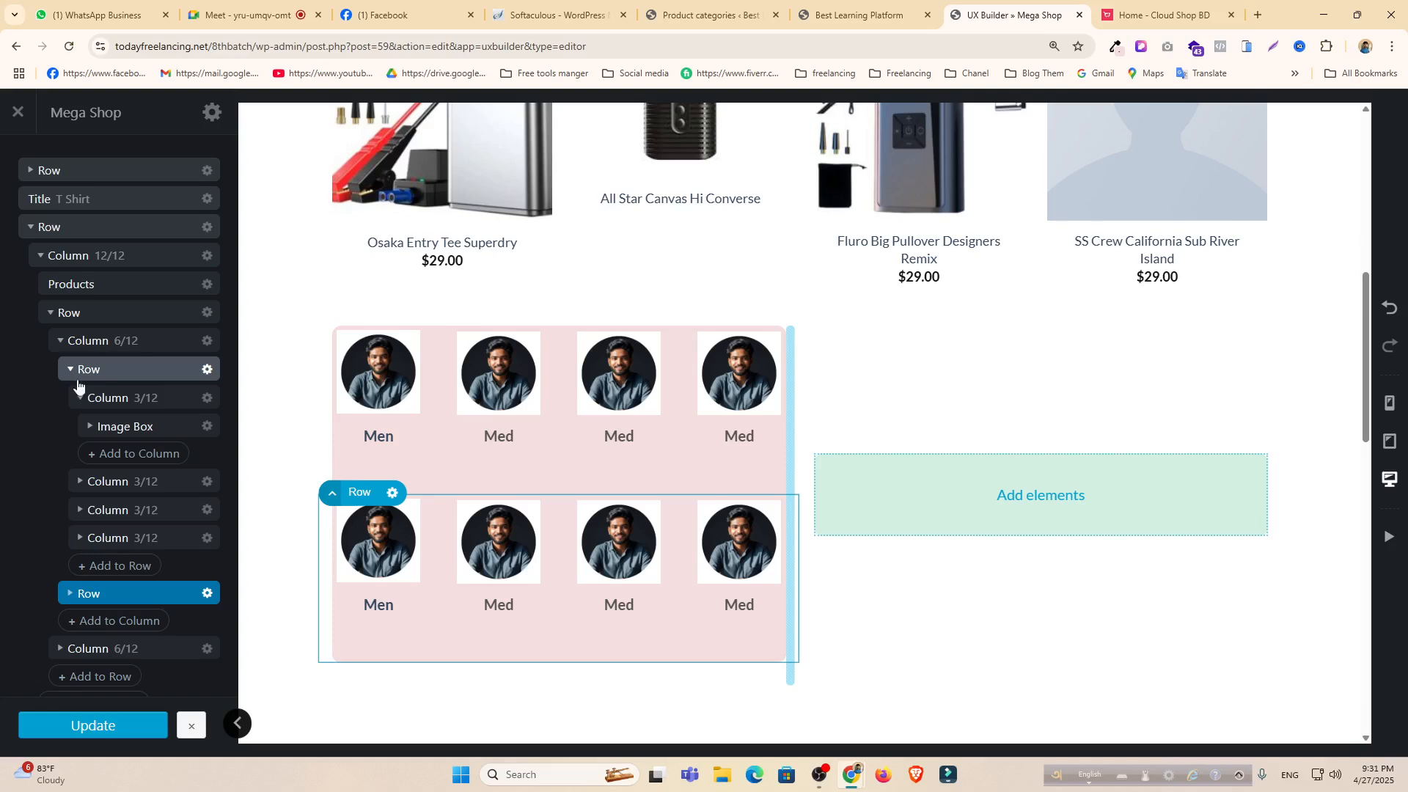
{"action": "left_click", "coordinate": [80, 400]}
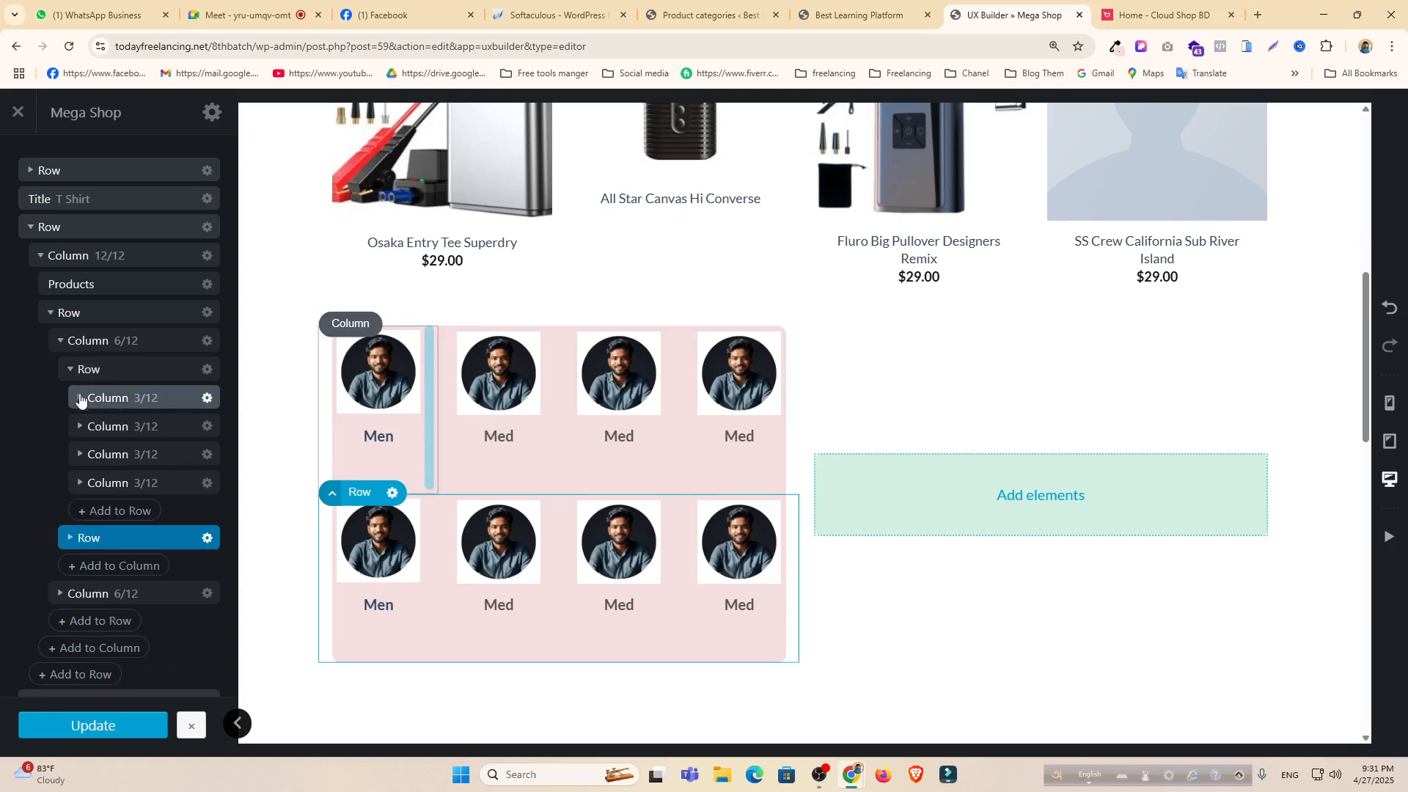
{"action": "left_click", "coordinate": [72, 370]}
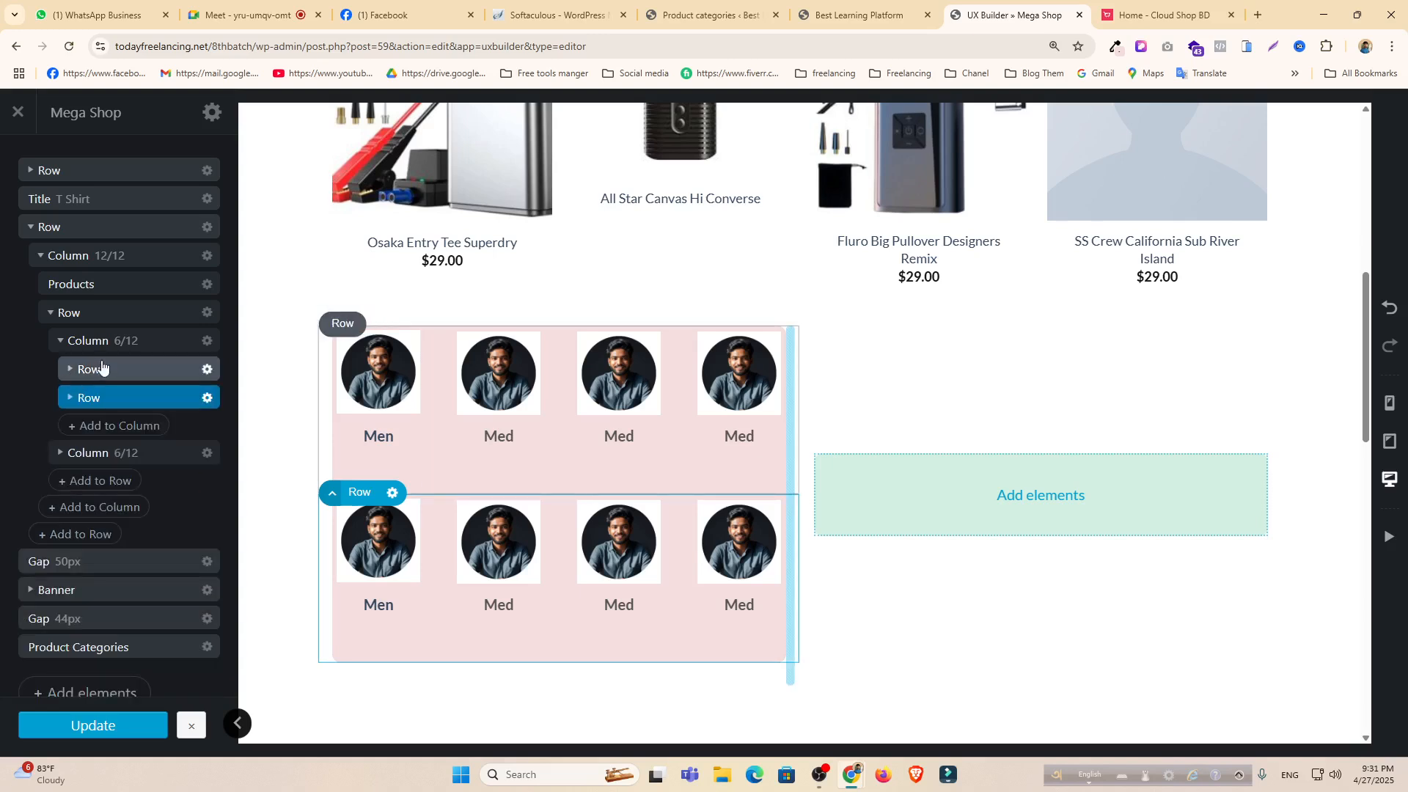
{"action": "left_click", "coordinate": [60, 343]}
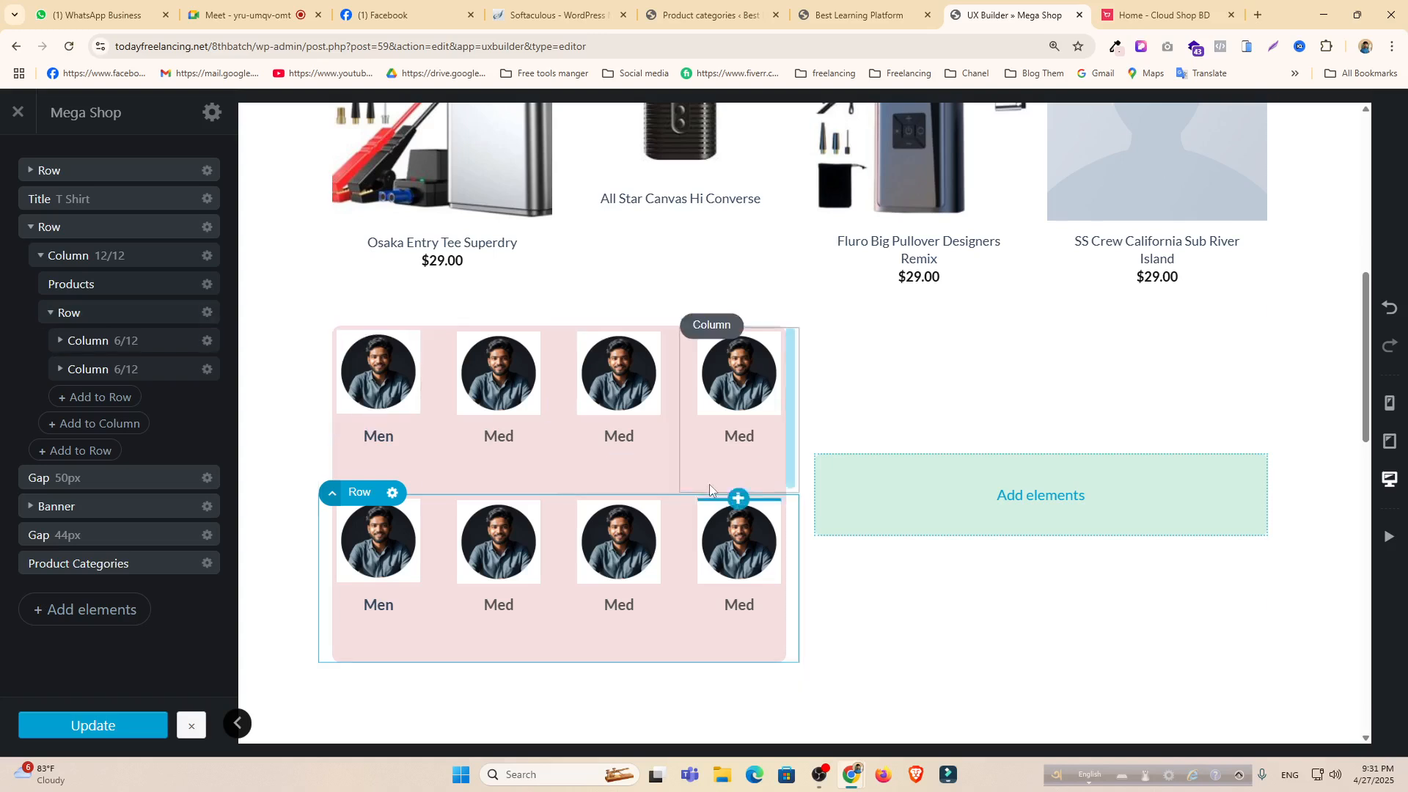
{"action": "left_click", "coordinate": [854, 500]}
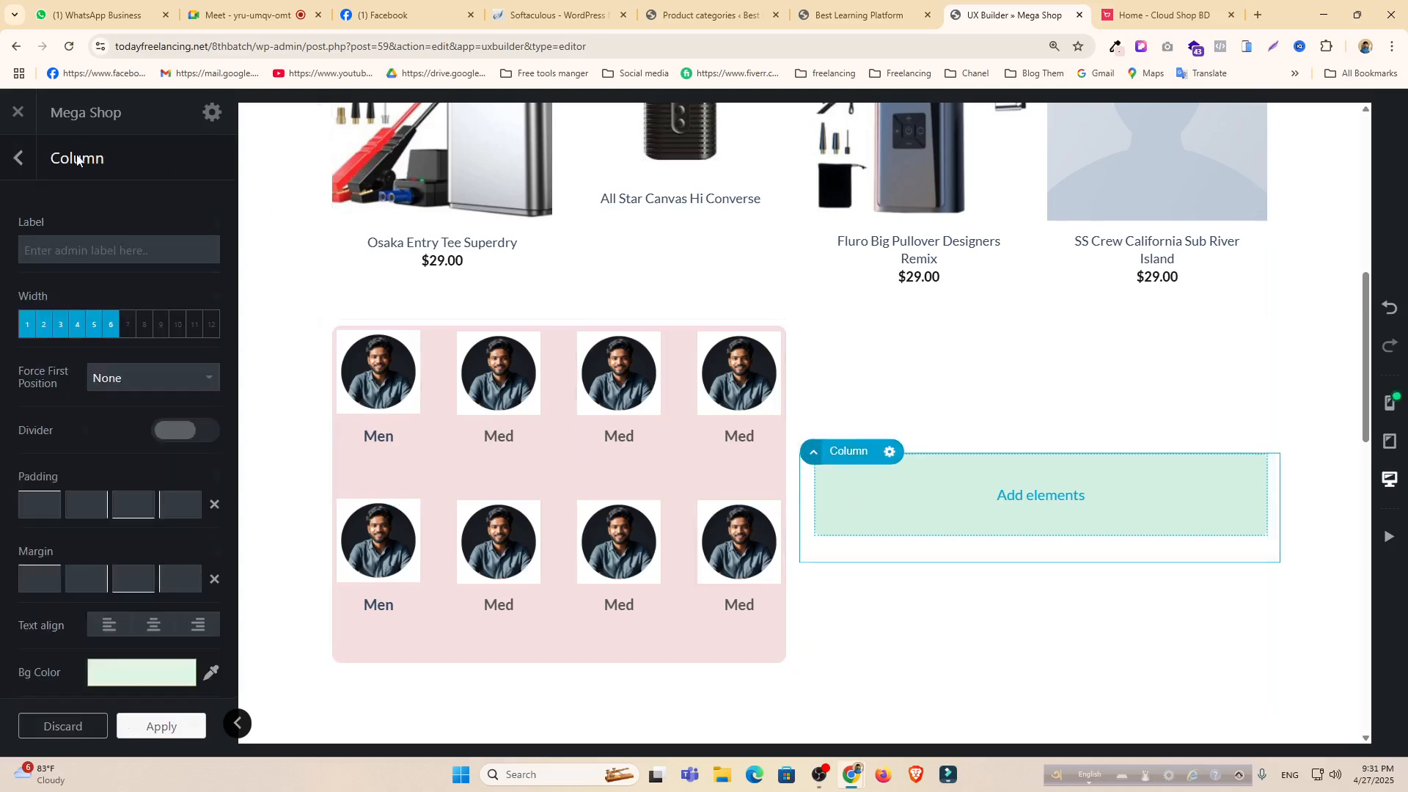
{"action": "left_click", "coordinate": [16, 161]}
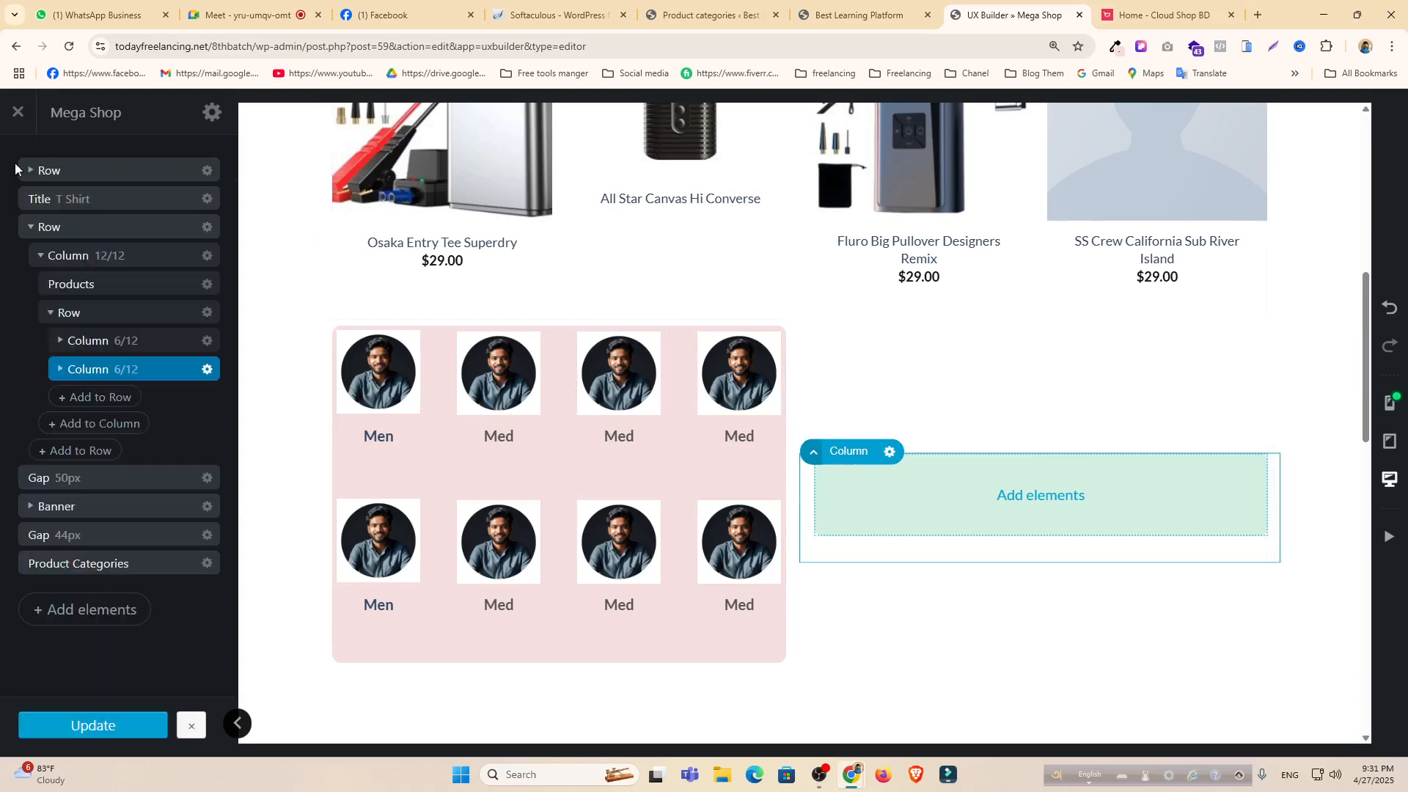
{"action": "left_click", "coordinate": [62, 340]}
{"action": "left_click_drag", "start_coordinate": [100, 399], "coordinate": [111, 453]}
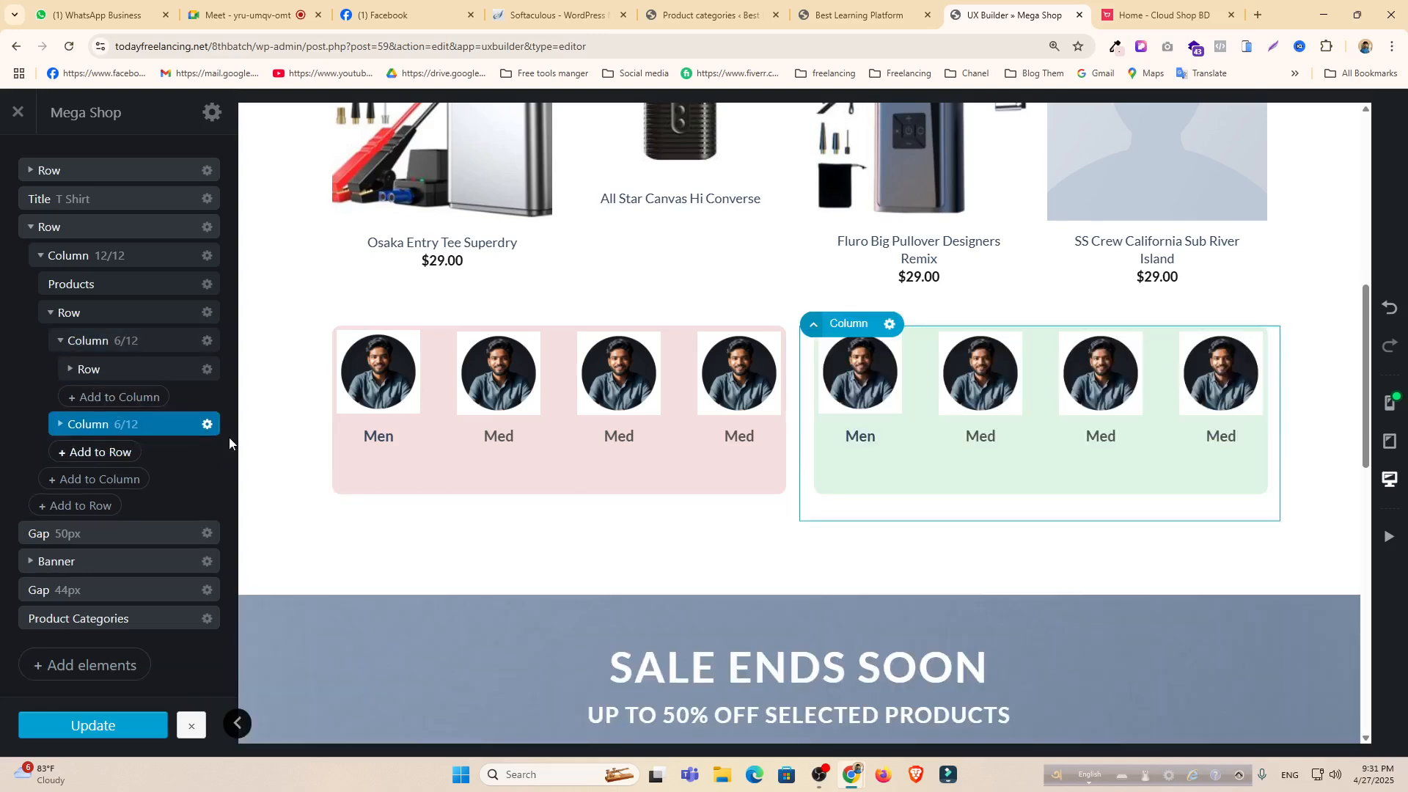
Update the page, examine the pink and green category panels on the live site, and return to the Mega Shop builder.
{"action": "left_click", "coordinate": [135, 724]}
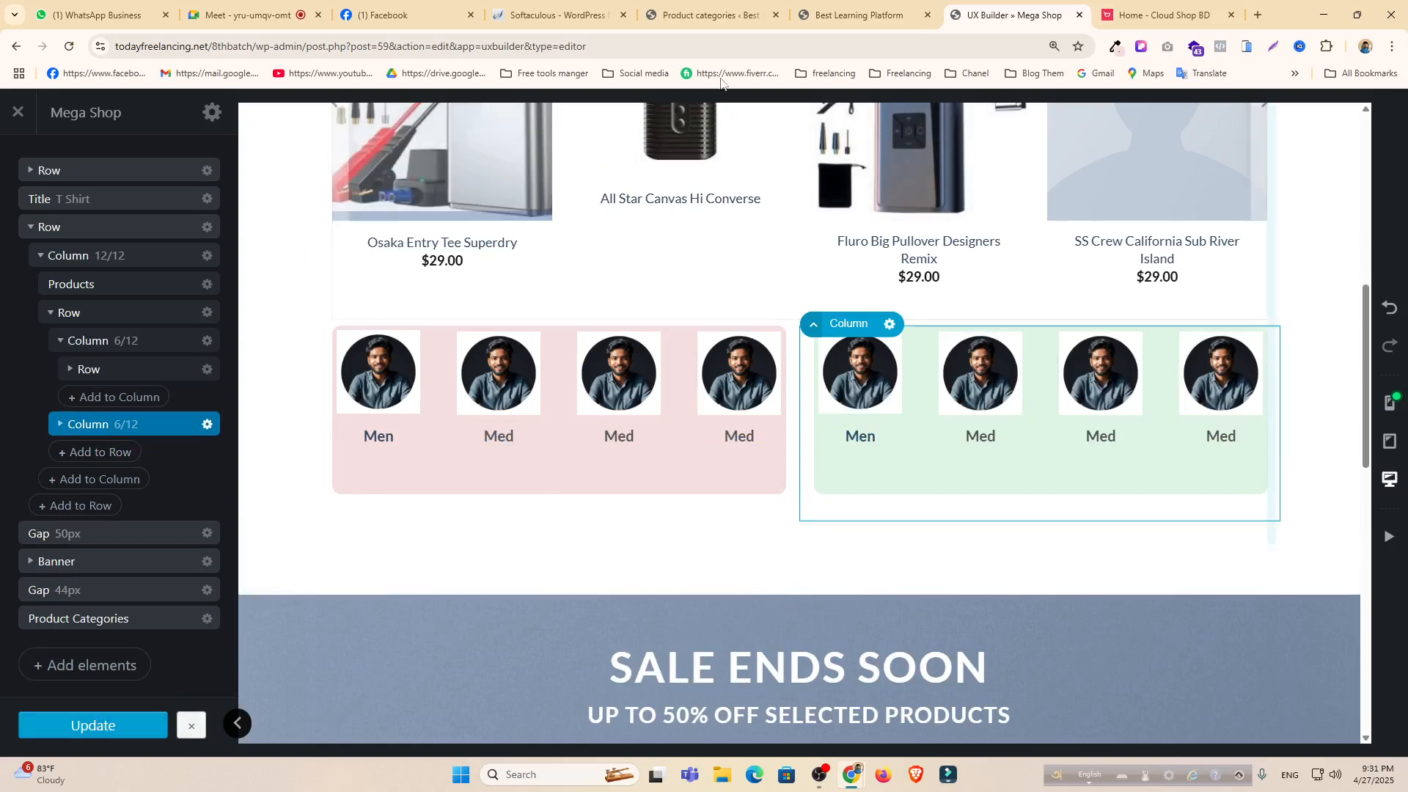
{"action": "left_click", "coordinate": [901, 4]}
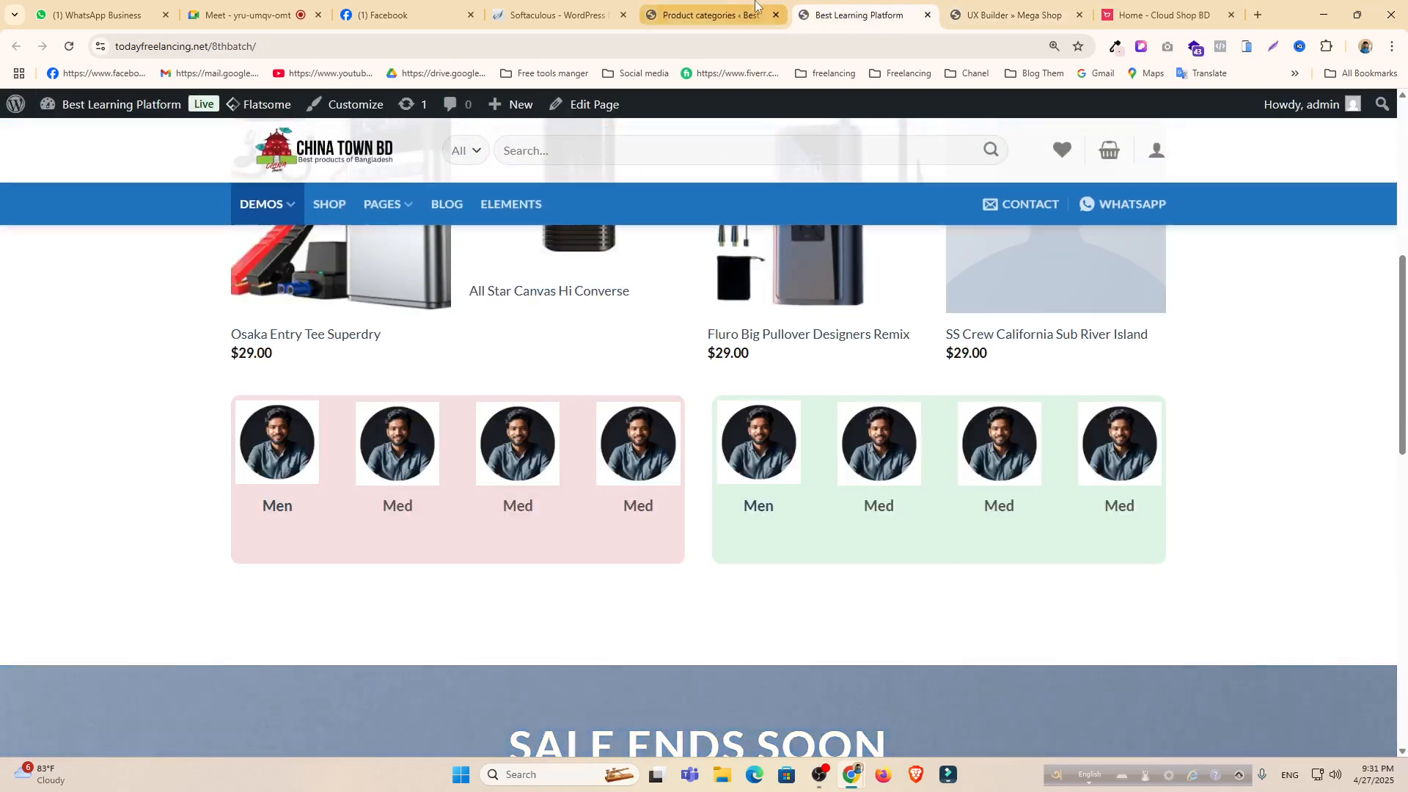
{"action": "left_click", "coordinate": [755, 4]}
{"action": "left_click", "coordinate": [834, 4]}
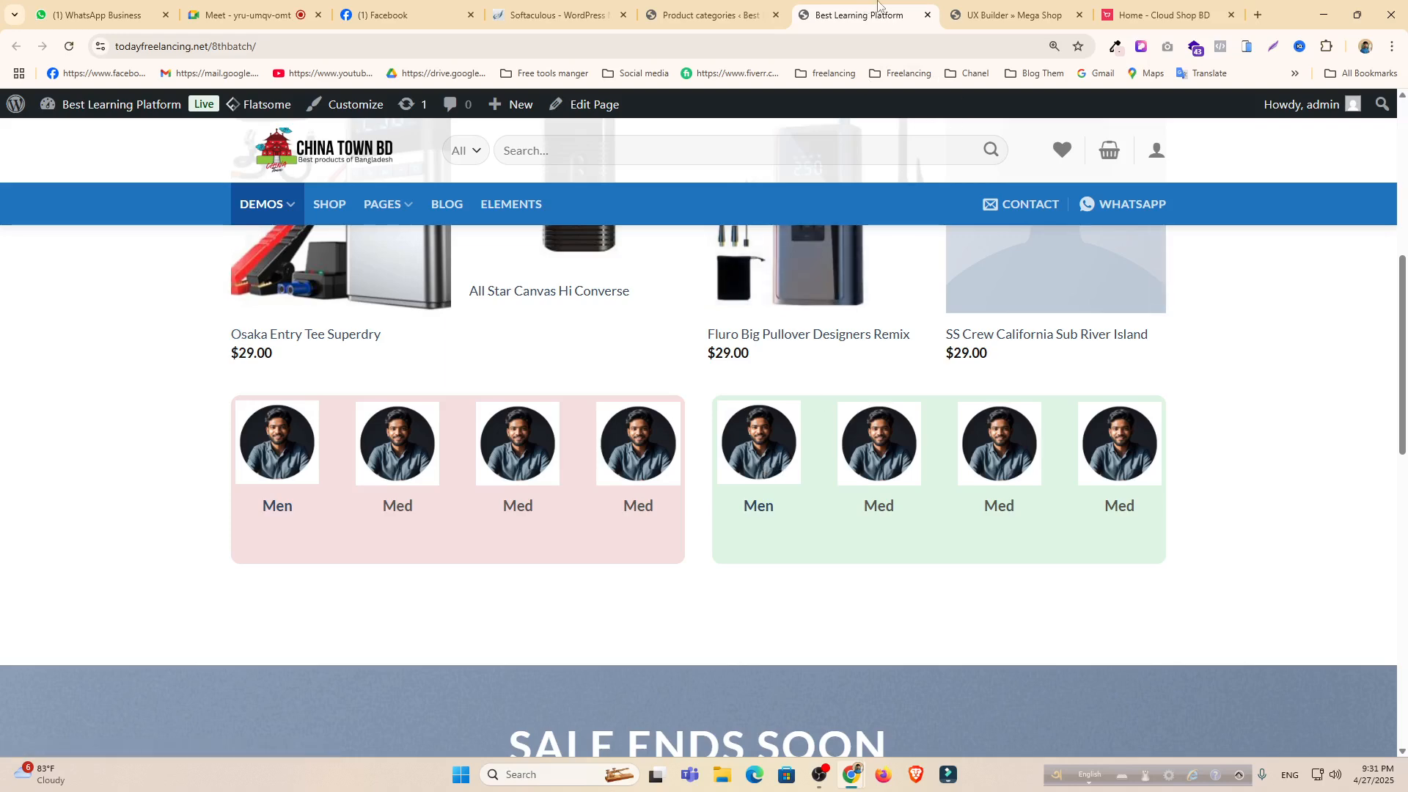
{"action": "left_click", "coordinate": [1012, 15]}
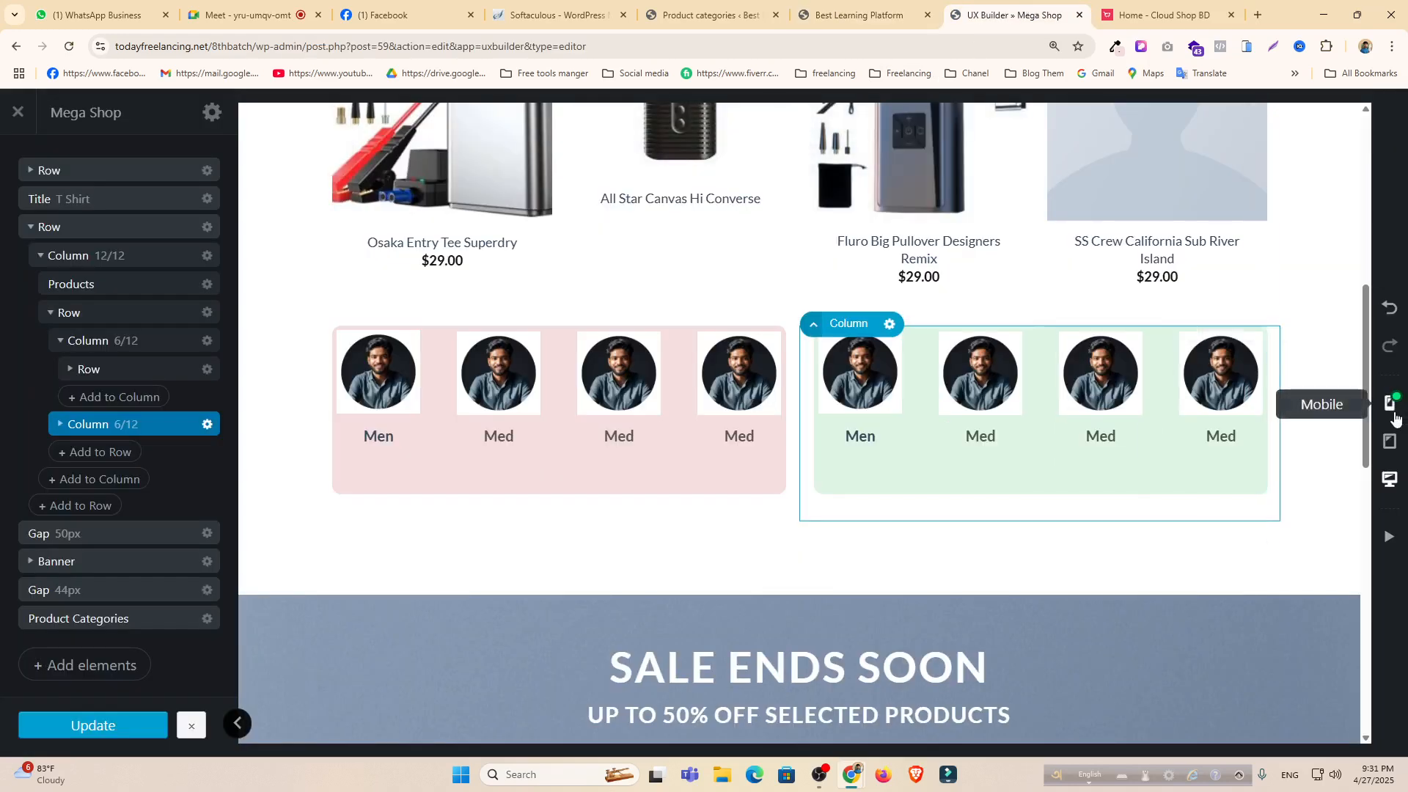
Preview the category panels in the tablet and mobile layouts.
{"action": "left_click", "coordinate": [1388, 441]}
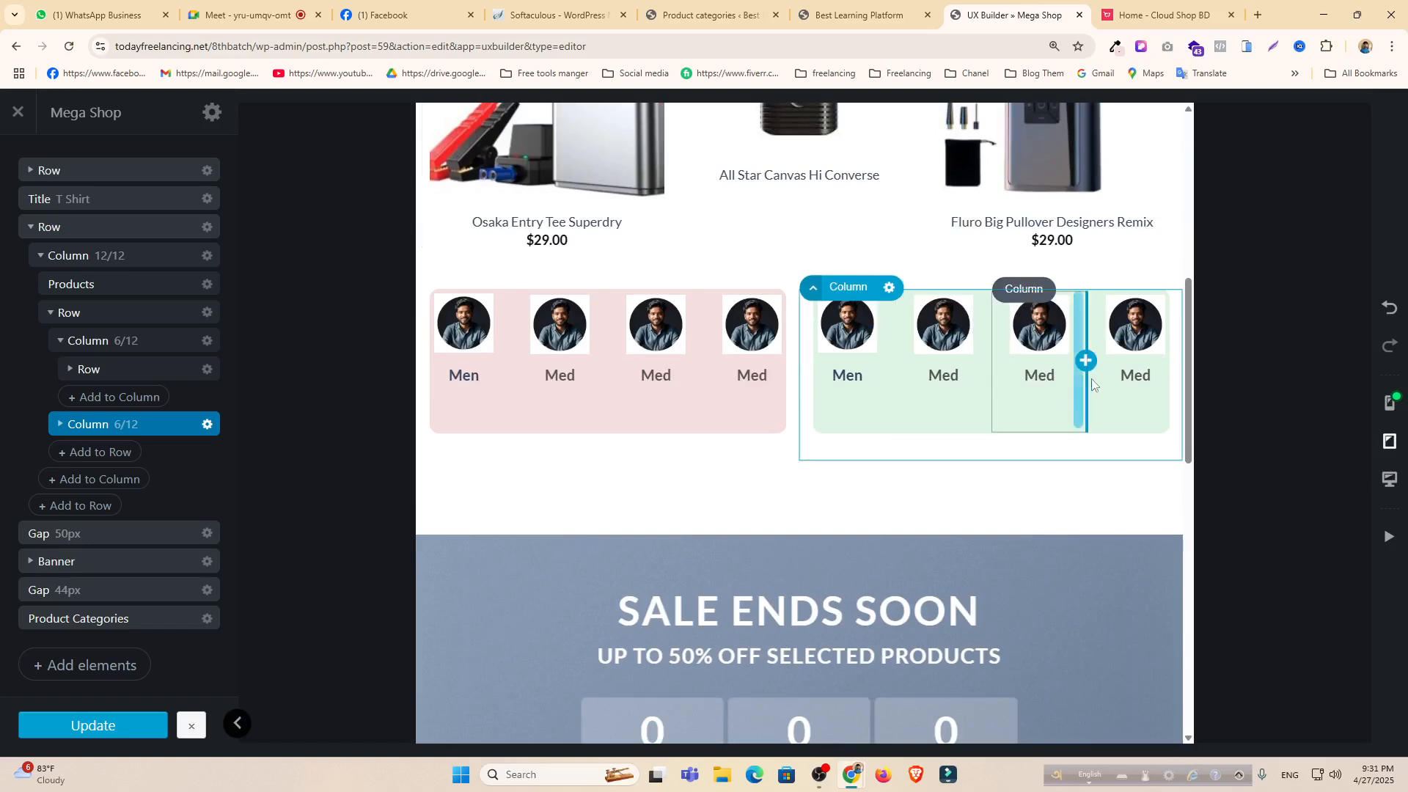
{"action": "left_click", "coordinate": [1391, 404]}
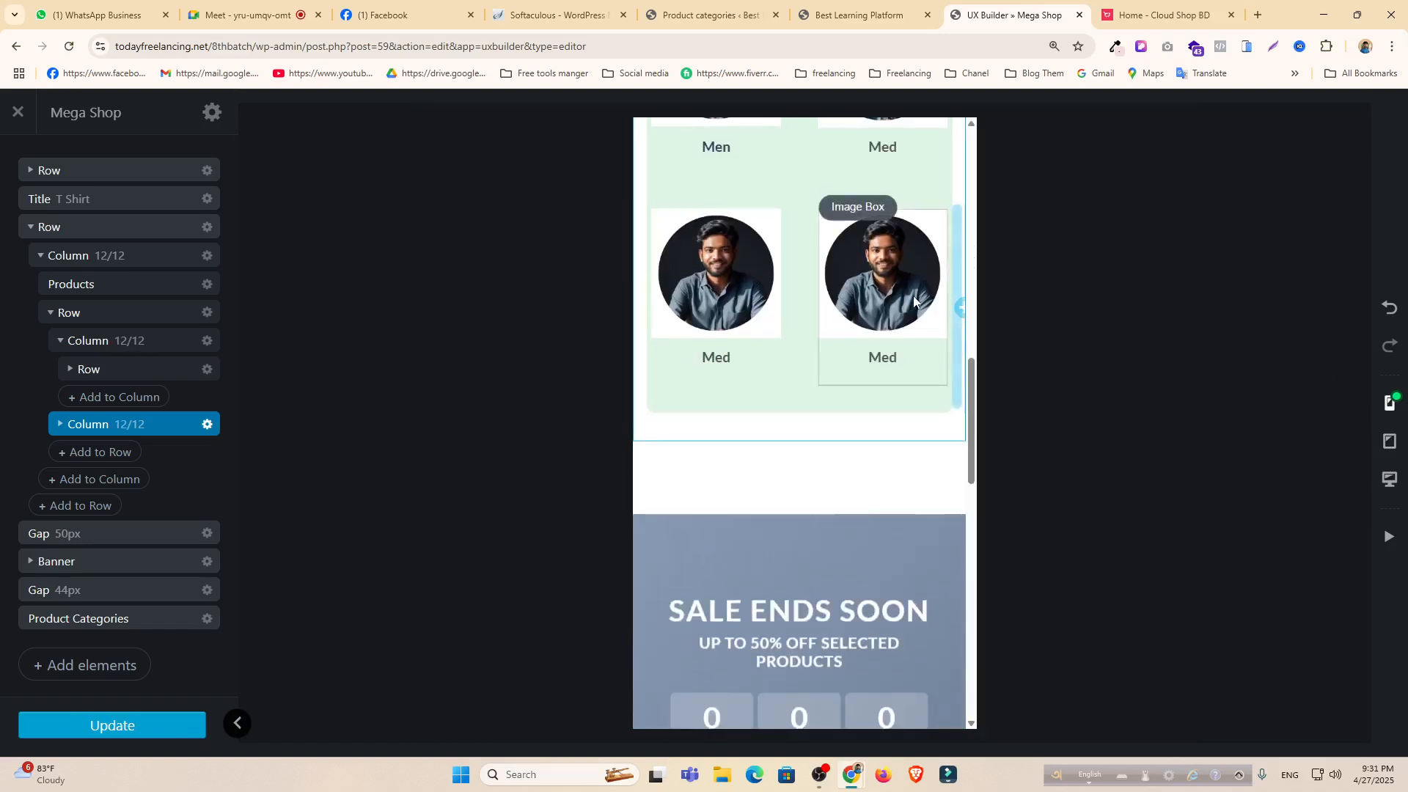
{"action": "scroll", "coordinate": [814, 293], "scroll_direction": "up", "scroll_amount": 4}
{"action": "scroll", "coordinate": [788, 348], "scroll_direction": "up", "scroll_amount": 5}
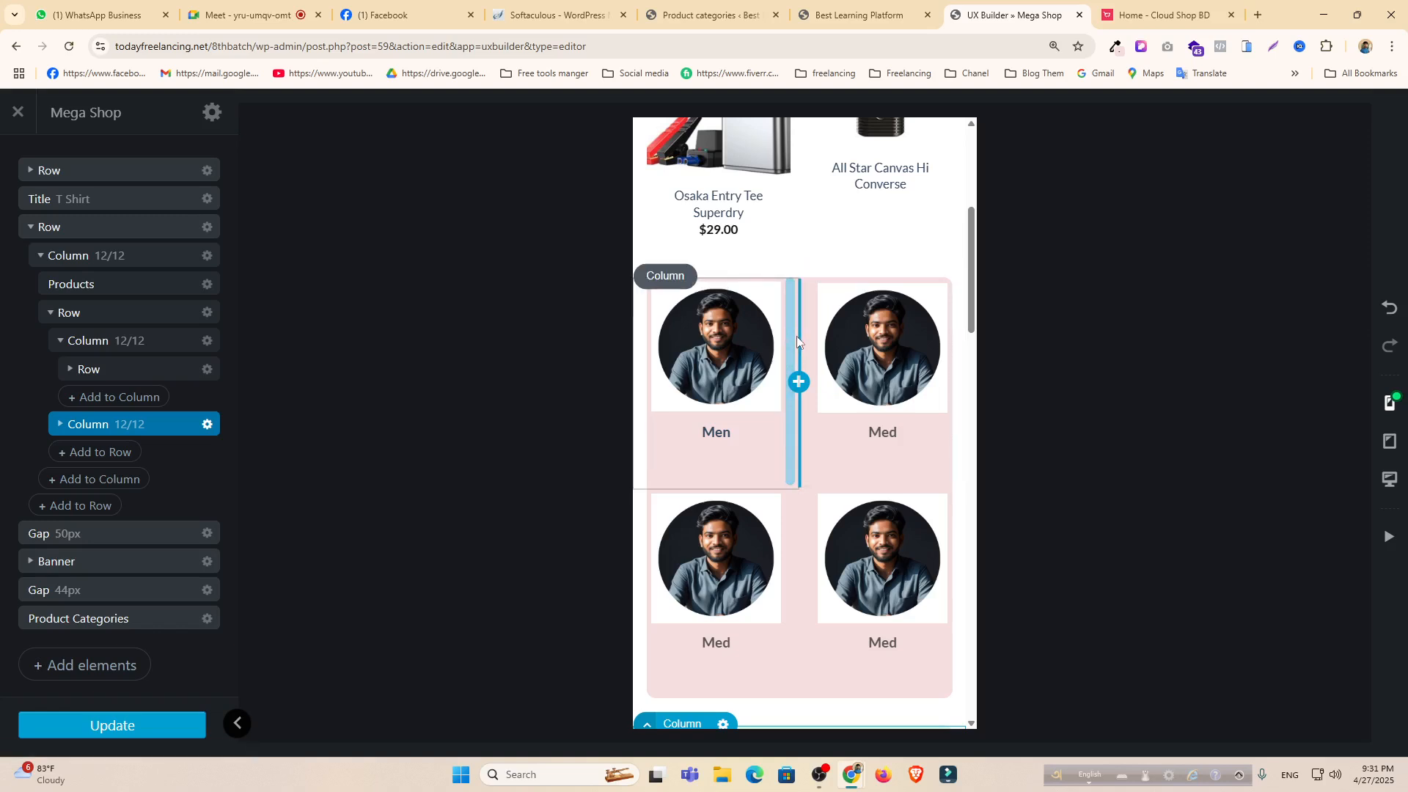
Set the mobile width of the Men column in the pink panel to 3 of 12.
{"action": "left_click", "coordinate": [667, 278]}
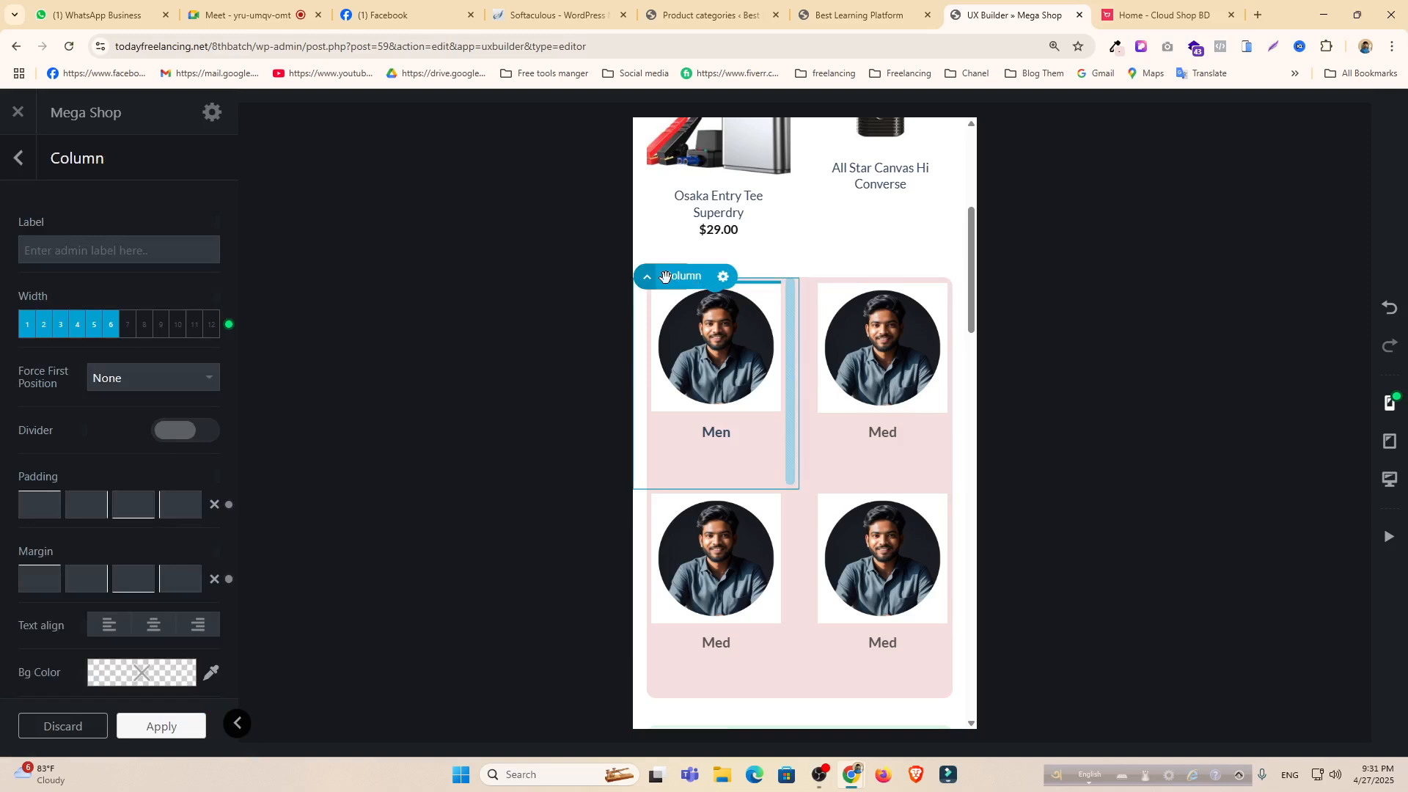
{"action": "left_click", "coordinate": [770, 451]}
{"action": "left_click", "coordinate": [20, 156]}
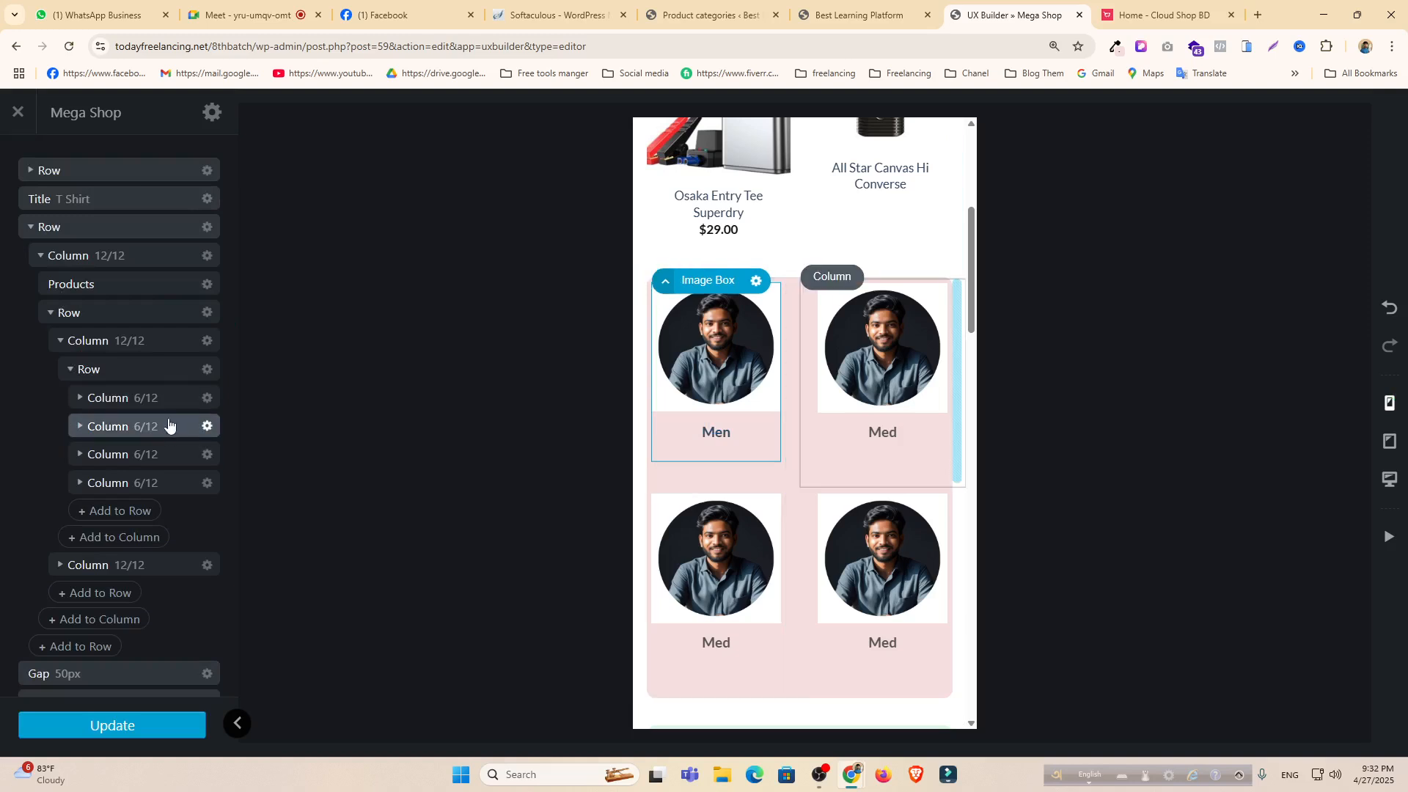
{"action": "left_click", "coordinate": [201, 399]}
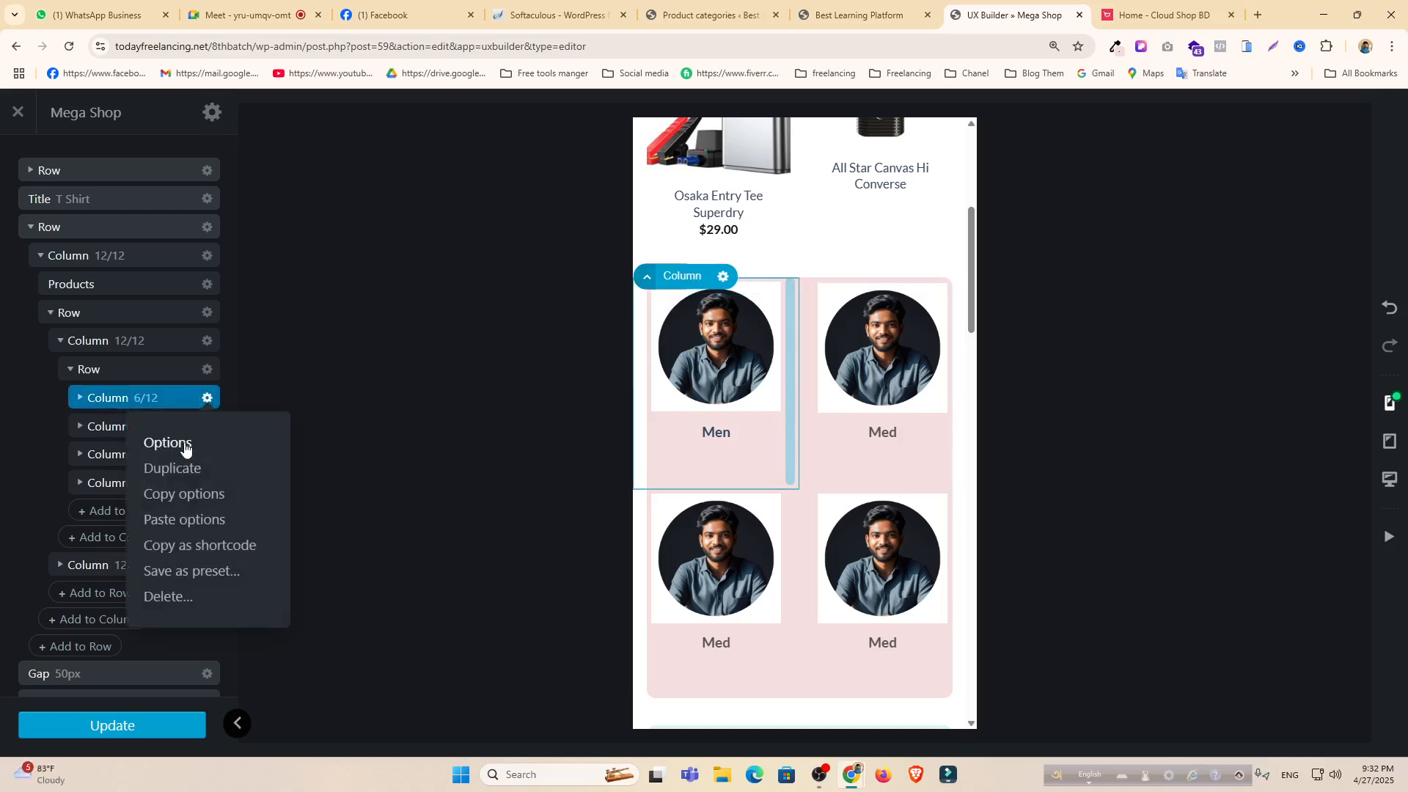
{"action": "left_click", "coordinate": [183, 438]}
{"action": "left_click", "coordinate": [62, 328]}
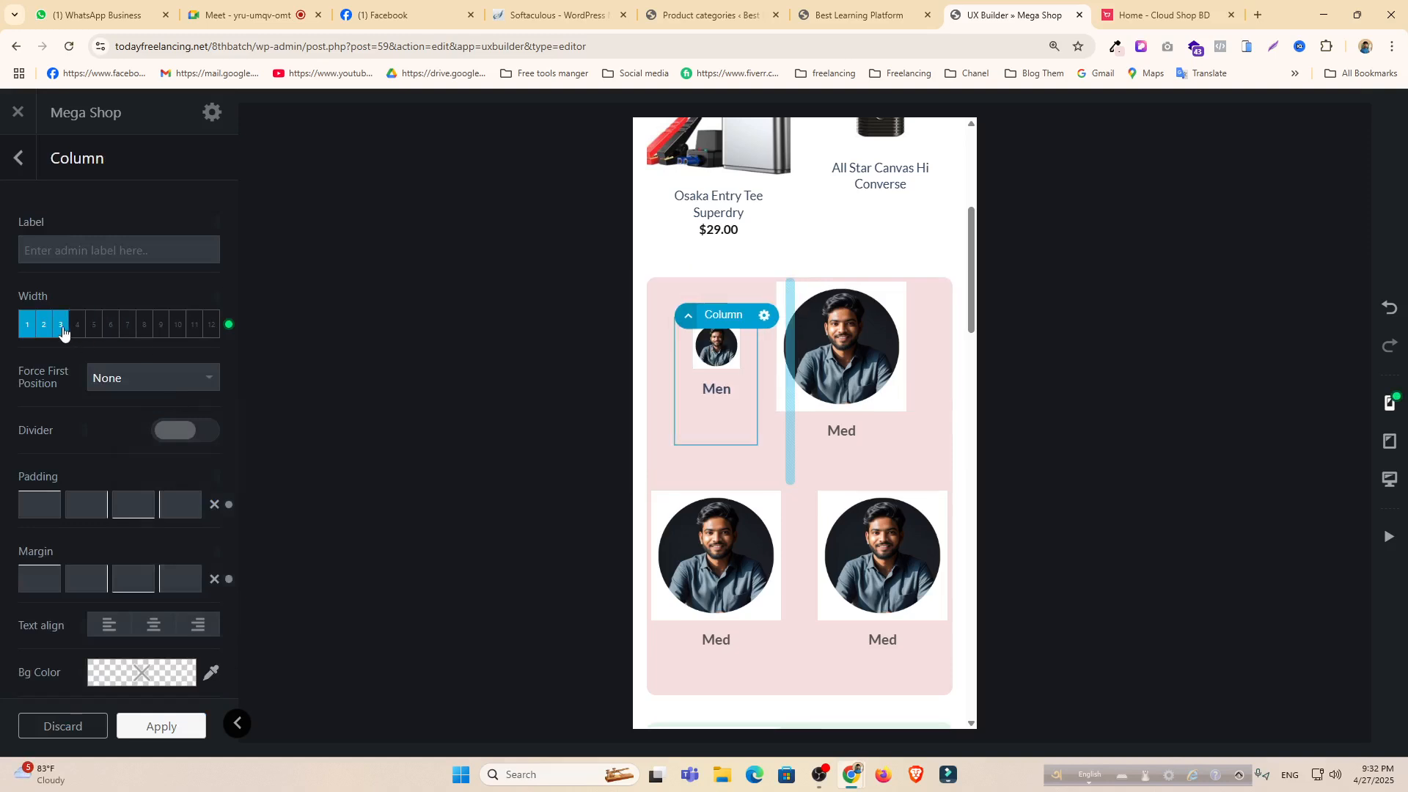
Copy the Men column's options and paste them onto the second column of the pink panel.
{"action": "right_click", "coordinate": [685, 351]}
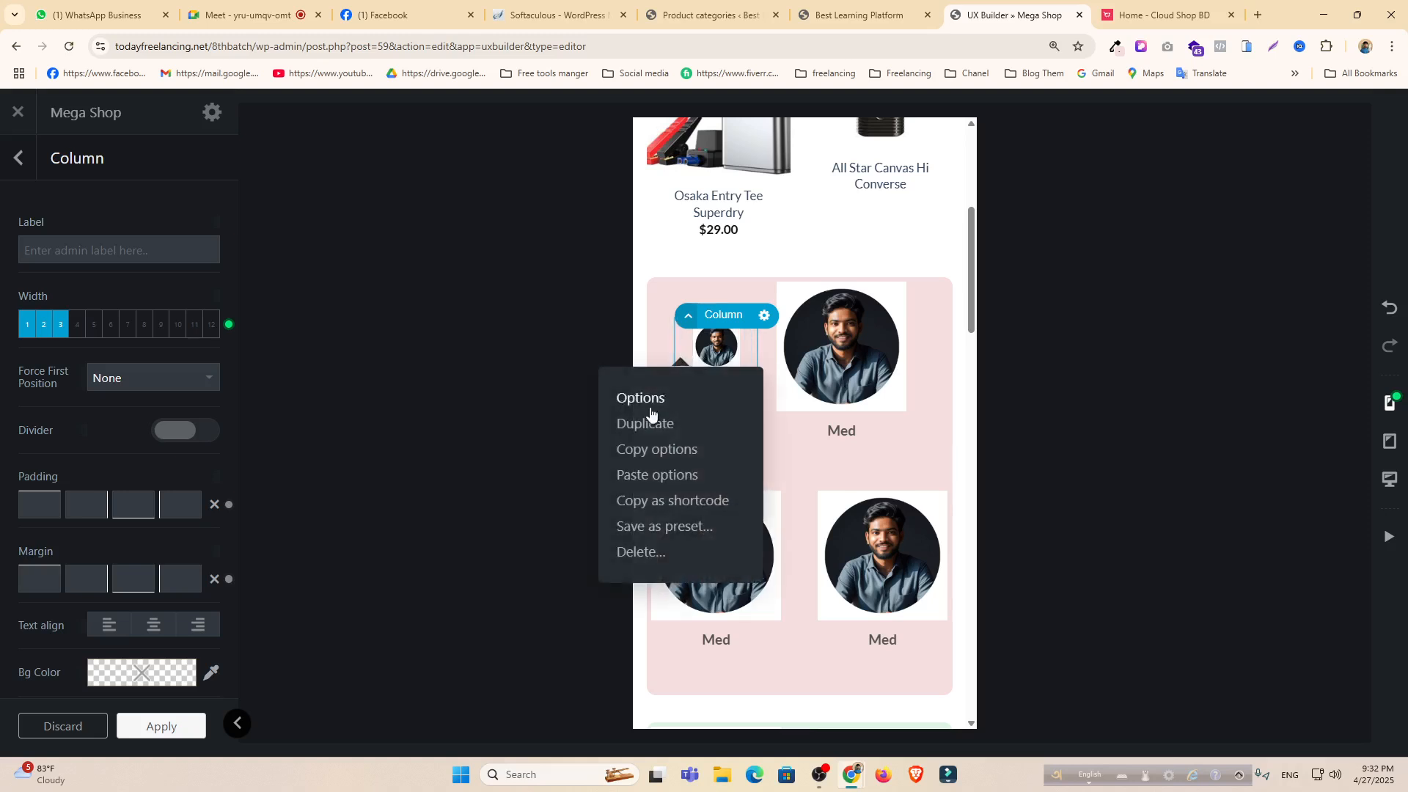
{"action": "left_click", "coordinate": [649, 450]}
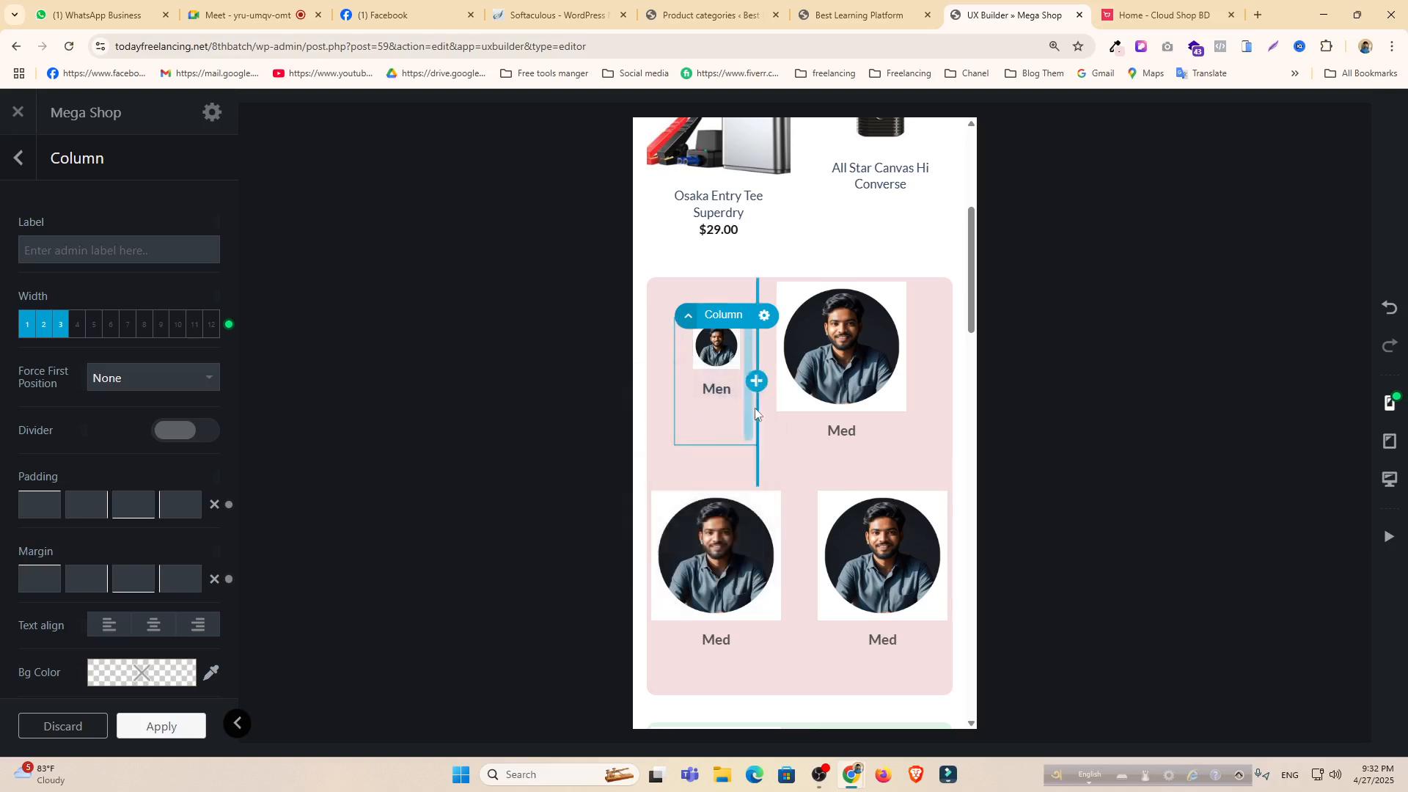
{"action": "right_click", "coordinate": [776, 441]}
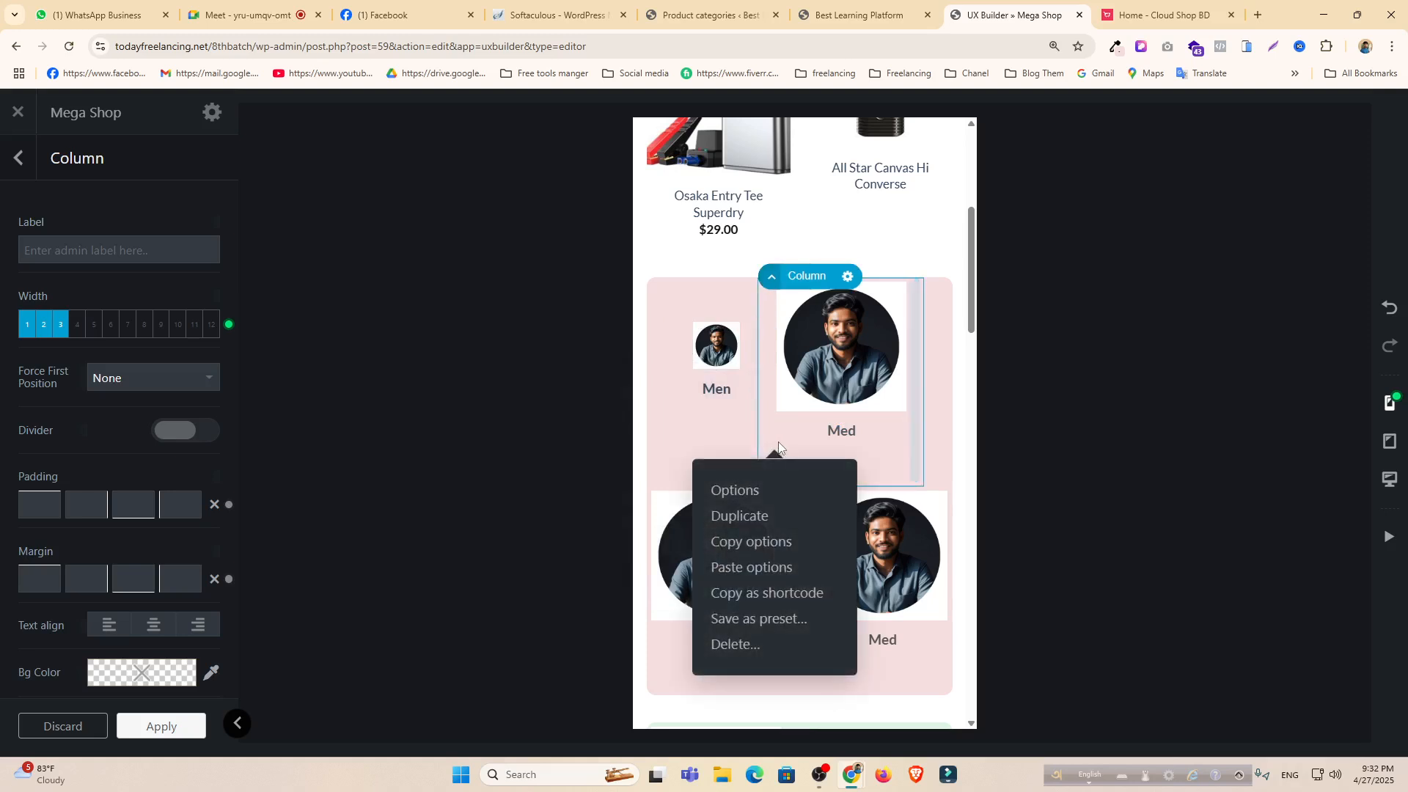
{"action": "left_click", "coordinate": [754, 565]}
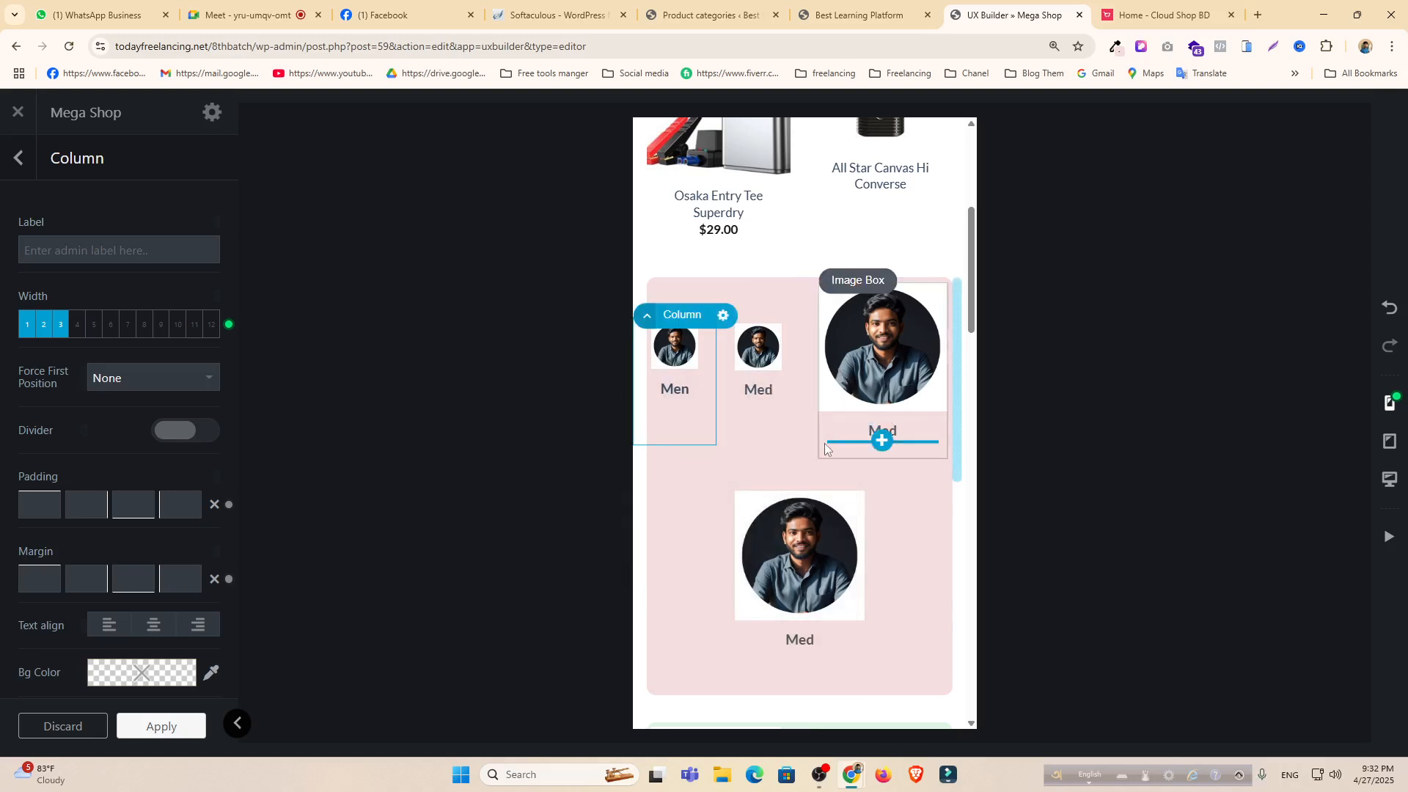
Copy the options of the pink panel's second column and paste them onto its third and fourth columns.
{"action": "right_click", "coordinate": [821, 453]}
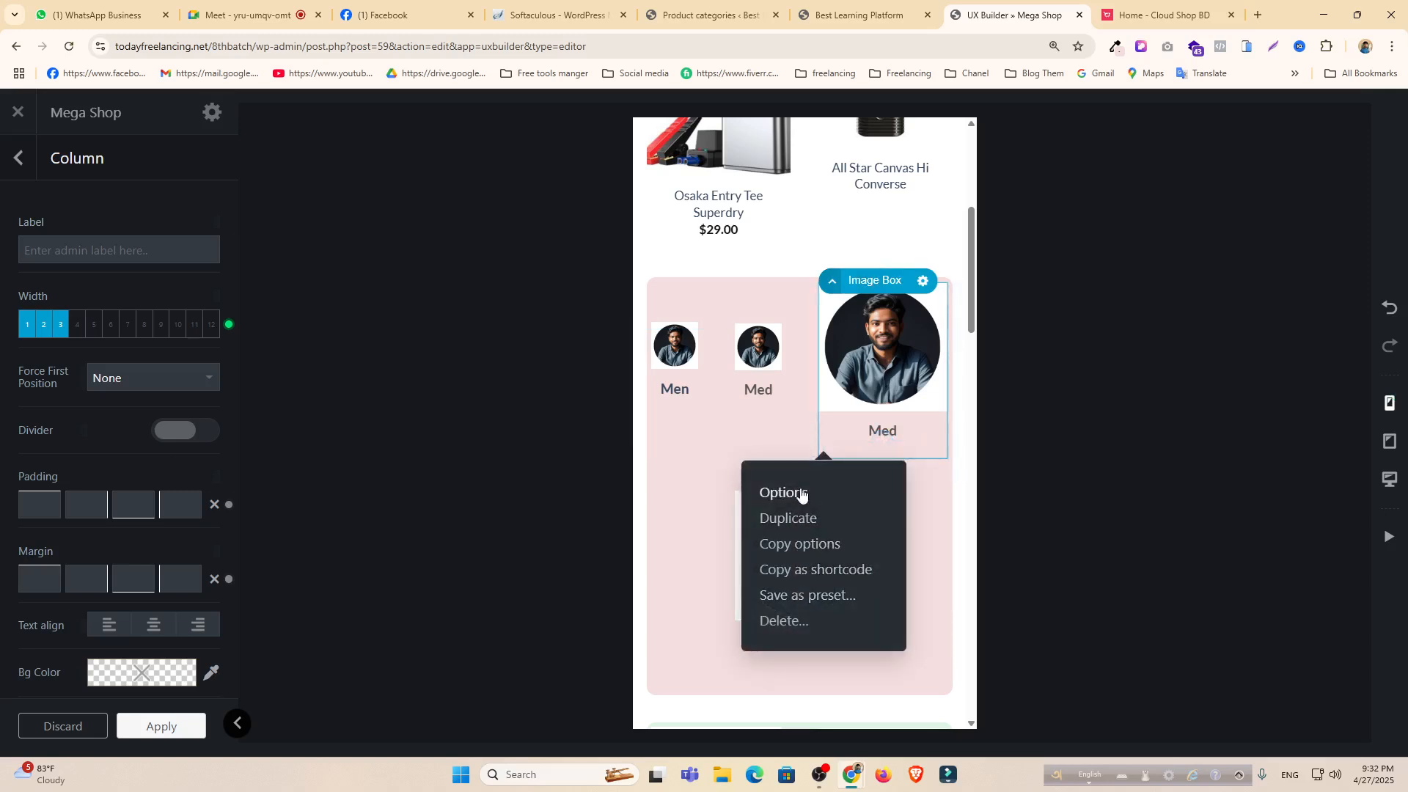
{"action": "right_click", "coordinate": [720, 398]}
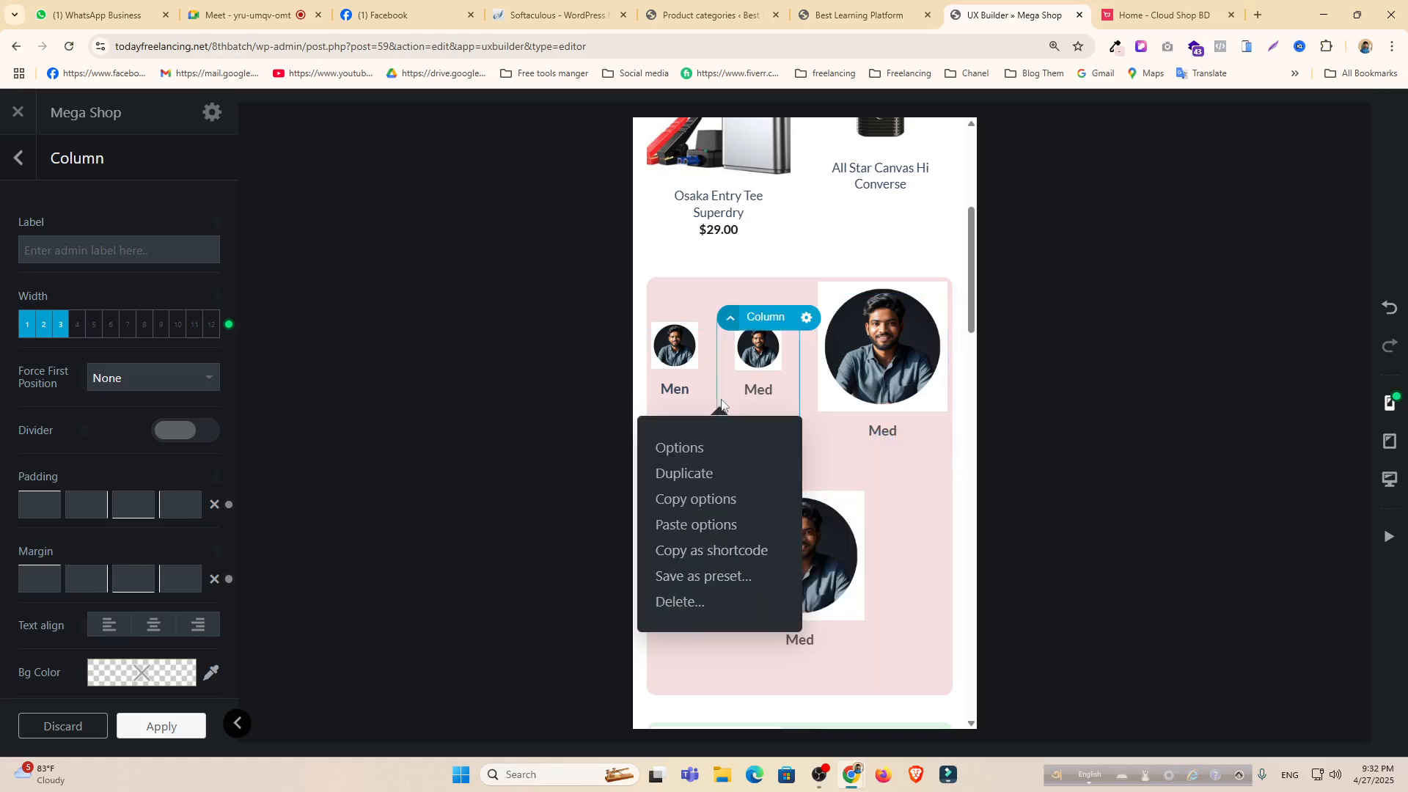
{"action": "left_click", "coordinate": [715, 496]}
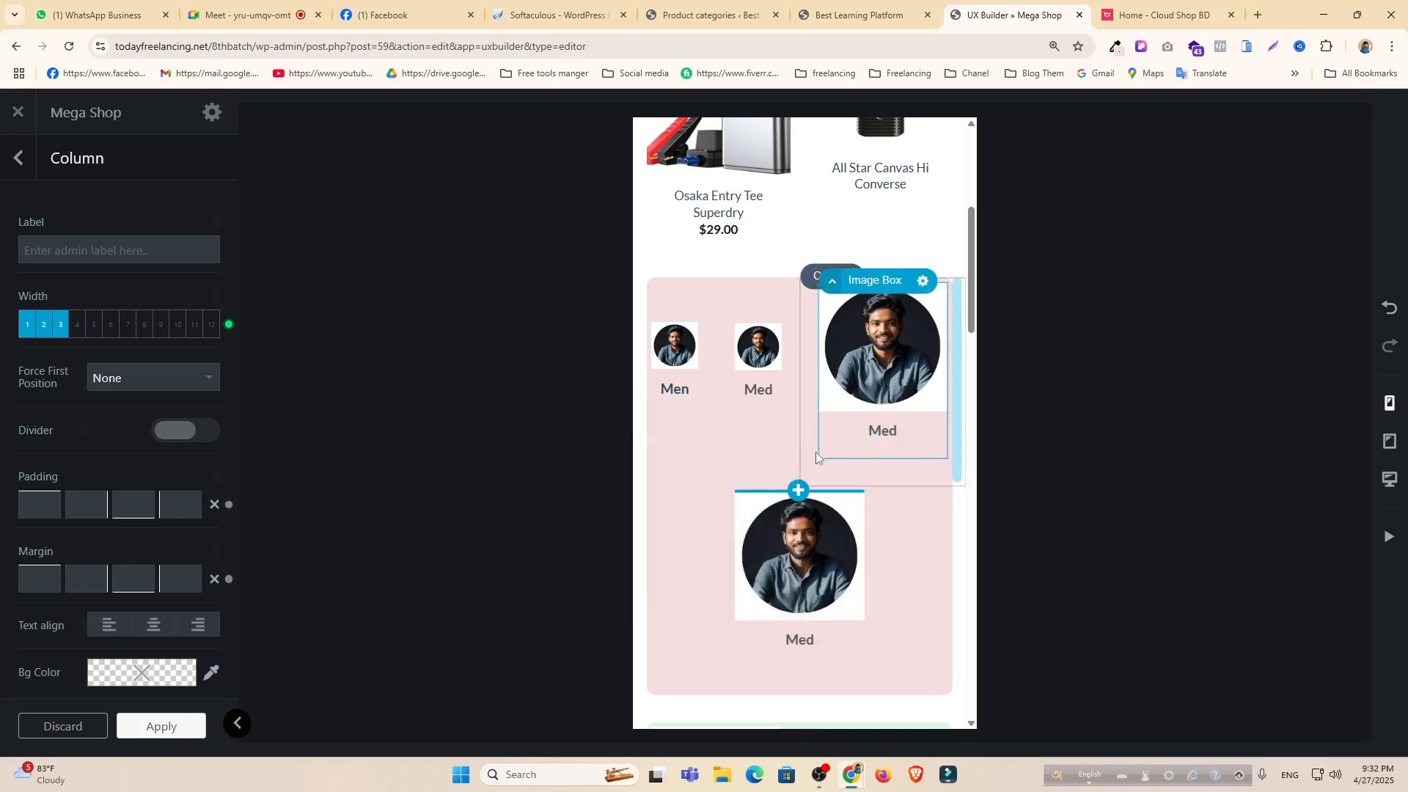
{"action": "right_click", "coordinate": [806, 462]}
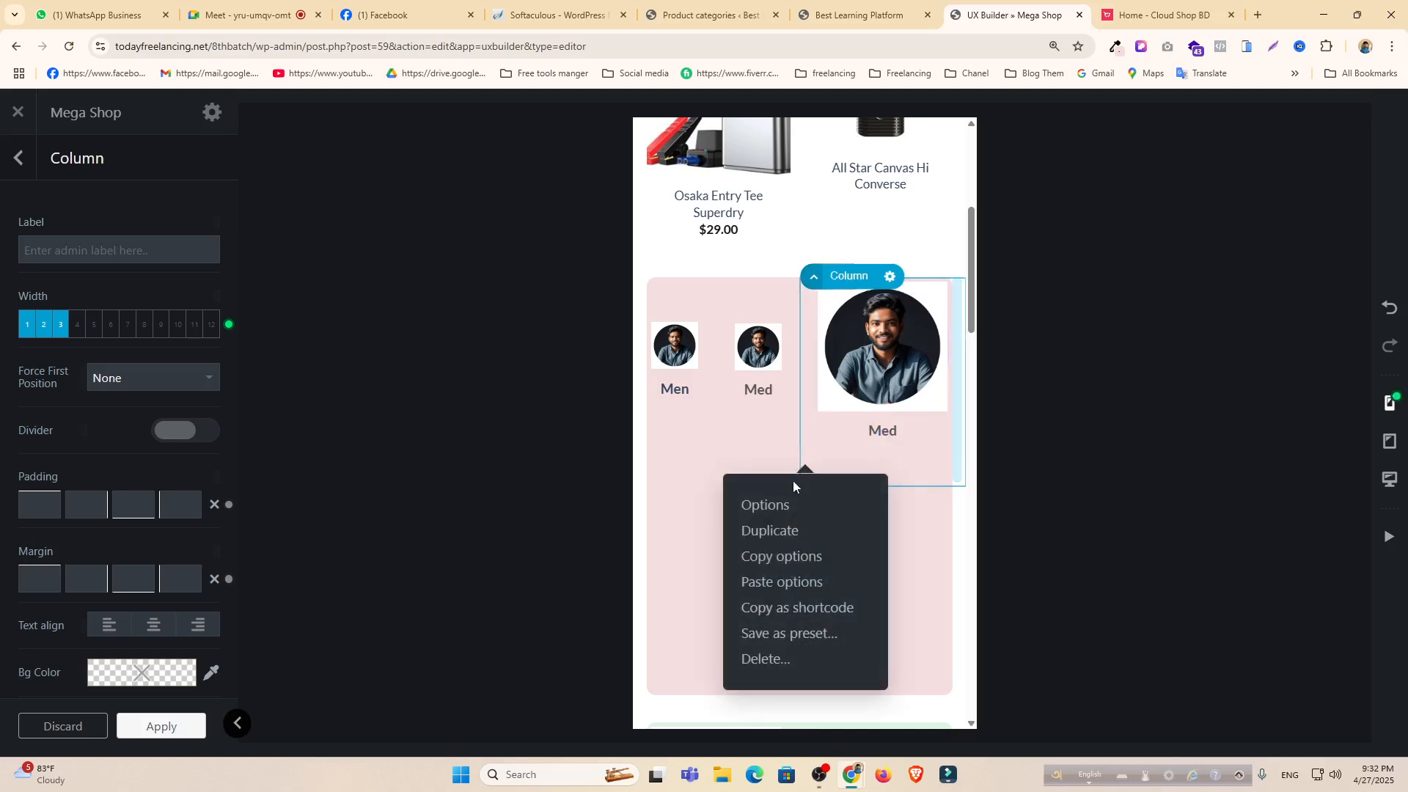
{"action": "left_click", "coordinate": [790, 581]}
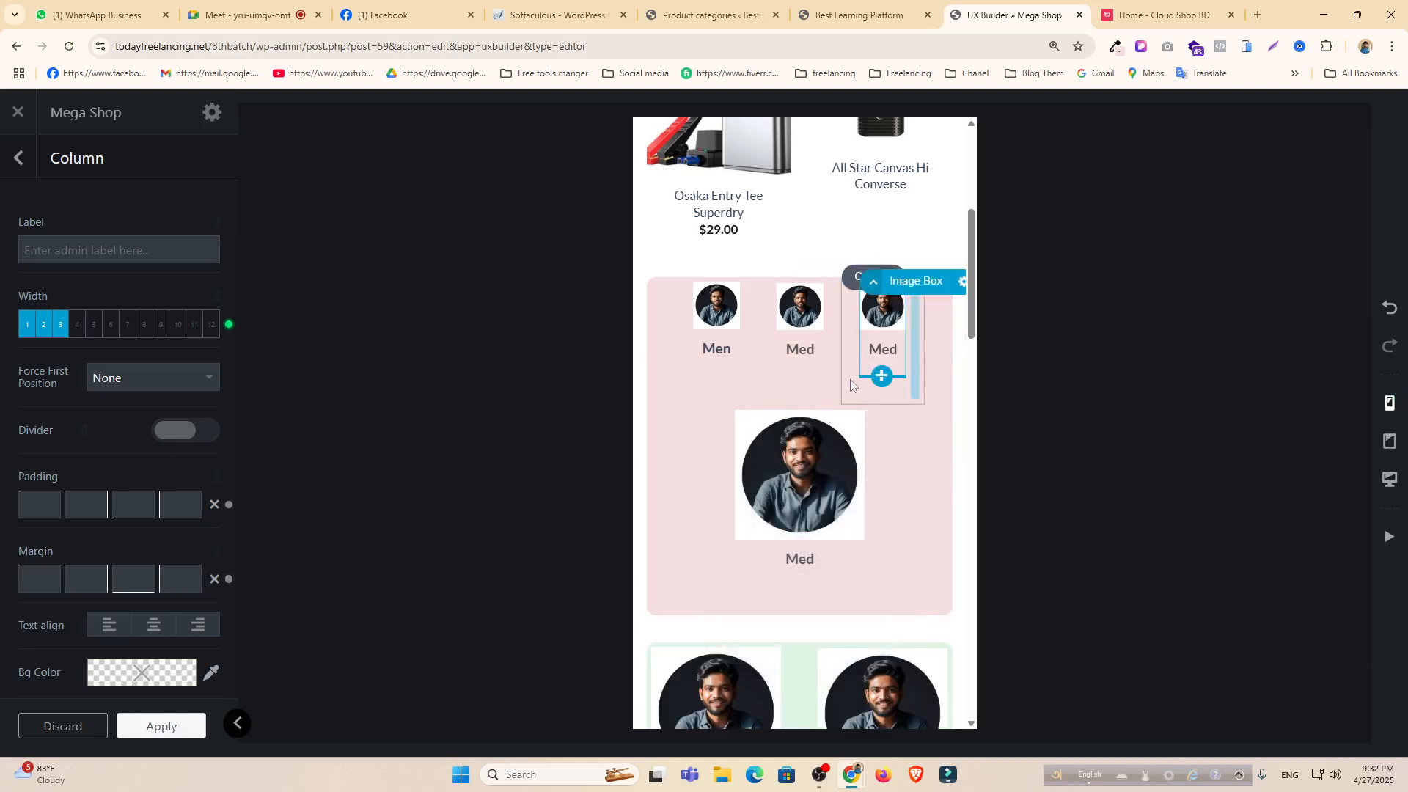
{"action": "right_click", "coordinate": [725, 564]}
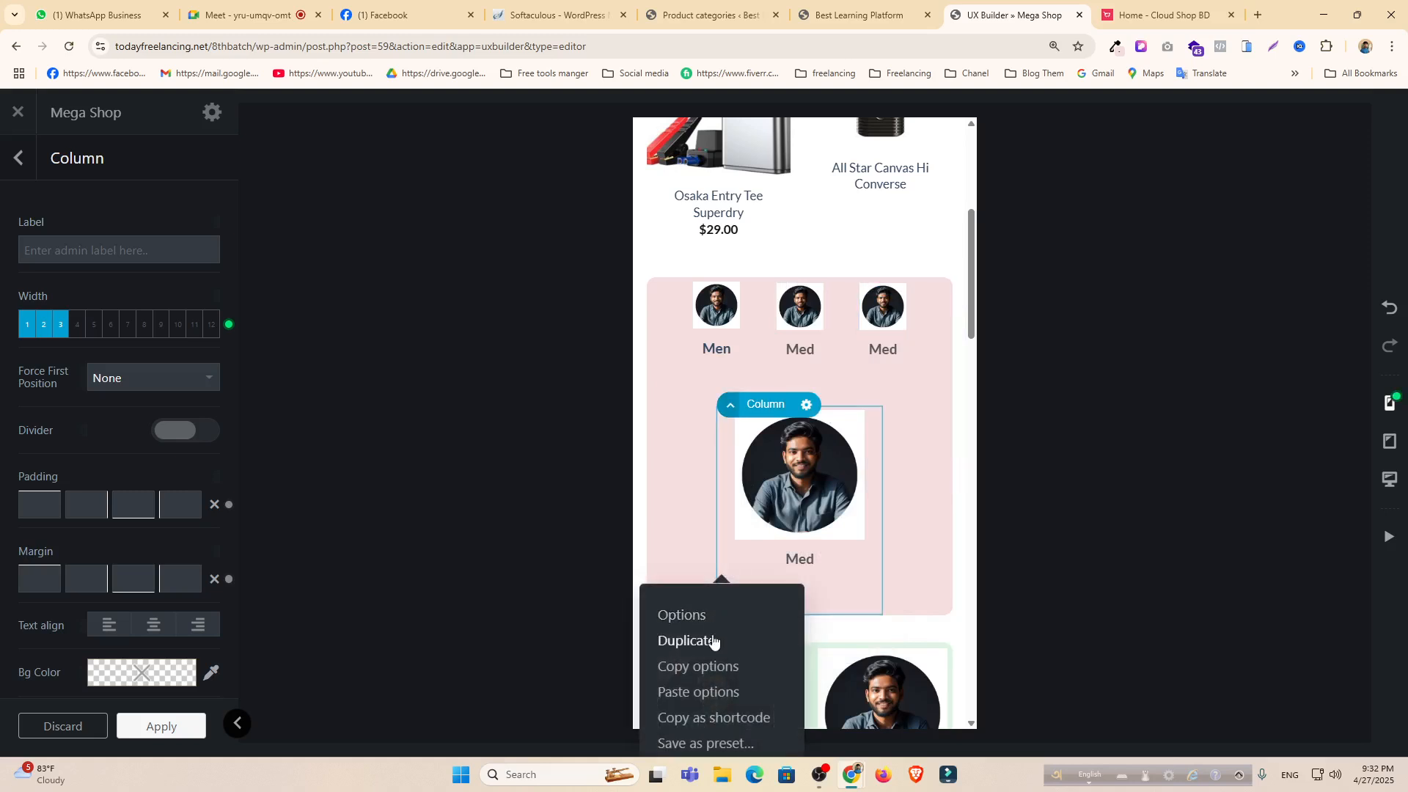
{"action": "left_click", "coordinate": [709, 693]}
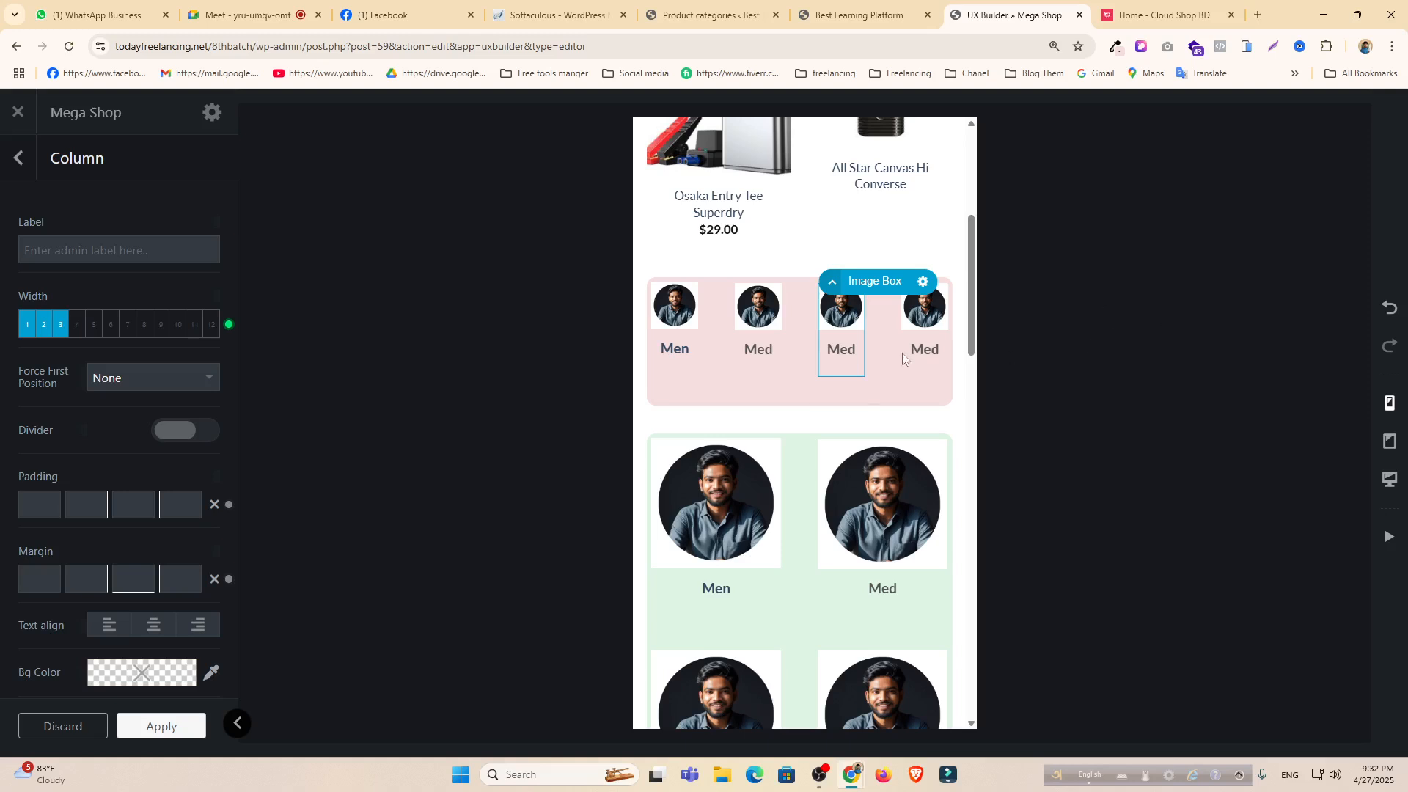
Preview the category panels in the desktop, tablet and mobile layouts.
{"action": "left_click_drag", "start_coordinate": [901, 353], "coordinate": [758, 339]}
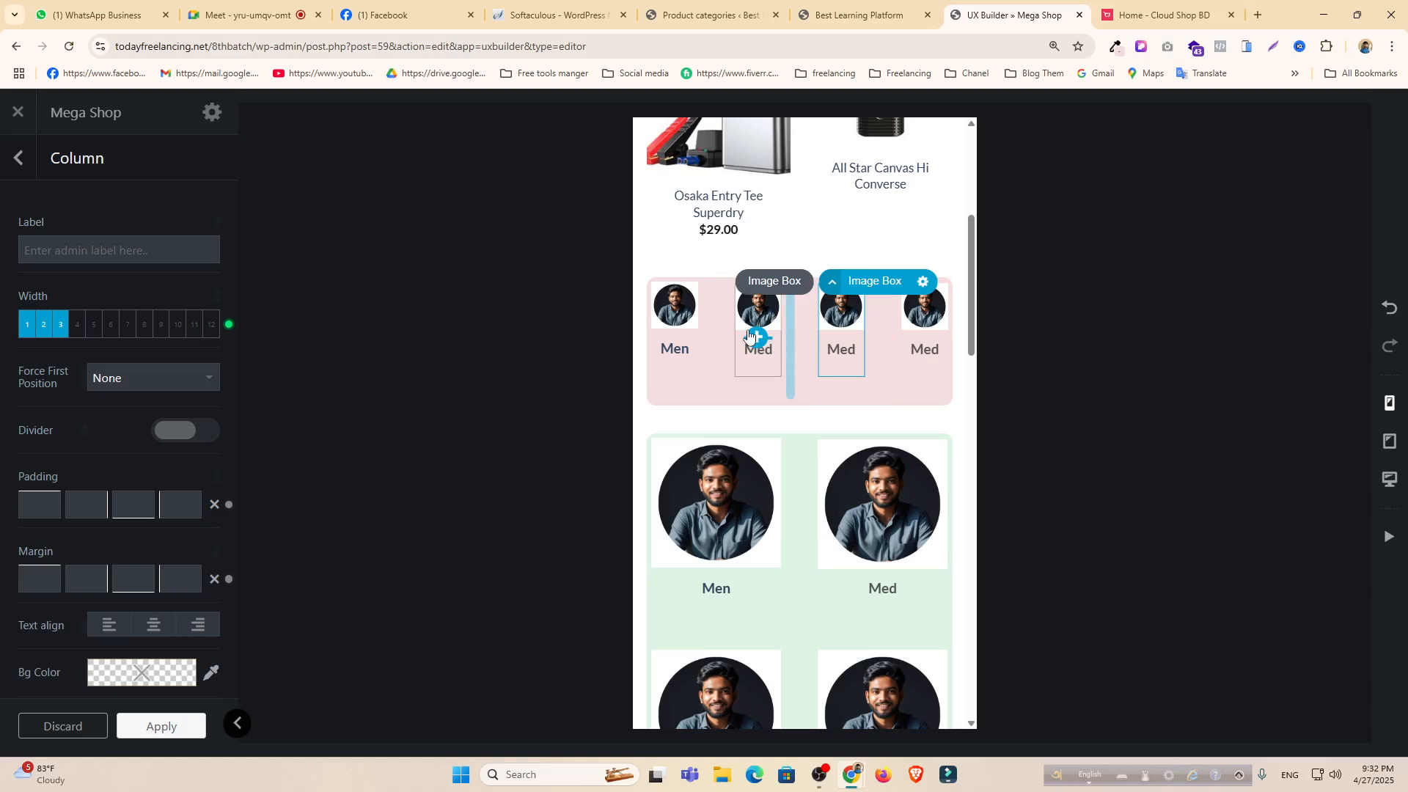
{"action": "left_click_drag", "start_coordinate": [748, 335], "coordinate": [755, 337]}
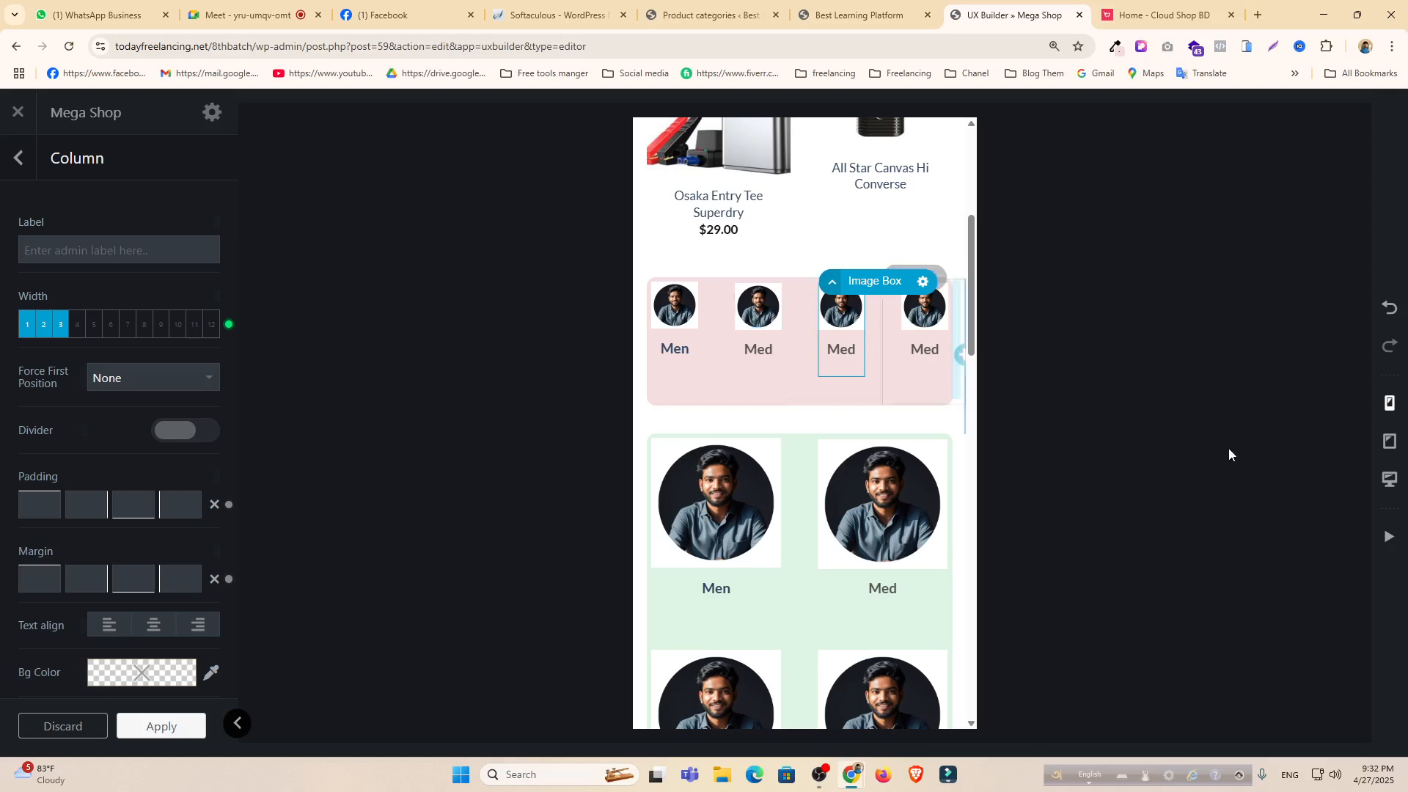
{"action": "left_click", "coordinate": [1390, 481]}
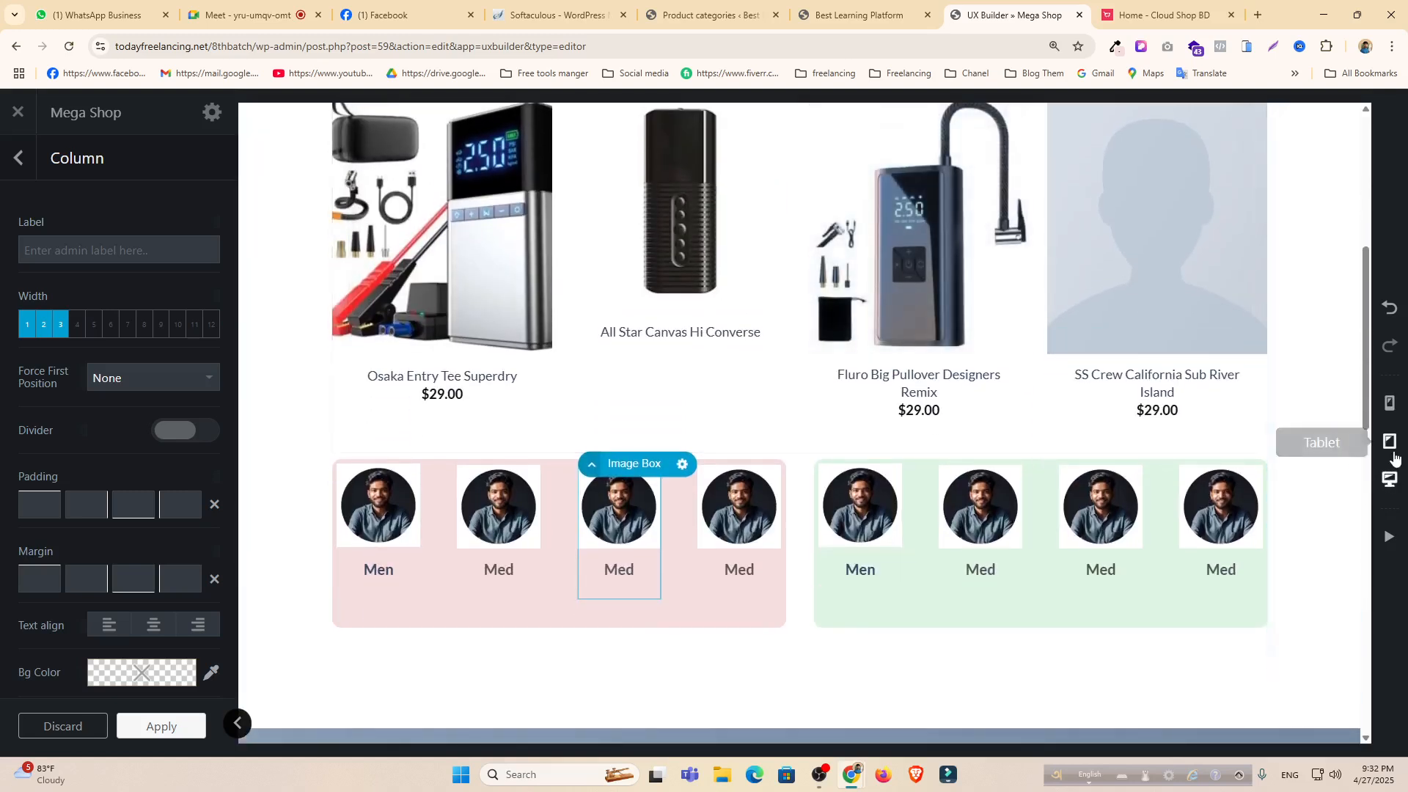
{"action": "left_click", "coordinate": [1392, 444]}
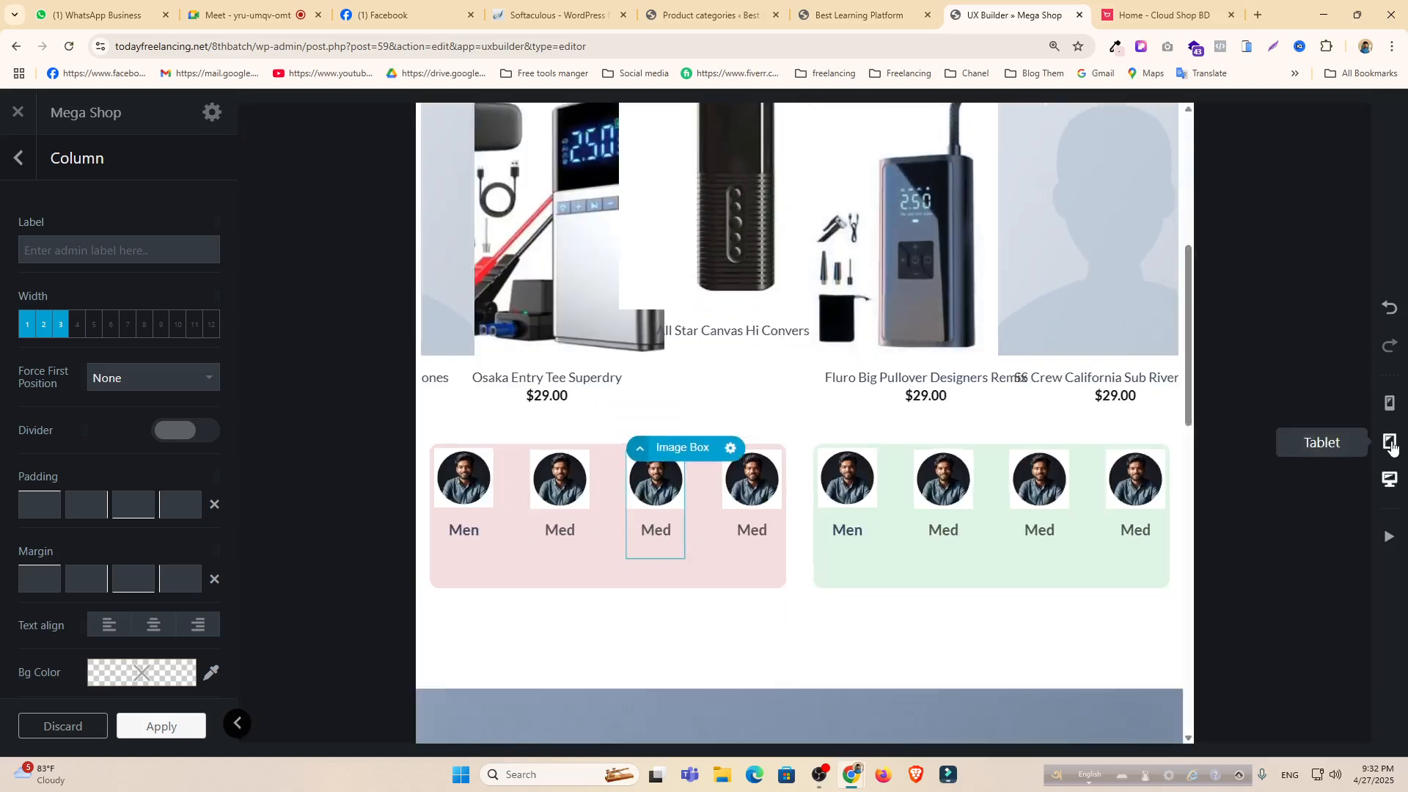
{"action": "left_click", "coordinate": [1393, 409]}
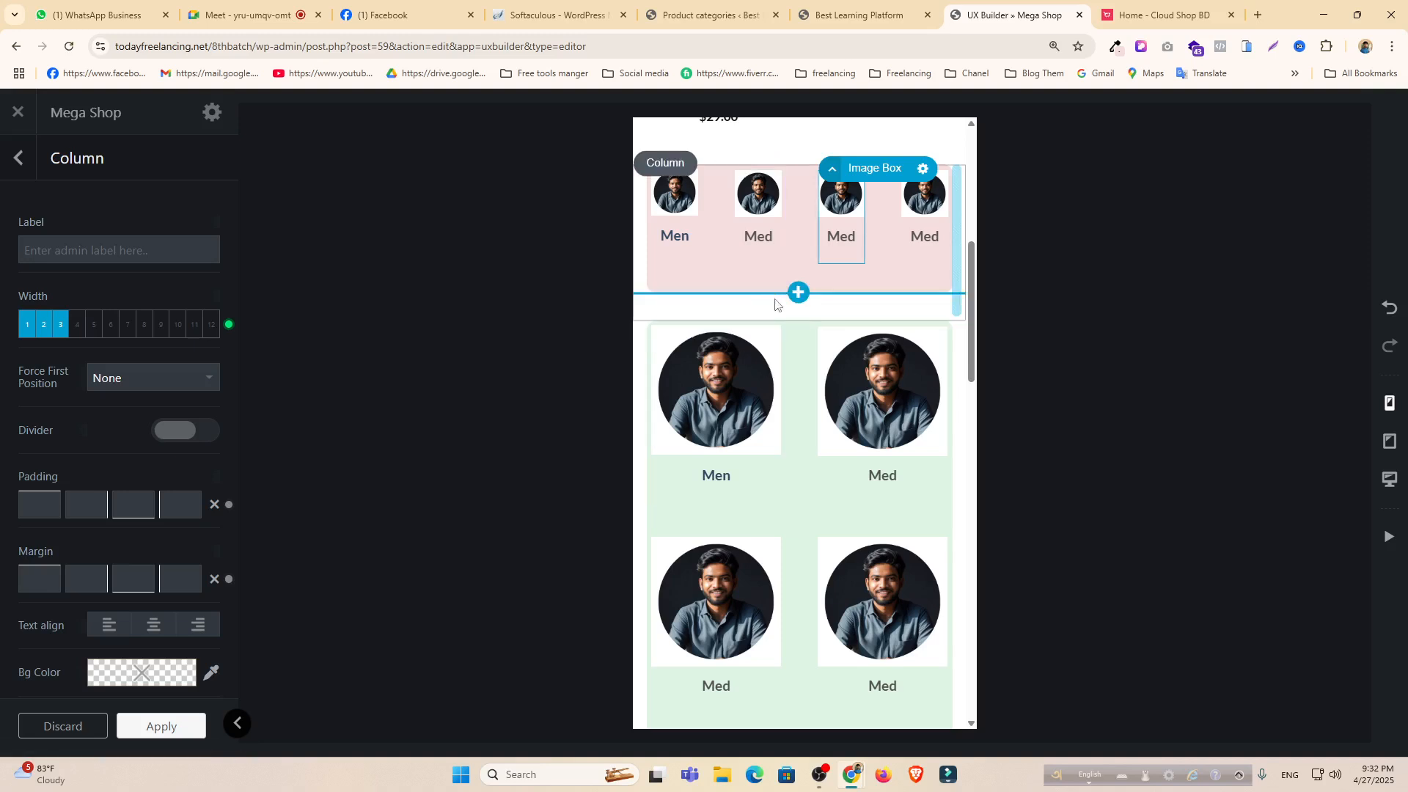
Set the visibility of the column holding the green panel to Only for Desktop.
{"action": "left_click", "coordinate": [799, 343]}
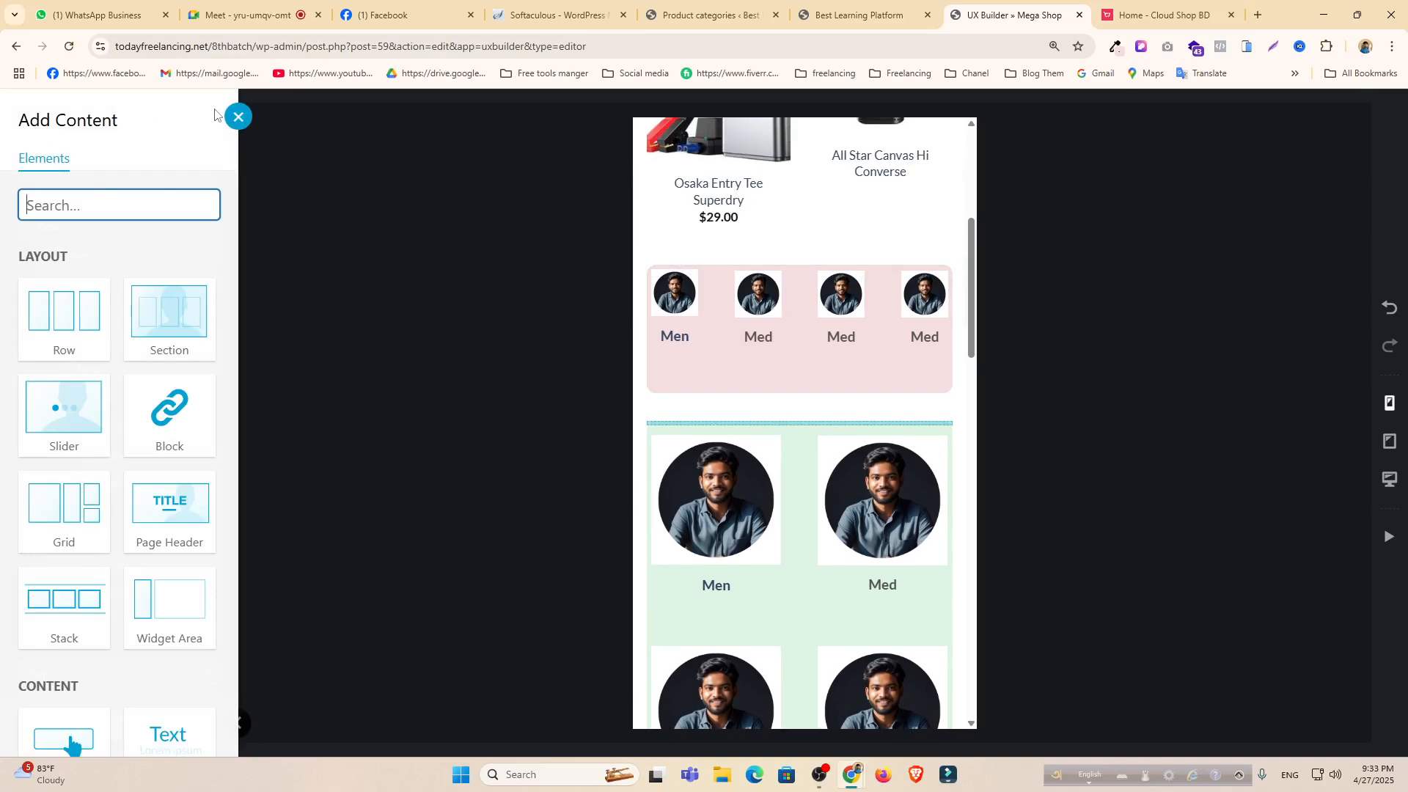
{"action": "left_click", "coordinate": [236, 117]}
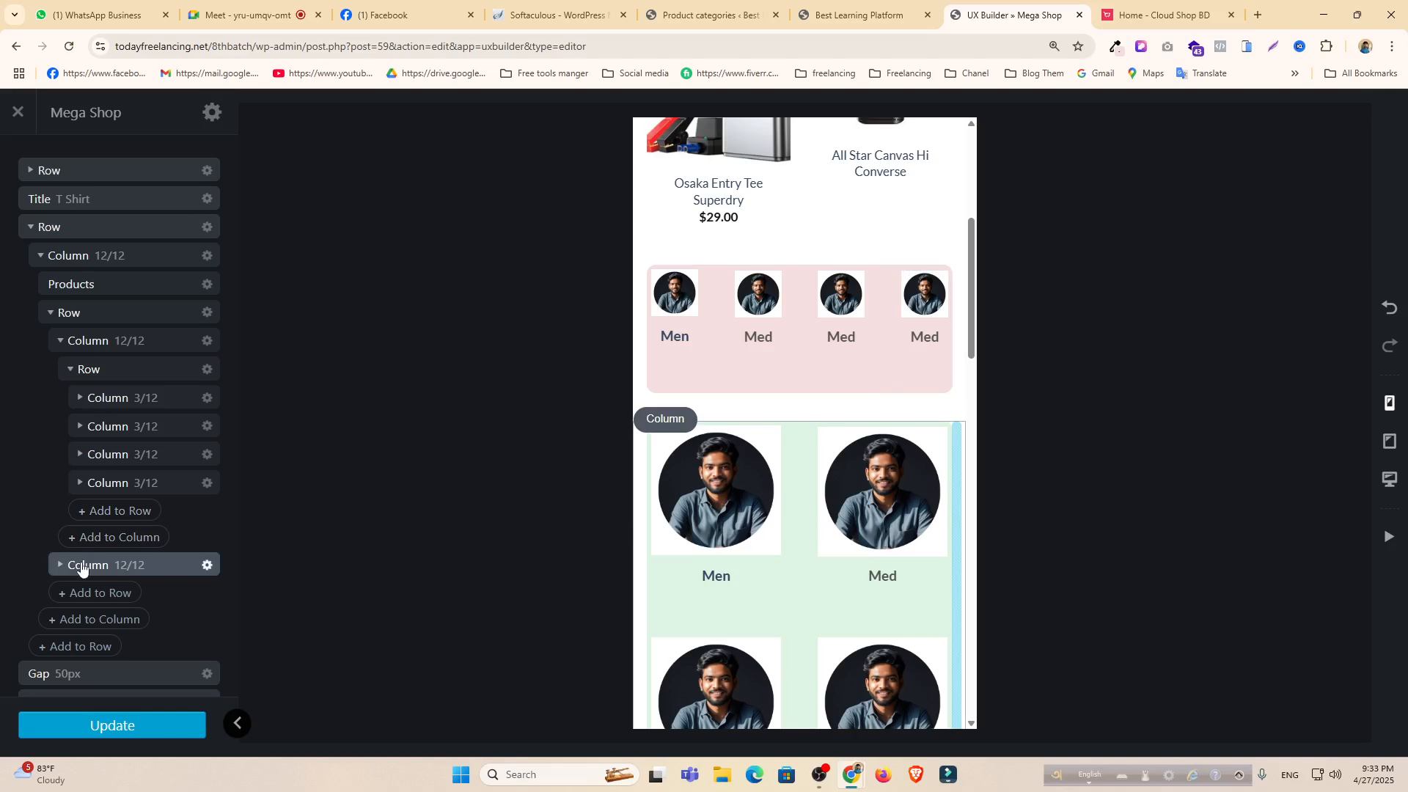
{"action": "left_click", "coordinate": [106, 566]}
{"action": "left_click", "coordinate": [207, 566]}
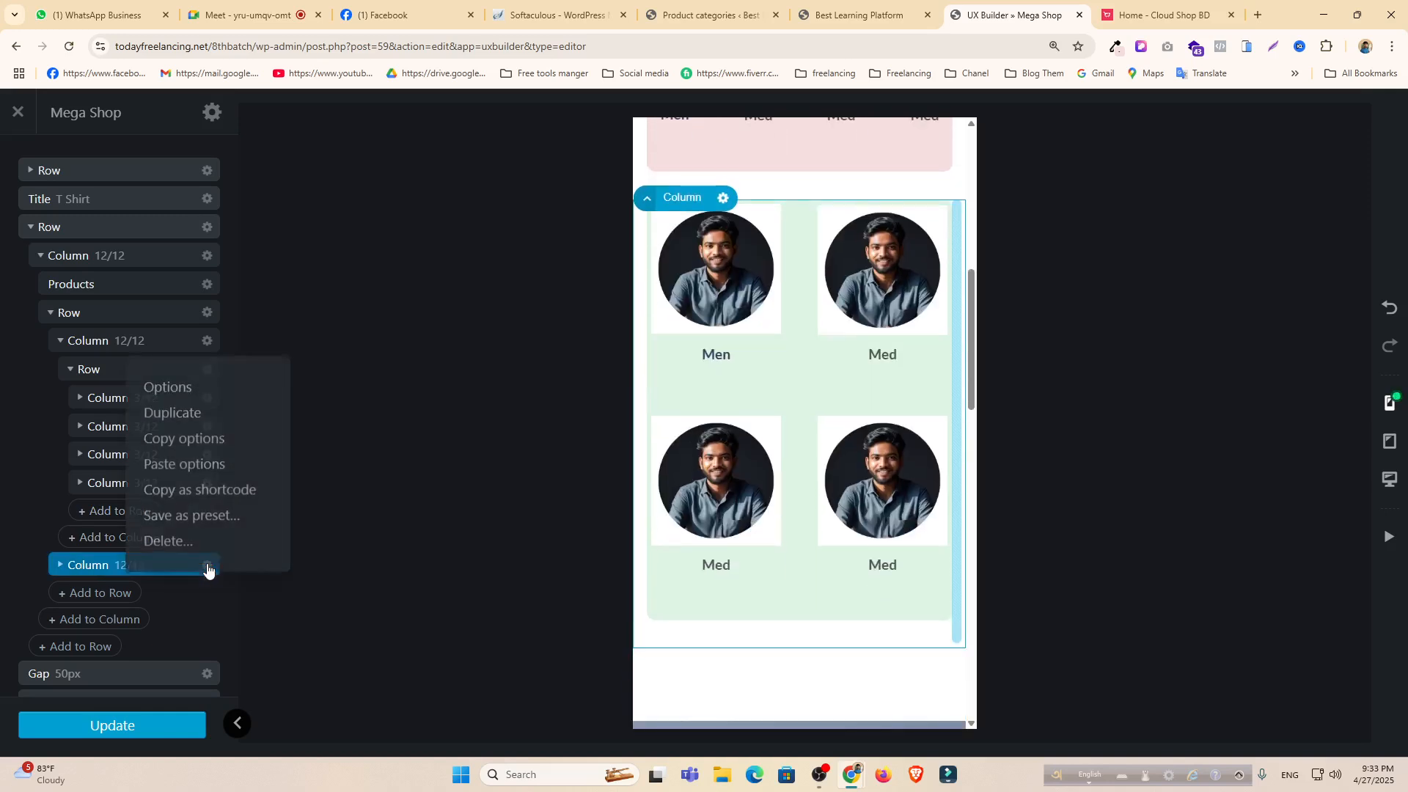
{"action": "left_click", "coordinate": [210, 394]}
{"action": "scroll", "coordinate": [112, 475], "scroll_direction": "down", "scroll_amount": 10}
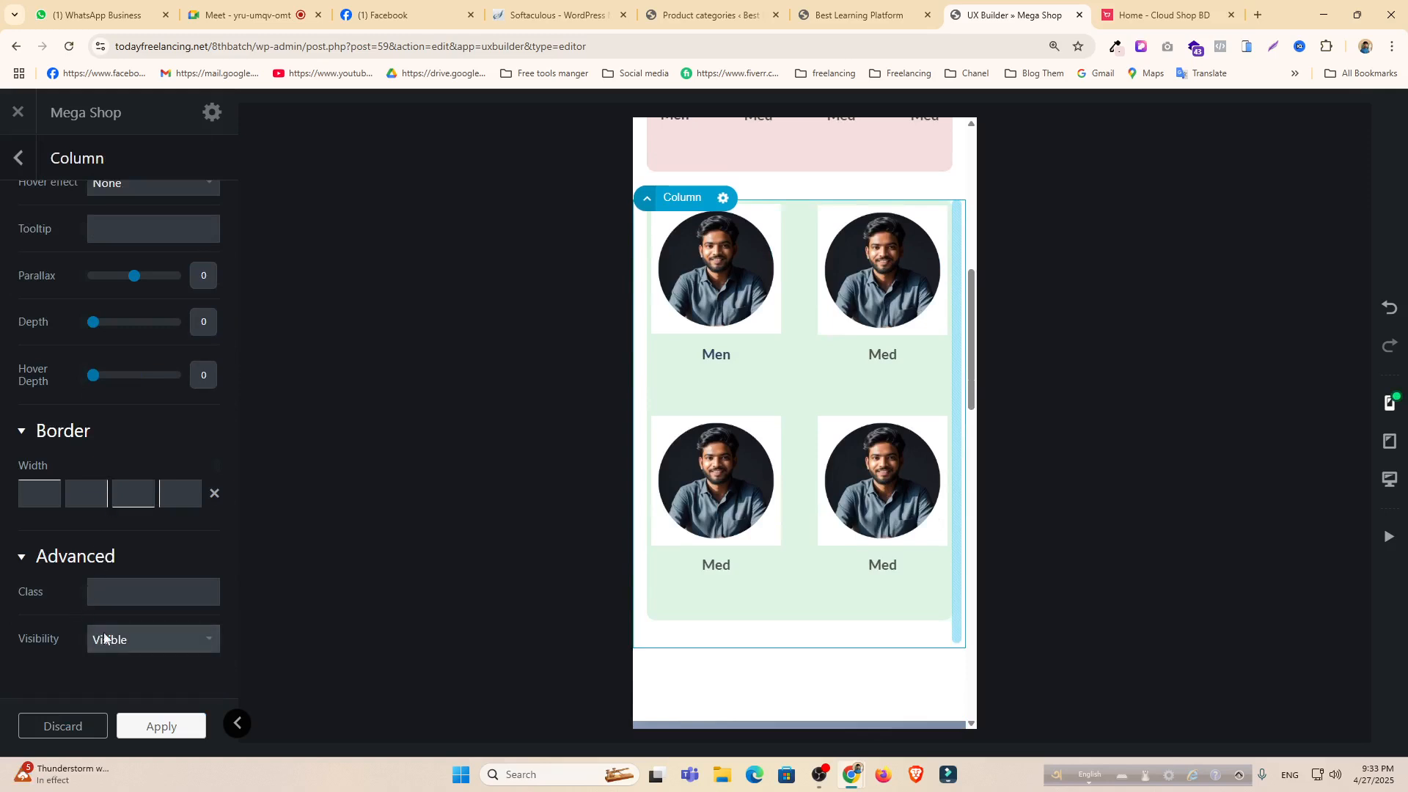
{"action": "left_click", "coordinate": [109, 642]}
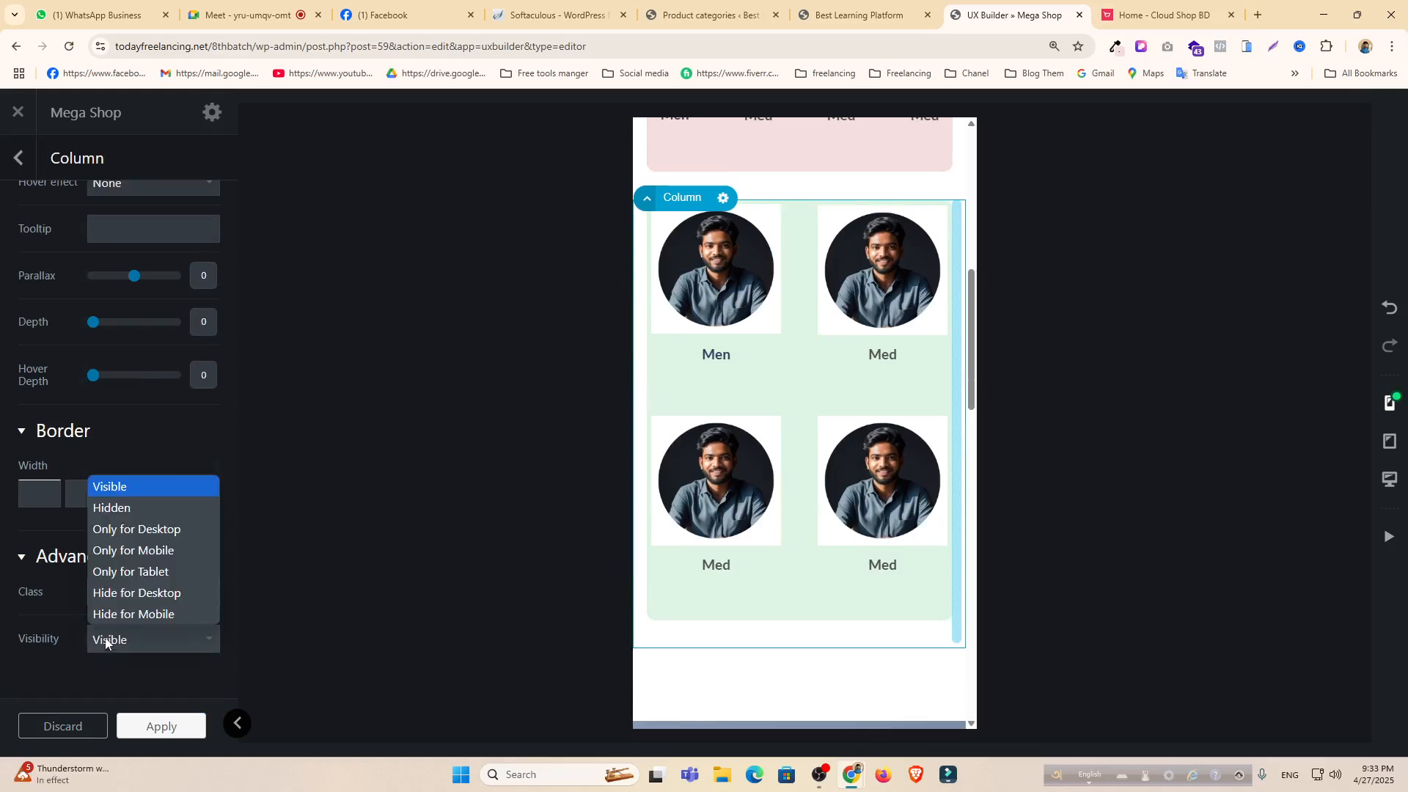
{"action": "left_click", "coordinate": [140, 529]}
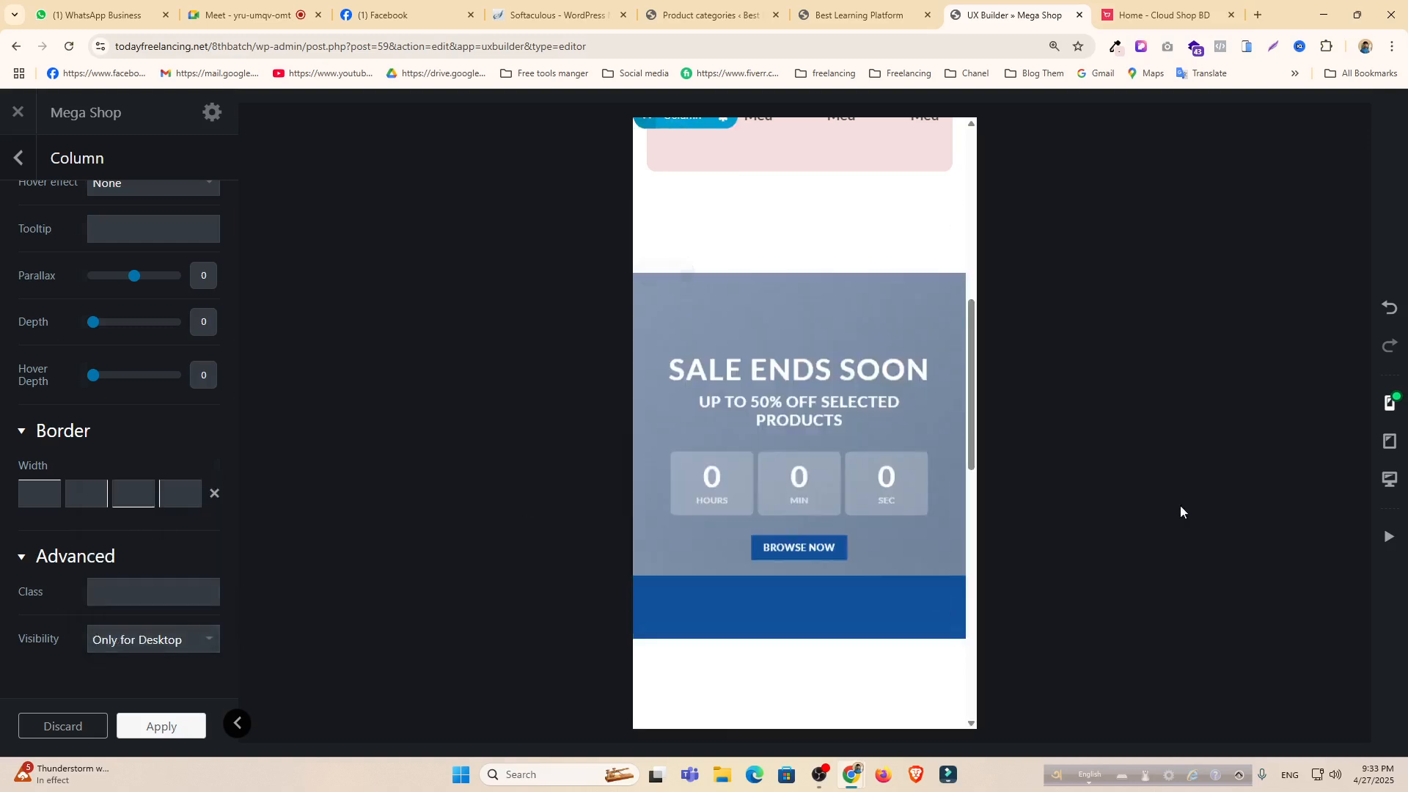
Check the category panels in the tablet, mobile and desktop layouts and apply the green panel column's settings.
{"action": "left_click", "coordinate": [1388, 441]}
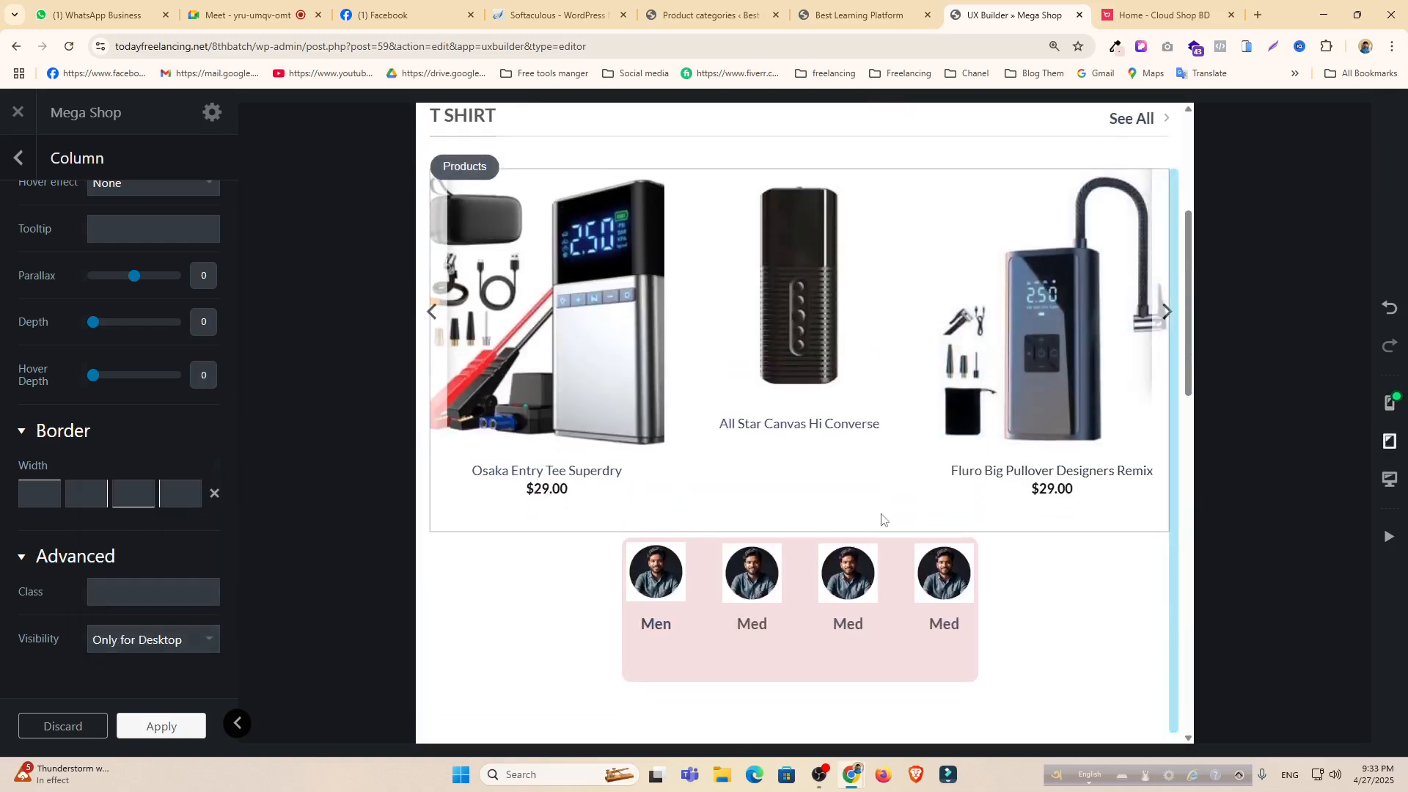
{"action": "left_click", "coordinate": [1388, 401]}
{"action": "scroll", "coordinate": [841, 481], "scroll_direction": "down", "scroll_amount": 3}
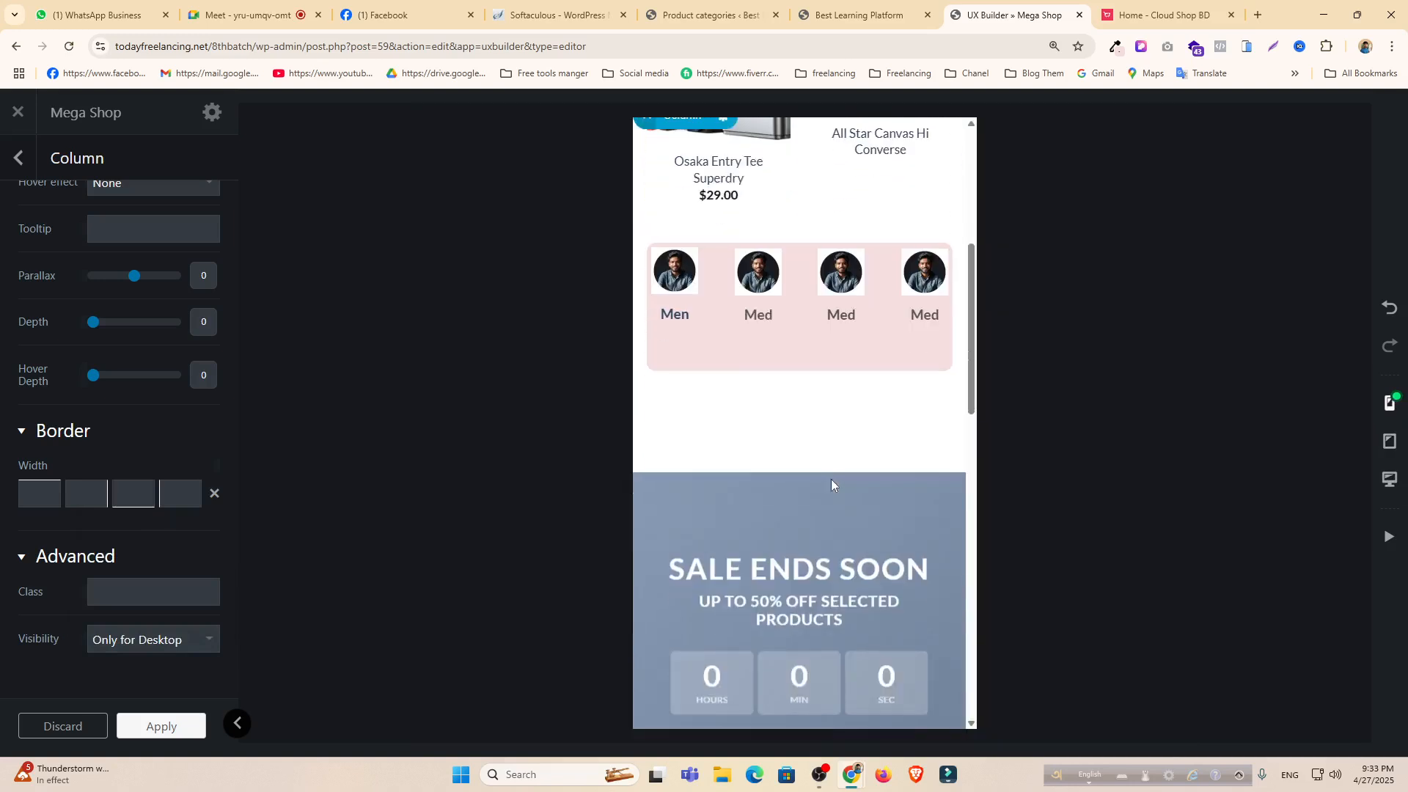
{"action": "left_click", "coordinate": [1388, 479]}
{"action": "scroll", "coordinate": [939, 416], "scroll_direction": "down", "scroll_amount": 5}
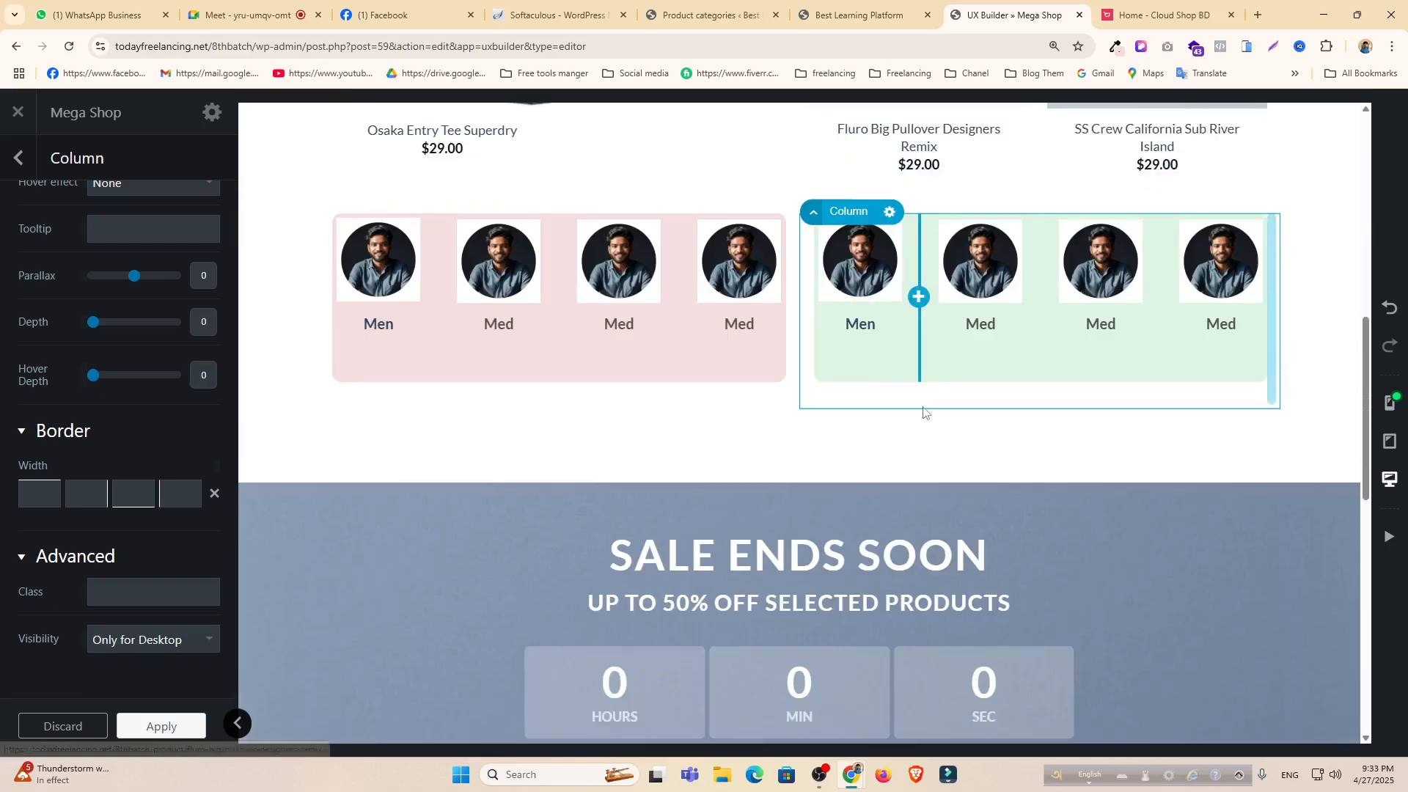
{"action": "left_click", "coordinate": [137, 732]}
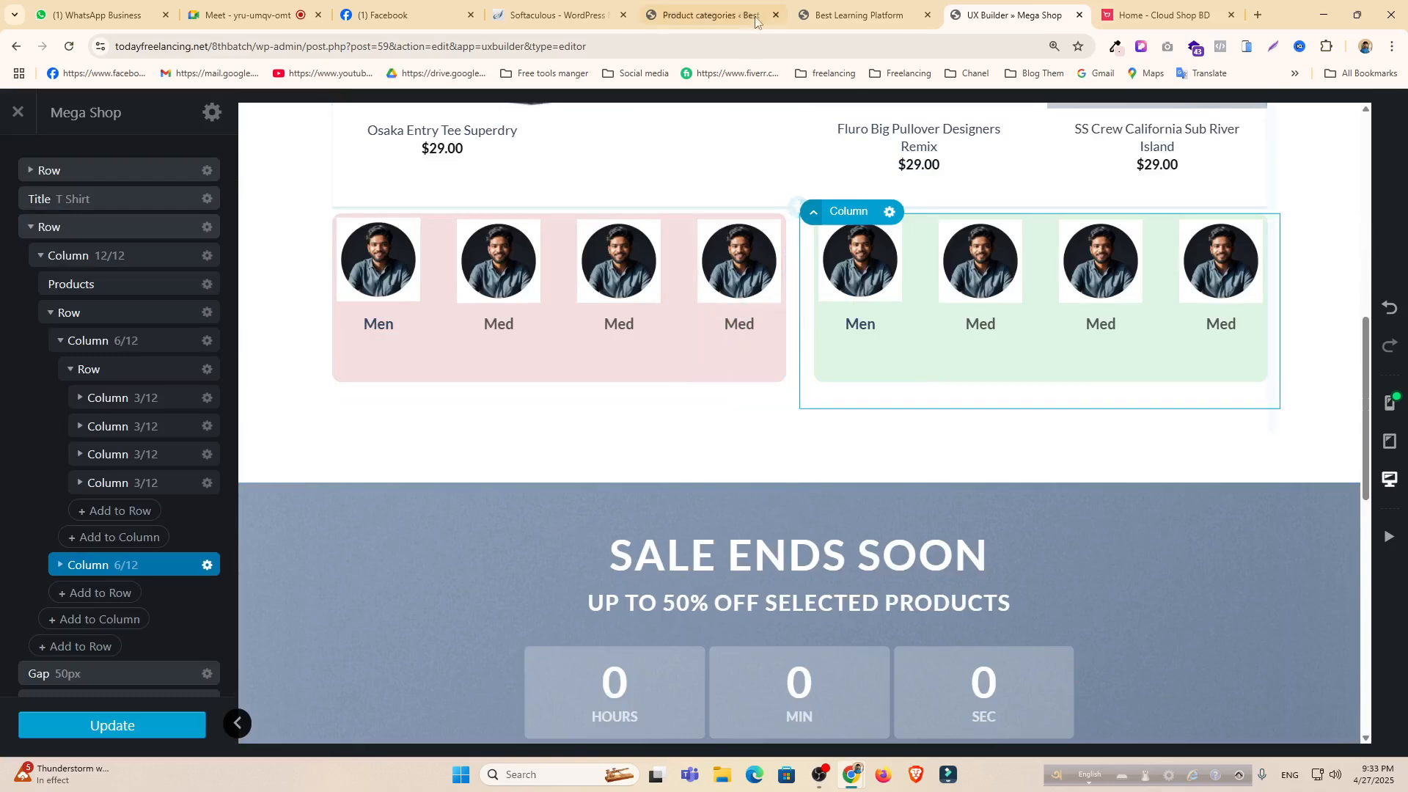
Insert a row with the One Column preset between the category panels and the Sale Ends Soon banner.
{"action": "scroll", "coordinate": [771, 337], "scroll_direction": "up", "scroll_amount": 5}
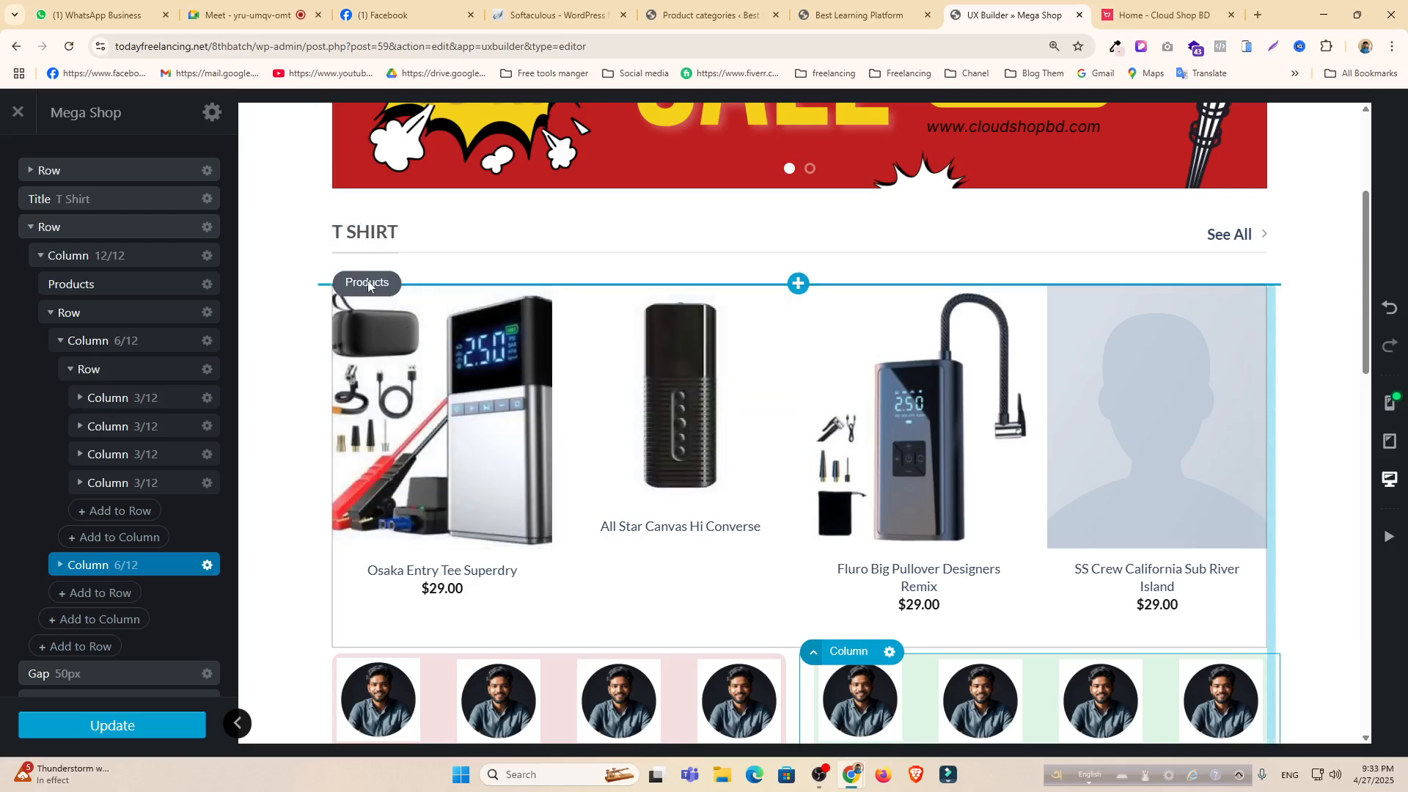
{"action": "scroll", "coordinate": [367, 280], "scroll_direction": "down", "scroll_amount": 4}
{"action": "left_click", "coordinate": [797, 511]}
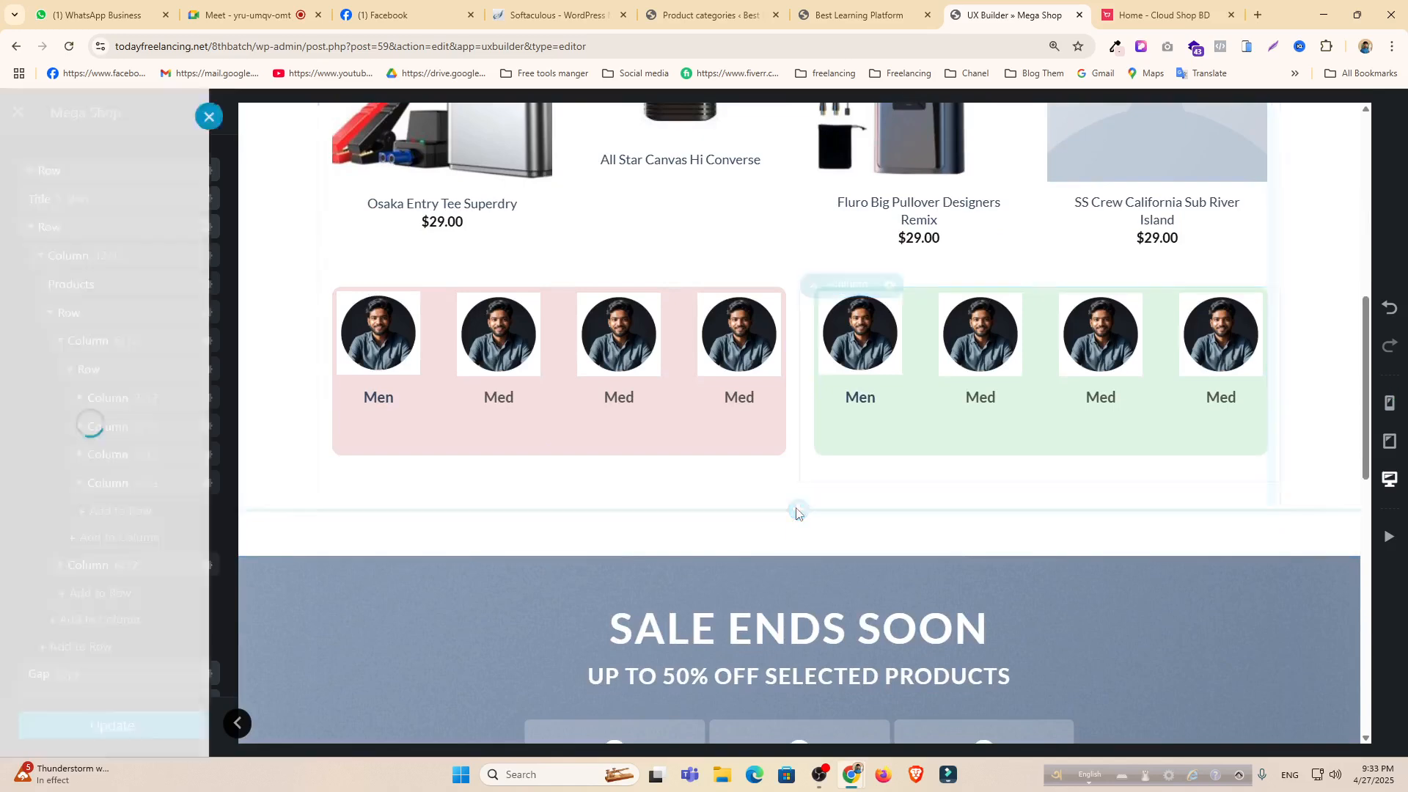
{"action": "left_click", "coordinate": [80, 378]}
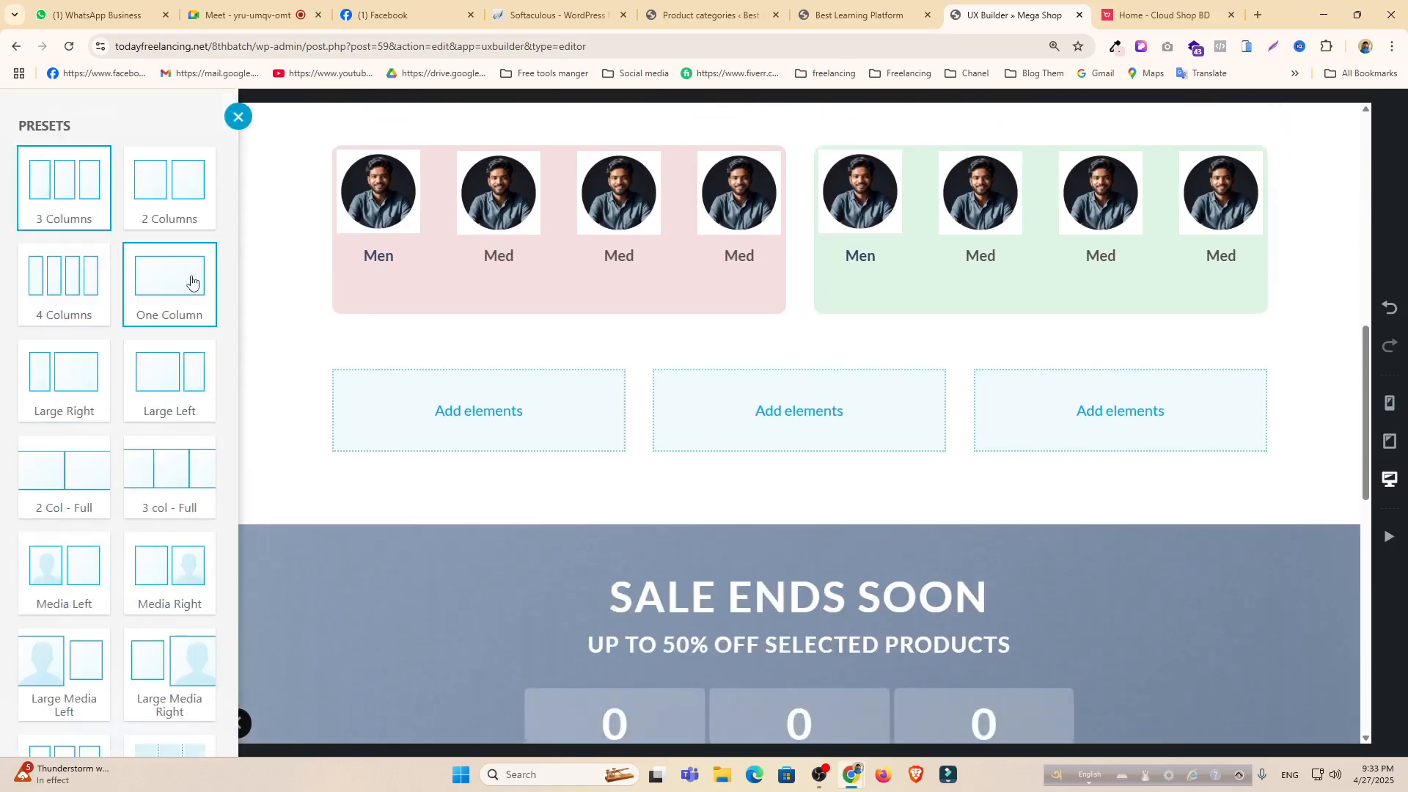
{"action": "left_click", "coordinate": [190, 279]}
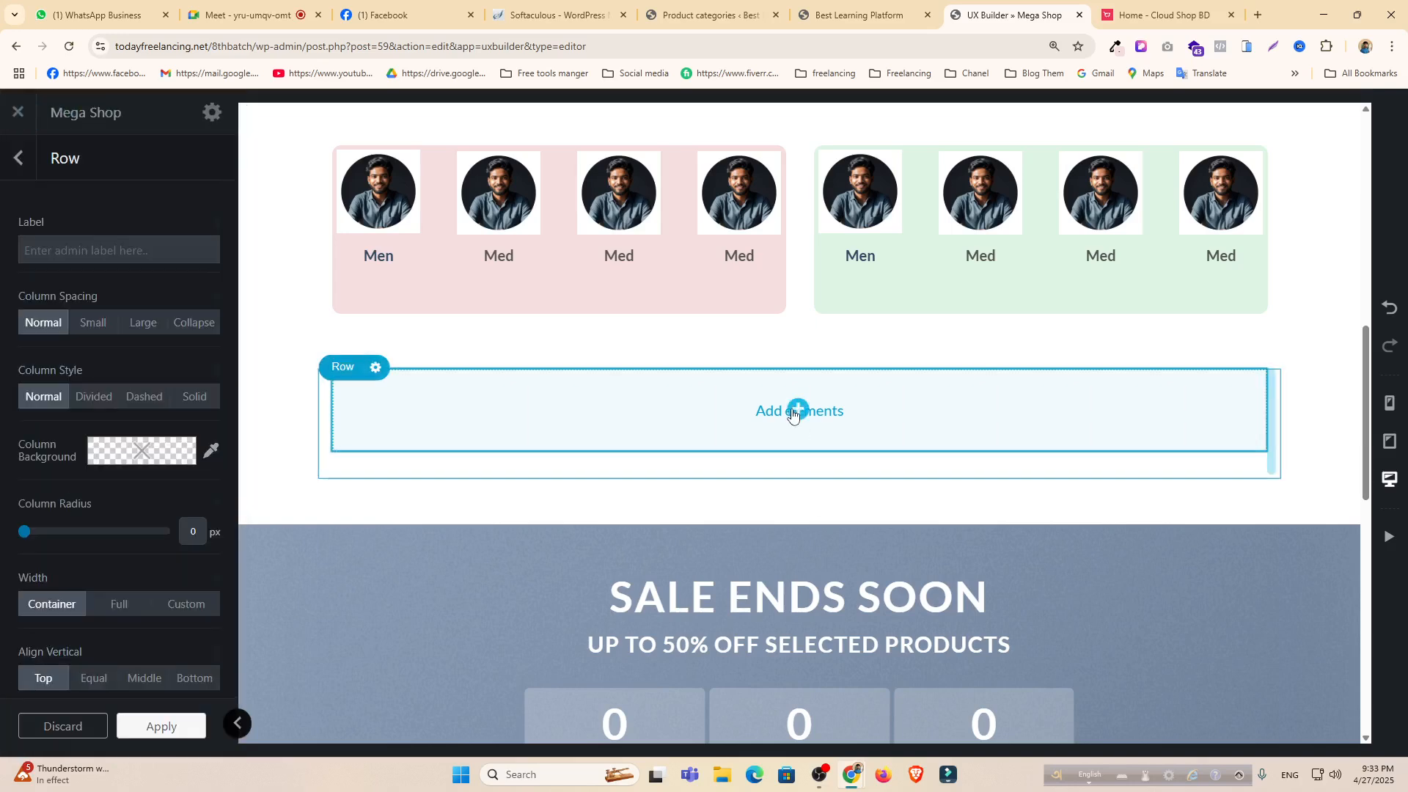
Add a Title element with its default text to the new one-column row.
{"action": "left_click", "coordinate": [796, 411]}
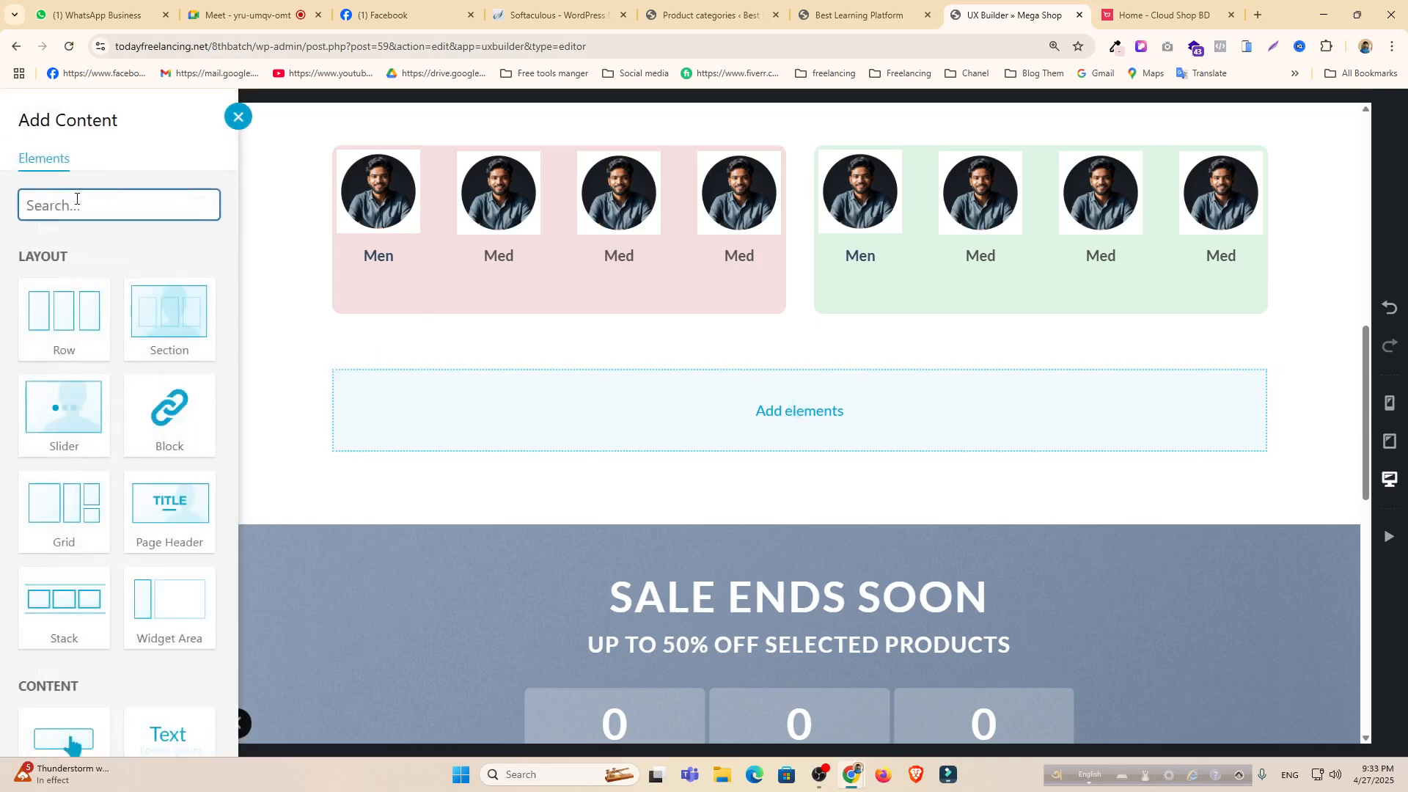
{"action": "type", "text": "titl"}
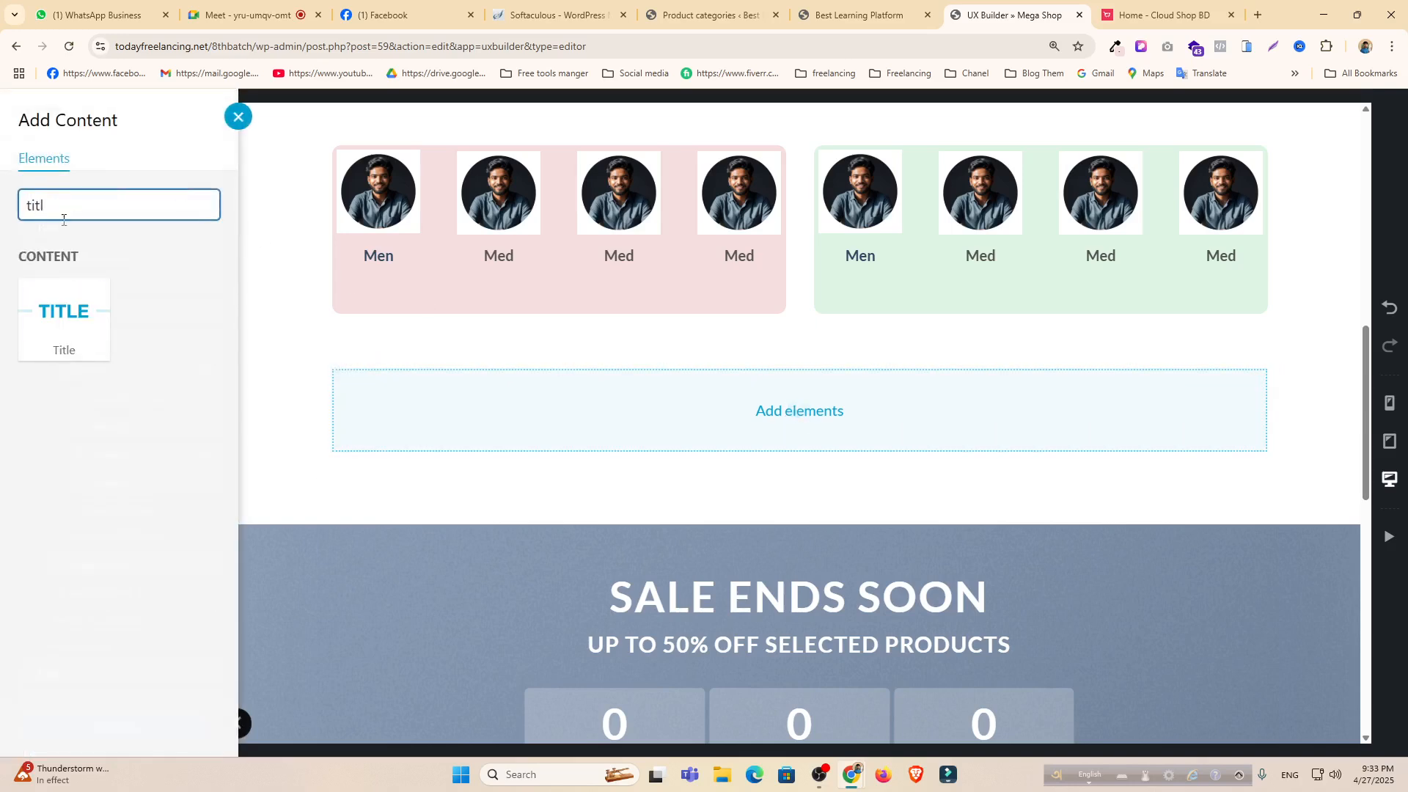
{"action": "left_click", "coordinate": [57, 323]}
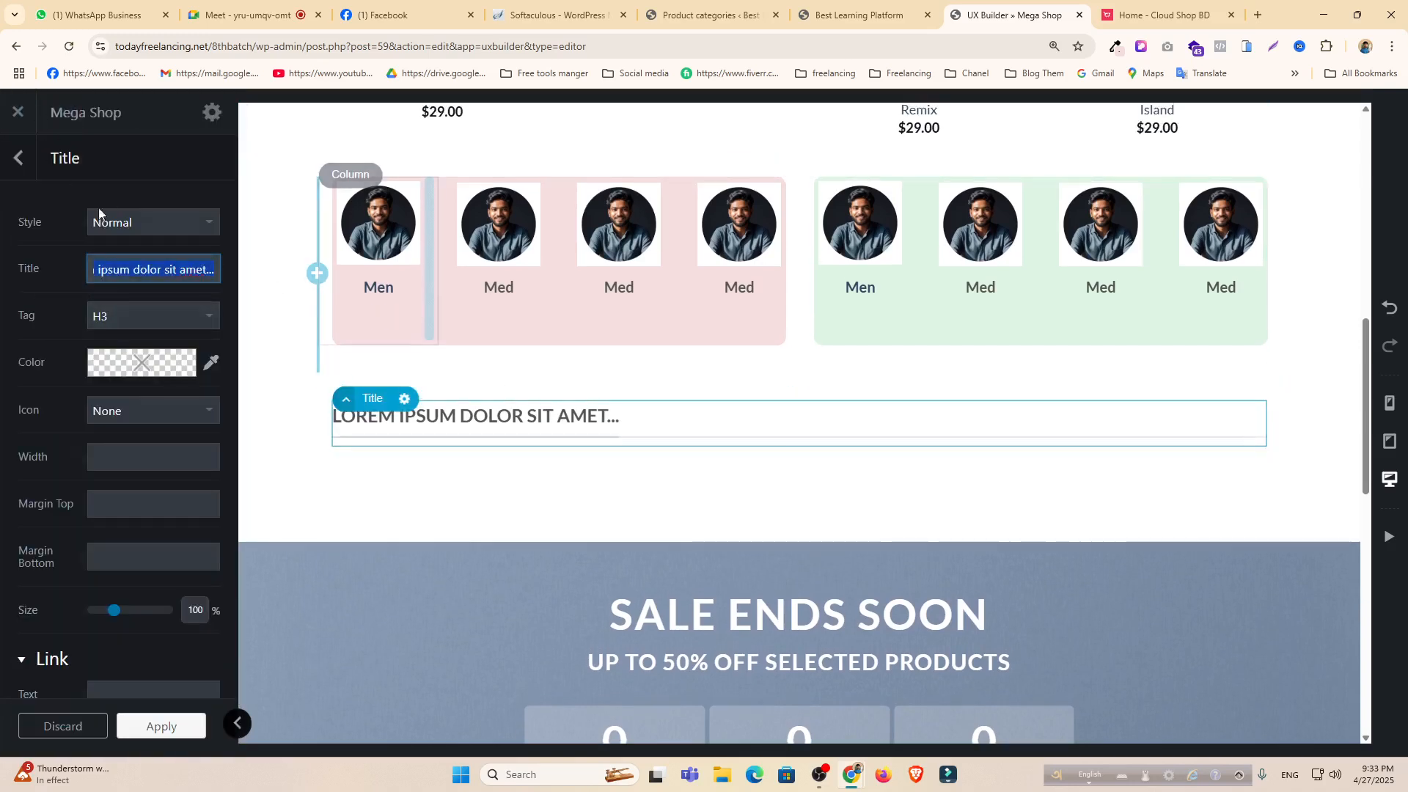
{"action": "left_click", "coordinate": [17, 158]}
Add a Products - Best Selling element below the new title and look through its product grid.
{"action": "scroll", "coordinate": [89, 380], "scroll_direction": "down", "scroll_amount": 3}
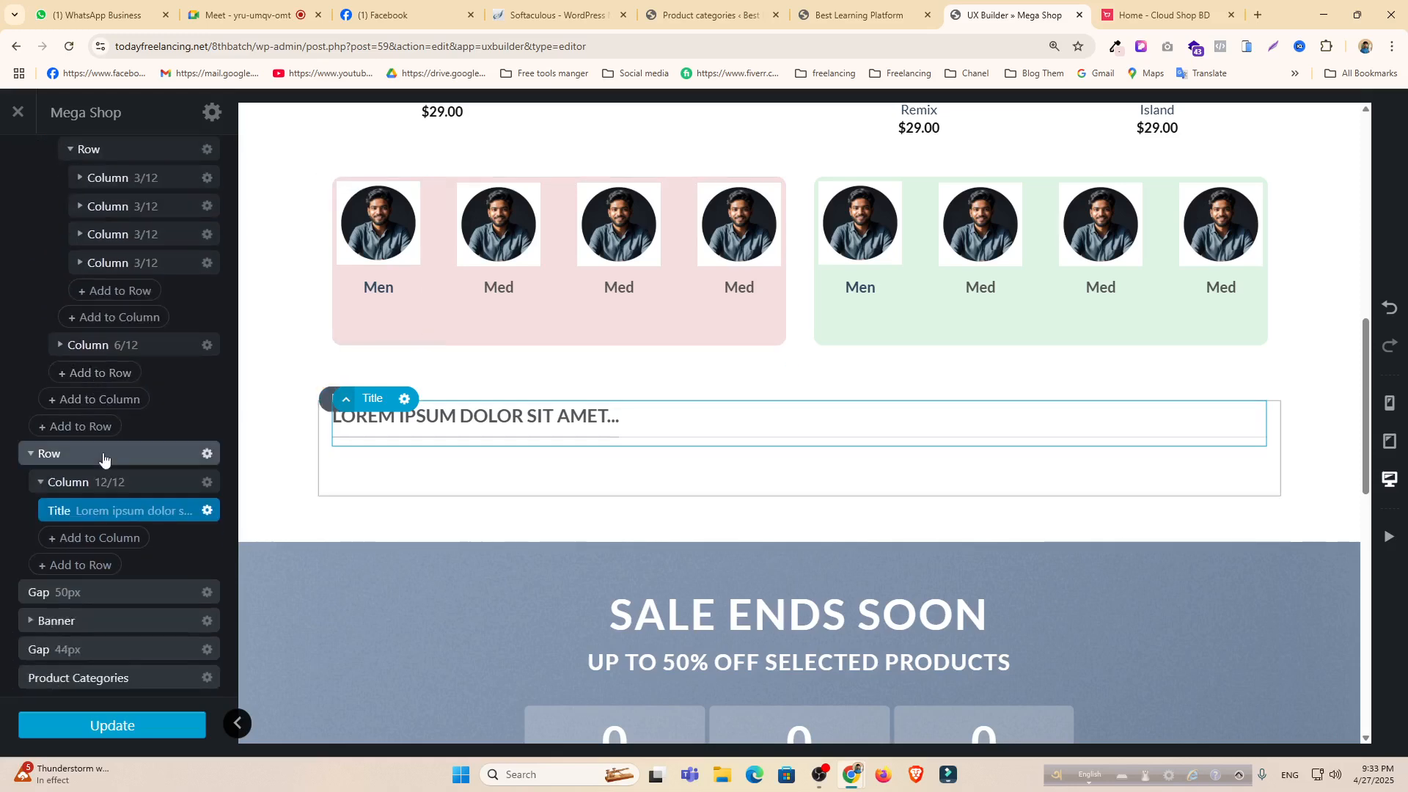
{"action": "left_click", "coordinate": [74, 538]}
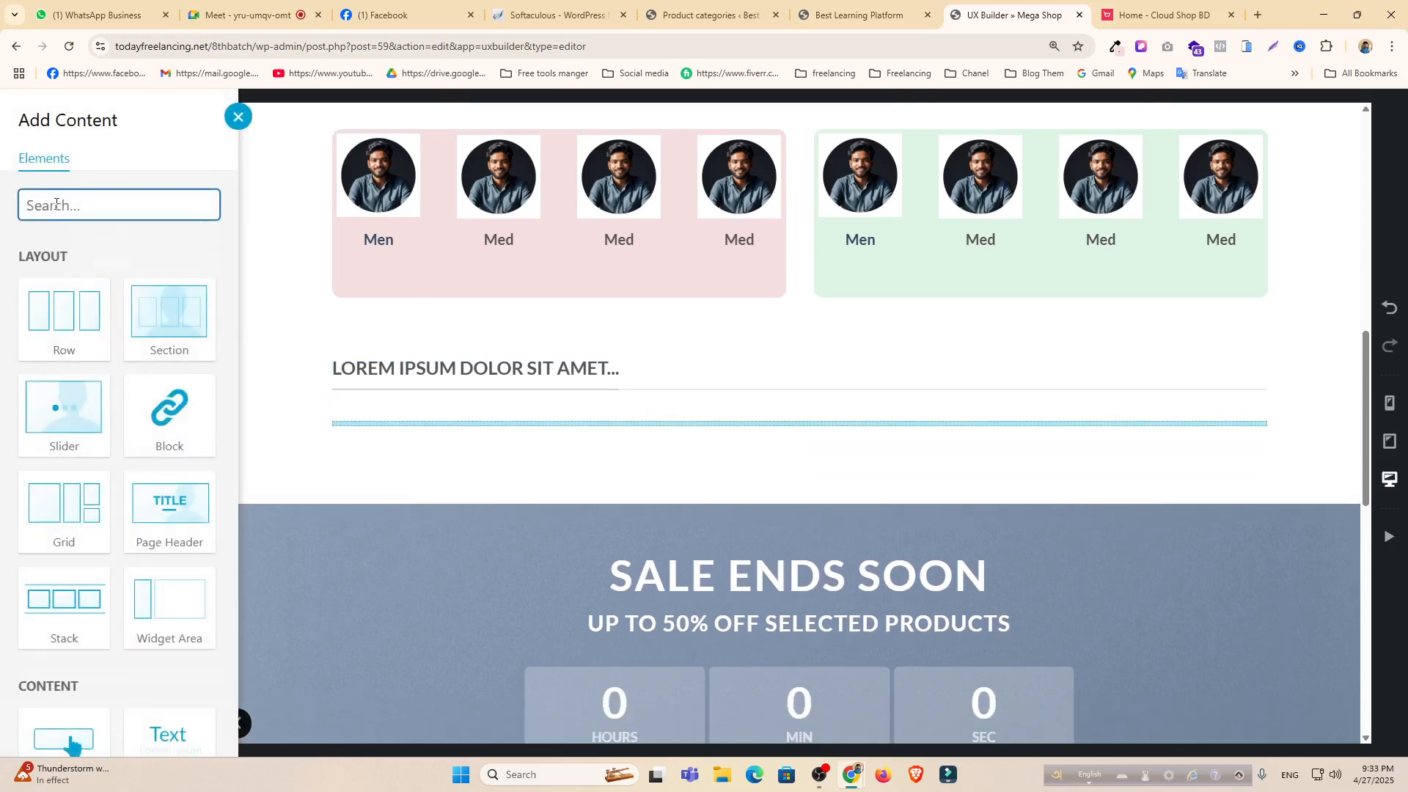
{"action": "type", "text": "product"}
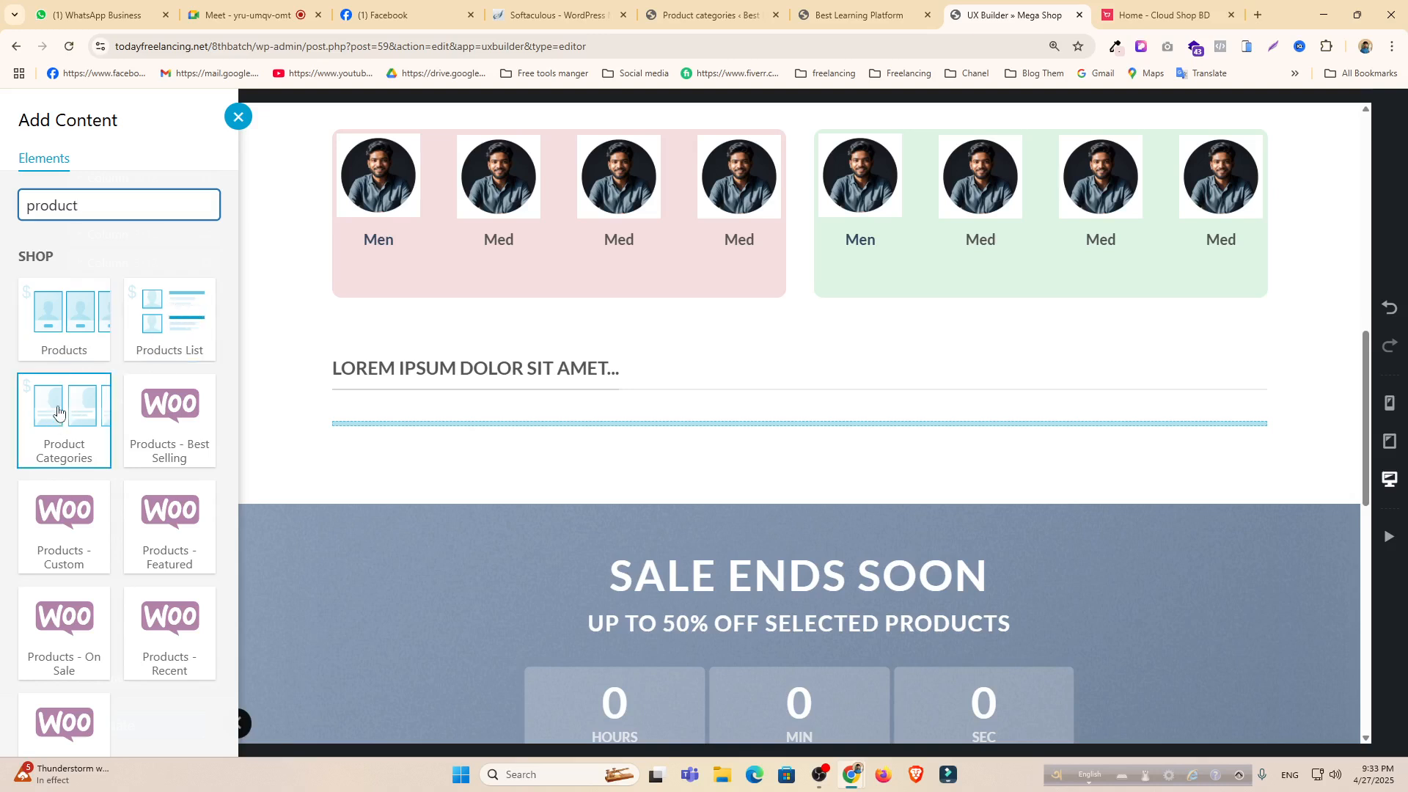
{"action": "left_click", "coordinate": [154, 415]}
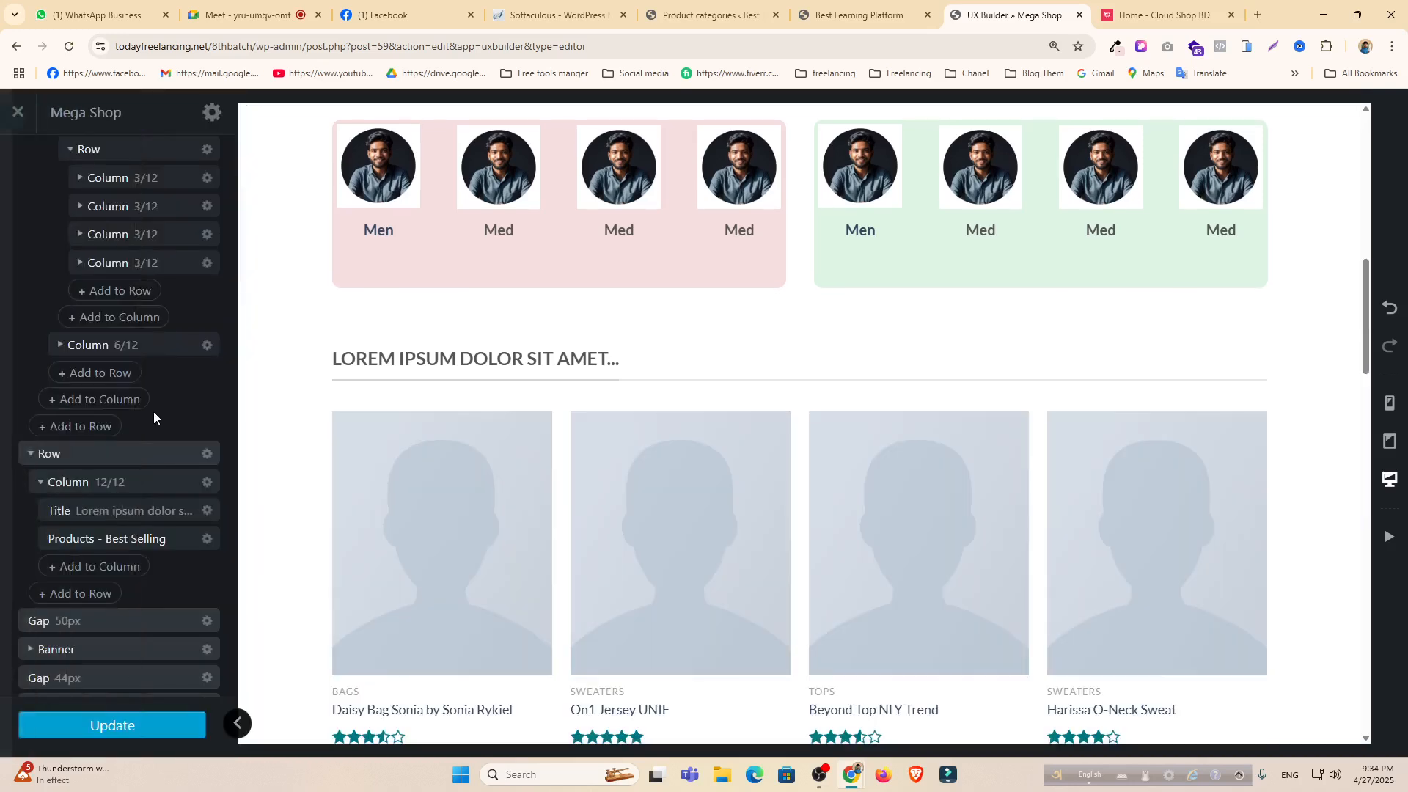
{"action": "scroll", "coordinate": [710, 537], "scroll_direction": "down", "scroll_amount": 3}
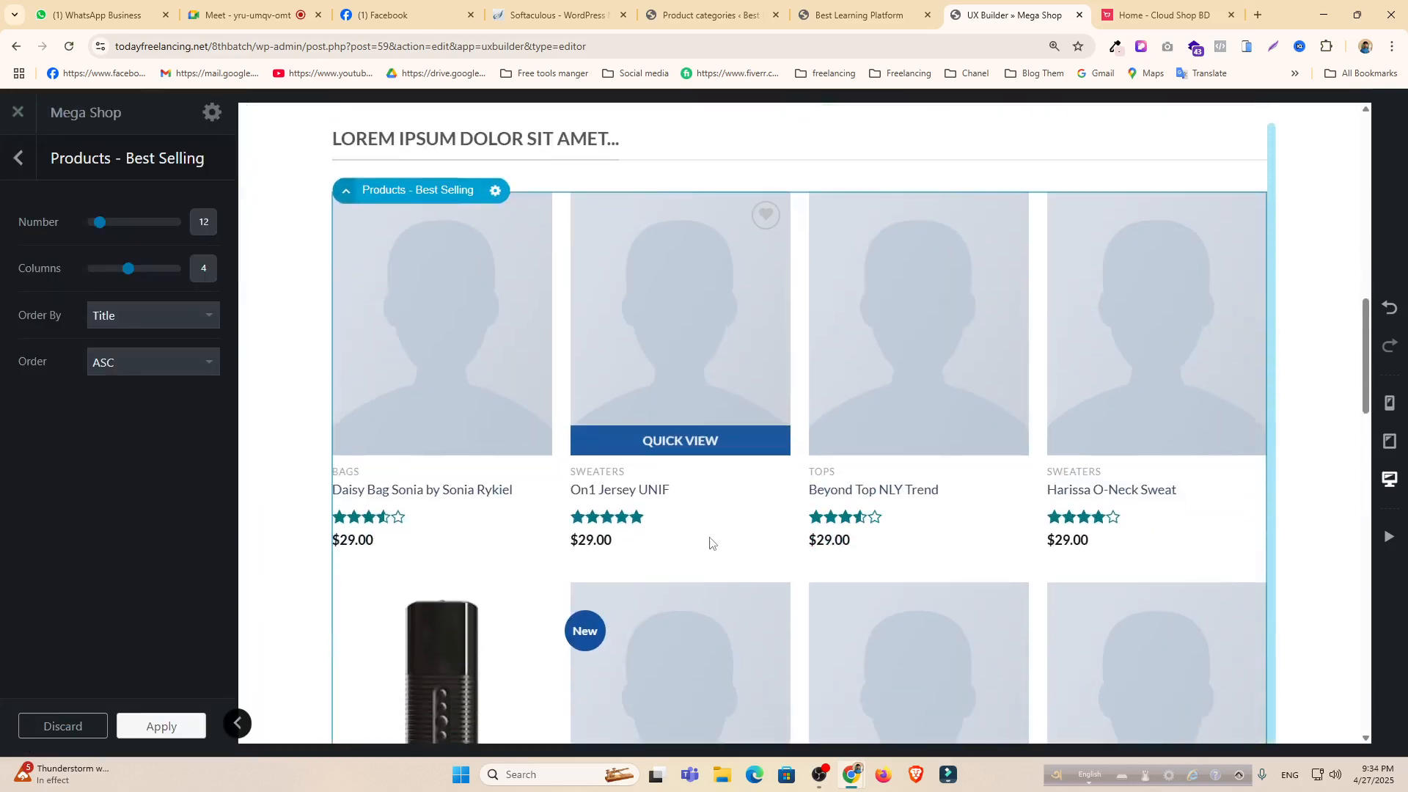
{"action": "scroll", "coordinate": [707, 542], "scroll_direction": "down", "scroll_amount": 5}
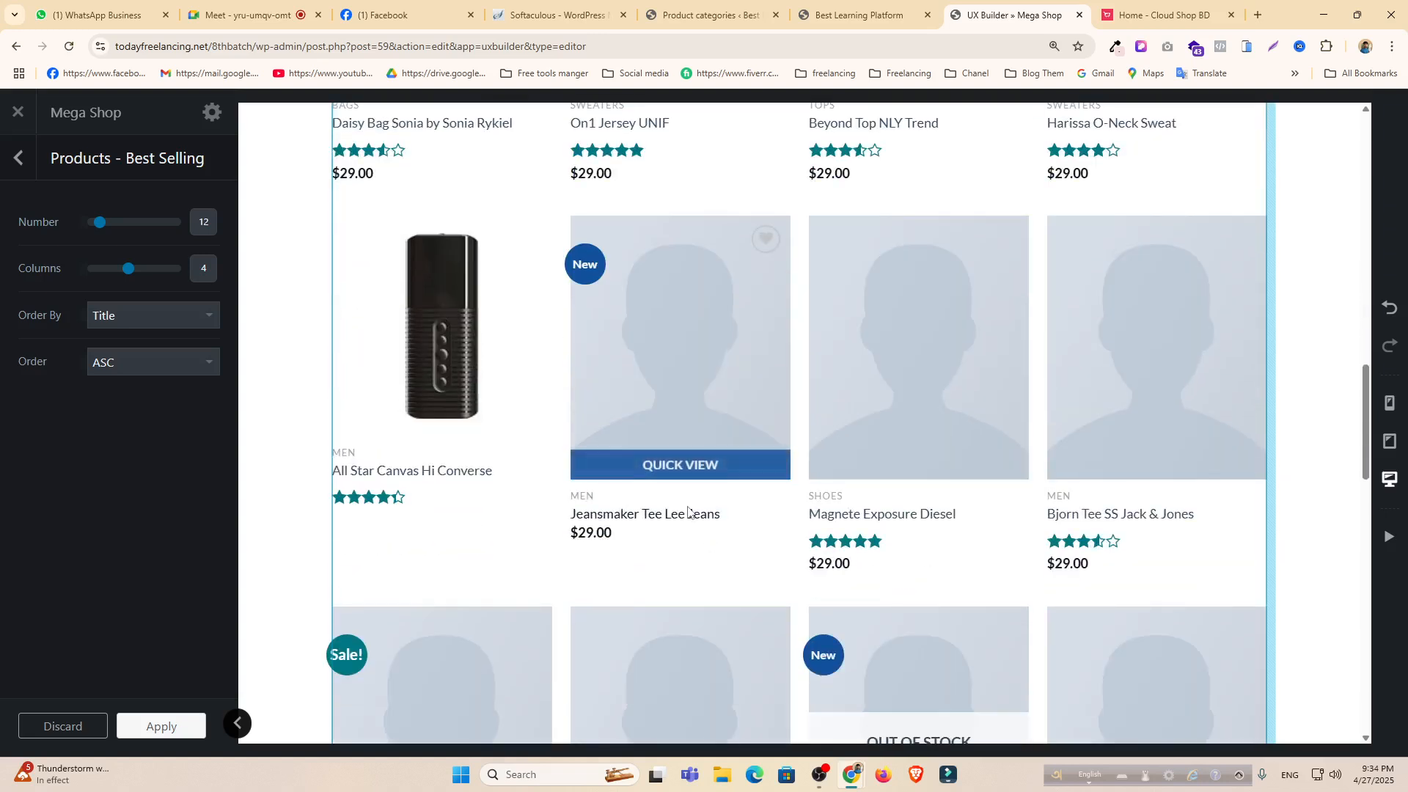
Try the DESC order for the best-selling products, set the order back to ASC, and apply the element's settings.
{"action": "scroll", "coordinate": [708, 542], "scroll_direction": "down", "scroll_amount": 3}
{"action": "left_click", "coordinate": [117, 359]}
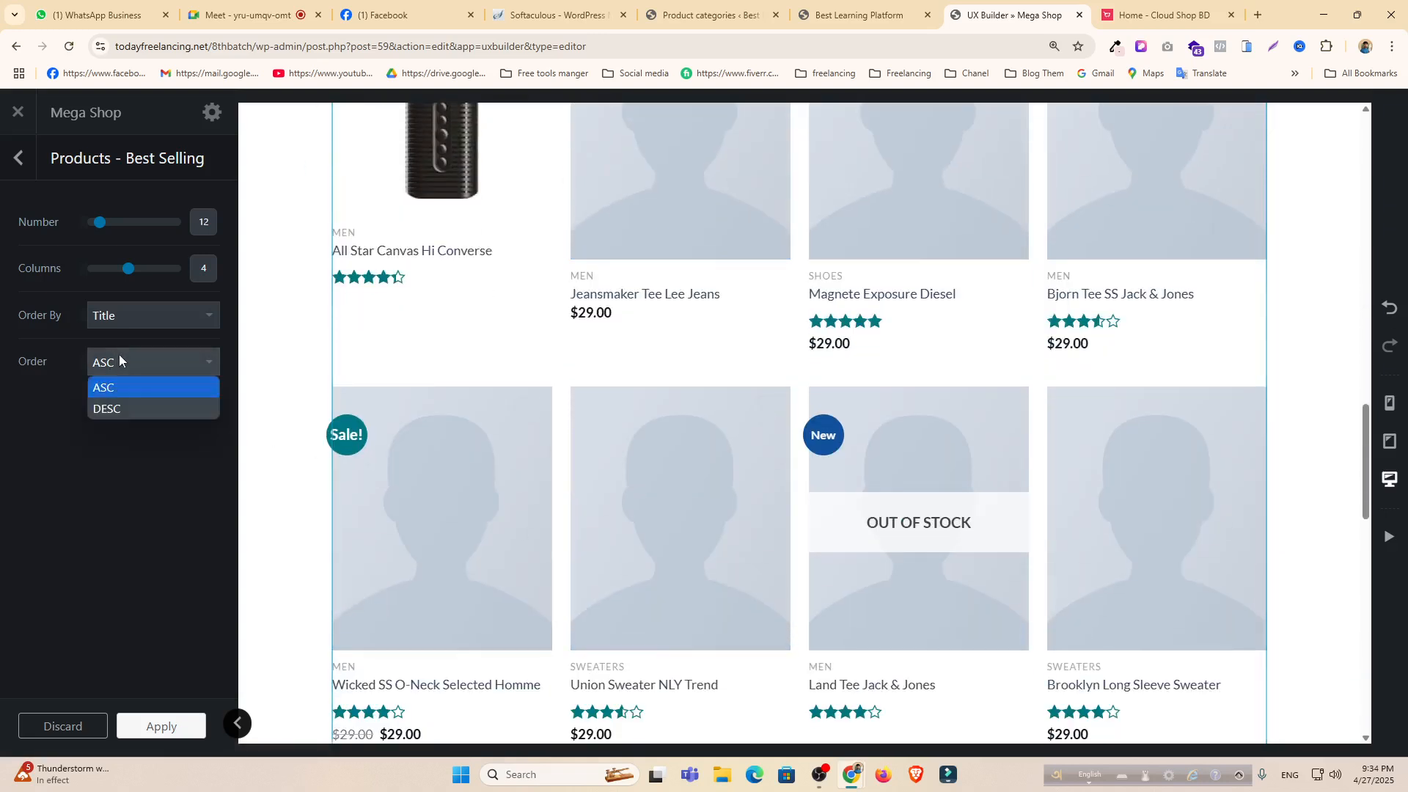
{"action": "left_click", "coordinate": [132, 402]}
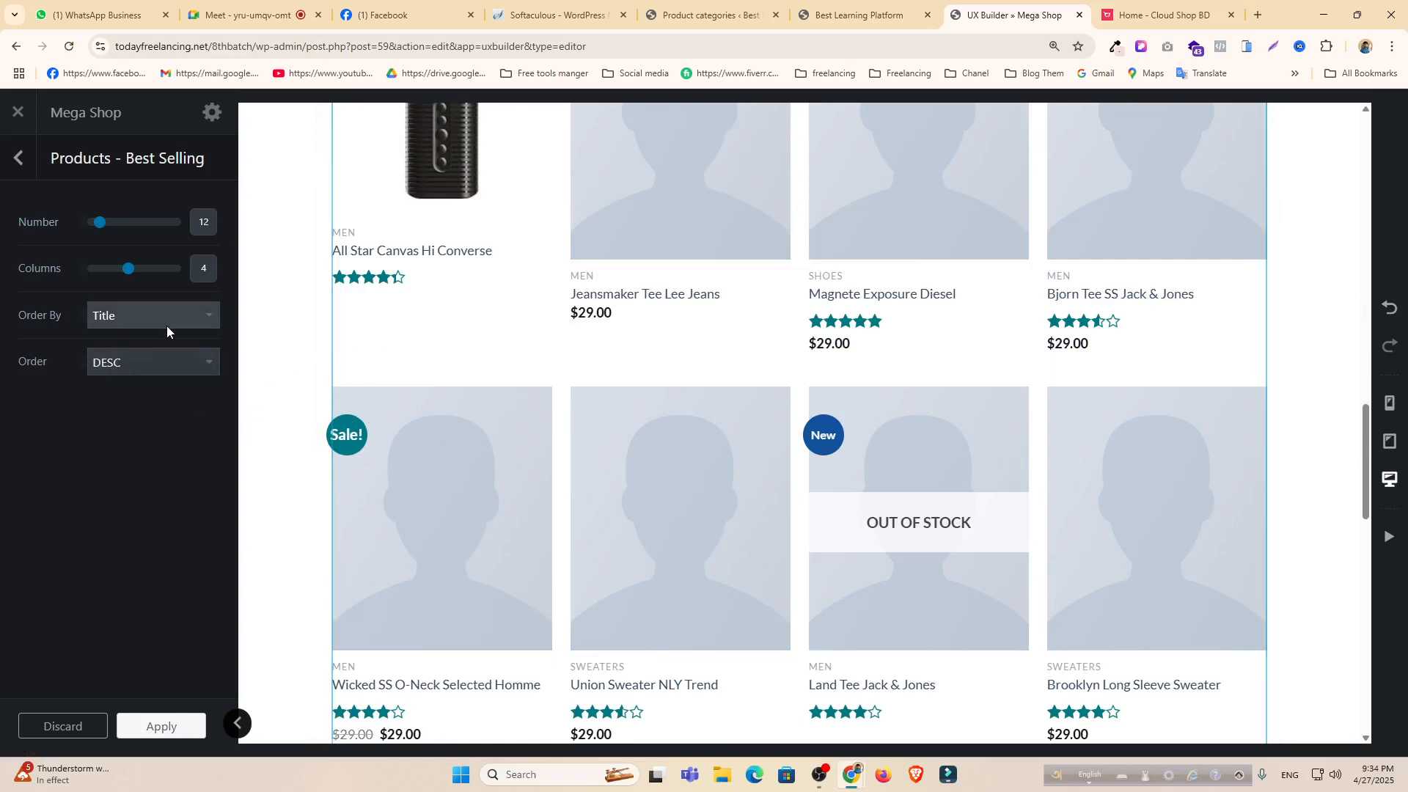
{"action": "left_click", "coordinate": [157, 364]}
{"action": "left_click", "coordinate": [107, 388]}
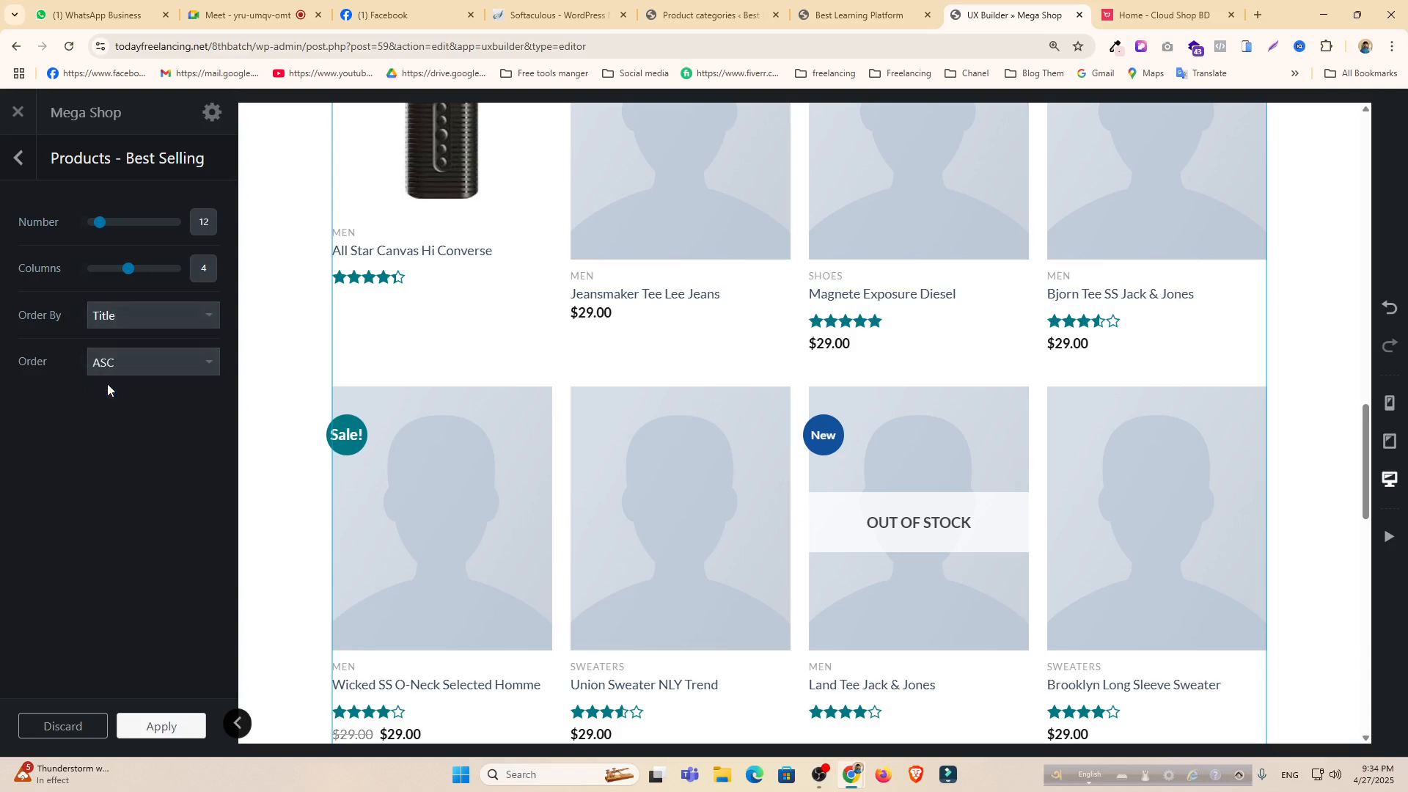
{"action": "left_click", "coordinate": [183, 725]}
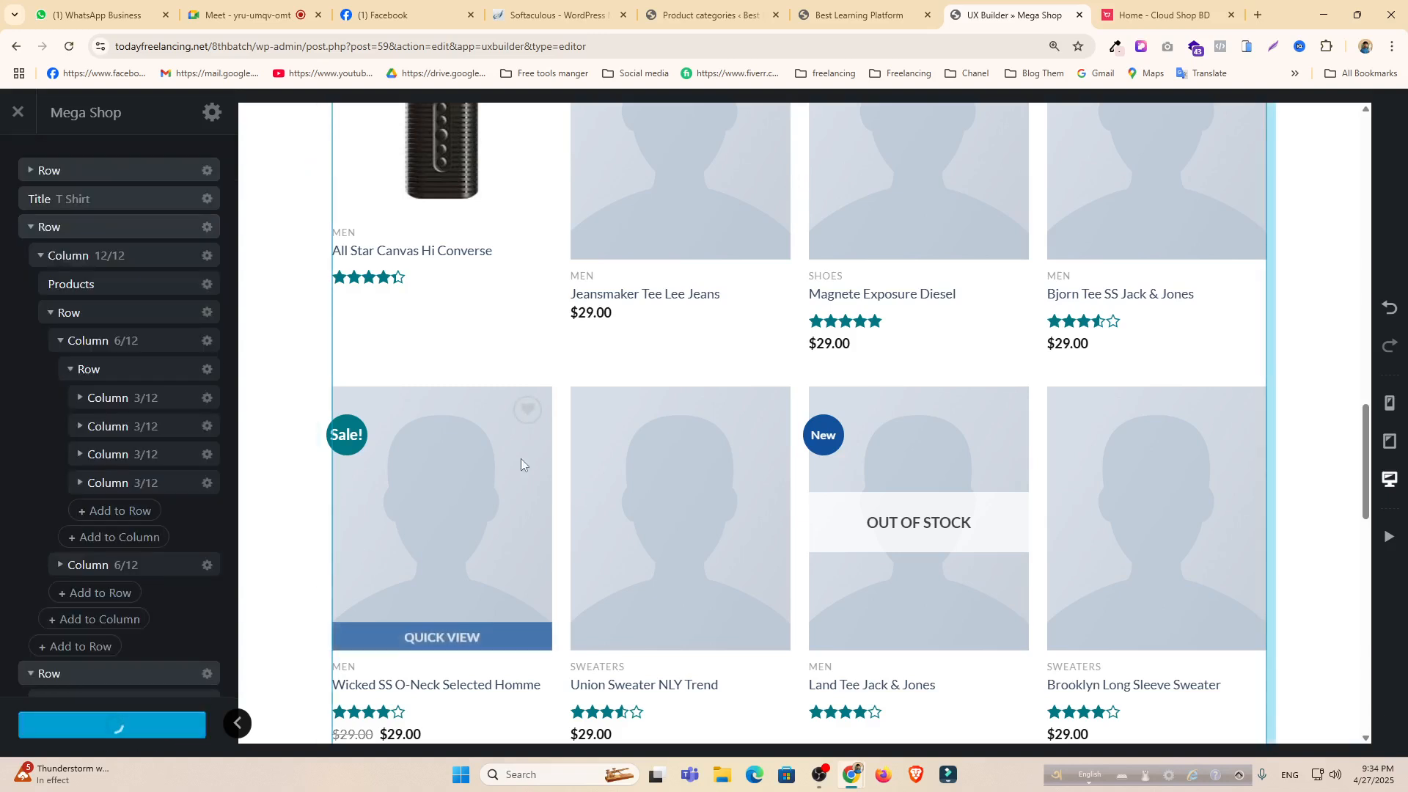
Review the category panels and the new best-selling products section on the live home page down to the Sale Ends Soon banner.
{"action": "scroll", "coordinate": [525, 459], "scroll_direction": "up", "scroll_amount": 4}
{"action": "scroll", "coordinate": [526, 459], "scroll_direction": "up", "scroll_amount": 7}
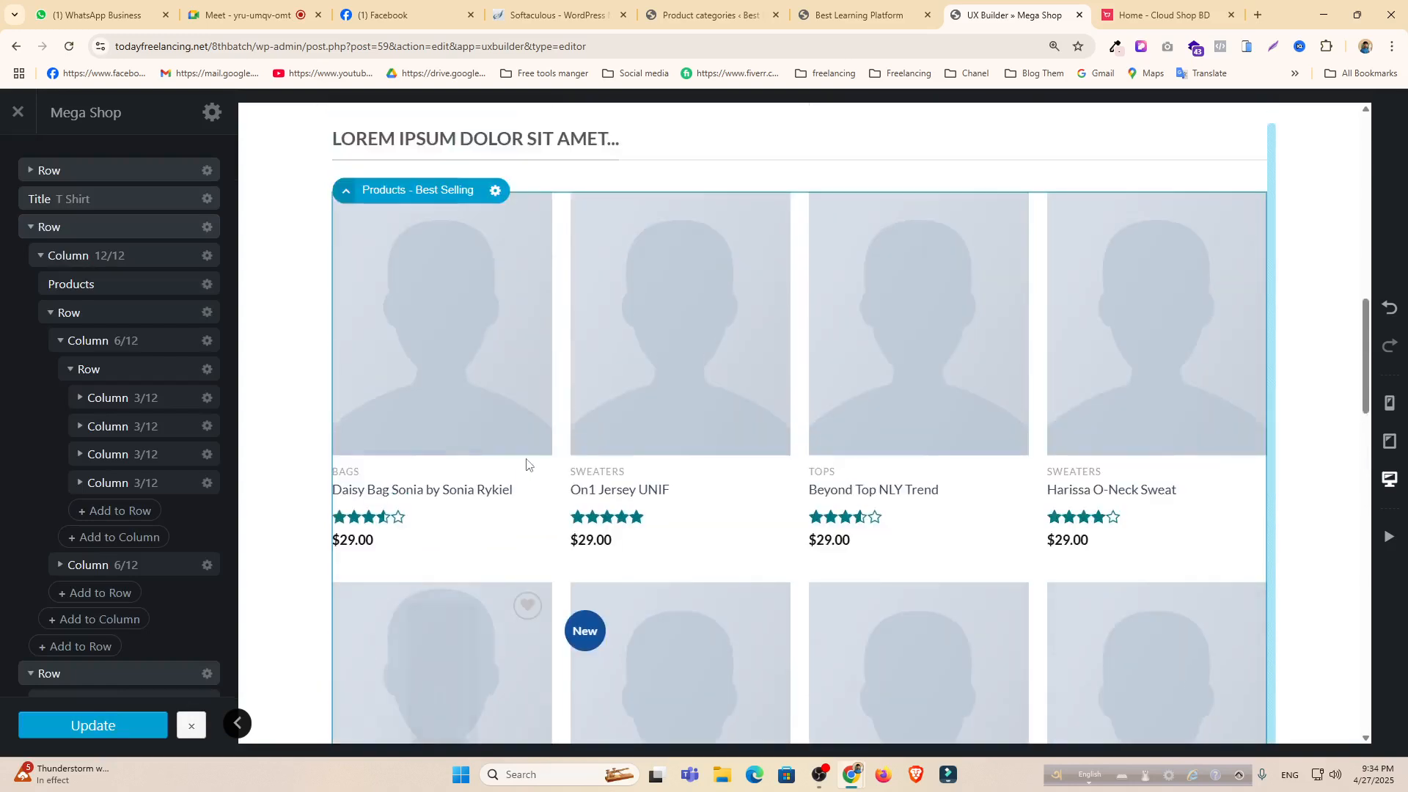
{"action": "left_click", "coordinate": [894, 7]}
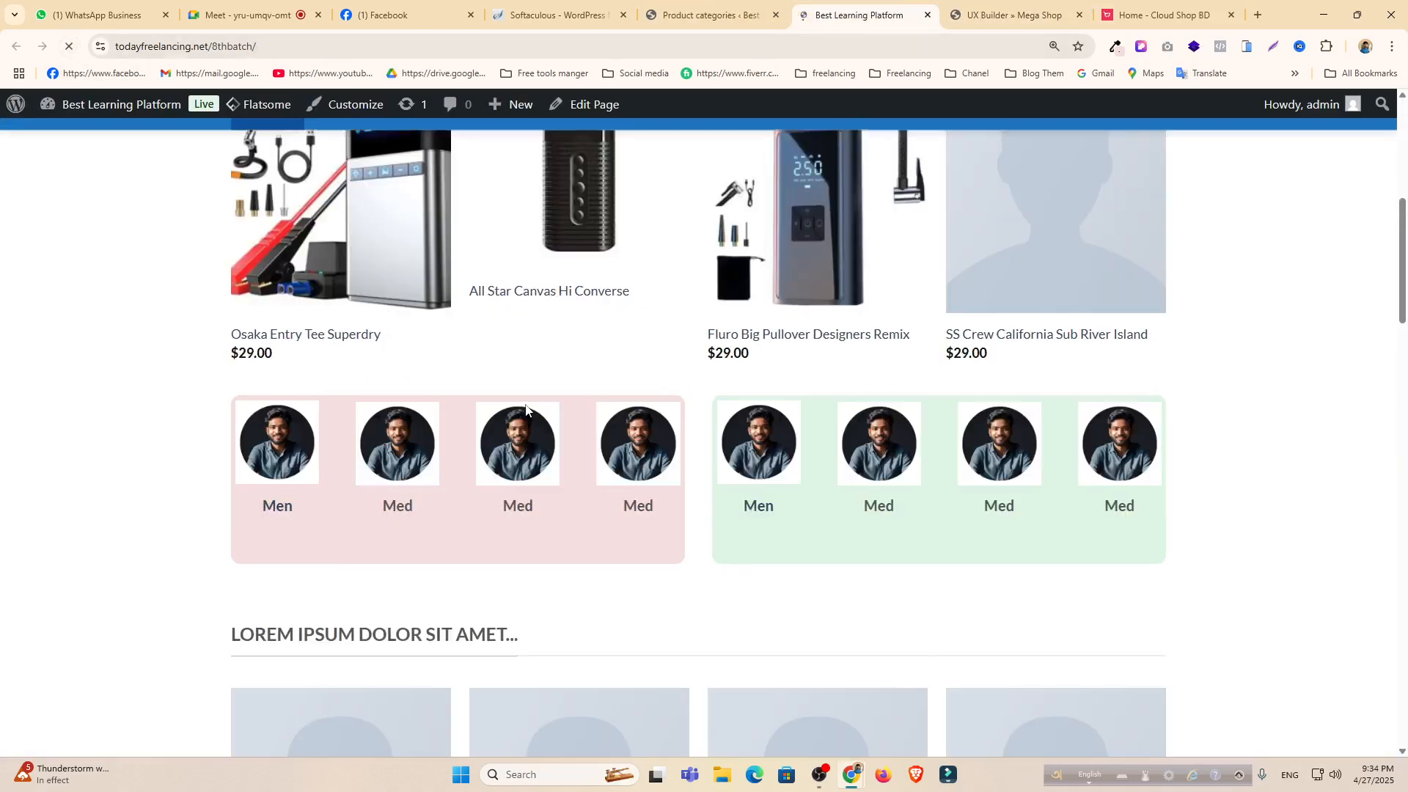
{"action": "scroll", "coordinate": [524, 411], "scroll_direction": "down", "scroll_amount": 4}
{"action": "scroll", "coordinate": [524, 411], "scroll_direction": "down", "scroll_amount": 10}
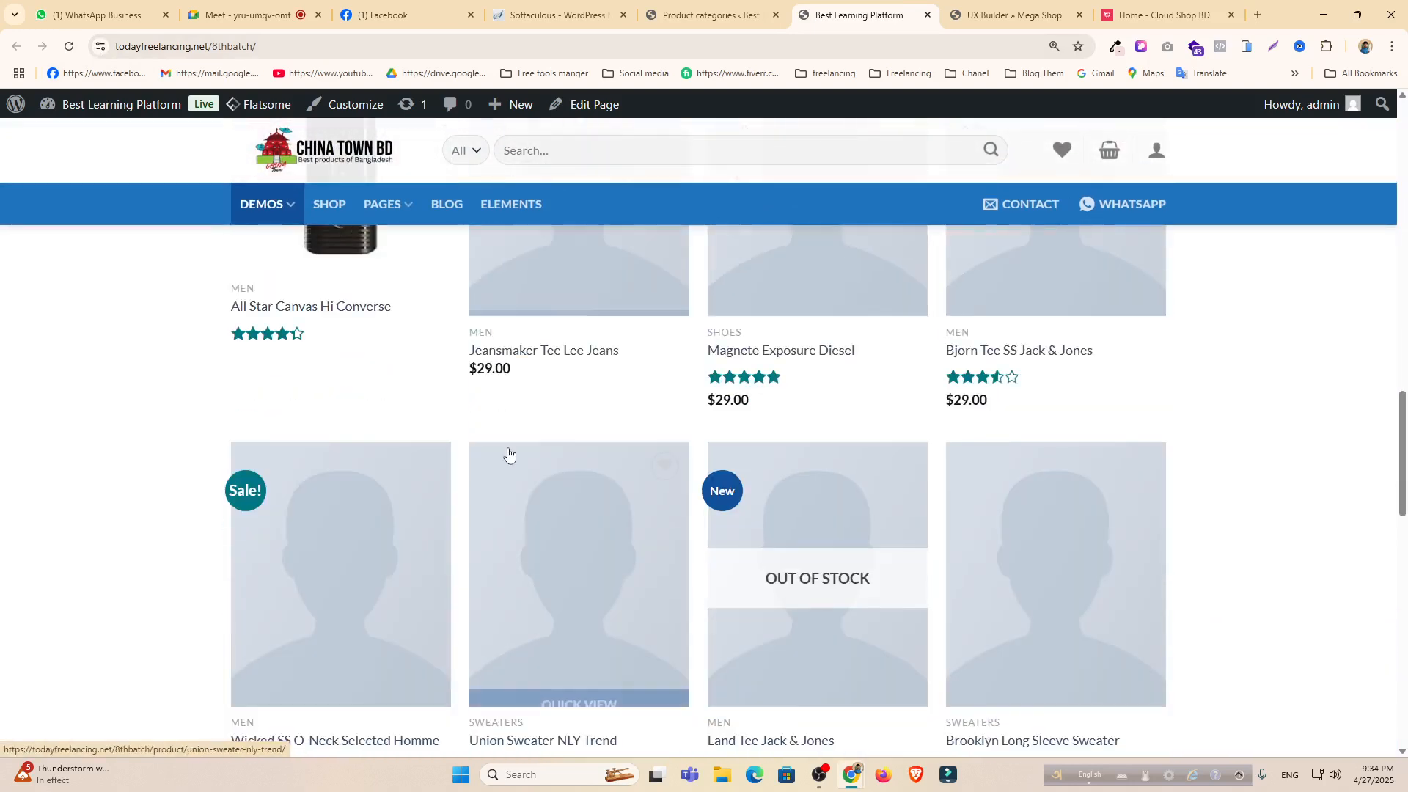
{"action": "scroll", "coordinate": [508, 452], "scroll_direction": "down", "scroll_amount": 9}
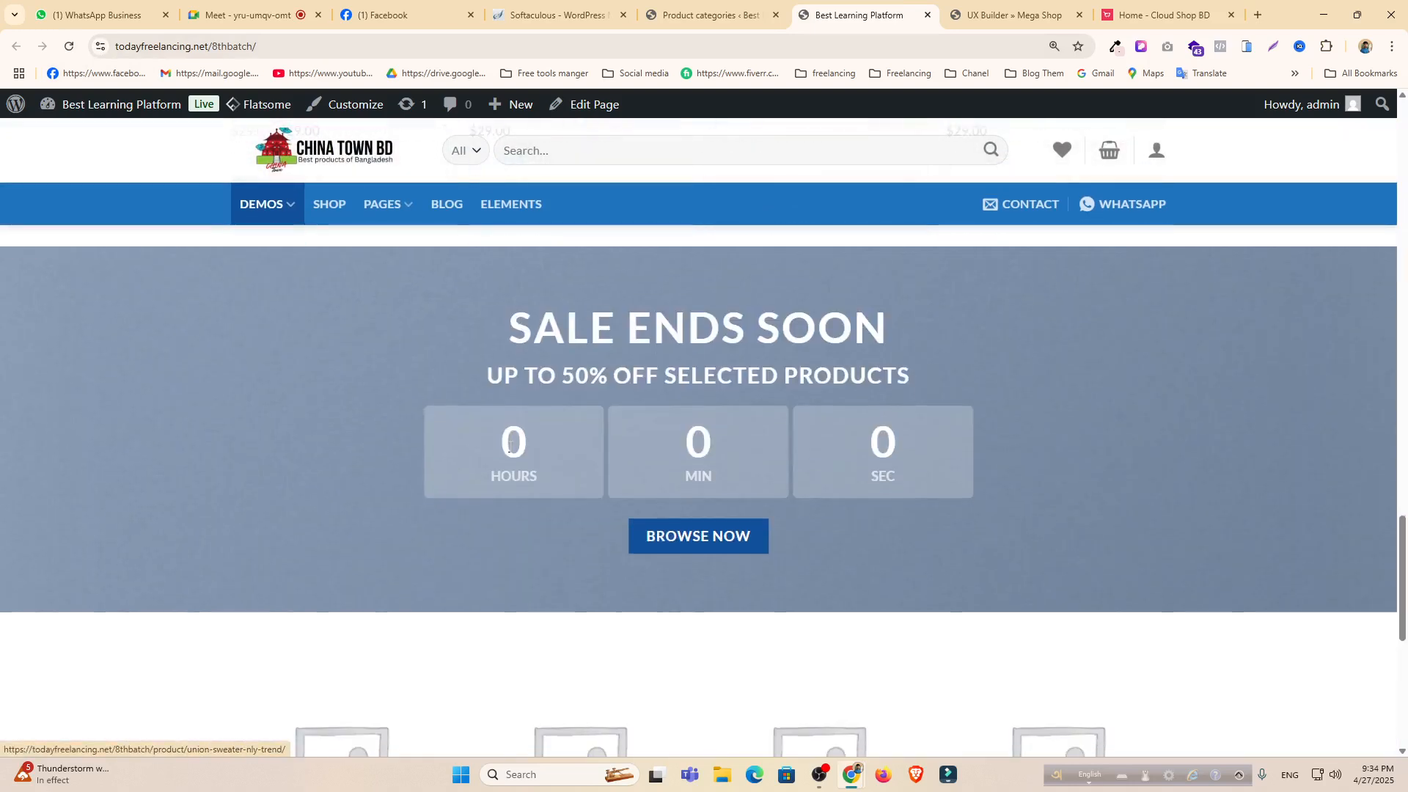
{"action": "scroll", "coordinate": [522, 411], "scroll_direction": "up", "scroll_amount": 4}
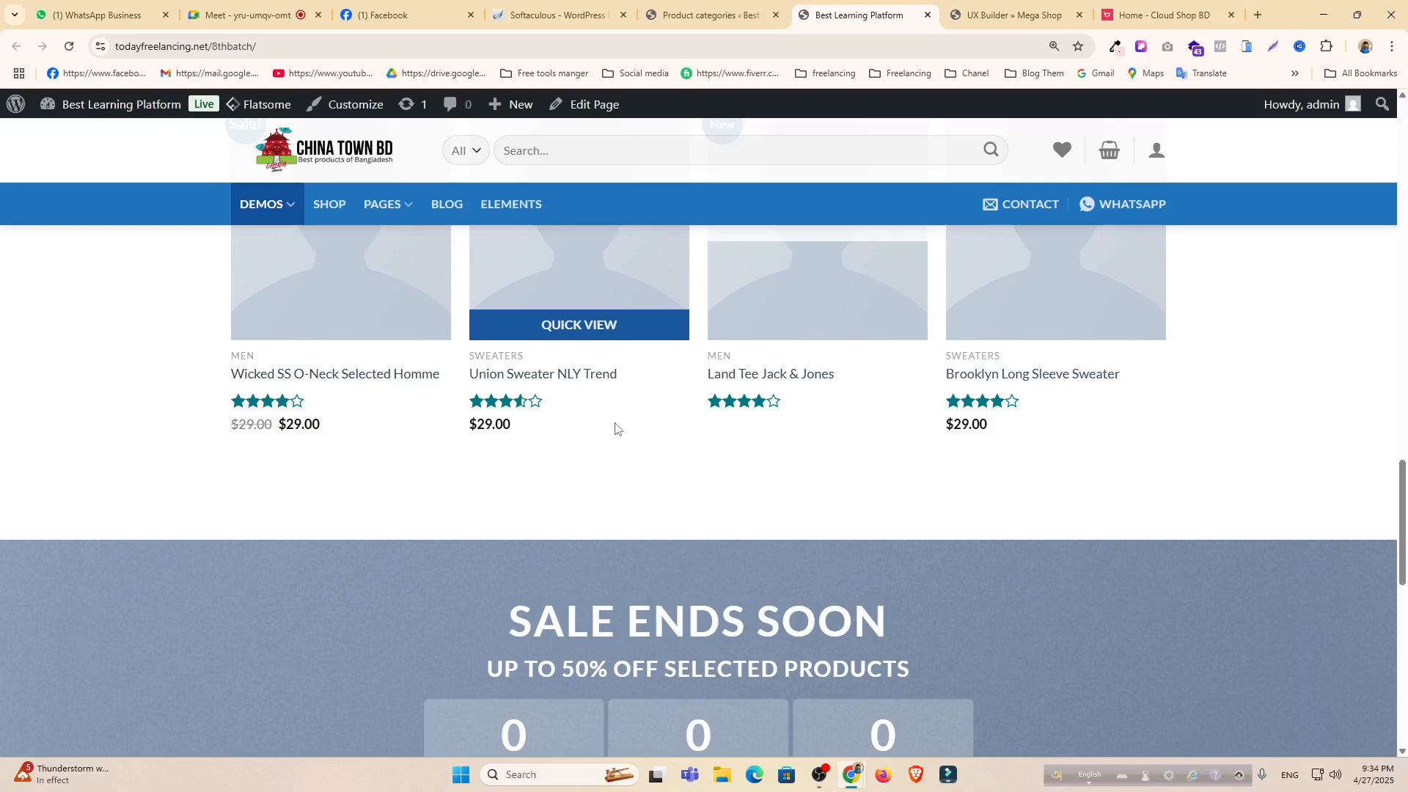
Open the WooCommerce Product Catalog settings in the Flatsome theme options from the site's admin area.
{"action": "left_click", "coordinate": [682, 5]}
{"action": "mouse_move", "coordinate": [257, 104]}
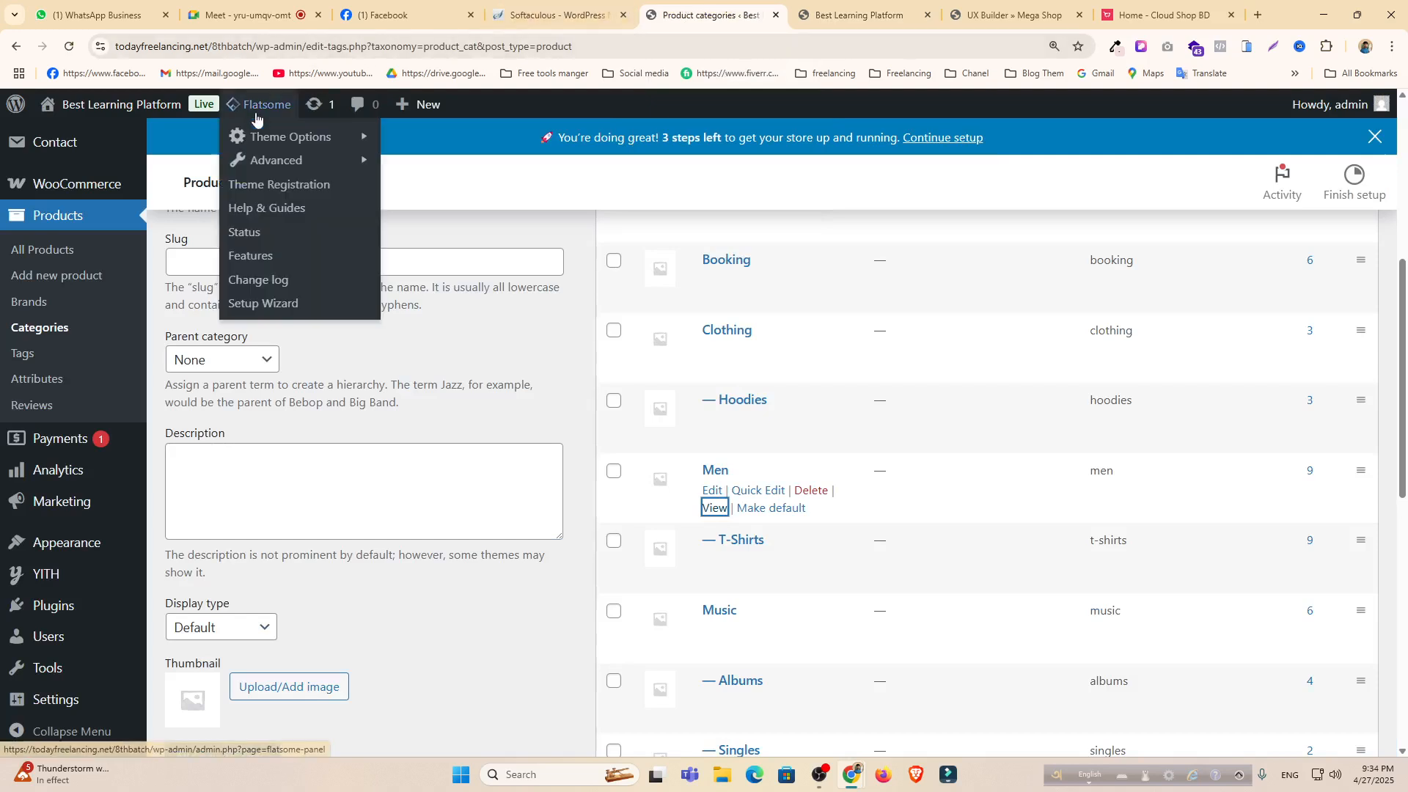
{"action": "mouse_move", "coordinate": [264, 144]}
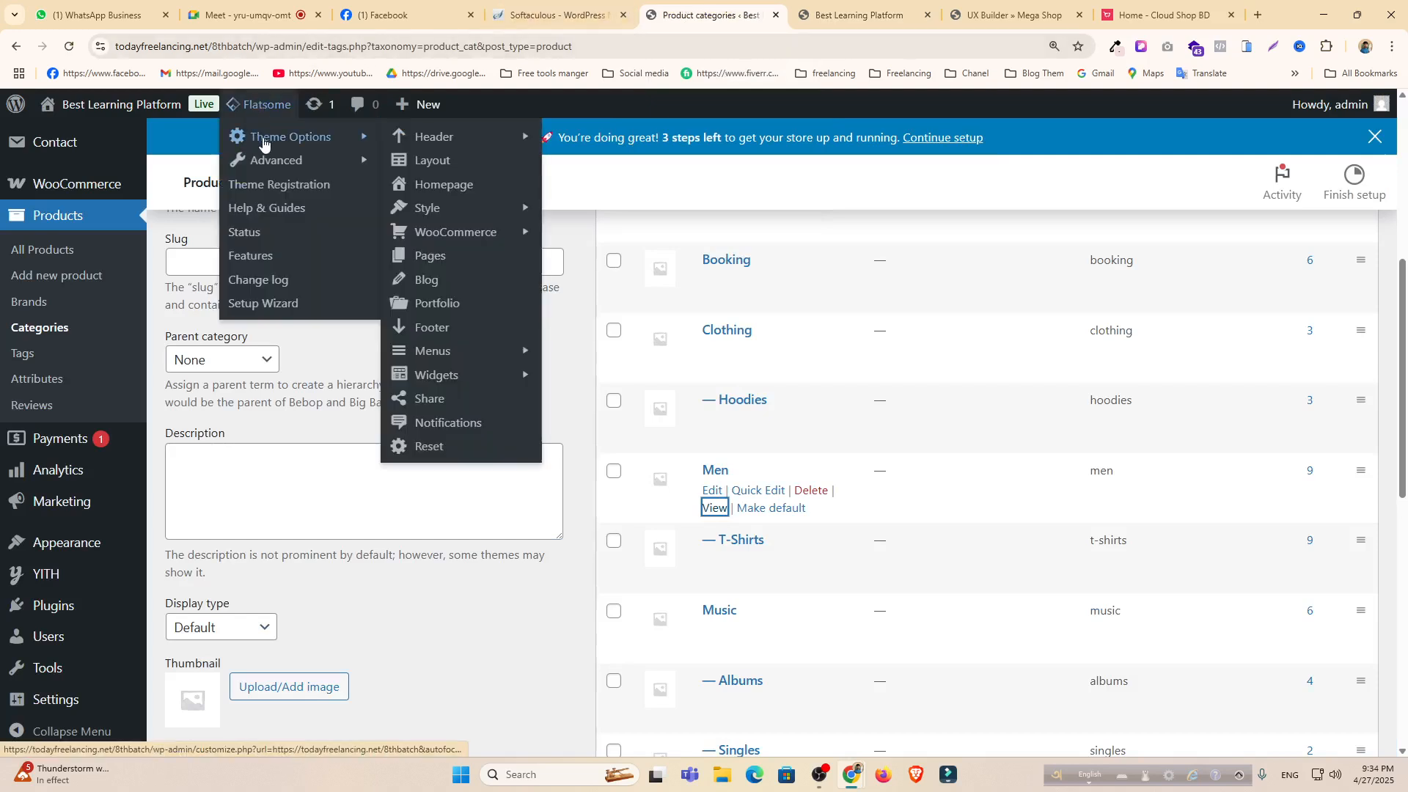
{"action": "left_click", "coordinate": [459, 230]}
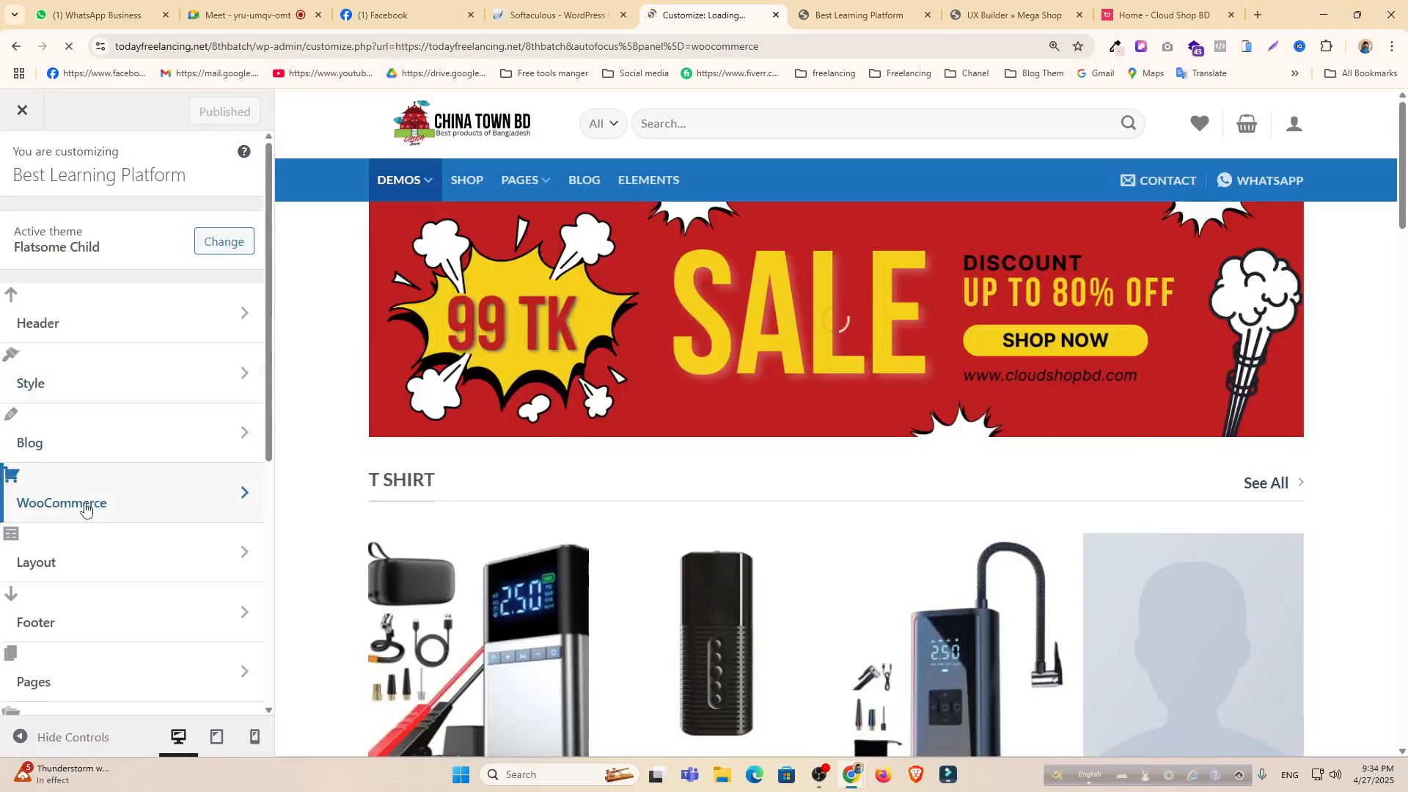
{"action": "left_click", "coordinate": [85, 503]}
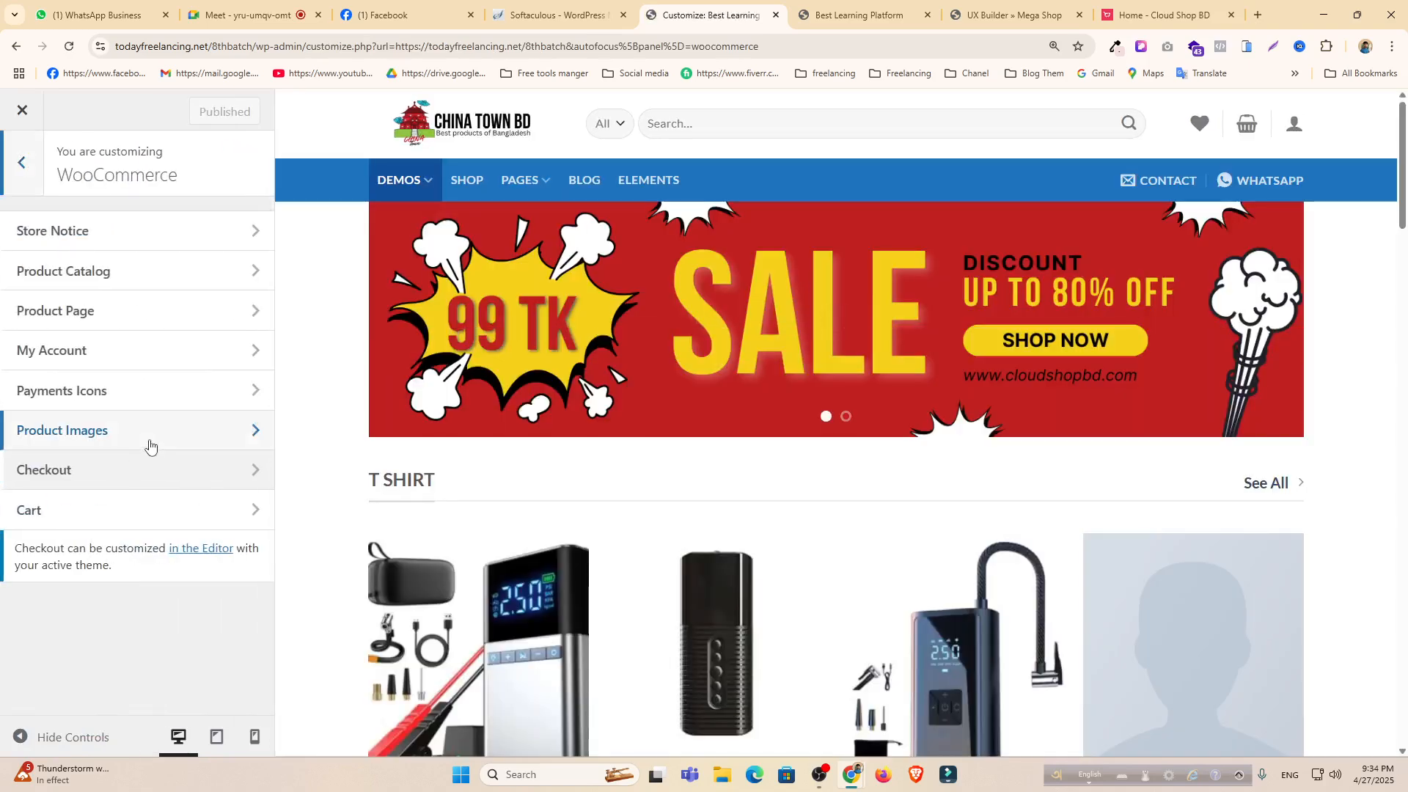
{"action": "scroll", "coordinate": [623, 514], "scroll_direction": "down", "scroll_amount": 6}
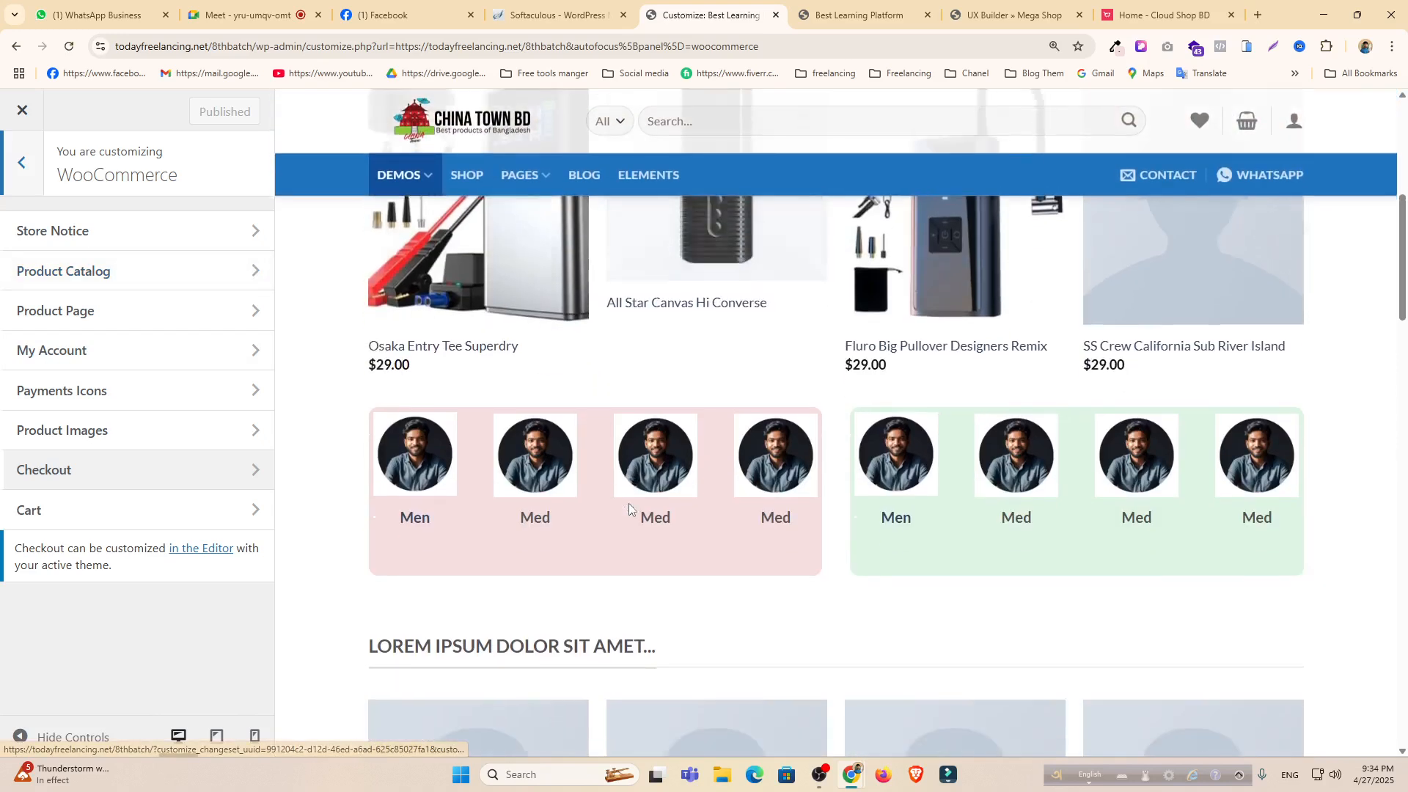
{"action": "scroll", "coordinate": [627, 503], "scroll_direction": "down", "scroll_amount": 2}
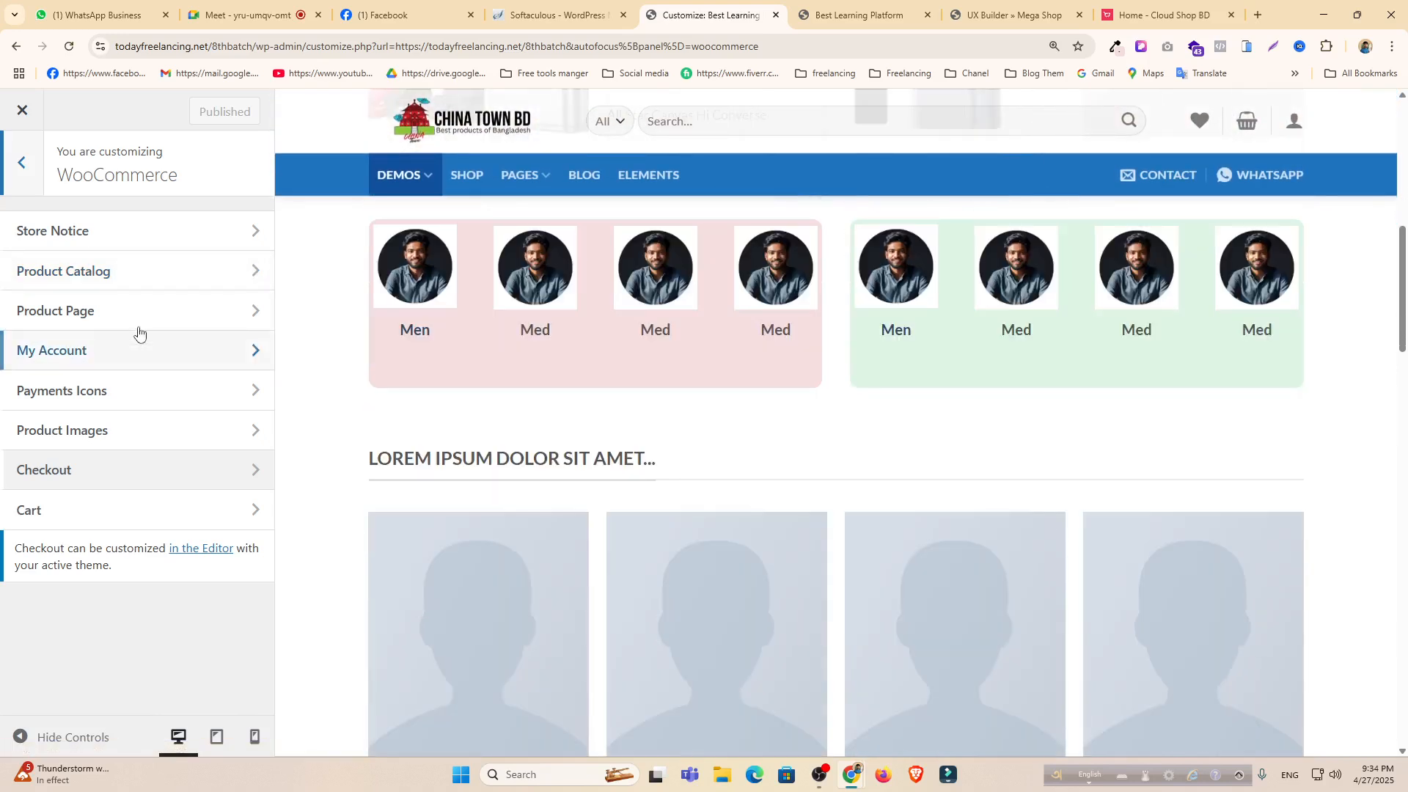
{"action": "left_click", "coordinate": [142, 269]}
Try the Category Box Style with the label below the image, and return to the style with the label overlaid.
{"action": "scroll", "coordinate": [119, 493], "scroll_direction": "down", "scroll_amount": 6}
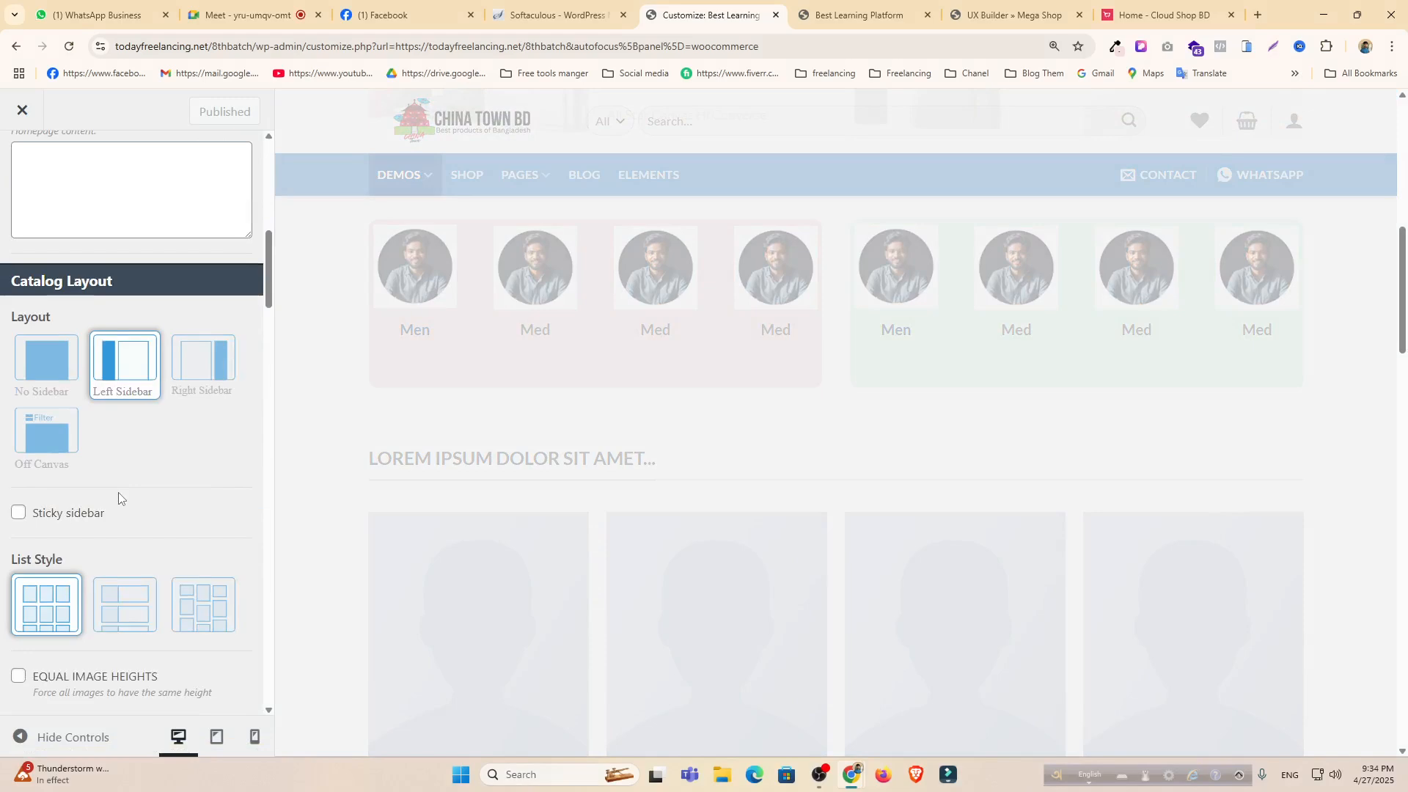
{"action": "scroll", "coordinate": [118, 498], "scroll_direction": "down", "scroll_amount": 4}
{"action": "scroll", "coordinate": [119, 498], "scroll_direction": "down", "scroll_amount": 8}
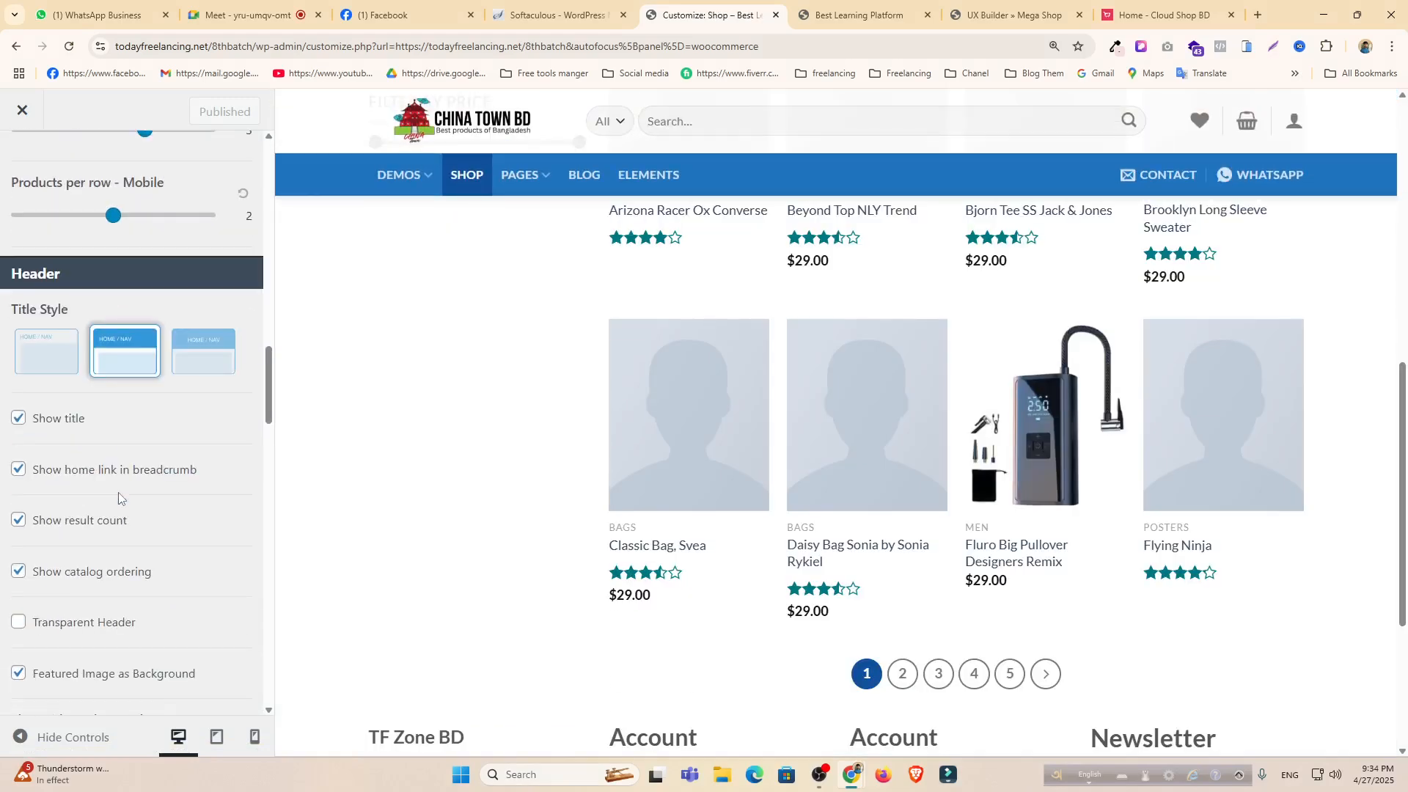
{"action": "scroll", "coordinate": [138, 440], "scroll_direction": "down", "scroll_amount": 10}
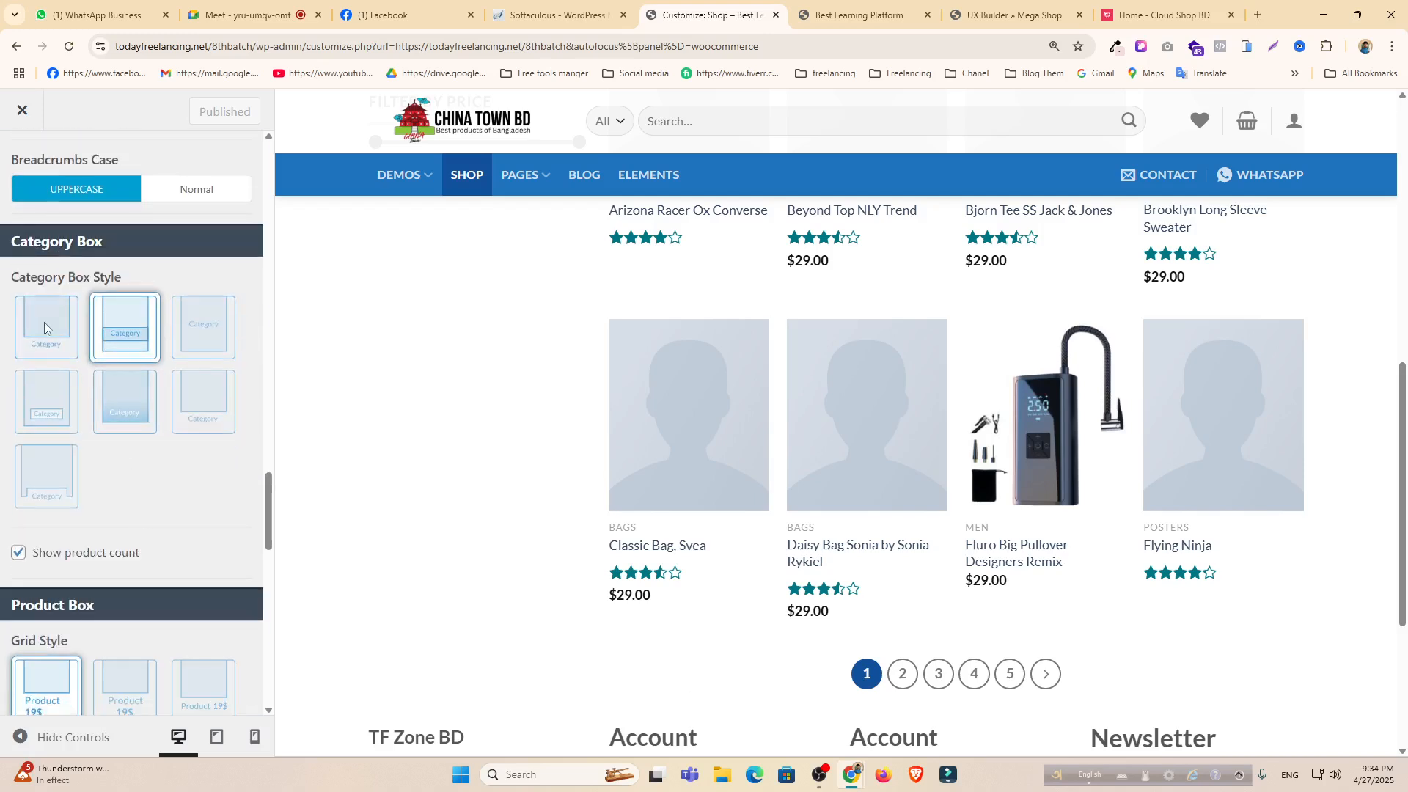
{"action": "left_click", "coordinate": [41, 320]}
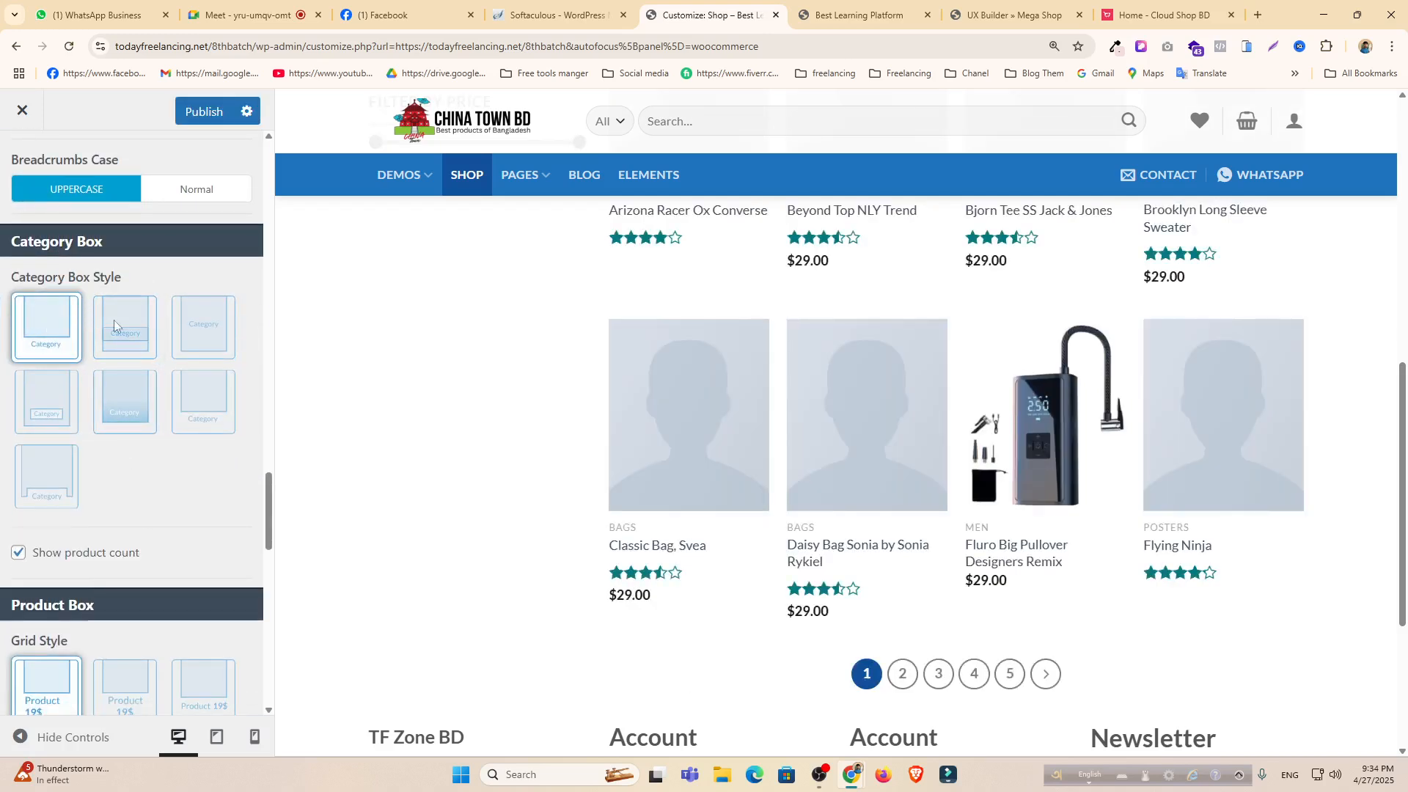
{"action": "left_click", "coordinate": [125, 330]}
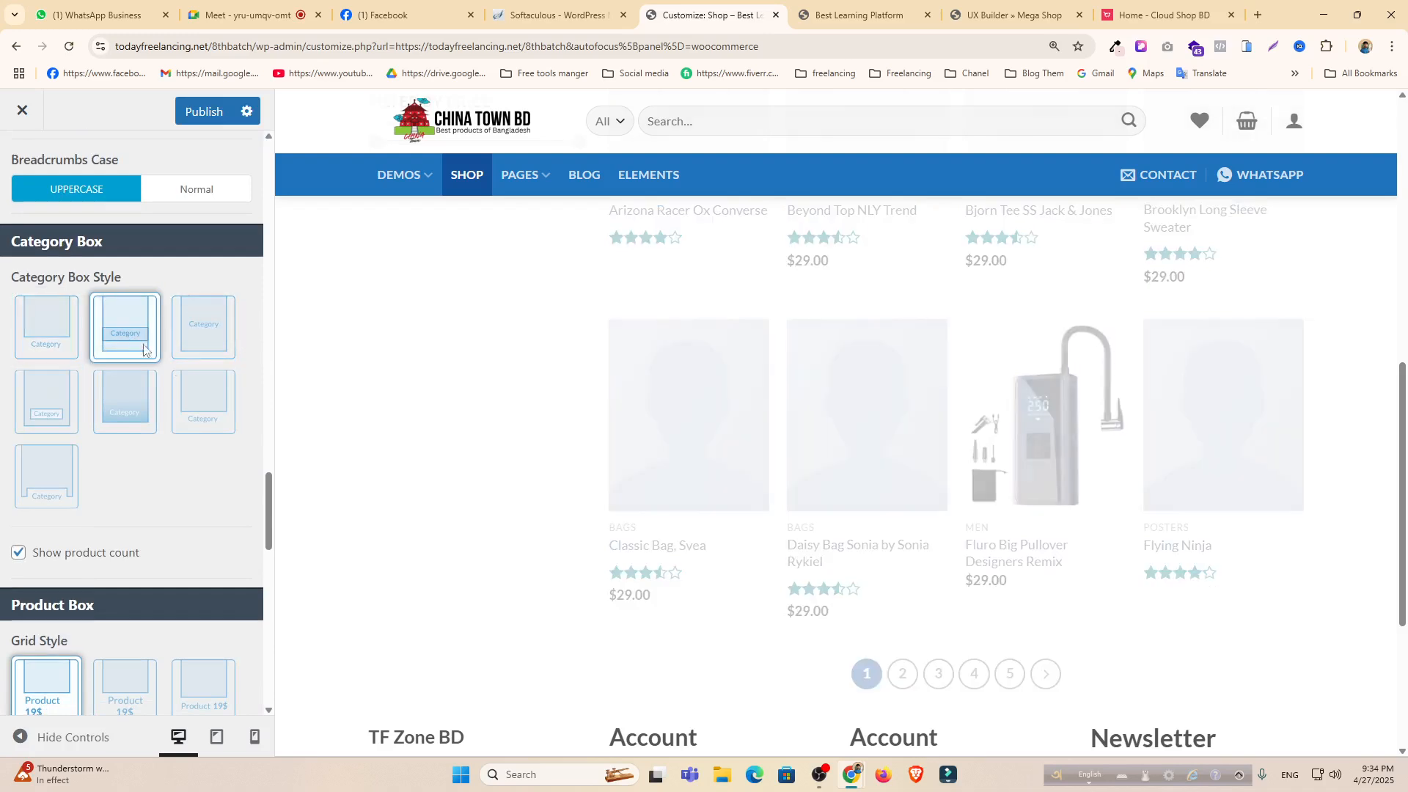
Try the centered and the price-beside-title grid styles for the Product Box, and return to the left-aligned style.
{"action": "scroll", "coordinate": [192, 381], "scroll_direction": "down", "scroll_amount": 3}
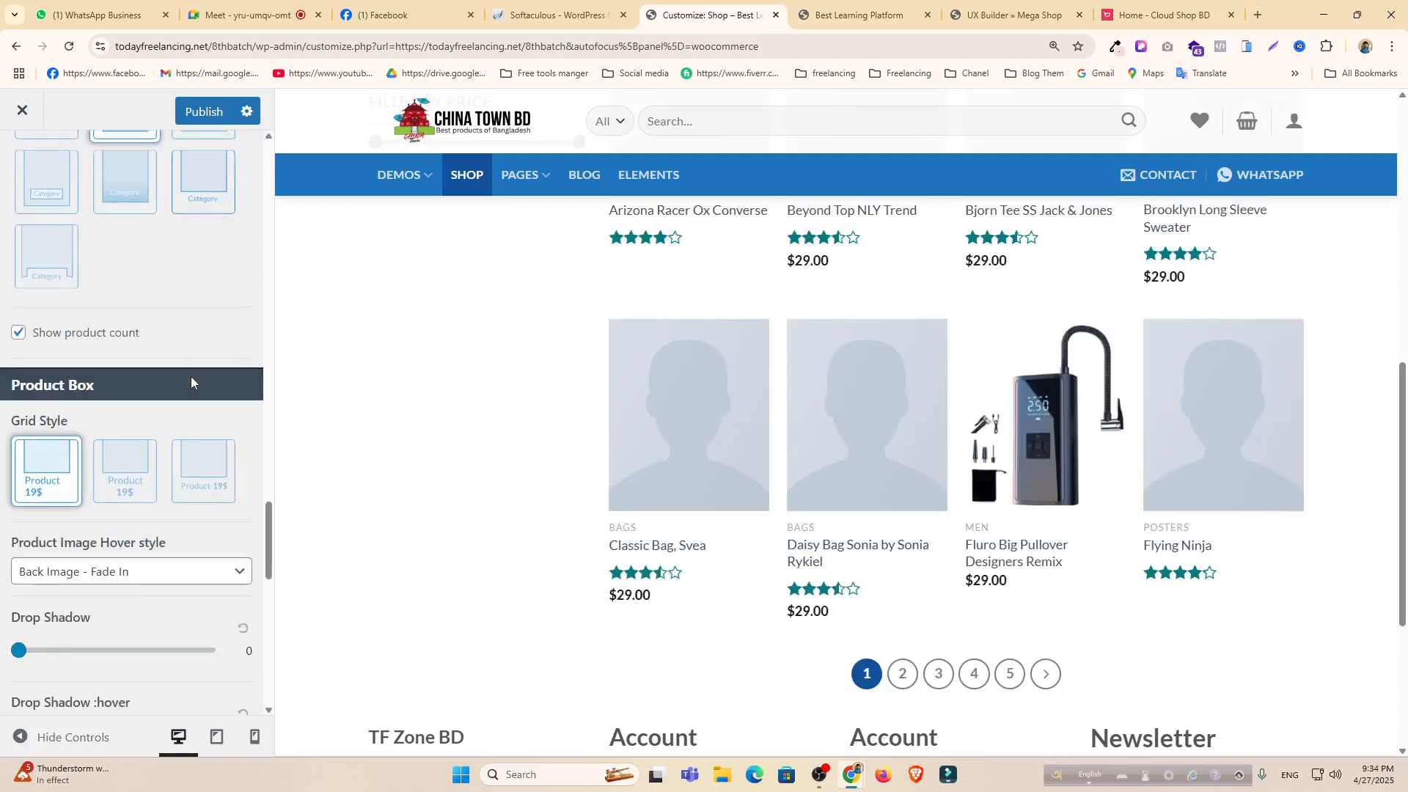
{"action": "left_click", "coordinate": [126, 478]}
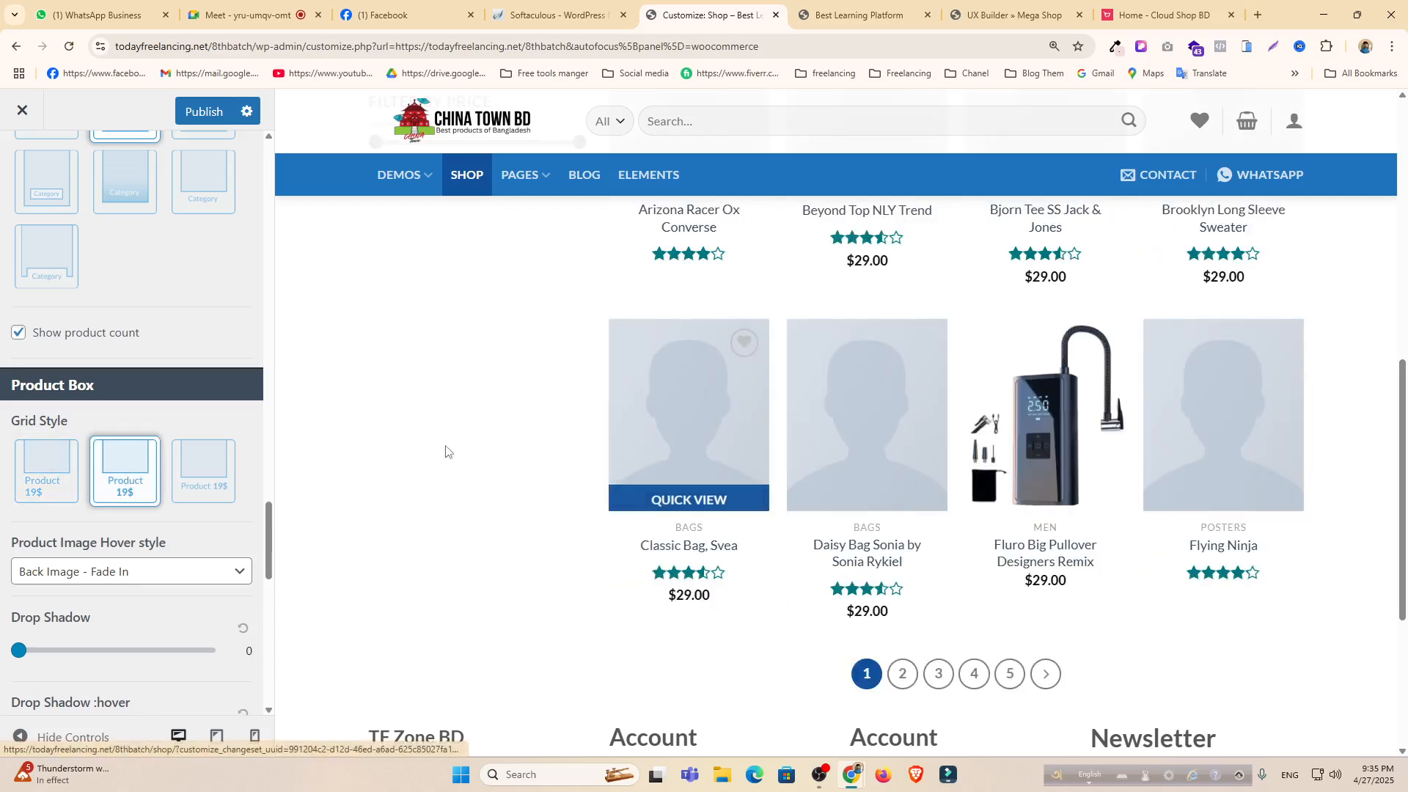
{"action": "left_click", "coordinate": [213, 461]}
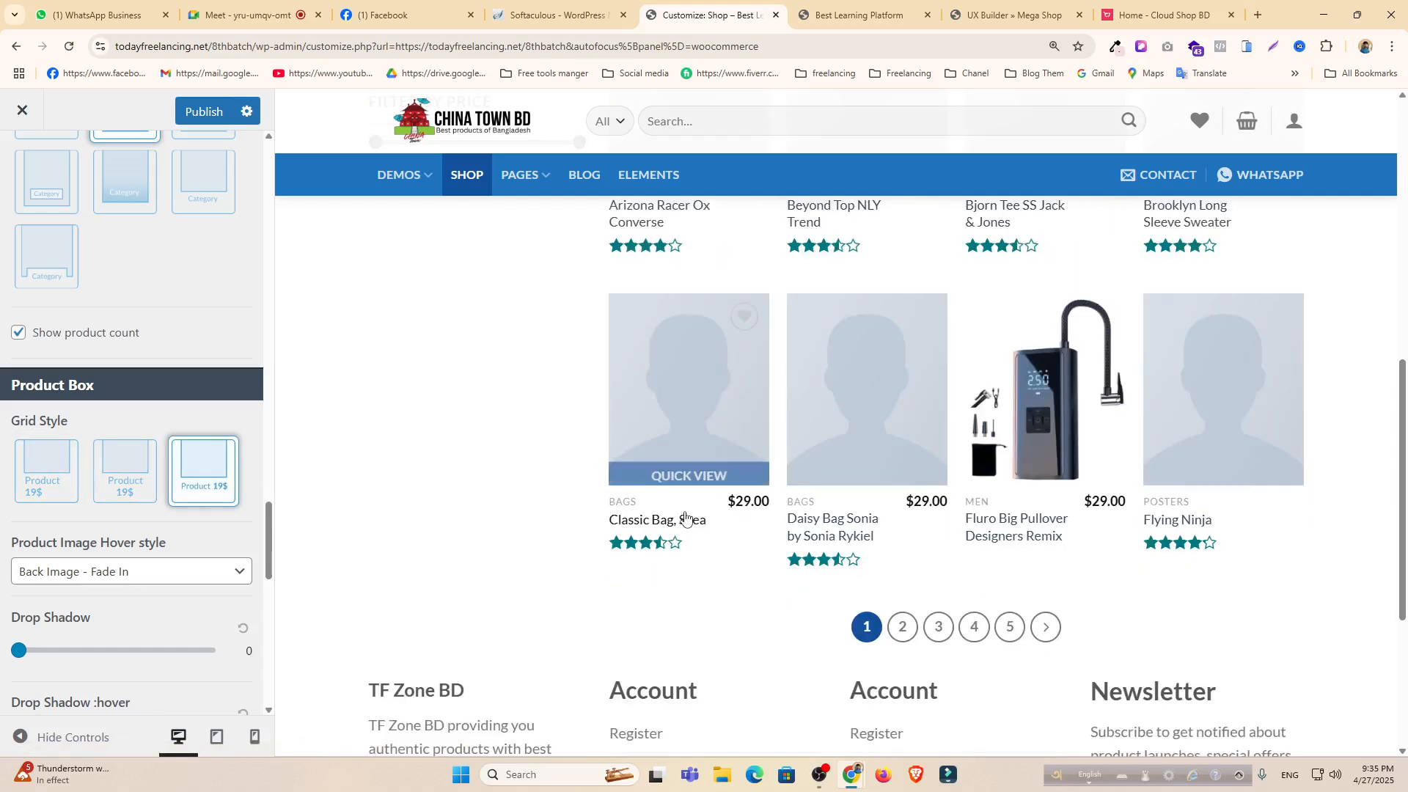
{"action": "scroll", "coordinate": [171, 499], "scroll_direction": "down", "scroll_amount": 4}
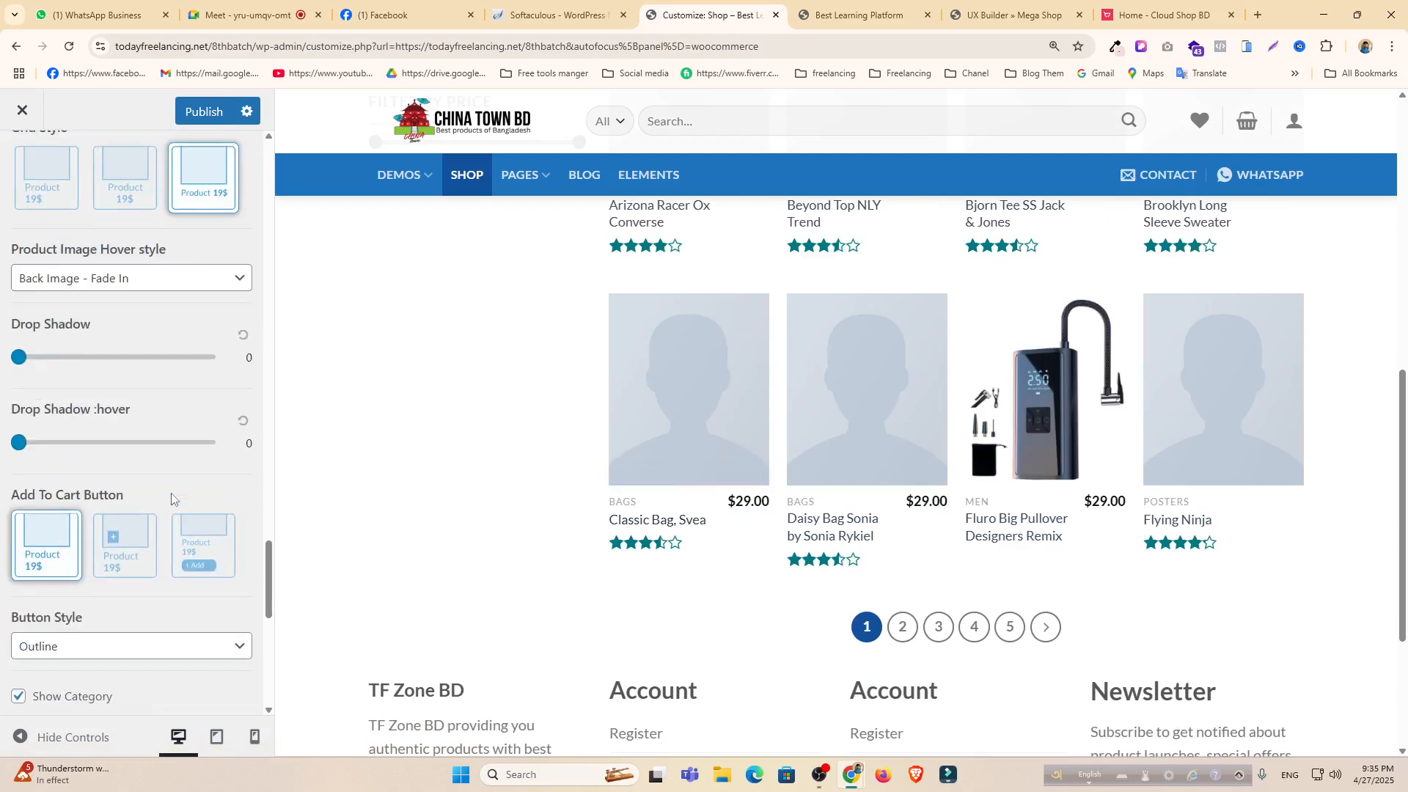
{"action": "scroll", "coordinate": [176, 513], "scroll_direction": "up", "scroll_amount": 3}
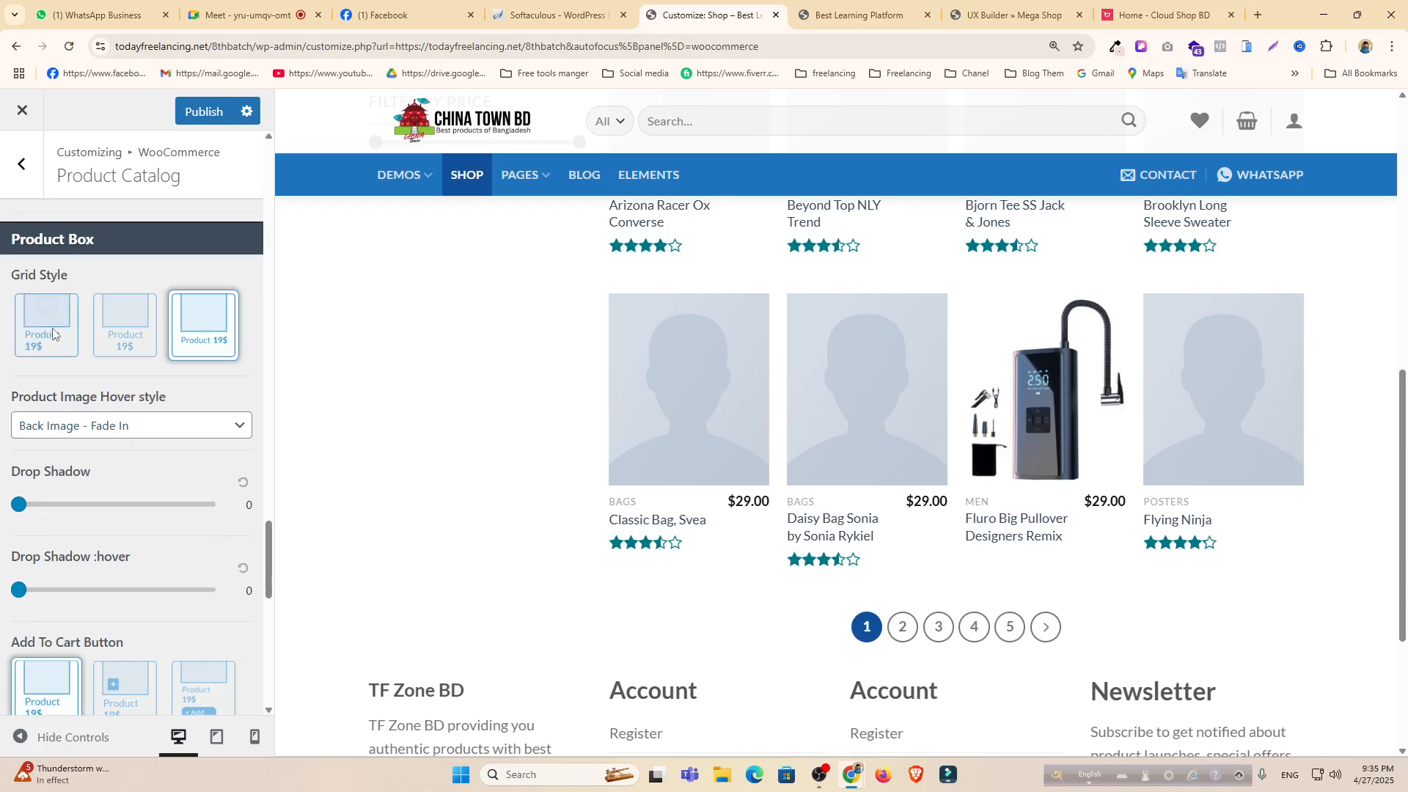
{"action": "left_click", "coordinate": [46, 322]}
Preview the icon-style Add To Cart Button, choose the full button below the product price instead, and publish the changes.
{"action": "scroll", "coordinate": [187, 477], "scroll_direction": "down", "scroll_amount": 4}
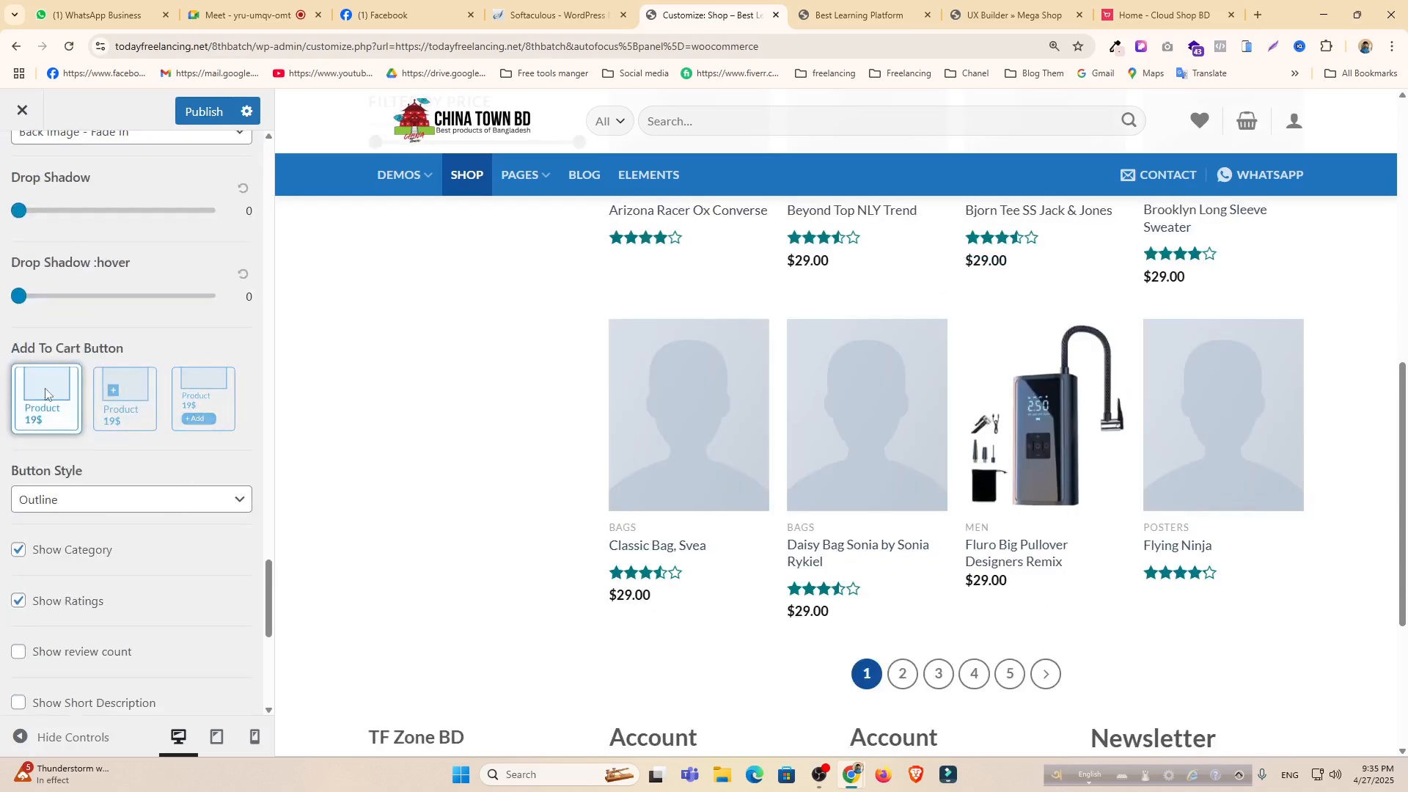
{"action": "left_click", "coordinate": [125, 414]}
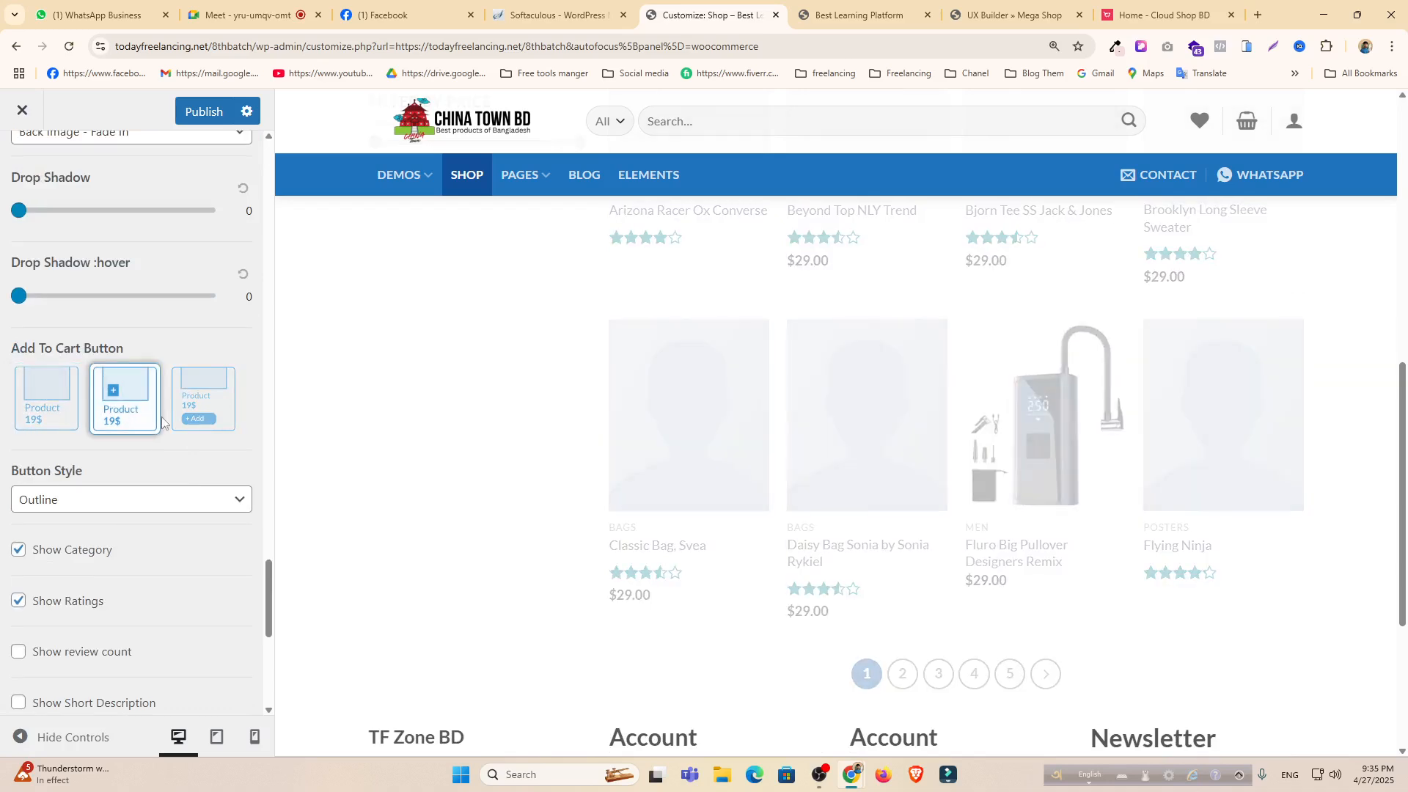
{"action": "mouse_move", "coordinate": [659, 484]}
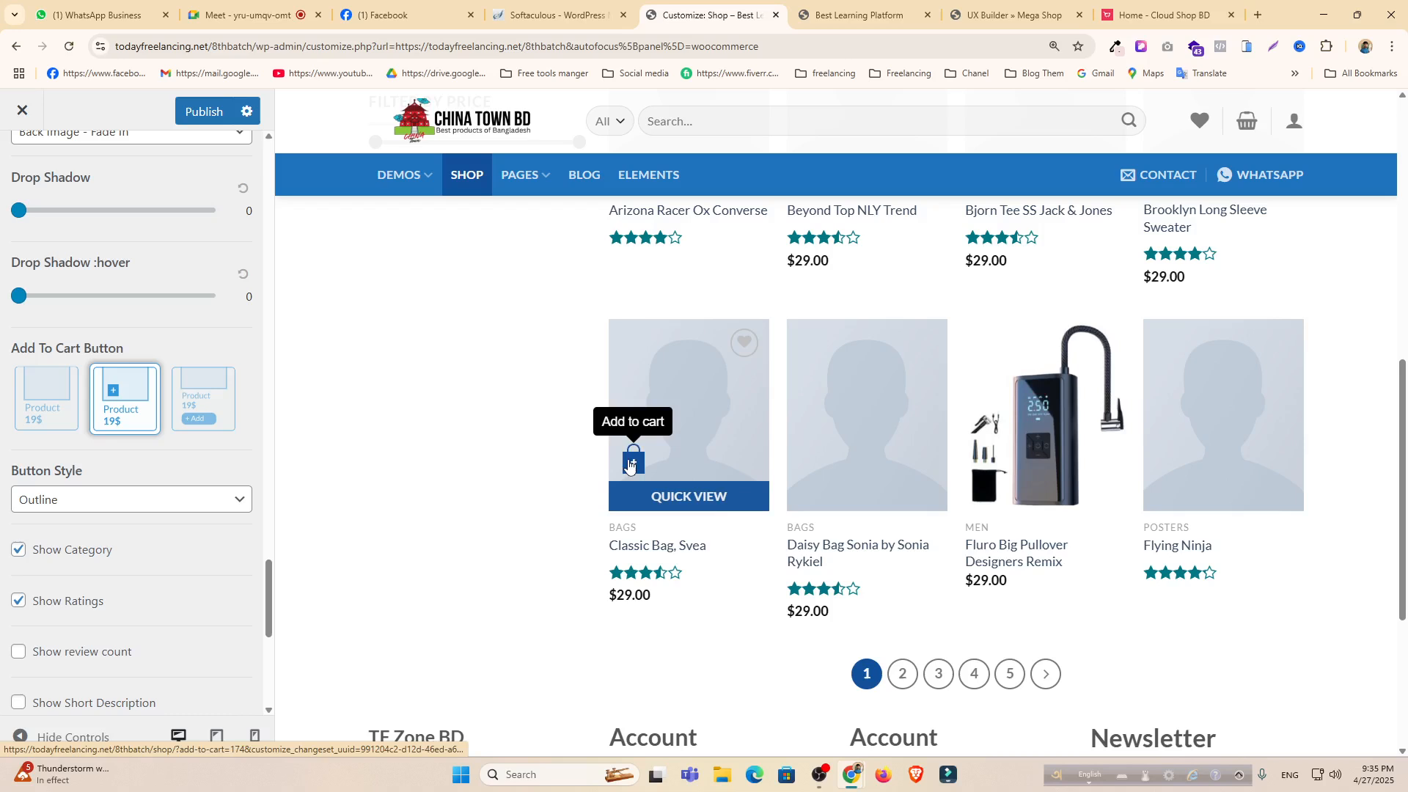
{"action": "left_click", "coordinate": [211, 405]}
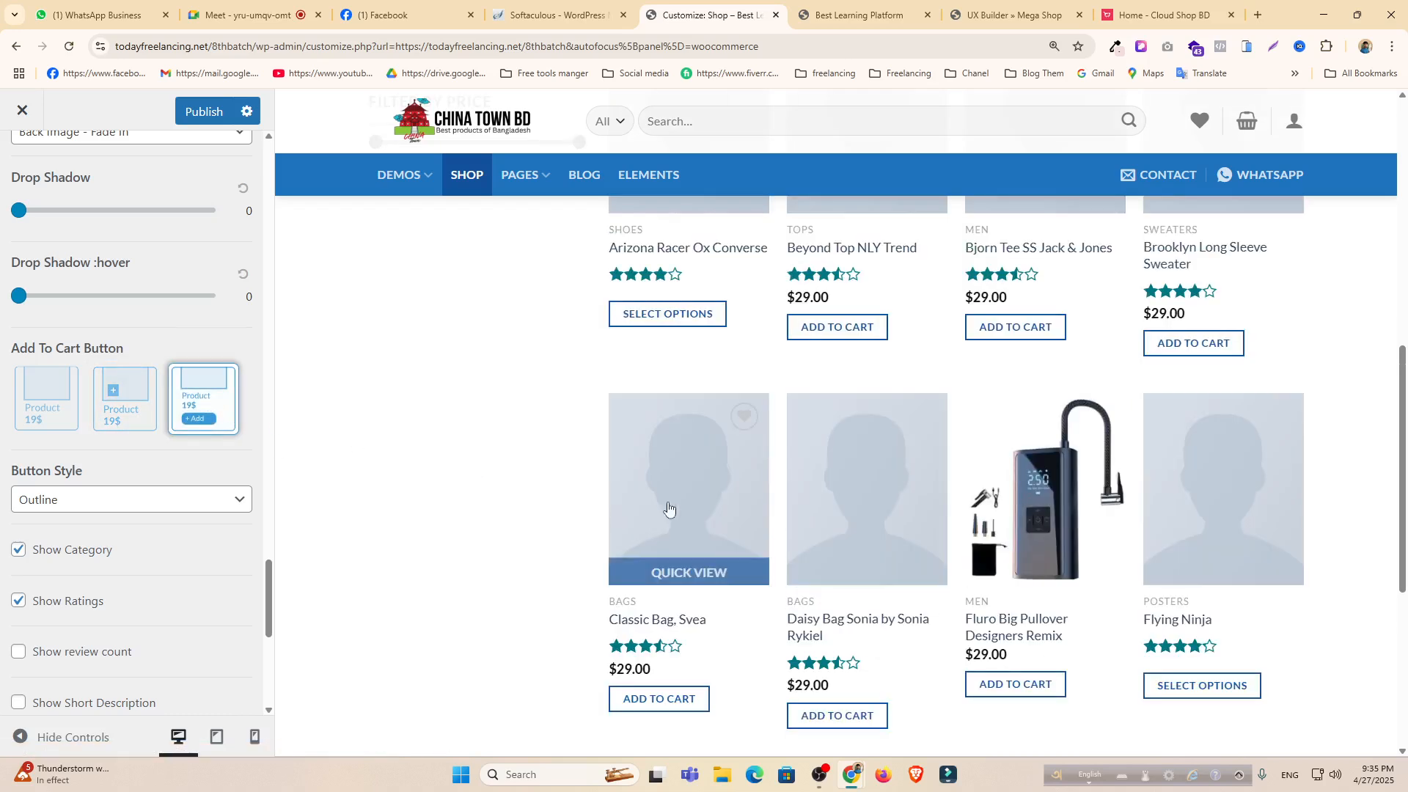
{"action": "left_click", "coordinate": [193, 123]}
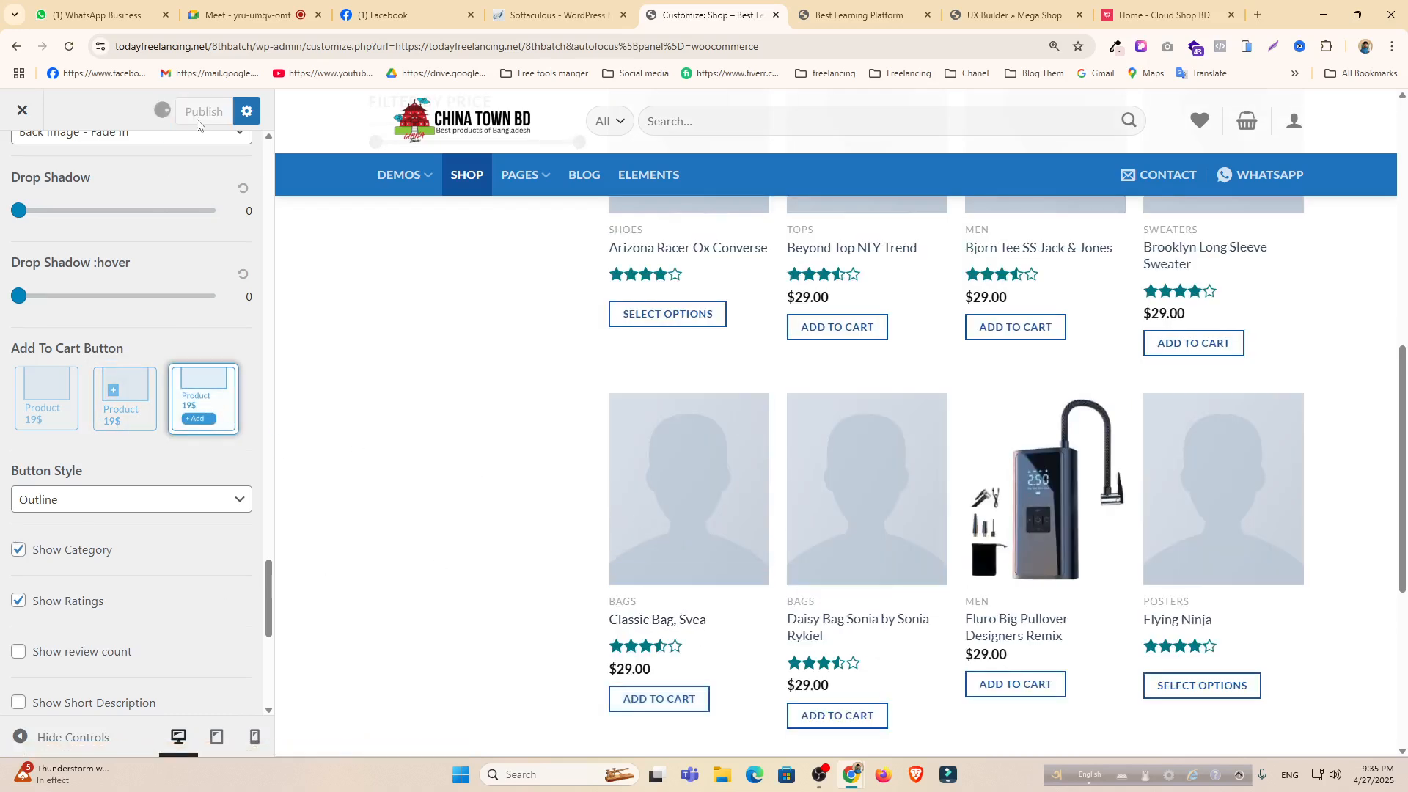
Check the add-to-cart buttons under the best-selling products on the live home page.
{"action": "left_click", "coordinate": [857, 5]}
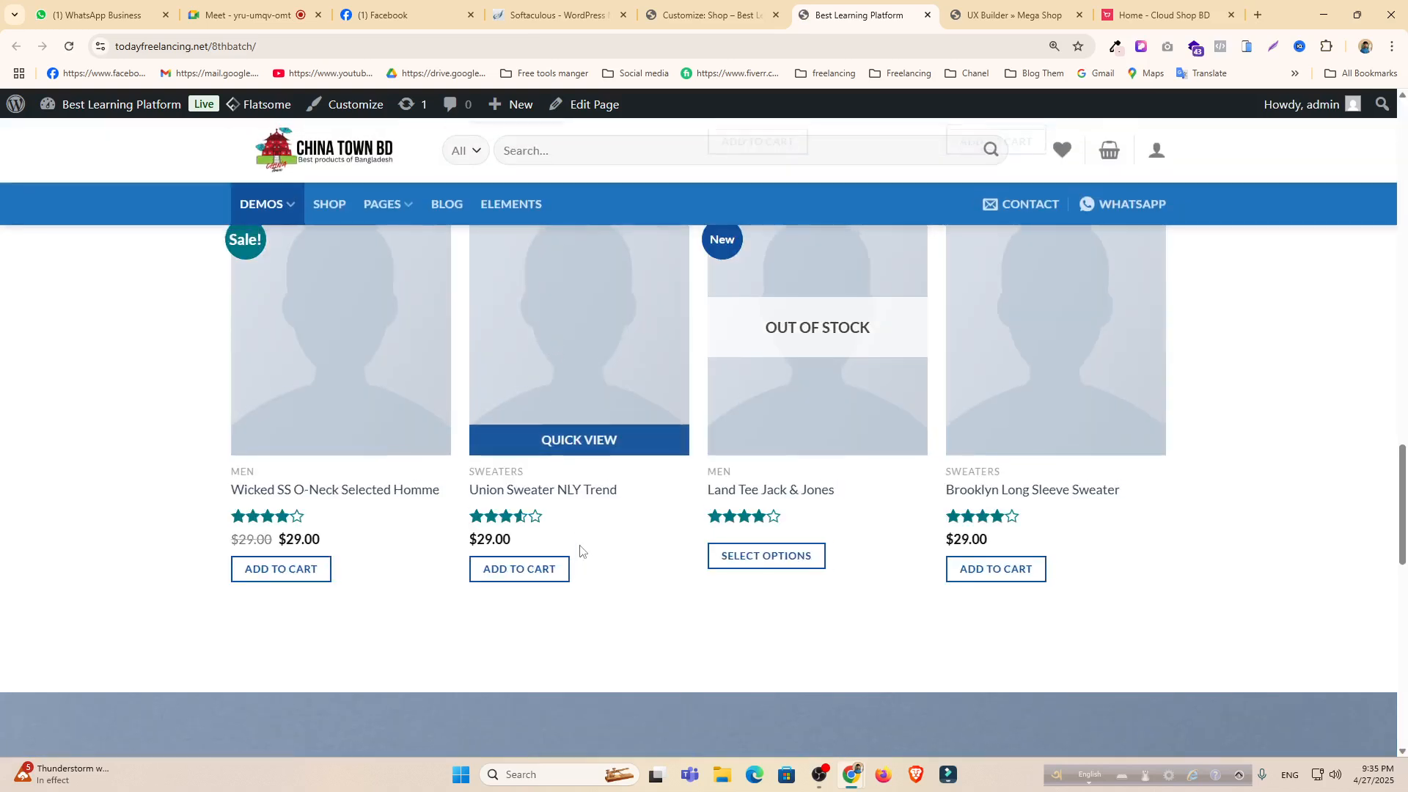
{"action": "scroll", "coordinate": [580, 550], "scroll_direction": "up", "scroll_amount": 4}
{"action": "scroll", "coordinate": [581, 550], "scroll_direction": "down", "scroll_amount": 4}
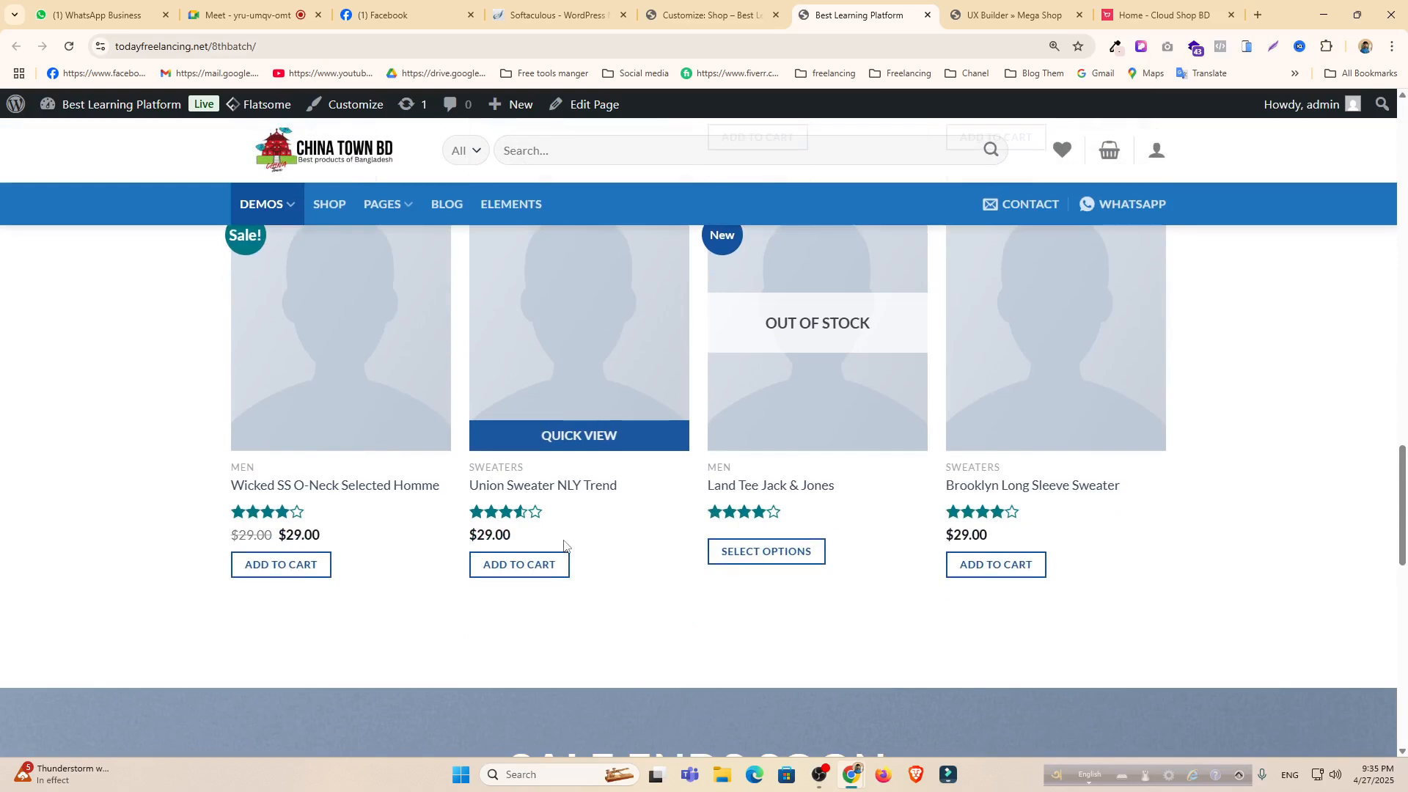
Open the Union Sweater NLY Trend product page and look through its details and related products.
{"action": "left_click", "coordinate": [562, 488]}
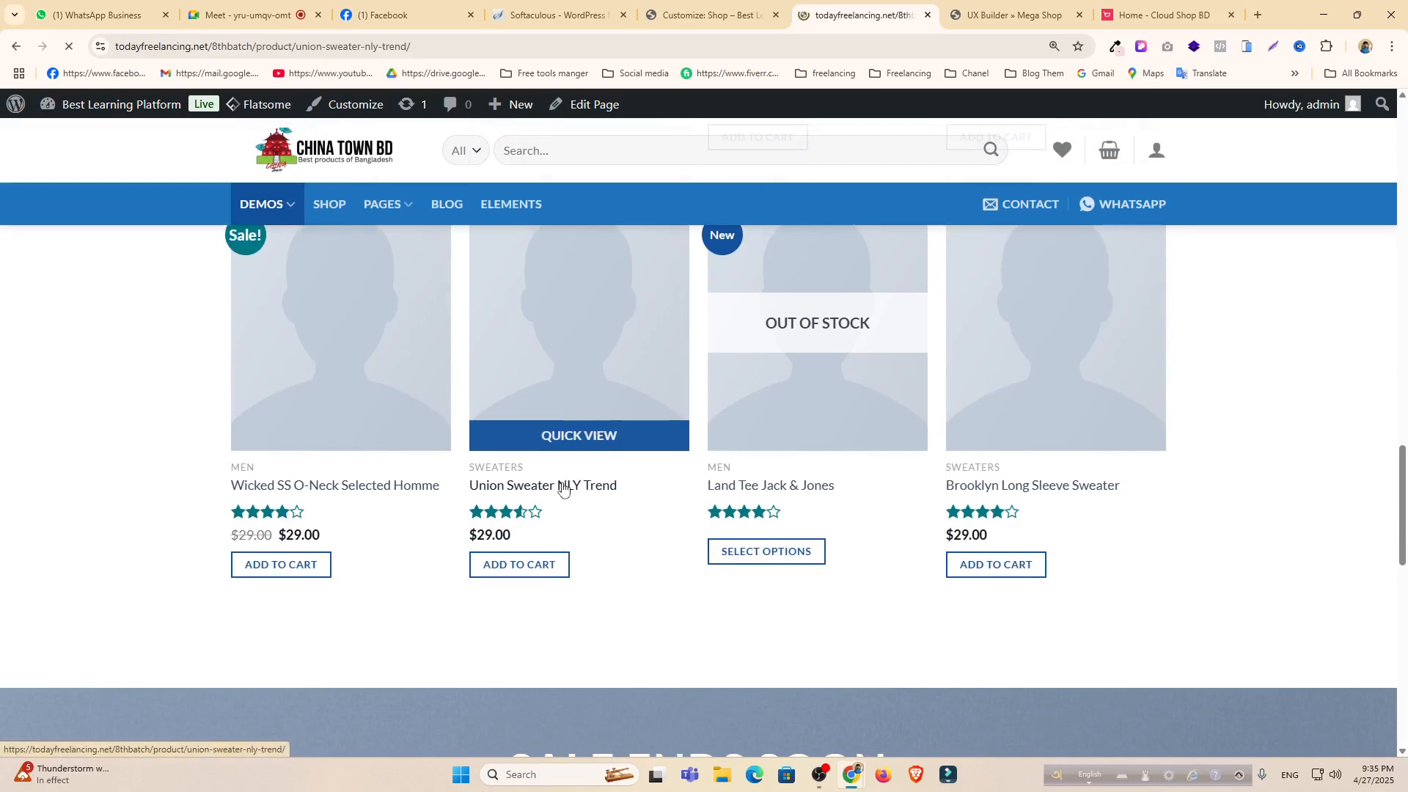
{"action": "scroll", "coordinate": [977, 464], "scroll_direction": "down", "scroll_amount": 1}
{"action": "scroll", "coordinate": [978, 464], "scroll_direction": "down", "scroll_amount": 7}
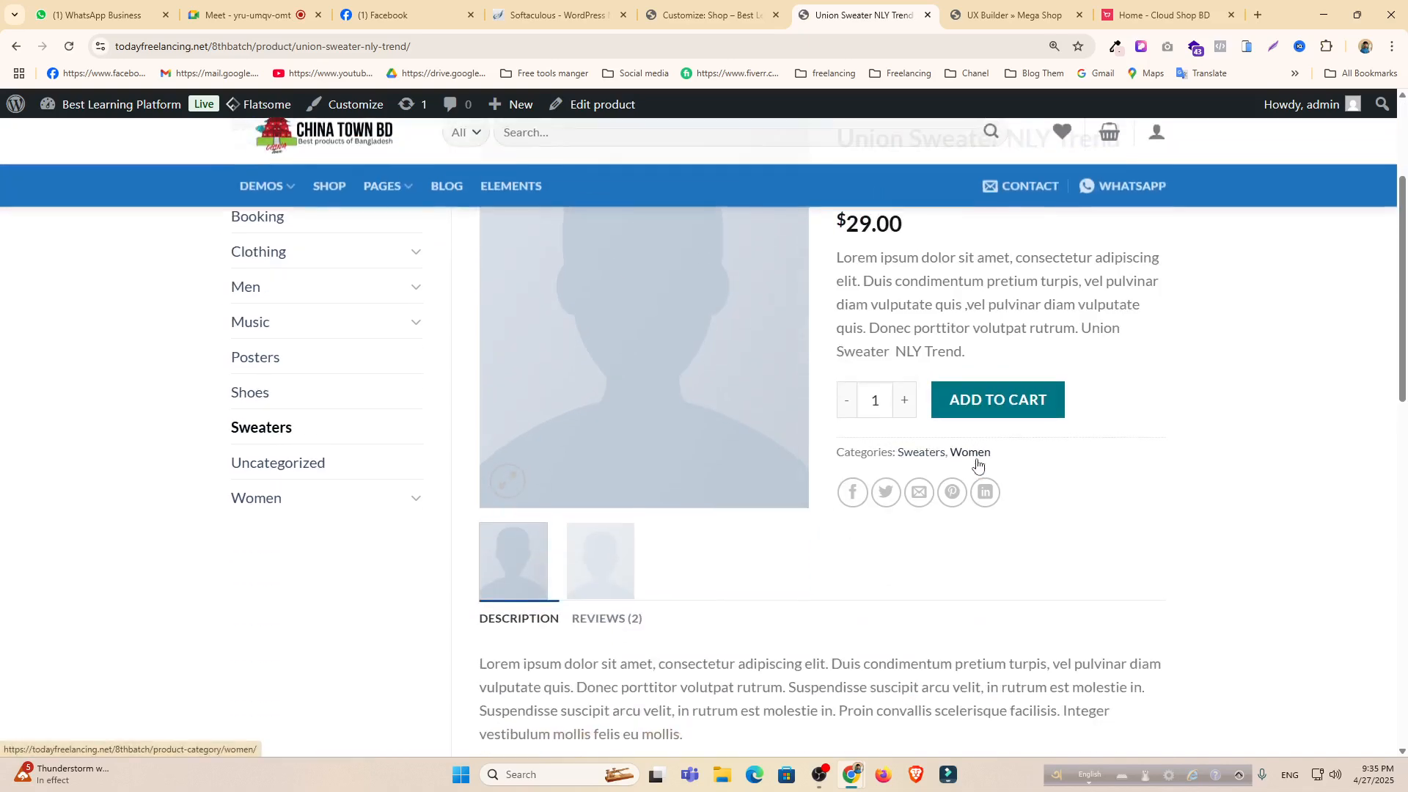
{"action": "scroll", "coordinate": [577, 475], "scroll_direction": "down", "scroll_amount": 5}
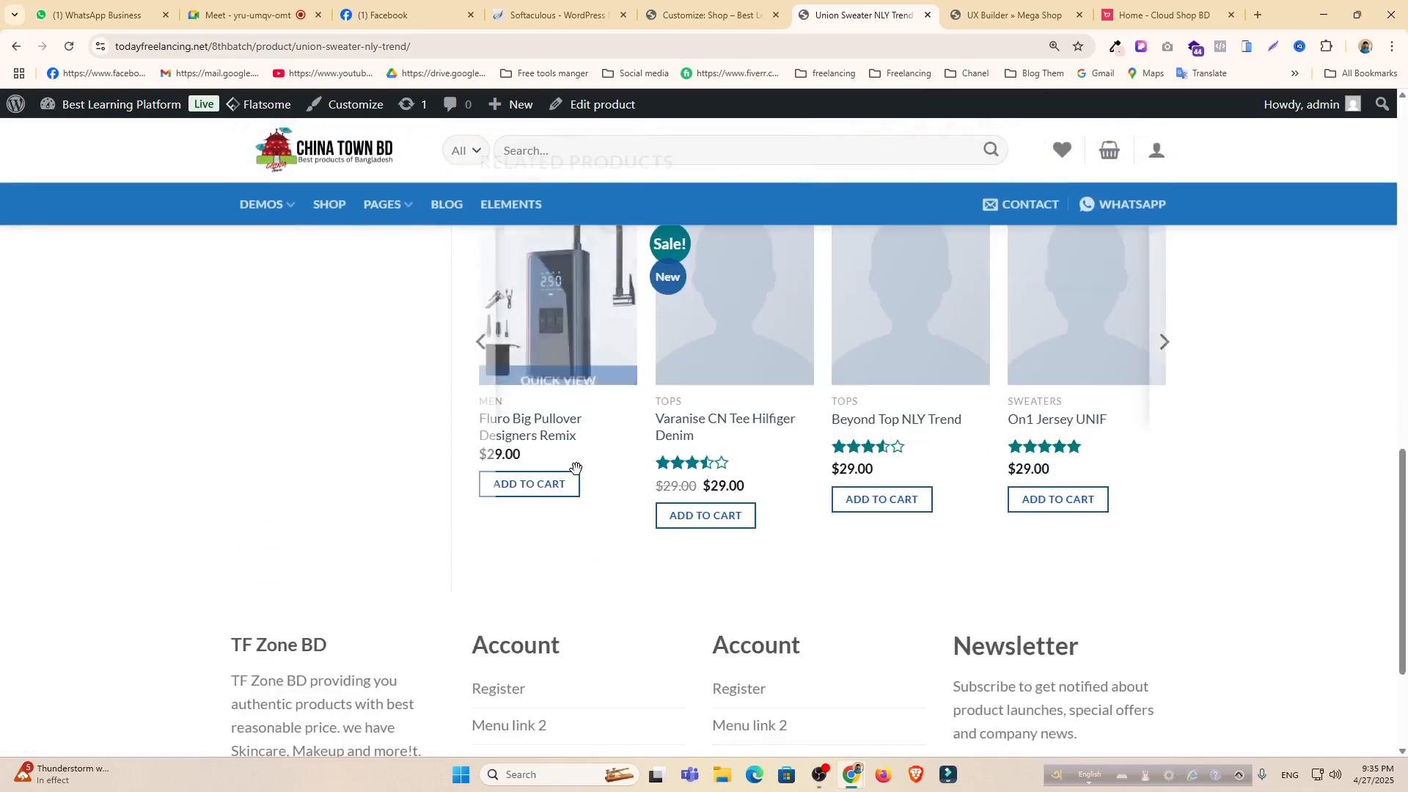
Finish looking over the Union Sweater NLY Trend product page and open the product in the UX Builder.
{"action": "scroll", "coordinate": [577, 475], "scroll_direction": "down", "scroll_amount": 2}
{"action": "scroll", "coordinate": [577, 476], "scroll_direction": "up", "scroll_amount": 5}
{"action": "scroll", "coordinate": [577, 475], "scroll_direction": "up", "scroll_amount": 10}
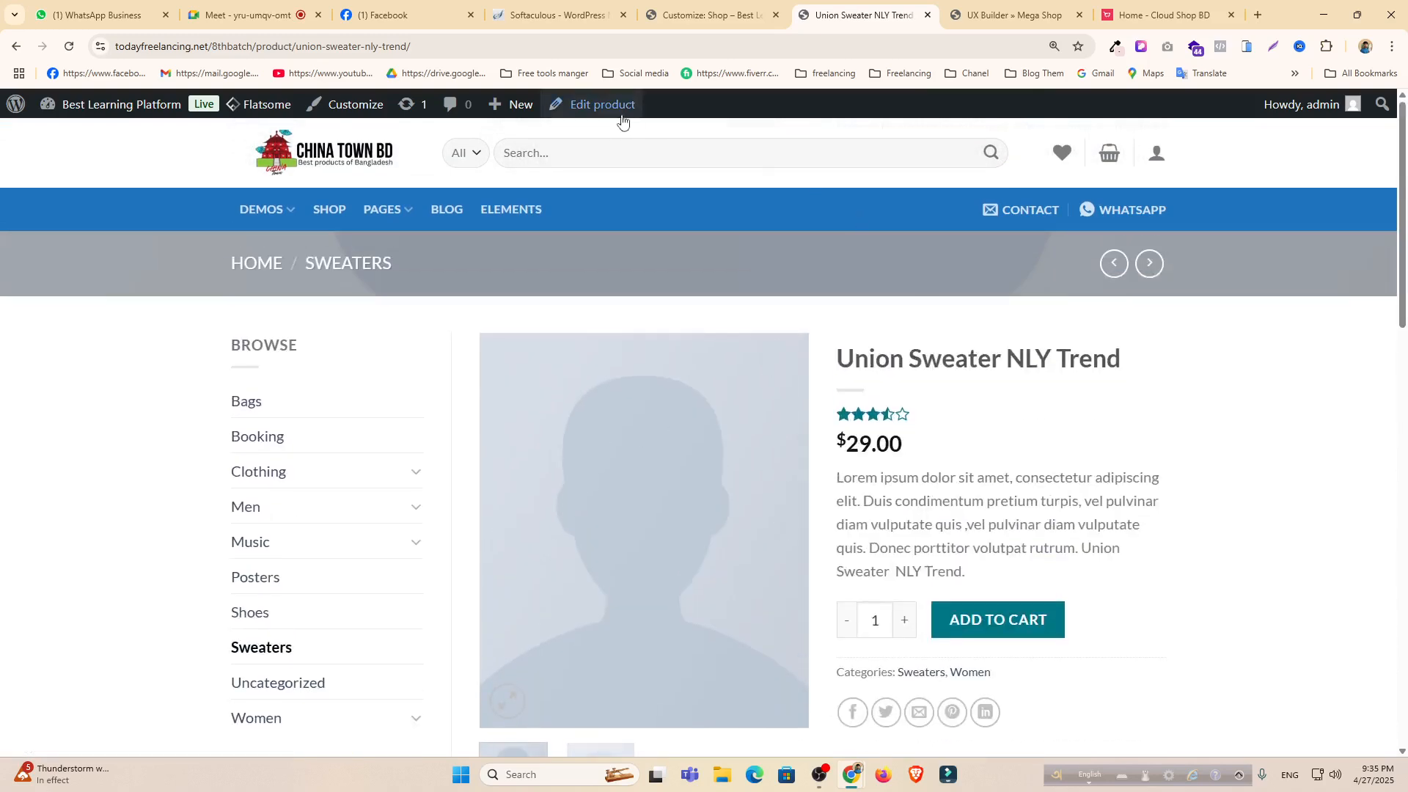
{"action": "mouse_move", "coordinate": [590, 109]}
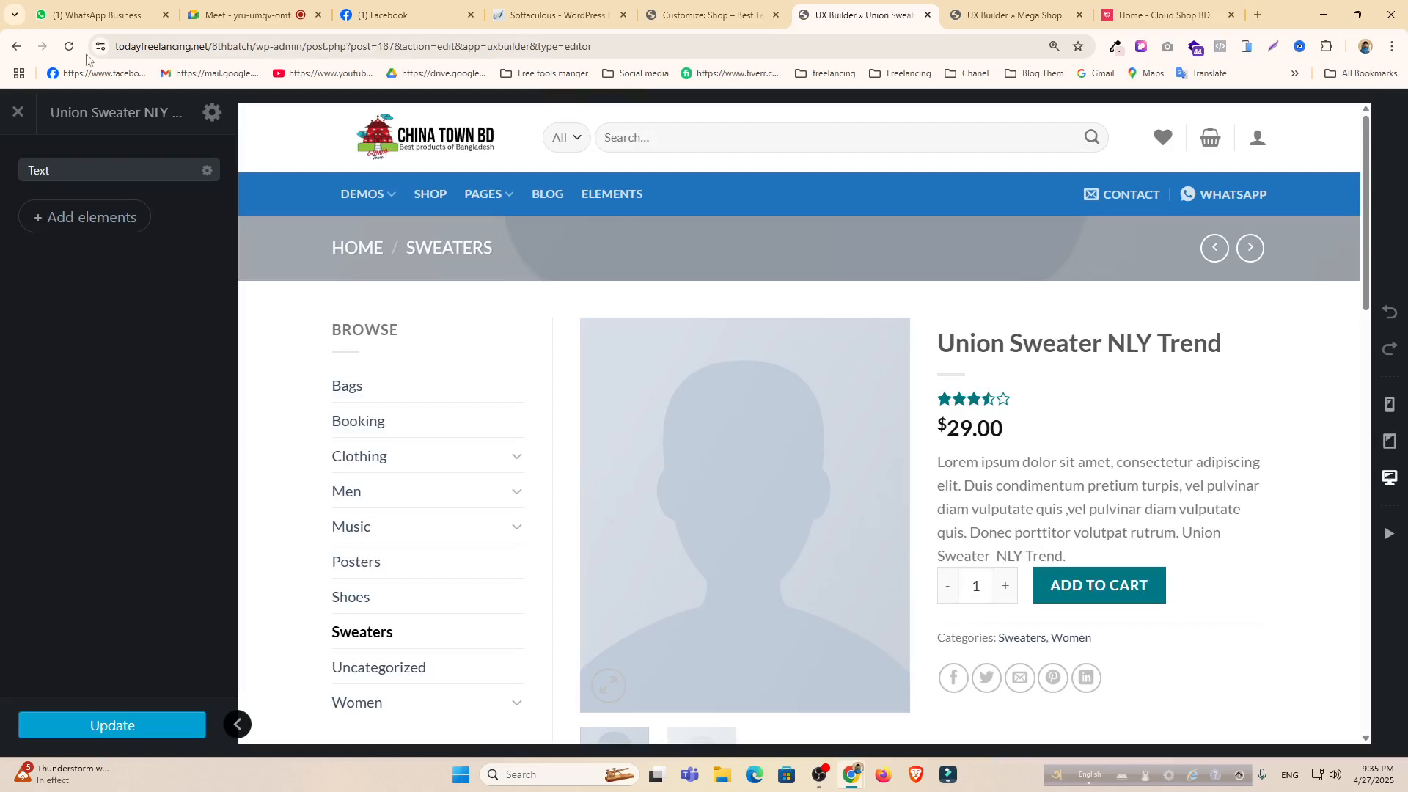
Close the Mega Shop UX Builder page and return to the shop Customizer.
{"action": "left_click", "coordinate": [703, 6]}
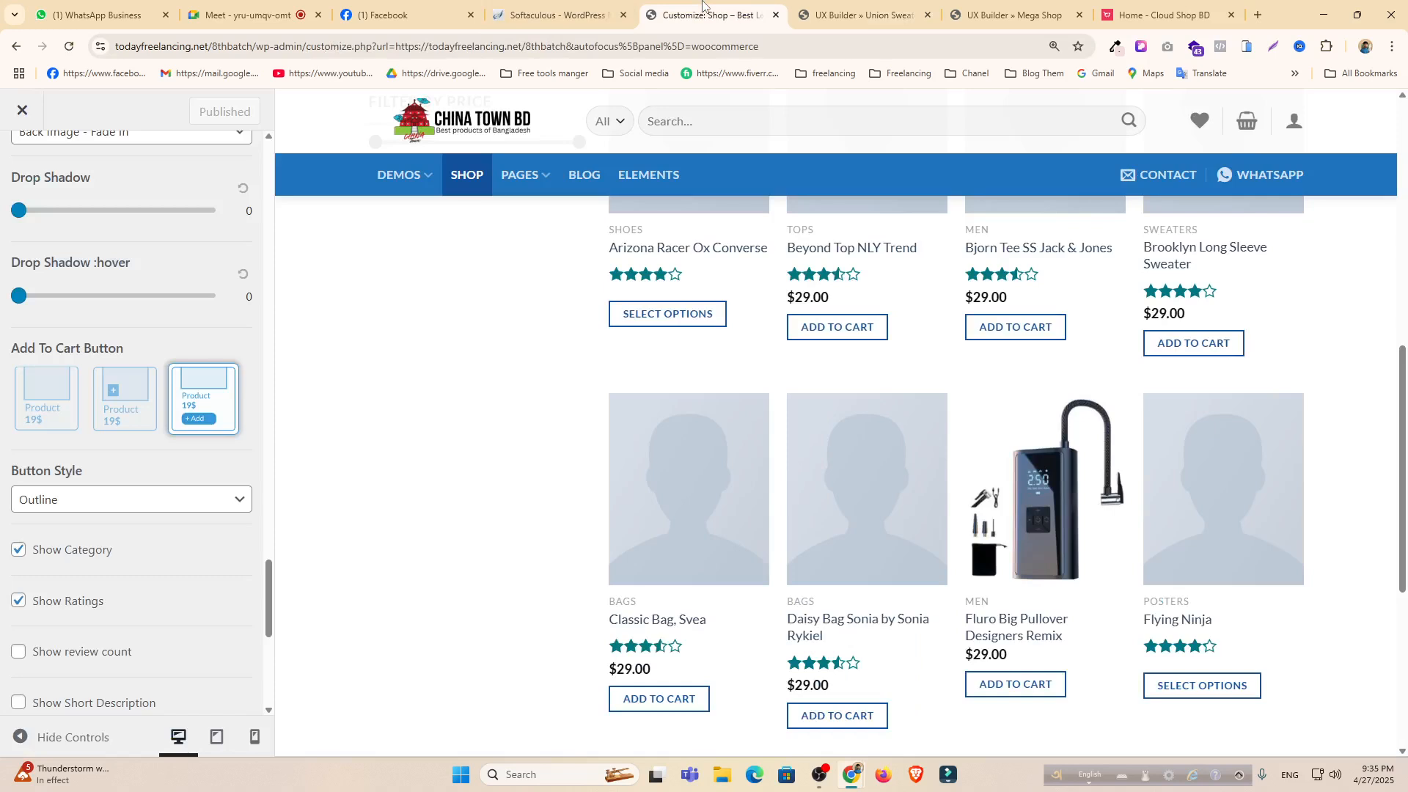
{"action": "left_click", "coordinate": [900, 6]}
{"action": "left_click", "coordinate": [985, 9]}
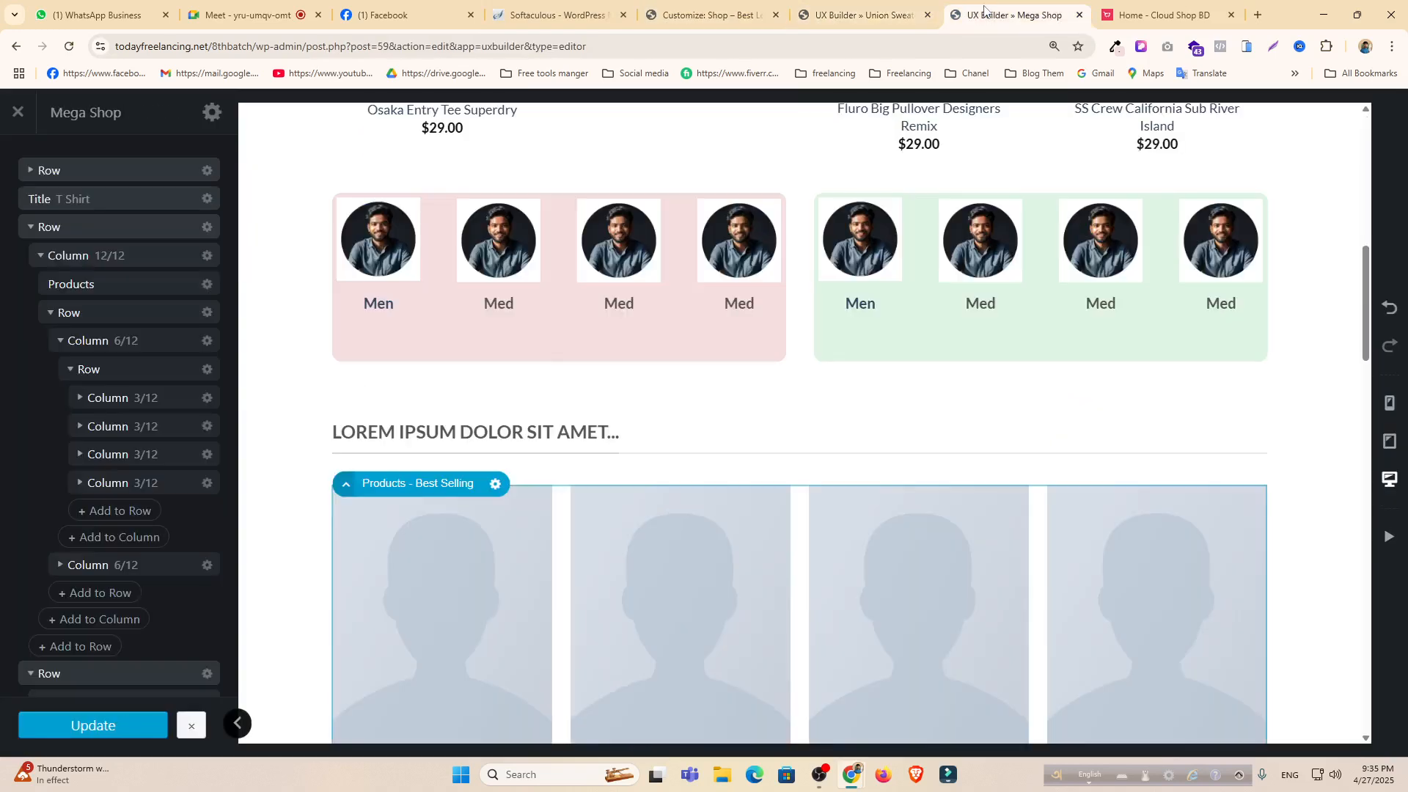
{"action": "left_click", "coordinate": [1079, 14]}
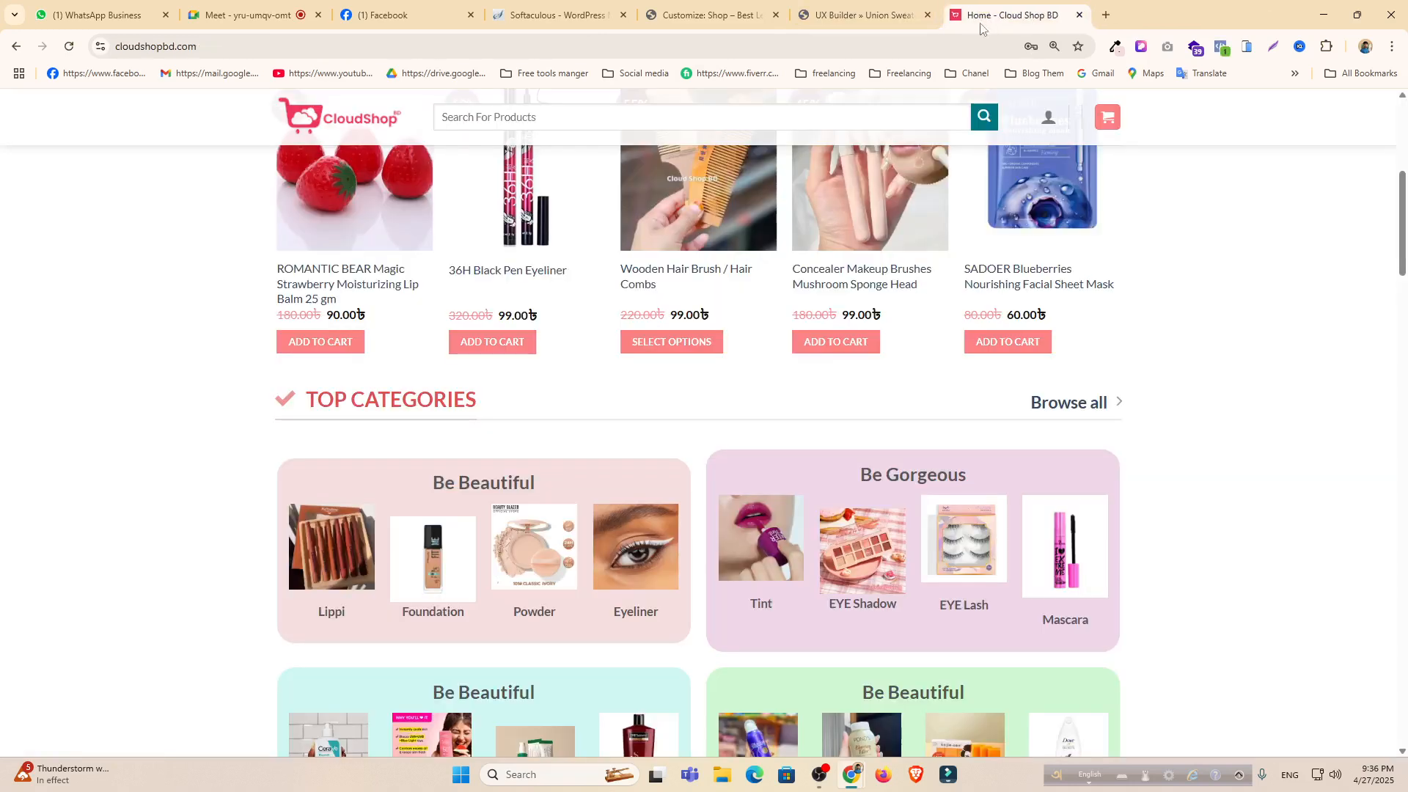
{"action": "left_click", "coordinate": [732, 9]}
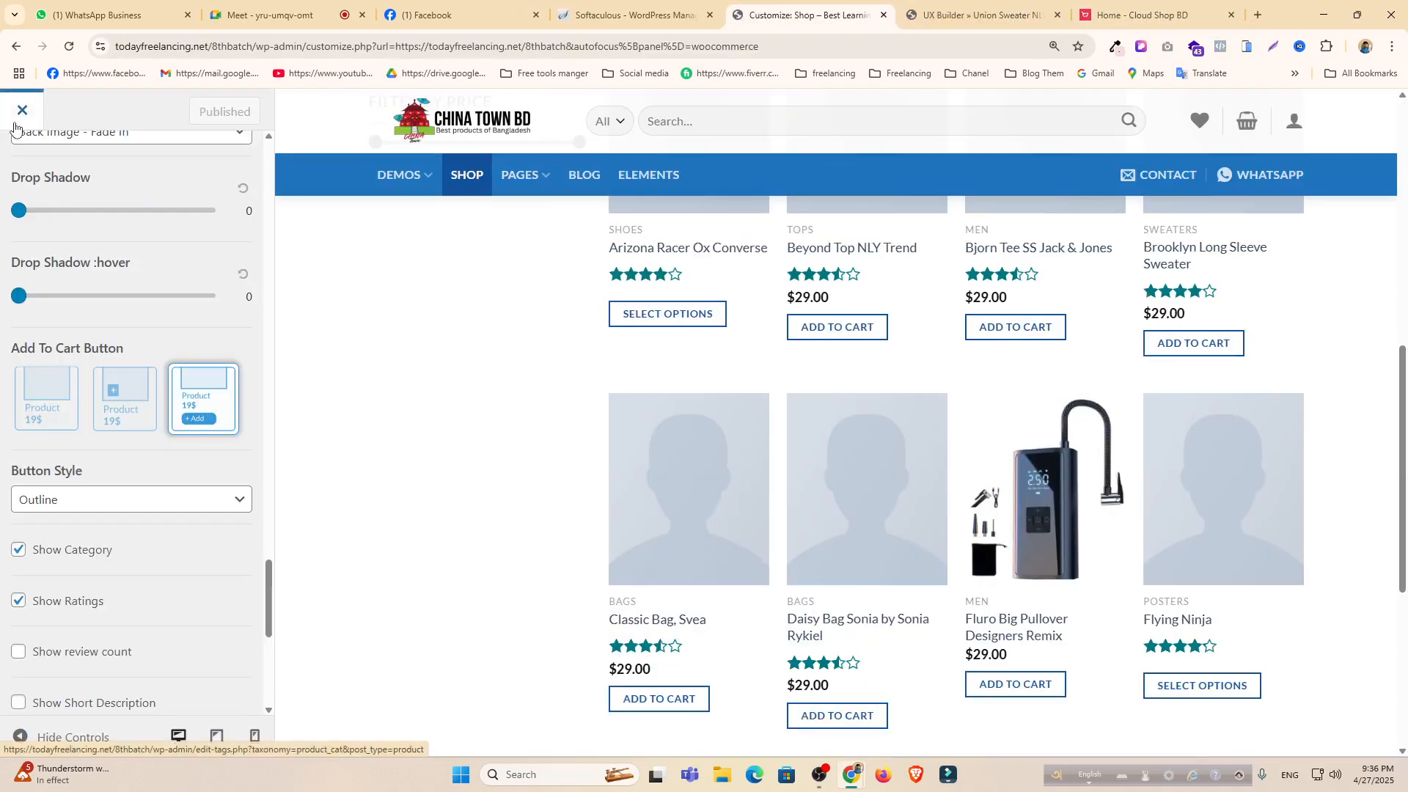
Leave the Product Catalog settings and open the WooCommerce Product Page settings in the Customizer.
{"action": "scroll", "coordinate": [45, 286], "scroll_direction": "up", "scroll_amount": 5}
{"action": "scroll", "coordinate": [45, 286], "scroll_direction": "up", "scroll_amount": 15}
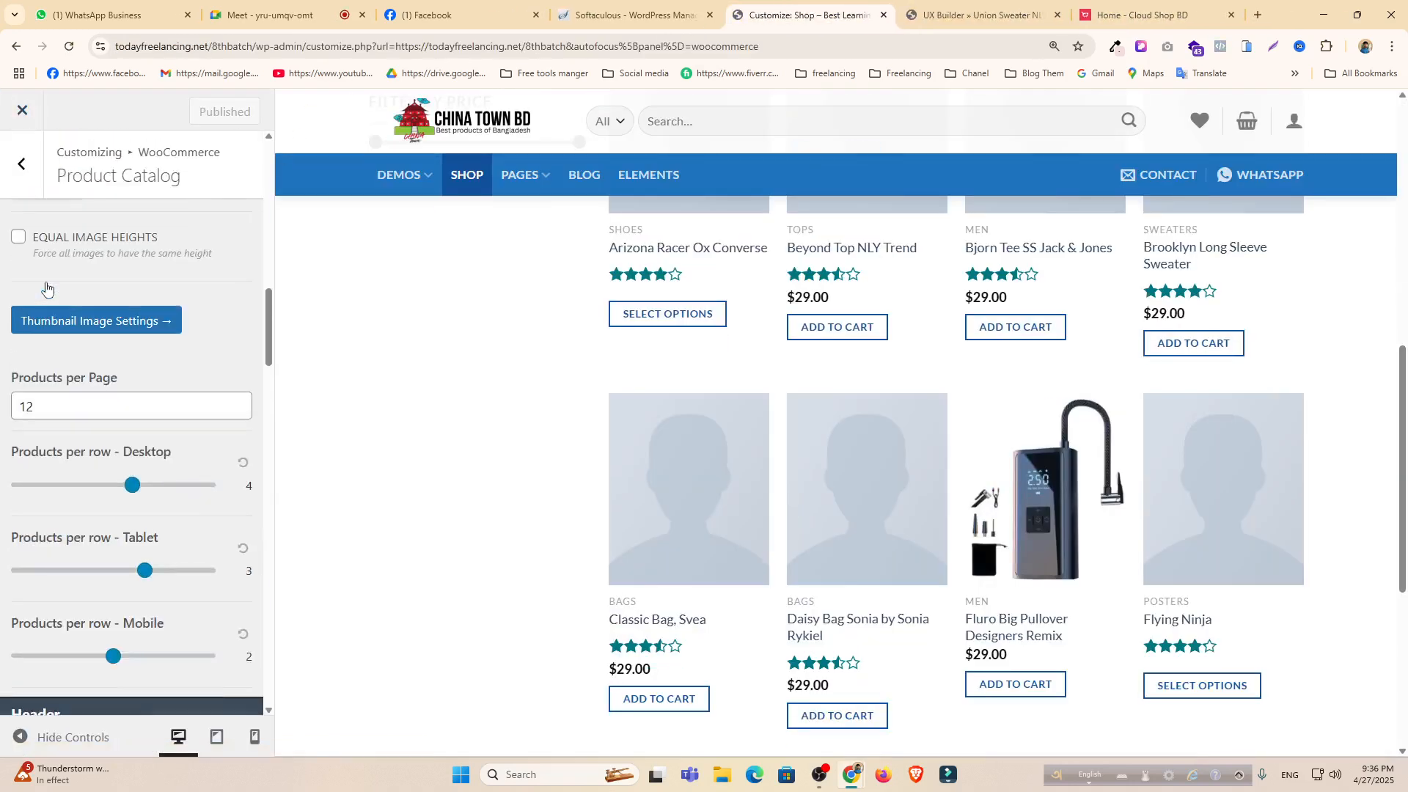
{"action": "left_click", "coordinate": [19, 166]}
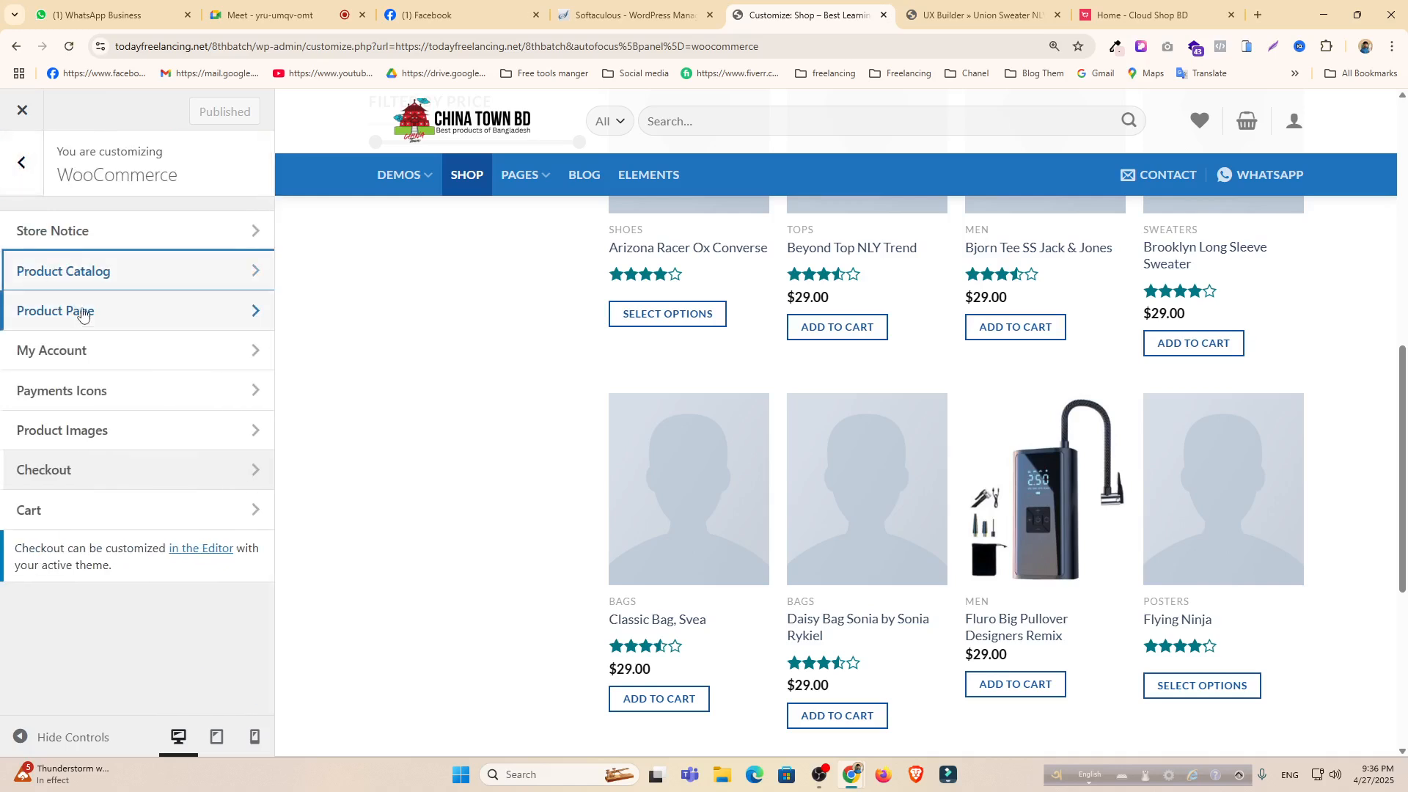
{"action": "left_click", "coordinate": [23, 160]}
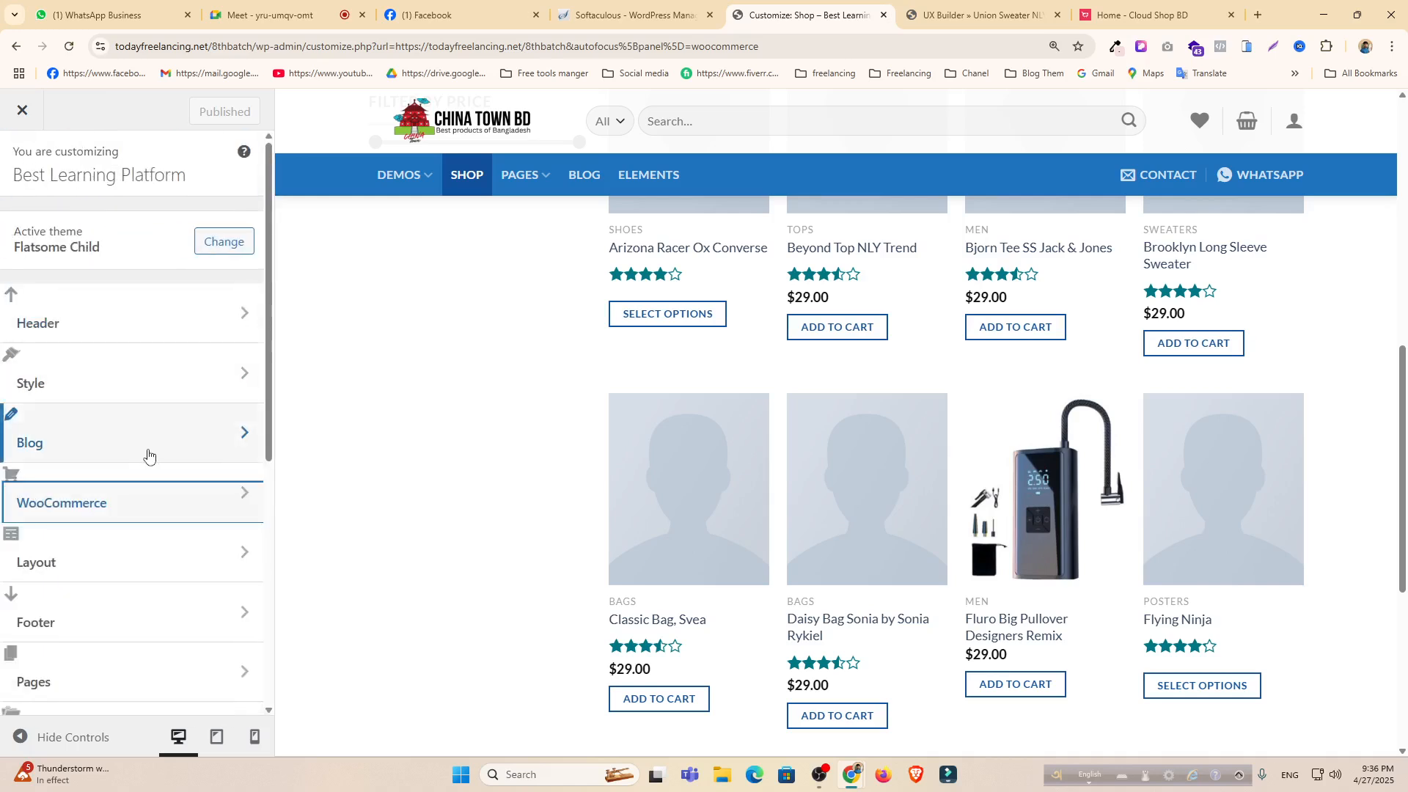
{"action": "scroll", "coordinate": [148, 455], "scroll_direction": "down", "scroll_amount": 4}
{"action": "scroll", "coordinate": [147, 453], "scroll_direction": "down", "scroll_amount": 2}
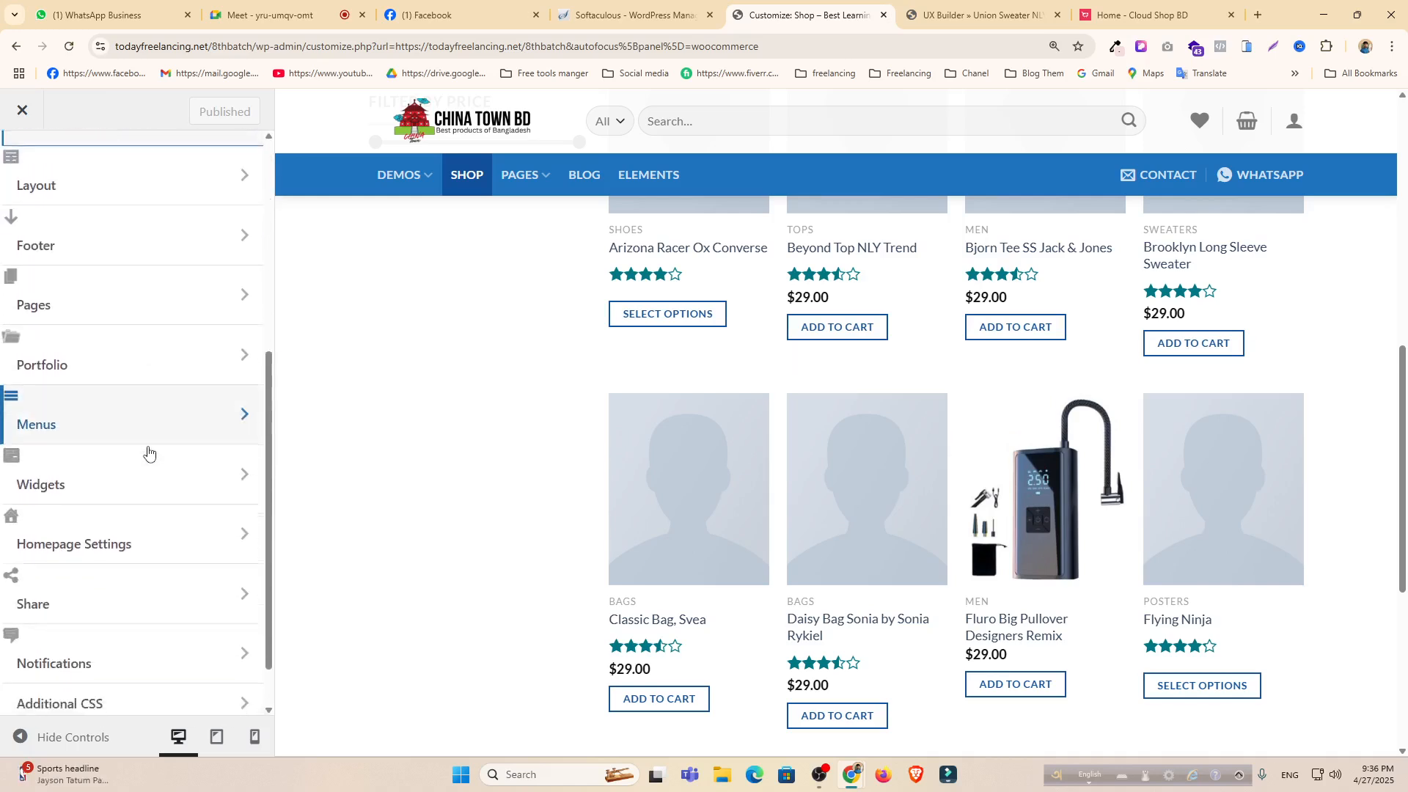
{"action": "scroll", "coordinate": [117, 337], "scroll_direction": "up", "scroll_amount": 5}
{"action": "left_click", "coordinate": [121, 424]}
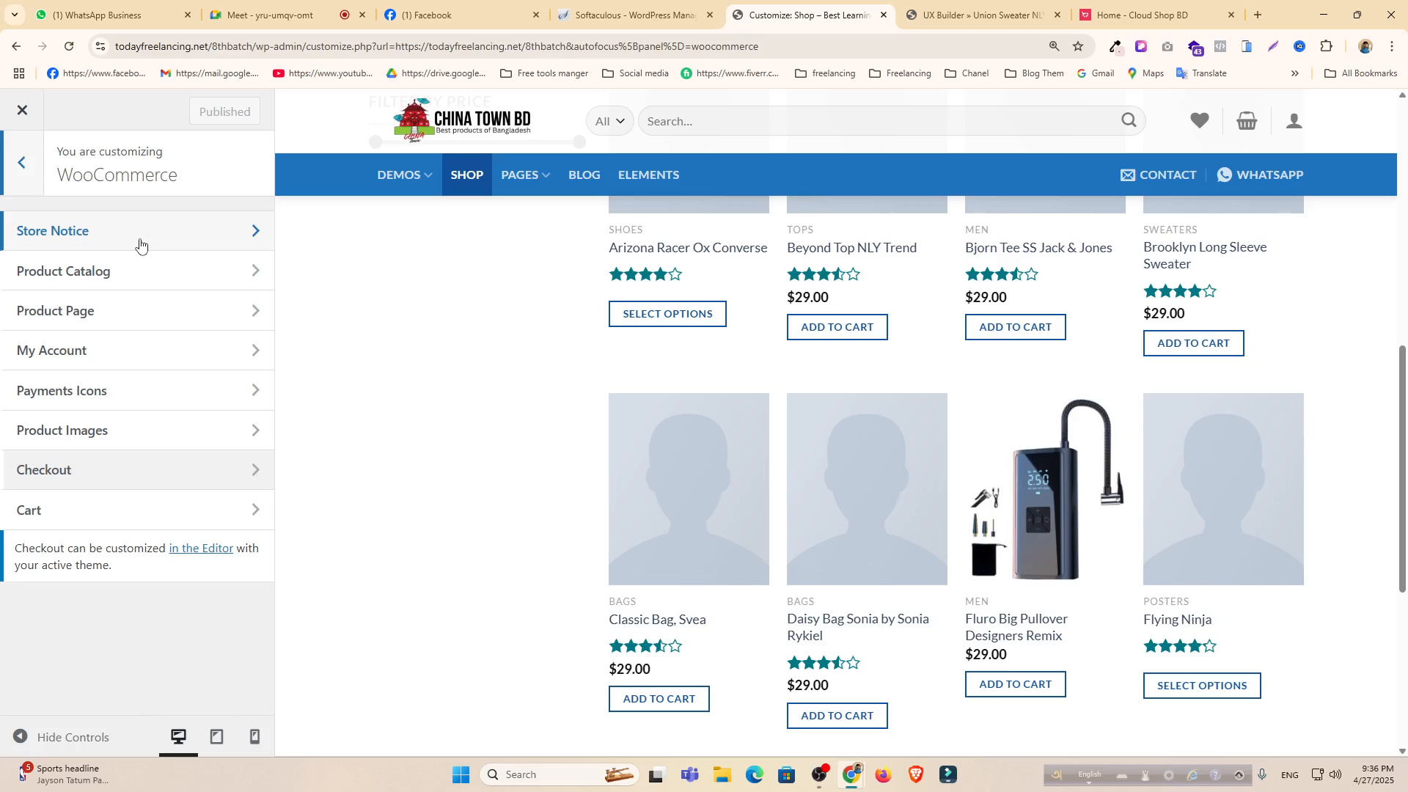
{"action": "left_click", "coordinate": [160, 320]}
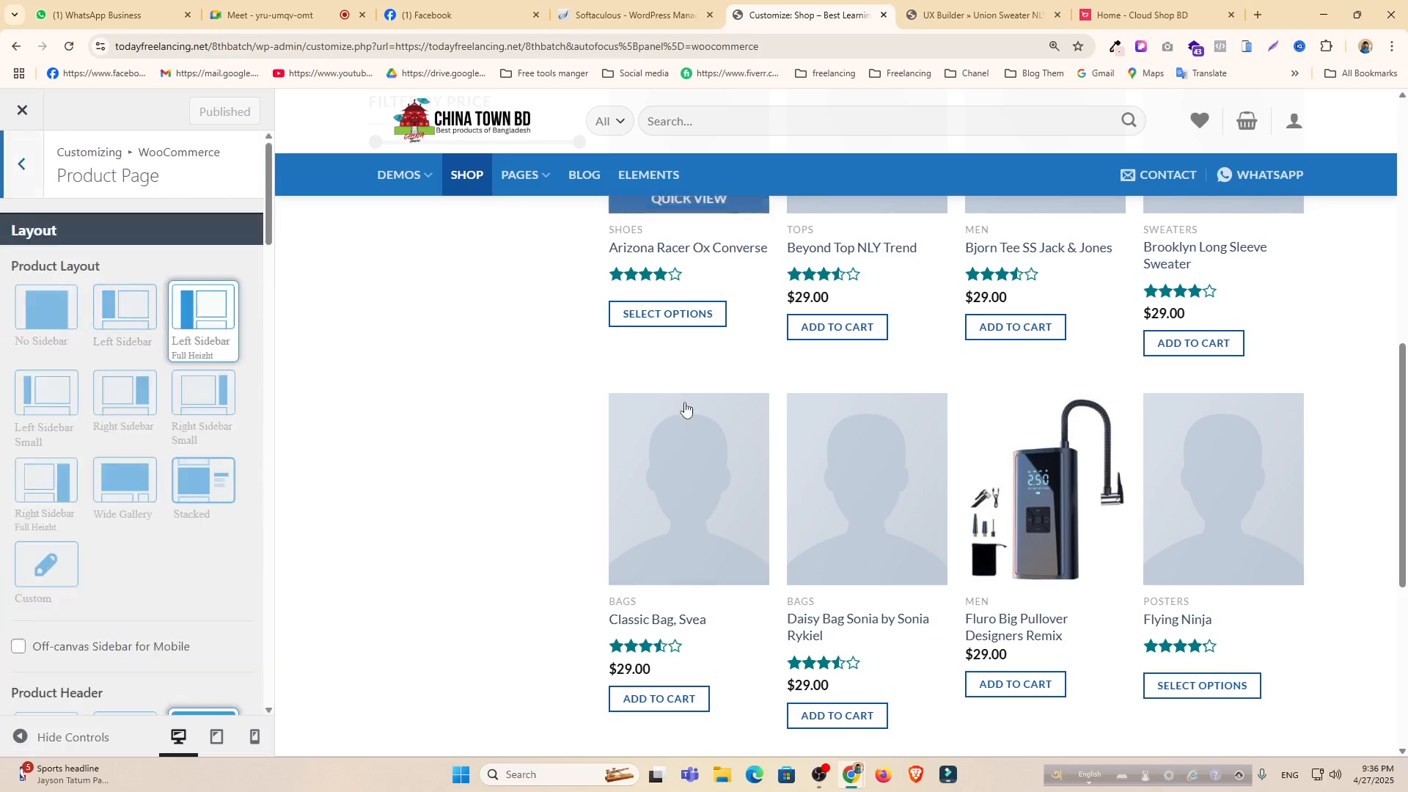
Load the Arizona Racer Ox Converse product page in the Customizer preview and look over its sidebar and details.
{"action": "scroll", "coordinate": [684, 409], "scroll_direction": "up", "scroll_amount": 5}
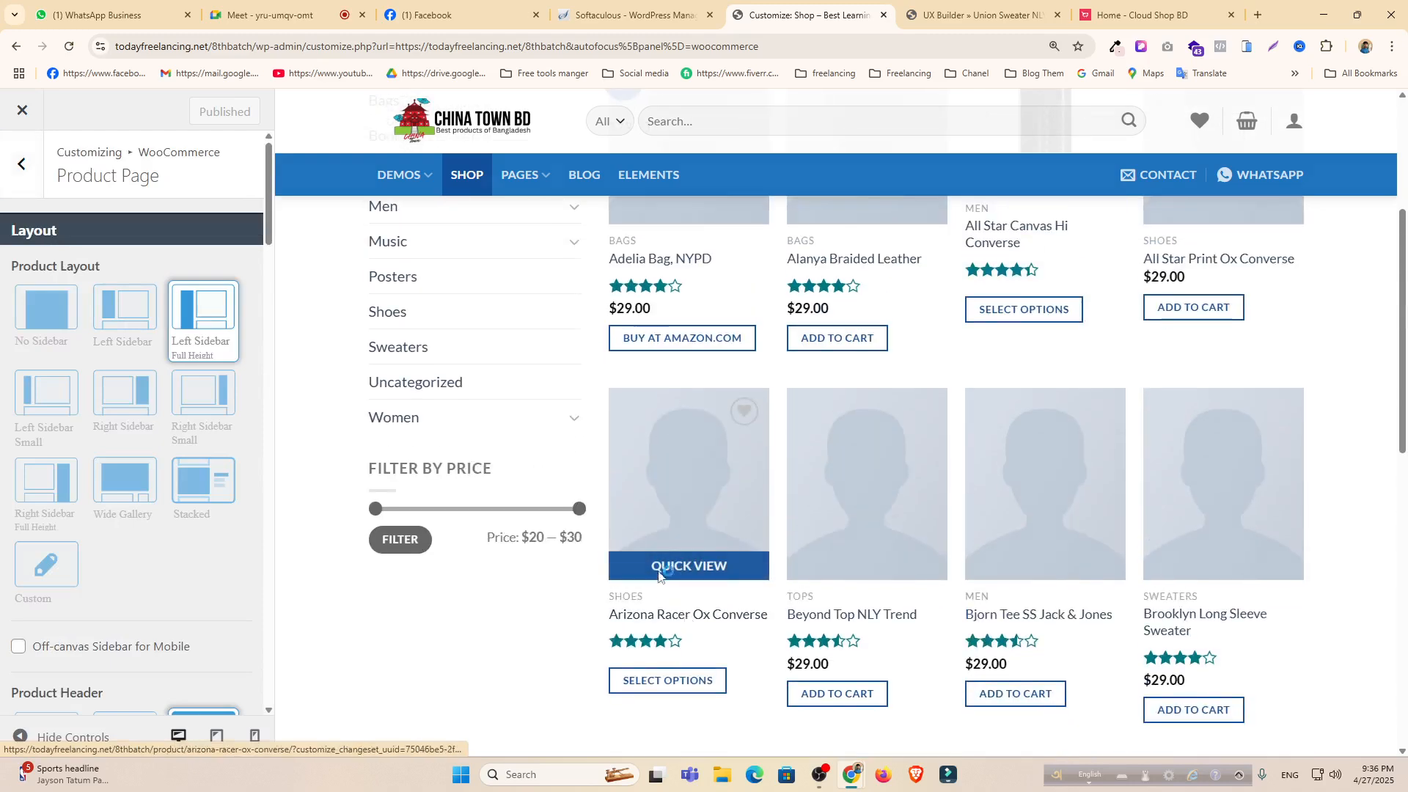
{"action": "left_click", "coordinate": [686, 620]}
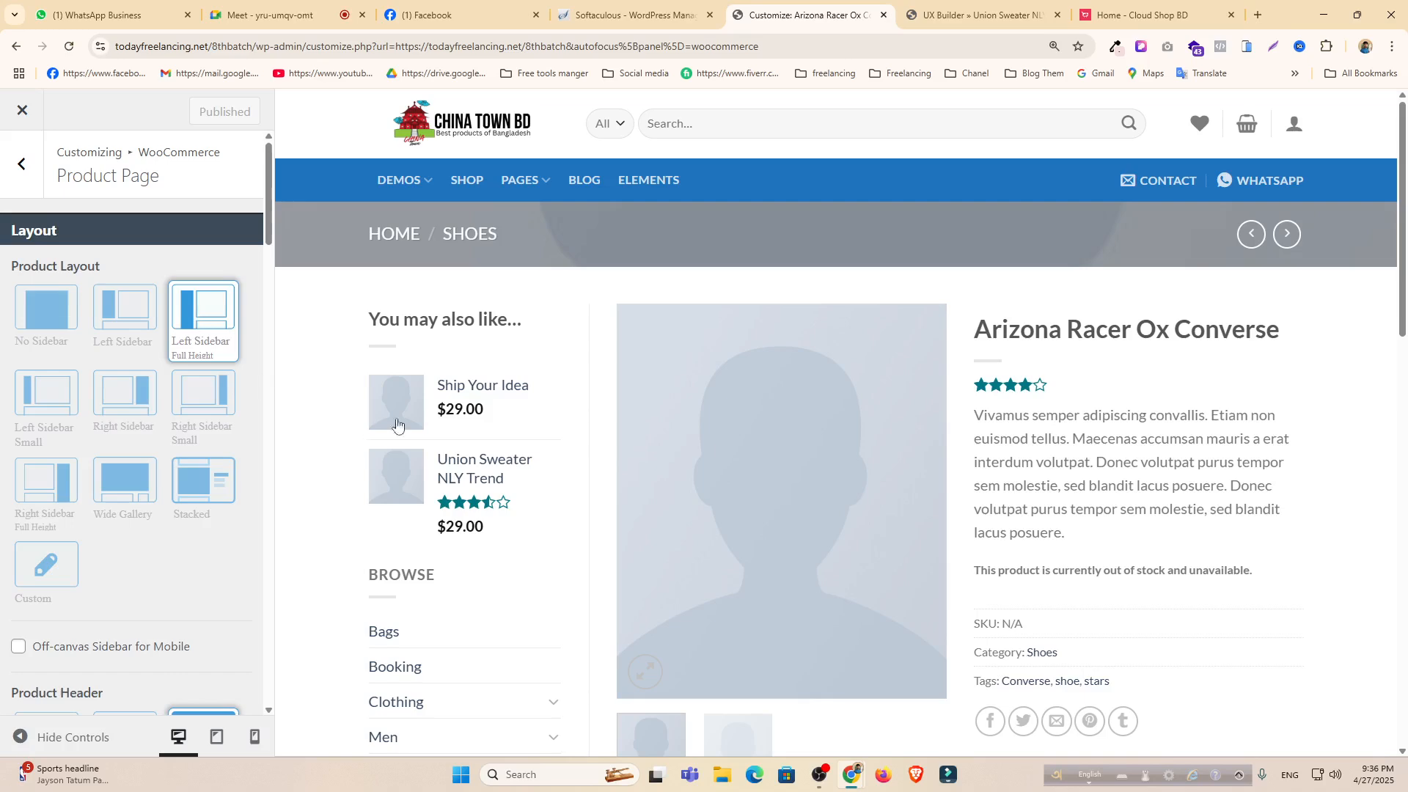
{"action": "scroll", "coordinate": [451, 602], "scroll_direction": "down", "scroll_amount": 3}
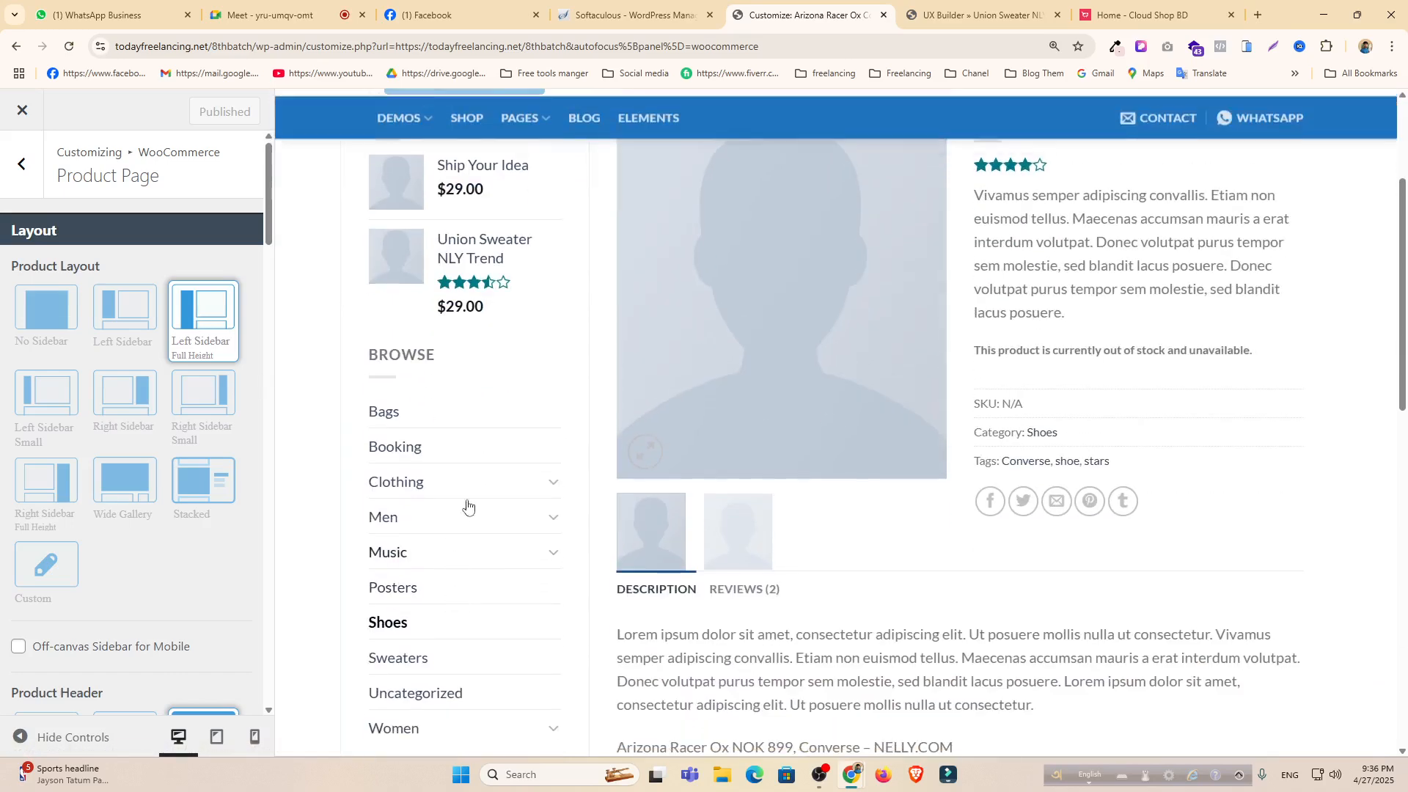
Change the Product Layout to Right Sidebar Small, review the header and gallery options, and publish the change.
{"action": "left_click", "coordinate": [230, 402]}
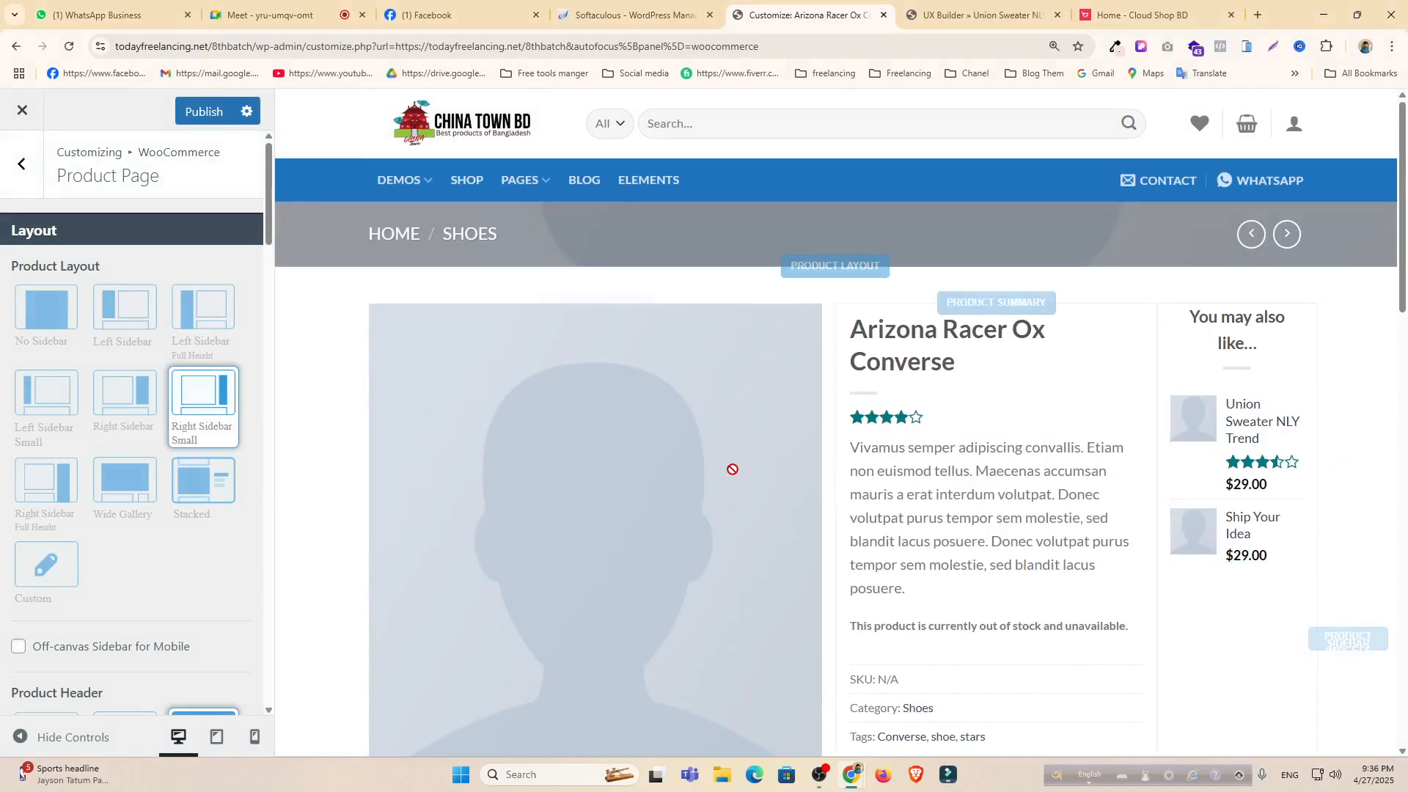
{"action": "scroll", "coordinate": [575, 434], "scroll_direction": "down", "scroll_amount": 3}
{"action": "scroll", "coordinate": [430, 575], "scroll_direction": "up", "scroll_amount": 4}
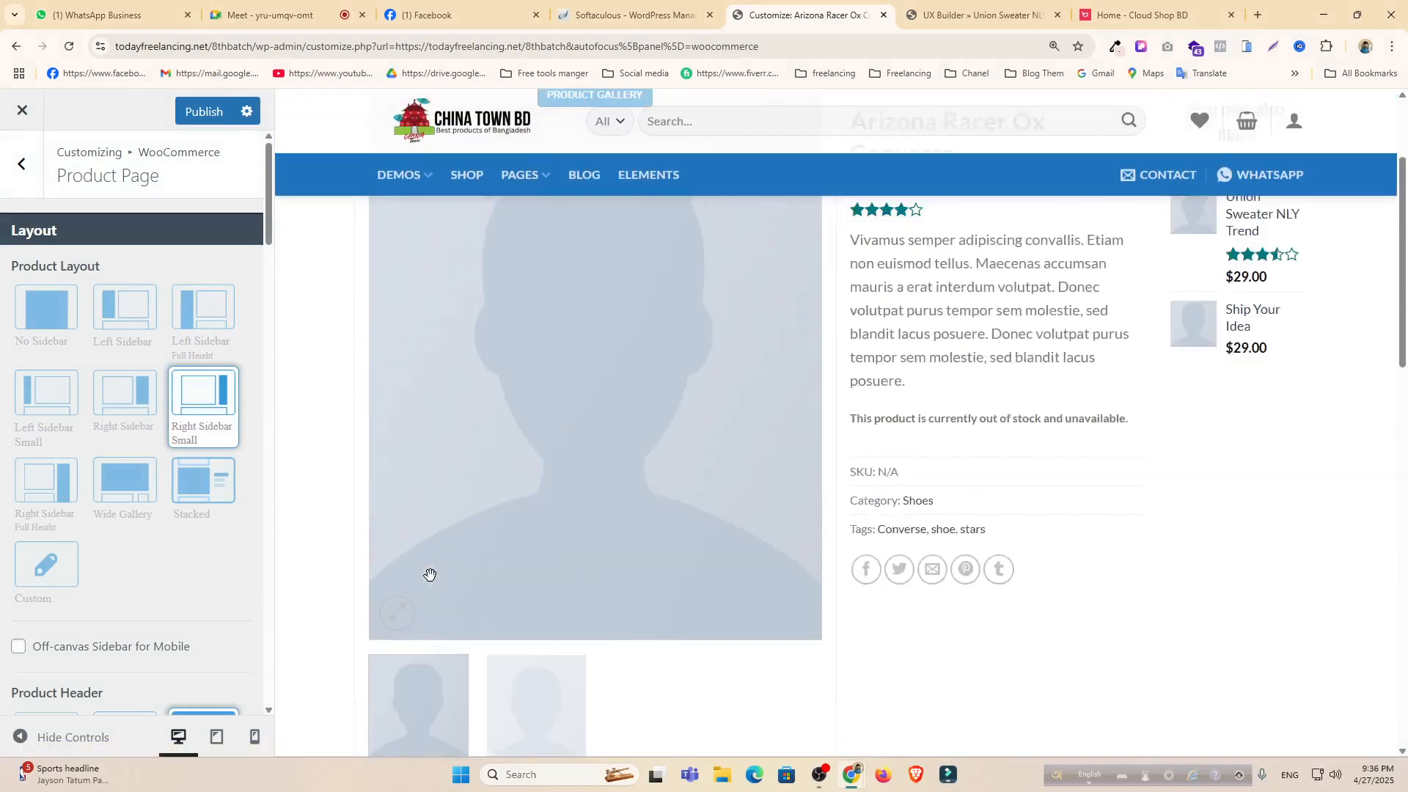
{"action": "scroll", "coordinate": [431, 575], "scroll_direction": "down", "scroll_amount": 6}
{"action": "scroll", "coordinate": [131, 560], "scroll_direction": "down", "scroll_amount": 5}
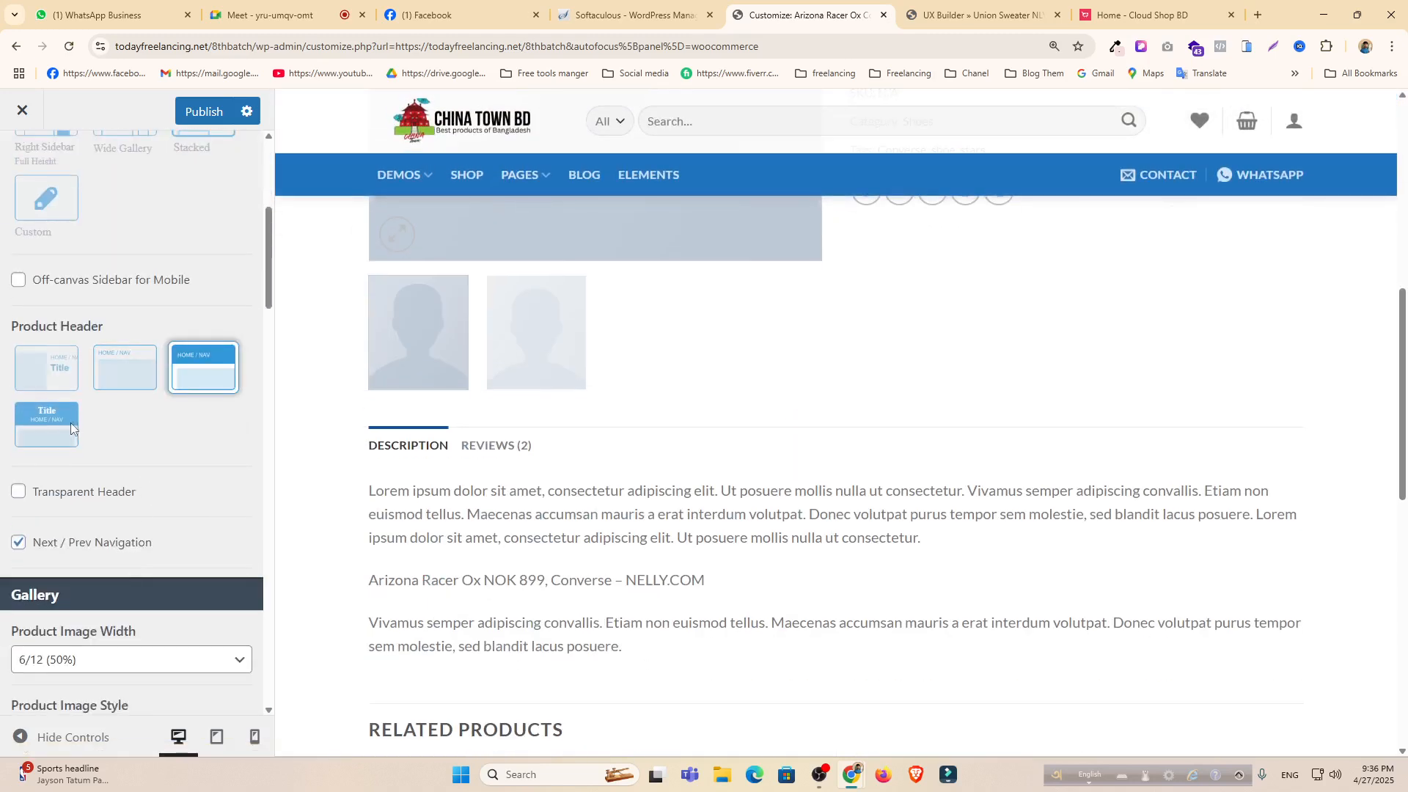
{"action": "scroll", "coordinate": [174, 465], "scroll_direction": "down", "scroll_amount": 4}
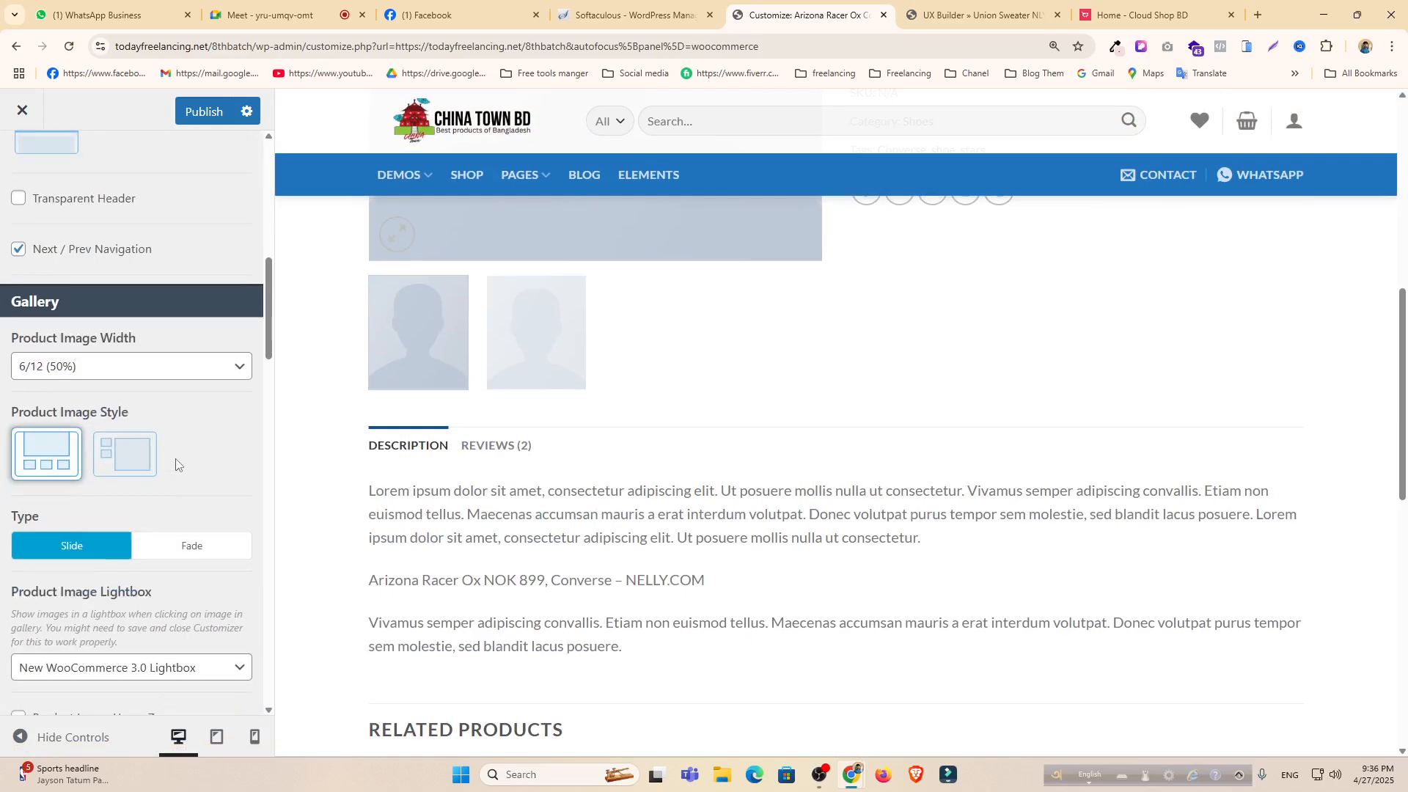
{"action": "scroll", "coordinate": [174, 459], "scroll_direction": "down", "scroll_amount": 5}
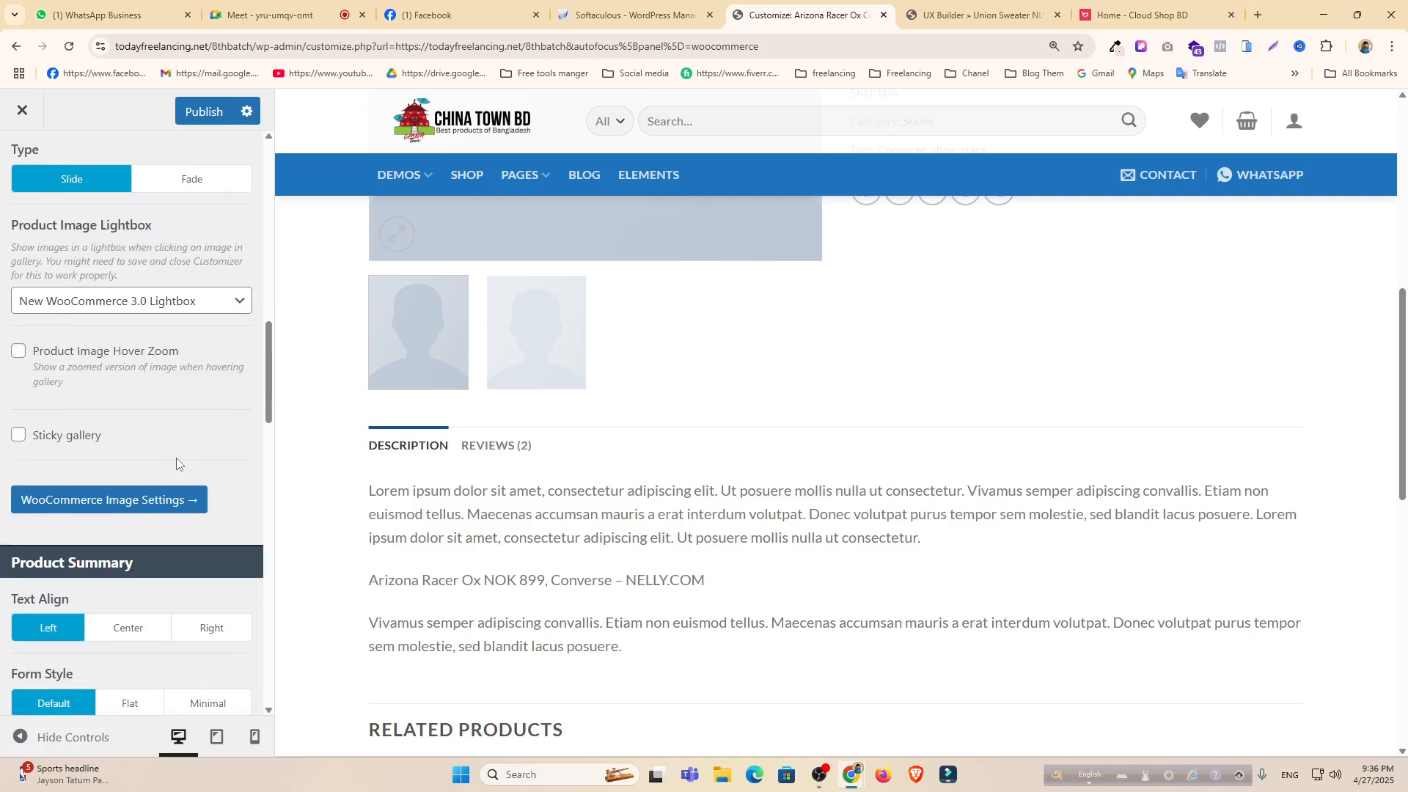
{"action": "left_click", "coordinate": [192, 111]}
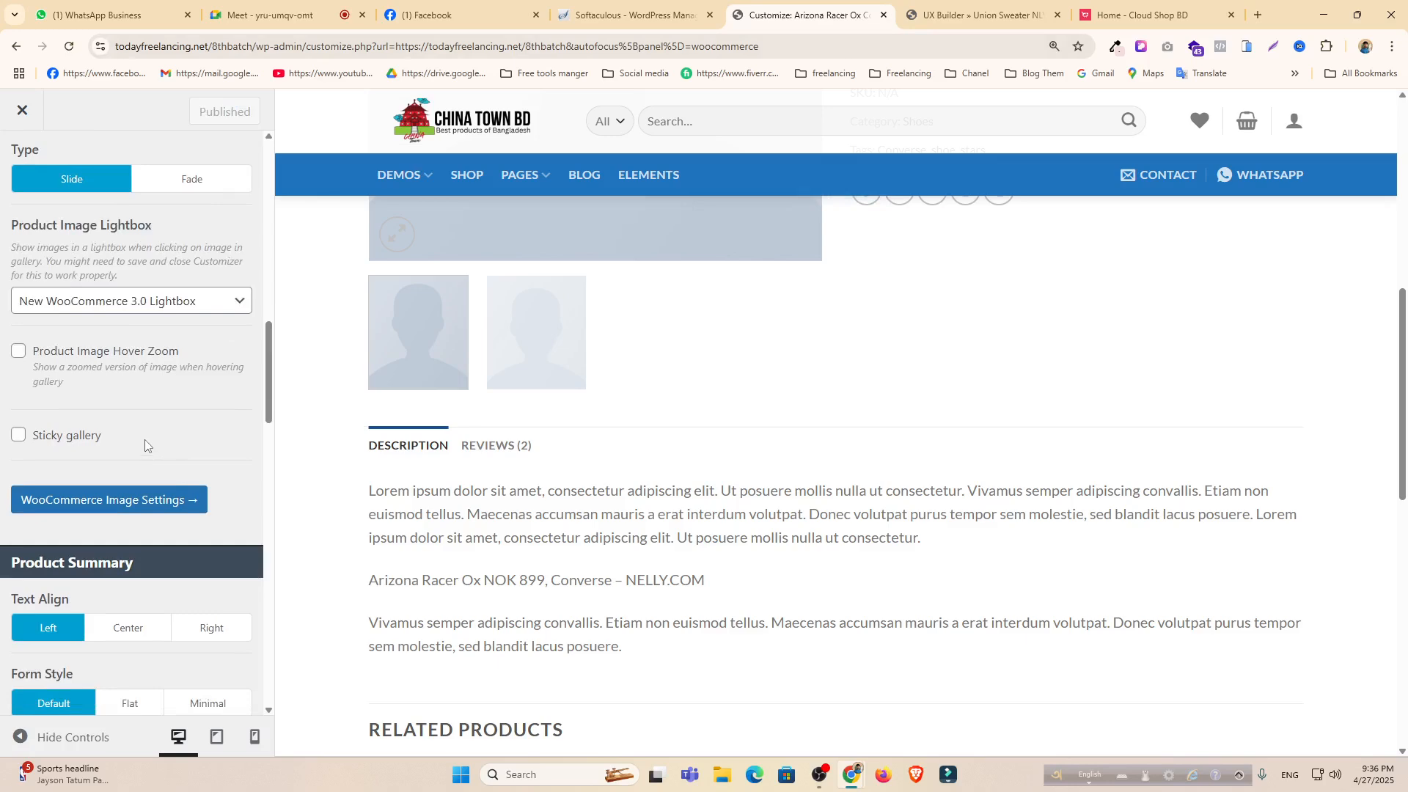
Look through the Product Page options for gallery, tabs and related products, and check the related products in the preview.
{"action": "scroll", "coordinate": [145, 442], "scroll_direction": "up", "scroll_amount": 10}
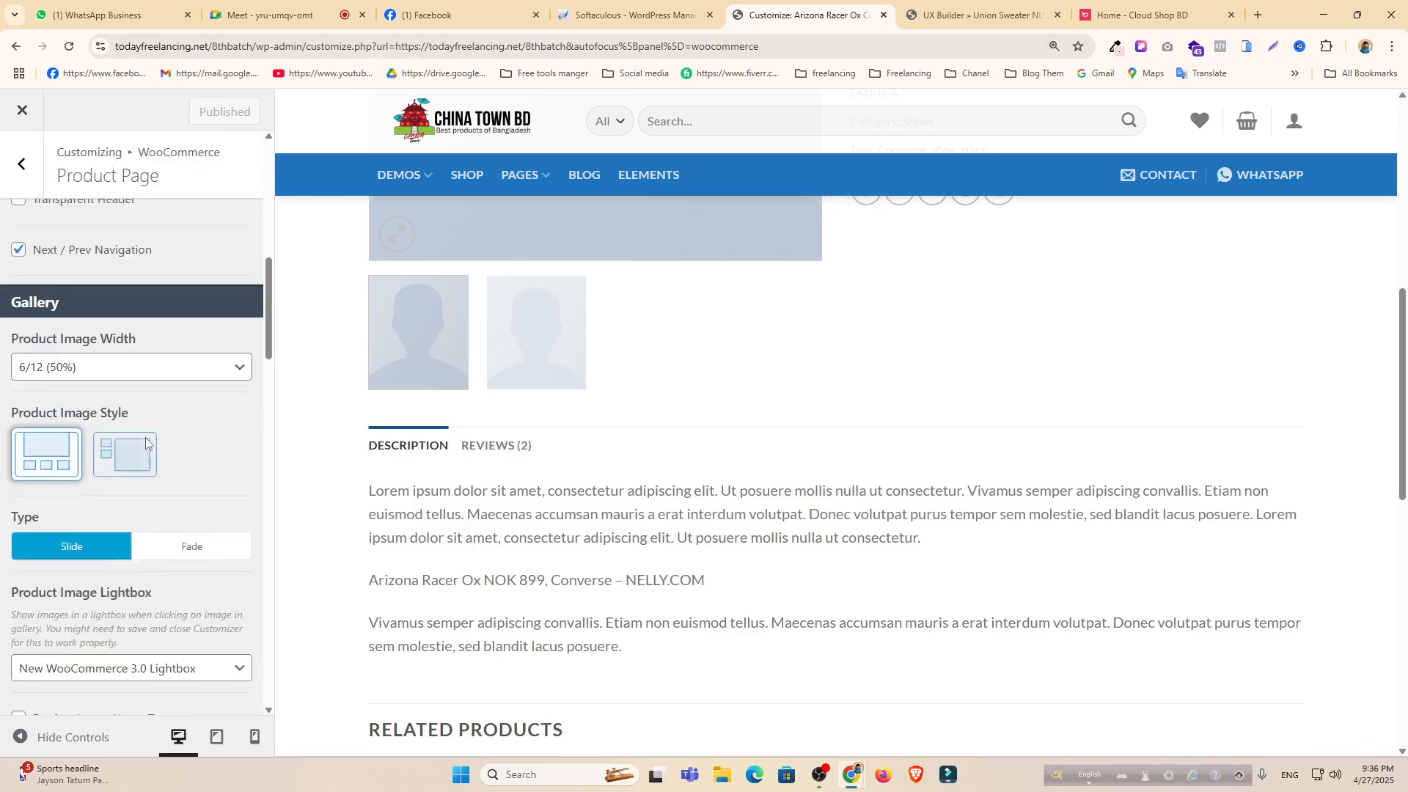
{"action": "scroll", "coordinate": [145, 442], "scroll_direction": "down", "scroll_amount": 10}
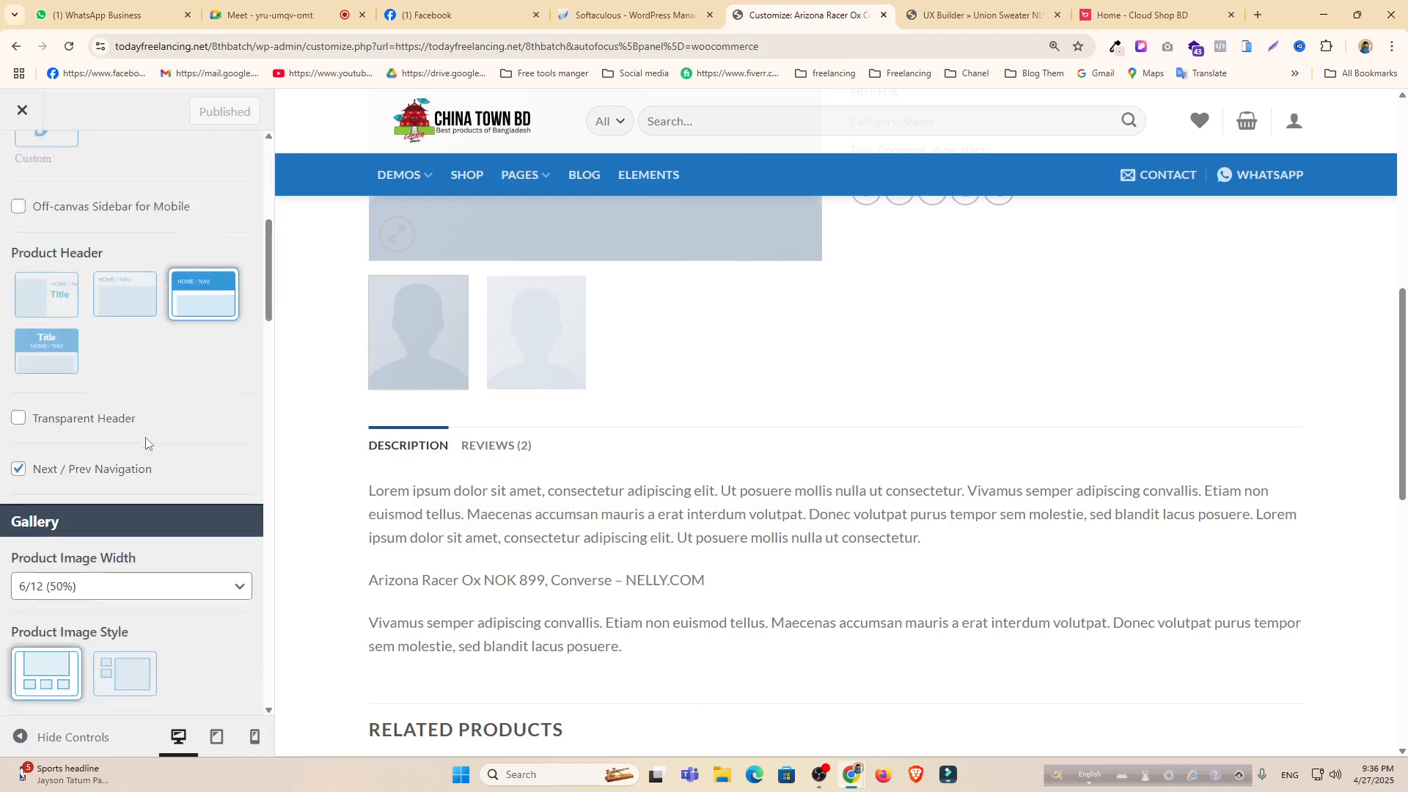
{"action": "scroll", "coordinate": [145, 442], "scroll_direction": "down", "scroll_amount": 7}
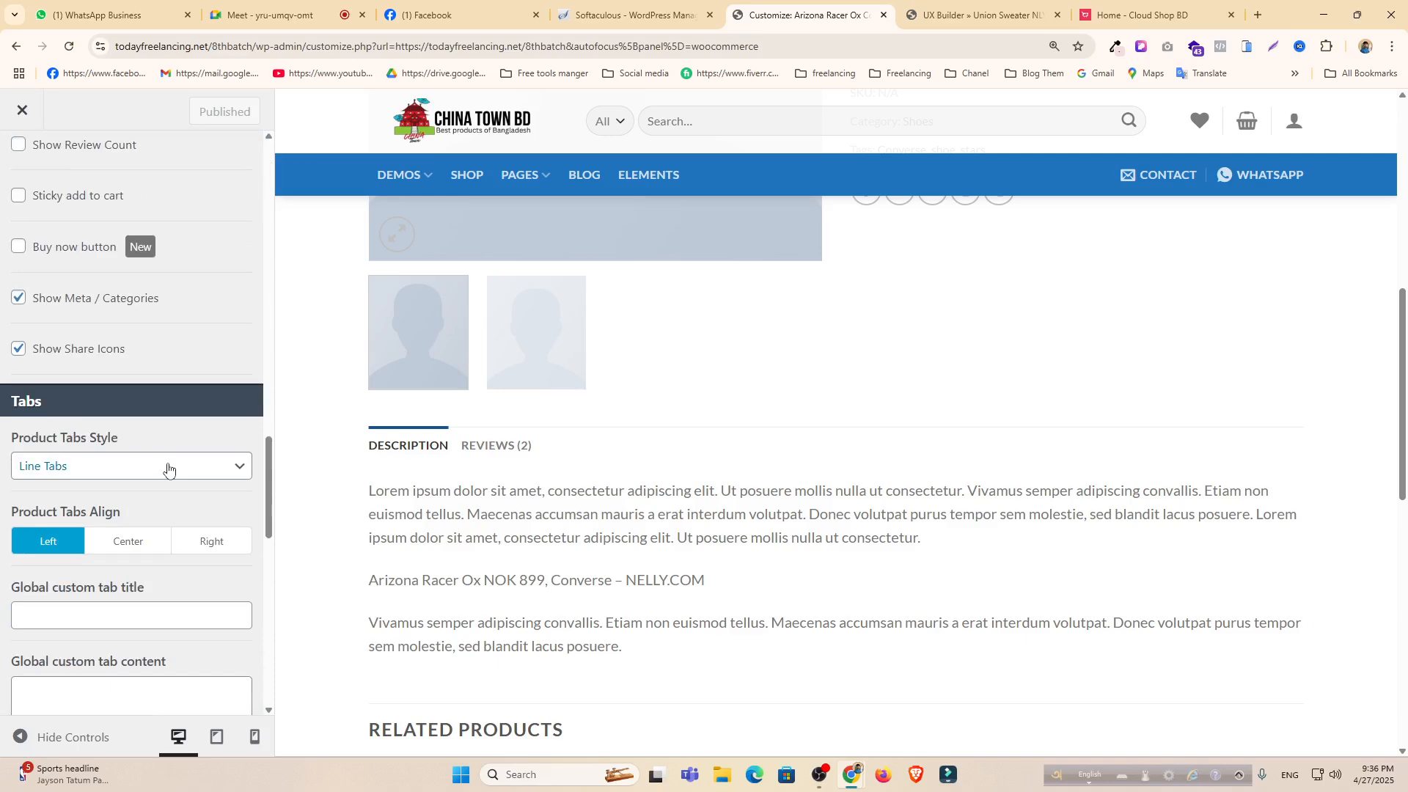
{"action": "left_click", "coordinate": [168, 467]}
{"action": "left_click", "coordinate": [168, 468]}
{"action": "scroll", "coordinate": [168, 469], "scroll_direction": "down", "scroll_amount": 5}
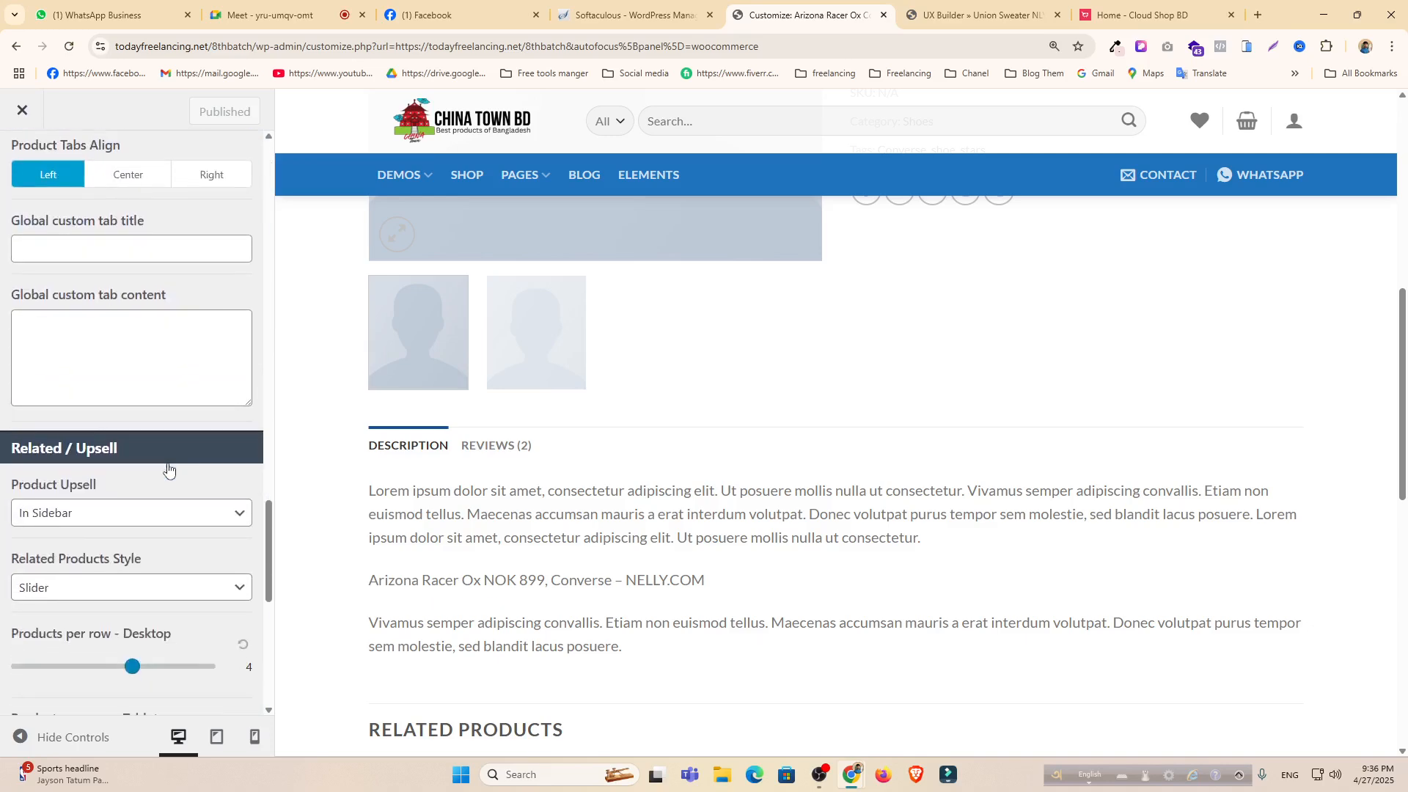
{"action": "scroll", "coordinate": [168, 469], "scroll_direction": "down", "scroll_amount": 5}
{"action": "scroll", "coordinate": [761, 479], "scroll_direction": "down", "scroll_amount": 5}
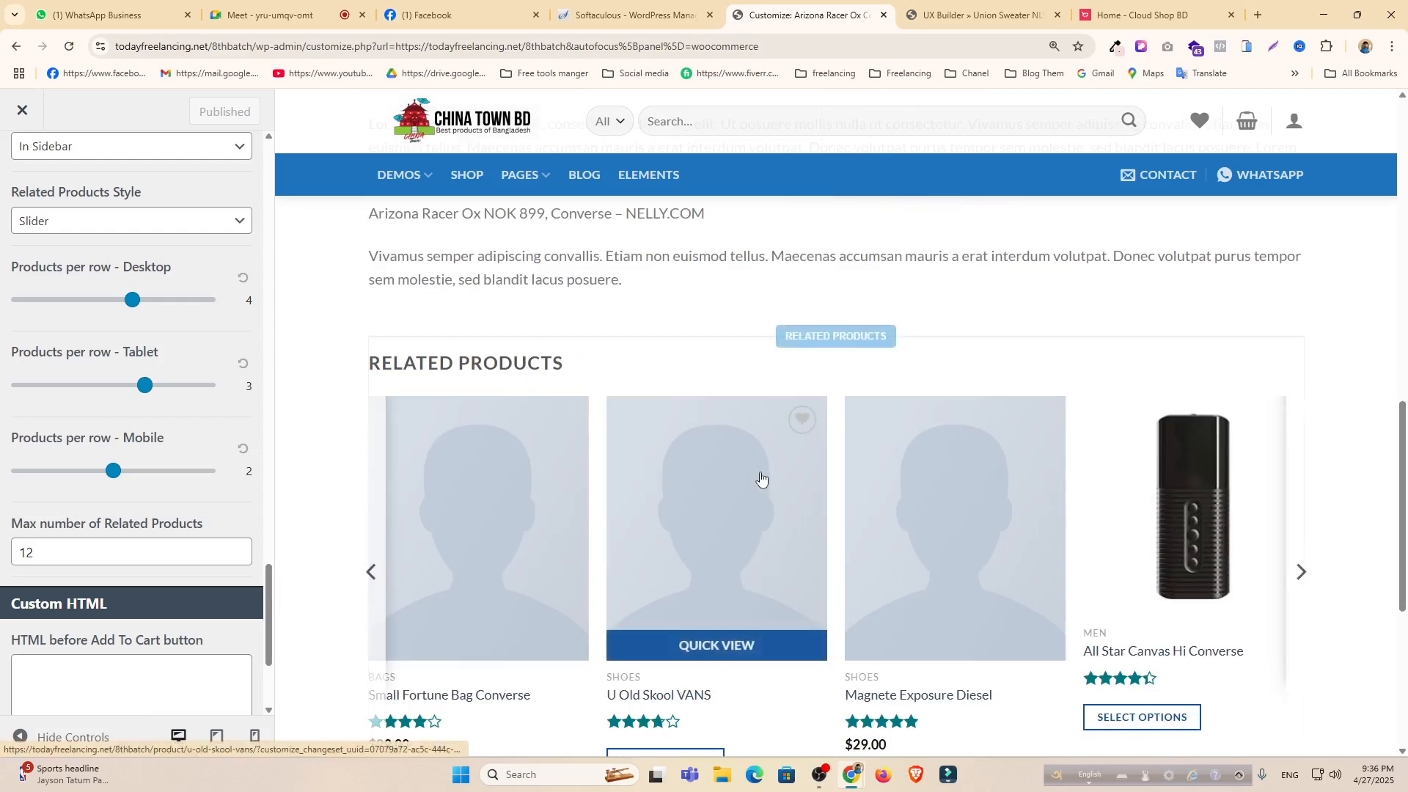
{"action": "scroll", "coordinate": [760, 479], "scroll_direction": "up", "scroll_amount": 10}
{"action": "scroll", "coordinate": [170, 396], "scroll_direction": "up", "scroll_amount": 1}
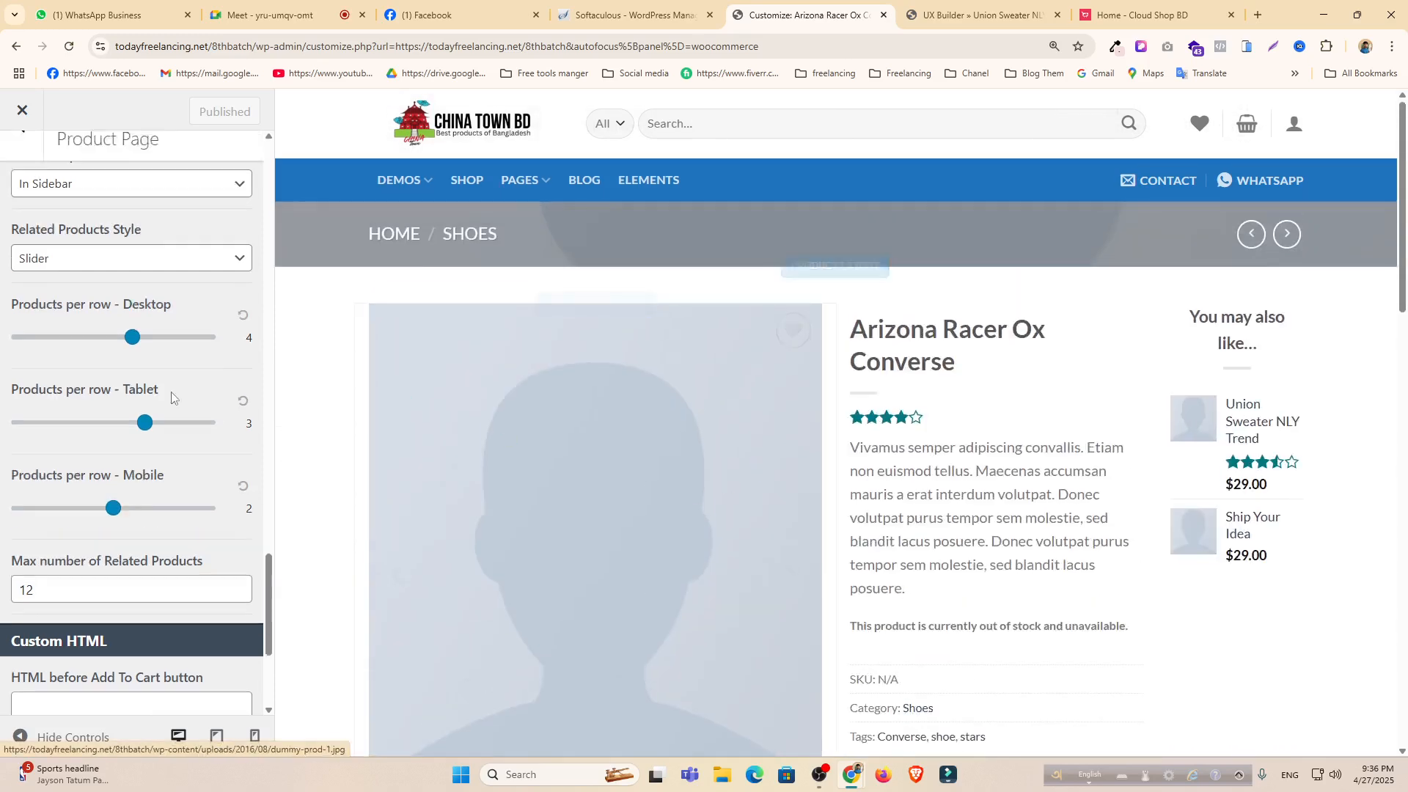
{"action": "scroll", "coordinate": [171, 397], "scroll_direction": "up", "scroll_amount": 10}
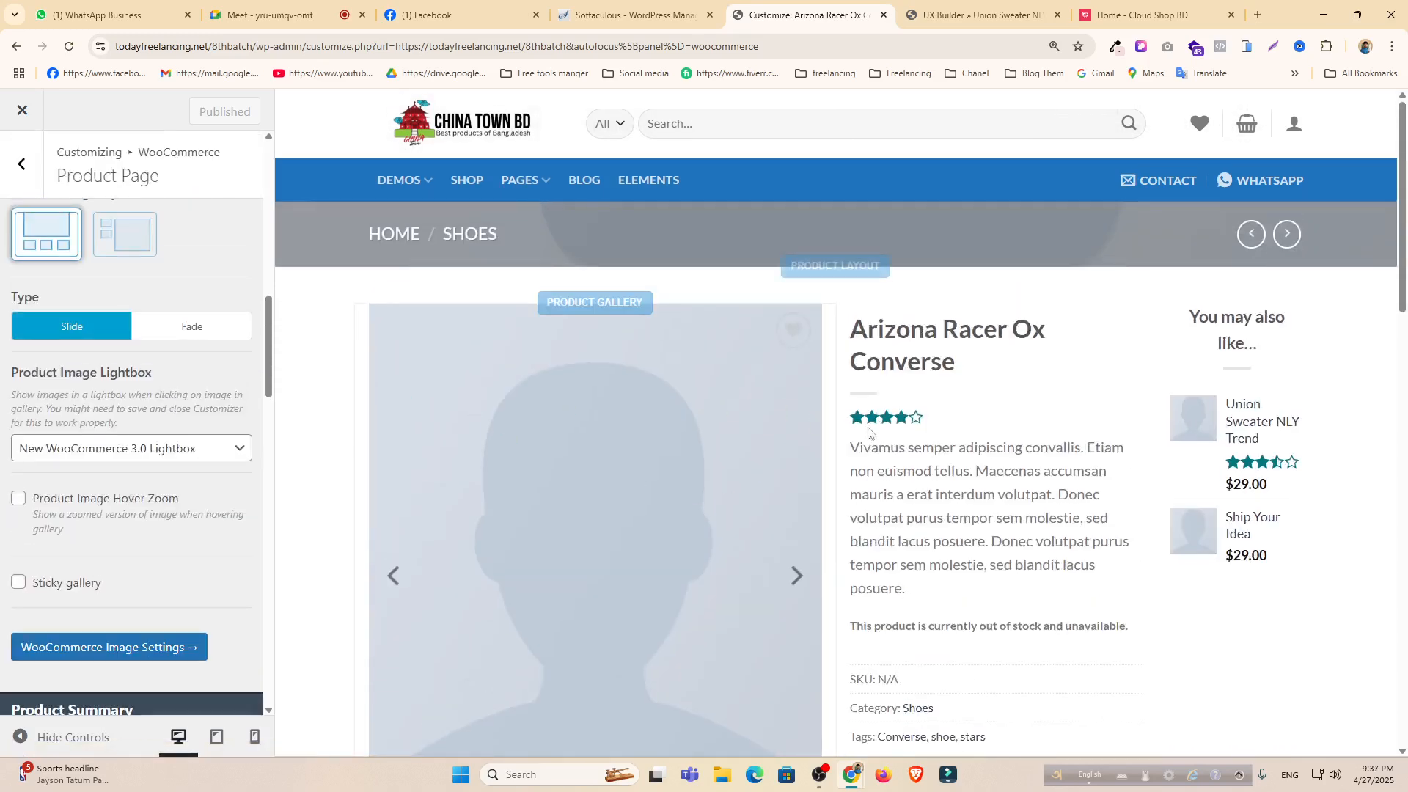
Enable the Buy now button in the Product Summary settings and check the product page preview.
{"action": "left_click", "coordinate": [980, 308]}
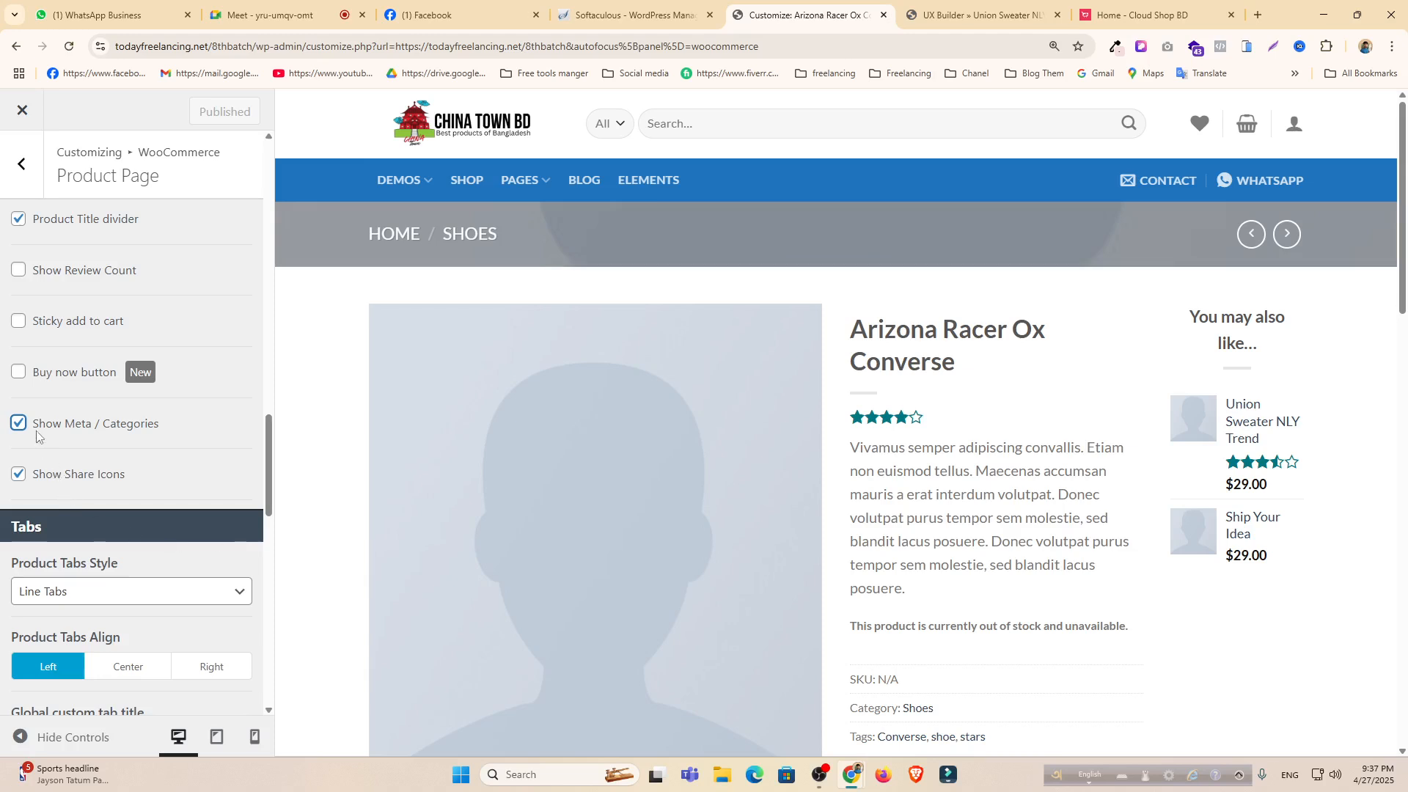
{"action": "left_click", "coordinate": [18, 372]}
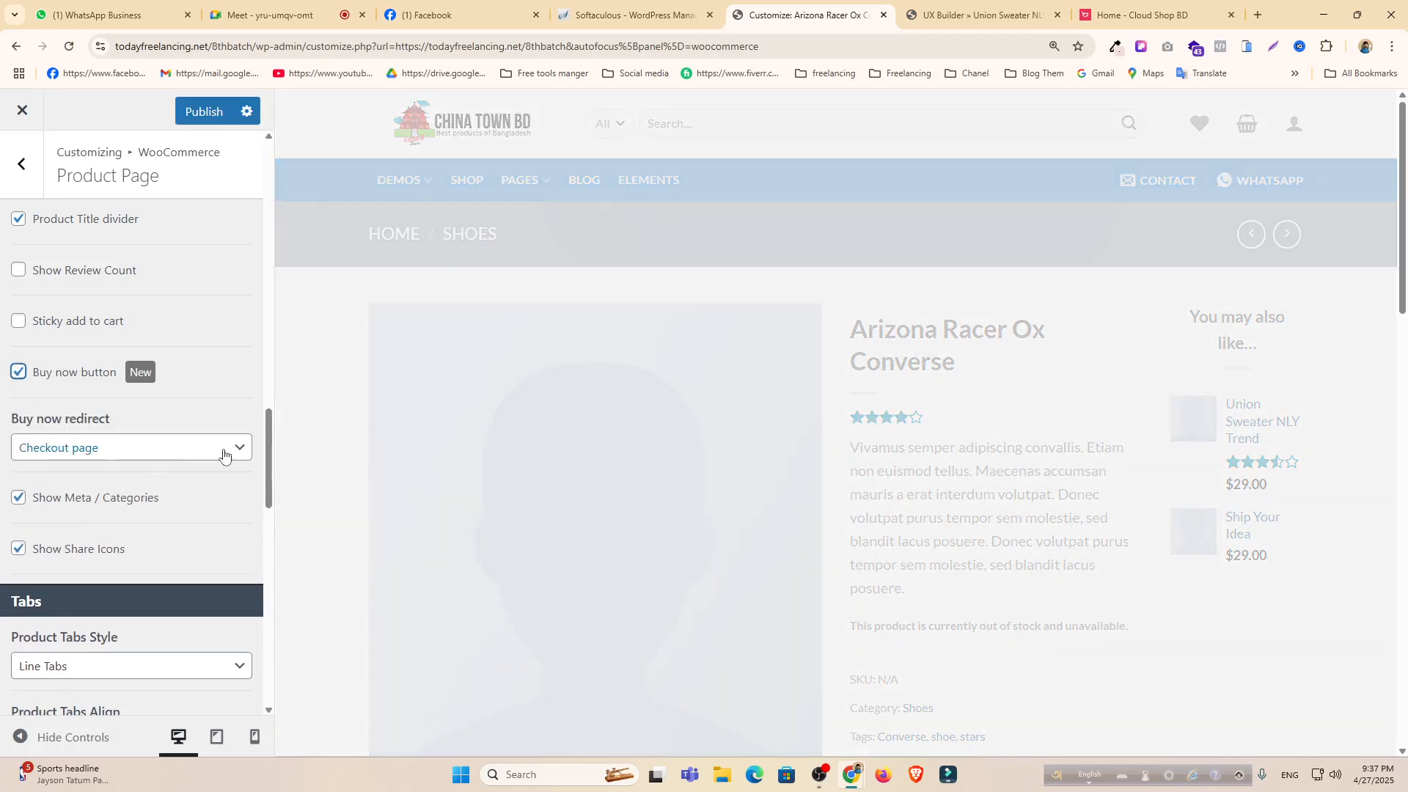
{"action": "scroll", "coordinate": [906, 508], "scroll_direction": "down", "scroll_amount": 7}
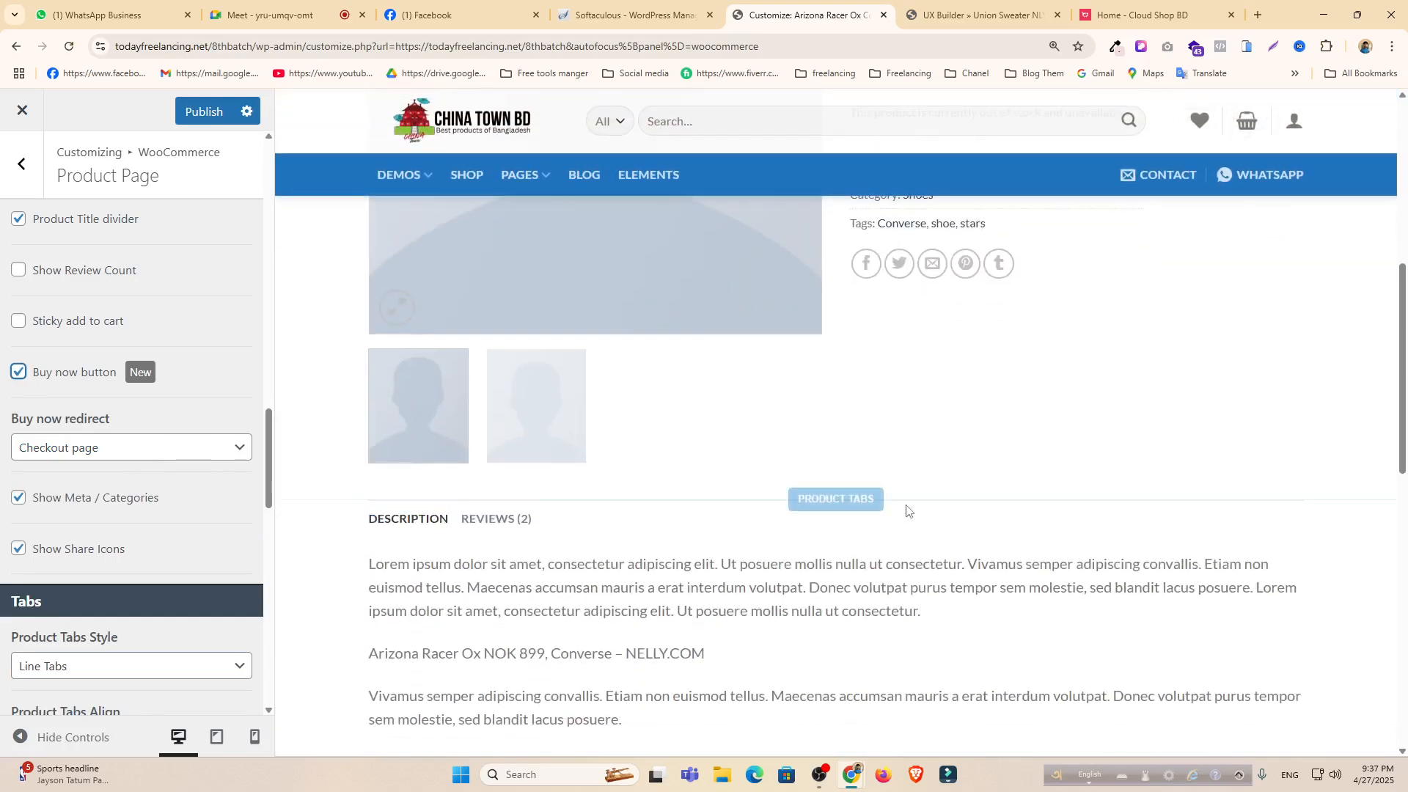
{"action": "scroll", "coordinate": [905, 506], "scroll_direction": "down", "scroll_amount": 8}
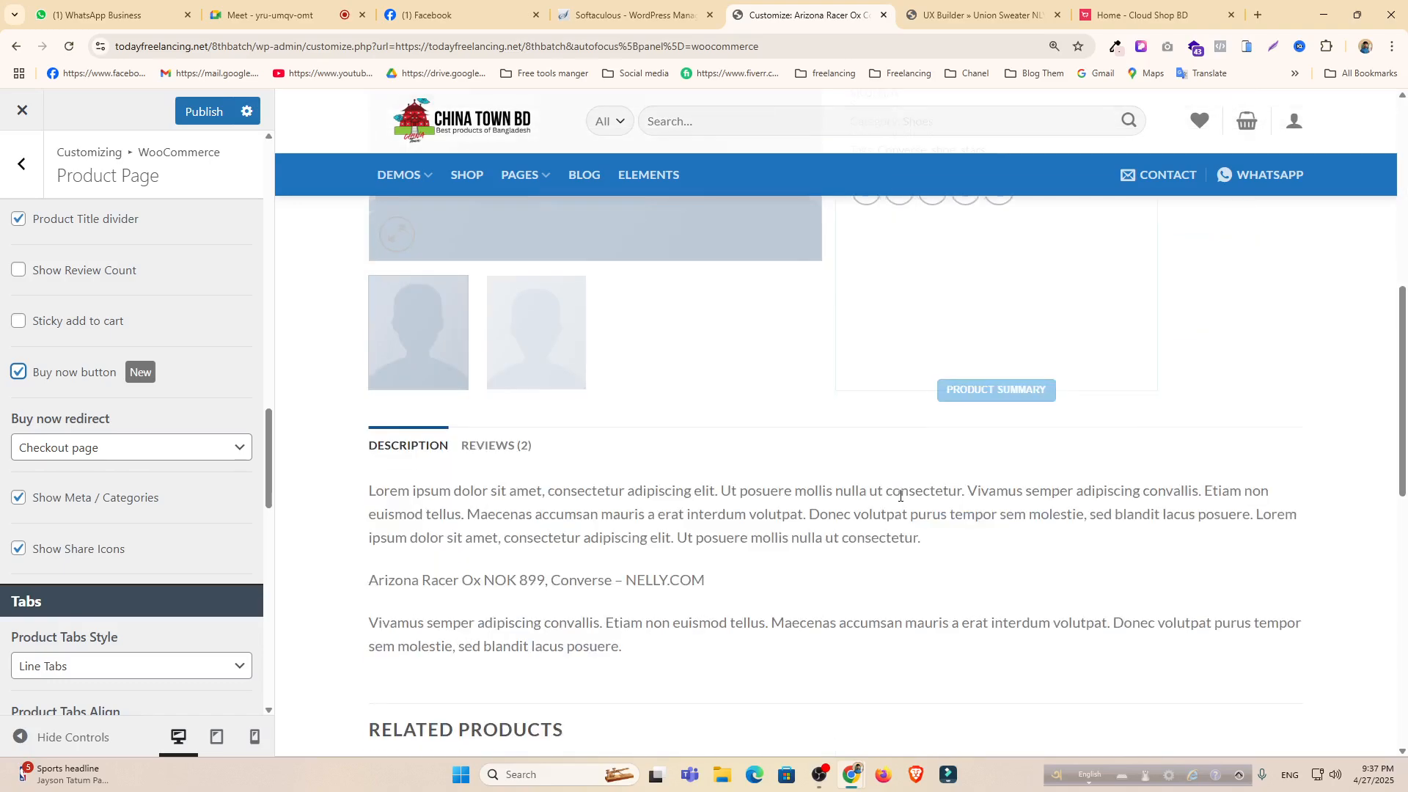
{"action": "scroll", "coordinate": [901, 501], "scroll_direction": "down", "scroll_amount": 3}
{"action": "scroll", "coordinate": [900, 499], "scroll_direction": "up", "scroll_amount": 4}
{"action": "scroll", "coordinate": [900, 495], "scroll_direction": "down", "scroll_amount": 5}
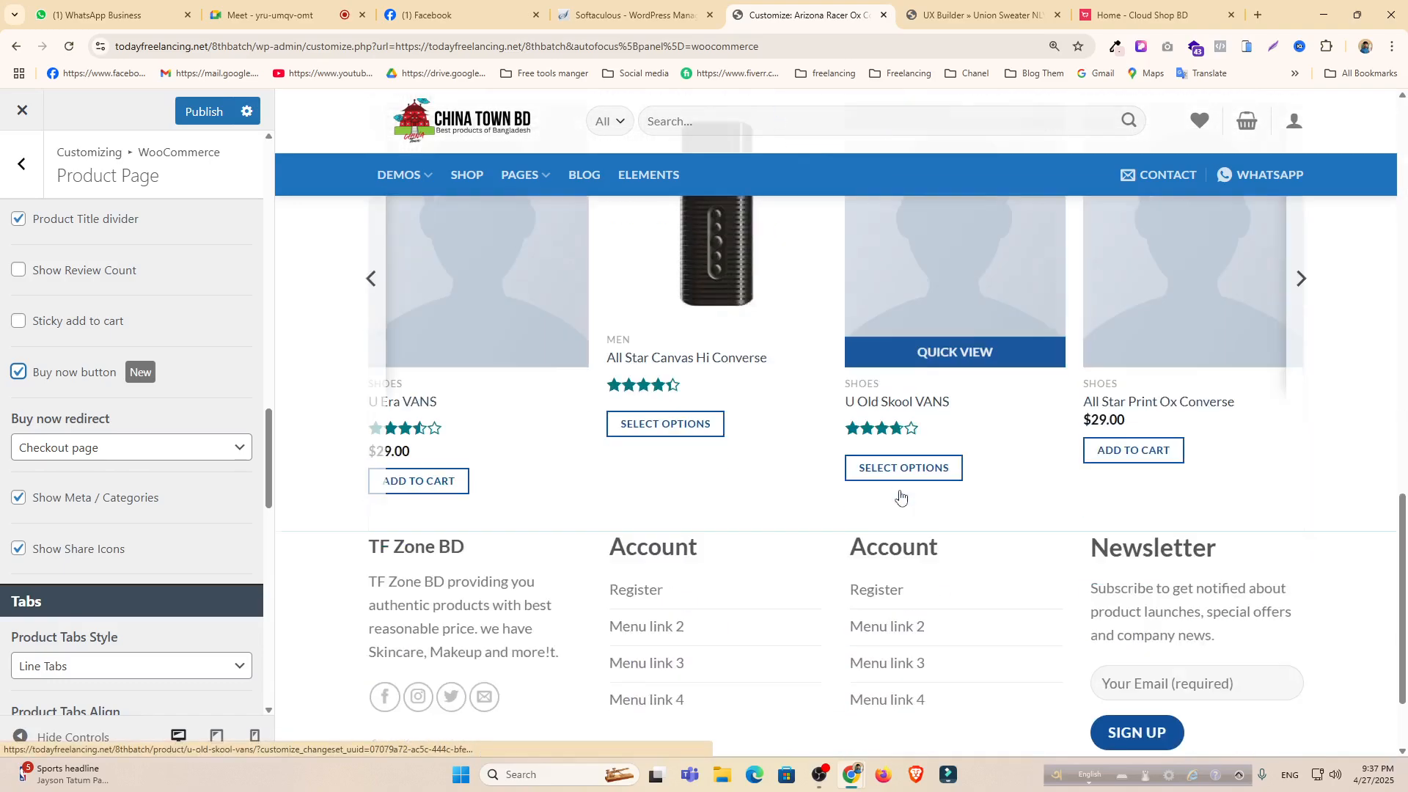
{"action": "scroll", "coordinate": [901, 491], "scroll_direction": "up", "scroll_amount": 10}
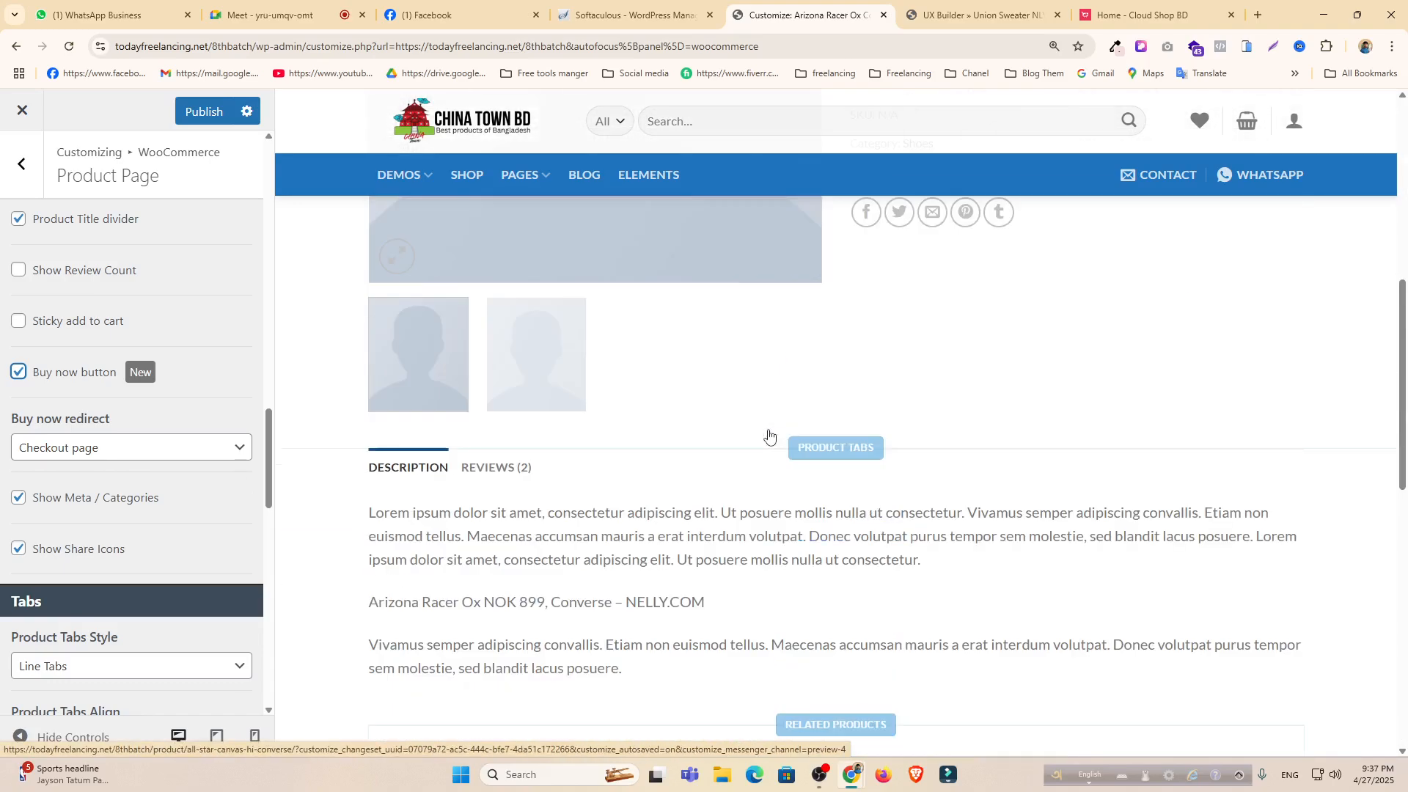
{"action": "scroll", "coordinate": [767, 436], "scroll_direction": "up", "scroll_amount": 3}
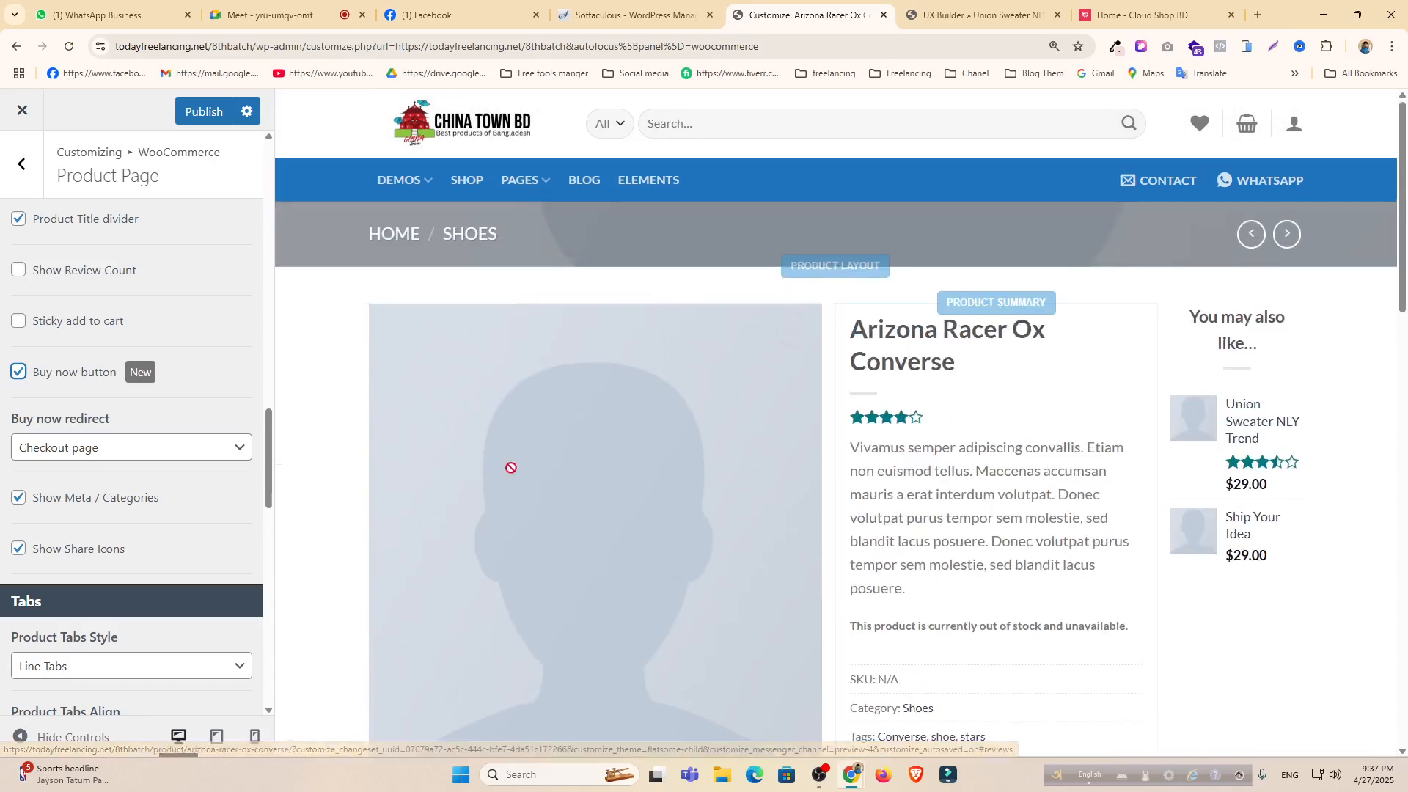
Publish the Buy now setting and check the Osaka Entry Tee Superdry product page on the live site.
{"action": "left_click", "coordinate": [203, 112]}
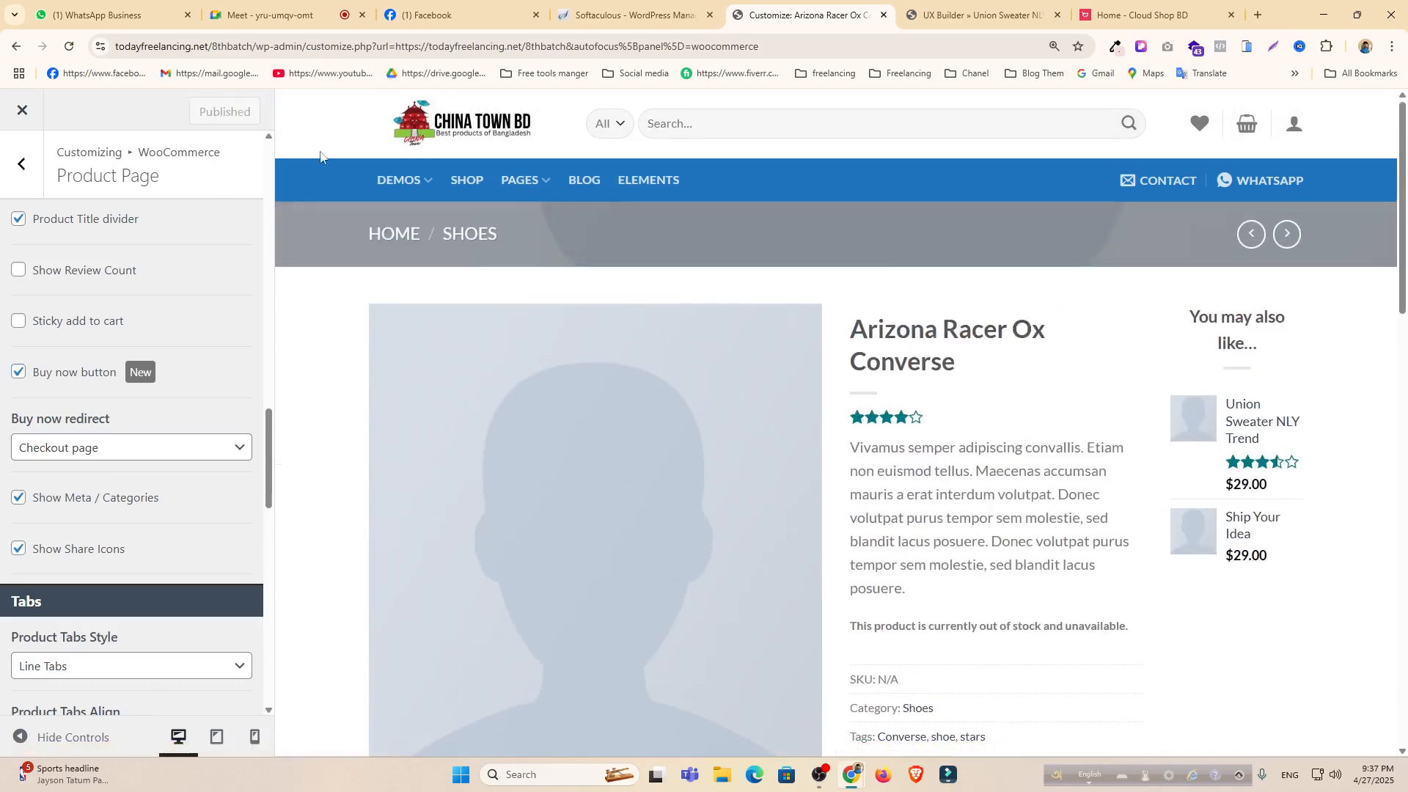
{"action": "left_click", "coordinate": [958, 7]}
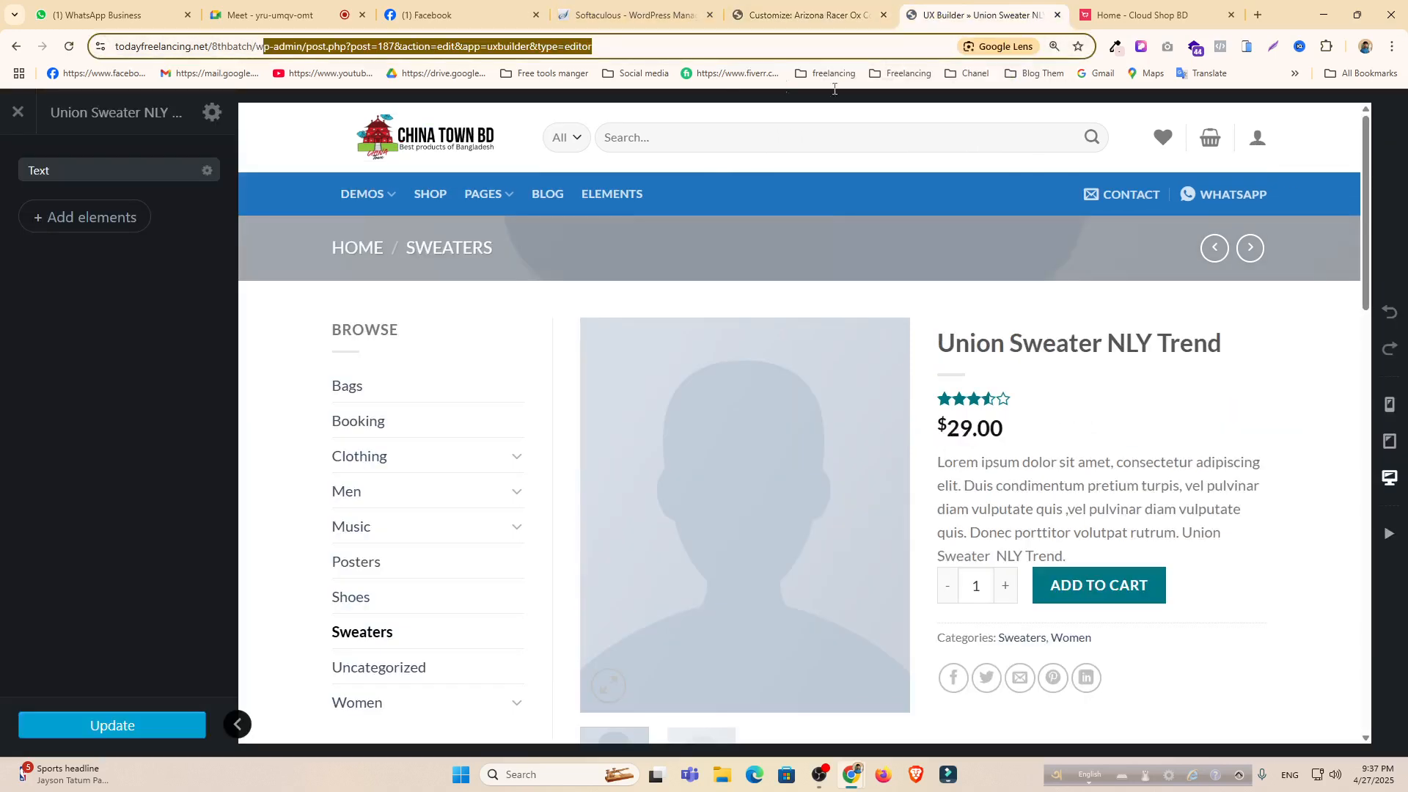
{"action": "left_click_drag", "start_coordinate": [262, 46], "coordinate": [881, 93]}
{"action": "key", "text": "BackSpace"}
{"action": "key", "text": "Return"}
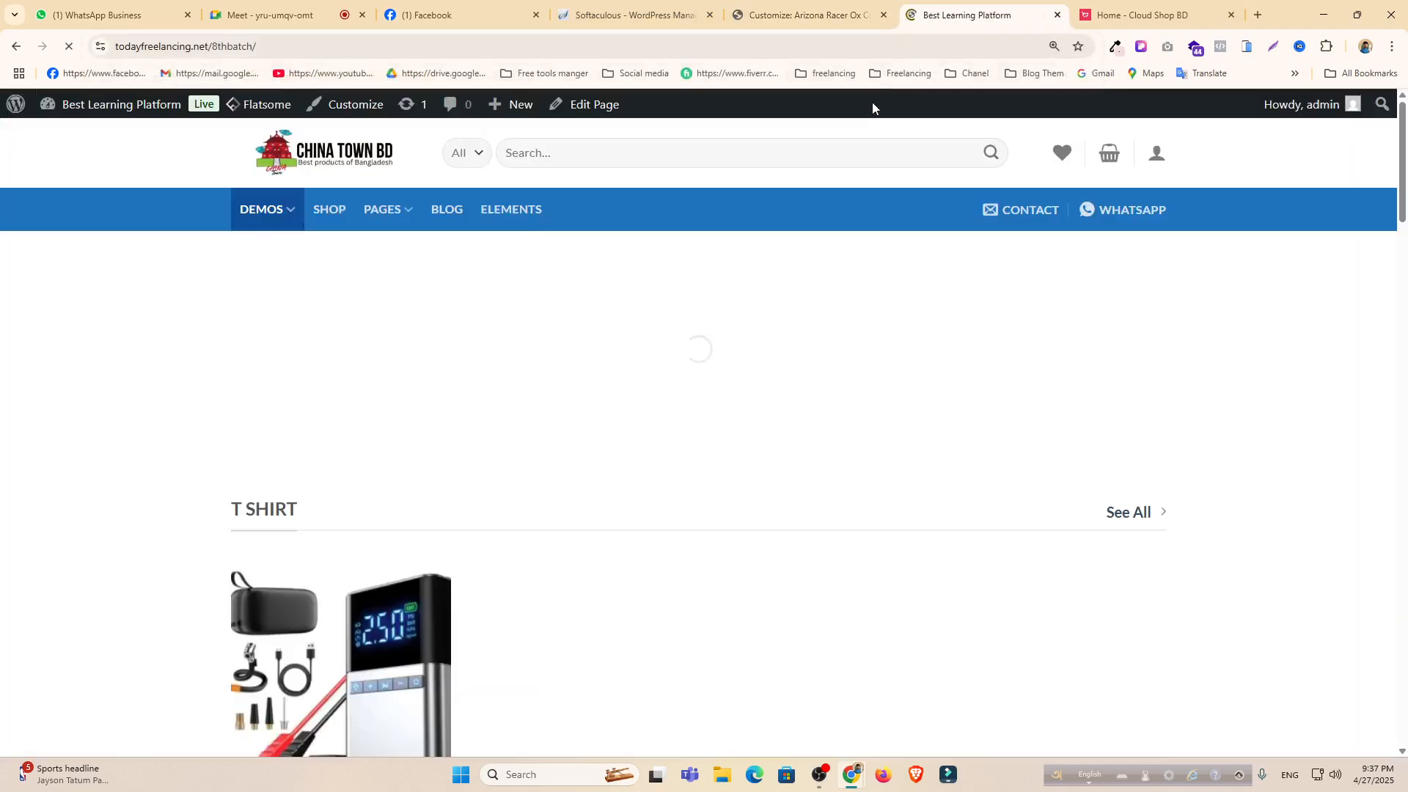
{"action": "scroll", "coordinate": [345, 498], "scroll_direction": "down", "scroll_amount": 5}
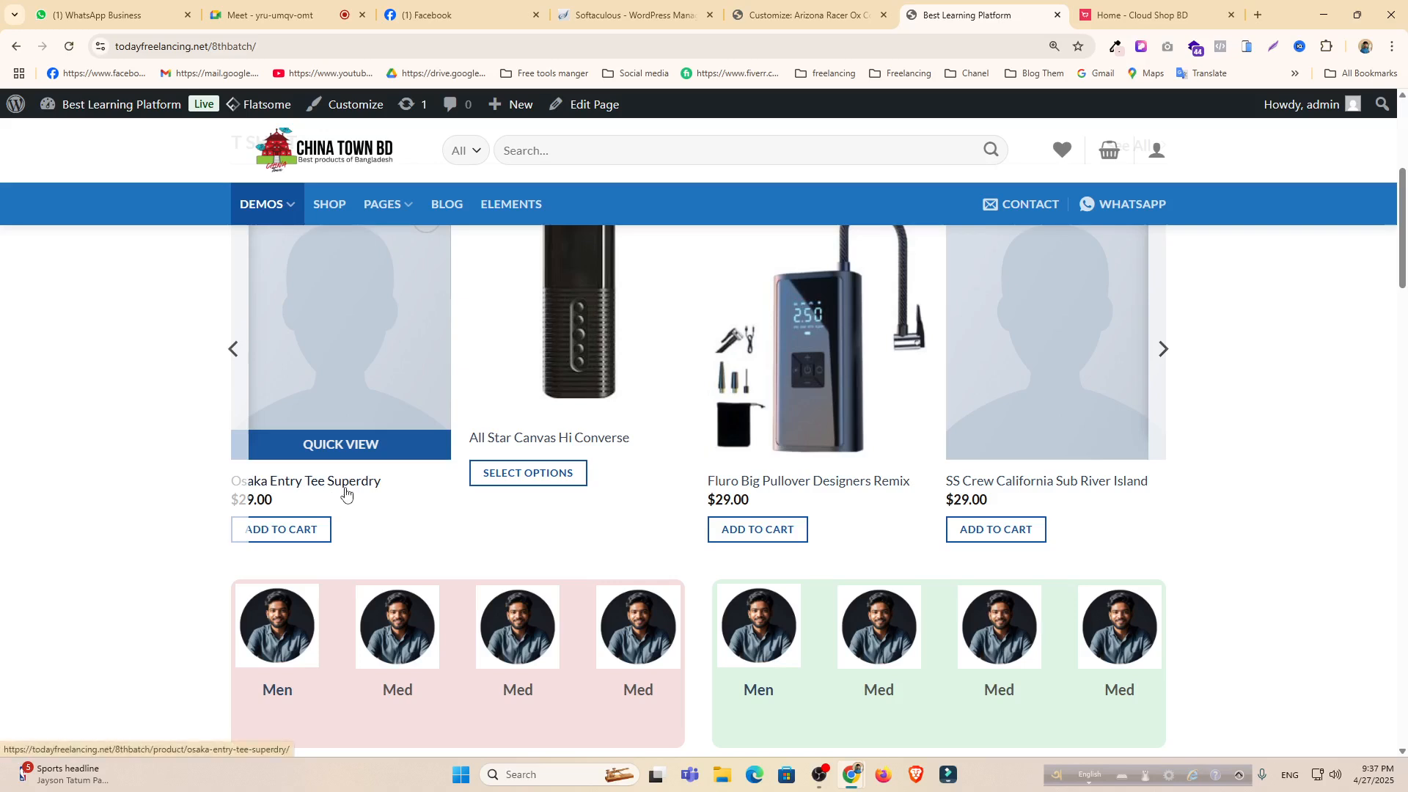
{"action": "left_click", "coordinate": [286, 488]}
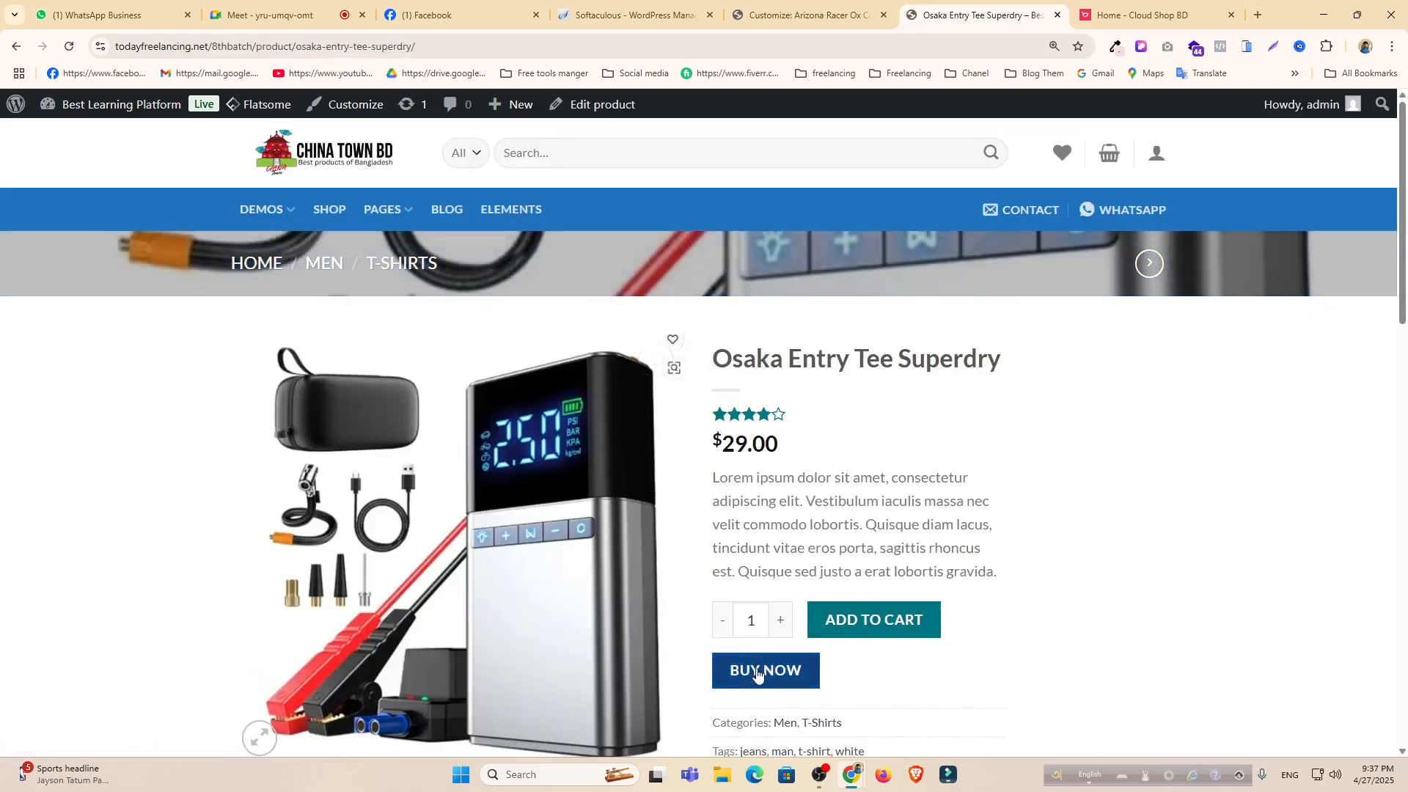
{"action": "scroll", "coordinate": [804, 608], "scroll_direction": "down", "scroll_amount": 5}
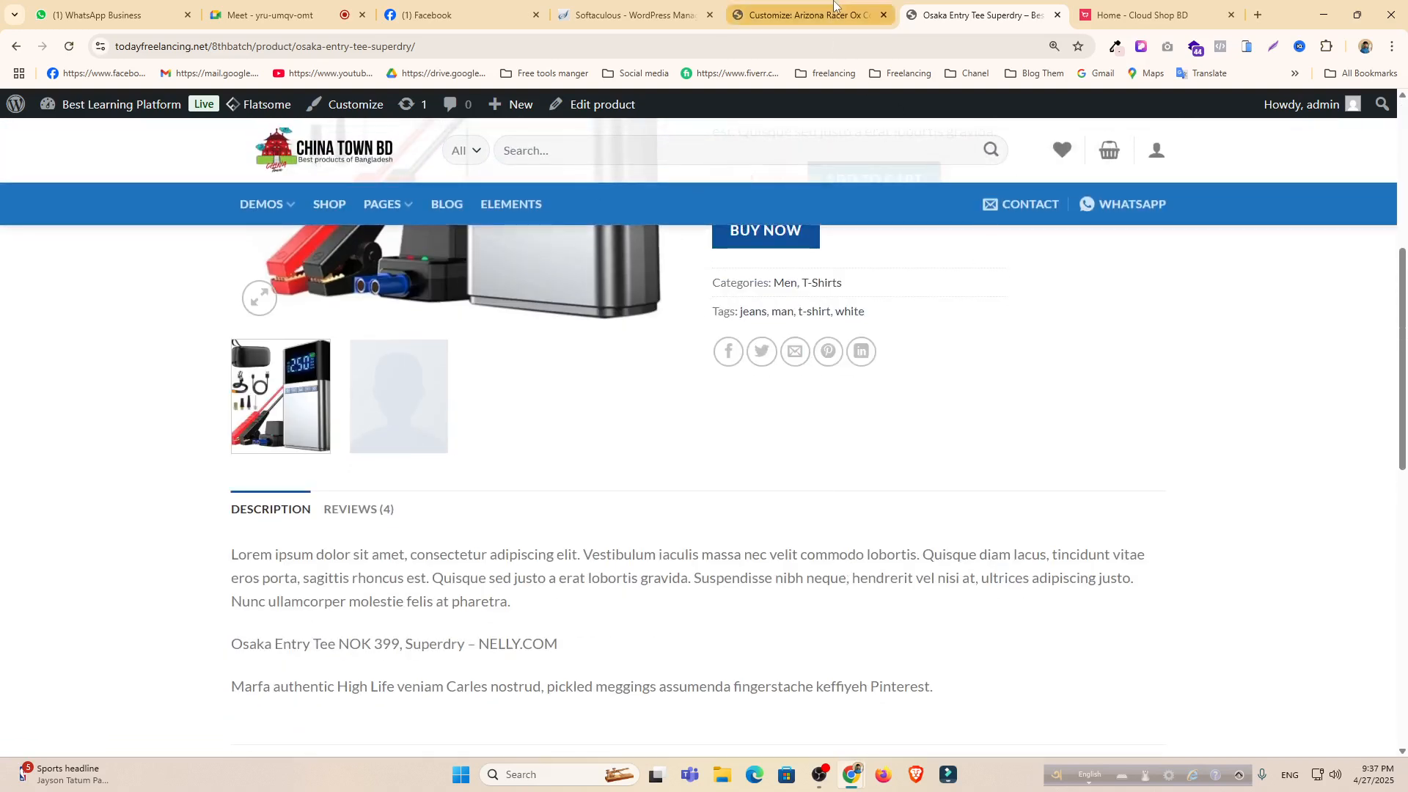
Return to the Customizer and look over the Product Summary and Tabs options for the product page.
{"action": "left_click", "coordinate": [810, 15]}
{"action": "scroll", "coordinate": [132, 570], "scroll_direction": "down", "scroll_amount": 4}
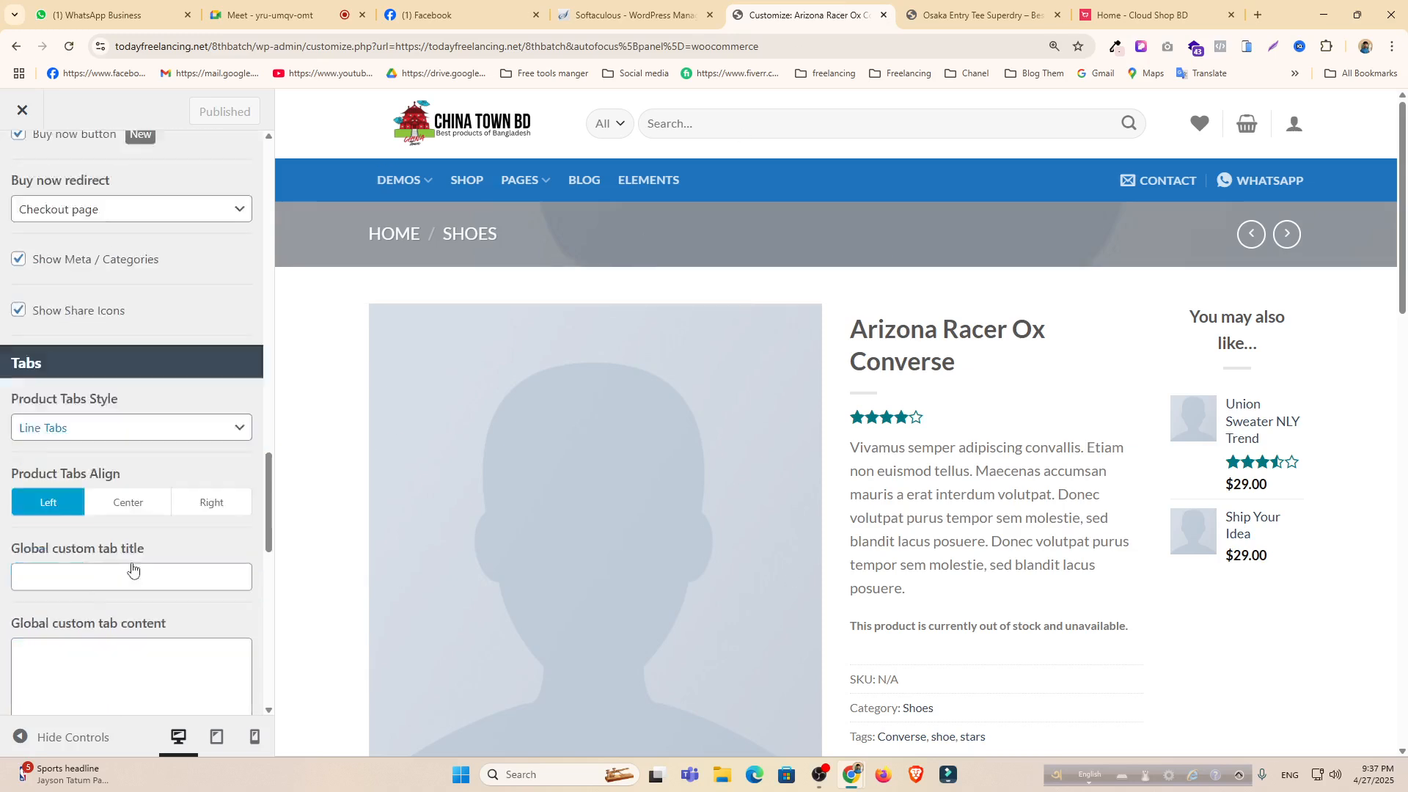
{"action": "scroll", "coordinate": [146, 535], "scroll_direction": "up", "scroll_amount": 3}
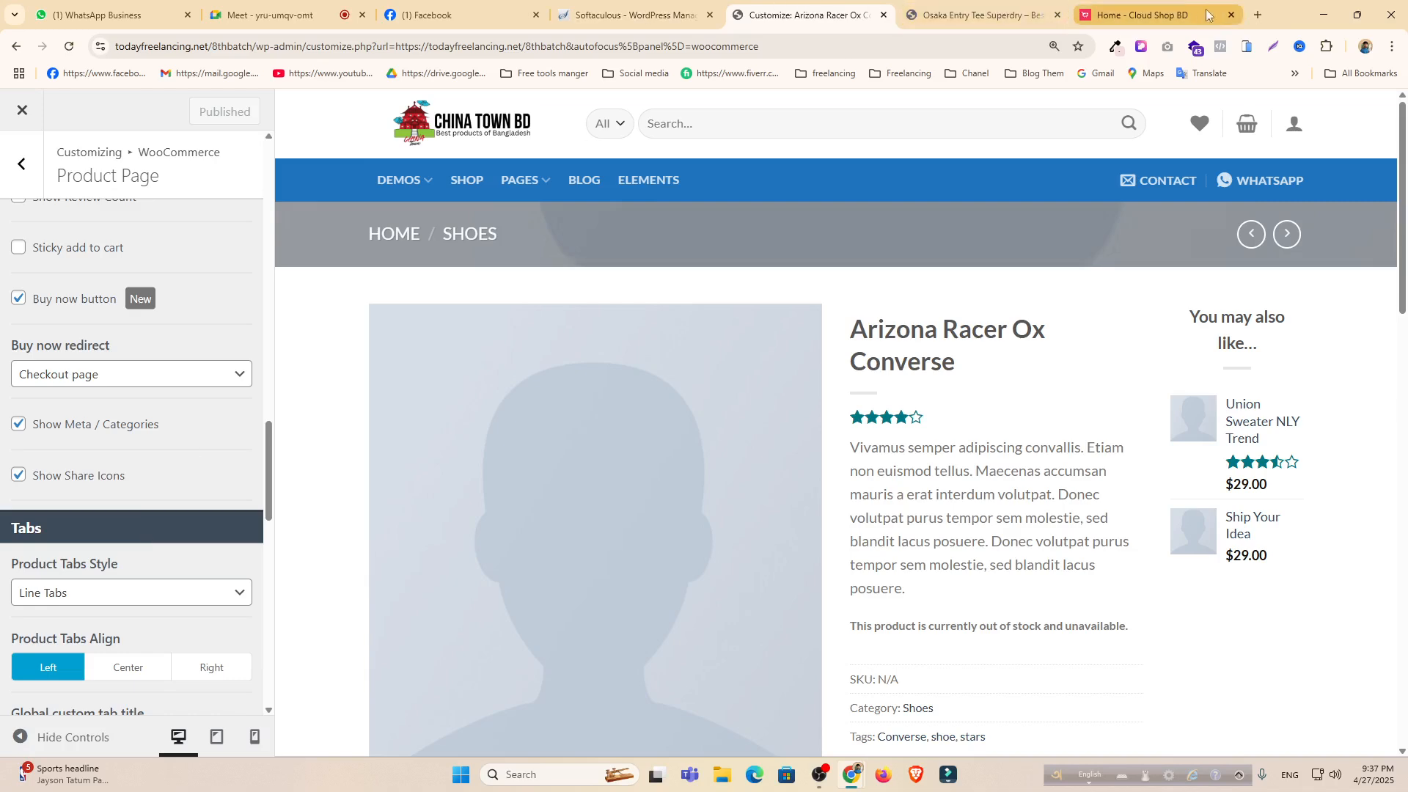
Open ChatGPT in a new browser tab at chat.openai.com/chat/.
{"action": "left_click", "coordinate": [1256, 16]}
{"action": "type", "text": "chat.openai.com/chat/"}
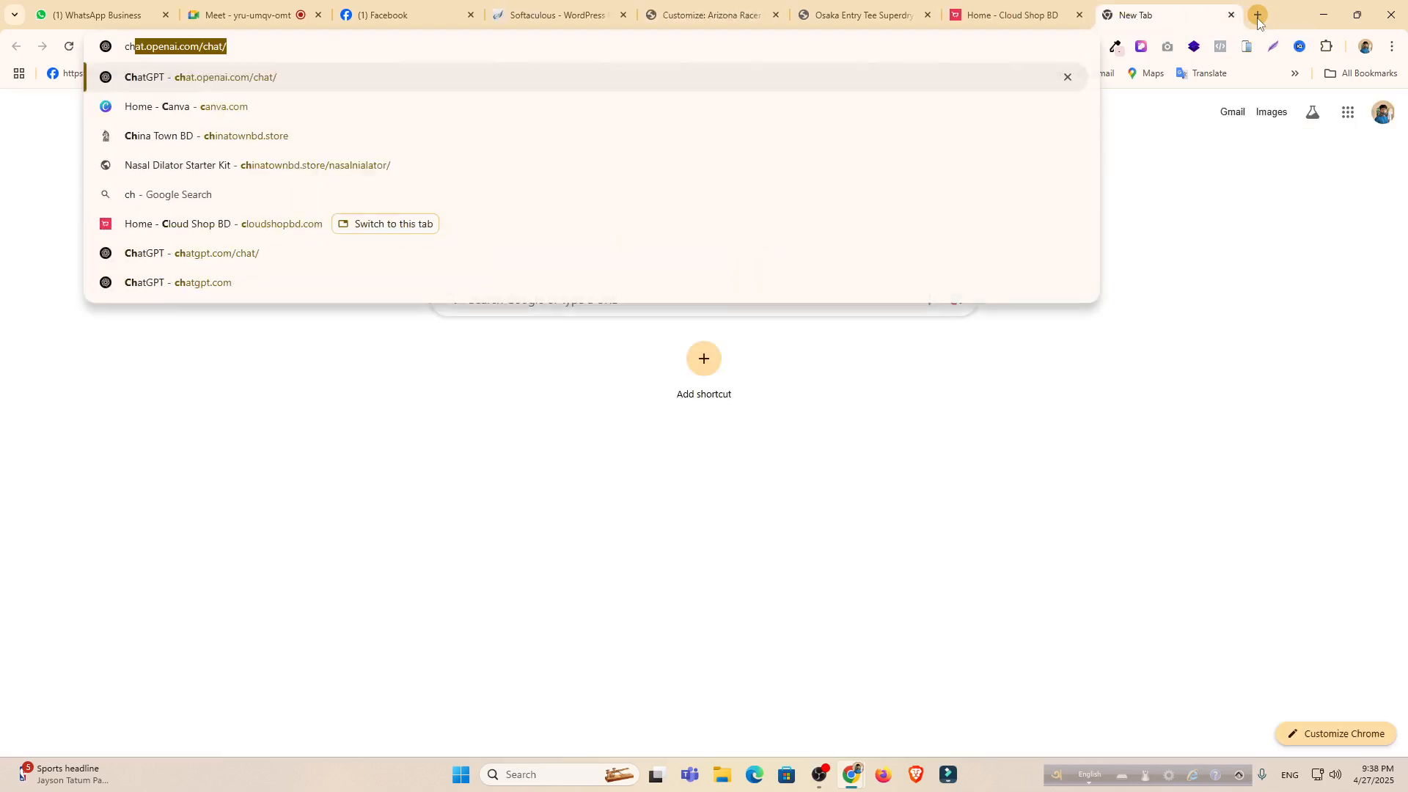
{"action": "key", "text": "Return"}
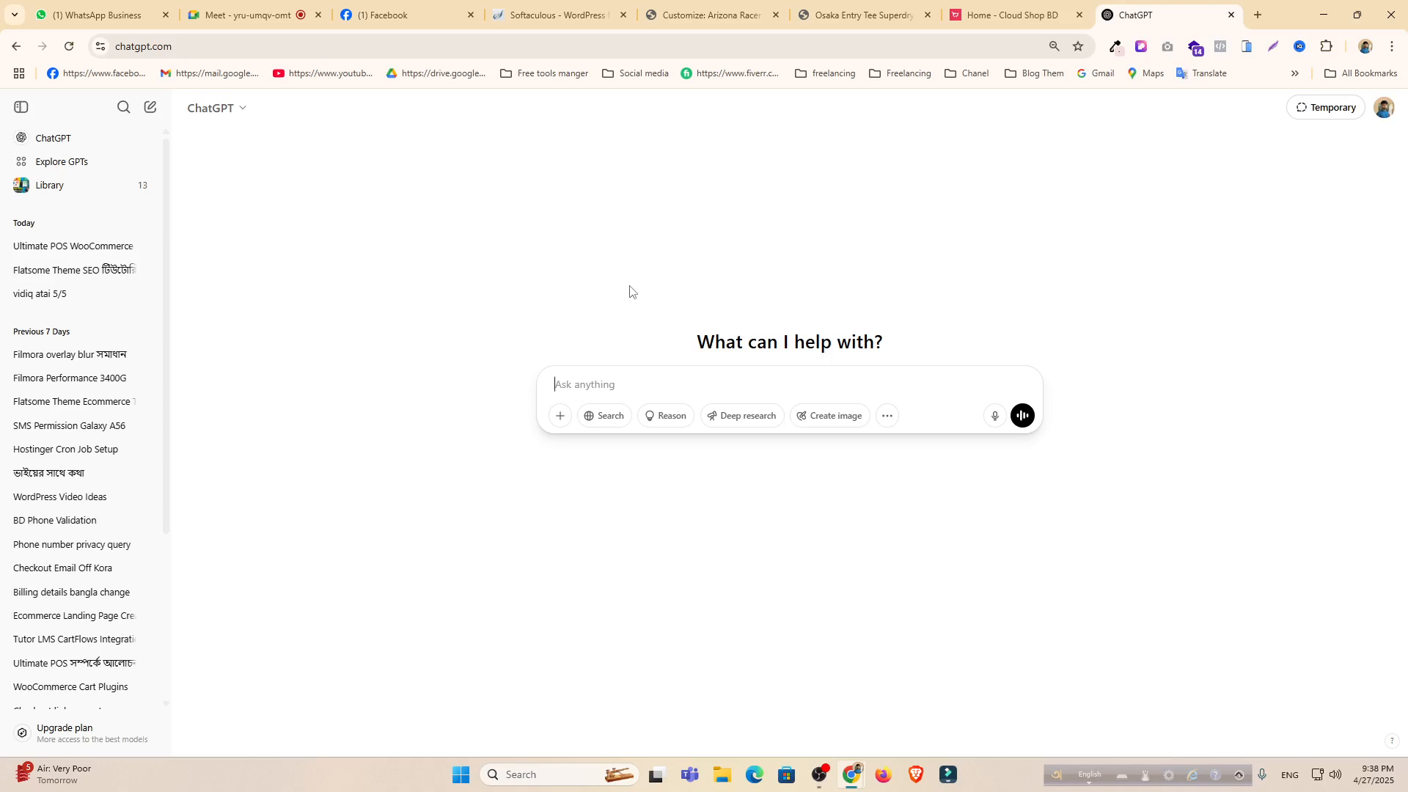
Review the Arizona Racer Ox Converse preview once more and close the Customizer.
{"action": "left_click", "coordinate": [688, 5]}
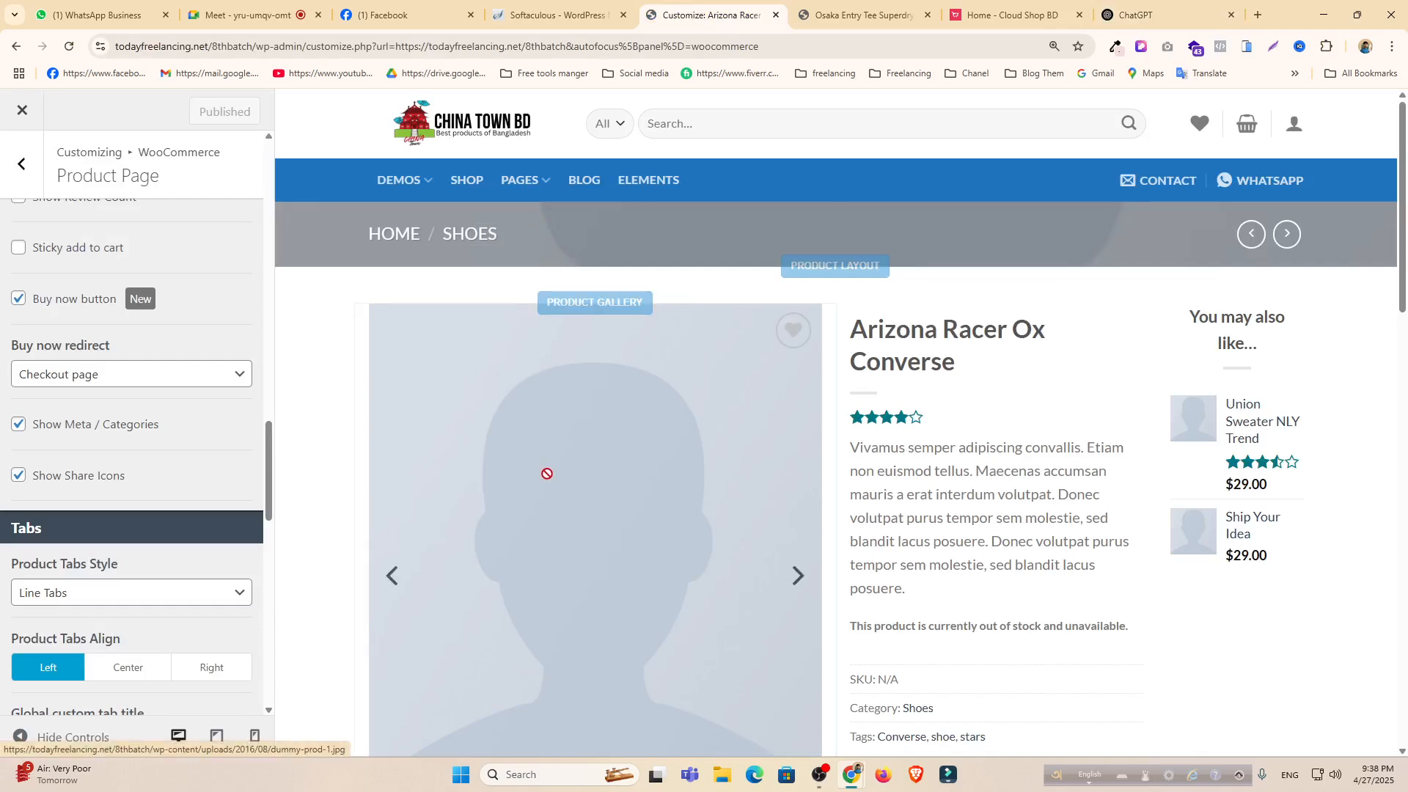
{"action": "scroll", "coordinate": [547, 473], "scroll_direction": "down", "scroll_amount": 5}
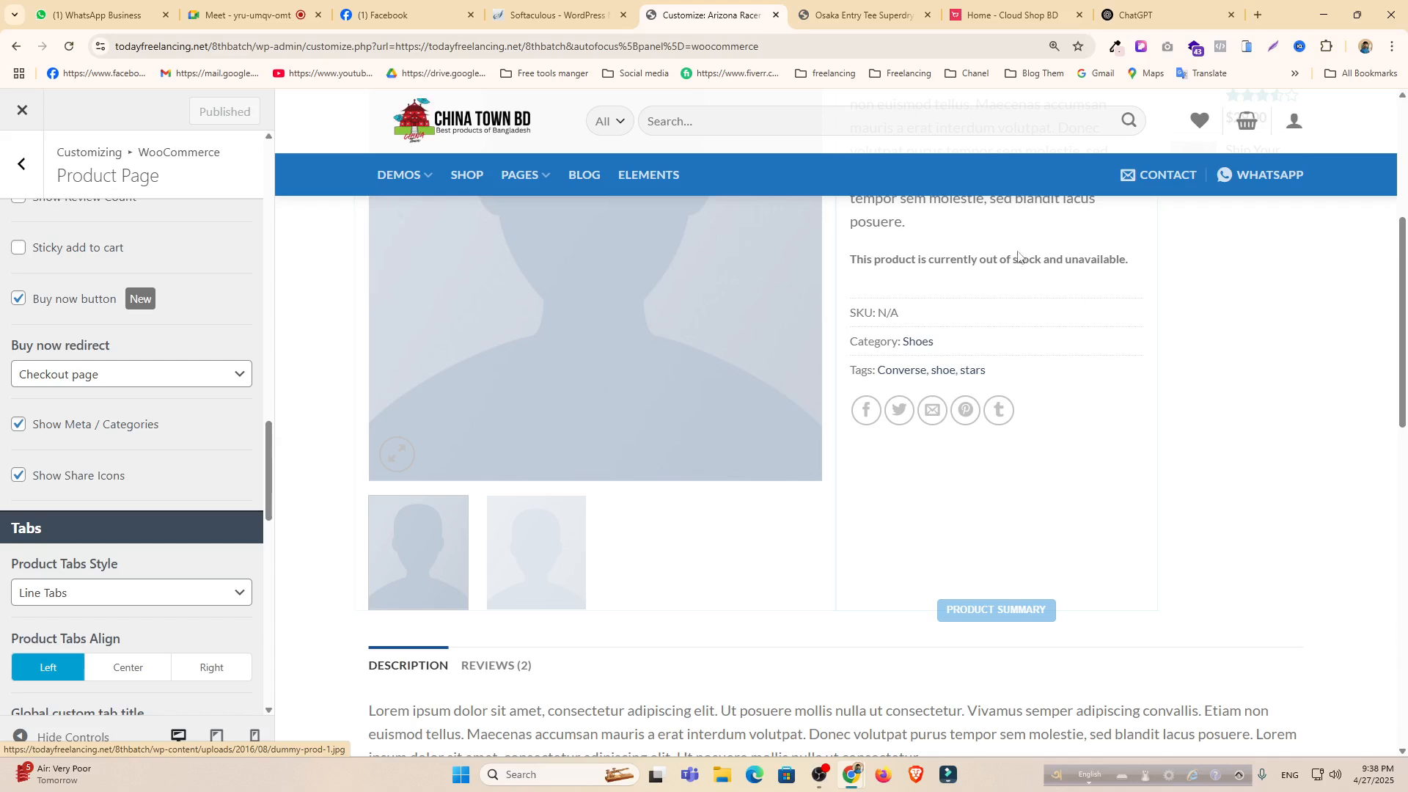
{"action": "left_click", "coordinate": [777, 14]}
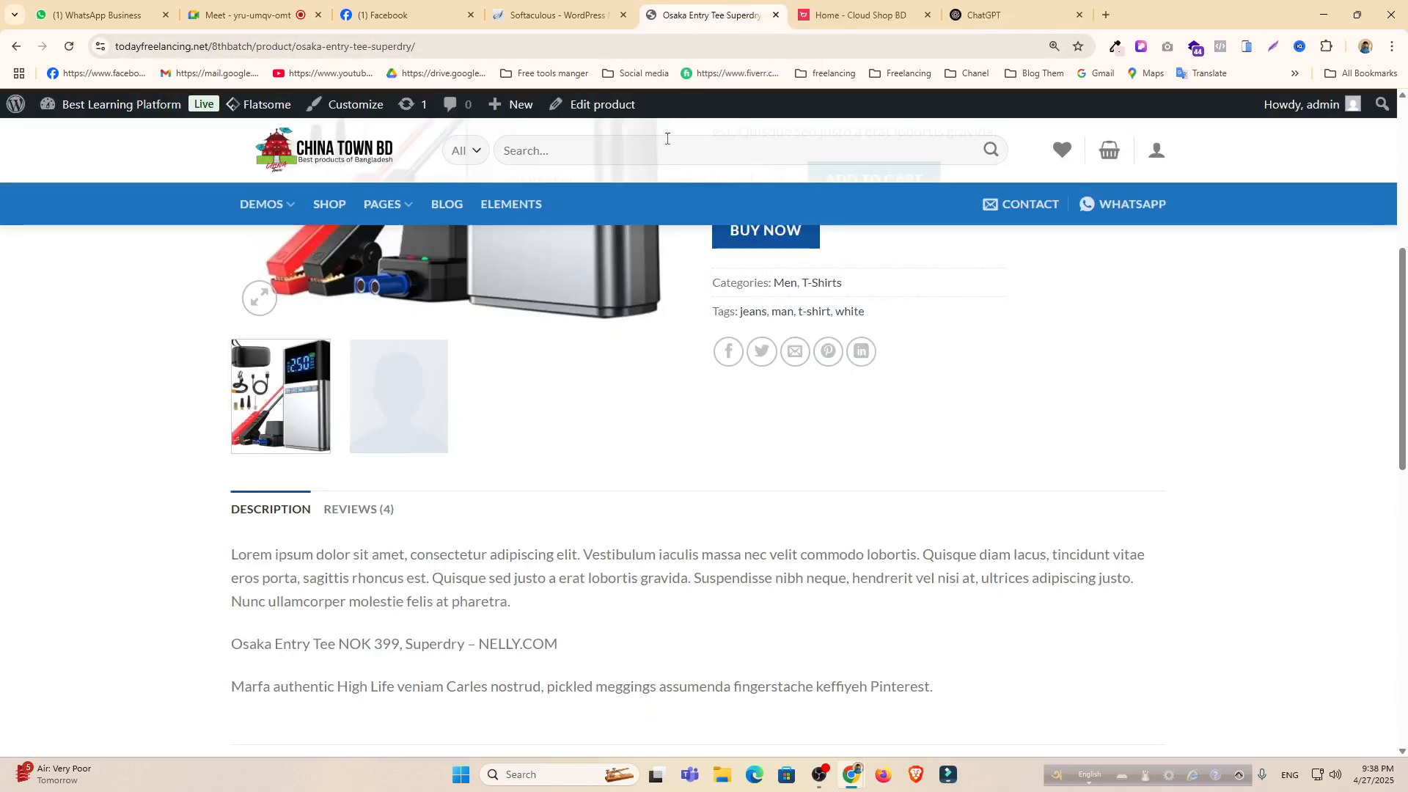
Switch to the Google Meet call and open its in-call messages.
{"action": "left_click", "coordinate": [294, 9]}
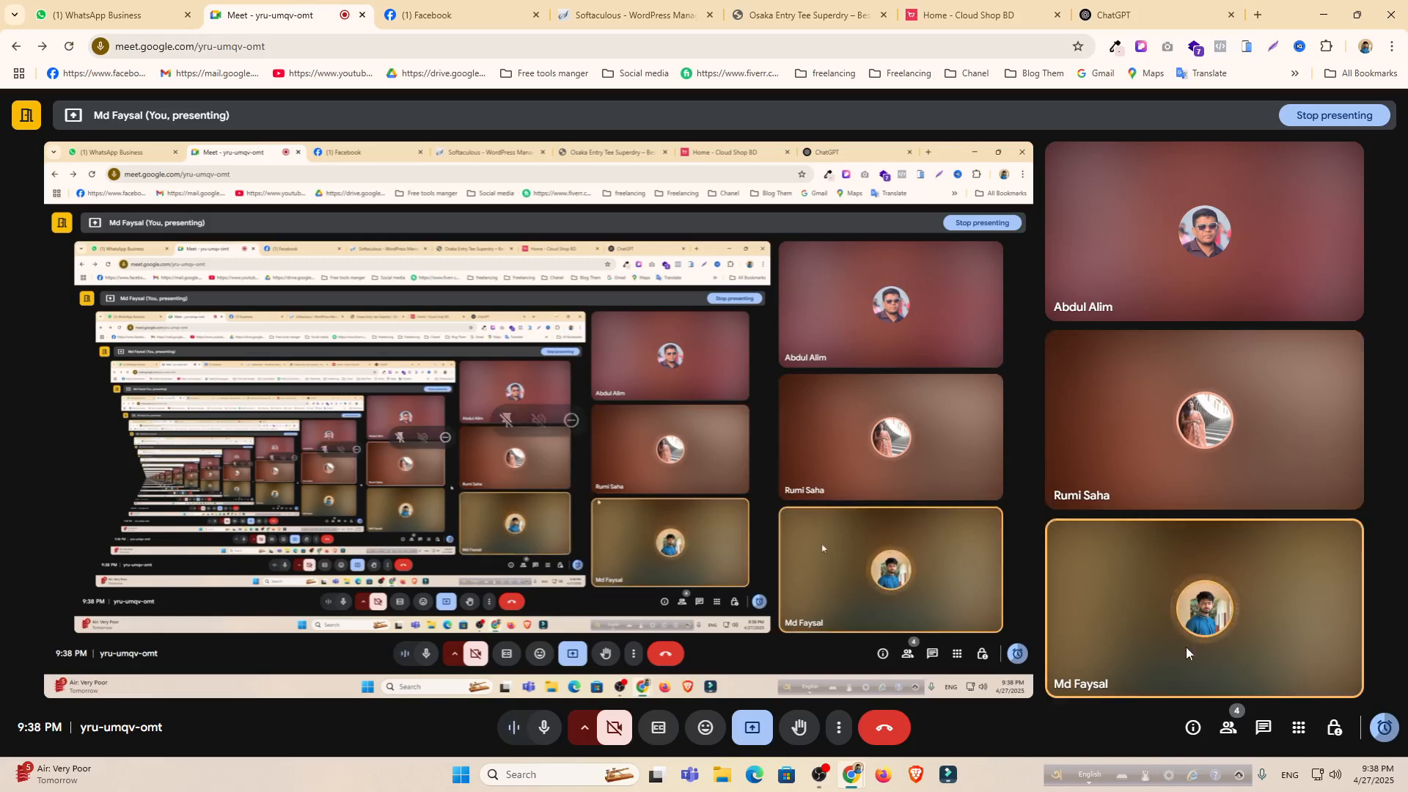
{"action": "left_click", "coordinate": [1263, 727]}
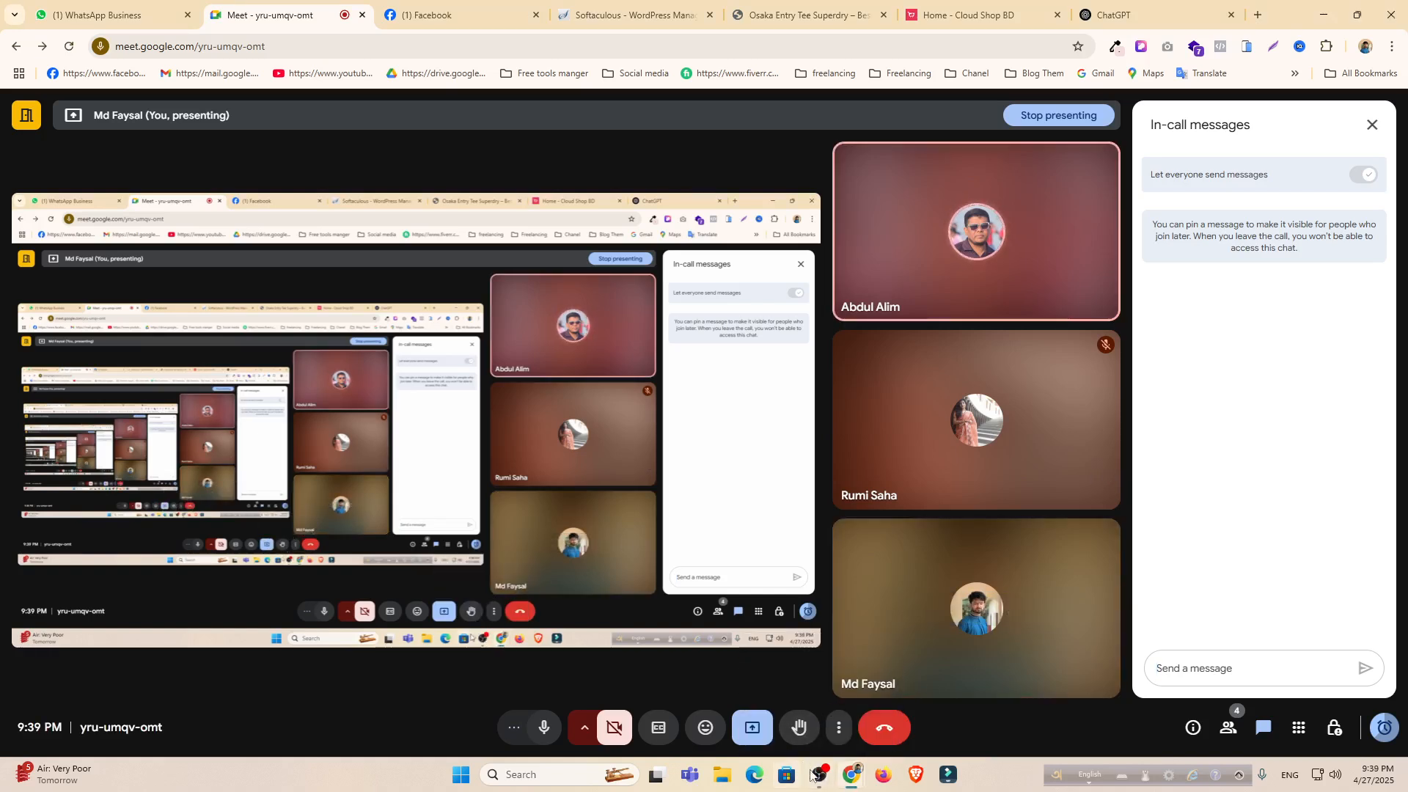
{"action": "left_click", "coordinate": [819, 774]}
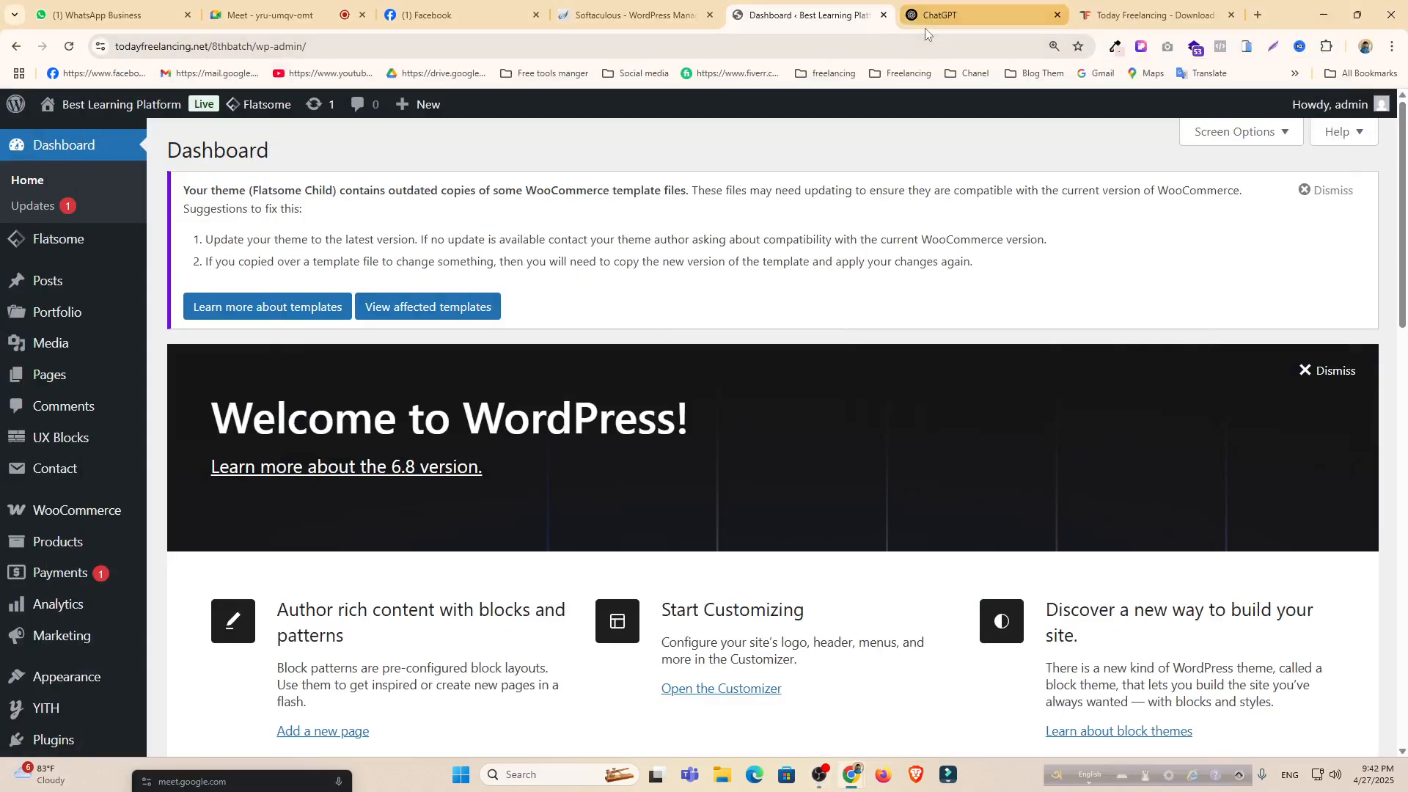
Open the site's front page in a new browser tab and examine the header navigation entries and their dropdowns.
{"action": "middle_click", "coordinate": [95, 104]}
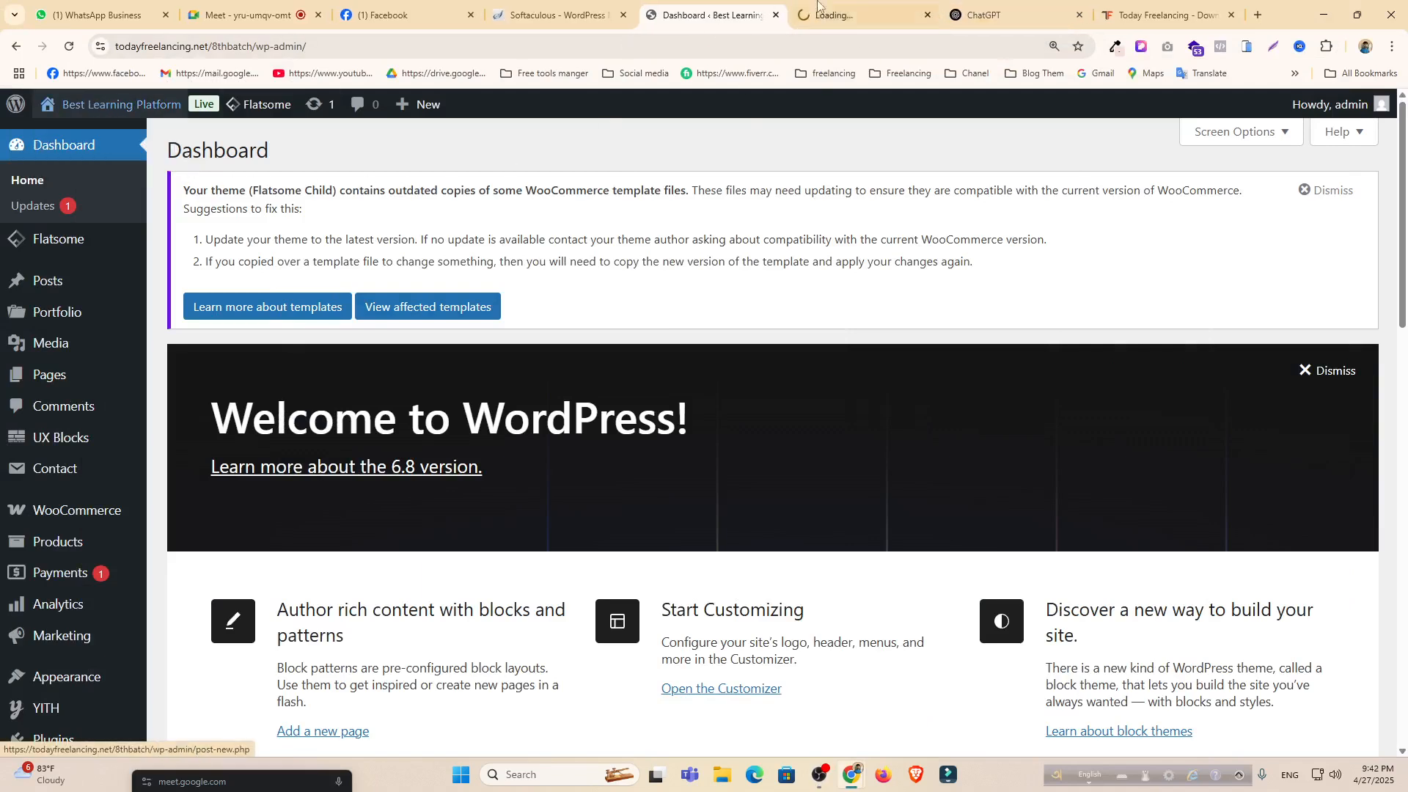
{"action": "left_click", "coordinate": [850, 6]}
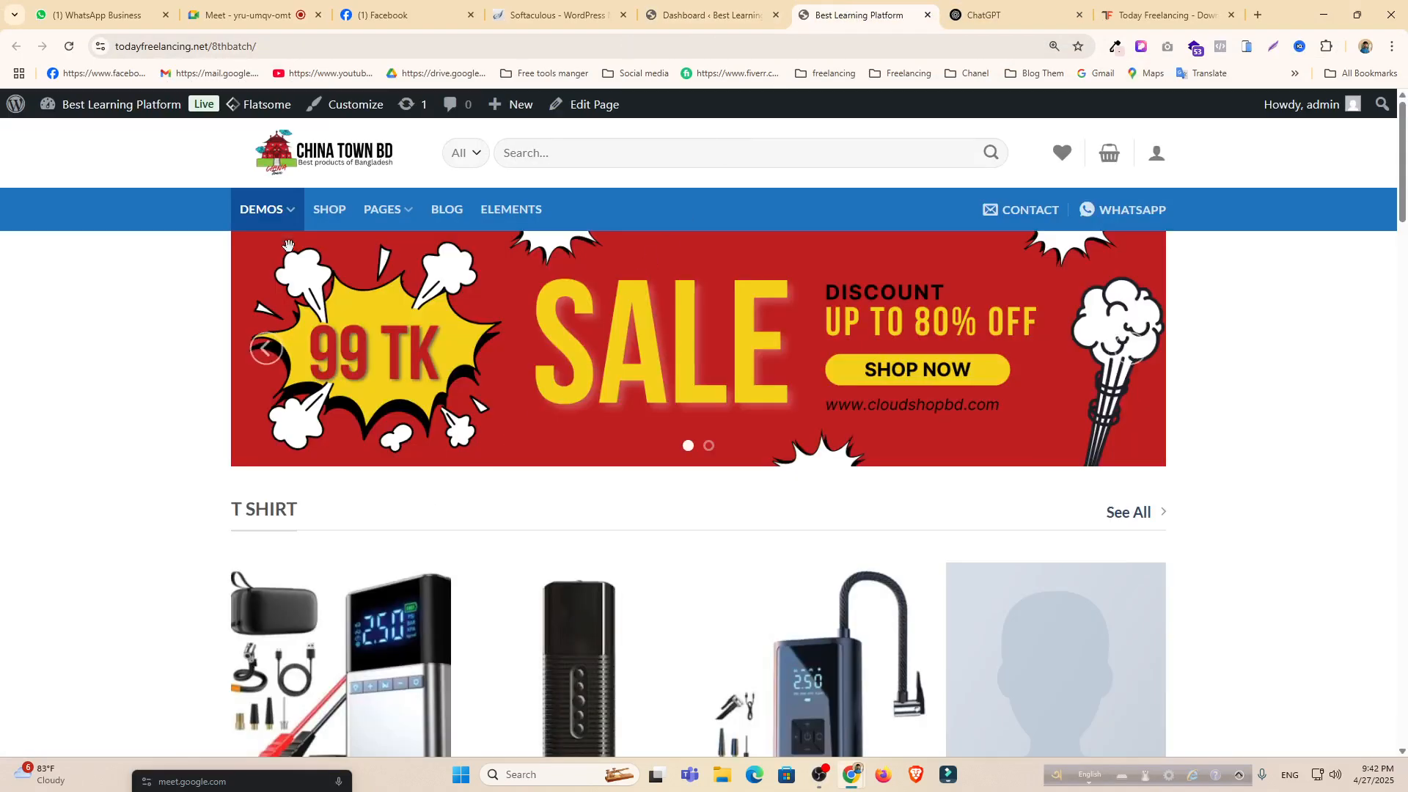
{"action": "mouse_move", "coordinate": [260, 220]}
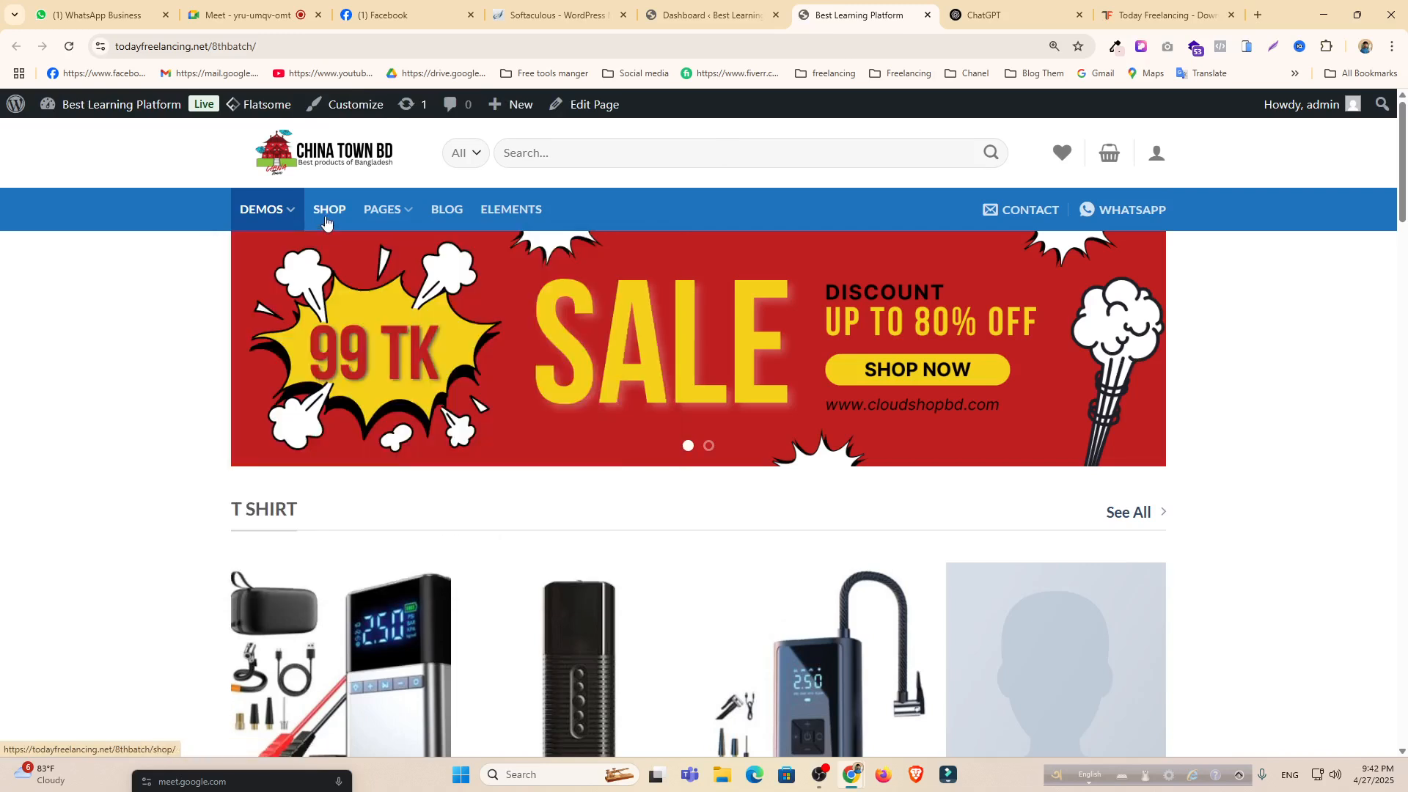
{"action": "mouse_move", "coordinate": [403, 213]}
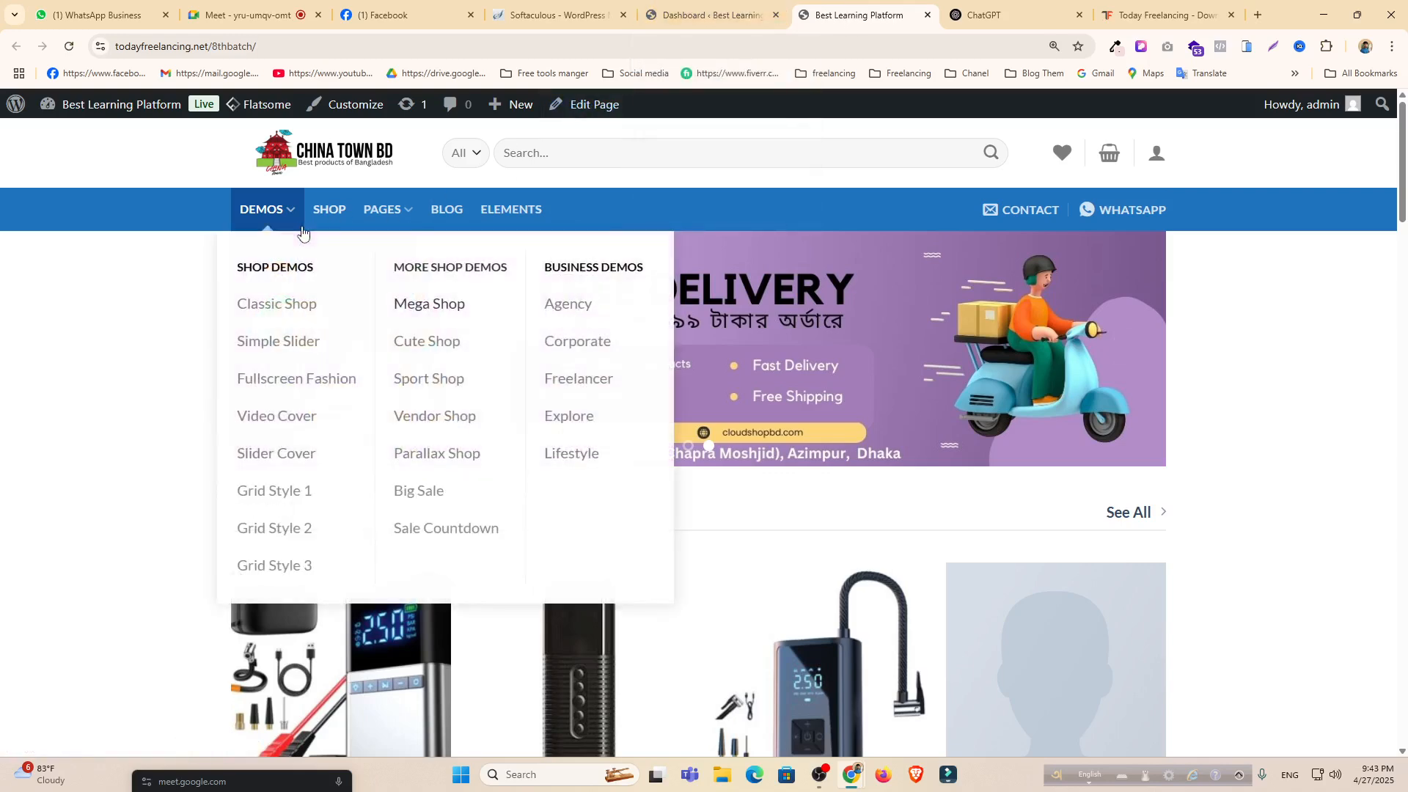
Open the WordPress Menus settings from the dashboard and look through the structure of the Main menu.
{"action": "left_click", "coordinate": [677, 21]}
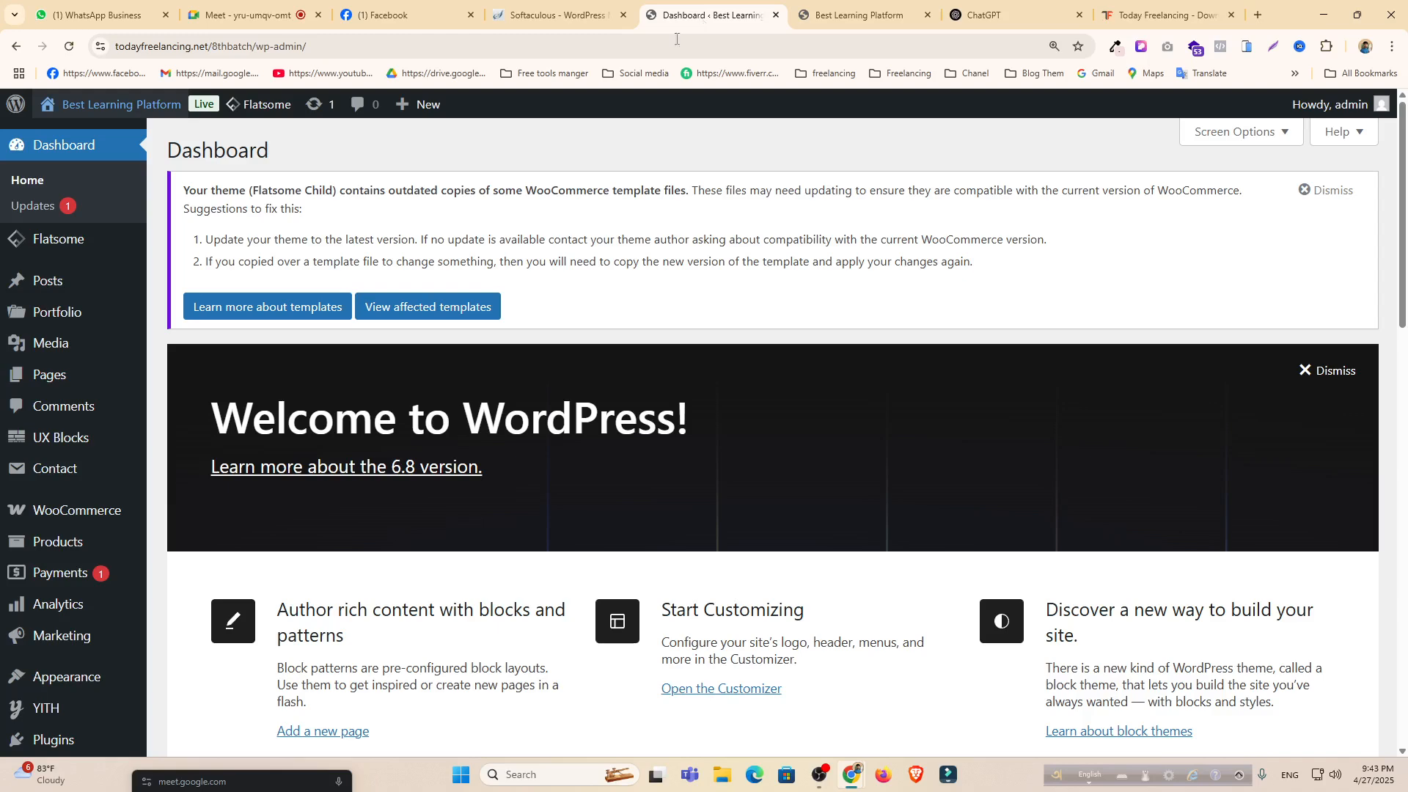
{"action": "scroll", "coordinate": [132, 439], "scroll_direction": "down", "scroll_amount": 3}
{"action": "mouse_move", "coordinate": [66, 543]}
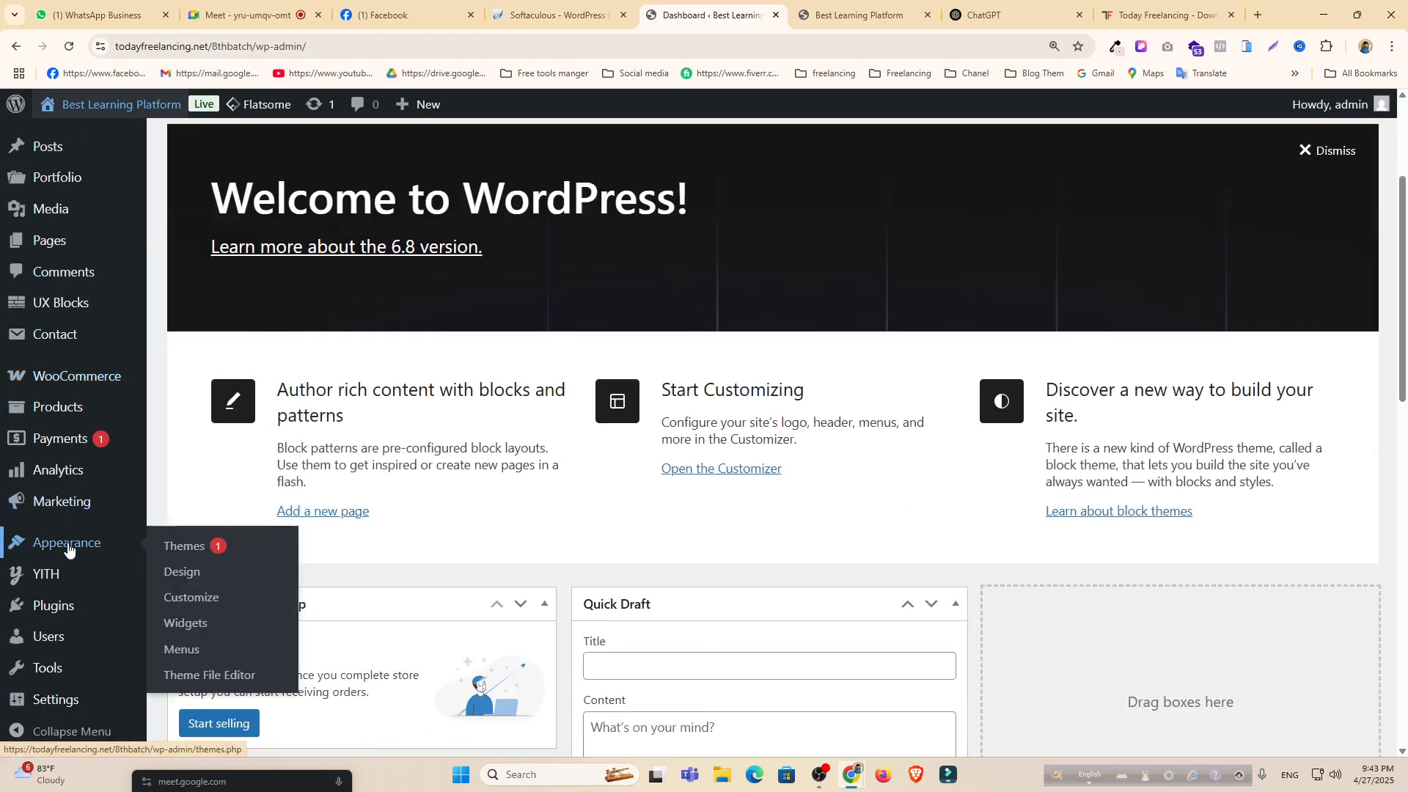
{"action": "left_click", "coordinate": [183, 649]}
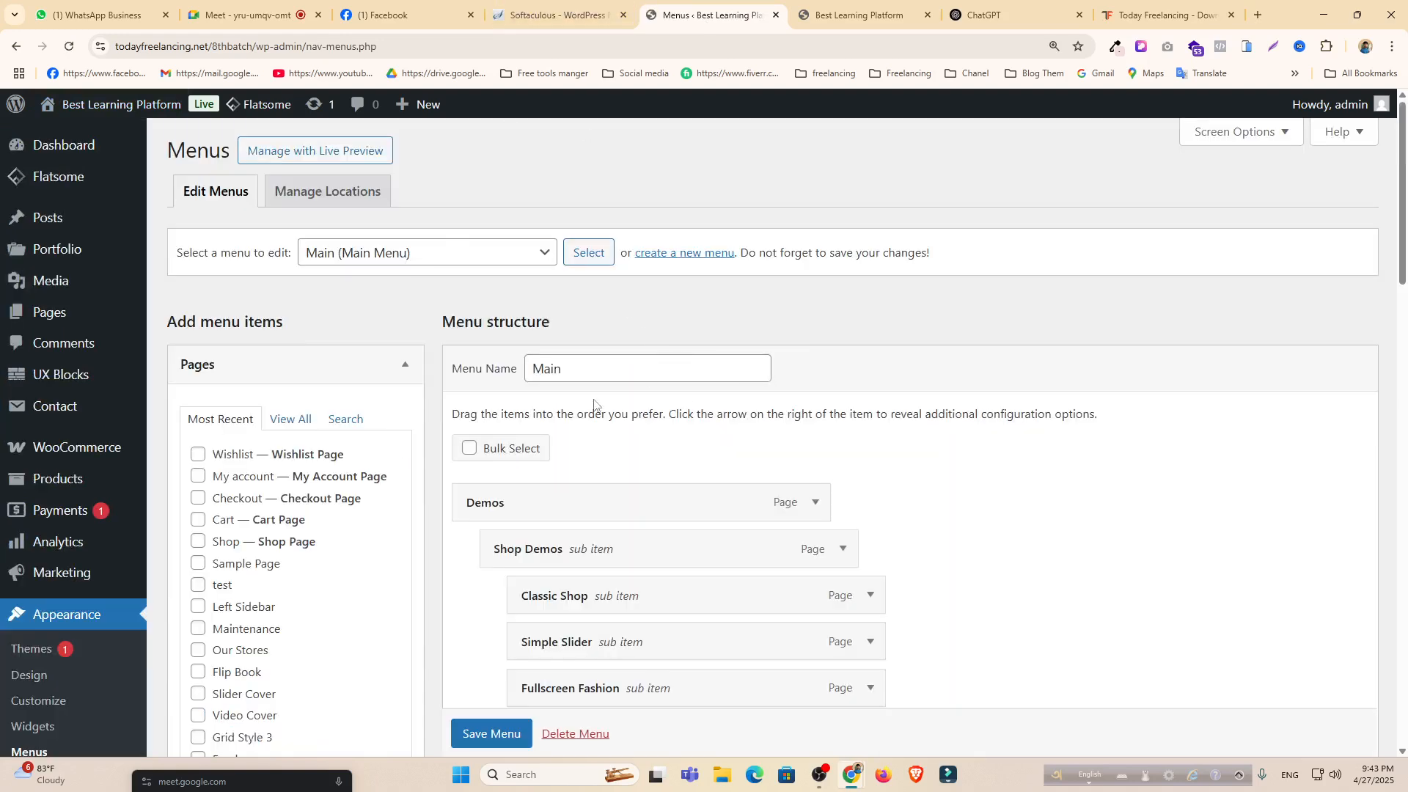
{"action": "scroll", "coordinate": [704, 502], "scroll_direction": "down", "scroll_amount": 10}
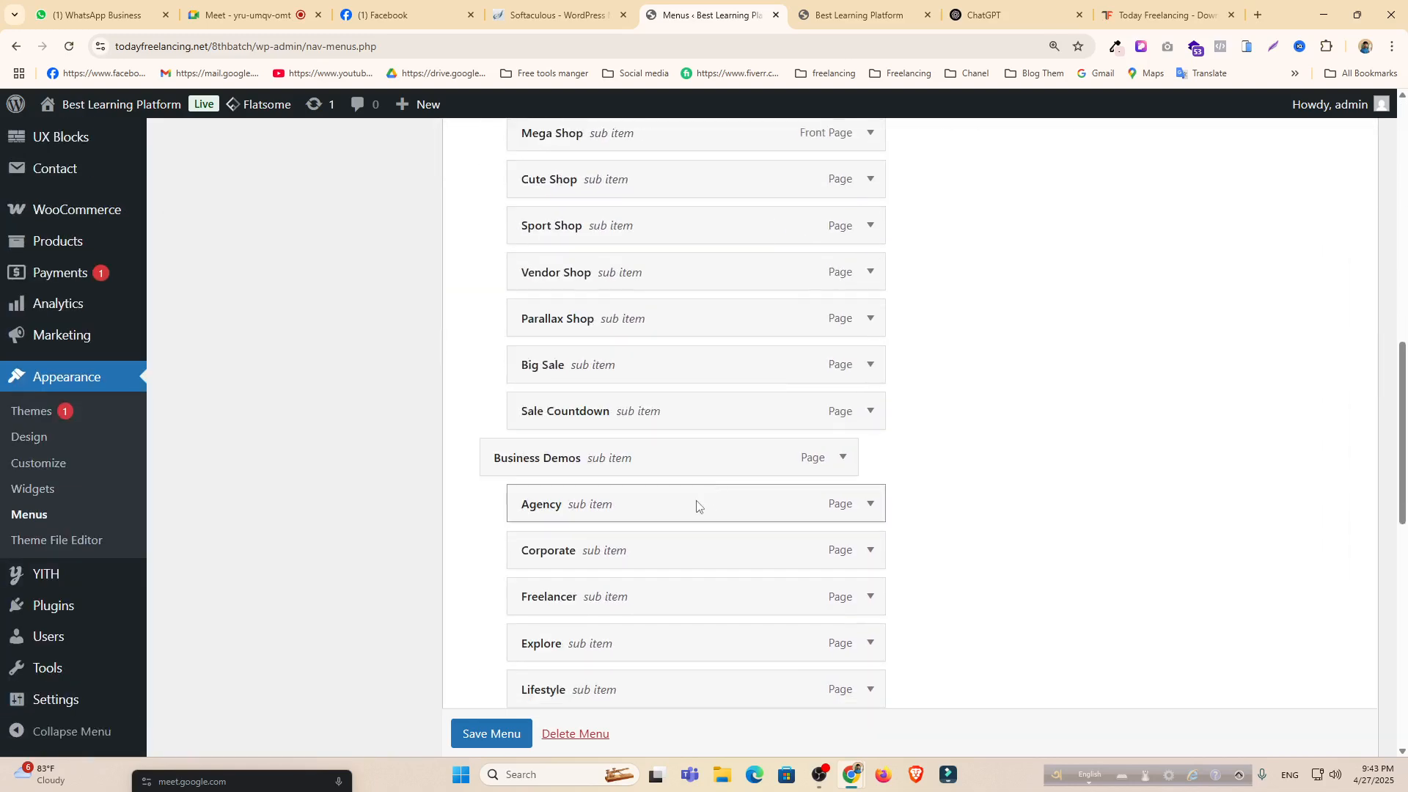
{"action": "scroll", "coordinate": [696, 506], "scroll_direction": "up", "scroll_amount": 10}
Bulk-select Demos, Shop Demos with all its sub items, and More Shop Demos in the Main menu for removal.
{"action": "left_click", "coordinate": [472, 377]}
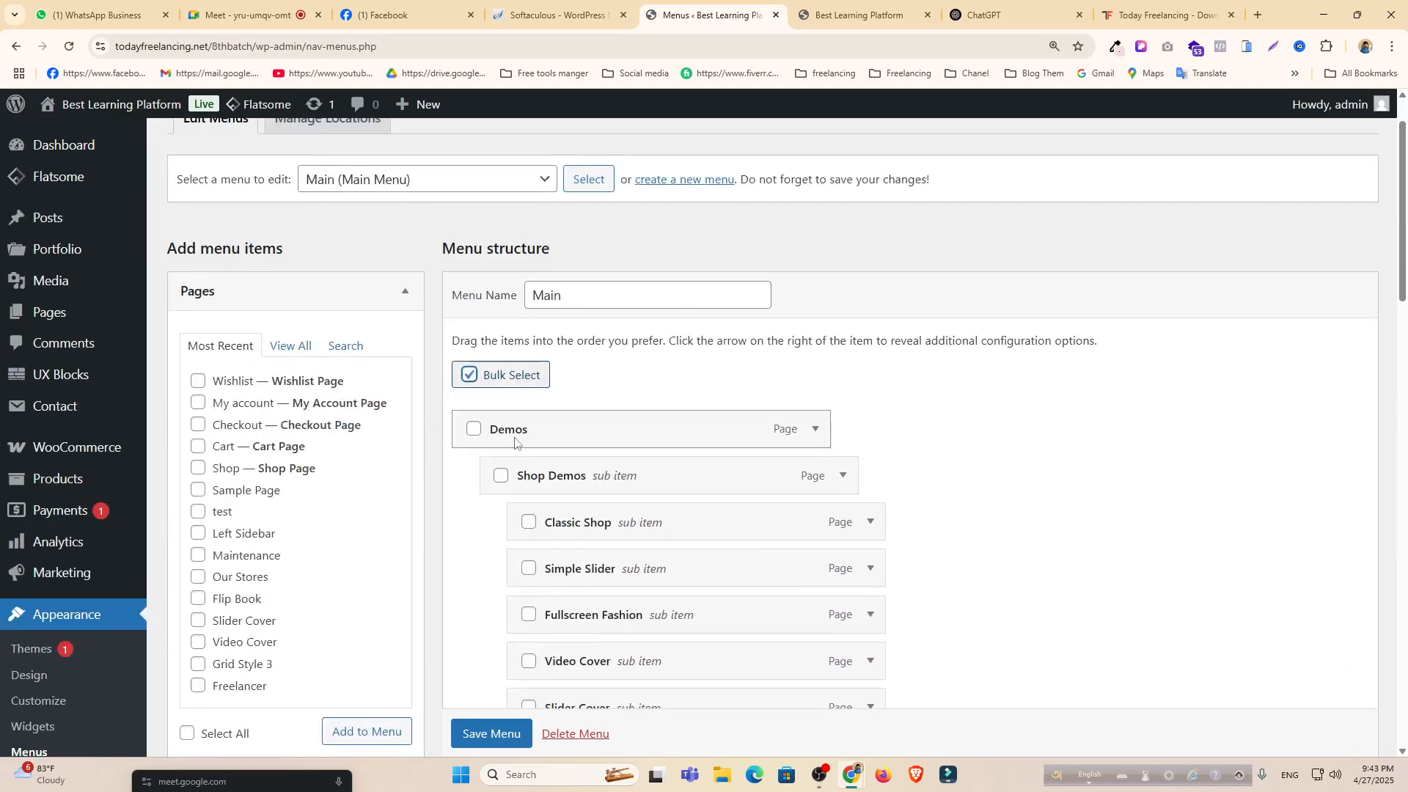
{"action": "left_click", "coordinate": [473, 429]}
{"action": "left_click", "coordinate": [501, 475]}
{"action": "left_click", "coordinate": [528, 525]}
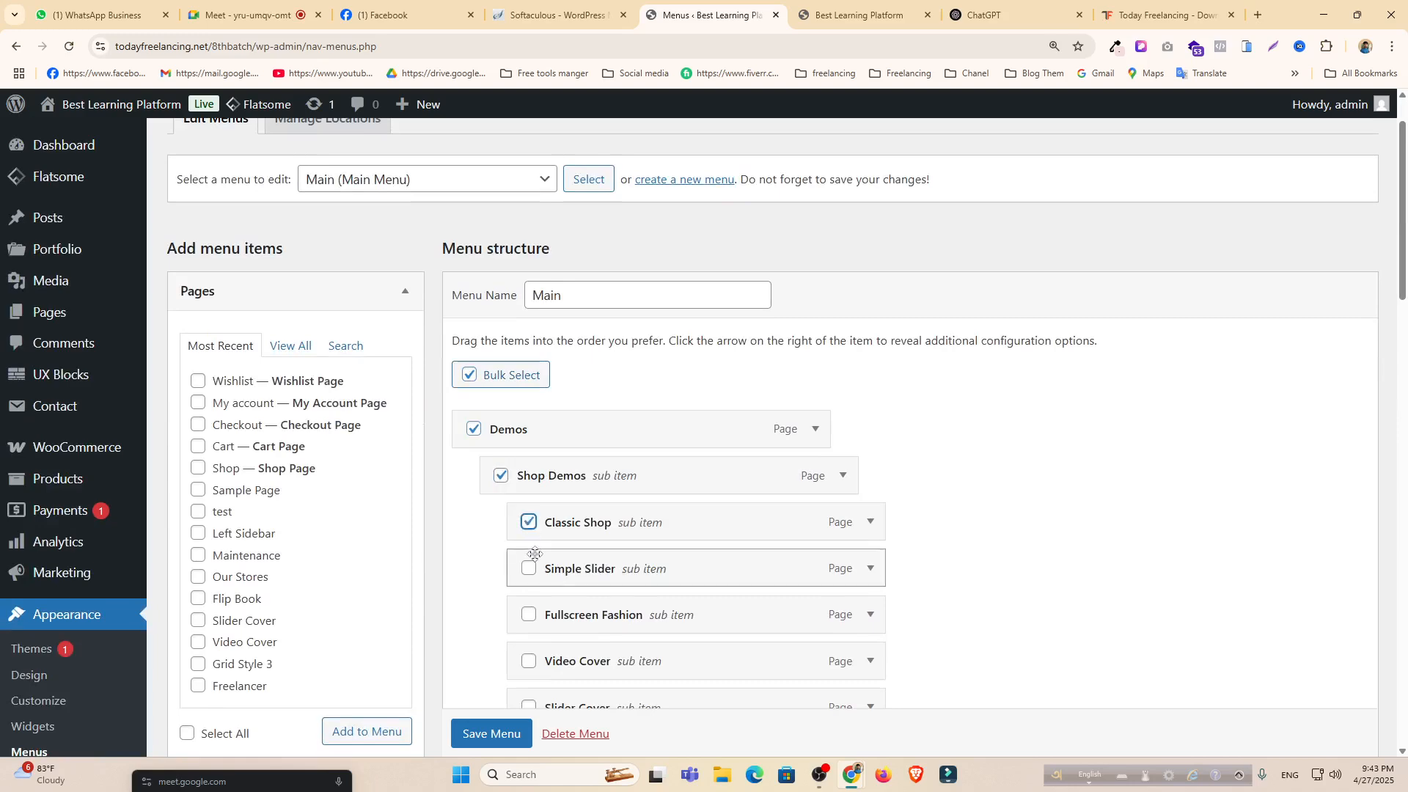
{"action": "left_click", "coordinate": [529, 572]}
{"action": "left_click", "coordinate": [529, 616]}
{"action": "scroll", "coordinate": [530, 619], "scroll_direction": "down", "scroll_amount": 6}
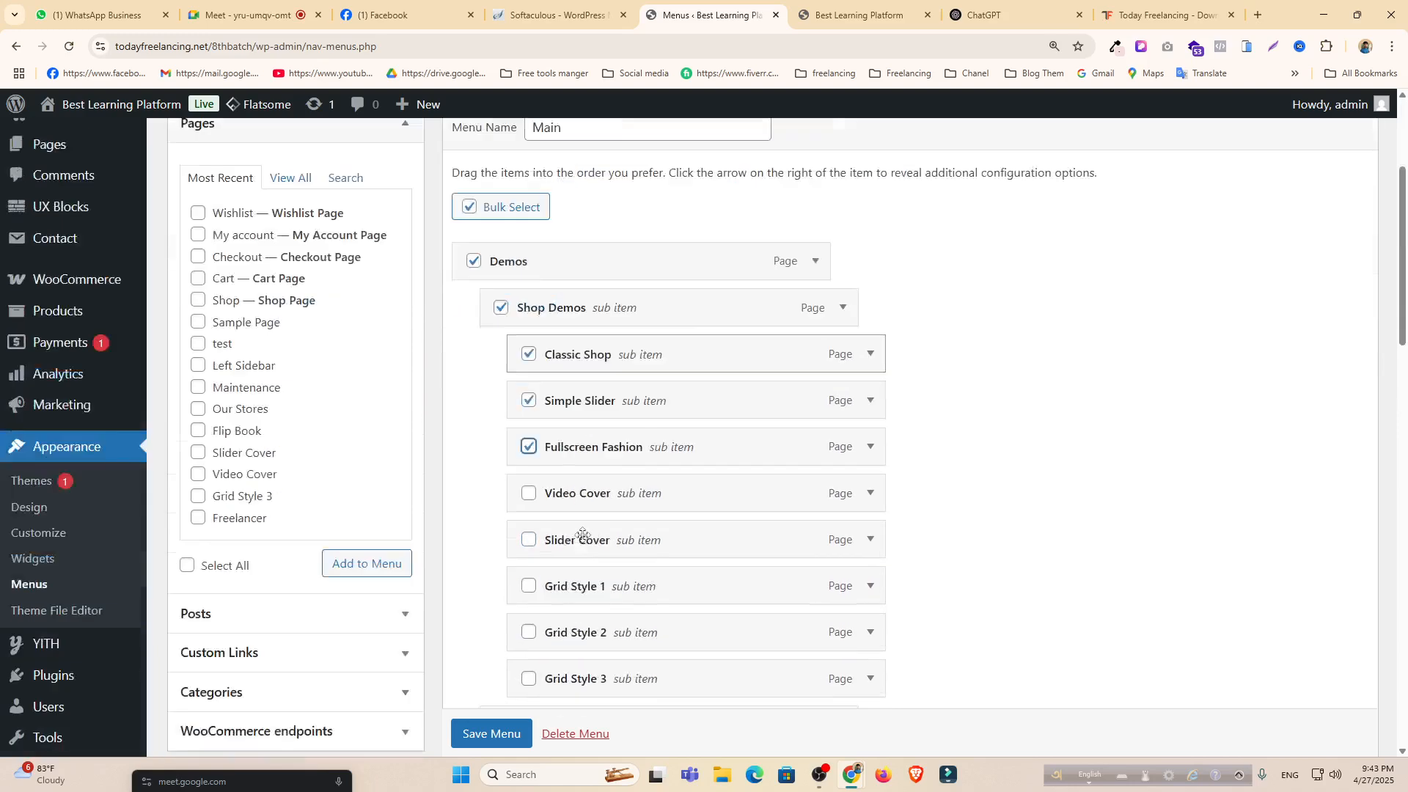
{"action": "left_click", "coordinate": [529, 222]}
{"action": "left_click", "coordinate": [529, 268]}
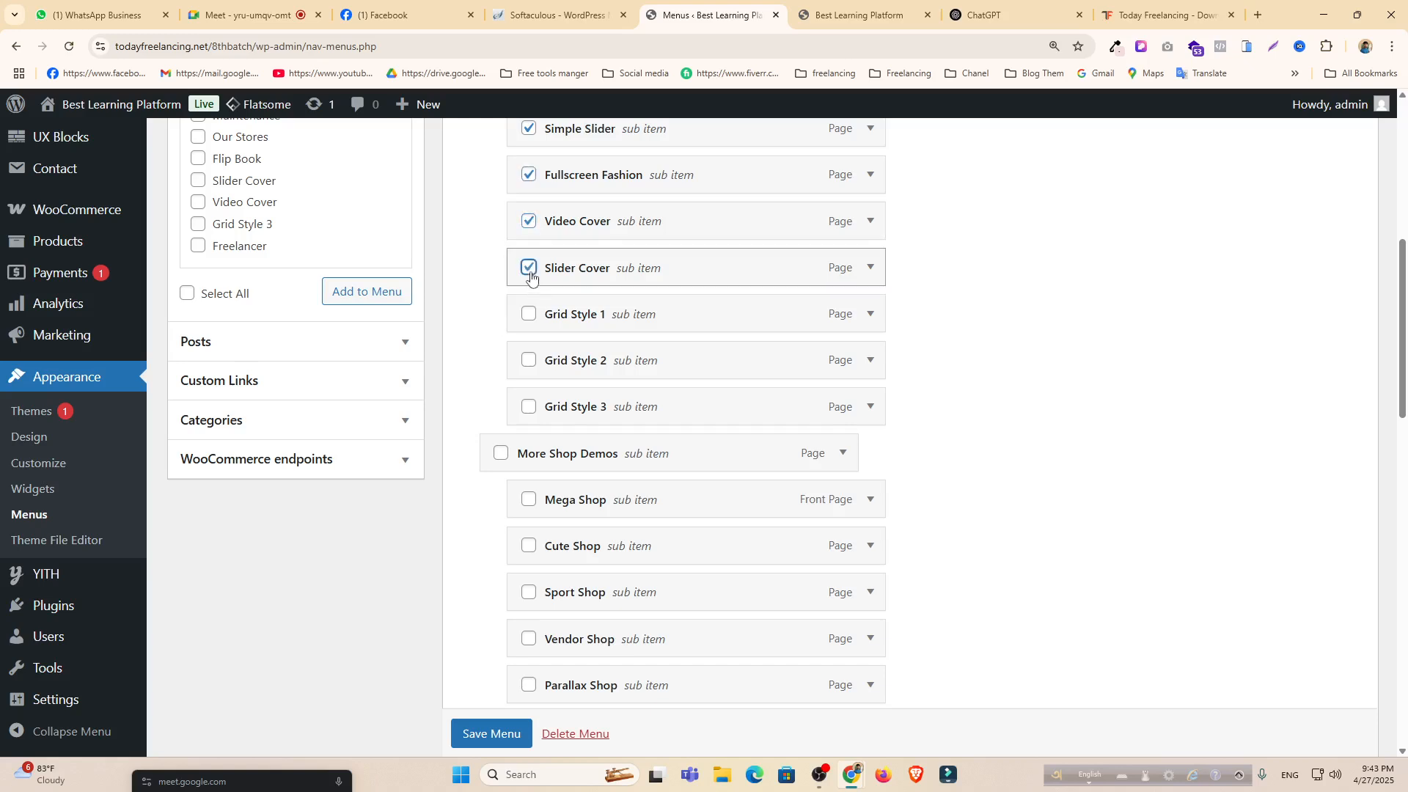
{"action": "left_click", "coordinate": [528, 314]}
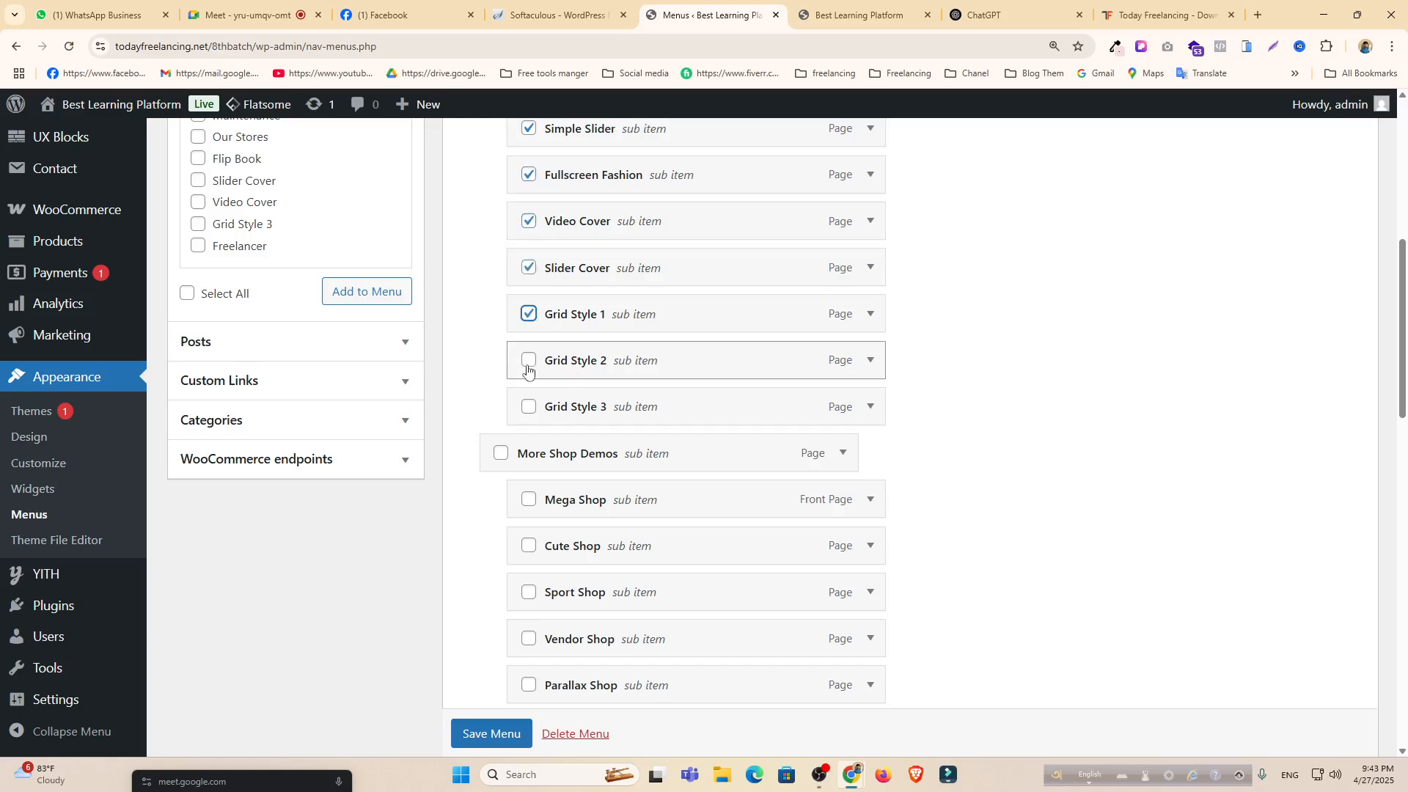
{"action": "left_click", "coordinate": [528, 408]}
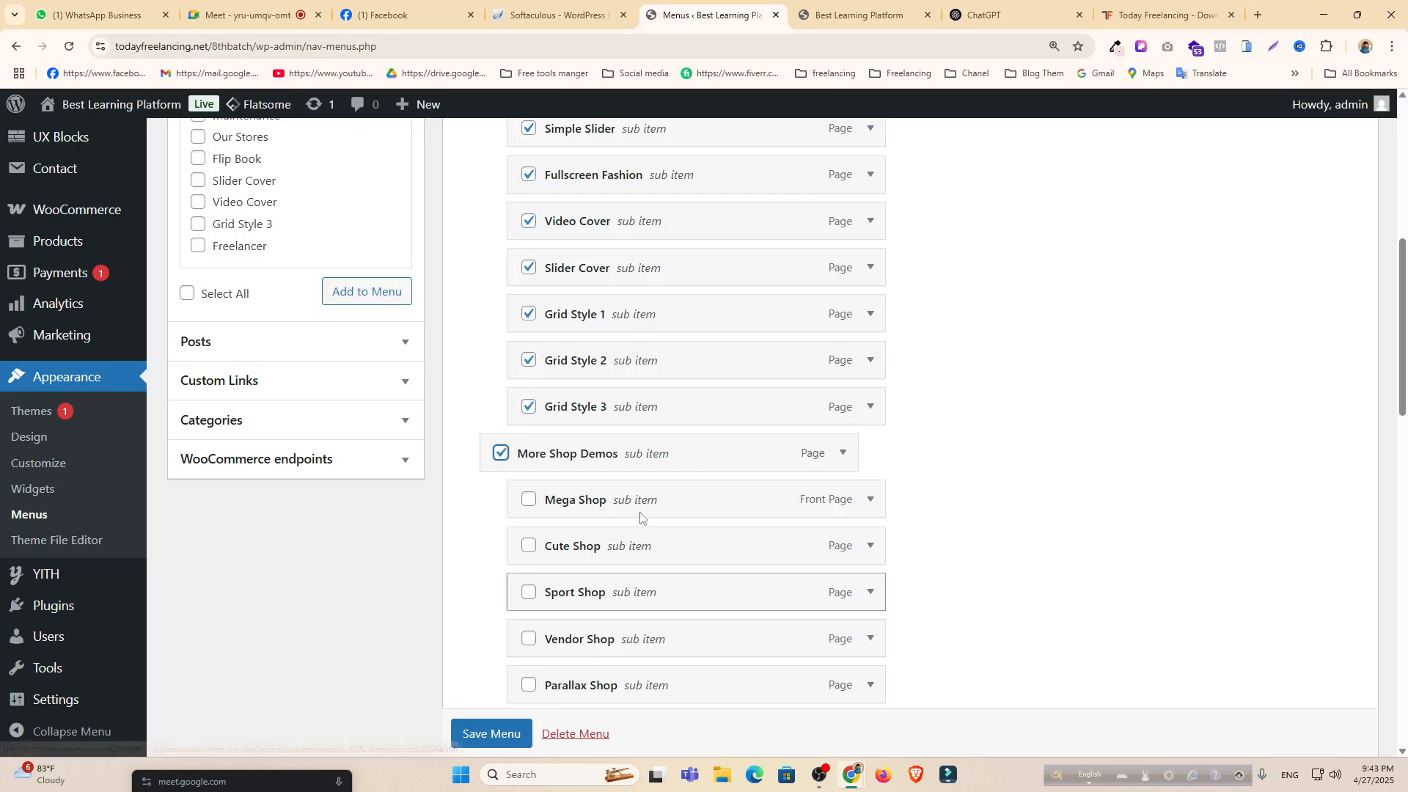
Delete the entire Main menu and confirm the deletion.
{"action": "scroll", "coordinate": [669, 472], "scroll_direction": "down", "scroll_amount": 15}
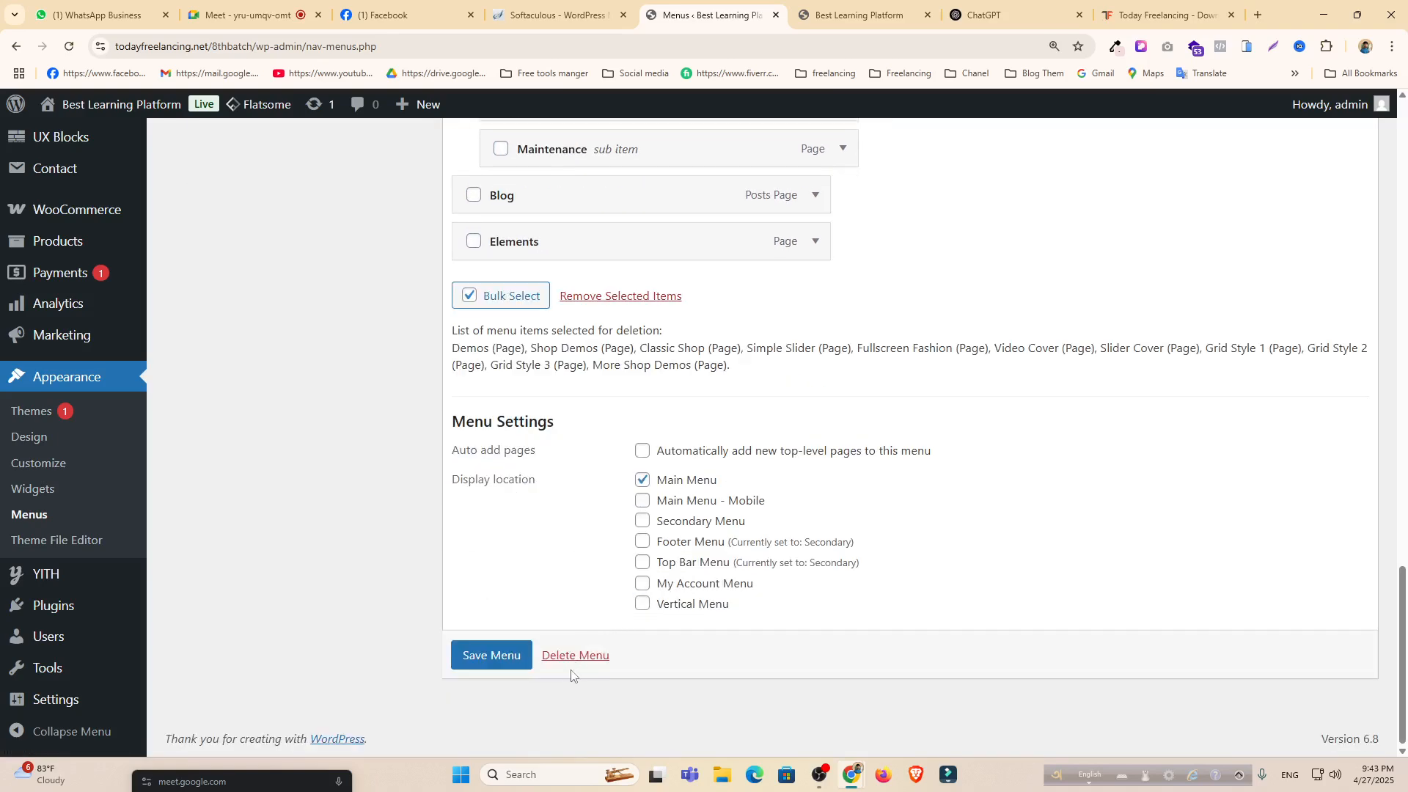
{"action": "left_click", "coordinate": [580, 656]}
{"action": "left_click", "coordinate": [768, 154]}
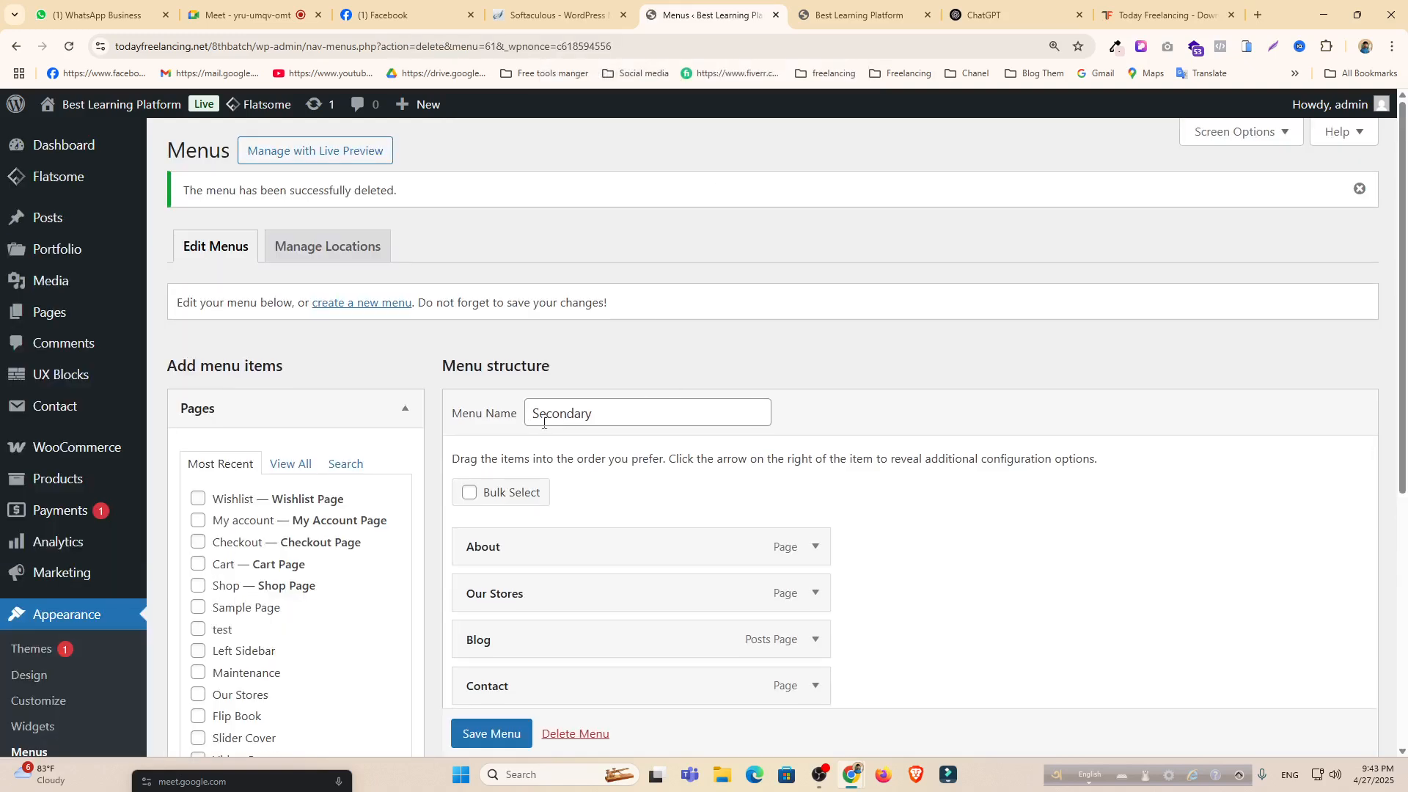
Create a new menu named Main menu and assign it to the Main Menu display location.
{"action": "left_click", "coordinate": [370, 304]}
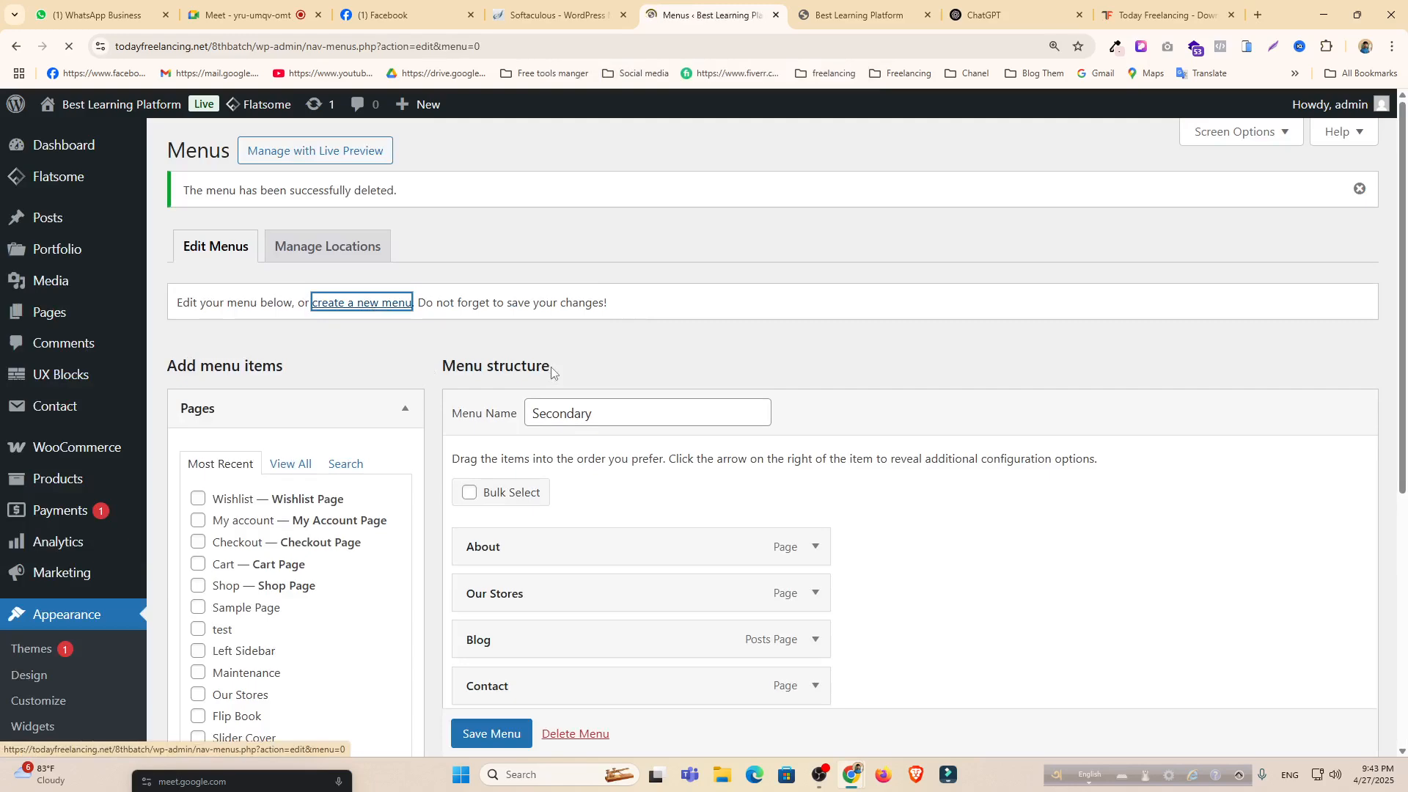
{"action": "left_click", "coordinate": [572, 359]}
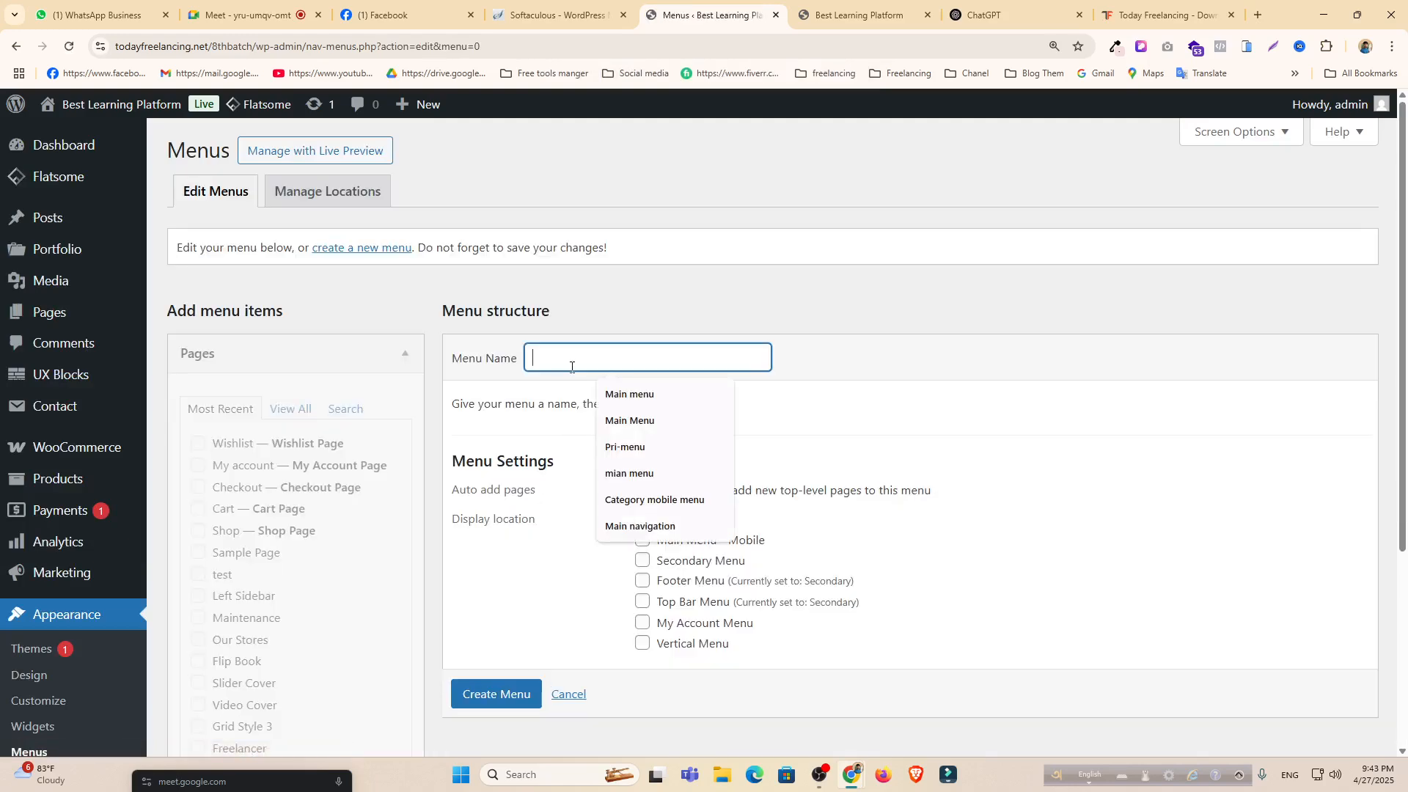
{"action": "left_click", "coordinate": [630, 393]}
{"action": "left_click", "coordinate": [643, 519]}
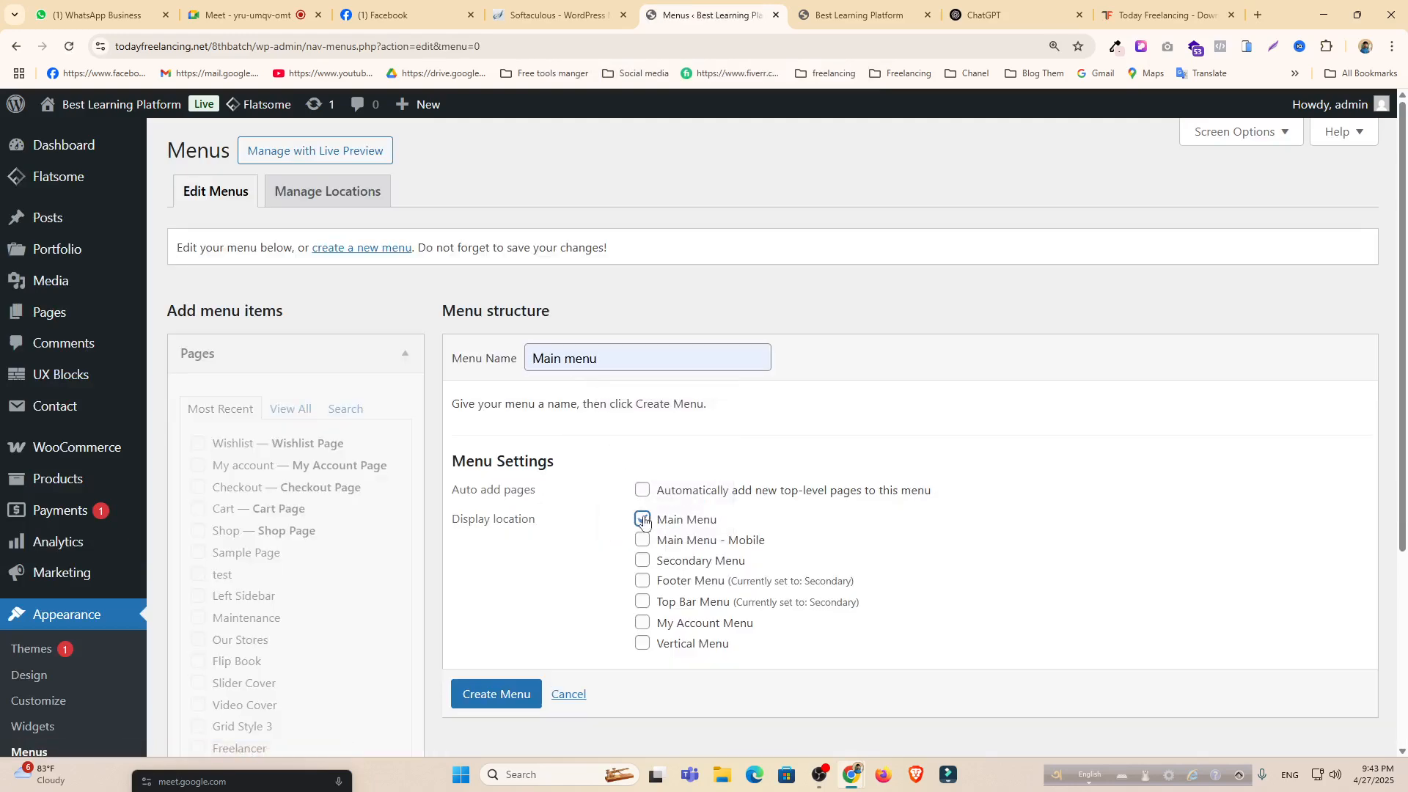
{"action": "left_click", "coordinate": [515, 697]}
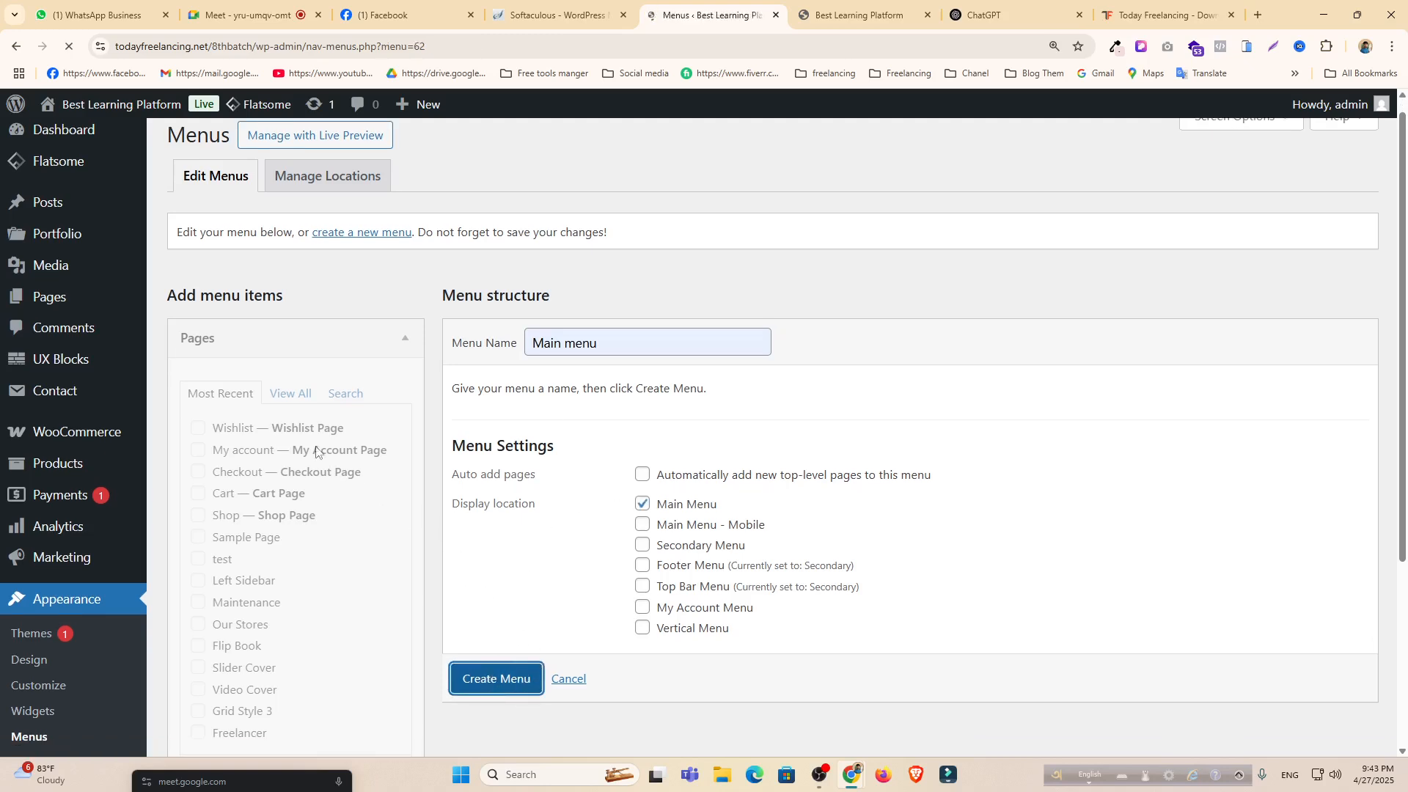
Add the Mega Shop, My account, Shop, Track your order and Wishlist pages to the Main menu and save it.
{"action": "left_click", "coordinate": [286, 419]}
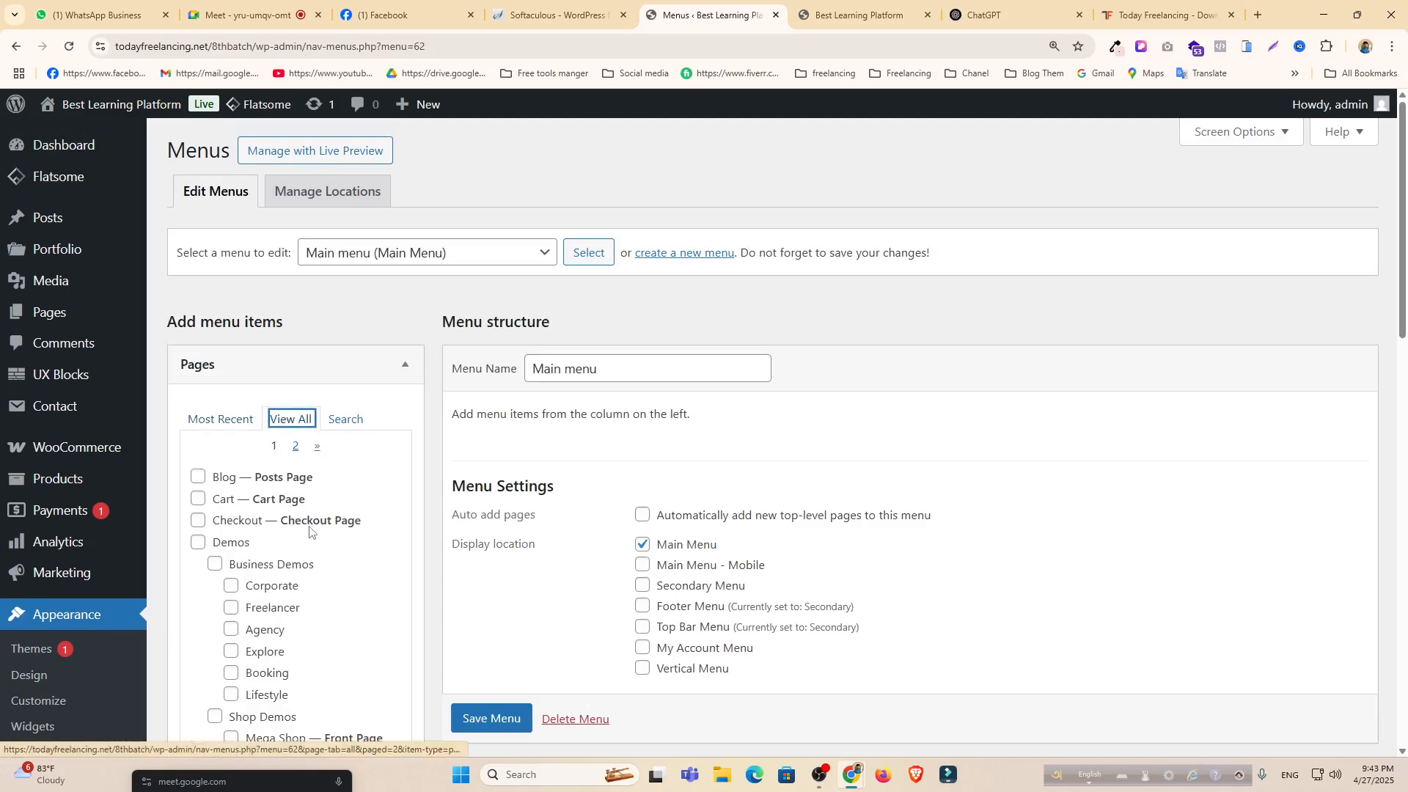
{"action": "scroll", "coordinate": [323, 497], "scroll_direction": "down", "scroll_amount": 5}
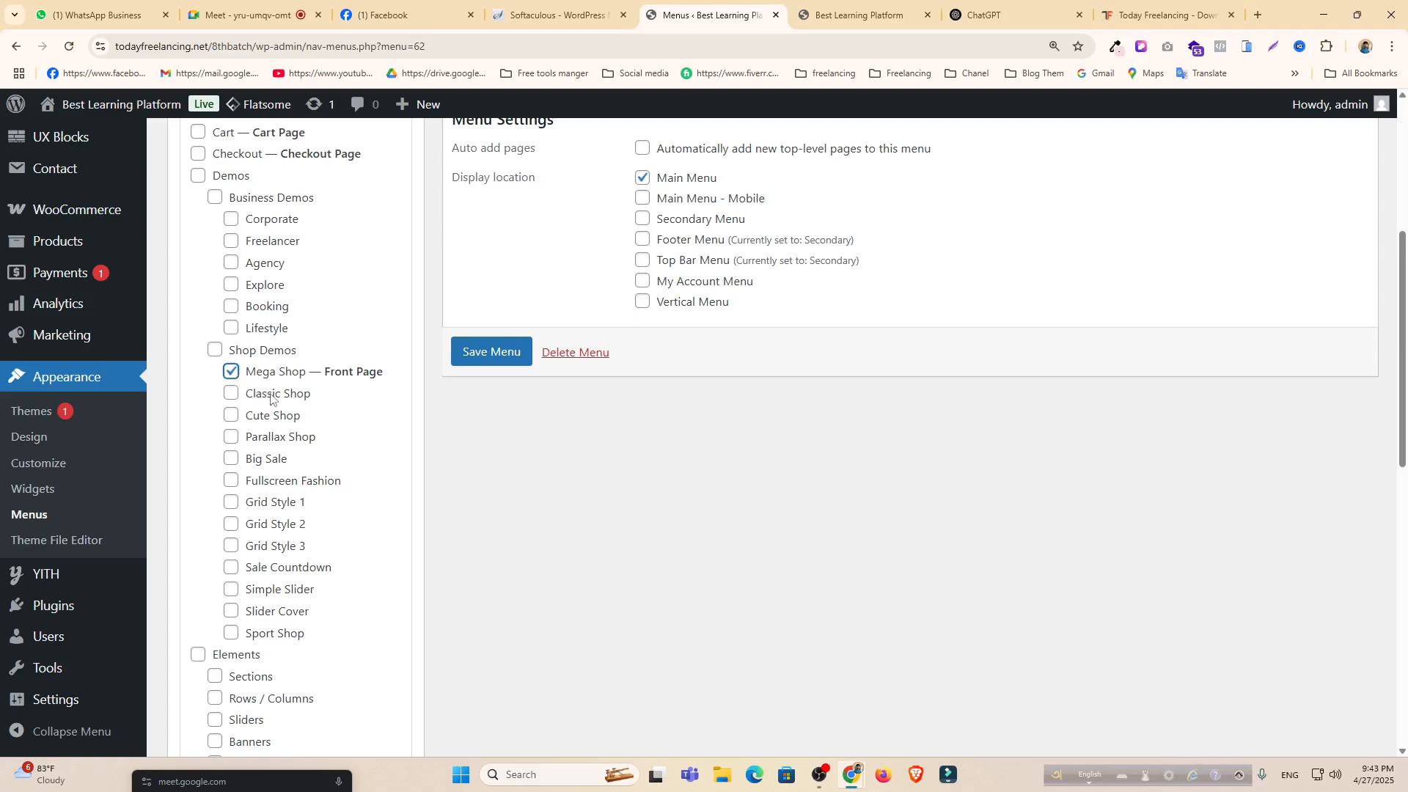
{"action": "scroll", "coordinate": [270, 398], "scroll_direction": "up", "scroll_amount": 4}
{"action": "scroll", "coordinate": [345, 385], "scroll_direction": "down", "scroll_amount": 6}
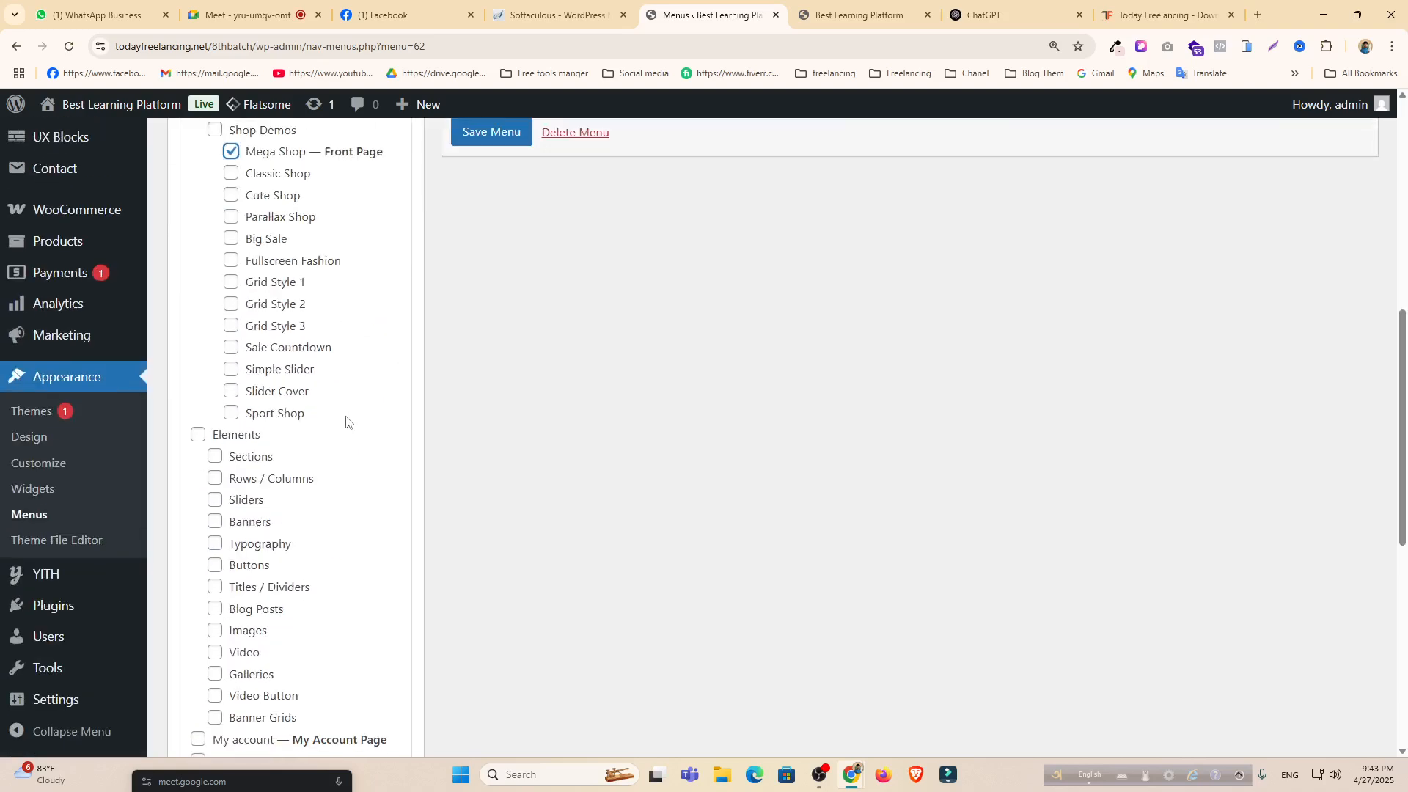
{"action": "scroll", "coordinate": [344, 418], "scroll_direction": "down", "scroll_amount": 3}
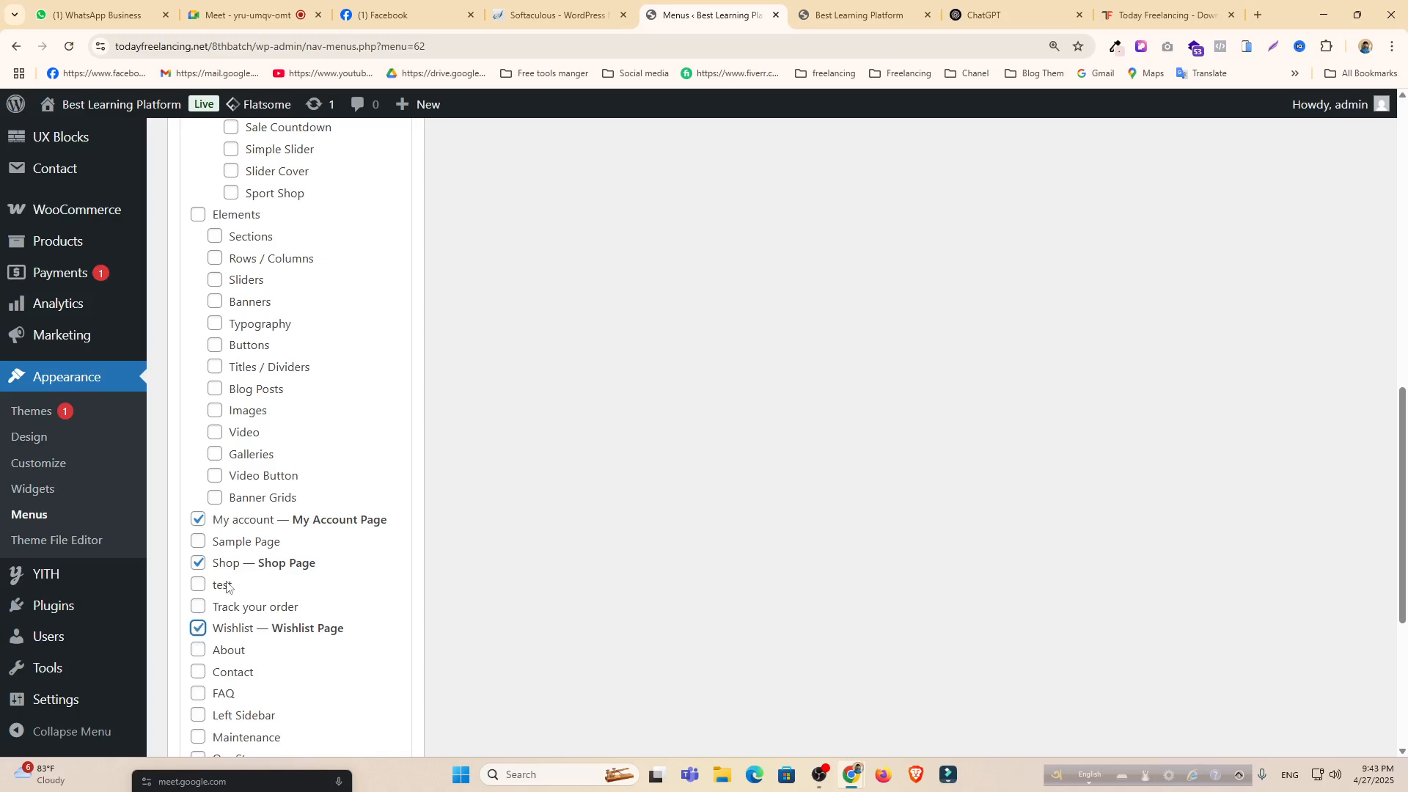
{"action": "scroll", "coordinate": [242, 564], "scroll_direction": "down", "scroll_amount": 2}
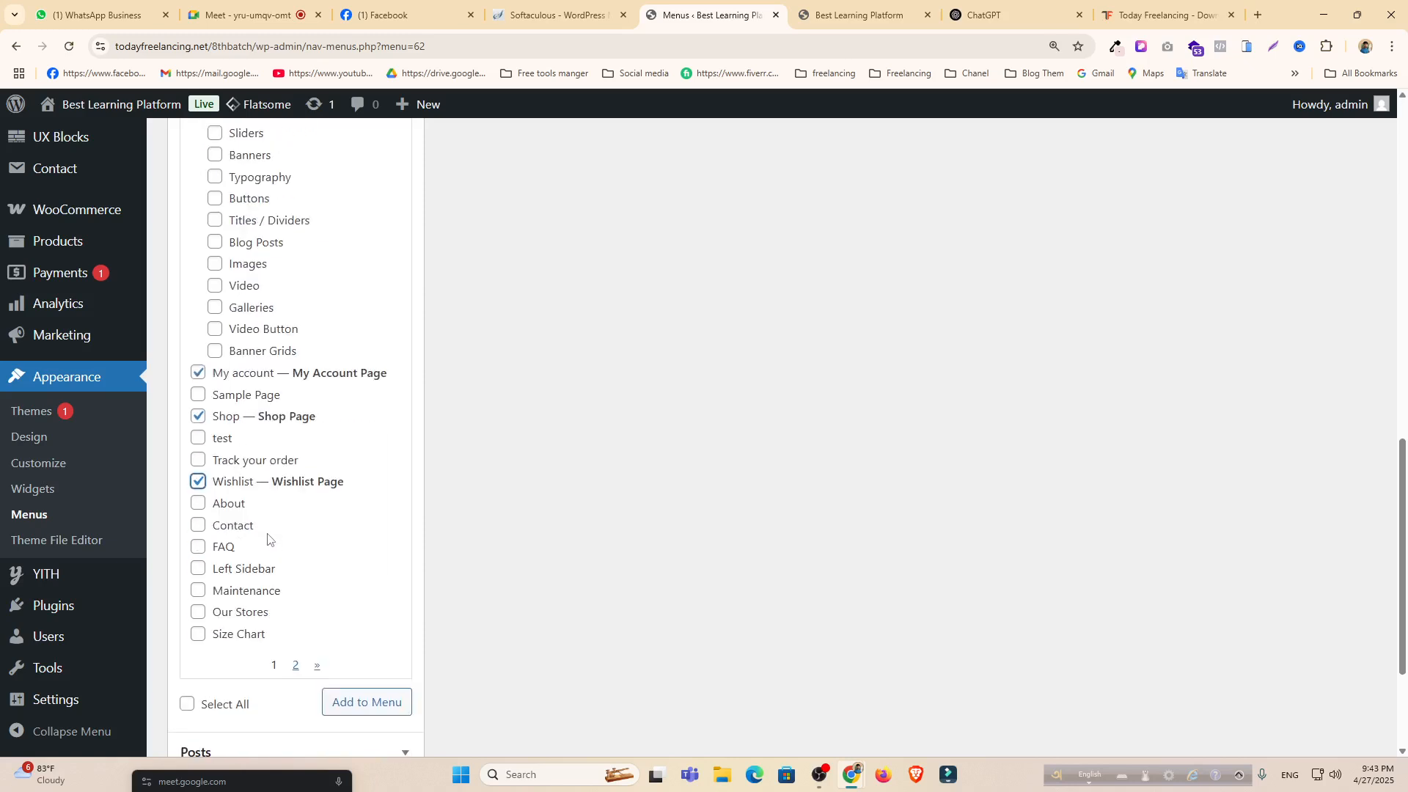
{"action": "left_click", "coordinate": [346, 695]}
{"action": "scroll", "coordinate": [619, 494], "scroll_direction": "up", "scroll_amount": 10}
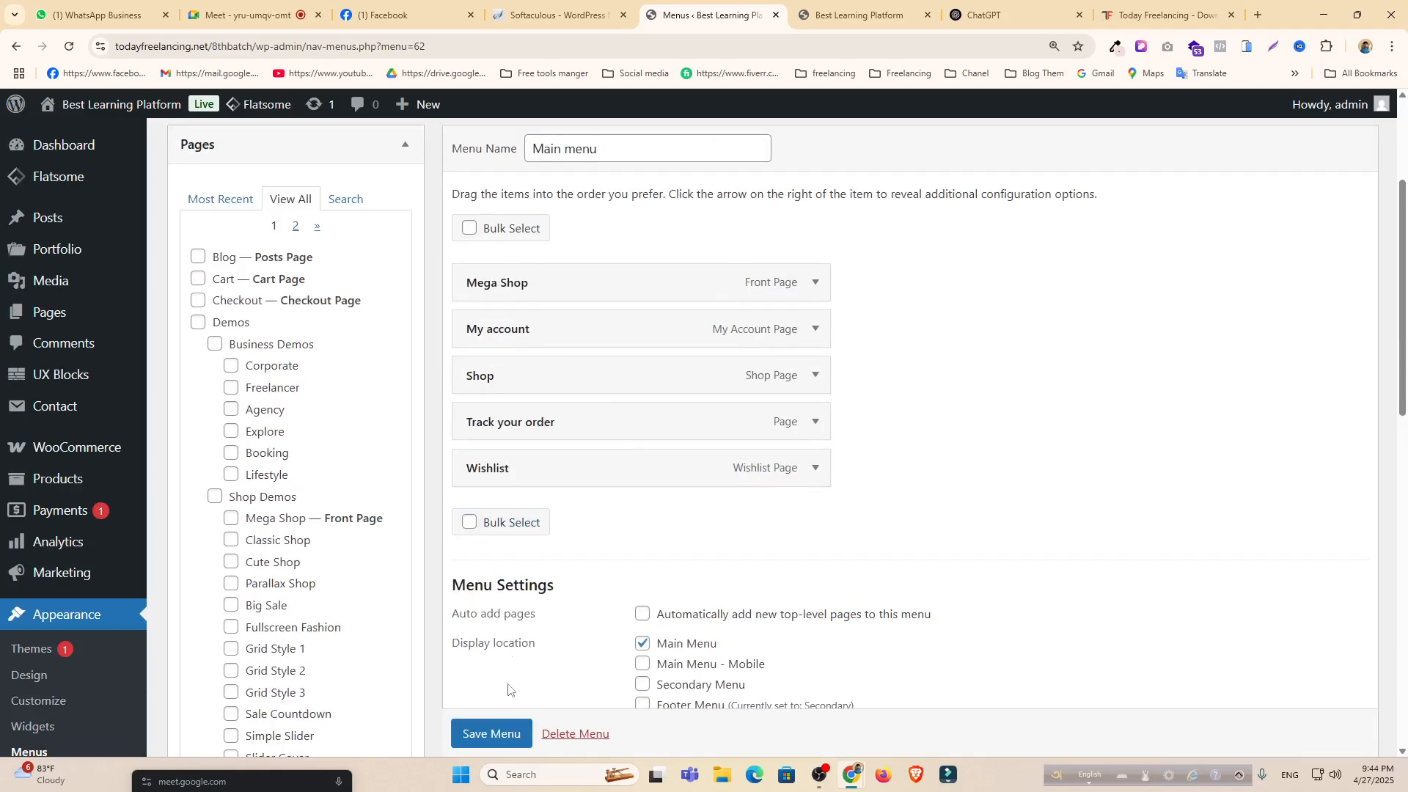
{"action": "scroll", "coordinate": [508, 689], "scroll_direction": "down", "scroll_amount": 1}
{"action": "left_click", "coordinate": [490, 733]}
Switch to the site's front page and open the Flatsome Header theme options with the Header Builder.
{"action": "left_click", "coordinate": [857, 4]}
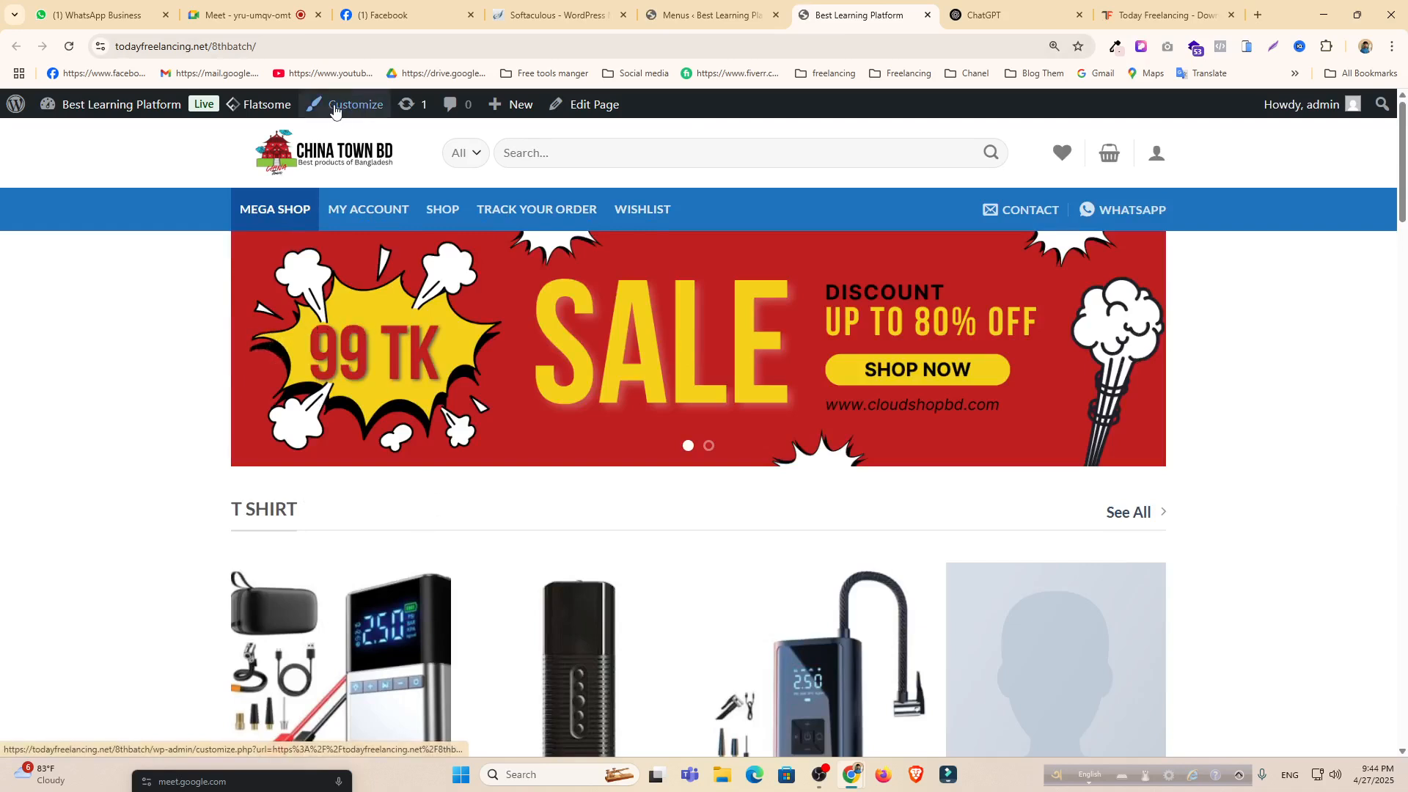
{"action": "mouse_move", "coordinate": [268, 108]}
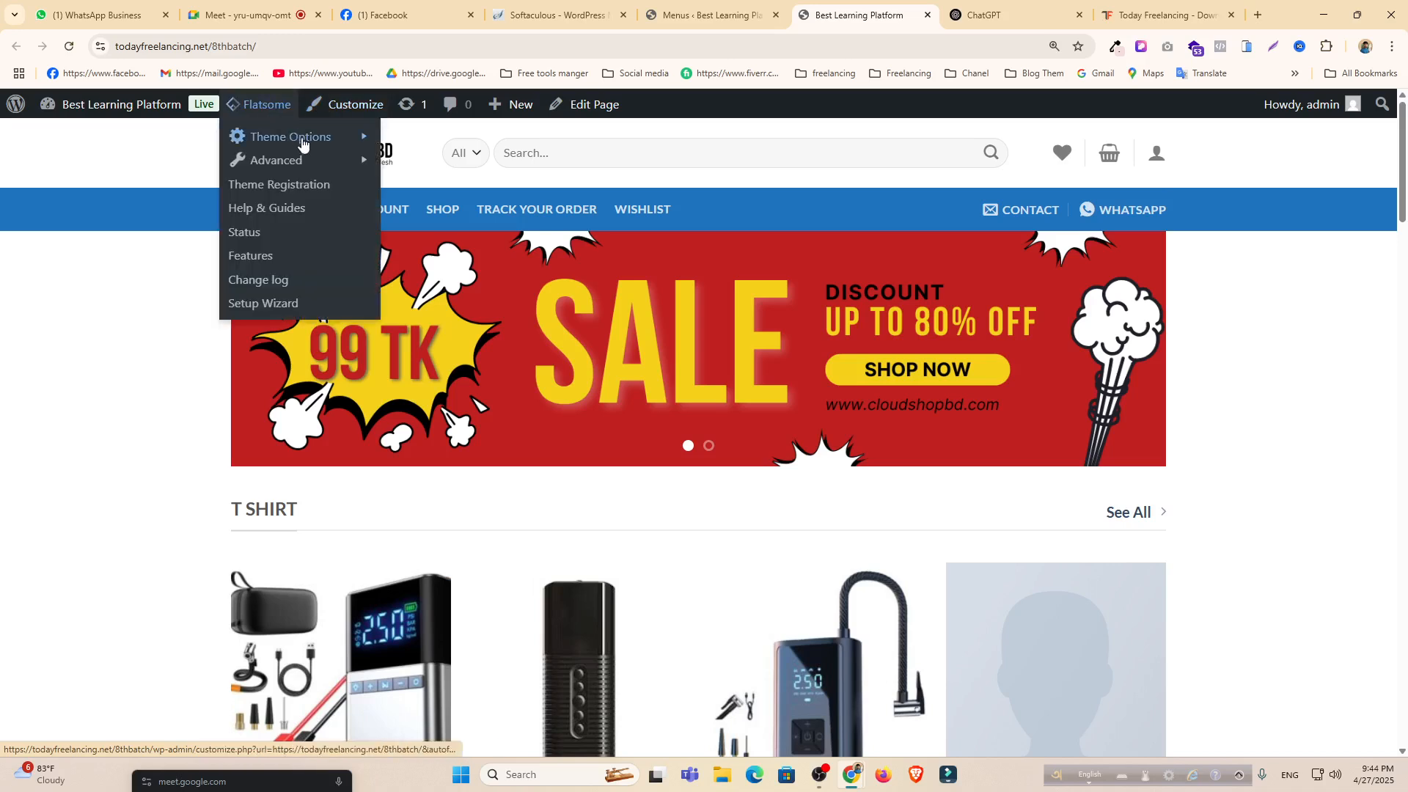
{"action": "mouse_move", "coordinate": [317, 137]}
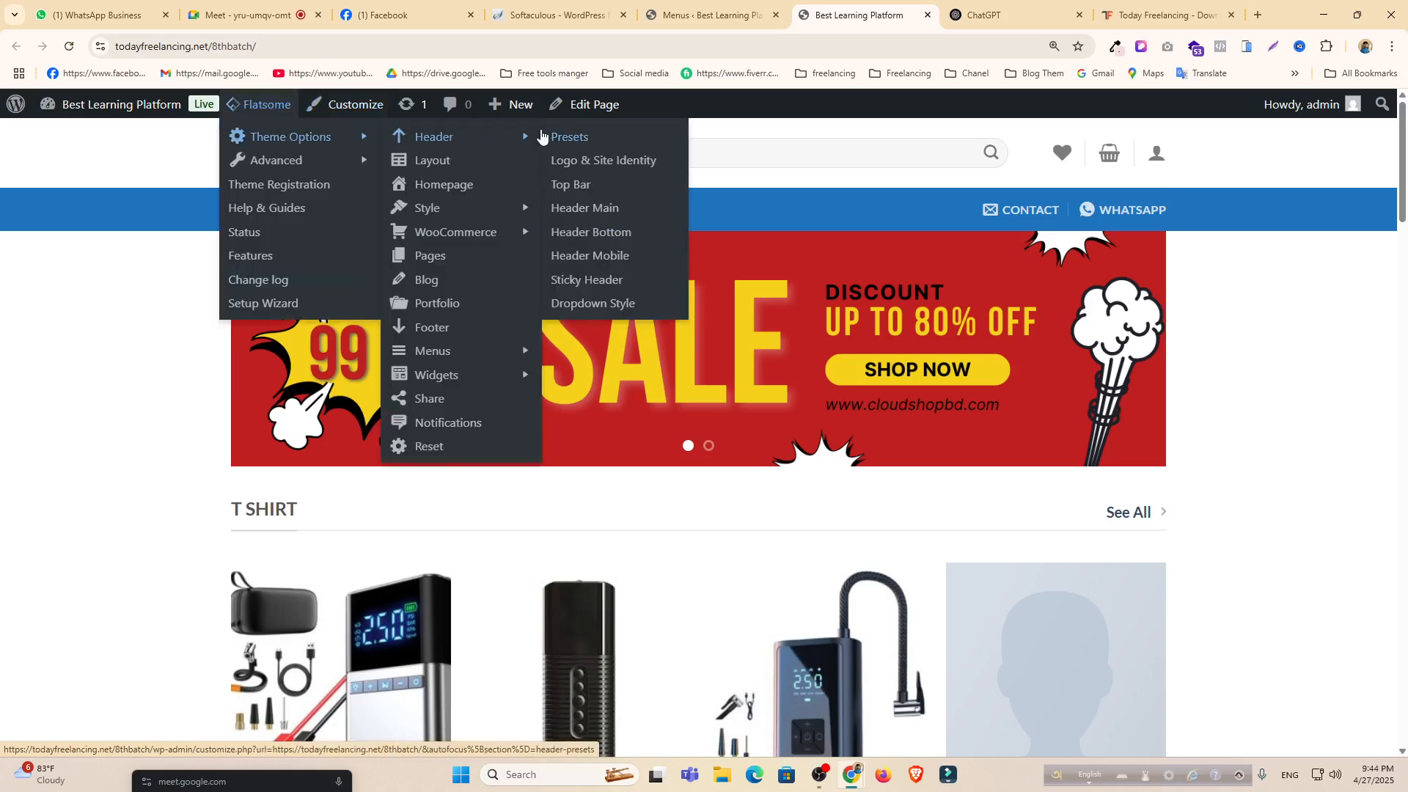
{"action": "left_click", "coordinate": [518, 140]}
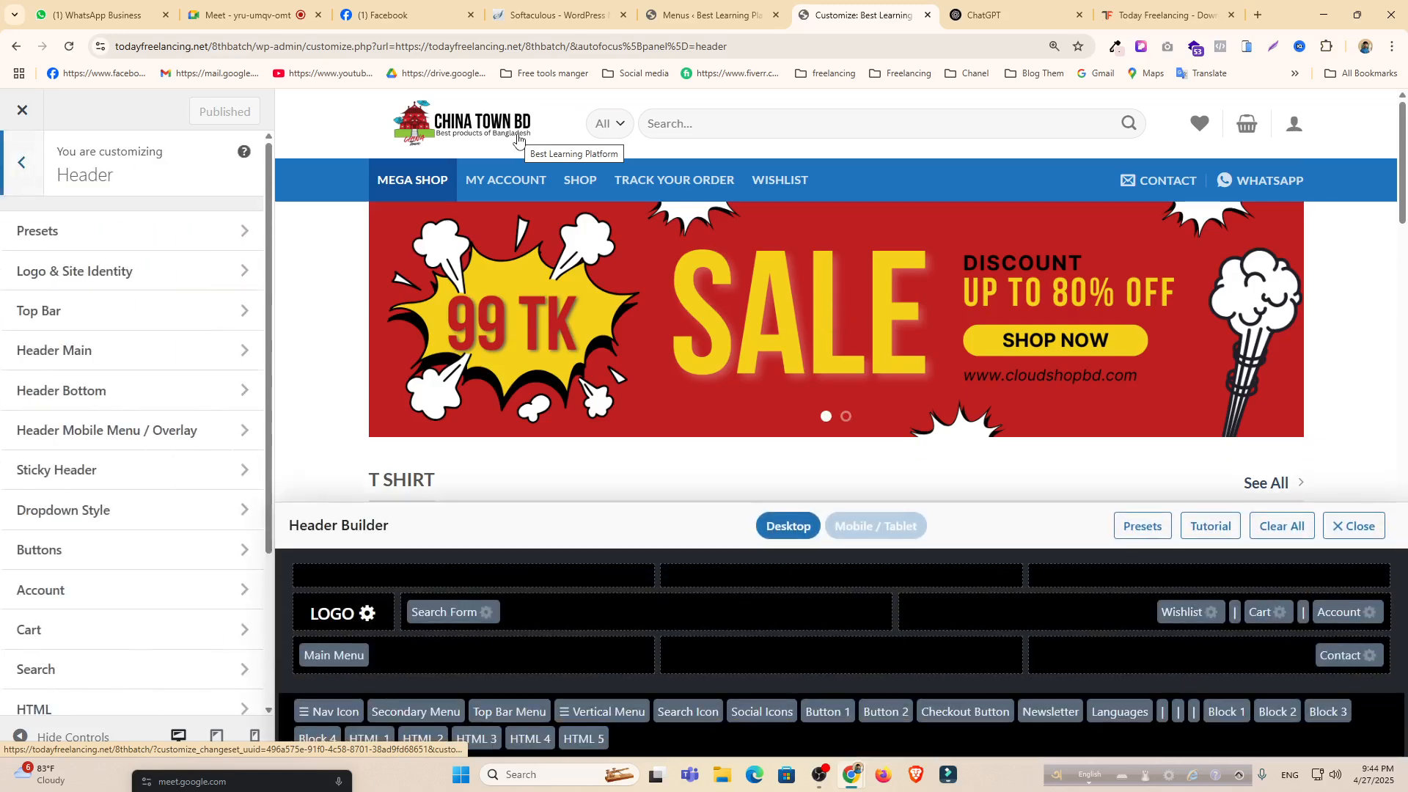
{"action": "scroll", "coordinate": [546, 440], "scroll_direction": "down", "scroll_amount": 2}
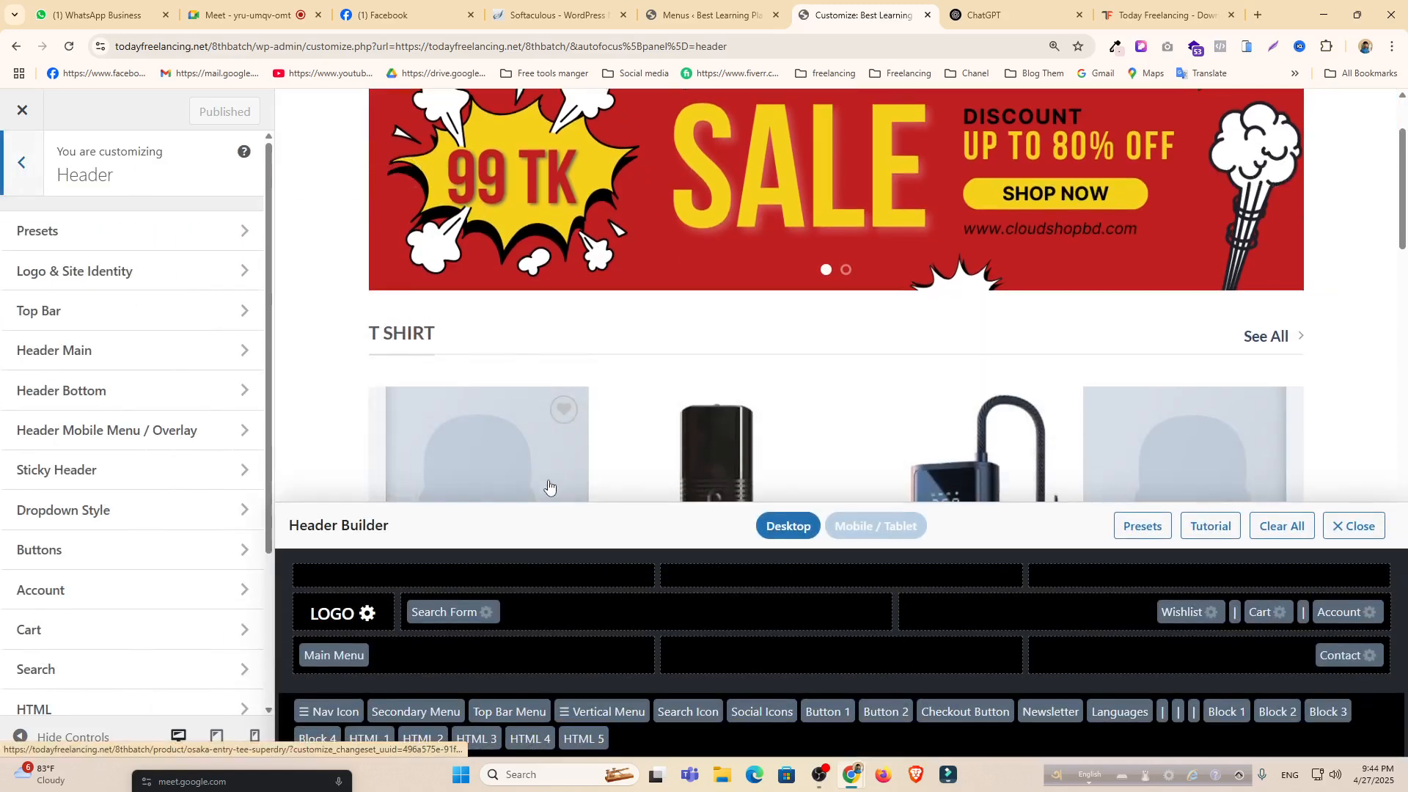
{"action": "scroll", "coordinate": [549, 486], "scroll_direction": "up", "scroll_amount": 2}
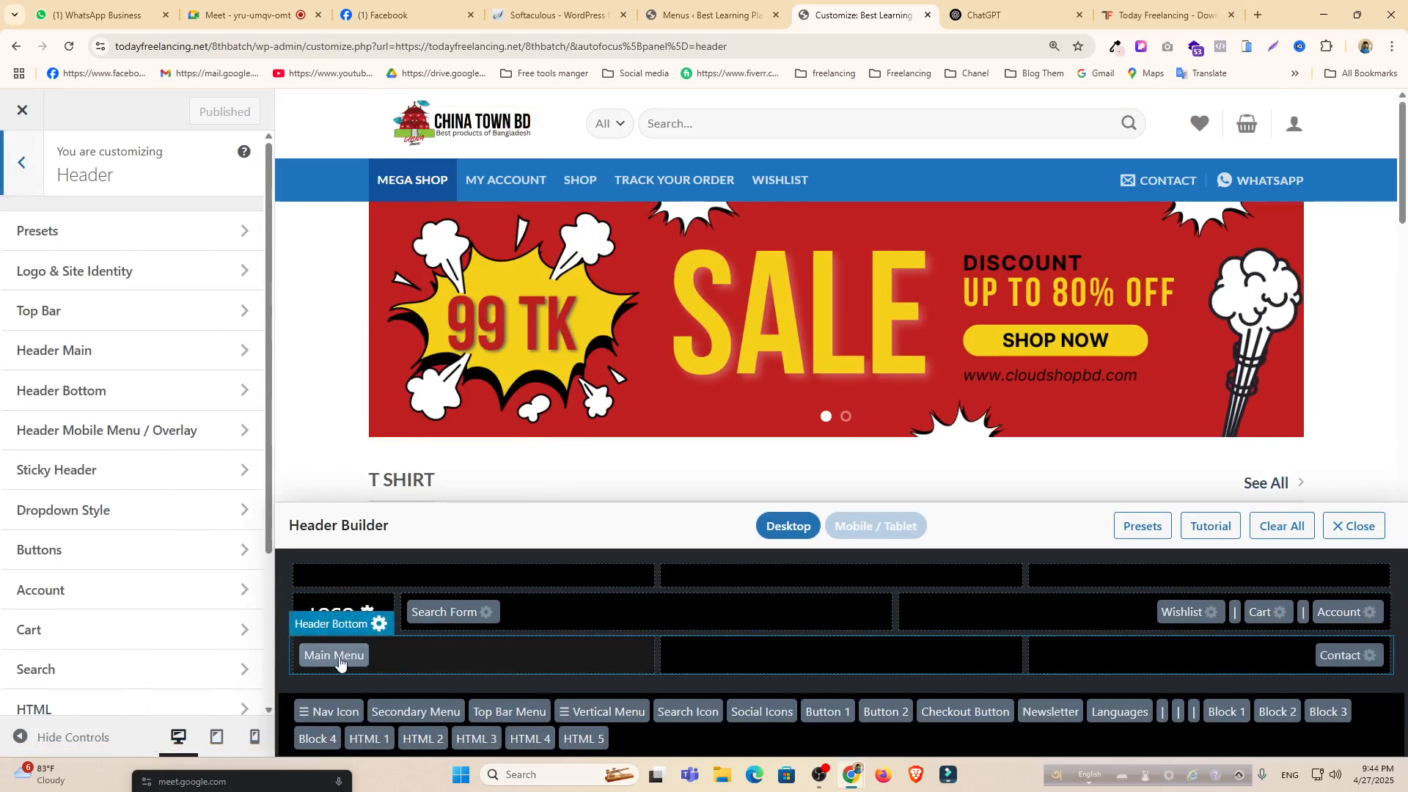
Move the Main Menu element to the center section of the header's bottom row.
{"action": "left_click_drag", "start_coordinate": [339, 658], "coordinate": [770, 662]}
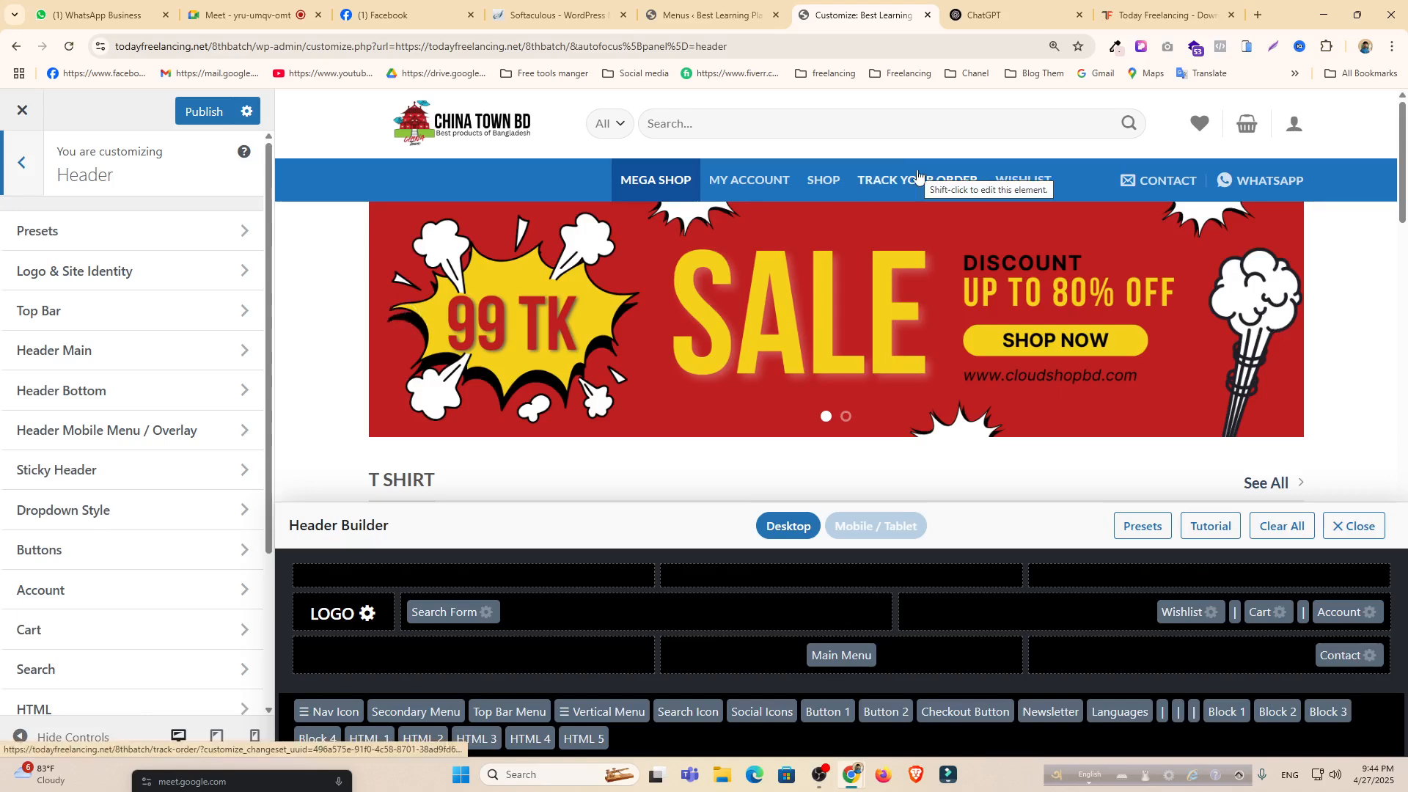
{"action": "scroll", "coordinate": [620, 632], "scroll_direction": "down", "scroll_amount": 2}
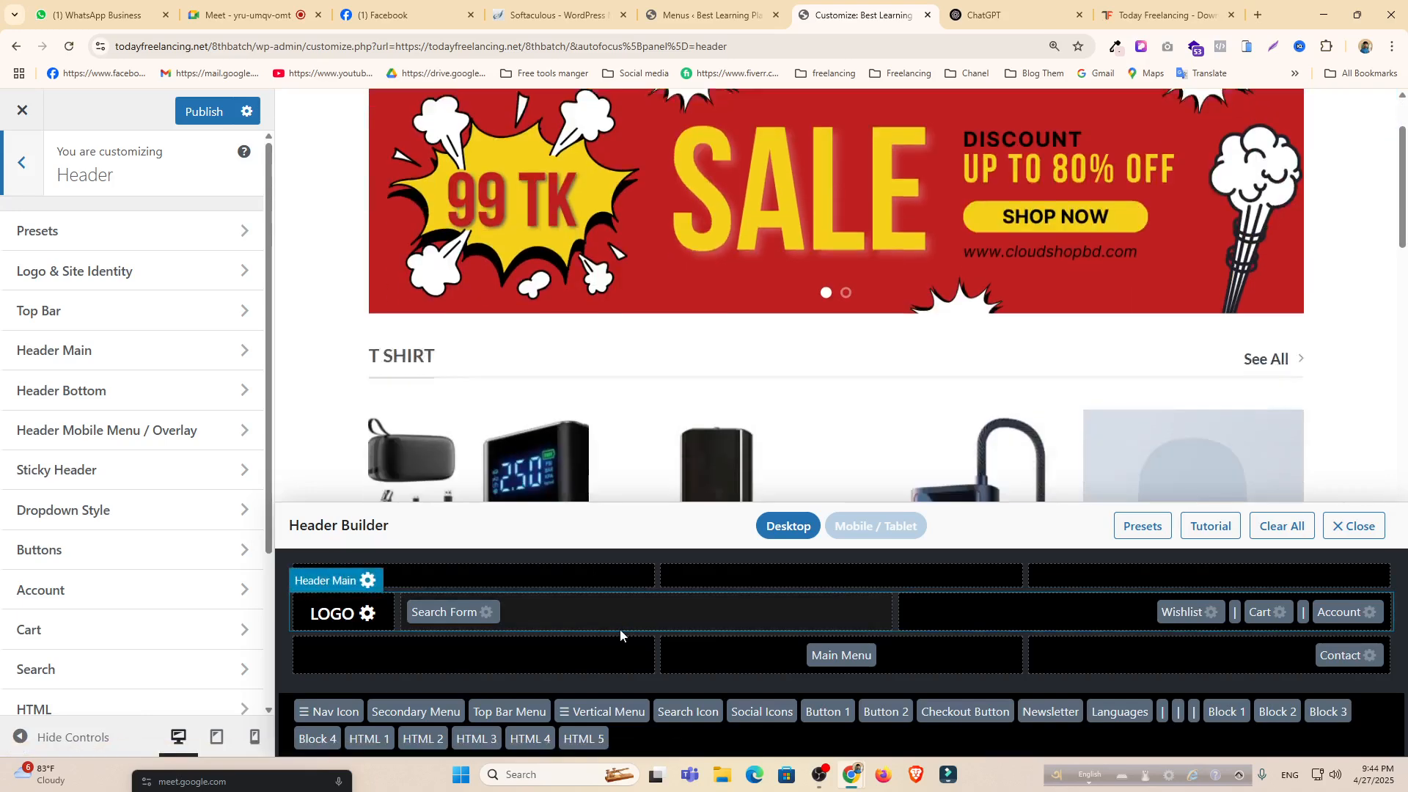
{"action": "scroll", "coordinate": [468, 197], "scroll_direction": "up", "scroll_amount": 2}
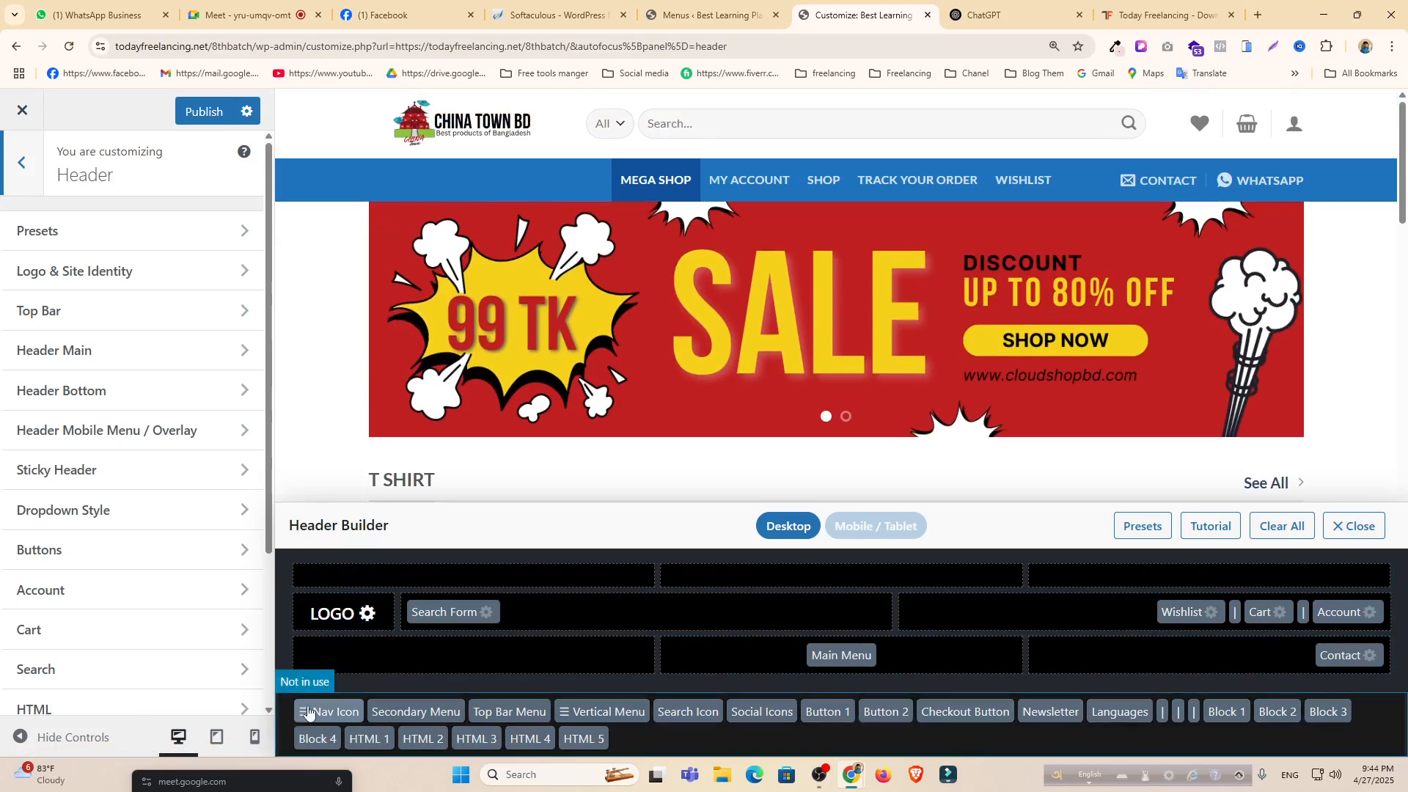
Add the Nav Icon element to the left section of the header's bottom row and preview its side menu.
{"action": "left_click_drag", "start_coordinate": [308, 711], "coordinate": [326, 655]}
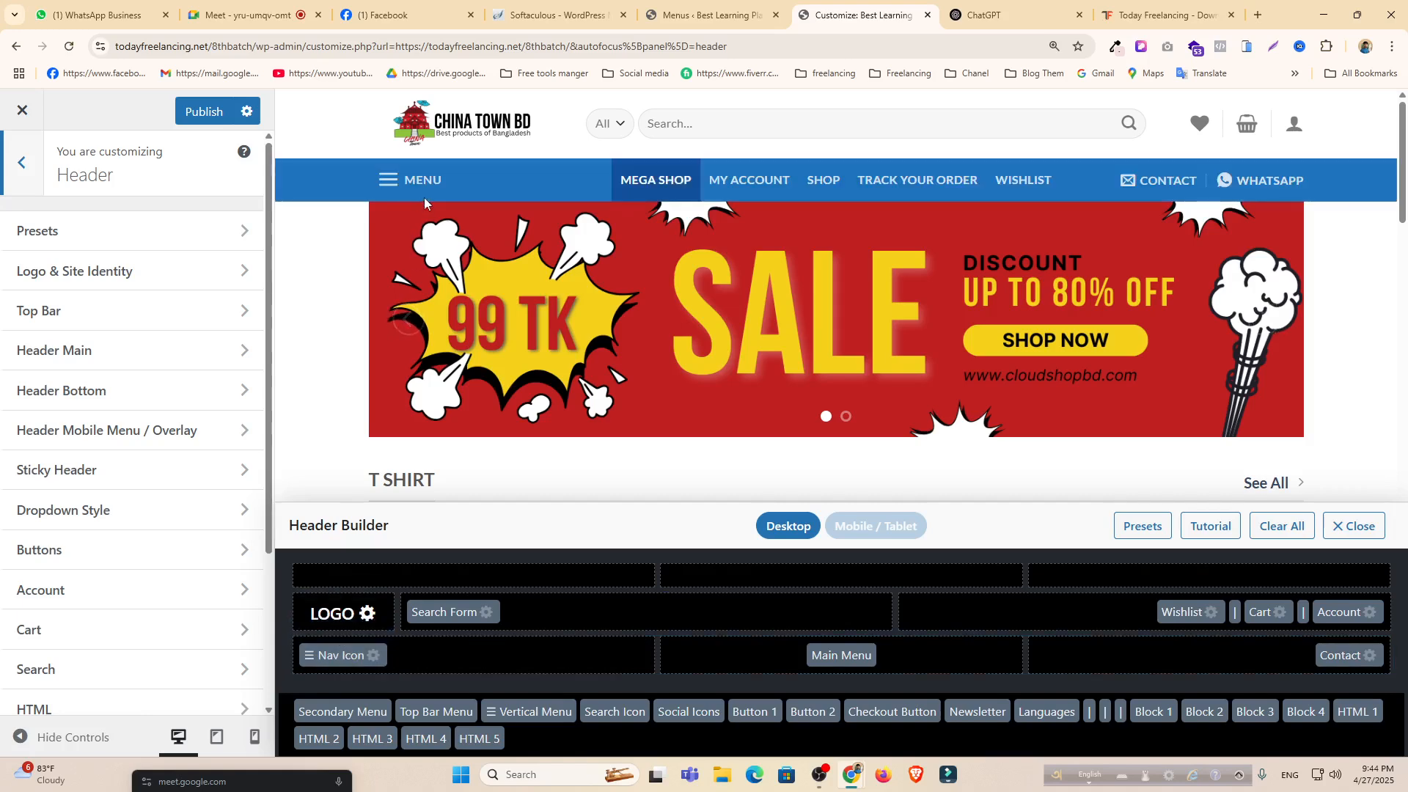
{"action": "left_click", "coordinate": [386, 186]}
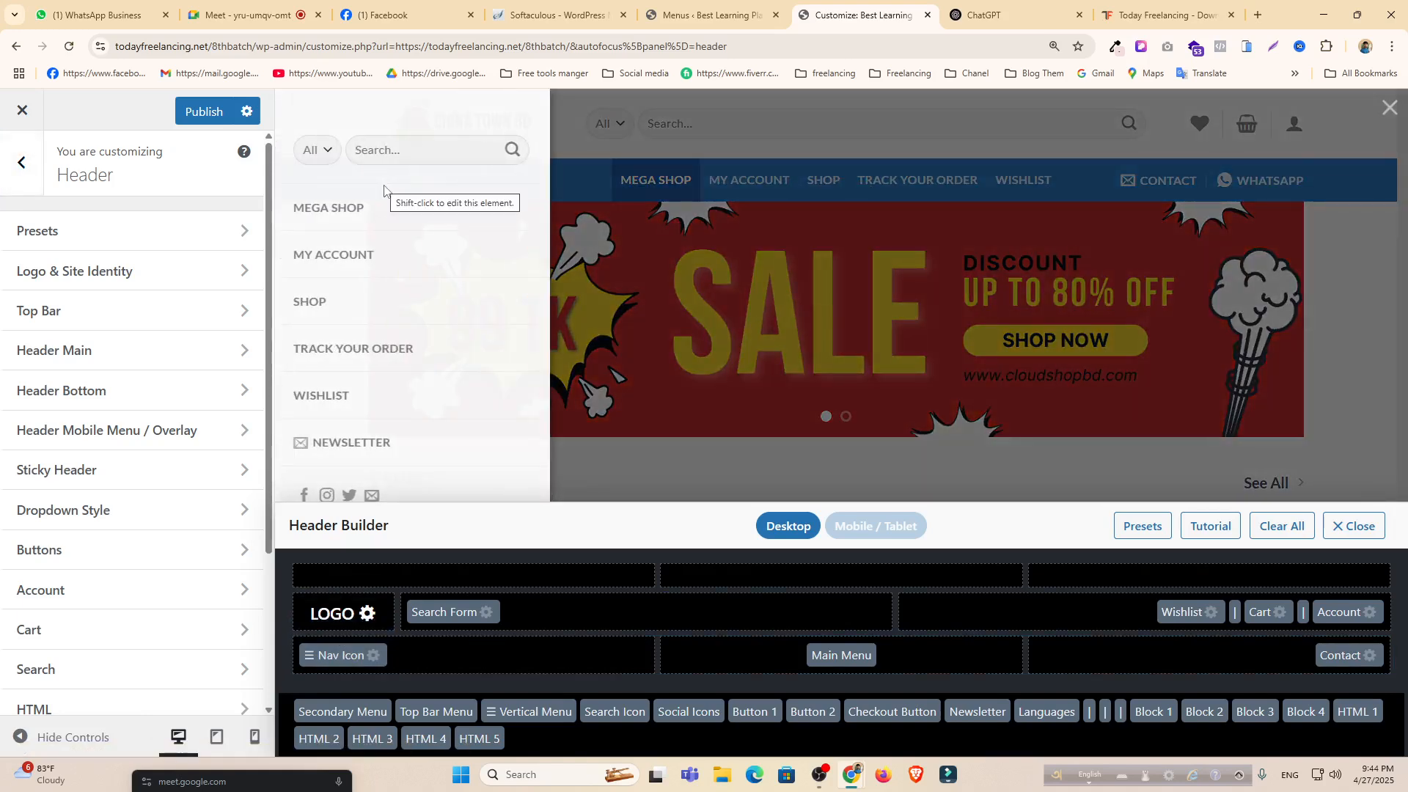
{"action": "left_click", "coordinate": [596, 311]}
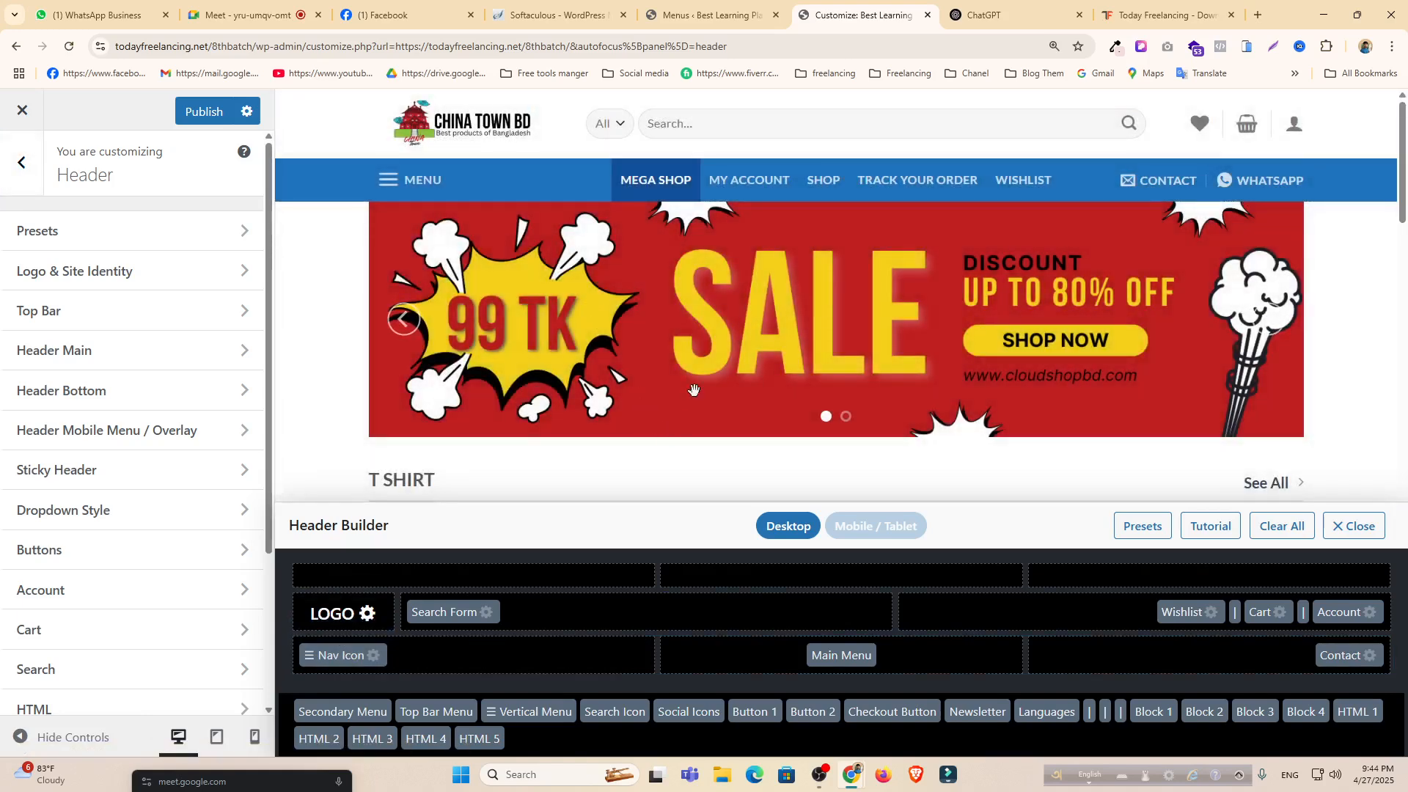
Place the Main Menu beside the Nav Icon with a divider between them, and publish the header layout.
{"action": "left_click_drag", "start_coordinate": [830, 660], "coordinate": [433, 656]}
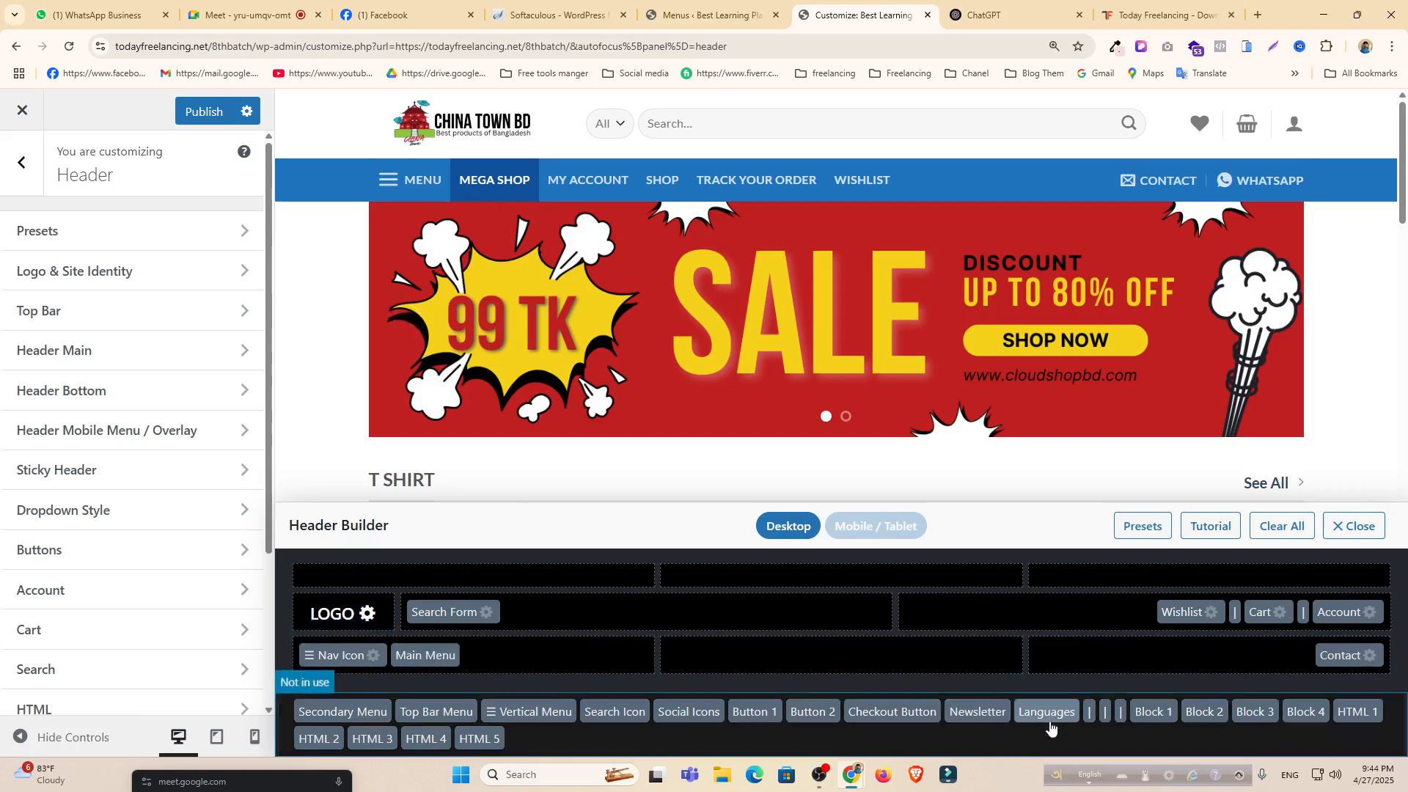
{"action": "left_click_drag", "start_coordinate": [1090, 712], "coordinate": [389, 651]}
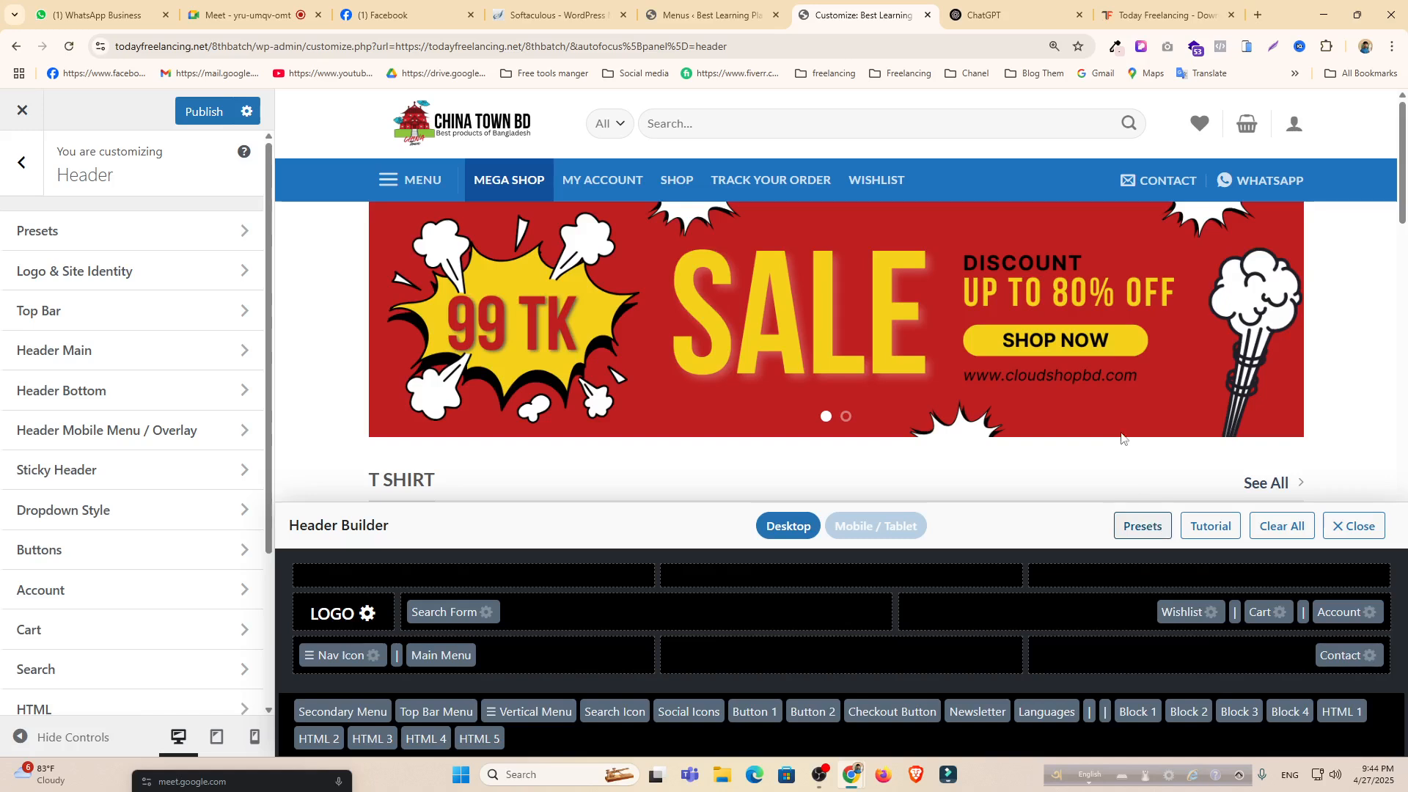
{"action": "left_click", "coordinate": [206, 112]}
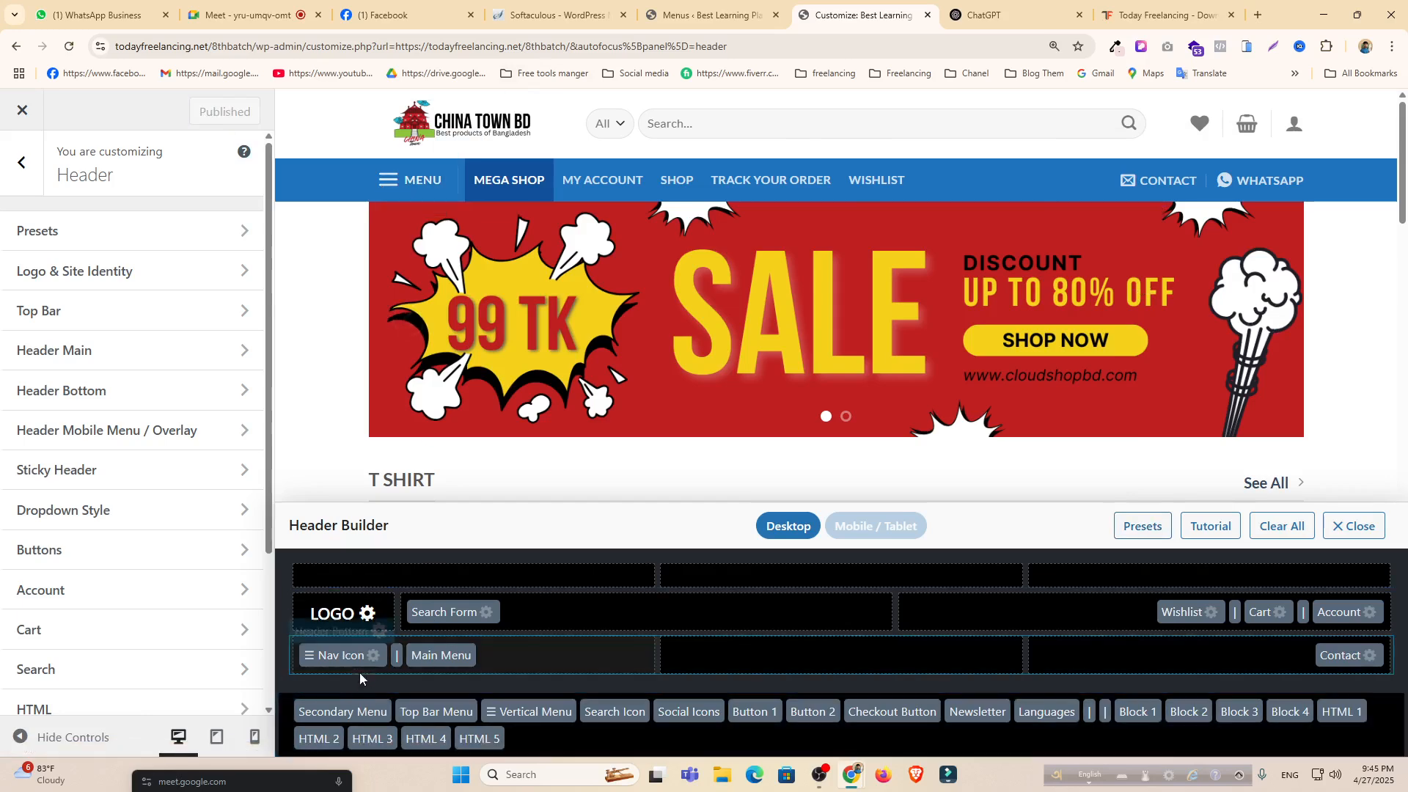
Open the Nav Icon's settings and, with the side menu previewed, test hiding and restoring its Main Menu element.
{"action": "left_click", "coordinate": [374, 656]}
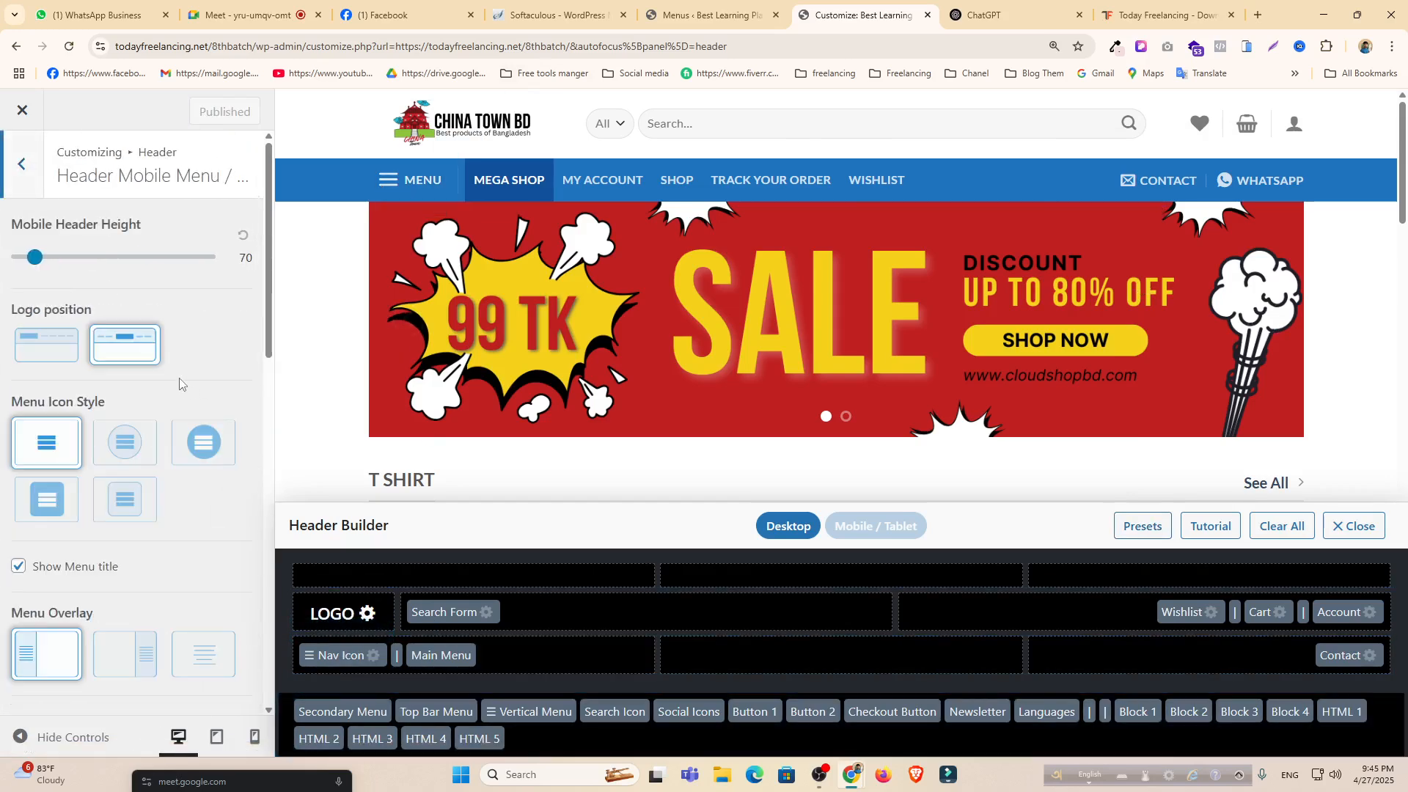
{"action": "scroll", "coordinate": [147, 416], "scroll_direction": "down", "scroll_amount": 10}
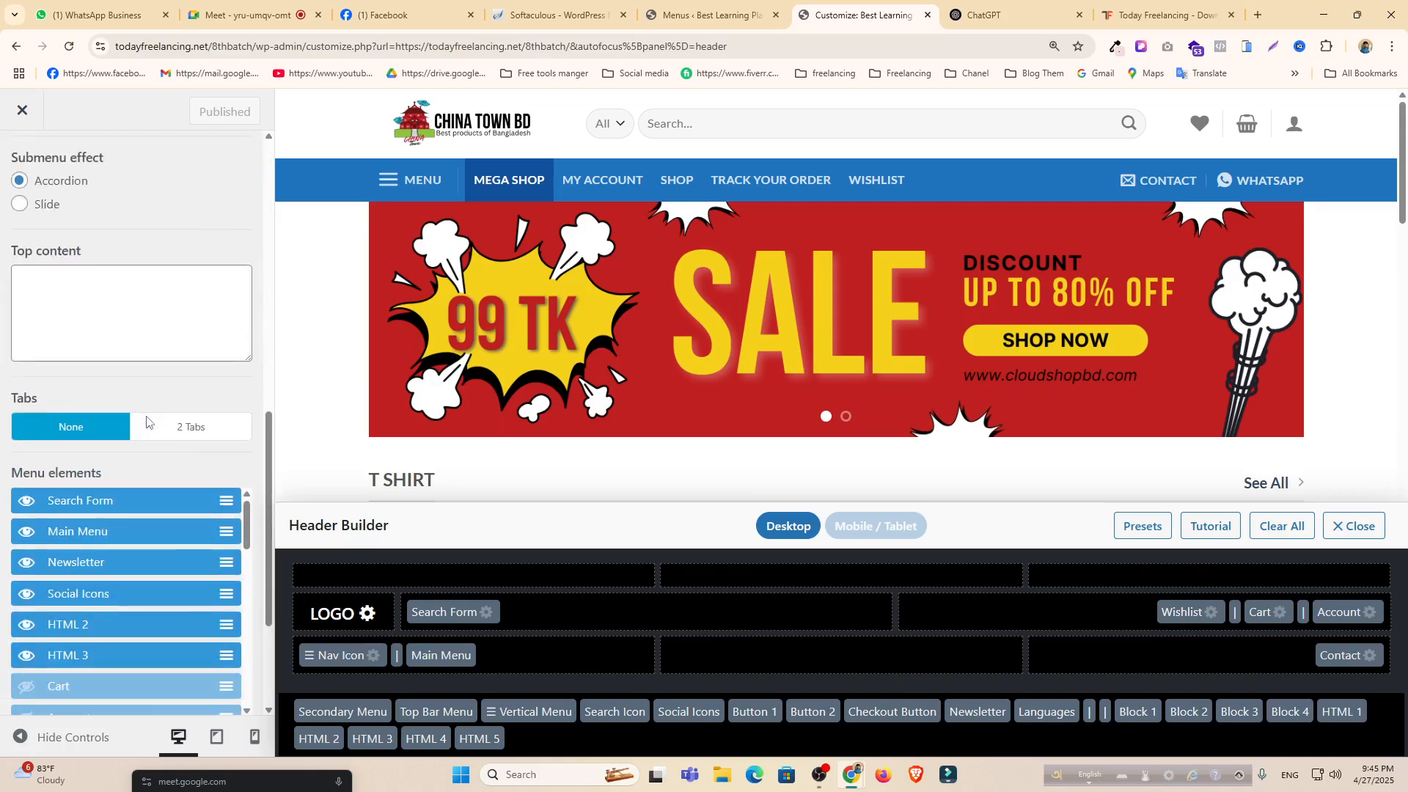
{"action": "scroll", "coordinate": [146, 422], "scroll_direction": "down", "scroll_amount": 3}
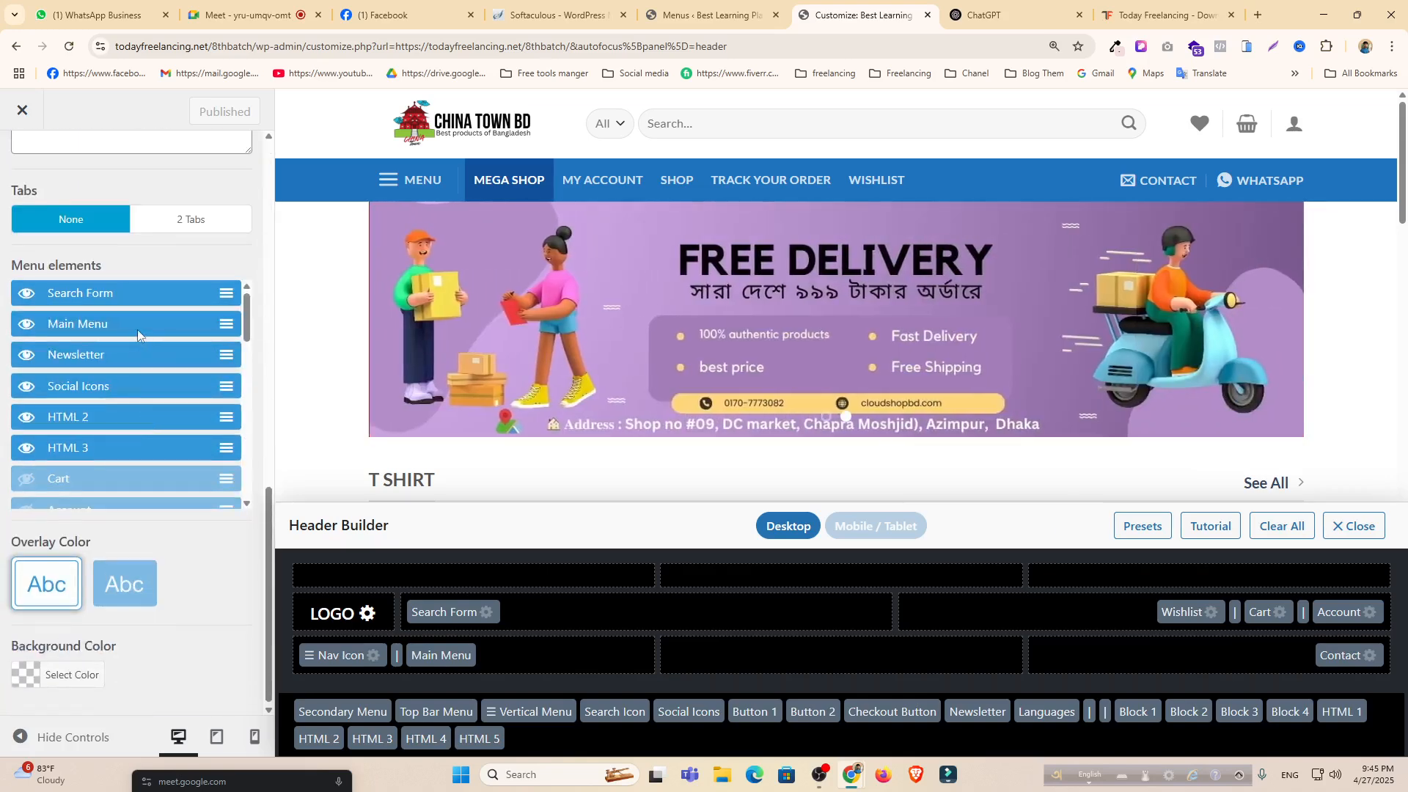
{"action": "left_click", "coordinate": [393, 187]}
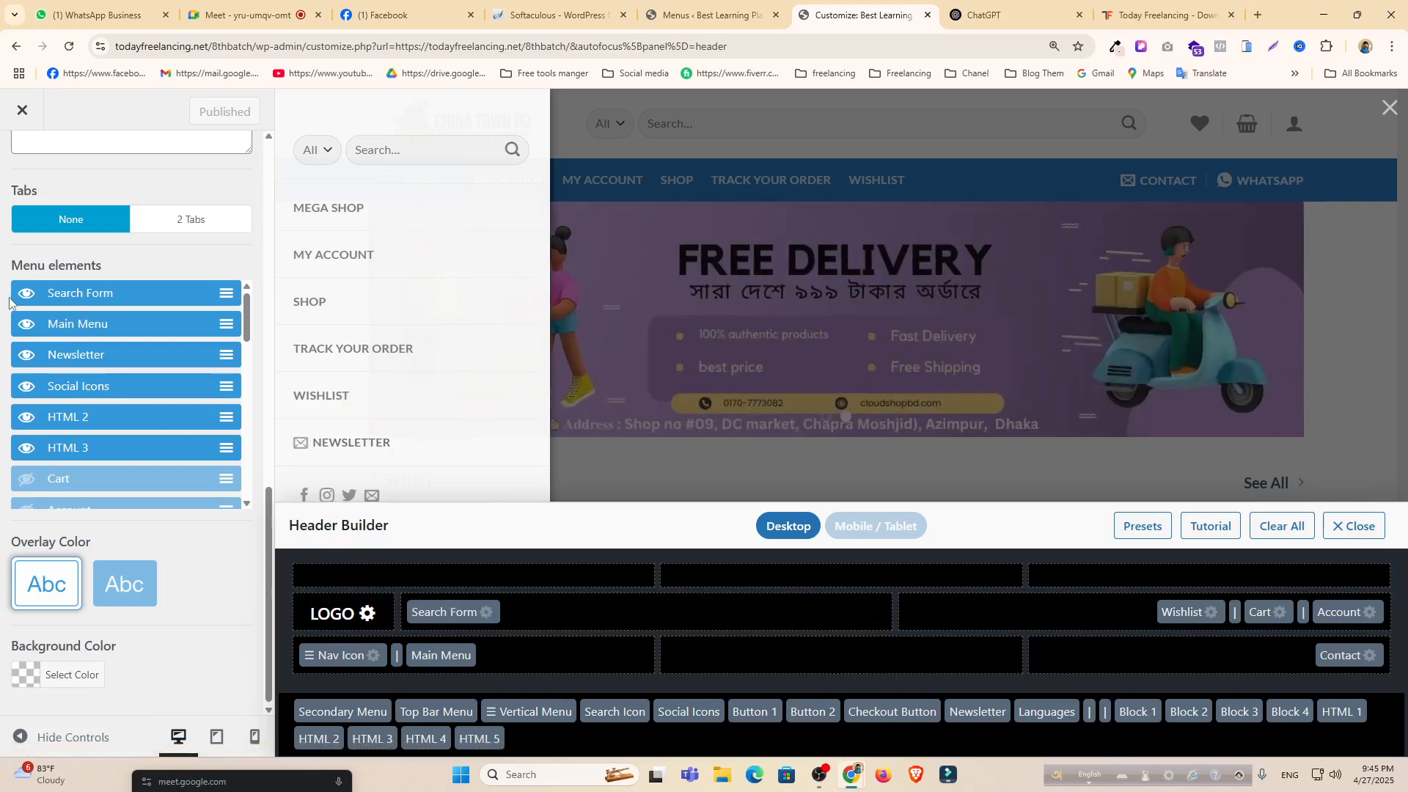
{"action": "left_click", "coordinate": [26, 325]}
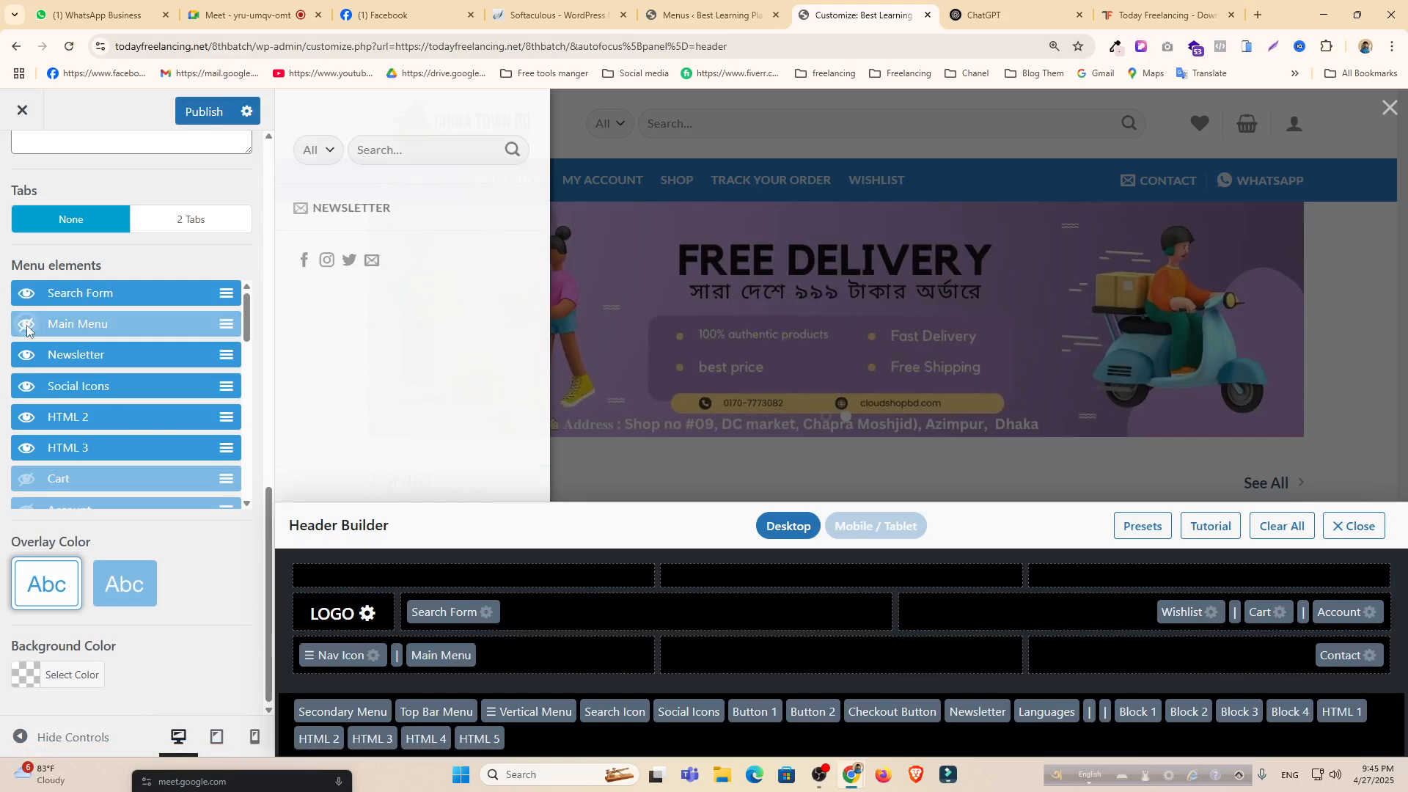
{"action": "left_click", "coordinate": [27, 325]}
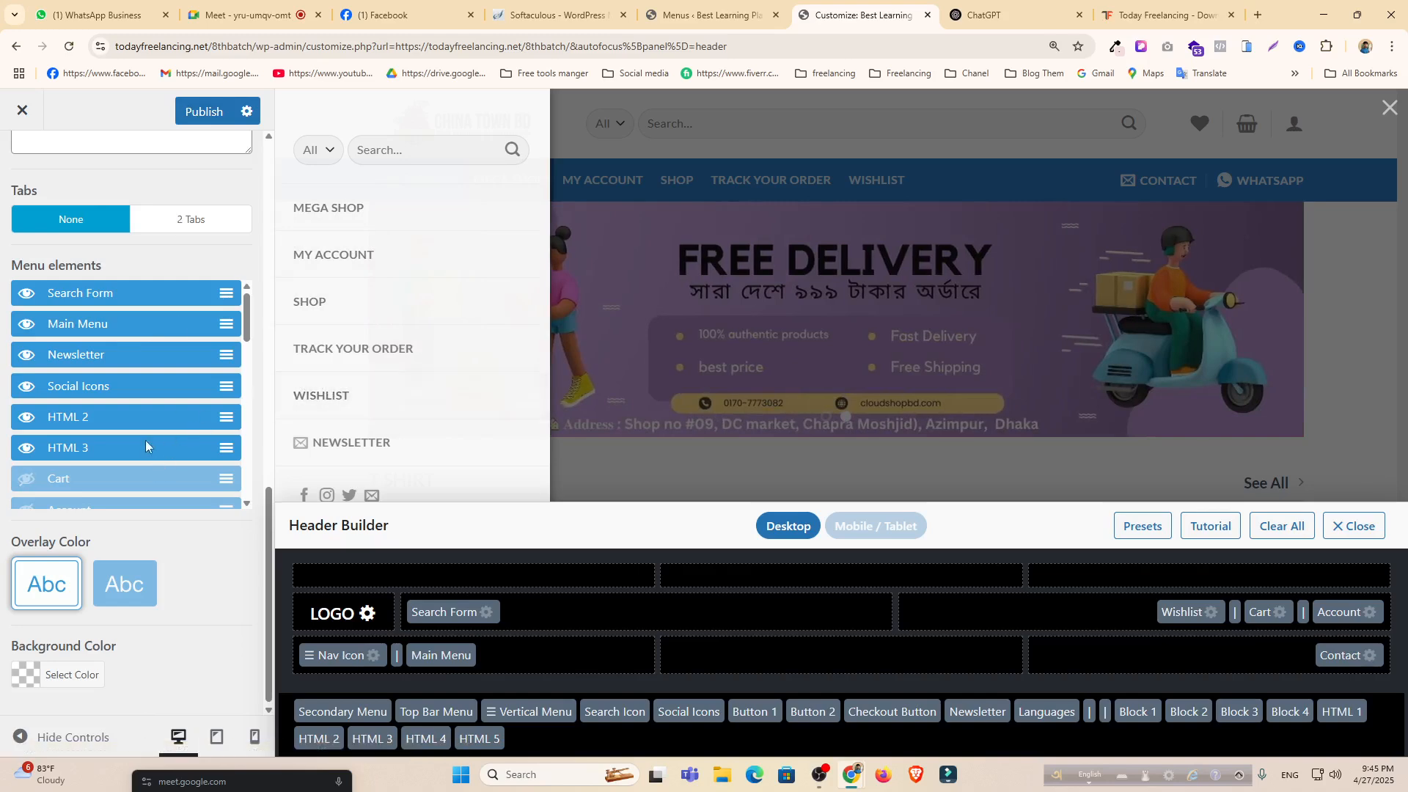
Hide the HTML 2 and HTML 3 elements from the side menu and publish the change.
{"action": "left_click", "coordinate": [25, 448]}
{"action": "left_click", "coordinate": [25, 418]}
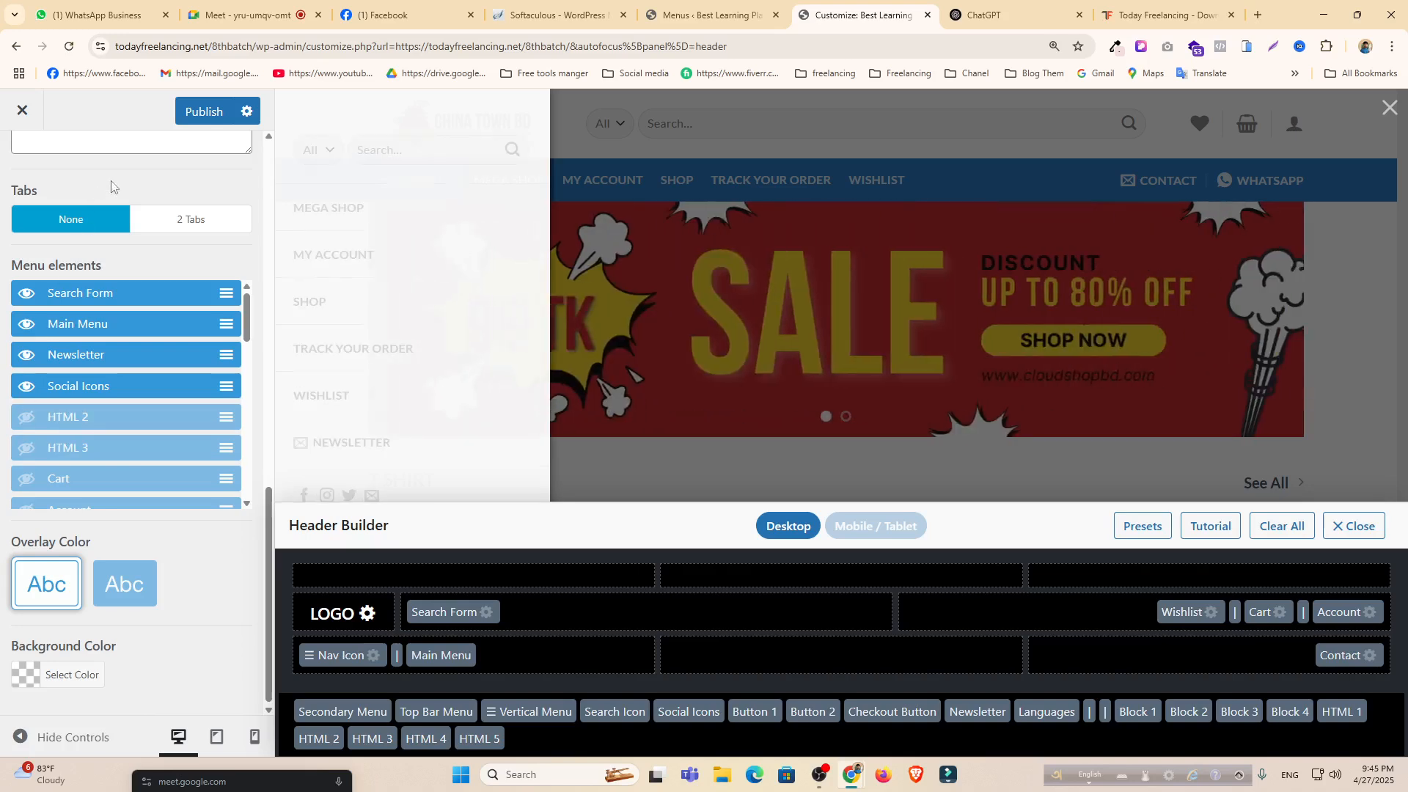
{"action": "left_click", "coordinate": [204, 111]}
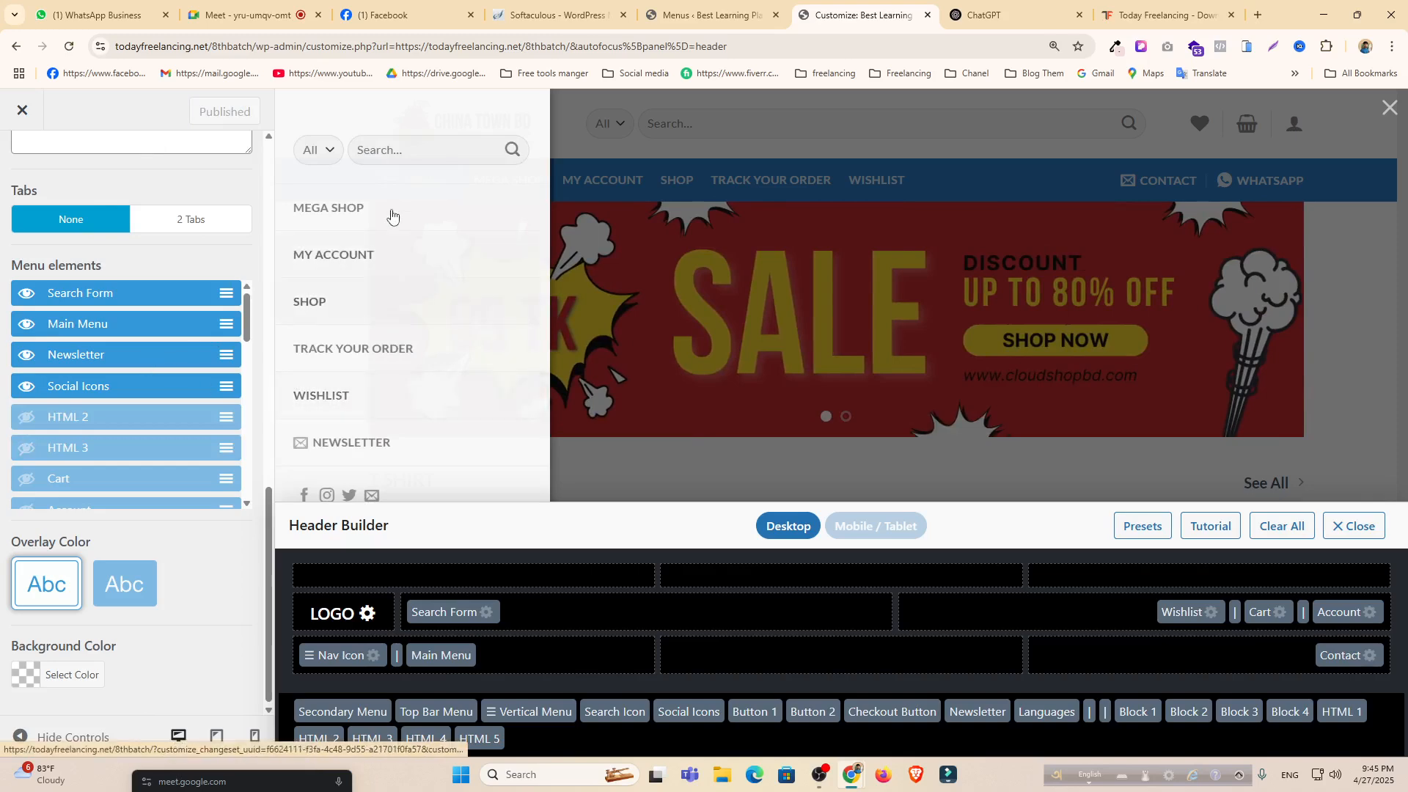
Turn off the side menu icon's title, choose the solid circle menu icon style, publish the change, and close the side menu preview.
{"action": "scroll", "coordinate": [172, 491], "scroll_direction": "down", "scroll_amount": 3}
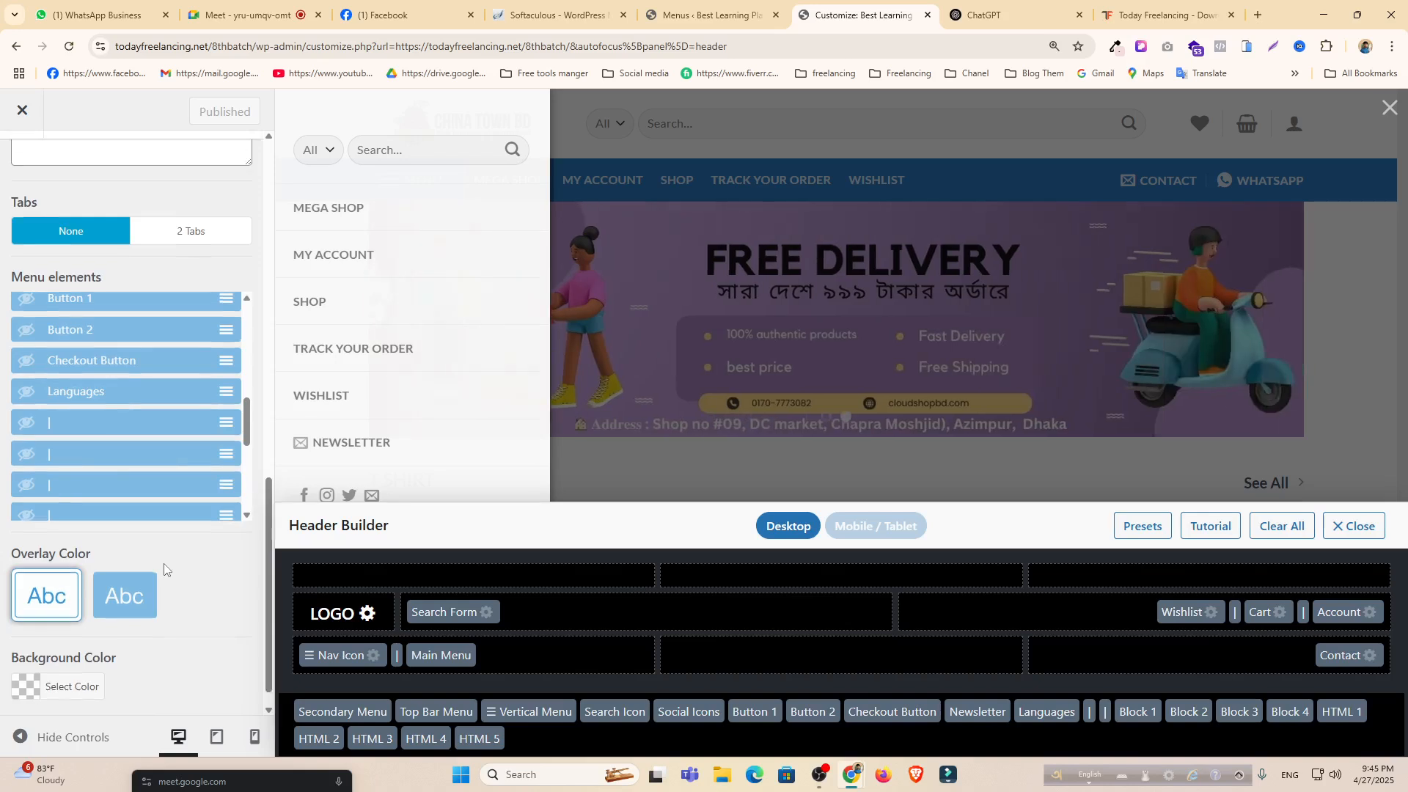
{"action": "scroll", "coordinate": [156, 528], "scroll_direction": "up", "scroll_amount": 7}
{"action": "scroll", "coordinate": [146, 475], "scroll_direction": "up", "scroll_amount": 5}
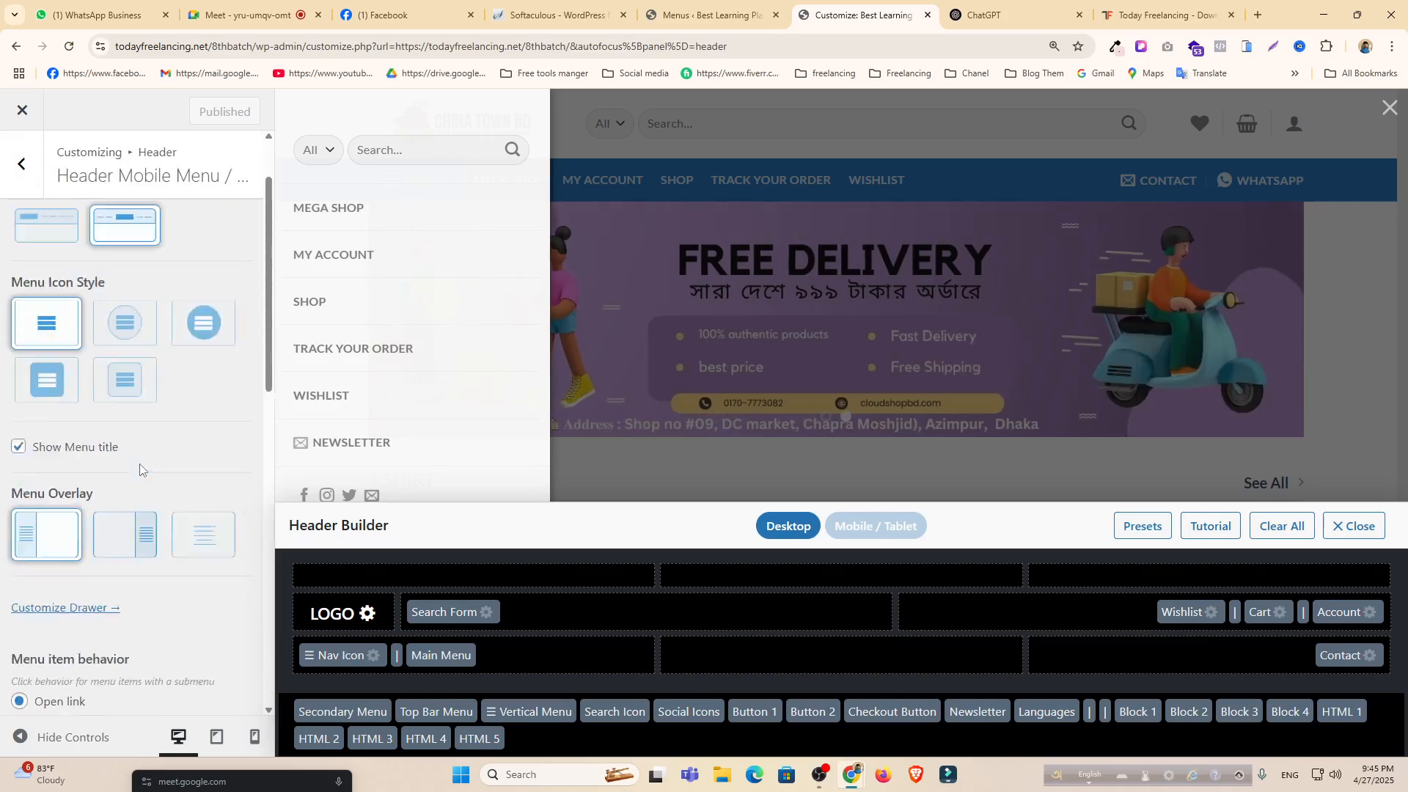
{"action": "left_click", "coordinate": [18, 568]}
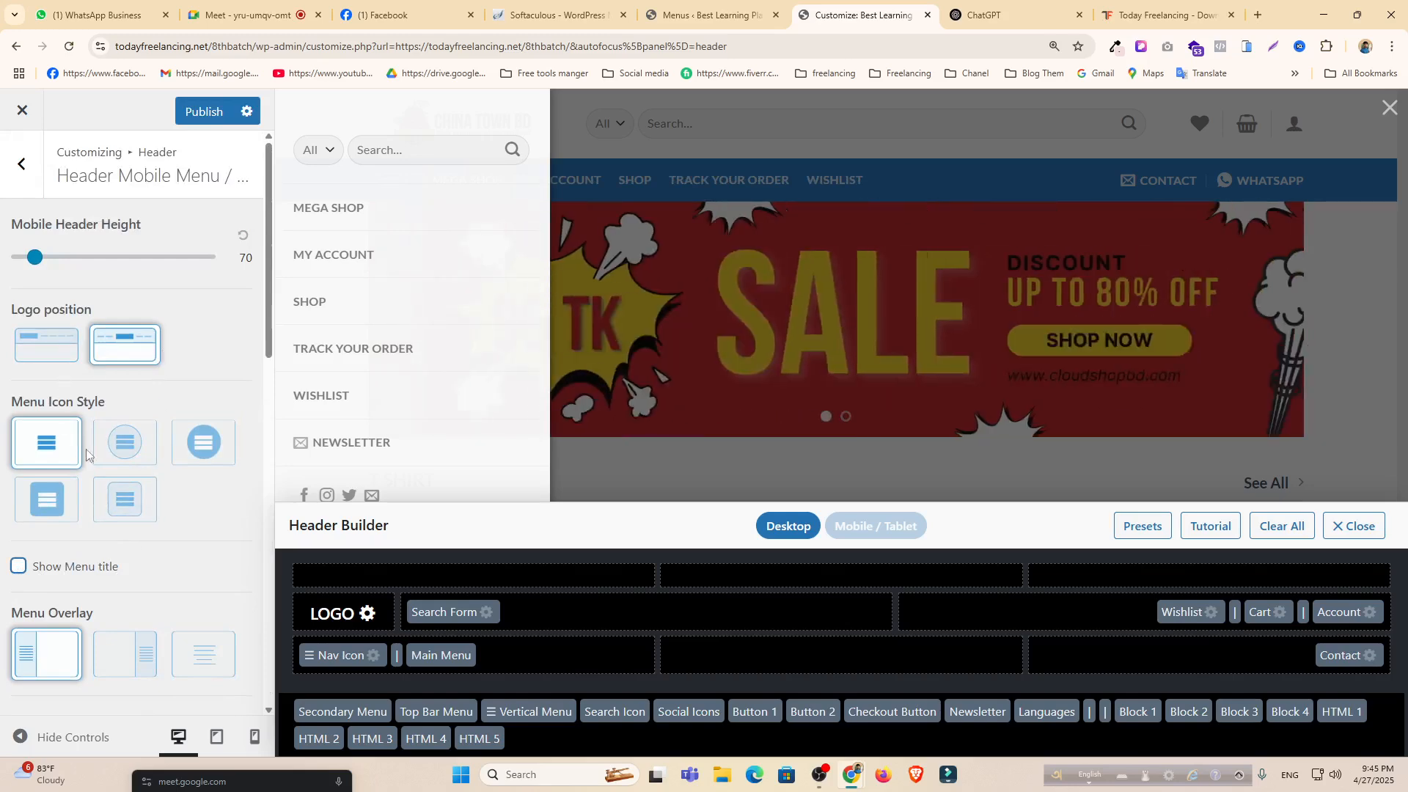
{"action": "left_click", "coordinate": [136, 451]}
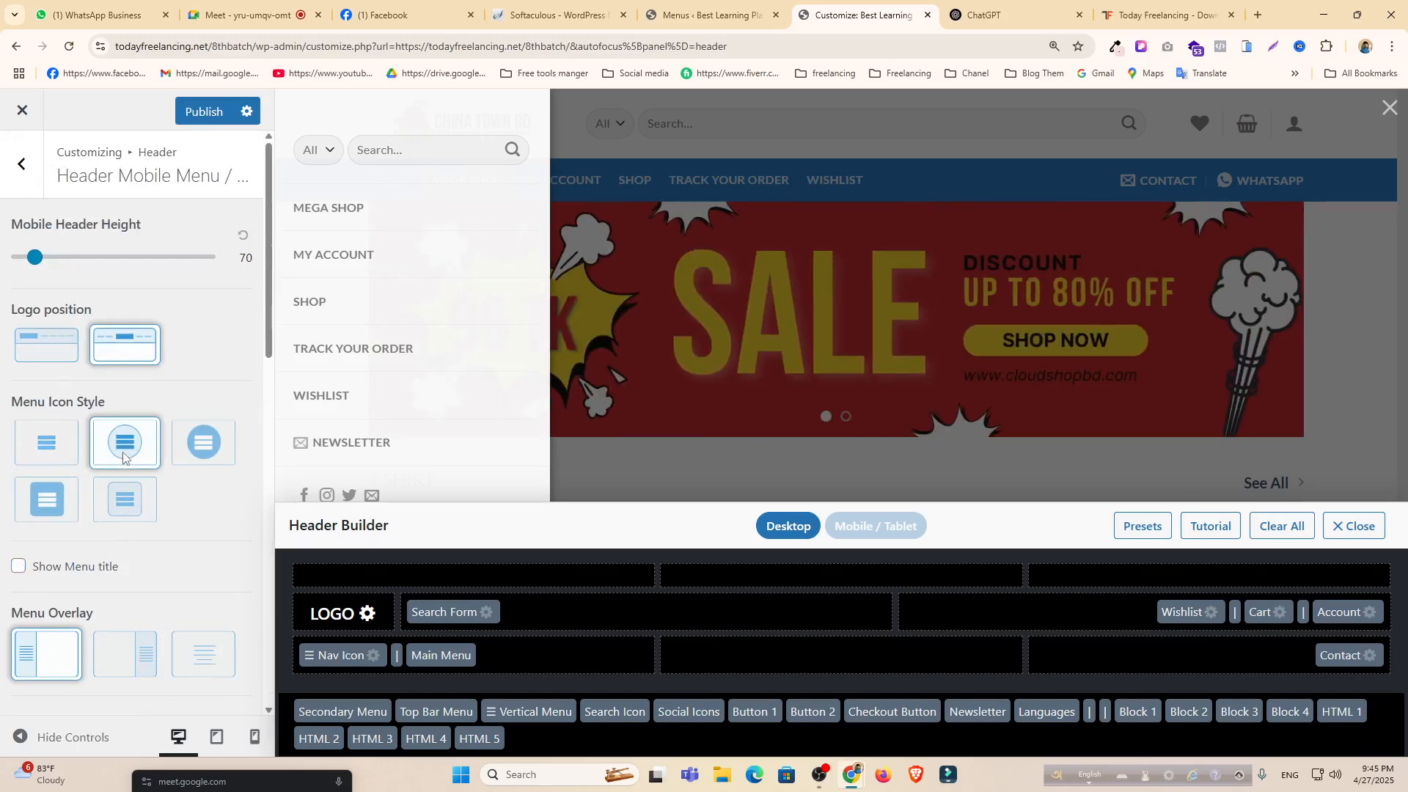
{"action": "left_click", "coordinate": [209, 448]}
{"action": "left_click", "coordinate": [206, 112]}
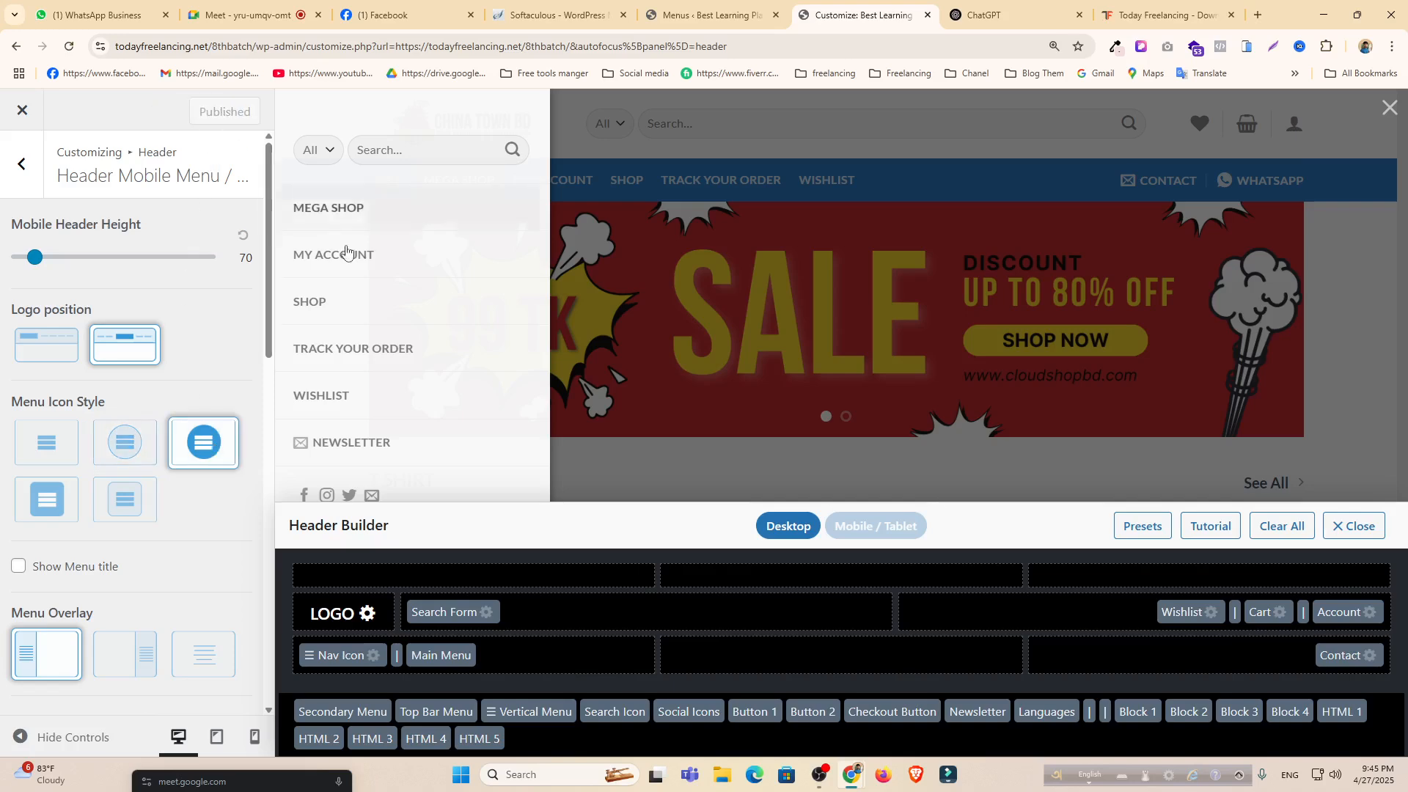
{"action": "left_click", "coordinate": [636, 279]}
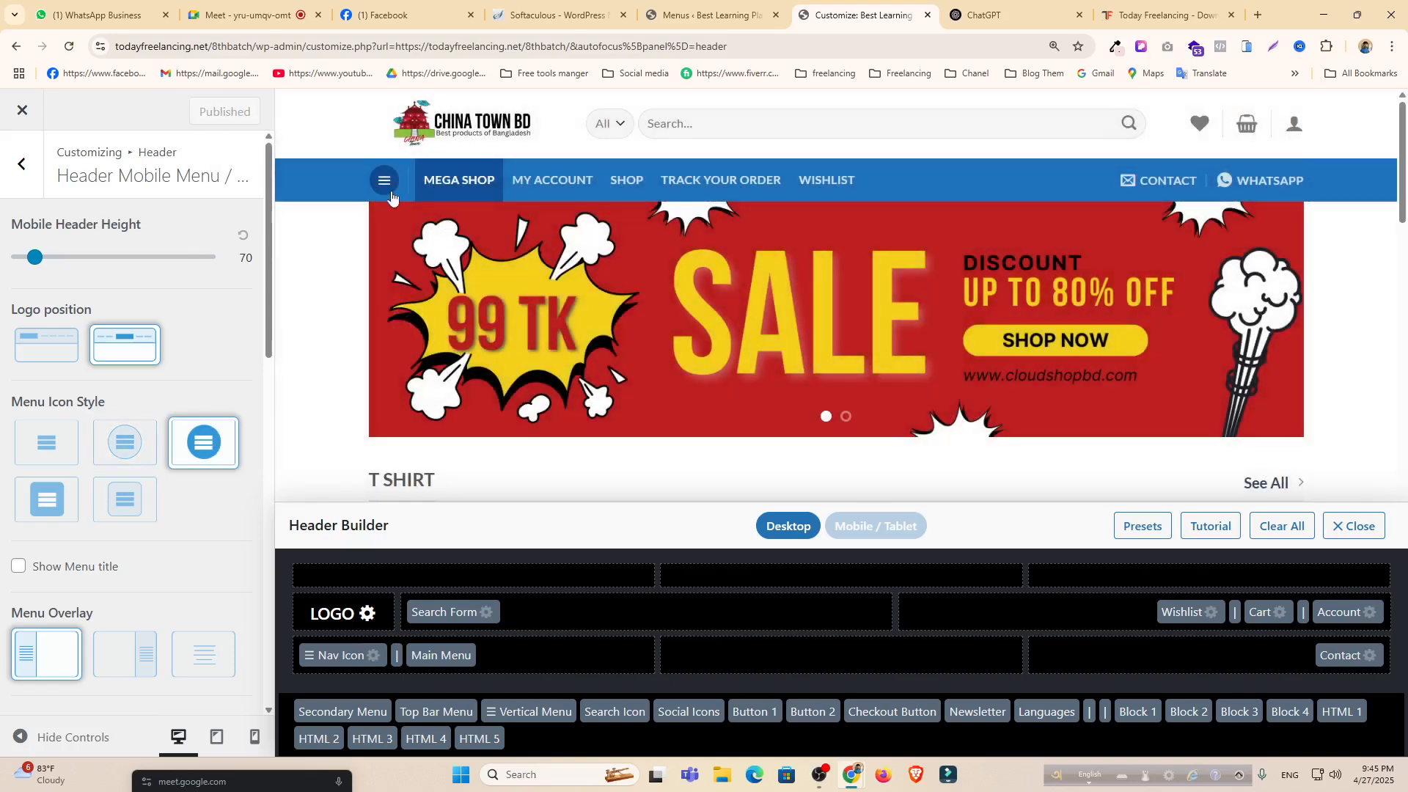
Look through the Header Mobile Menu / Overlay settings, return to the Header settings list, and review its sections.
{"action": "scroll", "coordinate": [160, 443], "scroll_direction": "down", "scroll_amount": 6}
{"action": "scroll", "coordinate": [160, 443], "scroll_direction": "down", "scroll_amount": 6}
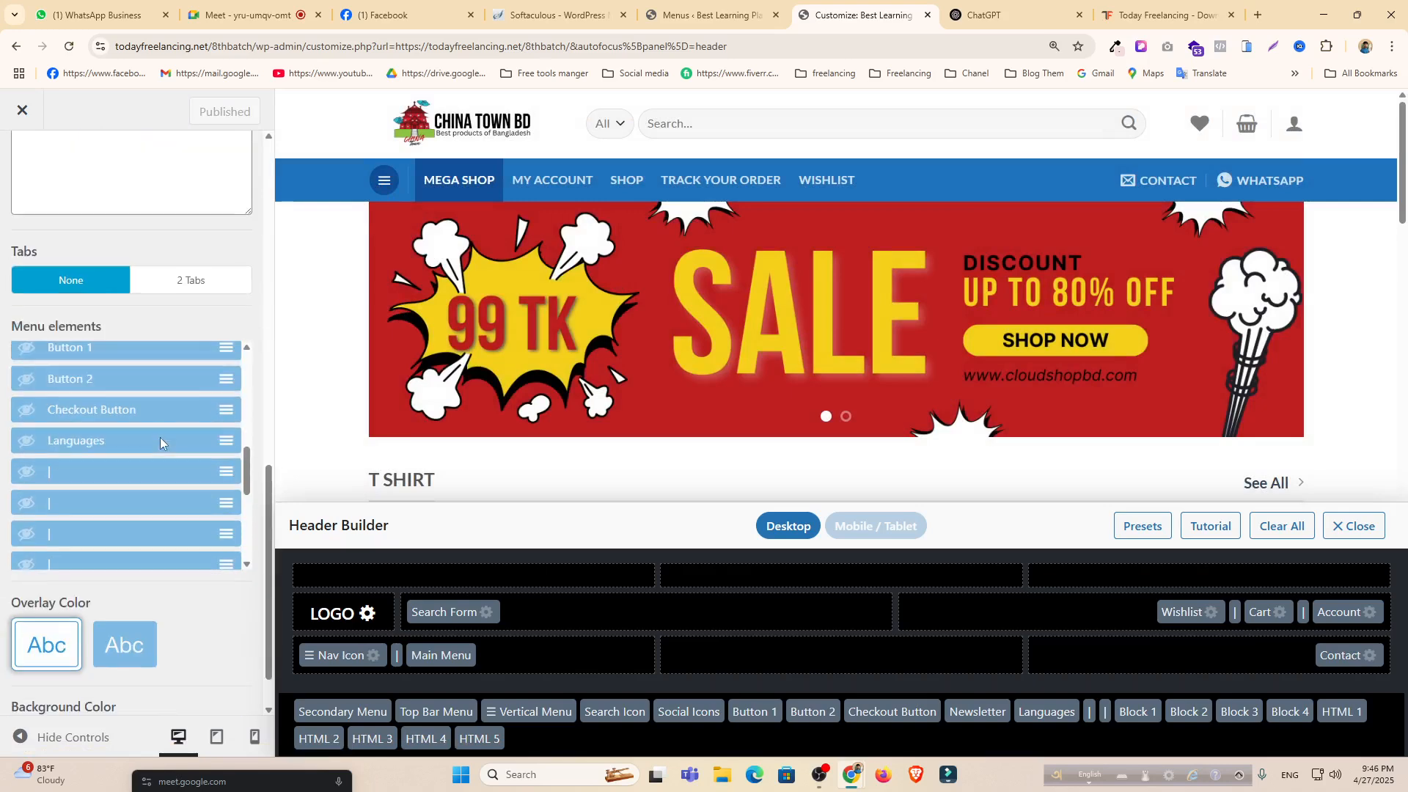
{"action": "scroll", "coordinate": [160, 437], "scroll_direction": "down", "scroll_amount": 4}
{"action": "scroll", "coordinate": [160, 437], "scroll_direction": "up", "scroll_amount": 6}
{"action": "scroll", "coordinate": [160, 437], "scroll_direction": "up", "scroll_amount": 10}
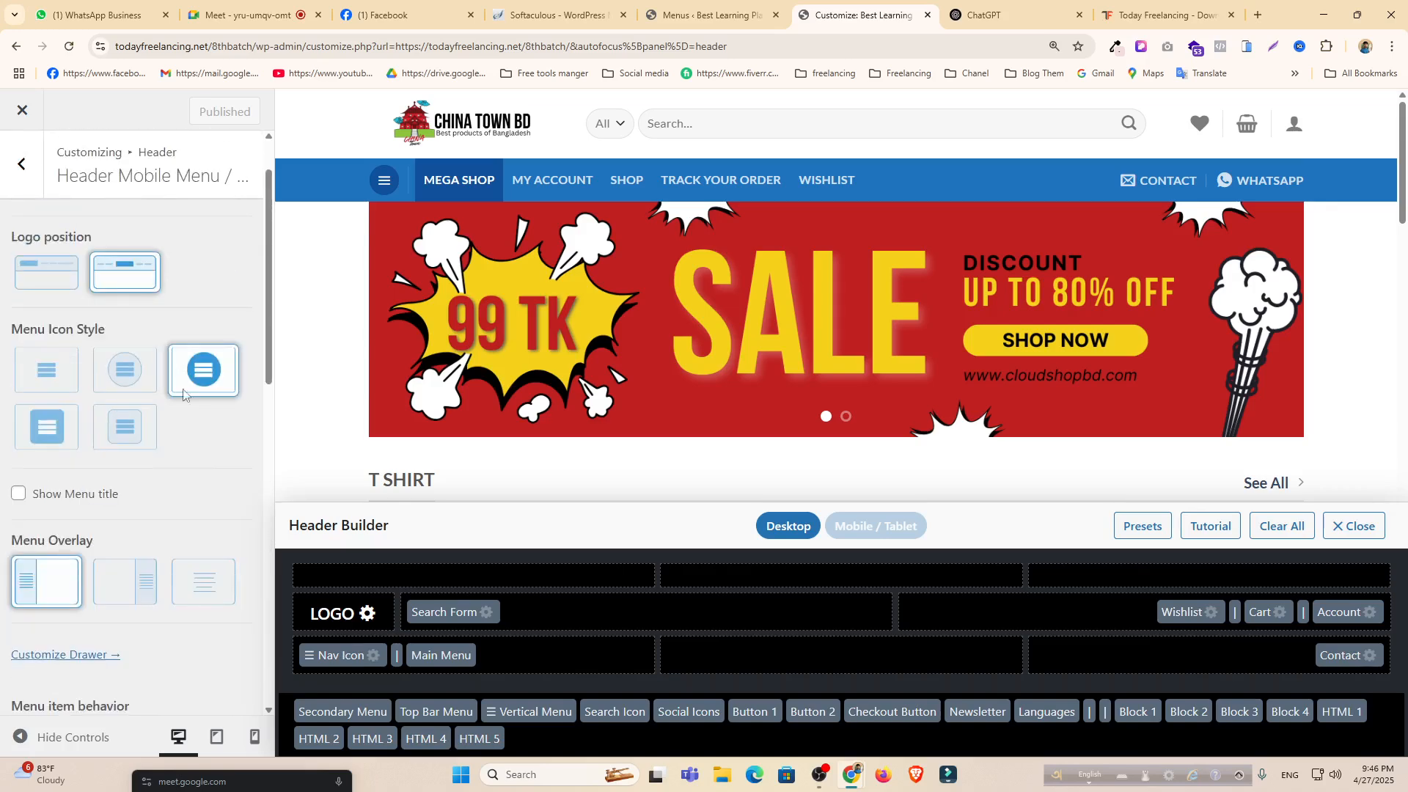
{"action": "scroll", "coordinate": [184, 394], "scroll_direction": "up", "scroll_amount": 1}
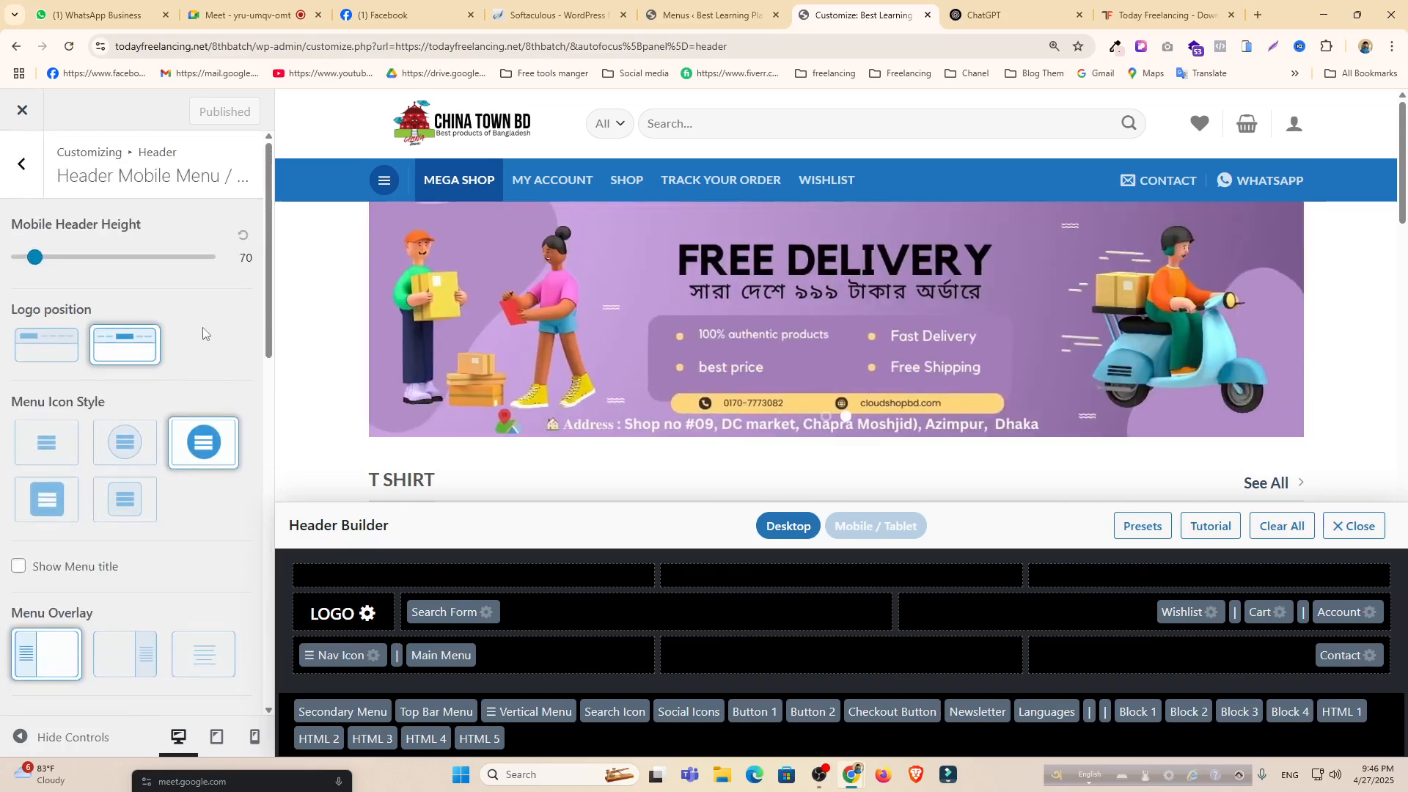
{"action": "scroll", "coordinate": [203, 333], "scroll_direction": "down", "scroll_amount": 5}
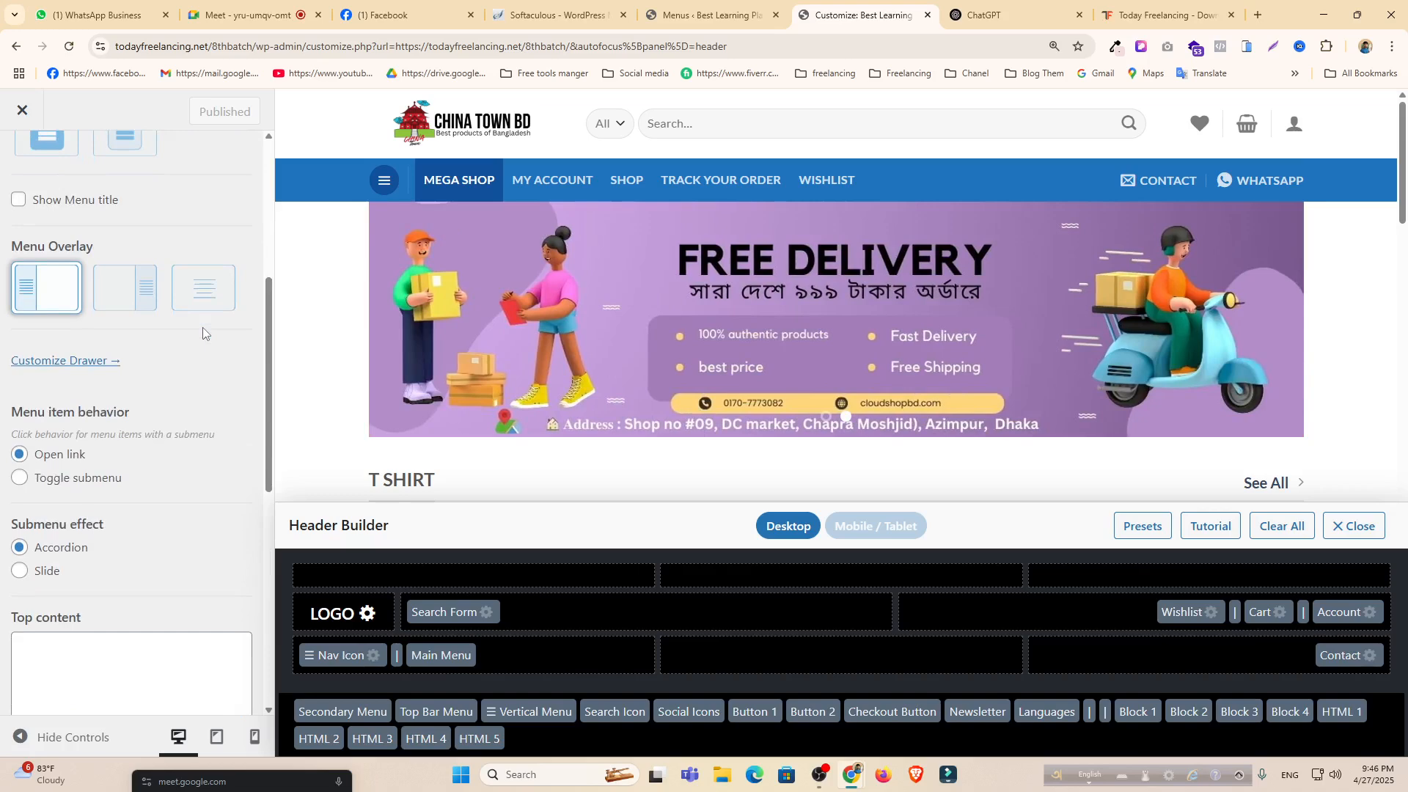
{"action": "scroll", "coordinate": [202, 327], "scroll_direction": "down", "scroll_amount": 1}
{"action": "scroll", "coordinate": [204, 334], "scroll_direction": "up", "scroll_amount": 6}
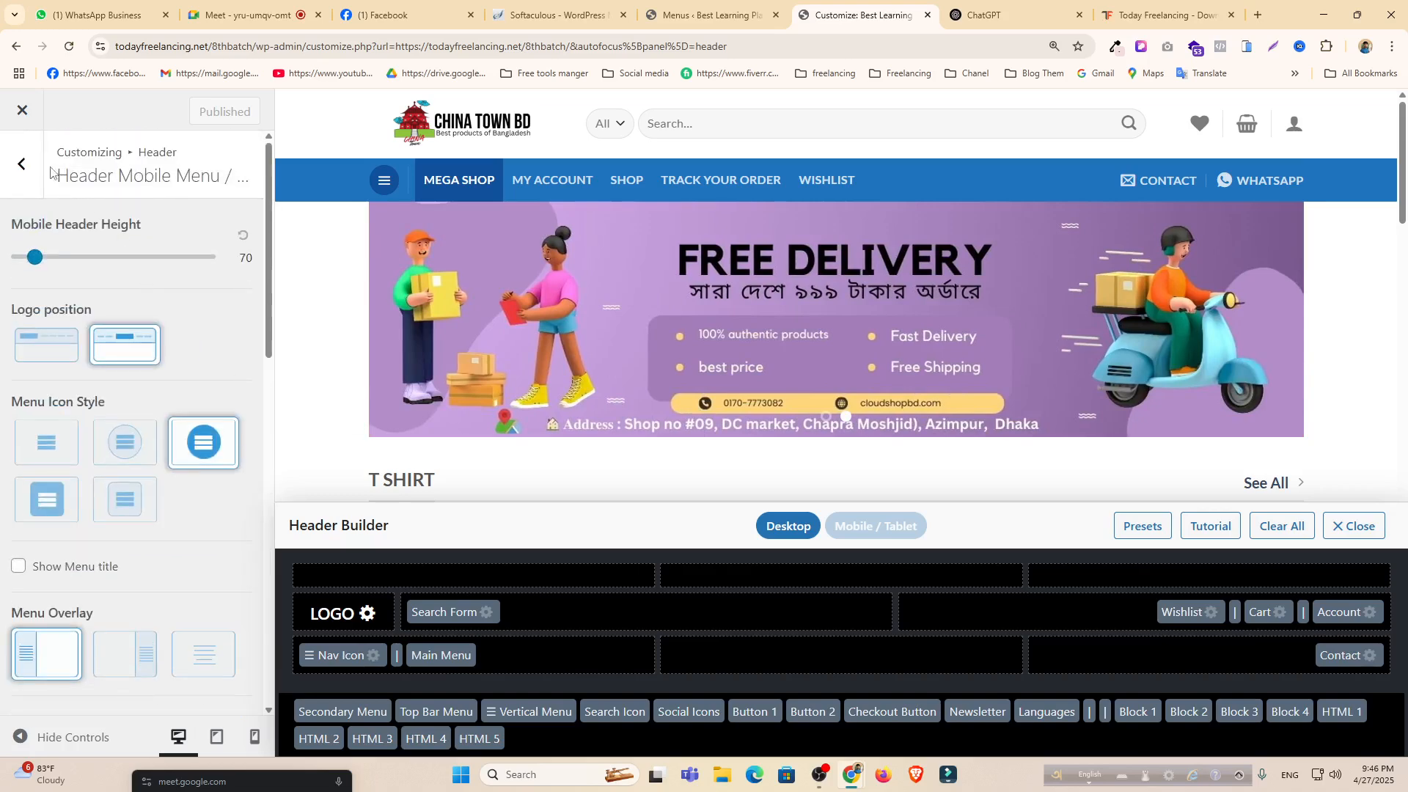
{"action": "left_click", "coordinate": [23, 158]}
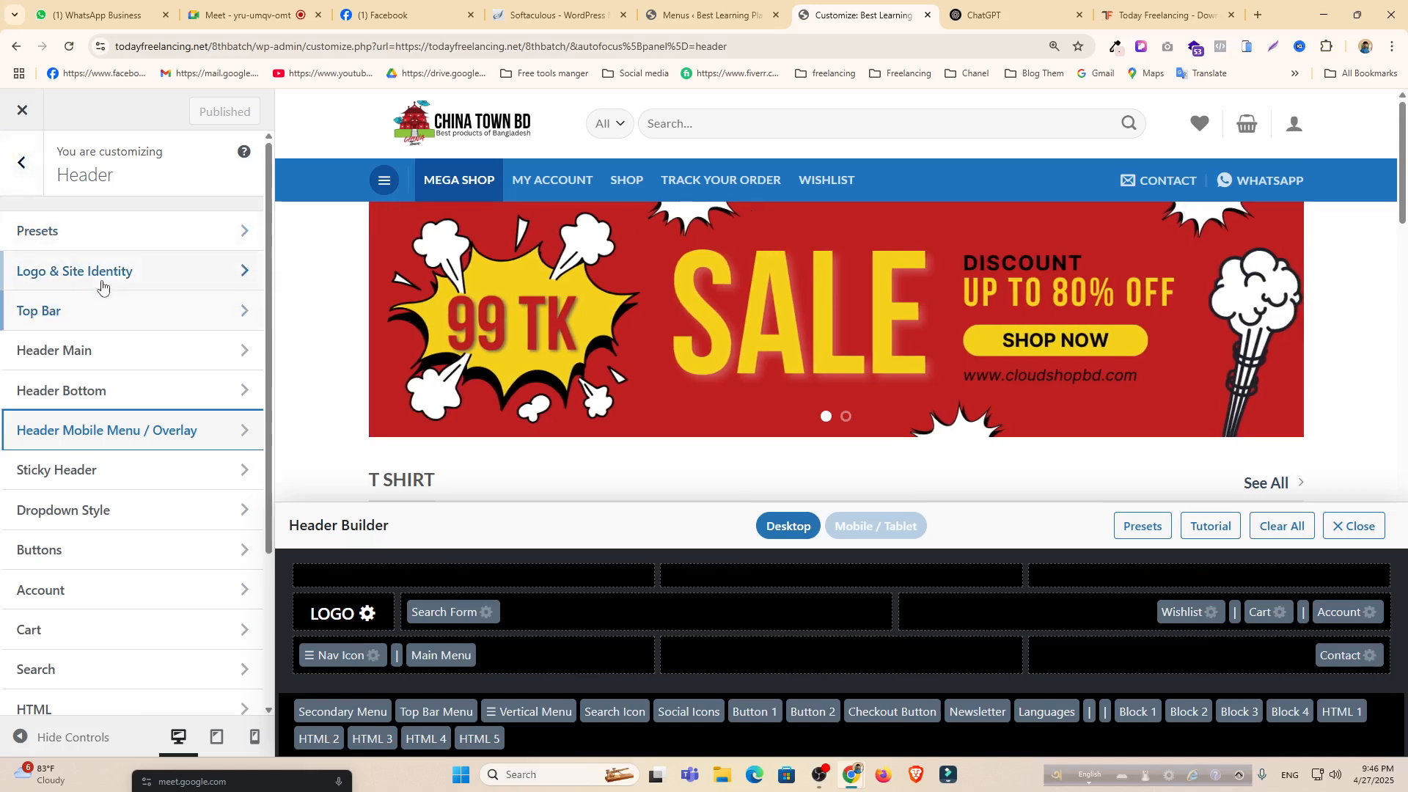
{"action": "scroll", "coordinate": [139, 396], "scroll_direction": "down", "scroll_amount": 1}
{"action": "scroll", "coordinate": [143, 416], "scroll_direction": "down", "scroll_amount": 2}
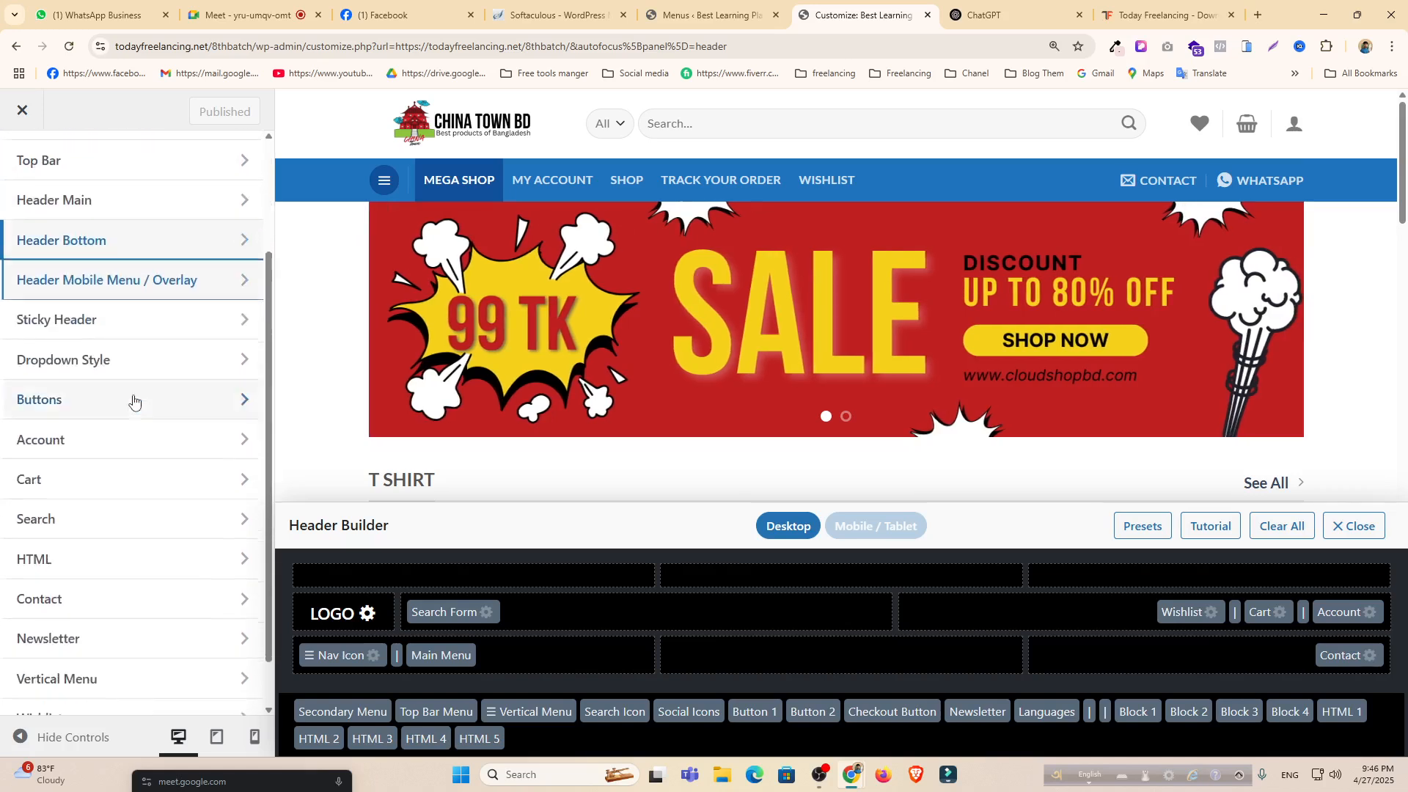
{"action": "scroll", "coordinate": [119, 374], "scroll_direction": "up", "scroll_amount": 3}
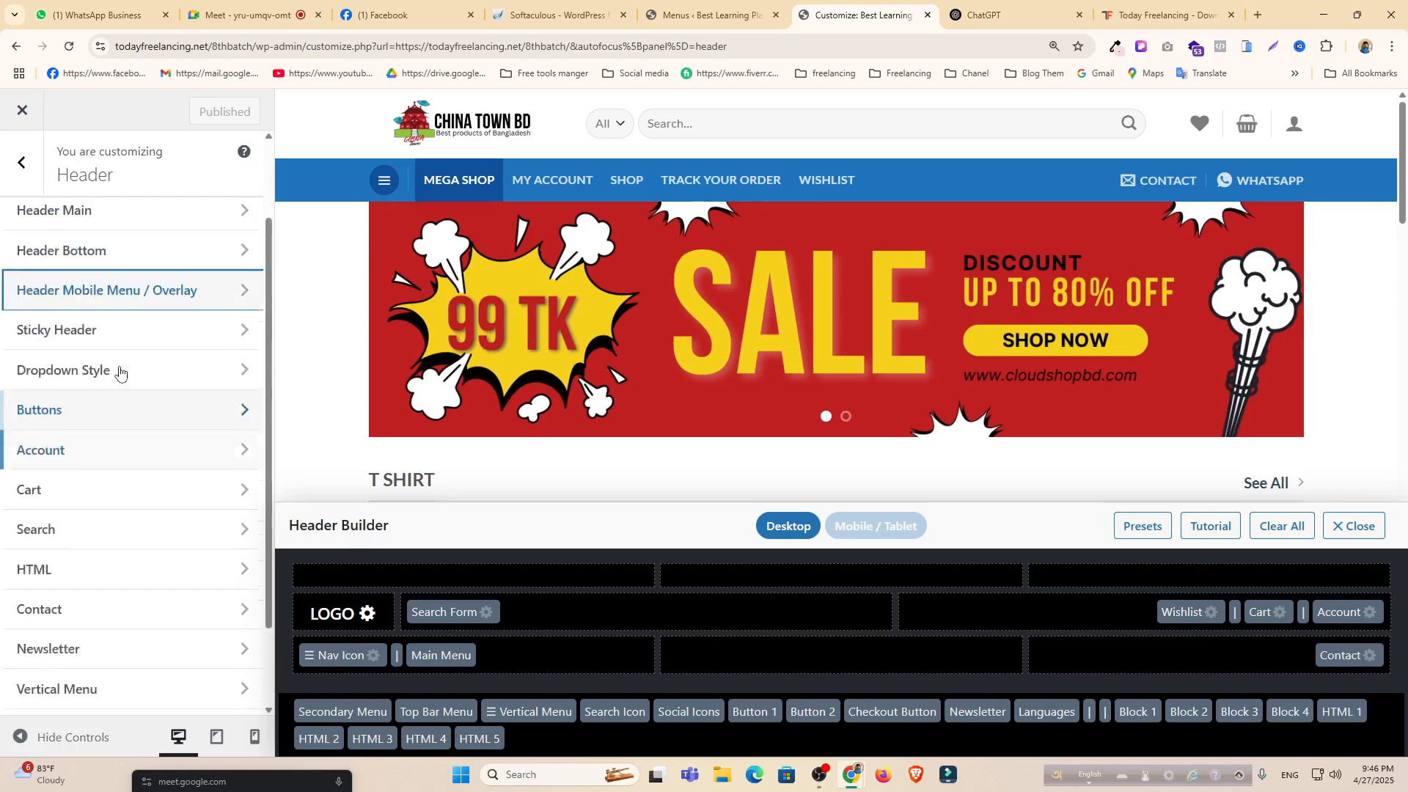
Open the Flatsome theme options from the storefront and go to the Colors section of the Style settings.
{"action": "left_click", "coordinate": [704, 14]}
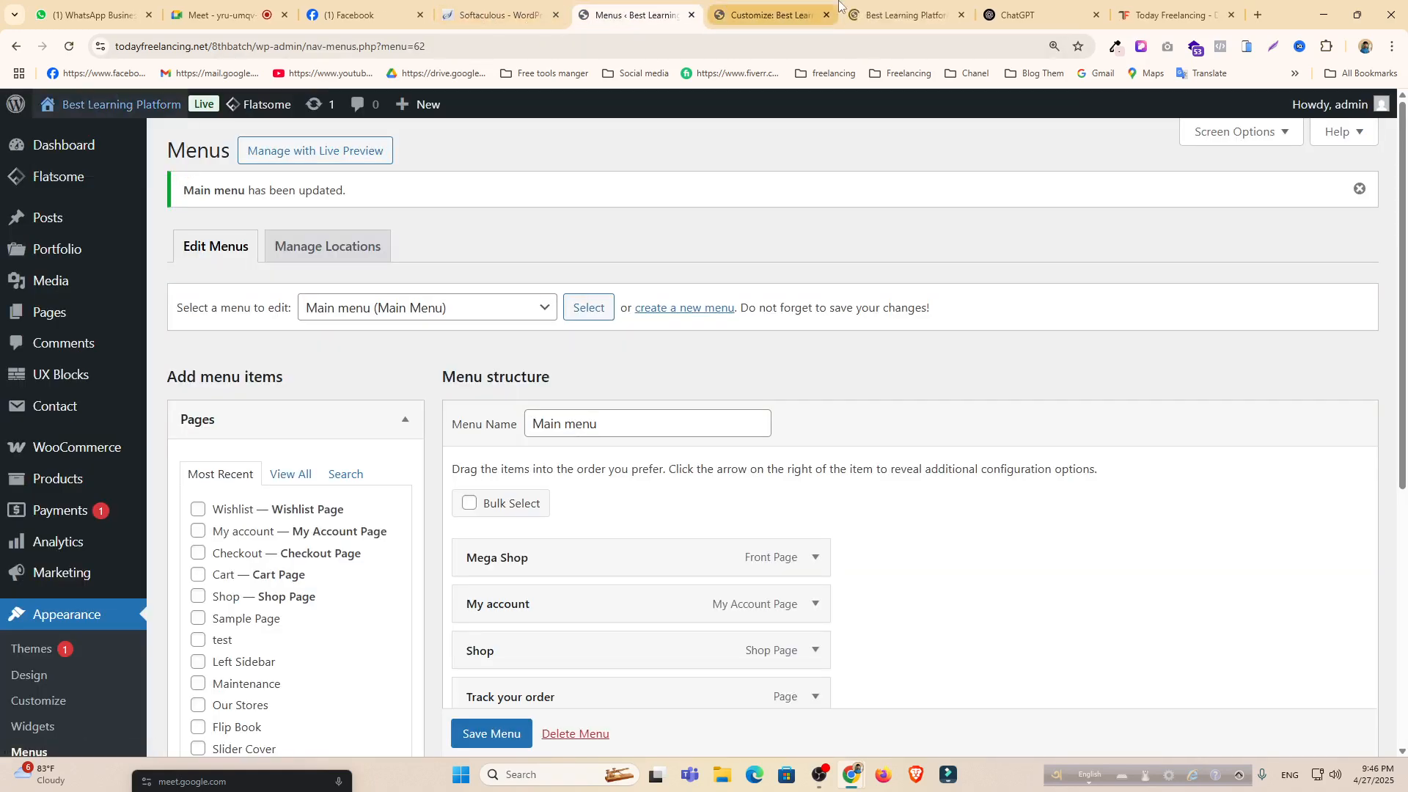
{"action": "left_click", "coordinate": [902, 15]}
{"action": "mouse_move", "coordinate": [267, 104]}
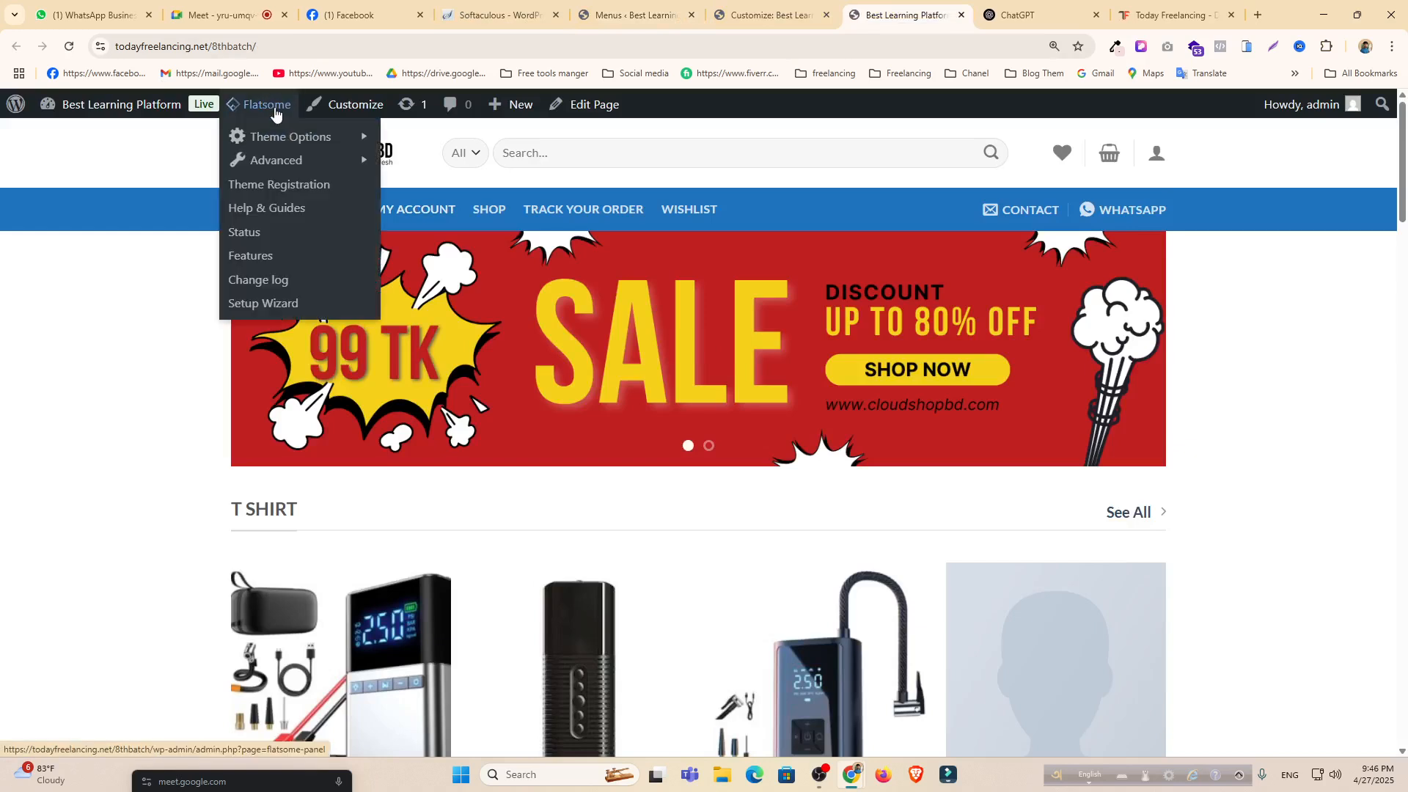
{"action": "left_click", "coordinate": [300, 137]}
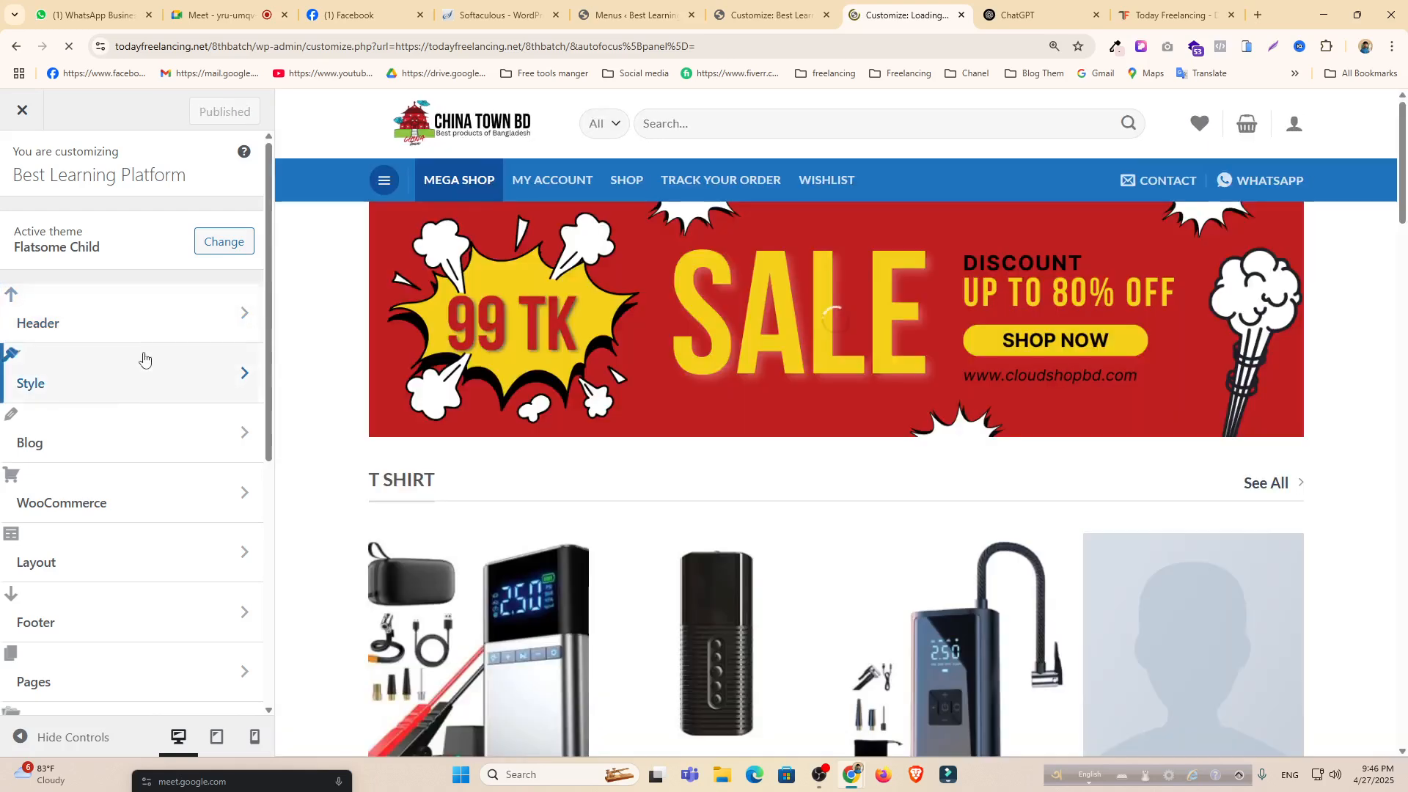
{"action": "left_click", "coordinate": [140, 374]}
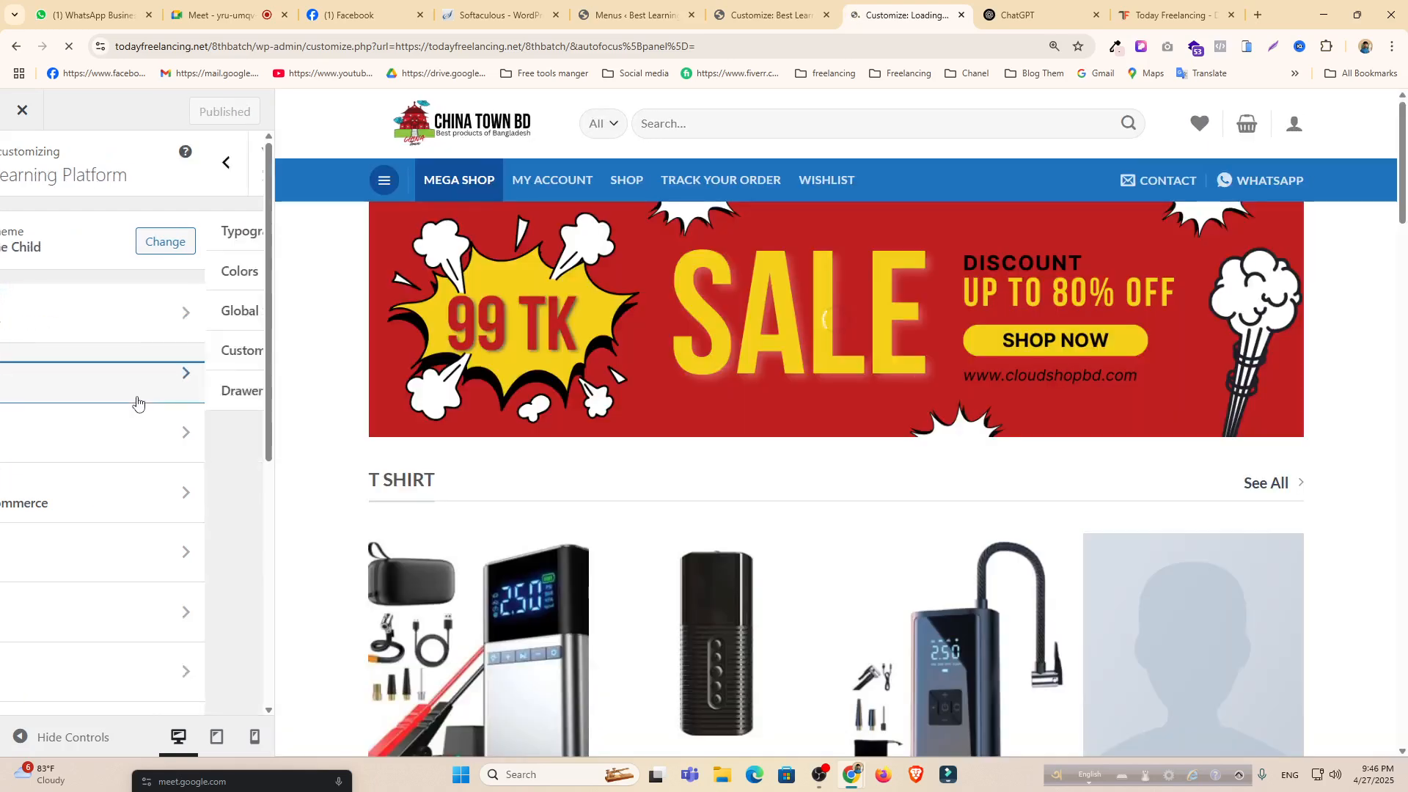
{"action": "left_click", "coordinate": [101, 273]}
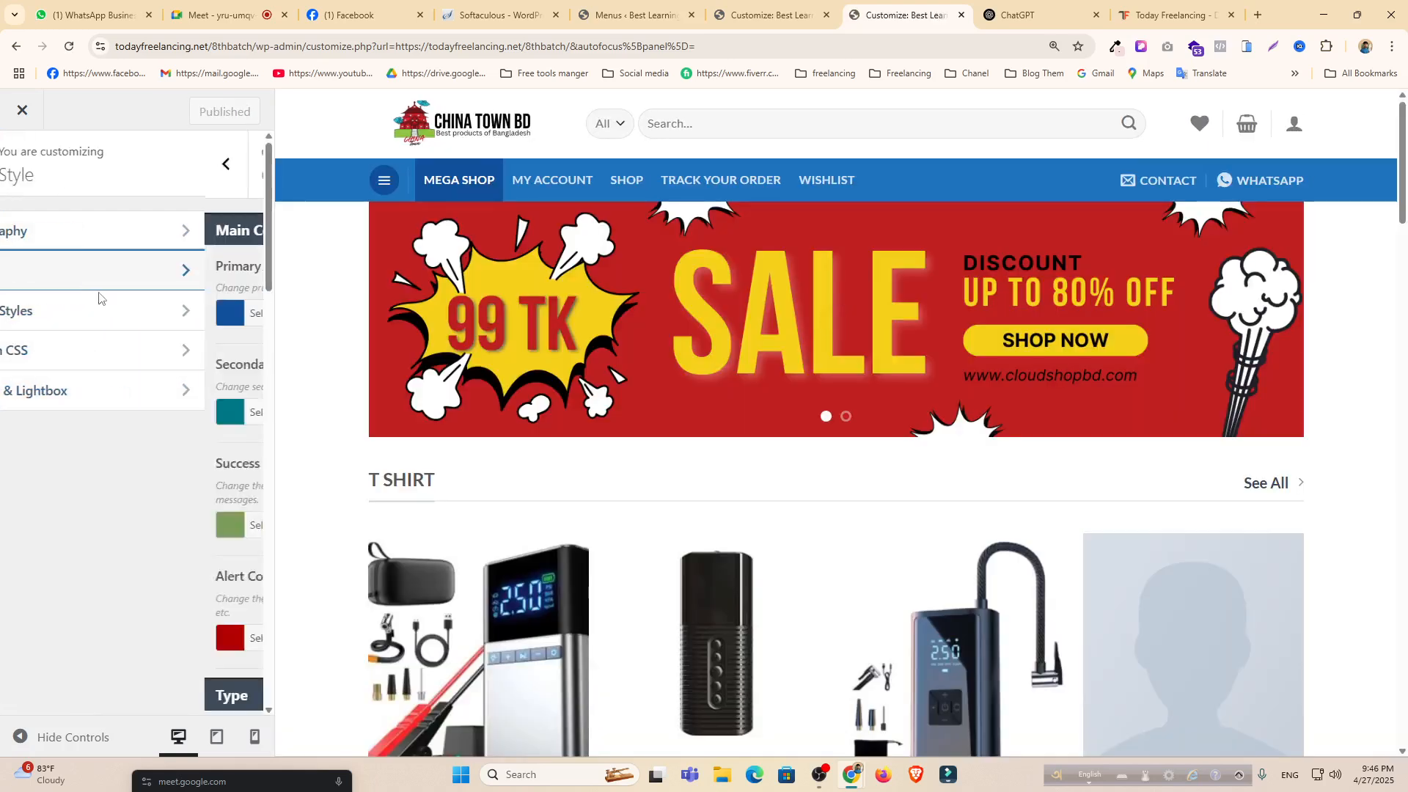
Set the theme's Primary Color to red #e50404.
{"action": "left_click", "coordinate": [26, 316]}
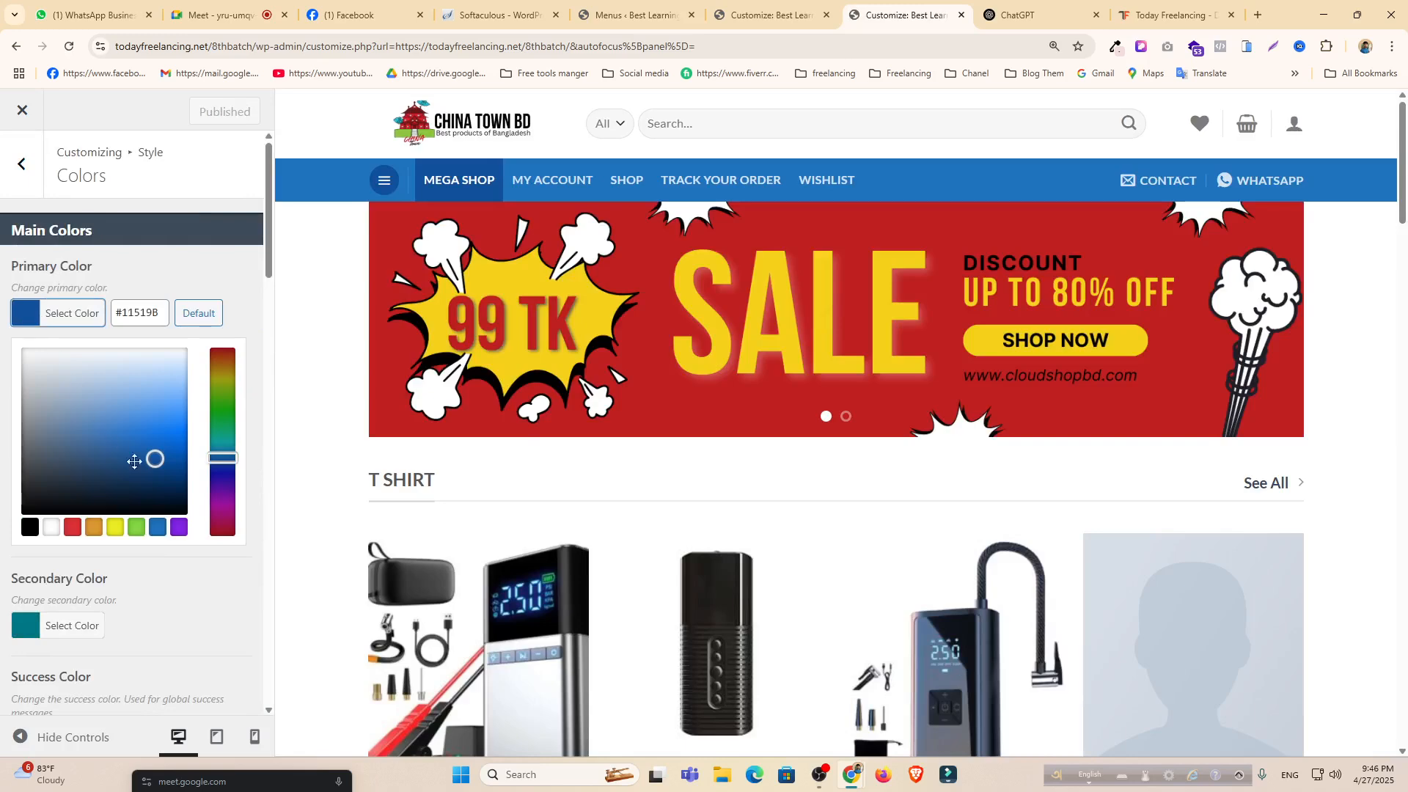
{"action": "left_click_drag", "start_coordinate": [134, 461], "coordinate": [168, 404]}
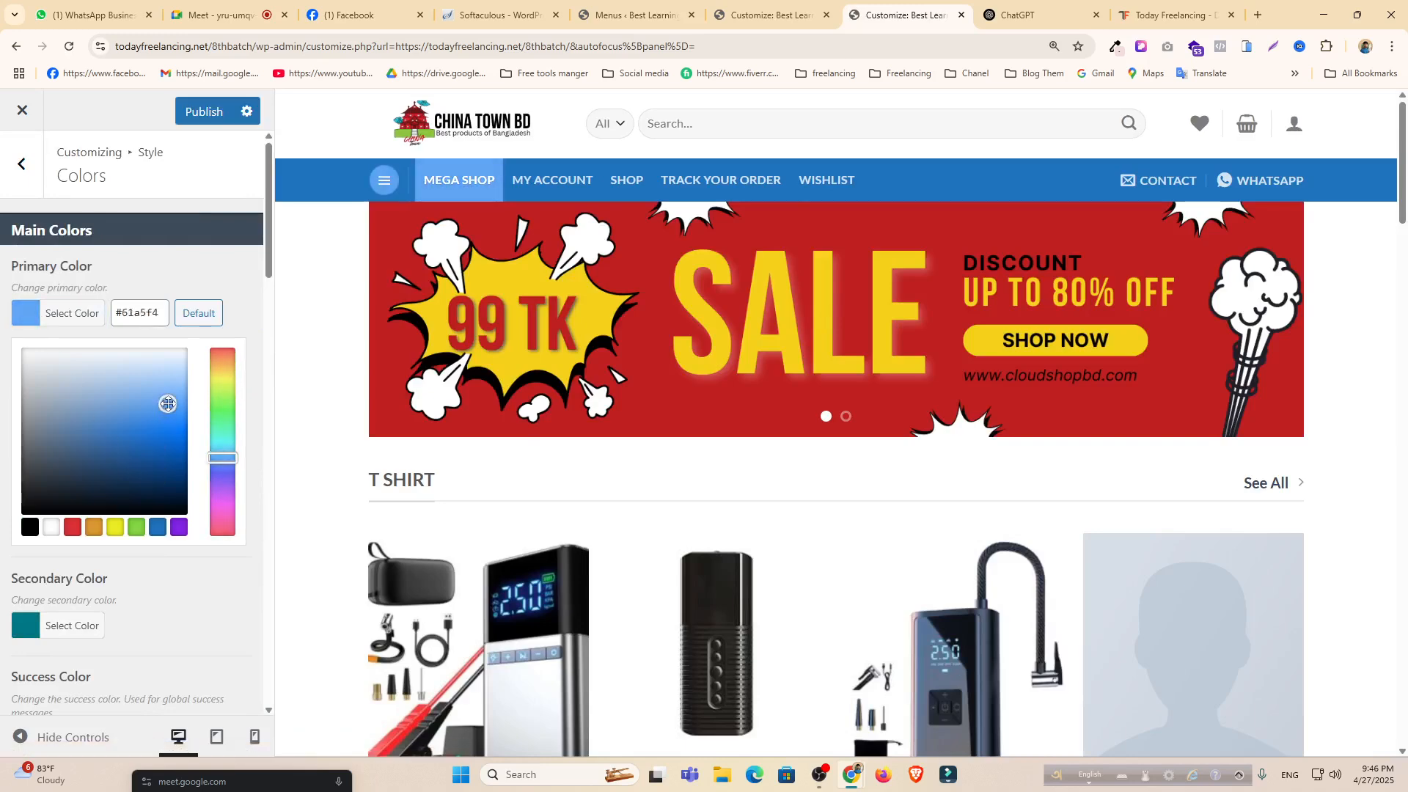
{"action": "left_click", "coordinate": [70, 528]}
{"action": "left_click", "coordinate": [181, 438]}
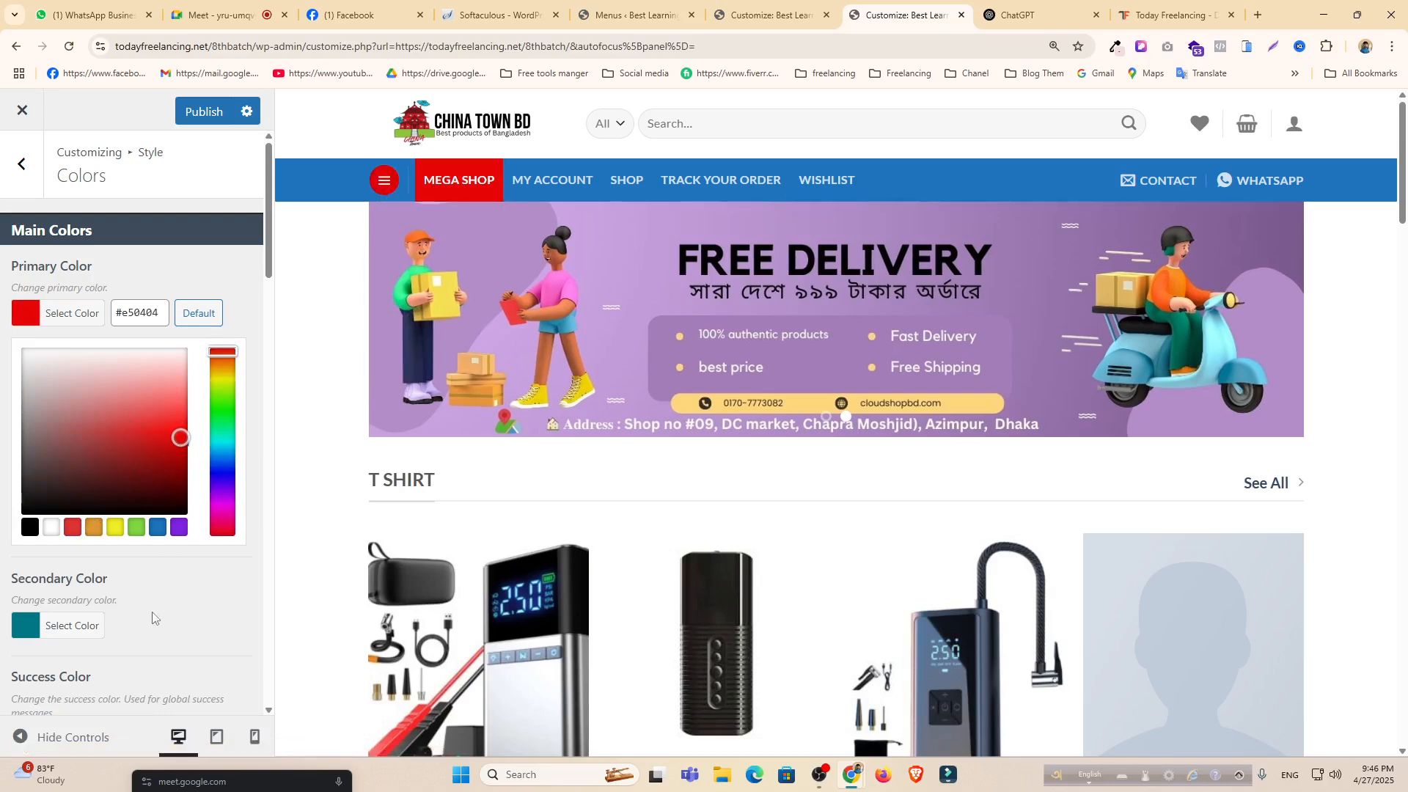
Set the theme's Secondary Color to orange #e25808 while checking the product sections in the preview, and open the Success Color picker.
{"action": "scroll", "coordinate": [173, 594], "scroll_direction": "down", "scroll_amount": 2}
{"action": "left_click", "coordinate": [26, 479]}
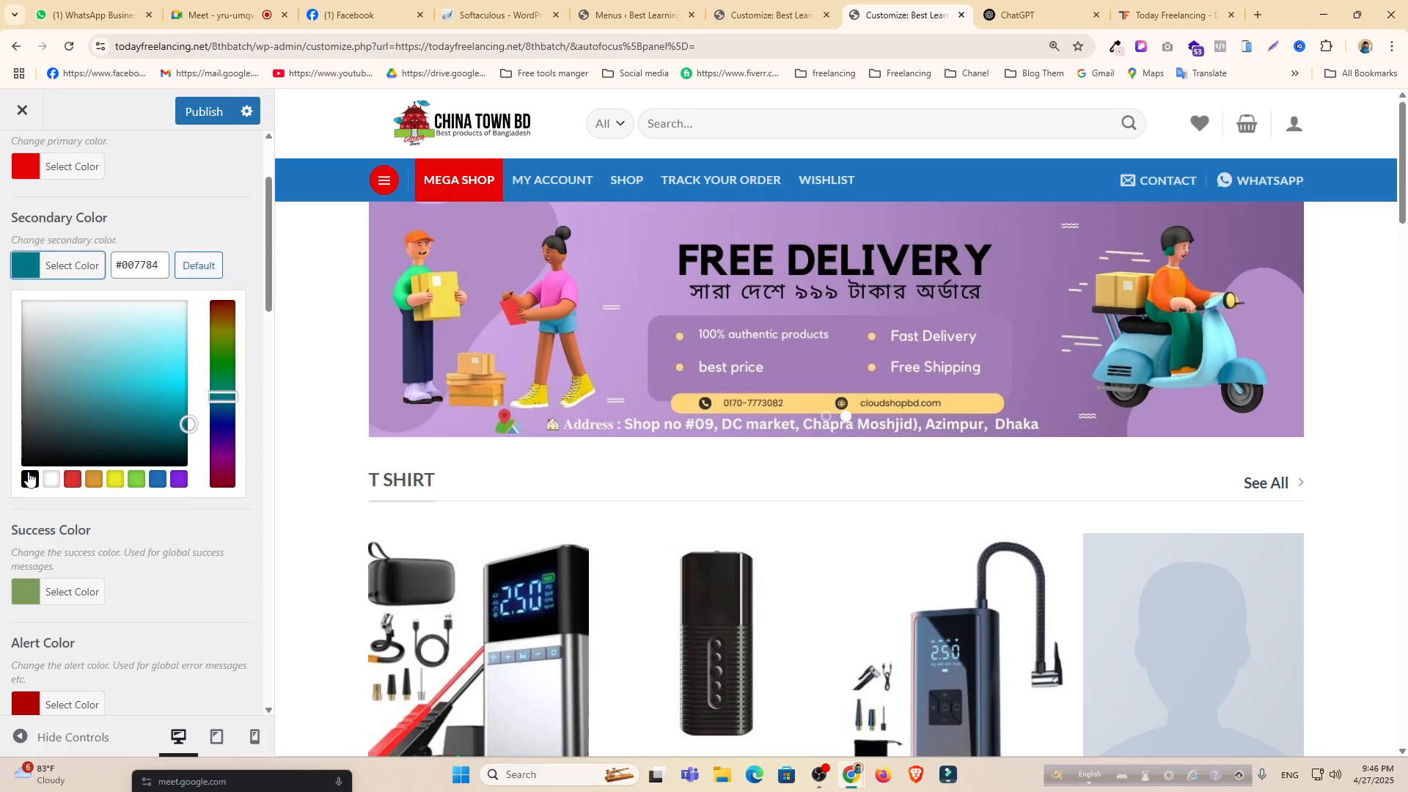
{"action": "scroll", "coordinate": [709, 447], "scroll_direction": "down", "scroll_amount": 10}
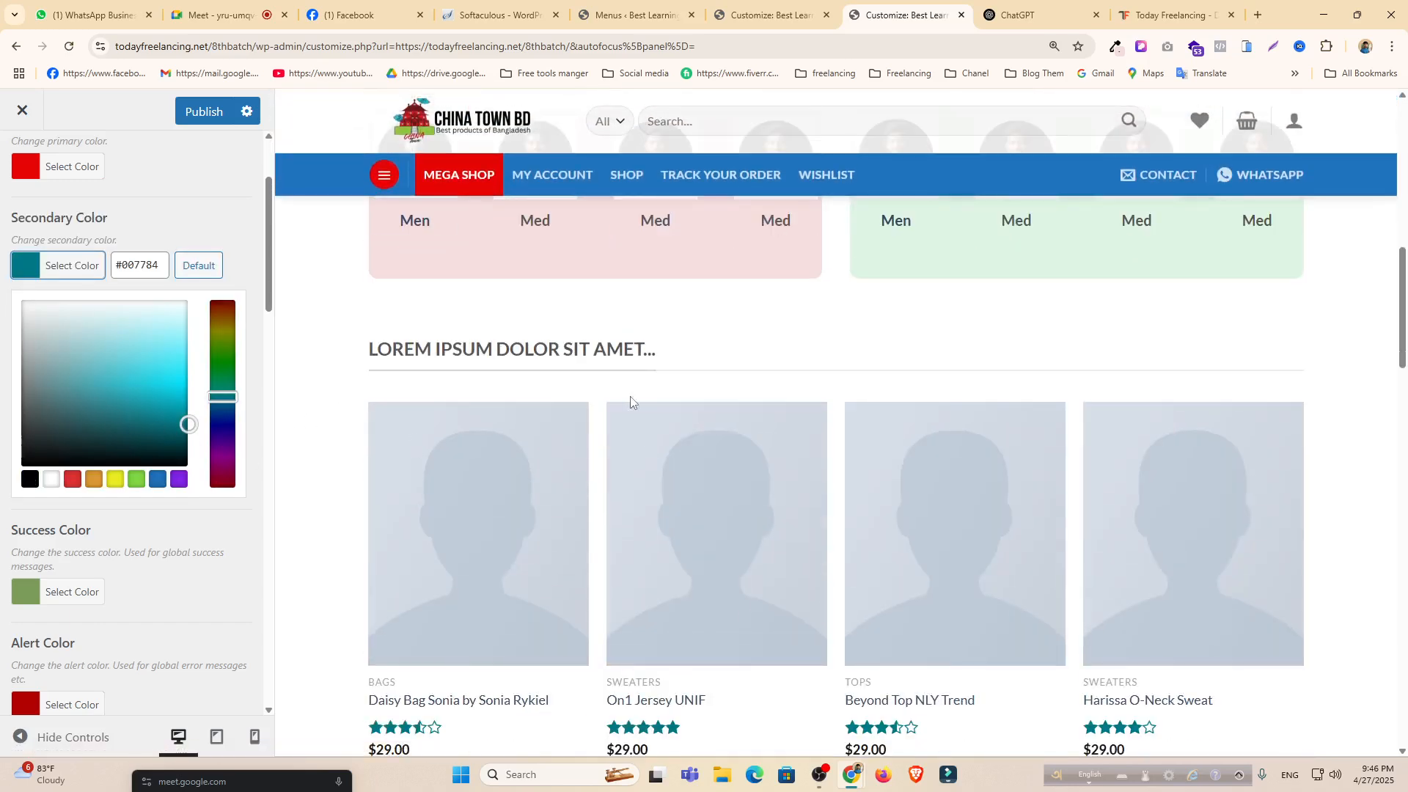
{"action": "scroll", "coordinate": [631, 396], "scroll_direction": "down", "scroll_amount": 5}
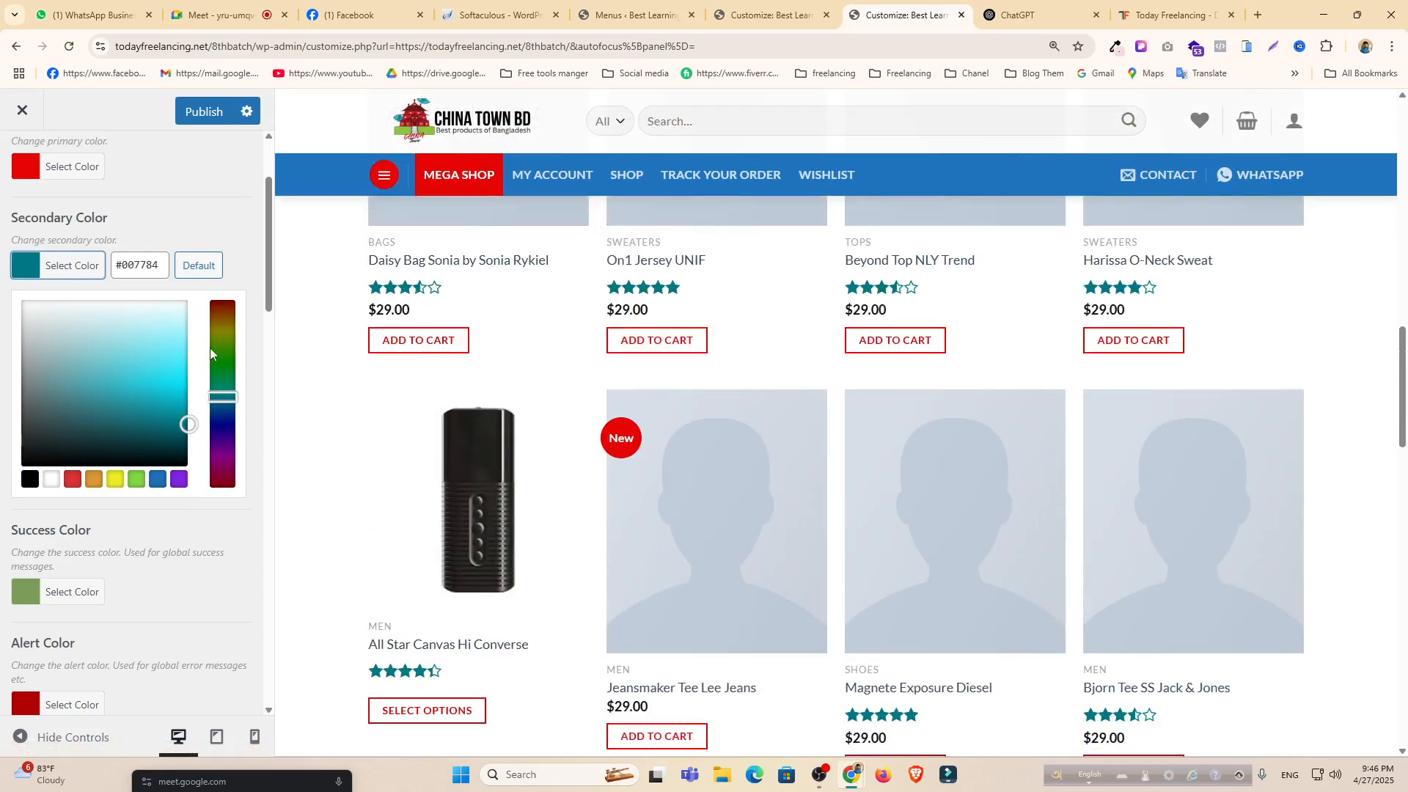
{"action": "left_click", "coordinate": [133, 372]}
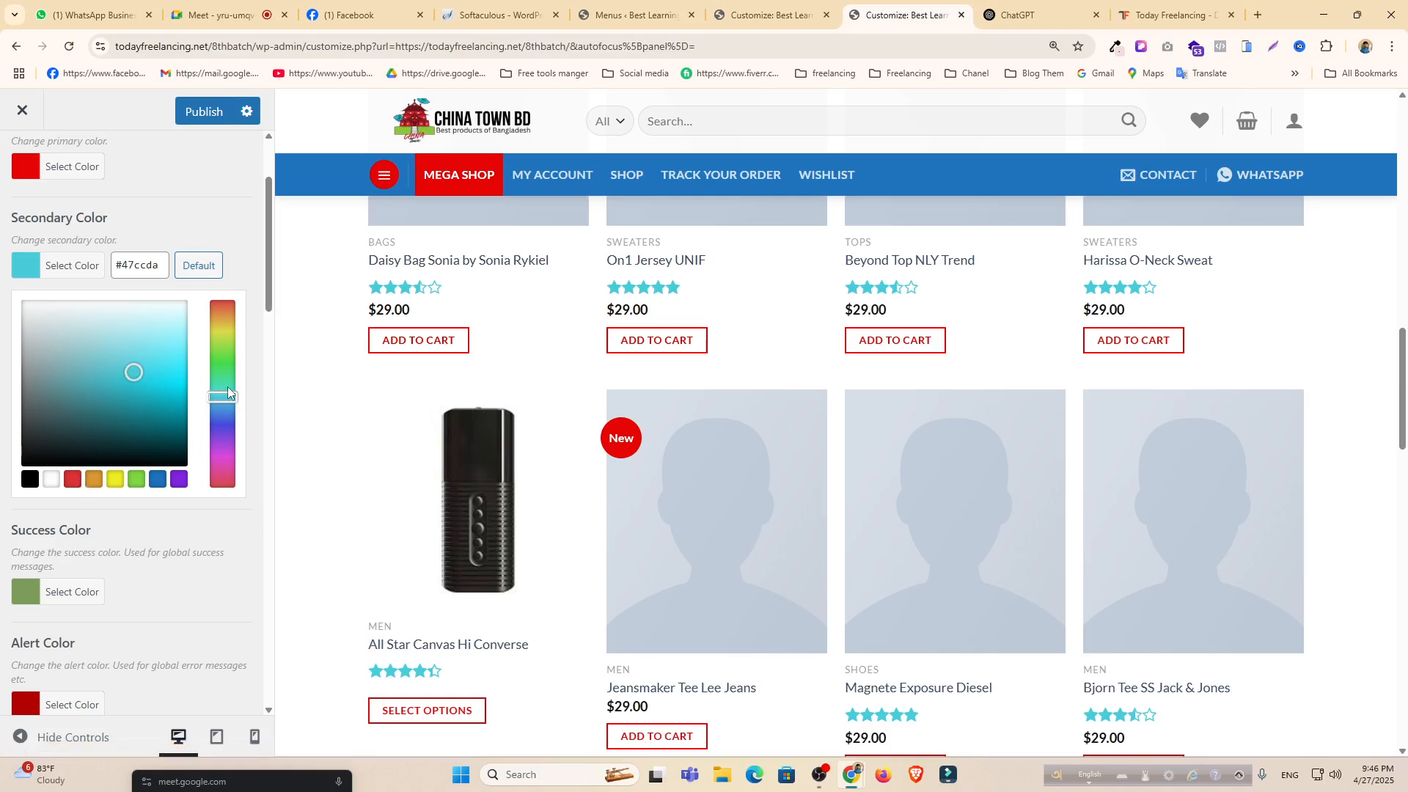
{"action": "left_click_drag", "start_coordinate": [217, 397], "coordinate": [225, 316]}
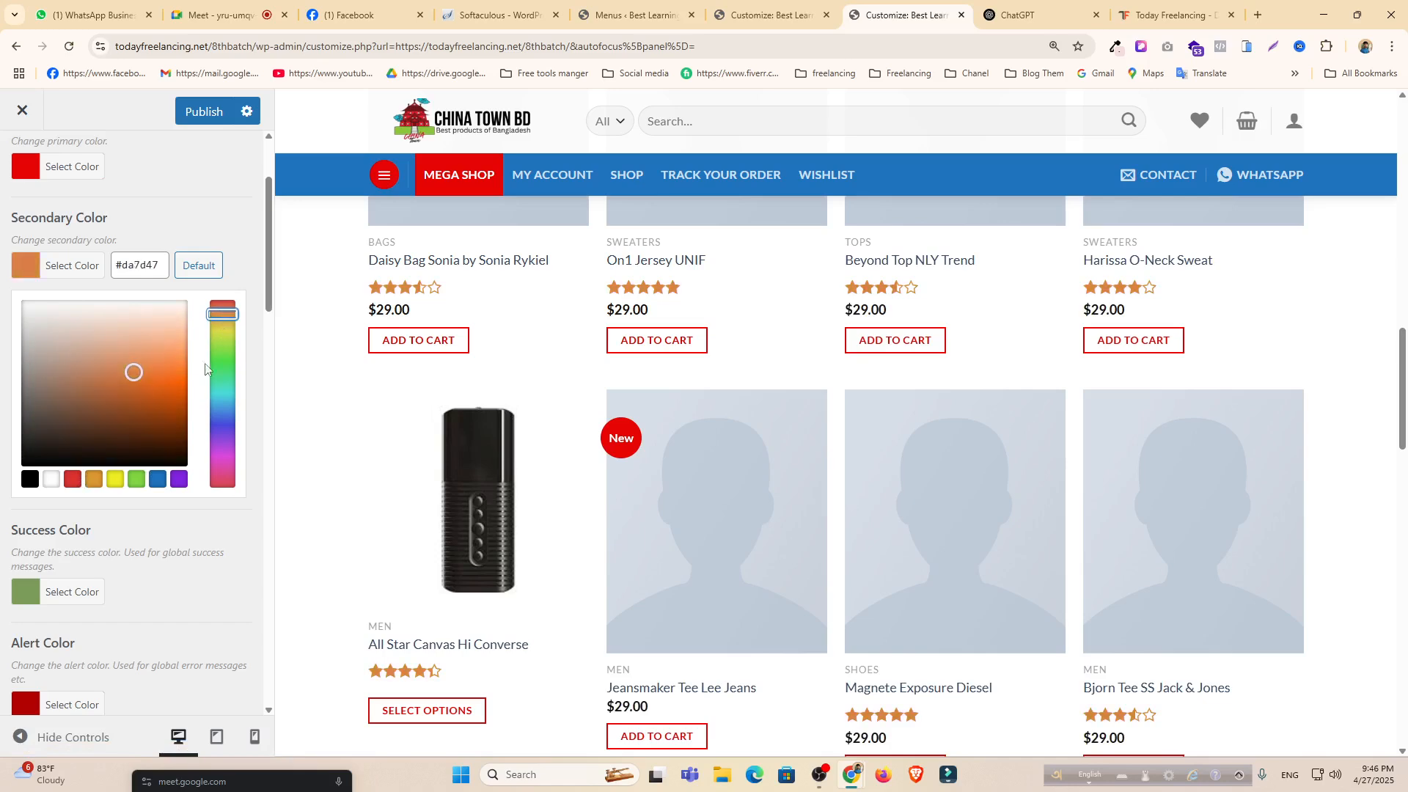
{"action": "left_click_drag", "start_coordinate": [164, 393], "coordinate": [175, 390]}
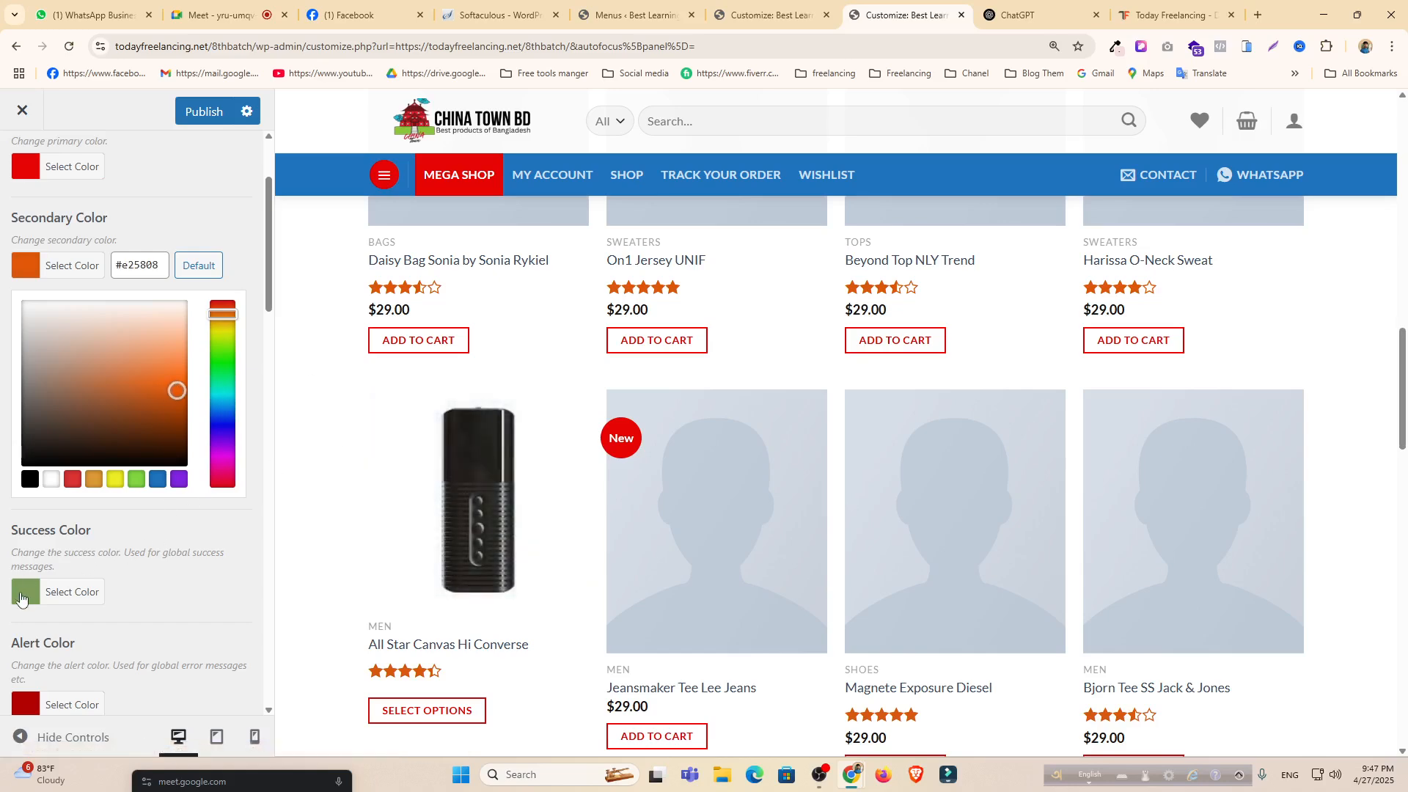
{"action": "left_click", "coordinate": [20, 598]}
{"action": "scroll", "coordinate": [554, 478], "scroll_direction": "down", "scroll_amount": 9}
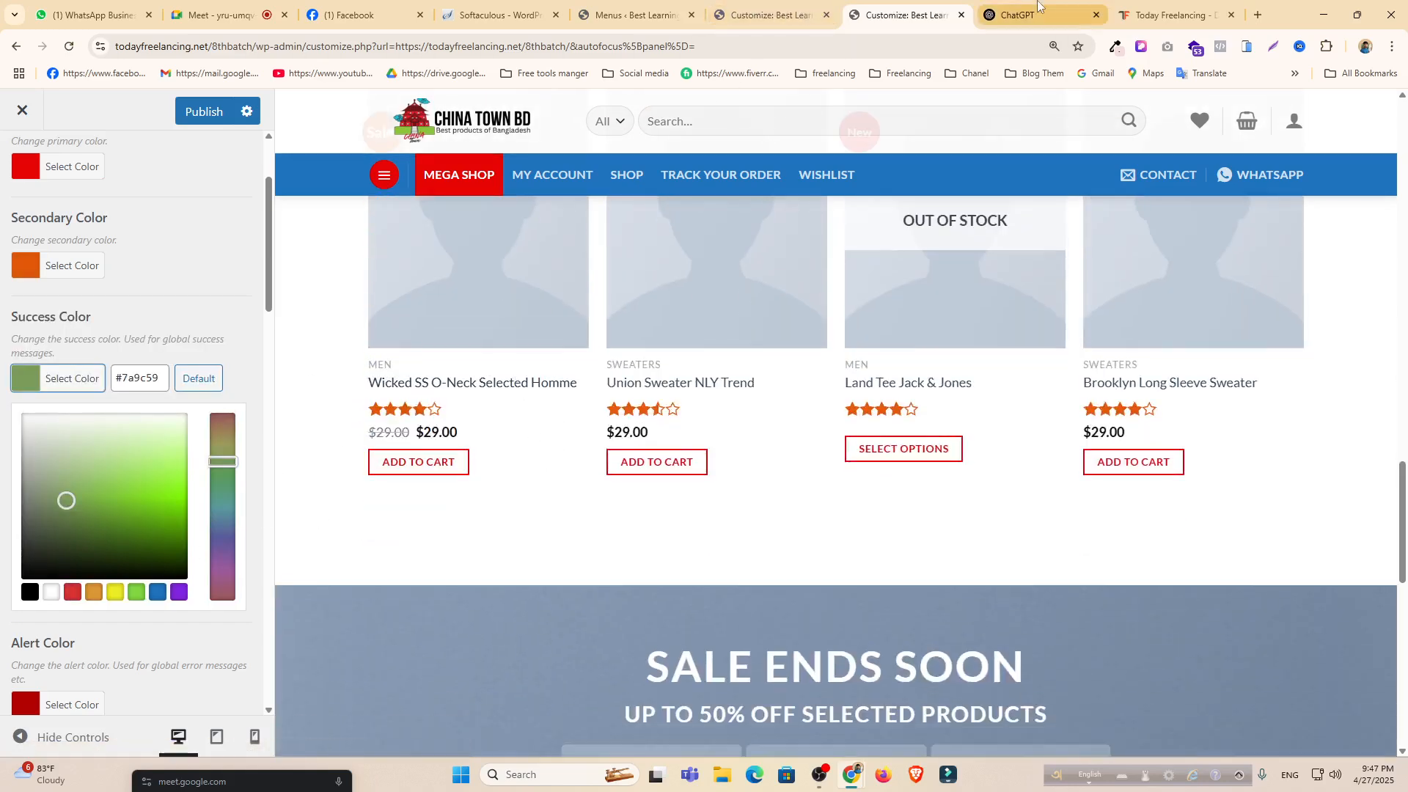
Leave the header customizer for the storefront, open the On1 Jersey UNIF product page, and reload it.
{"action": "left_click", "coordinate": [769, 14]}
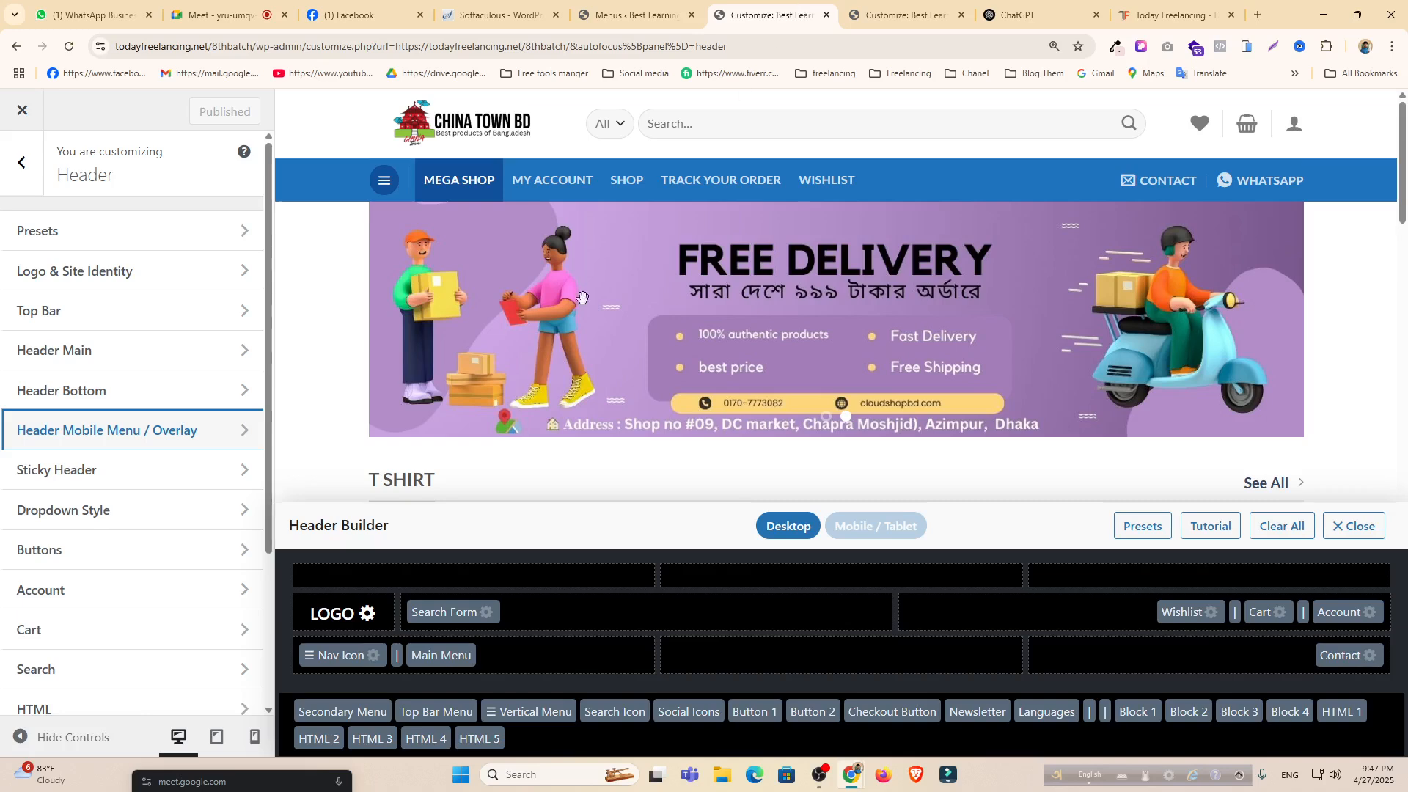
{"action": "left_click", "coordinate": [23, 112]}
{"action": "scroll", "coordinate": [601, 447], "scroll_direction": "down", "scroll_amount": 10}
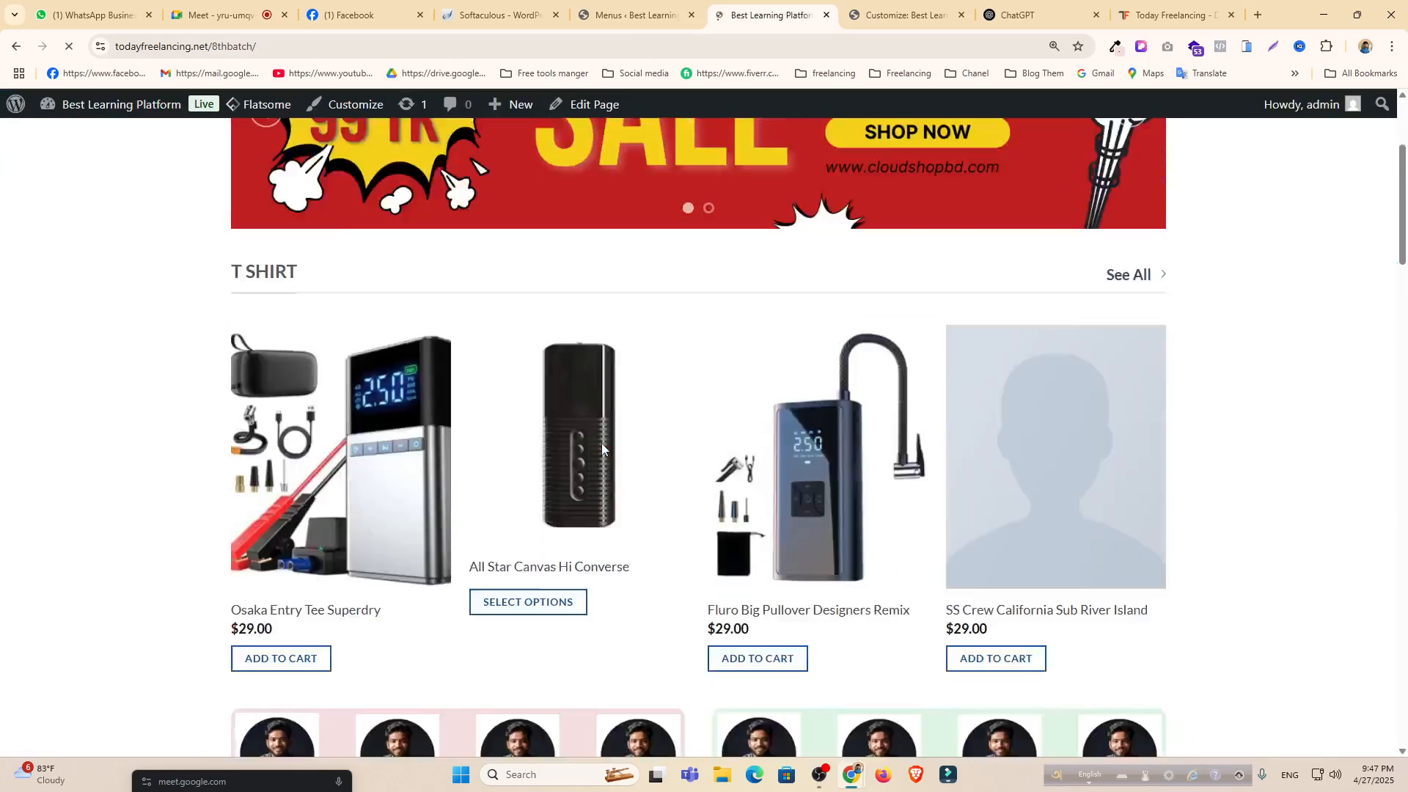
{"action": "left_click", "coordinate": [533, 664]}
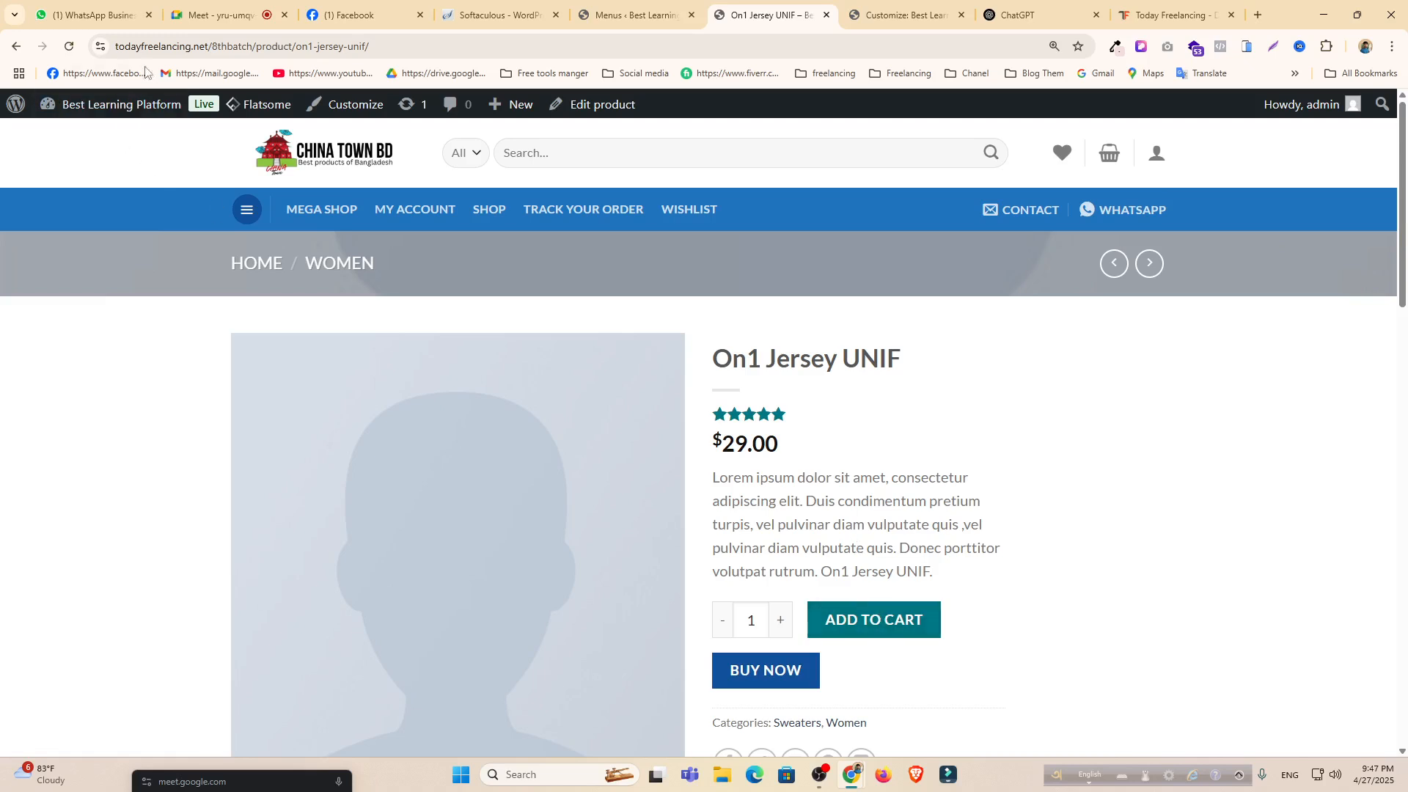
{"action": "left_click", "coordinate": [69, 45]}
Publish the new theme colors and return to the On1 Jersey UNIF product page.
{"action": "left_click", "coordinate": [631, 14]}
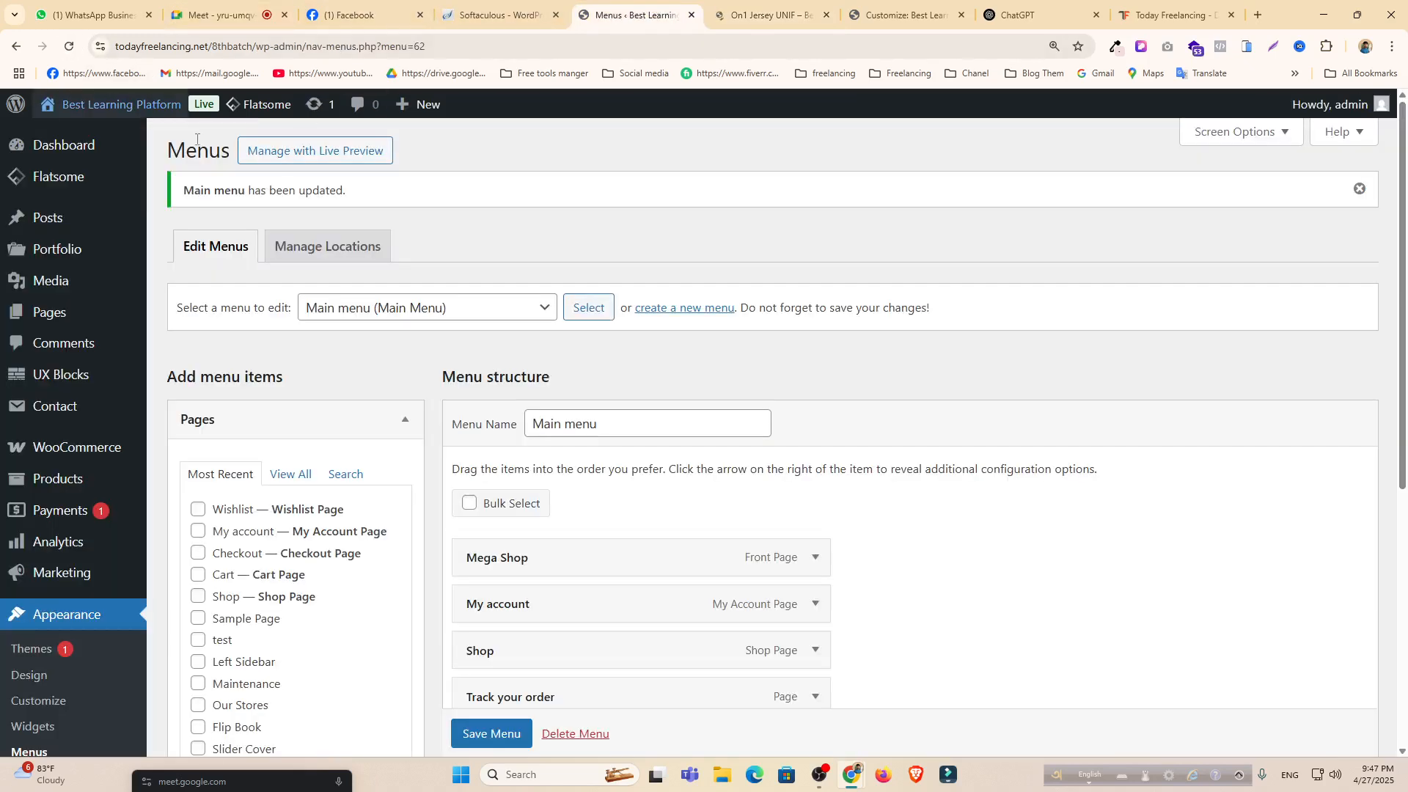
{"action": "left_click", "coordinate": [898, 15]}
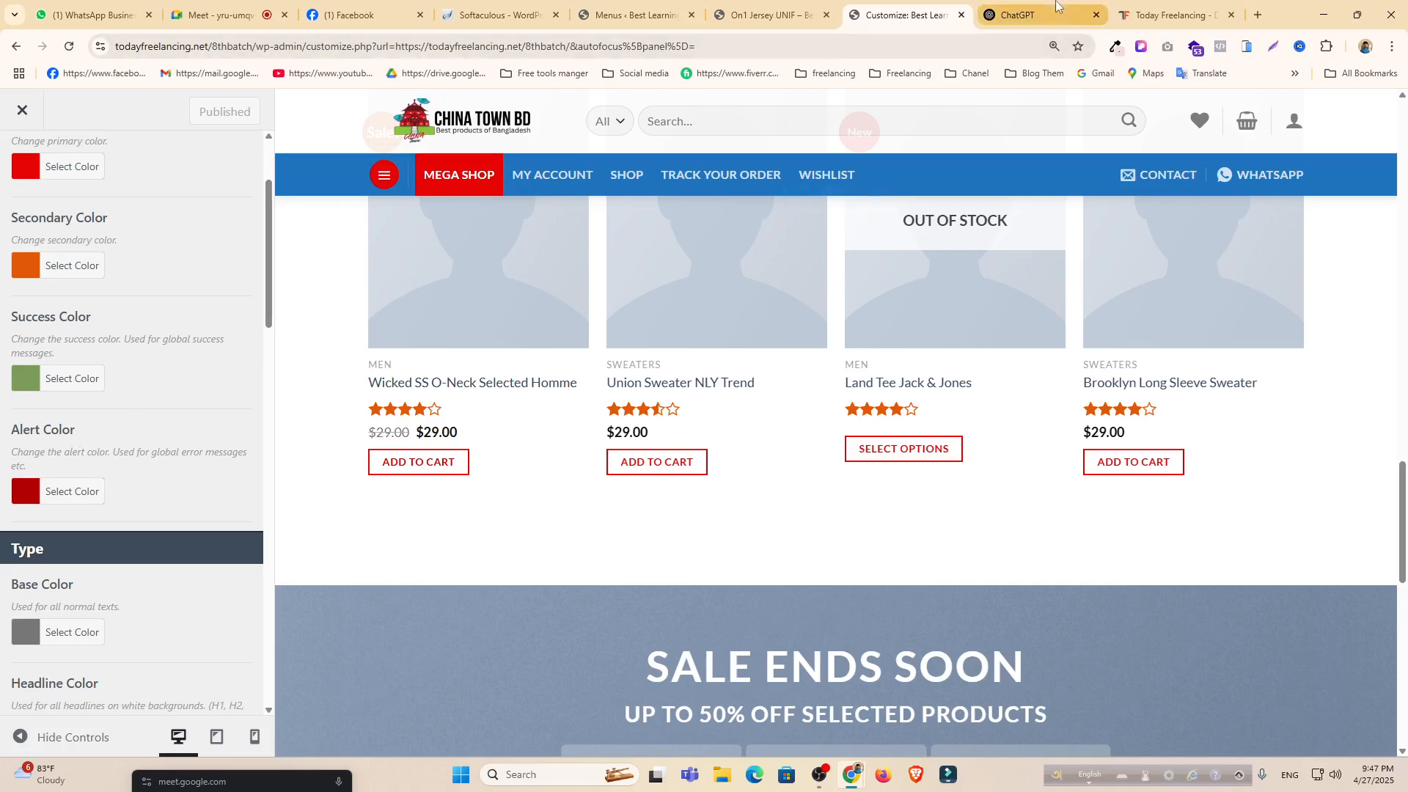
{"action": "left_click", "coordinate": [768, 7]}
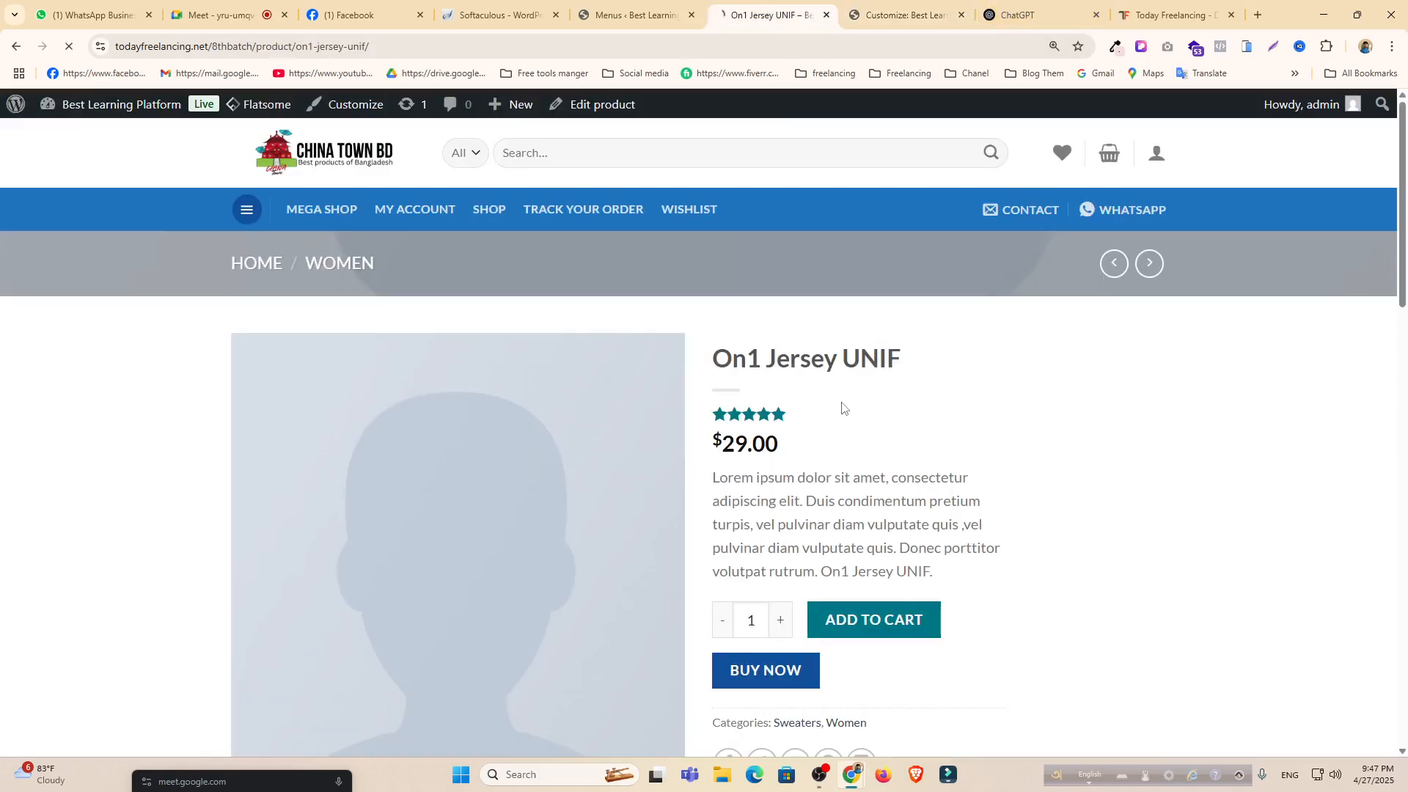
Check the new theme colors on the On1 Jersey UNIF product page, from the purchase buttons through related products to the footer.
{"action": "scroll", "coordinate": [850, 418], "scroll_direction": "down", "scroll_amount": 3}
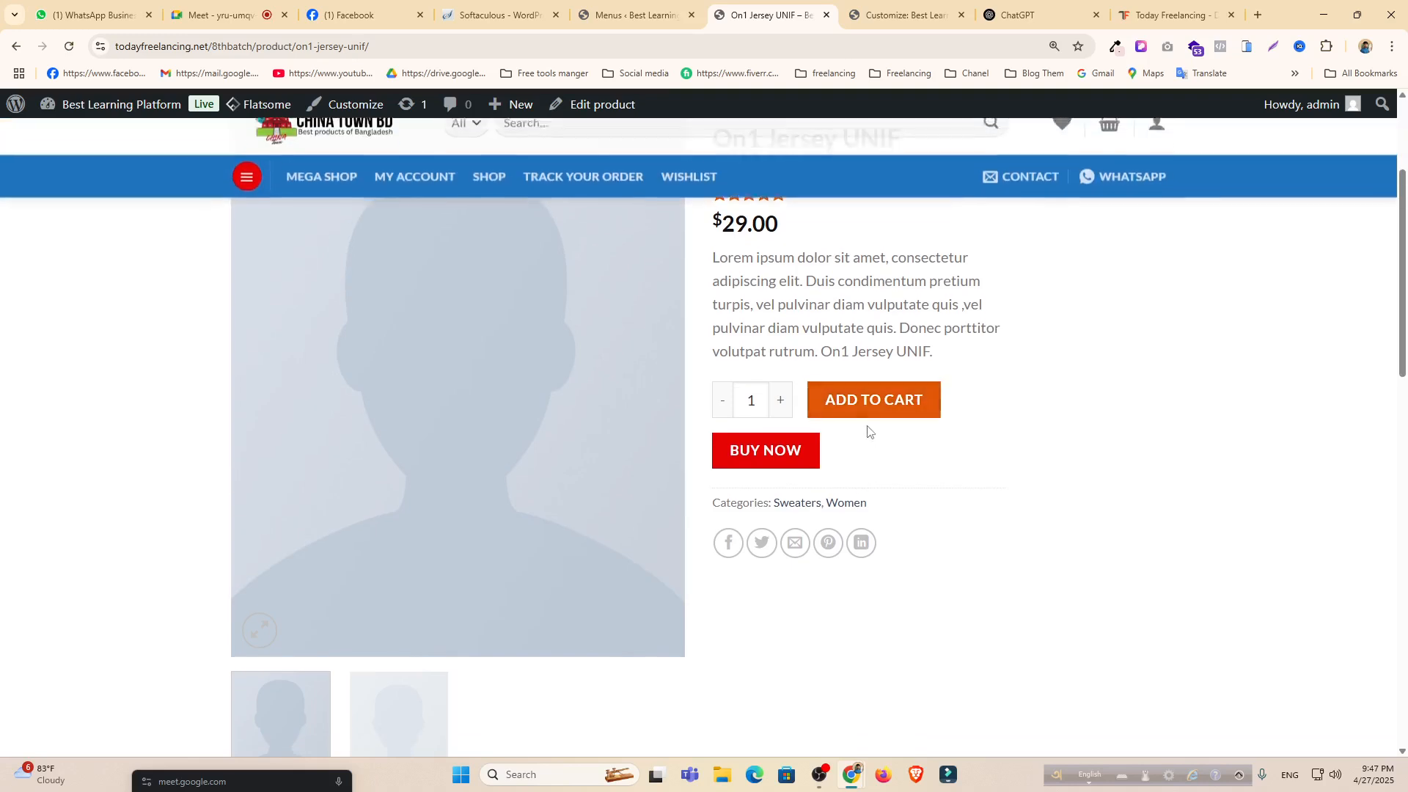
{"action": "scroll", "coordinate": [865, 429], "scroll_direction": "down", "scroll_amount": 10}
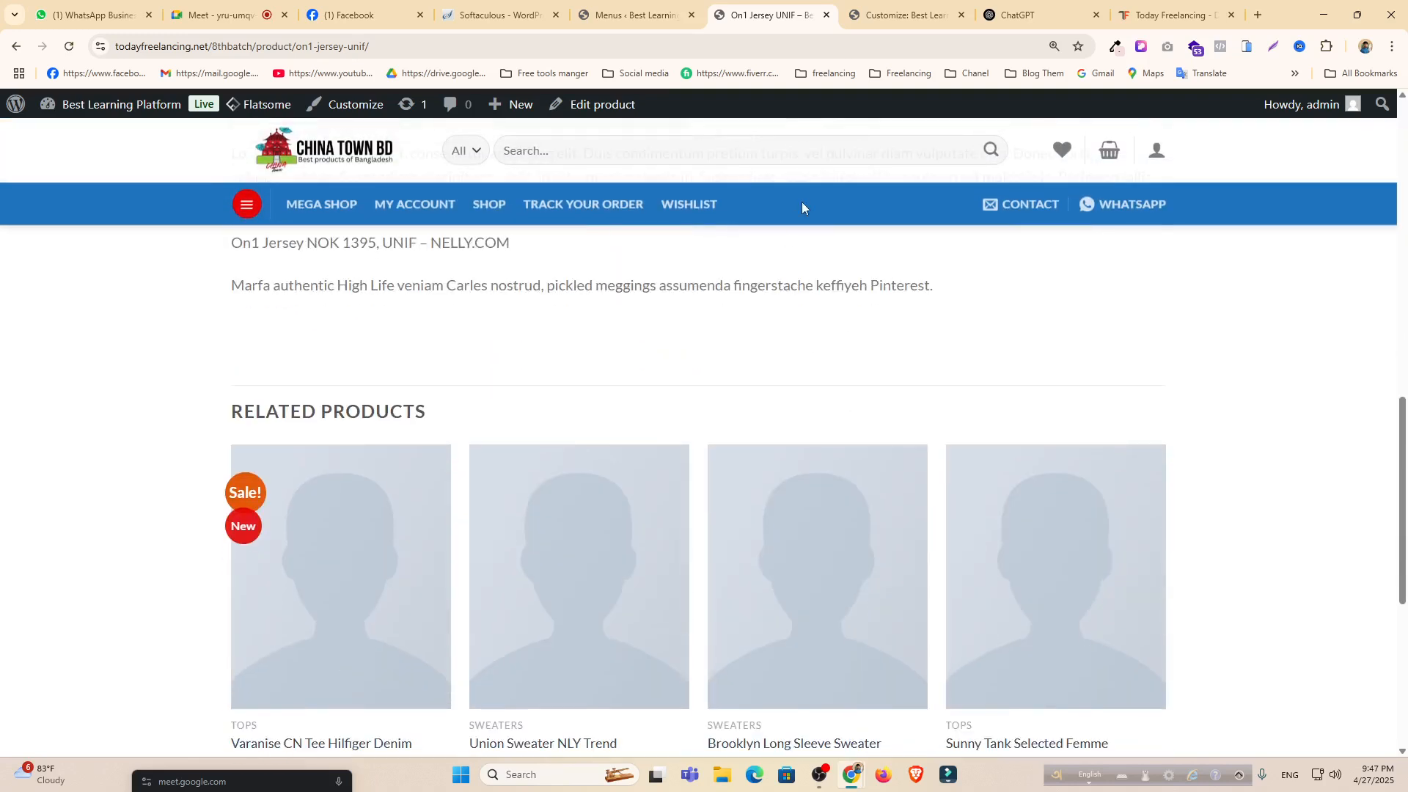
{"action": "scroll", "coordinate": [707, 449], "scroll_direction": "down", "scroll_amount": 5}
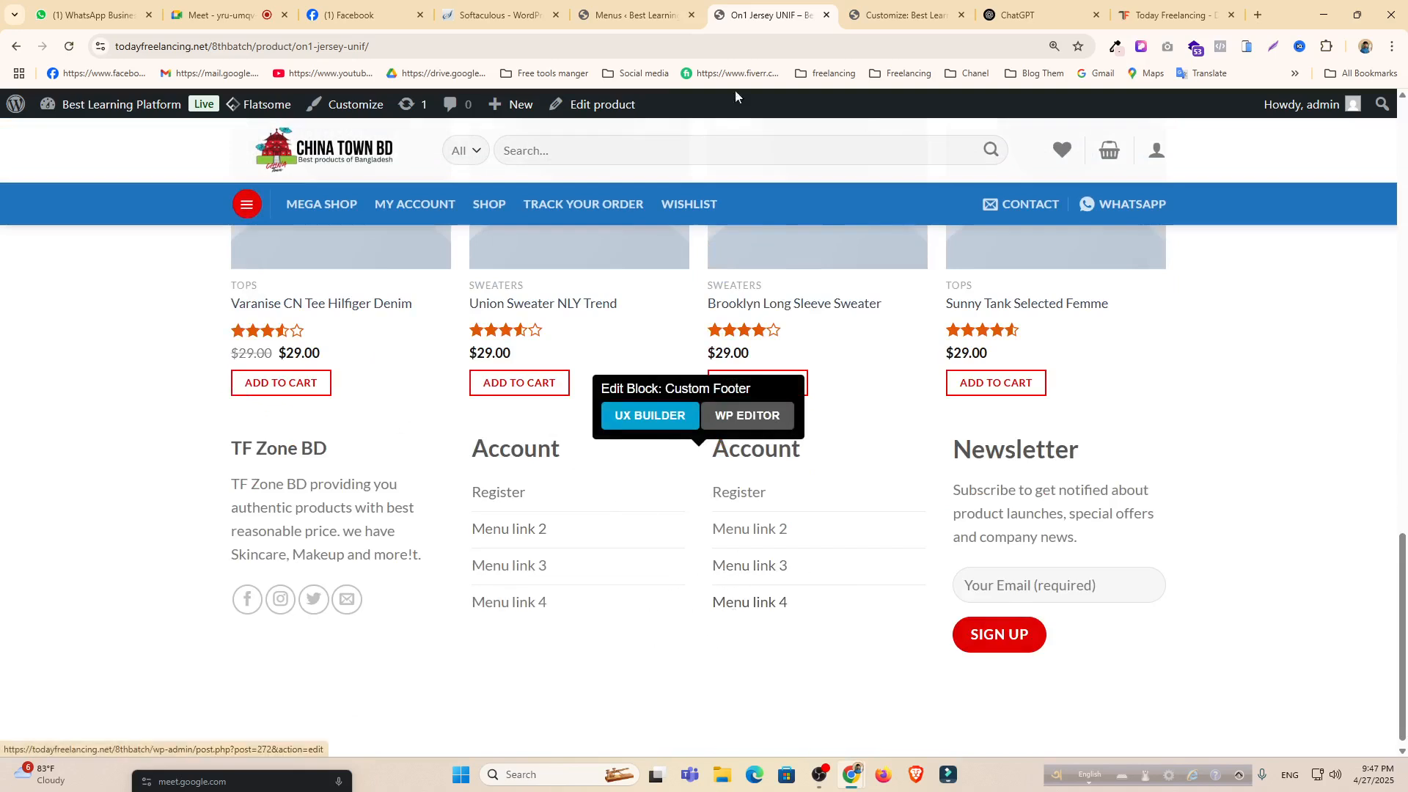
Return to the theme customizer, leave the Colors settings and open the Typography settings under Style.
{"action": "left_click", "coordinate": [661, 6]}
{"action": "left_click", "coordinate": [905, 15]}
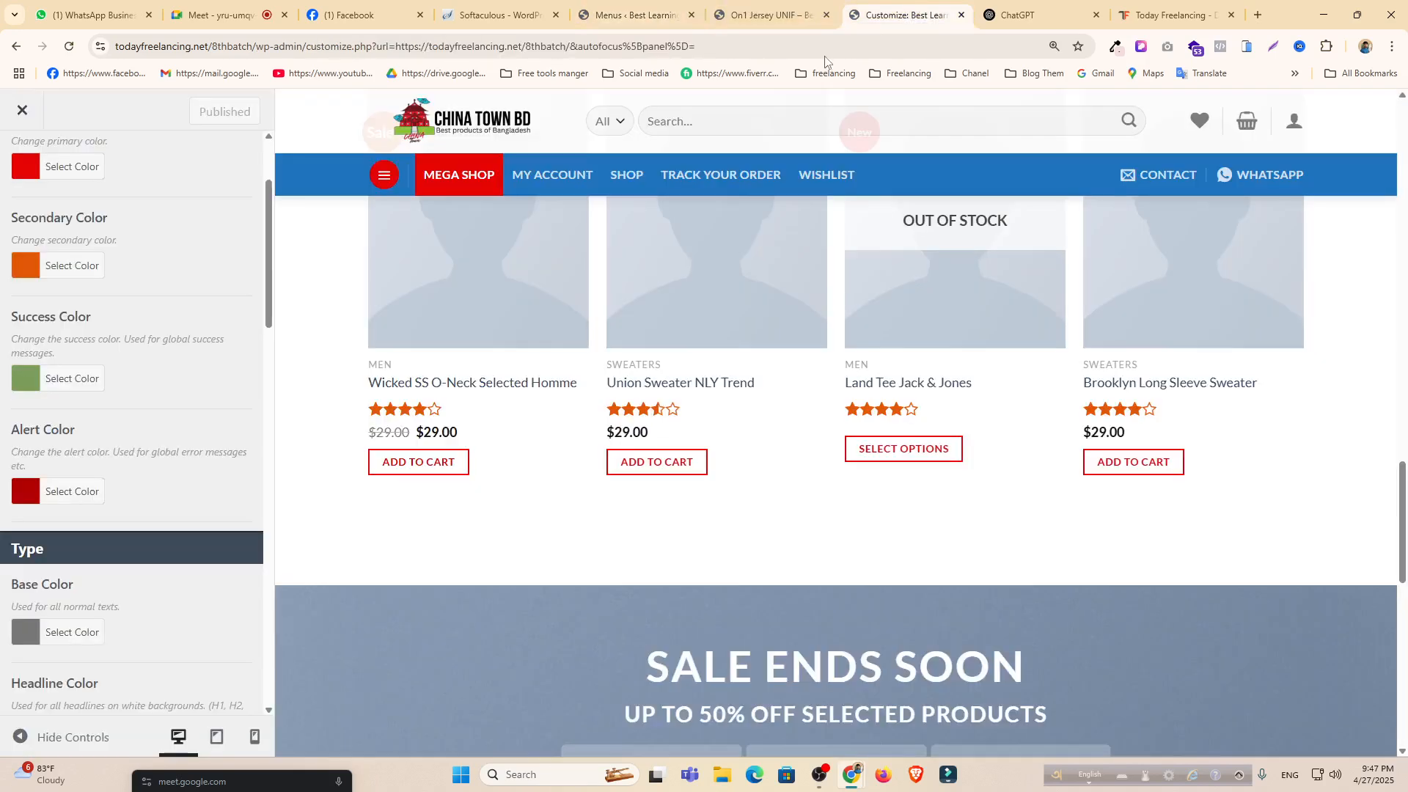
{"action": "scroll", "coordinate": [231, 441], "scroll_direction": "down", "scroll_amount": 1}
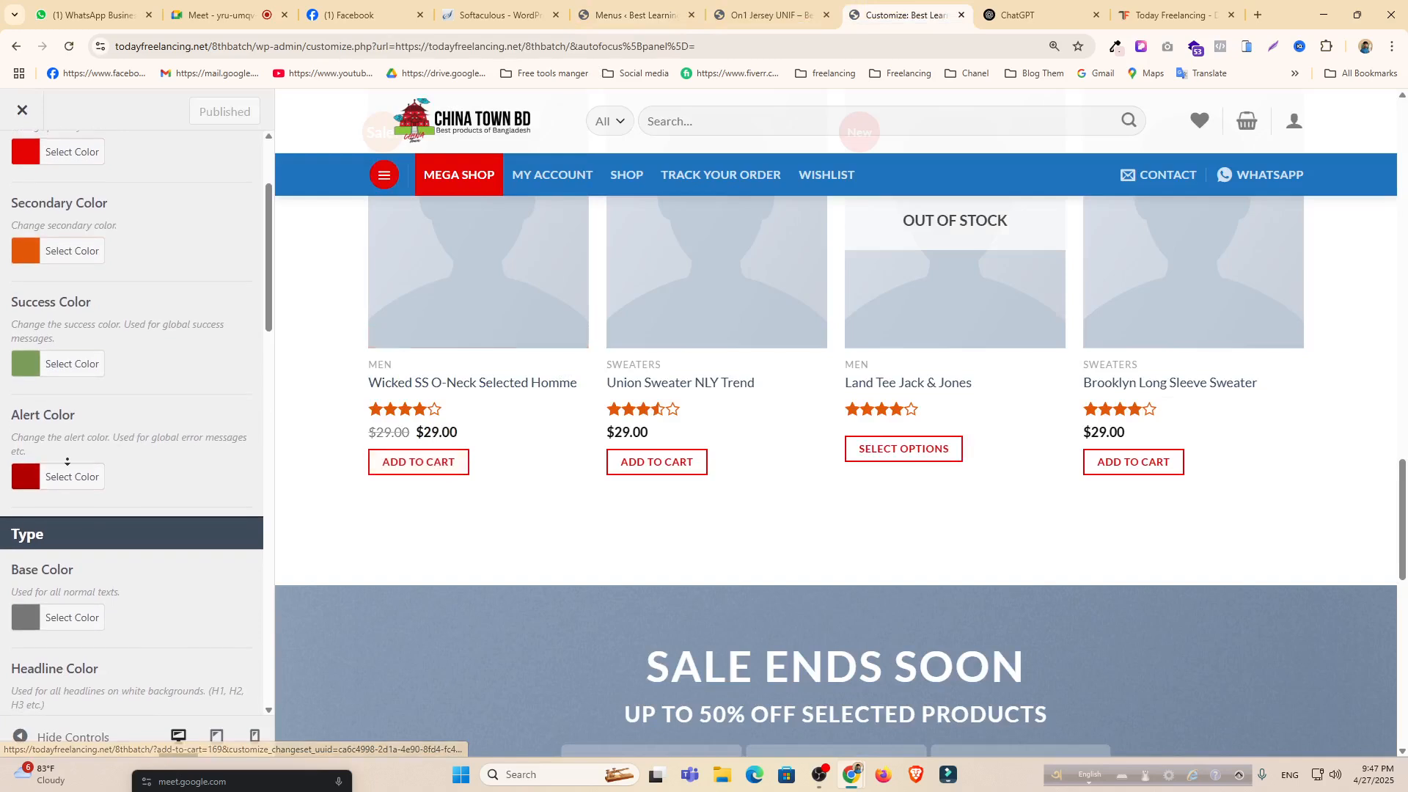
{"action": "scroll", "coordinate": [169, 477], "scroll_direction": "down", "scroll_amount": 1}
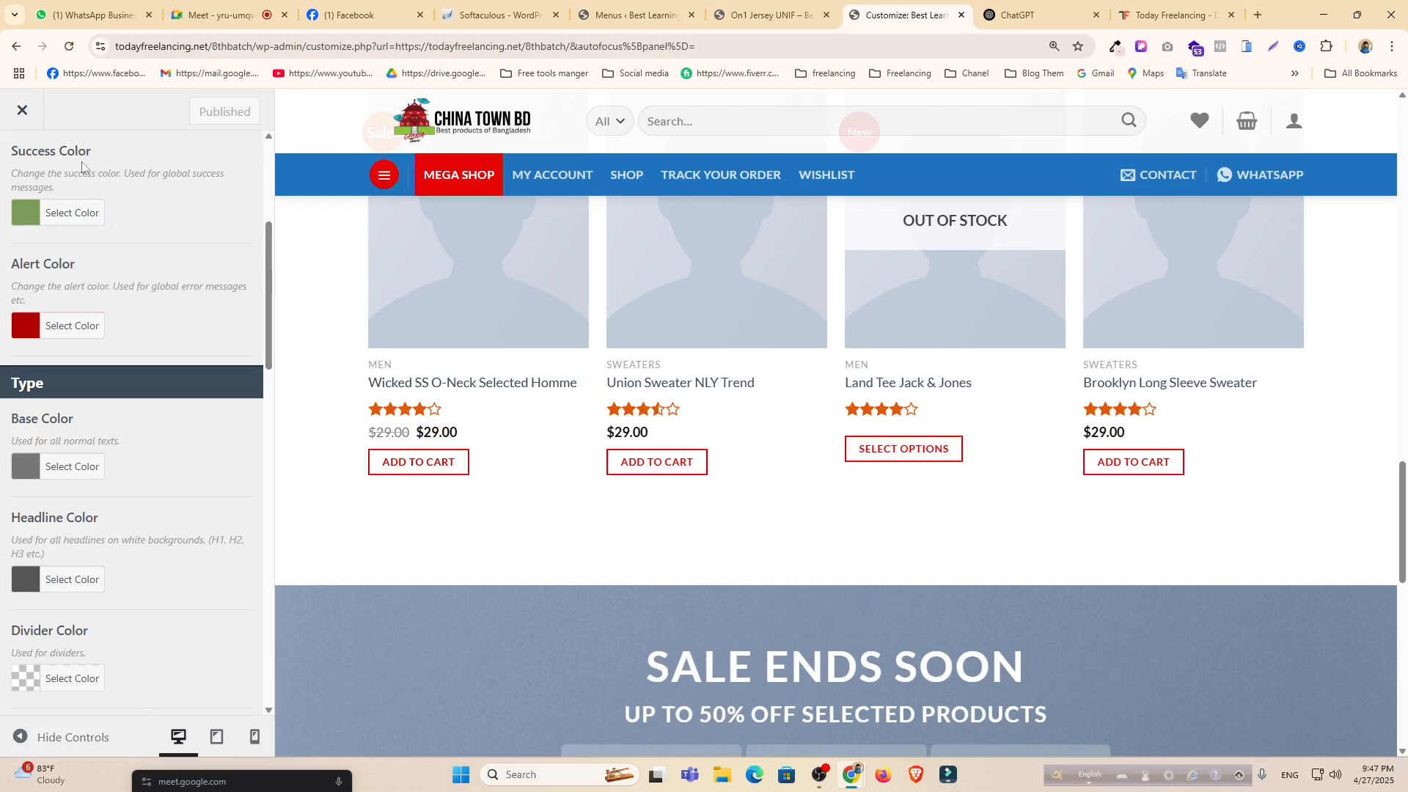
{"action": "scroll", "coordinate": [469, 329], "scroll_direction": "up", "scroll_amount": 5}
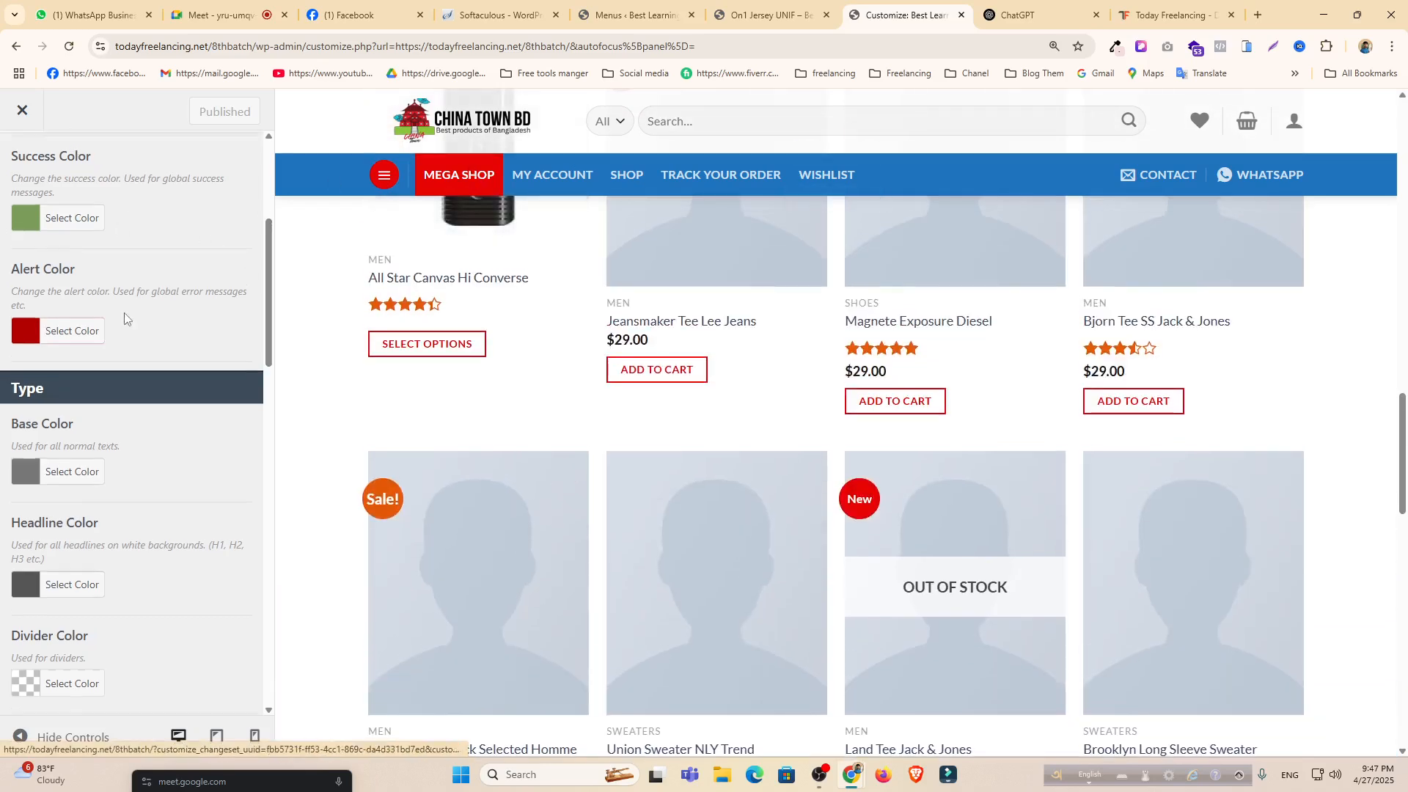
{"action": "scroll", "coordinate": [125, 317], "scroll_direction": "up", "scroll_amount": 4}
{"action": "left_click", "coordinate": [21, 163]}
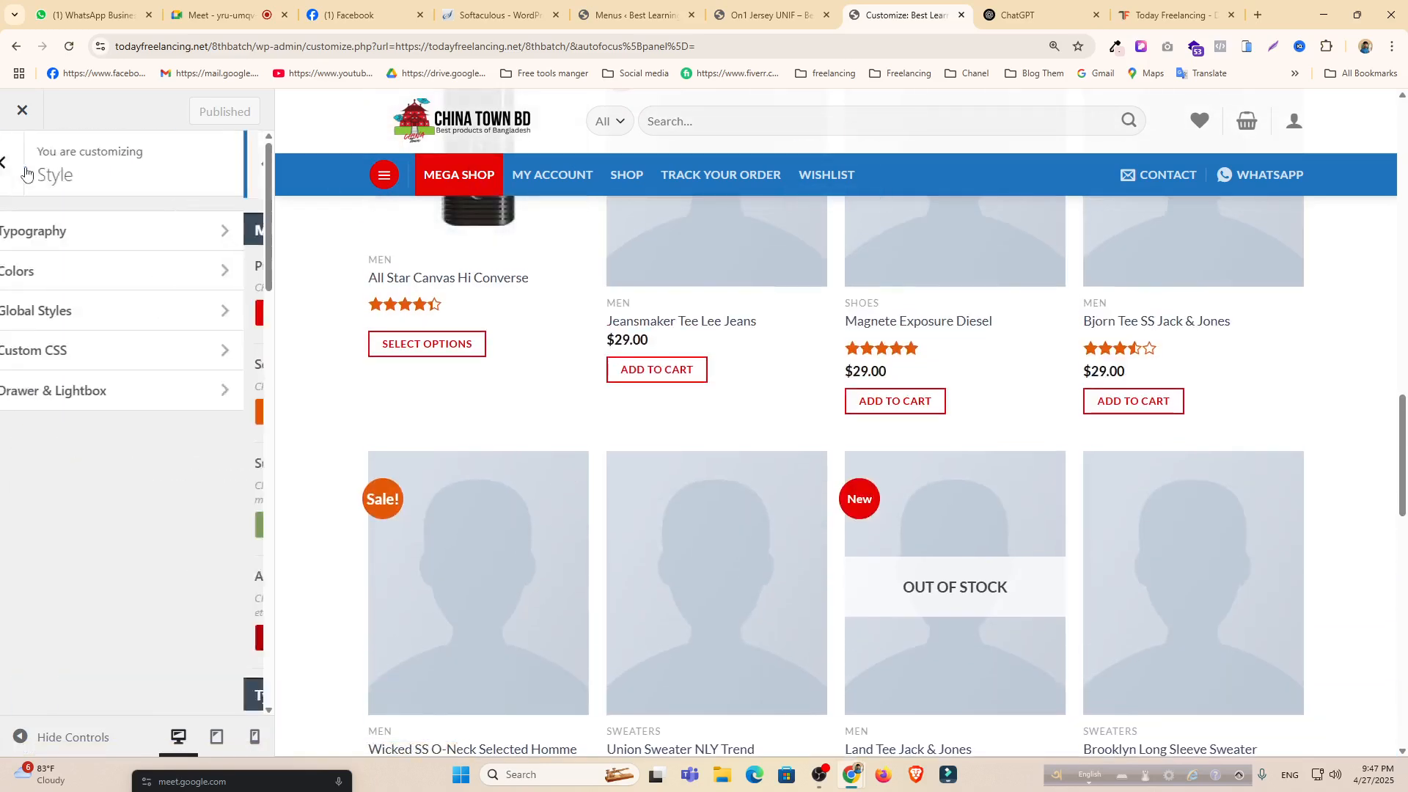
{"action": "left_click", "coordinate": [98, 232]}
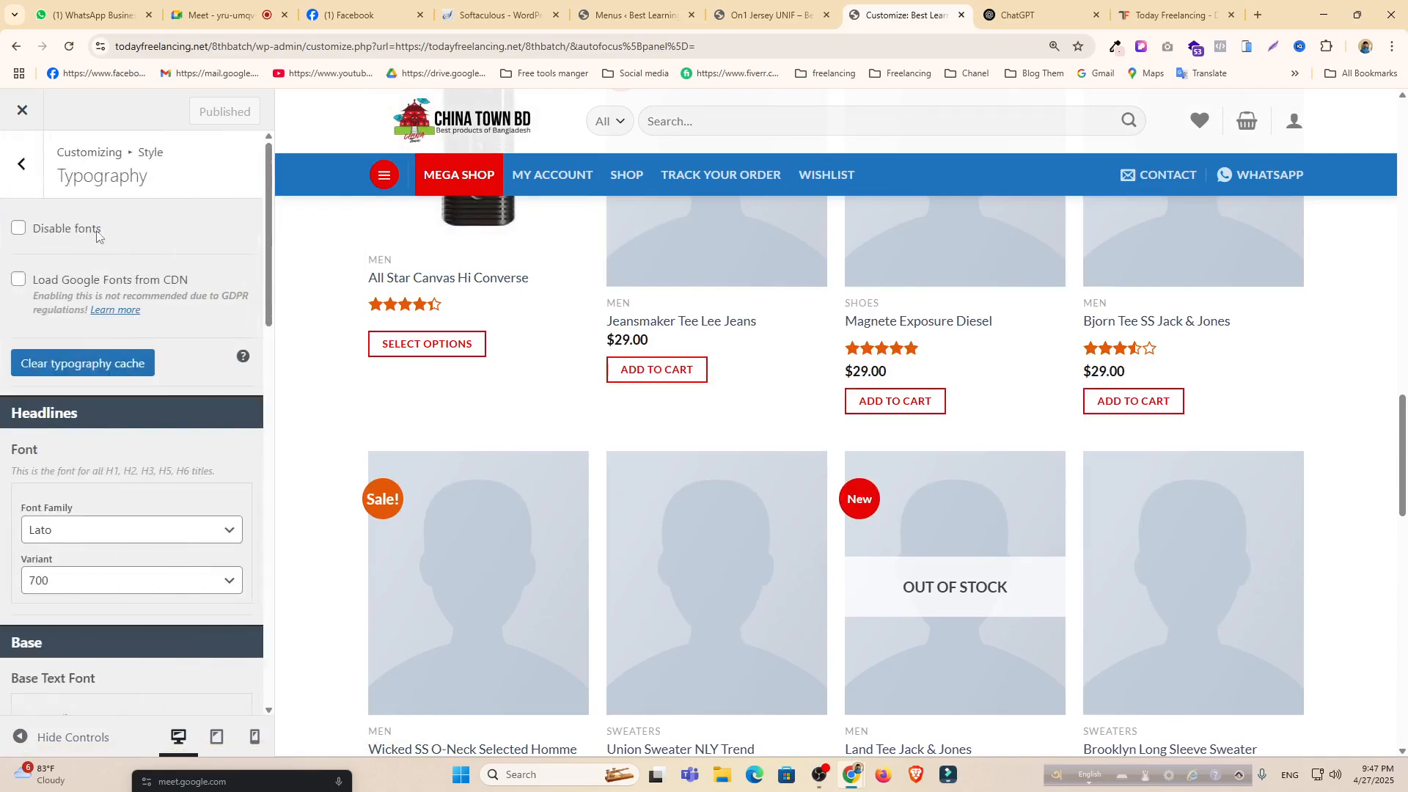
Set the Headlines font family to Poppins.
{"action": "left_click", "coordinate": [104, 530]}
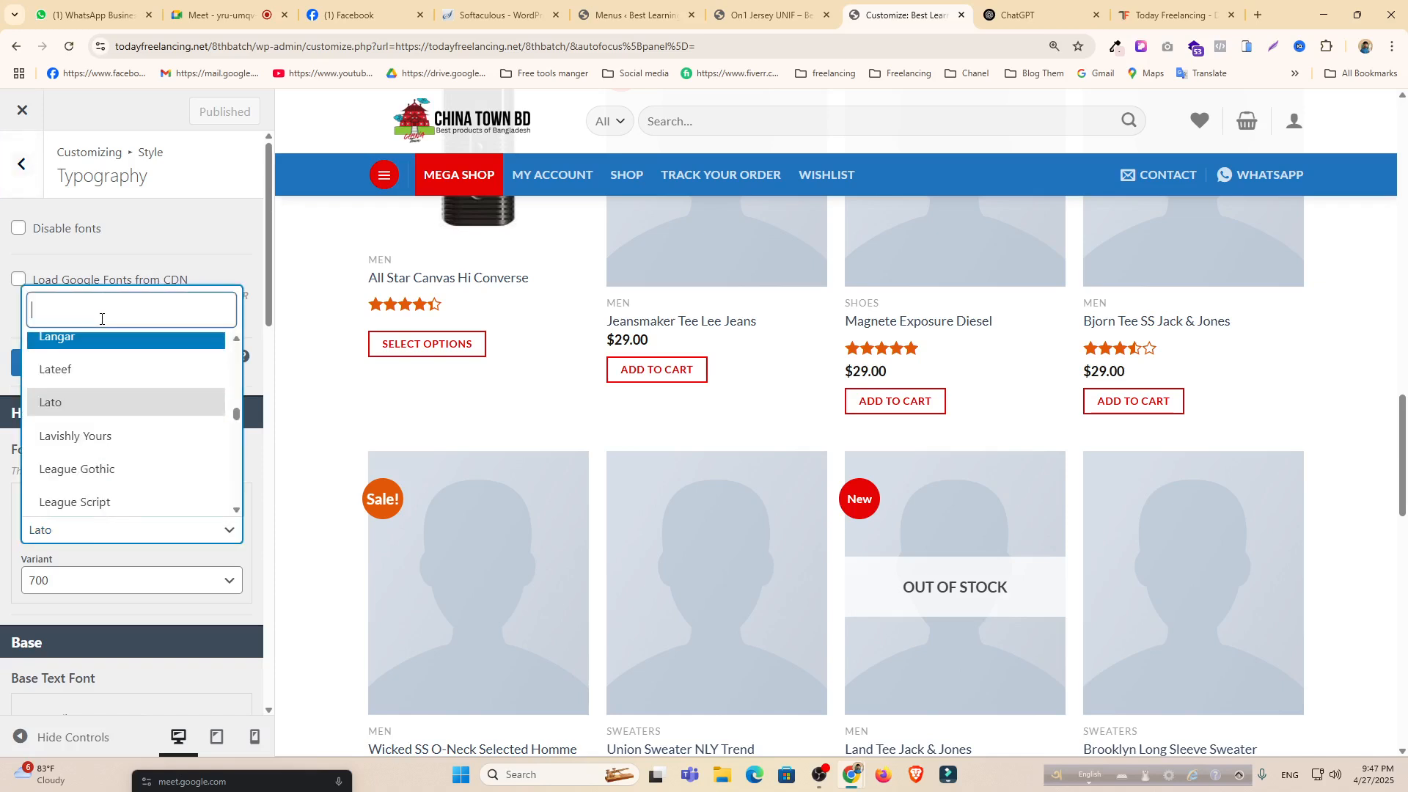
{"action": "type", "text": "popi"}
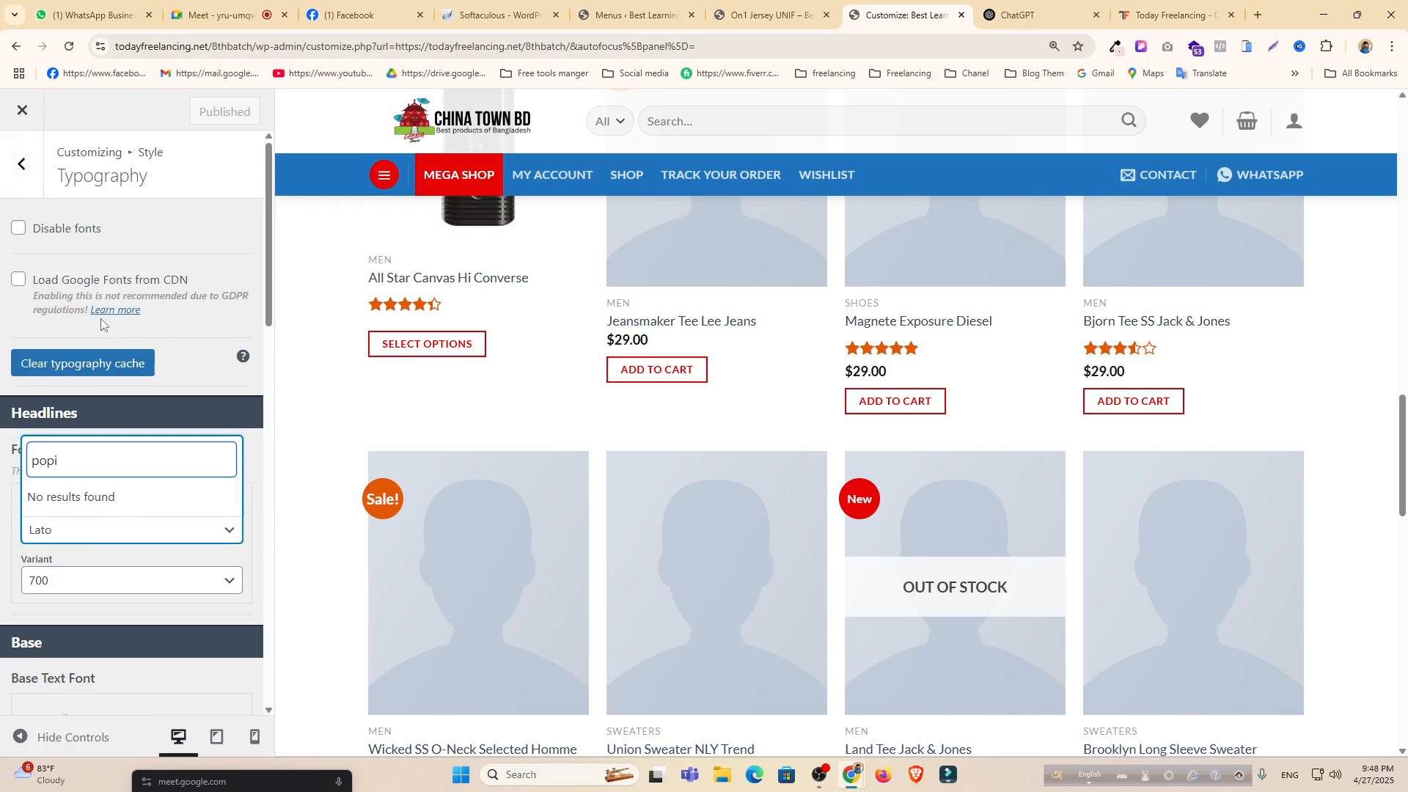
{"action": "key", "text": "BackSpace"}
{"action": "scroll", "coordinate": [105, 437], "scroll_direction": "down", "scroll_amount": 1}
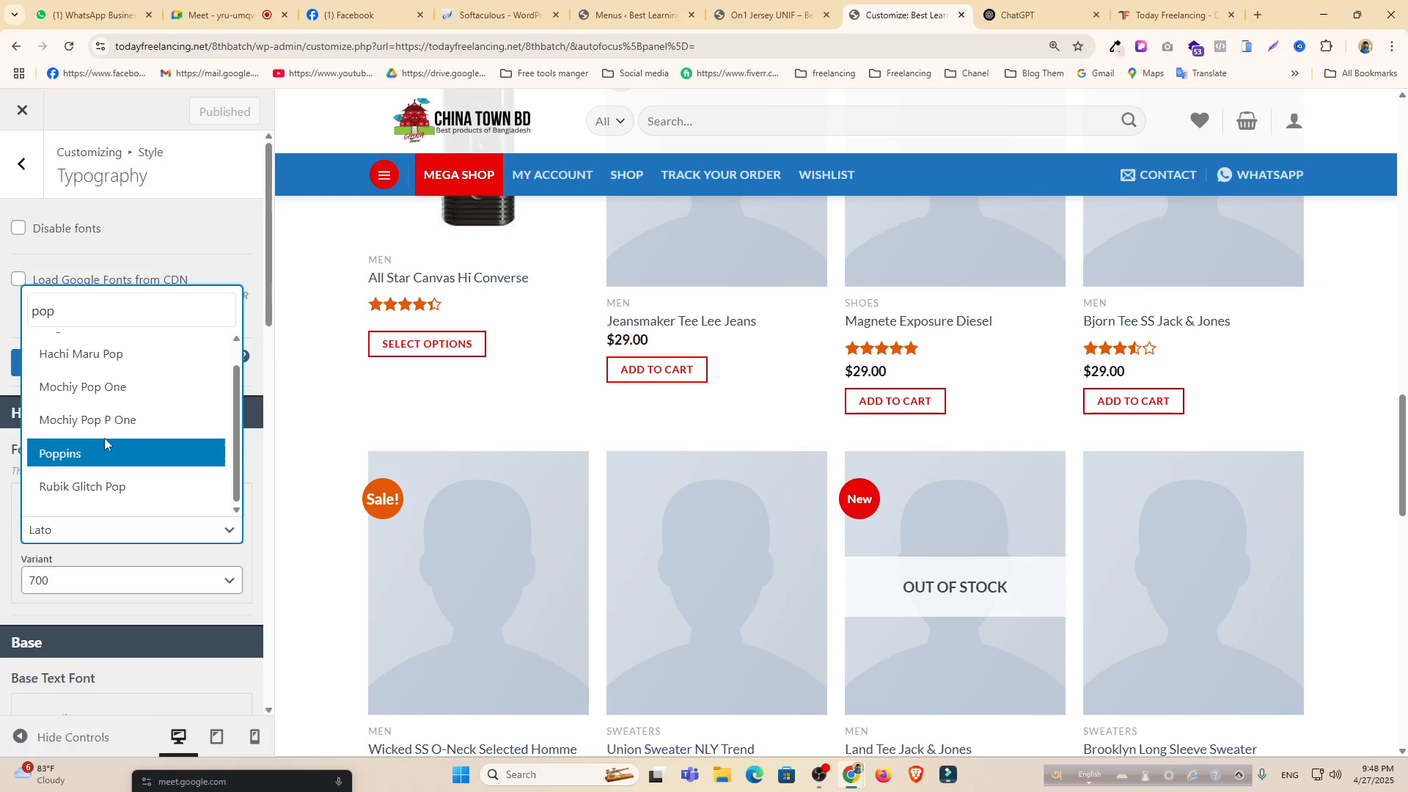
{"action": "scroll", "coordinate": [104, 440], "scroll_direction": "up", "scroll_amount": 1}
{"action": "key", "text": "BackSpace"}
{"action": "key", "text": "BackSpace"}
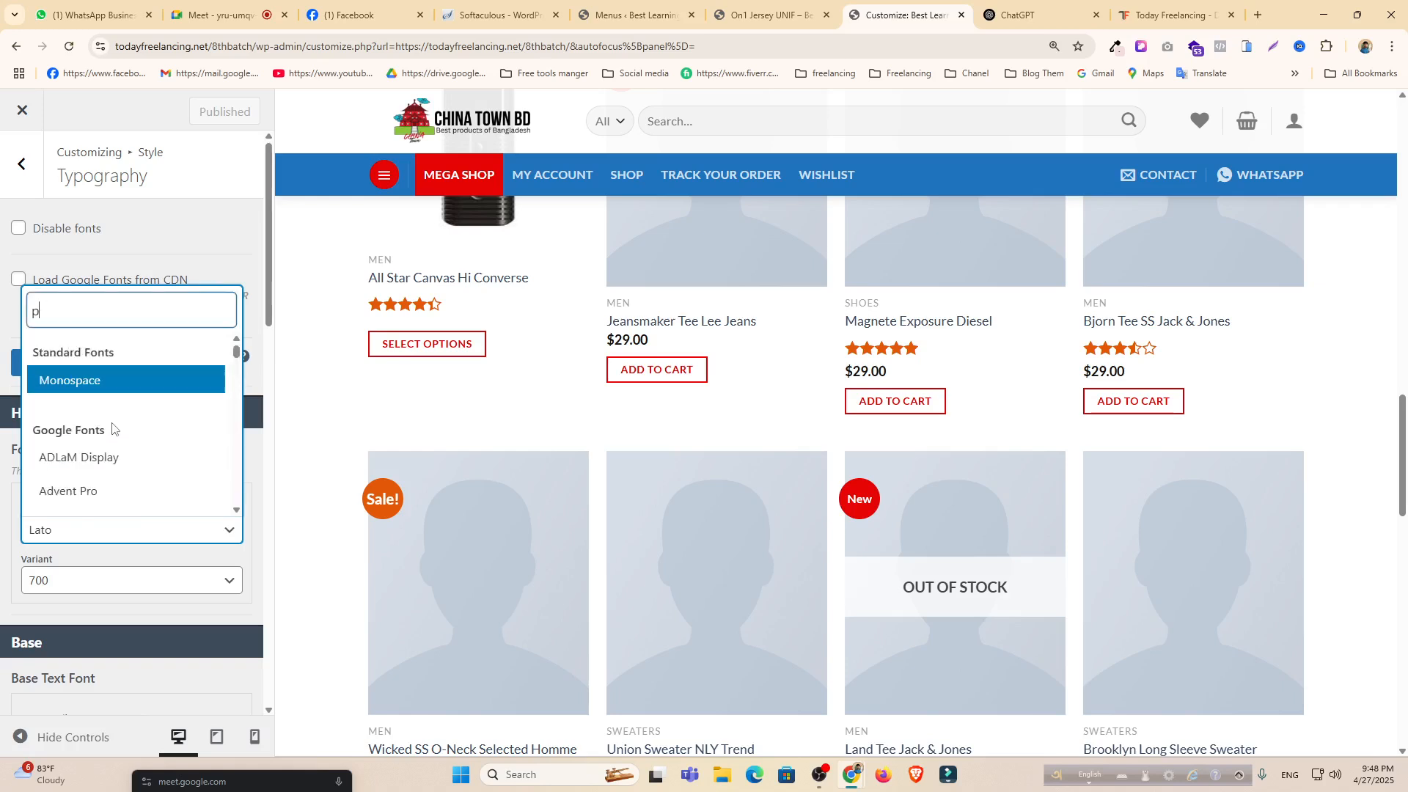
{"action": "type", "text": "op"}
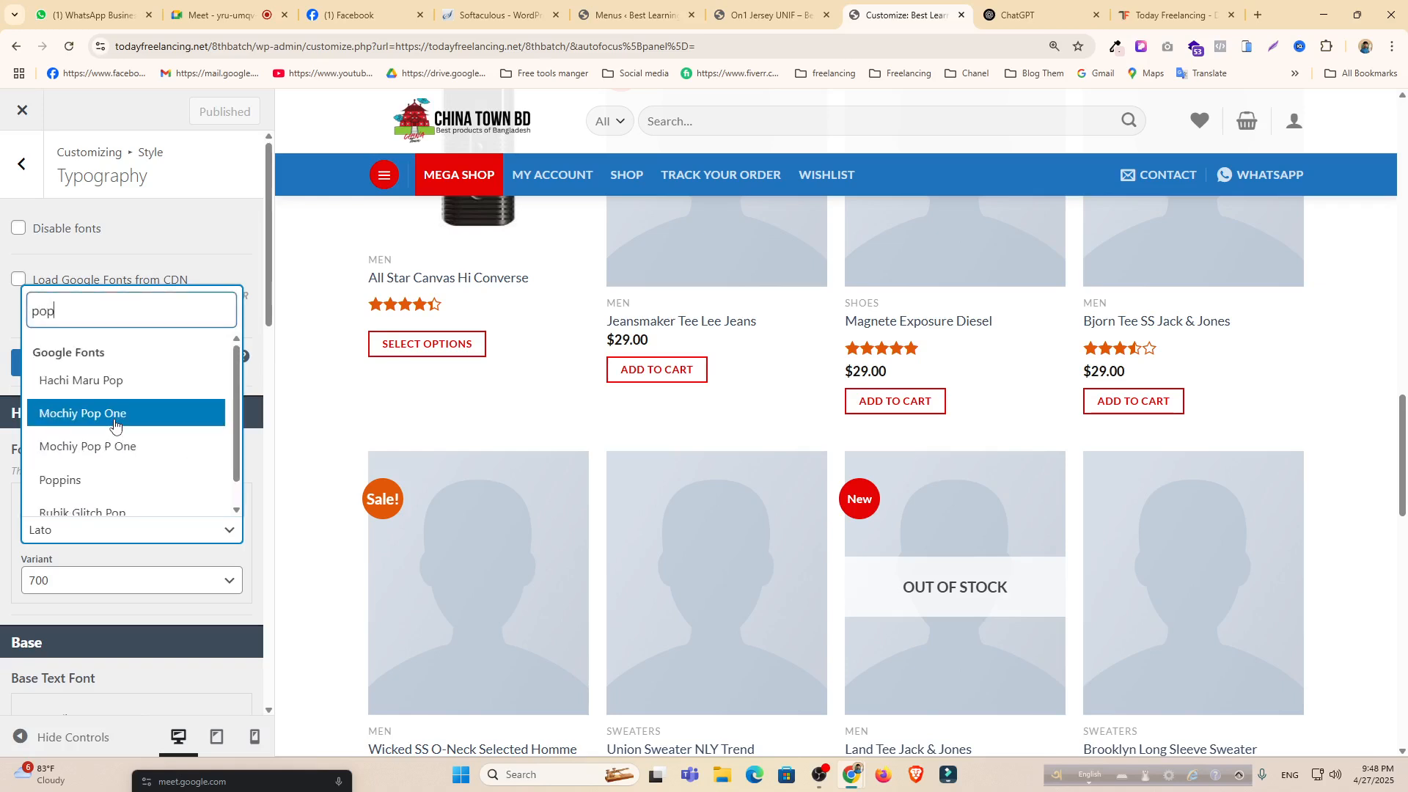
{"action": "left_click", "coordinate": [98, 481]}
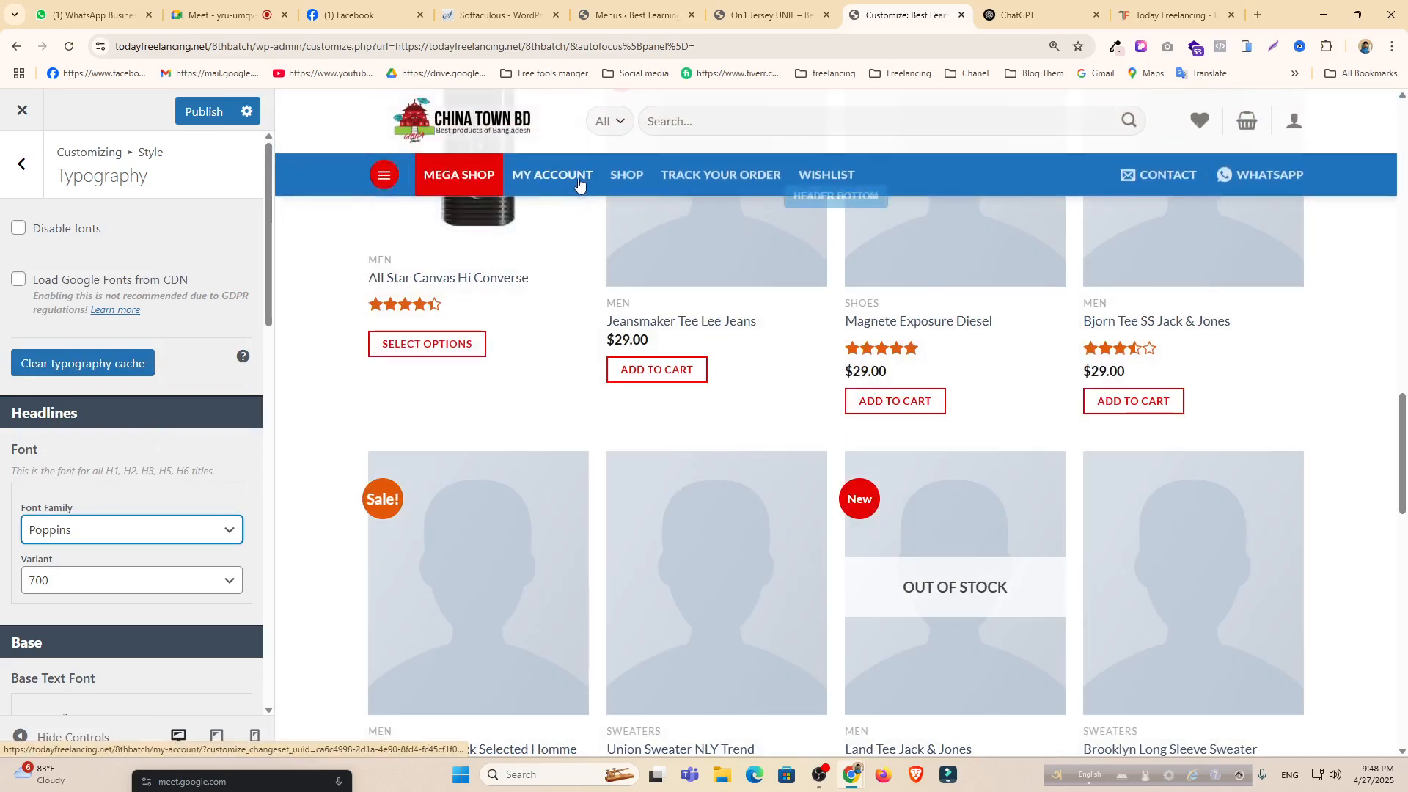
Set the Base Text Font family to Lavishly Yours.
{"action": "scroll", "coordinate": [68, 496], "scroll_direction": "down", "scroll_amount": 2}
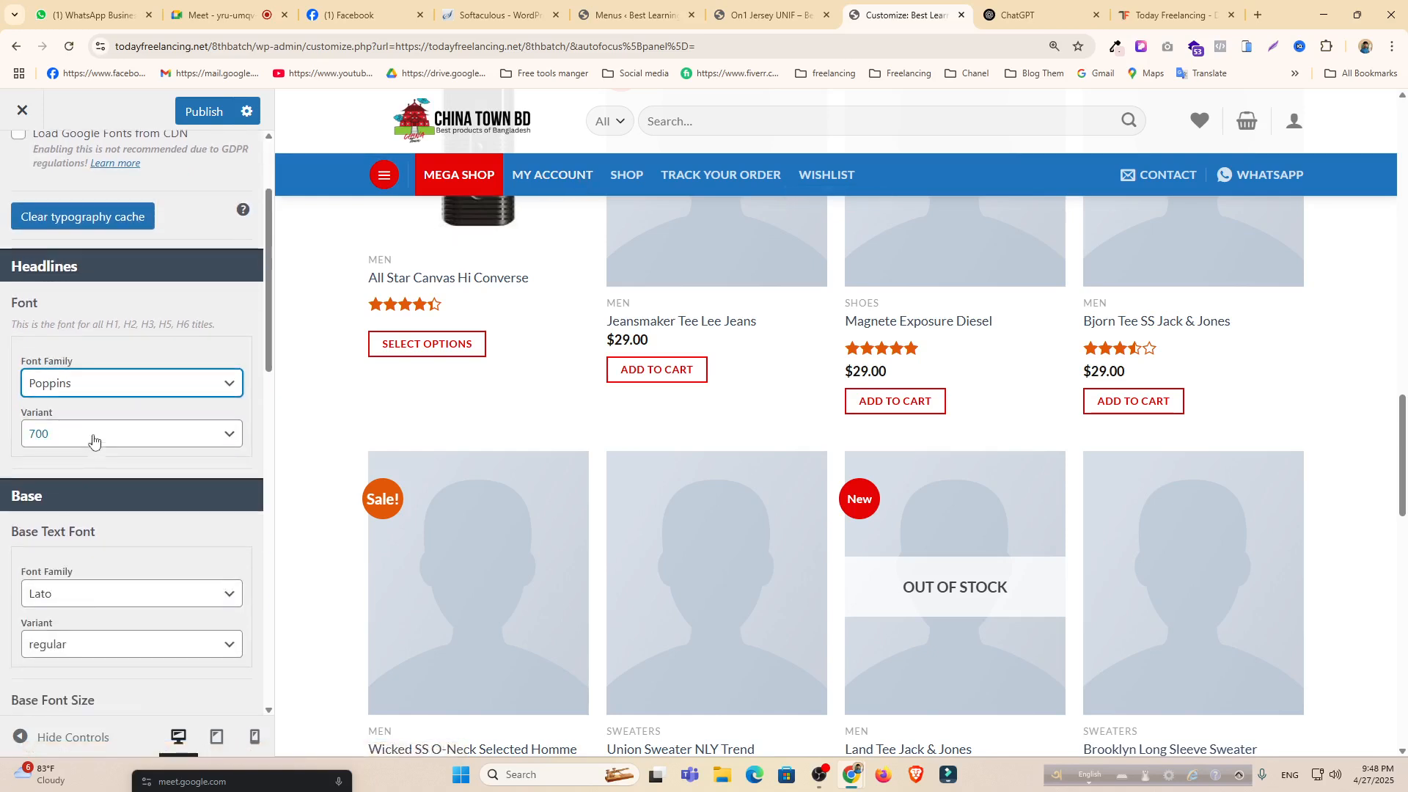
{"action": "scroll", "coordinate": [93, 541], "scroll_direction": "down", "scroll_amount": 1}
{"action": "left_click", "coordinate": [93, 519]}
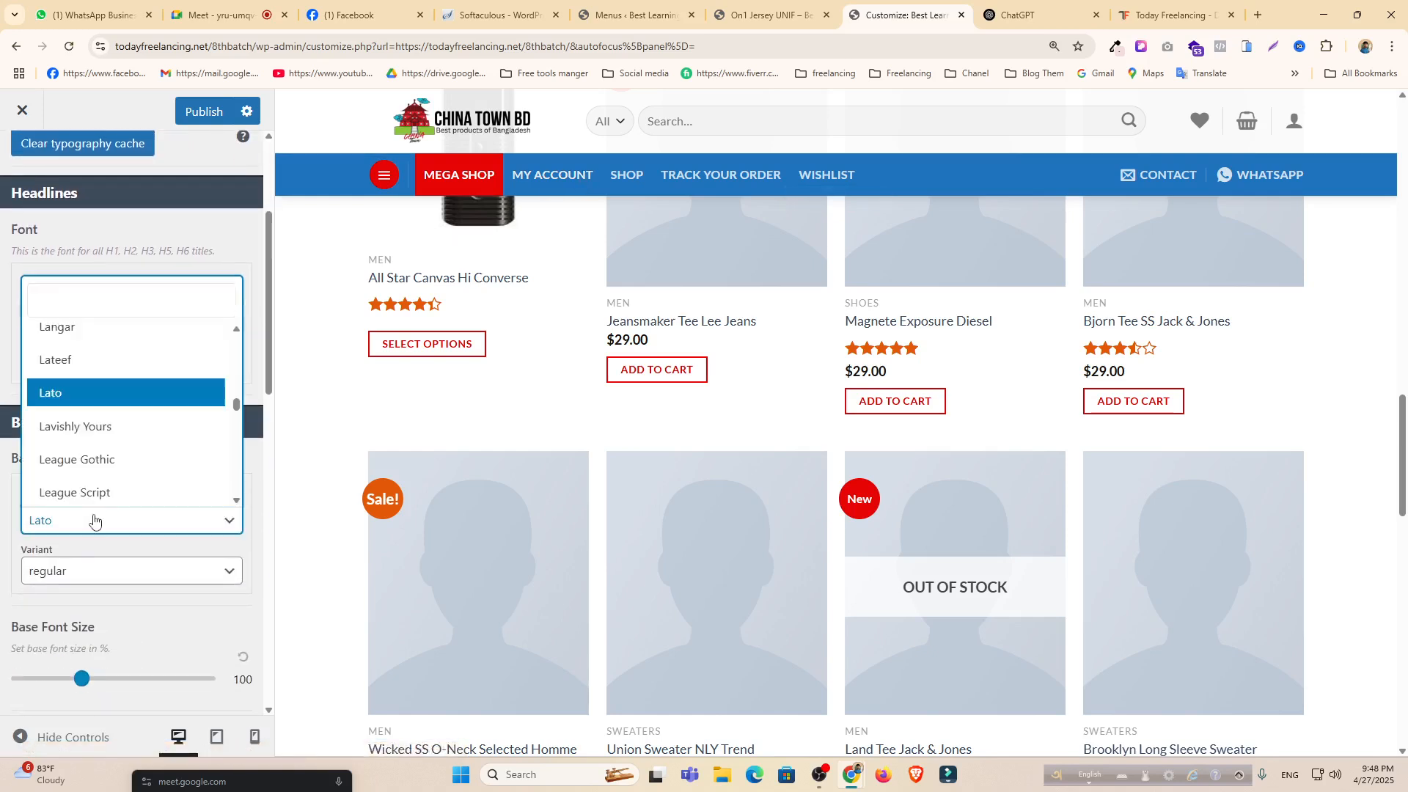
{"action": "left_click", "coordinate": [102, 426]}
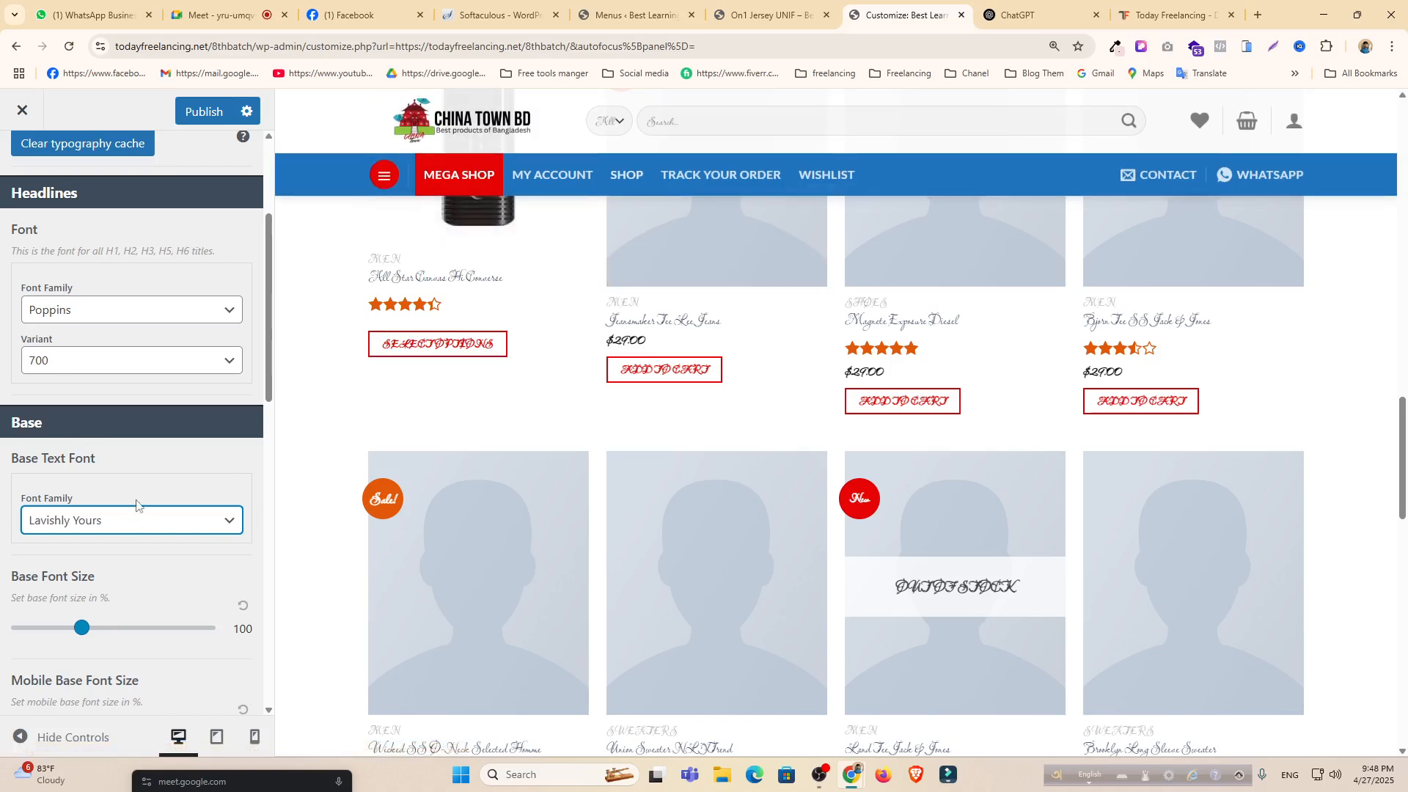
Set the Base Text Font family to Lekton and publish the typography changes.
{"action": "scroll", "coordinate": [136, 504], "scroll_direction": "down", "scroll_amount": 5}
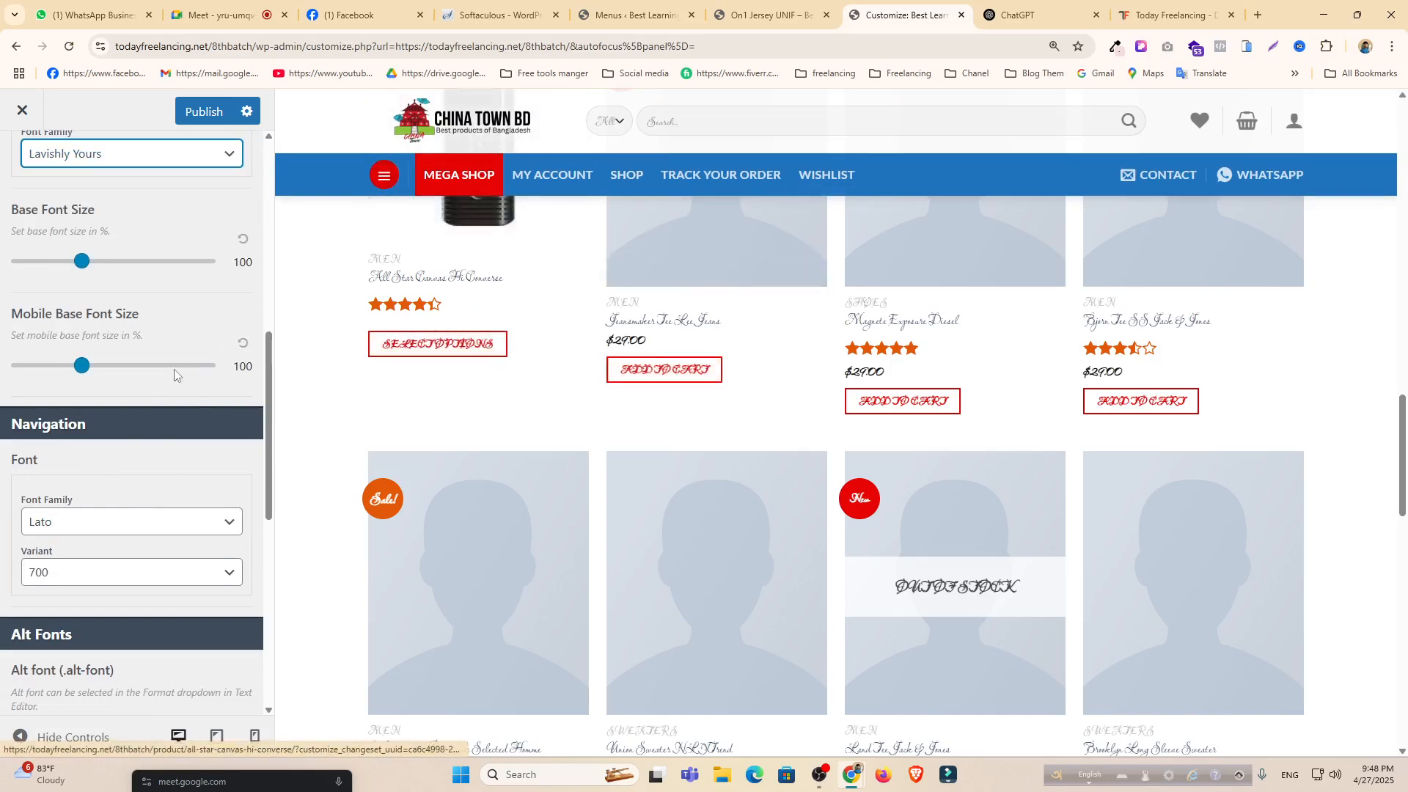
{"action": "scroll", "coordinate": [138, 317], "scroll_direction": "up", "scroll_amount": 2}
{"action": "left_click", "coordinate": [130, 315]}
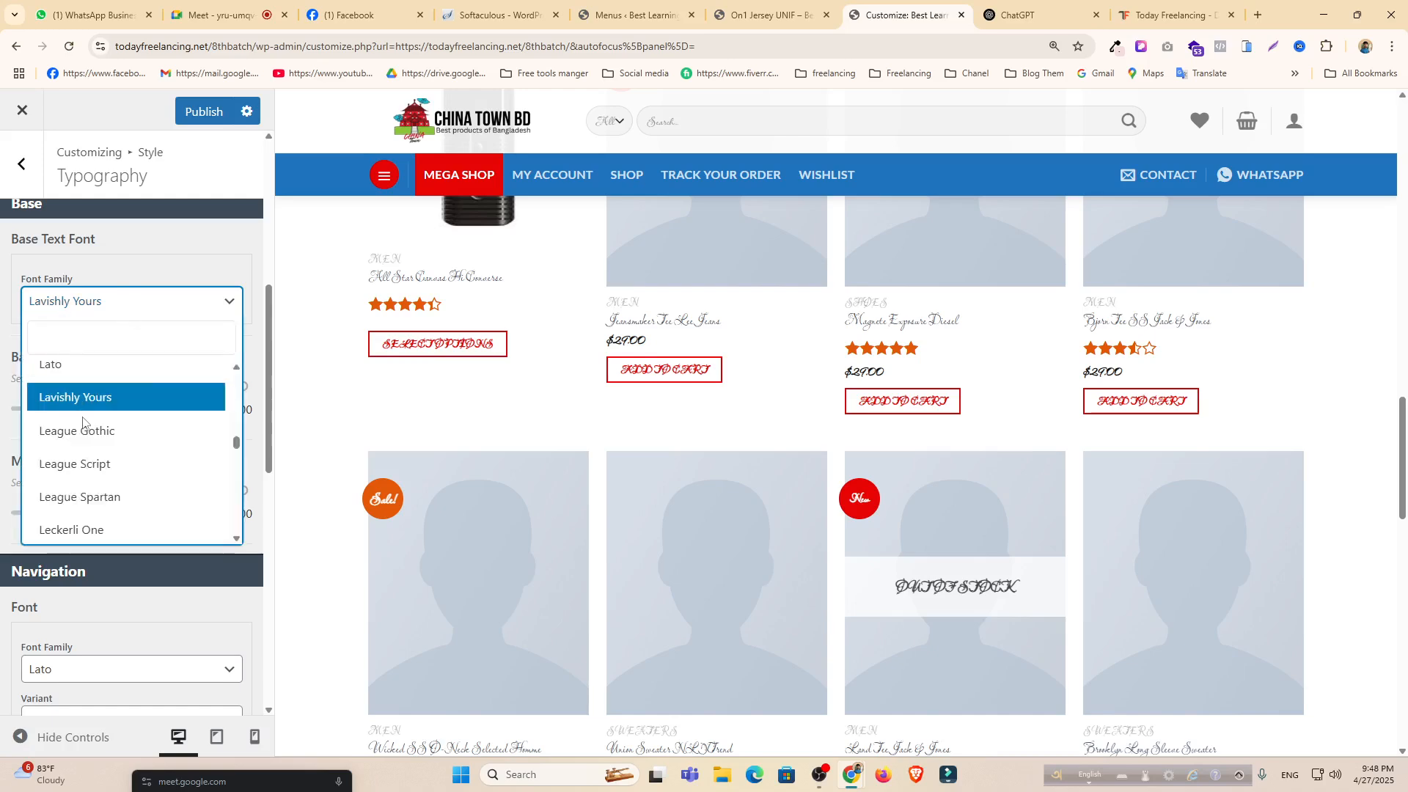
{"action": "scroll", "coordinate": [114, 473], "scroll_direction": "down", "scroll_amount": 2}
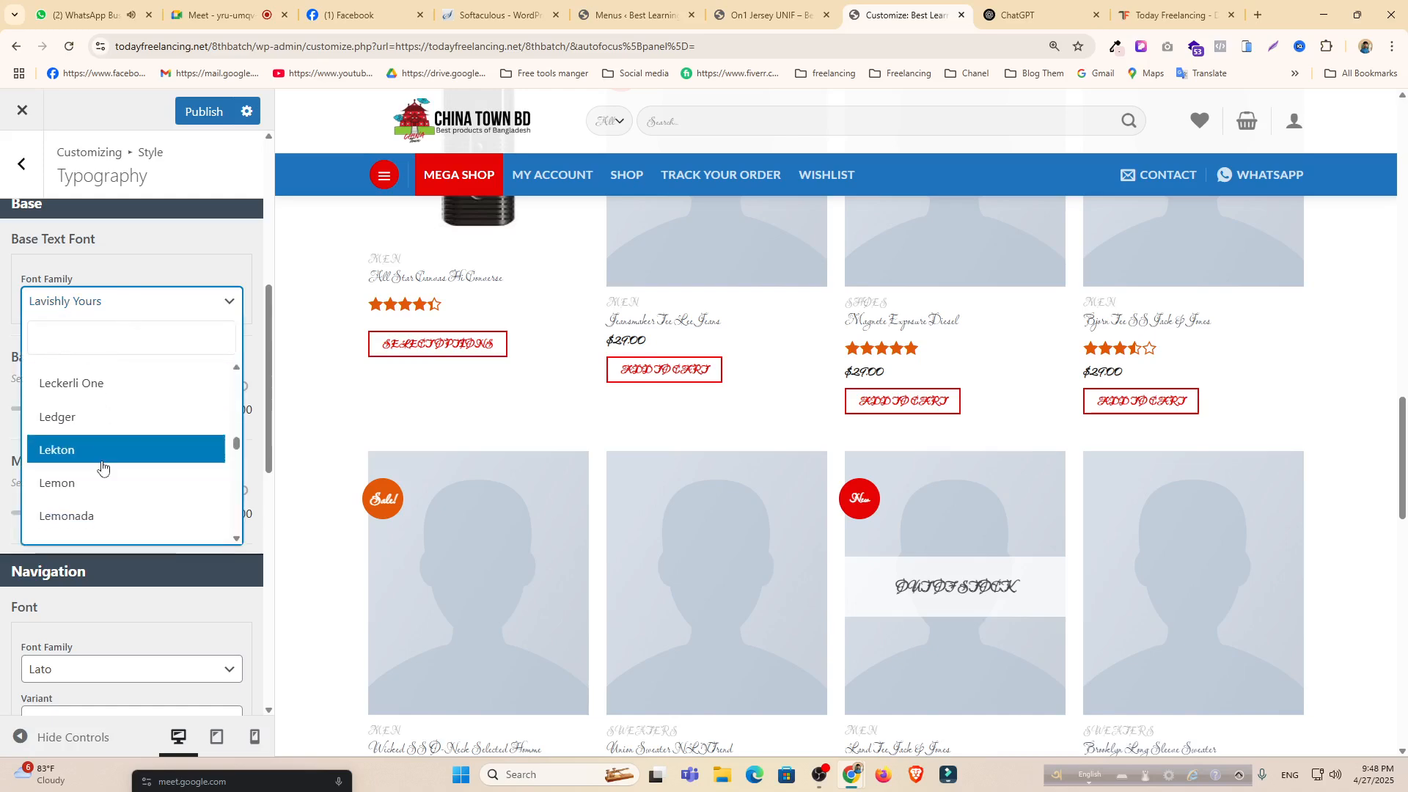
{"action": "left_click", "coordinate": [99, 455]}
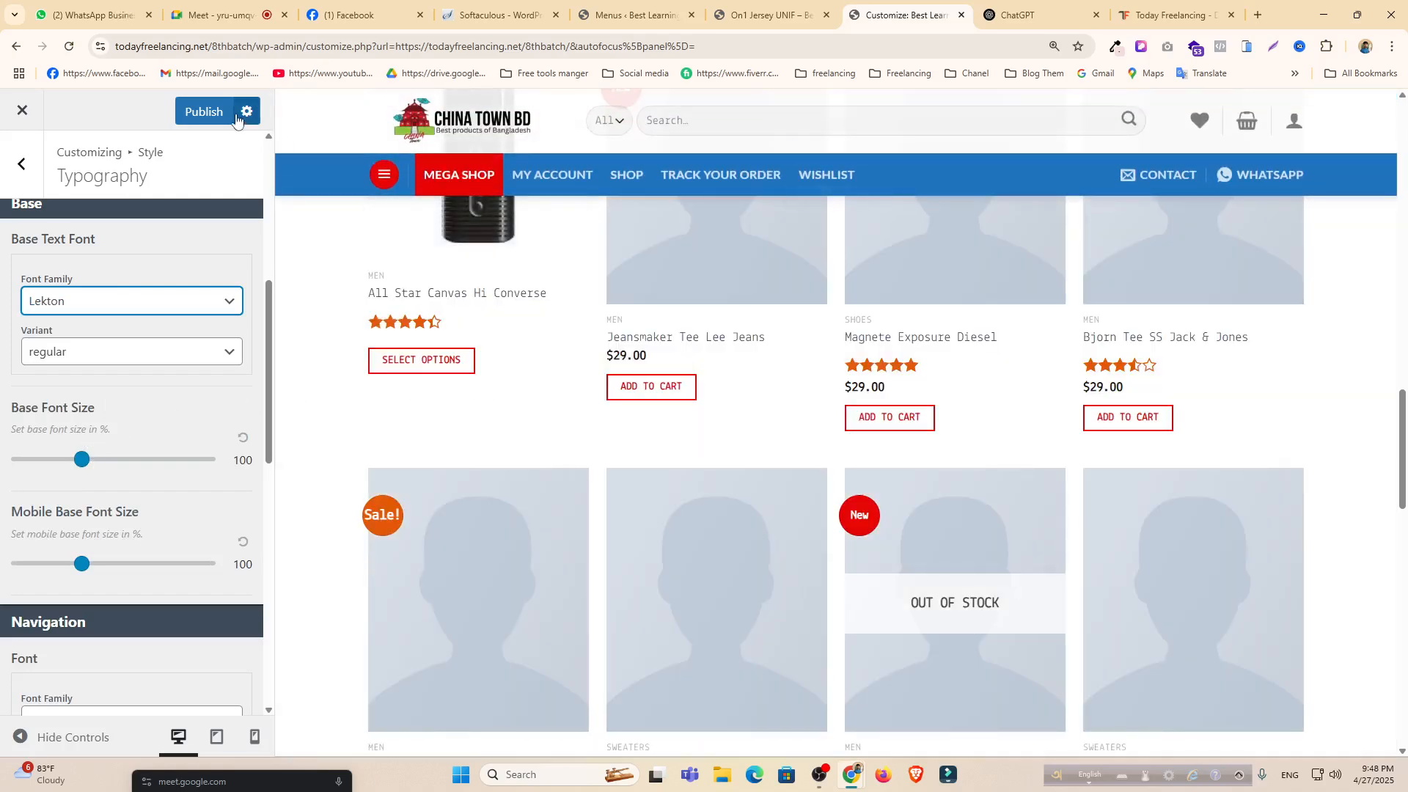
{"action": "left_click", "coordinate": [236, 114]}
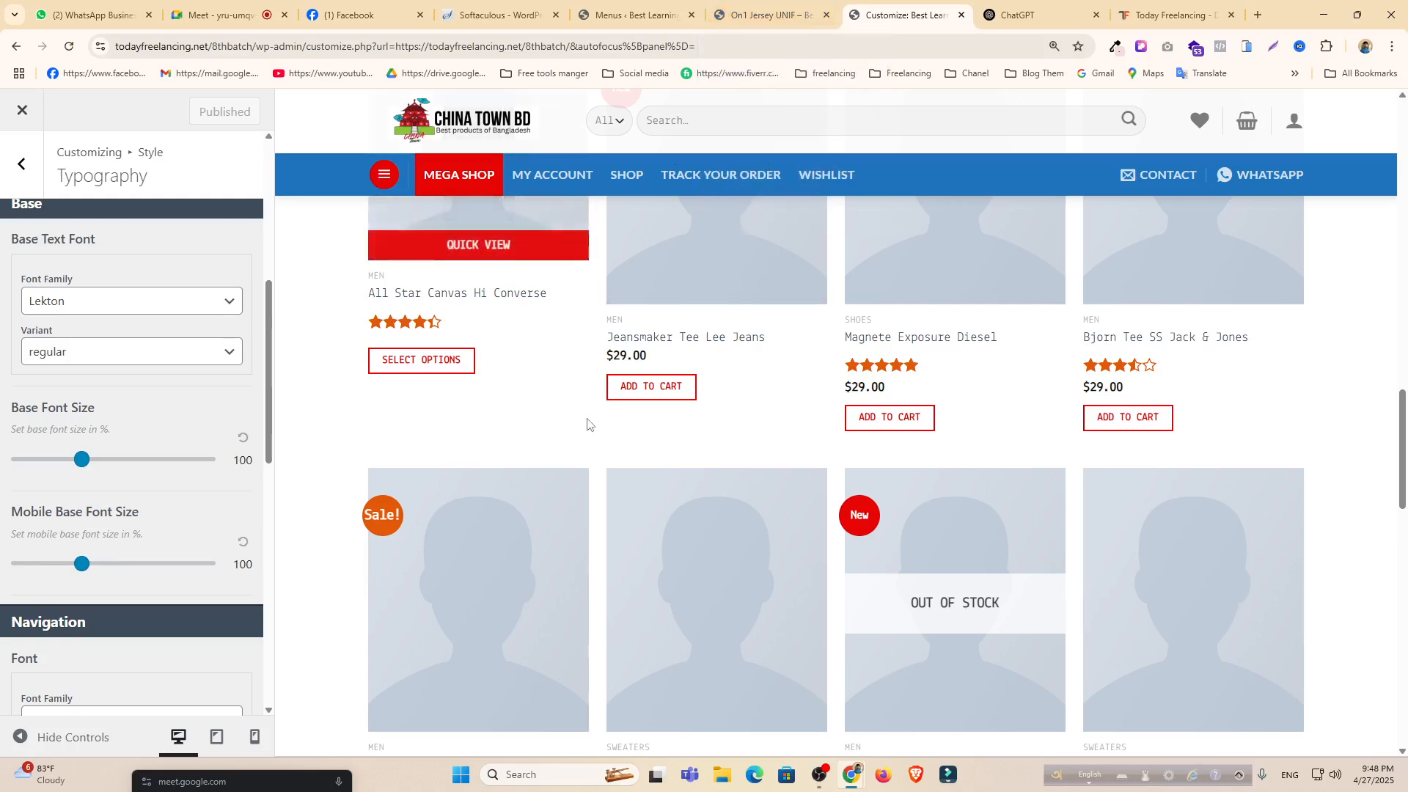
Review the new fonts in the homepage preview, from the product grids up to the delivery banner.
{"action": "scroll", "coordinate": [597, 381], "scroll_direction": "up", "scroll_amount": 5}
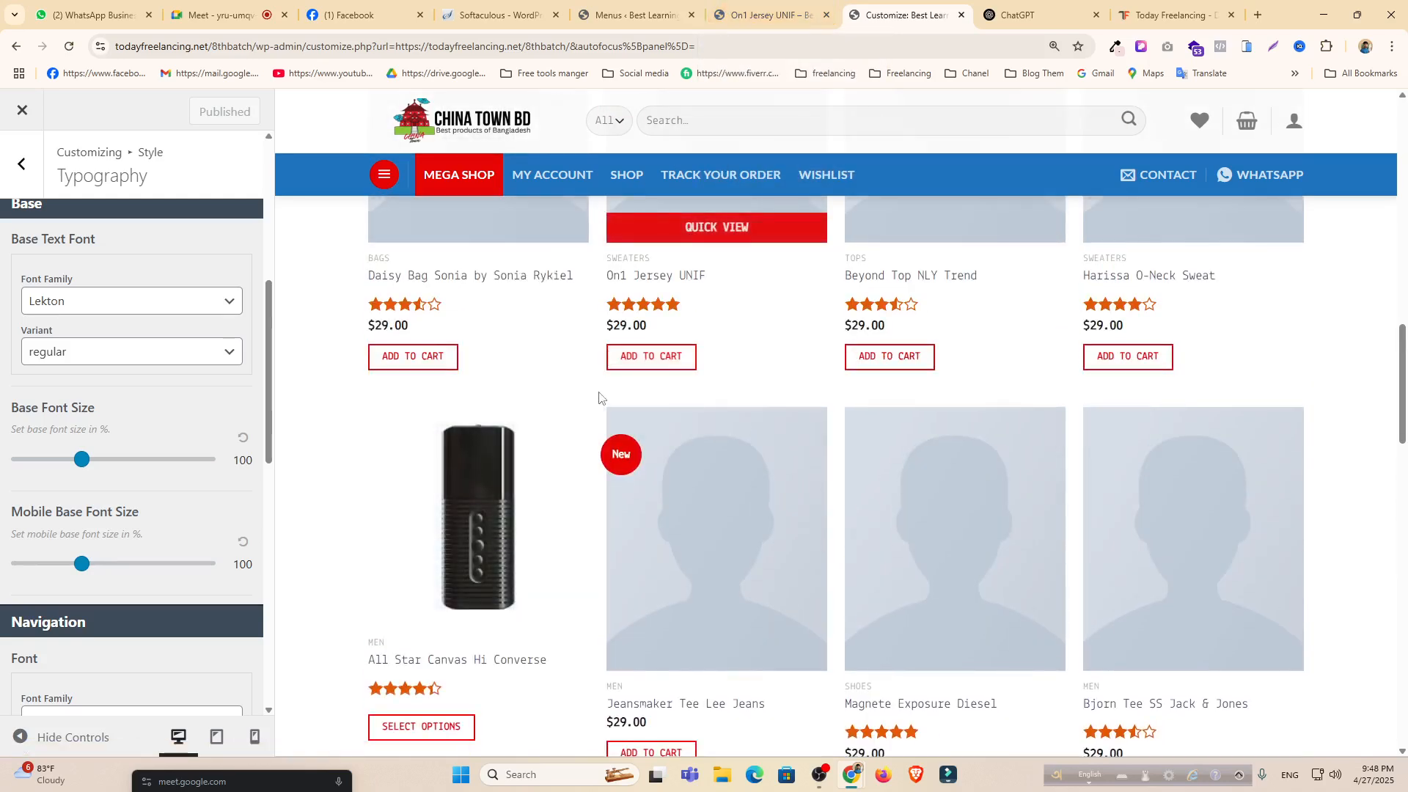
{"action": "scroll", "coordinate": [599, 397], "scroll_direction": "up", "scroll_amount": 5}
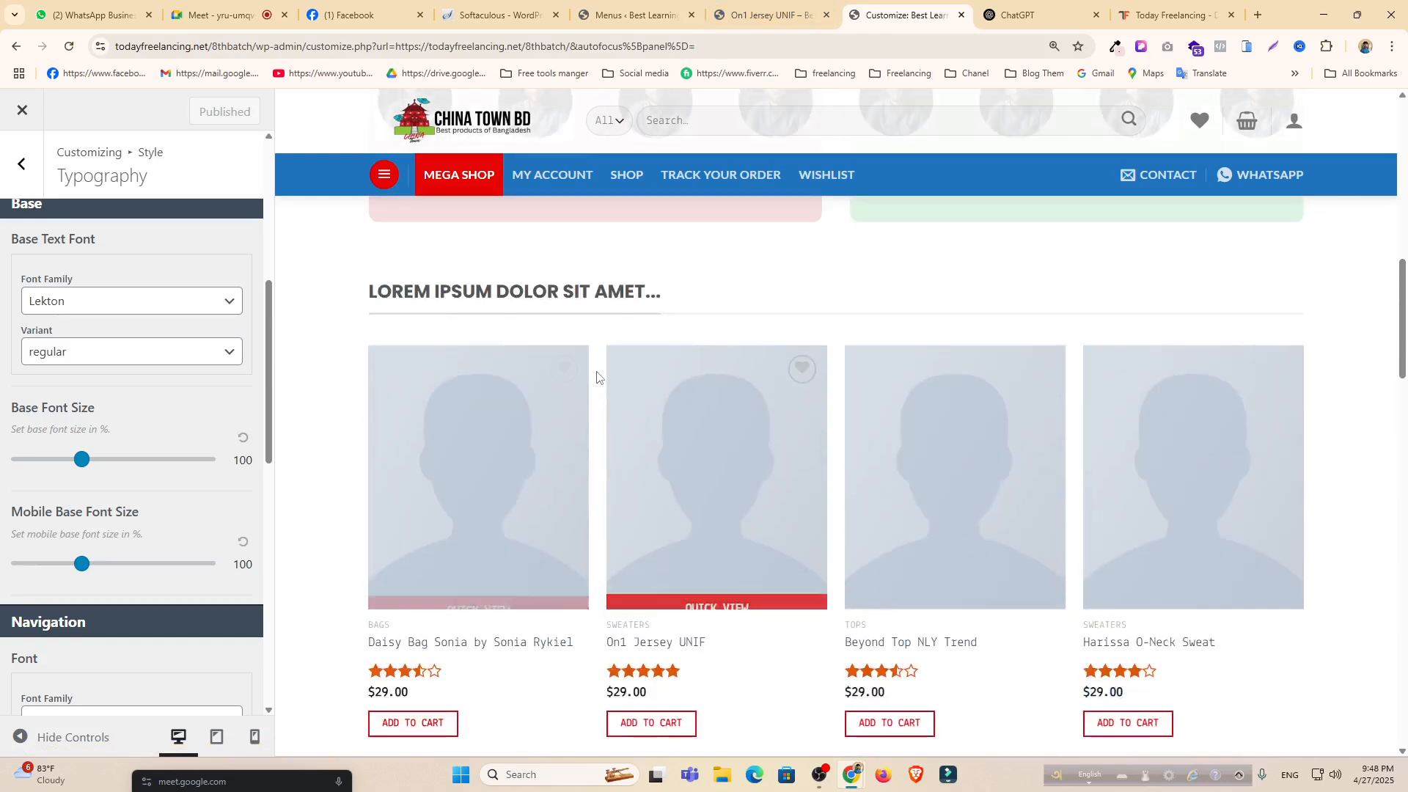
{"action": "scroll", "coordinate": [828, 298], "scroll_direction": "up", "scroll_amount": 4}
{"action": "scroll", "coordinate": [843, 334], "scroll_direction": "up", "scroll_amount": 5}
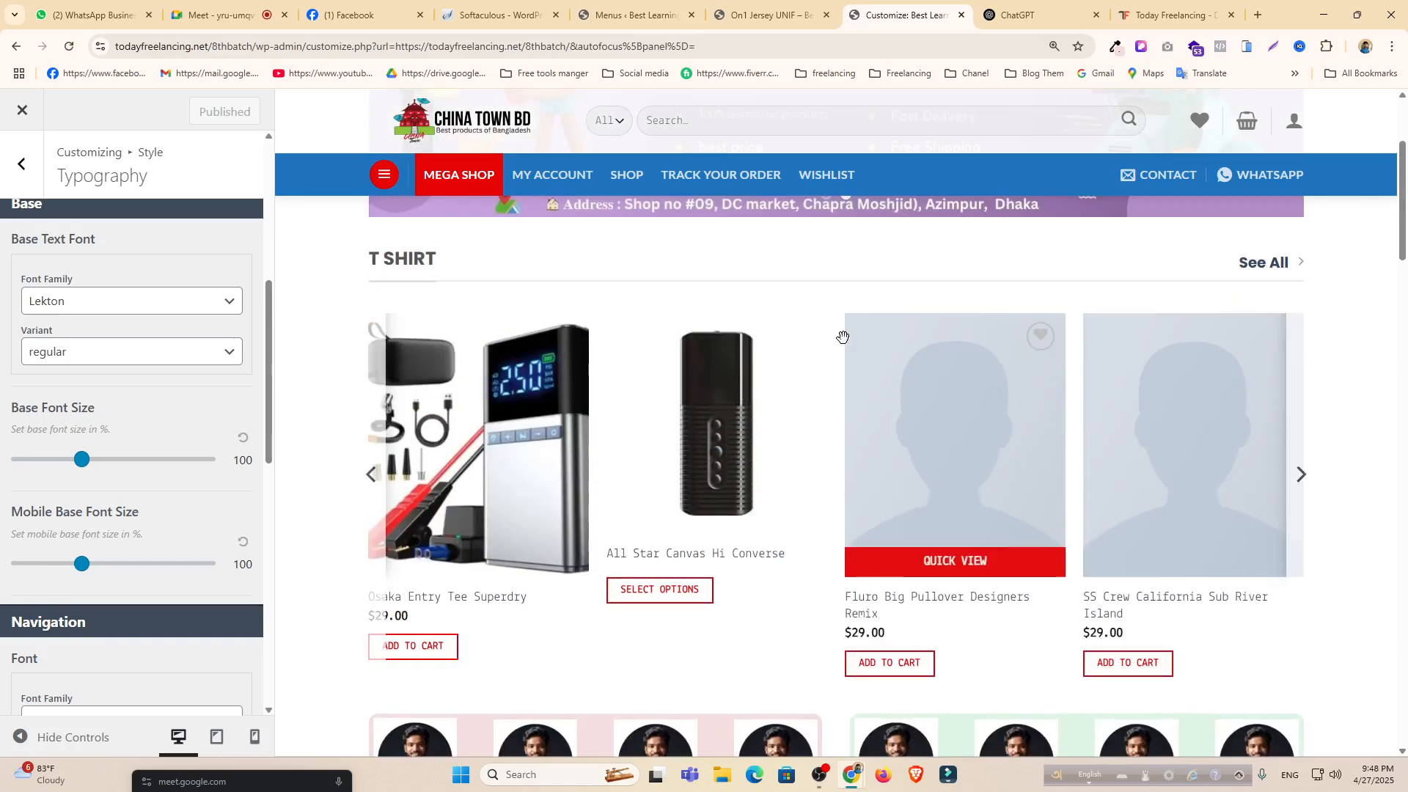
{"action": "scroll", "coordinate": [842, 337], "scroll_direction": "up", "scroll_amount": 3}
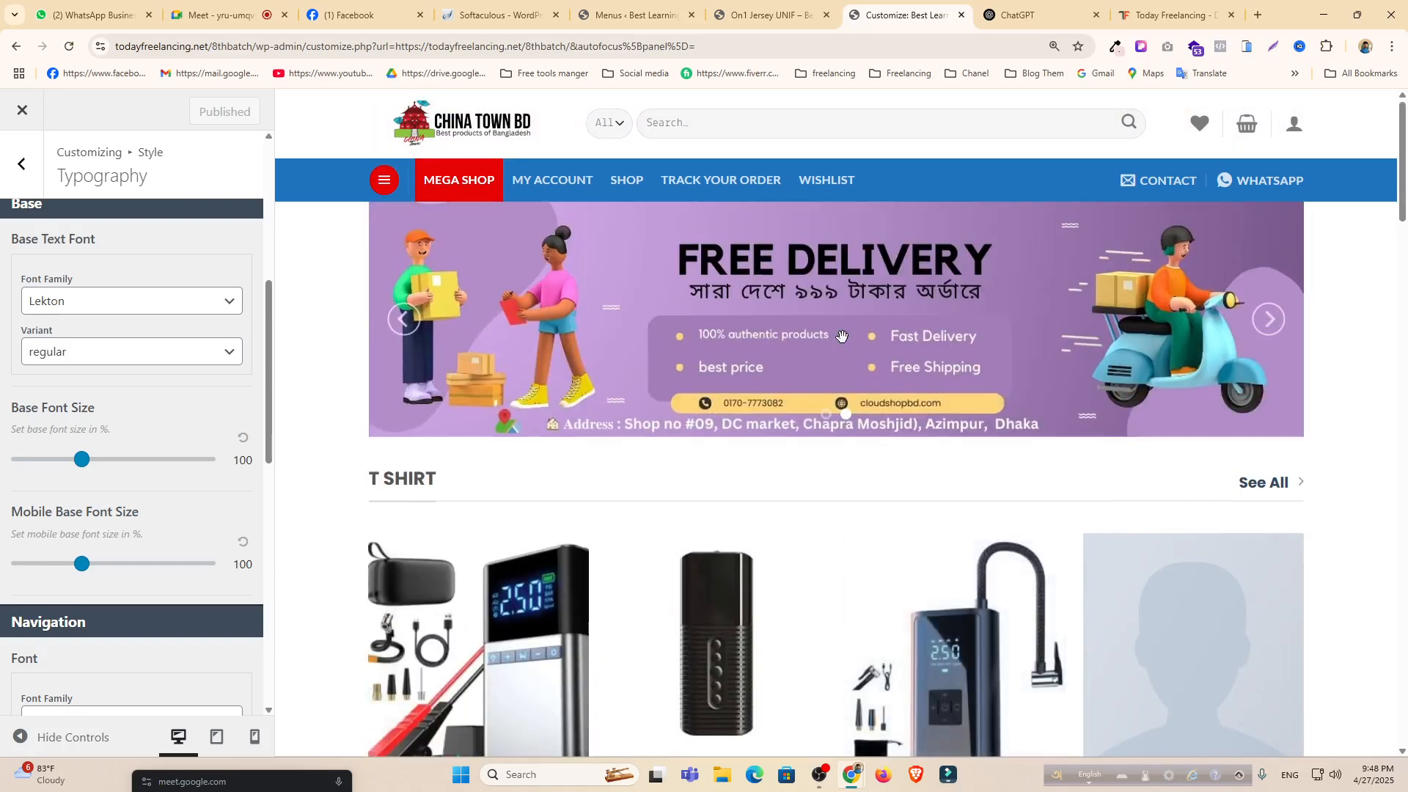
Switch to the WordPress admin and open the list of all pages.
{"action": "left_click", "coordinate": [762, 14]}
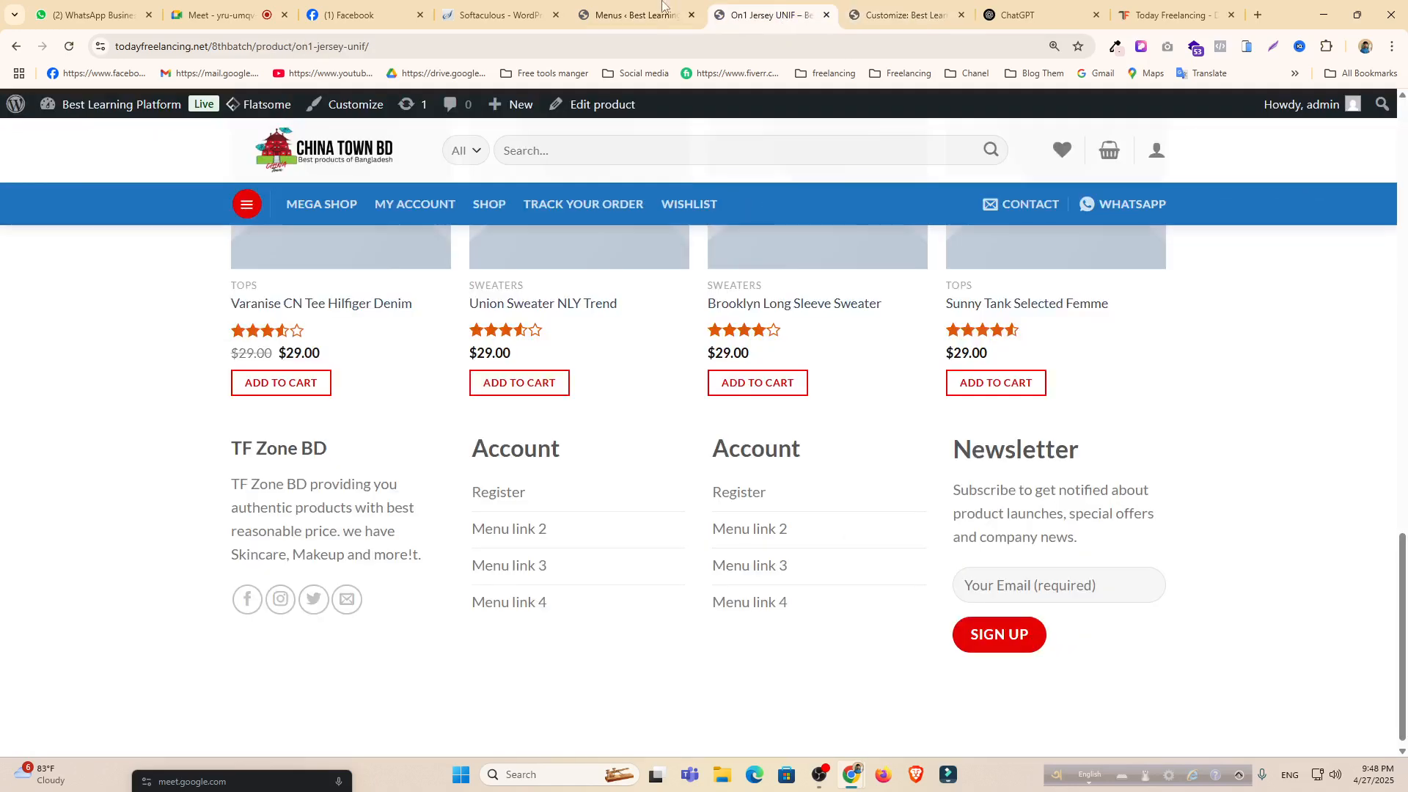
{"action": "left_click", "coordinate": [643, 6]}
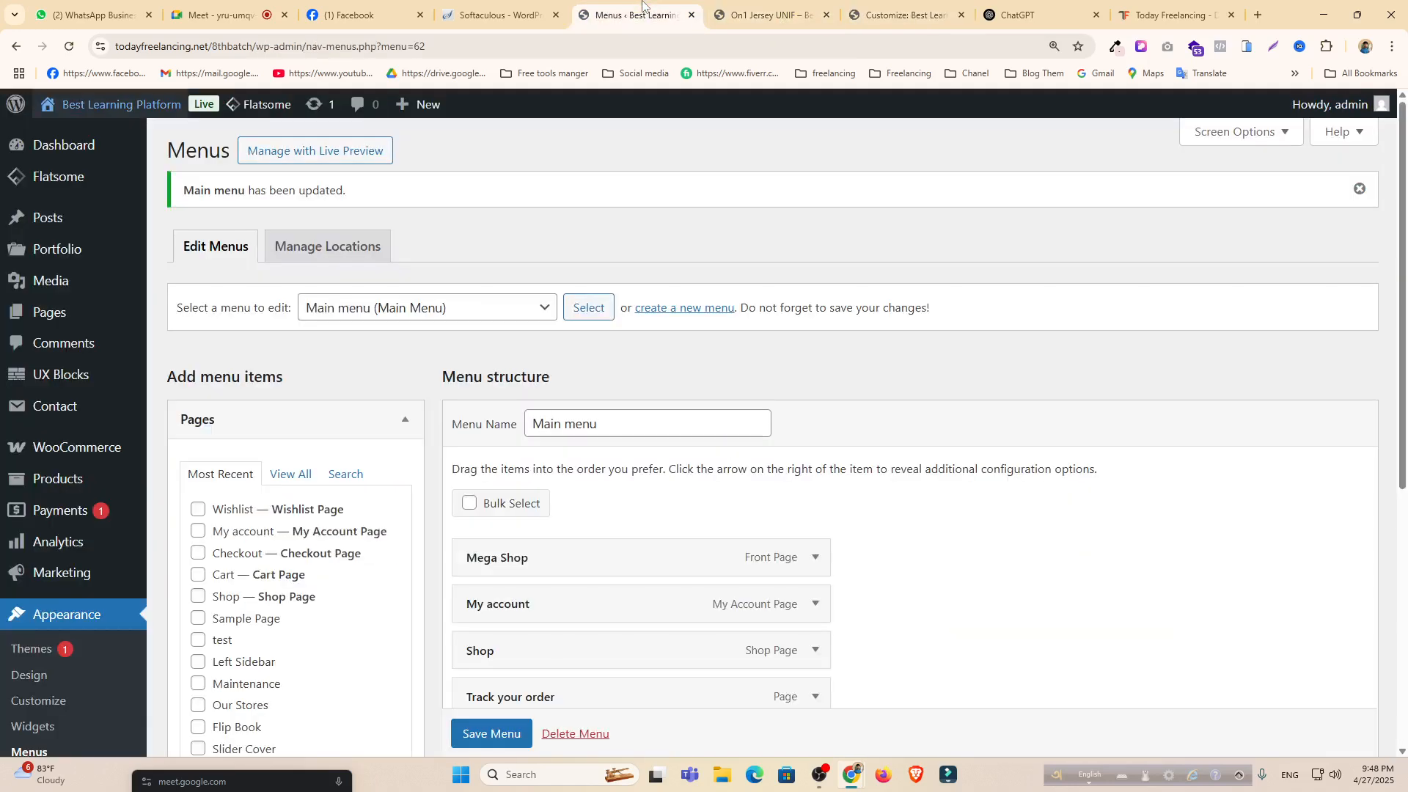
{"action": "left_click", "coordinate": [46, 315]}
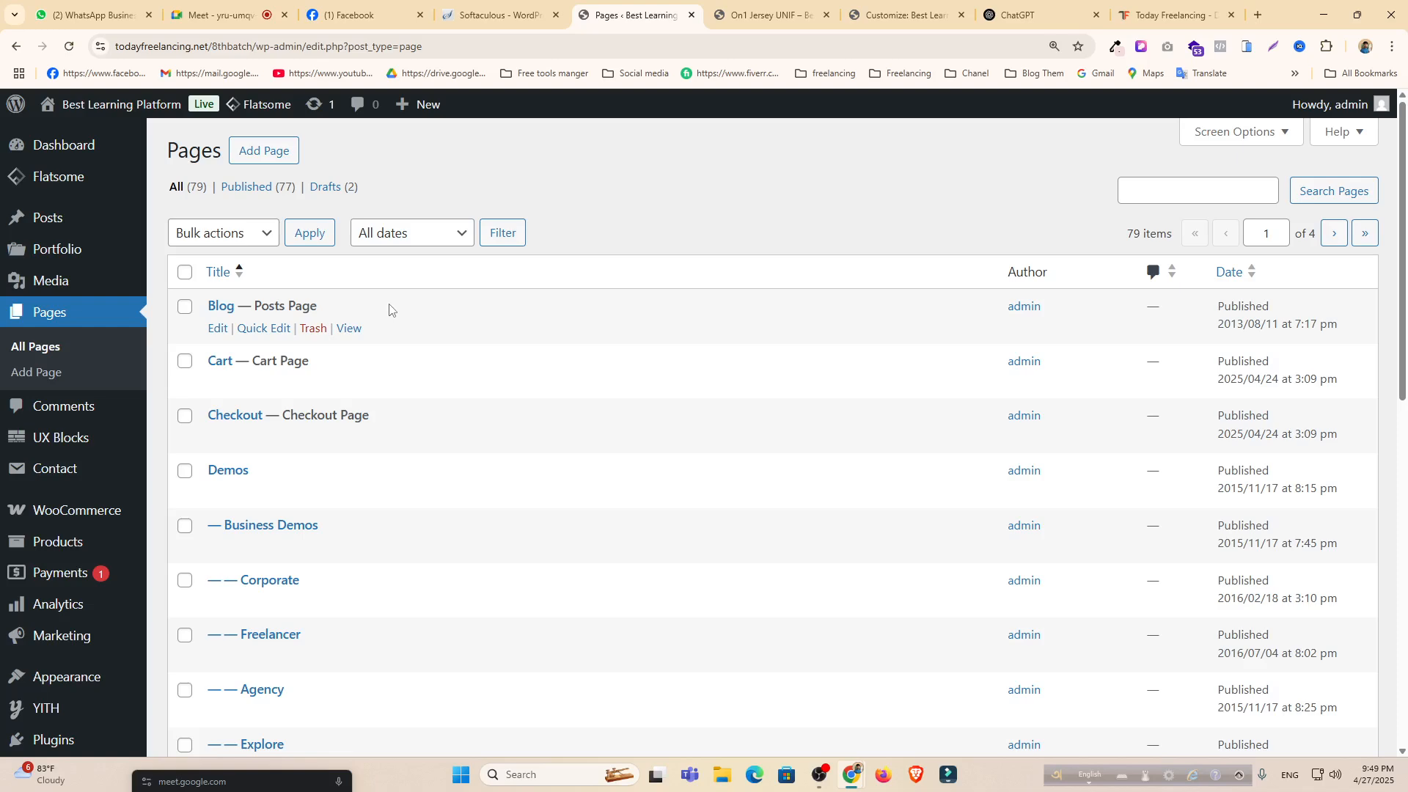
{"action": "mouse_move", "coordinate": [818, 785]}
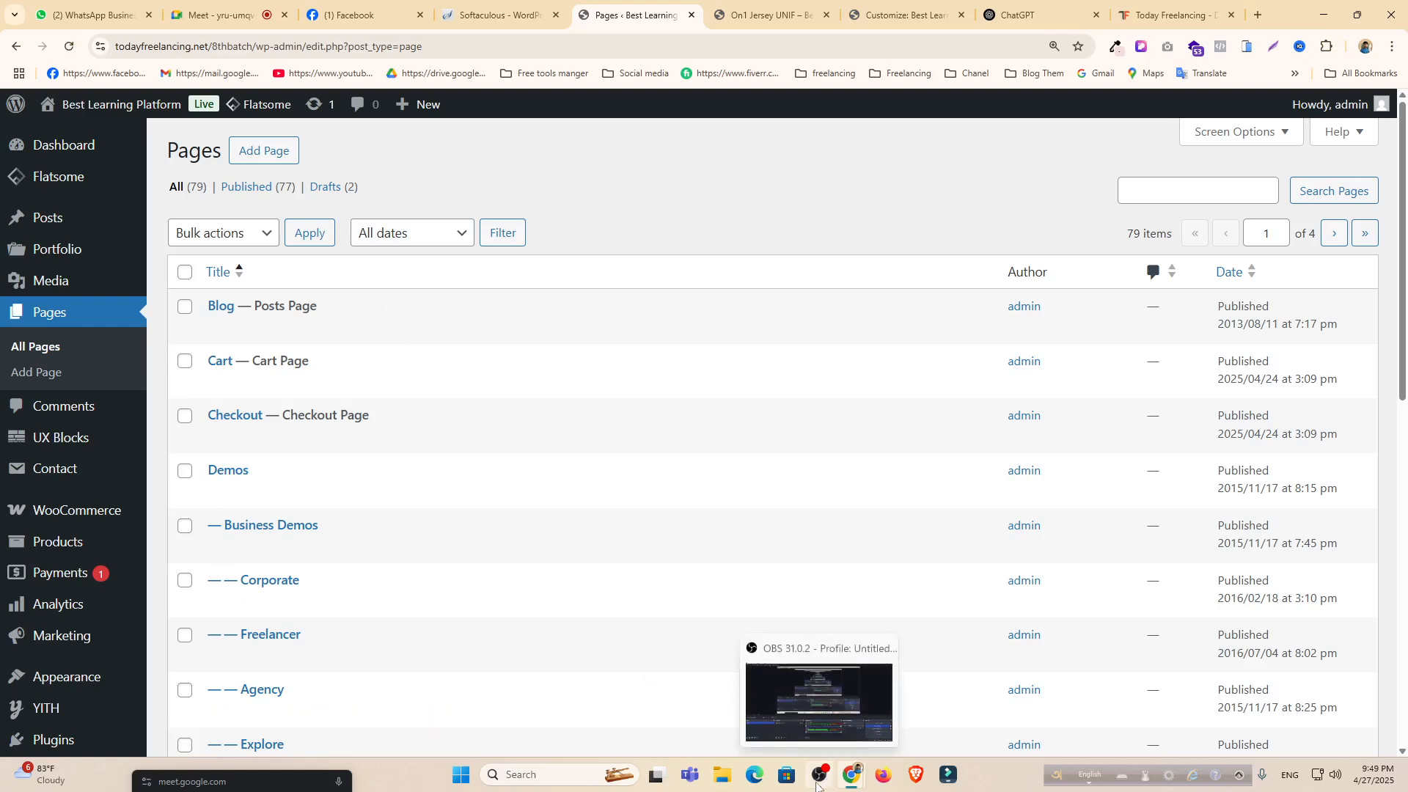
{"action": "left_click", "coordinate": [819, 785]}
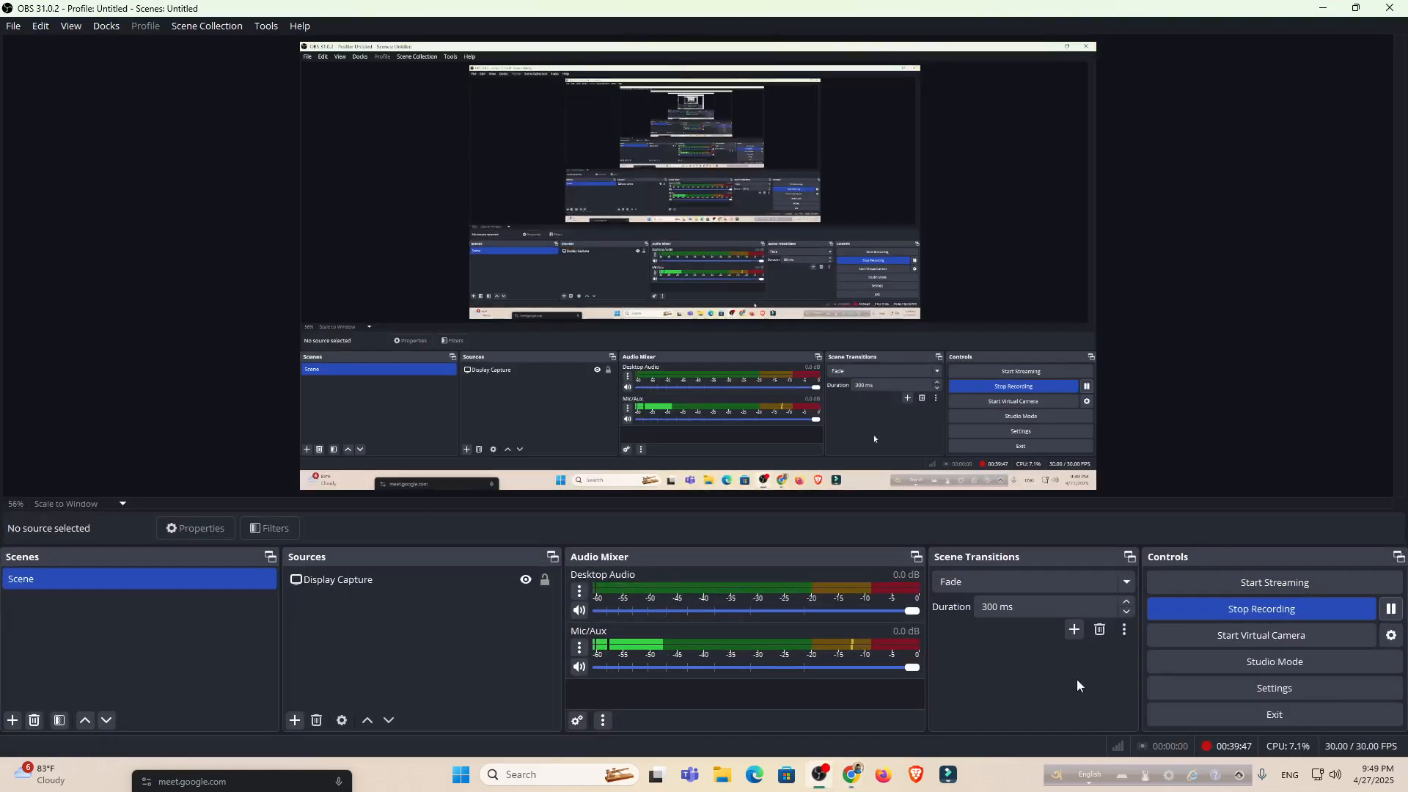